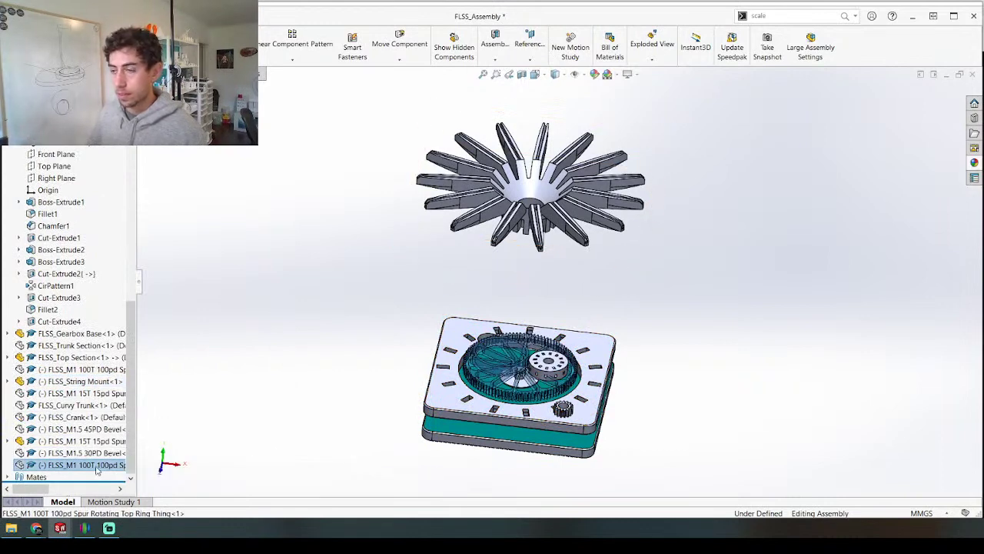
Step: Show the hidden 100T 100pd spur rotating top ring component in the assembly
right_click(93, 465)
left_click(149, 197)
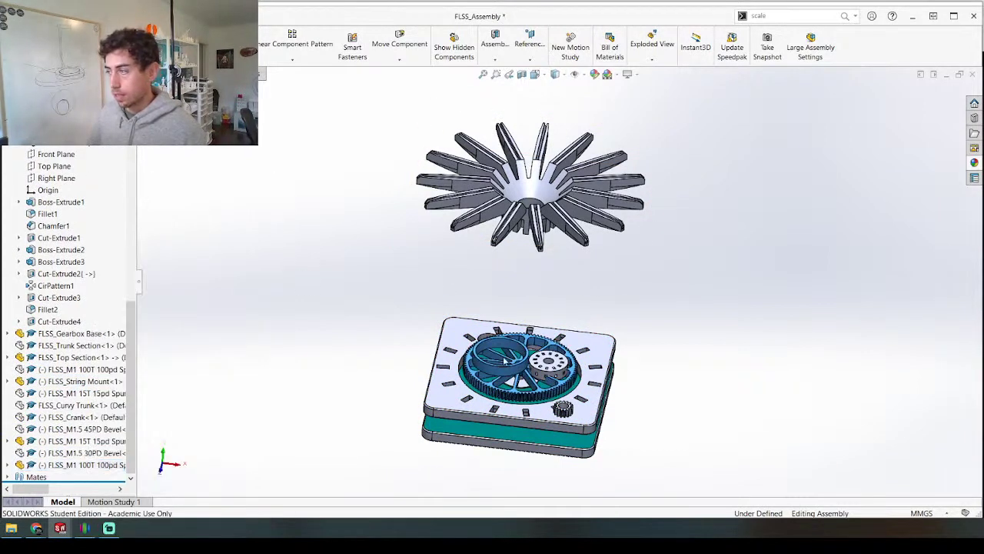
Step: Open the string mount component beside the raised ring as its own part
scroll(512, 329, "down", 5)
middle_click_drag(576, 412, 599, 435)
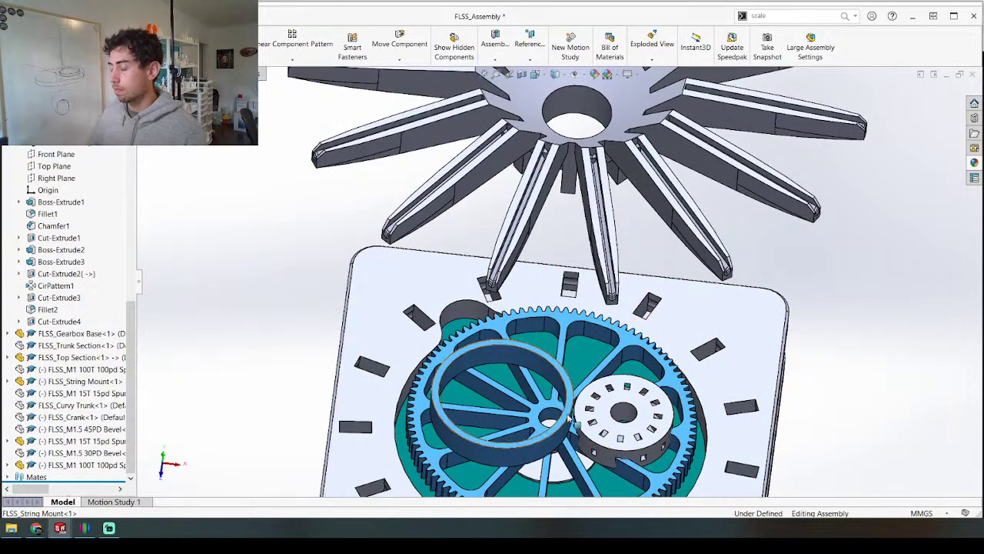
right_click(619, 393)
key("Escape")
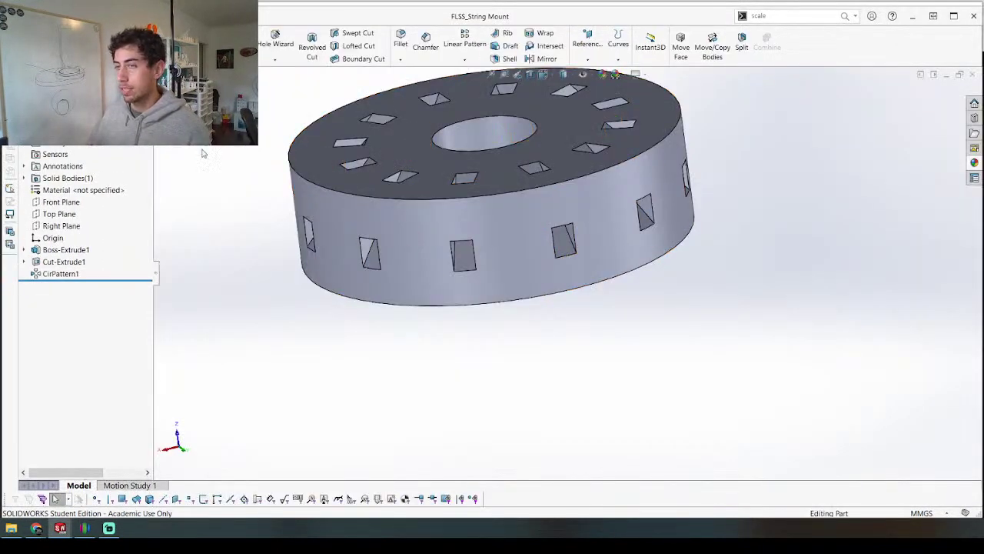
scroll(563, 148, "down", 2)
Step: Save the part as a copy named FLSS_String Mount Ring, open the copy and close the original document
key("ctrl+shift+s")
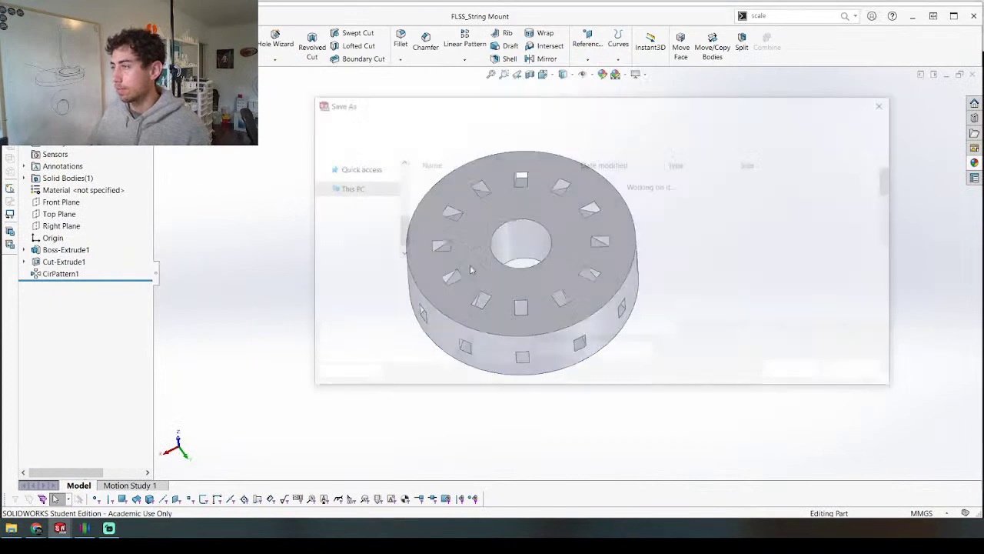
left_click(376, 359)
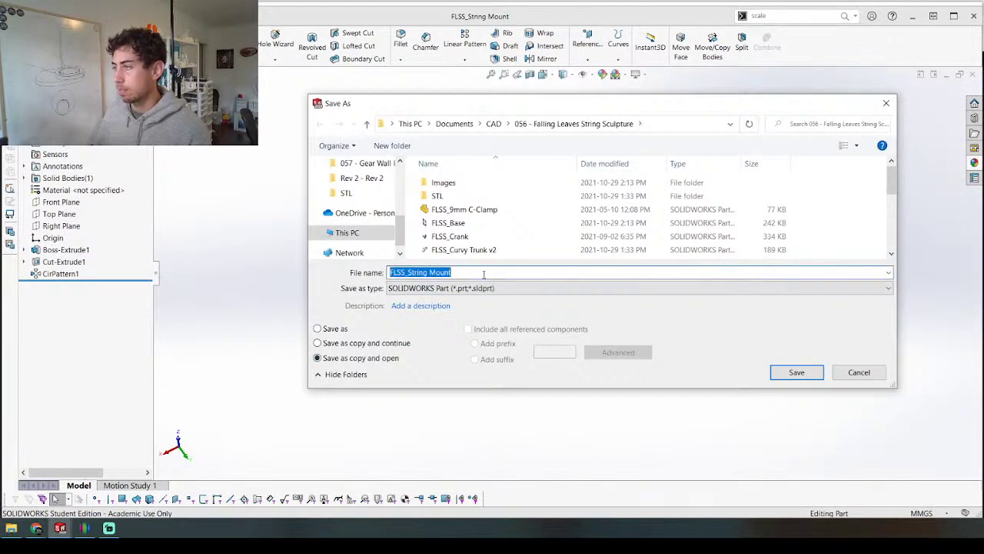
type("v2")
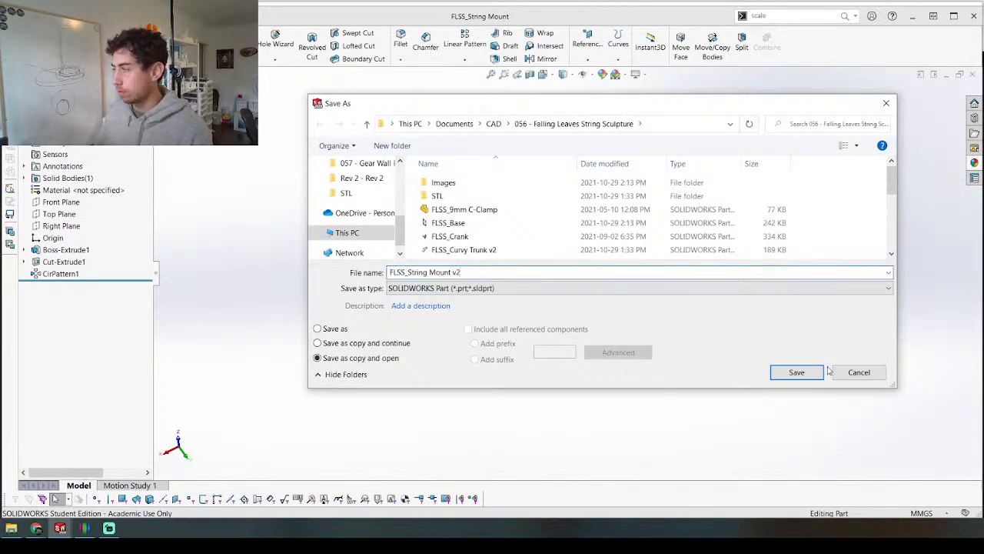
type("f")
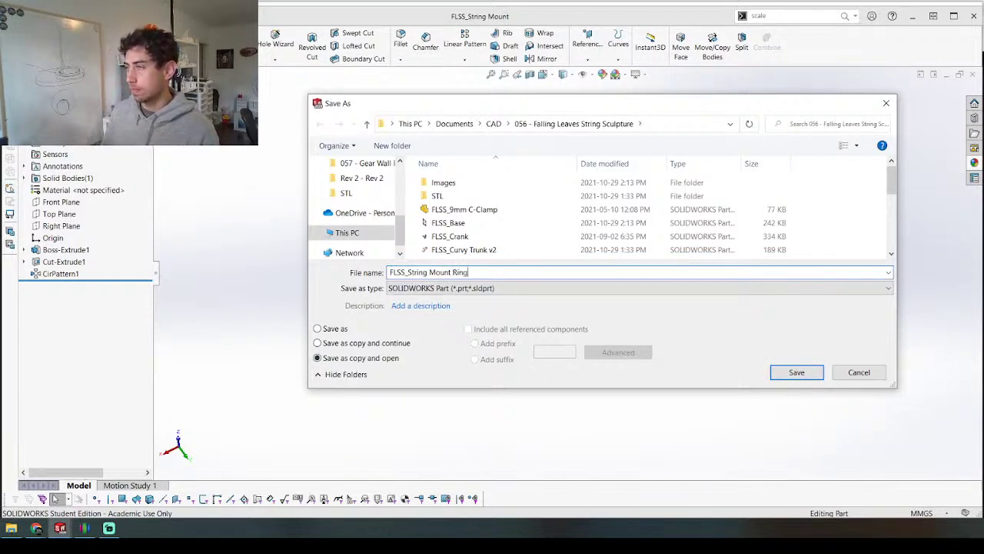
left_click(796, 369)
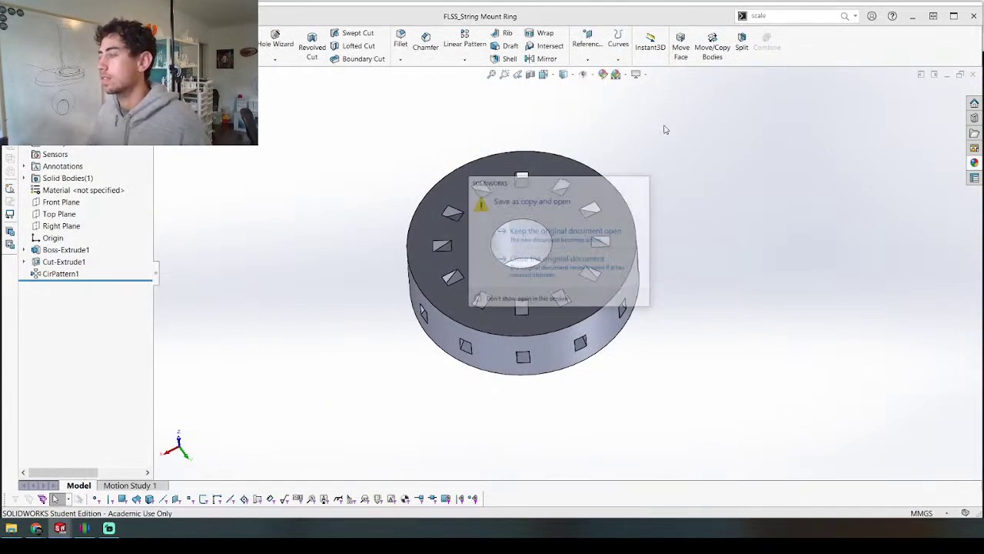
left_click(539, 261)
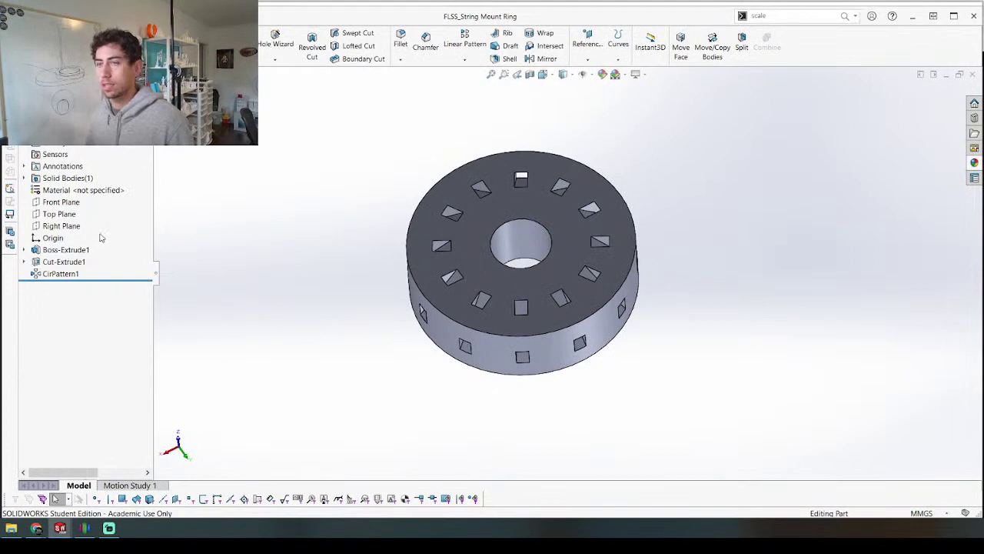
Step: In the assembly, measure the diameter of the outer circular edge on the spur gear's raised ring
key("ctrl+Tab")
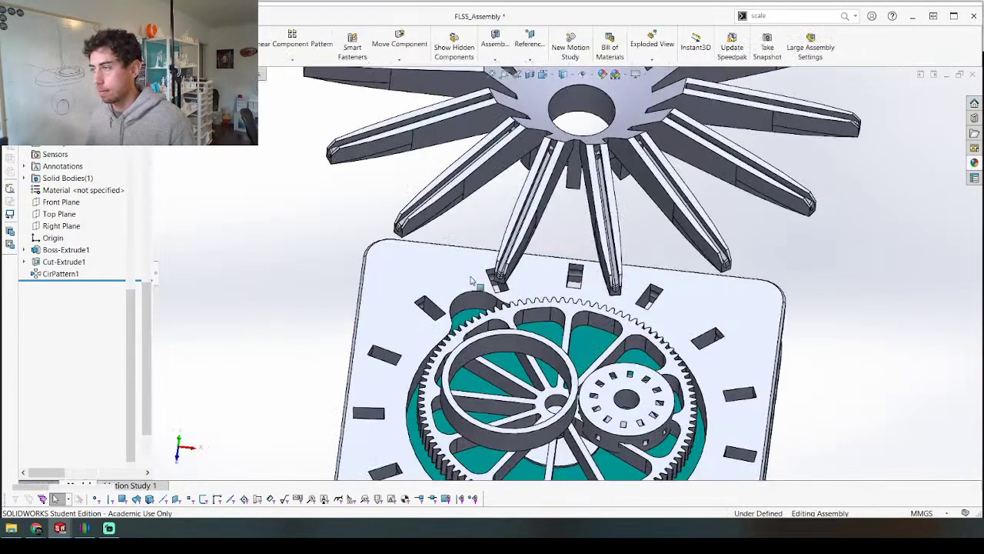
left_click(495, 344)
key("m")
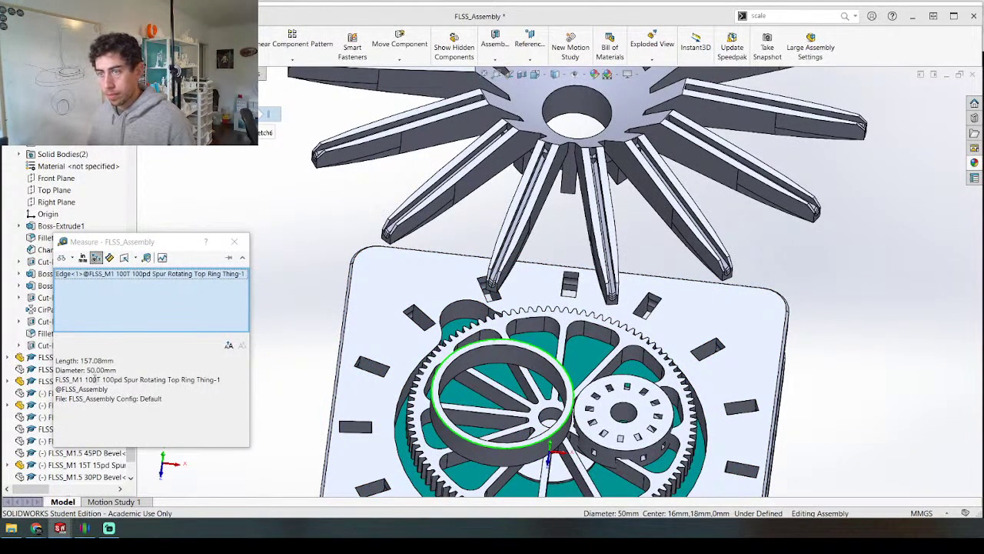
key("Escape")
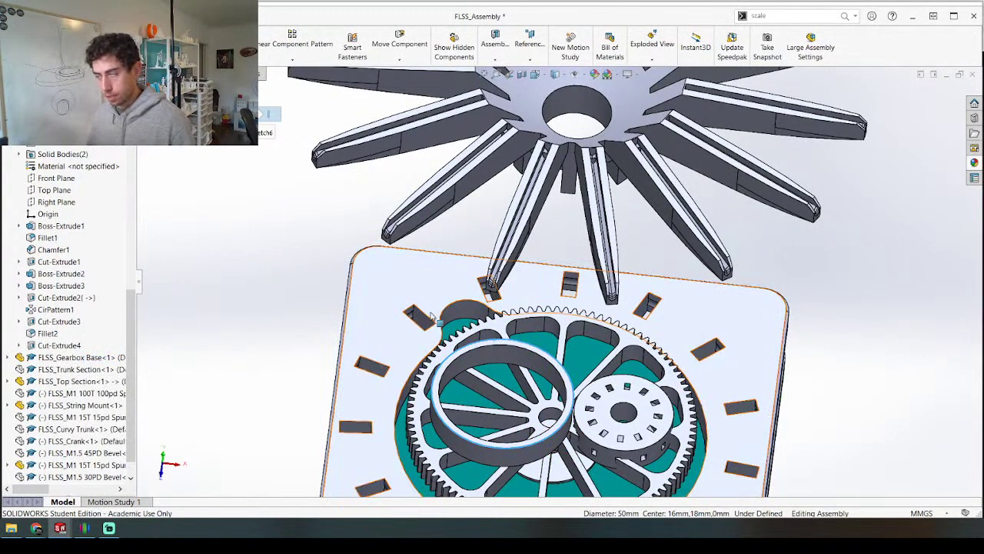
Step: Return to the string mount ring part, edit the base extrusion's sketch and set the outer circle's diameter to 65 mm
key("ctrl+Tab")
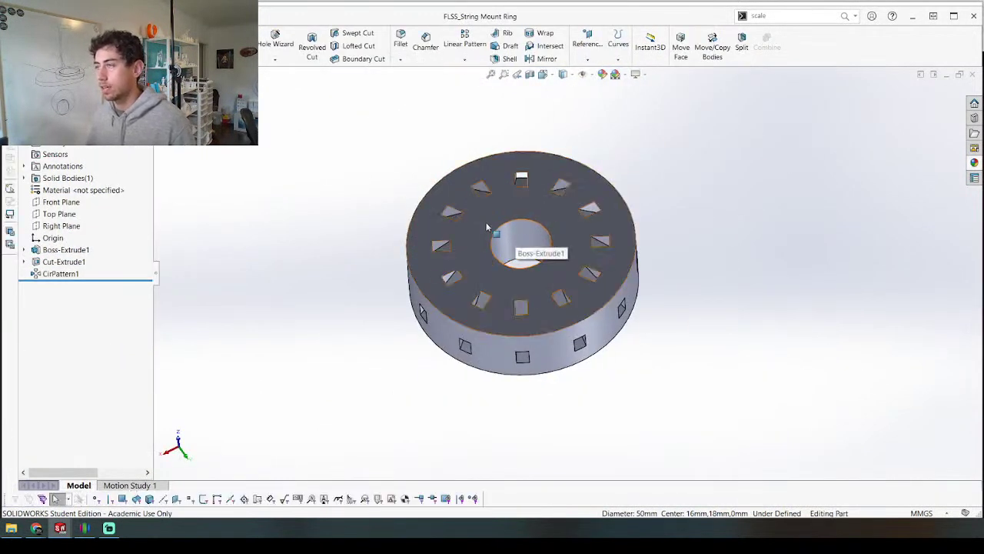
double_click(486, 224)
right_click(65, 251)
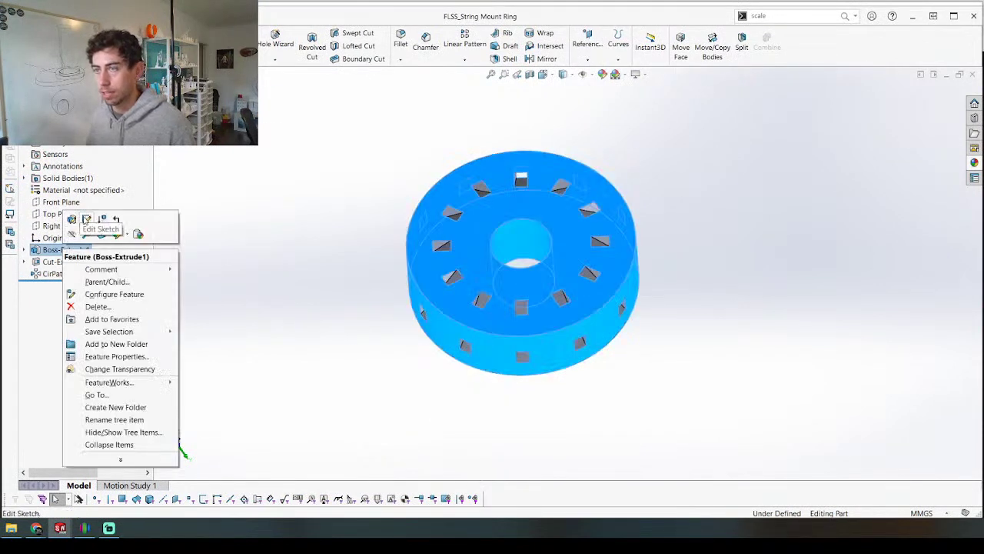
left_click(86, 221)
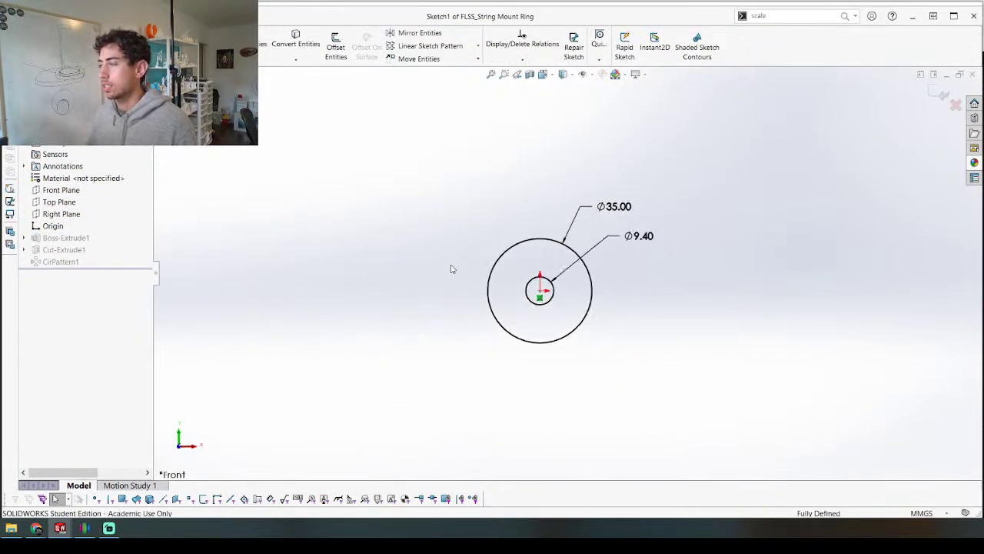
double_click(615, 206)
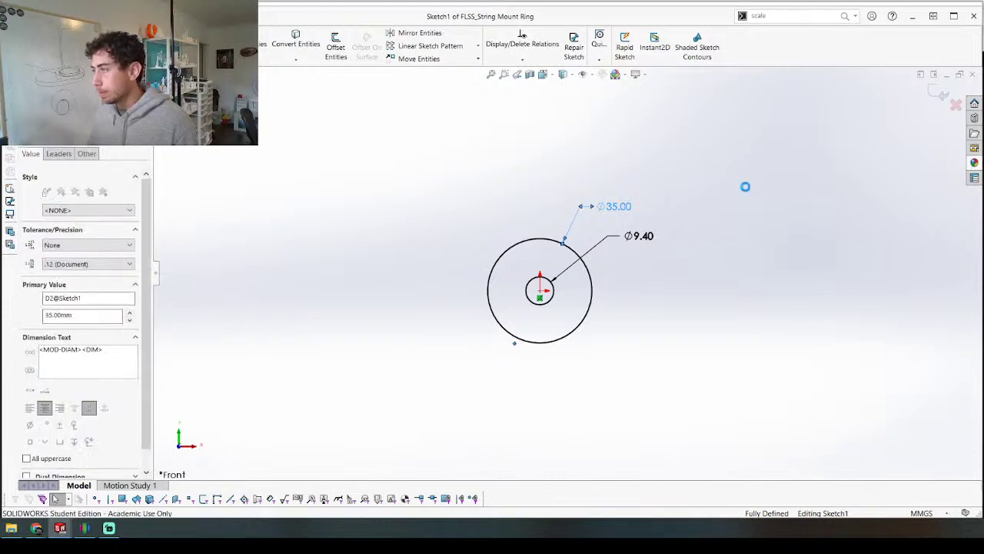
type("65")
key("Return")
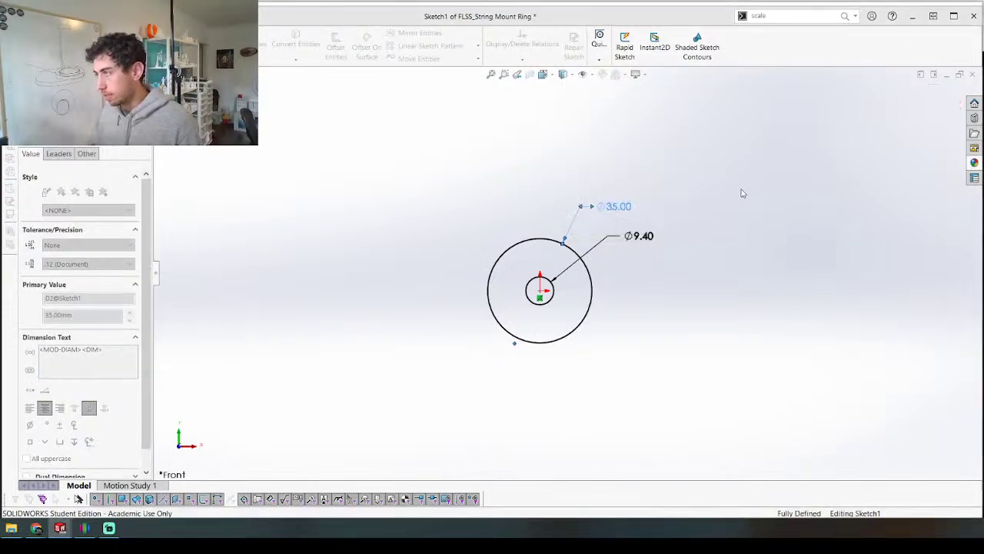
Step: Set the inner circle's diameter to 50.4 mm and exit the sketch
double_click(650, 232)
type("50.2")
key("BackSpace")
type("4")
key("Return")
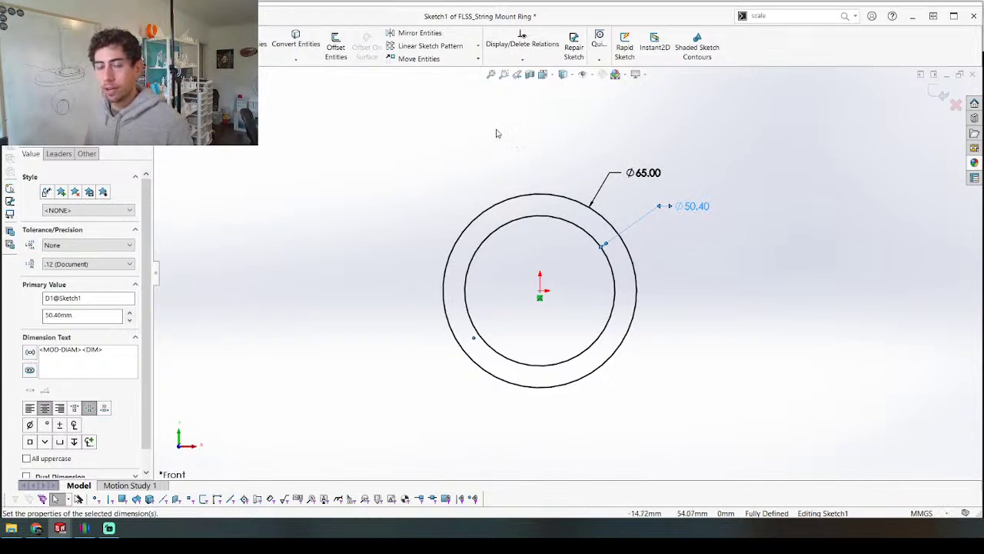
left_click(939, 92)
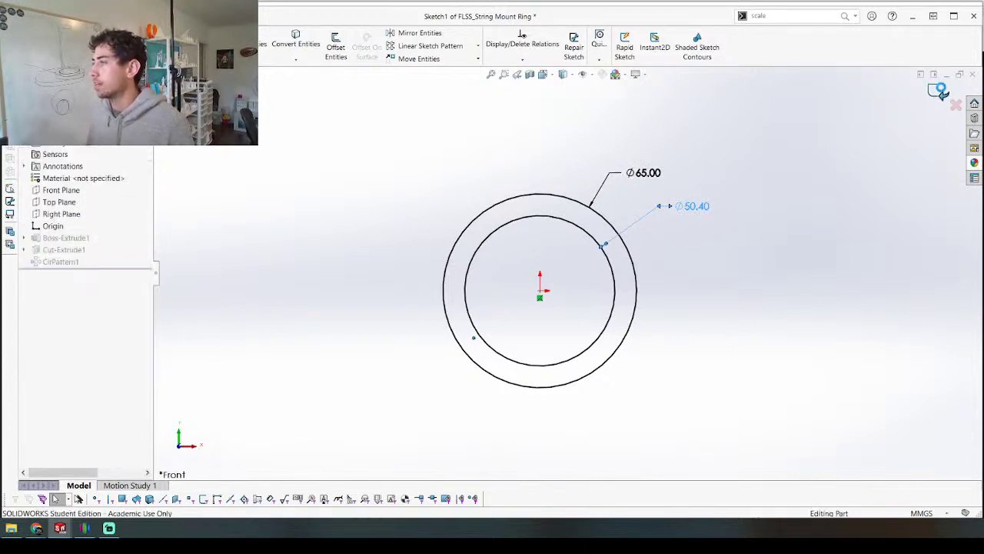
Step: Change the ring body's outer diameter to 68 mm
middle_click_drag(384, 290, 363, 211)
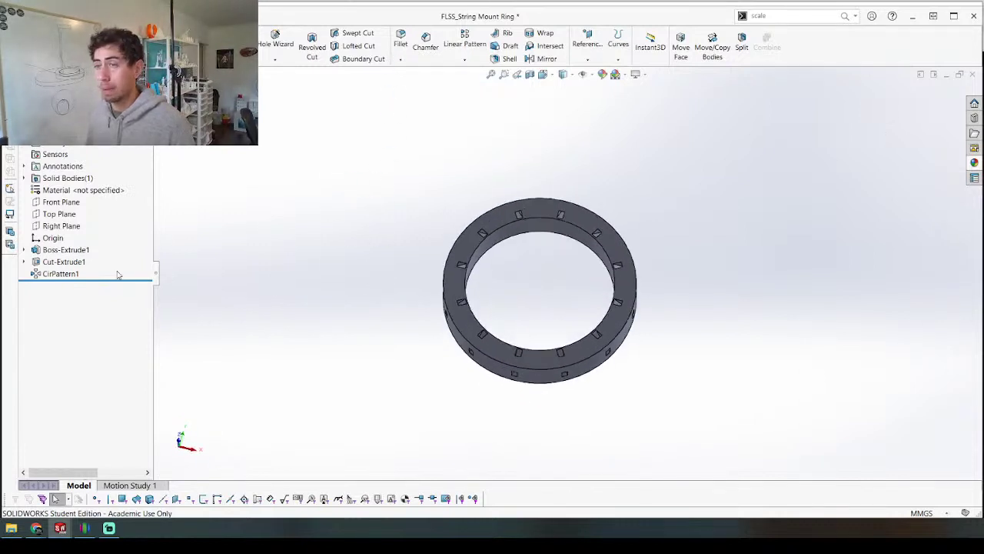
double_click(529, 245)
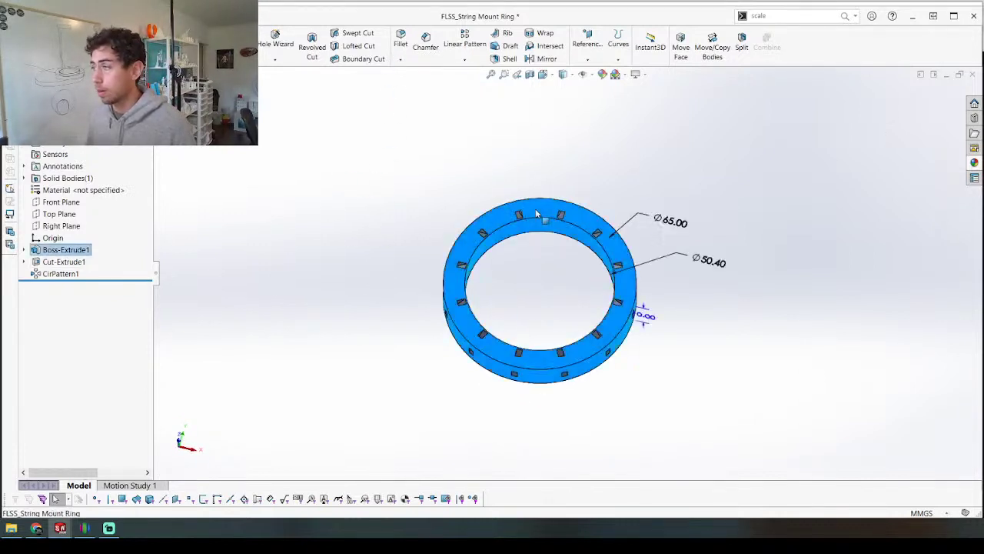
left_click(671, 222)
double_click(670, 221)
type("68")
key("Return")
left_click(713, 229)
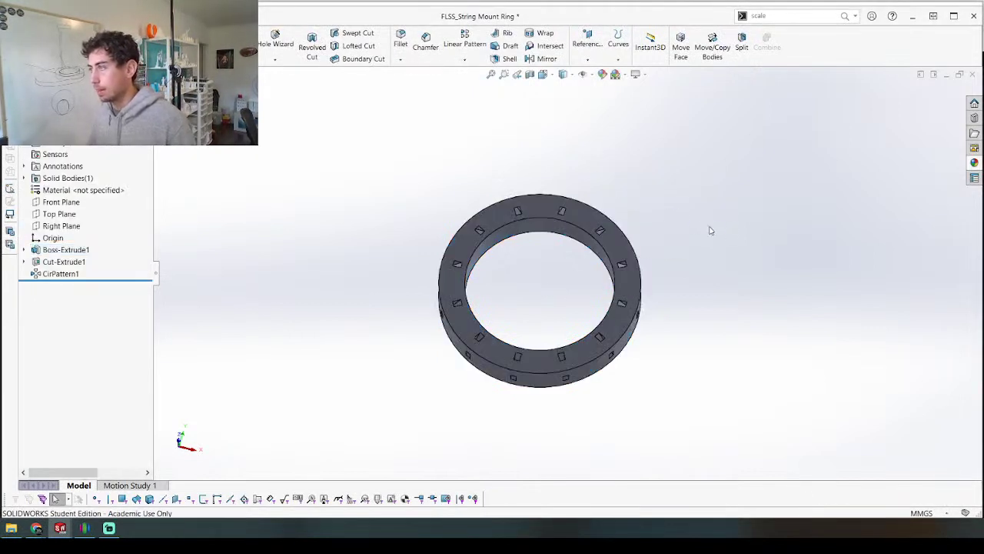
Step: Return to the assembly and hide the original string mount component
key("ctrl+Tab")
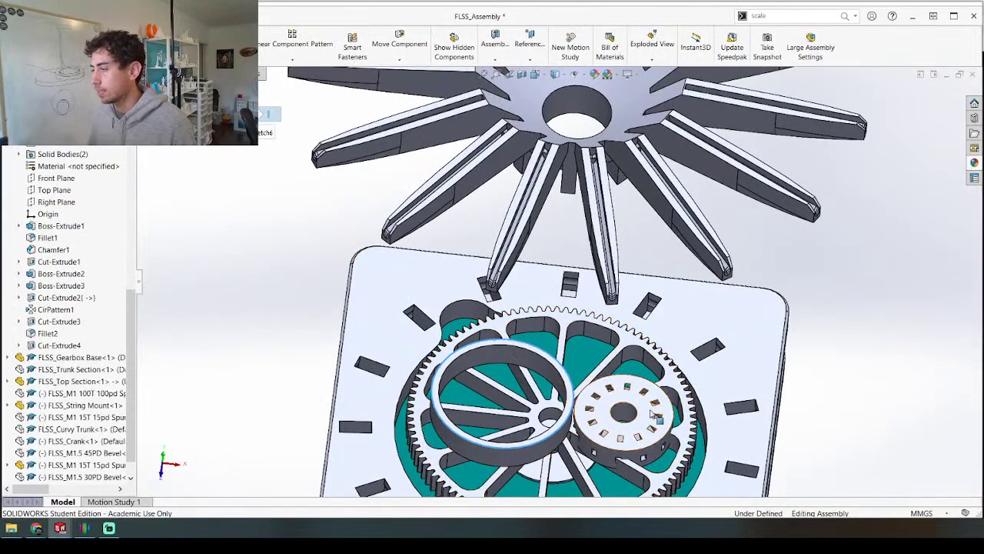
left_click(655, 405)
key("Tab")
Step: Insert the FLSS_String Mount Ring part and place it in the free space beside the base plate
left_click(104, 43)
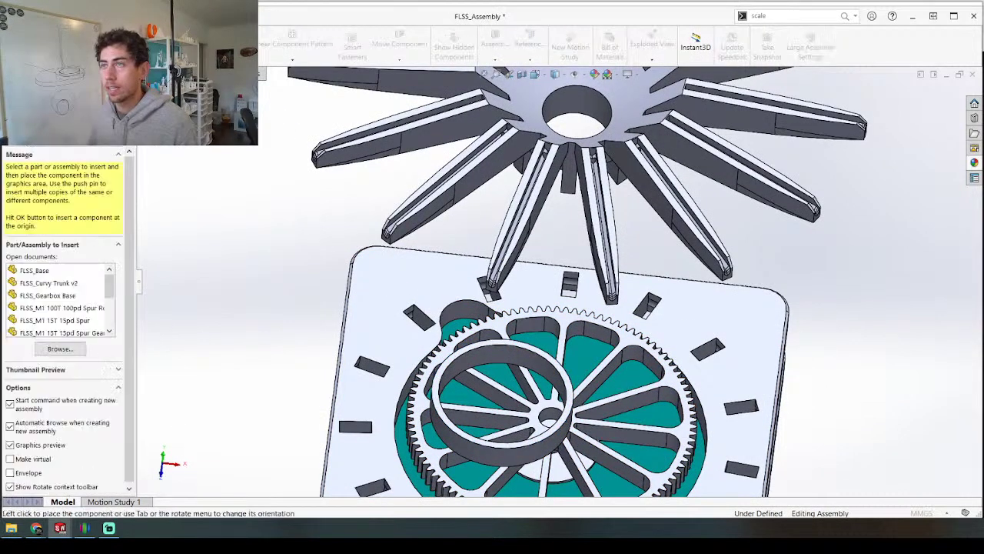
left_click_drag(108, 291, 109, 304)
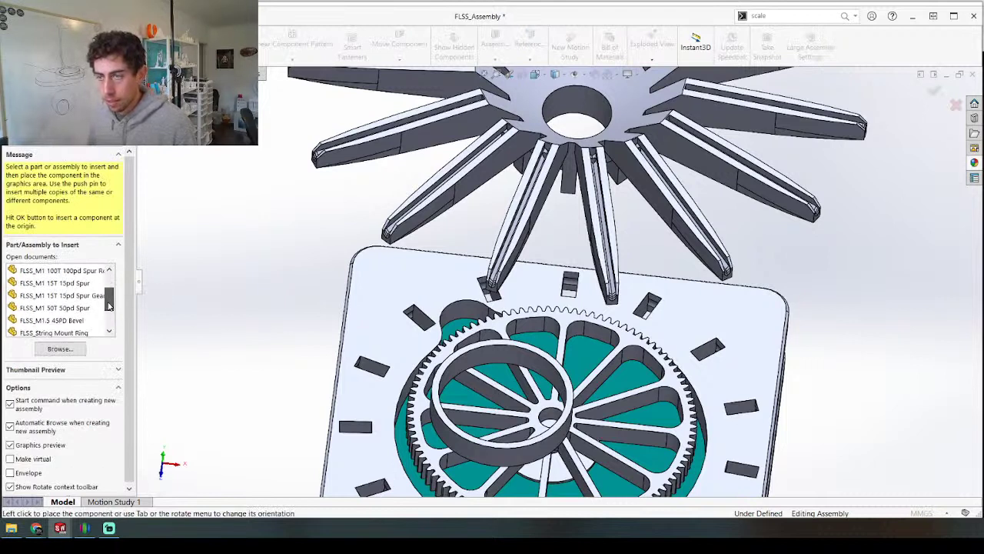
scroll(80, 306, "down", 1)
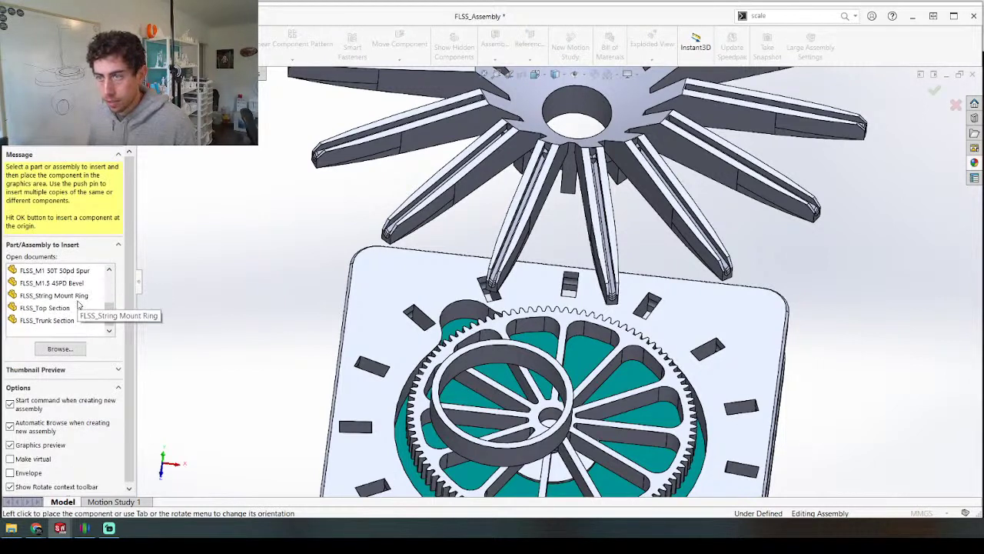
left_click(61, 296)
left_click(228, 316)
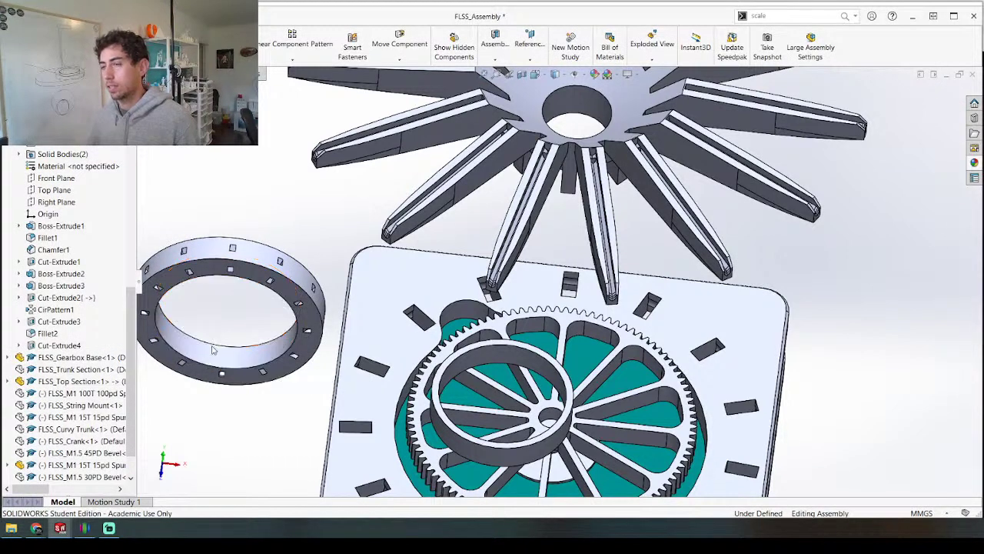
Step: Mate the mount ring's inner cylindrical face concentric with the gear's raised ring, flipping the mate alignment
left_click(221, 346)
left_click(500, 461, "ctrl")
key("m")
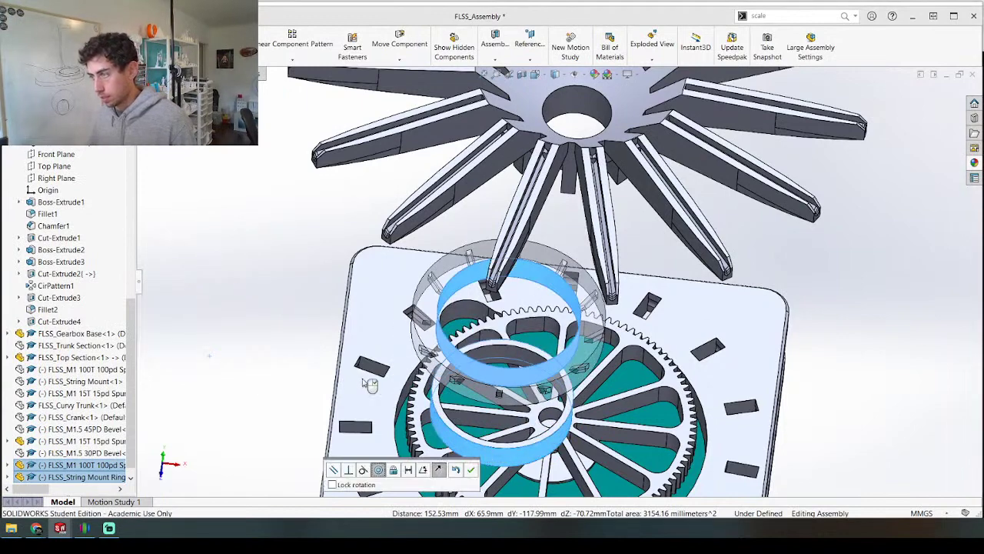
middle_click_drag(313, 347, 316, 237)
left_click(36, 427)
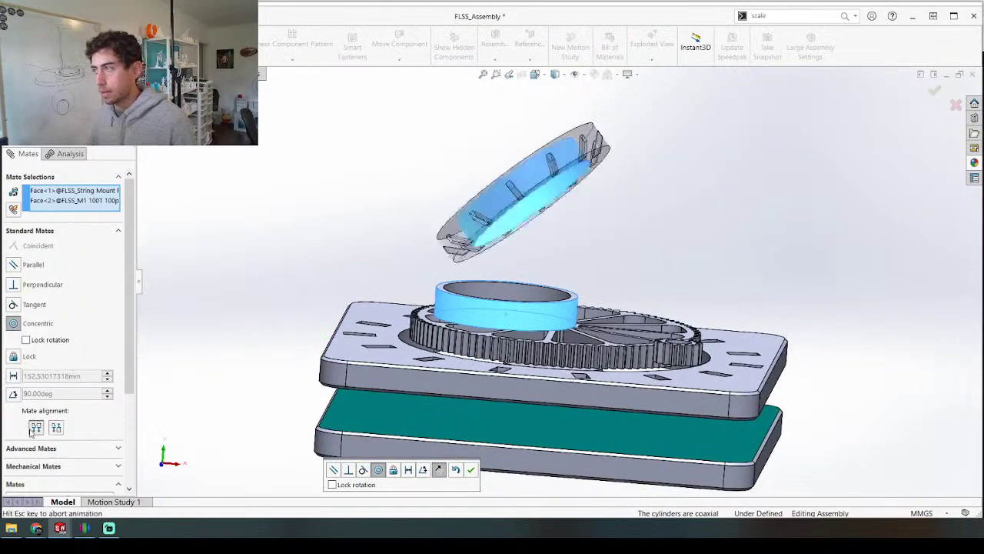
key("Return")
Step: Mate the mount ring's bottom face coincident with the top face of the 100T spur gear
middle_click_drag(351, 260, 399, 270)
scroll(408, 261, "down", 3)
scroll(471, 246, "down", 2)
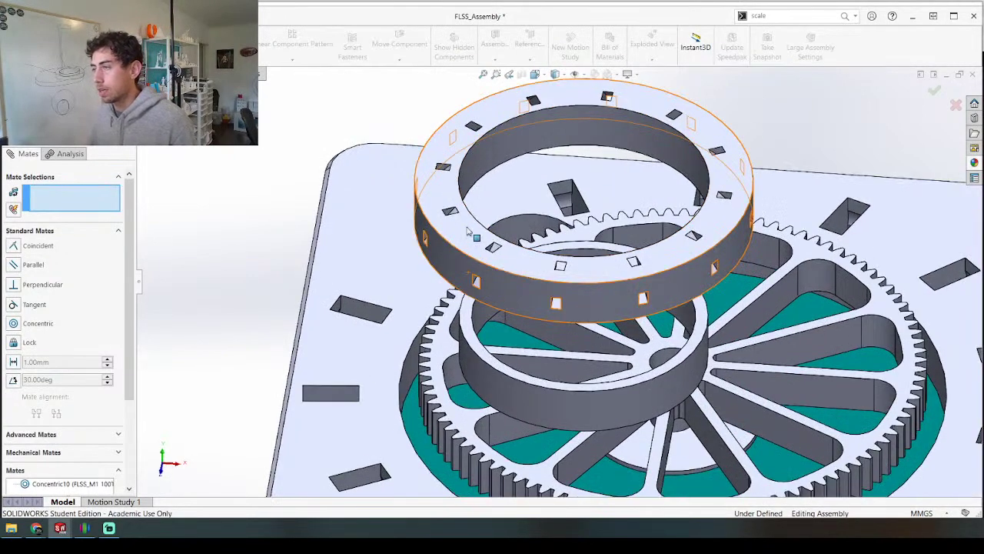
left_click(473, 235)
middle_click_drag(454, 335, 456, 287)
key("Escape")
left_click(459, 136)
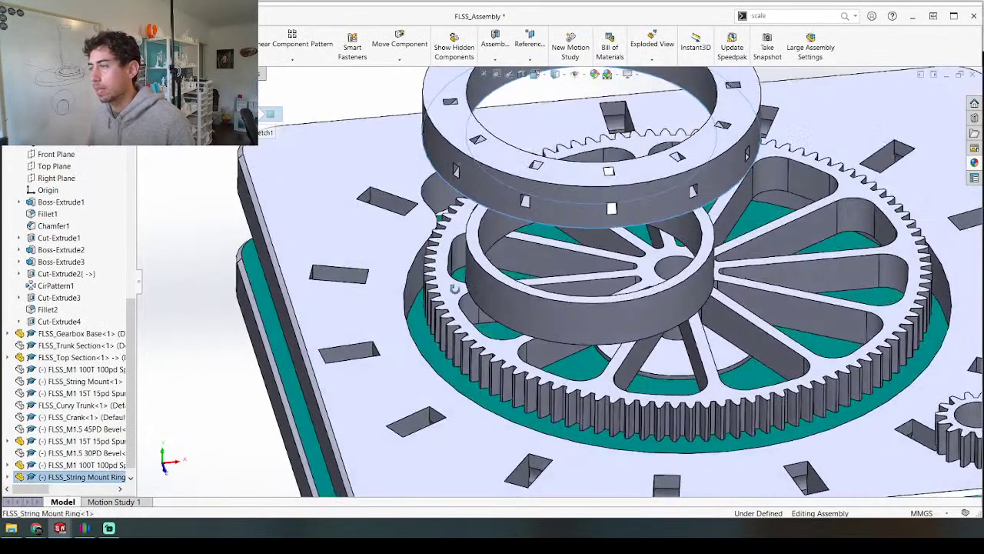
left_click(500, 350, "ctrl")
left_click(528, 337)
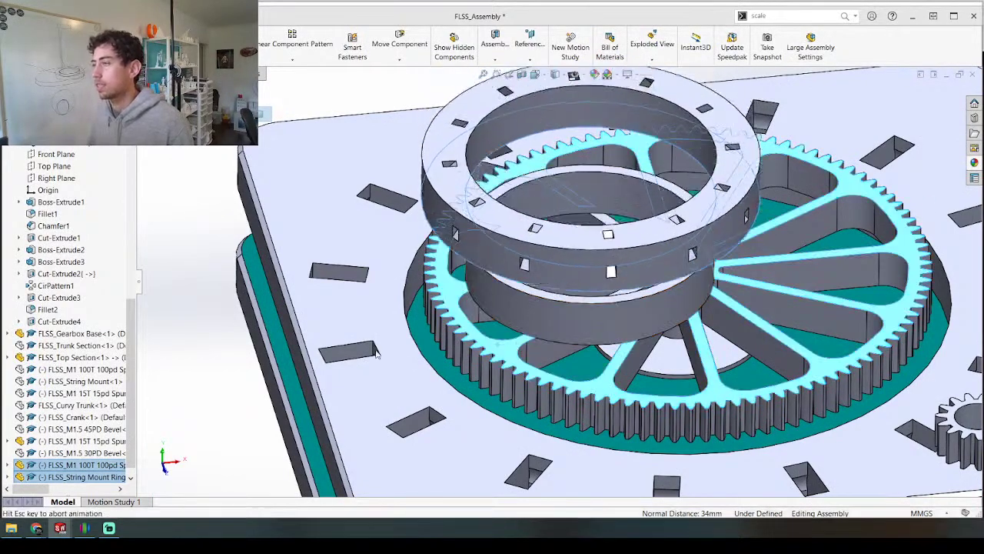
Step: Suppress the new coincident mate between the mount ring and the top face of the 100T spur gear
scroll(562, 287, "up", 4)
mouse_move(562, 307)
middle_mouse_down()
mouse_move(545, 254)
mouse_move(595, 285)
mouse_move(579, 223)
mouse_move(553, 303)
middle_mouse_up()
scroll(583, 225, "down", 3)
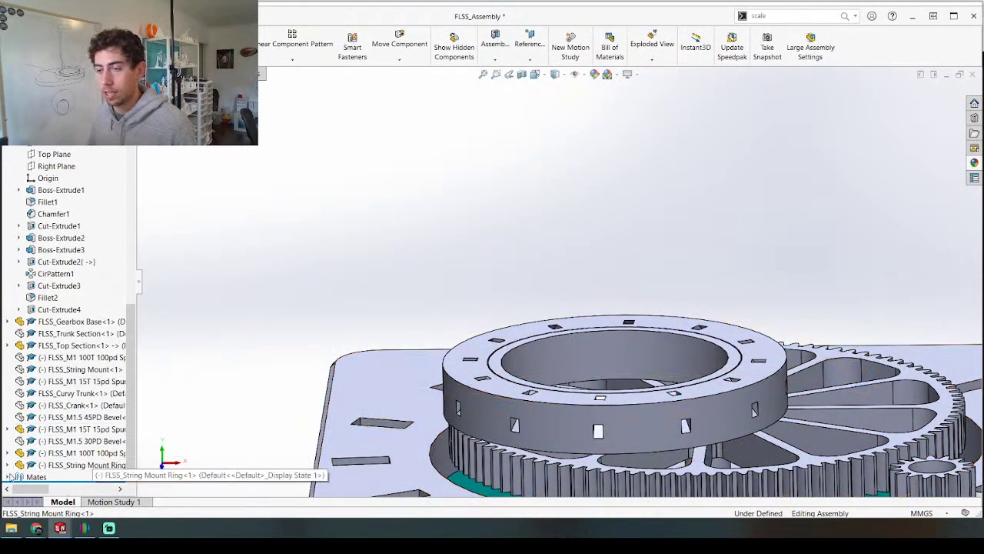
left_click(8, 476)
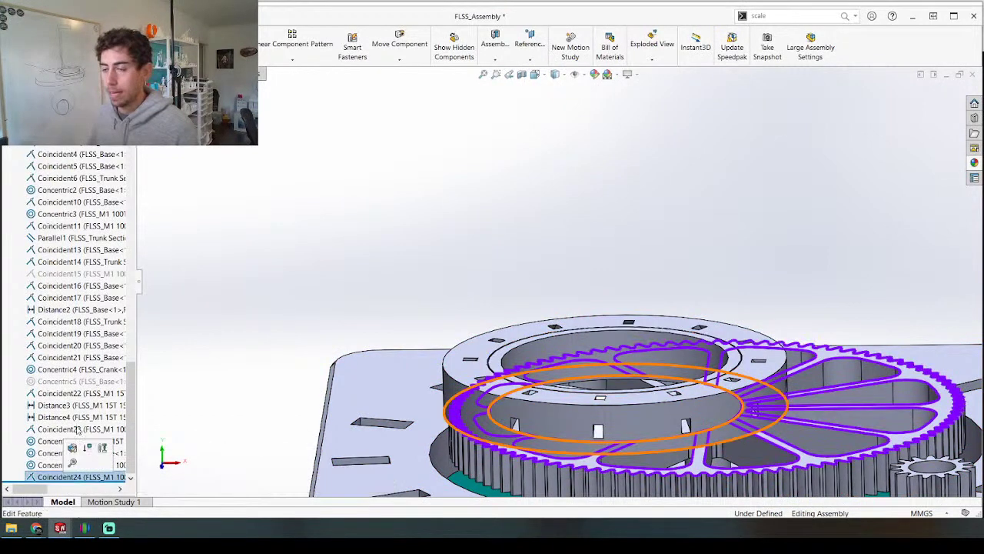
left_click(68, 478)
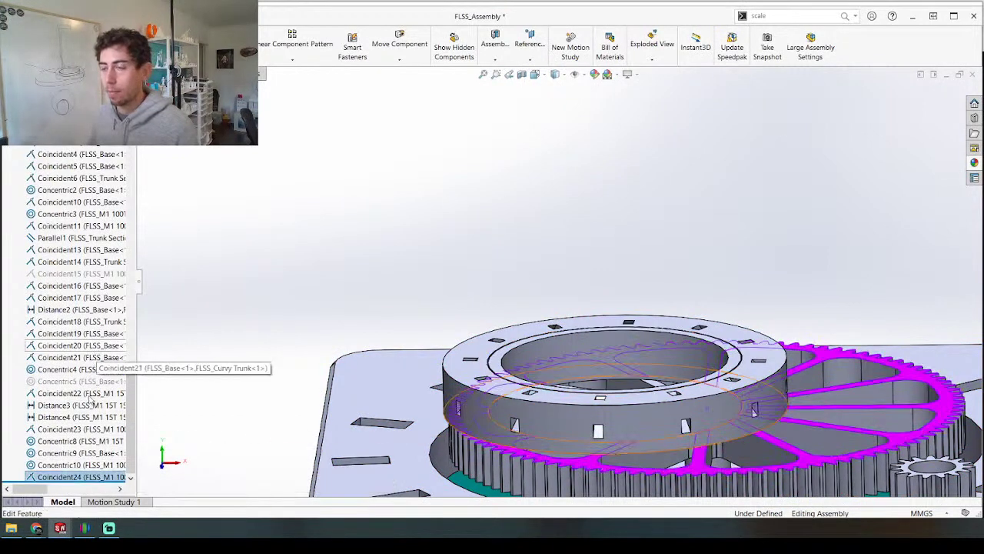
right_click(68, 477)
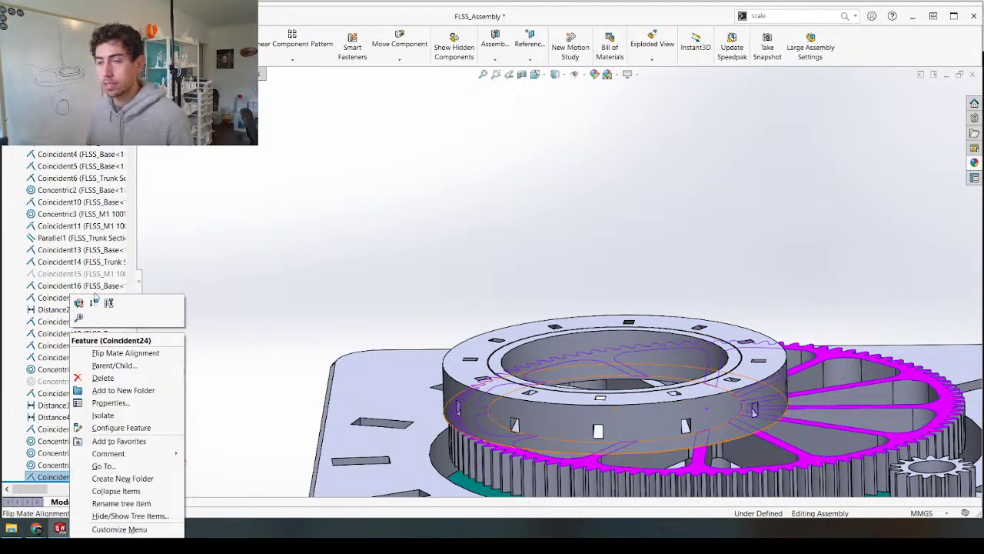
left_click(92, 304)
Step: Slide the mount ring up and down along the gear's raised ring to check how it fits
left_click_drag(573, 427, 576, 383)
mouse_move(472, 393)
middle_mouse_down()
mouse_move(480, 439)
mouse_move(469, 323)
mouse_move(489, 385)
middle_mouse_up()
left_click_drag(500, 365, 497, 408)
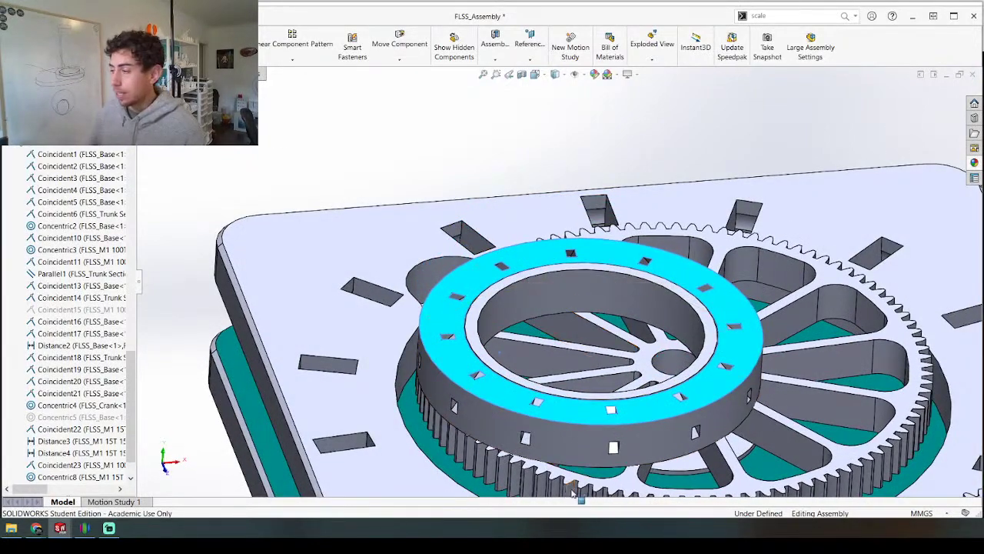
Step: Open the 100T spur gear component as its own part and examine its raised ring and spokes
middle_click_drag(621, 489, 657, 435)
right_click(603, 406)
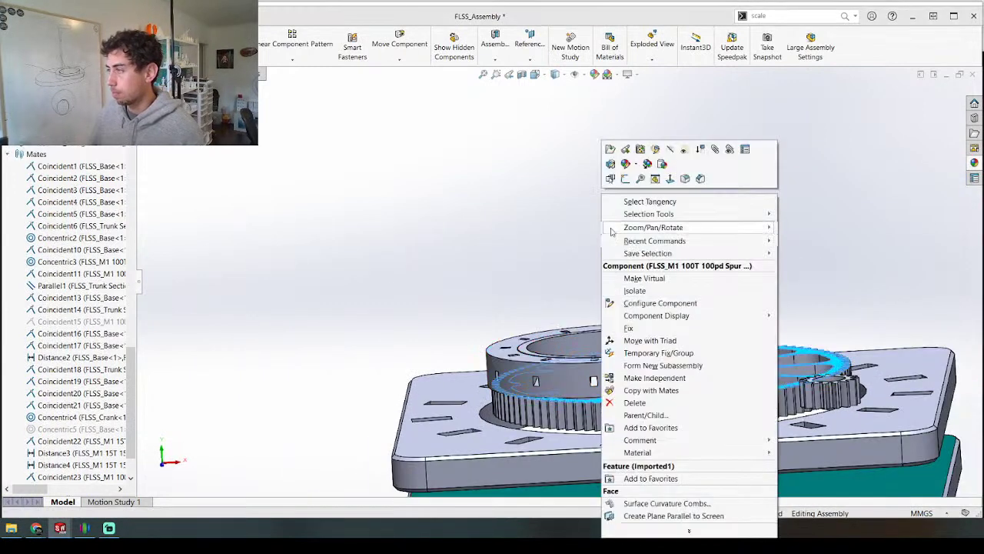
left_click(611, 149)
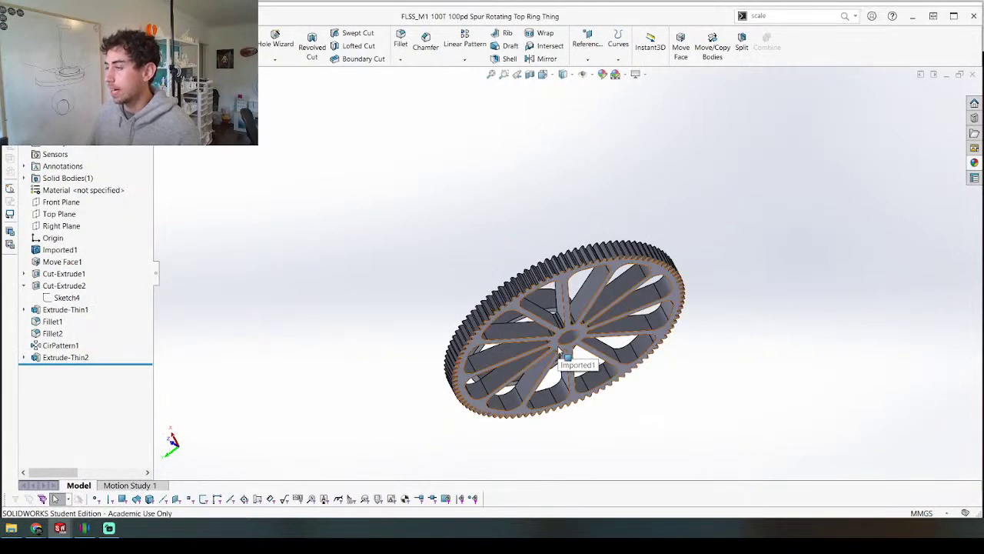
left_click(559, 350)
middle_click_drag(561, 451, 549, 434)
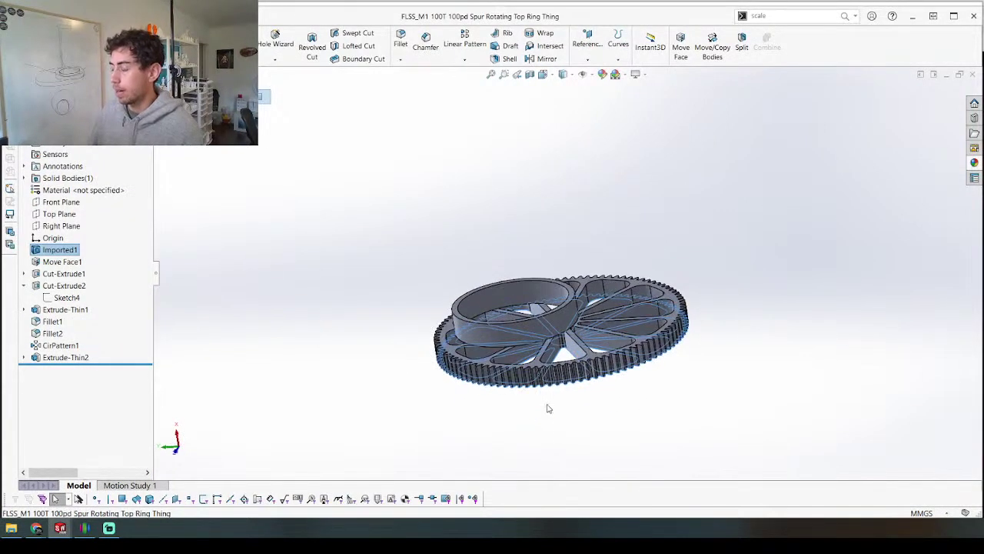
middle_click_drag(546, 293, 555, 396)
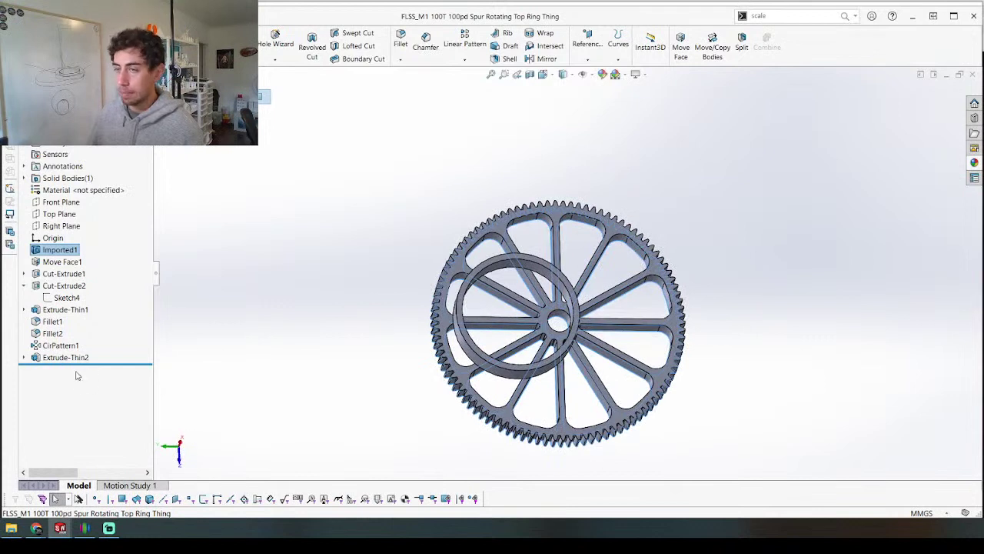
Step: Reorder the raised ring feature Extrude-Thin2 in the feature history so it comes directly before Fillet1
left_click_drag(128, 362, 136, 278)
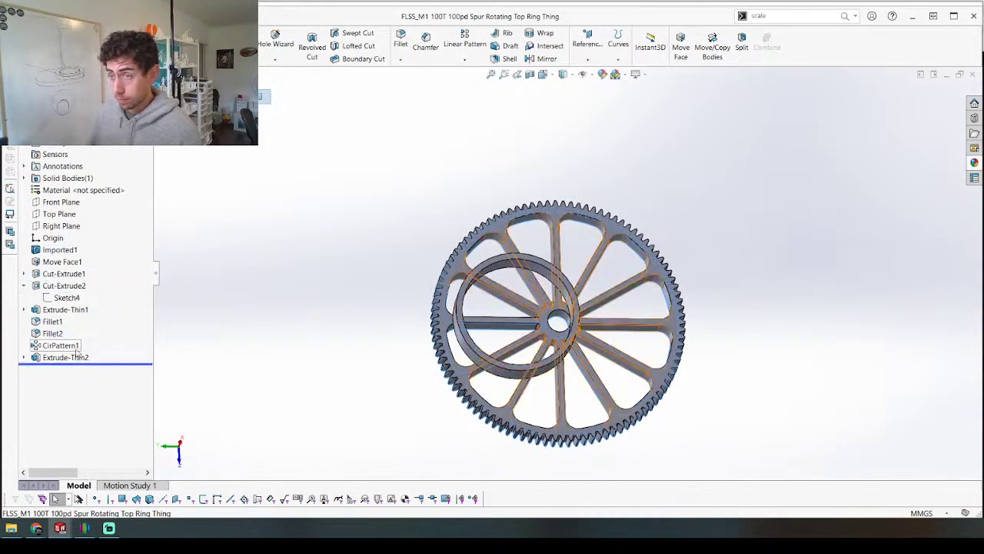
left_click_drag(75, 364, 77, 321)
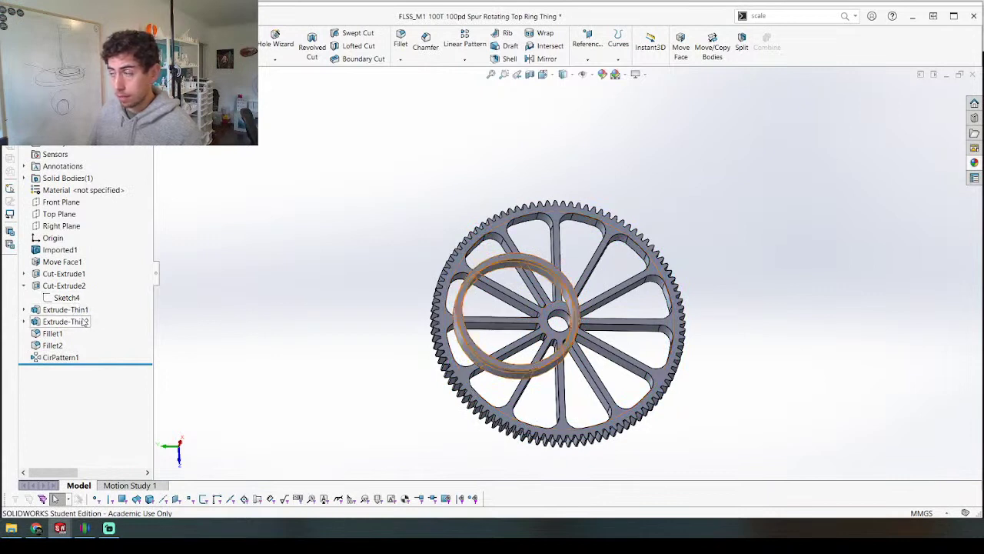
left_click(70, 321)
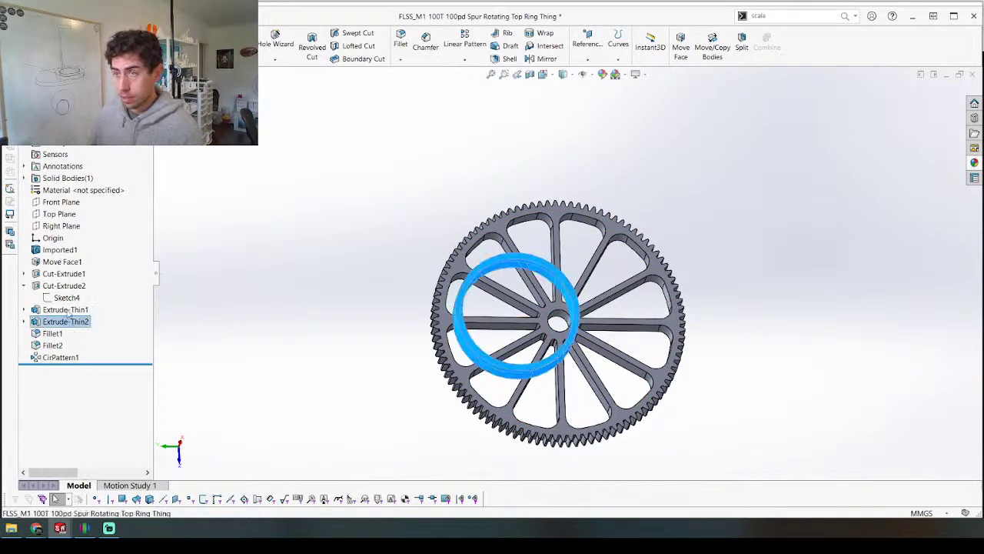
Step: Change the sketch plane of the raised ring's Sketch6 from the gear face to the Right Plane
left_click(24, 321)
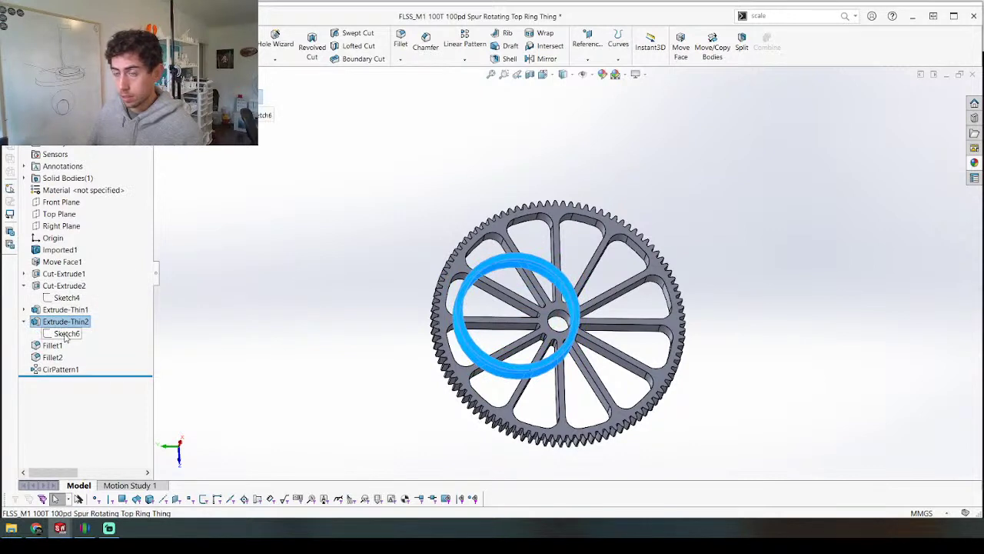
right_click(66, 336)
left_click(88, 308)
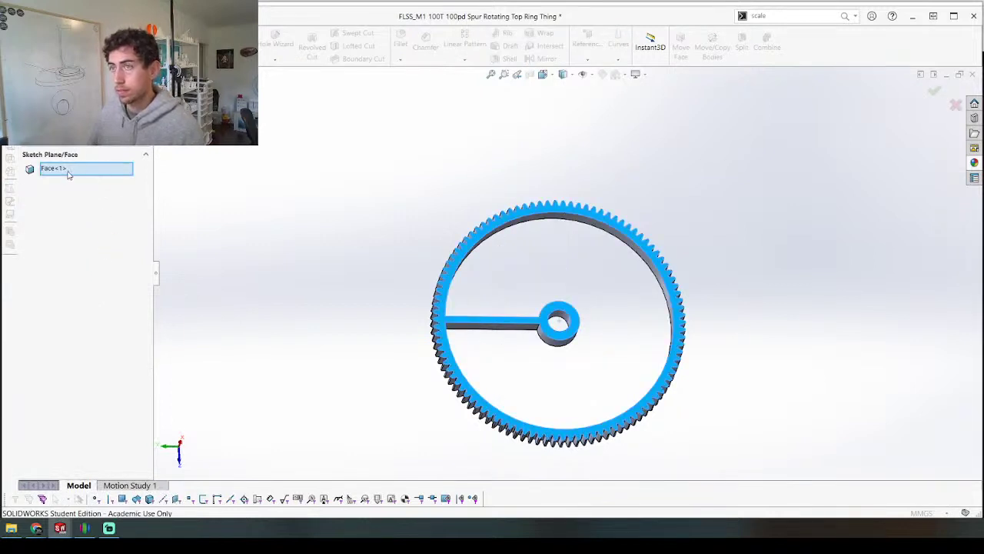
key("Delete")
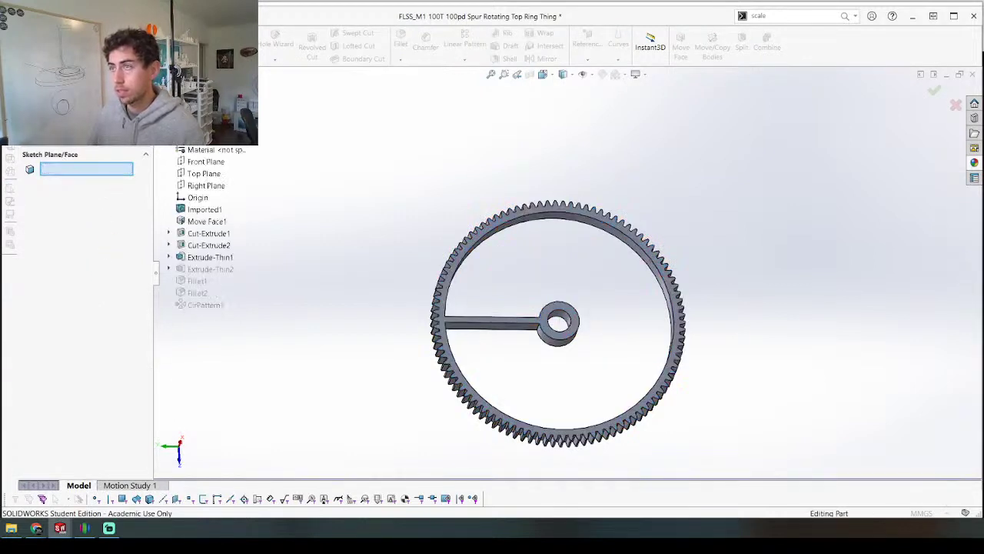
left_click(215, 189)
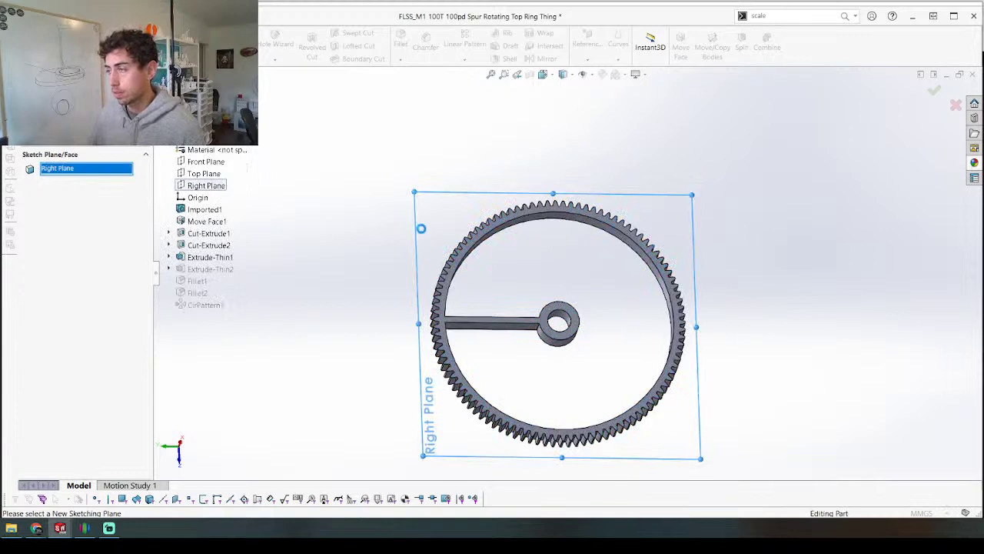
right_click(406, 244)
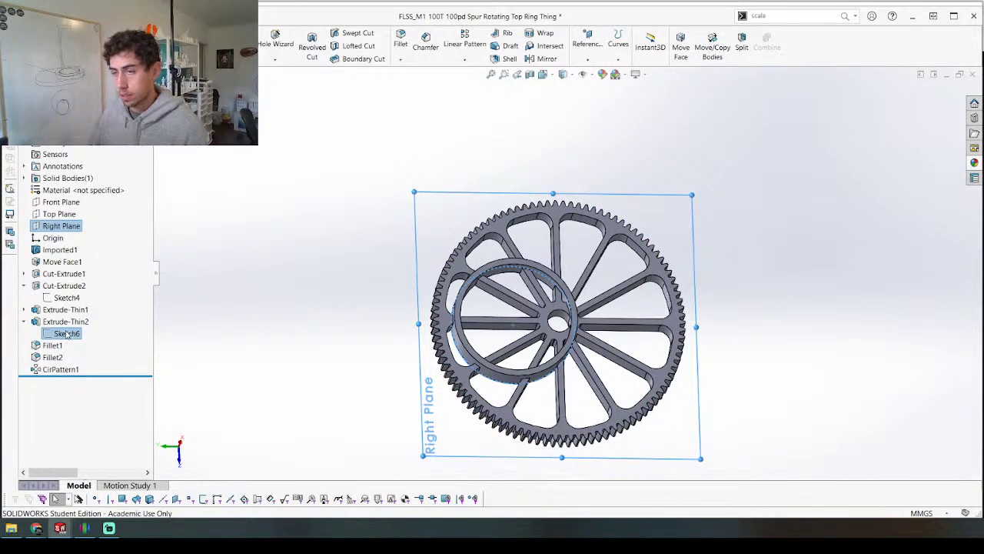
Step: Roll the model back to just after Extrude-Thin2 and delete the 18 mm centre-offset dimension from its Sketch6
left_click(65, 322)
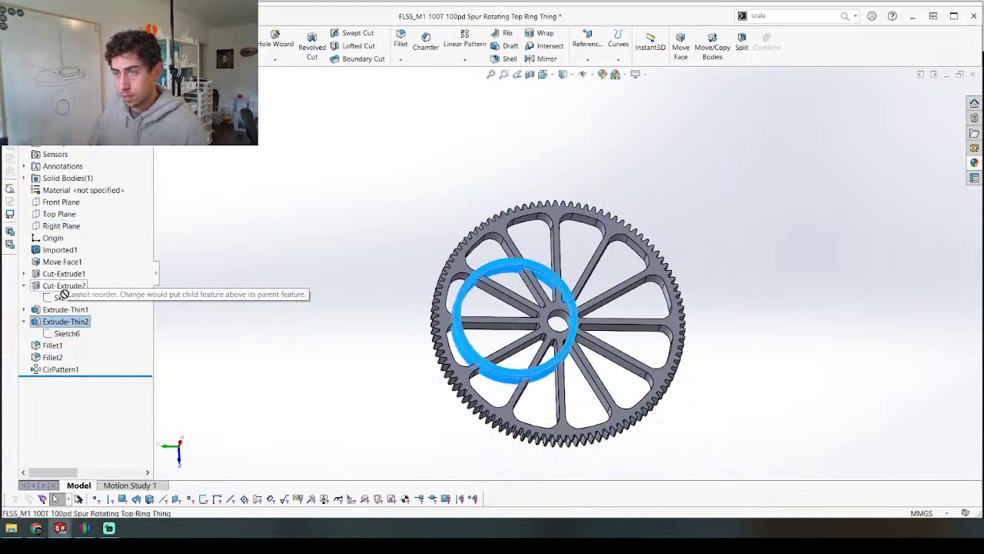
left_click(66, 309)
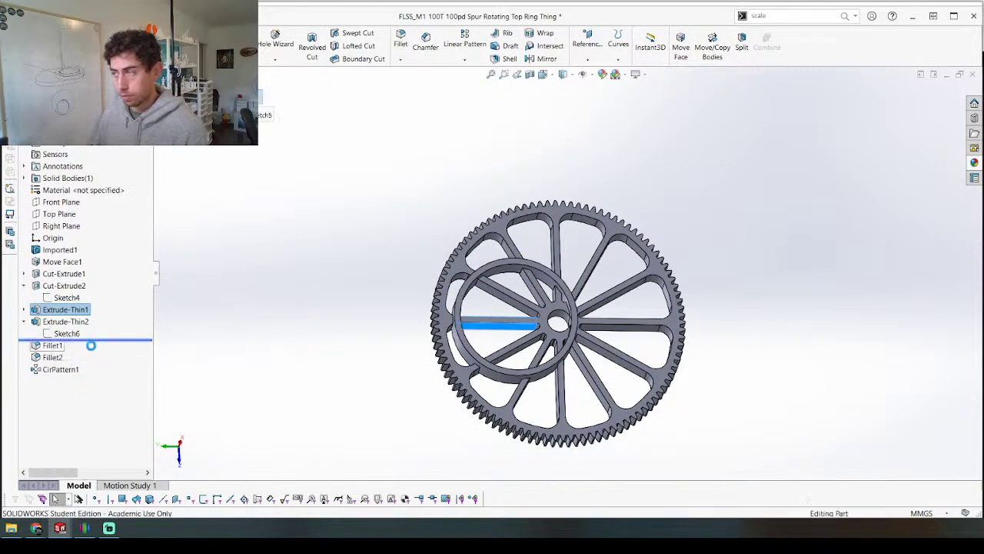
left_click(66, 333)
left_click(69, 303)
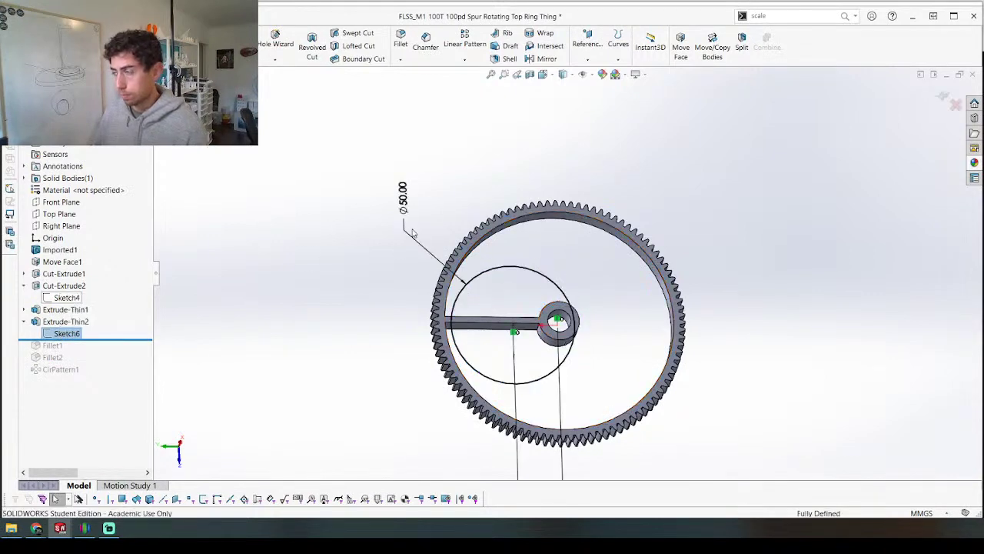
scroll(439, 249, "down", 3)
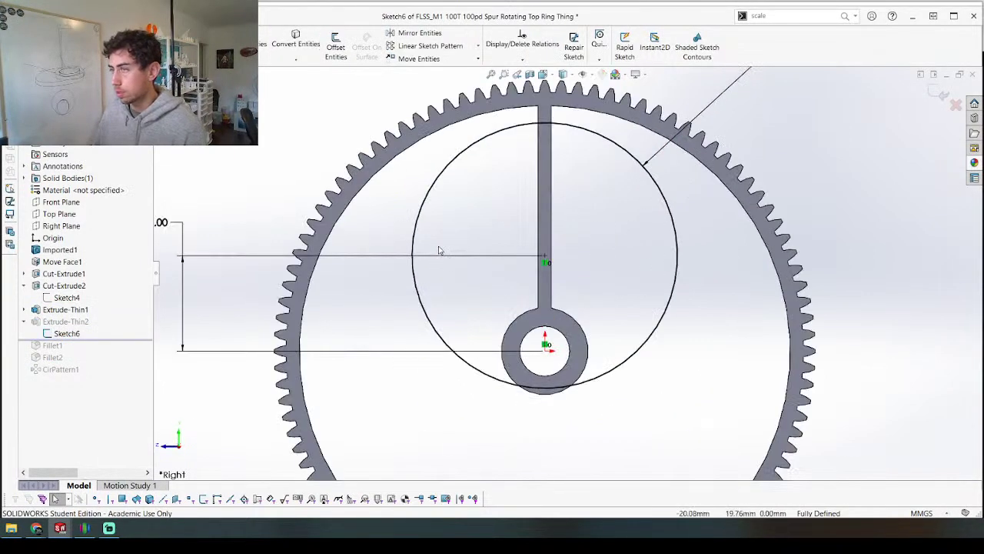
scroll(435, 237, "up", 1)
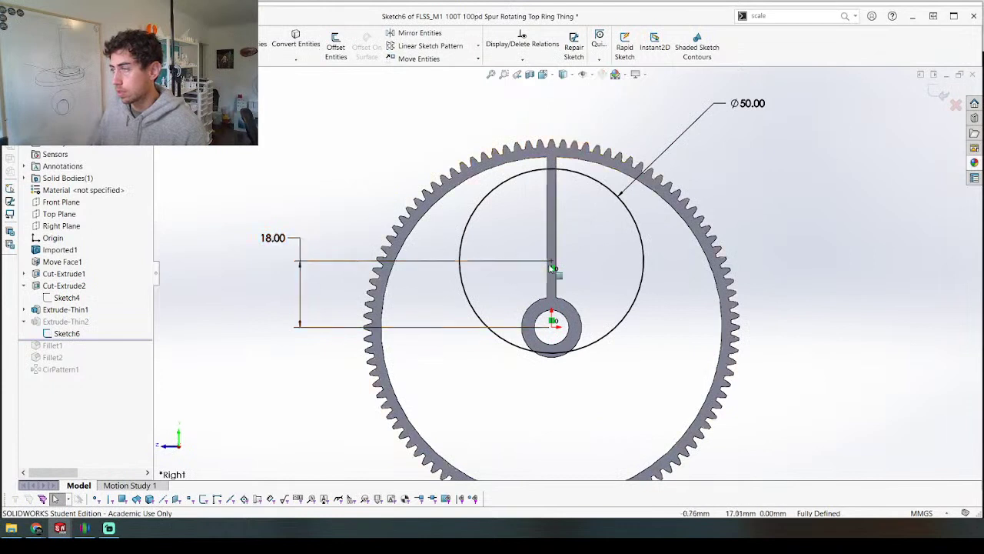
left_click(274, 237)
key("Delete")
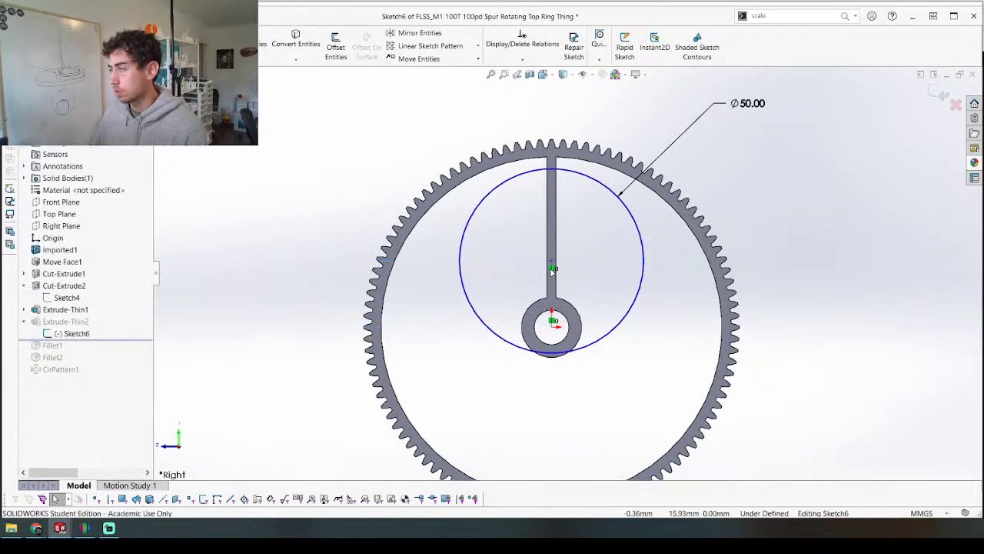
left_click(938, 93)
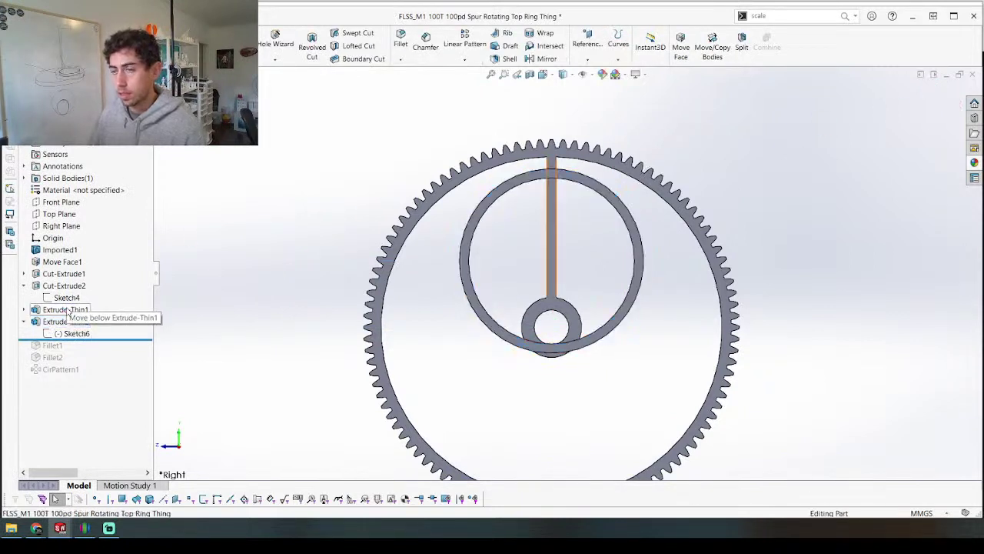
Step: Delete the spoke feature Extrude-Thin1 together with its dependent fillets
left_click(65, 309)
key("Delete")
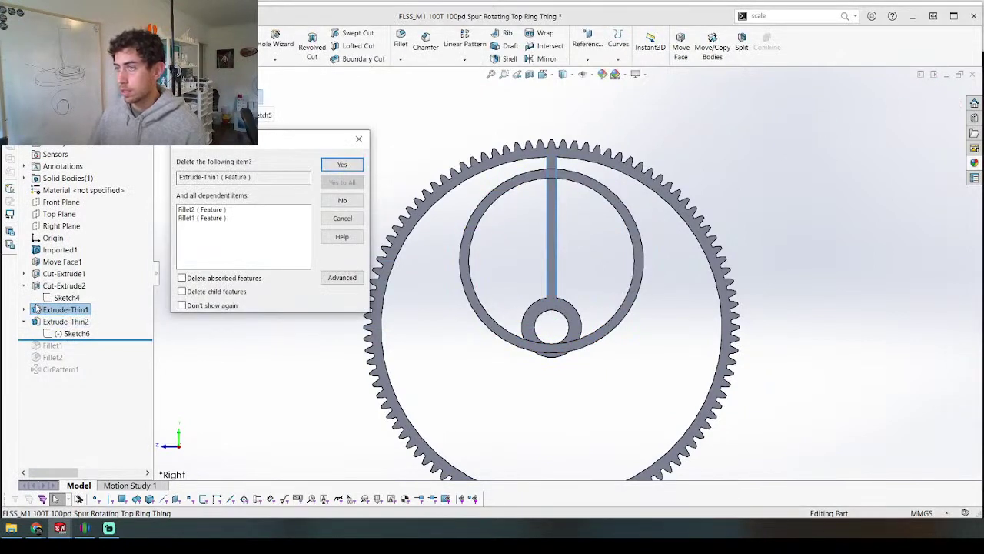
key("Return")
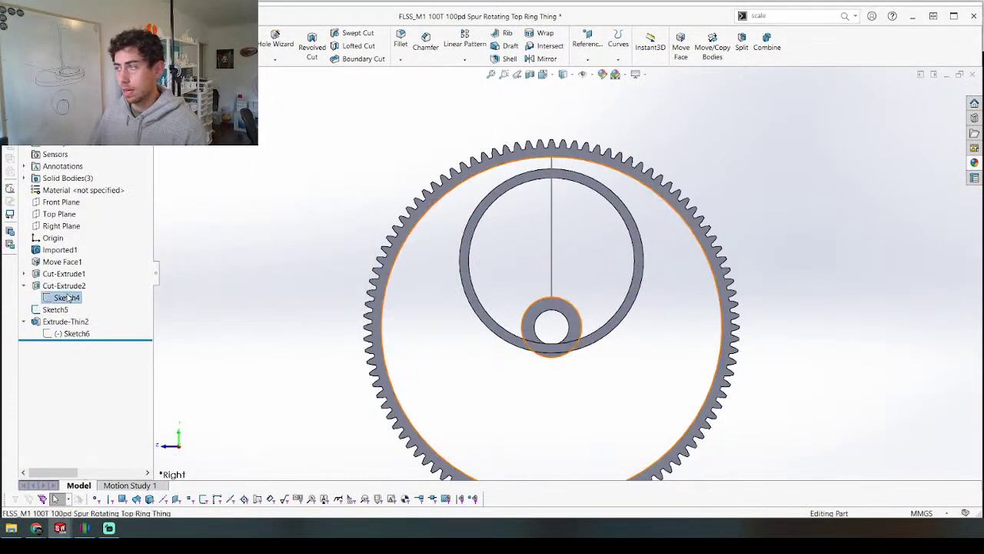
Step: Delete the Cut-Extrude2 feature and the leftover spoke sketch, Sketch5
left_click(46, 285)
key("Delete")
key("Return")
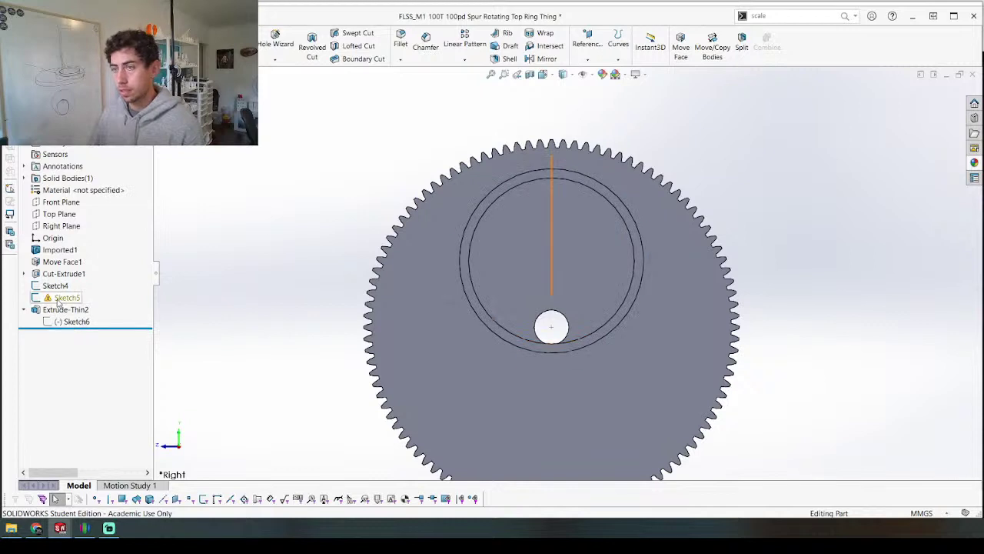
left_click(60, 298)
key("Delete")
key("Return")
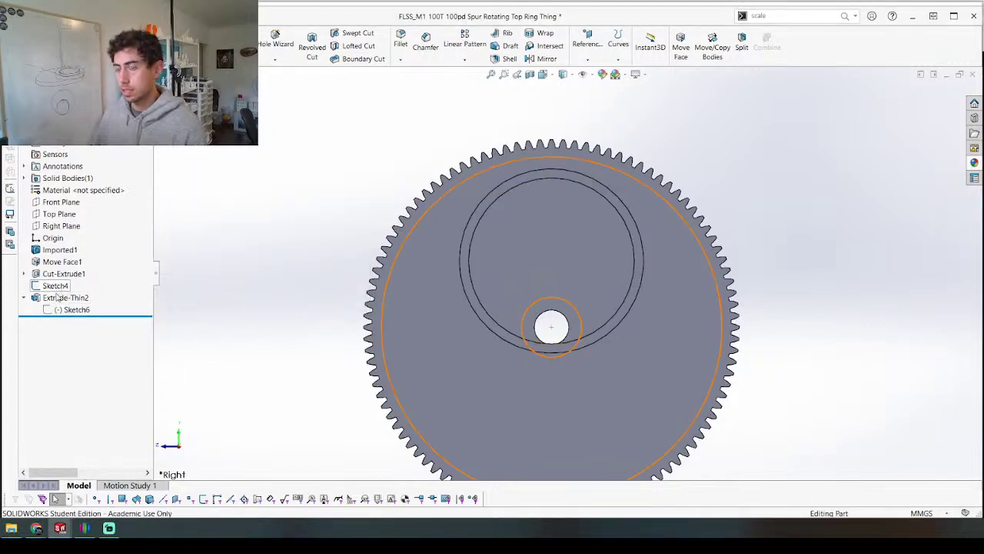
Step: In Sketch6, dimension the ring circle's centre 18 mm vertically from the origin and finish the sketch
right_click(64, 308)
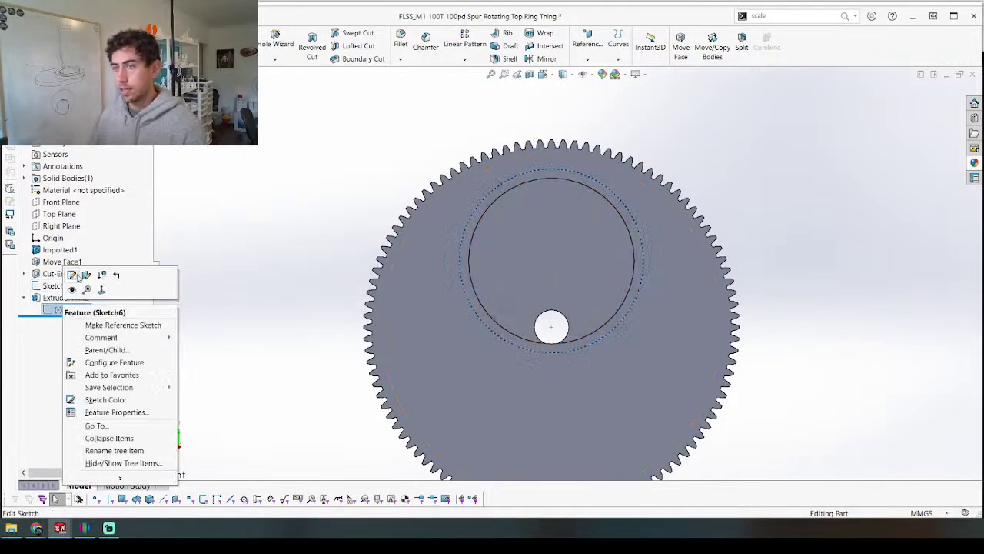
left_click(77, 276)
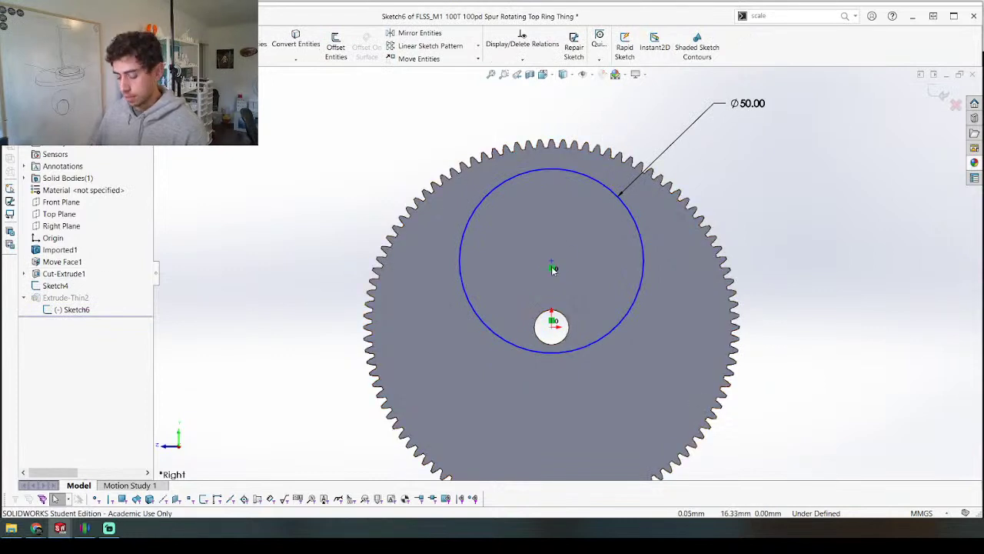
left_click(552, 326)
left_click(240, 281)
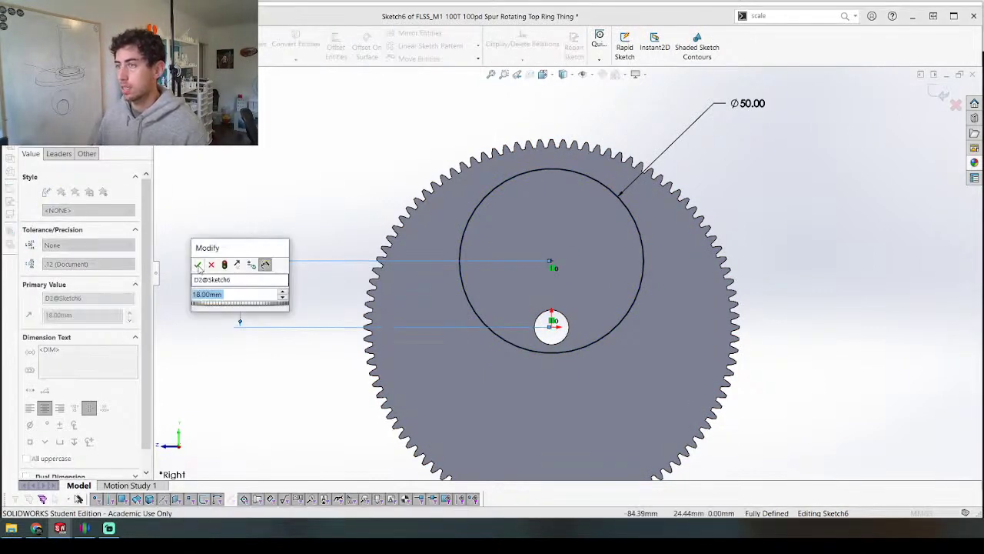
left_click(199, 264)
left_click(941, 94)
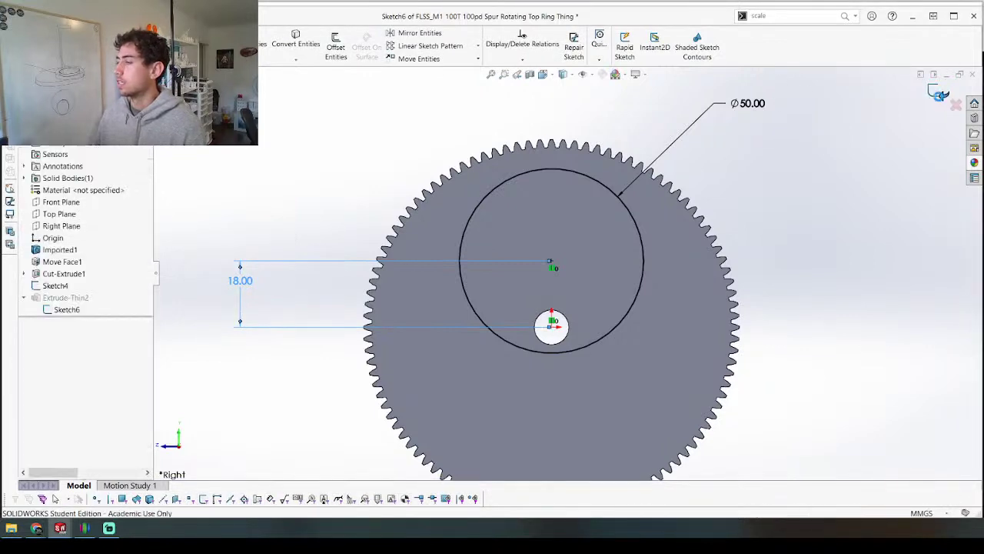
Step: Increase the extrusion height of the raised thin-walled ring, Extrude-Thin2, on the gear
mouse_move(445, 386)
middle_mouse_down()
mouse_move(510, 172)
mouse_move(601, 249)
mouse_move(593, 461)
mouse_move(564, 487)
mouse_move(507, 372)
middle_mouse_up()
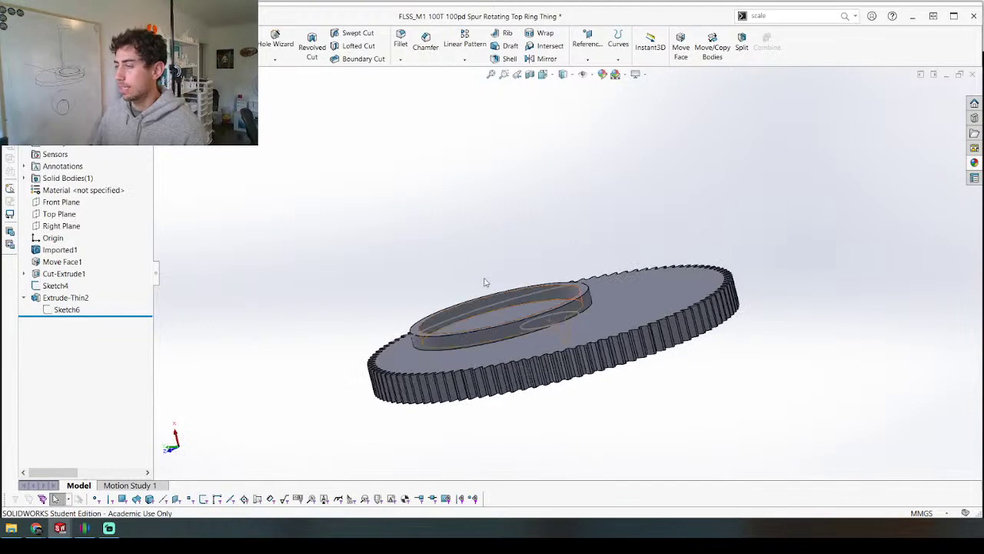
middle_click_drag(452, 221, 496, 360)
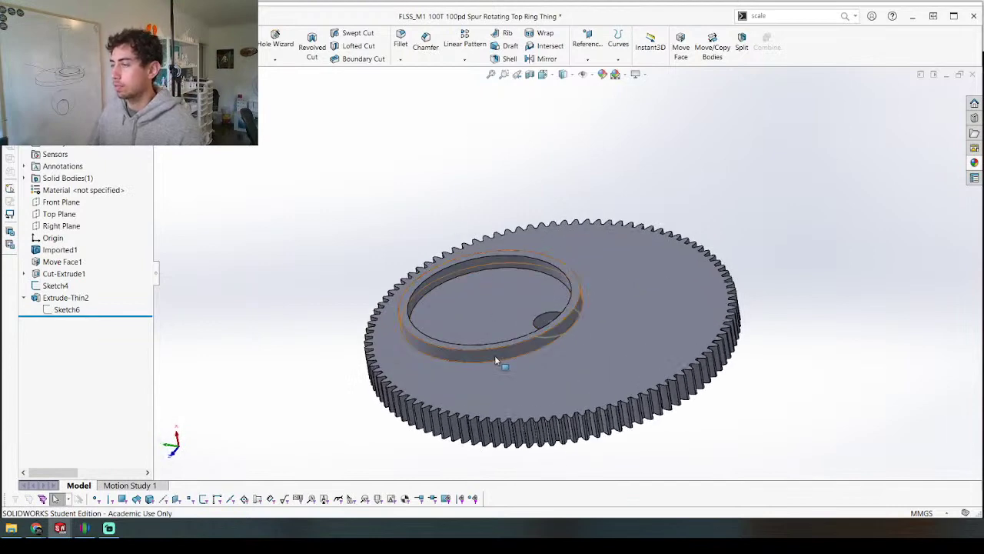
right_click(66, 312)
left_click(90, 281)
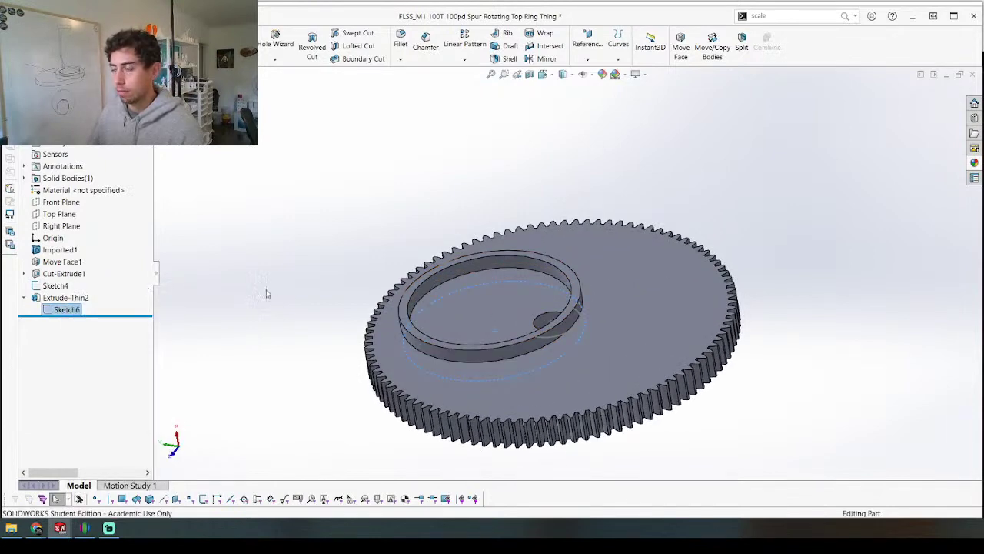
left_click(666, 292)
key("Return")
middle_click_drag(318, 385, 448, 279)
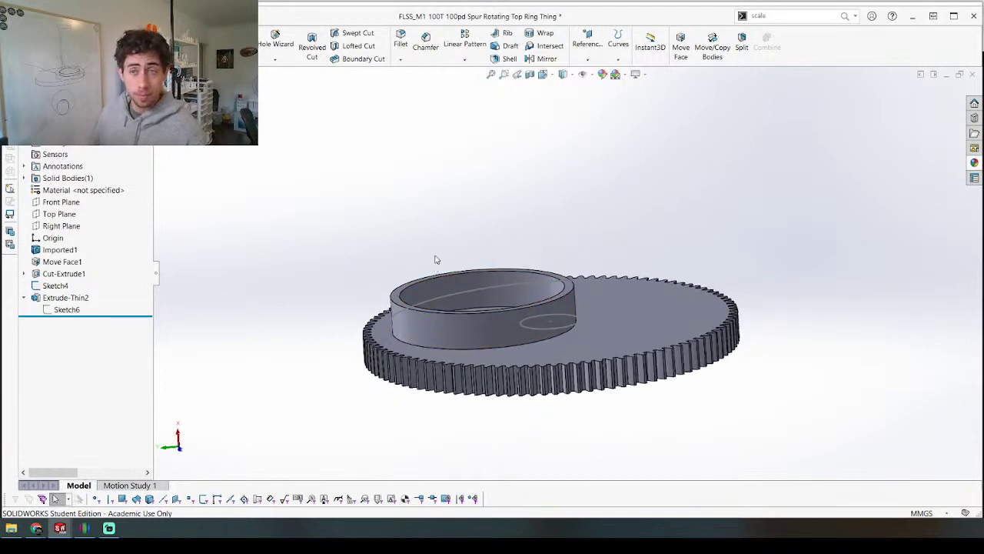
middle_click_drag(415, 315, 382, 310)
scroll(417, 314, "down", 4)
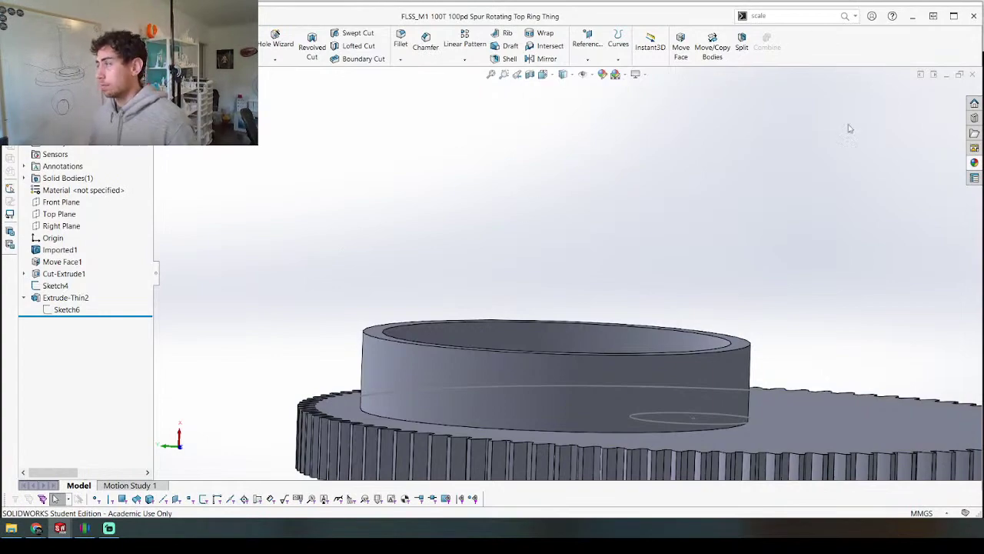
Step: Switch to FLSS_Assembly and move the string mount ring and rotating top gear apart from the base
key("ctrl+Tab")
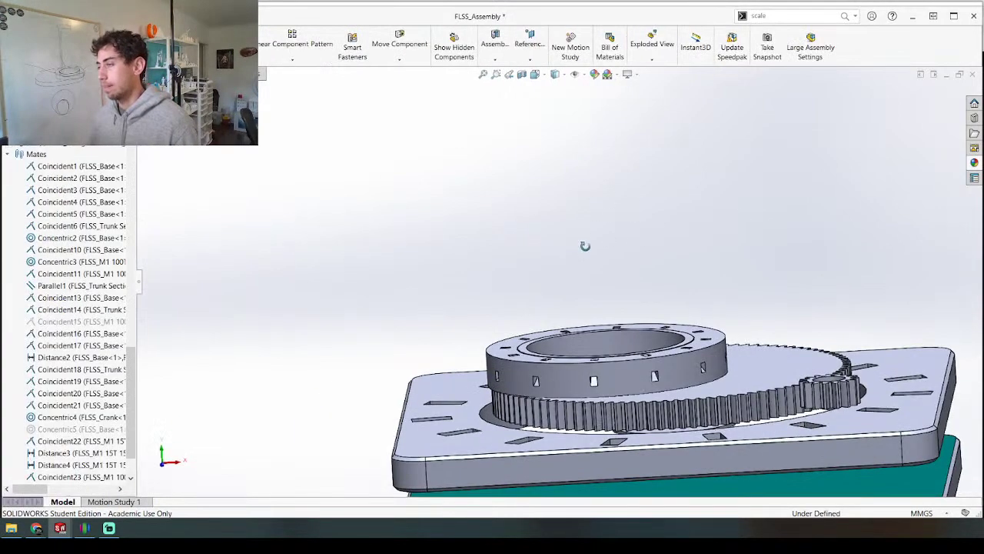
mouse_move(641, 376)
middle_mouse_down()
mouse_move(643, 440)
mouse_move(632, 366)
middle_mouse_up()
left_click_drag(632, 366, 629, 330)
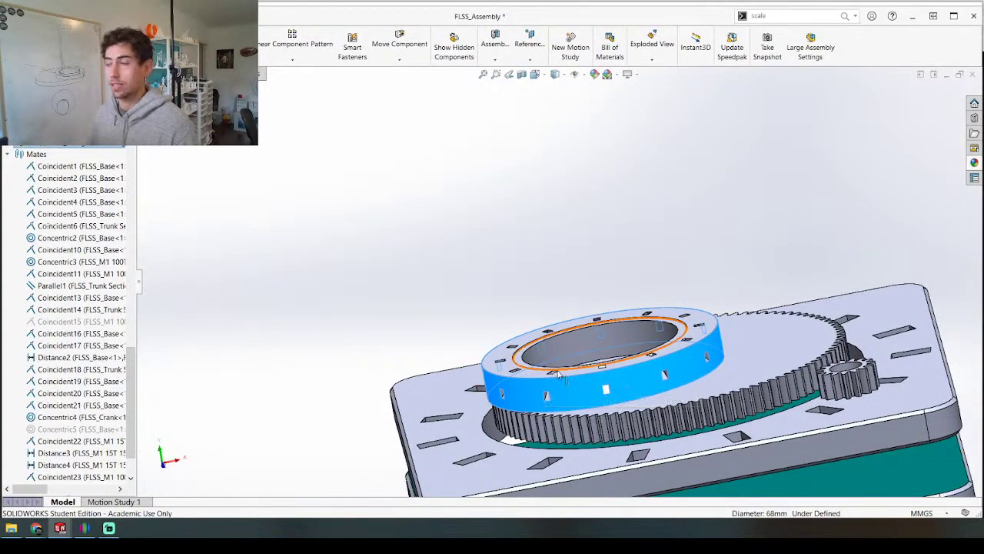
middle_click_drag(596, 314, 671, 391)
left_click_drag(672, 390, 638, 353)
middle_click_drag(638, 352, 635, 236)
Step: Mate the underside of the rotating top gear coincident with the round face in the base's gear recess
left_click(659, 286)
middle_click_drag(659, 287, 654, 368)
left_click(652, 367)
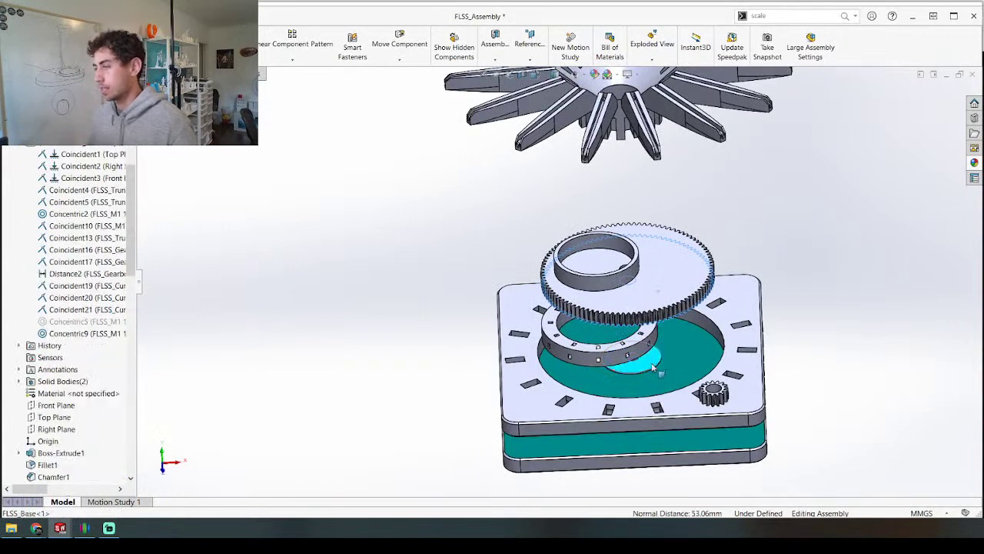
key("m")
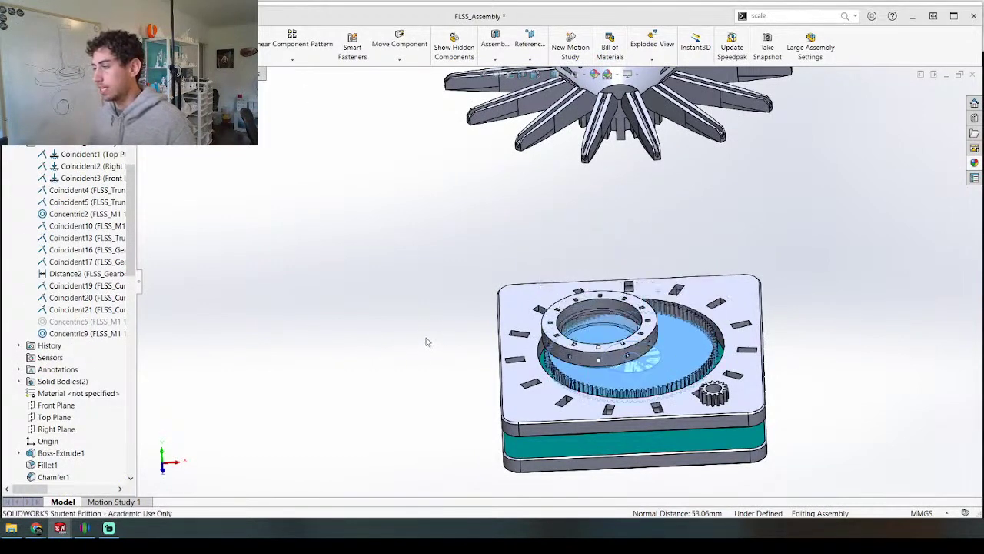
left_click(412, 354)
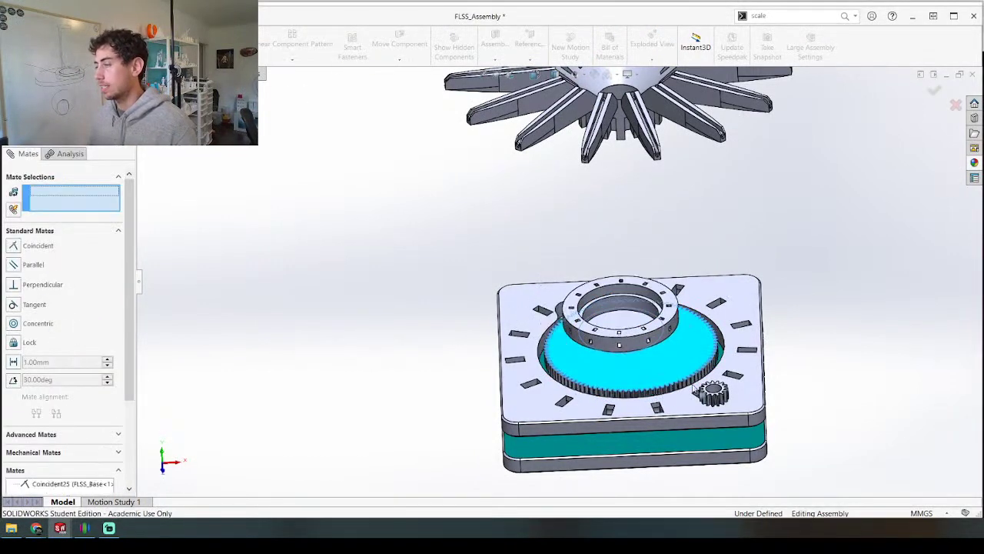
scroll(523, 291, "down", 3)
scroll(512, 326, "up", 3)
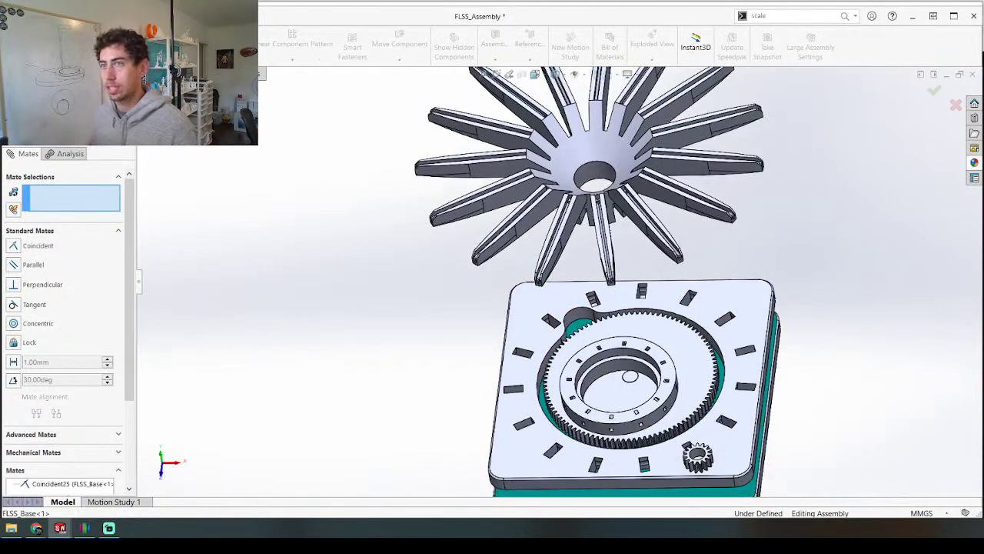
key("Escape")
Step: Rotate the top gear in its recess to check how the offset string mount ring travels around
left_click(720, 372)
left_click_drag(721, 372, 723, 396)
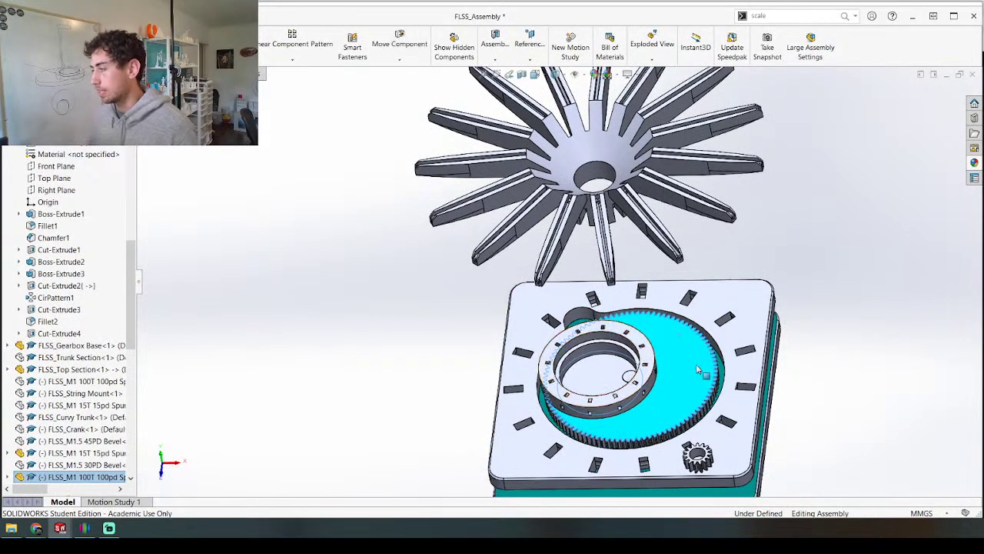
left_click_drag(702, 356, 577, 366)
left_click_drag(576, 332, 565, 344)
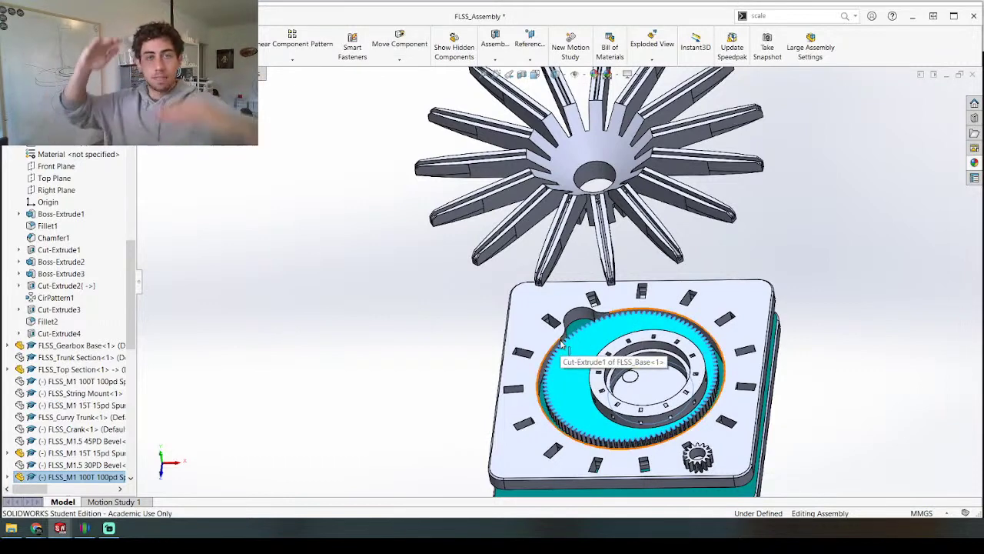
Step: Mate the bottom face of the string mount ring coincident with the top face of the rotating gear
scroll(559, 280, "down", 5)
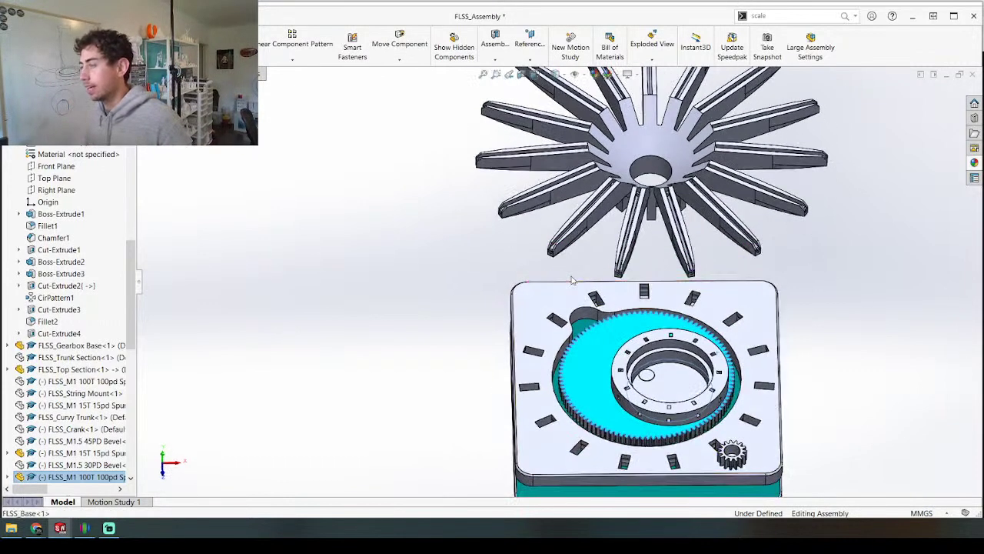
middle_click_drag(419, 309, 385, 240)
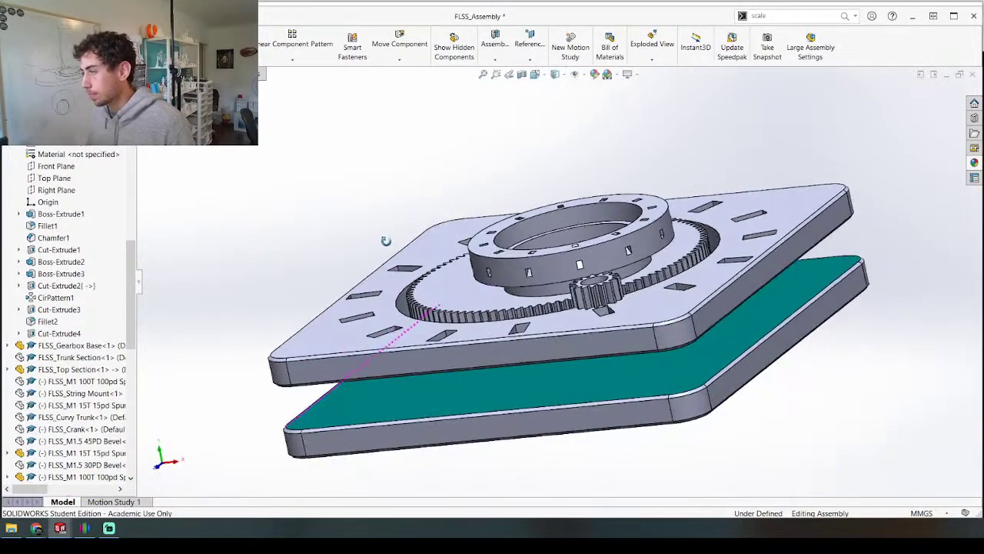
scroll(516, 257, "down", 2)
middle_click_drag(487, 332, 466, 340)
left_click(489, 315)
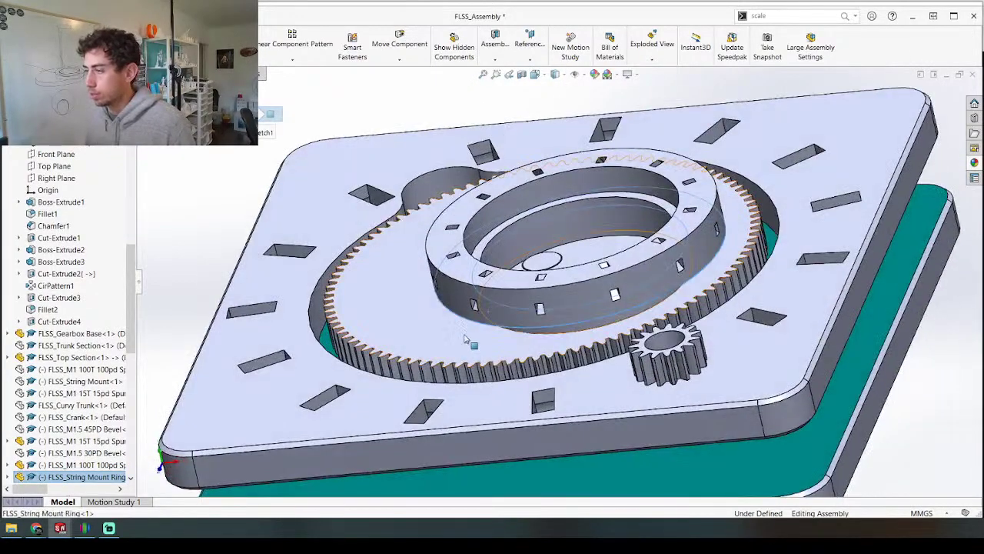
left_click(466, 339, "ctrl")
key("m")
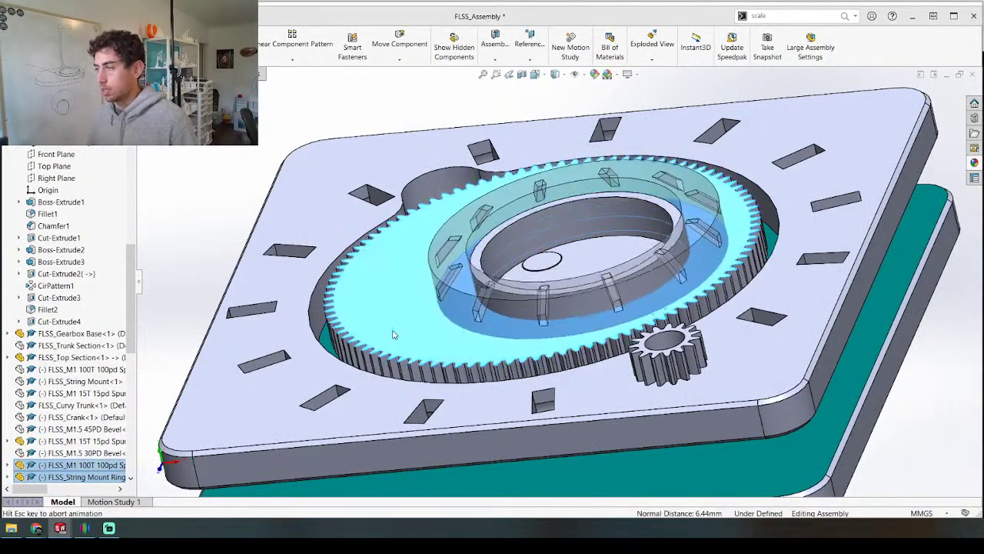
right_click(367, 341)
key("Escape")
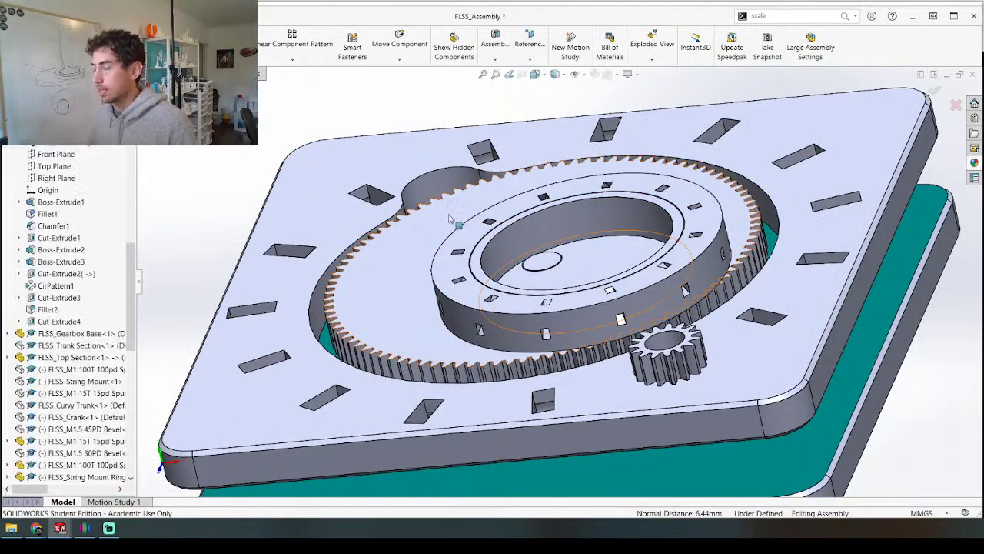
Step: Show the hidden trunk section again and turn the string mount ring beneath its legs
scroll(415, 222, "up", 3)
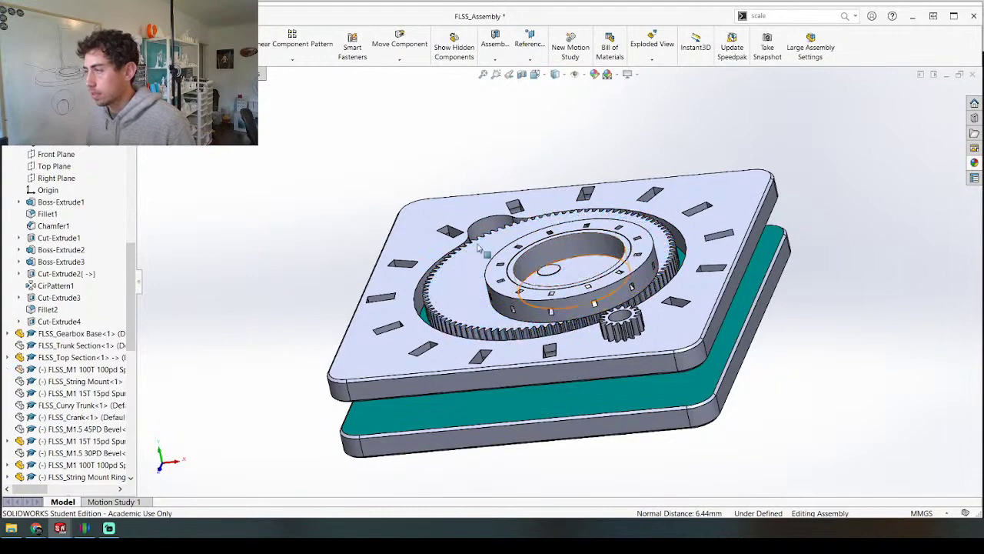
middle_click_drag(416, 174, 424, 131)
key("shift+Tab")
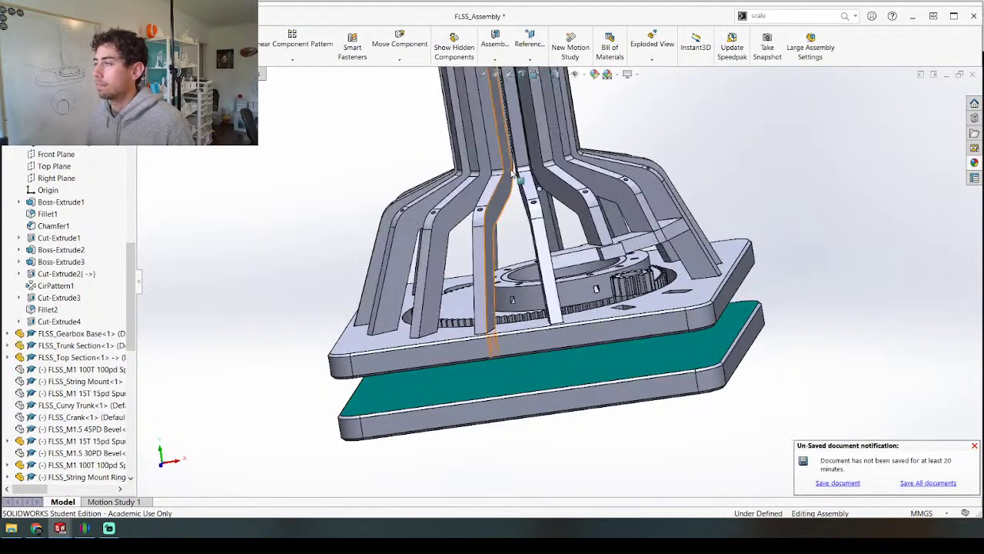
middle_click_drag(393, 177, 597, 222)
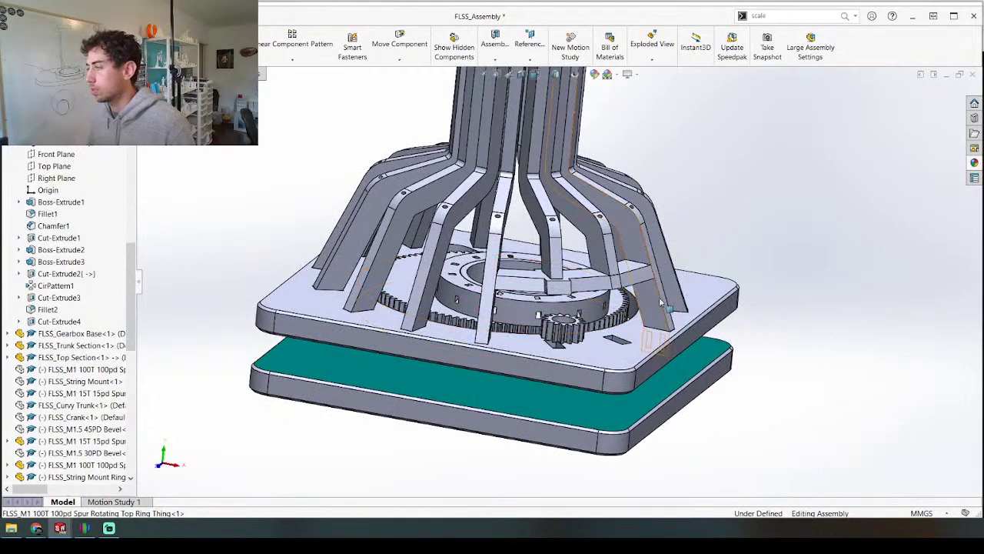
middle_click_drag(594, 329, 605, 394)
left_click_drag(577, 299, 567, 322)
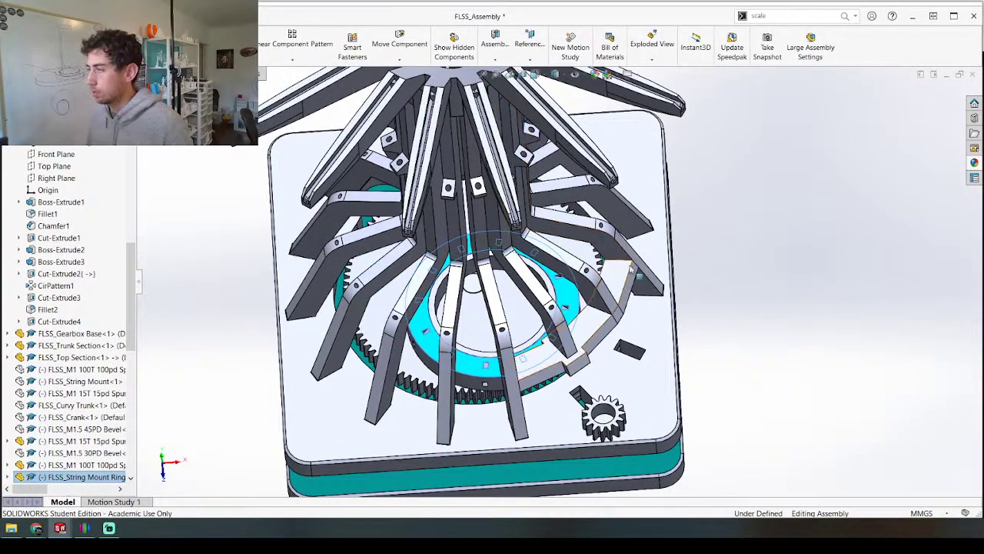
Step: Examine from several angles how the string mount ring sits beneath the trunk legs and within the whole assembly
scroll(654, 156, "up", 2)
middle_click_drag(626, 219, 615, 173)
scroll(614, 173, "up", 1)
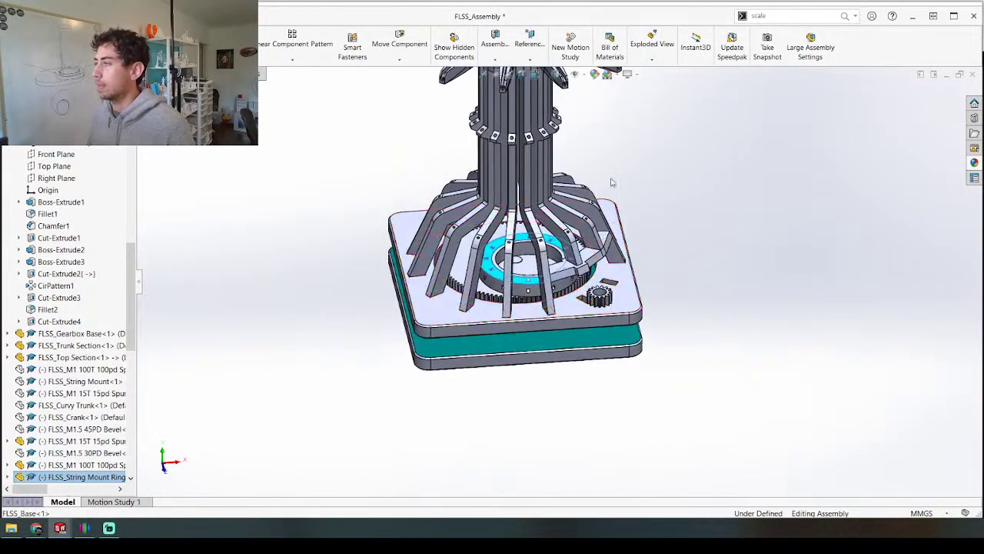
scroll(615, 173, "up", 3)
middle_click_drag(587, 256, 530, 265)
scroll(583, 229, "down", 3)
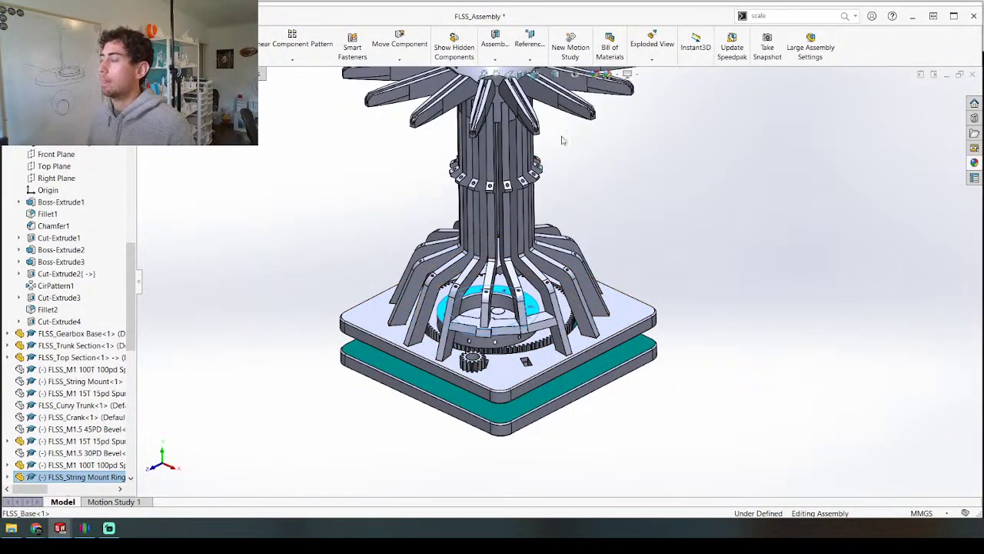
middle_click_drag(566, 134, 556, 115)
scroll(557, 116, "up", 5)
scroll(568, 237, "down", 3)
middle_click_drag(568, 236, 519, 419)
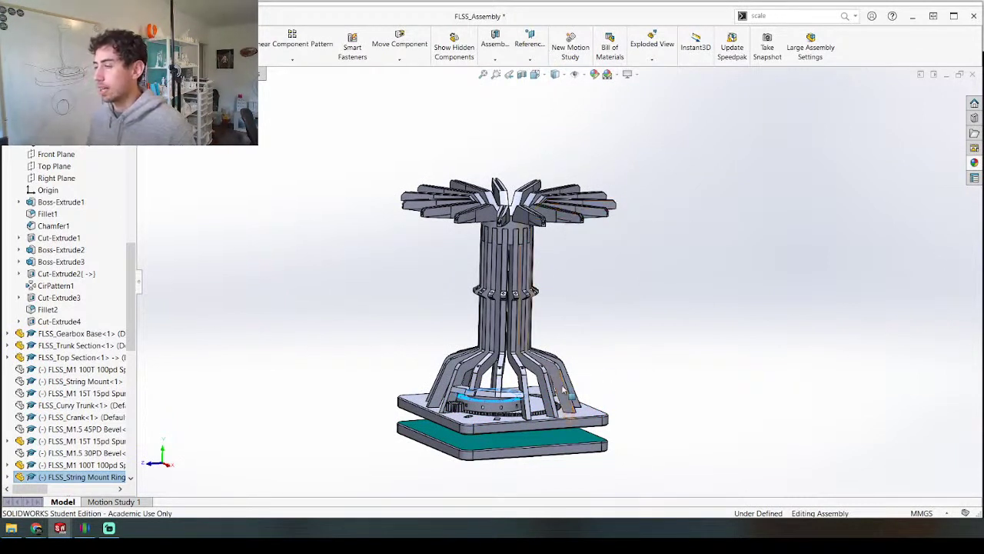
middle_click_drag(598, 323, 517, 343)
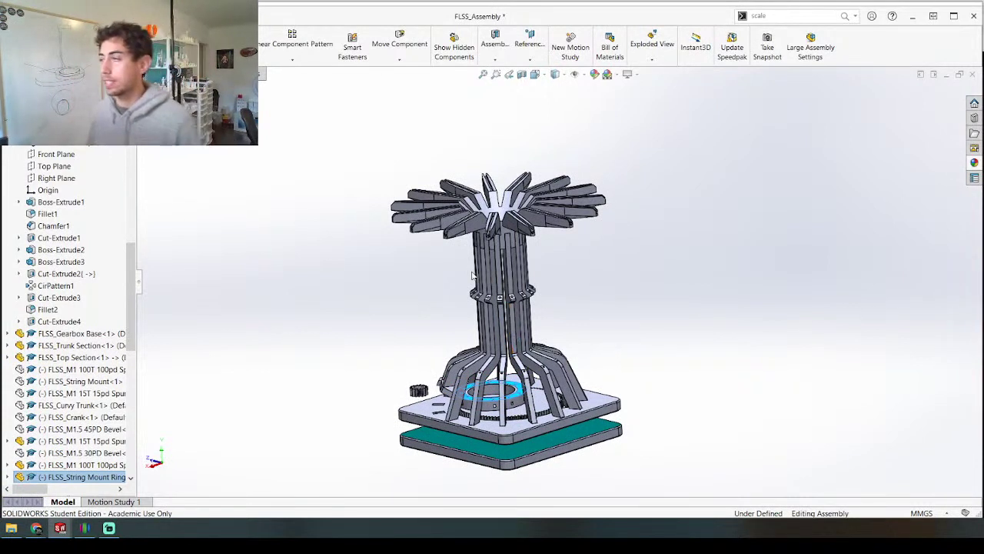
scroll(419, 359, "up", 2)
scroll(453, 348, "down", 3)
middle_click_drag(453, 347, 514, 400)
scroll(504, 233, "up", 3)
scroll(538, 196, "down", 4)
middle_click_drag(531, 312, 492, 323)
scroll(588, 287, "down", 5)
middle_click_drag(571, 318, 646, 316)
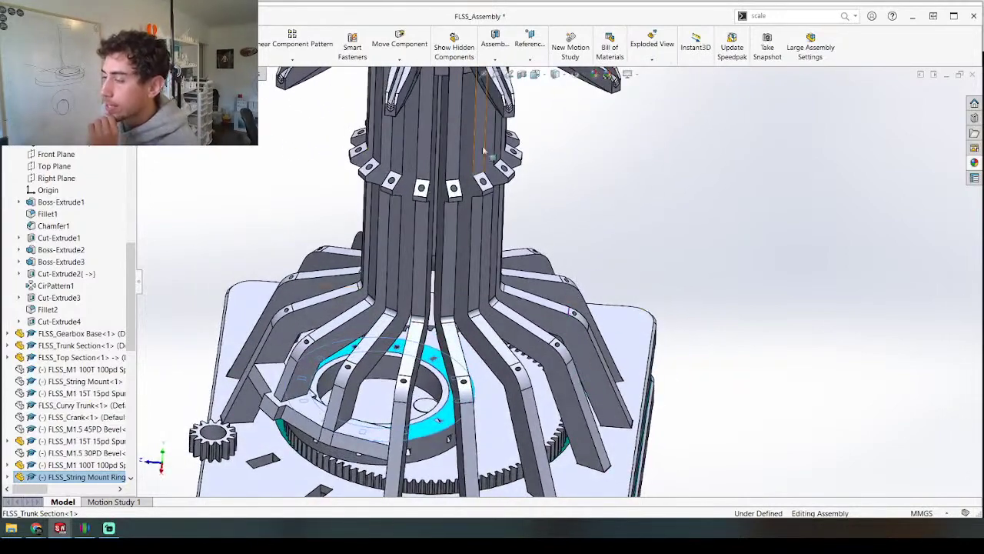
key("f")
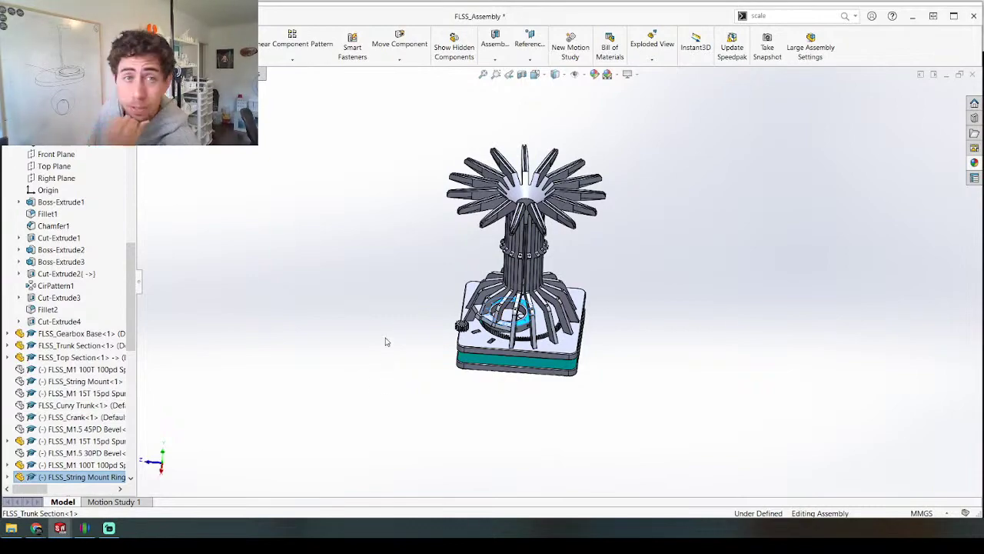
scroll(589, 334, "down", 4)
middle_click_drag(586, 318, 606, 427)
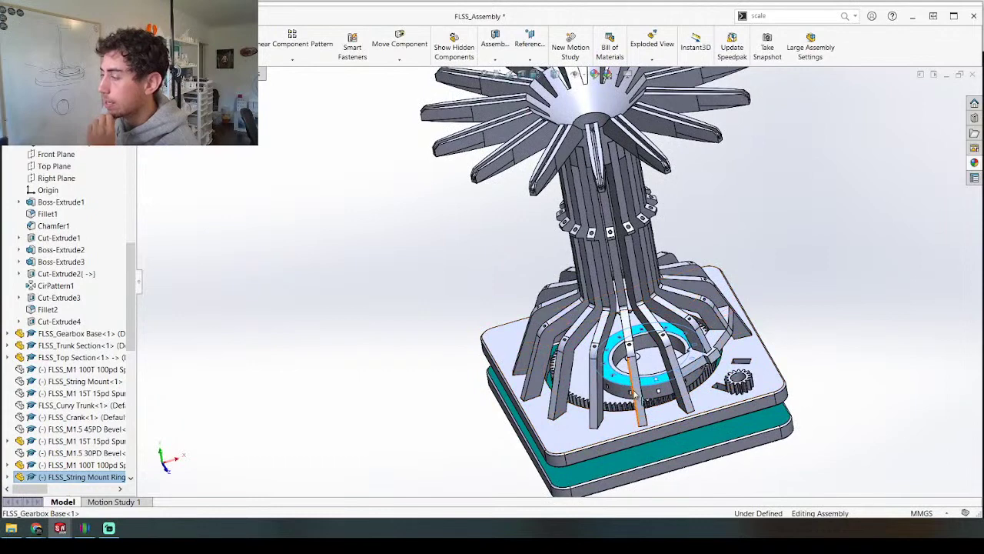
scroll(606, 427, "down", 5)
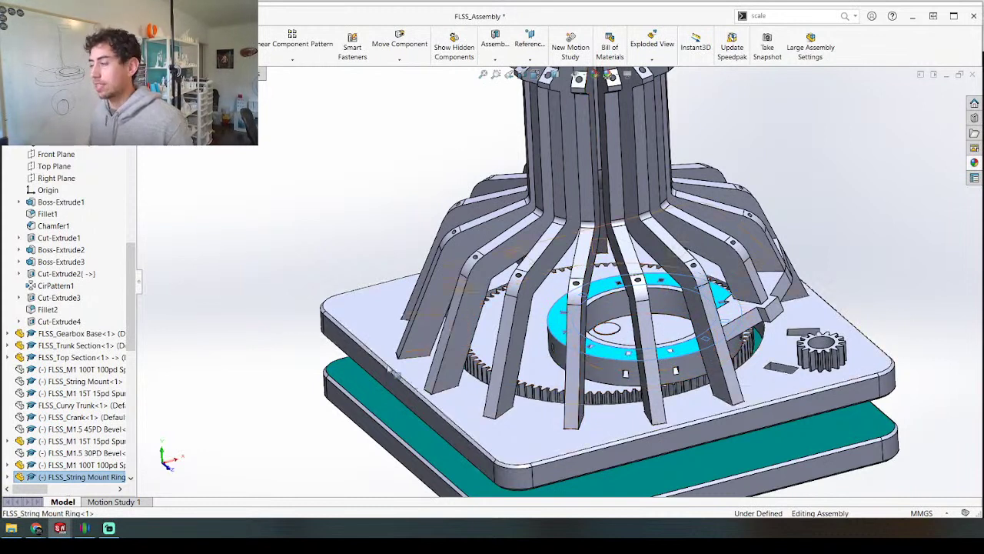
Step: Hide the string mount ring, leaving the gear with its raised ring displayed under the trunk
key("Escape")
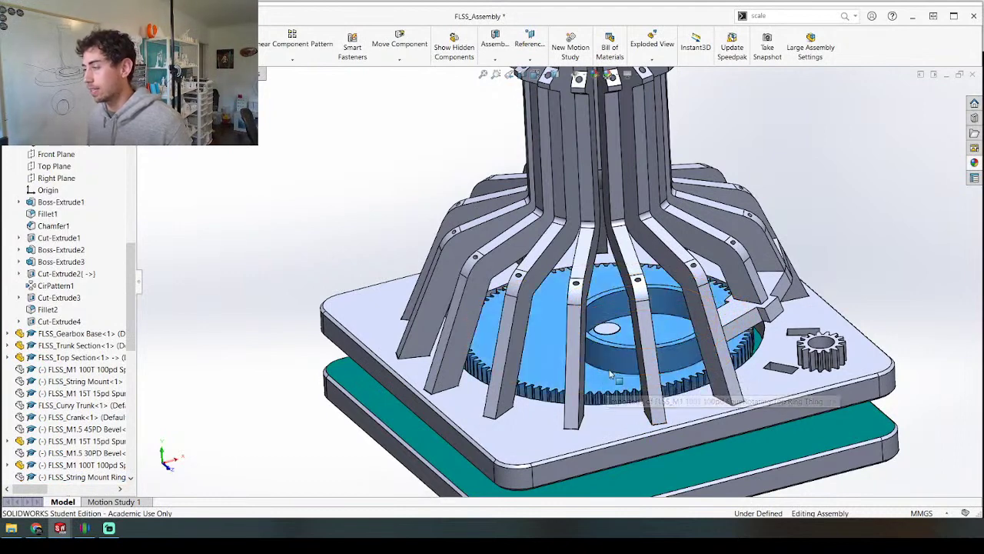
left_click(617, 391)
key("Escape")
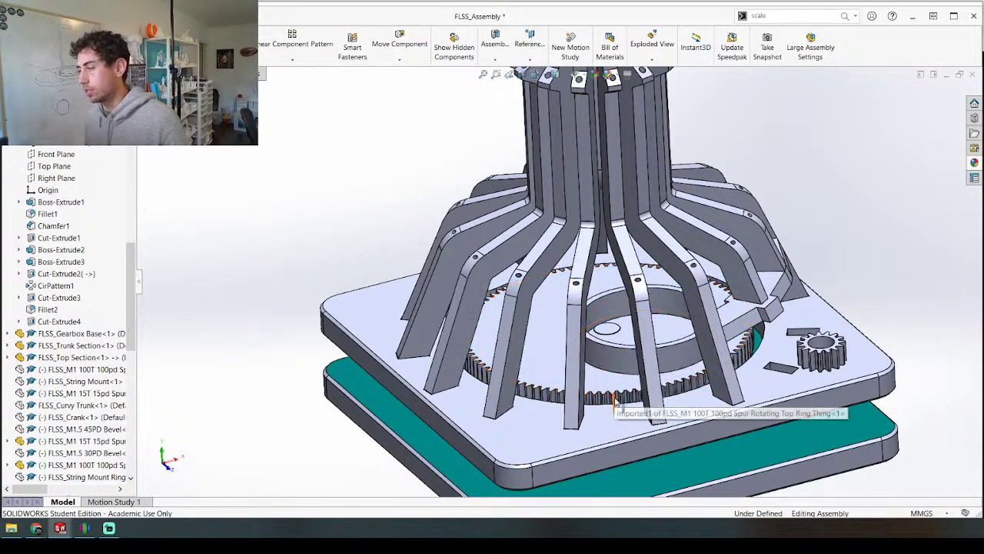
Step: Hide the rotating top ring gear and show the original spoked 100T spur gear in the base
middle_click_drag(504, 298, 725, 271)
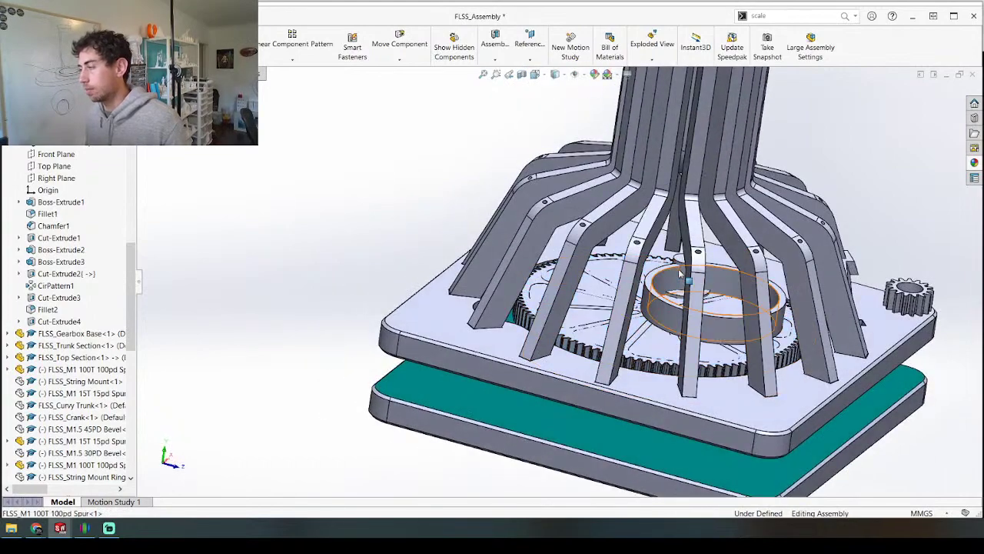
middle_click_drag(658, 346, 608, 408)
scroll(652, 336, "down", 3)
mouse_move(652, 336)
middle_mouse_down()
mouse_move(654, 235)
mouse_move(652, 329)
mouse_move(650, 317)
middle_mouse_up()
scroll(650, 318, "up", 3)
middle_click_drag(490, 354, 723, 352)
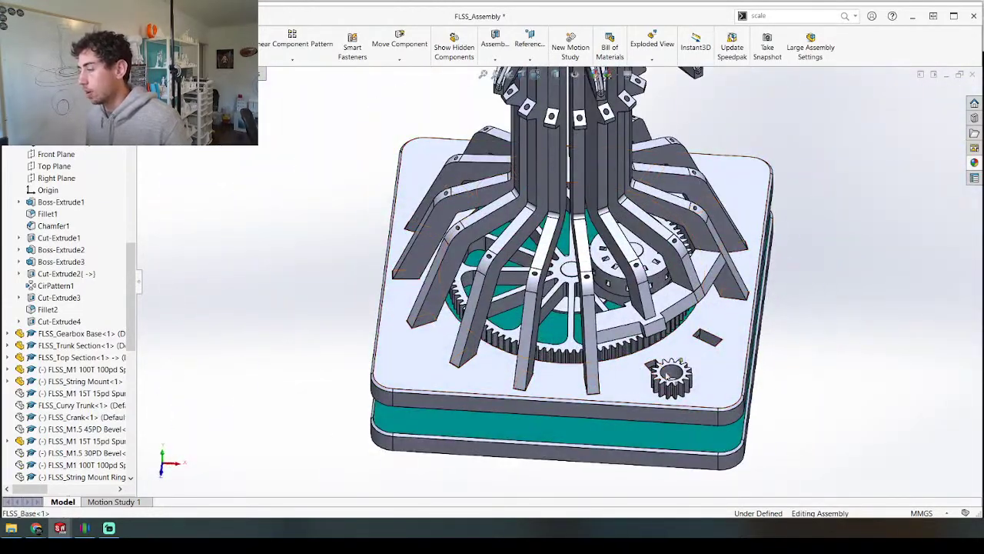
middle_click_drag(612, 381, 591, 316)
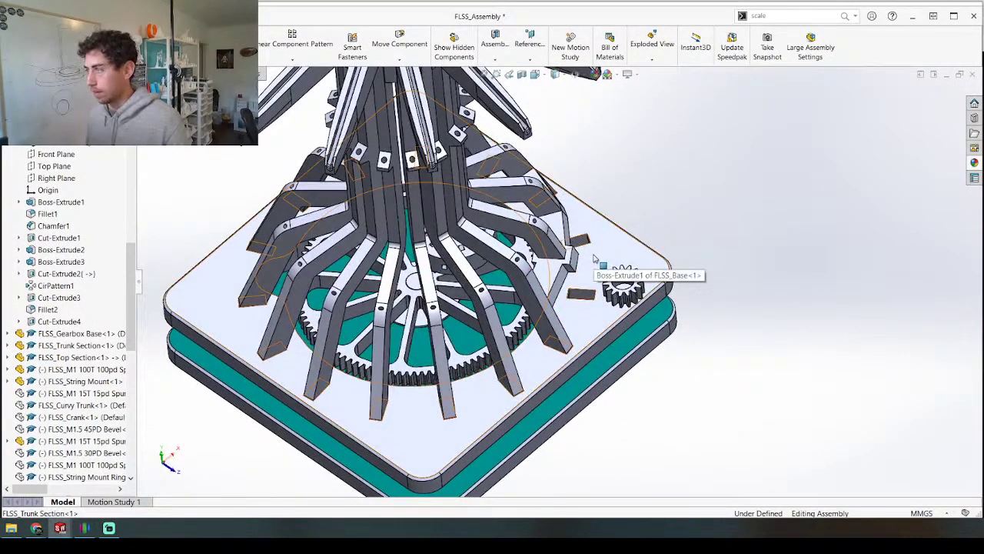
Step: Examine from several angles how the gears and the brace between the trunk legs sit within the whole assembly
middle_click_drag(564, 378, 594, 349)
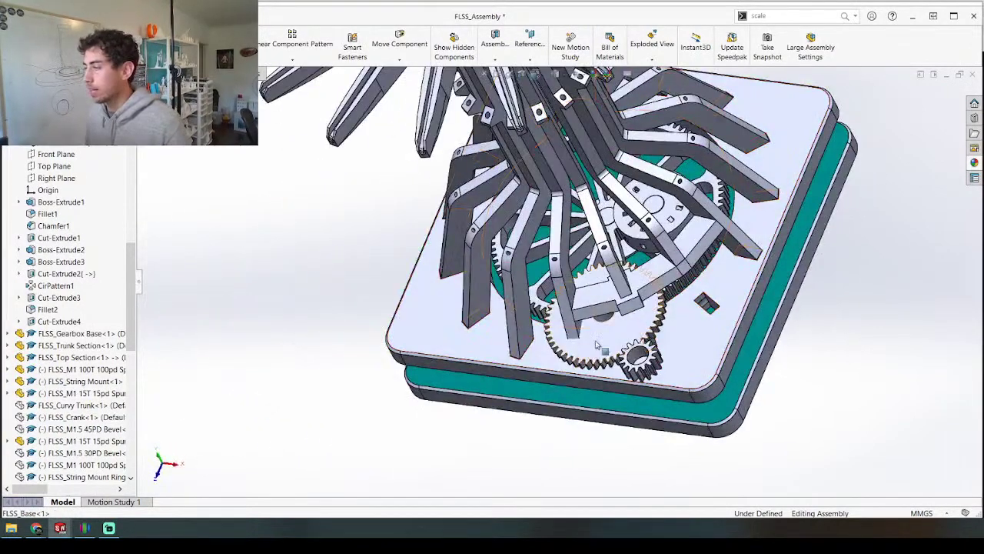
left_click_drag(661, 307, 699, 294)
middle_click_drag(690, 298, 849, 374)
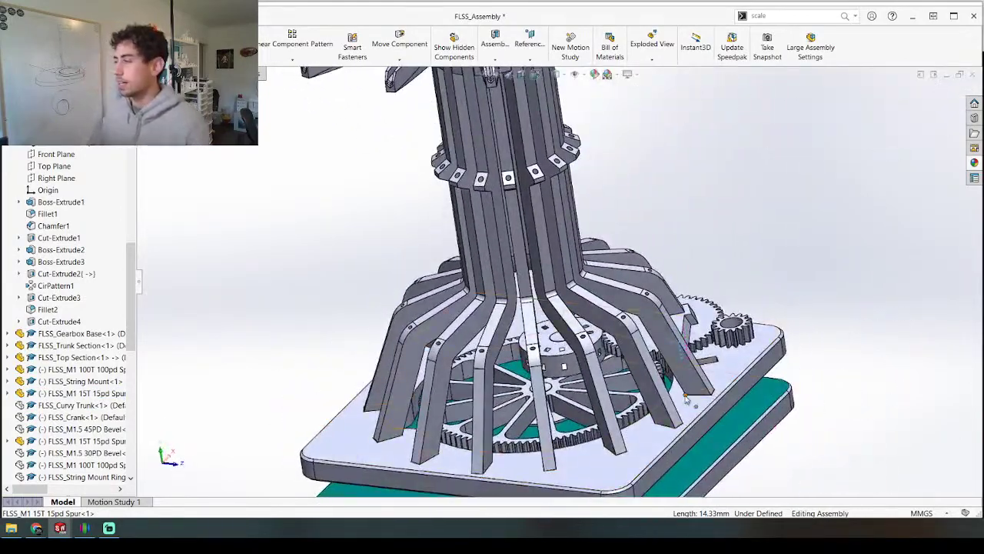
middle_click_drag(686, 398, 760, 288)
middle_click_drag(656, 334, 480, 440)
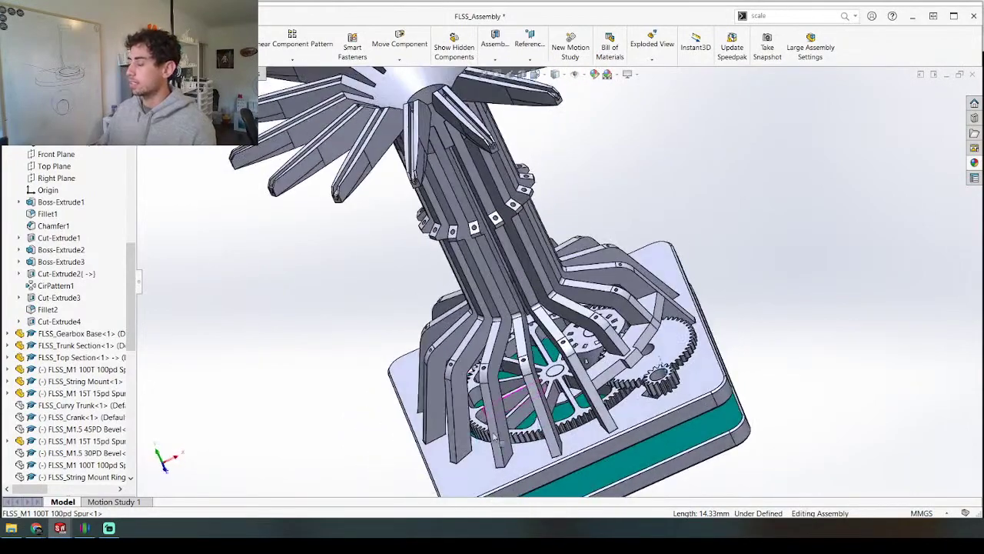
middle_click_drag(655, 375, 570, 218)
scroll(635, 365, "up", 4)
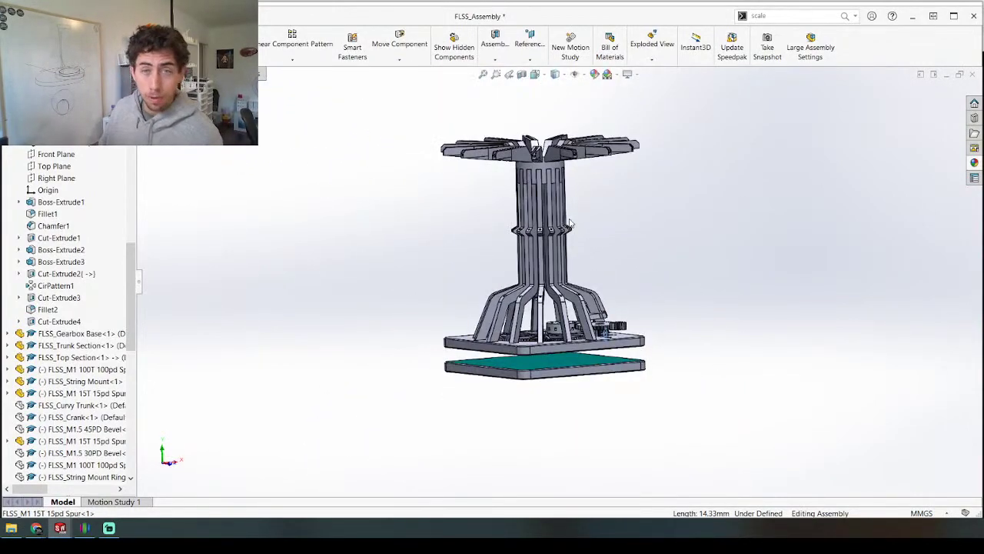
middle_click_drag(488, 251, 591, 348)
middle_click_drag(457, 367, 446, 472)
scroll(485, 325, "down", 5)
middle_click_drag(485, 325, 639, 315)
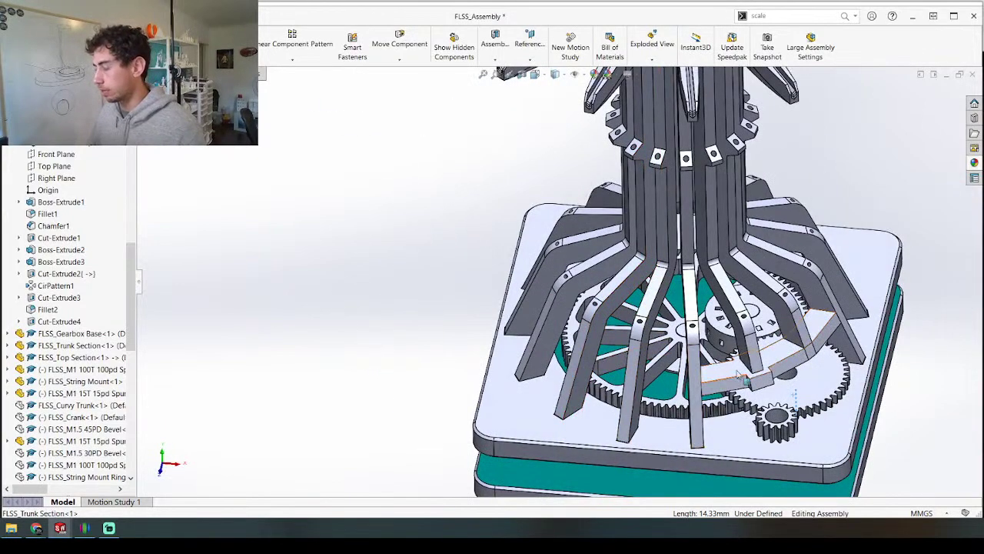
middle_click_drag(737, 379, 675, 356)
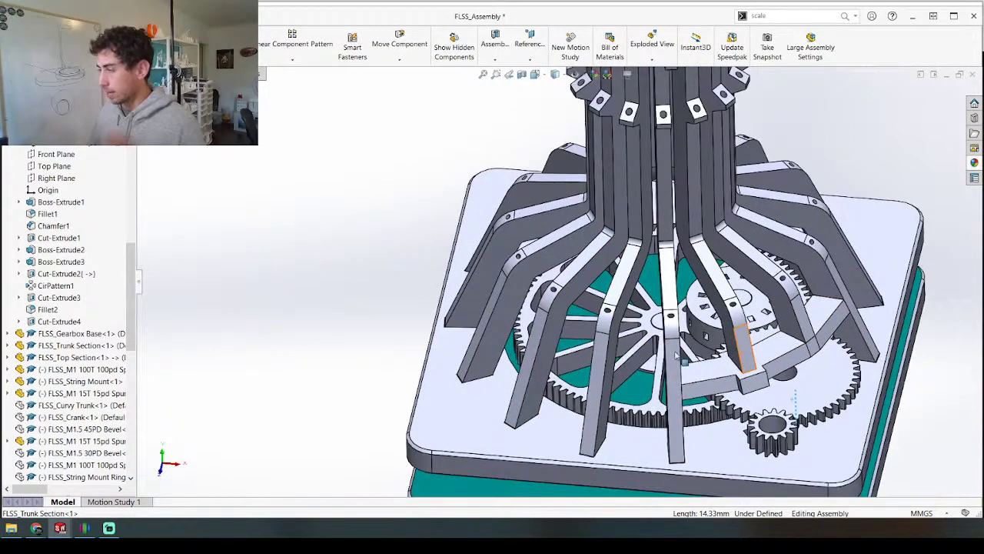
Step: Open the trunk section part and roll its feature history back to just after Loft1
right_click(747, 350)
left_click(754, 145)
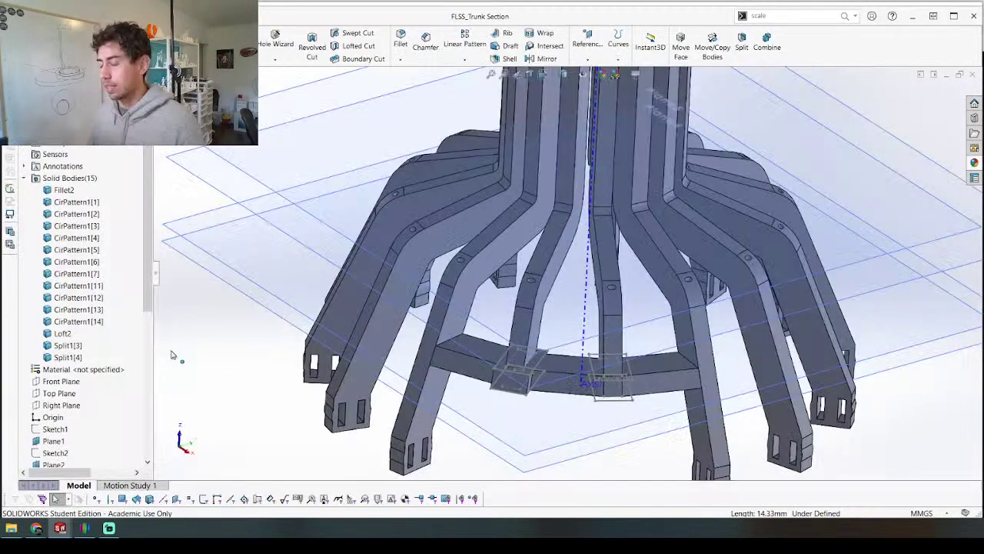
scroll(54, 371, "down", 6)
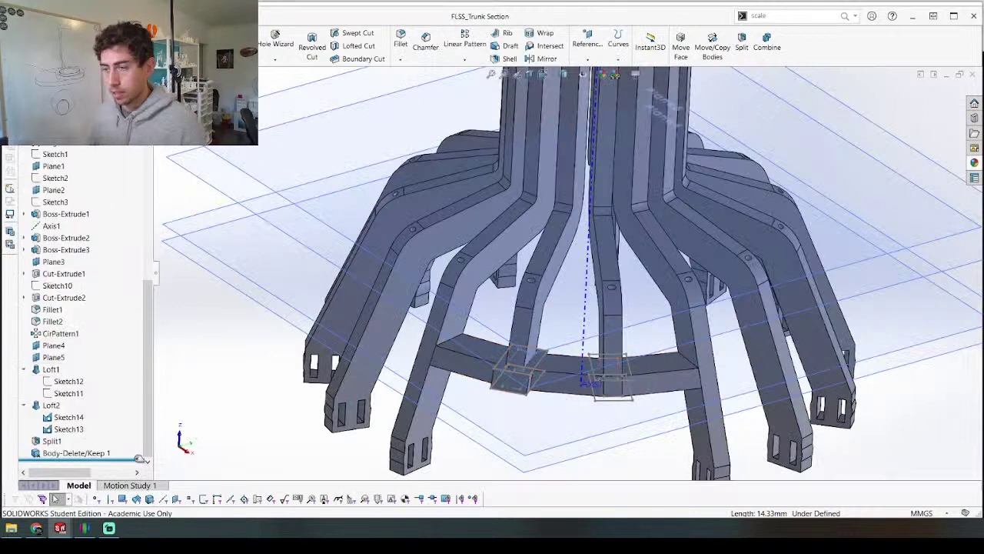
left_click_drag(139, 459, 112, 377)
left_click(601, 287)
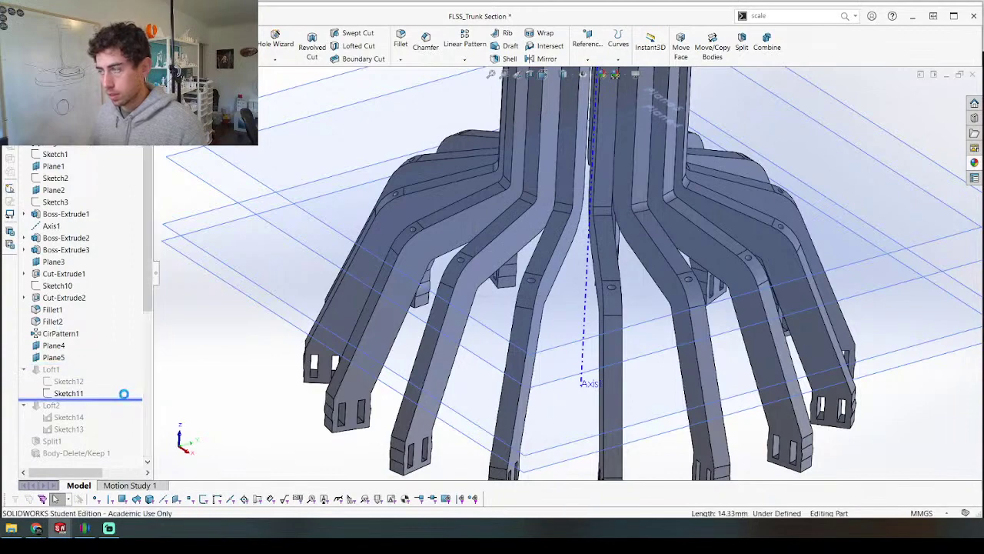
scroll(514, 323, "up", 3)
middle_click_drag(464, 342, 545, 305)
scroll(523, 315, "down", 1)
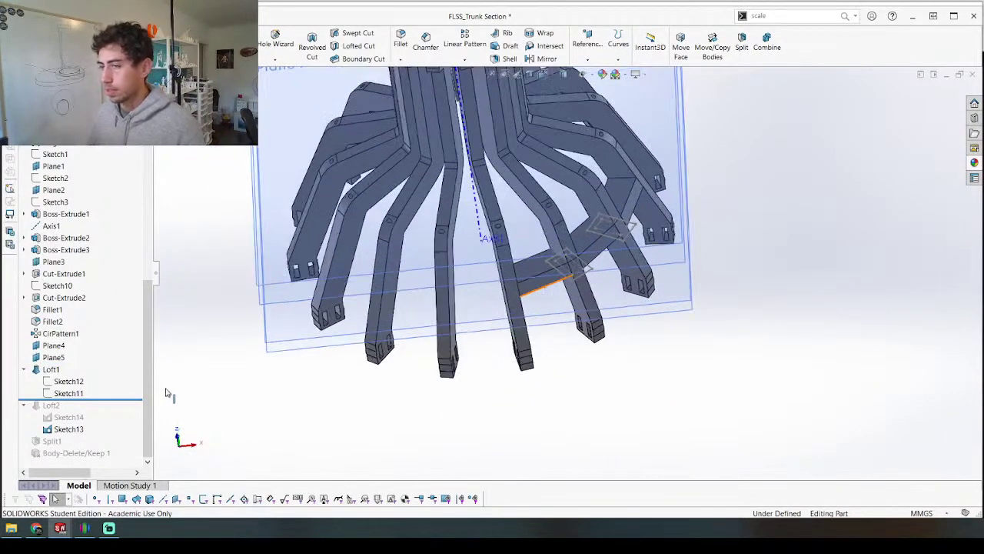
Step: Edit Sketch11, the profile of the brace loft on Plane4, and delete its entire existing outline
right_click(65, 393)
left_click(74, 307)
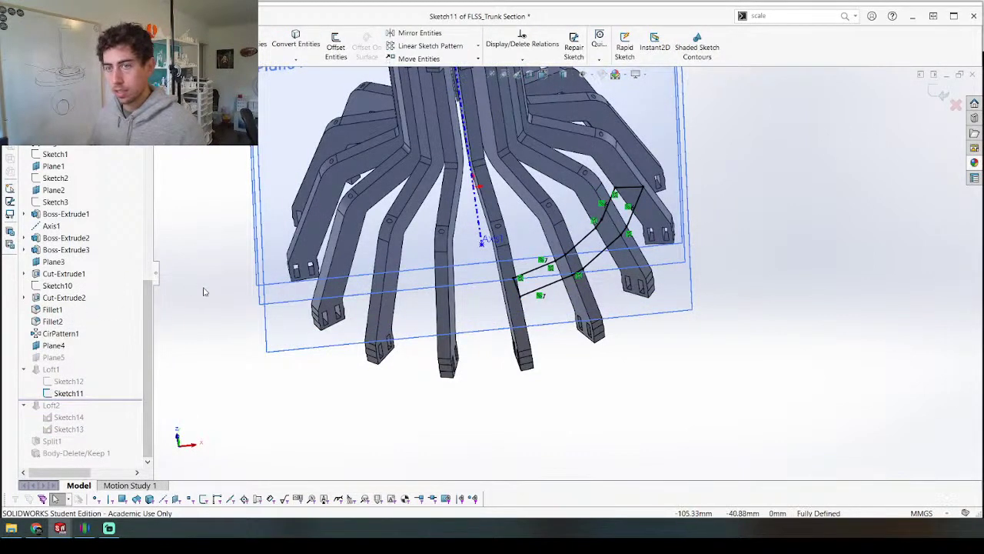
scroll(507, 335, "up", 3)
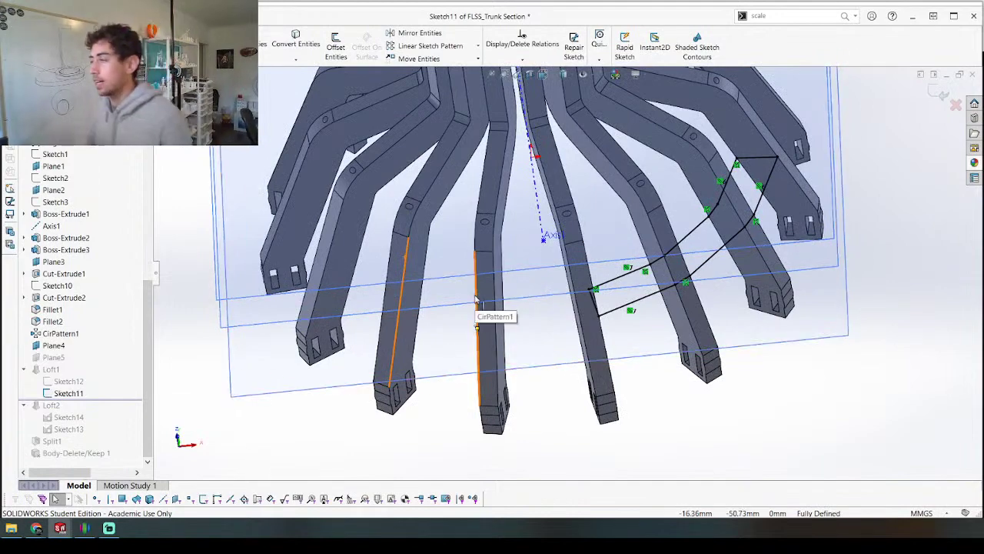
mouse_move(476, 300)
middle_mouse_down()
mouse_move(504, 331)
mouse_move(492, 258)
middle_mouse_up()
scroll(549, 292, "up", 2)
scroll(654, 162, "down", 2)
scroll(655, 165, "up", 2)
mouse_move(755, 416)
left_mouse_down()
mouse_move(497, 279)
mouse_move(507, 252)
left_mouse_up()
key("Delete")
Step: Create intersection curves in Sketch11 from the side faces of two outer legs and the outer and inner faces of the two legs between them
mouse_move(437, 316)
middle_mouse_down()
mouse_move(423, 351)
mouse_move(431, 321)
middle_mouse_up()
middle_click_drag(379, 388, 426, 373)
left_click(374, 355)
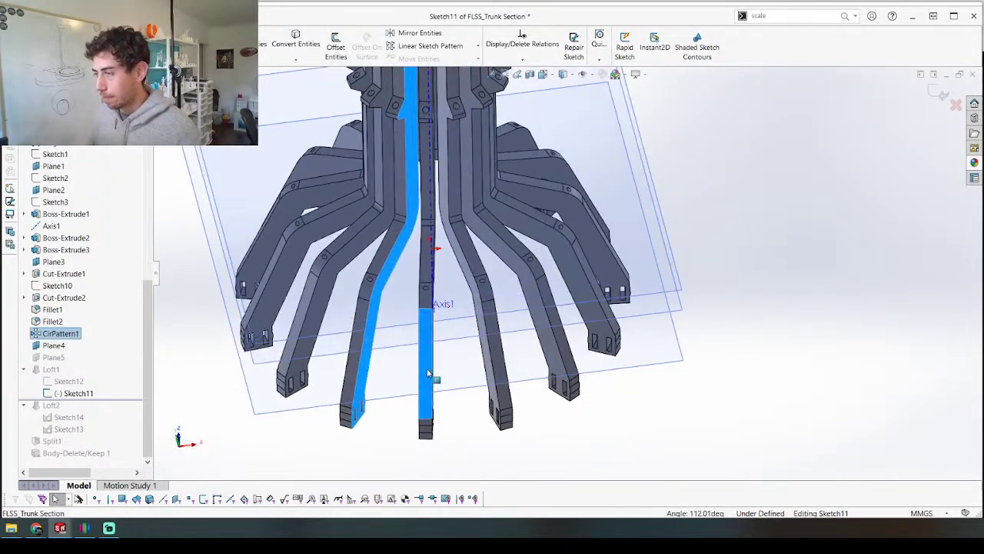
left_click(548, 336)
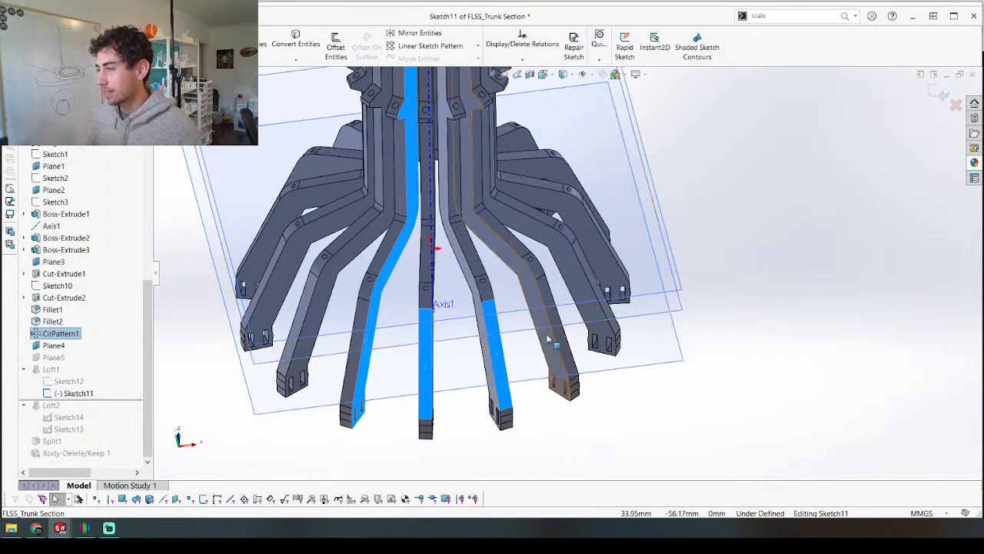
middle_click_drag(323, 346, 444, 338)
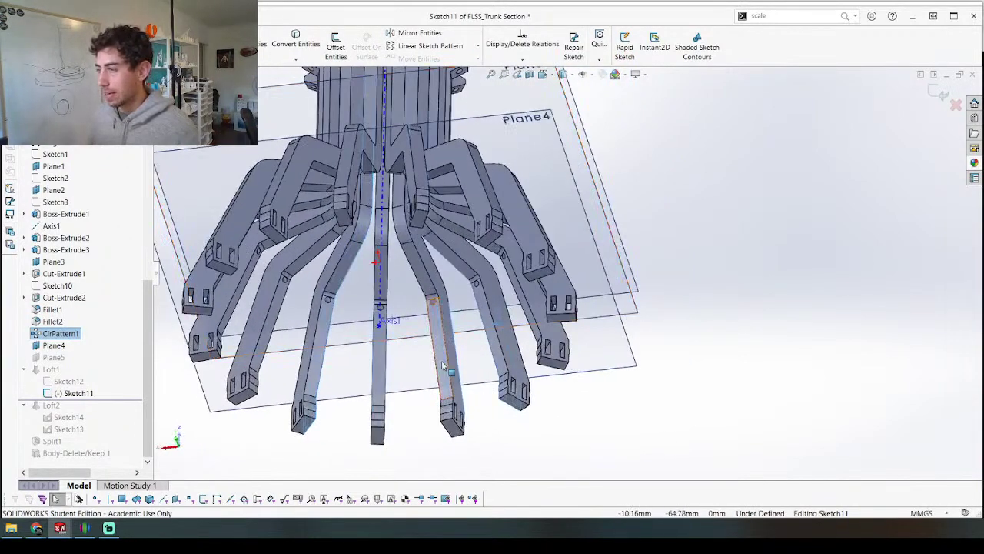
left_click(443, 367)
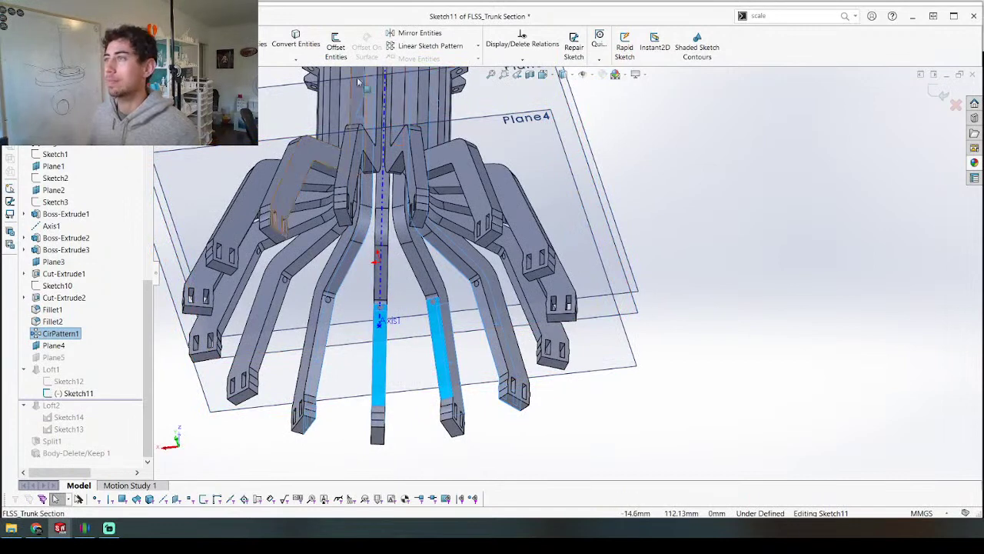
left_click(295, 60)
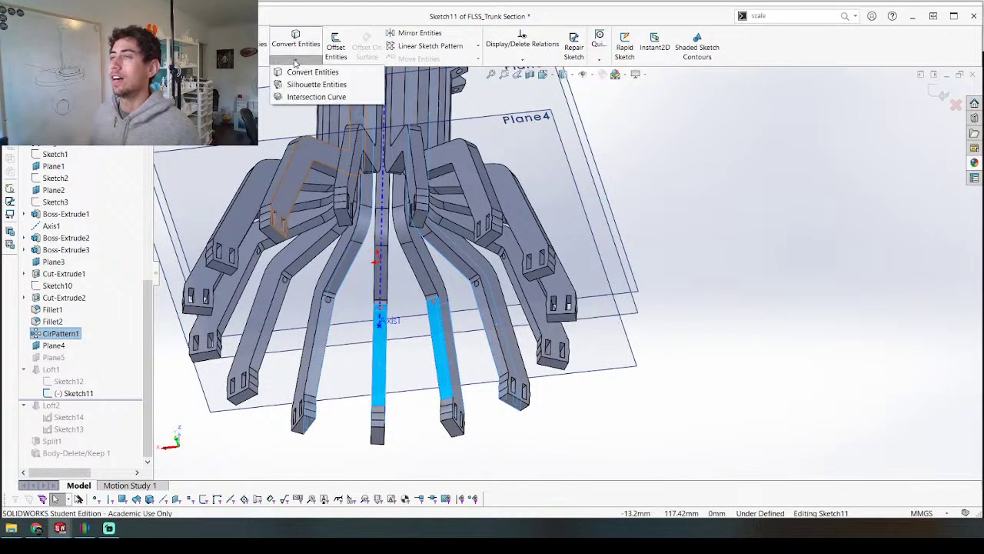
left_click(314, 97)
left_click(485, 373)
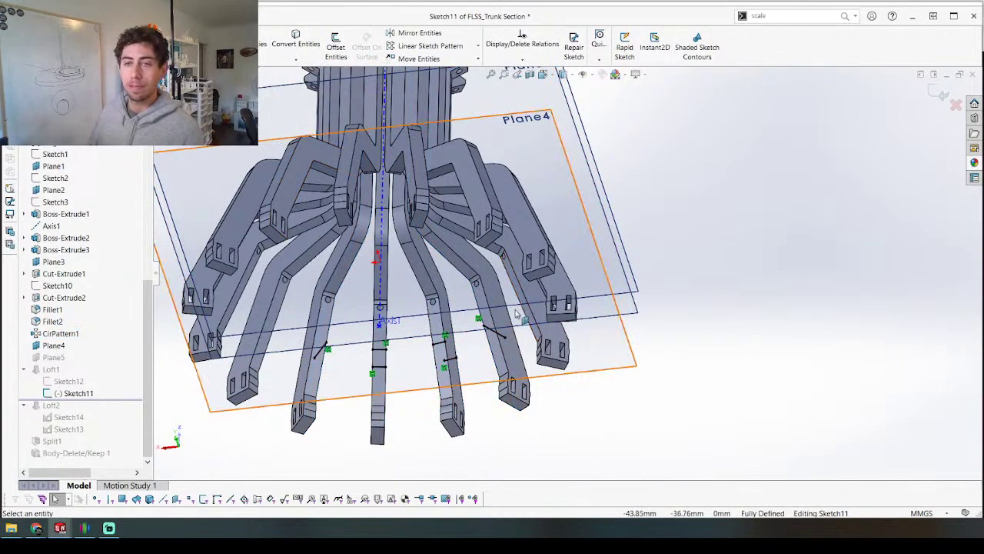
Step: Draw lines joining the outer ends of the intersection segments from leg to leg across the four neighbouring legs
middle_click_drag(486, 374, 606, 352)
scroll(606, 352, "down", 10)
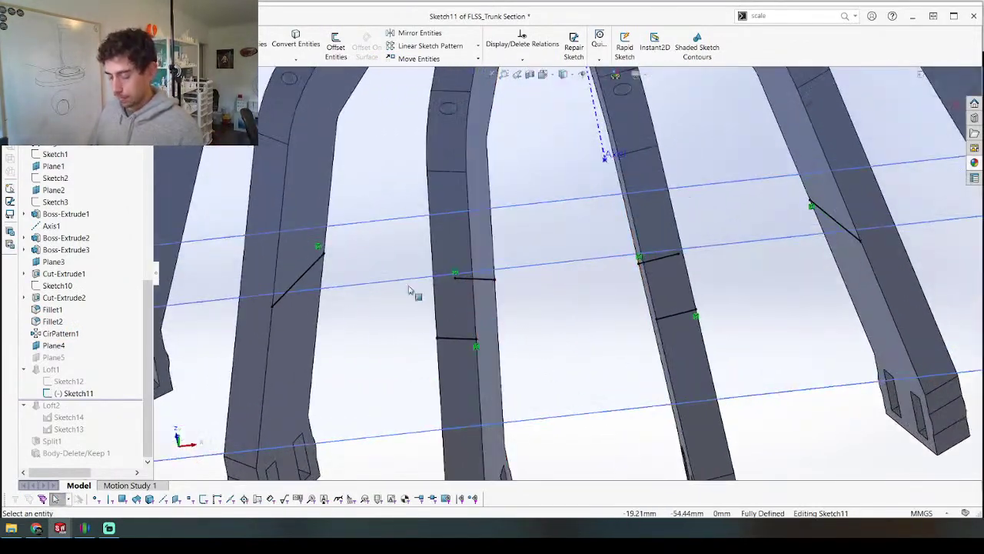
key("l")
mouse_move(273, 307)
left_mouse_down()
mouse_move(449, 347)
mouse_move(437, 336)
mouse_move(657, 323)
left_mouse_up()
key("Escape")
key("l")
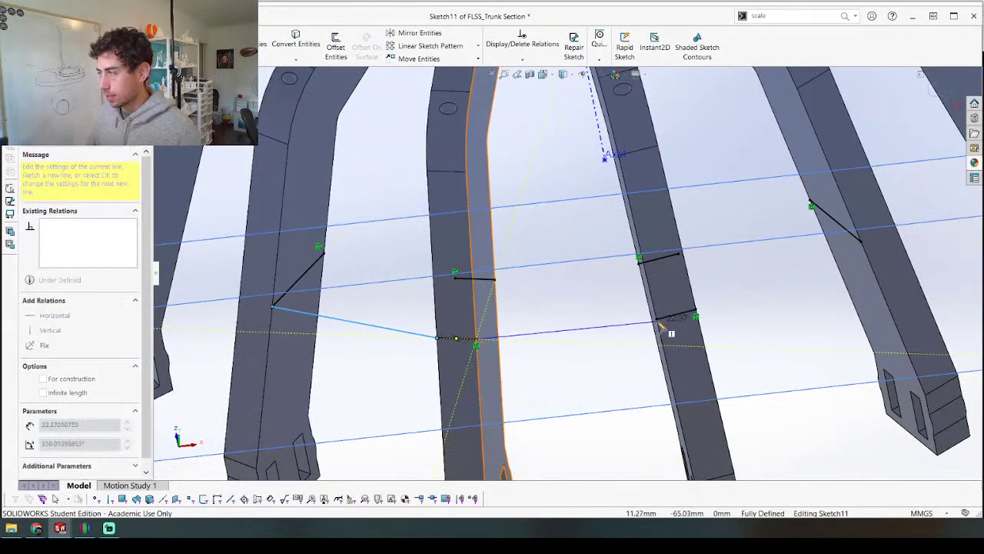
key("Escape")
key("l")
left_click(696, 304)
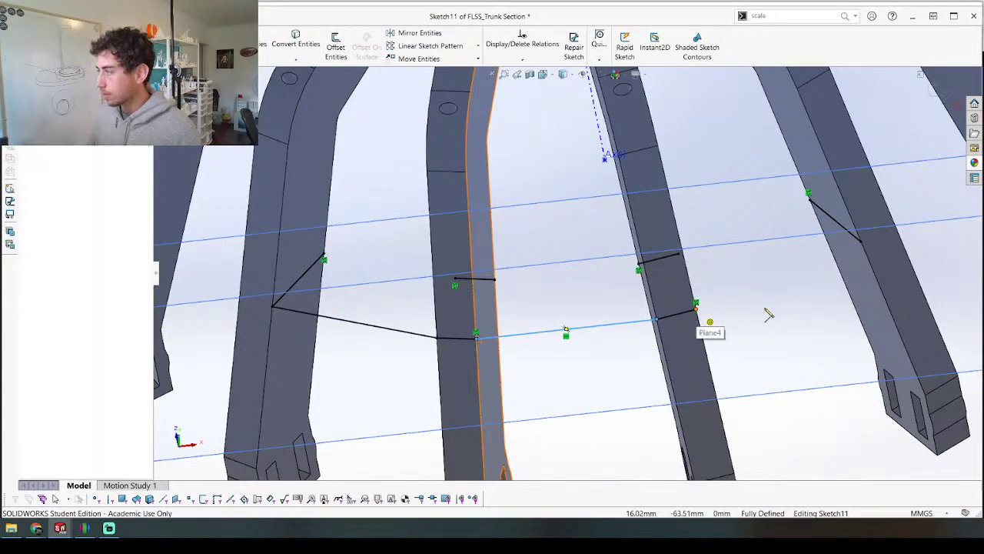
left_click(862, 241)
scroll(568, 271, "up", 5)
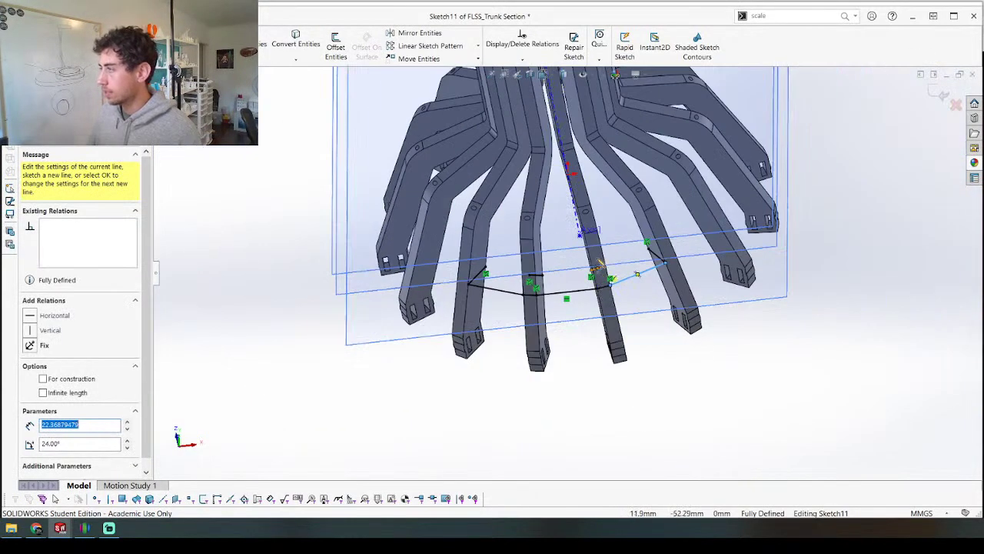
Step: Join the inner ends of the intersection segments across the four legs with lines, then exit Sketch11 to rebuild the loft
scroll(577, 229, "down", 3)
mouse_move(409, 299)
left_mouse_down()
mouse_move(477, 323)
mouse_move(485, 312)
left_mouse_up()
key("Escape")
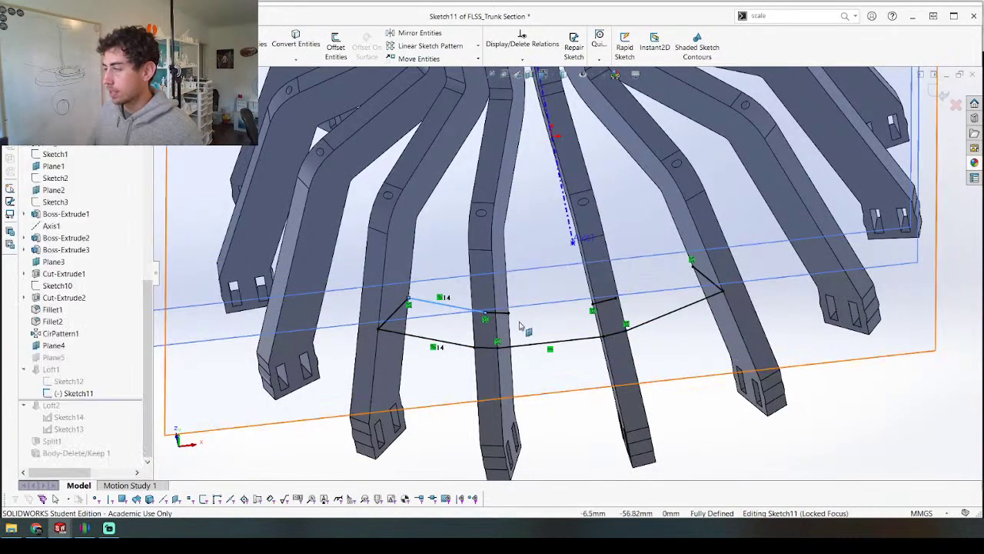
key("l")
left_click(486, 314)
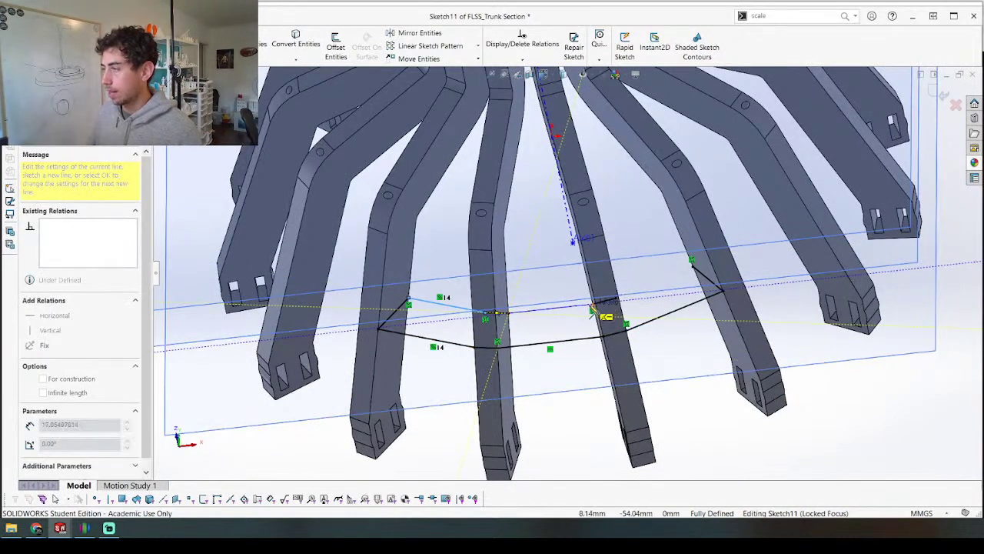
left_click(593, 308)
key("Escape")
key("l")
left_click(605, 301)
left_click(692, 263)
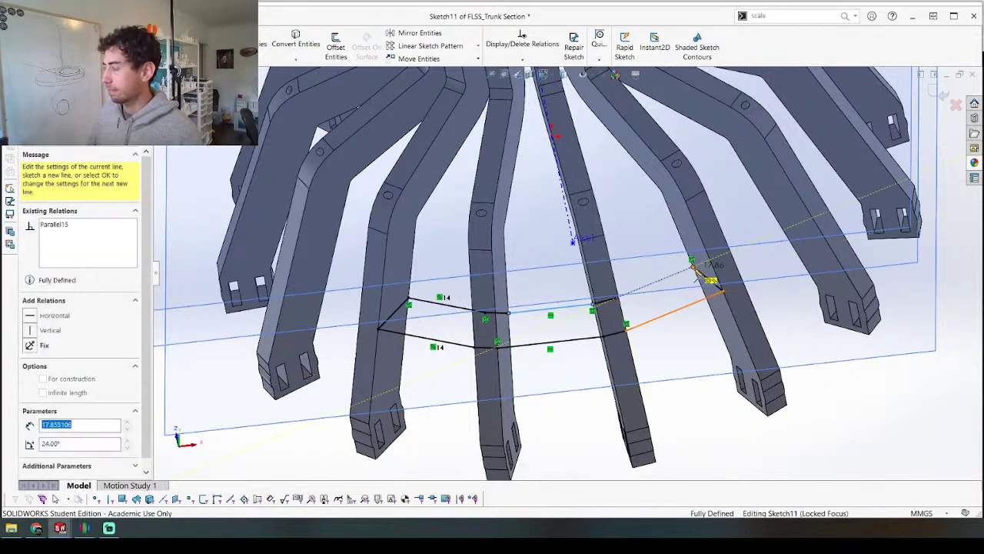
key("Escape")
scroll(504, 301, "up", 4)
middle_click_drag(580, 355, 807, 185)
key("l")
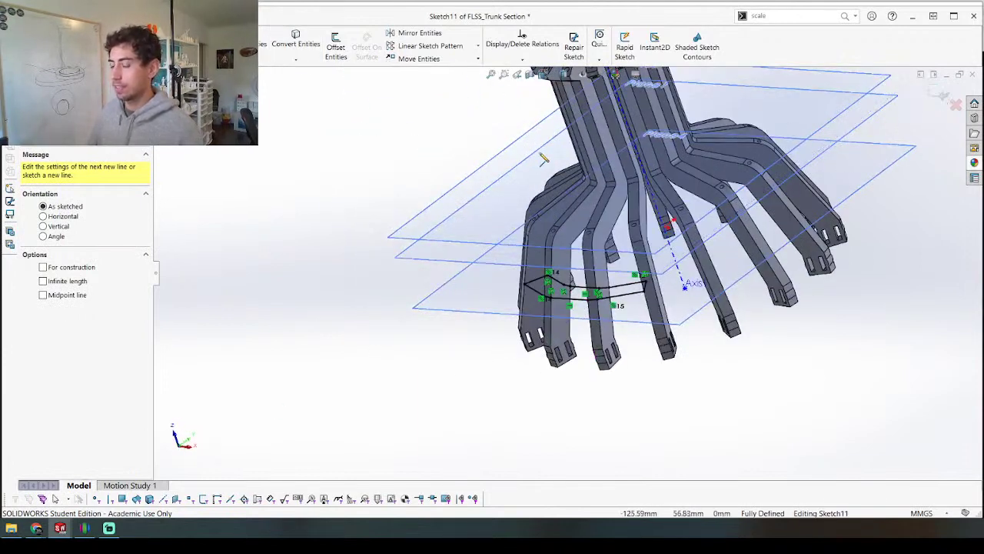
key("Escape")
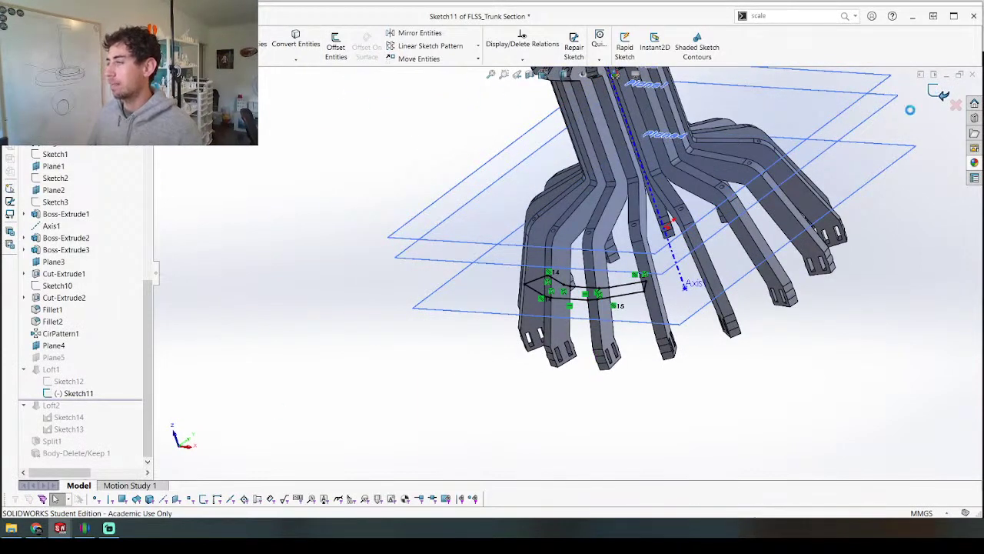
left_click(940, 94)
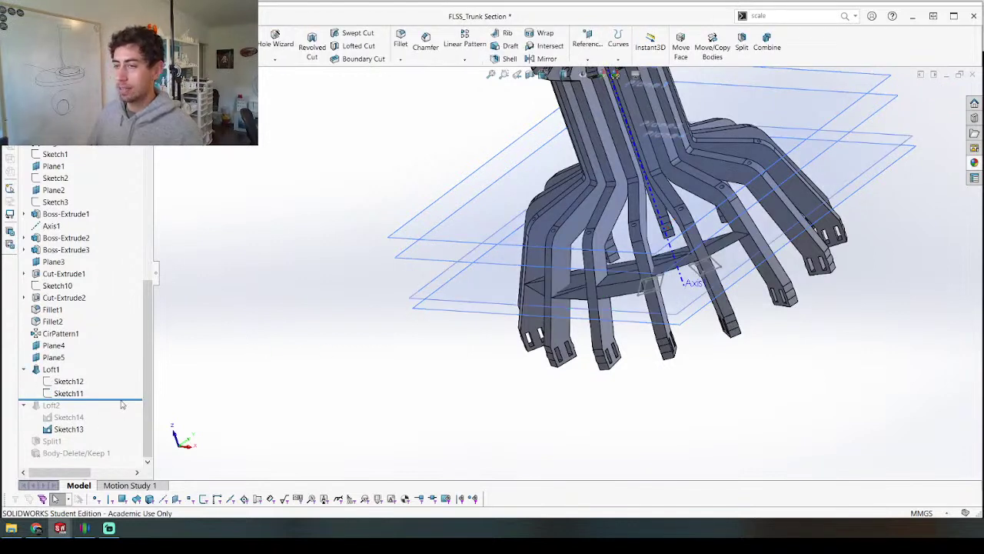
Step: Edit Sketch12, the other profile of the brace loft, and delete its entire existing outline
right_click(70, 384)
left_click(79, 308)
middle_click_drag(448, 298, 462, 339)
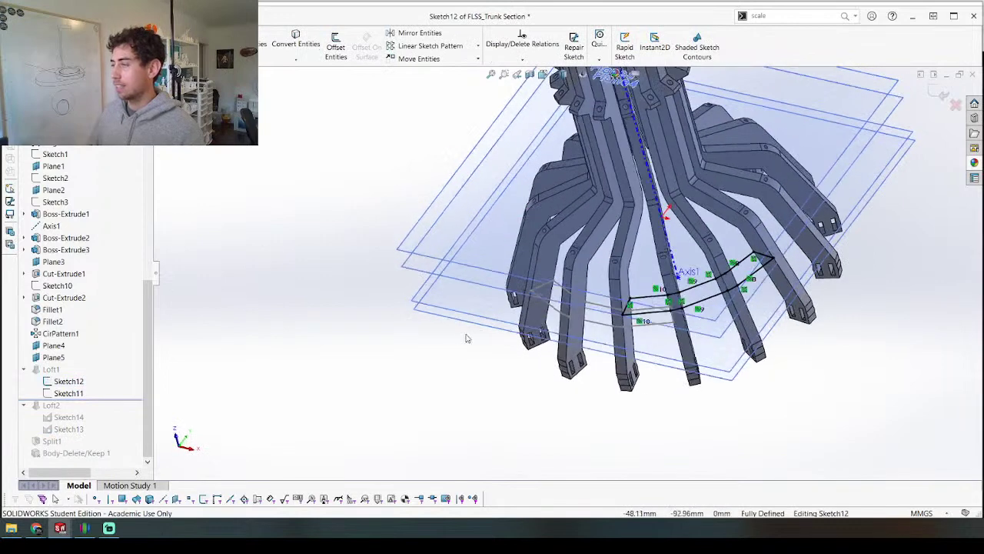
middle_click_drag(542, 254, 600, 257)
mouse_move(573, 231)
left_mouse_down()
mouse_move(749, 312)
mouse_move(765, 369)
left_mouse_up()
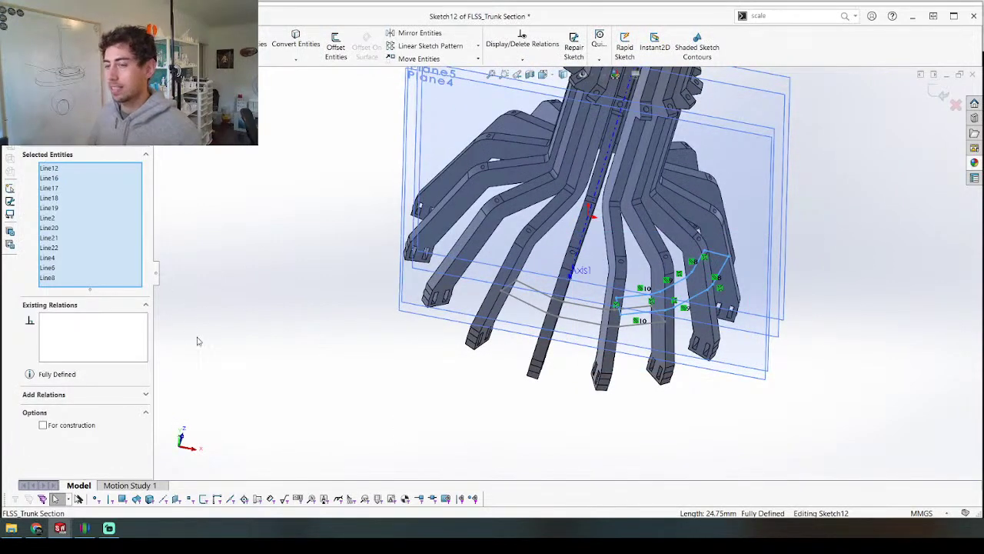
left_click(403, 358)
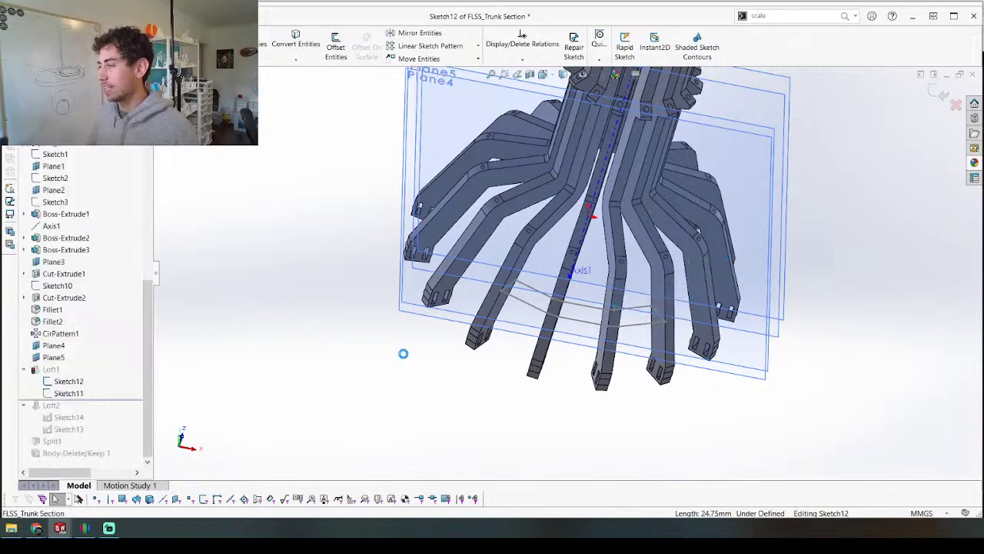
Step: Create intersection curves in Sketch12 from the side faces of two outer legs and the outer and inner faces of the two legs between them
middle_click_drag(514, 321, 504, 276)
scroll(504, 275, "down", 5)
left_click(528, 262)
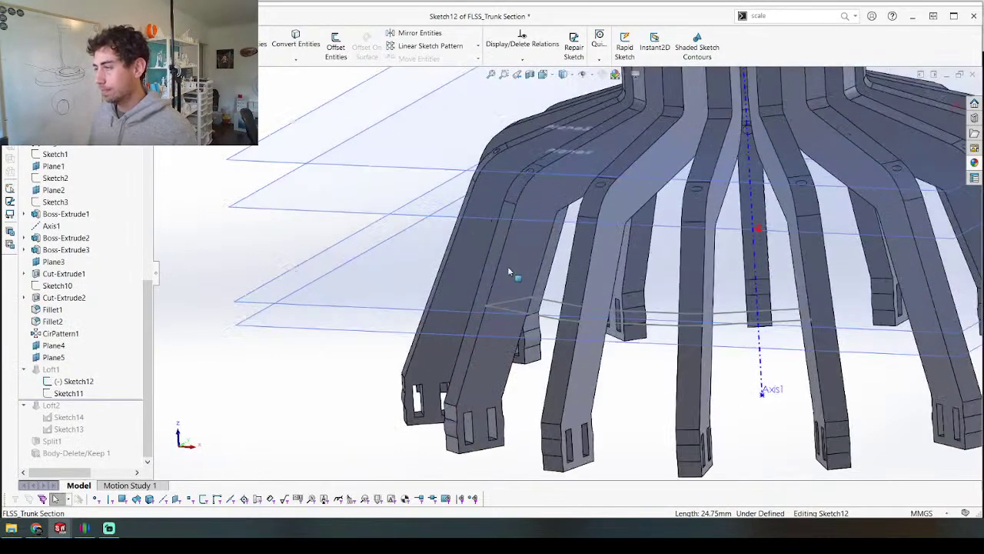
middle_click_drag(525, 257, 582, 269)
left_click(581, 269, "ctrl")
left_click(704, 271, "ctrl")
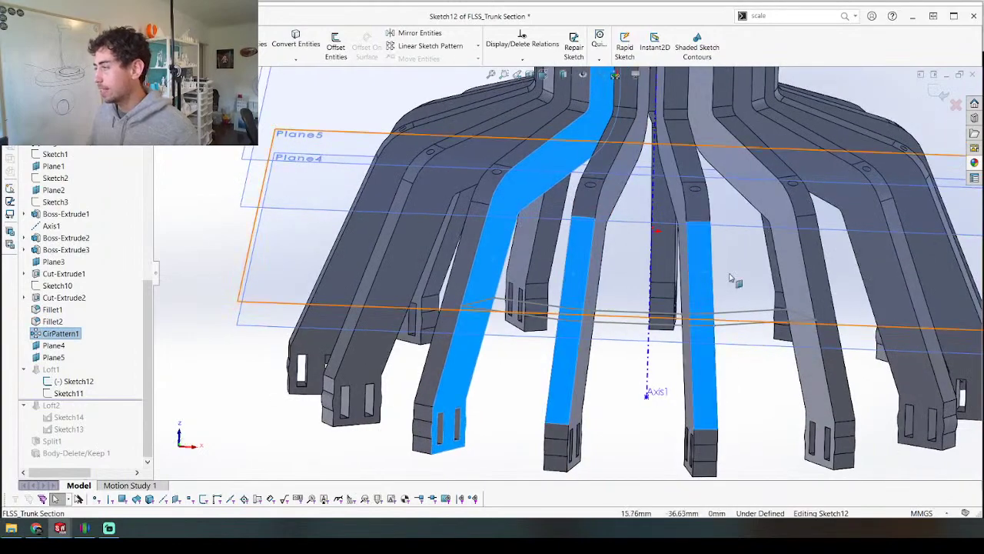
left_click(792, 266, "ctrl")
middle_click_drag(792, 265, 710, 259)
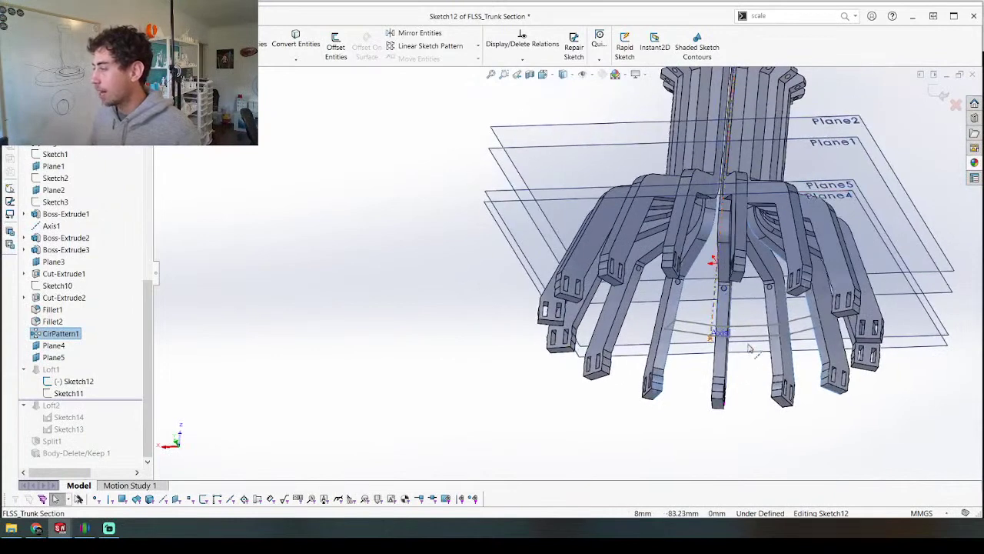
scroll(593, 284, "down", 5)
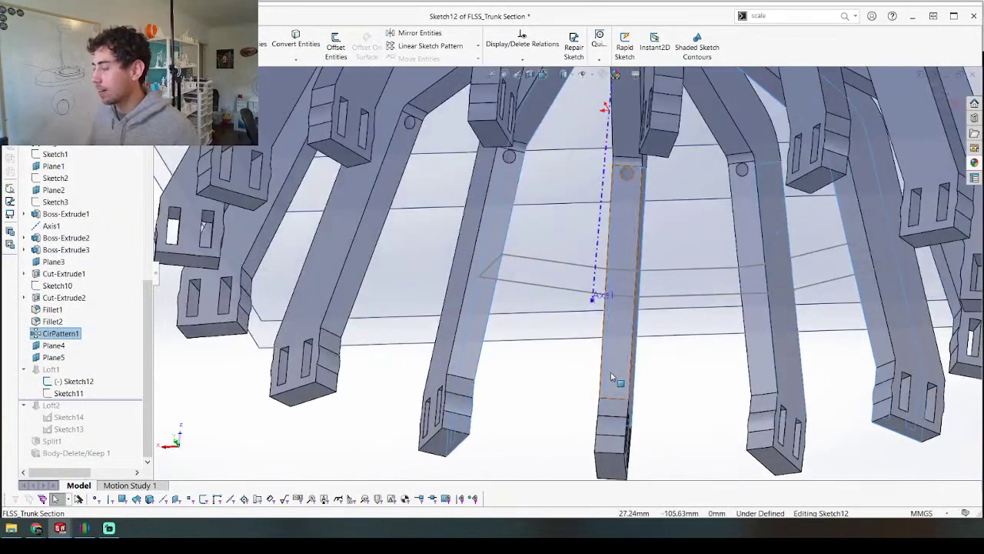
left_click(633, 357)
left_click(764, 351)
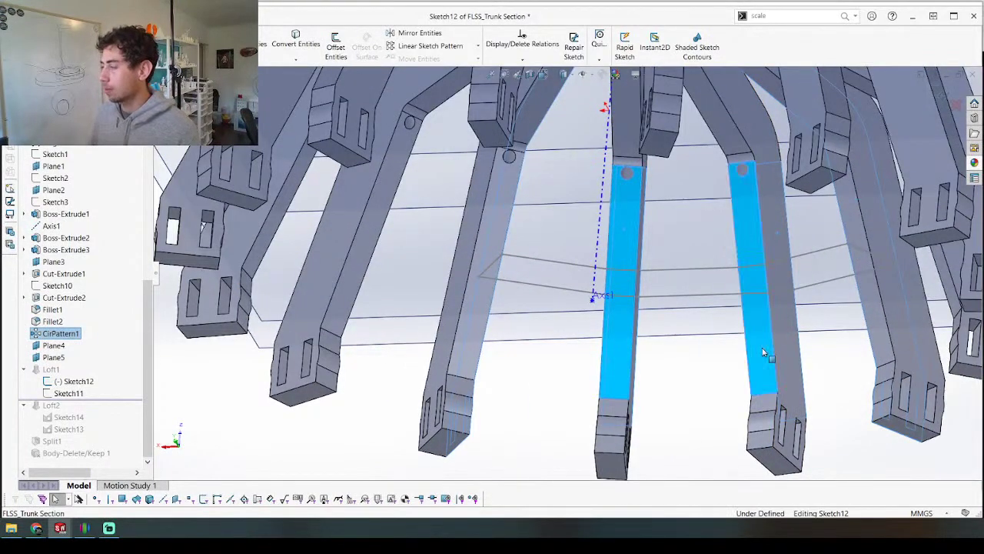
left_click(296, 61)
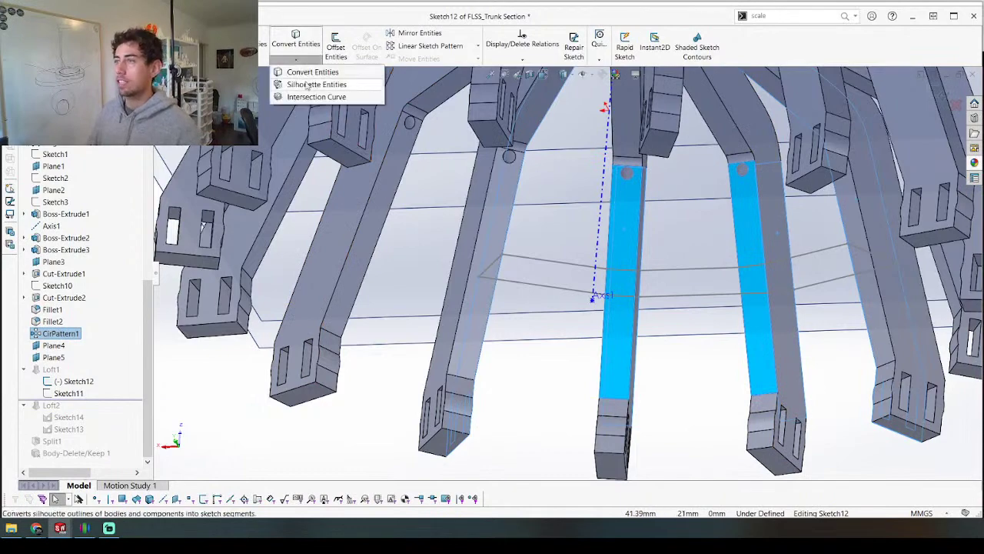
left_click(304, 97)
Step: Draw a line joining the outer ends of the Sketch12 intersection segments on the first two of the four legs
scroll(594, 323, "up", 5)
middle_click_drag(595, 323, 392, 330)
scroll(557, 250, "down", 4)
scroll(581, 308, "up", 5)
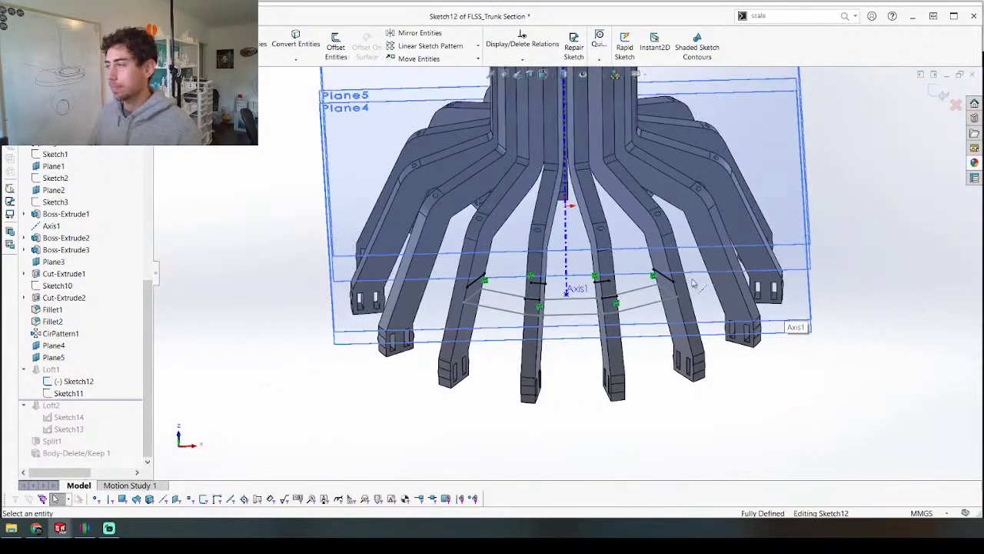
scroll(504, 315, "down", 6)
key("l")
scroll(369, 300, "up", 2)
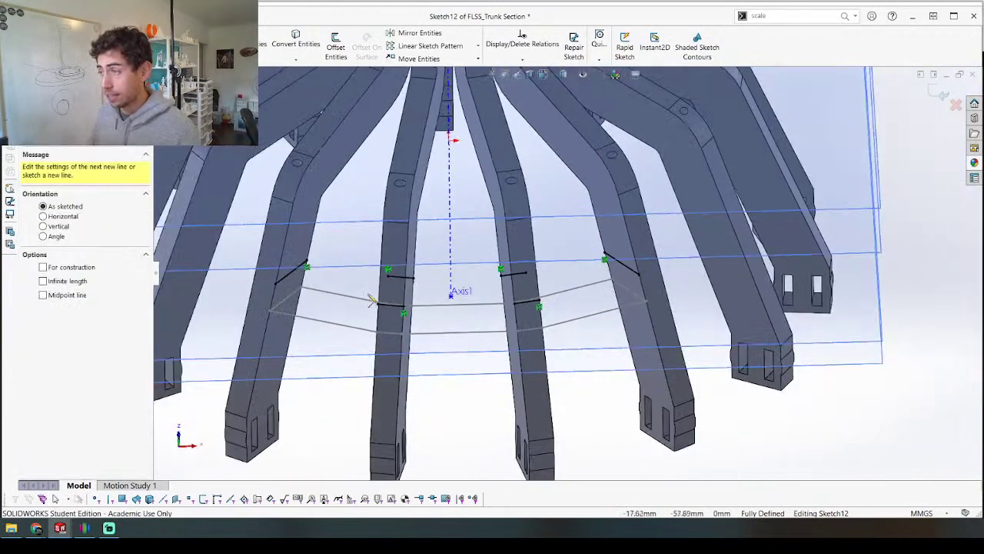
scroll(373, 282, "down", 2)
mouse_move(374, 282)
middle_mouse_down()
mouse_move(323, 238)
mouse_move(280, 336)
middle_mouse_up()
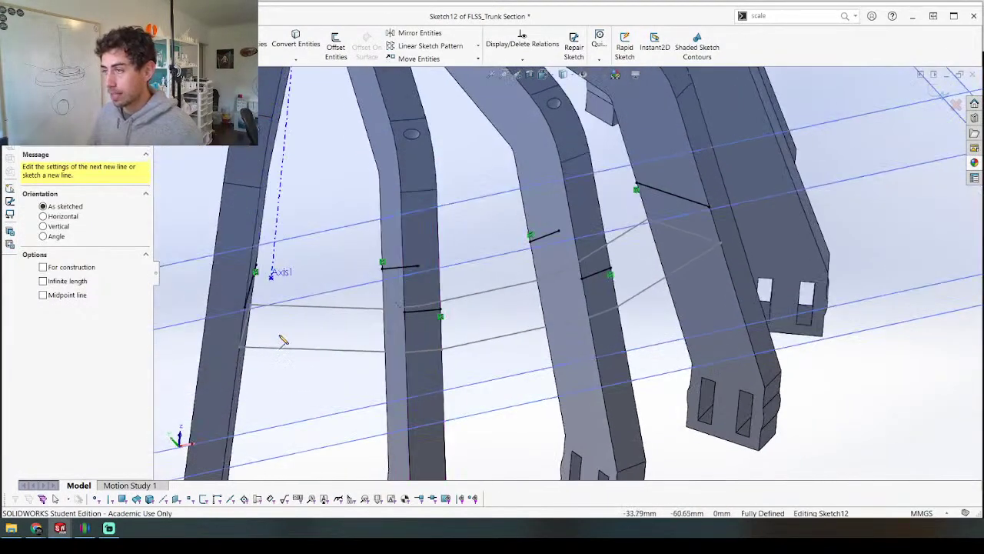
left_click(246, 308)
left_click(404, 311)
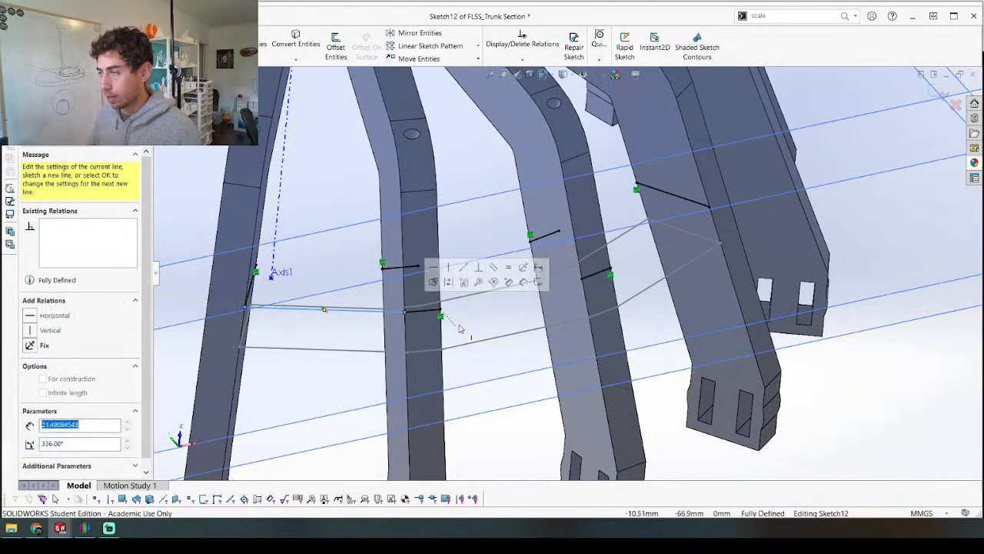
key("Escape")
Step: Draw two more lines joining the outer segment ends from the second leg to the third and from the third to the fourth
key("l")
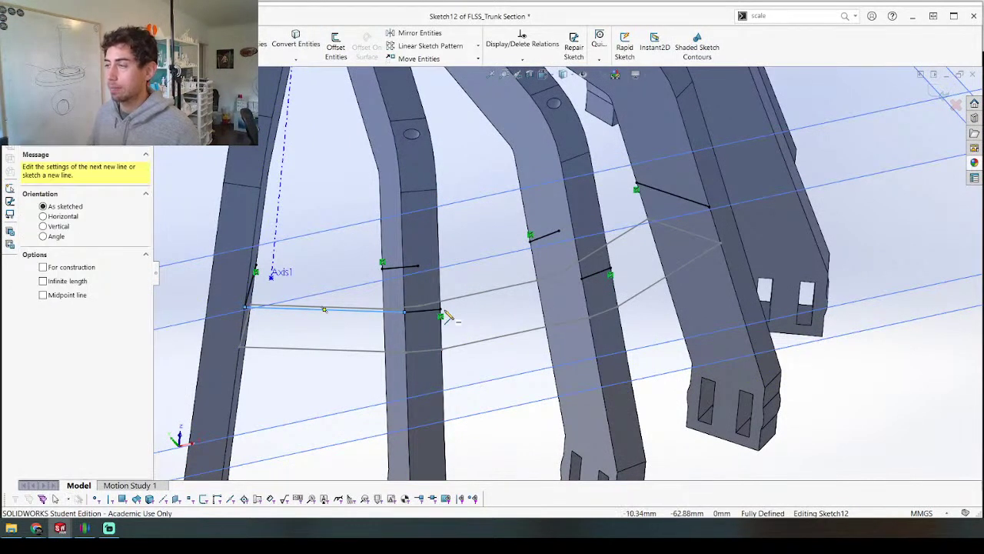
left_click(441, 312)
left_click(583, 277)
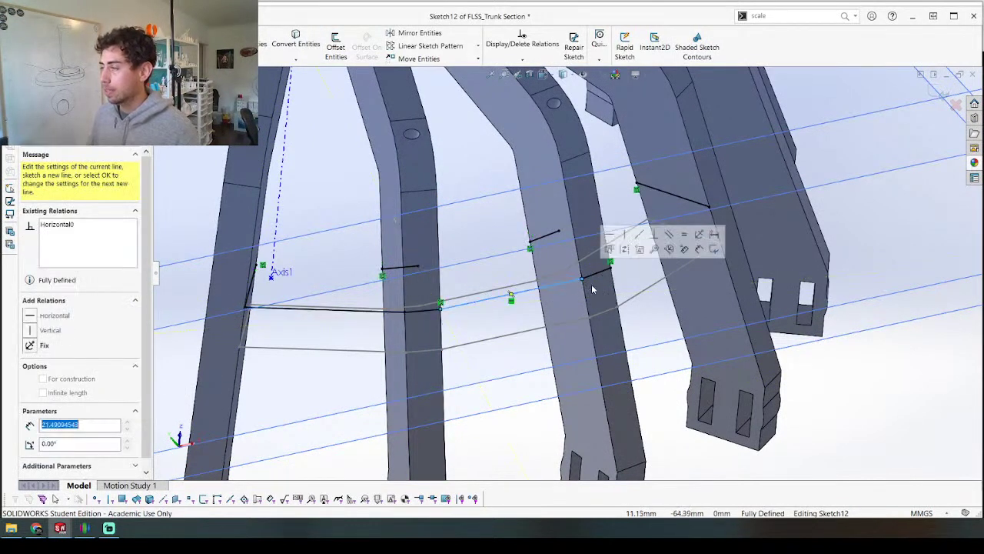
key("Escape")
key("l")
left_click(610, 266)
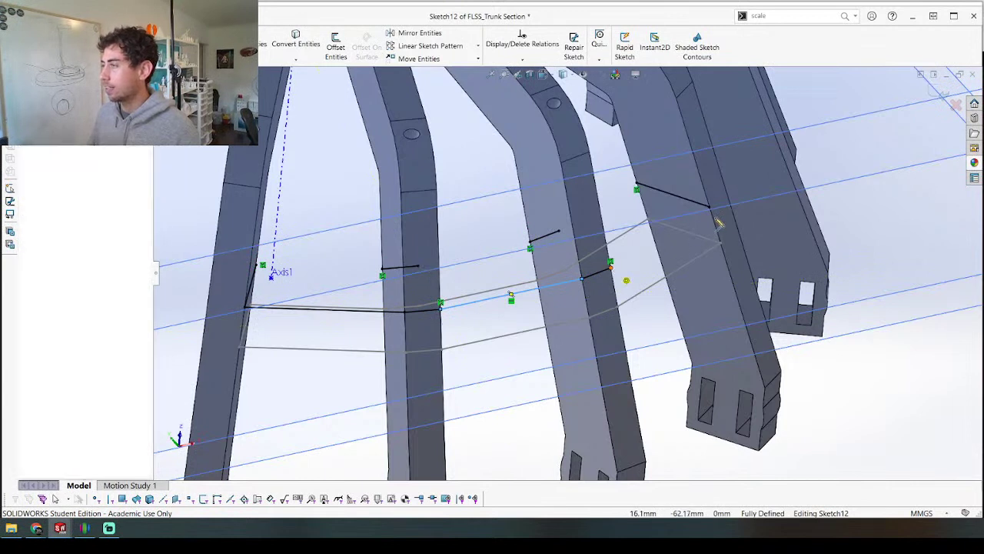
left_click(709, 208)
key("Escape")
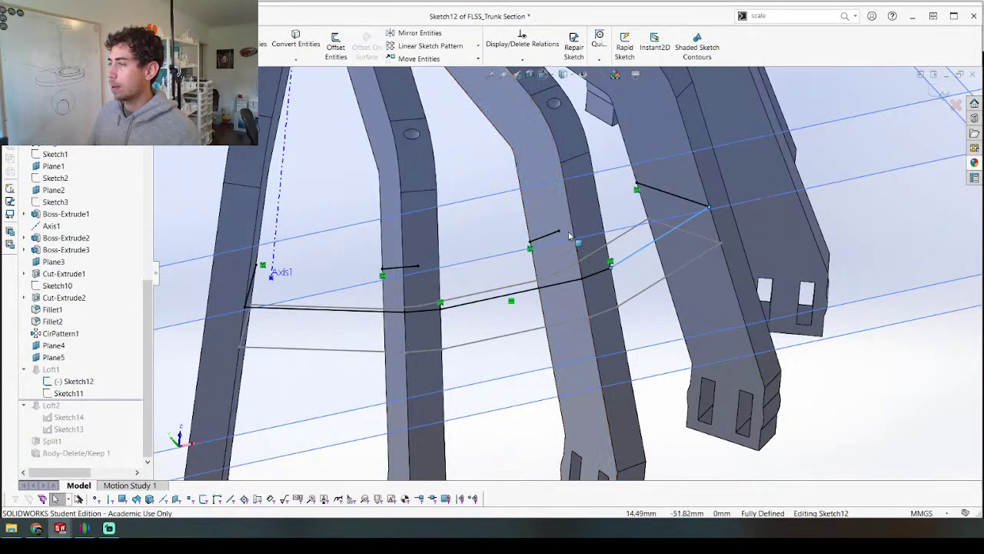
Step: Join the inner ends of the Sketch12 intersection segments across the four legs with lines, and exit the sketch to rebuild Loft1
key("l")
left_click(561, 233)
left_click(637, 188)
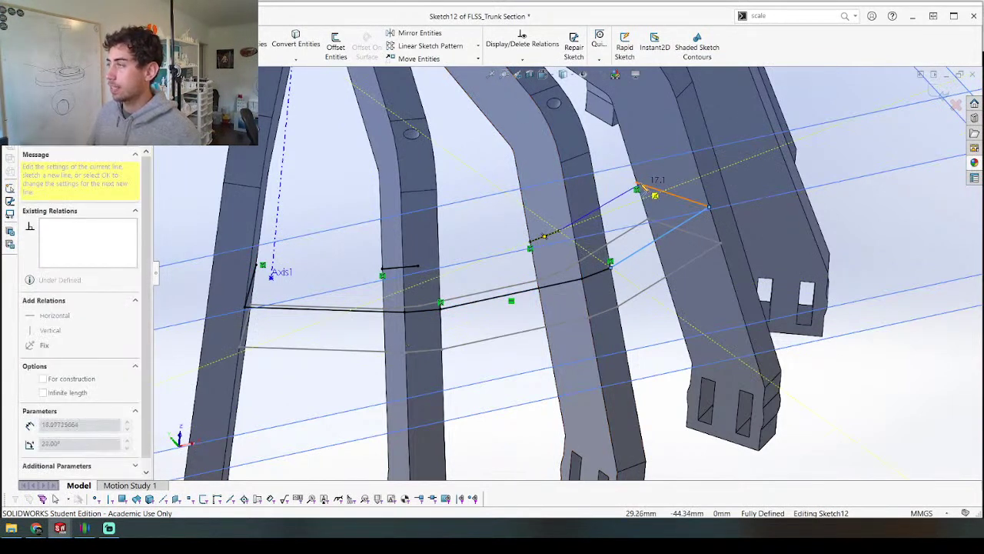
key("Escape")
key("l")
left_click(419, 267)
left_click(531, 247)
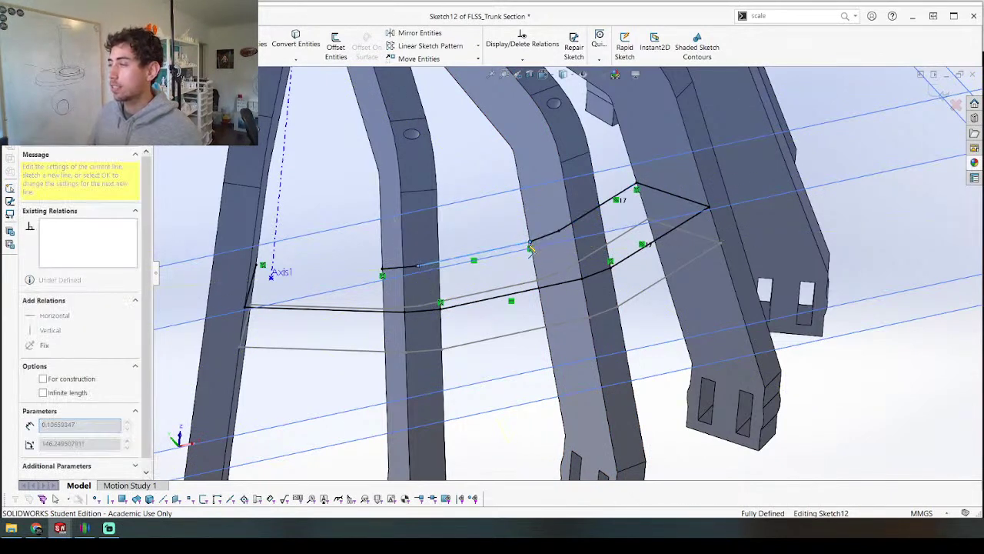
key("Escape")
mouse_move(338, 273)
middle_mouse_down()
mouse_move(318, 270)
mouse_move(310, 341)
mouse_move(298, 333)
middle_mouse_up()
key("l")
left_click(273, 238)
left_click(388, 263)
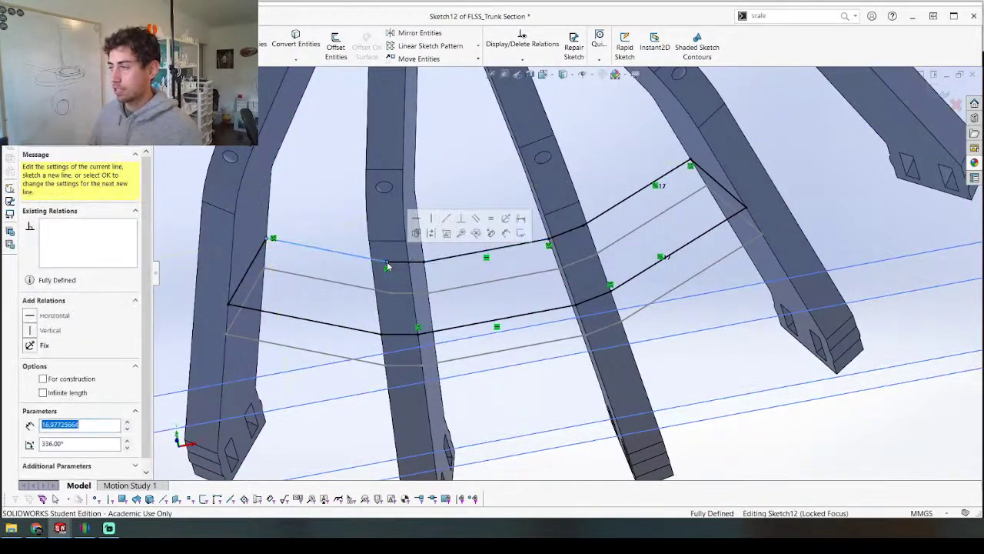
key("Escape")
mouse_move(371, 243)
middle_mouse_down()
mouse_move(350, 461)
mouse_move(359, 447)
middle_mouse_up()
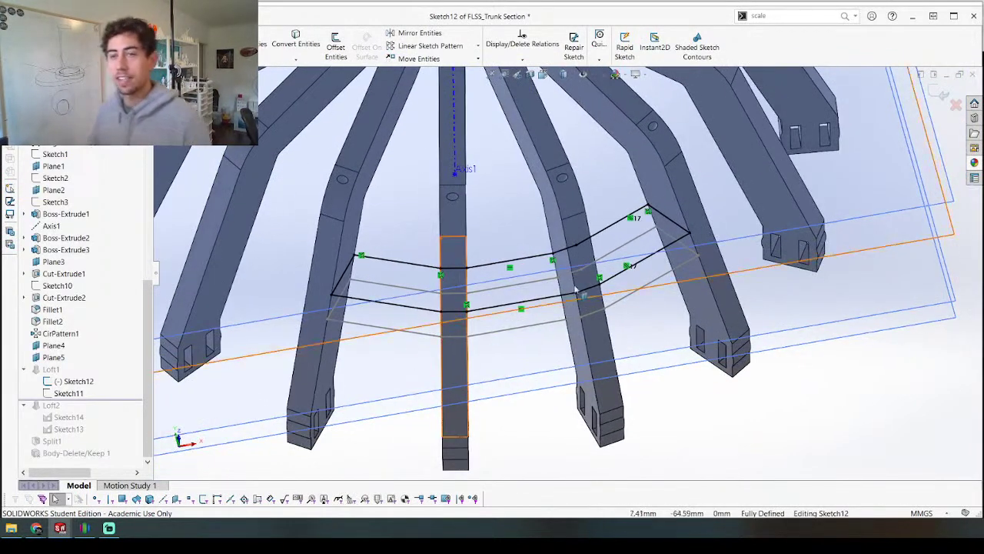
left_click(939, 94)
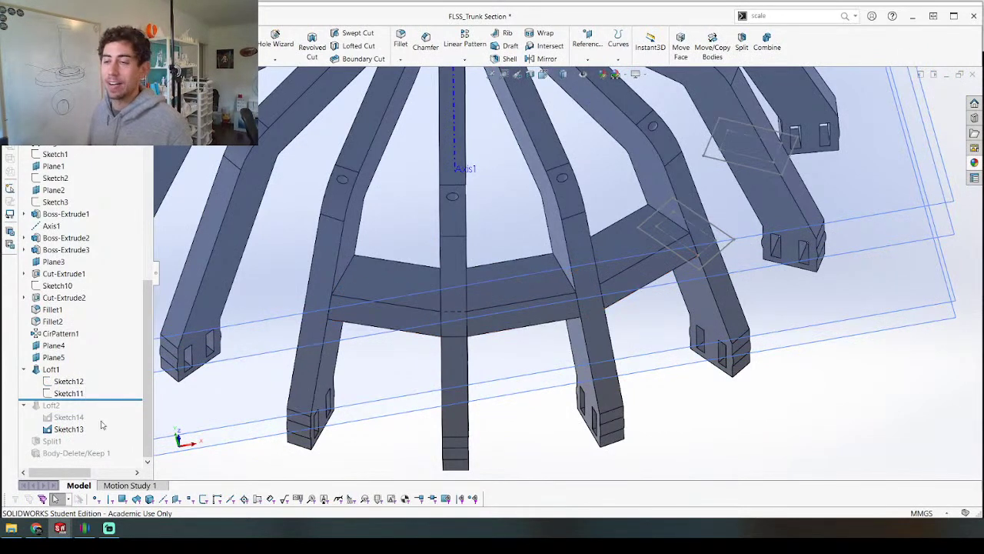
Step: Edit Loft1's feature scope, replacing CirPattern1[8] with the outer leg at the other end of the brace as the body to merge
left_click(48, 369)
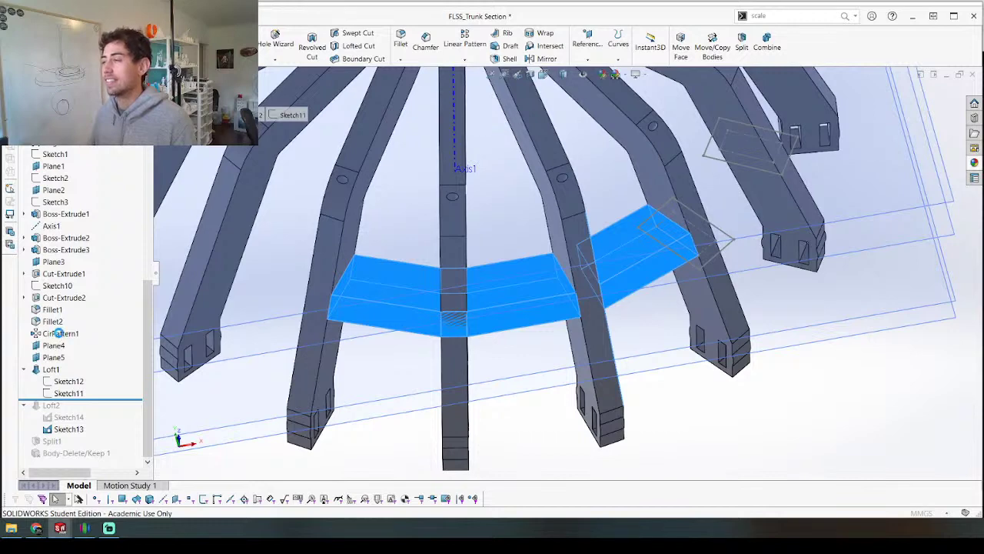
left_click(60, 333)
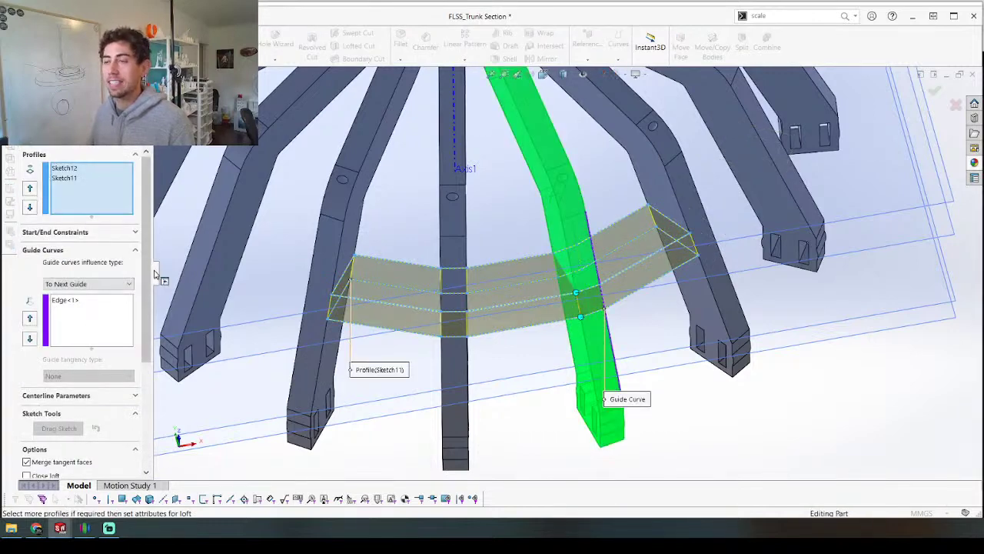
left_click_drag(146, 281, 145, 405)
left_click(65, 420)
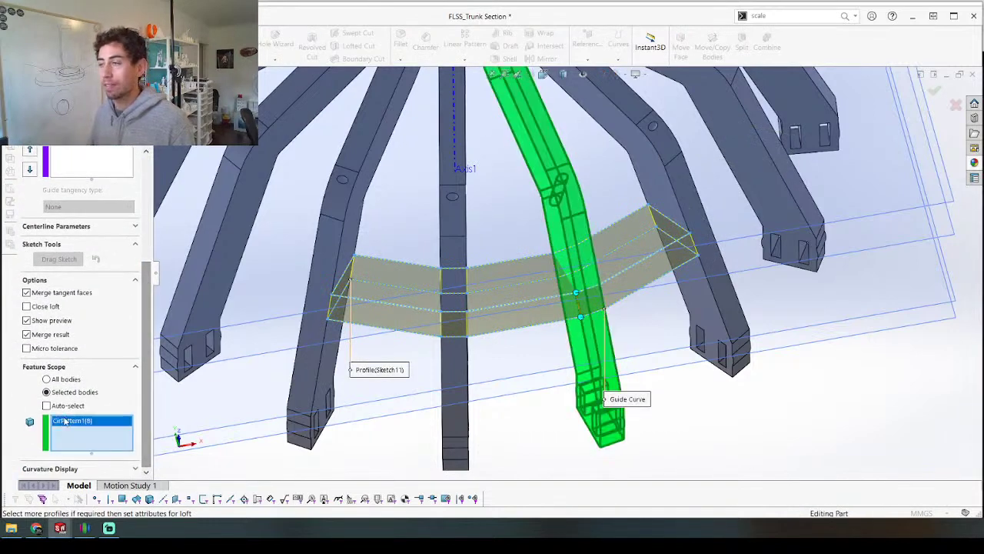
left_click(336, 243)
key("Return")
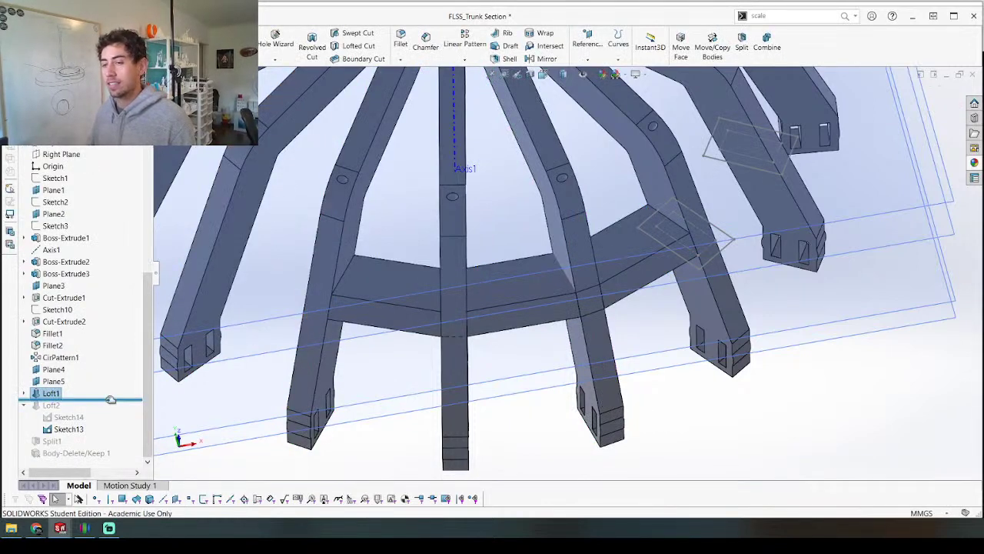
Step: Roll the feature history forward past Loft2, and delete Loft2 along with its Sketch13 and Sketch14 profiles
left_click_drag(111, 400, 112, 436)
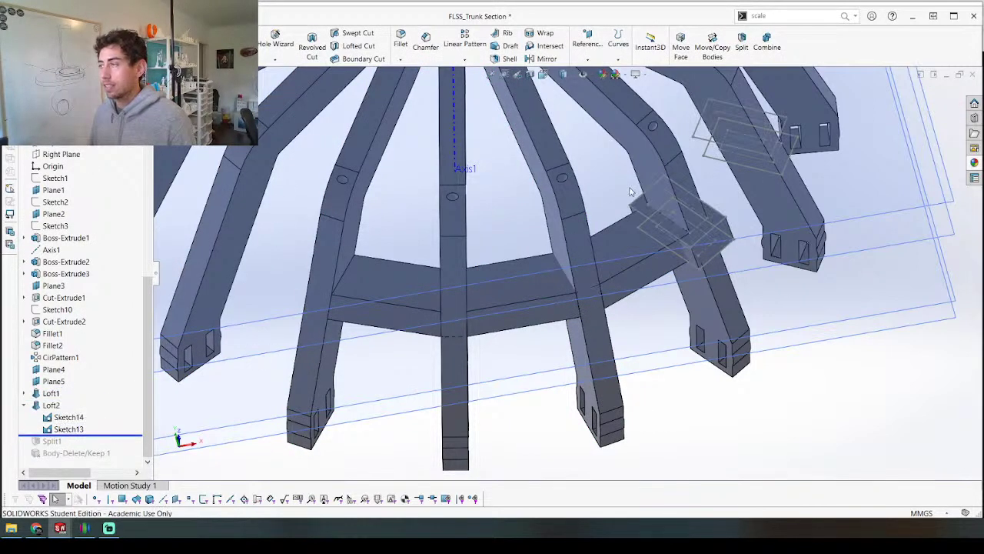
left_click(68, 418)
mouse_move(375, 319)
middle_mouse_down()
mouse_move(323, 228)
mouse_move(335, 306)
mouse_move(355, 219)
mouse_move(380, 178)
mouse_move(387, 222)
mouse_move(373, 268)
middle_mouse_up()
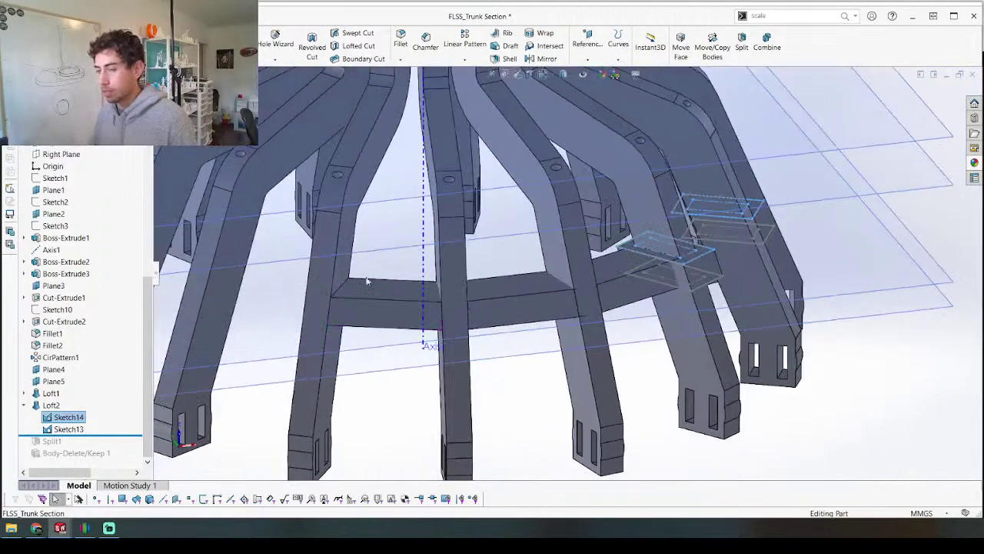
left_click(52, 405)
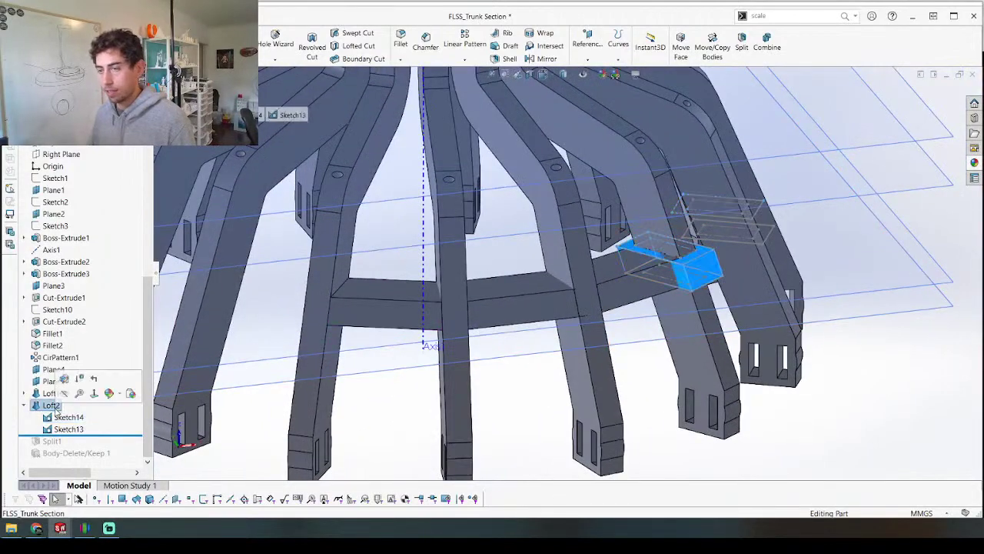
left_click(48, 418)
key("Delete")
key("Return")
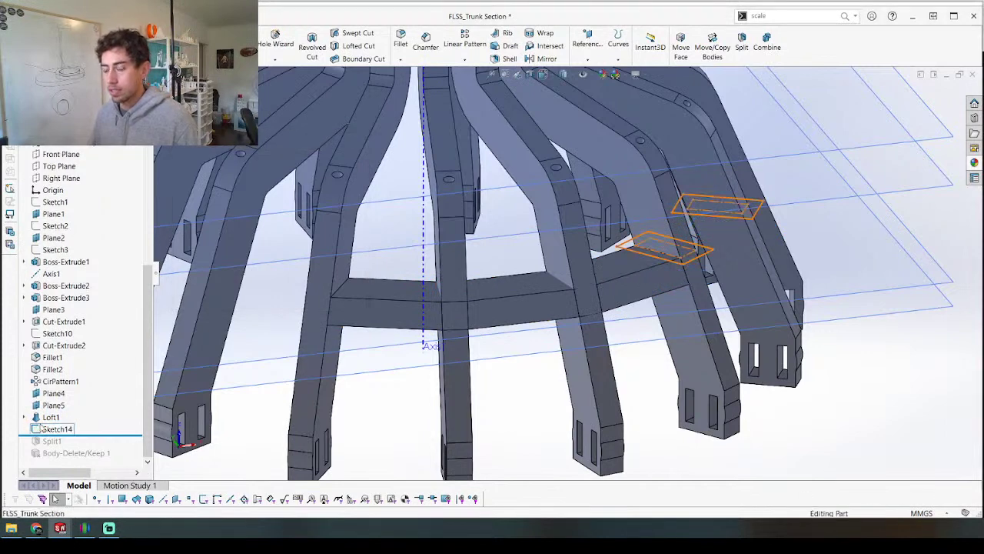
left_click(40, 426)
key("Delete")
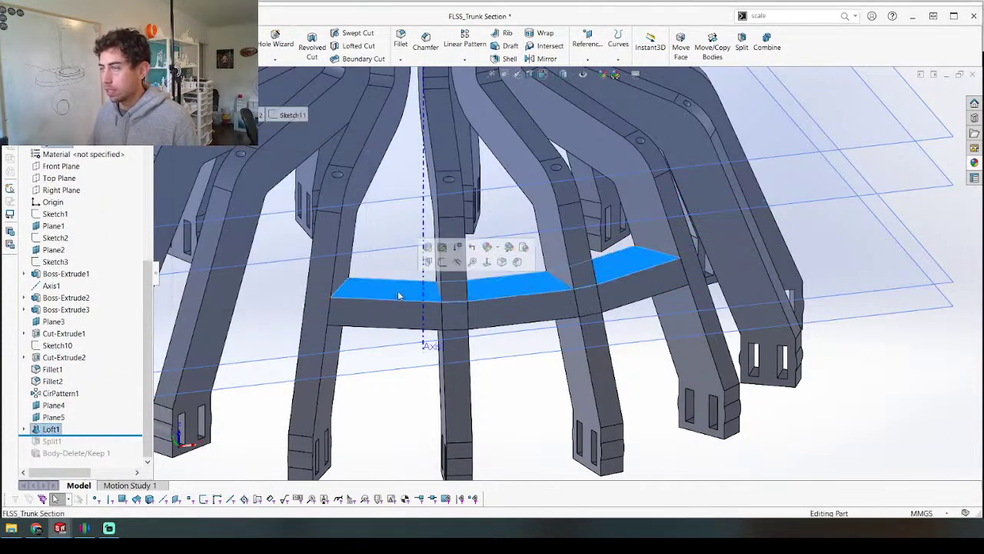
Step: Split the two middle legs, CirPattern1[7] and CirPattern1[8], with the brace's upper face, selecting their upper portions as resulting bodies
left_click(741, 44)
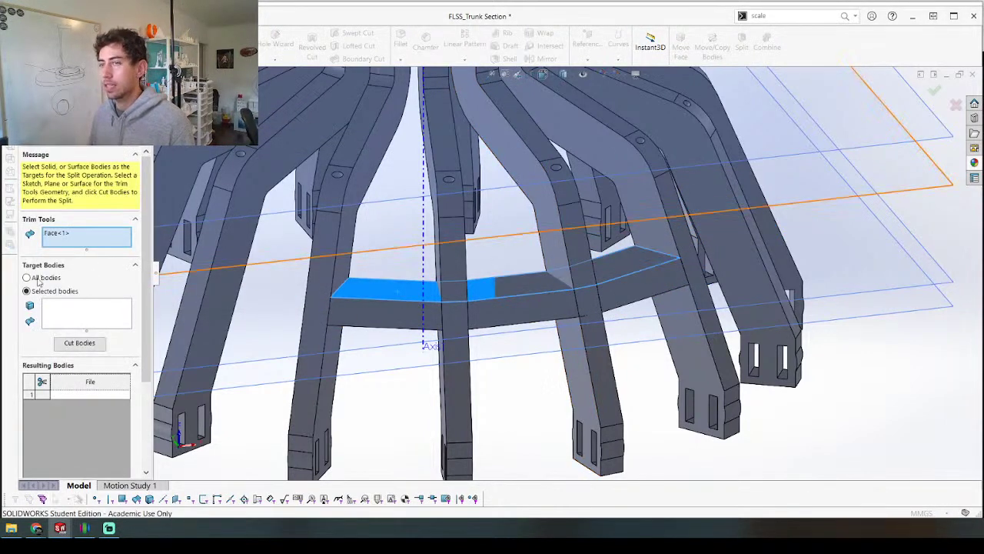
left_click(471, 223)
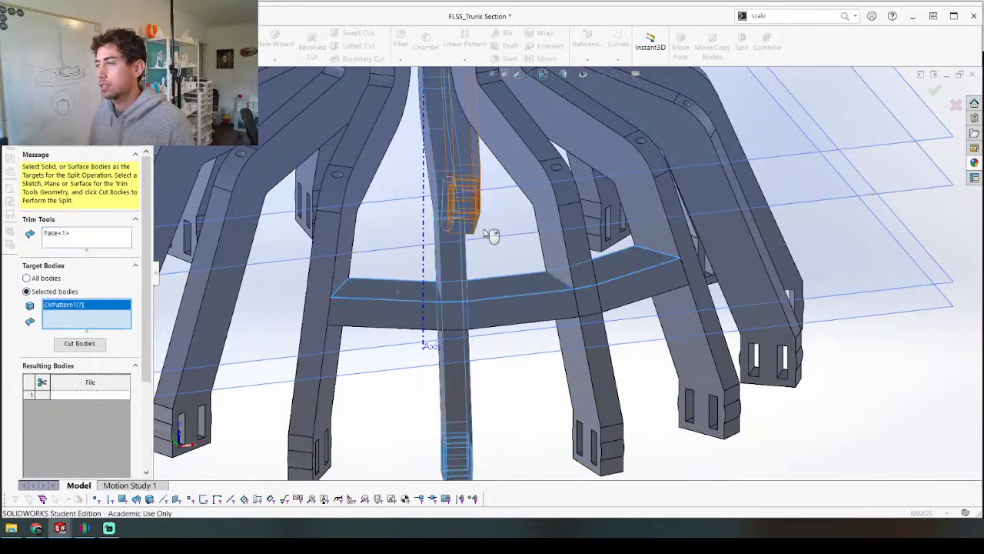
left_click(573, 229)
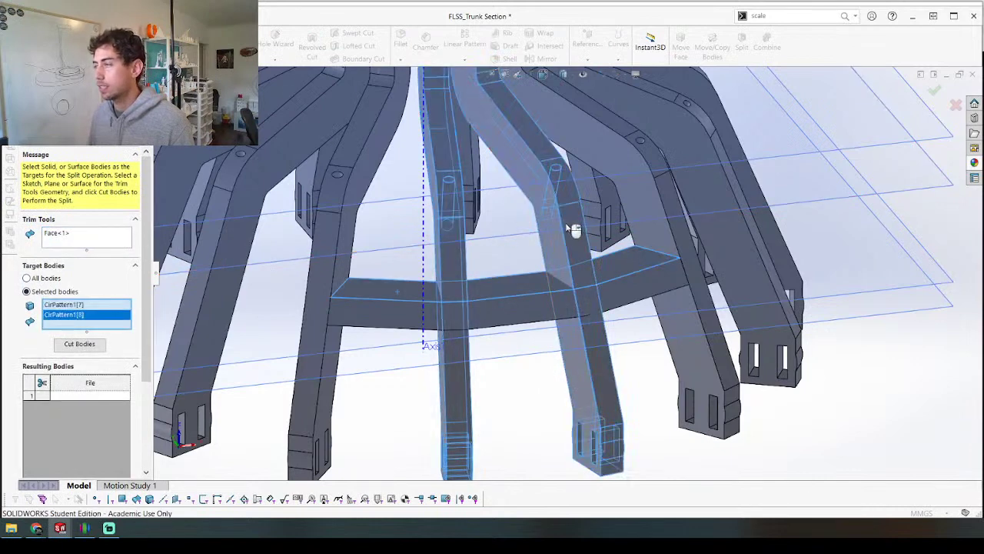
left_click(77, 344)
left_click(447, 263)
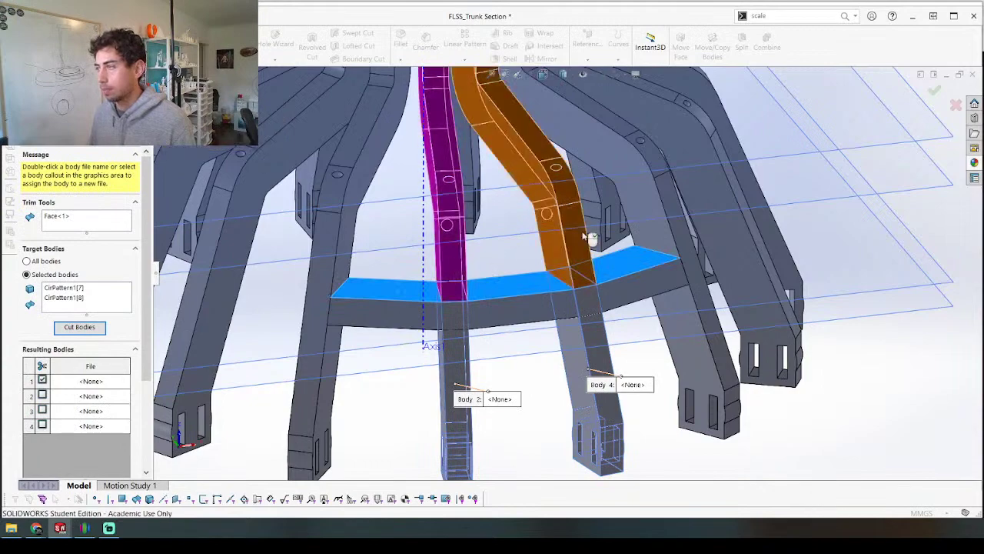
left_click(572, 235)
key("Return")
Step: Delete the lower portions of the two split middle legs, bodies Split2[3] and Split2[4]
scroll(464, 325, "up", 4)
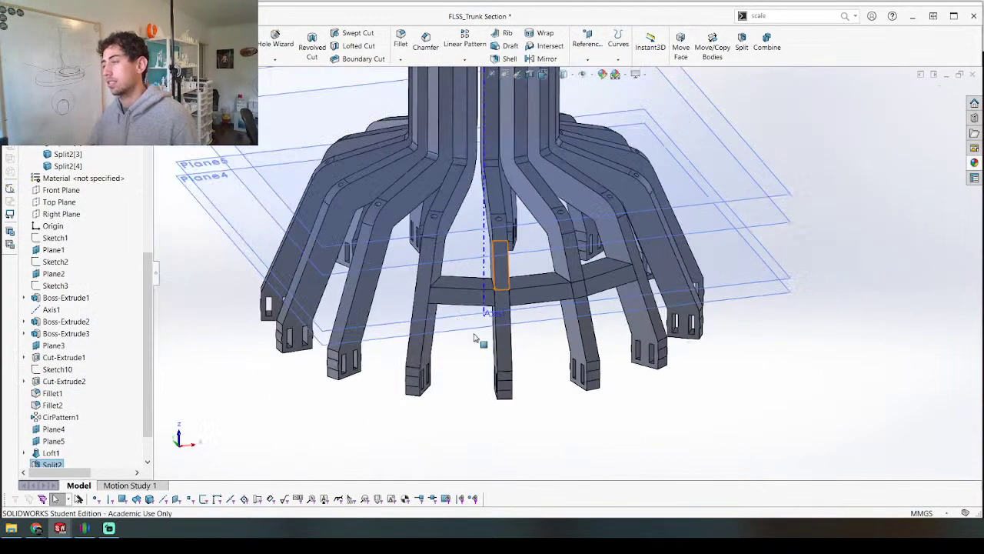
middle_click_drag(495, 324, 476, 300)
scroll(465, 362, "up", 4)
scroll(651, 382, "down", 5)
middle_click_drag(637, 378, 619, 421)
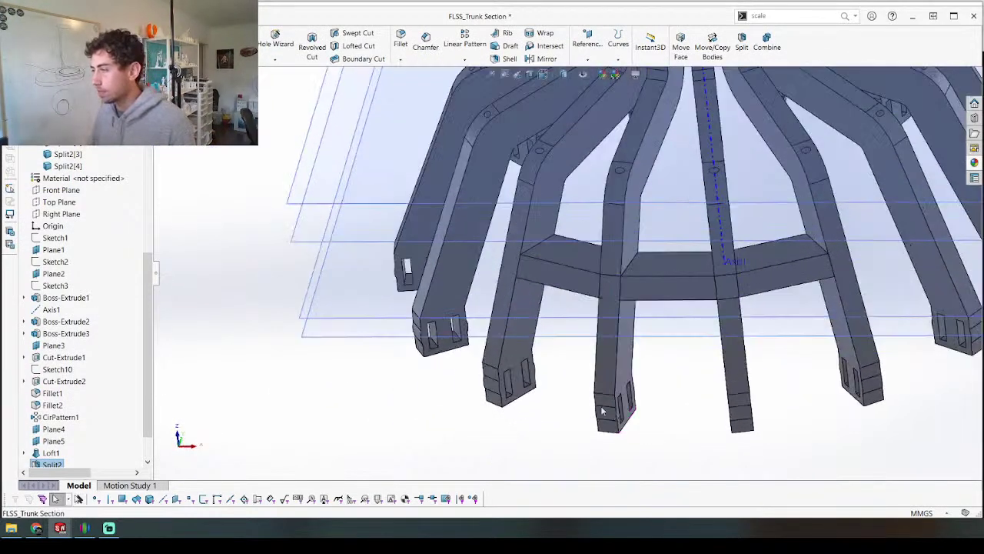
scroll(69, 338, "up", 5)
left_click(68, 345)
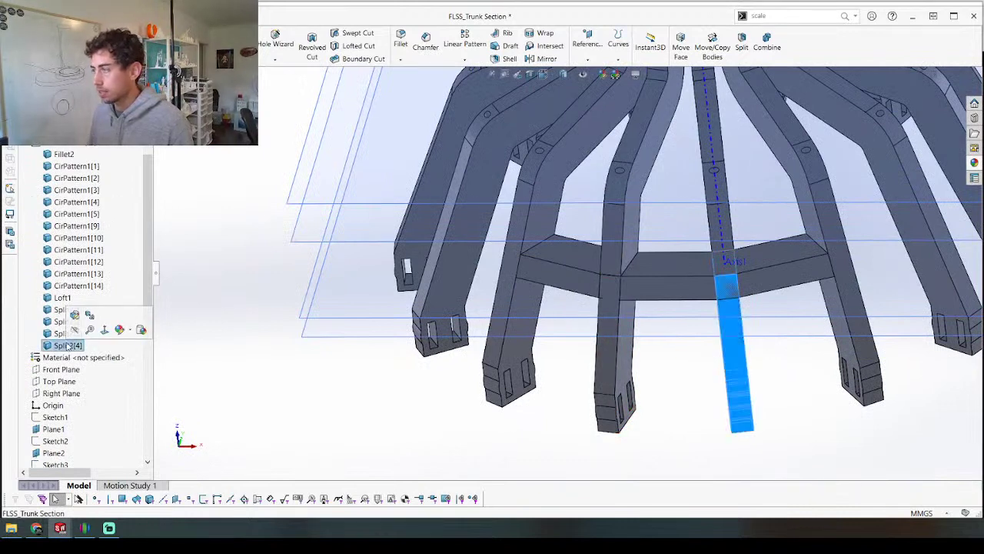
left_click(68, 333, "ctrl")
key("Delete")
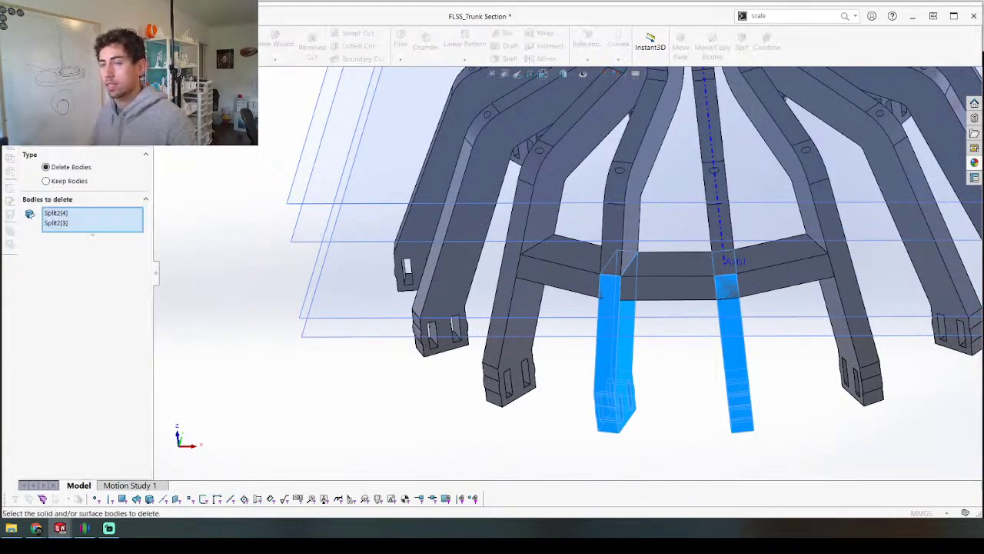
key("Return")
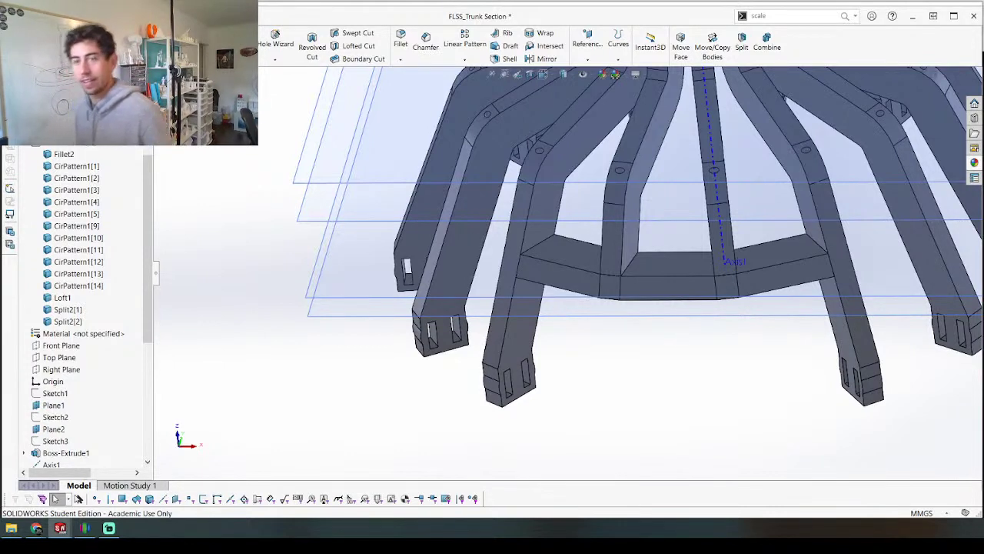
Step: Isolate the upper middle-leg body Split2[1] and start a sketch on its flat side face
scroll(572, 271, "up", 4)
scroll(631, 224, "down", 4)
middle_click_drag(615, 270, 560, 315)
left_click(588, 323)
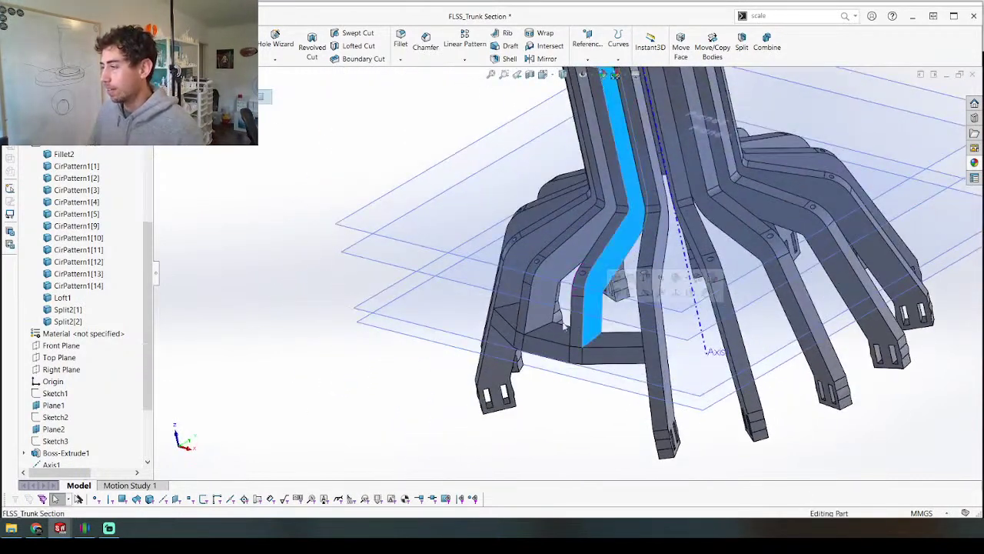
left_click(533, 313, "ctrl")
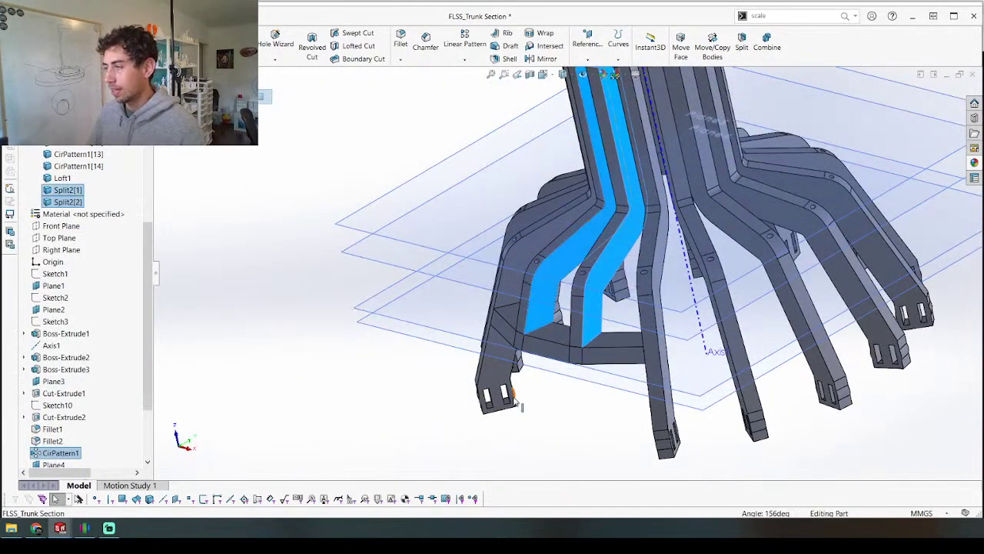
key("Escape")
right_click(541, 315)
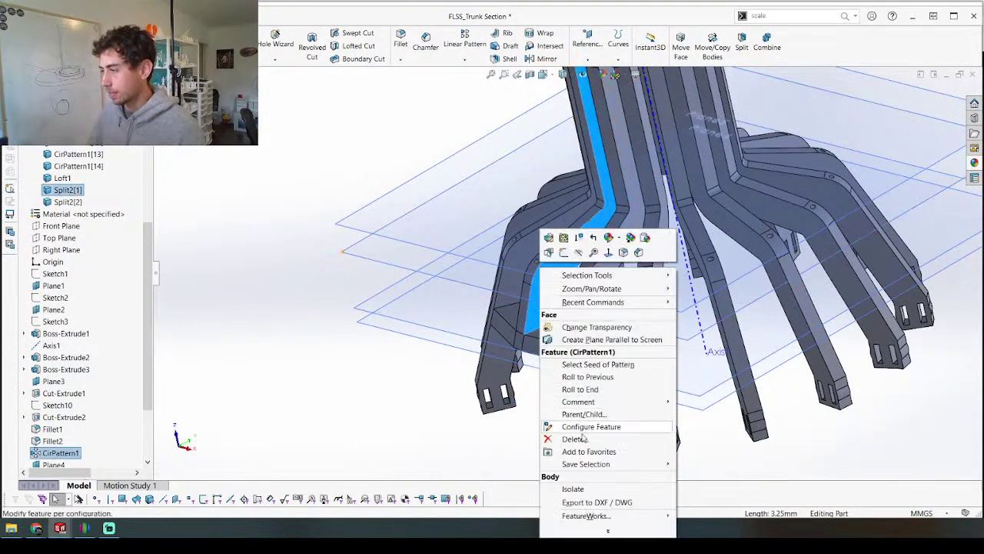
left_click(582, 492)
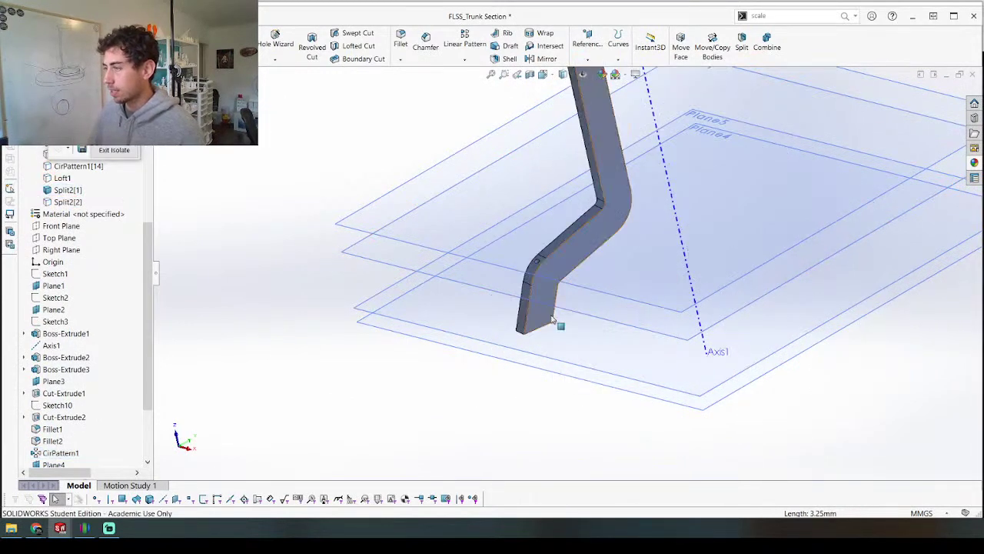
left_click(543, 323)
key("s")
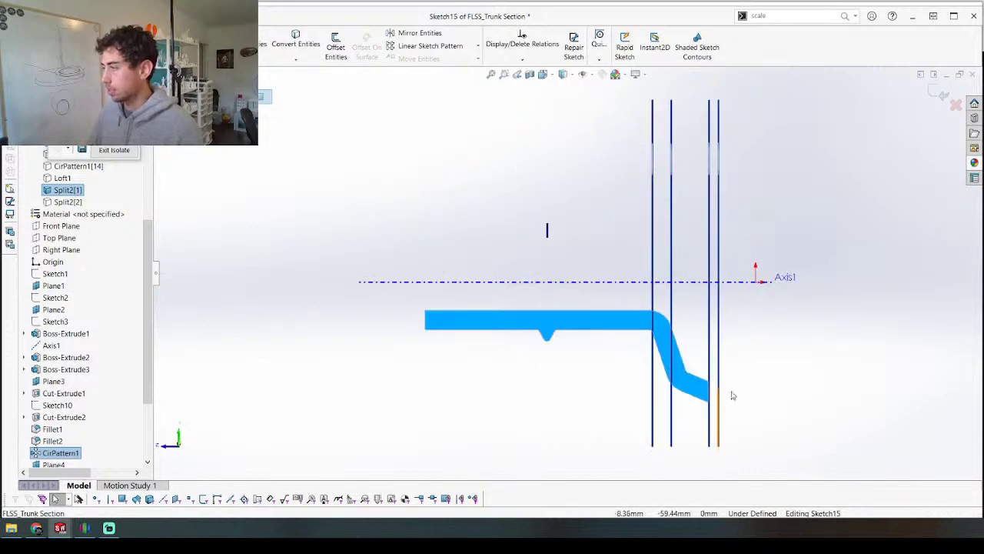
Step: Hide Plane5 and draw a horizontal construction line from the midpoint of the leg's cut edge to the neighbouring plane
scroll(735, 396, "down", 5)
mouse_move(649, 282)
middle_mouse_down()
mouse_move(679, 300)
mouse_move(643, 301)
mouse_move(651, 307)
middle_mouse_up()
key("ctrl+8")
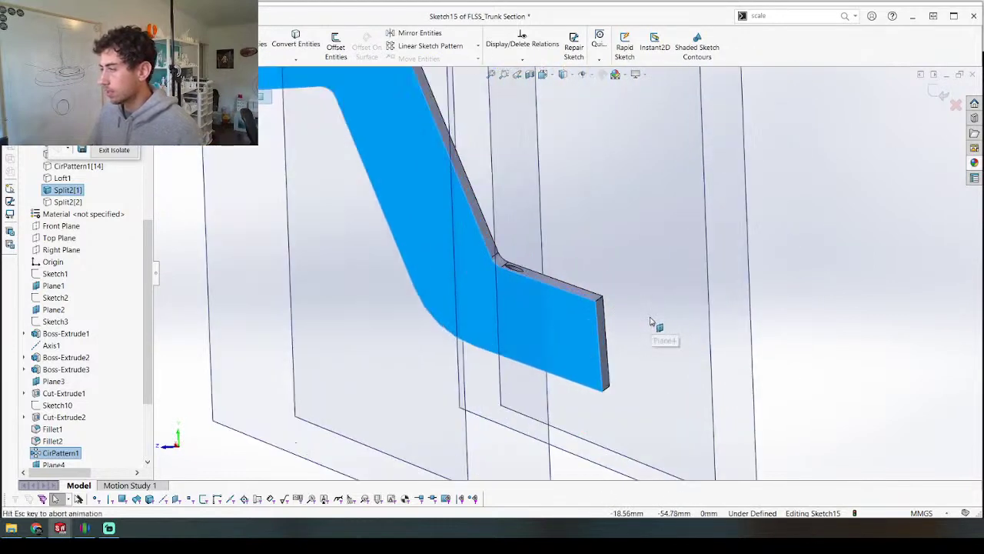
scroll(642, 335, "down", 5)
scroll(570, 309, "down", 2)
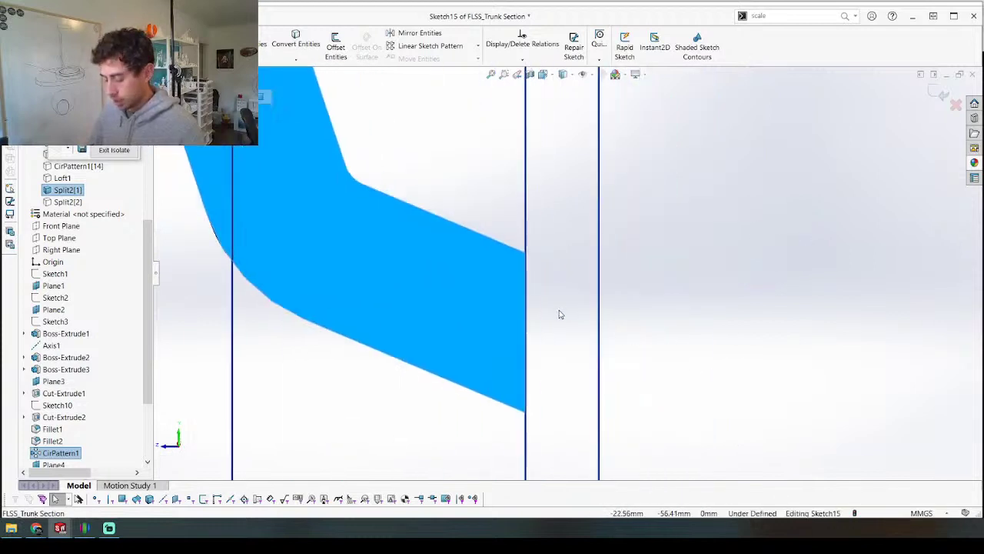
key("c")
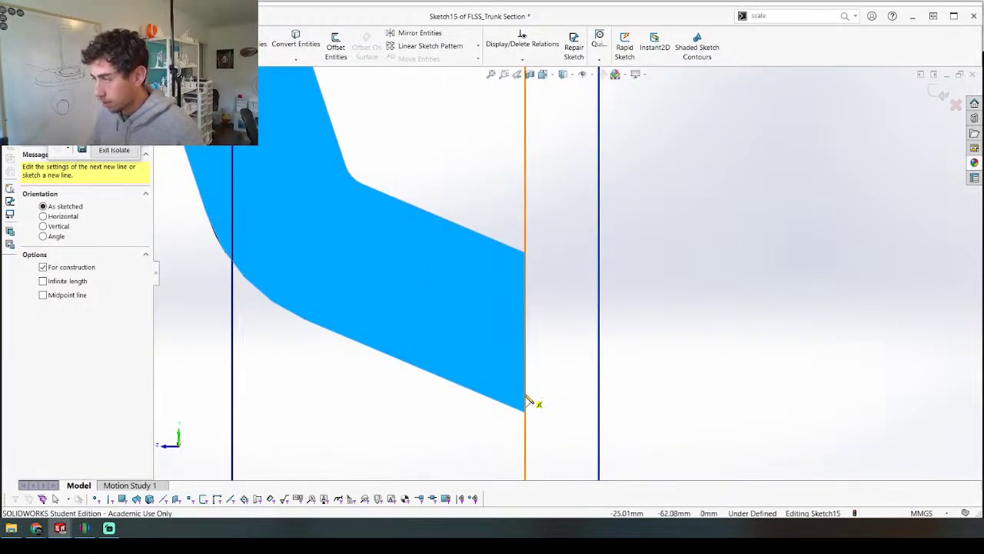
key("Escape")
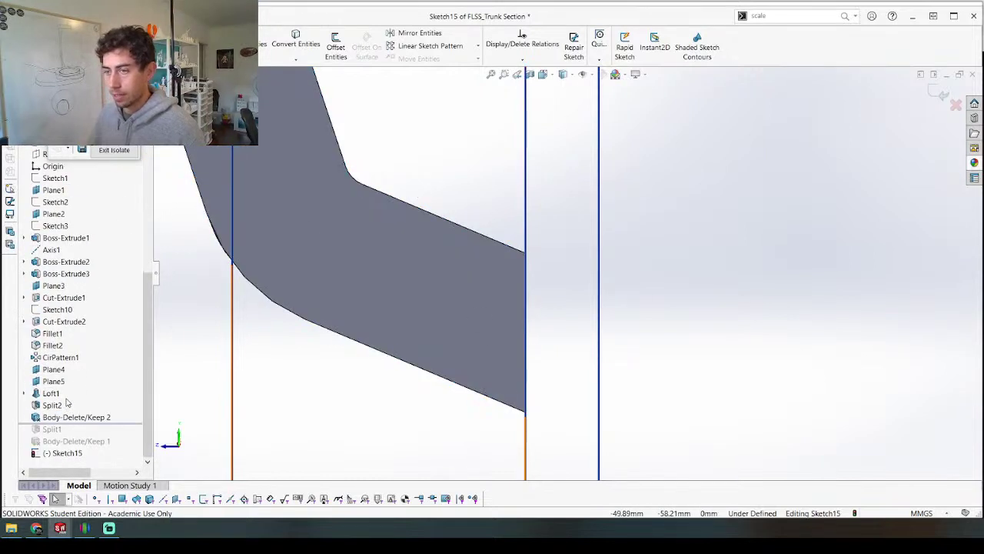
right_click(55, 381)
left_click(82, 326)
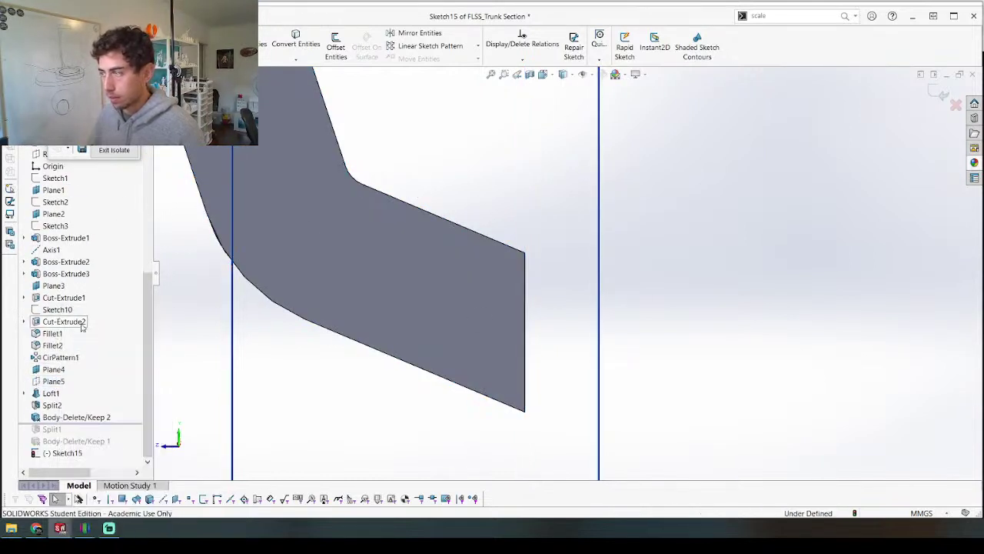
key("Return")
left_click(526, 333)
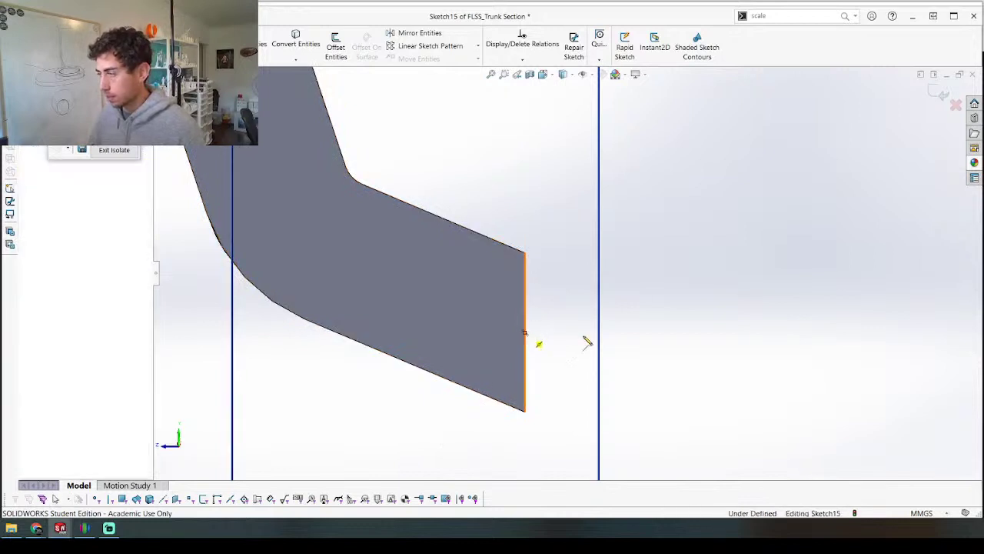
left_click(605, 333)
key("Escape")
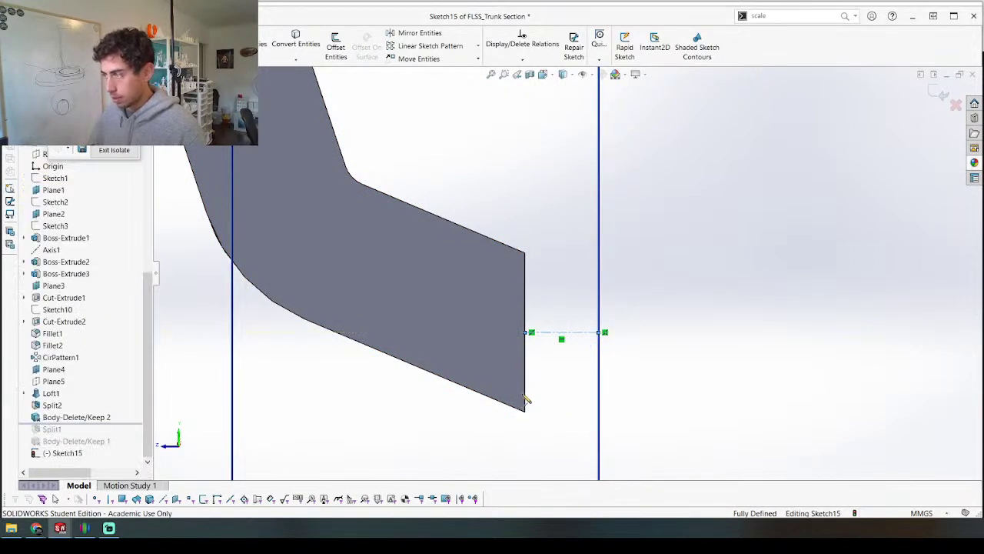
Step: Draw a short horizontal line outward from the leg's cut edge, below the construction line, and continue it with a downward-bulging three-point arc
key("l")
left_click(526, 385)
left_click(552, 384)
scroll(548, 411, "down", 4)
mouse_move(557, 354)
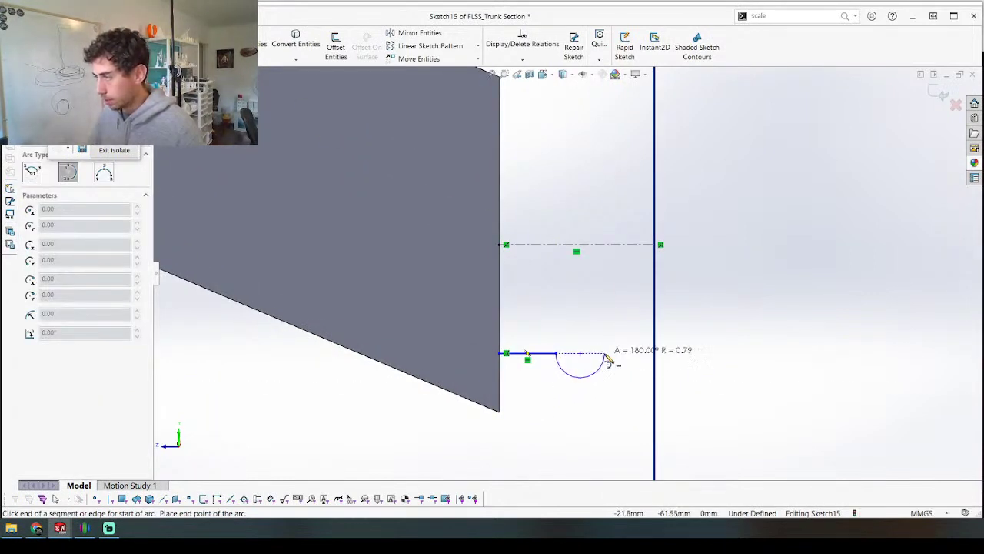
key("Escape")
key("a")
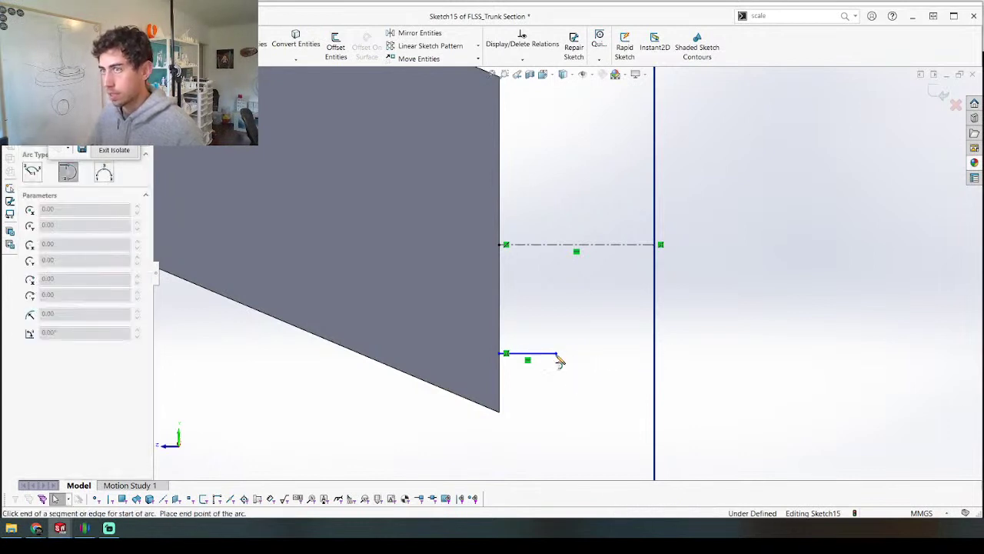
left_click(557, 355)
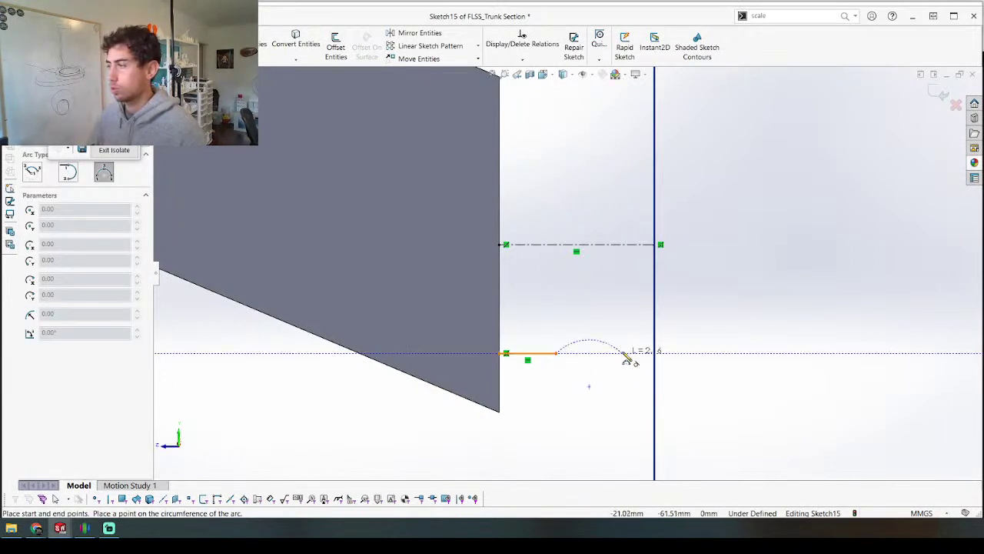
left_click(615, 356)
left_click(605, 367)
Step: Continue the profile from the arc's free end with a horizontal line to the plane and a vertical line to the construction line's end
key("l")
left_click(613, 354)
left_click(659, 354)
left_click(660, 245)
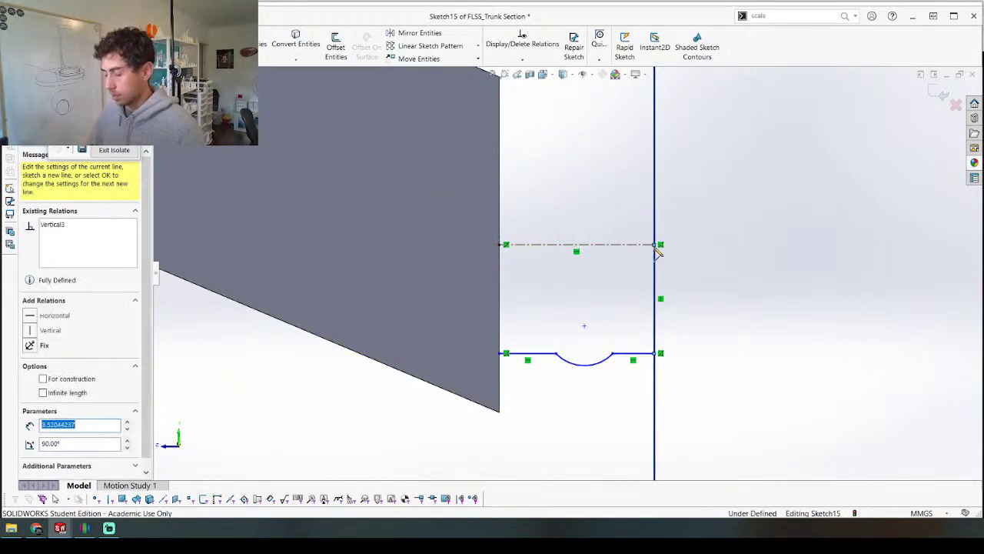
key("Escape")
key("Escape")
Step: Make the two short horizontal lines equal in length and dimension the distance between the arc's endpoints
left_click(632, 356)
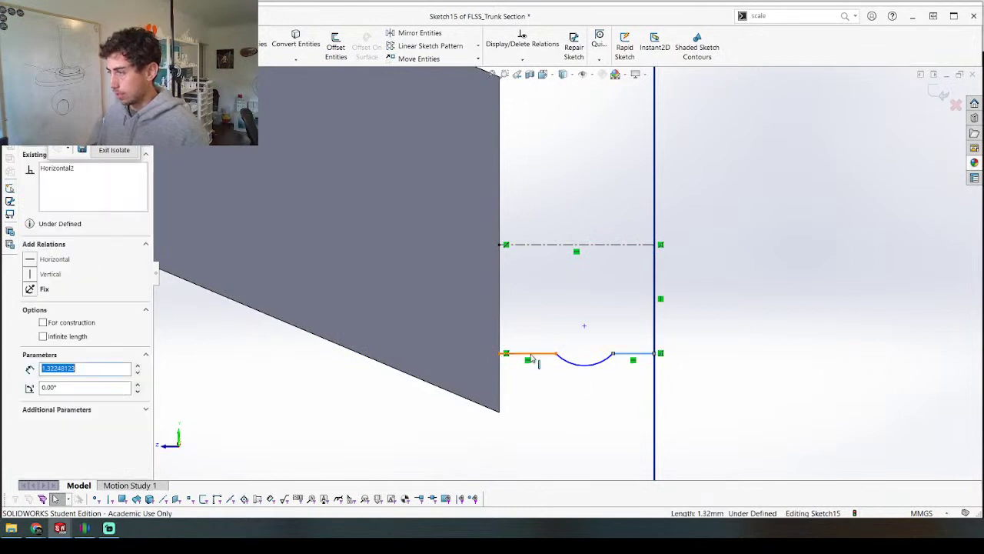
left_click(533, 355, "ctrl")
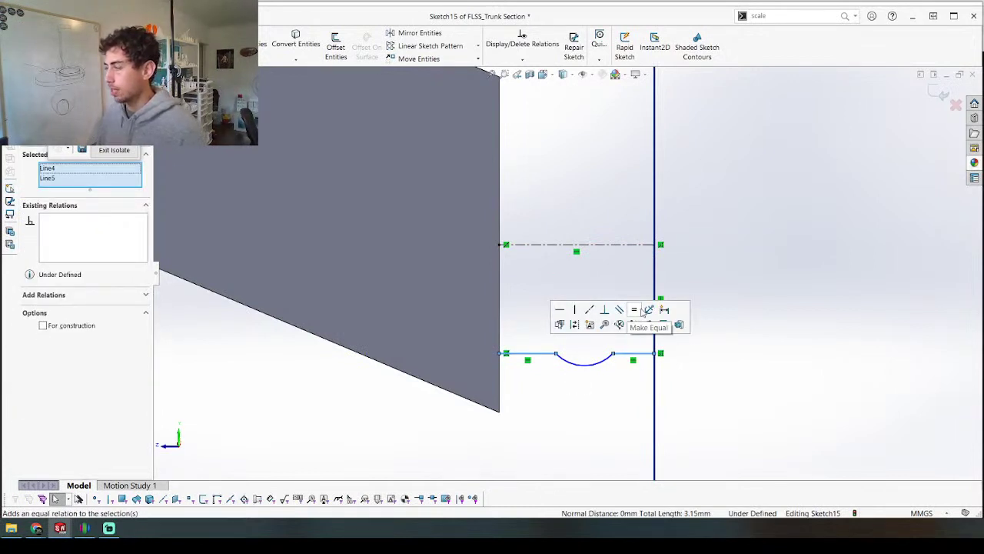
key("d")
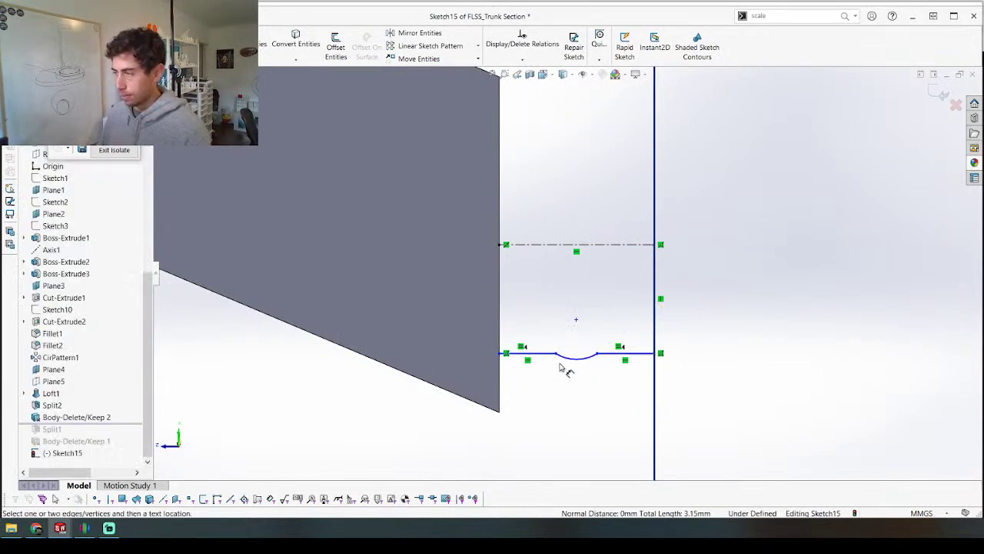
left_click(556, 354)
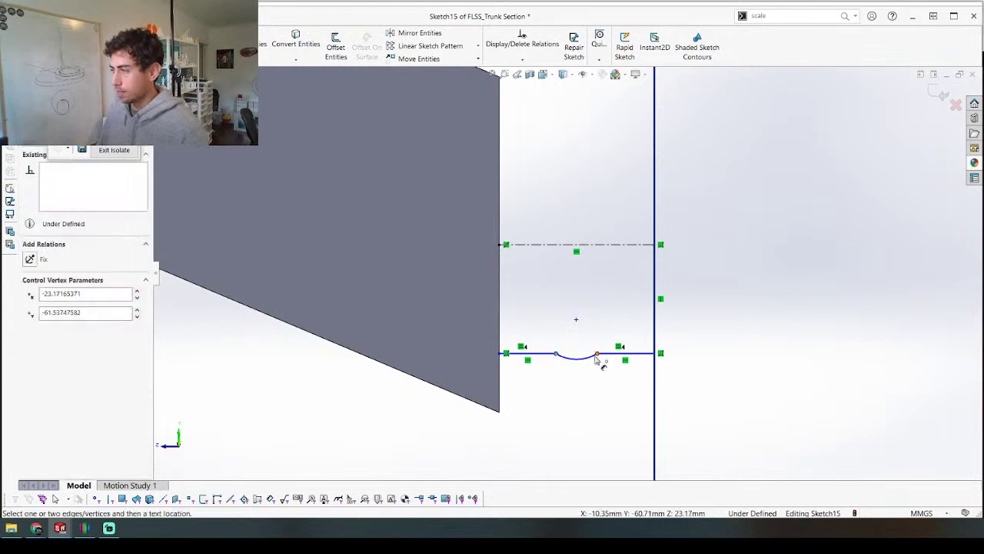
left_click(597, 354)
left_click(581, 389)
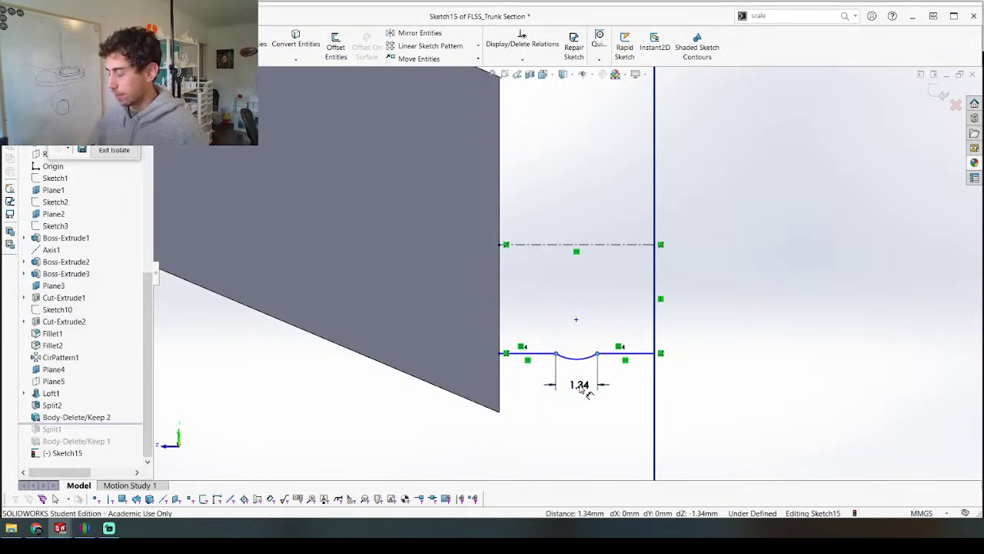
Step: Set the distance between the arc's endpoints to 3 mm
type("2")
key("Return")
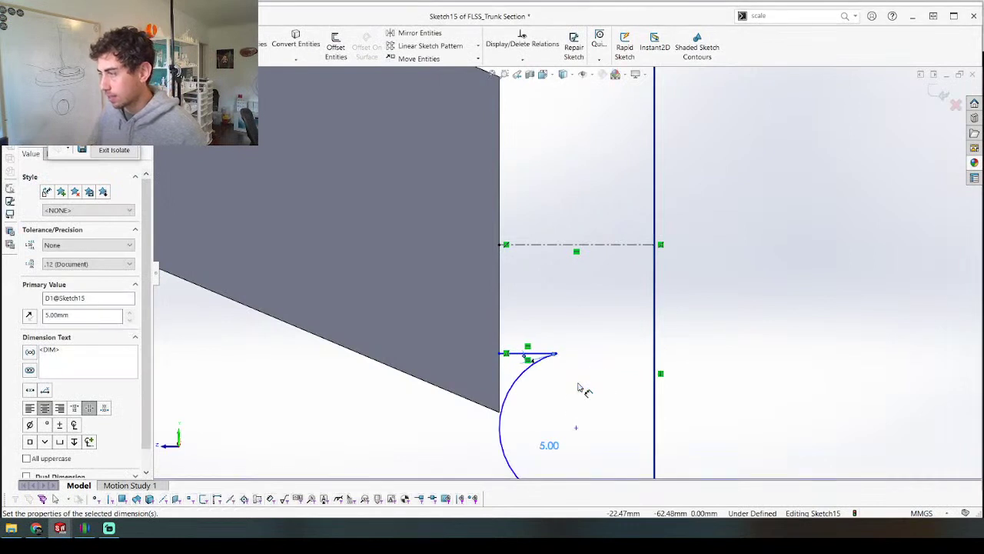
key("Escape")
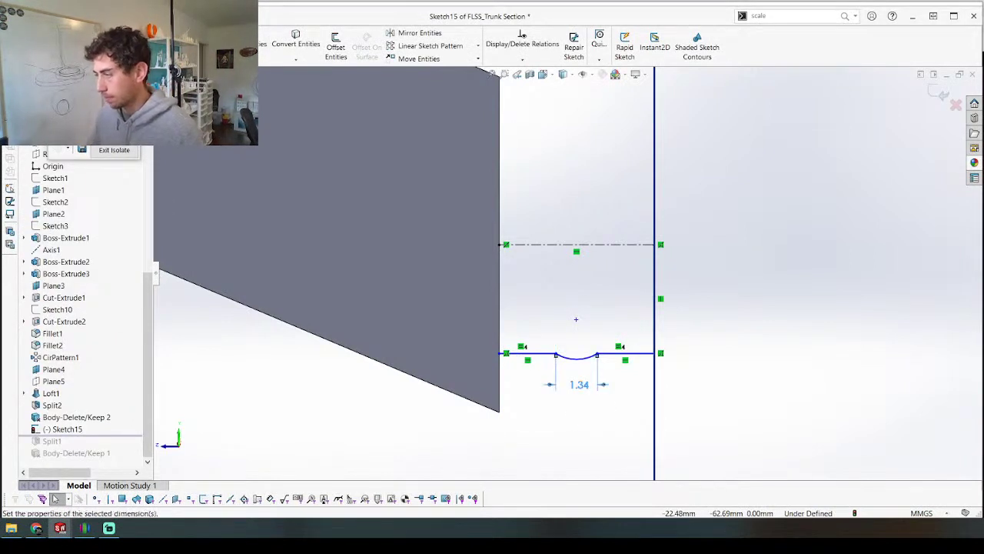
double_click(579, 384)
type("3")
key("Return")
key("Escape")
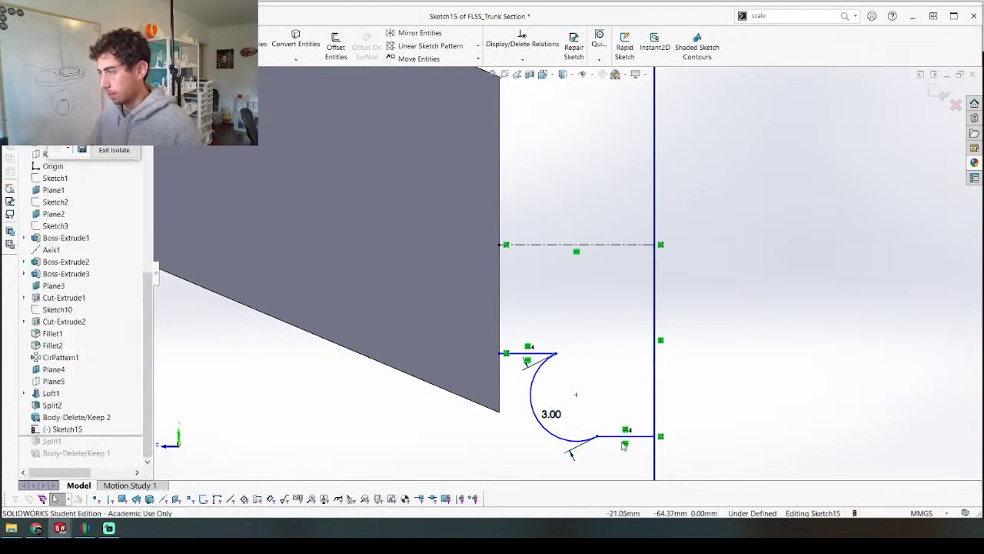
Step: Make the two short horizontal lines collinear, move the profile closer to the construction line, and flatten the arc to a radius of about 2.5 mm
left_click(623, 438)
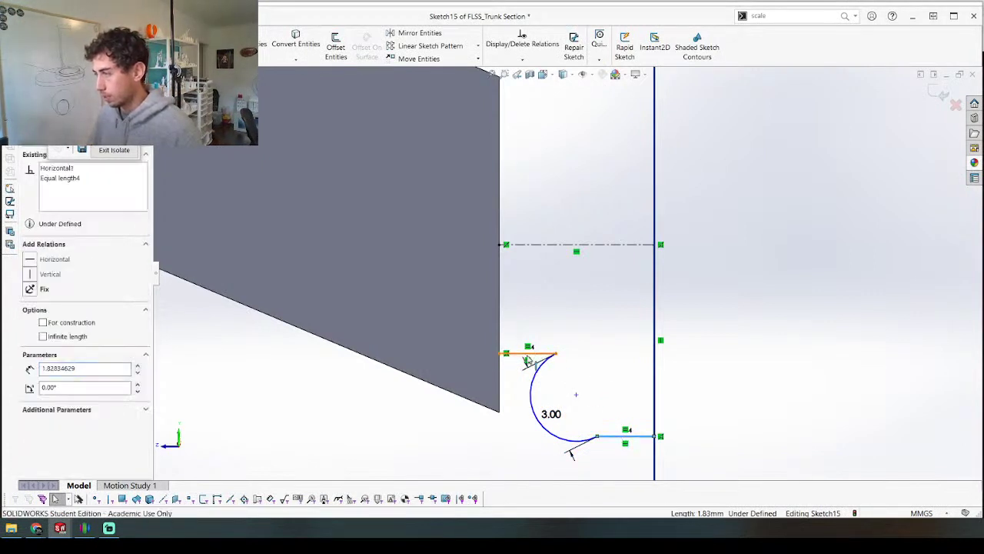
left_click(528, 359, "ctrl")
left_click(586, 311)
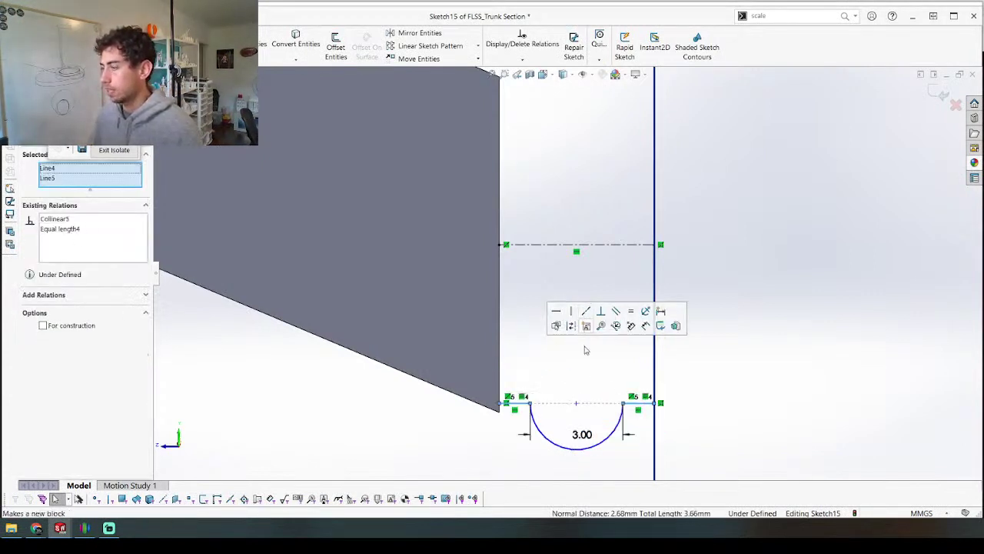
left_click(505, 415)
left_click_drag(533, 396, 554, 389)
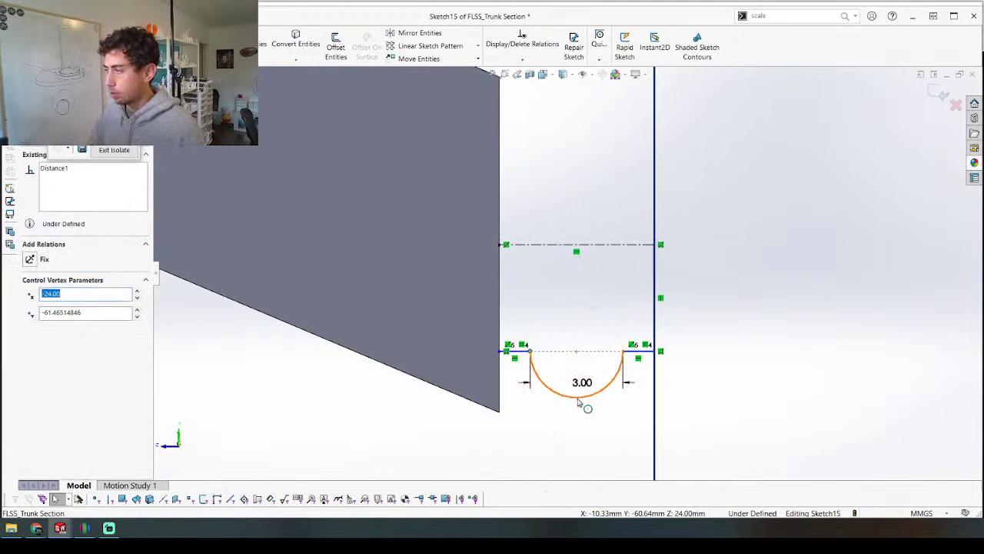
left_click_drag(578, 402, 573, 368)
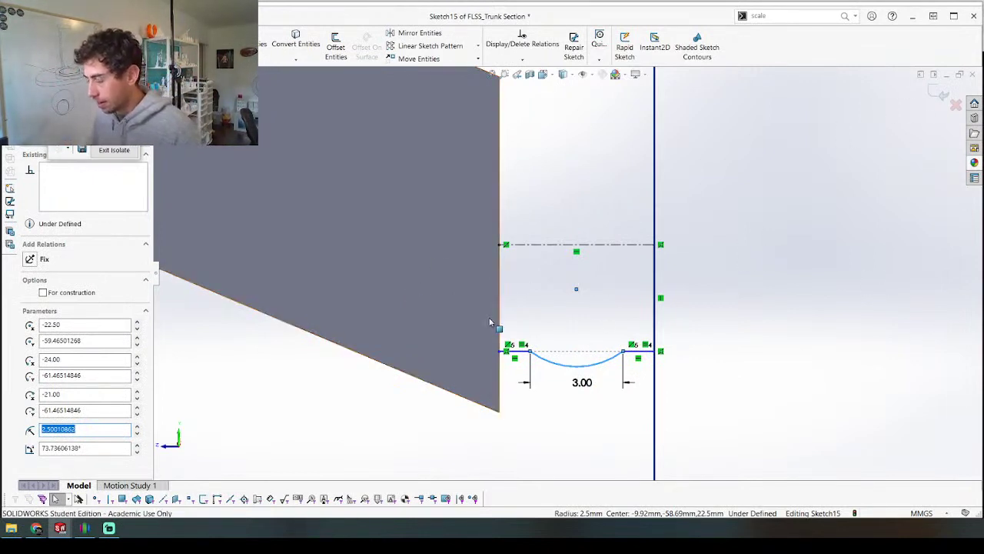
Step: Draw a vertical line along the leg's cut edge from the profile's start up to the construction line
key("l")
left_click(500, 352)
left_click(500, 245)
key("Escape")
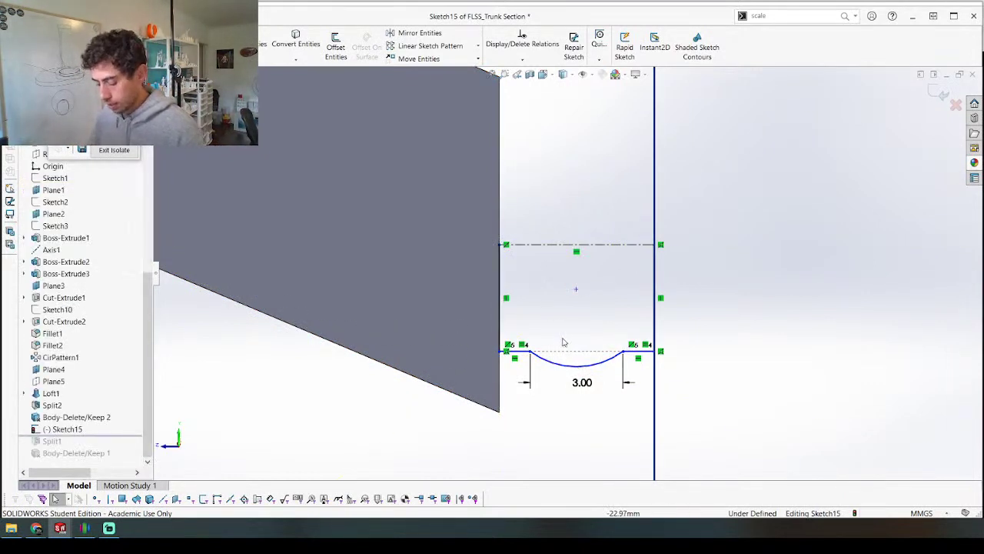
Step: Sketch a narrow closed four-sided slot outline inside the profile, between the arc and the construction line
key("l")
left_click(515, 332)
left_click(634, 329)
left_click(635, 309)
left_click(515, 309)
left_click(516, 332)
key("Escape")
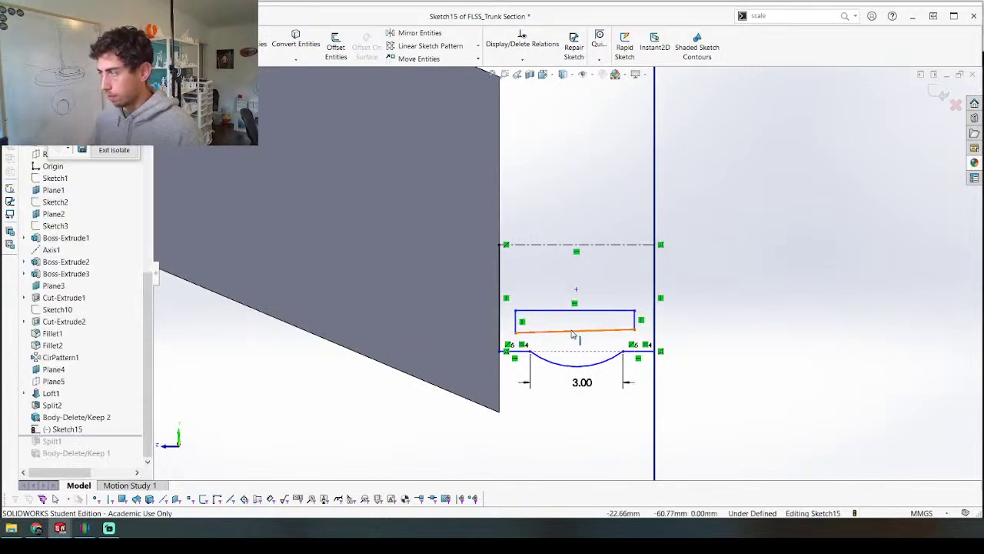
Step: Make the slot's slanted lower line horizontal and set the slot's near side 0.8 mm from the leg's cut edge
left_click(585, 332)
left_click(600, 285)
scroll(536, 352, "down", 3)
right_click_drag(536, 351, 533, 295)
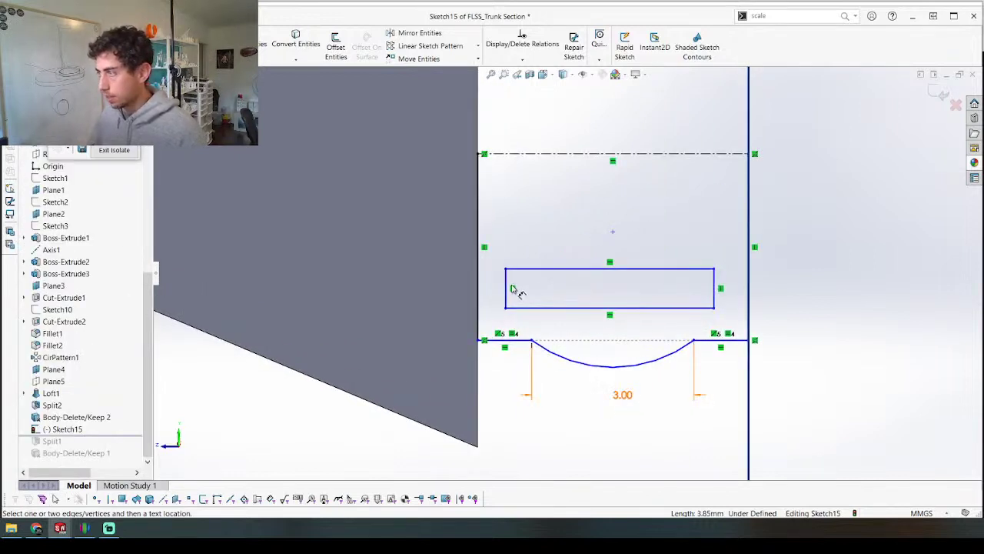
left_click(505, 290)
left_click(477, 294)
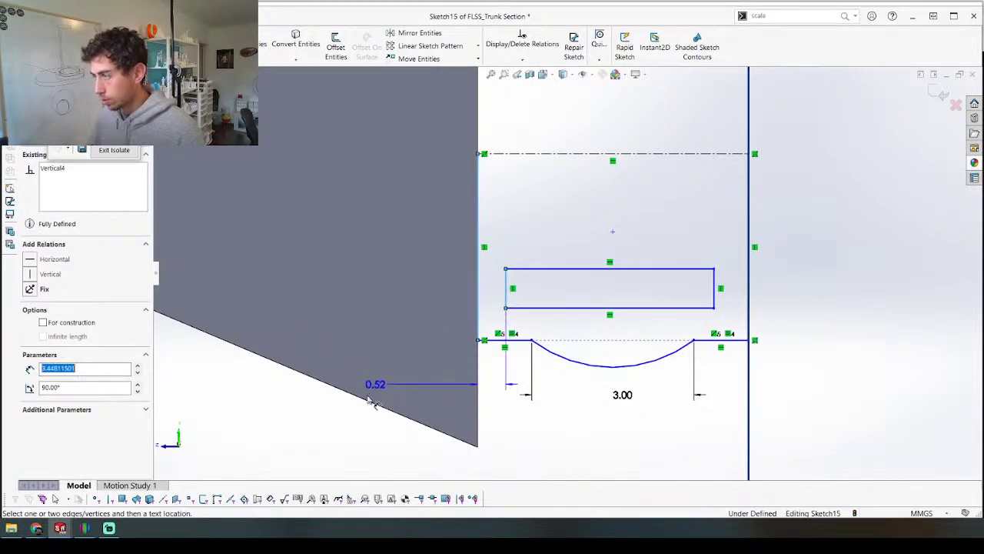
left_click(332, 444)
type("0.8")
key("Return")
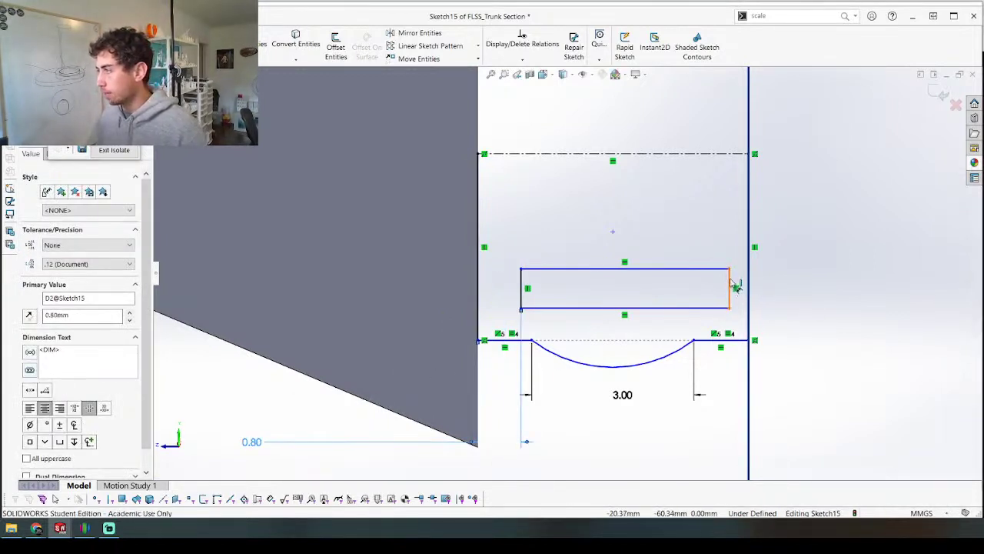
Step: Set the slot's opposite side 0.8 mm from the profile's outer vertical line
left_click(731, 290)
left_click(749, 292)
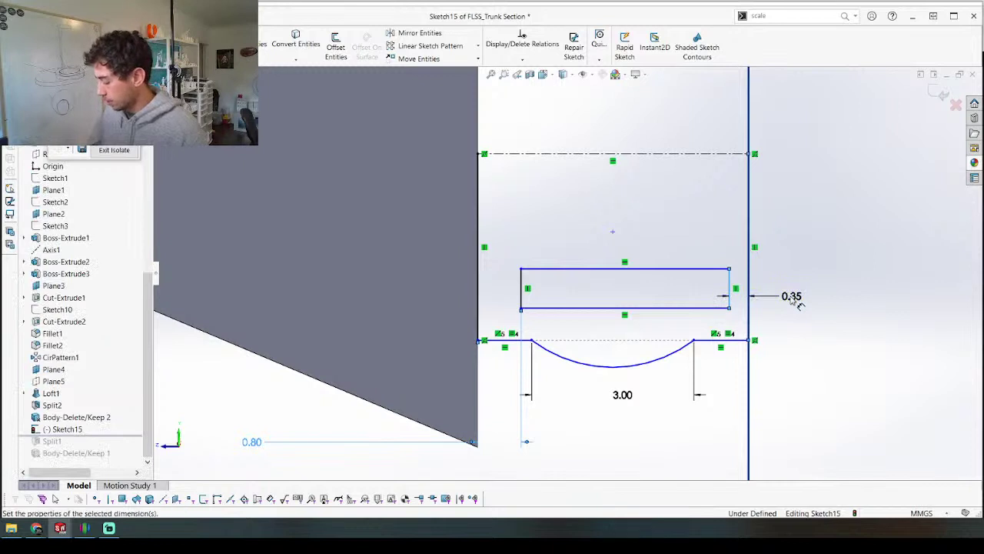
left_click(797, 301)
type("0.8")
key("Return")
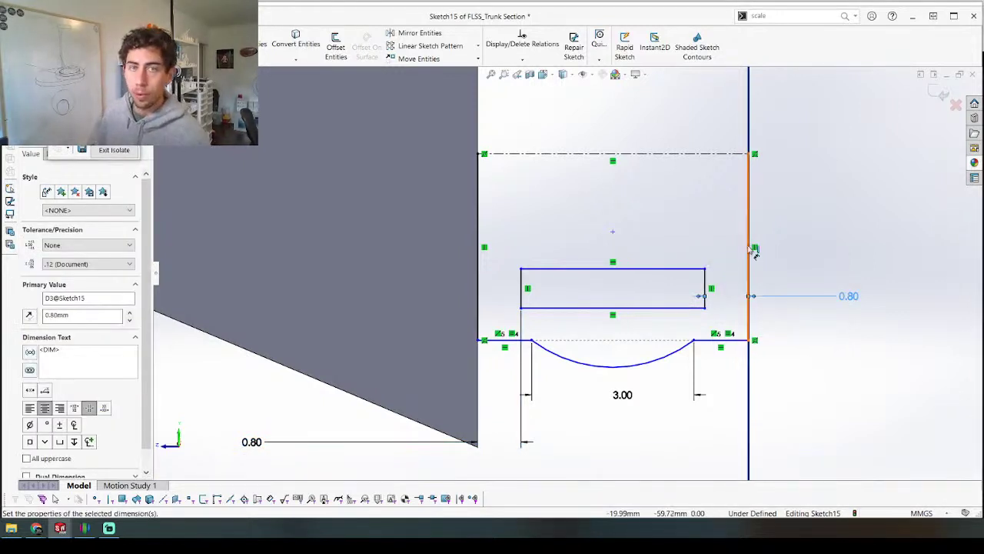
Step: Set the distance from the slot's lower line to the profile's short horizontal line to 0.8 mm
scroll(589, 316, "down", 2)
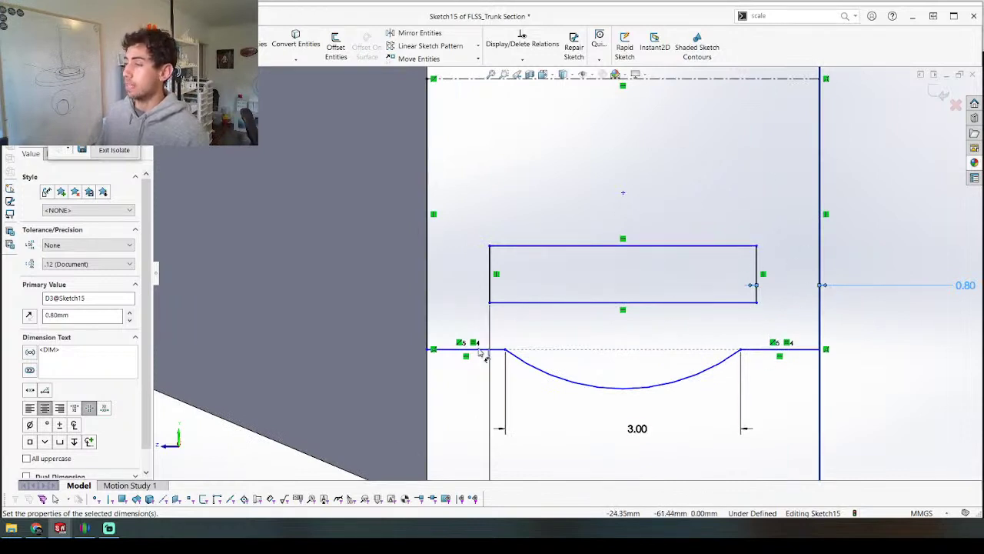
left_click(512, 303)
left_click(512, 305)
left_click(543, 434)
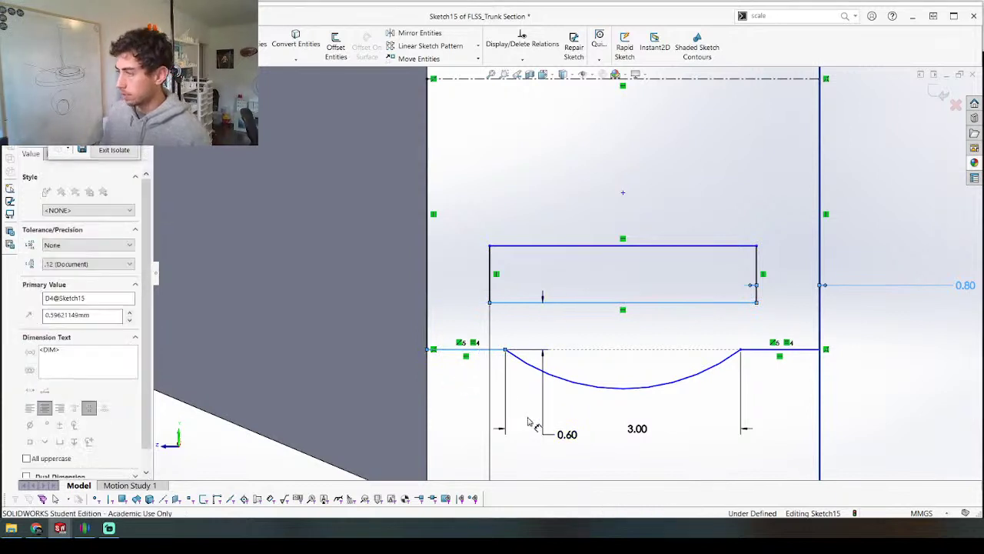
type("0.8")
key("Return")
scroll(569, 331, "up", 2)
scroll(582, 256, "down", 1)
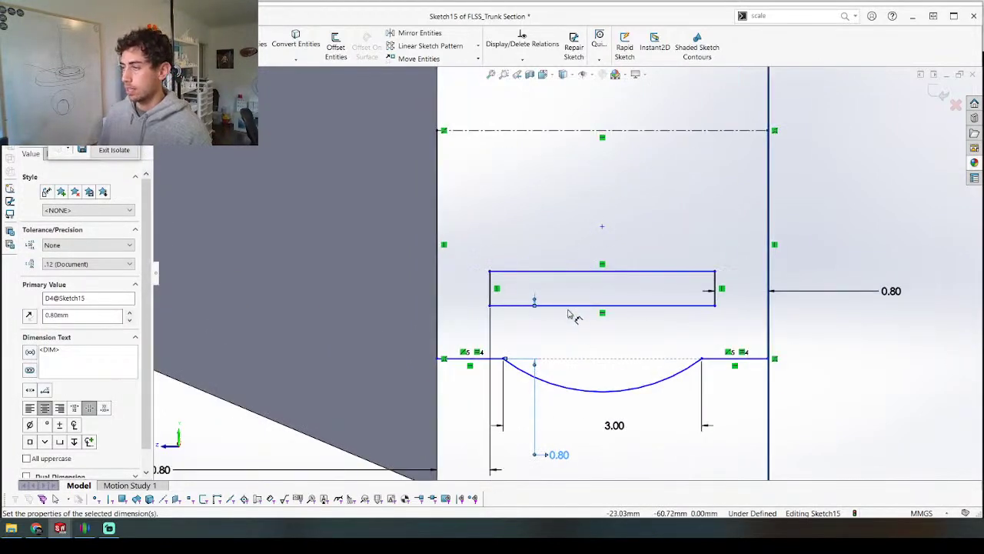
Step: Set the slot's height to 1.5 mm
left_click(570, 224)
left_click(579, 233)
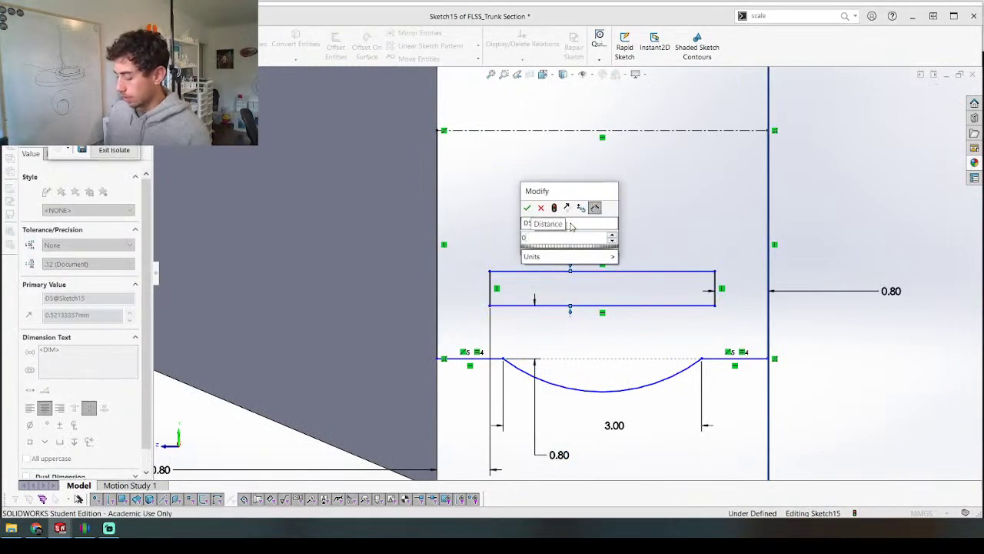
type("1.5")
key("Return")
scroll(582, 269, "up", 5)
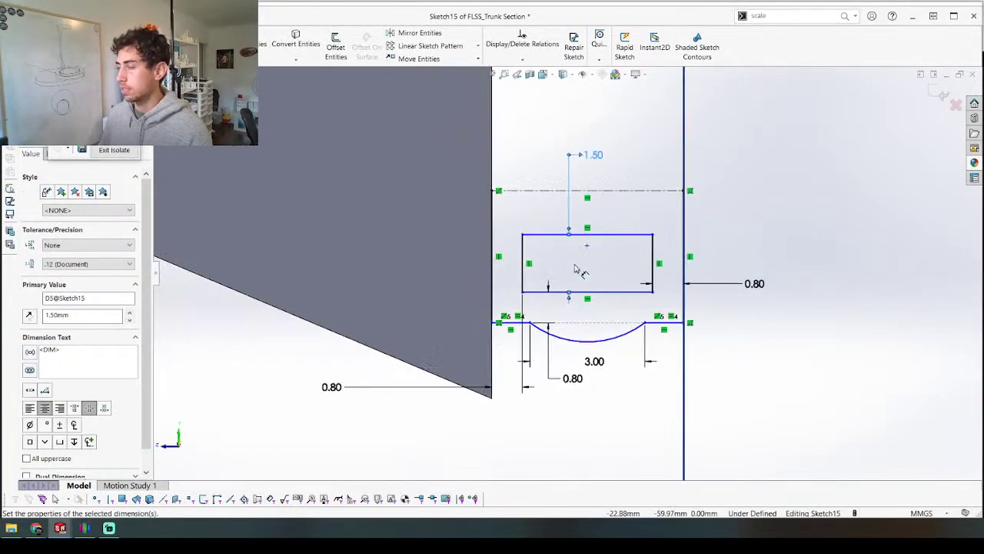
Step: Dimension the profile's short horizontal line about the construction line with a doubled distance of 8 mm
left_click(528, 205)
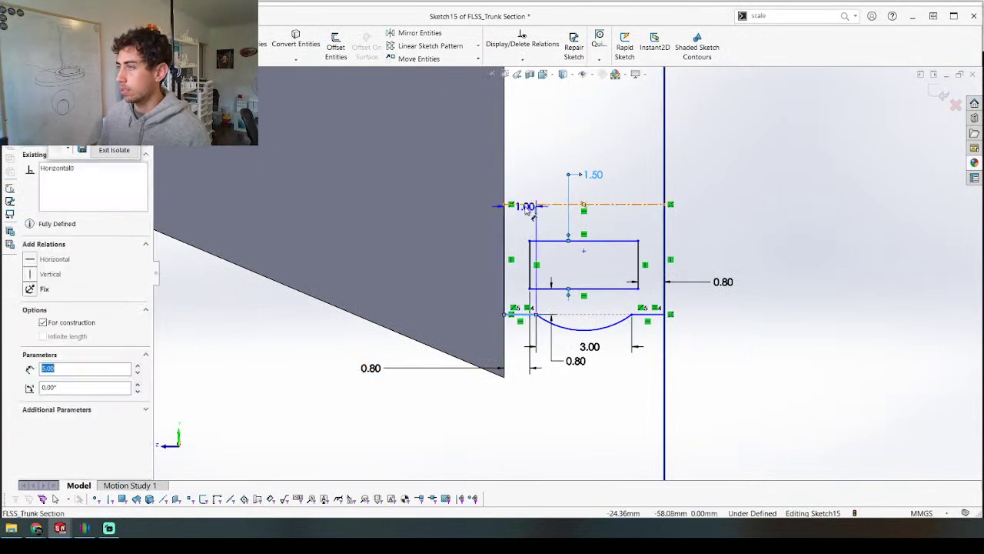
left_click(431, 142)
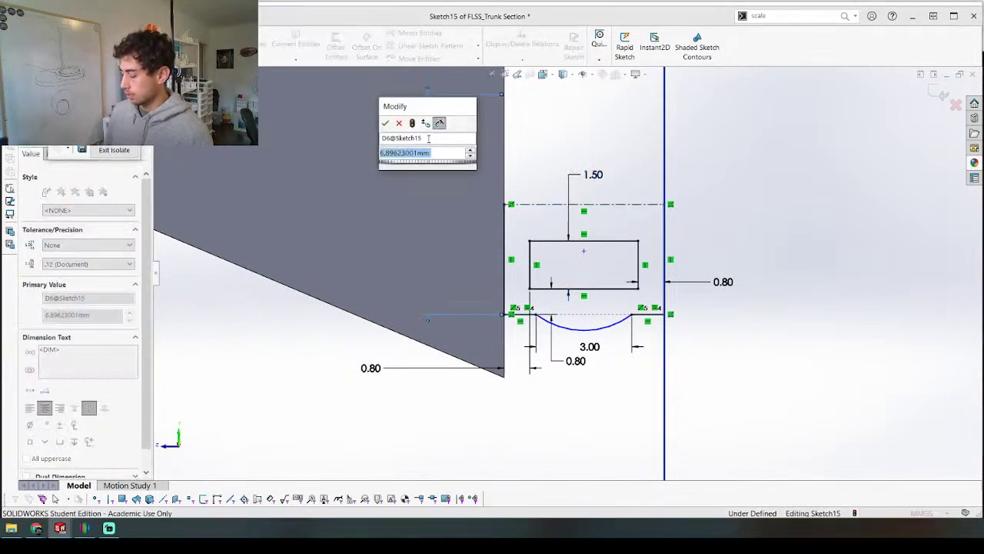
key("Return")
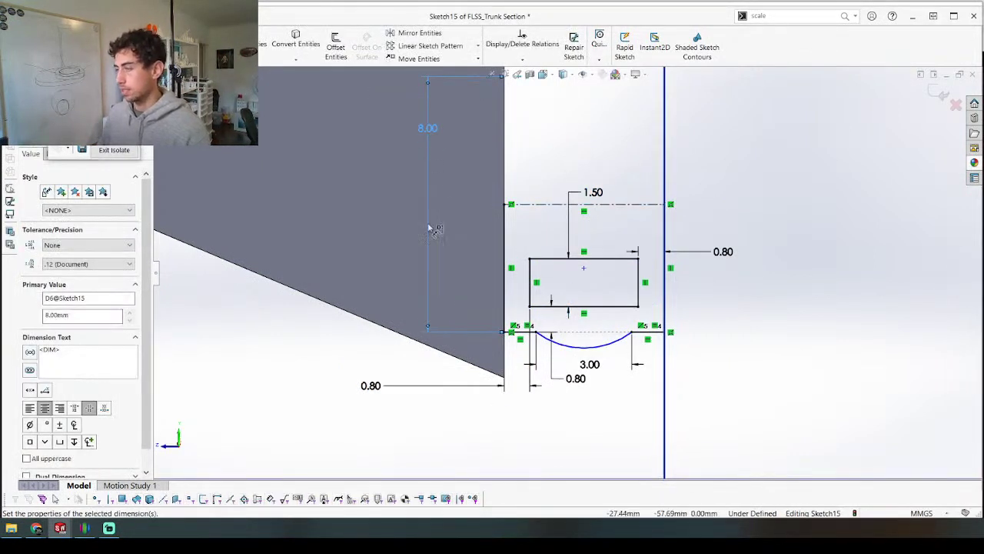
key("Escape")
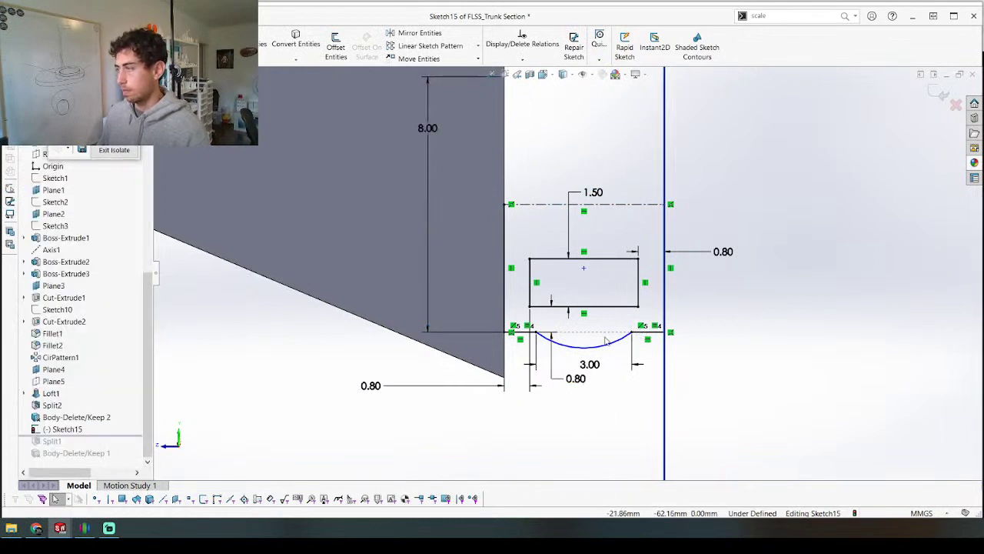
Step: Set the arc's radius to 2.5 mm
scroll(602, 354, "down", 2)
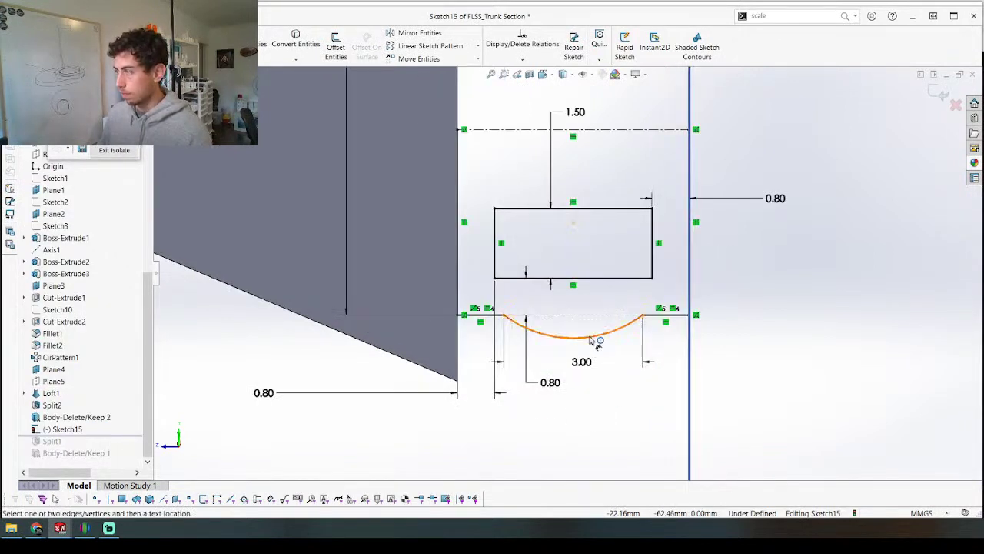
left_click(648, 430)
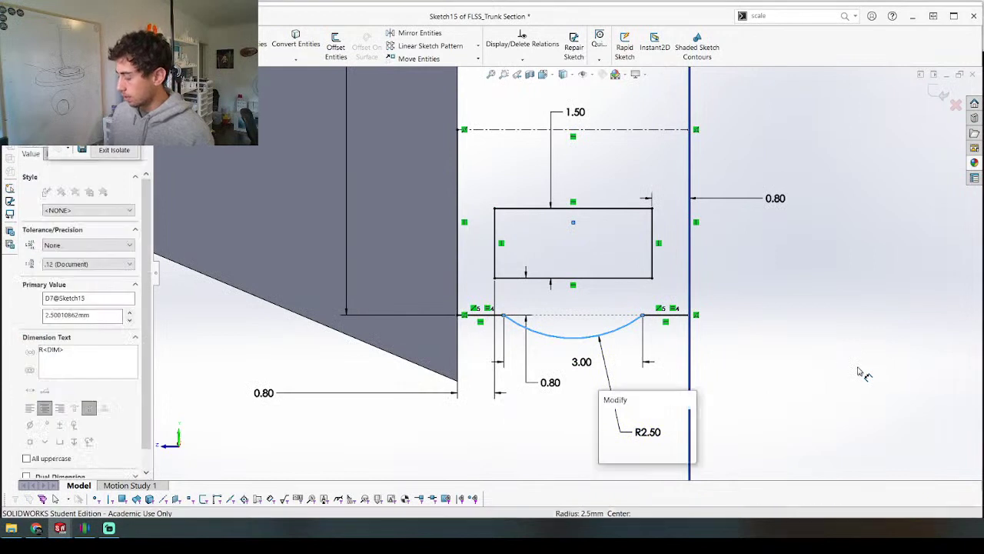
type("2.5")
key("Return")
scroll(630, 304, "up", 2)
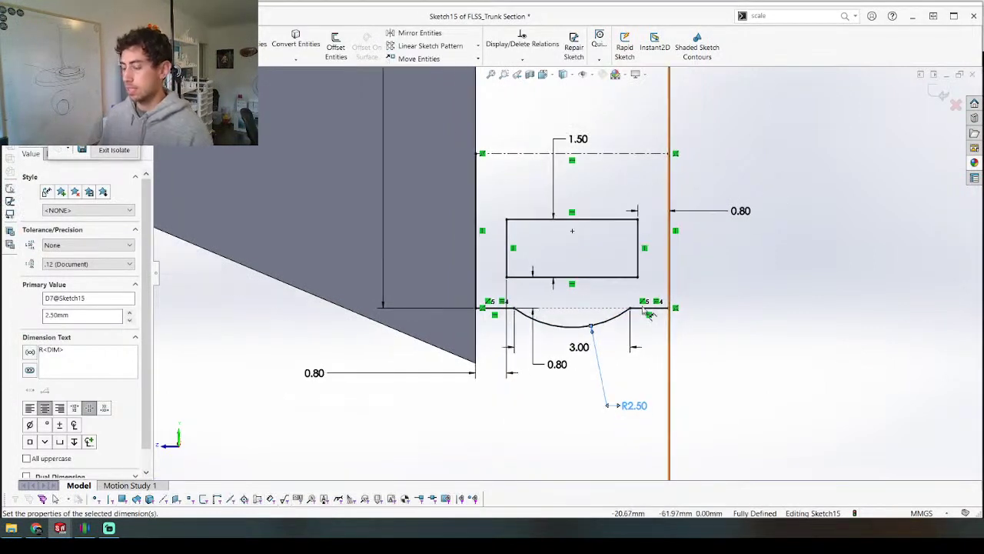
Step: Mirror the profile and its slot about the horizontal construction line
scroll(630, 304, "up", 2)
mouse_move(488, 181)
left_mouse_down()
mouse_move(604, 246)
mouse_move(672, 308)
left_mouse_up()
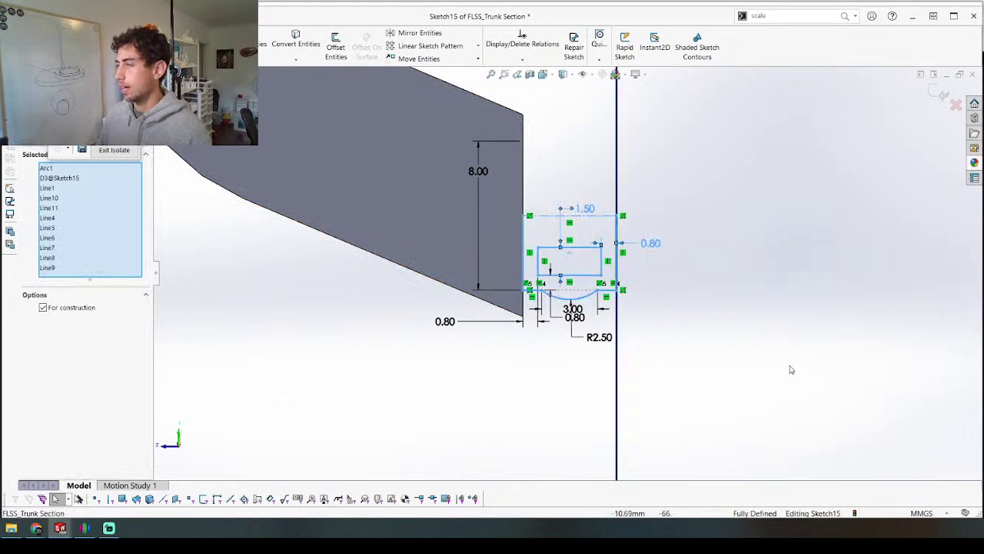
right_click_drag(774, 364, 914, 343)
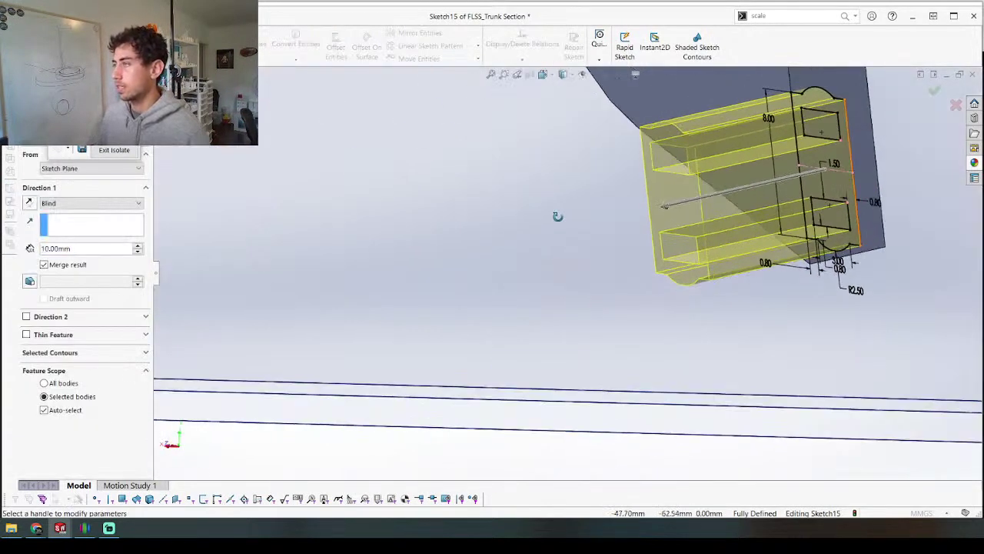
Step: Extrude the mirrored profile with the Up To Surface end condition, ending at the leg's broad side face
mouse_move(613, 209)
middle_mouse_down()
mouse_move(620, 176)
mouse_move(843, 192)
middle_mouse_up()
scroll(843, 191, "down", 2)
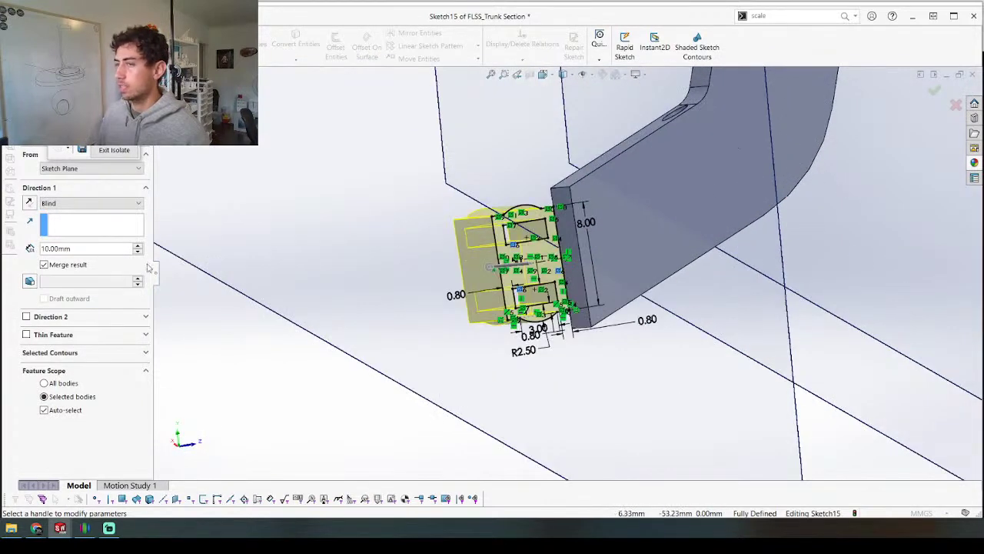
left_click(89, 203)
left_click(69, 239)
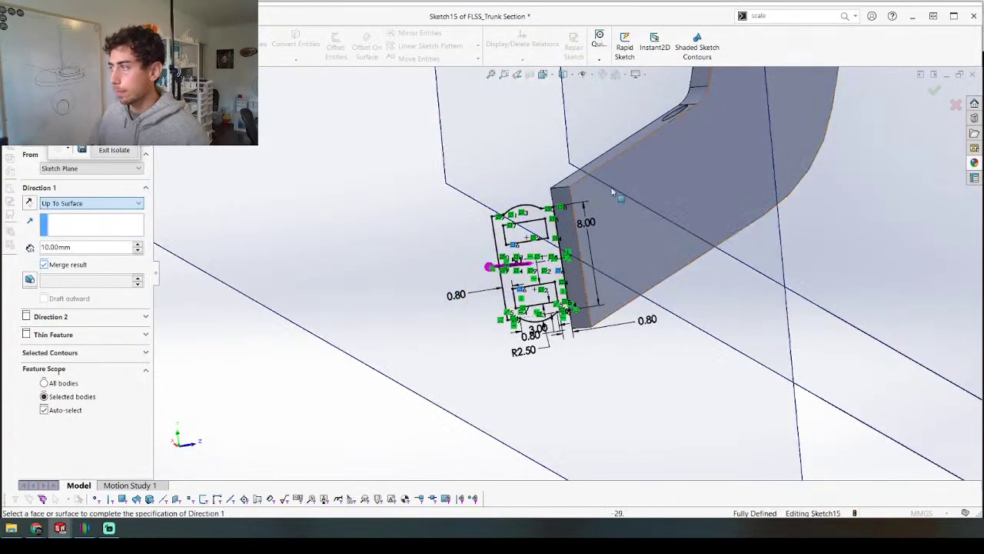
left_click(676, 201)
left_click(933, 90)
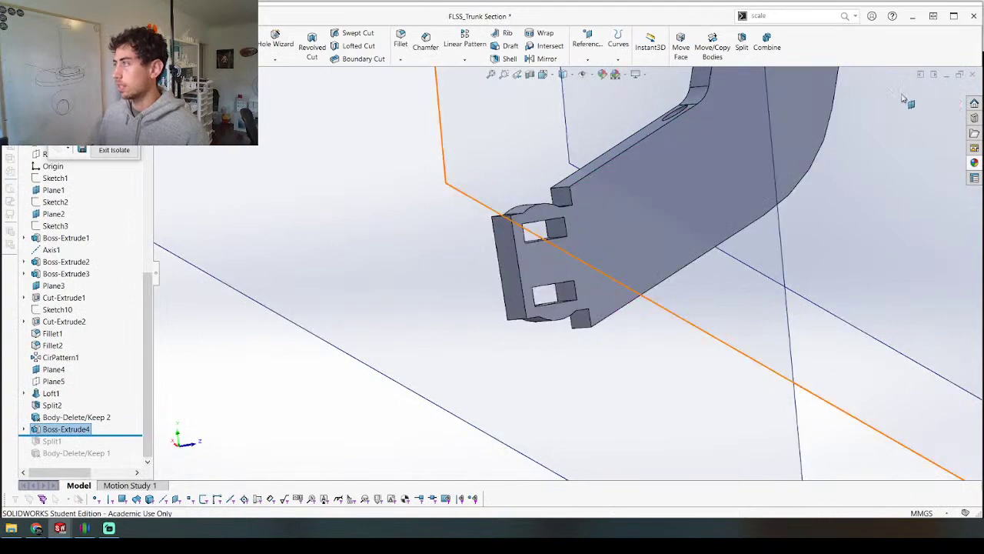
Step: Exit the isolated view to bring back all the trunk legs and save the part
left_click(110, 151)
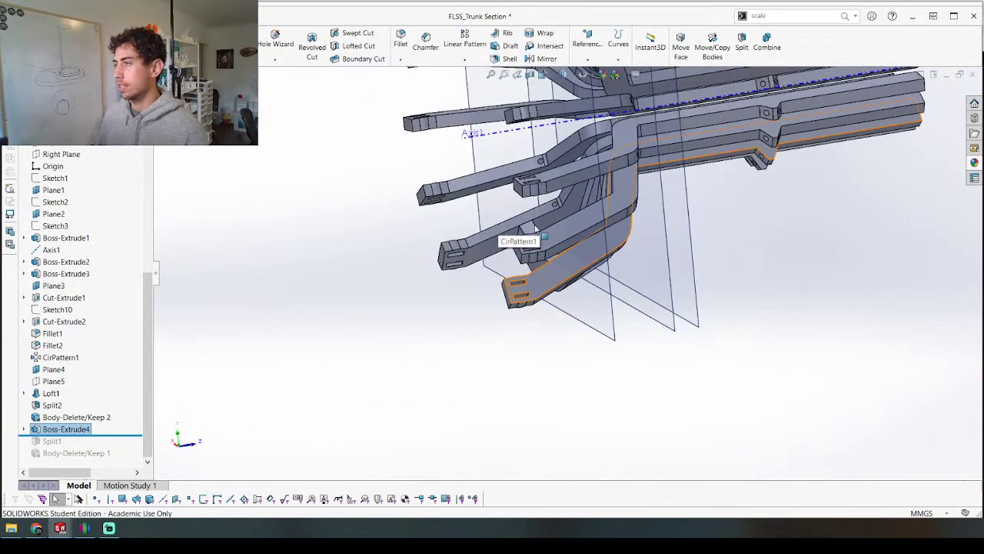
middle_click_drag(536, 228, 357, 113)
middle_click_drag(496, 290, 401, 419)
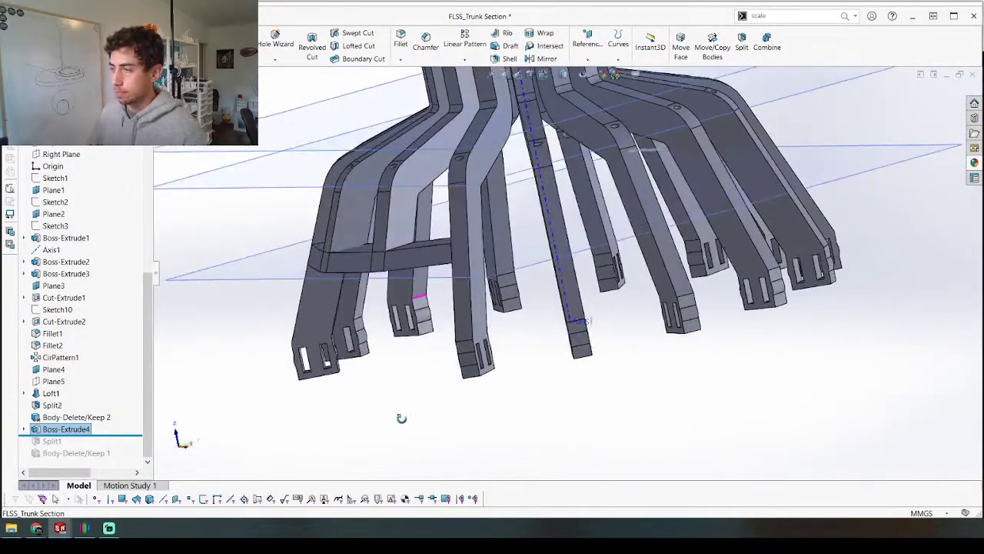
scroll(303, 336, "down", 5)
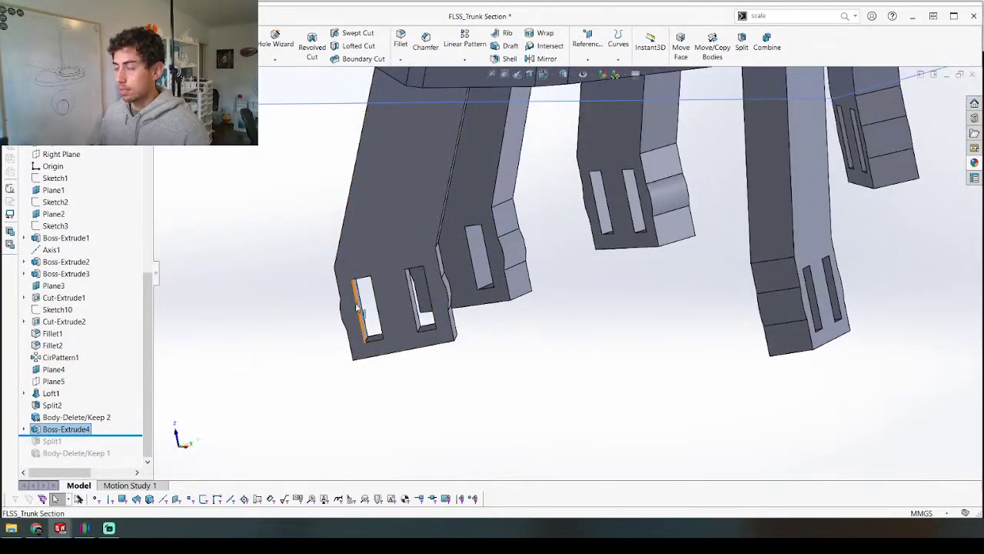
key("ctrl+s")
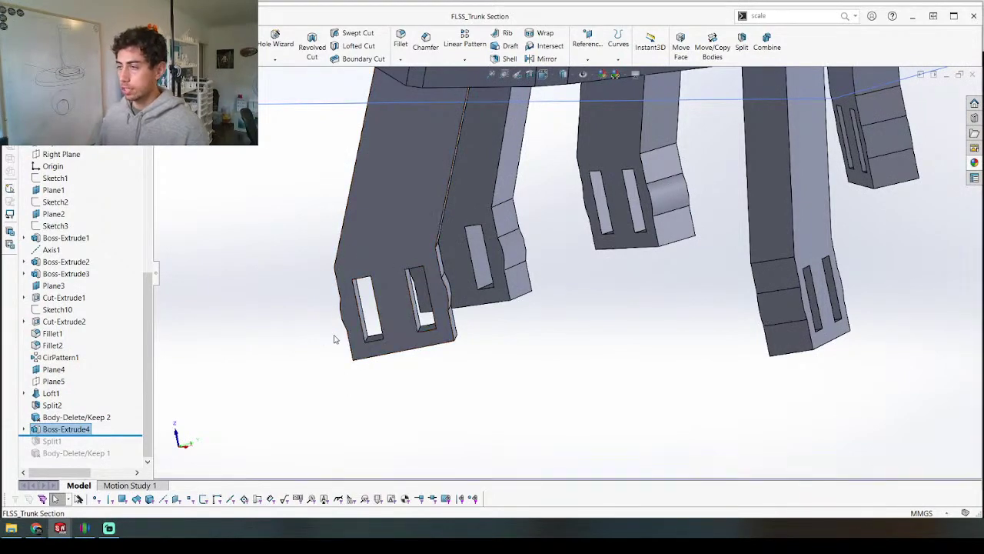
Step: Examine the base plate and braced legs in FLSS_Assembly, and the slotted leg ends and brace in the trunk section part
scroll(631, 431, "down", 4)
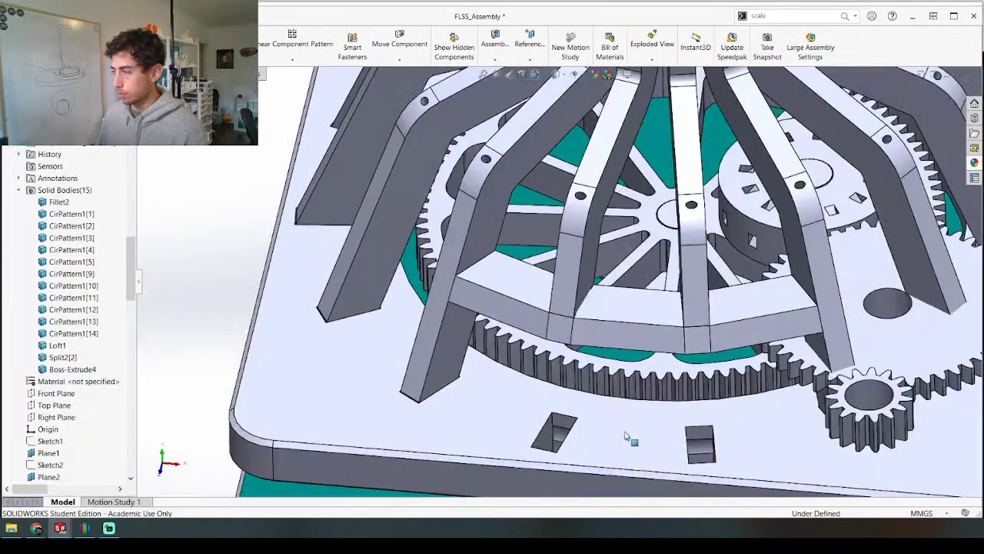
middle_click_drag(605, 403, 550, 413)
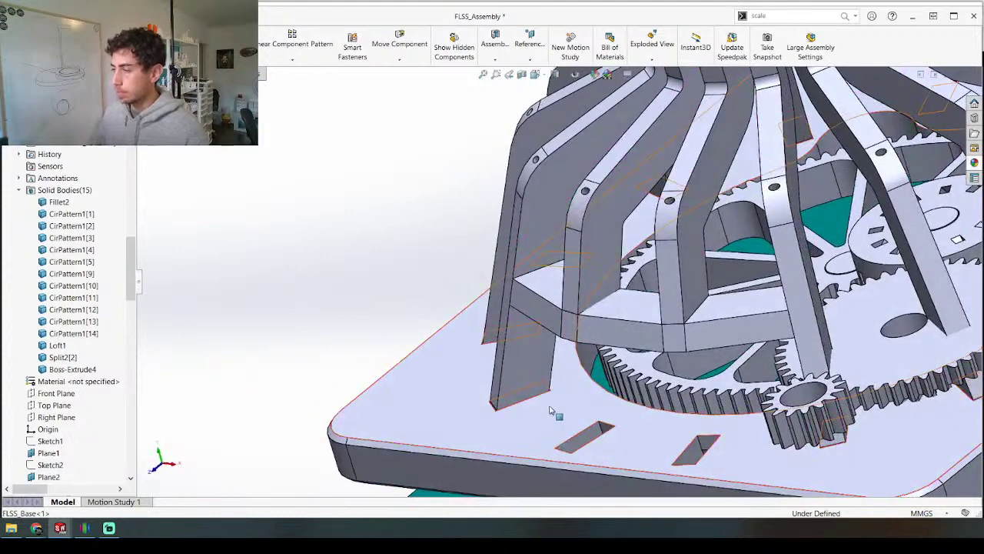
key("ctrl+Tab")
key("F5")
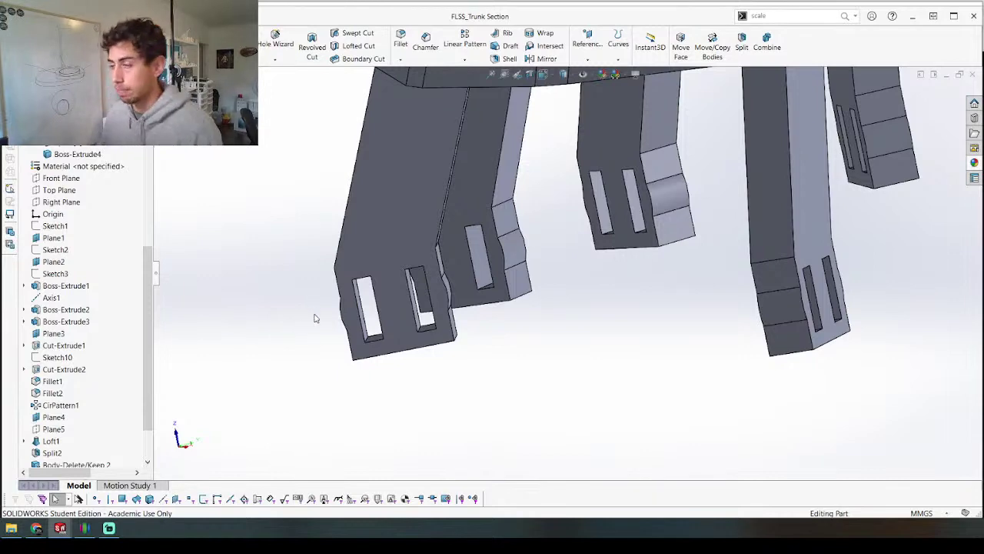
scroll(321, 314, "up", 5)
middle_click_drag(323, 316, 431, 232)
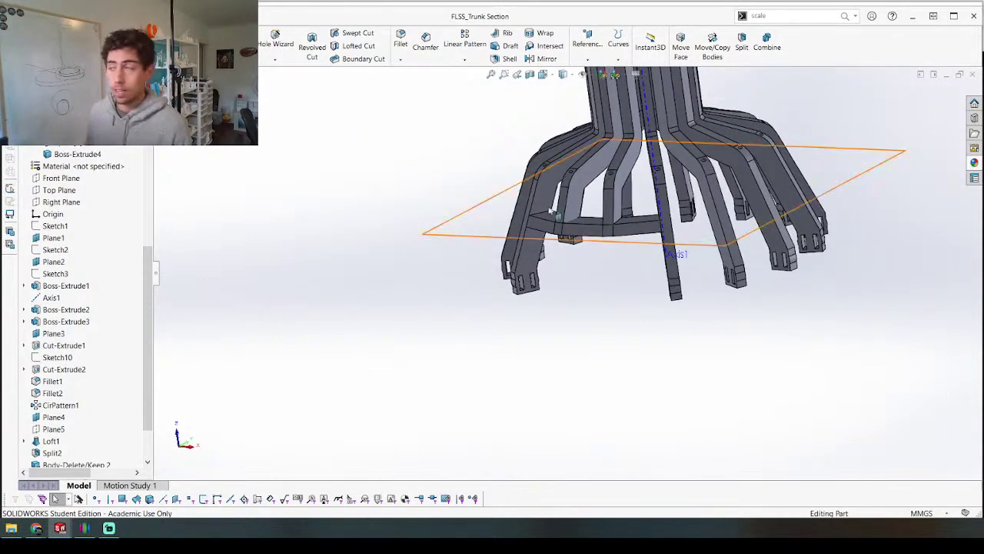
scroll(492, 217, "down", 5)
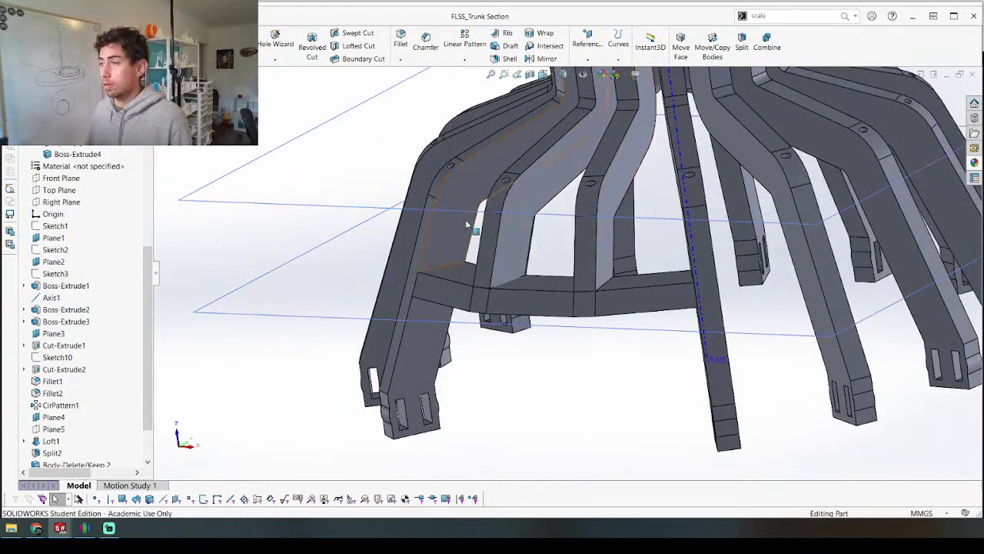
scroll(494, 273, "up", 5)
scroll(547, 200, "down", 4)
middle_click_drag(547, 407, 568, 437)
scroll(562, 364, "up", 4)
scroll(615, 234, "down", 3)
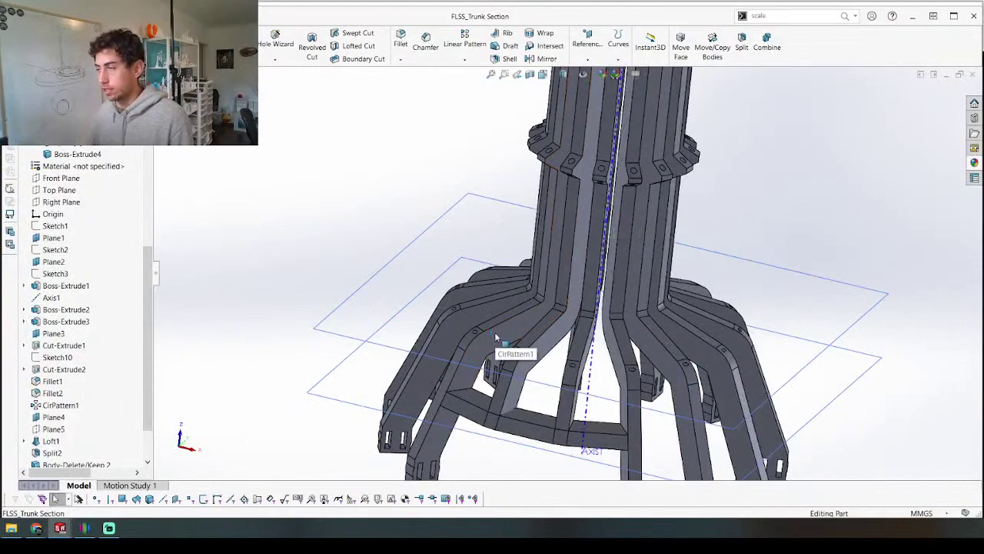
Step: Switch to FLSS_Assembly and move the large spur gear into the opening beneath the braced trunk legs
key("ctrl+Tab")
scroll(561, 329, "up", 2)
middle_click_drag(558, 330, 772, 242)
left_click_drag(726, 273, 635, 337)
middle_click_drag(629, 348, 601, 355)
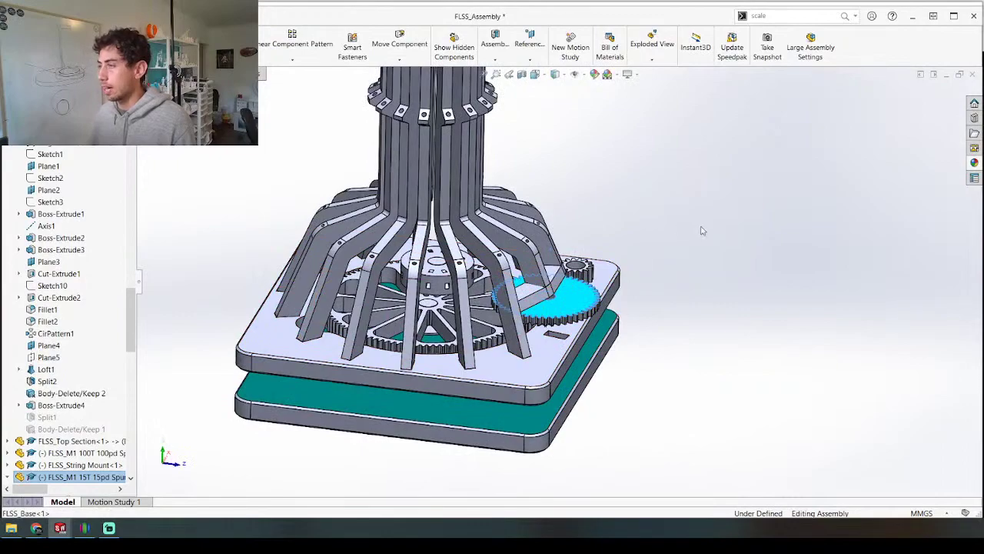
Step: Examine the spur gear's fit in the opening between the trunk legs and the base plate from several angles
middle_click_drag(464, 336, 329, 400)
middle_click_drag(392, 382, 389, 406)
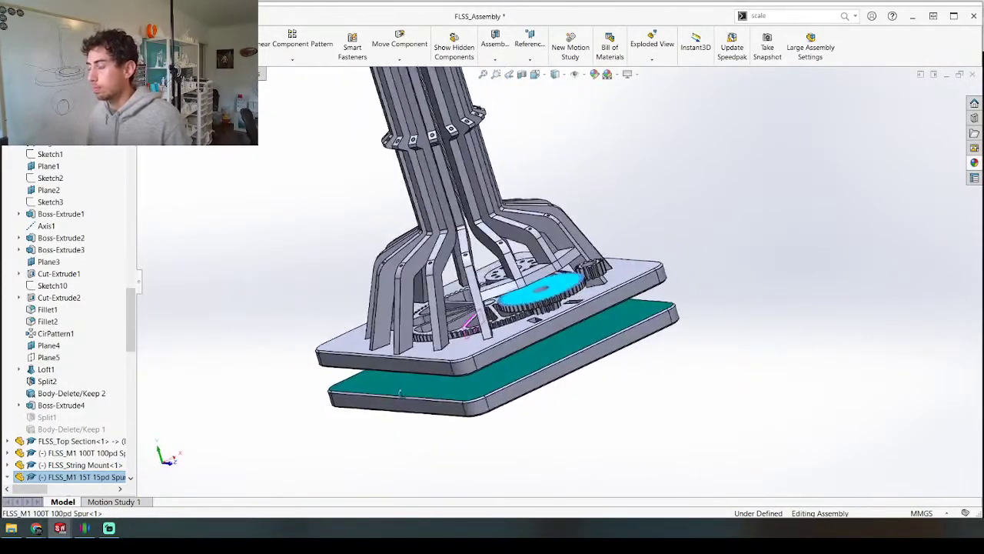
middle_click_drag(435, 398, 451, 346)
scroll(569, 308, "down", 5)
middle_click_drag(495, 316, 544, 332)
scroll(560, 308, "up", 5)
key("ctrl+Tab")
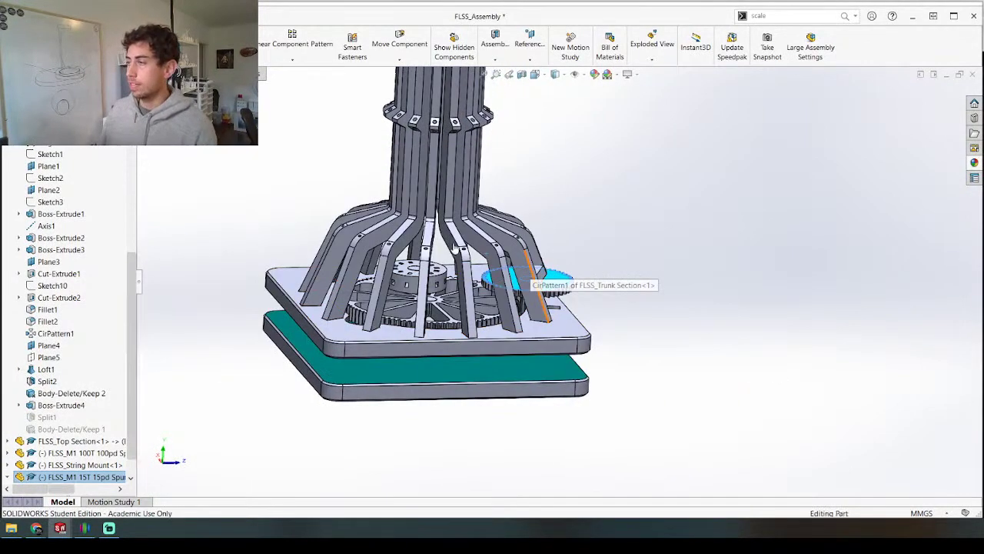
Step: Switch to the FLSS_Trunk Section part and copy Sketch15, the slotted end profile under Boss-Extrude4
scroll(545, 378, "up", 3)
scroll(502, 338, "down", 2)
scroll(504, 338, "up", 5)
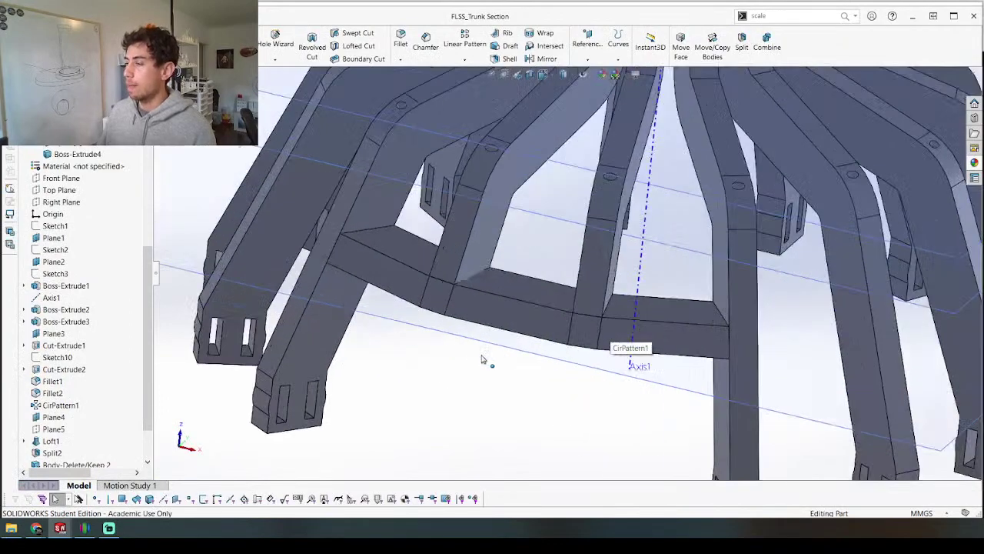
middle_click_drag(472, 341, 468, 362)
left_click(599, 279)
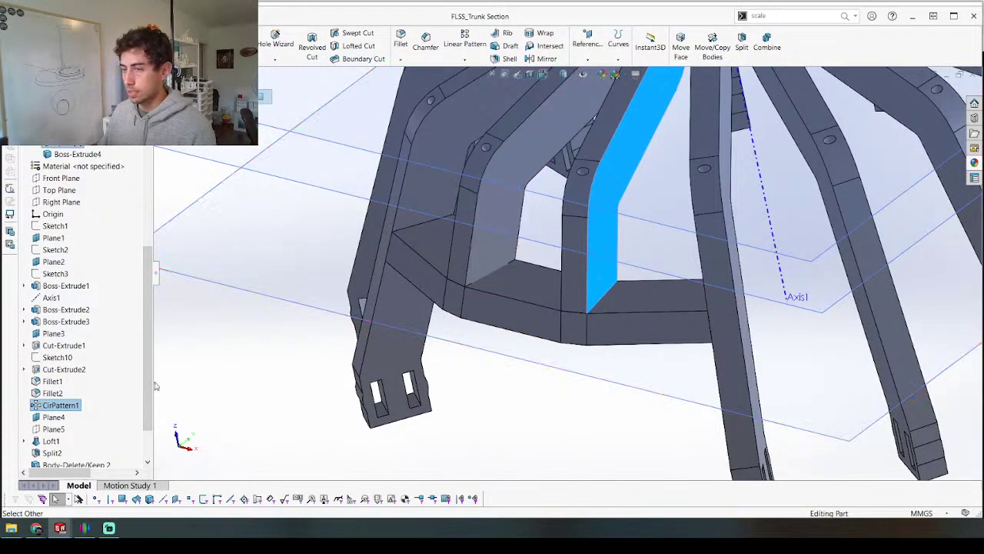
scroll(27, 413, "down", 2)
left_click(25, 428)
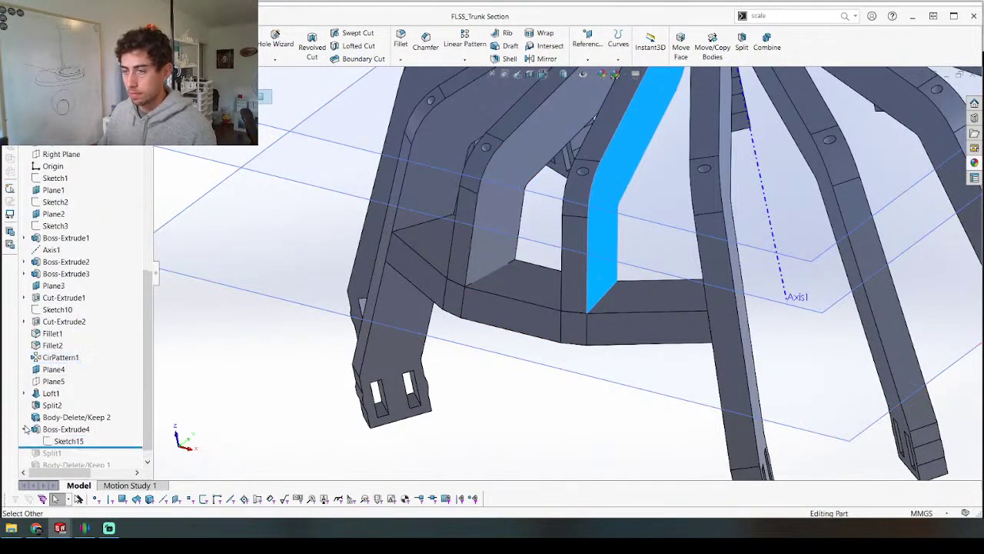
left_click(60, 443)
Step: Isolate one of the short trunk legs that ends at the brace
middle_click_drag(298, 302, 592, 236)
left_click(663, 237)
right_click(664, 240)
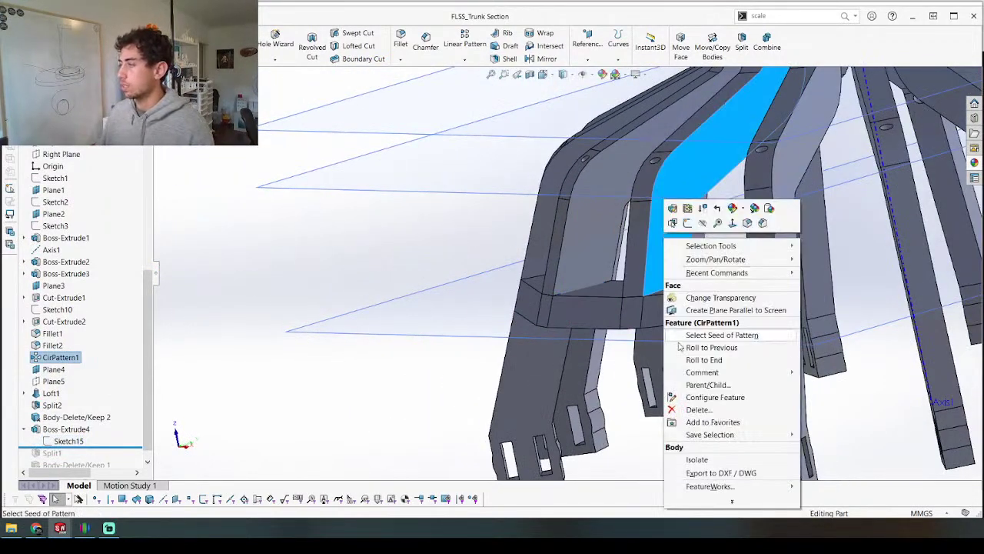
left_click(697, 460)
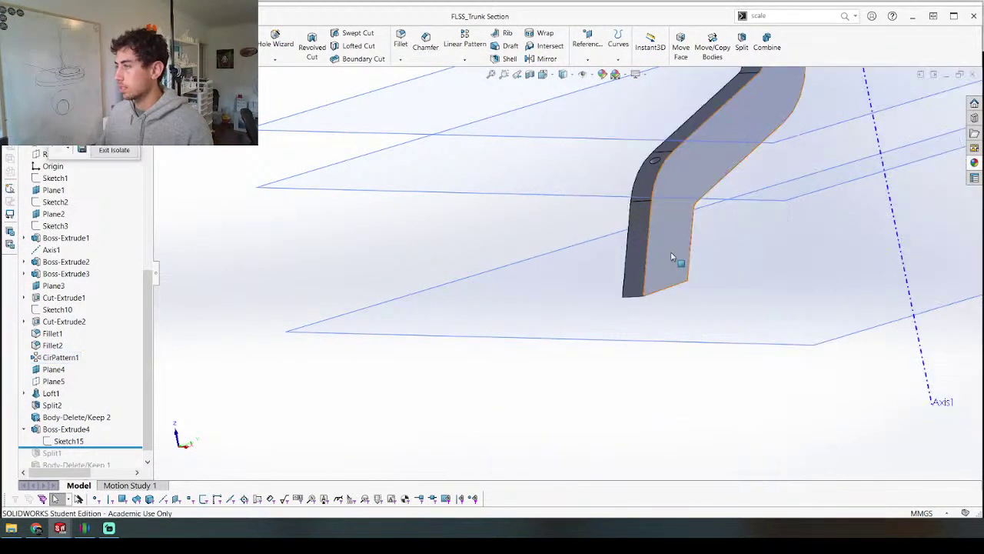
Step: Paste the copied slotted profile onto the isolated leg's side face and open the new sketch for editing, viewed straight on
left_click(681, 261)
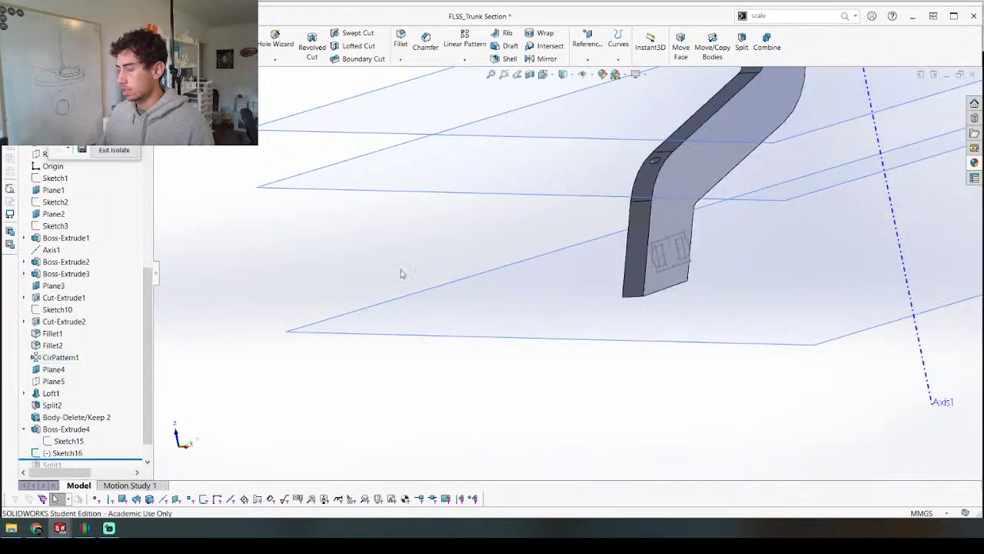
right_click(77, 452)
left_click(83, 267)
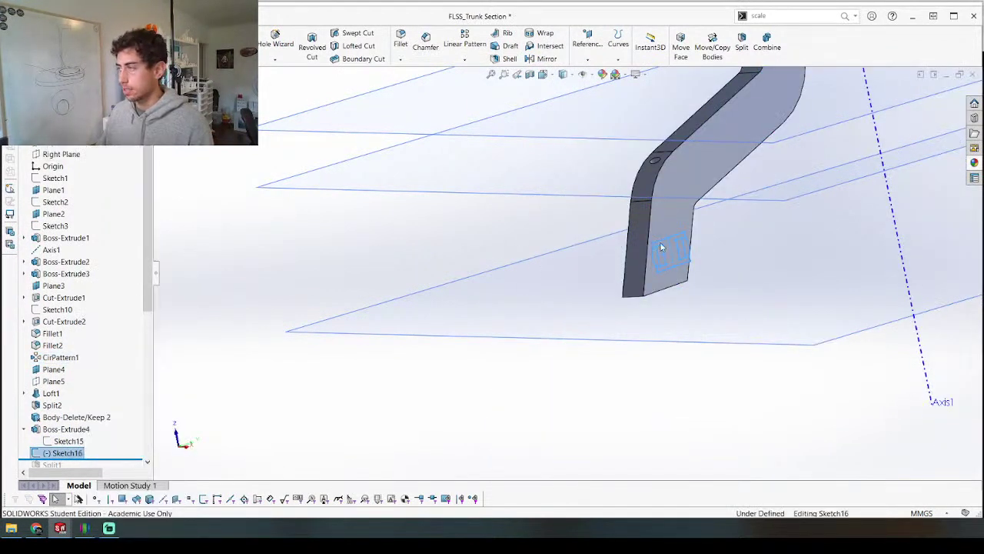
scroll(723, 423, "down", 12)
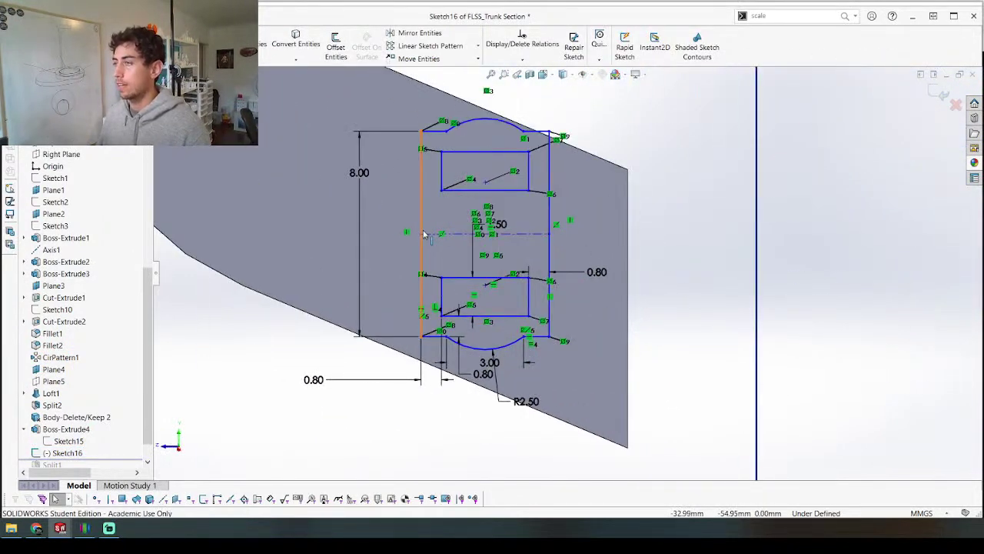
Step: Try to attach the slotted profile's side and arc endpoints to the leg's end edge, and undo the attempt
mouse_move(422, 236)
left_mouse_down()
mouse_move(554, 271)
mouse_move(630, 308)
left_mouse_up()
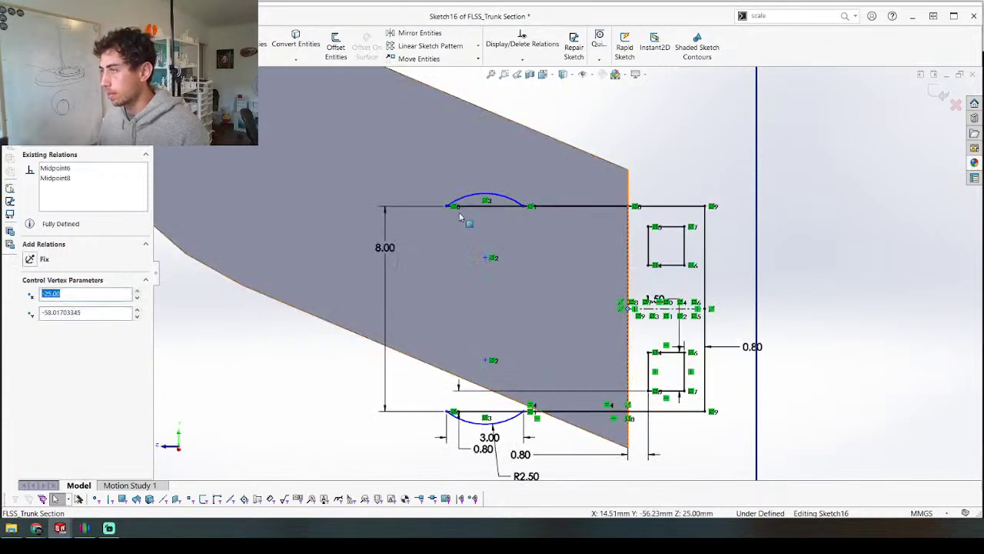
mouse_move(448, 207)
left_mouse_down()
mouse_move(632, 206)
mouse_move(641, 221)
left_mouse_up()
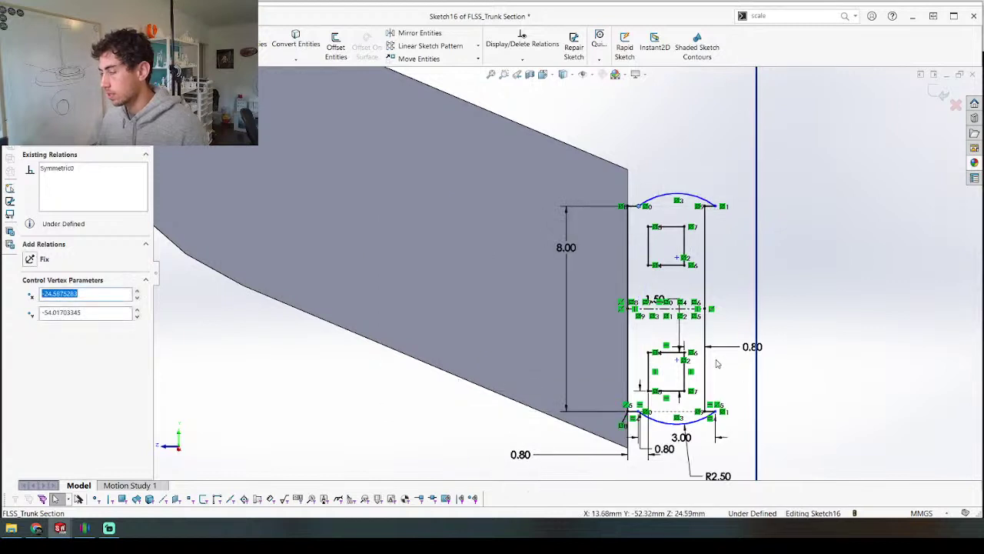
scroll(715, 363, "down", 2)
scroll(694, 326, "up", 4)
scroll(606, 351, "down", 2)
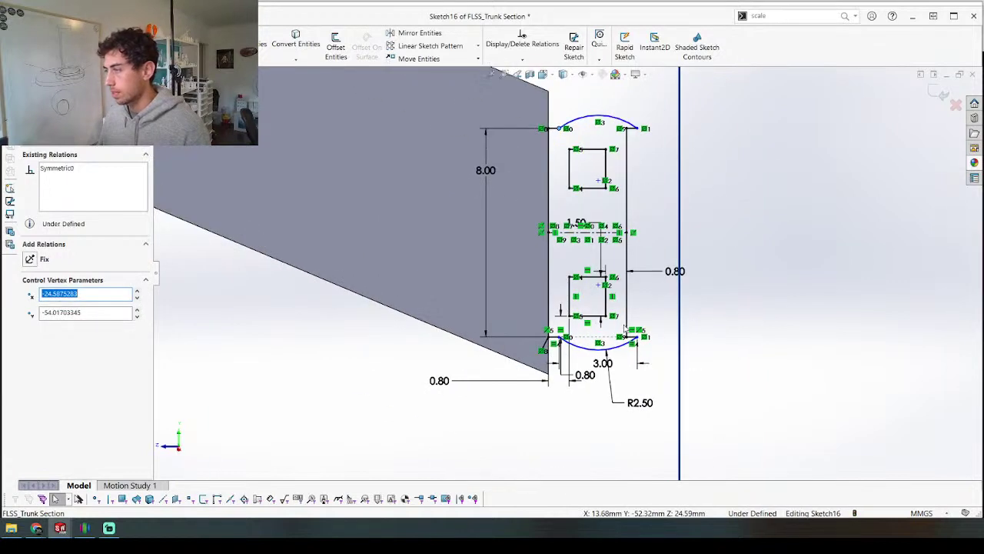
left_click(631, 338)
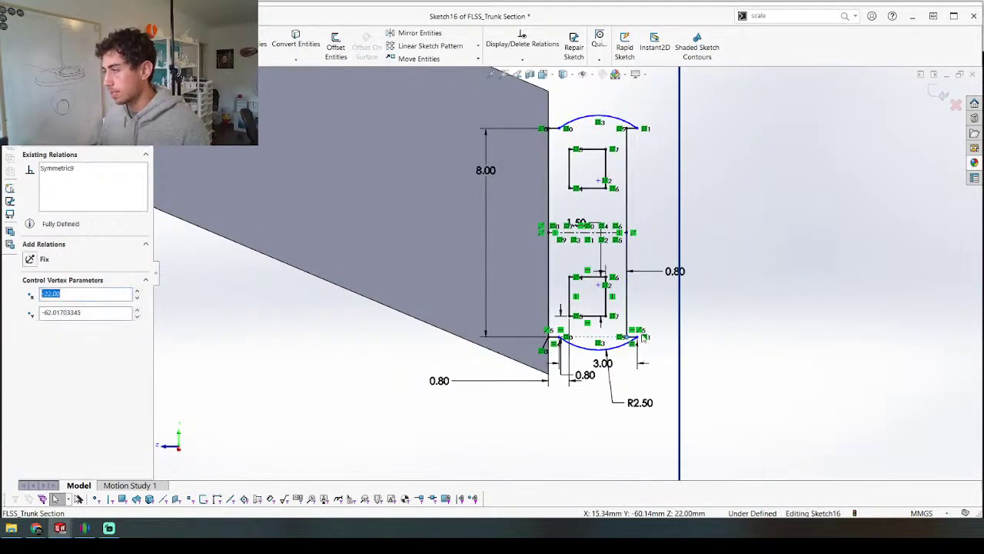
key("ctrl+z")
key("ctrl+z")
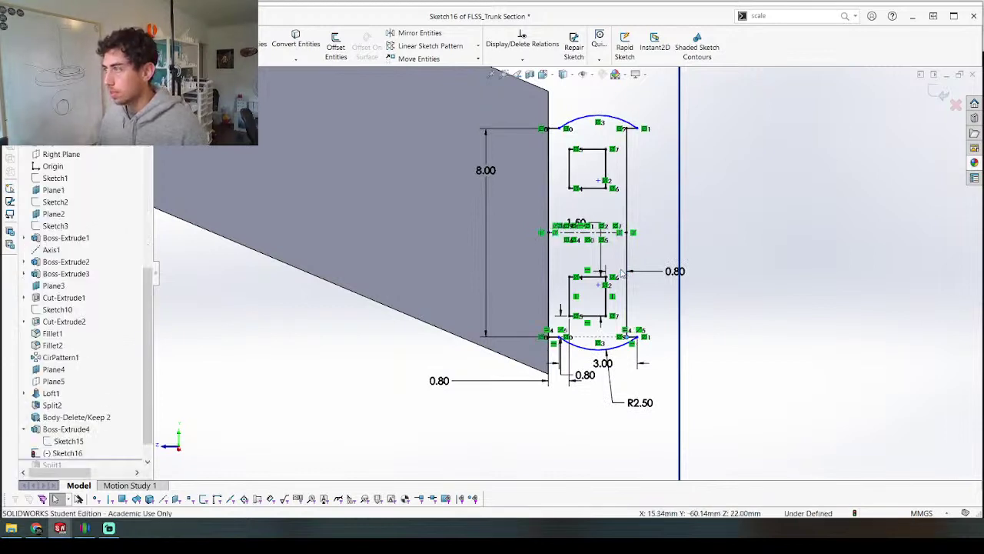
key("ctrl+z")
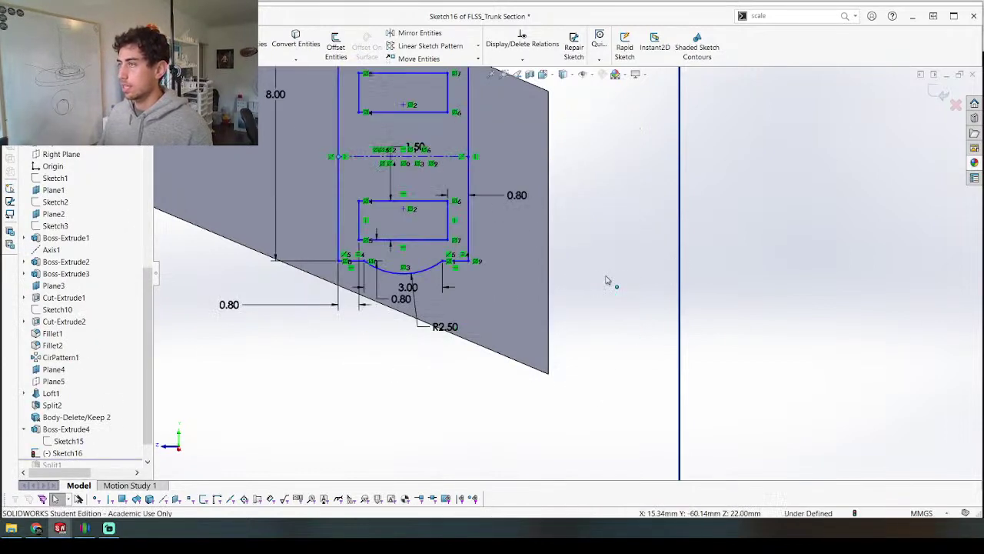
Step: Stretch the slotted profile between the leg's end edge and the reference plane beyond it, keeping its arcs centred
scroll(466, 219, "up", 2)
scroll(494, 167, "down", 2)
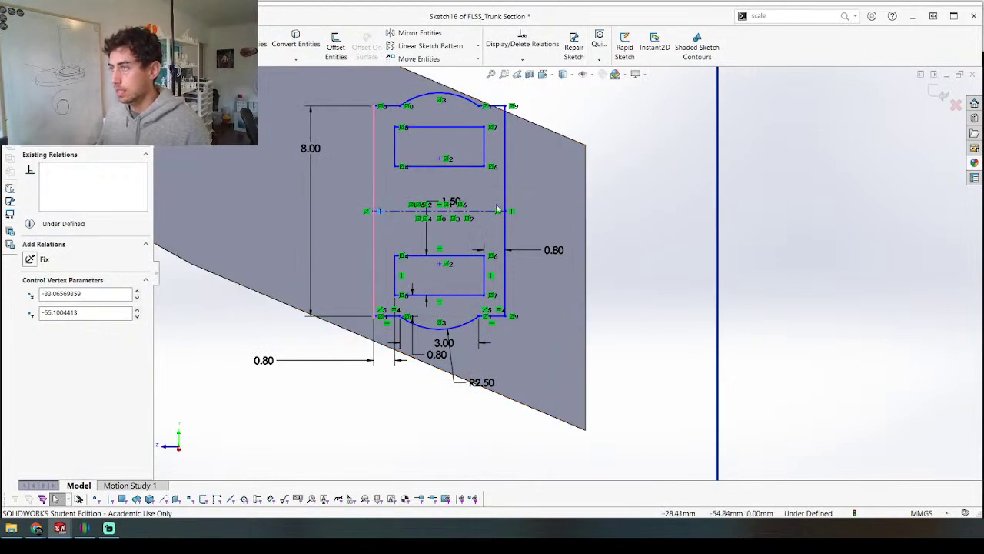
mouse_move(375, 212)
left_mouse_down()
mouse_move(622, 209)
mouse_move(332, 247)
left_mouse_up()
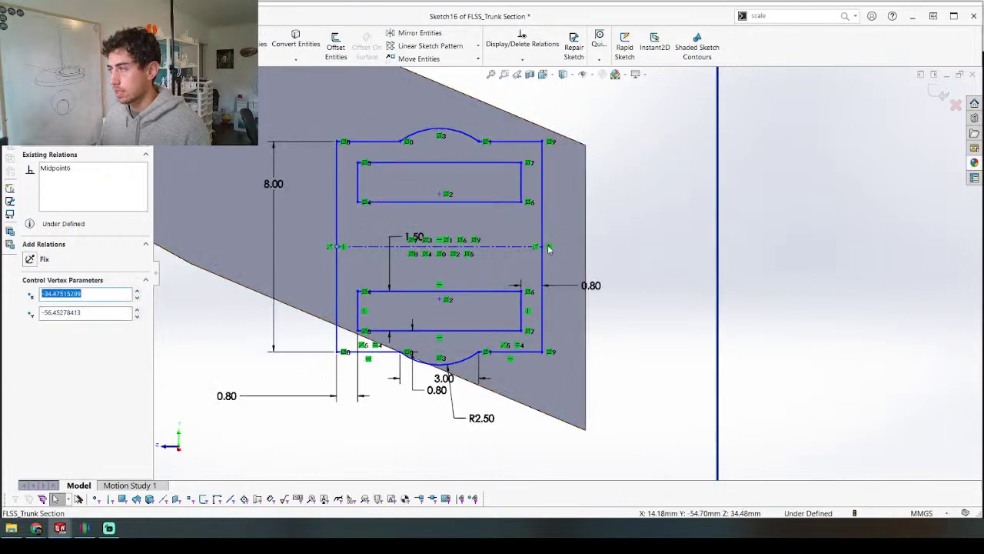
left_click_drag(545, 250, 719, 282)
mouse_move(164, 284)
left_mouse_down()
mouse_move(582, 277)
mouse_move(586, 286)
left_mouse_up()
left_click(817, 277)
Step: Extrude the slotted profile 10 mm as a blind extrusion without merging it into the leg
scroll(566, 284, "up", 2)
mouse_move(685, 358)
middle_mouse_down()
mouse_move(674, 259)
mouse_move(623, 327)
mouse_move(636, 323)
middle_mouse_up()
scroll(636, 323, "down", 2)
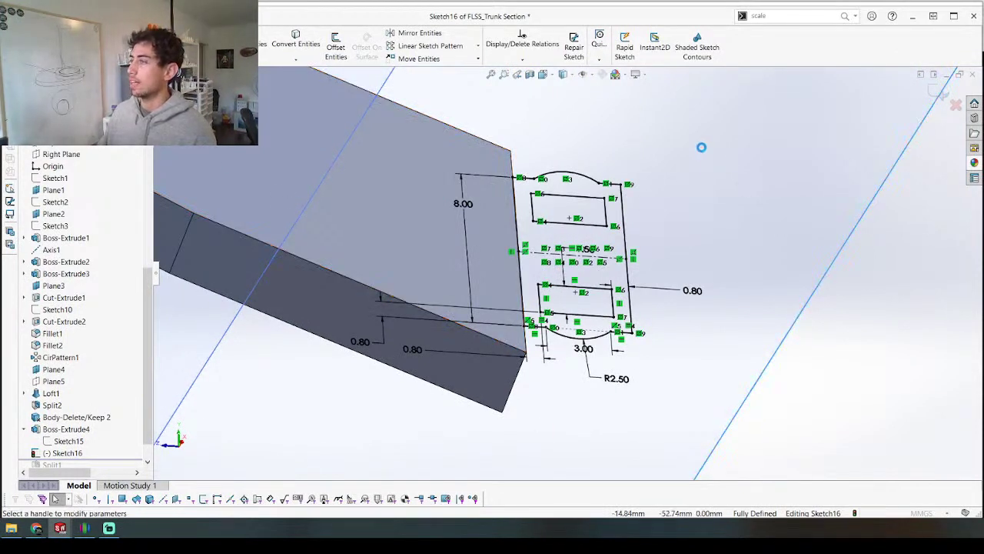
scroll(567, 254, "up", 3)
key("Return")
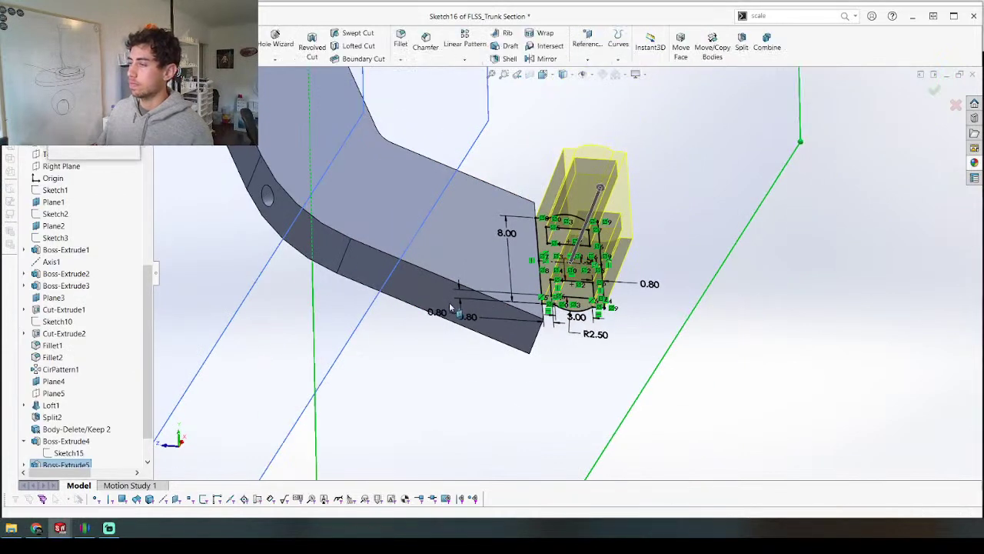
middle_click_drag(454, 307, 446, 302)
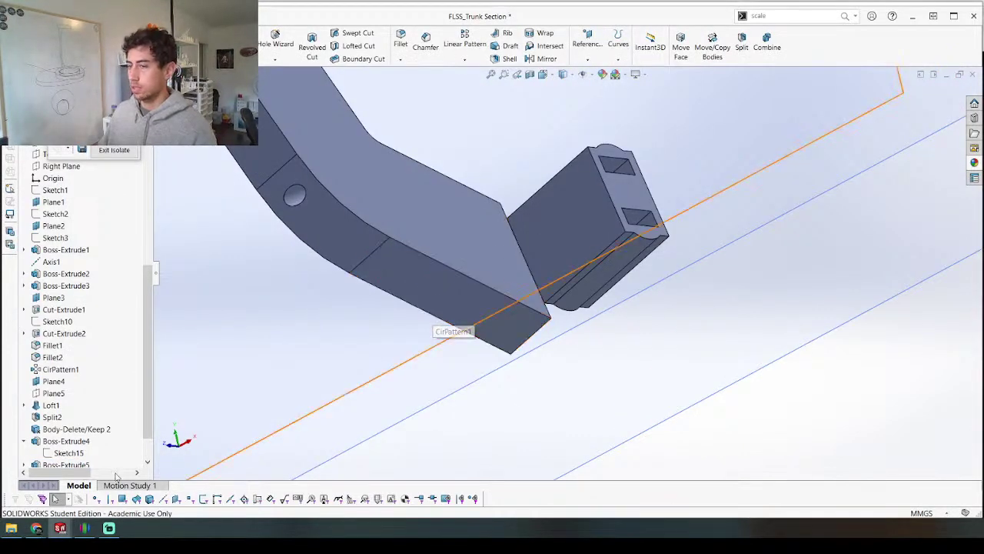
Step: Change the slotted end extrusion's end condition to Up To Surface, ending at the leg's opposite side face
scroll(149, 464, "down", 1)
right_click(70, 430)
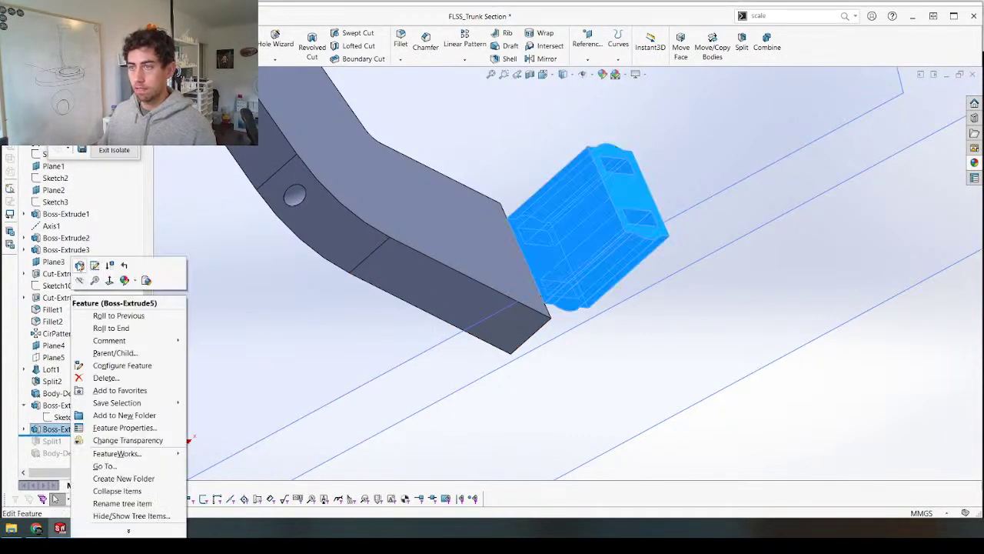
left_click(79, 266)
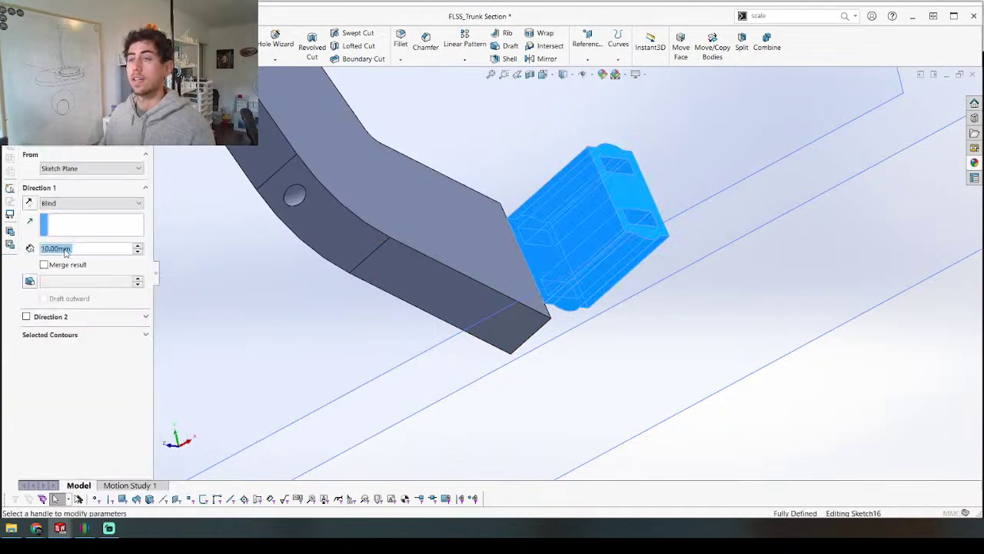
left_click(85, 204)
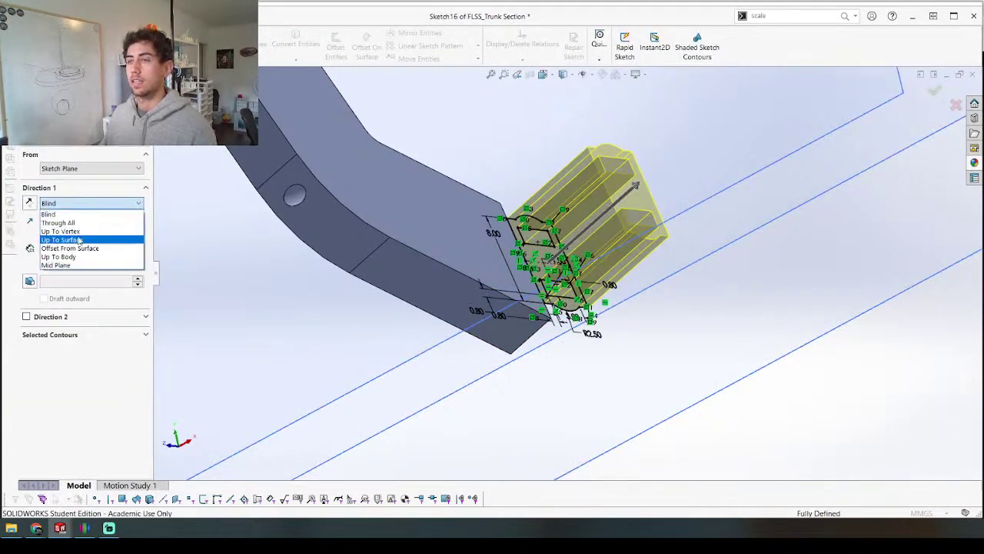
left_click(69, 239)
middle_click_drag(538, 231, 433, 215)
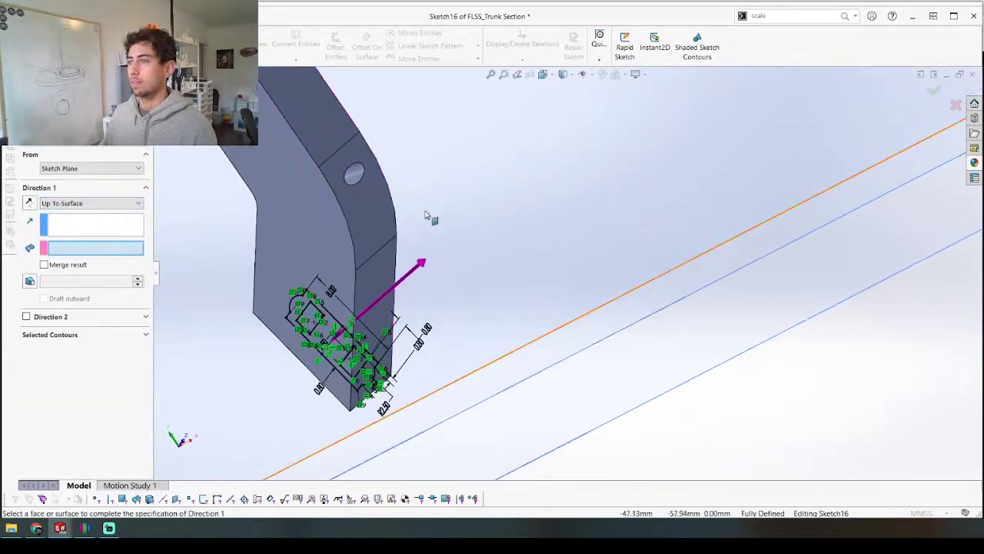
left_click(297, 245)
key("Return")
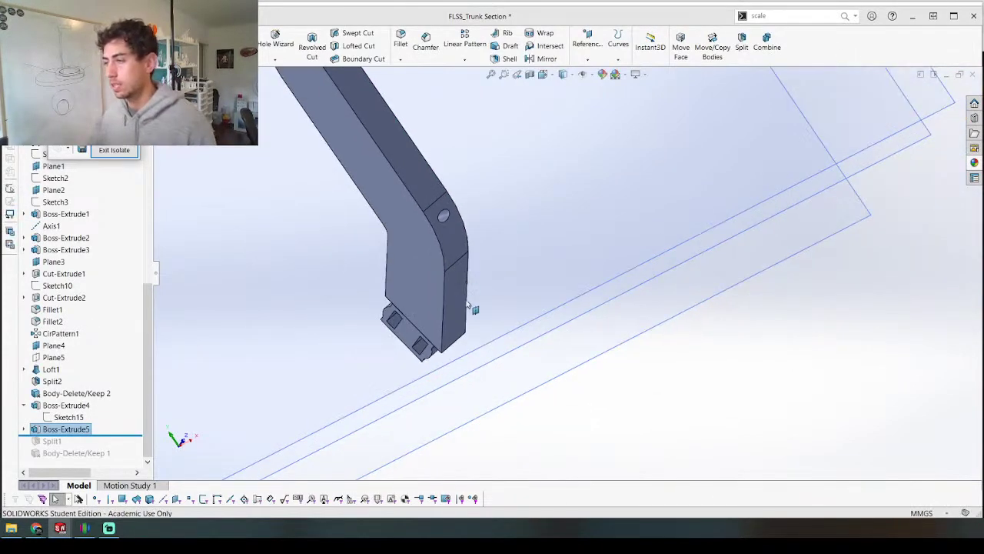
Step: Merge the slotted end extrusion with the leg and exit the isolated view to bring back the other legs
middle_click_drag(468, 298, 358, 165)
right_click(74, 431)
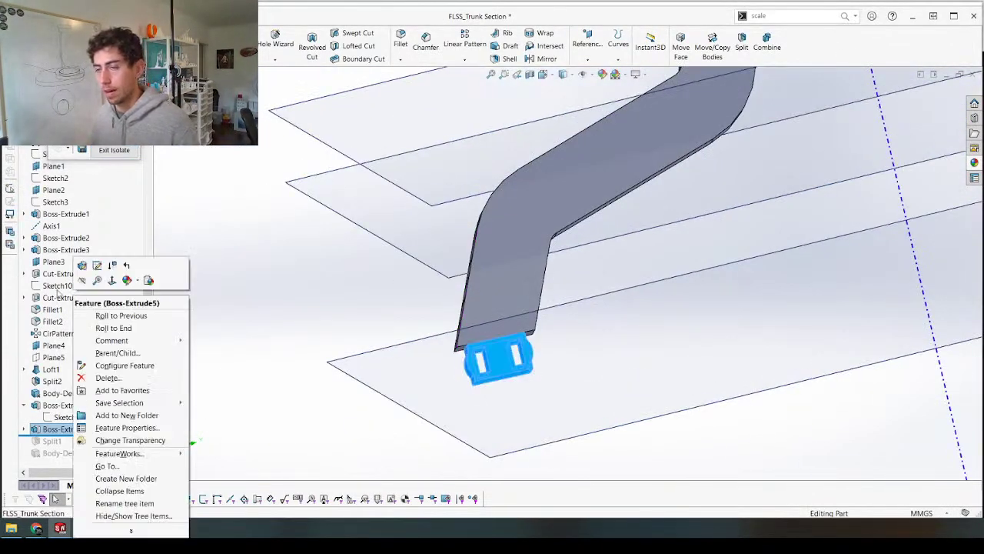
left_click(78, 262)
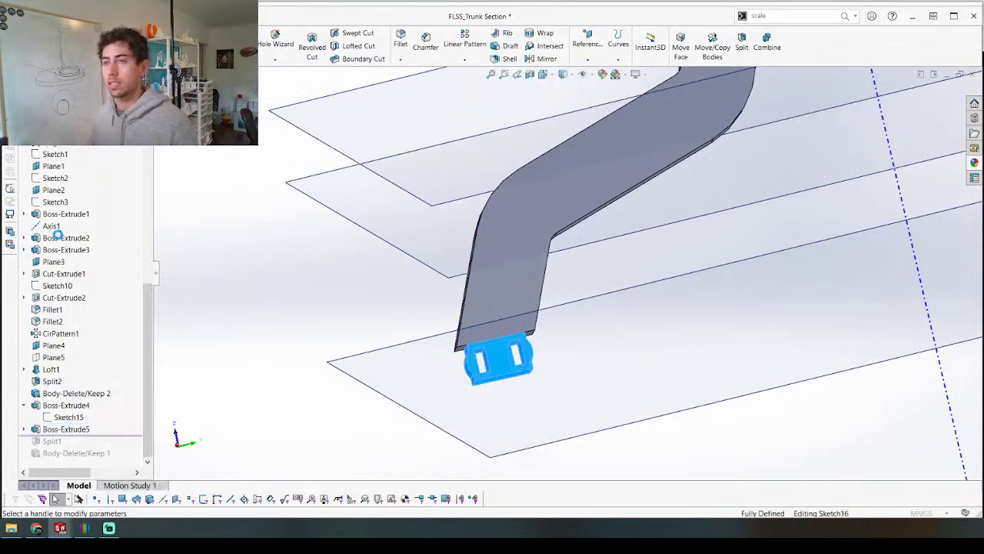
key("Return")
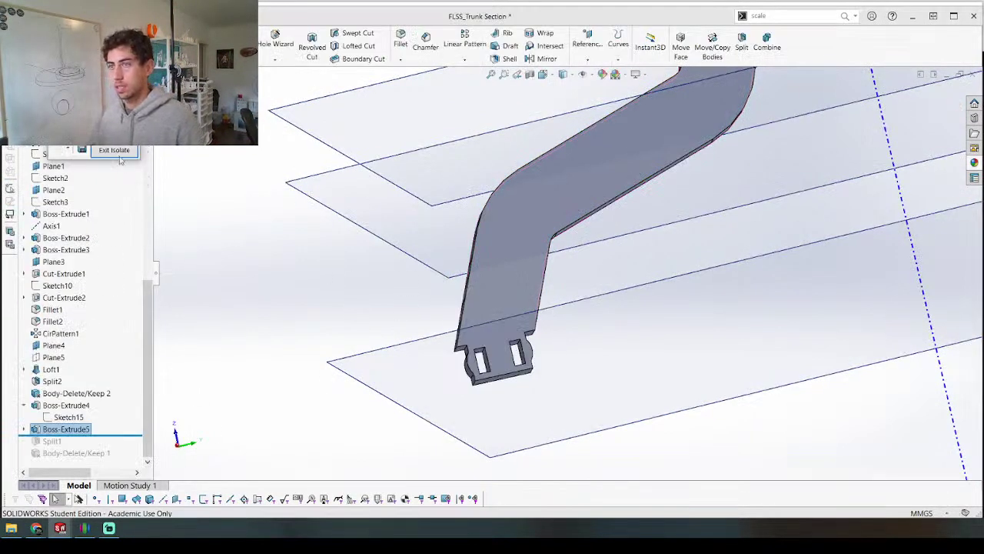
middle_click_drag(484, 315, 303, 75)
Step: Examine the brace around the short legs in the part, and the spur gear's clearance beneath it in FLSS_Assembly
left_click(459, 308)
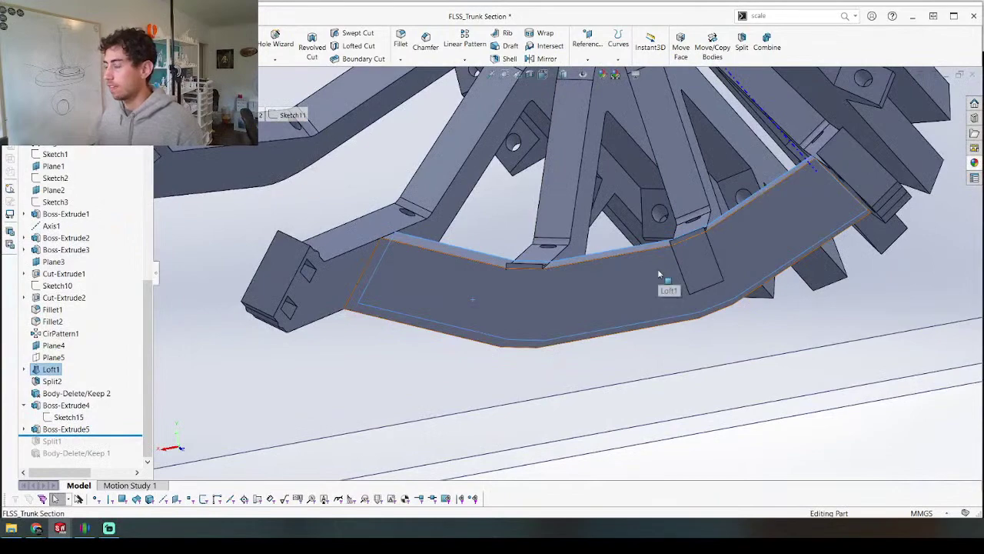
mouse_move(644, 269)
middle_mouse_down()
mouse_move(673, 348)
mouse_move(591, 305)
mouse_move(610, 343)
mouse_move(645, 260)
mouse_move(653, 282)
mouse_move(644, 273)
middle_mouse_up()
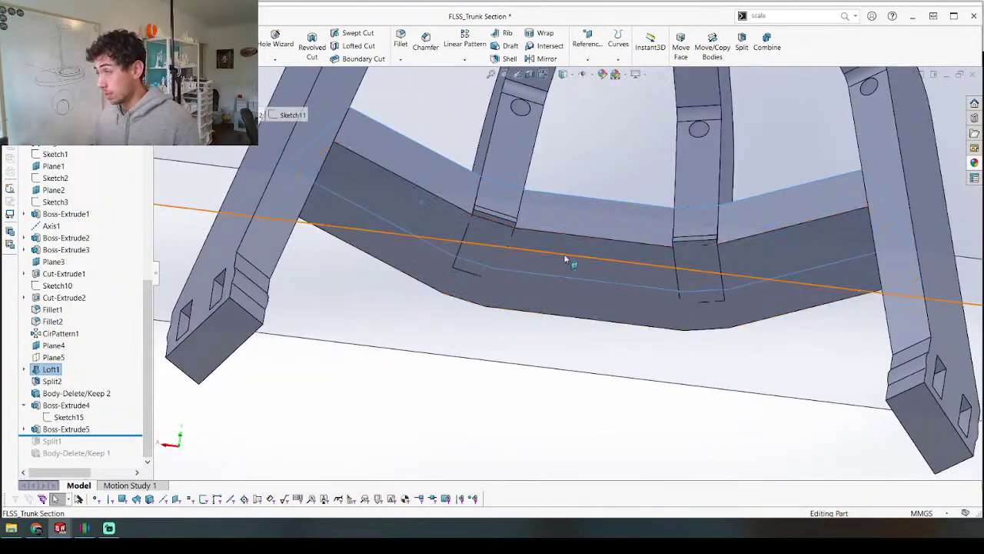
scroll(566, 257, "up", 3)
middle_click_drag(562, 256, 752, 135)
middle_click_drag(746, 350, 684, 349)
key("ctrl+Tab")
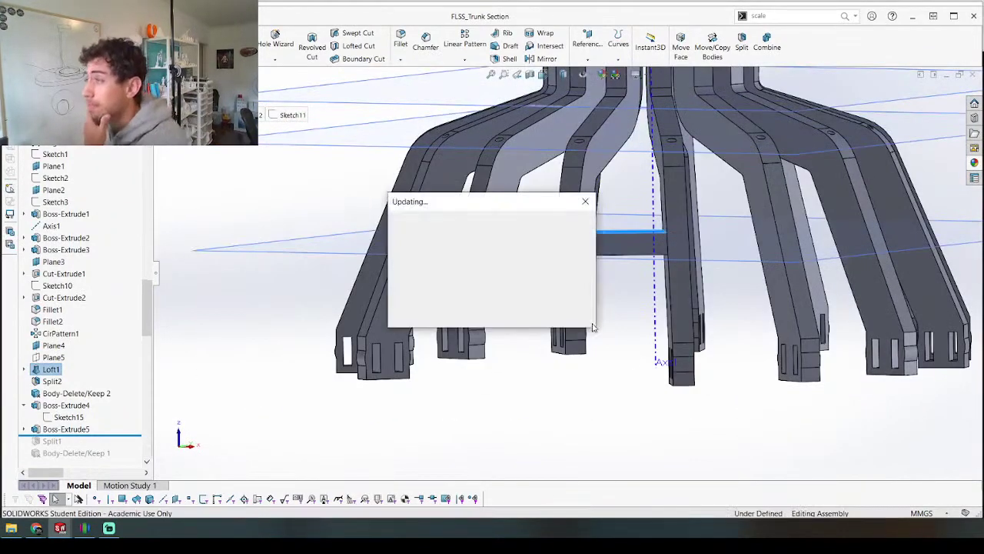
middle_click_drag(425, 284, 453, 228)
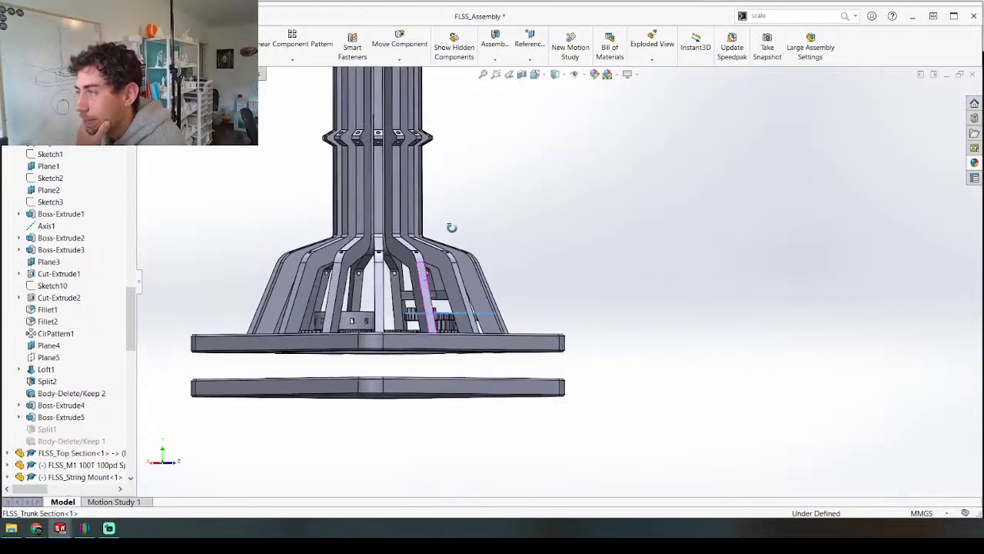
scroll(441, 294, "down", 3)
middle_click_drag(449, 298, 398, 307)
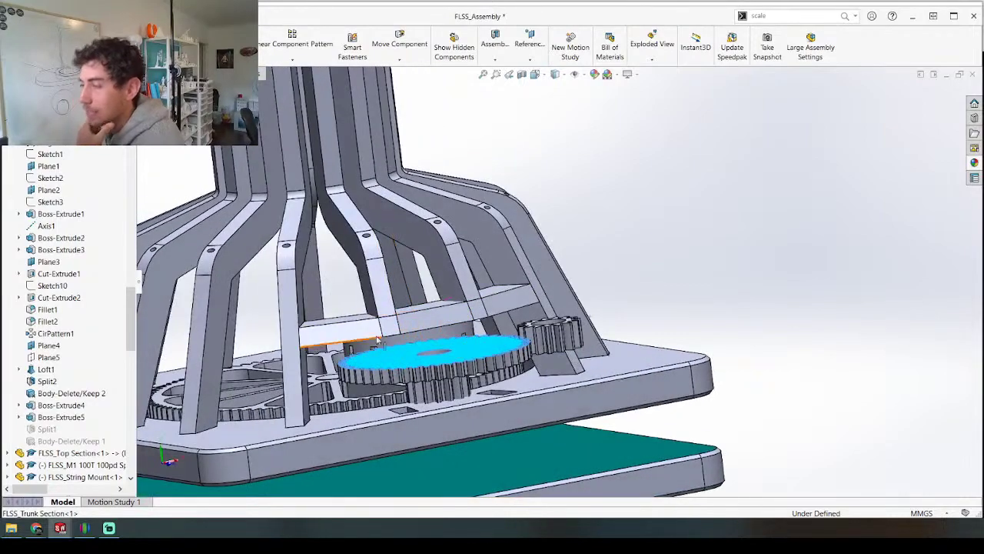
middle_click_drag(379, 355, 435, 363)
scroll(450, 380, "down", 3)
scroll(452, 377, "up", 5)
scroll(523, 302, "down", 4)
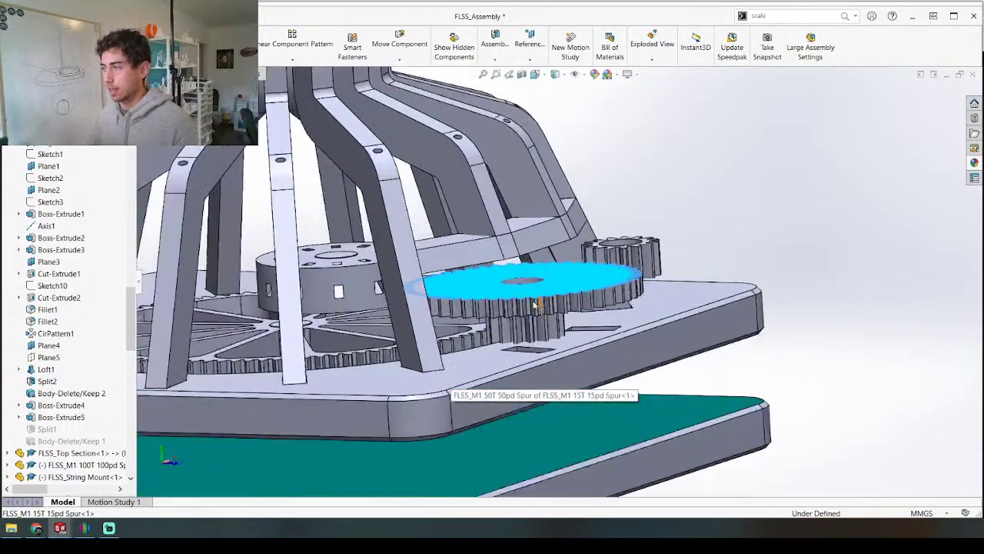
Step: Open the FLSS_M1 15T 15pd Spur gear part from the assembly
middle_click_drag(524, 306, 539, 153)
right_click(542, 145)
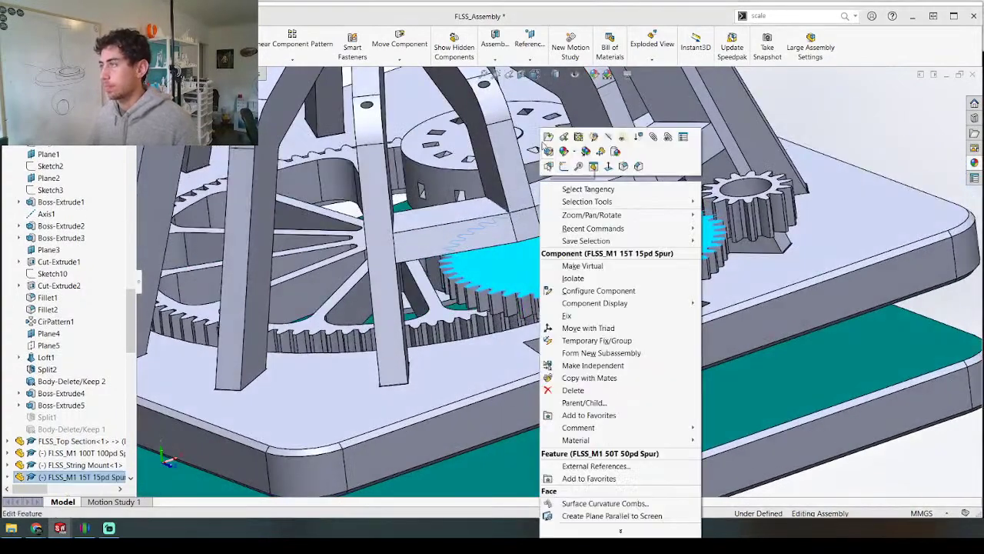
left_click(549, 136)
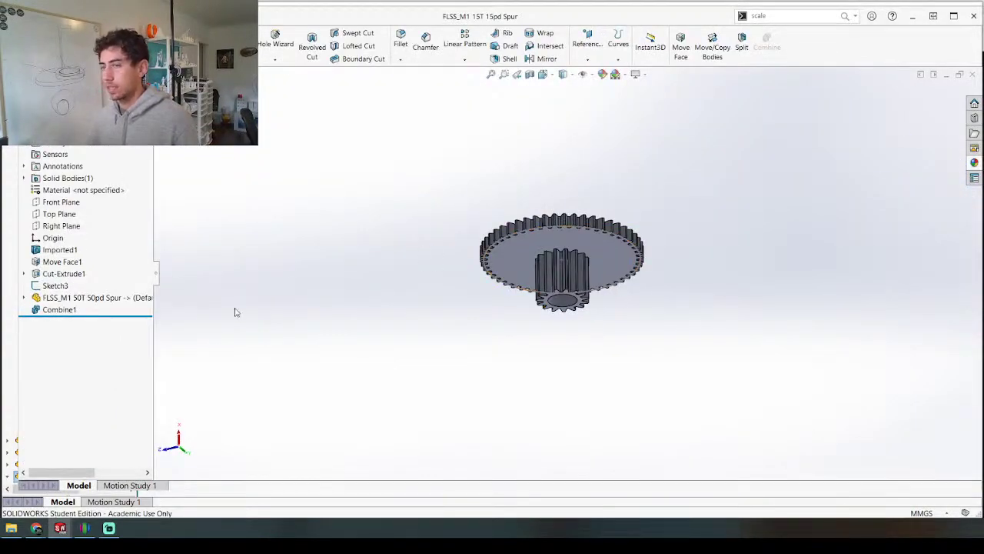
Step: Roll the spur gear part back to just after Cut-Extrude1 and return to FLSS_Assembly
left_click_drag(103, 315, 103, 291)
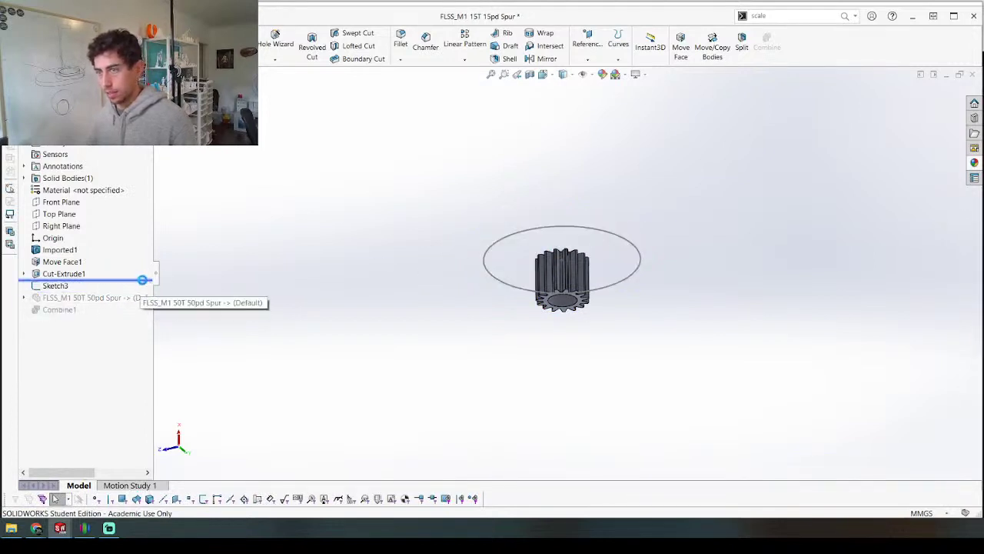
key("ctrl+Tab")
middle_click_drag(500, 235, 538, 291)
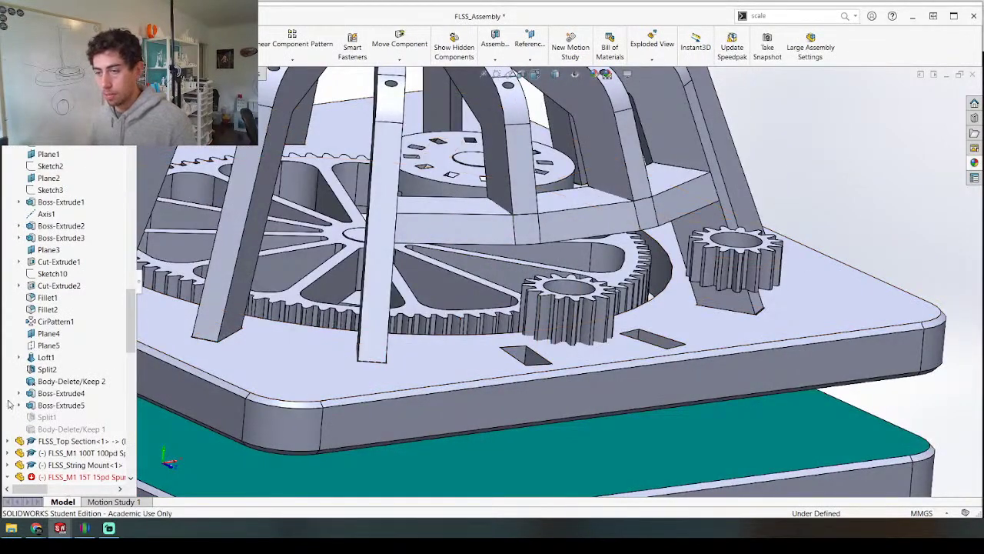
Step: Delete the broken Coincident22 mate of the FLSS_M1 15T 15pd Spur gear
scroll(9, 403, "down", 3)
left_click(57, 369)
scroll(76, 384, "down", 1)
scroll(75, 385, "down", 4)
left_click(18, 202)
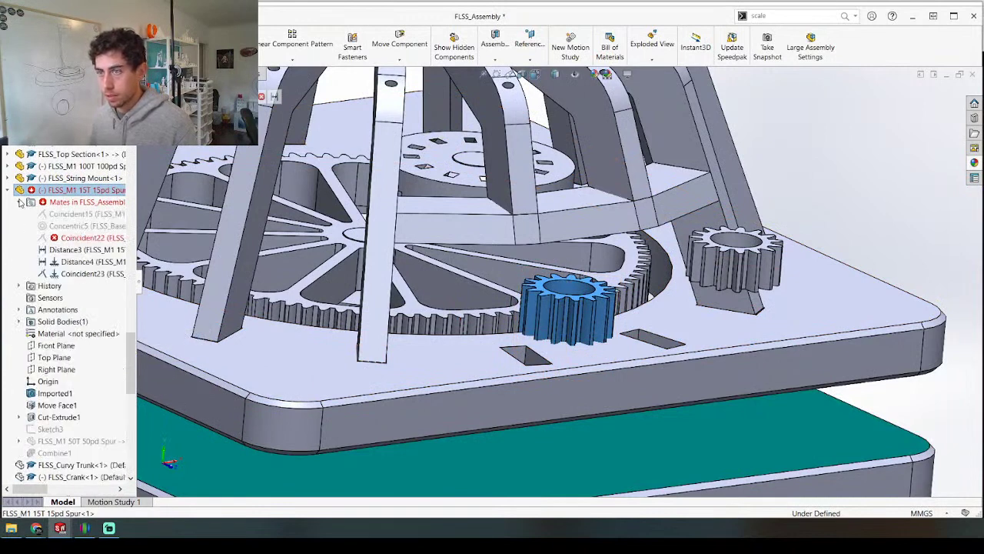
left_click(81, 250)
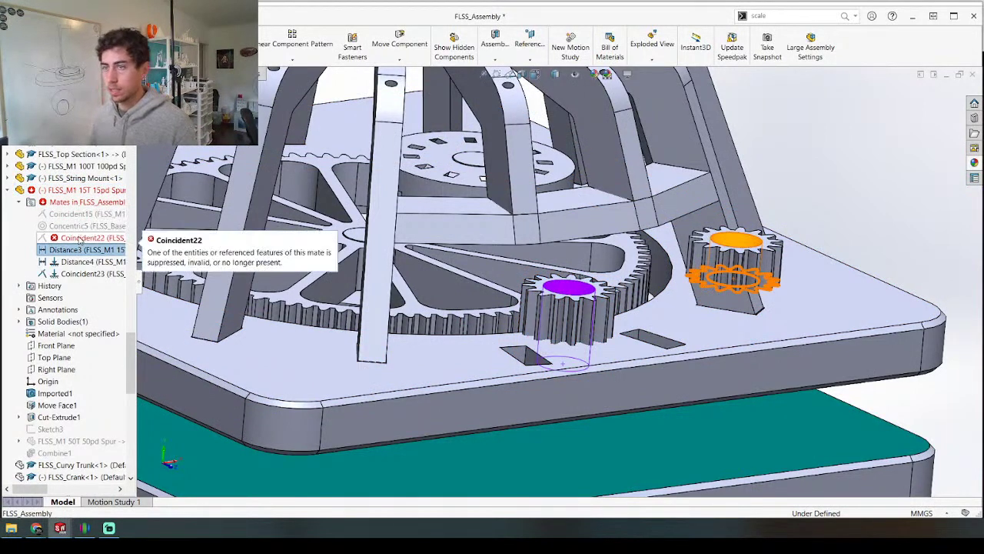
left_click(78, 239)
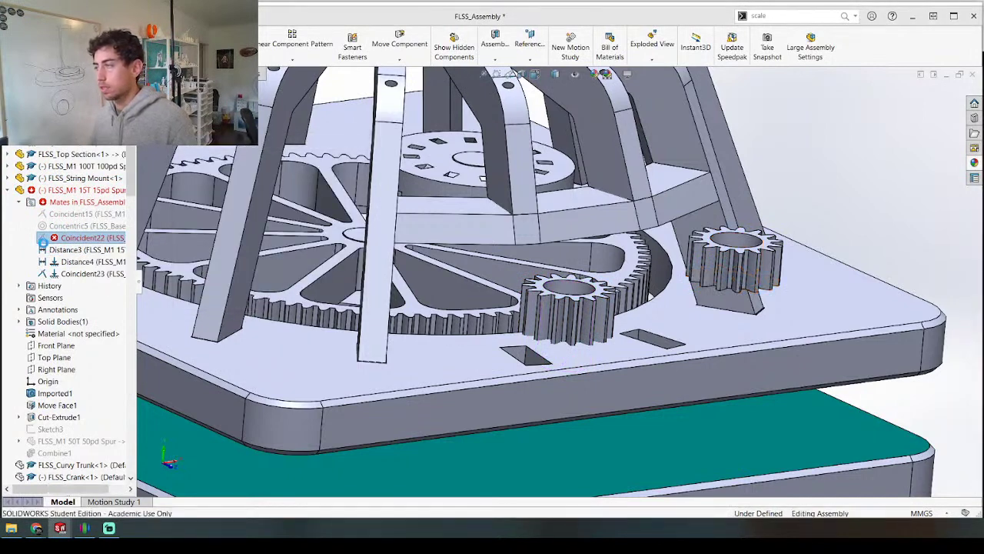
key("Delete")
left_click(9, 190)
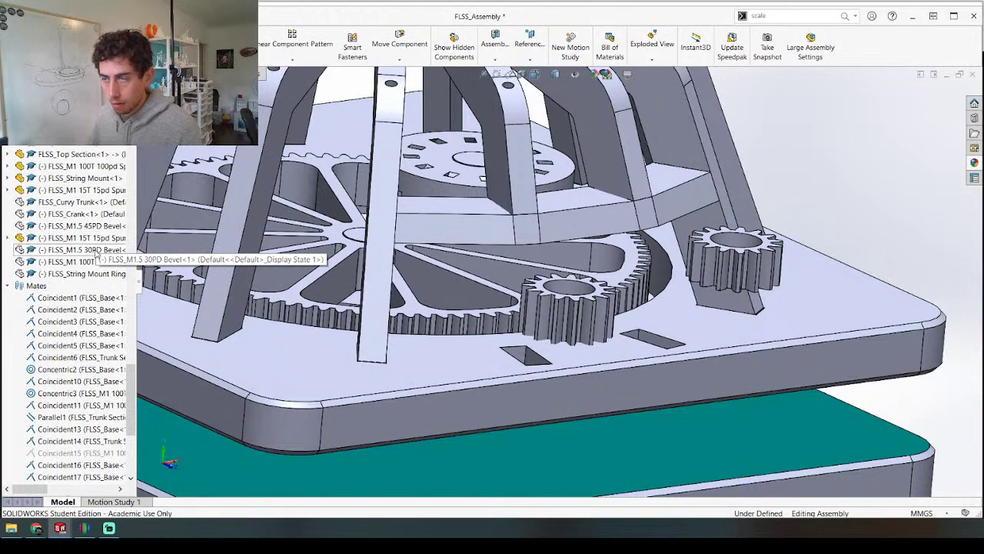
Step: Show the hidden FLSS_M1.5 30PD Bevel gear and delete its Concentric8 mate
left_click(97, 252)
left_click(148, 222)
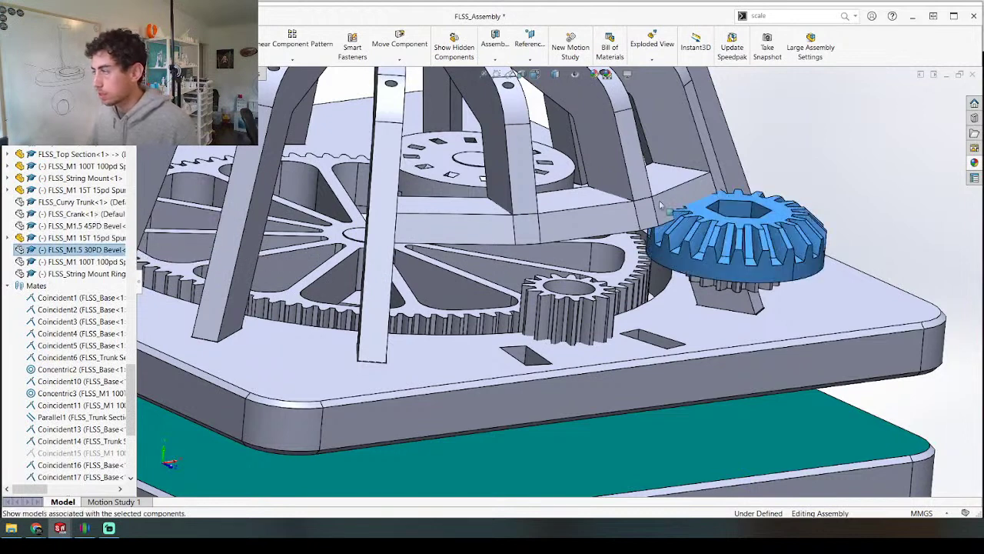
left_click_drag(781, 229, 874, 251)
mouse_move(792, 273)
left_mouse_down()
mouse_move(779, 285)
mouse_move(773, 275)
left_mouse_up()
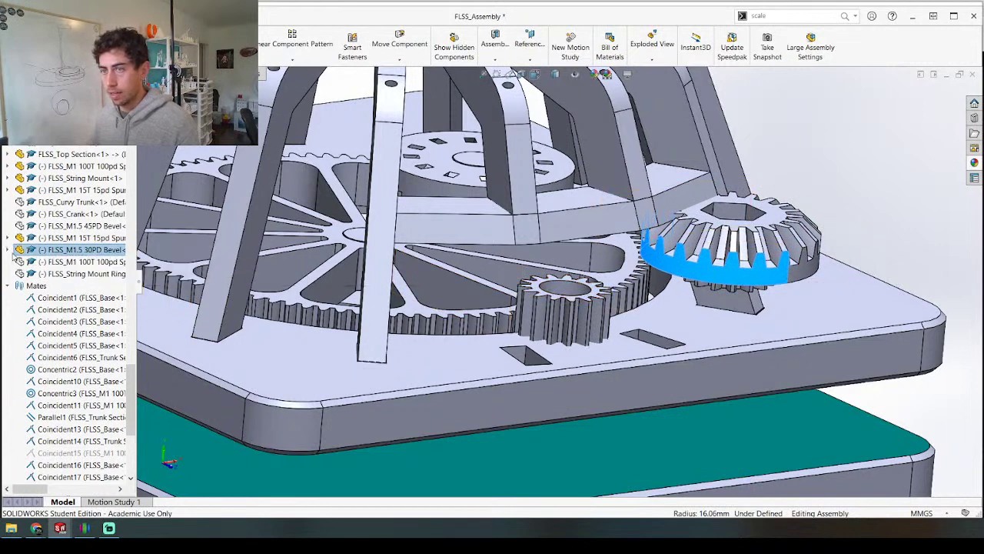
left_click(9, 251)
left_click(20, 262)
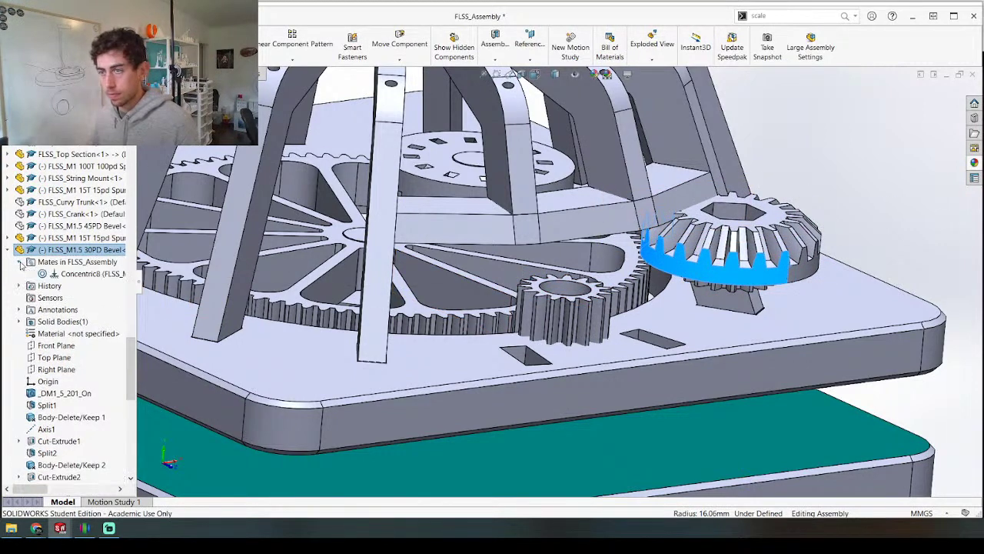
left_click(86, 274)
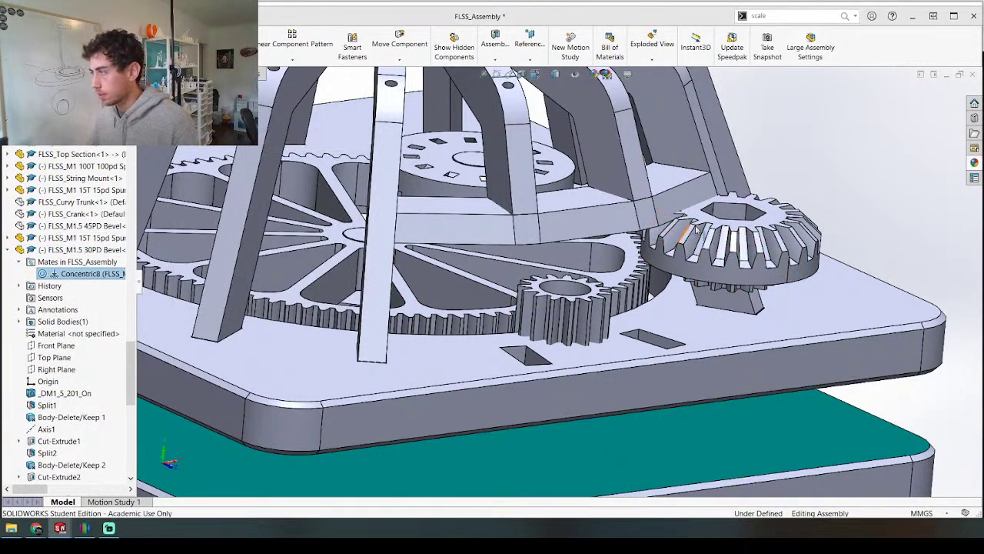
Step: Mate the bevel gear concentric with the bore of the 15T spur gear near the brace and position it over that gear
left_click(696, 257)
left_click(569, 290, "ctrl")
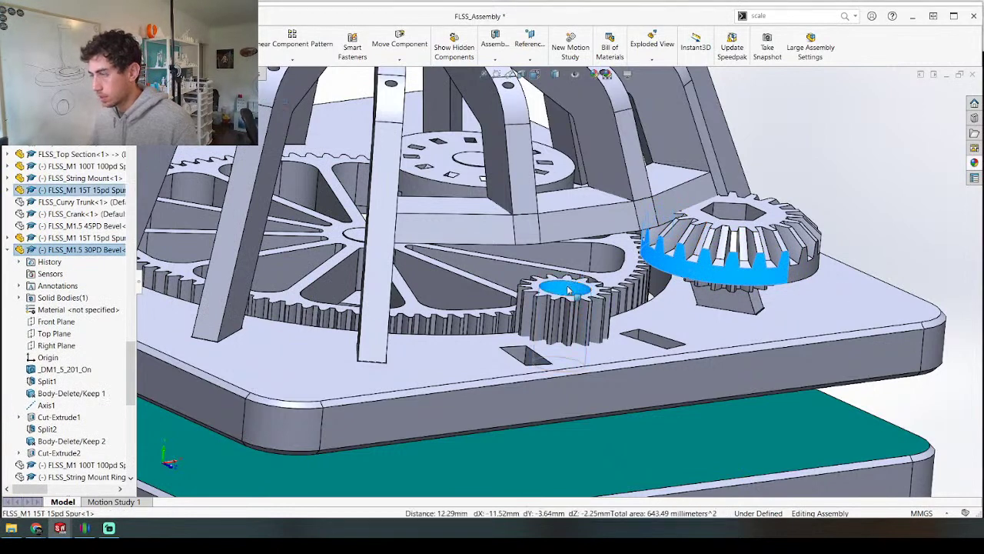
key("m")
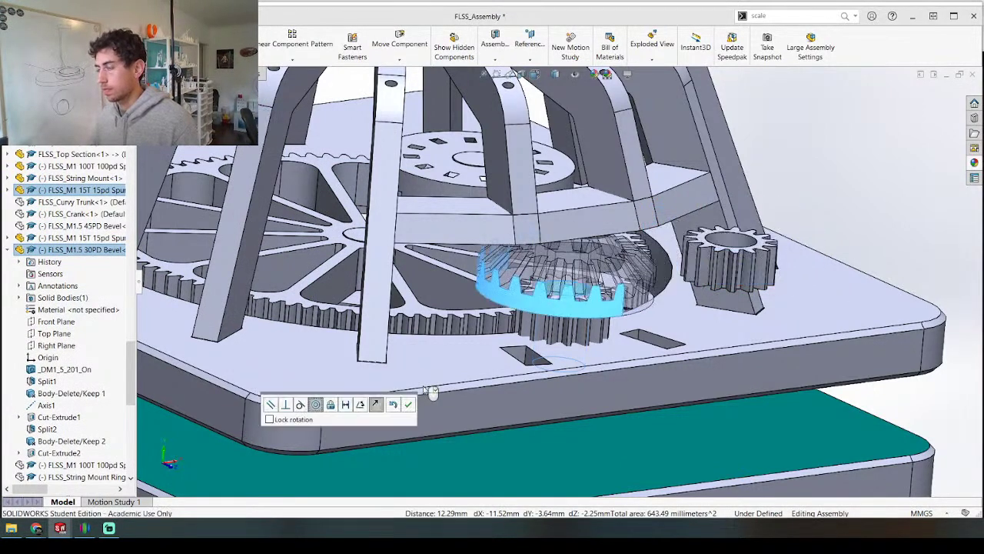
right_click(438, 344)
middle_click_drag(437, 343, 503, 321)
left_click(503, 321)
left_click_drag(504, 322, 501, 312)
middle_click_drag(500, 311, 503, 343)
left_click_drag(517, 240, 769, 212)
key("Escape")
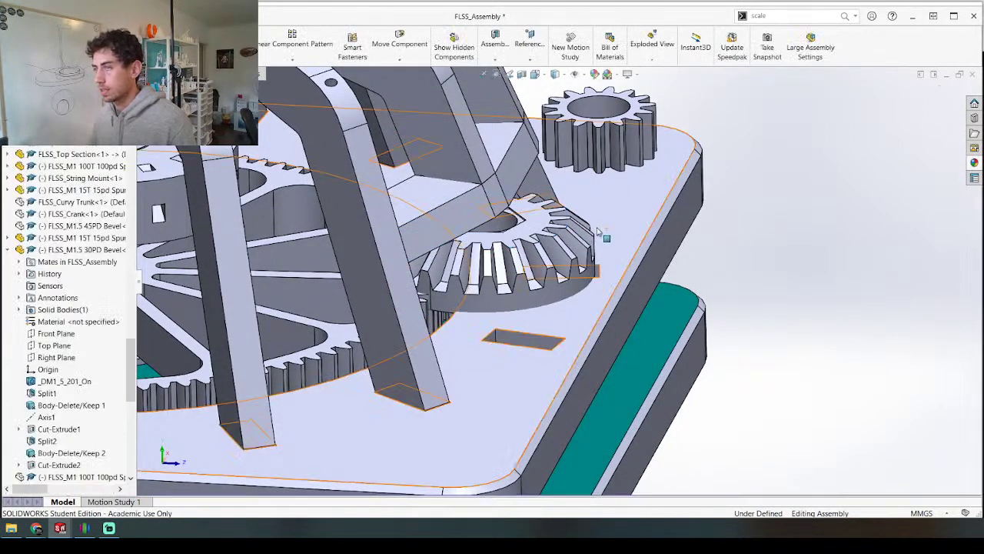
Step: Add a second copy of the 30PD bevel gear and stand it upright at the base edge beside the first one
left_click_drag(541, 228, 757, 224, "ctrl")
middle_click_drag(536, 332, 495, 350)
left_click_drag(747, 273, 781, 192)
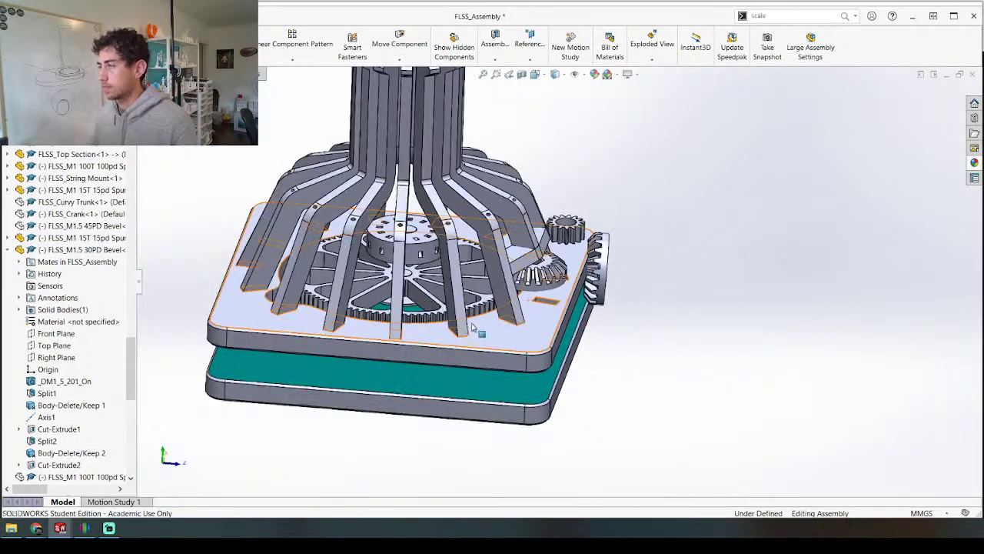
middle_click_drag(461, 307, 550, 359)
middle_click_drag(493, 257, 531, 315)
scroll(571, 261, "down", 4)
left_click(654, 293)
left_click_drag(597, 326, 536, 251)
Step: Examine how the upright and flat bevel gears sit relative to the trunk's legs, brace and base
scroll(549, 286, "up", 5)
middle_click_drag(467, 375, 459, 350)
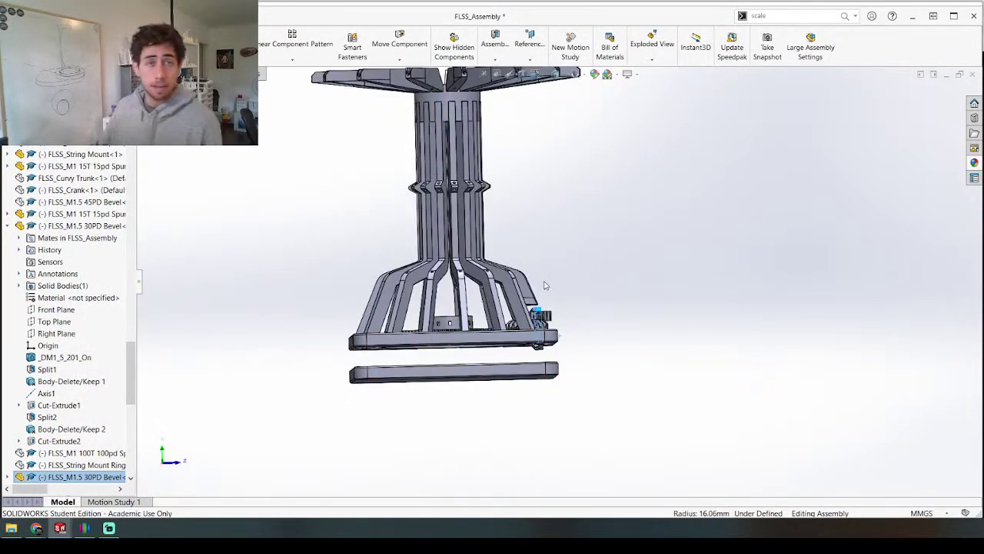
middle_click_drag(452, 350, 419, 369)
scroll(580, 313, "down", 4)
middle_click_drag(483, 315, 480, 342)
mouse_move(549, 335)
middle_mouse_down()
mouse_move(546, 350)
mouse_move(616, 338)
mouse_move(550, 350)
mouse_move(565, 334)
middle_mouse_up()
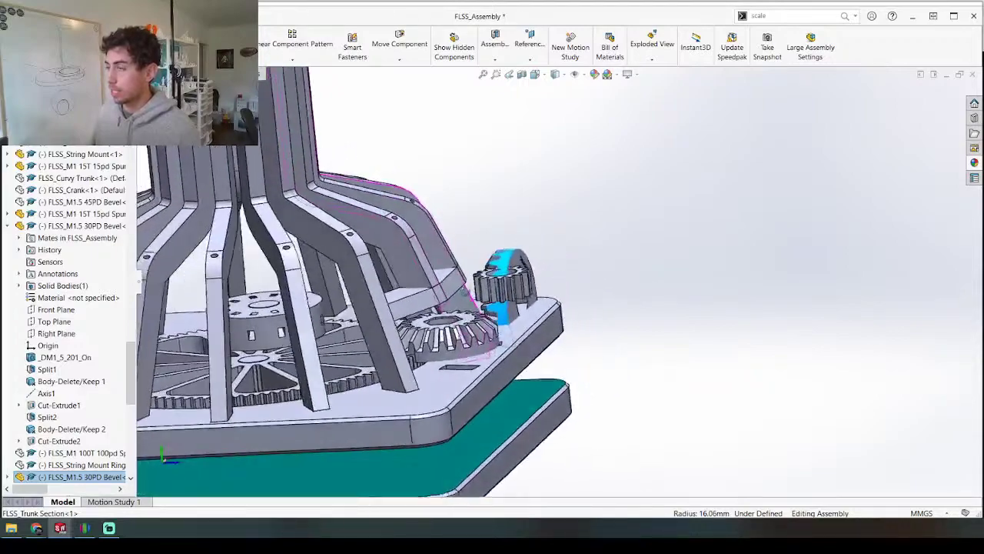
scroll(570, 247, "up", 3)
middle_click_drag(571, 248, 593, 278)
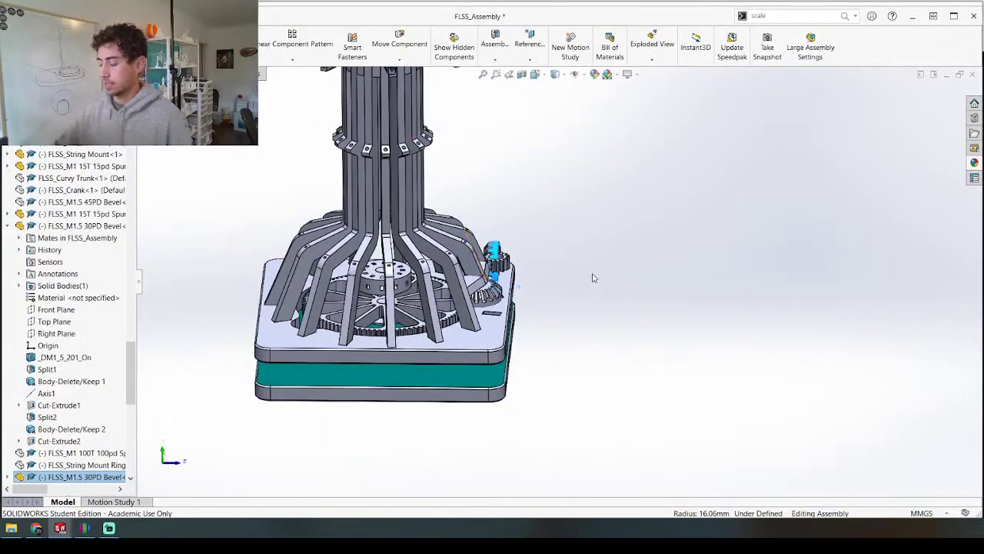
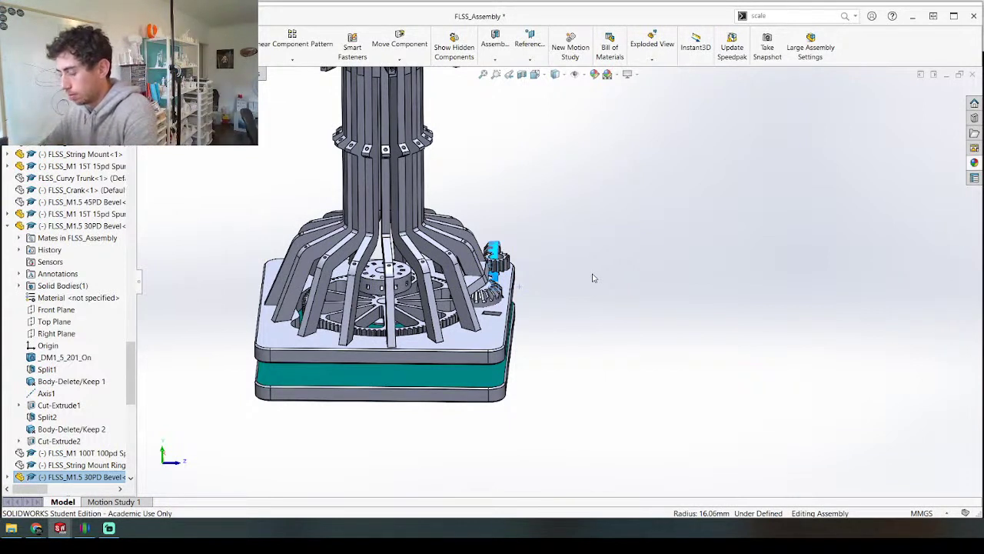
Step: Save FLSS_Assembly and shift the flat bevel gear along the large spur gear beneath the brace
scroll(593, 278, "up", 5)
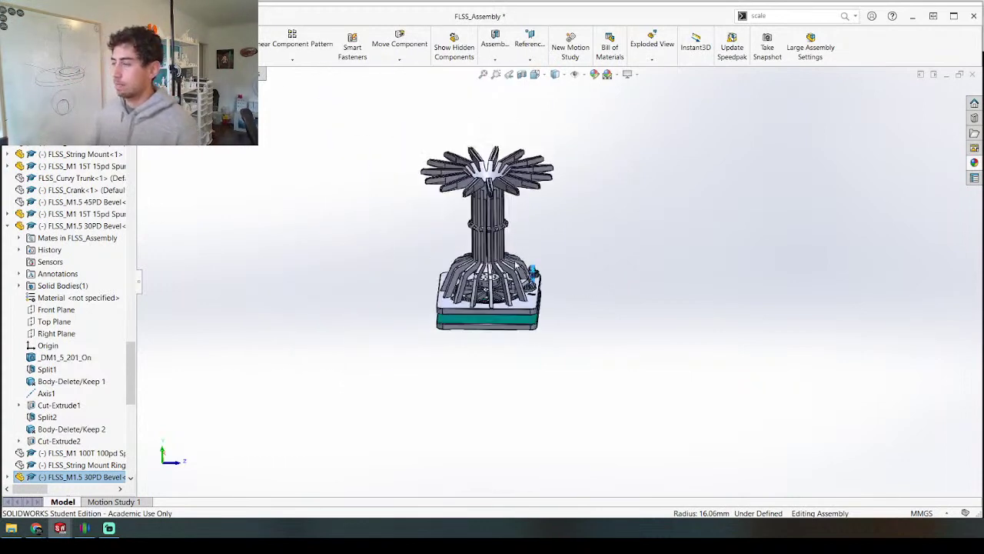
scroll(592, 277, "down", 4)
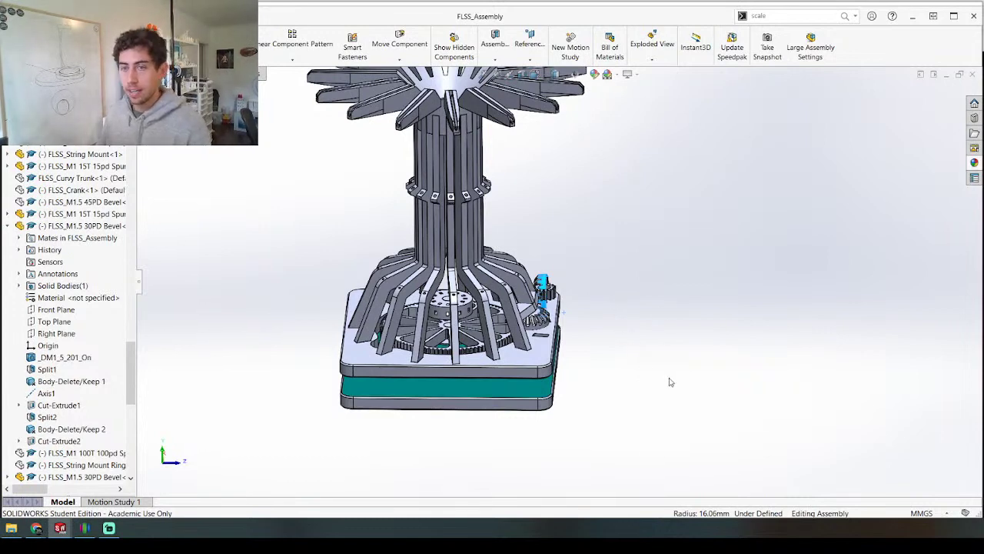
middle_click_drag(630, 356, 604, 373)
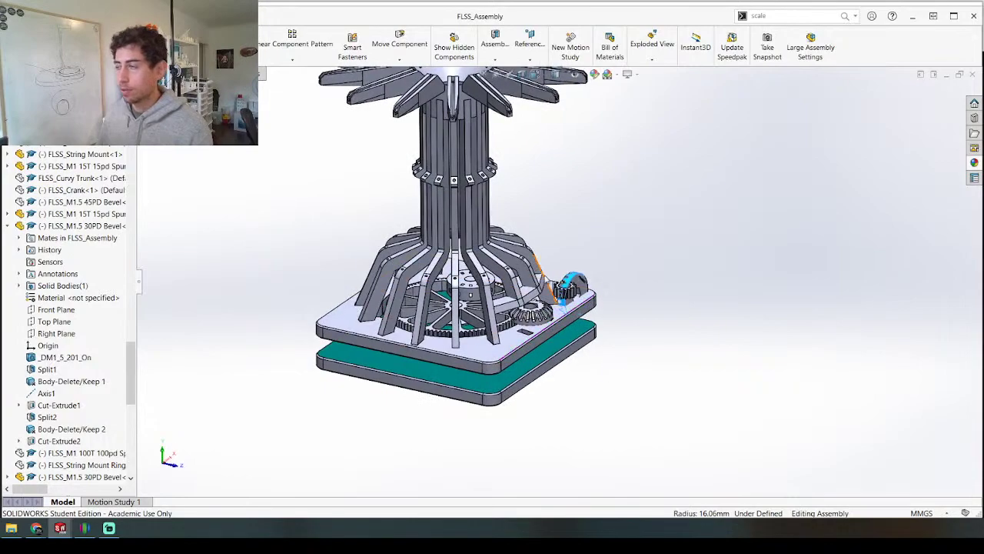
scroll(536, 262, "up", 2)
scroll(587, 275, "down", 4)
middle_click_drag(564, 288, 435, 296)
middle_click_drag(584, 331, 547, 372)
scroll(548, 371, "down", 4)
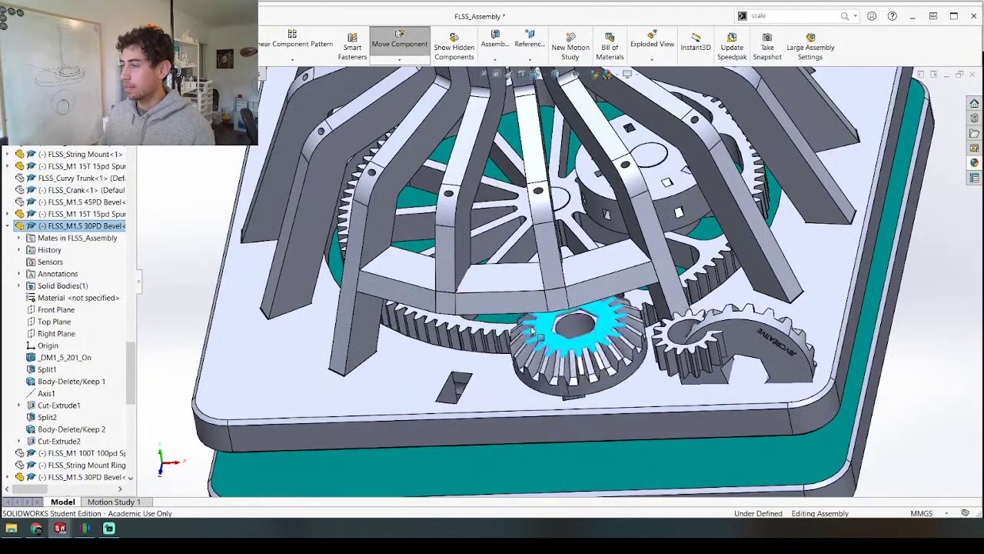
Step: Examine the clearance between the flat bevel gear and the trunk section's brace from several angles
middle_click_drag(499, 374, 505, 306)
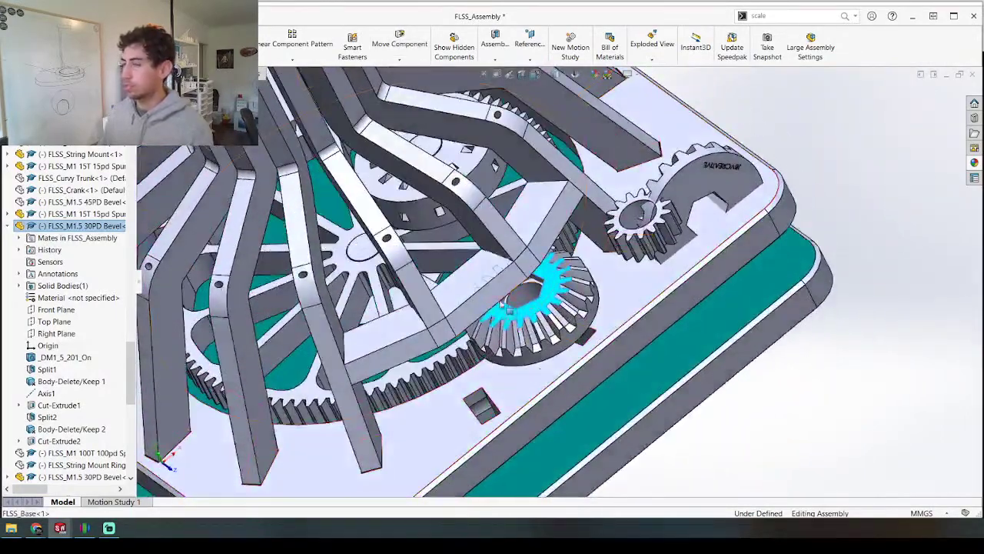
mouse_move(406, 306)
middle_mouse_down()
mouse_move(426, 301)
mouse_move(400, 300)
middle_mouse_up()
scroll(557, 282, "up", 4)
scroll(611, 312, "down", 3)
middle_click_drag(556, 346, 533, 427)
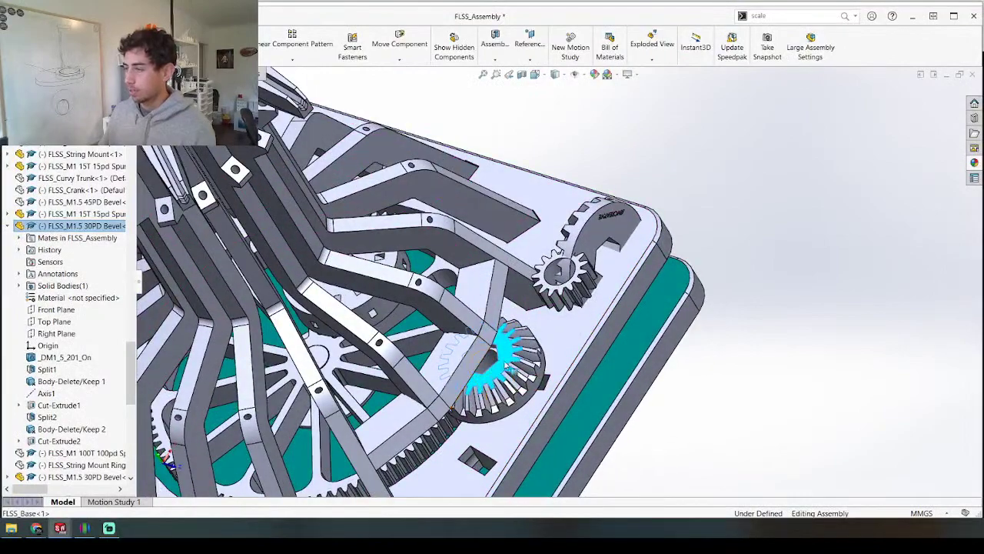
scroll(494, 399, "up", 5)
middle_click_drag(494, 396, 454, 415)
scroll(552, 354, "down", 4)
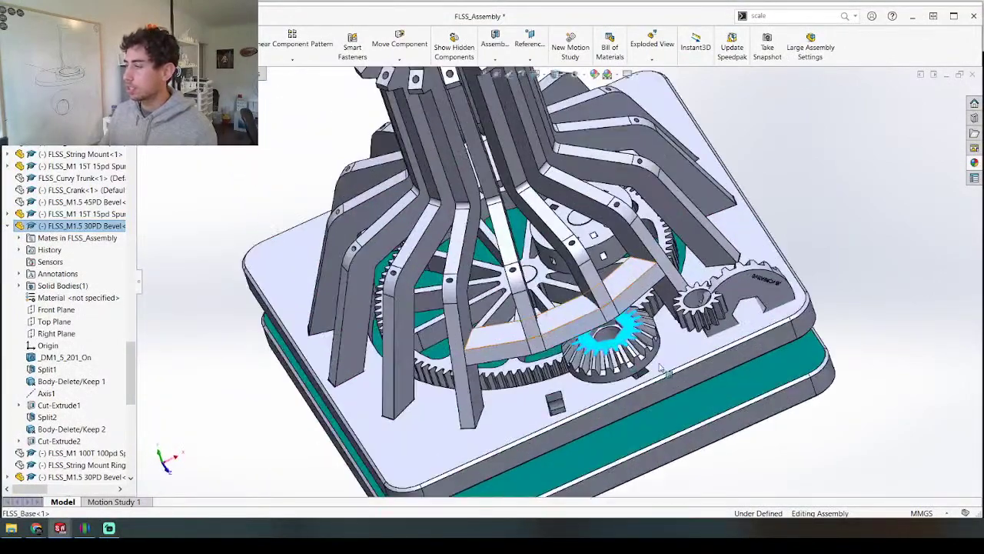
Step: Move the flat bevel gear around the large gear toward the other base slot and place the upright bevel gear against it
left_click_drag(638, 375, 607, 394)
key("Escape")
middle_click_drag(559, 380, 593, 360)
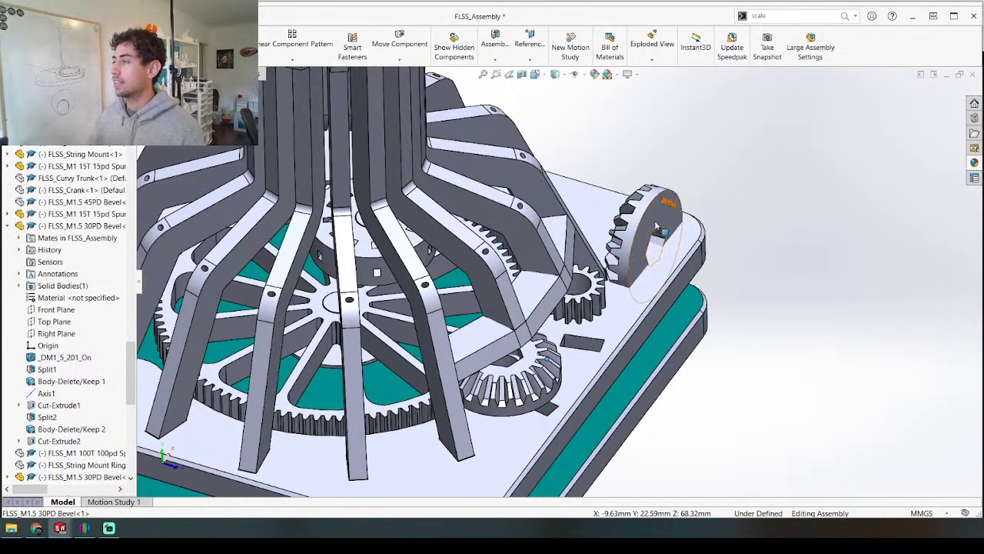
scroll(617, 364, "up", 3)
middle_click_drag(618, 364, 650, 252)
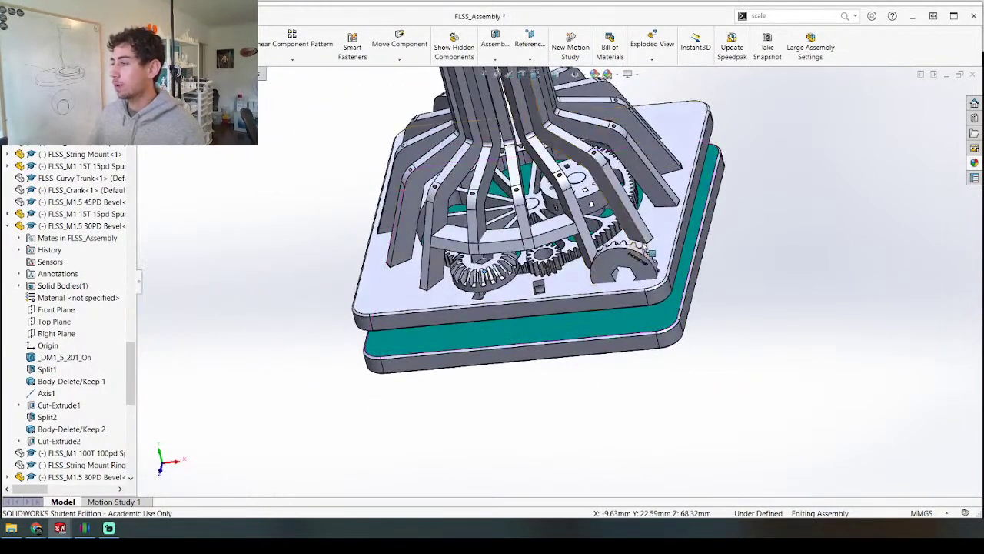
left_click_drag(626, 256, 481, 217)
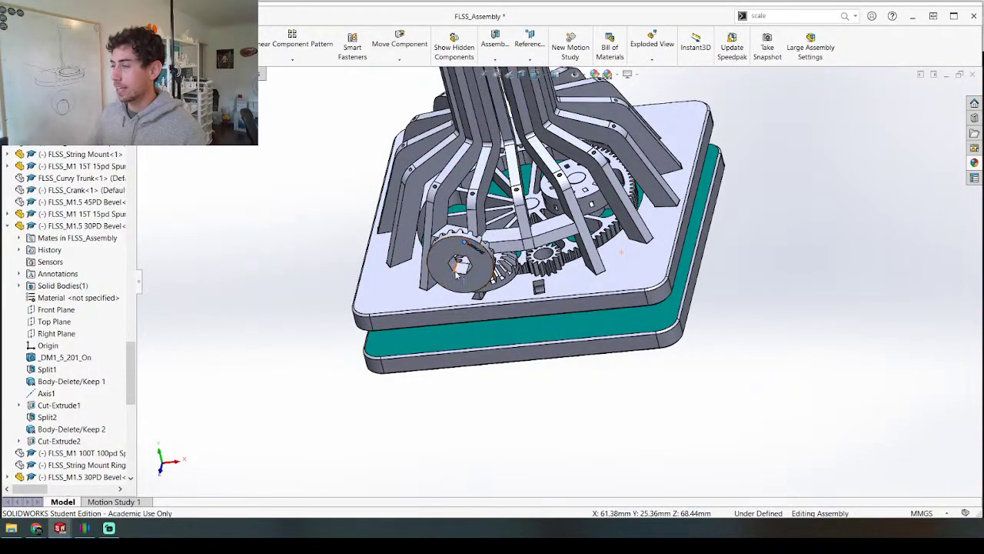
left_click(466, 283)
middle_click_drag(472, 283, 552, 244)
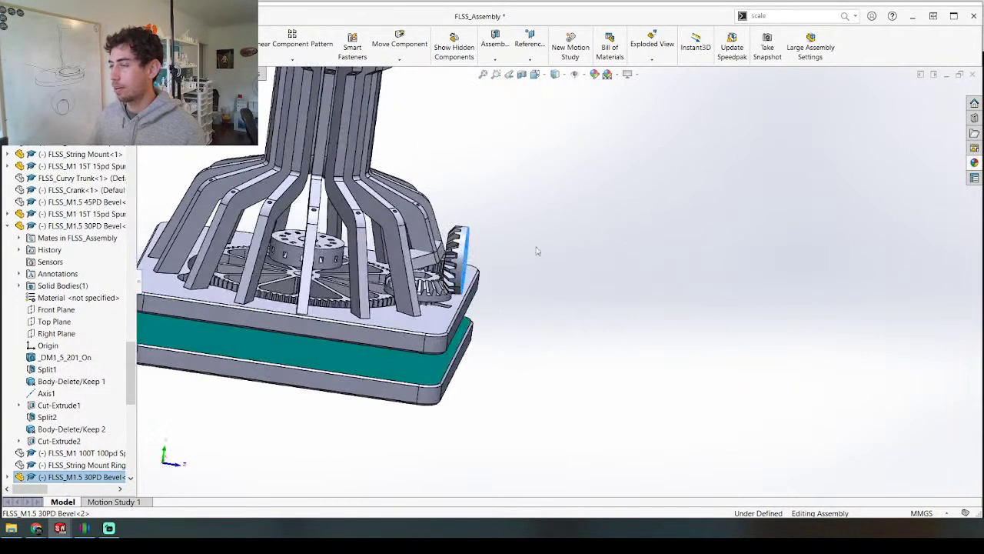
Step: Examine how the upright bevel gear meets the flat one and how both clear the brace and legs
scroll(445, 271, "down", 3)
middle_click_drag(415, 269, 447, 248)
scroll(435, 231, "down", 2)
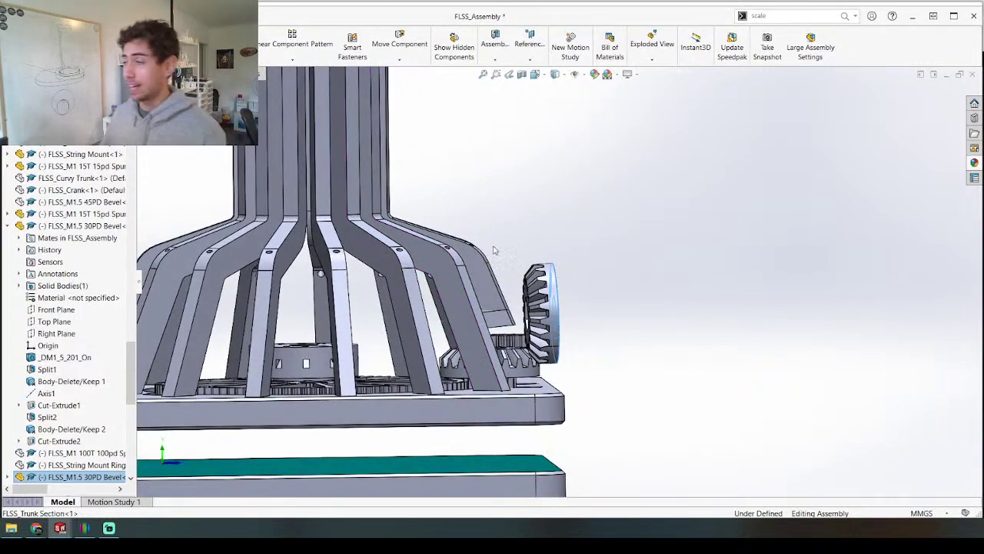
scroll(560, 276, "up", 2)
middle_click(463, 355)
middle_click_drag(463, 356, 317, 370)
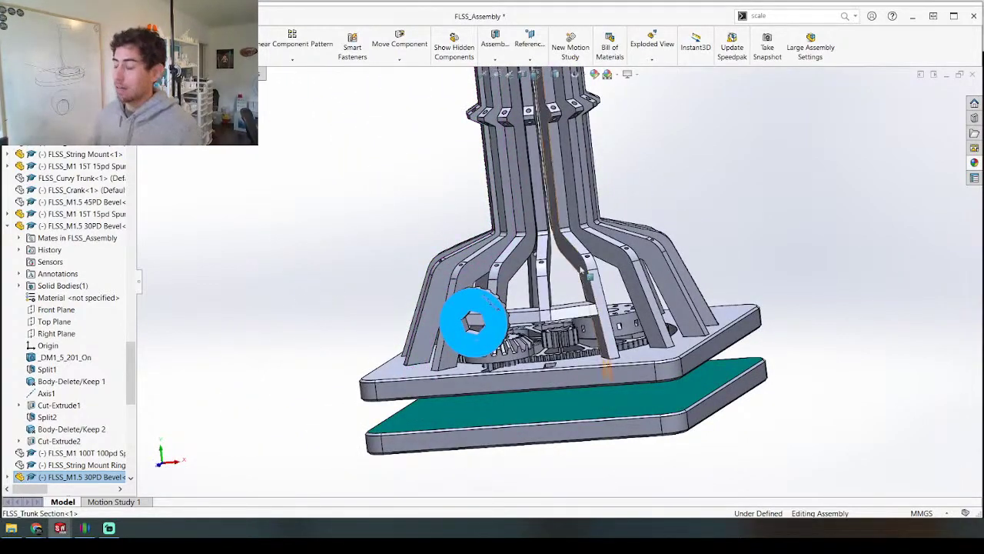
scroll(543, 368, "down", 5)
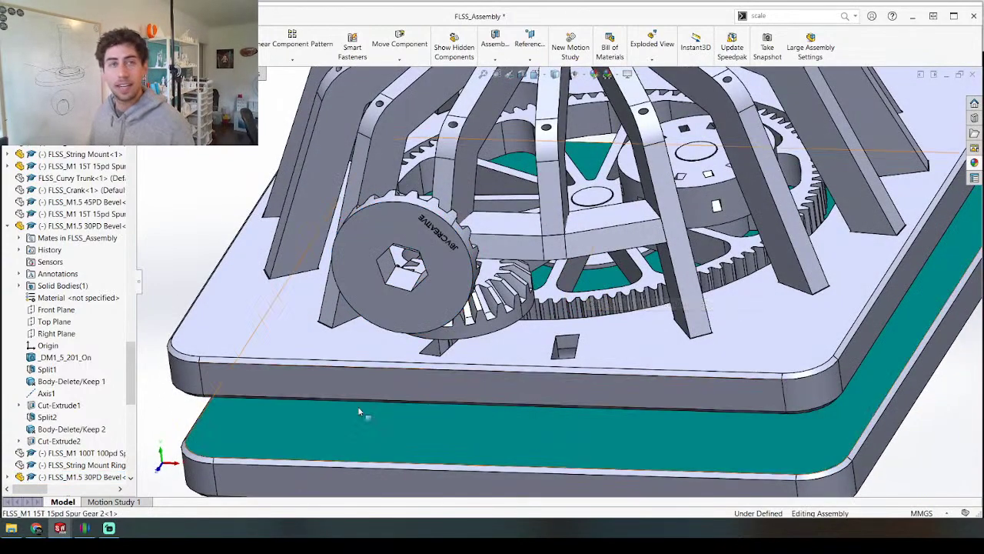
middle_click_drag(457, 299, 535, 322)
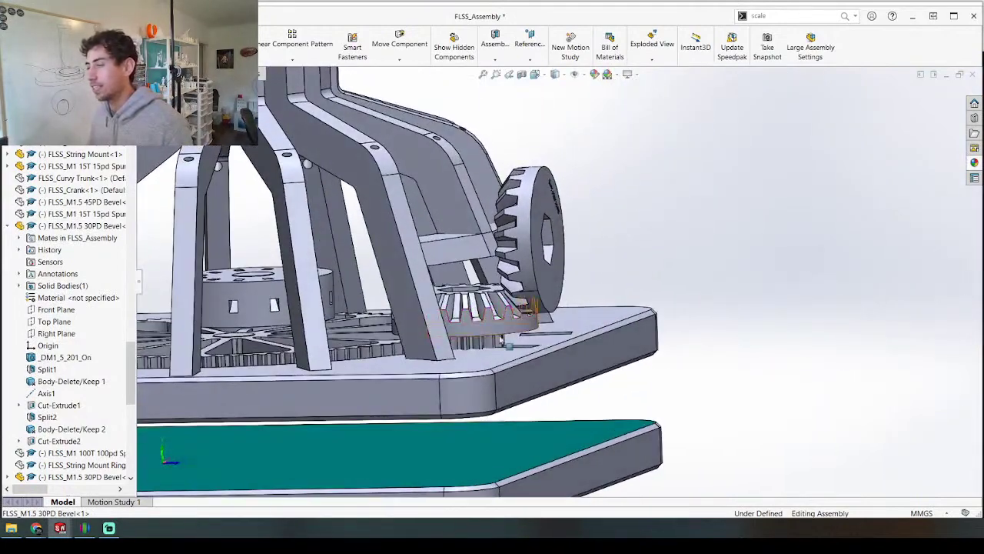
Step: Reposition both bevel gears so the upright one lines up with the flat one in front of the brace
left_click_drag(478, 318, 482, 331)
middle_click_drag(422, 391, 437, 376)
scroll(436, 307, "down", 3)
middle_click_drag(454, 287, 513, 304)
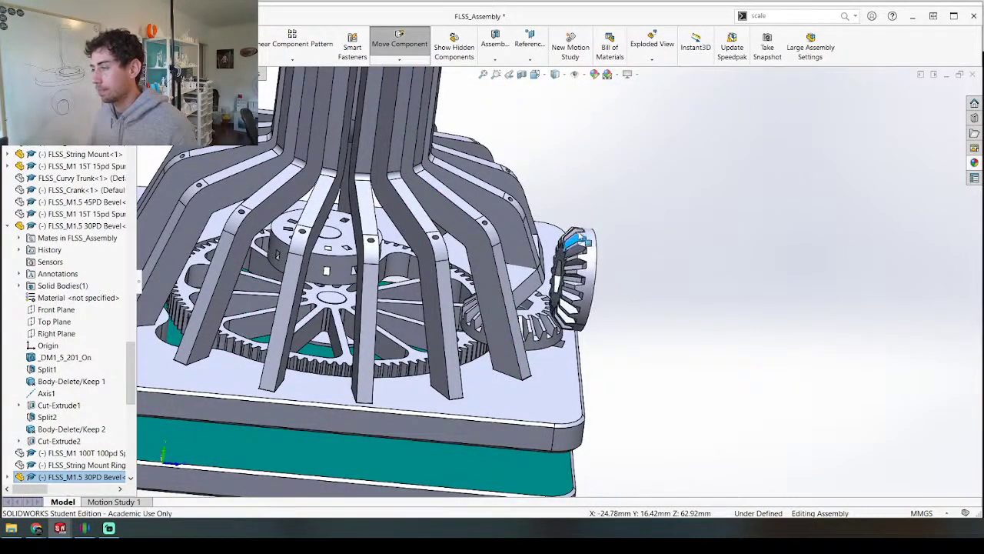
middle_click_drag(533, 337, 426, 275)
left_click_drag(565, 326, 592, 333)
middle_click_drag(592, 332, 559, 435)
Step: Open the trunk section part and edit Sketch11, the lower profile sketch of the brace's Loft1 feature
right_click(685, 269)
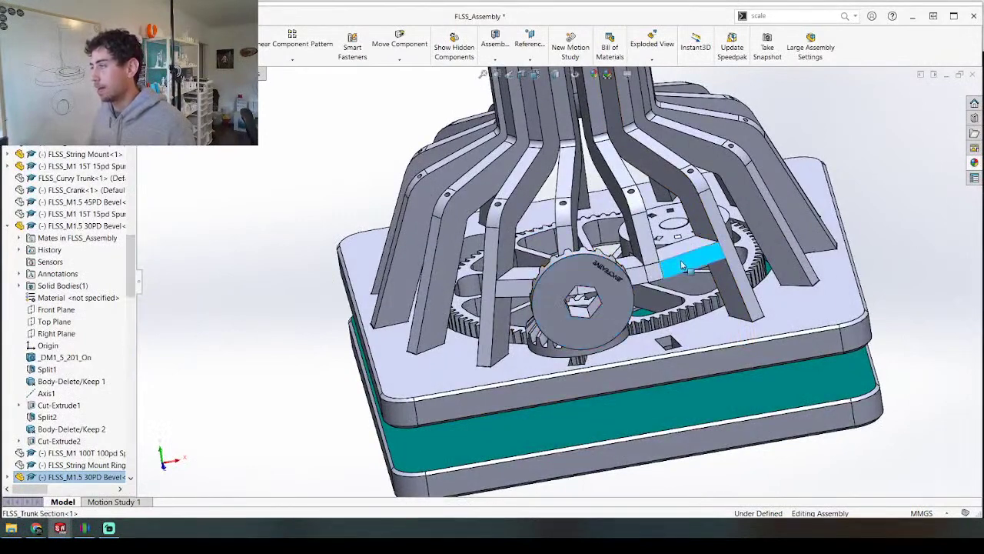
left_click(688, 164)
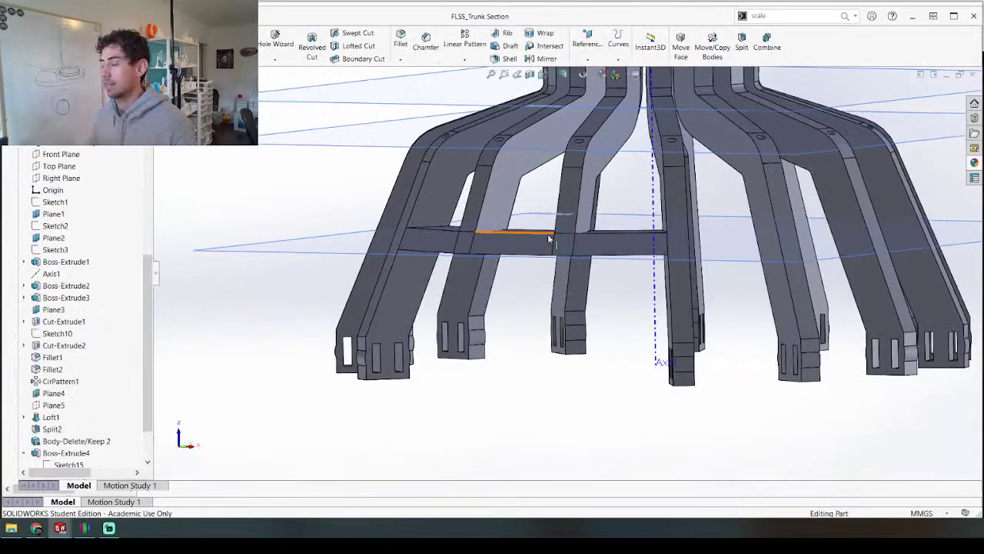
middle_click_drag(549, 238, 589, 349)
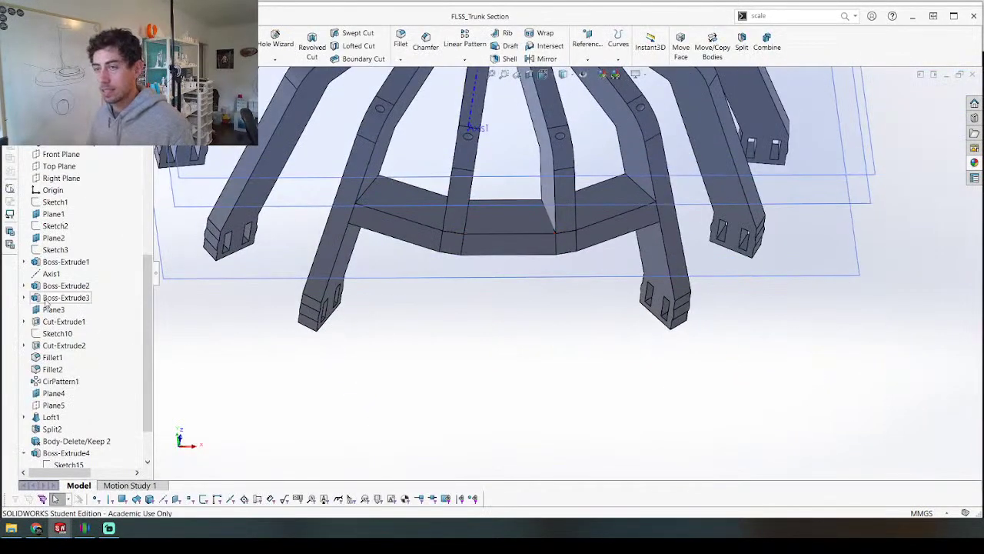
scroll(50, 304, "down", 2)
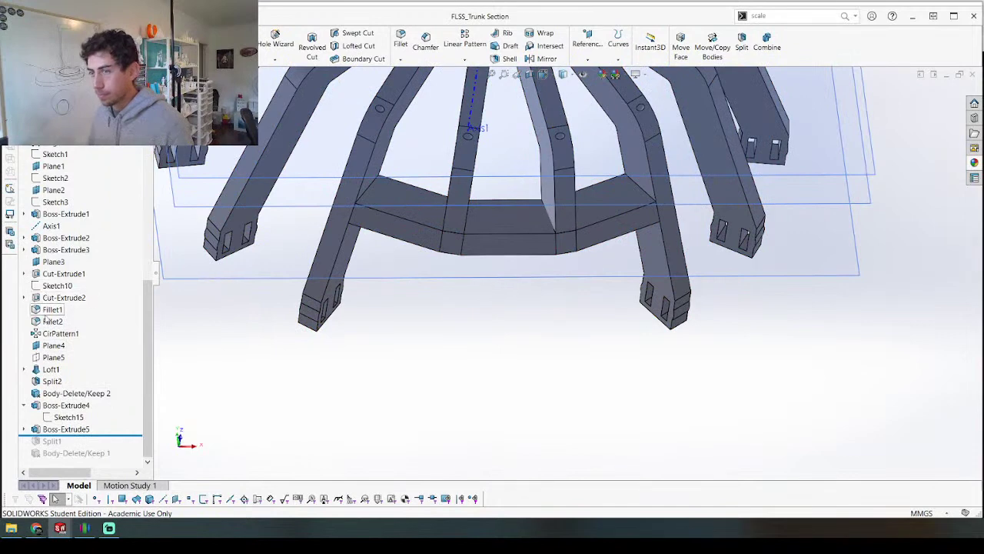
left_click(50, 369)
left_click(24, 369)
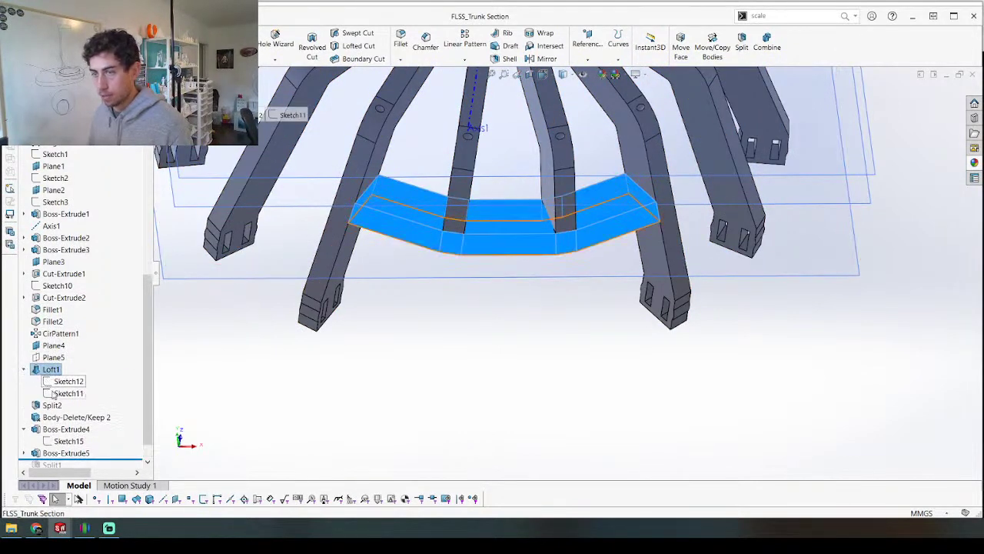
right_click(56, 395)
left_click(68, 298)
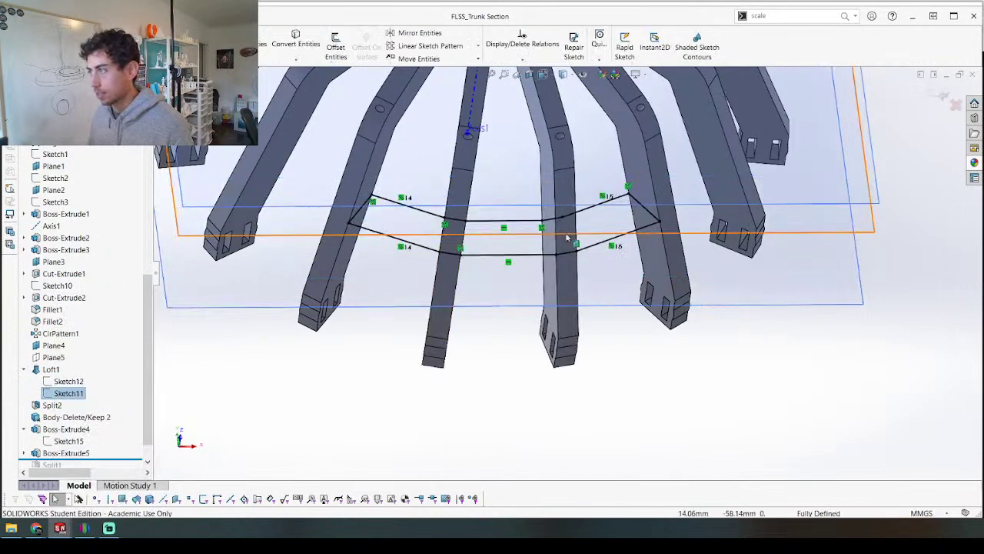
Step: Shorten Sketch11 by drawing a closing line across the side of the brace's third leg and deleting the segments beyond it
scroll(592, 240, "down", 5)
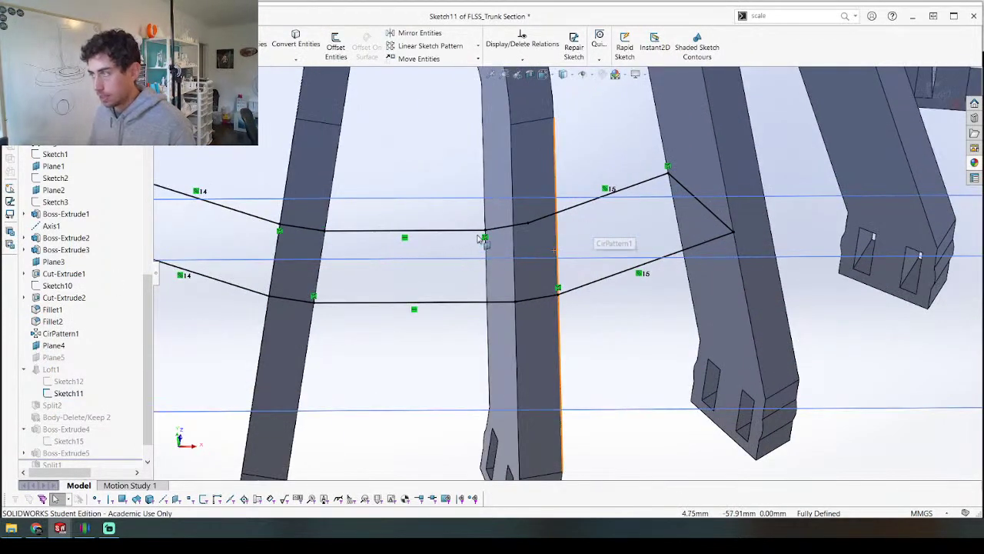
key("l")
left_click_drag(485, 233, 515, 302)
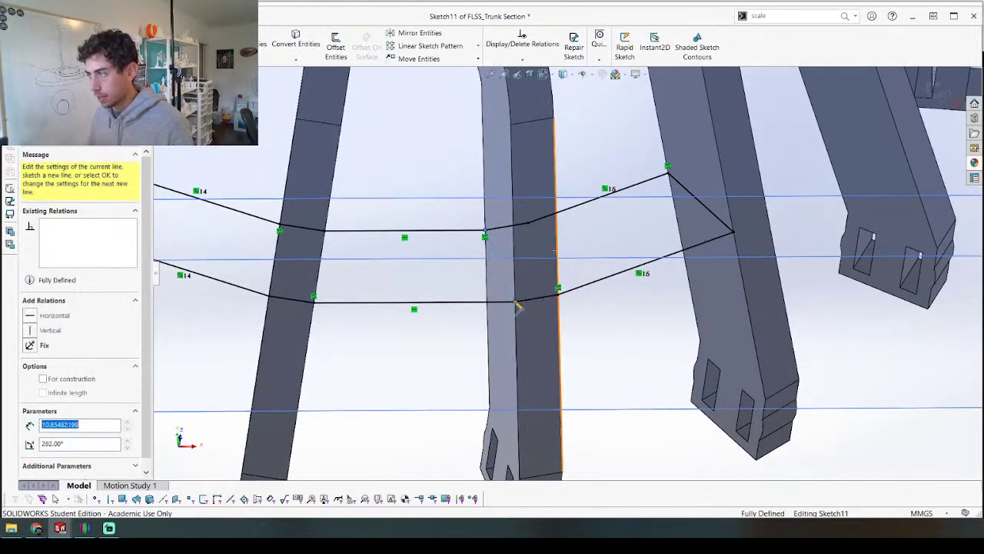
key("Escape")
mouse_move(578, 310)
left_mouse_down()
mouse_move(545, 259)
mouse_move(528, 198)
left_mouse_up()
key("Delete")
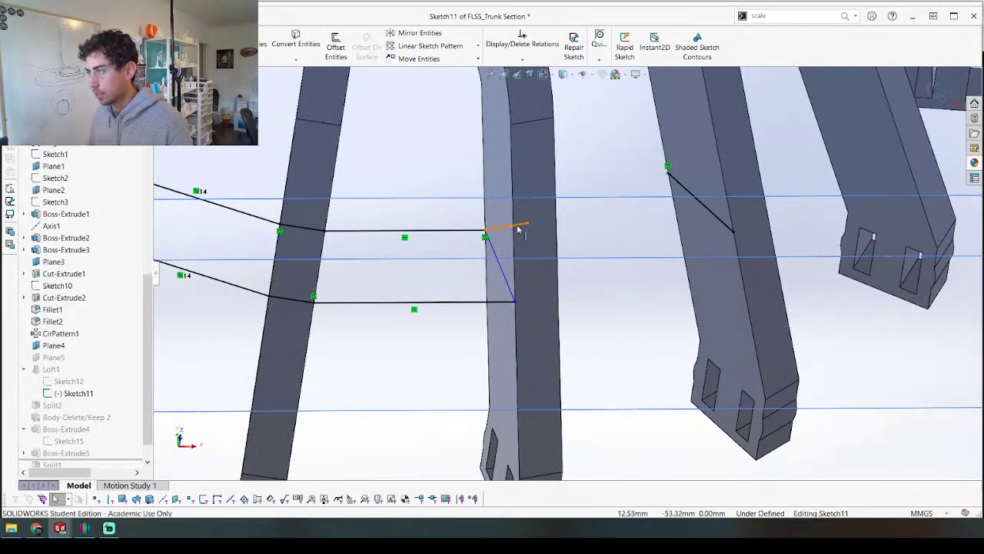
left_click(701, 203)
key("Delete")
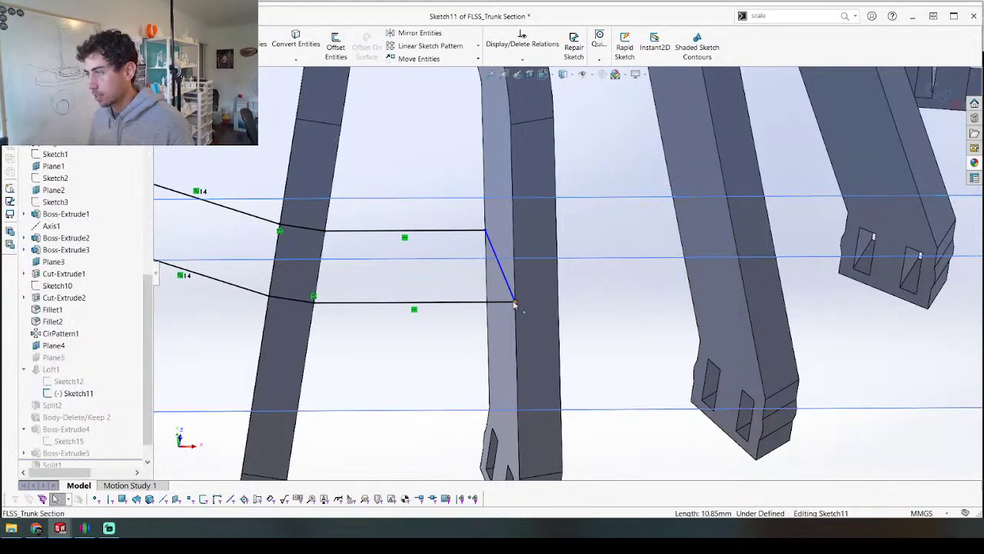
Step: Pierce both endpoints of Sketch11's closing line to the adjacent edges of the third leg and exit the sketch
left_click_drag(514, 301, 499, 302)
left_click(516, 305, "ctrl")
left_click(544, 257)
left_click_drag(484, 230, 474, 232)
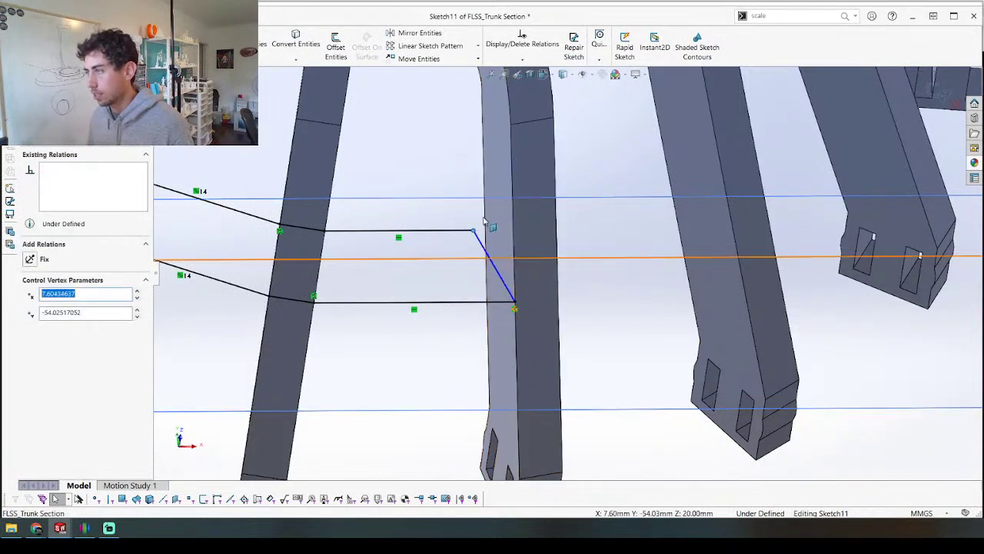
left_click(485, 222, "ctrl")
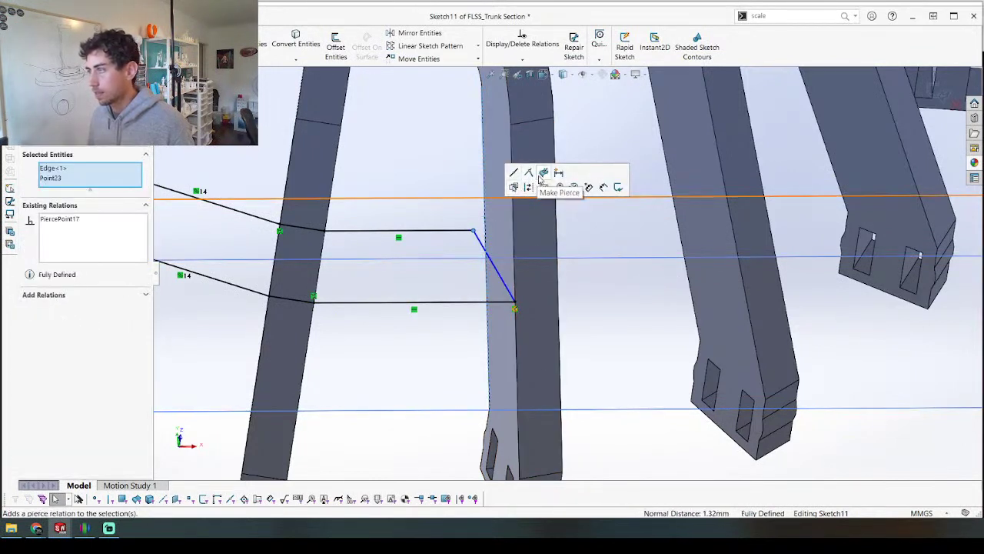
left_click(543, 182)
key("f")
left_click(936, 93)
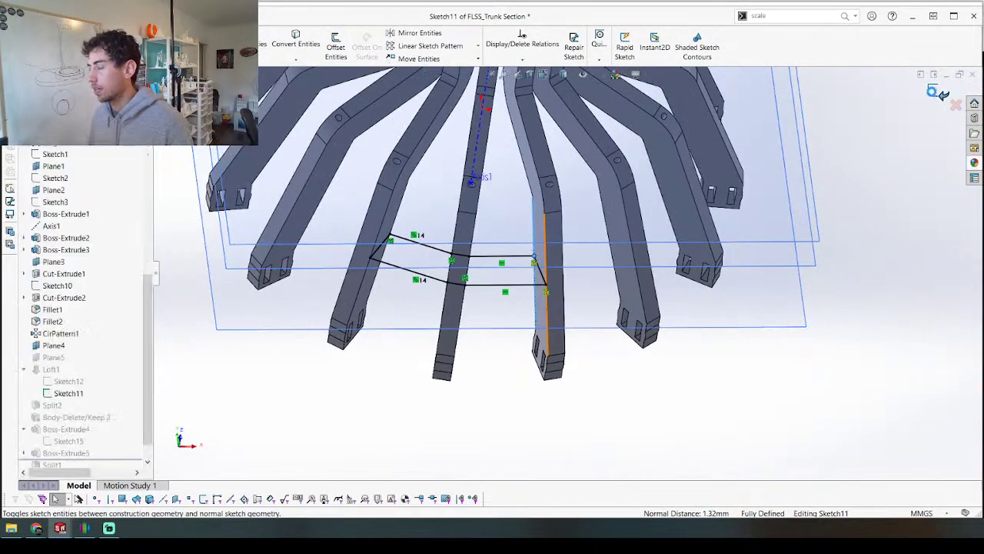
Step: Edit Sketch12, the loft's upper profile, and delete the segments that extend across and beyond the third leg
right_click(56, 393)
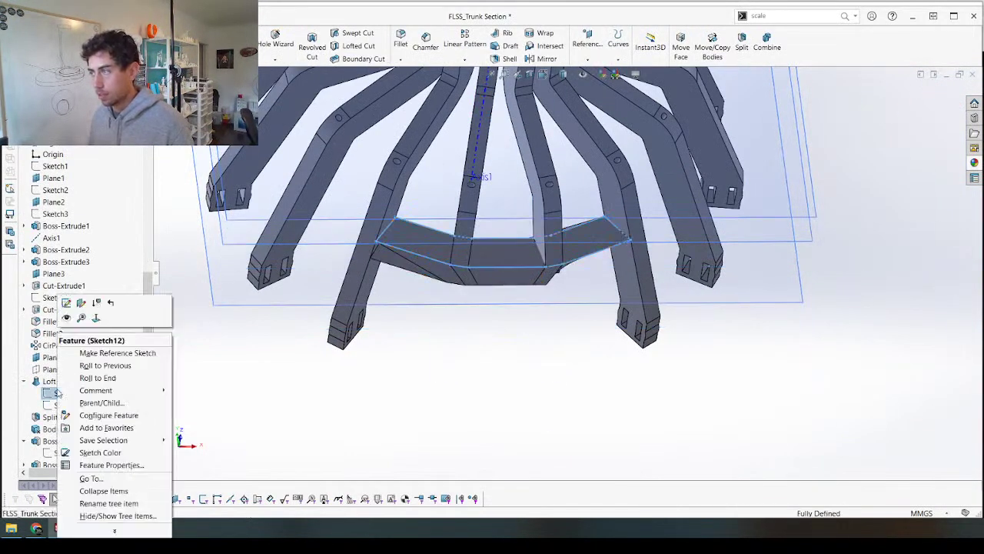
left_click(67, 302)
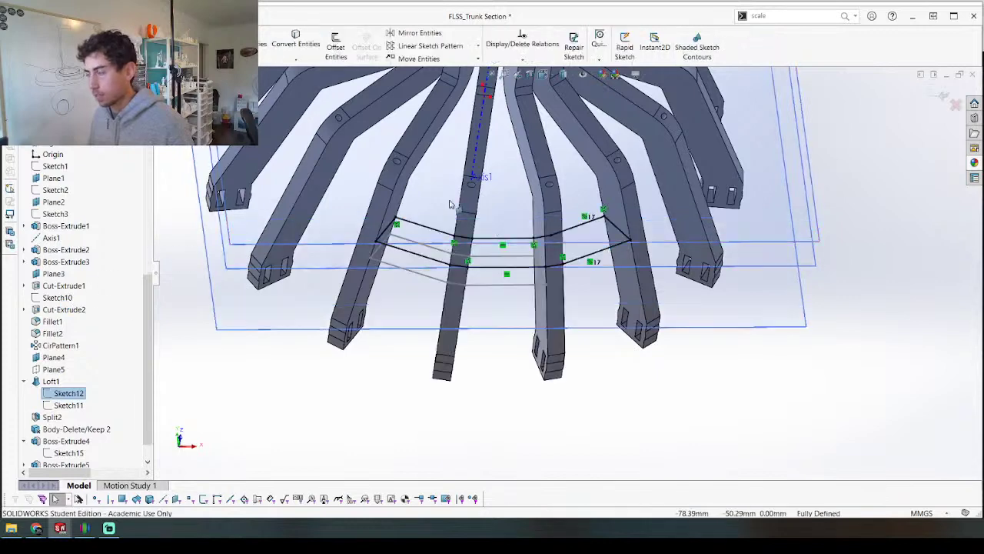
scroll(547, 245, "down", 4)
mouse_move(711, 297)
left_mouse_down()
mouse_move(659, 211)
mouse_move(625, 188)
left_mouse_up()
key("Delete")
left_click(548, 250)
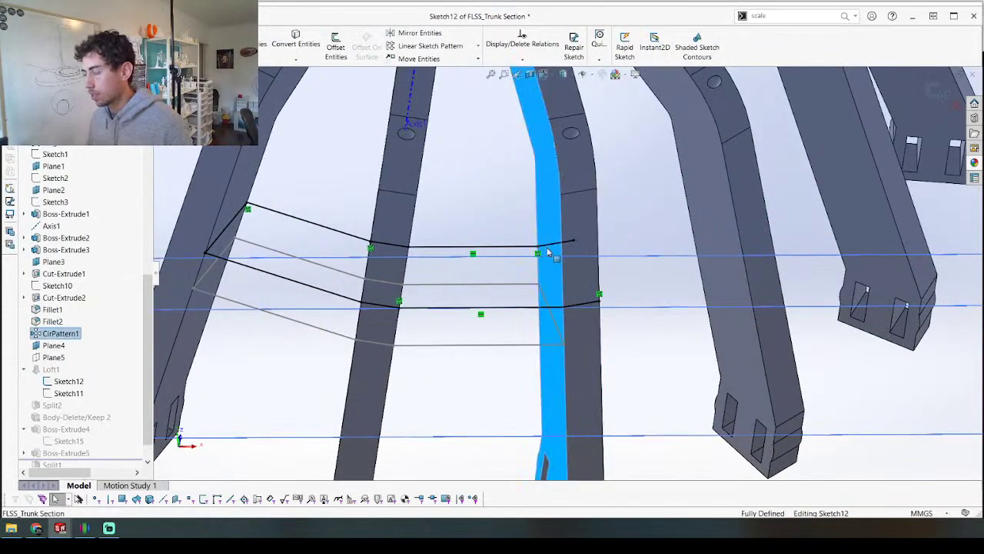
left_click(555, 245)
key("Delete")
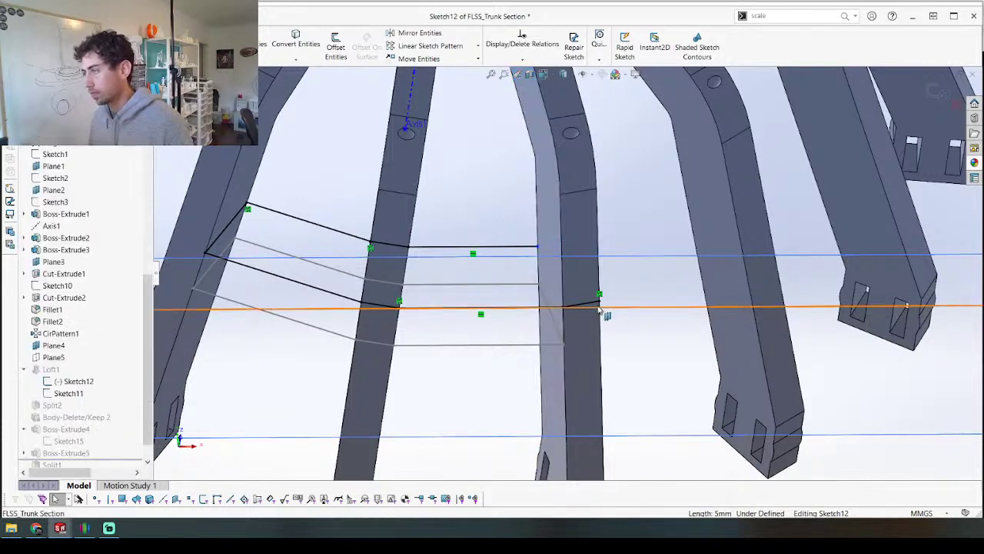
left_click(592, 306)
key("Delete")
Step: Close the Sketch12 profile with a line joining the two open ends at the third leg
middle_click_drag(559, 279, 580, 319)
scroll(582, 321, "down", 3)
left_click(544, 302)
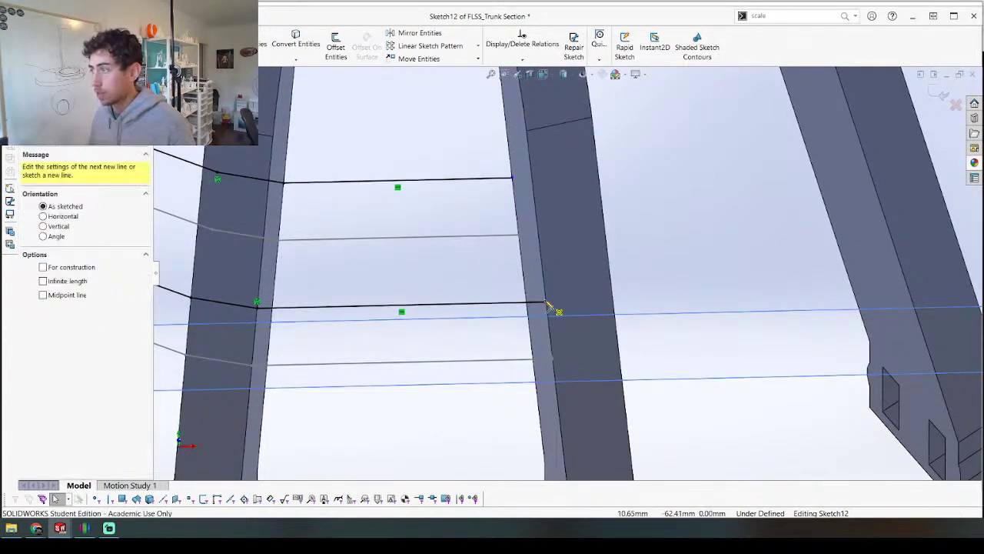
left_click(546, 301)
left_click(512, 177)
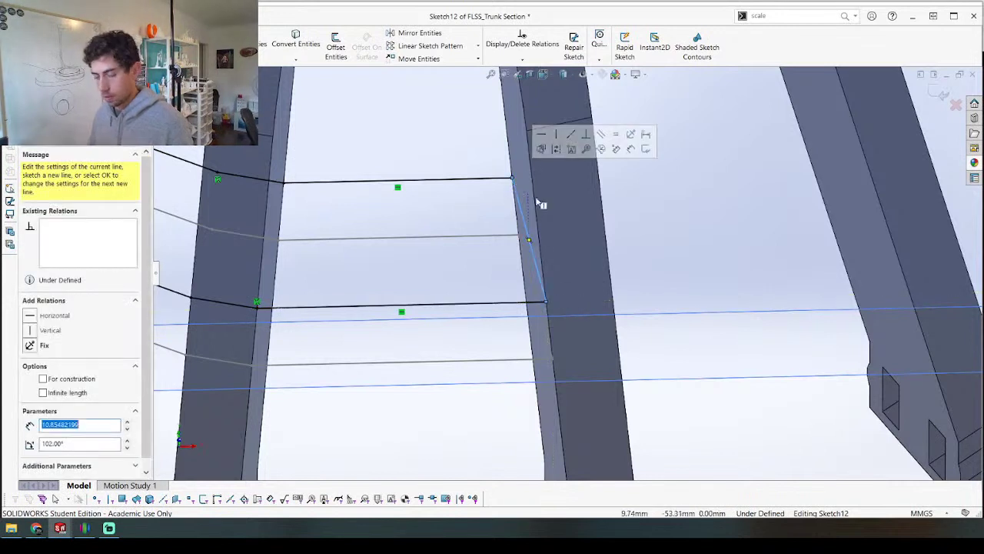
key("Escape")
Step: Pierce the closing line's outer endpoint to the third leg's outer edge and pull its inner endpoint off the leg
left_click(545, 301)
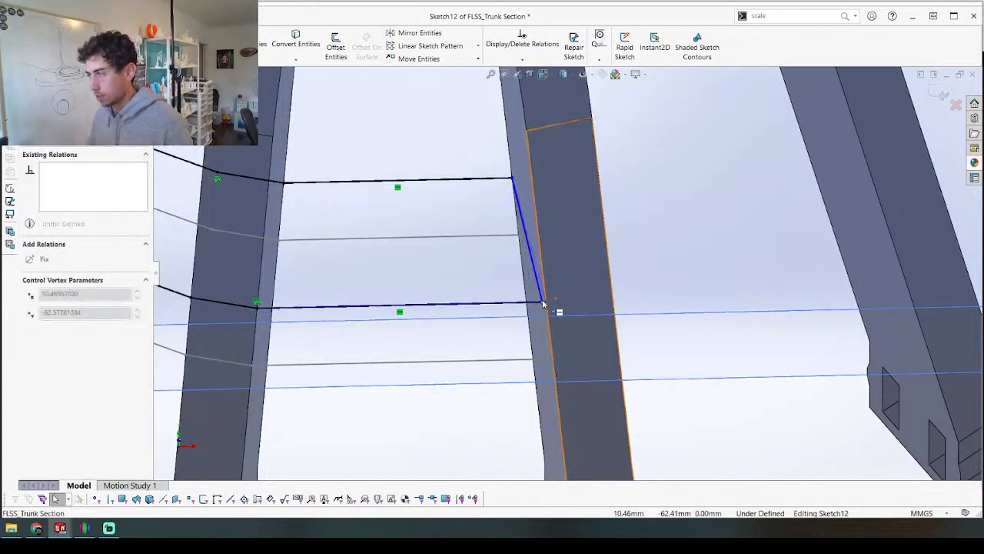
left_click(548, 303, "ctrl")
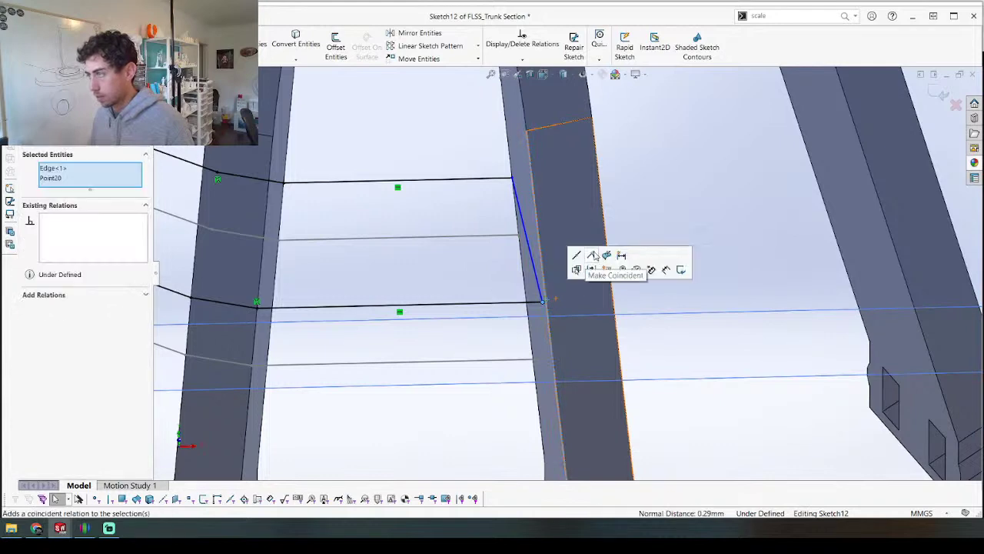
left_click(604, 256)
left_click_drag(512, 178, 499, 178)
scroll(487, 170, "down", 1)
middle_click_drag(509, 188, 515, 176)
left_click(510, 159, "ctrl")
key("Escape")
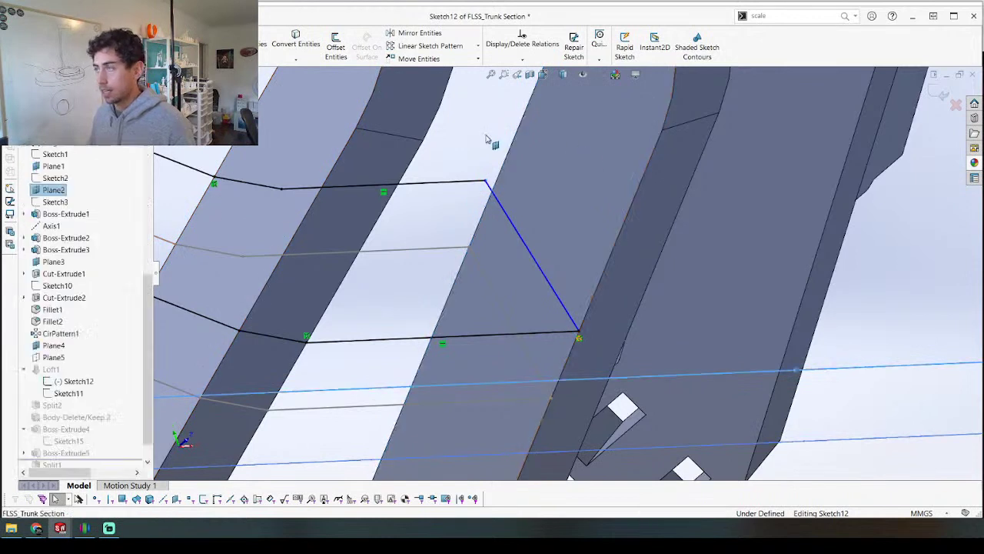
left_click(486, 182)
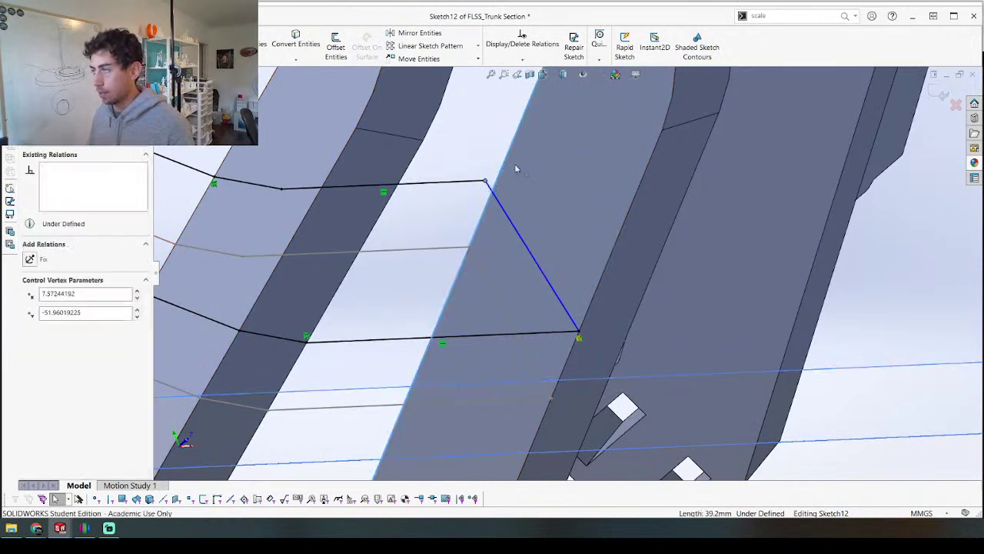
left_click(512, 167, "ctrl")
key("Escape")
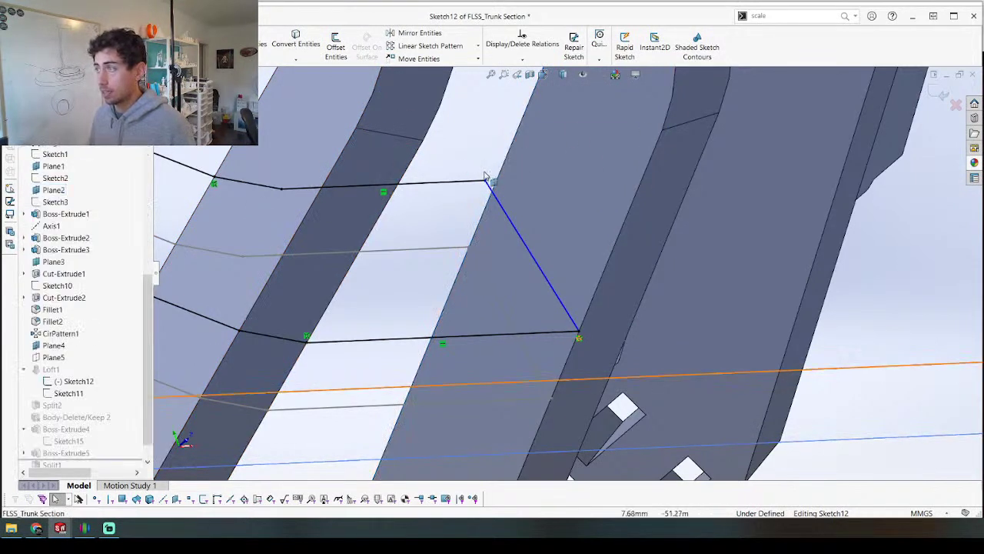
Step: Pierce the closing line's inner endpoint to the third leg's inner edge and exit Sketch12
left_click(486, 182)
left_click(231, 393, "ctrl")
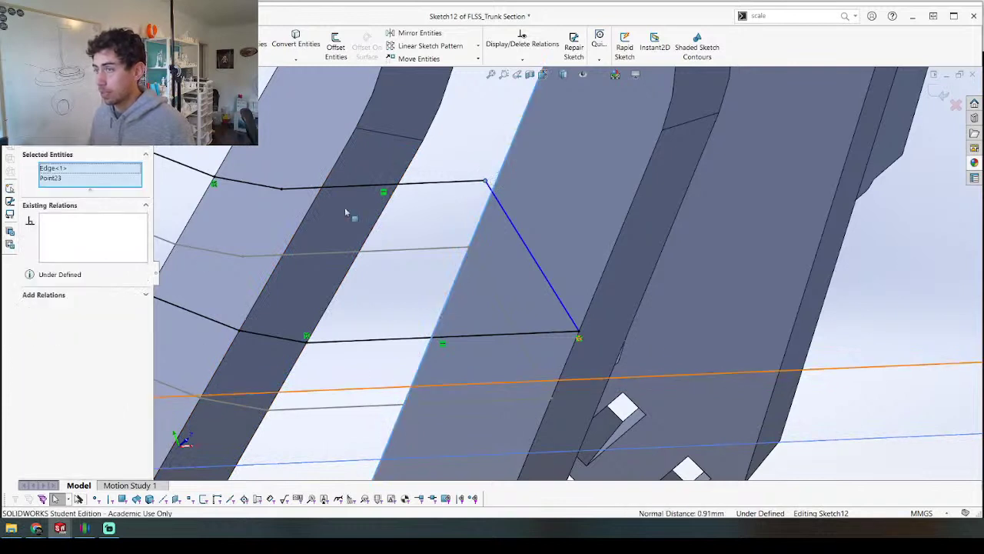
left_click(145, 296)
left_click(29, 339)
scroll(397, 187, "up", 7)
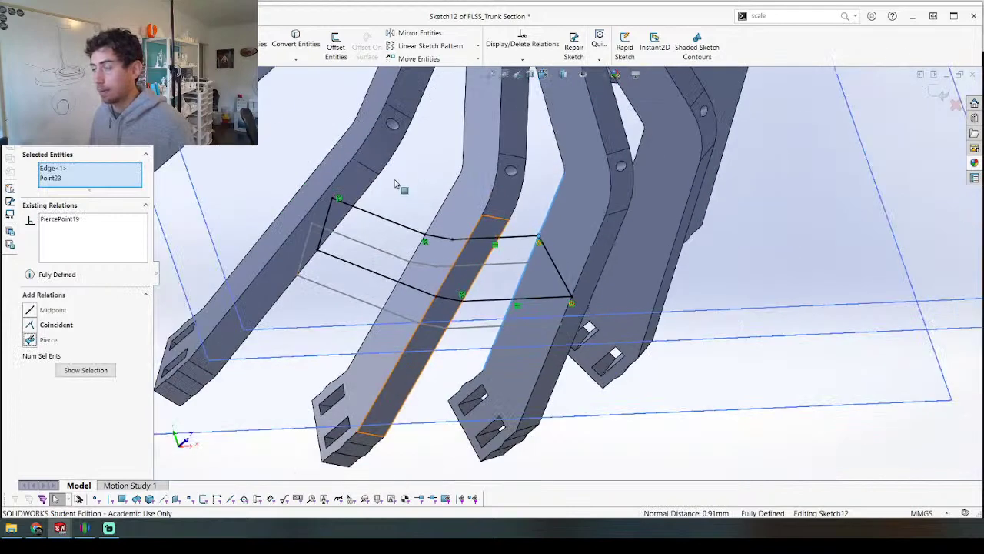
mouse_move(447, 283)
middle_mouse_down()
mouse_move(405, 206)
mouse_move(414, 202)
middle_mouse_up()
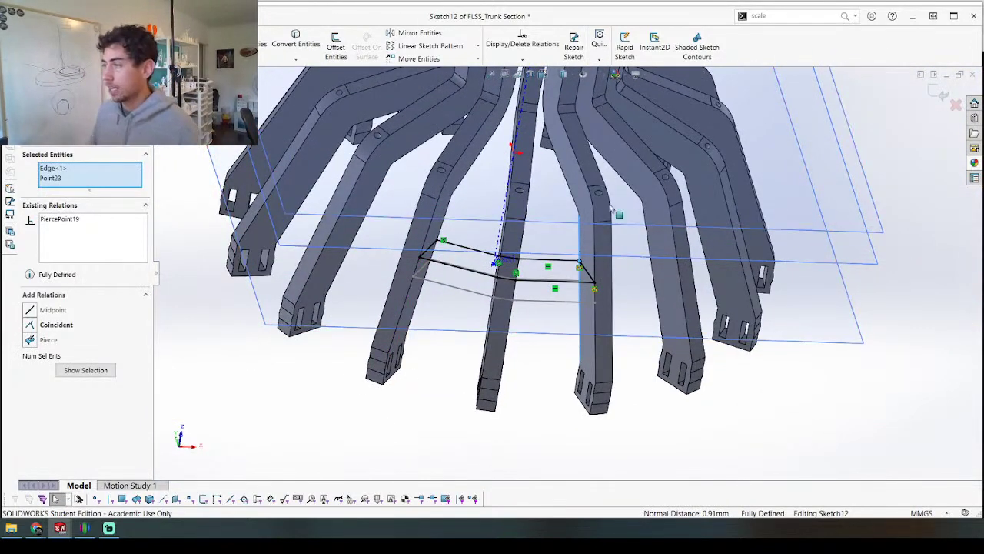
left_click(940, 94)
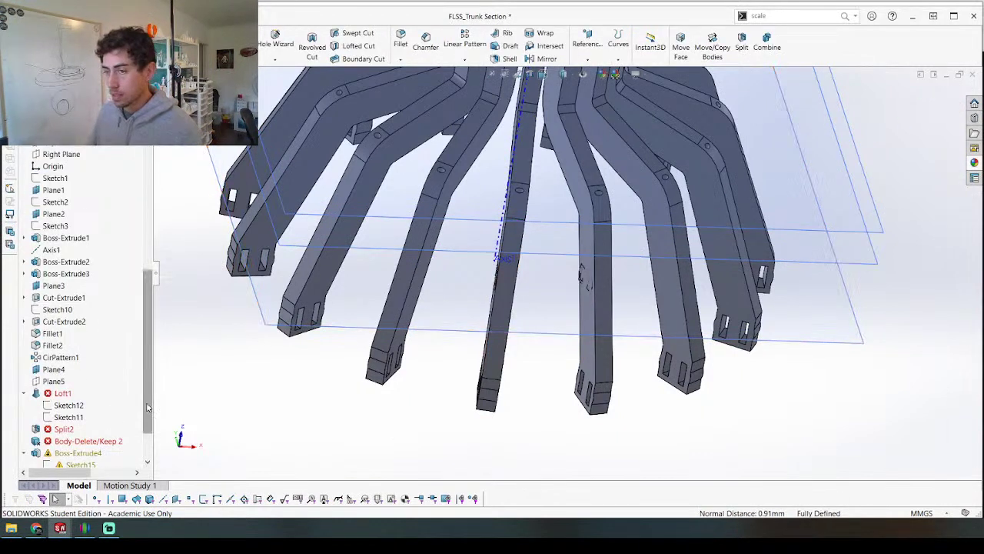
Step: Roll the model back to Loft1 and remove the Edge<1> guide curve from the brace loft
left_click_drag(122, 433, 122, 373)
right_click(50, 350)
left_click(87, 199)
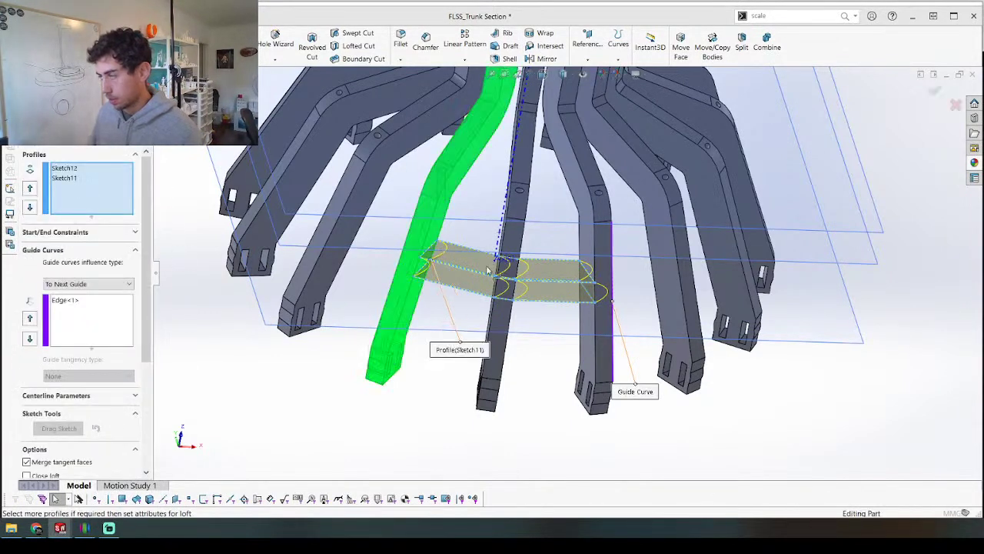
mouse_move(482, 257)
middle_mouse_down()
mouse_move(473, 248)
mouse_move(487, 266)
middle_mouse_up()
scroll(487, 266, "down", 1)
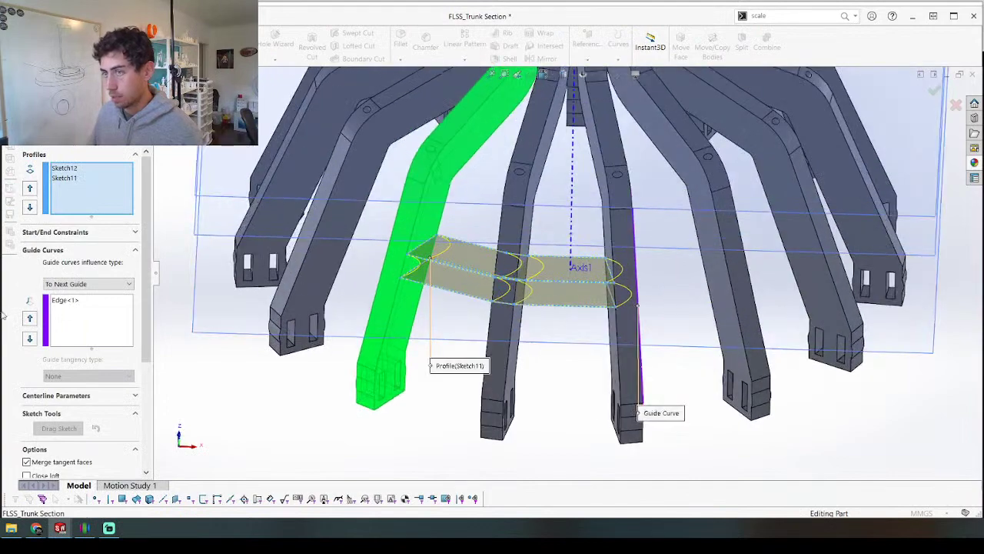
left_click(55, 300)
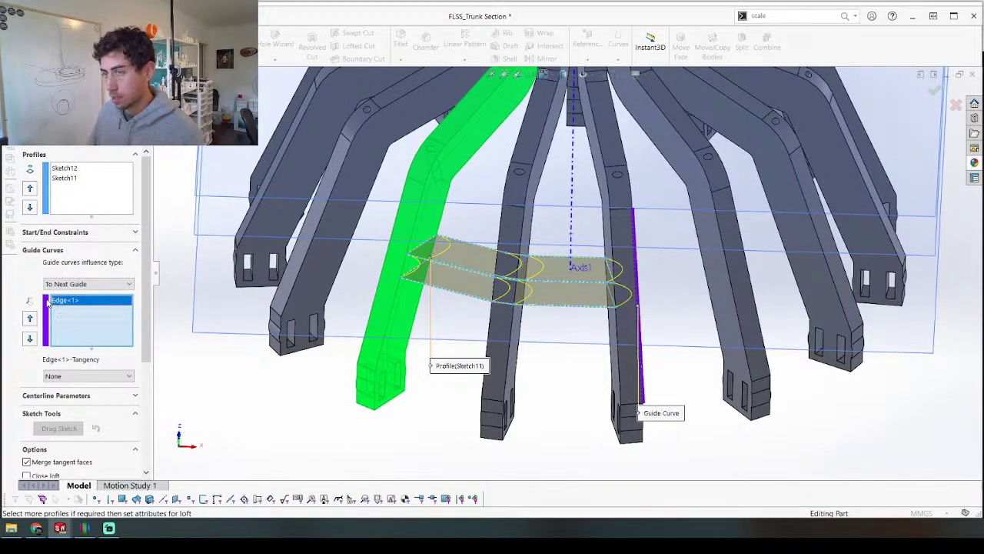
key("Delete")
scroll(508, 262, "down", 4)
middle_click_drag(520, 298, 464, 295)
key("Return")
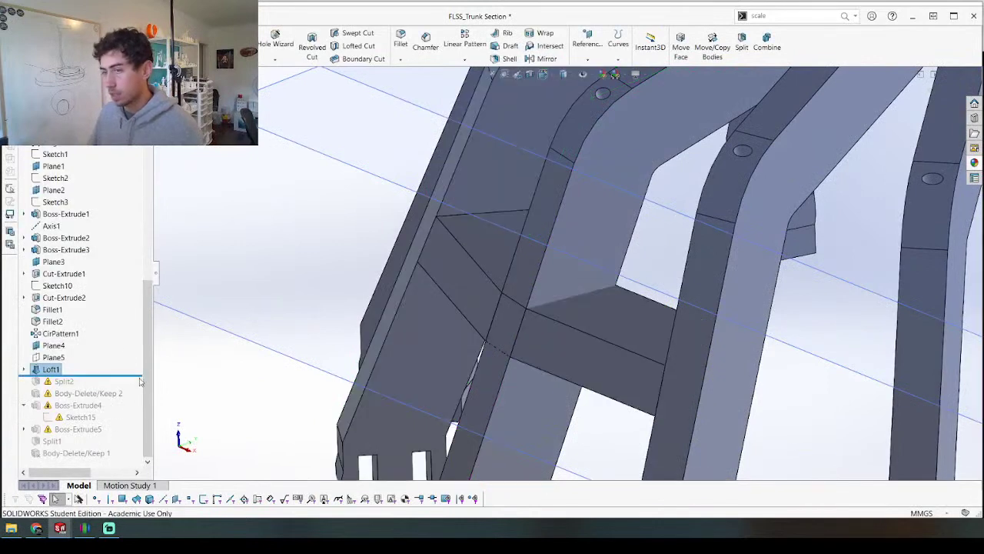
Step: Roll forward past Split2 and edit it to clear resulting body 3, leaving the third leg unsplit
left_click_drag(121, 375, 115, 387)
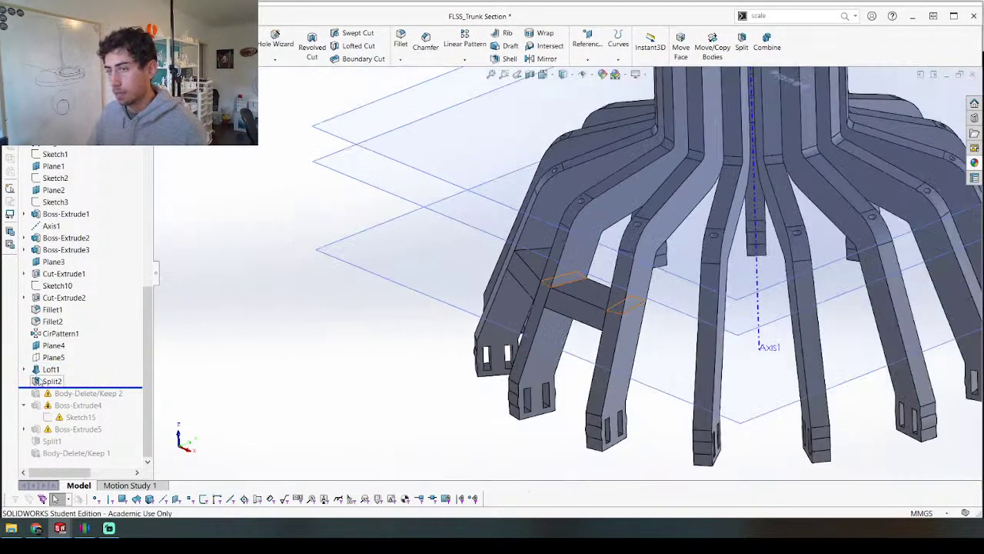
right_click(45, 381)
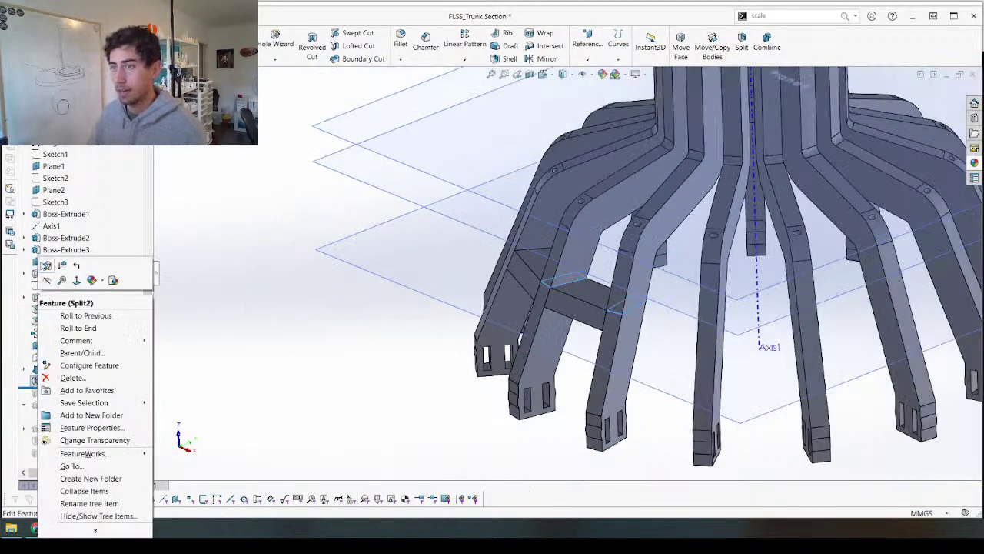
left_click(46, 265)
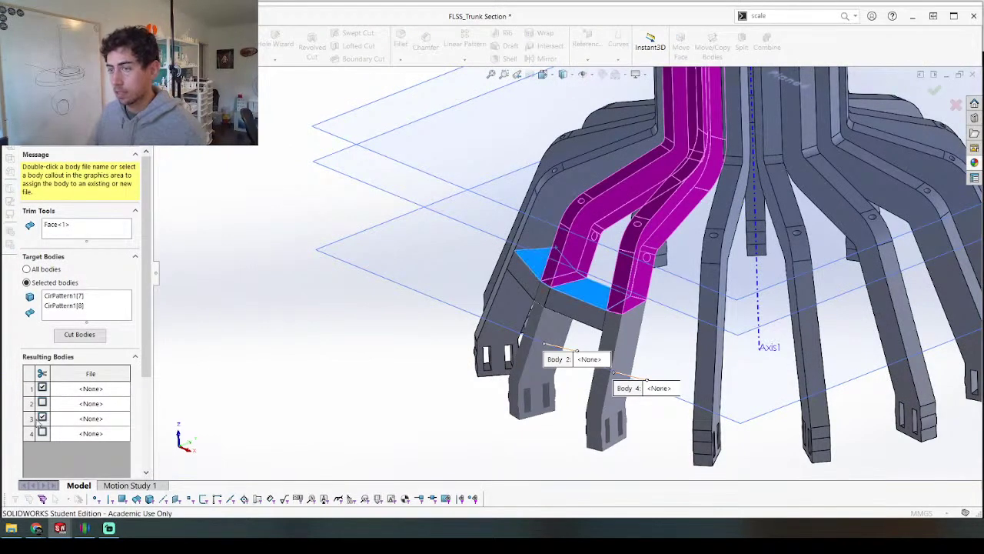
left_click(43, 417)
right_click(302, 351)
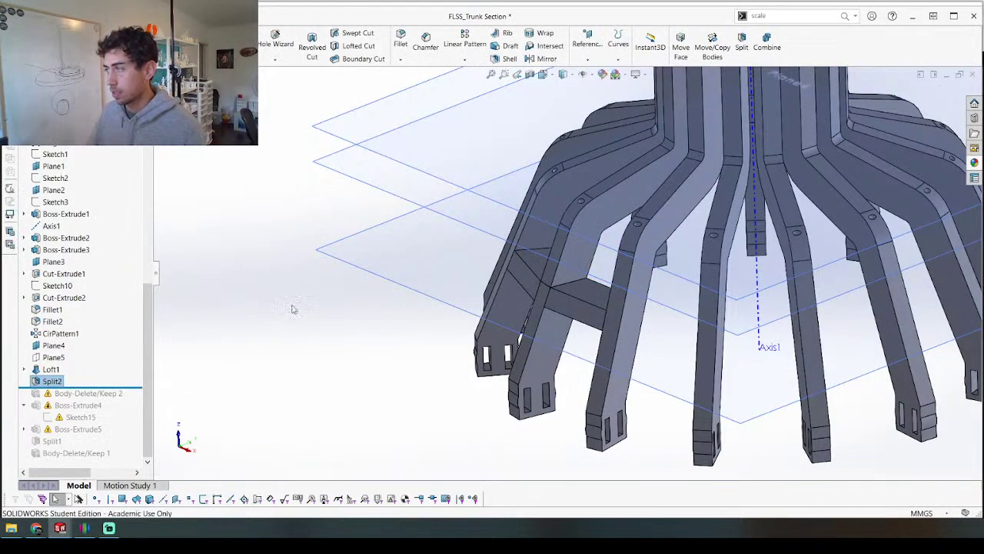
Step: Roll forward past Body-Delete/Keep 2 and edit it to delete the middle leg's lower portion below the brace
left_click_drag(142, 387, 123, 400)
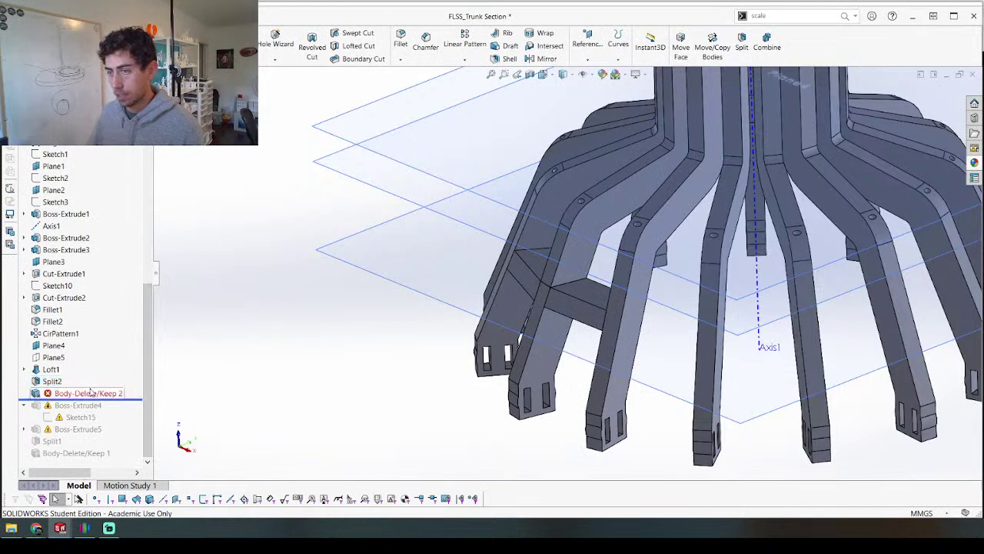
right_click(86, 396)
left_click(99, 222)
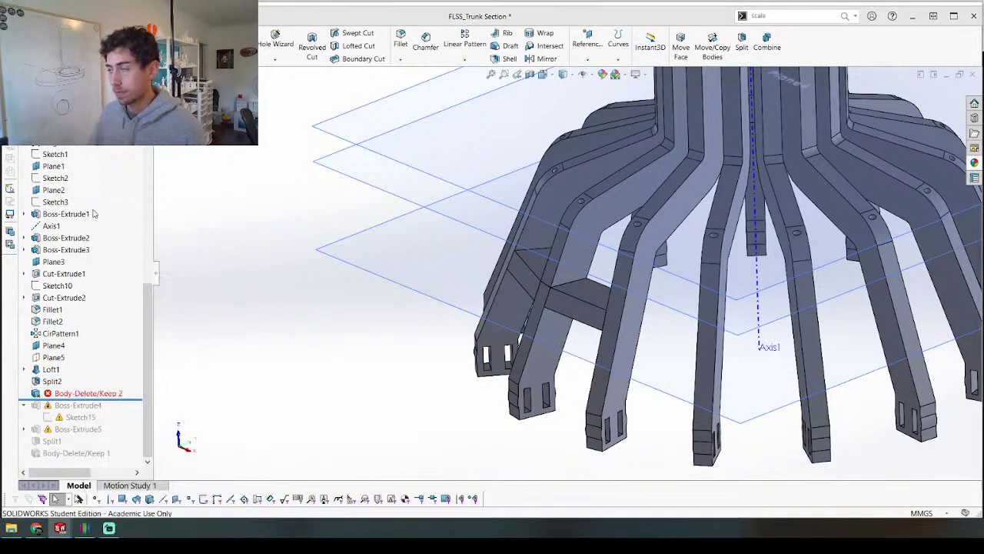
left_click(536, 353)
left_click(543, 362)
key("Return")
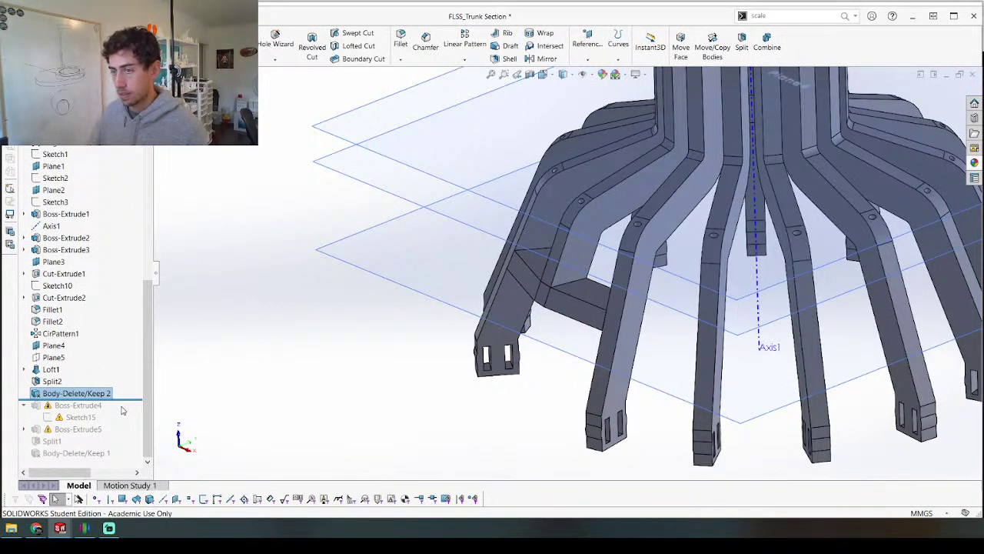
Step: Roll forward past Boss-Extrude4 and Boss-Extrude5, and delete Boss-Extrude5 together with its Sketch16
left_click_drag(125, 398, 127, 423)
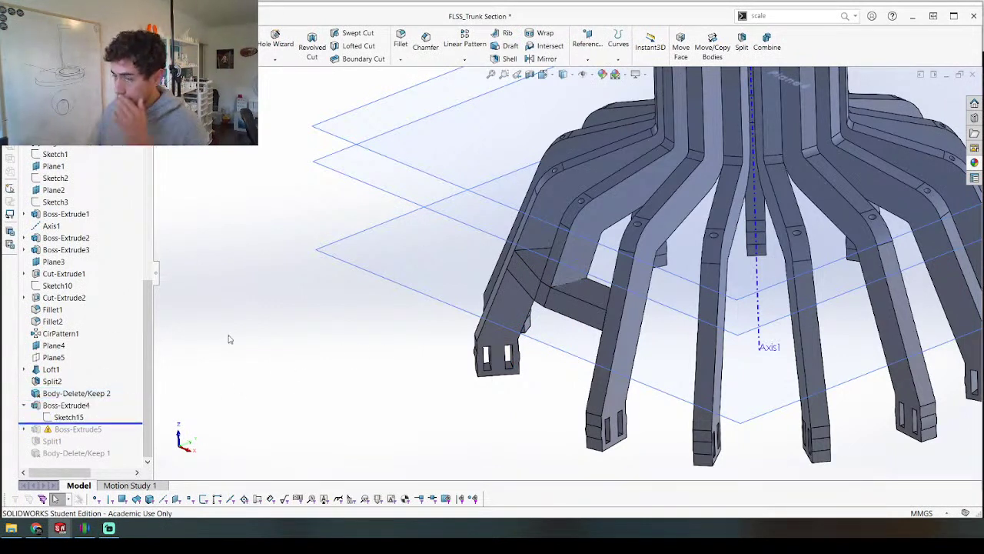
left_click_drag(120, 424, 108, 435)
left_click(87, 429)
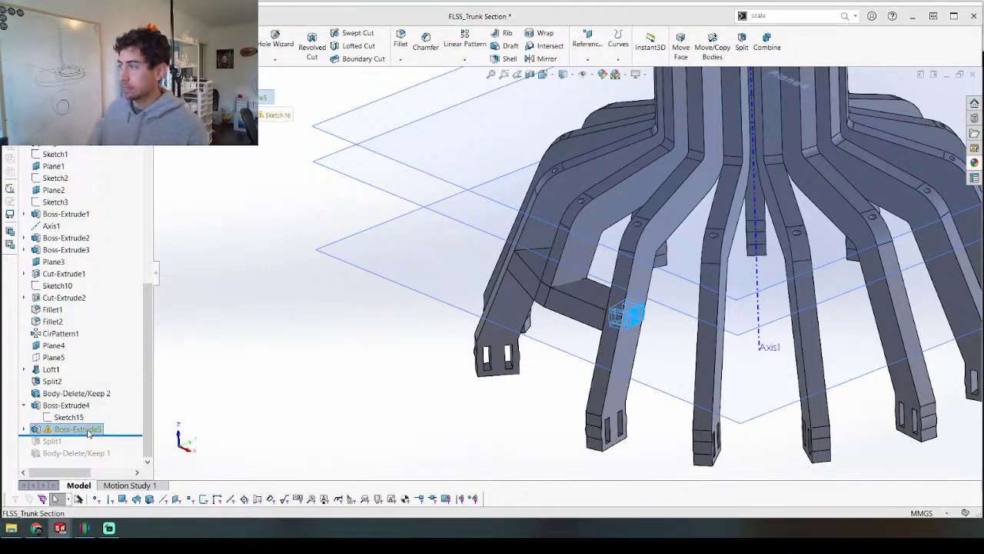
key("Delete")
key("Return")
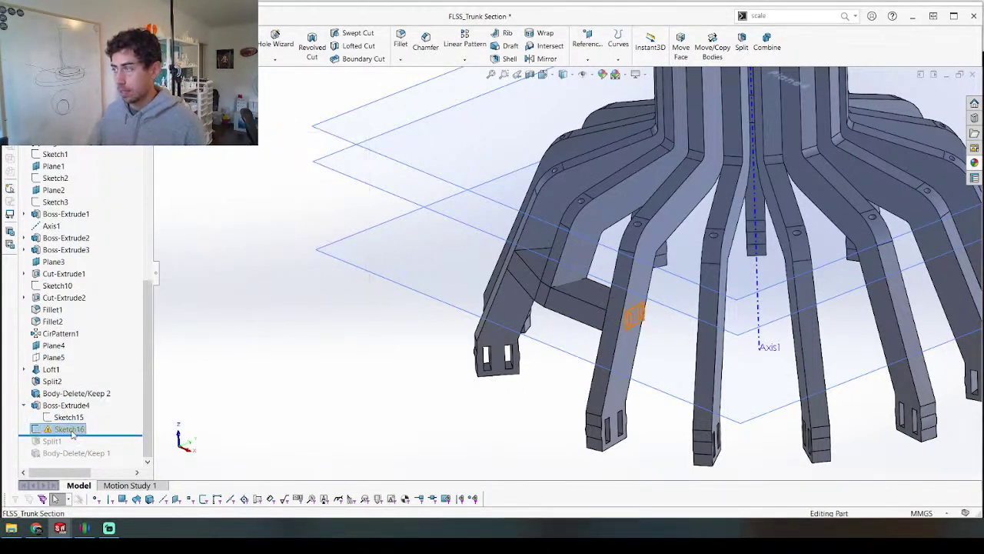
key("Delete")
key("Return")
Step: Roll forward past Split1 and delete it along with the dependent Body-Delete/Keep 1
left_click_drag(102, 435, 102, 446)
left_click(51, 441)
key("Delete")
key("Return")
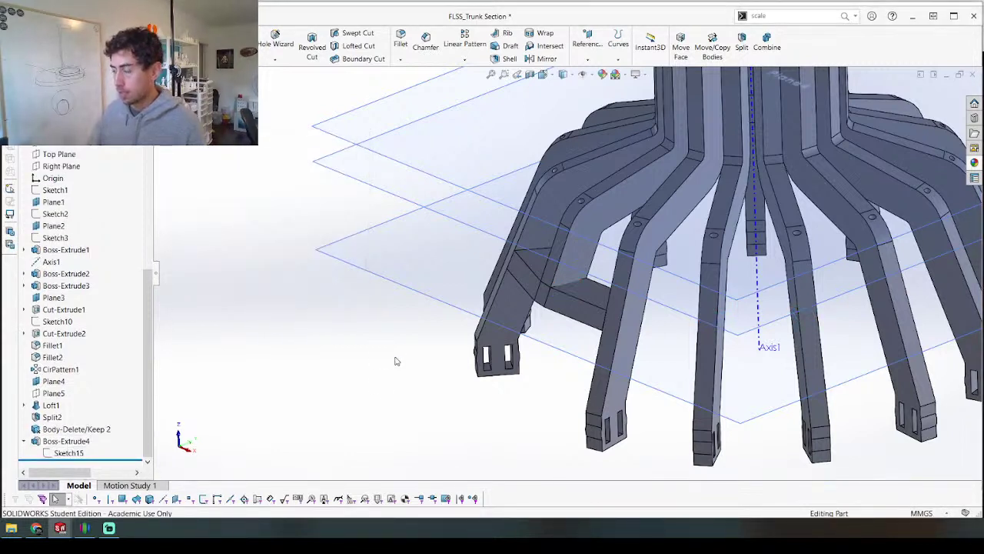
Step: Start a sketch on the brace's underside and try to offset the middle leg's end edges by 0.25 mm
middle_click_drag(525, 358, 411, 138)
scroll(467, 259, "down", 3)
left_click(472, 258)
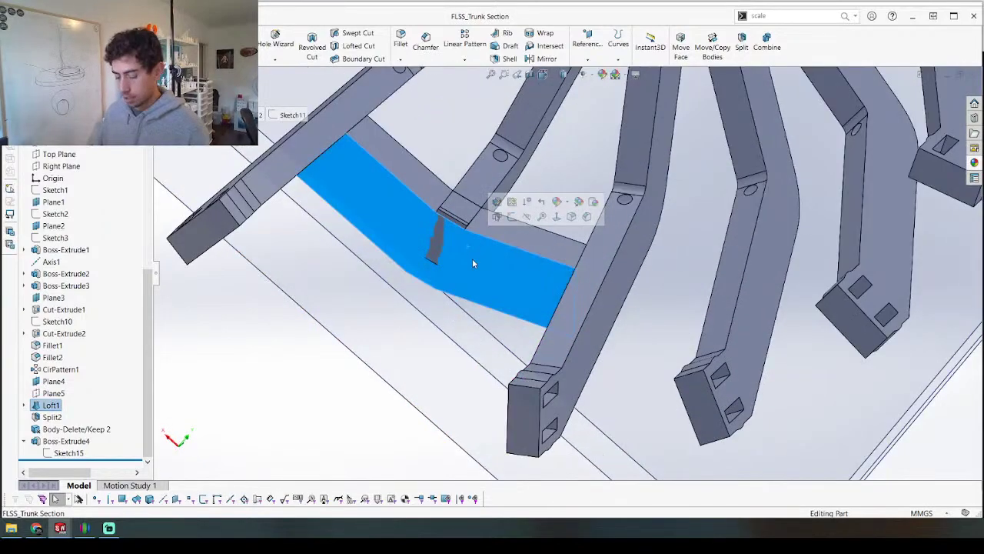
key("s")
scroll(600, 338, "down", 8)
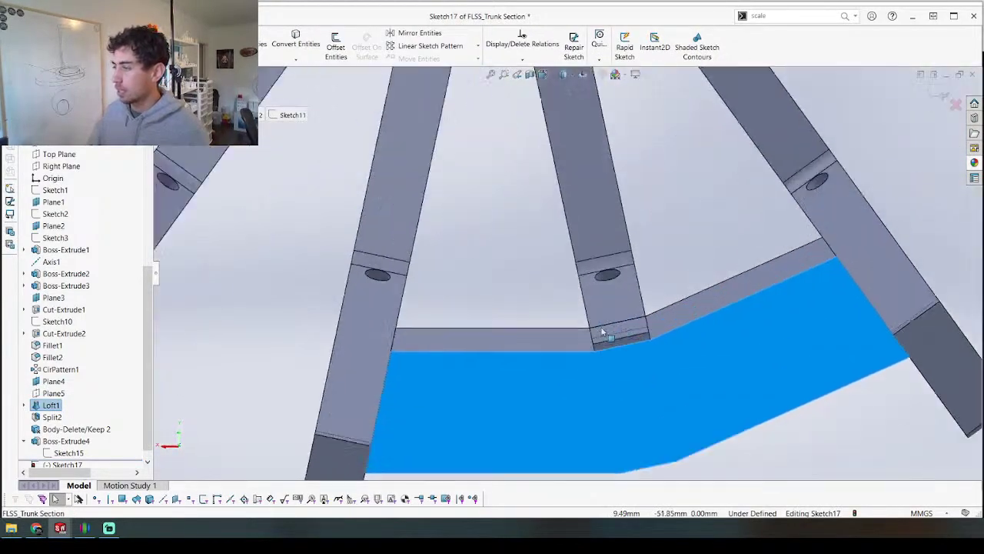
left_click(567, 342)
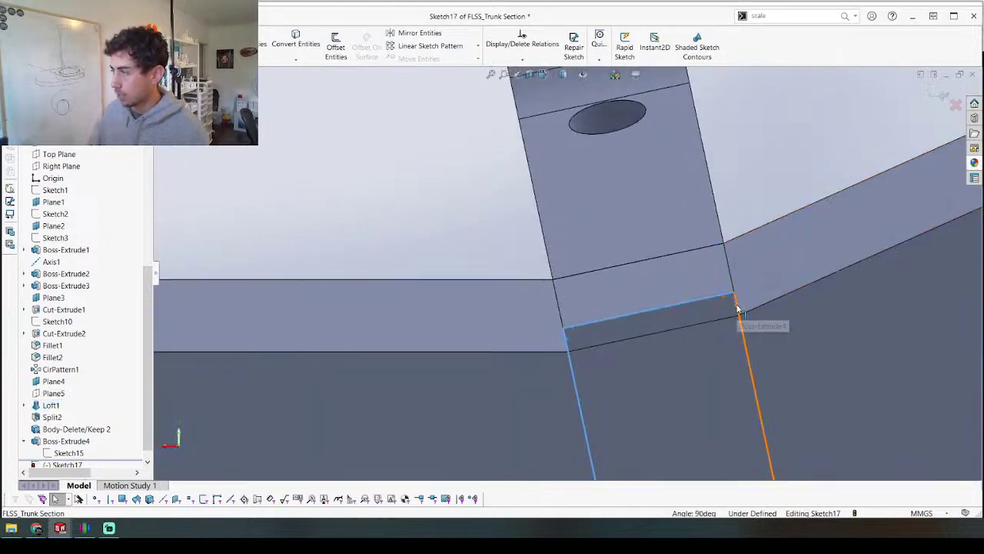
left_click(336, 44)
scroll(403, 275, "up", 5)
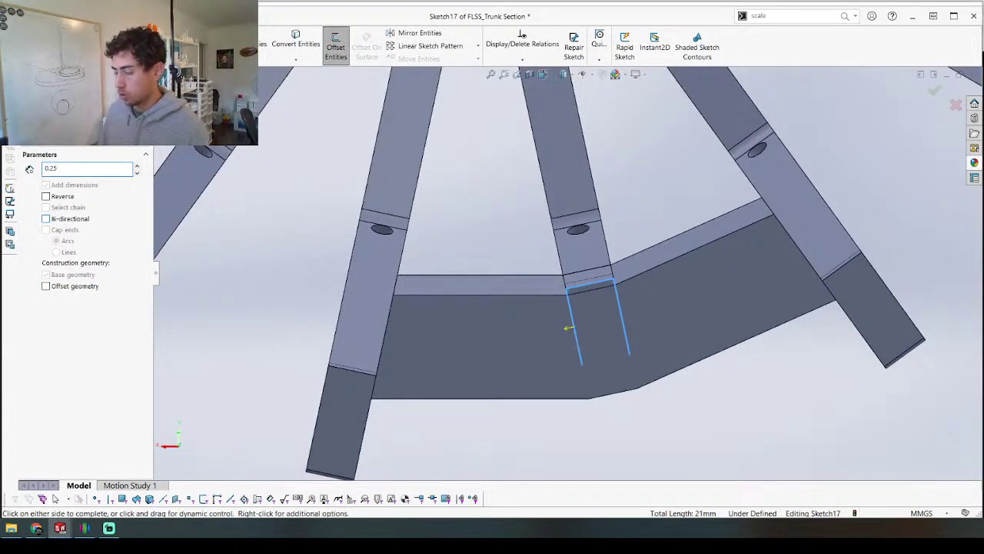
key("Return")
left_click(295, 60)
left_click(336, 46)
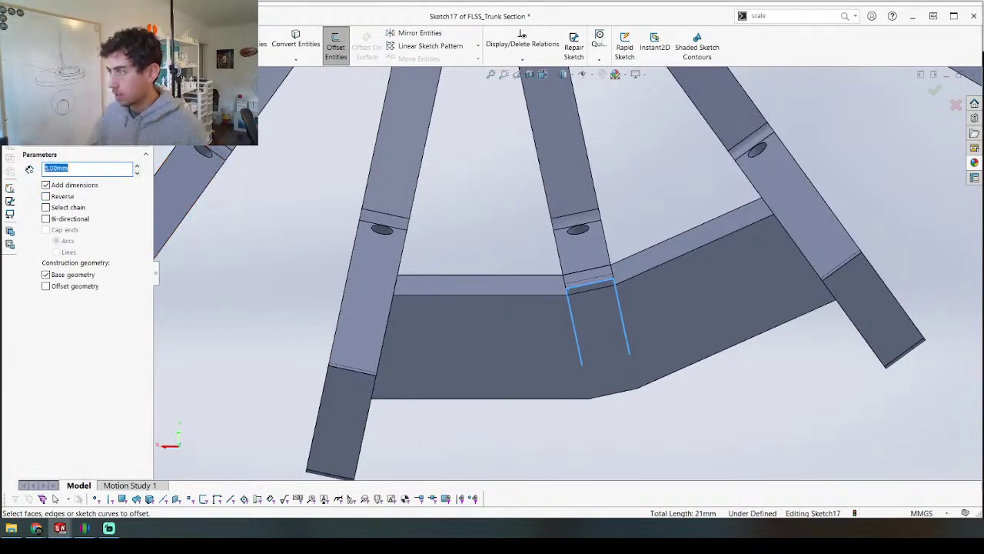
key("Escape")
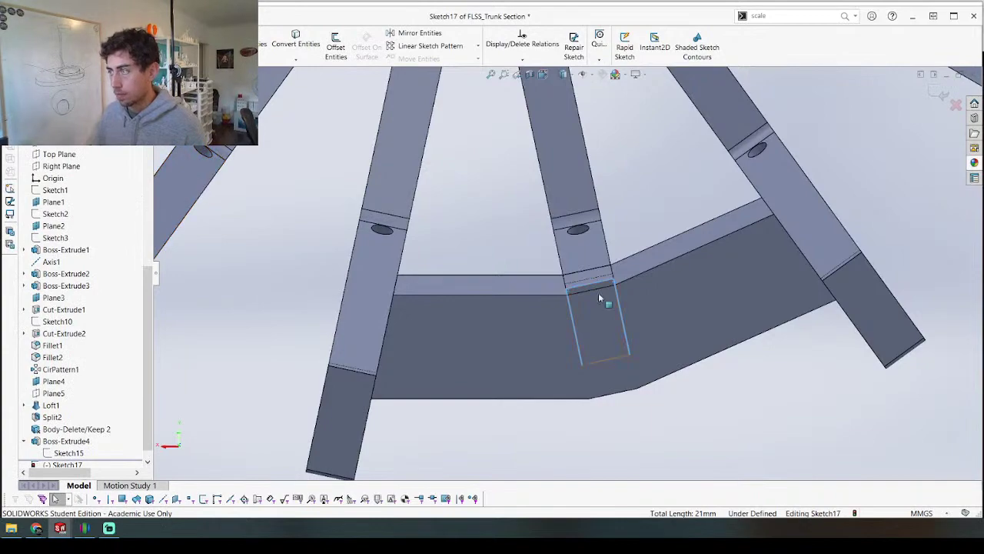
Step: Check the middle leg's available commands and discard the new sketch on the brace's underside
middle_click_drag(685, 220, 566, 295)
right_click(566, 295)
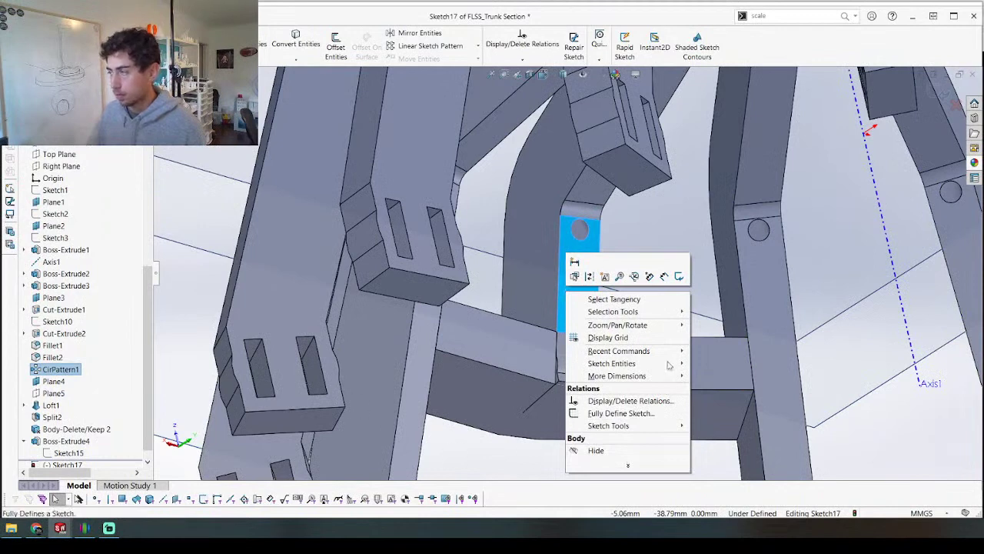
left_click(868, 450)
scroll(562, 358, "up", 3)
middle_click_drag(543, 354, 542, 312)
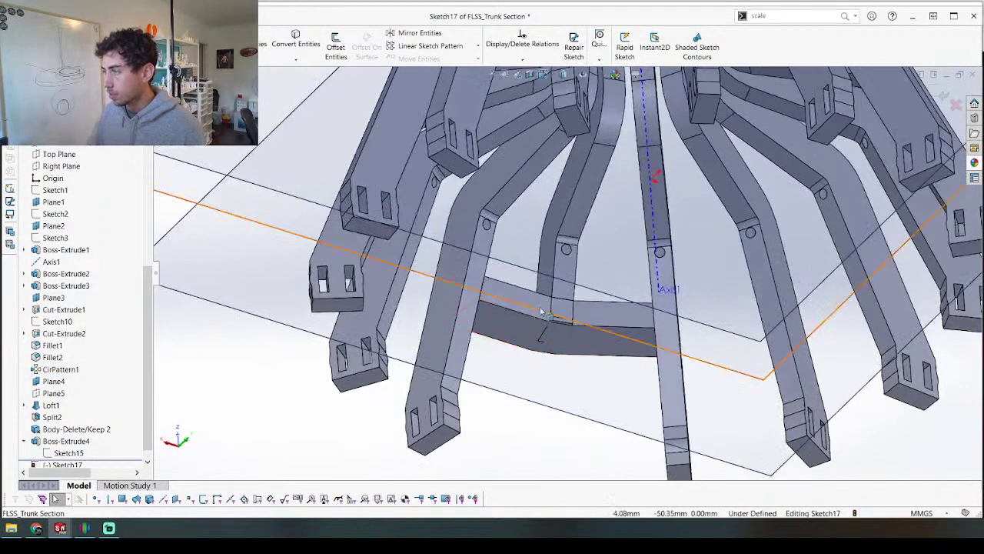
right_click(551, 258)
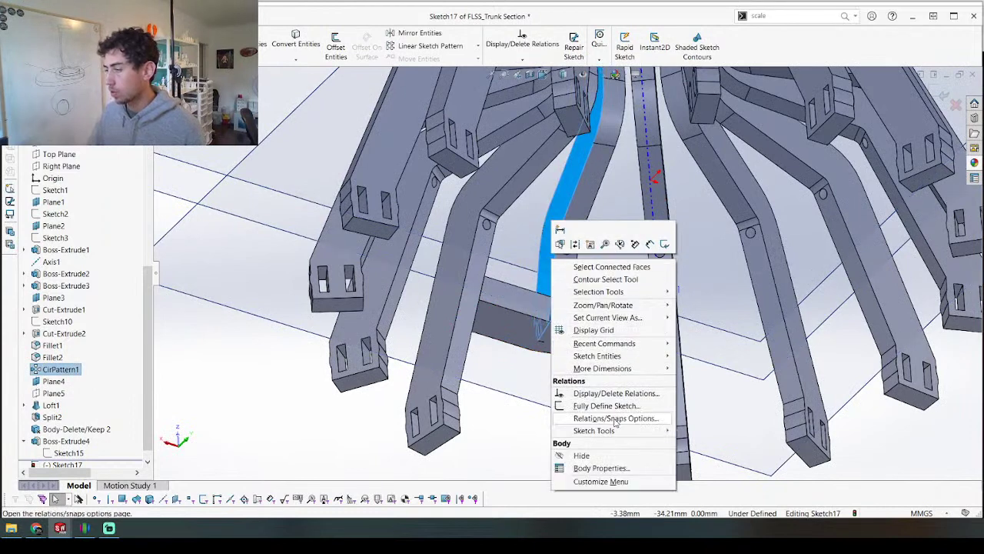
left_click(705, 343)
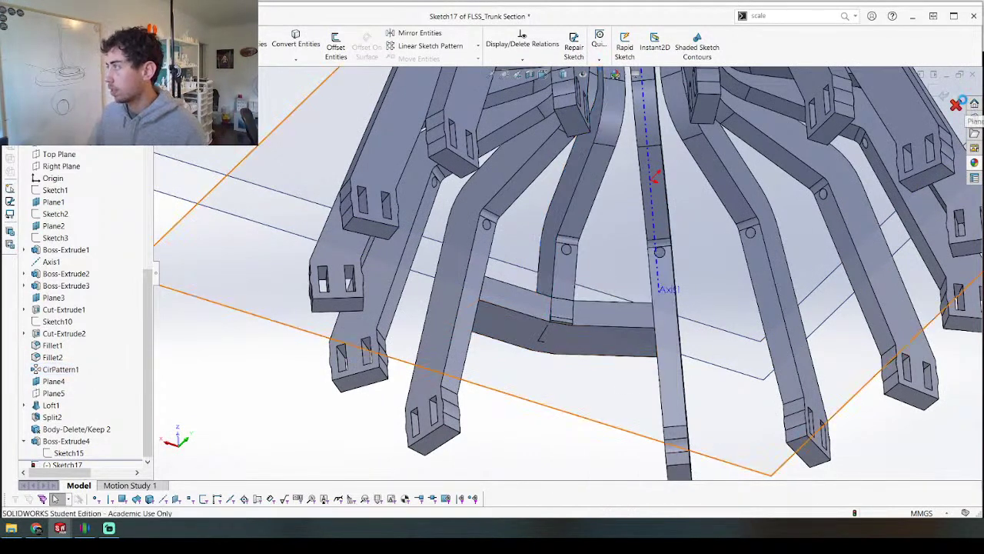
left_click(956, 105)
Step: Isolate the middle leg body to examine its lower end, and exit the isolated view
right_click(545, 266)
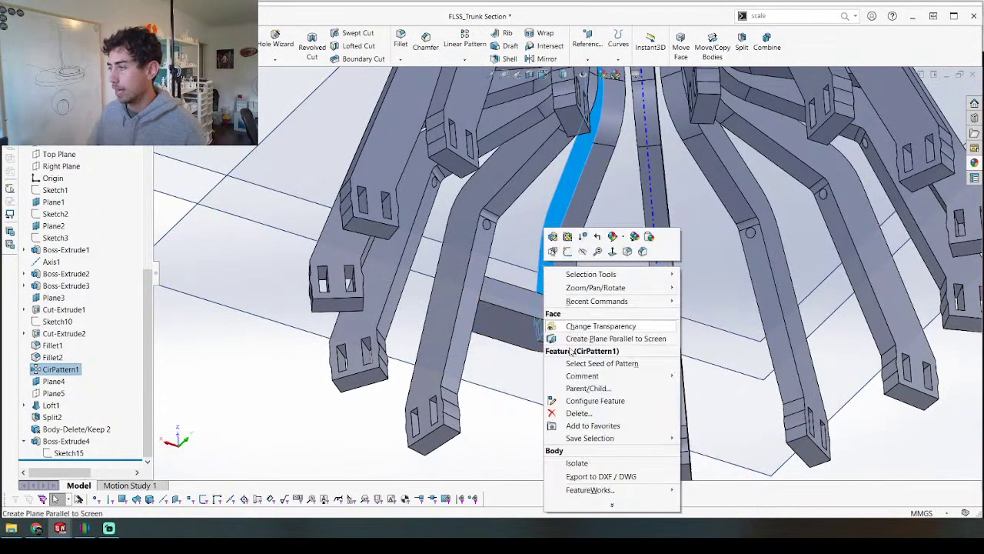
left_click(589, 465)
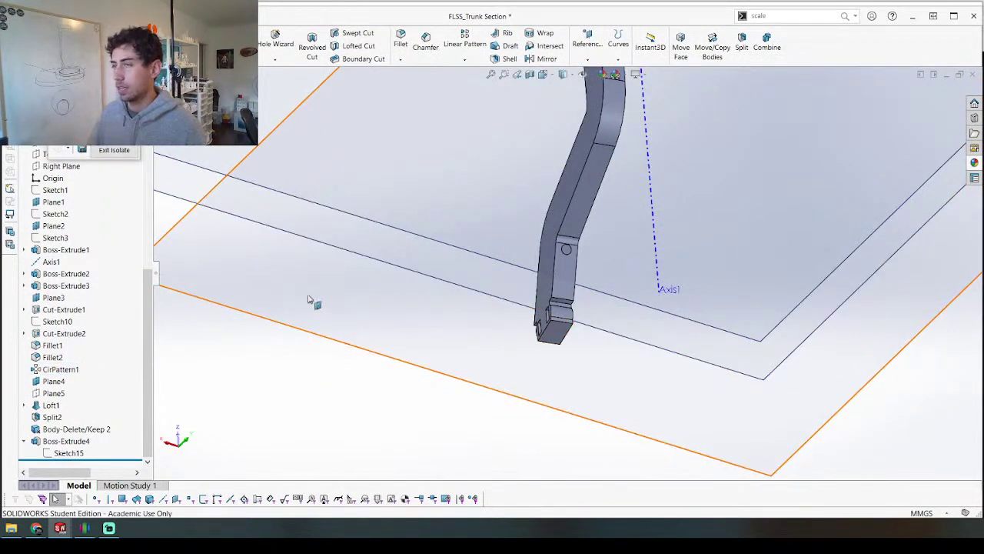
middle_click_drag(536, 328, 479, 328)
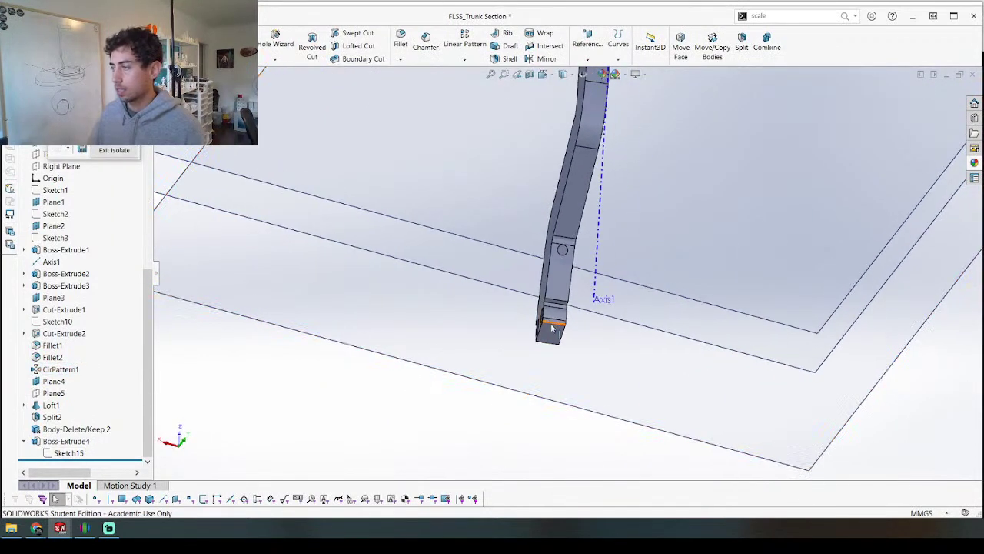
left_click(551, 331)
middle_click_drag(549, 332, 576, 232)
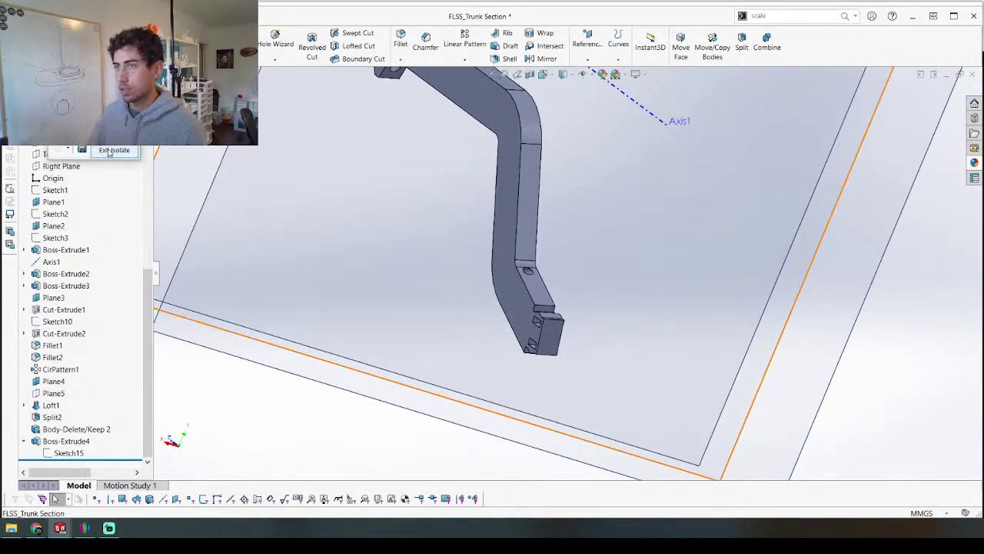
left_click(111, 150)
Step: Start a new sketch on the brace's underside and isolate the Boss-Extrude4 body of the middle leg
left_click(518, 339)
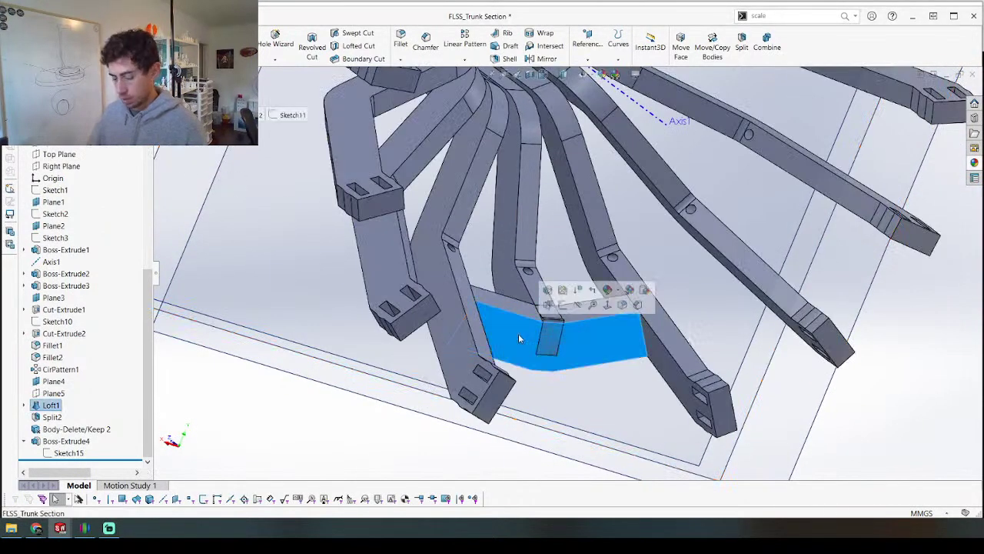
left_click(530, 281)
right_click(510, 262)
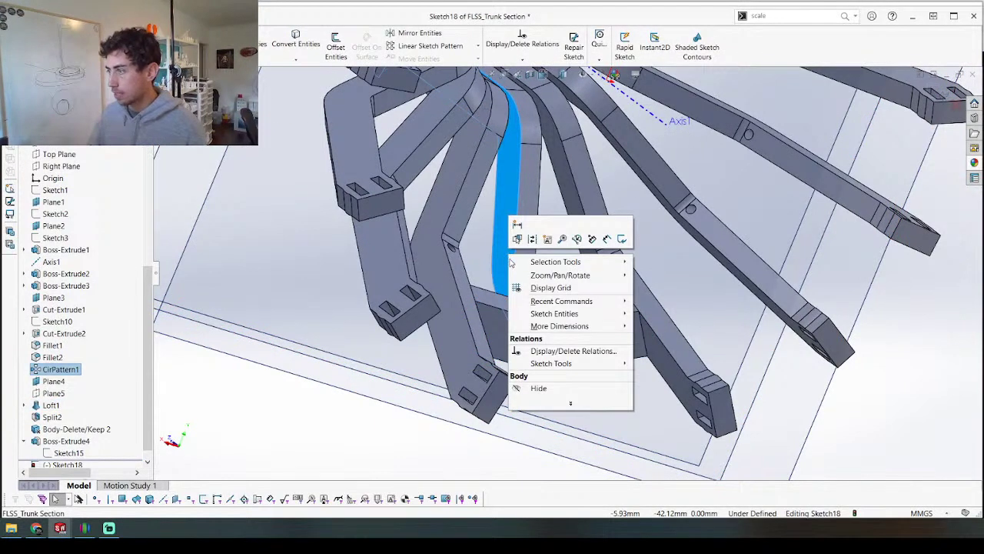
left_click(575, 402)
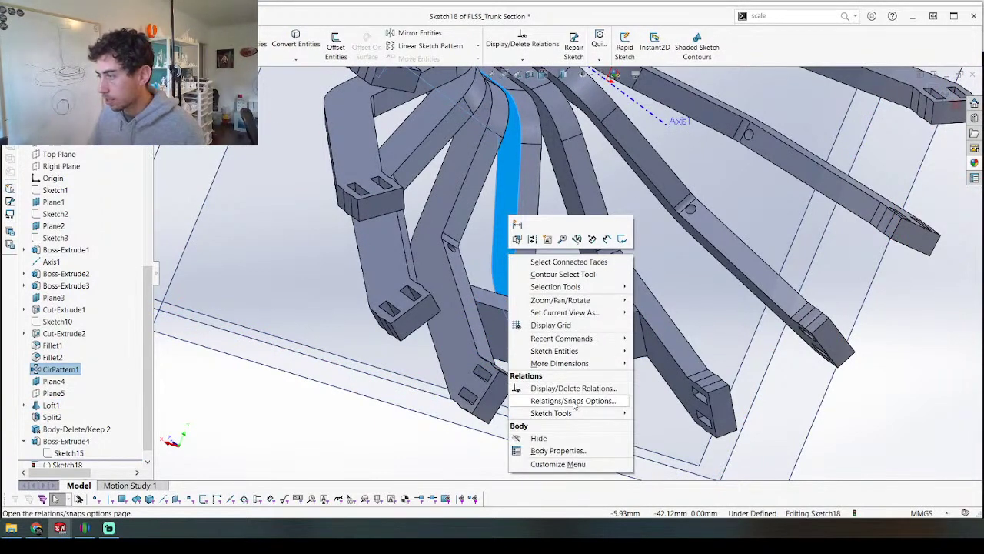
left_click(397, 464)
scroll(77, 323, "up", 7)
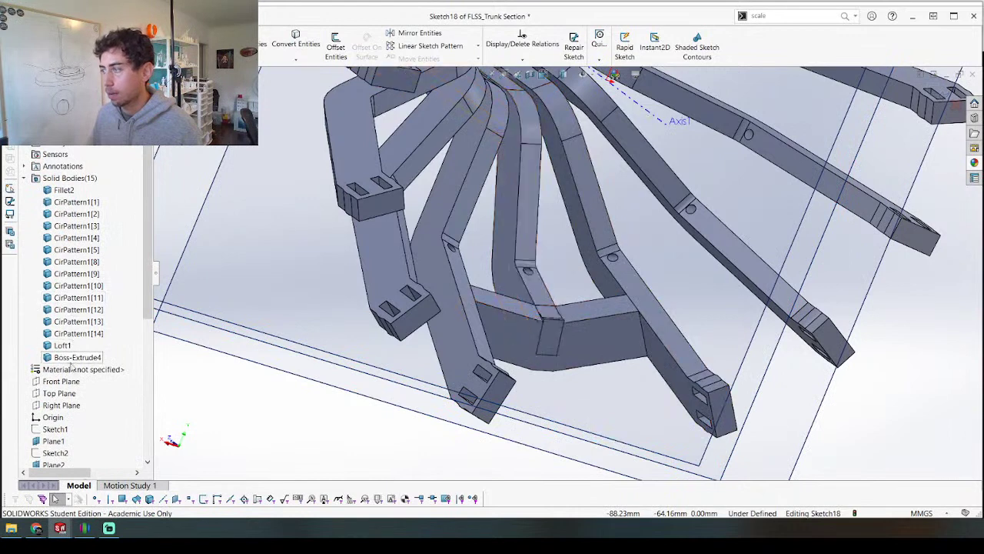
right_click(73, 358)
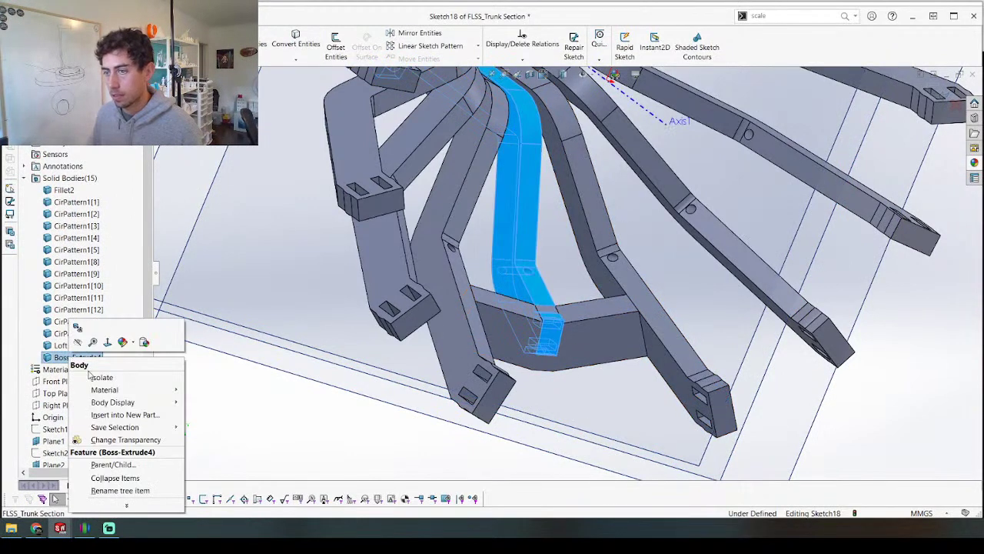
key("Escape")
middle_click_drag(569, 292, 478, 299)
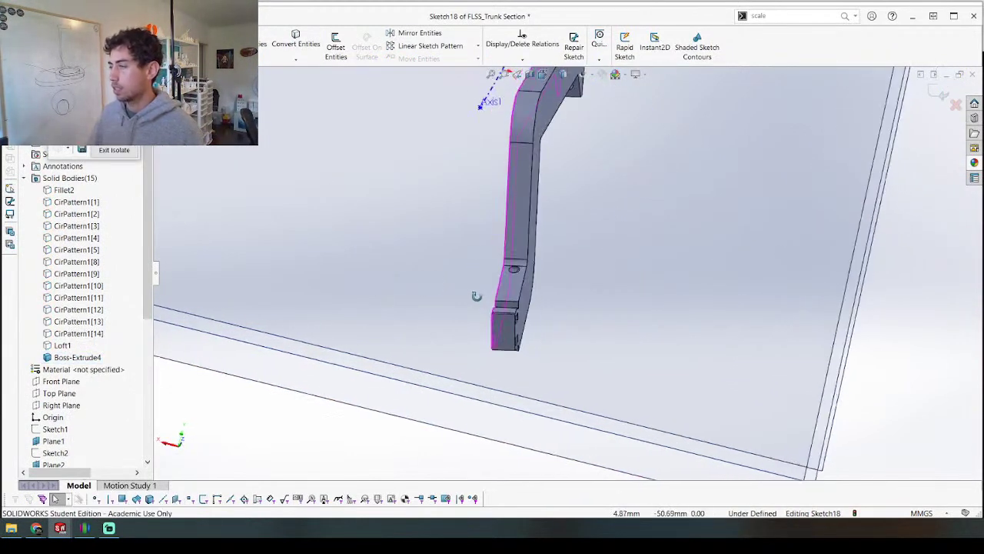
Step: Offset the three edges around the middle leg's end outward by 3.5 mm with the direction reversed
scroll(478, 299, "down", 8)
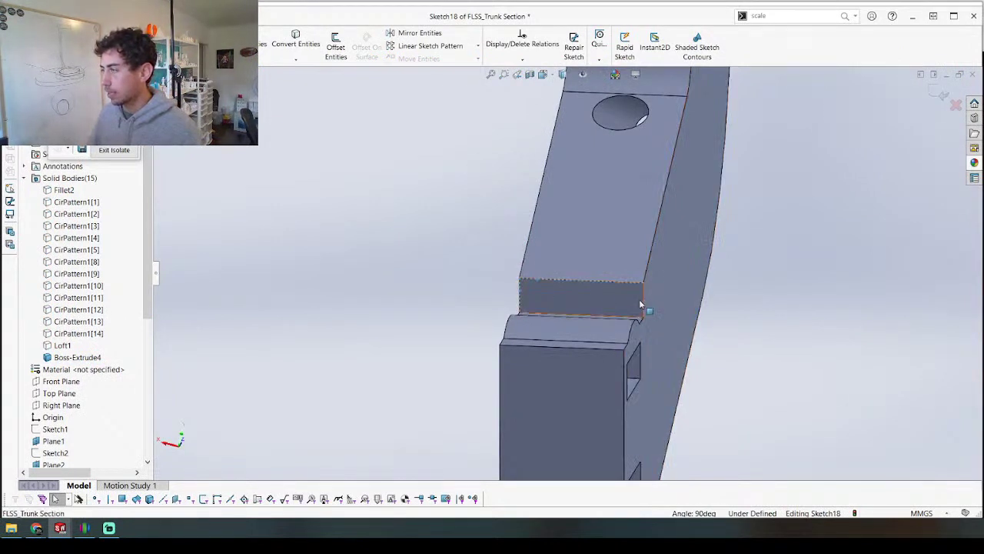
left_click(343, 46)
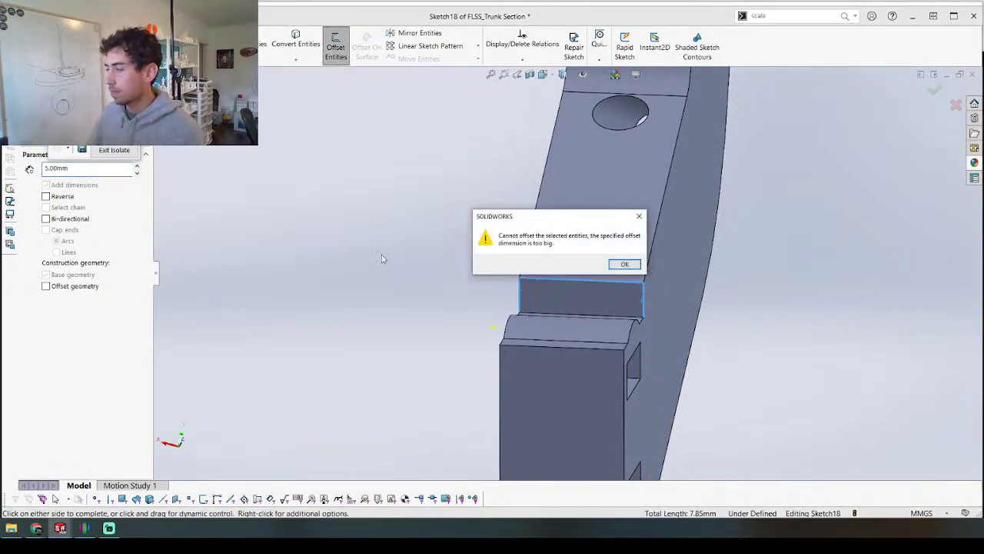
left_click(625, 264)
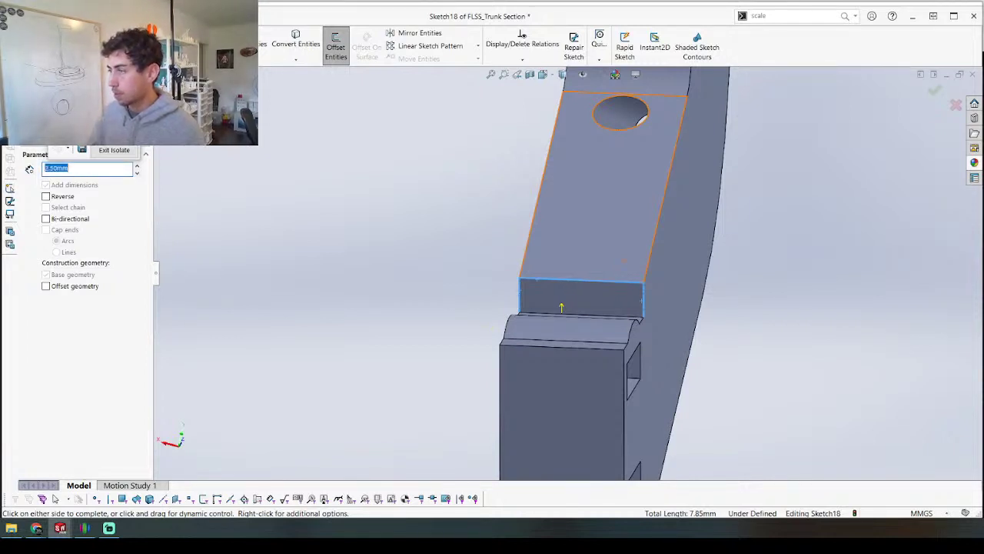
key("Return")
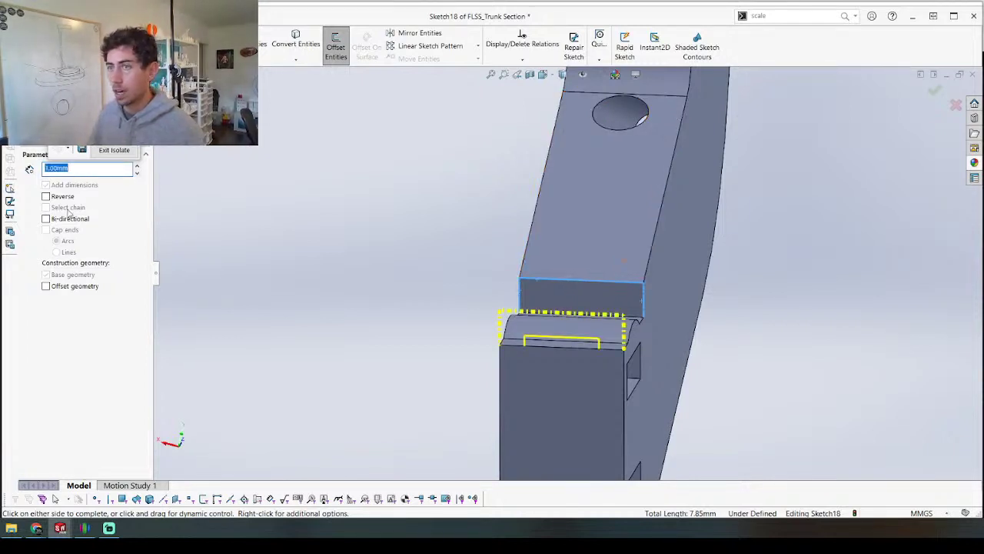
left_click(46, 196)
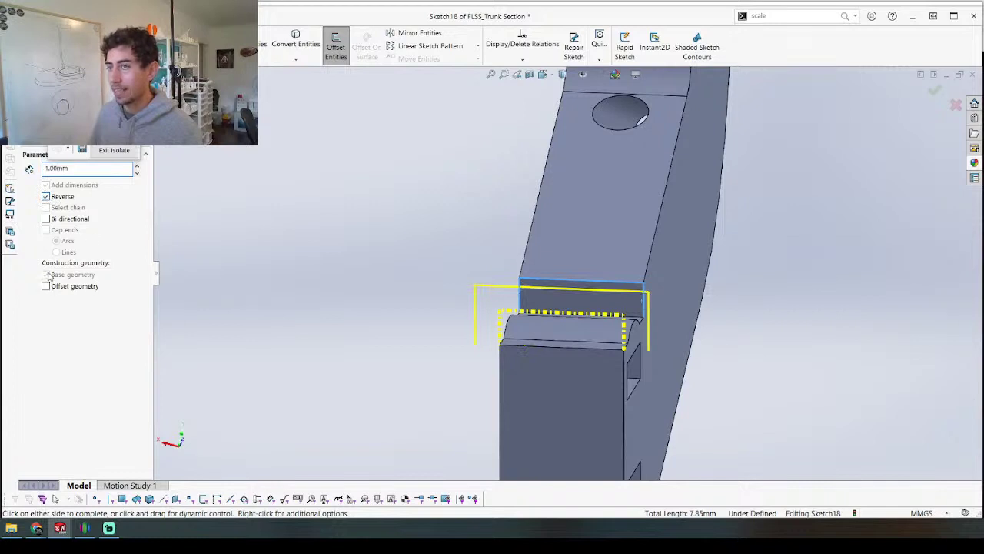
double_click(101, 170)
type("3.5")
key("Return")
key("Return")
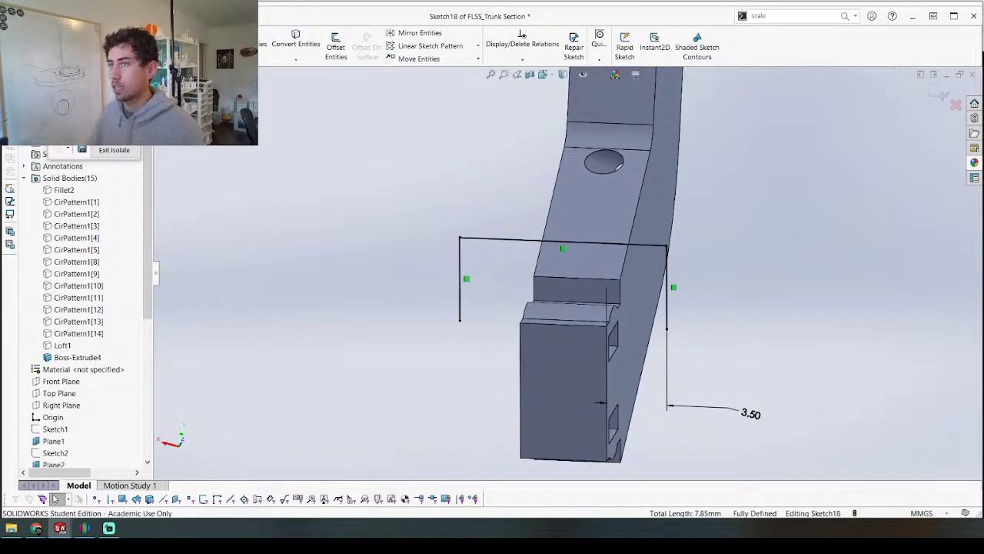
Step: Exit the isolated leg view and isolate the Loft1 brace body around the offset sketch
left_click(122, 153)
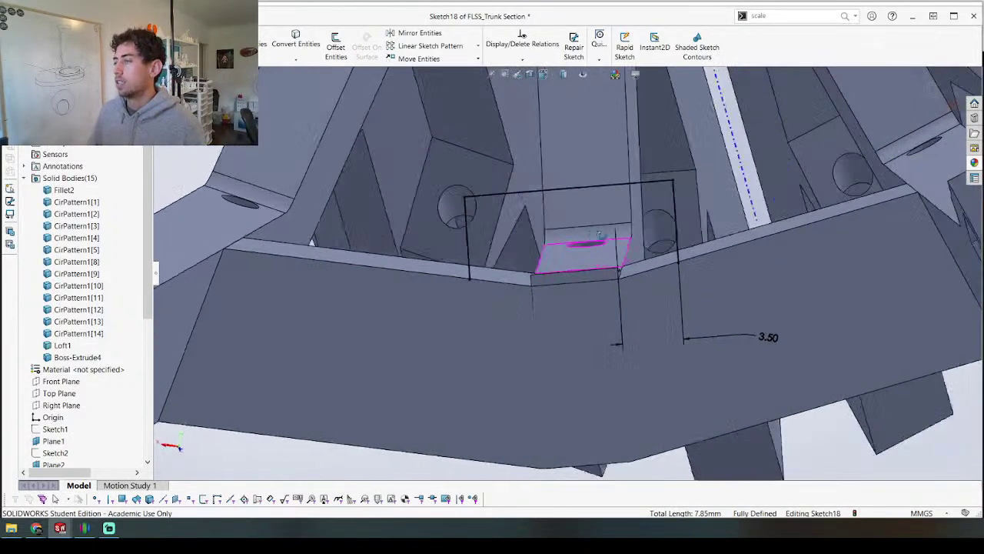
middle_click_drag(600, 234, 598, 285)
left_click(492, 310)
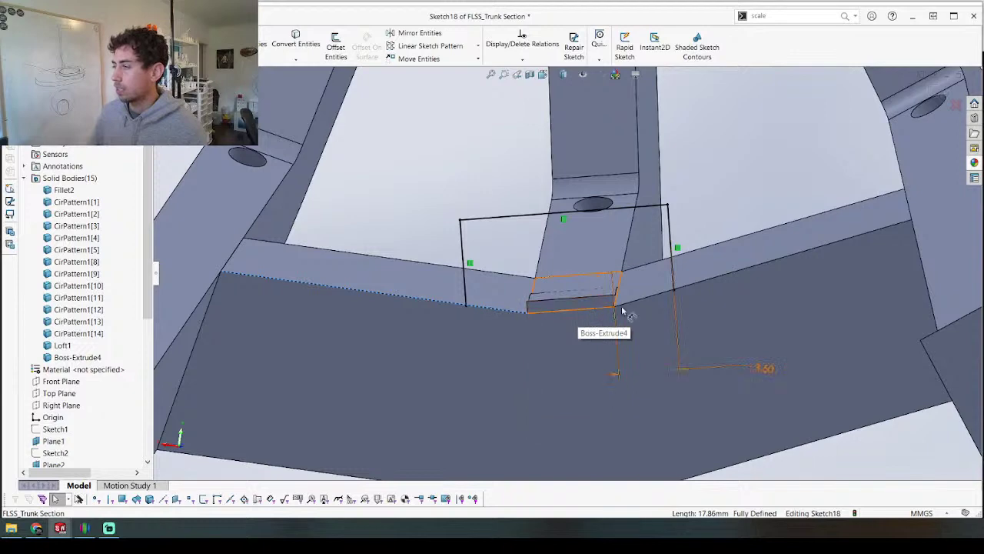
middle_click_drag(505, 336, 548, 309)
left_click(467, 350)
right_click(467, 350)
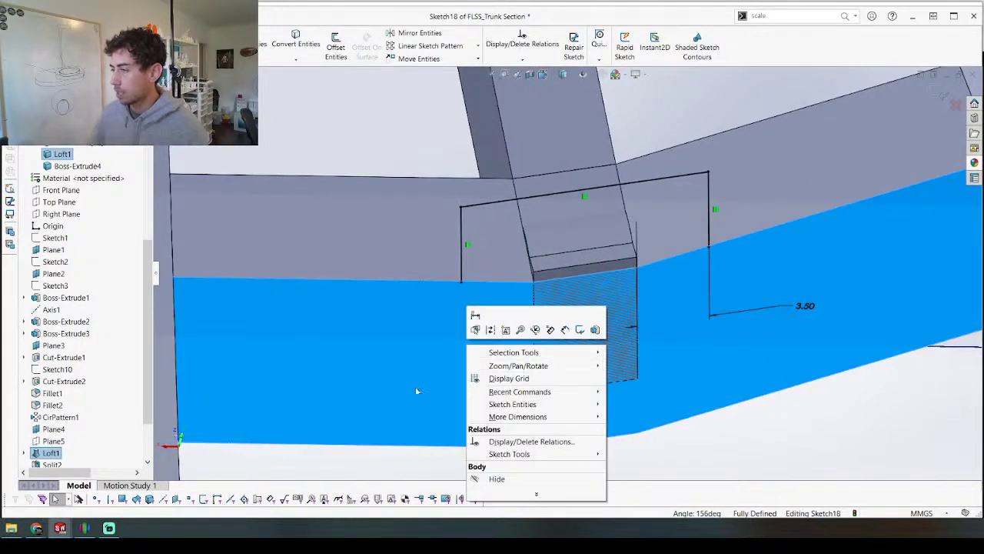
right_click(48, 153)
left_click(80, 174)
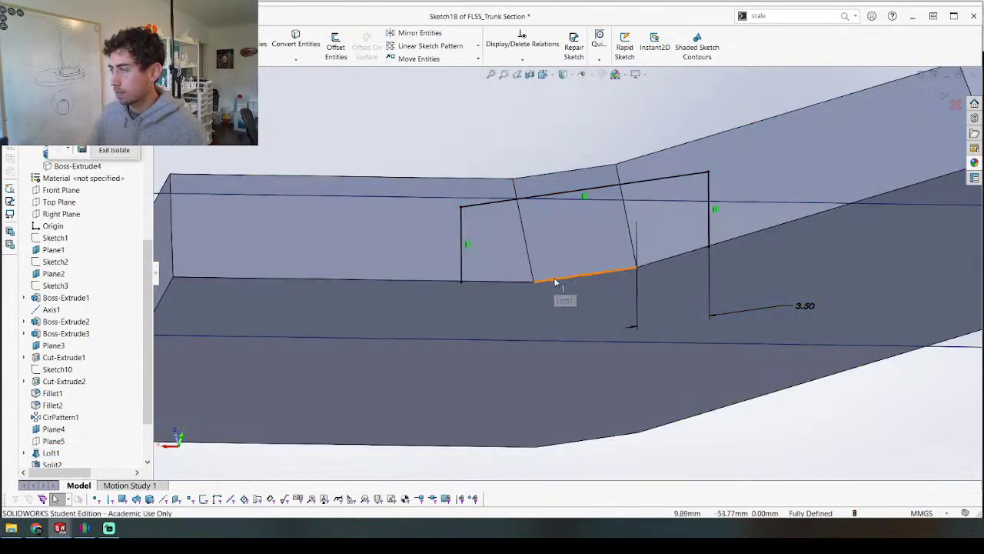
Step: Convert the brace's three connected underside edges next to the offset lines into sketch lines
left_click(511, 284)
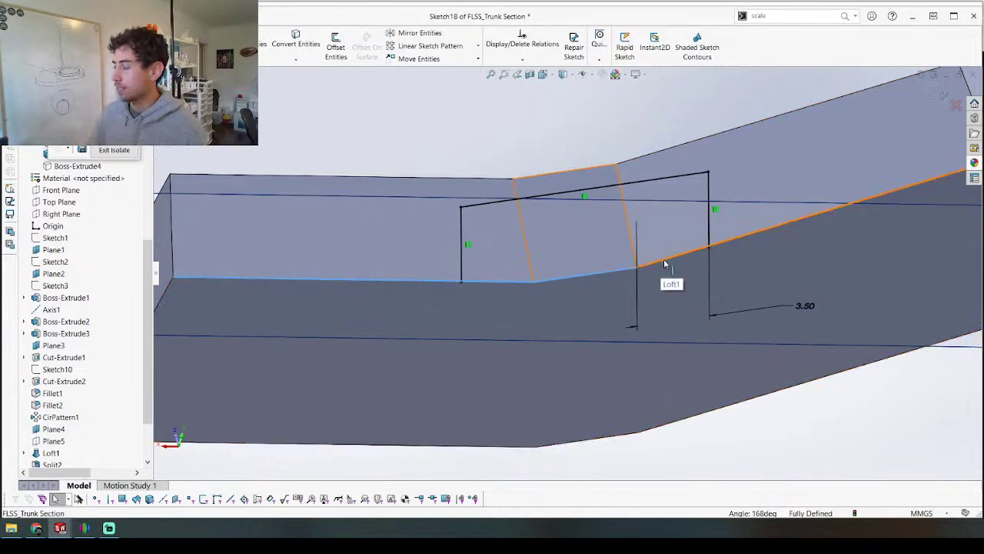
scroll(562, 275, "up", 3)
scroll(525, 272, "down", 10)
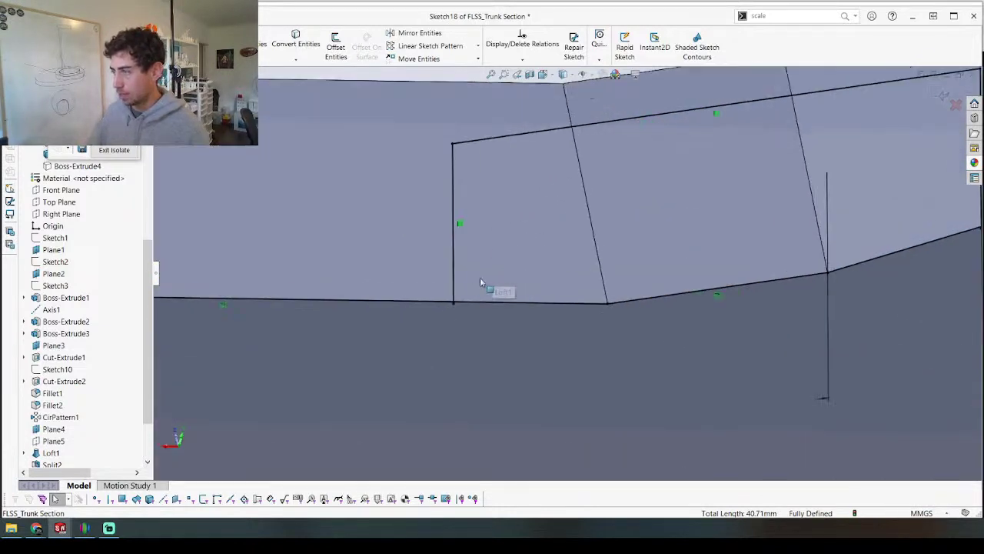
Step: Trim the converted edges and overshooting offset ends at both corners to leave one closed socket profile
right_click_drag(506, 333, 438, 231)
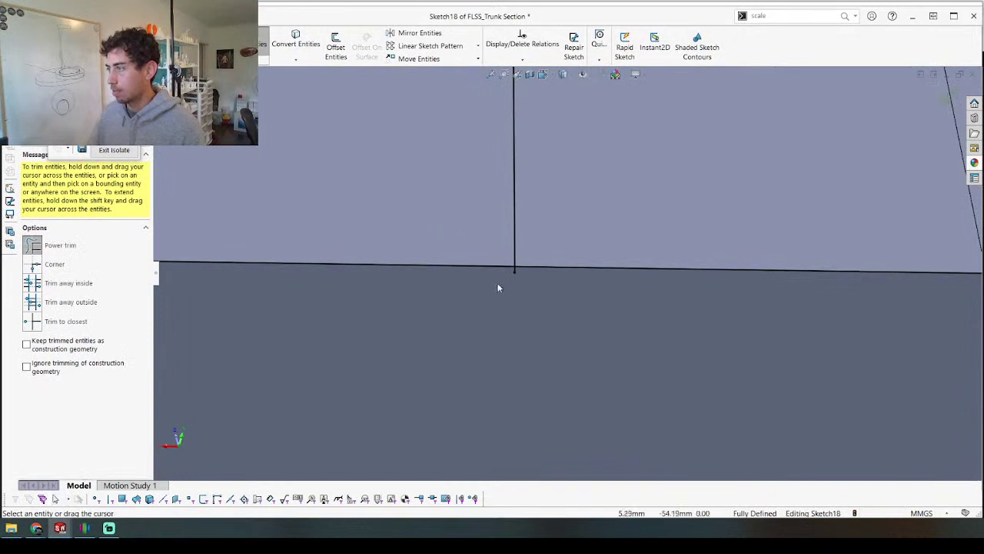
scroll(464, 315, "down", 2)
scroll(515, 269, "up", 4)
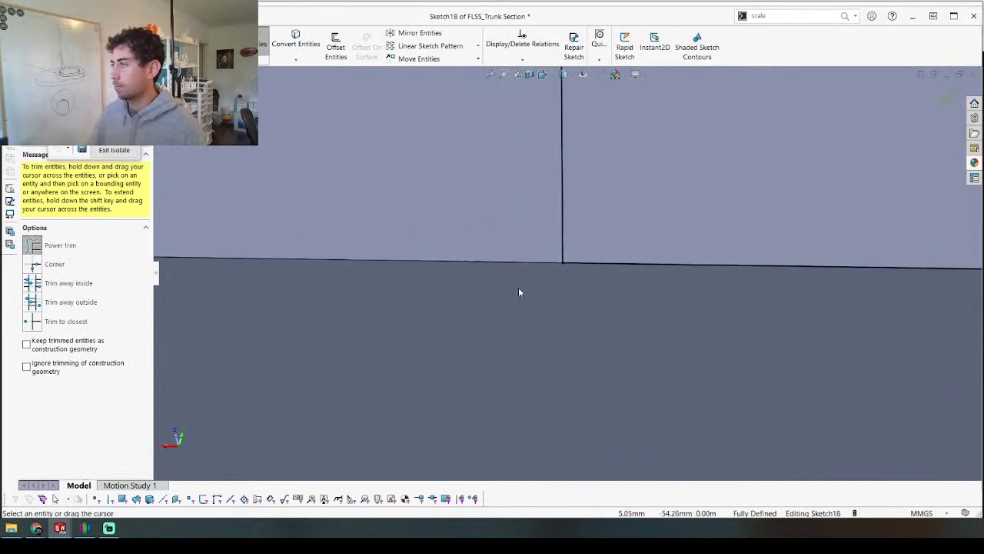
scroll(831, 239, "down", 6)
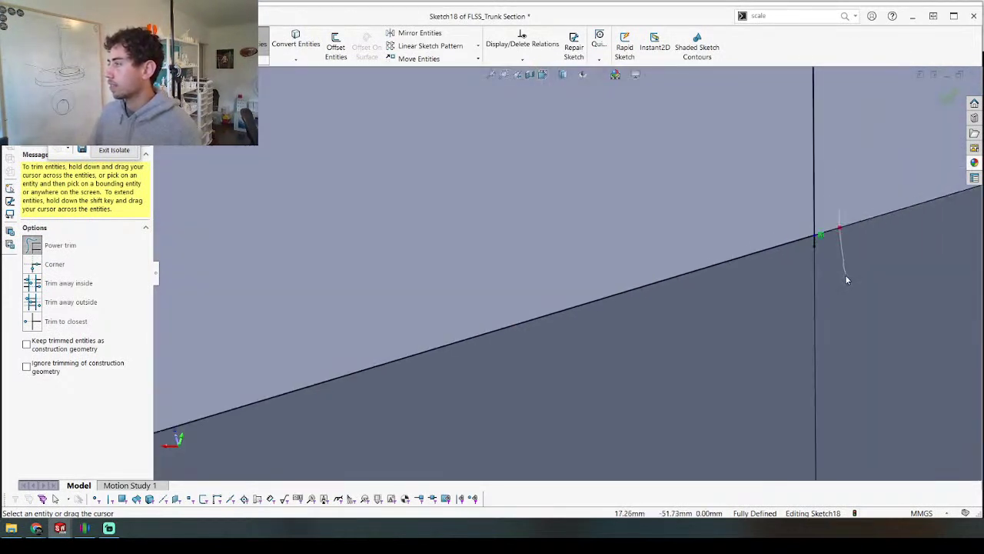
left_click_drag(686, 256, 760, 233)
scroll(716, 281, "up", 7)
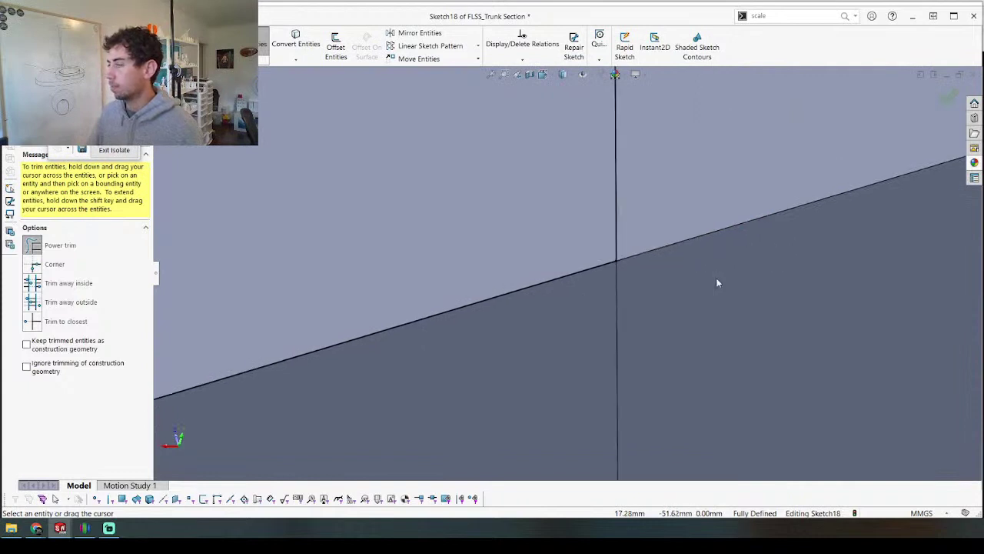
scroll(731, 260, "up", 5)
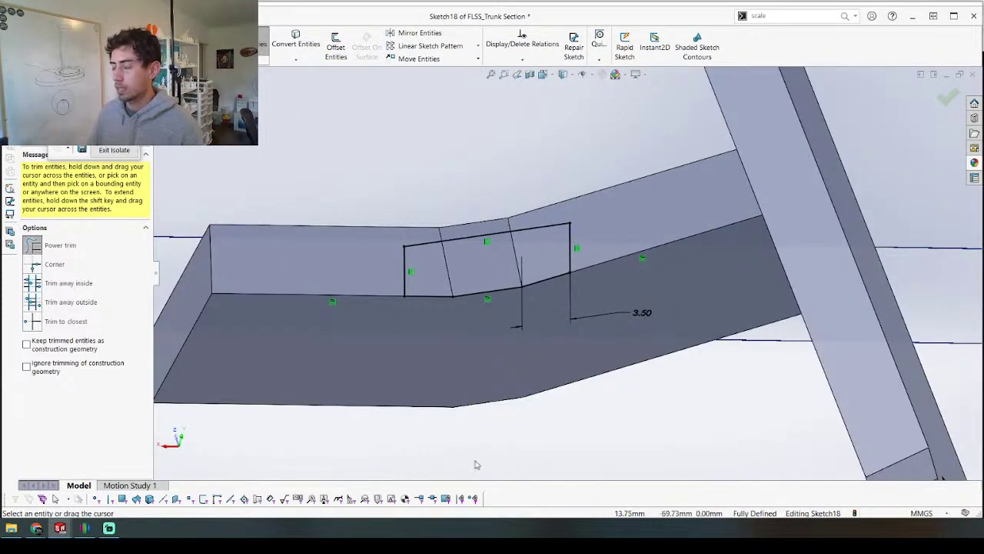
key("Escape")
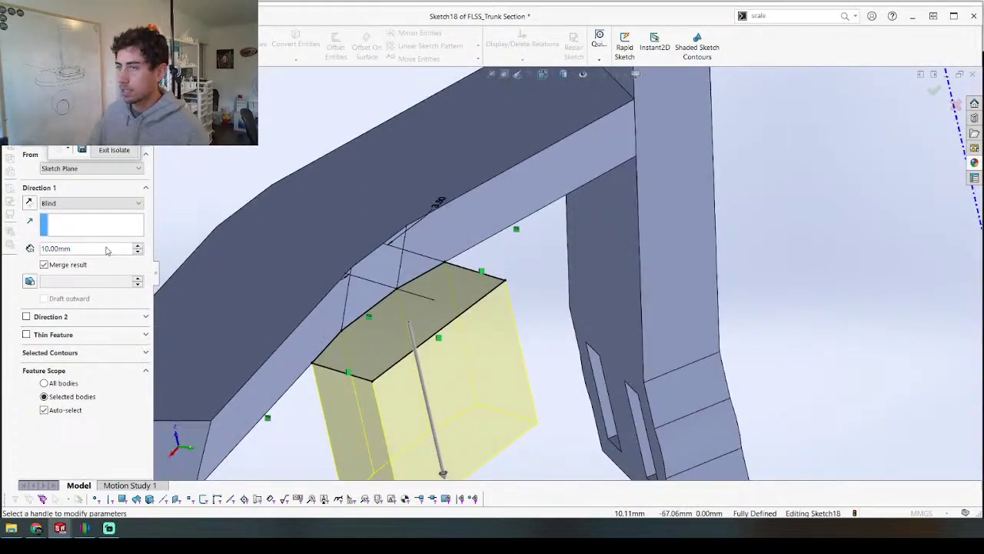
Step: Extrude the socket profile Up To Surface to the brace's top face, and exit the isolated view
left_click(90, 203)
left_click(77, 229)
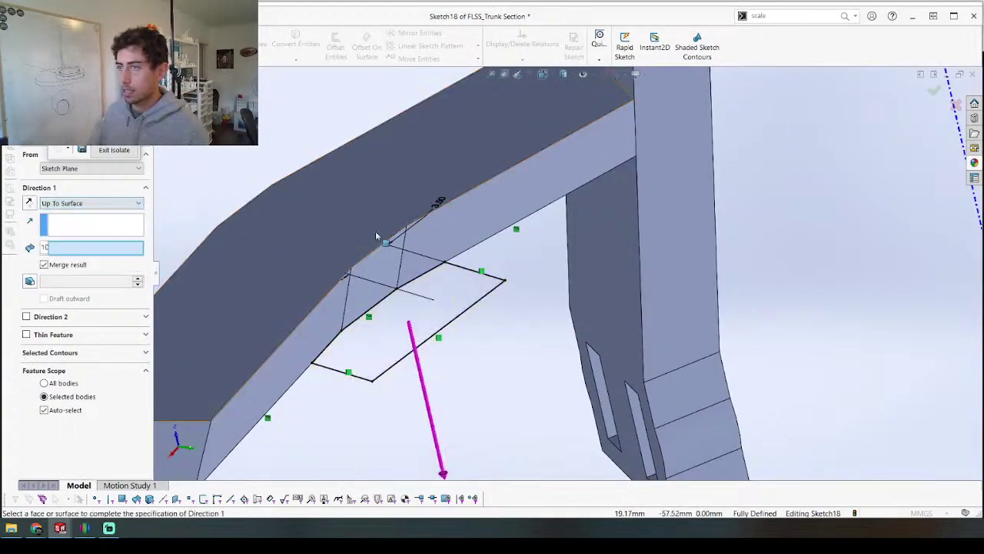
left_click(299, 230)
right_click(302, 236)
scroll(343, 299, "up", 2)
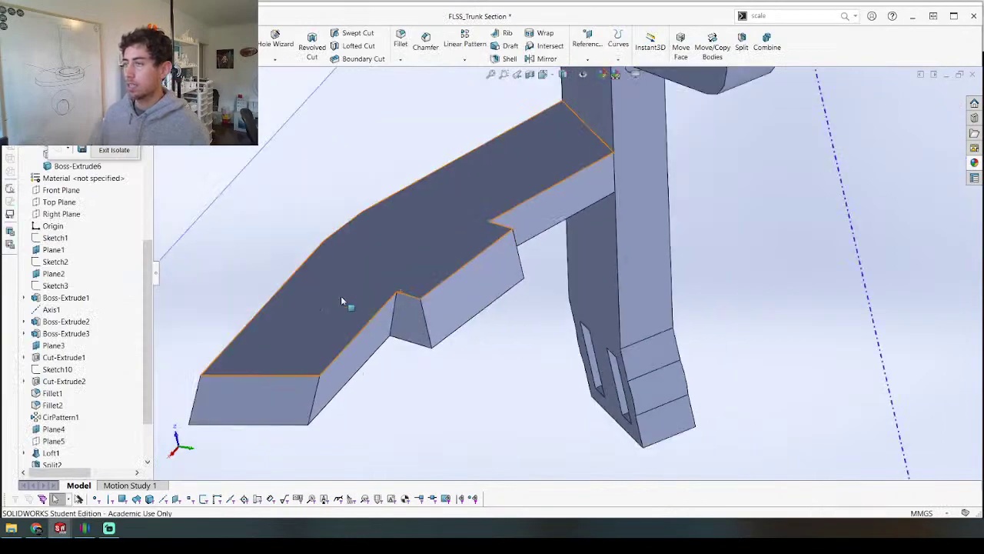
middle_click_drag(404, 322, 360, 139)
left_click(117, 153)
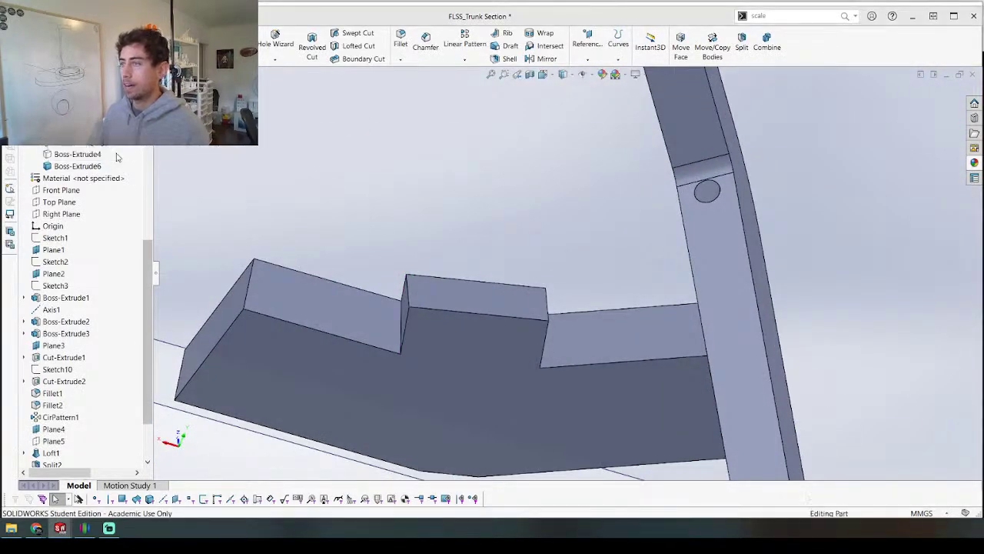
Step: Check the middle leg's outer face and its source features in the feature history, including CirPattern1 and Cut-Extrude2
scroll(428, 323, "up", 5)
middle_click_drag(541, 228, 645, 323)
left_click(516, 282)
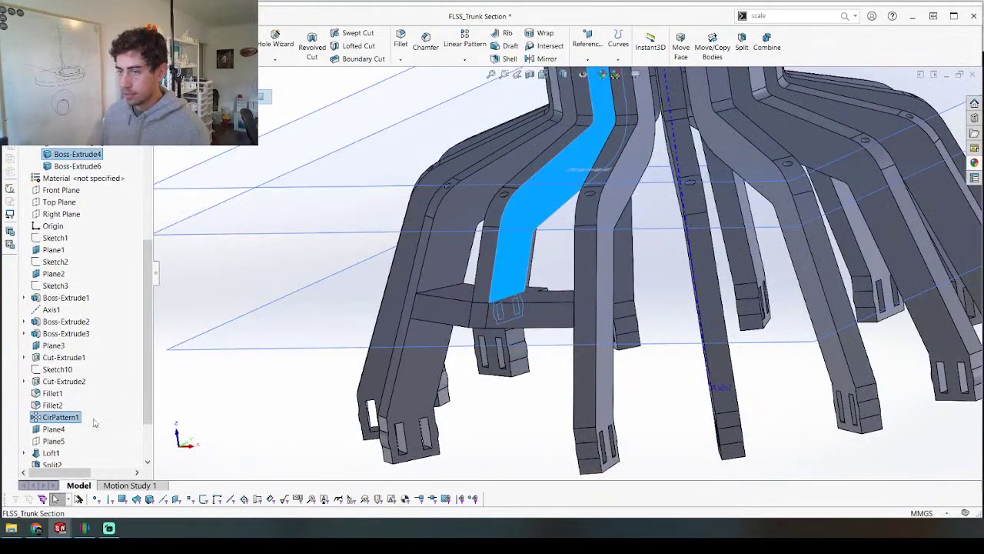
scroll(165, 385, "down", 3)
scroll(57, 323, "down", 2)
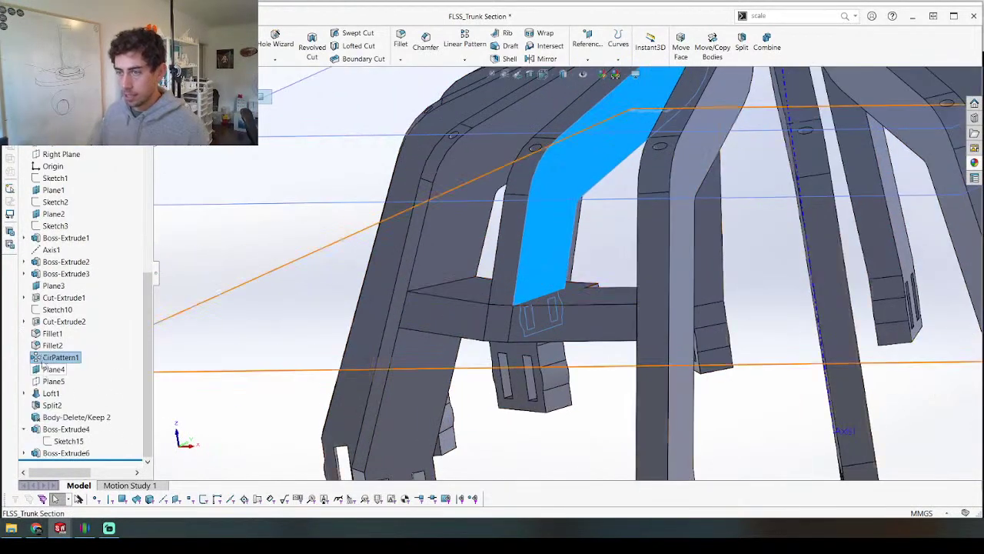
left_click(57, 323)
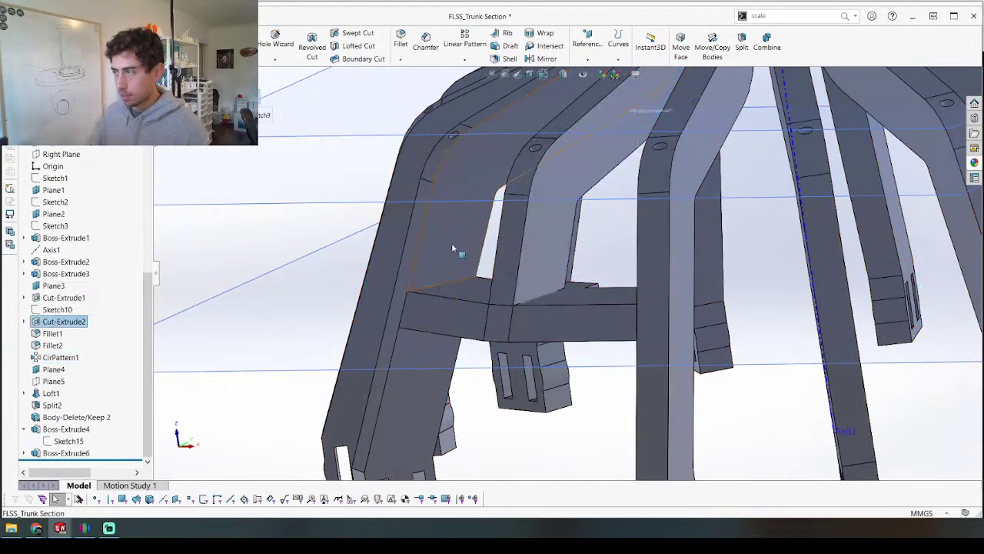
Step: On the middle leg's side face, start a sketch and offset Sketch15's outer outline by 0.25 mm
left_click(63, 441)
left_click(557, 252)
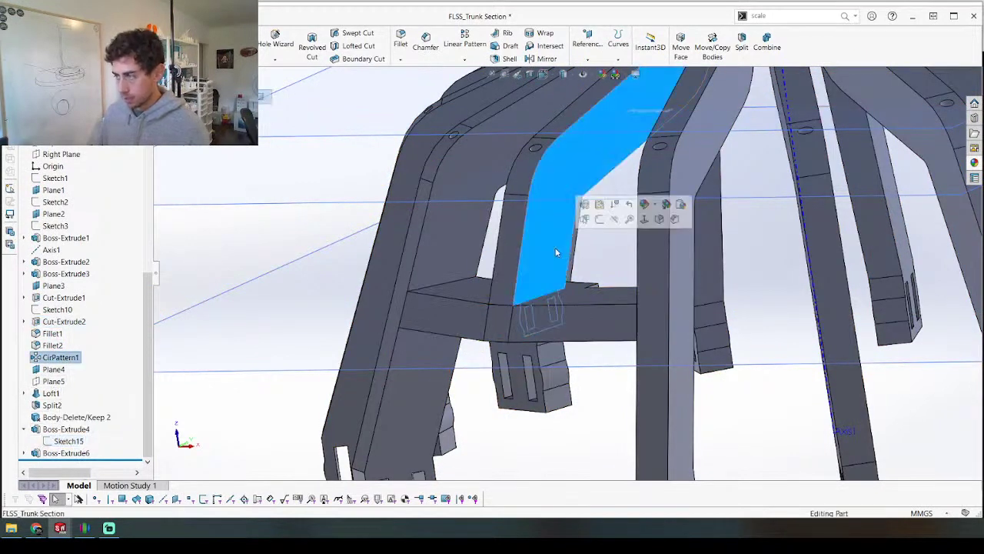
left_click(600, 219)
left_click(75, 441)
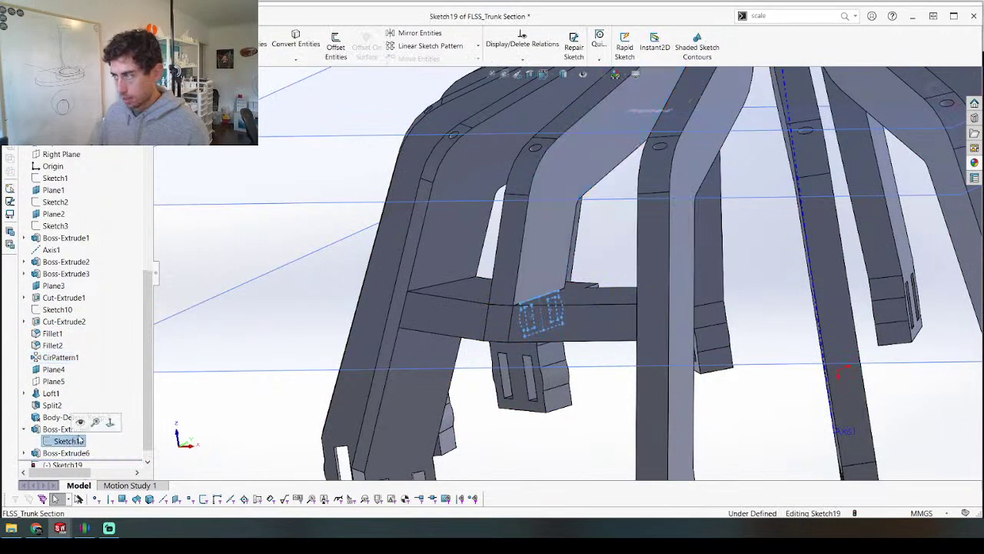
left_click(336, 48)
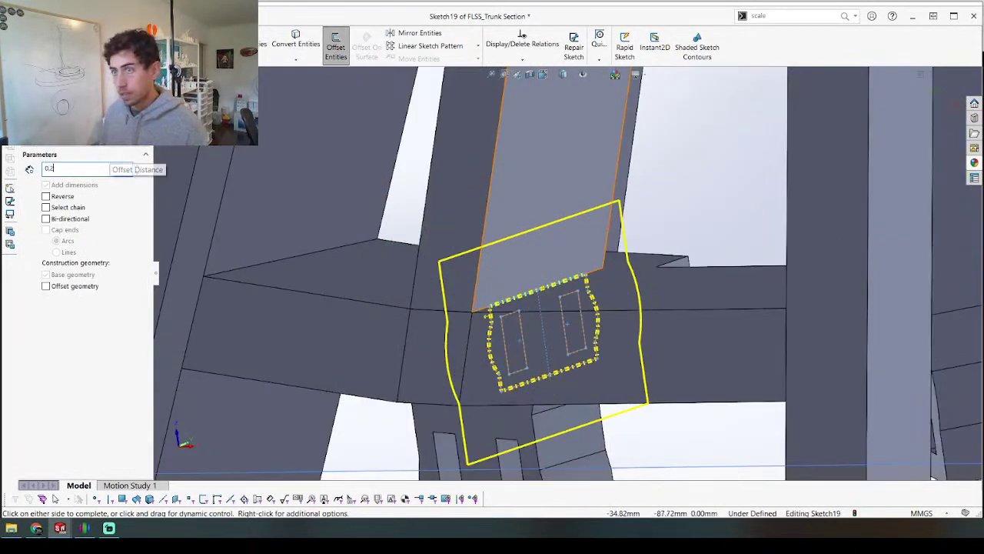
type("0.2")
key("Return")
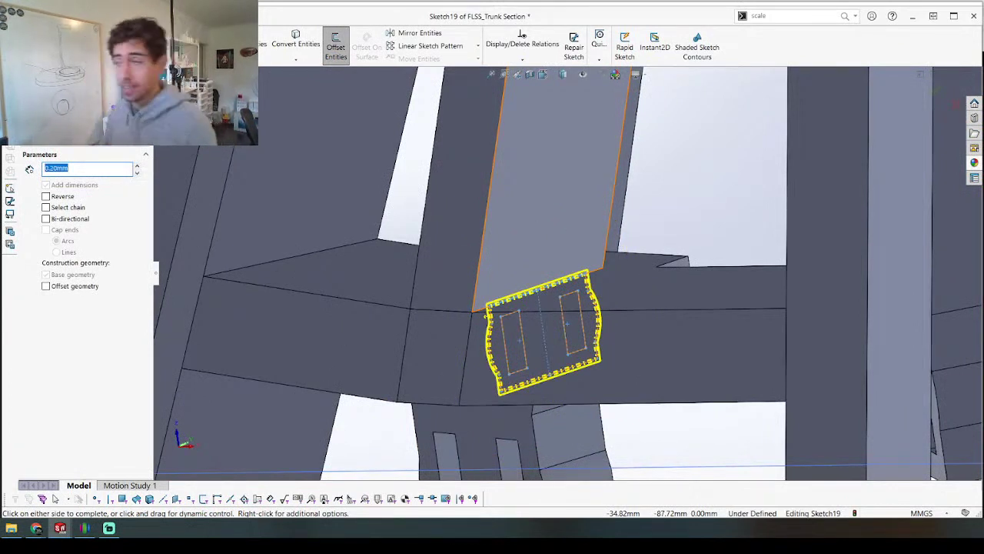
type("0.25")
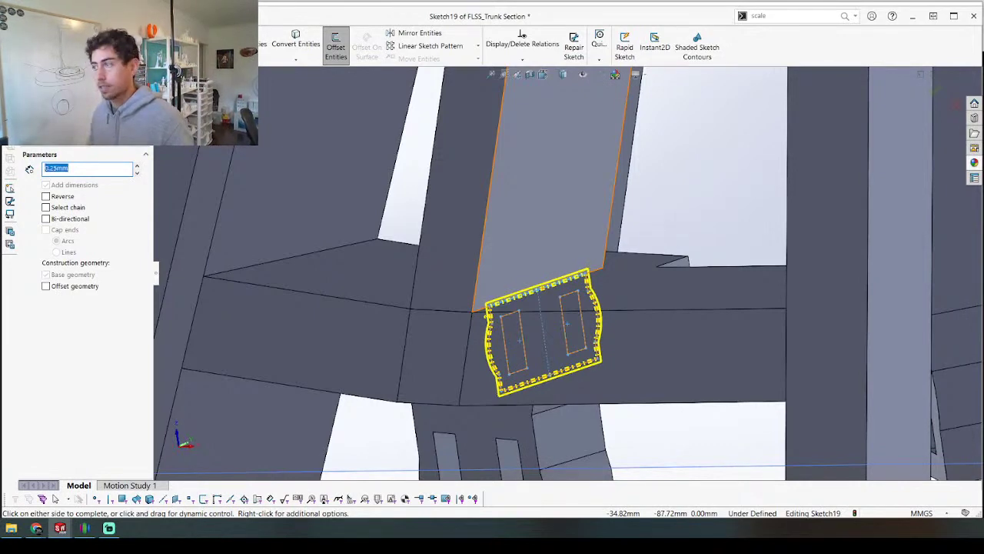
scroll(472, 315, "up", 3)
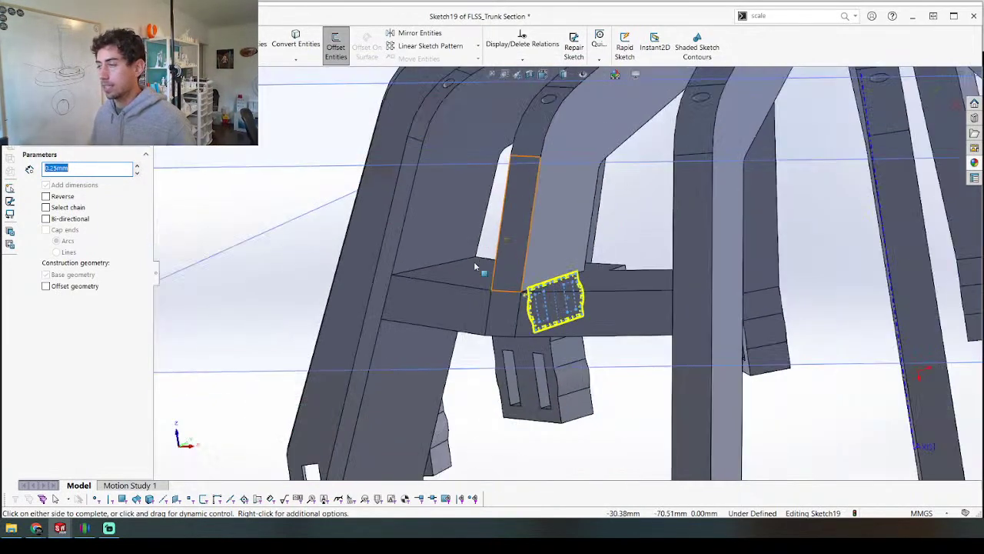
scroll(475, 266, "up", 5)
left_click(243, 306)
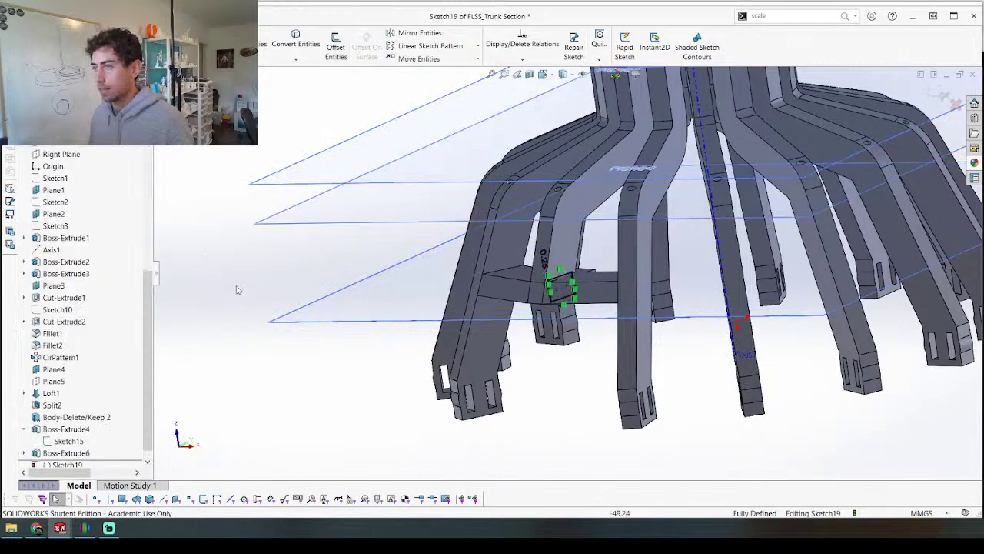
Step: Set up an extruded cut of the outline ending 0.20 mm offset from the leg's opposite side face, with the offset reversed
scroll(576, 279, "down", 10)
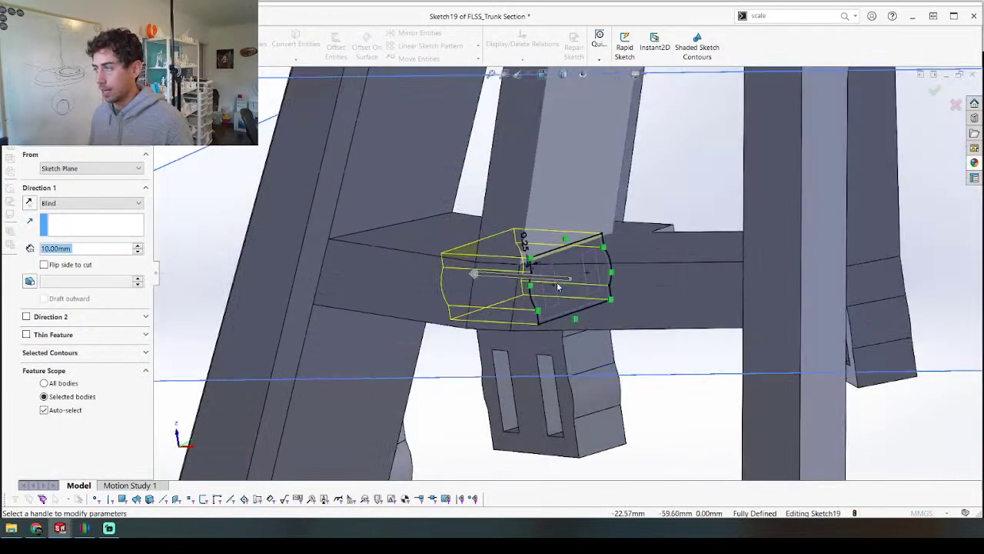
left_click(77, 203)
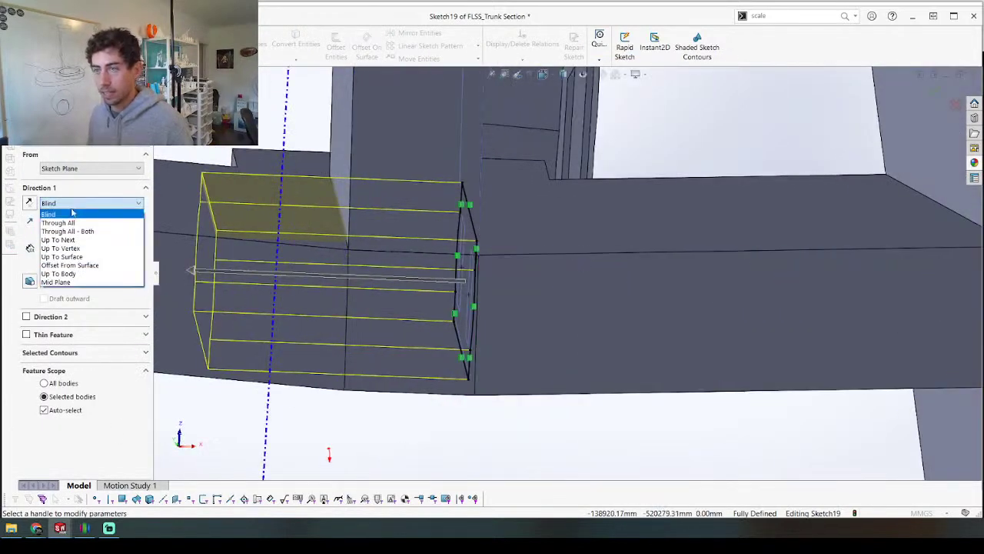
left_click(71, 266)
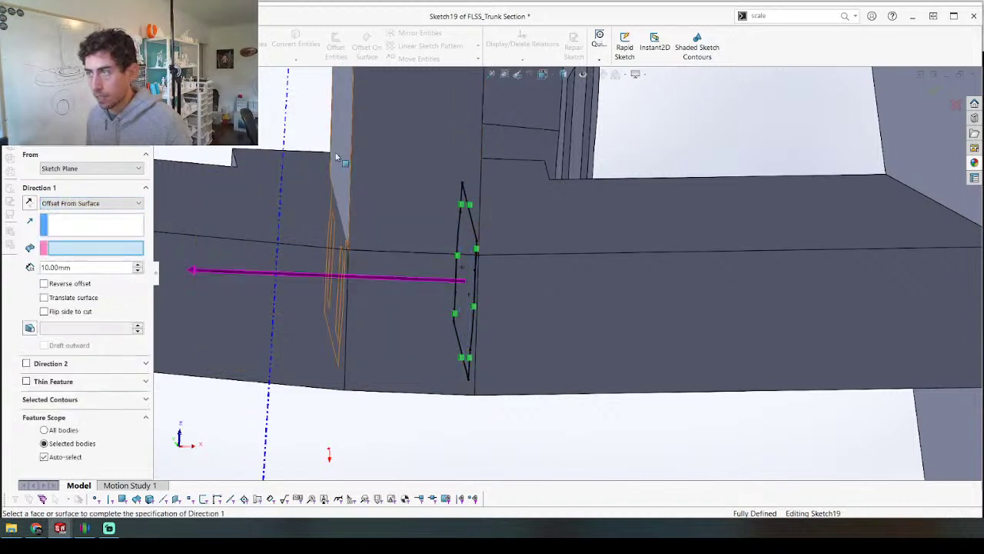
left_click(342, 158)
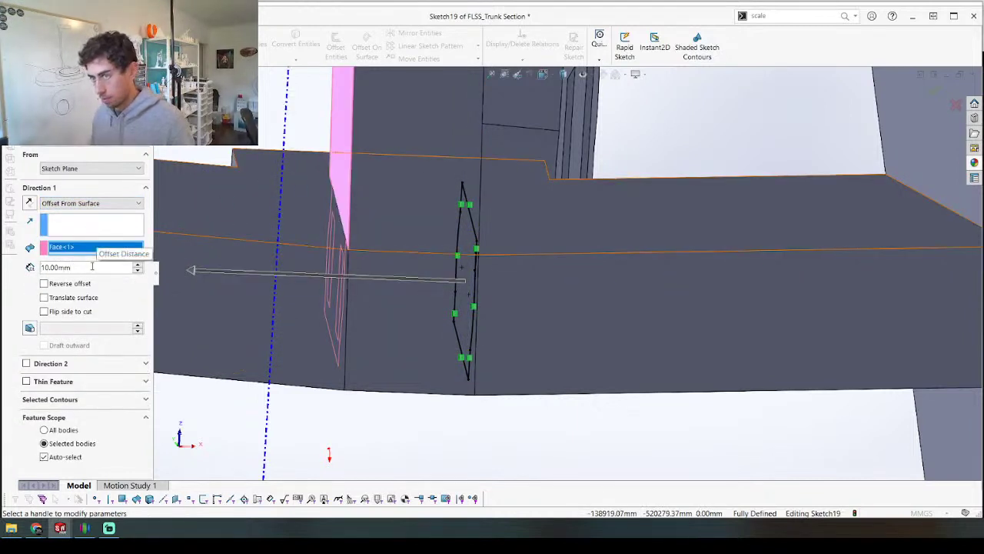
type("0.2")
key("Return")
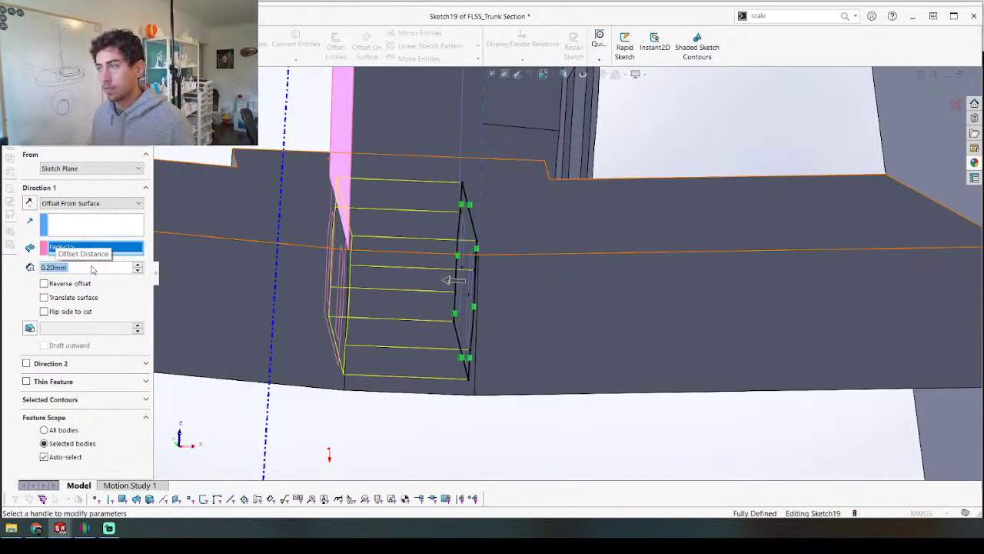
left_click(44, 283)
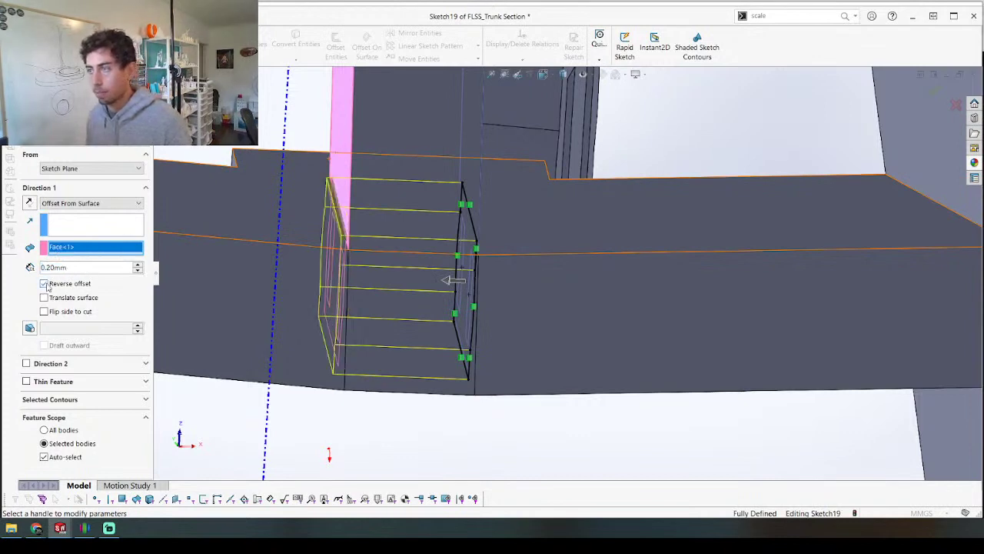
Step: Add a second blind direction of 0.20 mm, turn off automatic body selection, and apply the cut to the crossbar body only
left_click(27, 363)
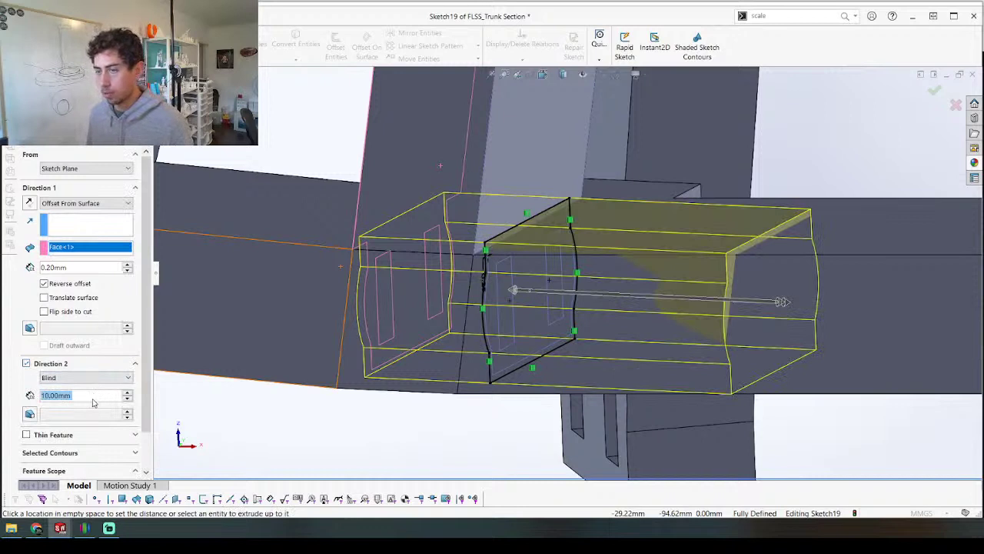
type("0.2")
key("Return")
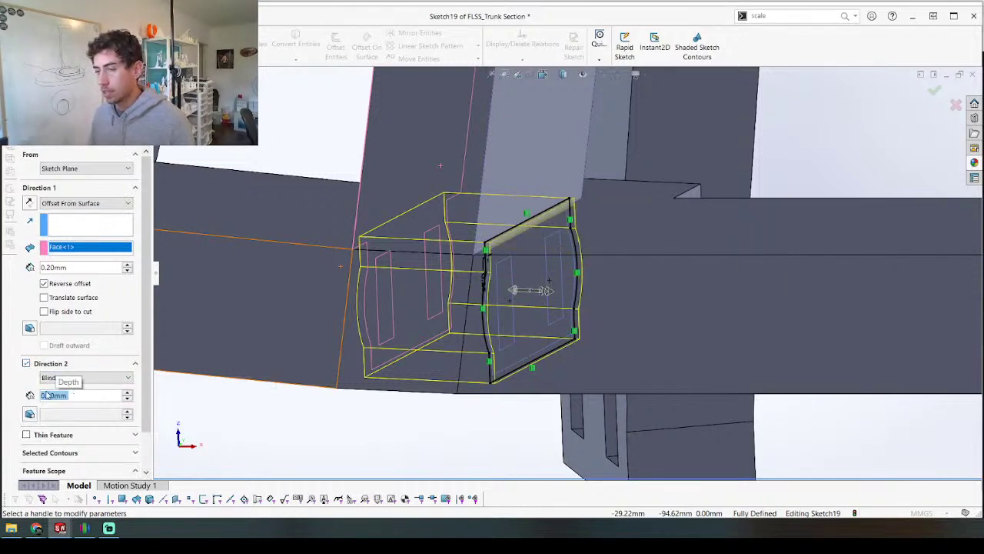
scroll(86, 377, "down", 6)
left_click(71, 377)
left_click(67, 391)
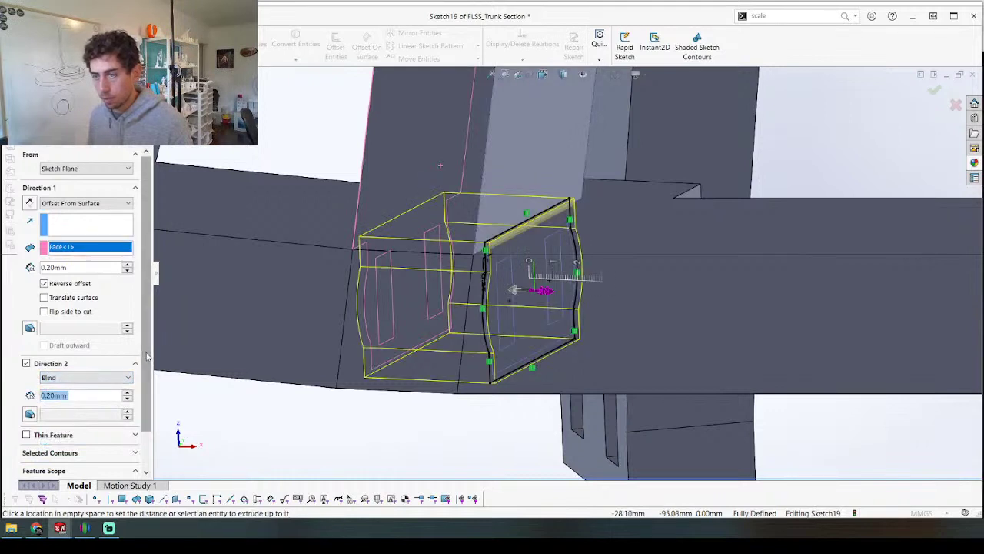
scroll(139, 352, "down", 2)
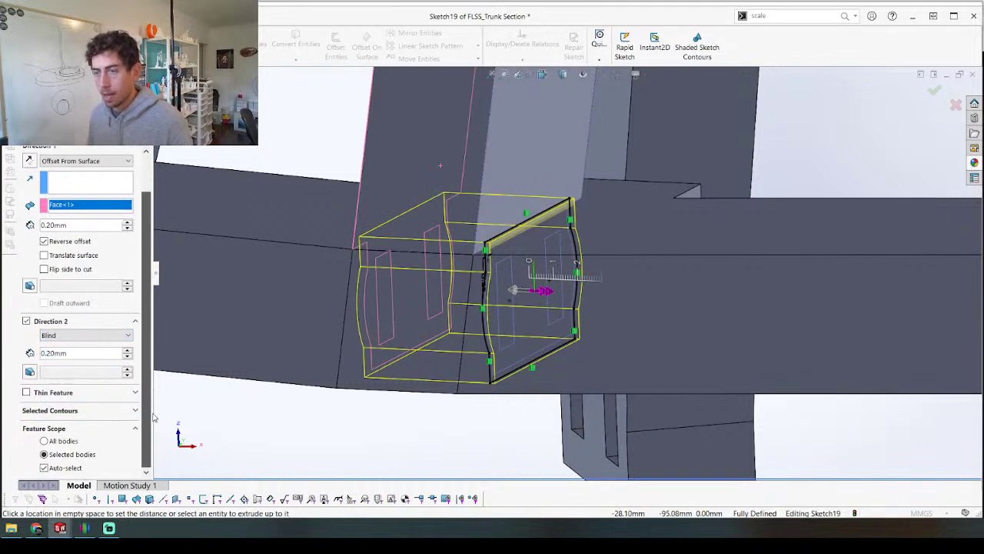
left_click(45, 468)
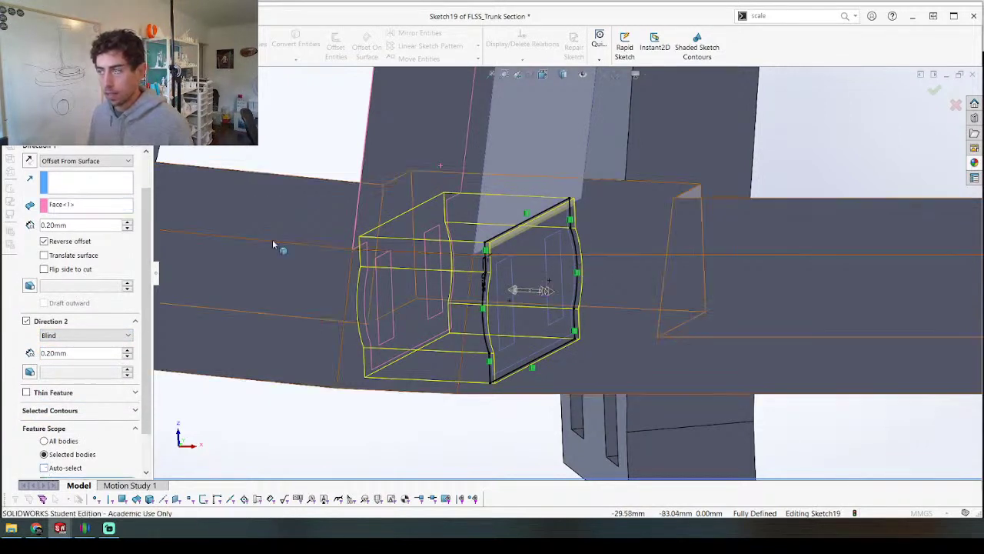
scroll(413, 261, "up", 5)
key("Return")
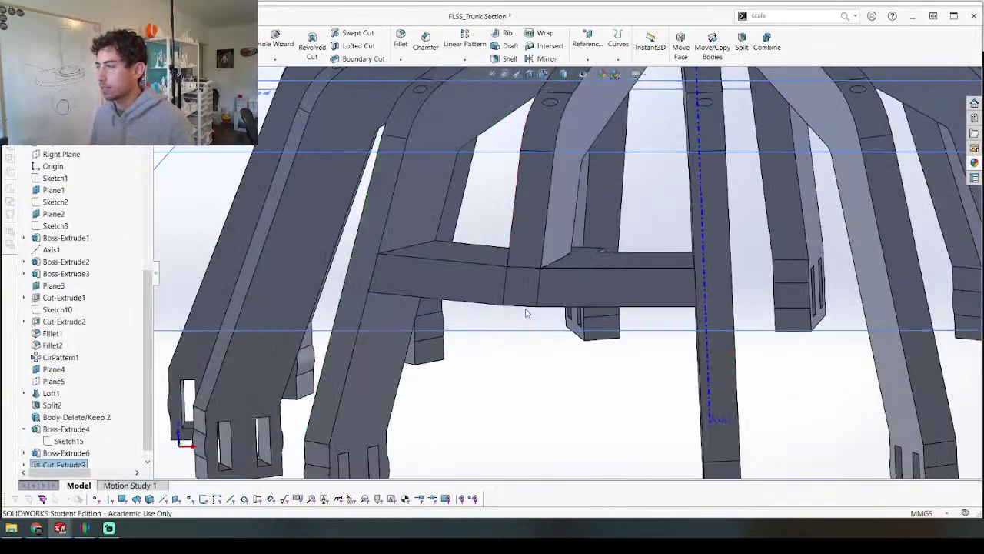
Step: Isolate the crossbar body, inspect the new cut around the middle leg, and exit isolation
middle_click_drag(525, 314, 523, 359)
right_click(586, 254)
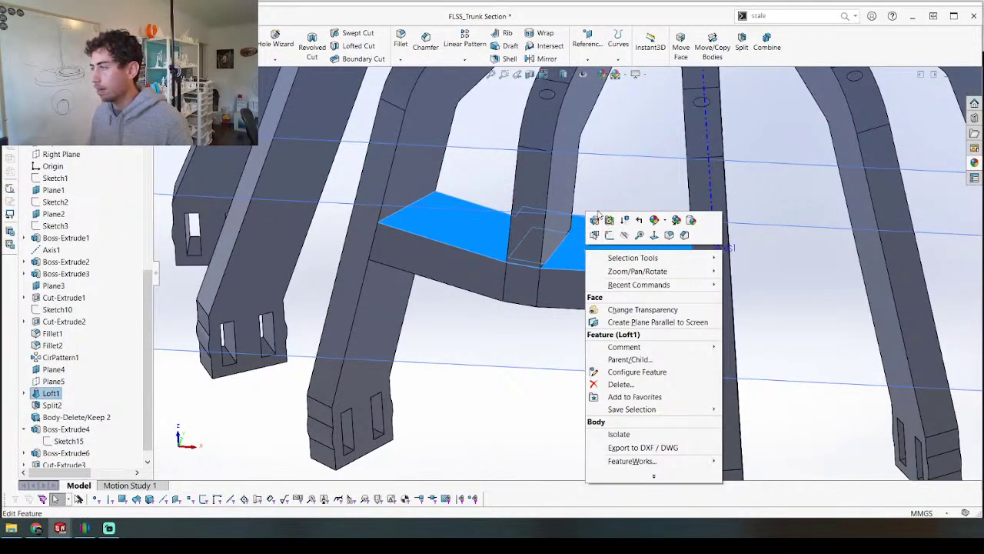
left_click(618, 434)
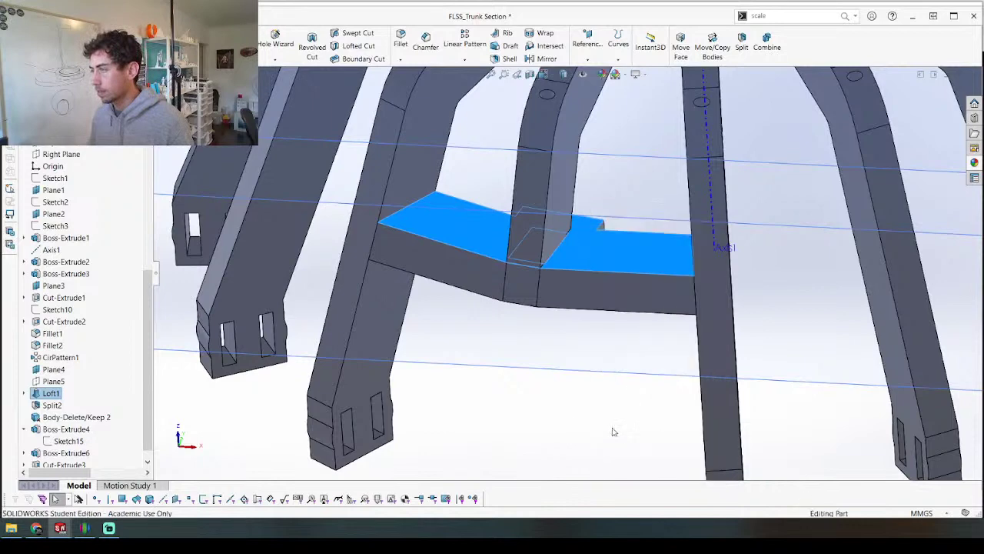
scroll(534, 262, "down", 4)
scroll(534, 261, "down", 2)
middle_click_drag(534, 264, 489, 345)
left_click(109, 152)
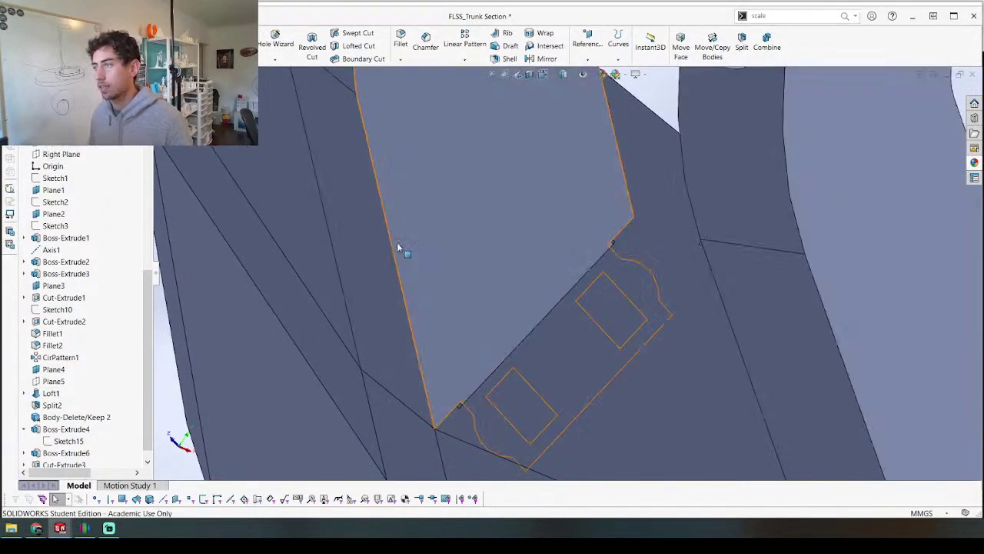
Step: Isolate the body of the outer leg that is joined to the crossbar
scroll(550, 262, "up", 2)
left_click(516, 226)
scroll(517, 226, "up", 6)
middle_click_drag(469, 292, 480, 234)
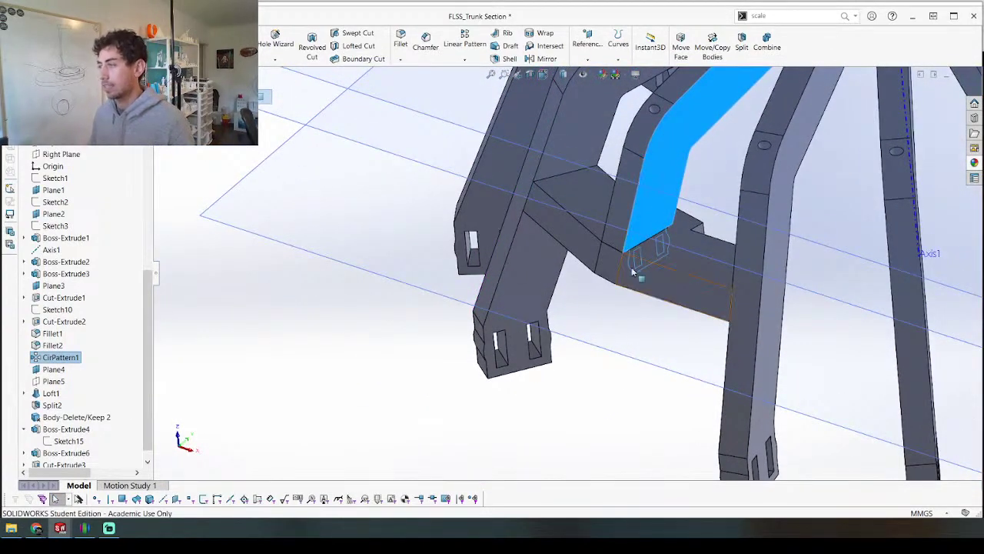
middle_click_drag(626, 285, 607, 349)
right_click(607, 350)
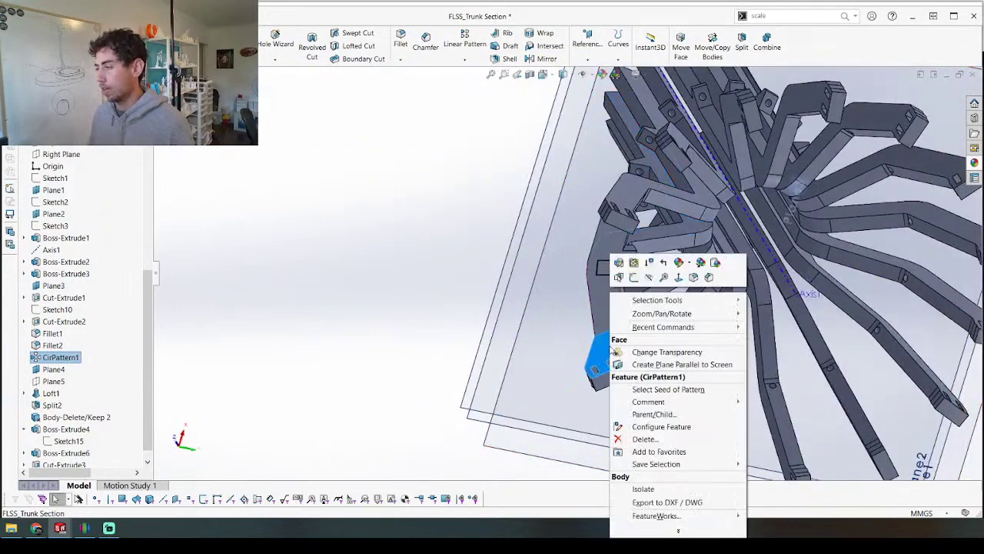
left_click(653, 489)
Step: Reduce the D1@Sketch18 dimension of the raised block beside the crossbar's rectangular opening
middle_click_drag(553, 356, 500, 268)
scroll(632, 213, "down", 3)
middle_click_drag(631, 213, 520, 210)
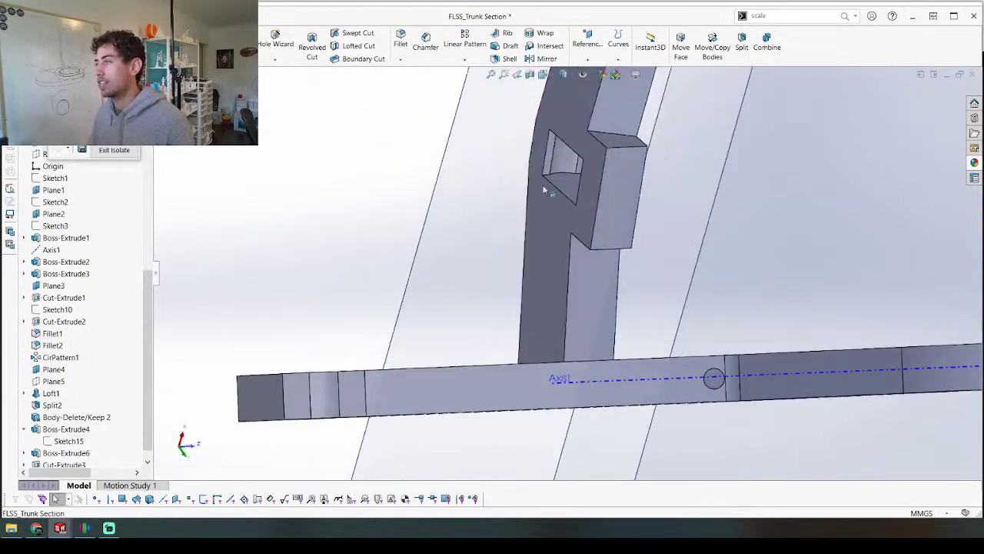
middle_click_drag(599, 144, 636, 162)
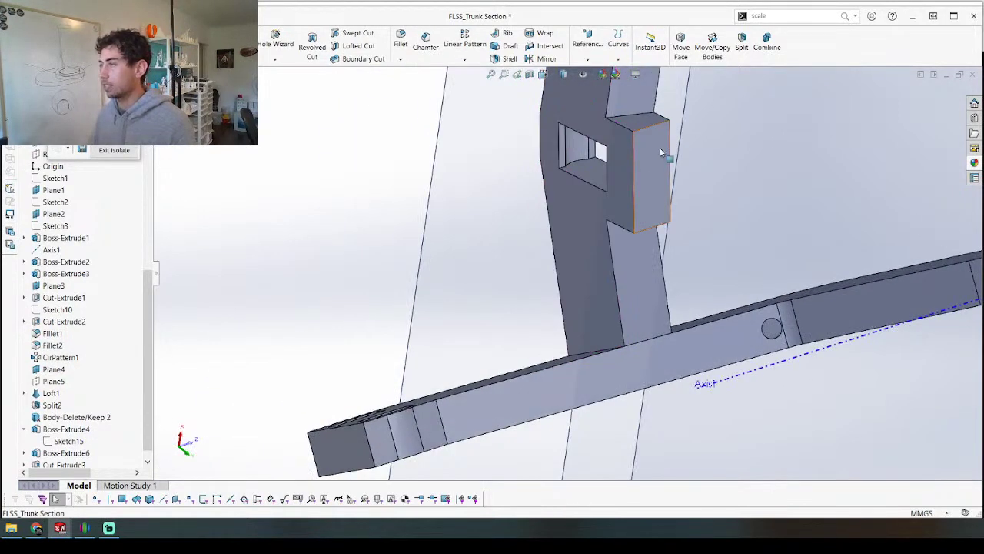
left_click(636, 163)
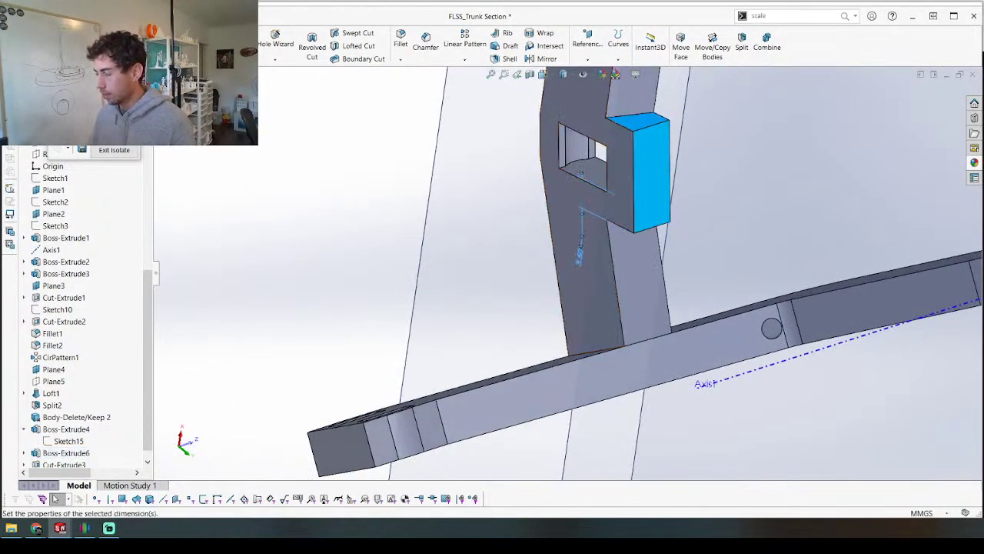
double_click(581, 253)
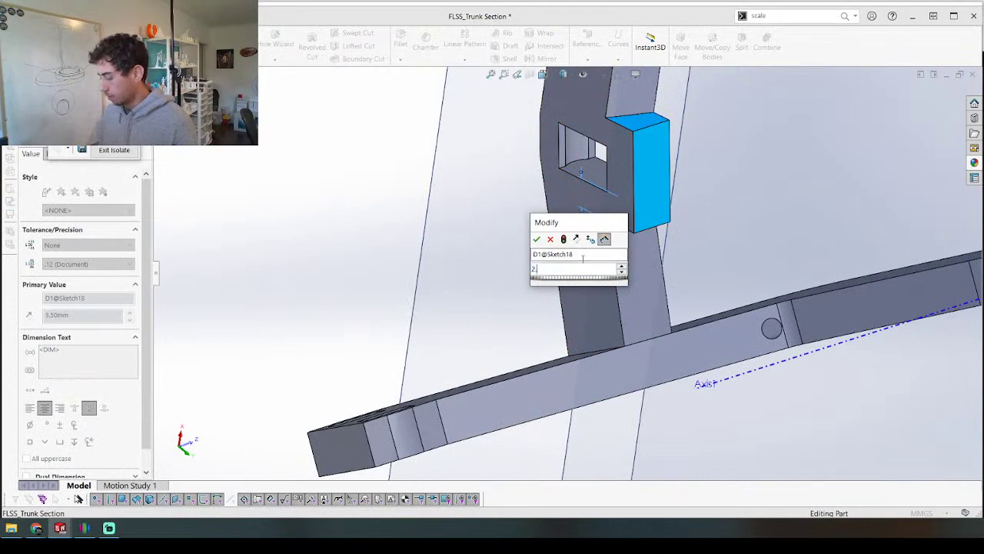
key("Return")
Step: Chamfer the end edge of the crossbar's raised block by 3.5 mm at 45 degrees
middle_click_drag(563, 237, 614, 411)
middle_click_drag(488, 321, 544, 217)
scroll(536, 235, "down", 4)
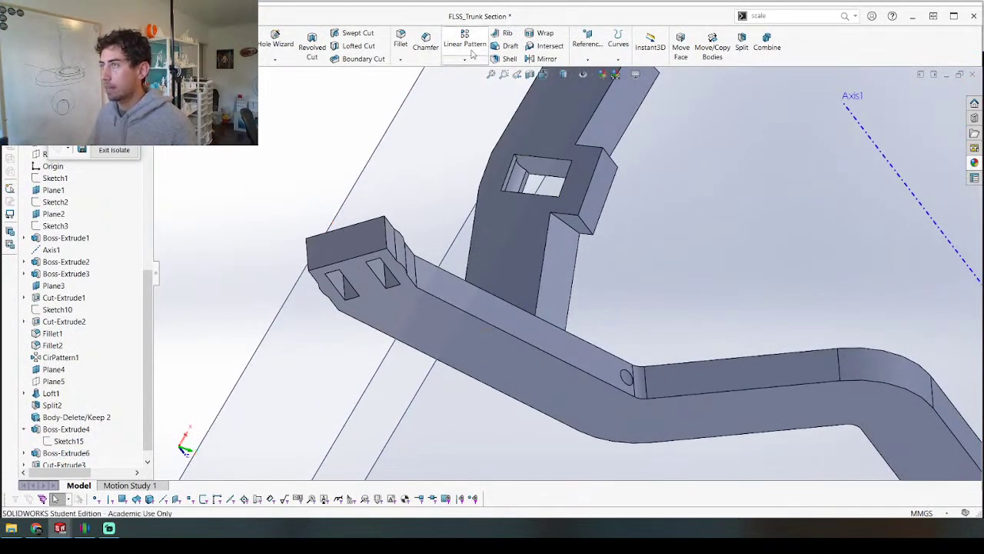
left_click(560, 227)
type("2.5")
key("Return")
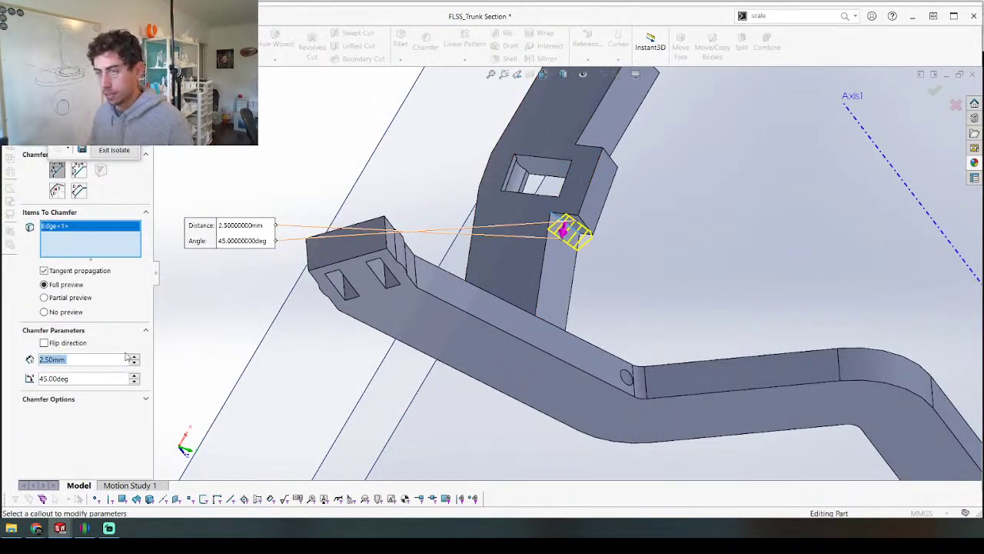
left_click(135, 357)
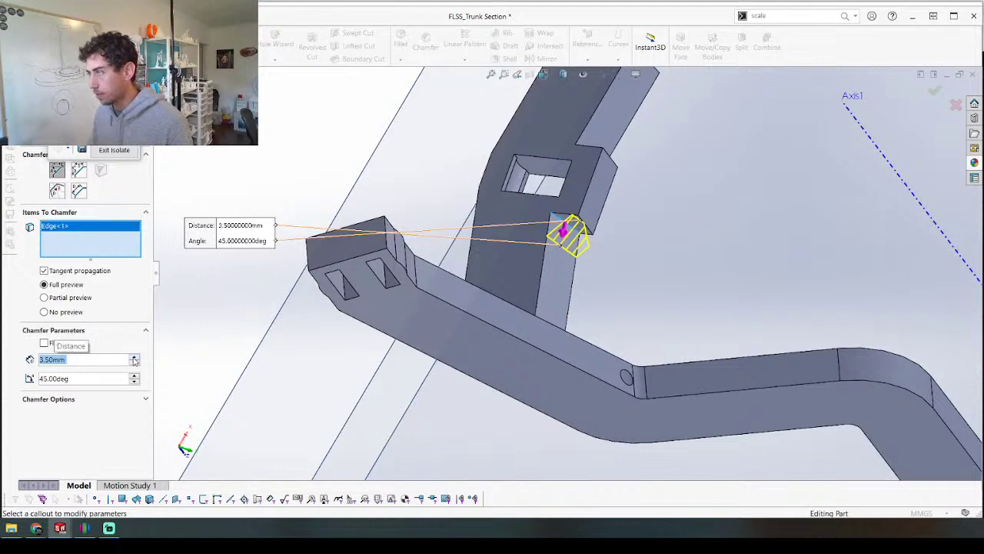
key("Return")
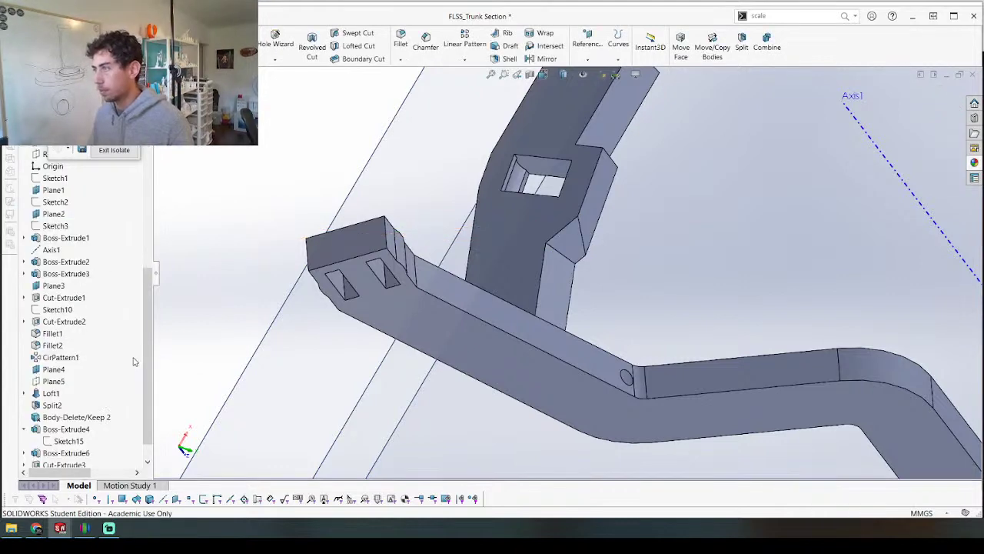
Step: Exit isolation of the outer leg and crossbar so the whole trunk section is shown again
middle_click_drag(439, 323, 477, 292)
left_click(114, 150)
middle_click_drag(476, 173, 495, 209)
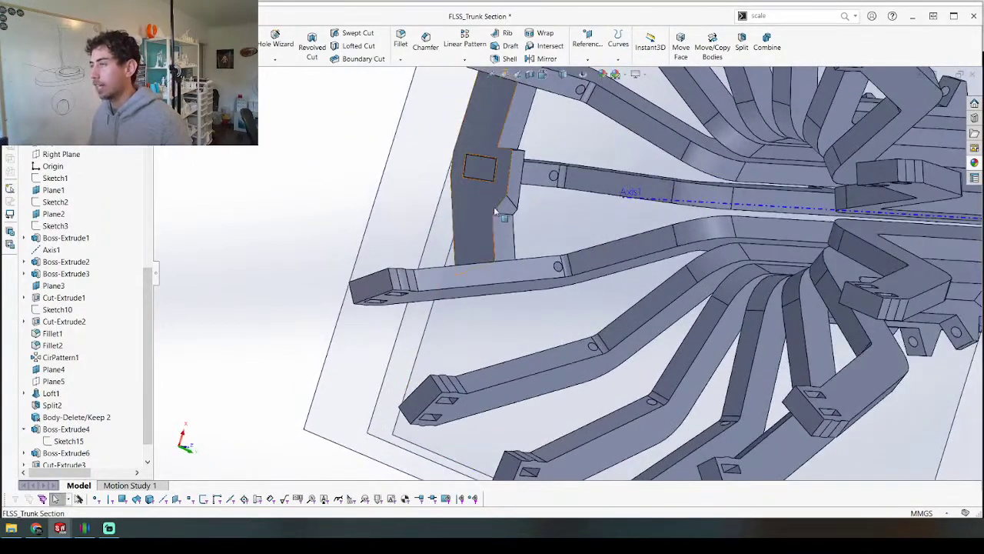
right_click(504, 244)
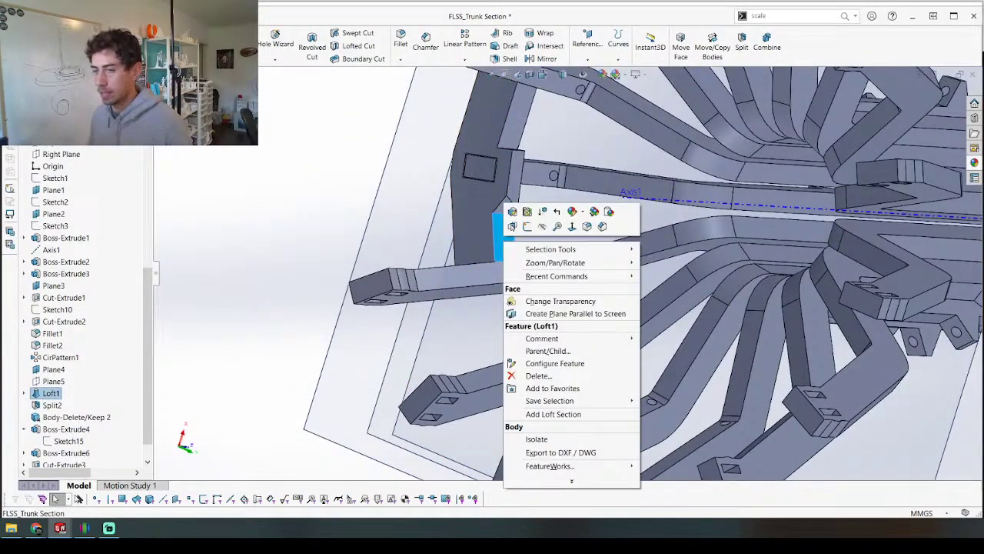
Step: Edit the existing chamfer to also include the opposite end edge of the crossbar's raised block
scroll(109, 387, "down", 1)
left_click(61, 454)
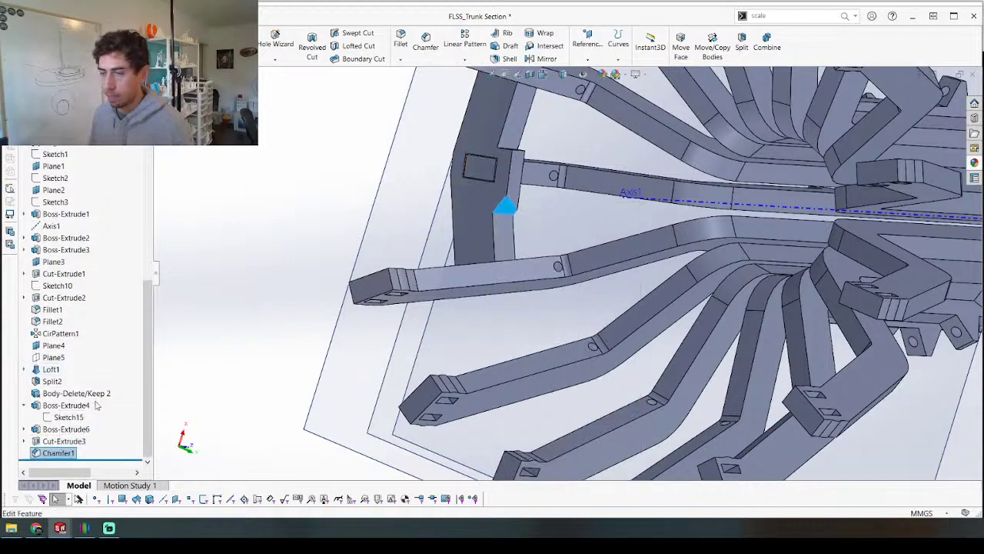
right_click(65, 454)
left_click(71, 289)
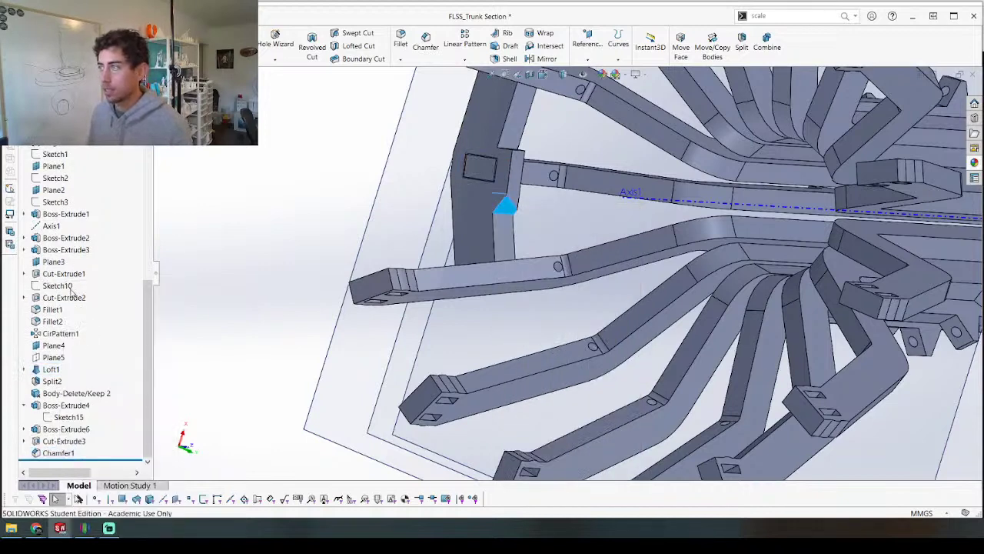
scroll(523, 86, "down", 4)
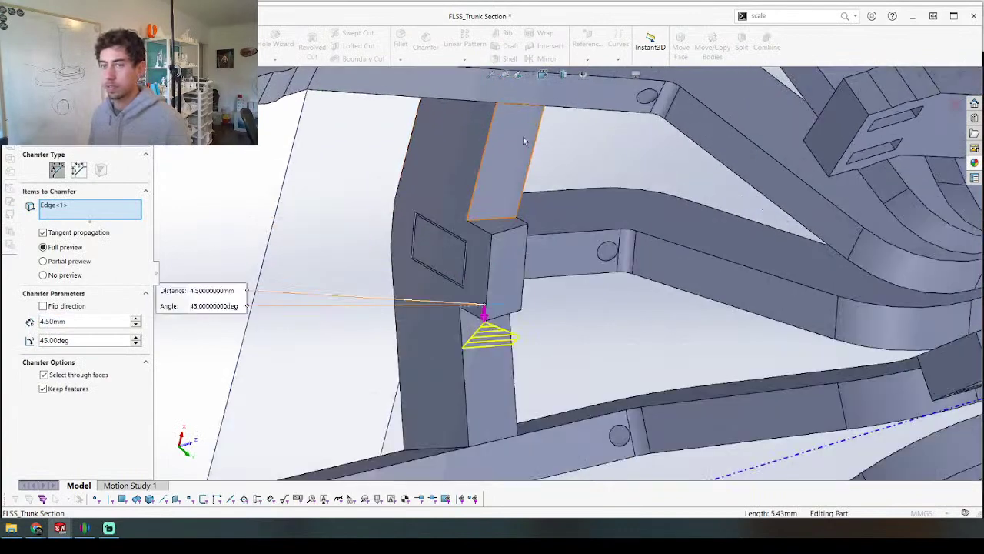
left_click(487, 224)
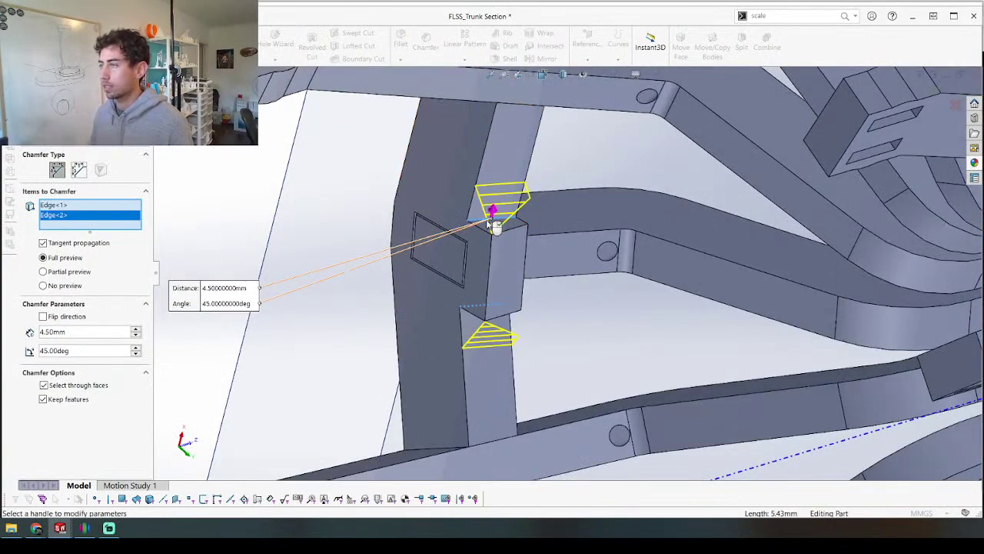
key("Return")
Step: Isolate the crossbar body to check its chamfered block and opening, and exit isolation
scroll(195, 221, "up", 4)
mouse_move(241, 253)
middle_mouse_down()
mouse_move(347, 233)
mouse_move(444, 267)
middle_mouse_up()
middle_click_drag(453, 223, 467, 216)
right_click(468, 217)
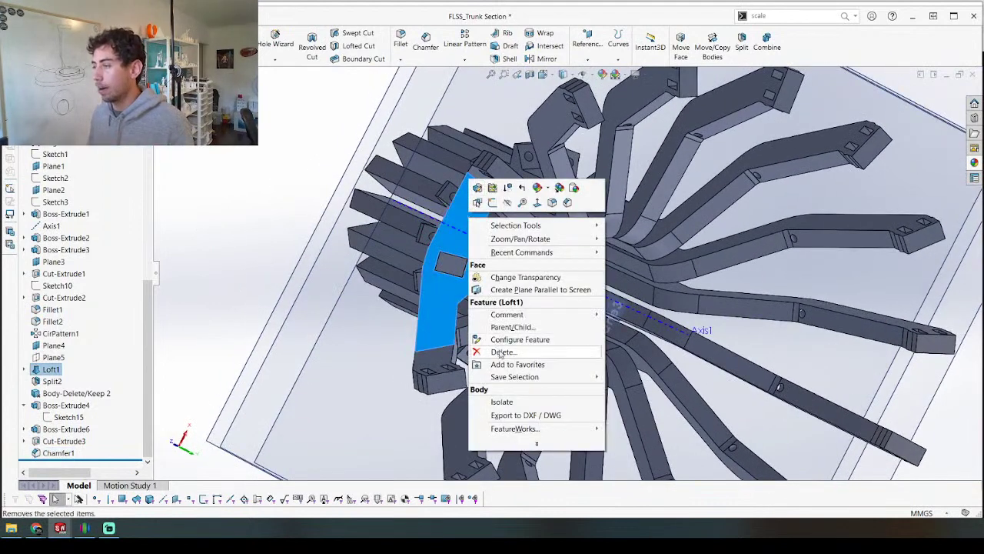
left_click(502, 402)
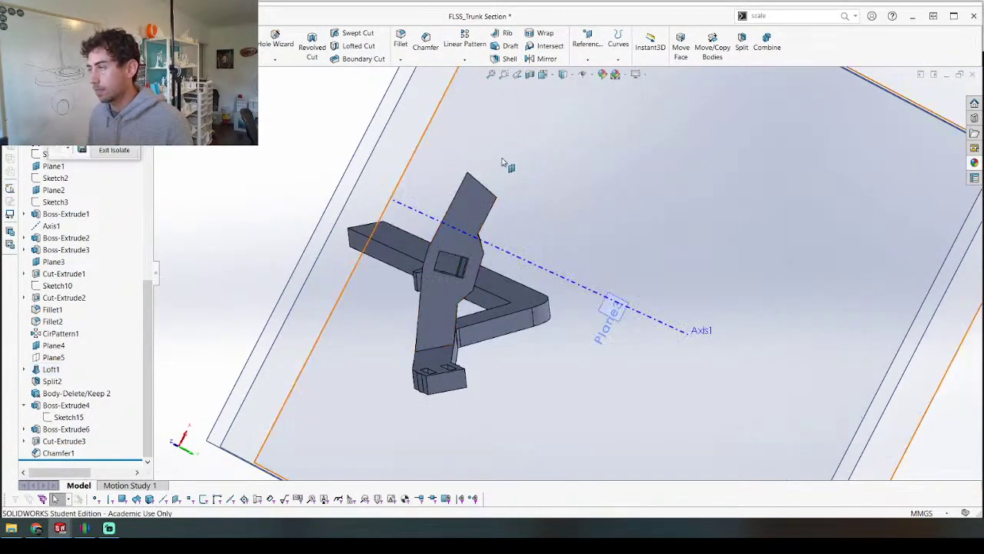
left_click(114, 150)
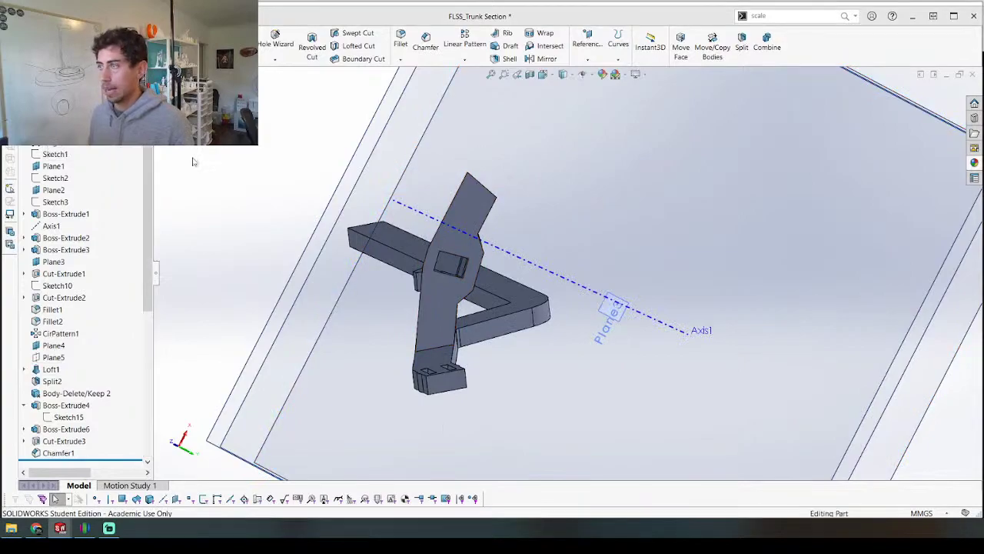
Step: Isolate the crossbar body together with its joined outer leg
scroll(484, 182, "down", 5)
middle_click_drag(477, 180, 372, 166)
middle_click_drag(377, 199, 505, 267)
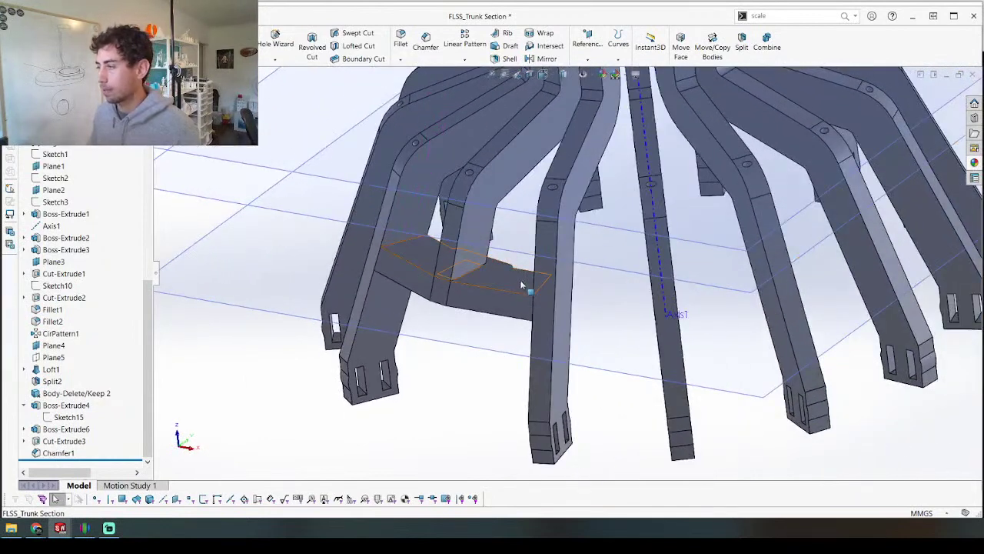
right_click(520, 286)
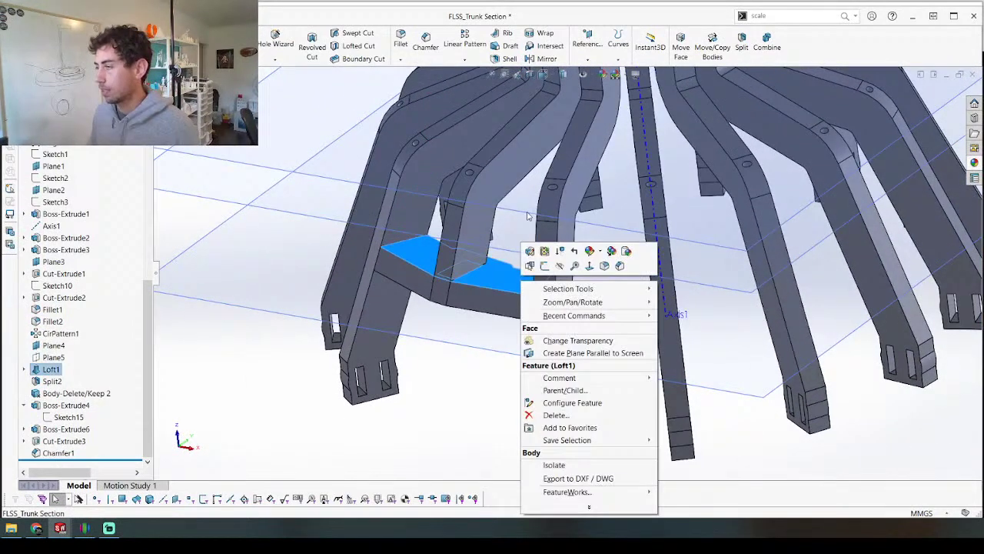
left_click(554, 464)
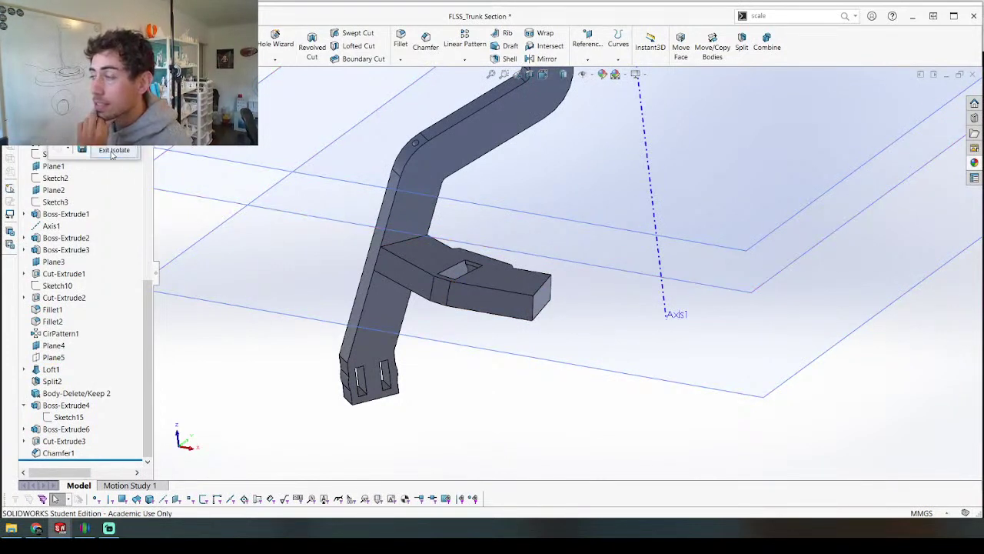
Step: Examine the slotted lower end of the isolated leg and the free end of its crossbar
middle_click_drag(440, 265, 500, 392)
middle_click_drag(397, 282, 381, 419)
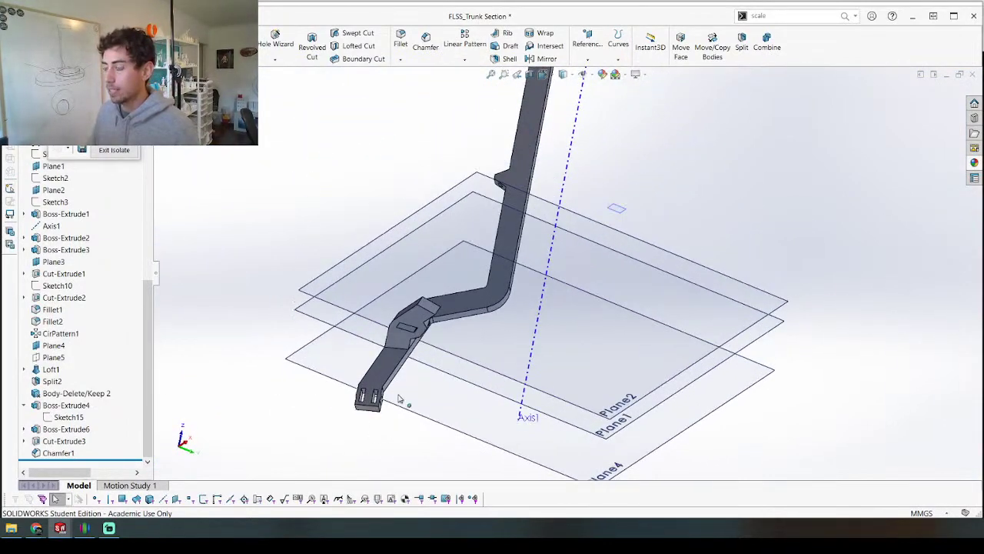
scroll(392, 404, "down", 6)
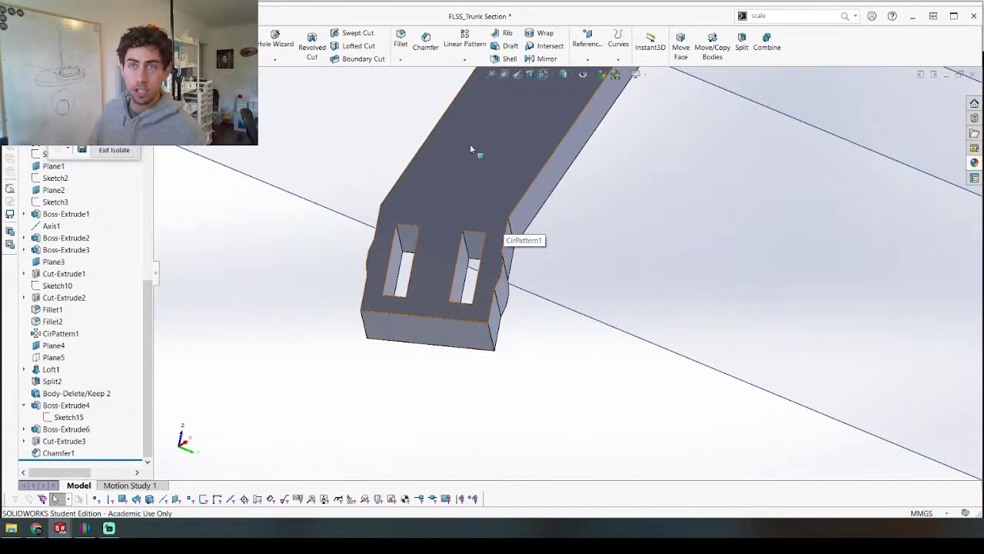
scroll(460, 172, "up", 7)
scroll(600, 261, "down", 4)
middle_click_drag(601, 263, 662, 211)
scroll(666, 221, "up", 5)
scroll(582, 313, "down", 5)
middle_click_drag(606, 345, 641, 266)
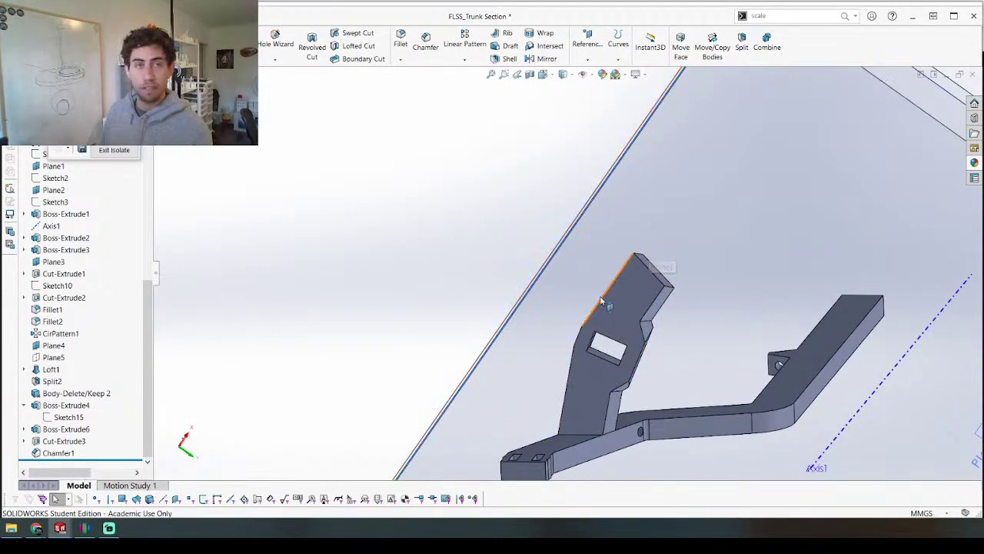
scroll(644, 279, "down", 3)
mouse_move(643, 279)
middle_mouse_down()
mouse_move(552, 304)
mouse_move(619, 287)
mouse_move(529, 268)
mouse_move(627, 306)
mouse_move(840, 283)
mouse_move(685, 290)
middle_mouse_up()
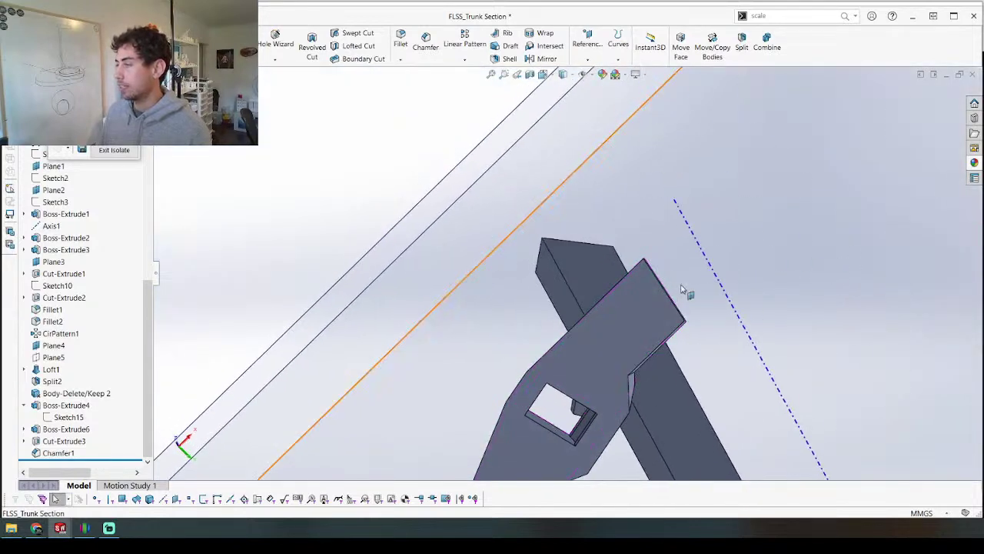
left_click(622, 312)
key("s")
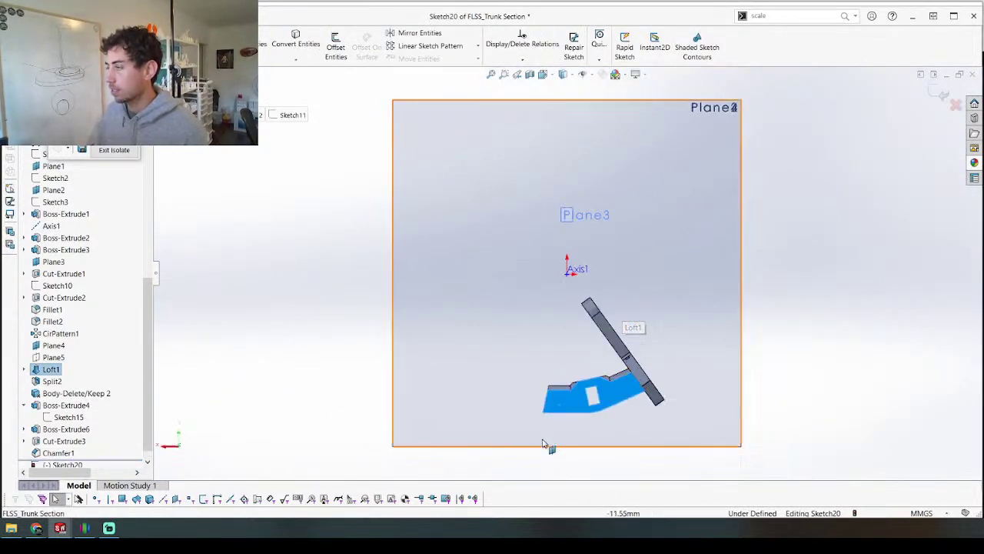
scroll(569, 331, "up", 5)
mouse_move(572, 329)
middle_mouse_down()
mouse_move(674, 323)
mouse_move(661, 316)
mouse_move(546, 338)
middle_mouse_up()
left_click(543, 340)
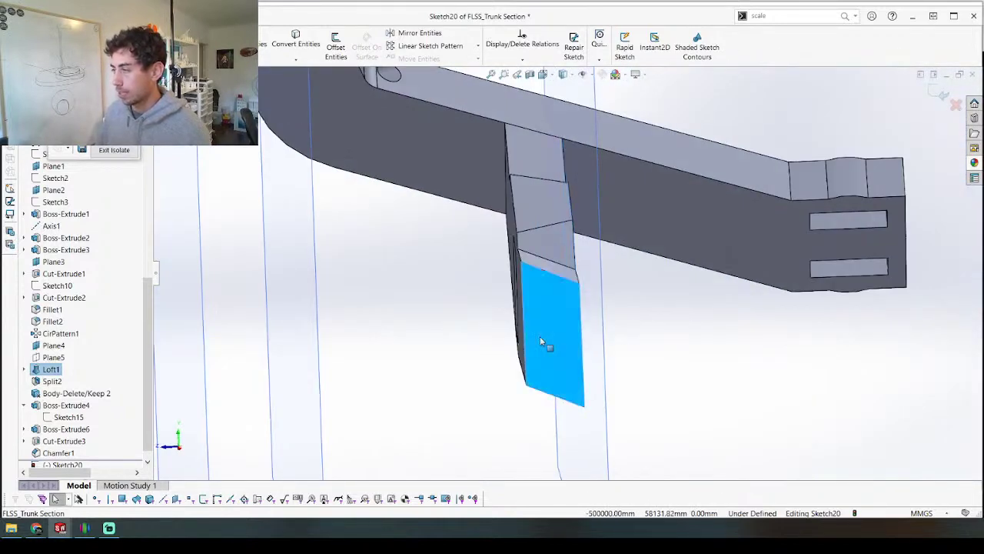
key("ctrl+b")
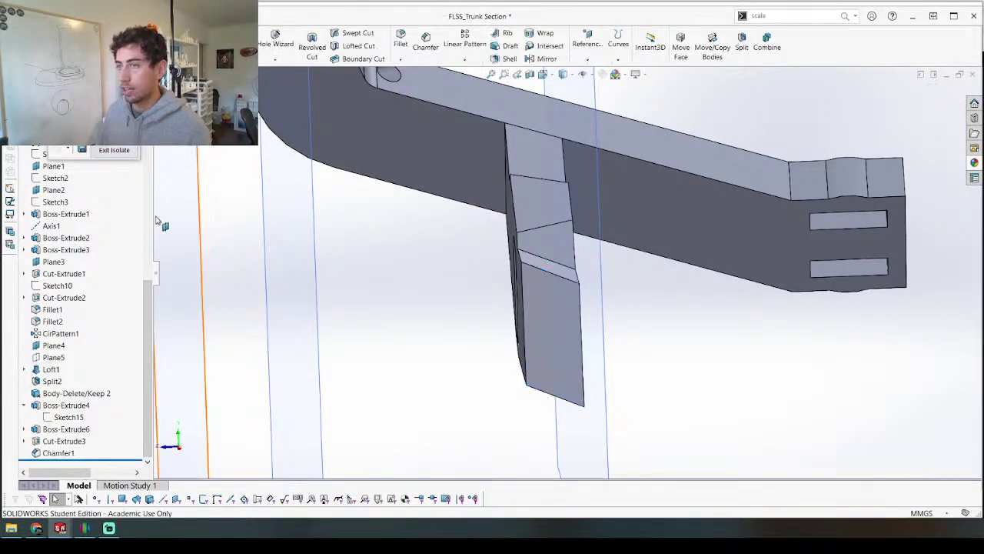
Step: Start a sketch on the crossbar's flat free end face and view it straight on
scroll(581, 319, "down", 3)
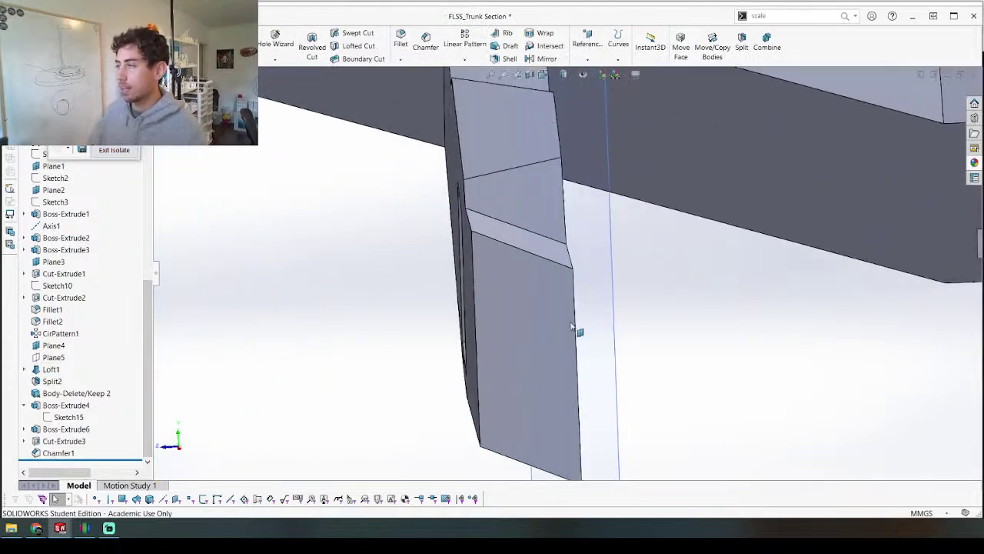
left_click(526, 332)
left_click(501, 338)
middle_click_drag(463, 330, 484, 285)
key("s")
key("ctrl+8")
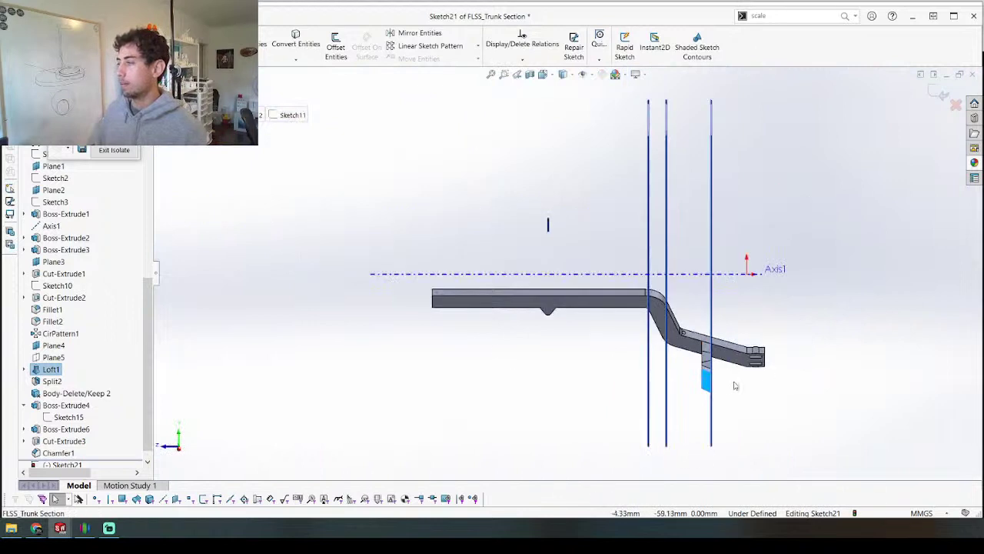
scroll(749, 387, "down", 5)
scroll(608, 287, "down", 3)
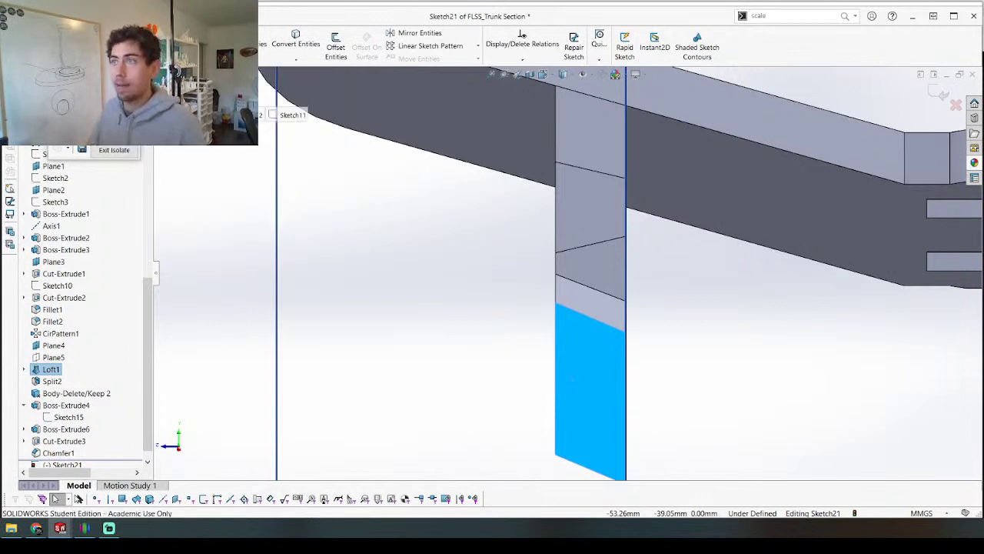
Step: Sketch a closed four-sided line profile across the full width of the crossbar's end face, with sides about 5.7 mm long
key("l")
scroll(626, 400, "down", 3)
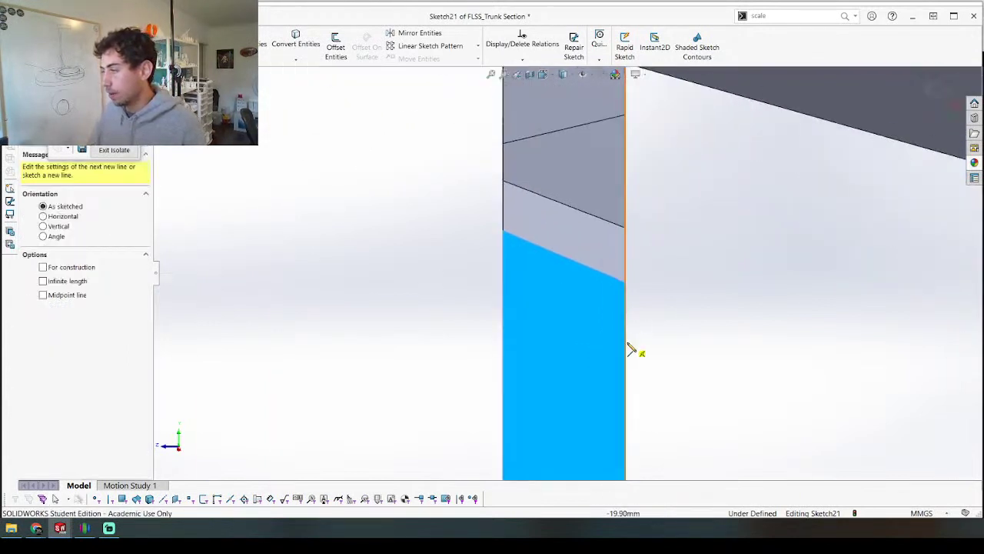
scroll(344, 213, "up", 2)
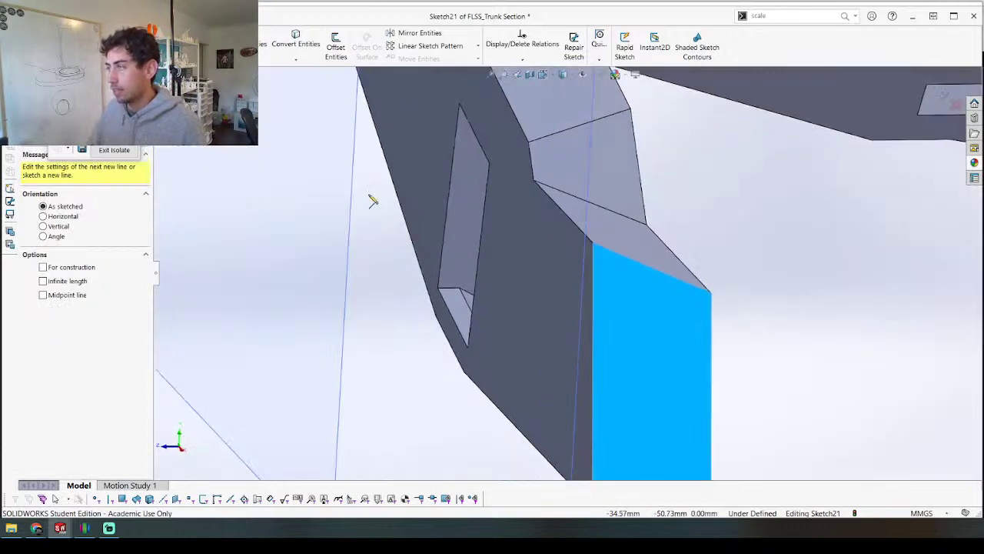
scroll(619, 334, "up", 3)
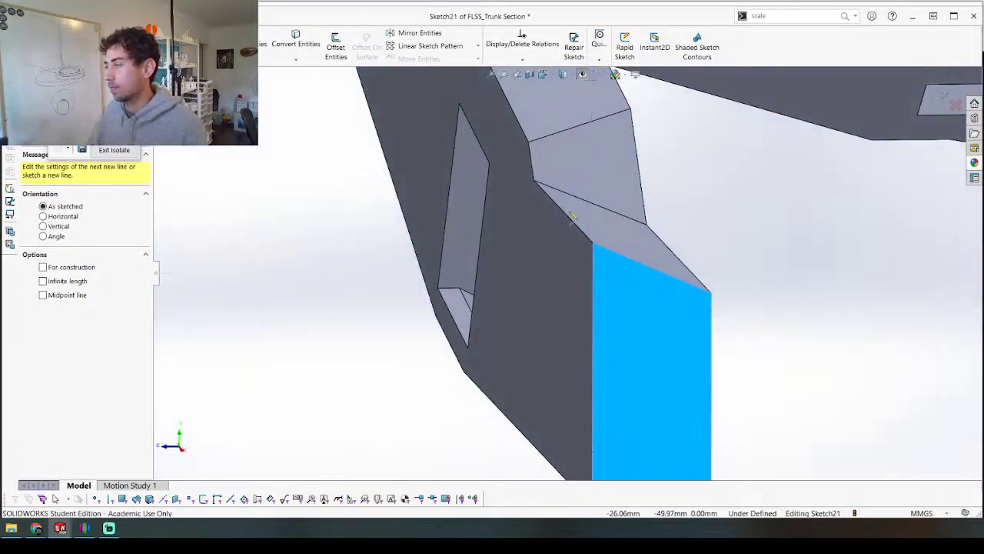
scroll(652, 299, "down", 2)
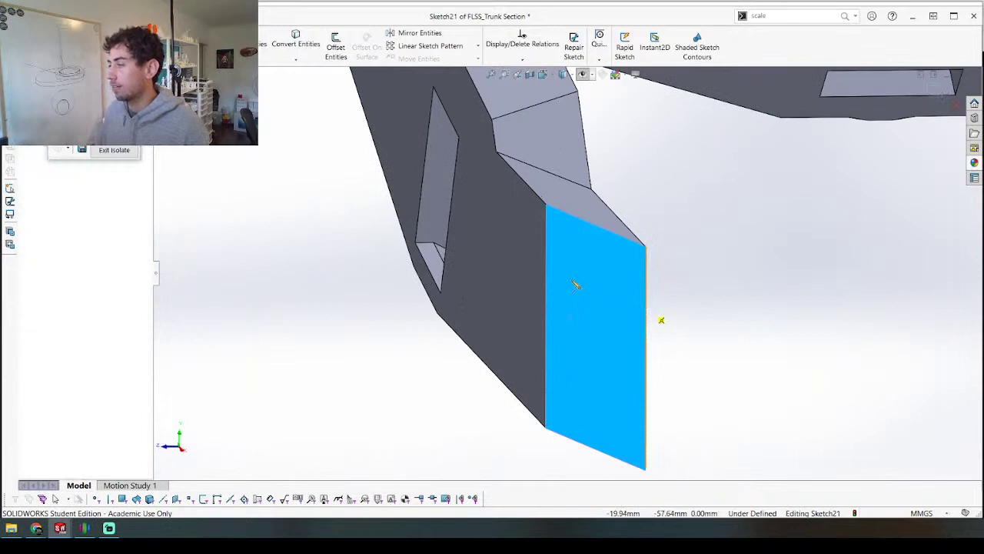
left_click(646, 306)
left_click(553, 255)
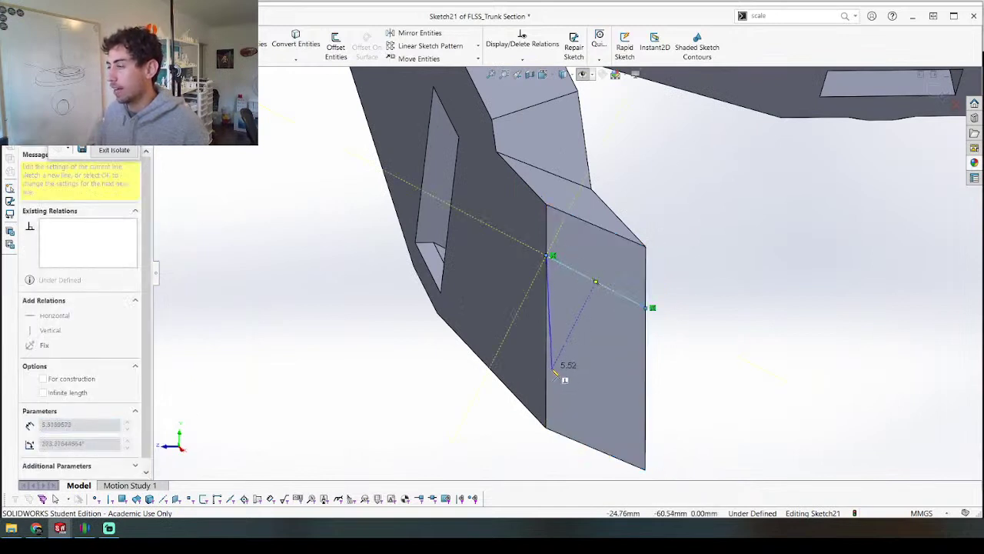
left_click(552, 372)
left_click(646, 424)
left_click(646, 306)
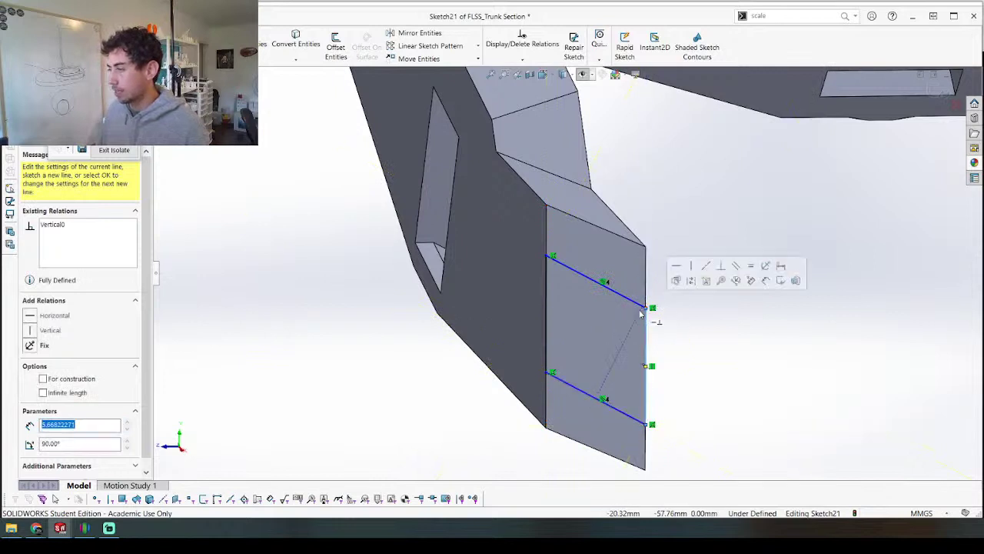
key("Escape")
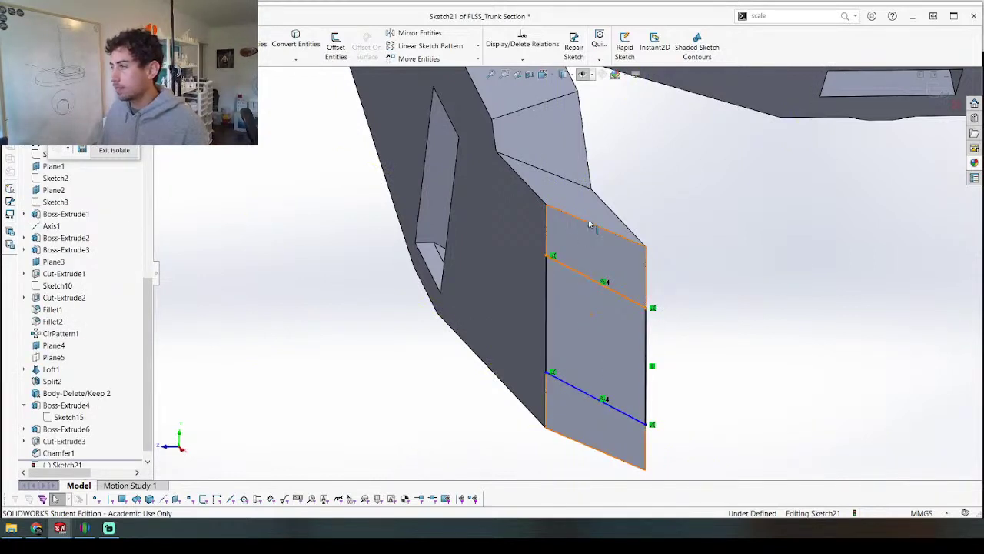
Step: Make the profile's upper slanted line parallel to the upper edge of the crossbar's end face
left_click(588, 223, "ctrl")
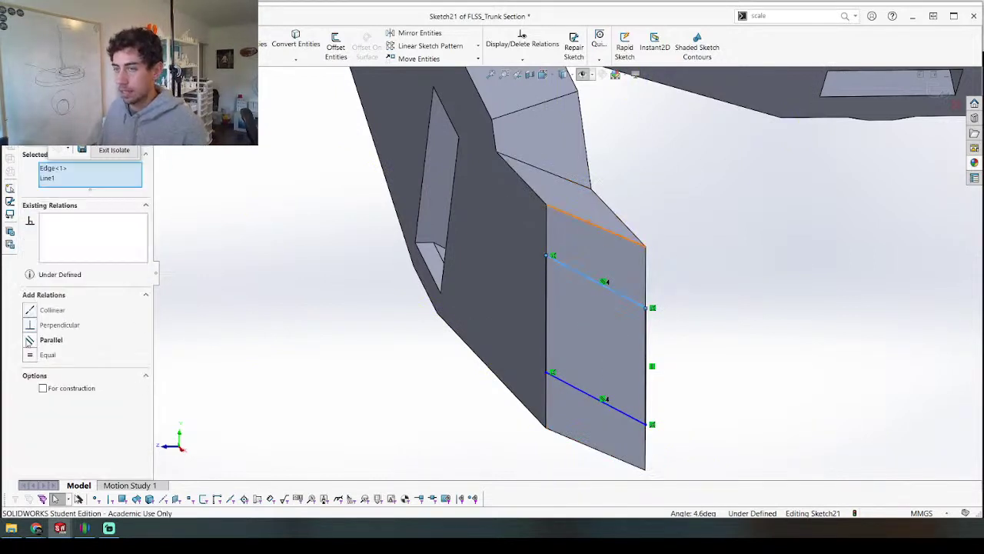
left_click(30, 340)
left_click(622, 264)
left_click(683, 302)
middle_click_drag(581, 321, 604, 282)
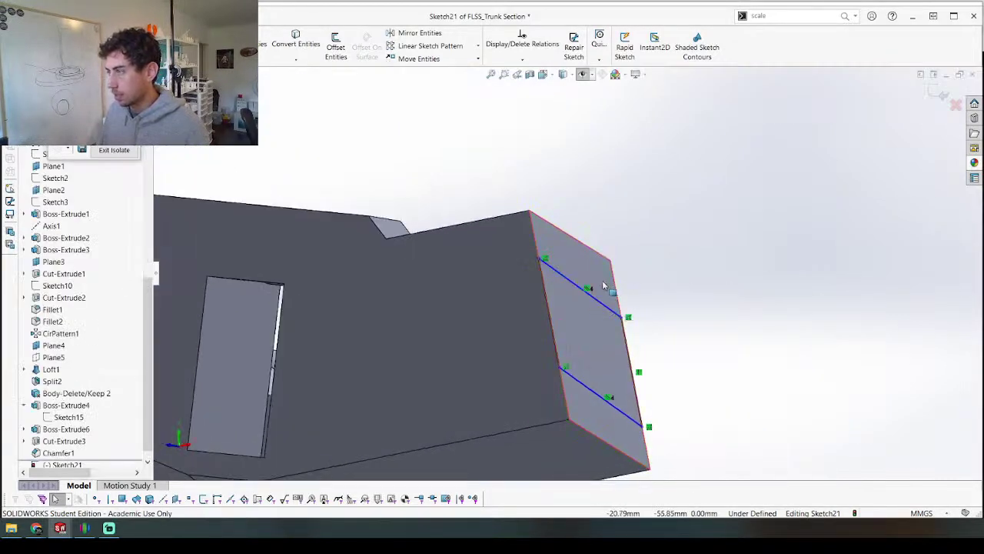
left_click(580, 245)
left_click(584, 288, "ctrl")
left_click(34, 341)
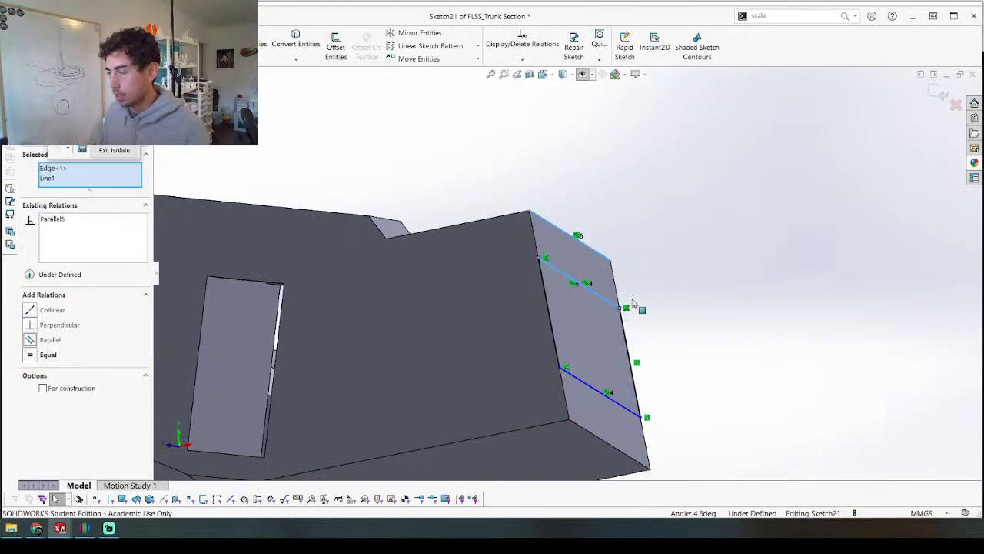
left_click(709, 331)
Step: Draw a construction line along the end face's side edge from the profile's upper corner to the face's upper corner
middle_click_drag(710, 331, 666, 361)
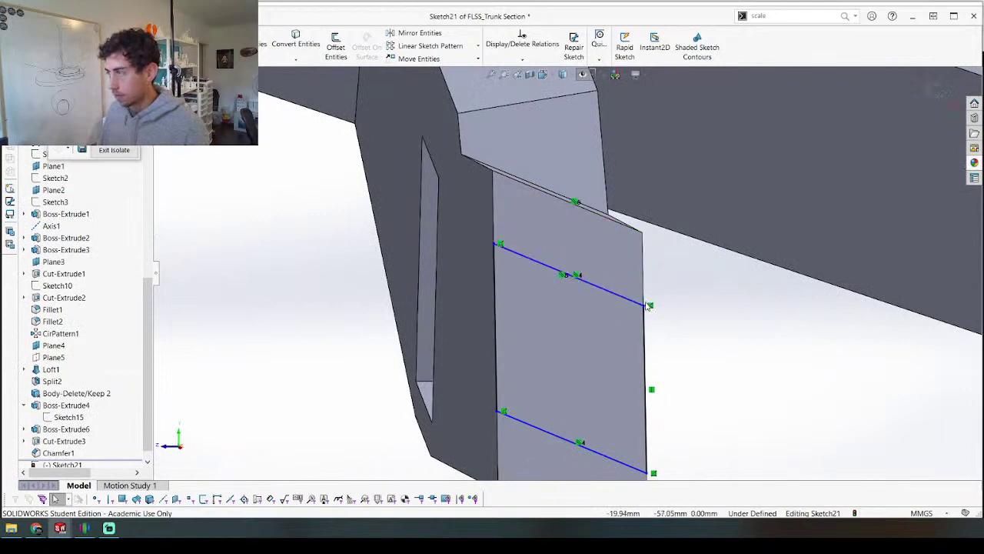
key("l")
left_click(644, 306)
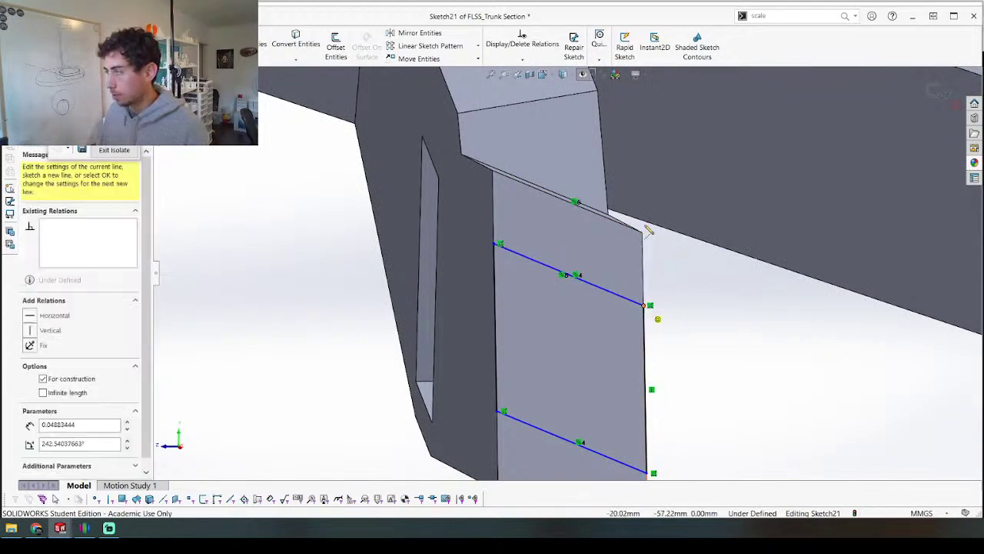
left_click(643, 232)
key("Escape")
scroll(669, 308, "up", 3)
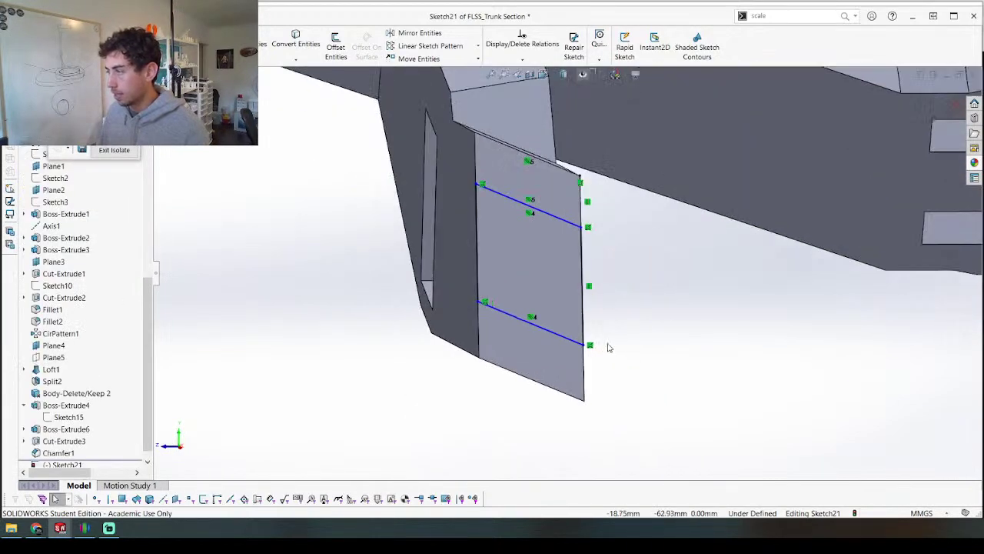
Step: Draw a construction line along the end face's side edge from the profile's lower corner to the face's lower corner
scroll(611, 352, "down", 2)
key("l")
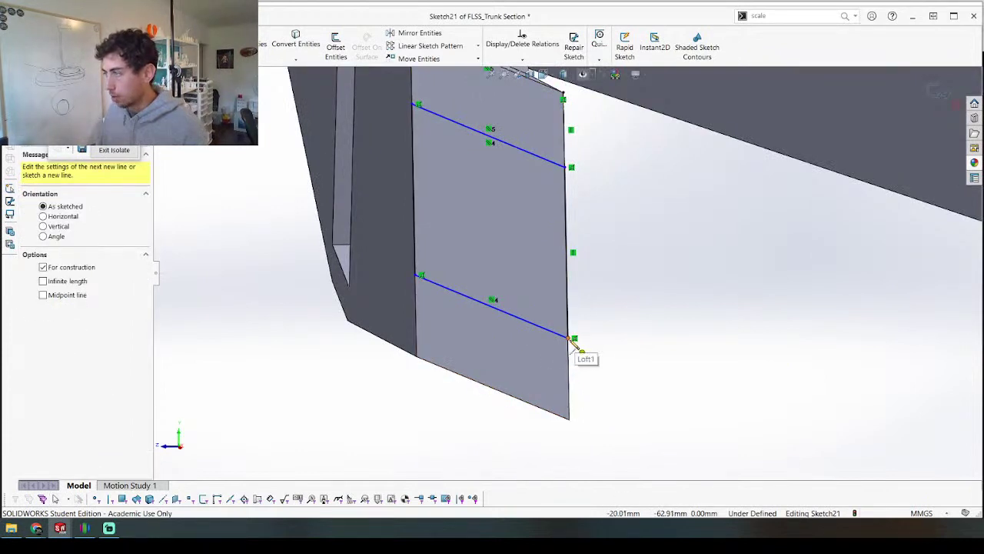
left_click(571, 340)
left_click(570, 421)
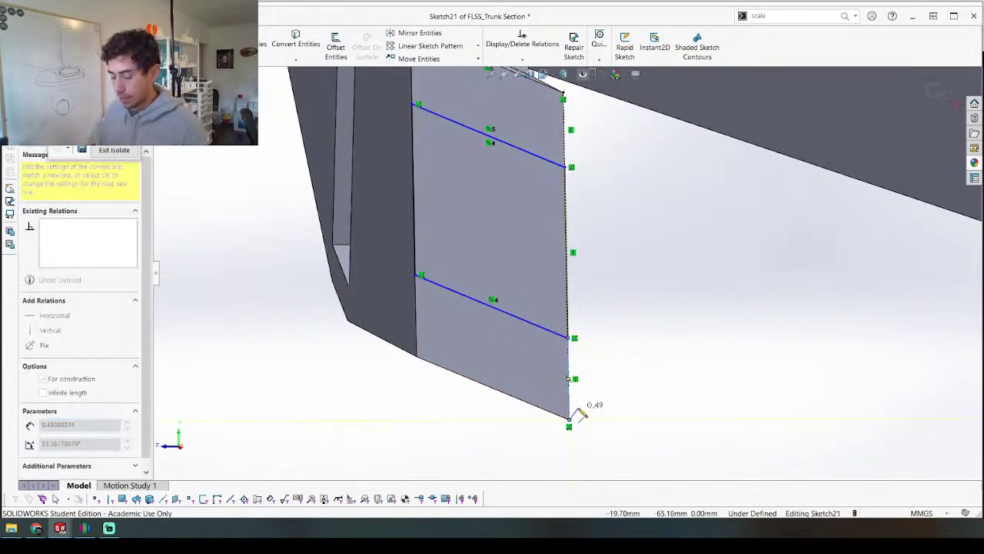
key("Escape")
Step: Make the lower construction line equal in length to the upper construction line
left_click(570, 319)
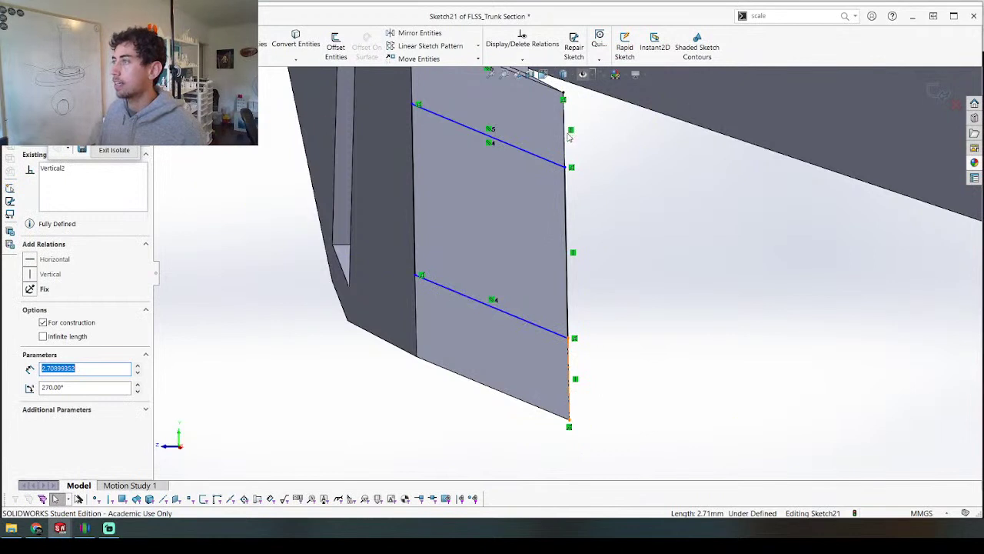
left_click(565, 141, "ctrl")
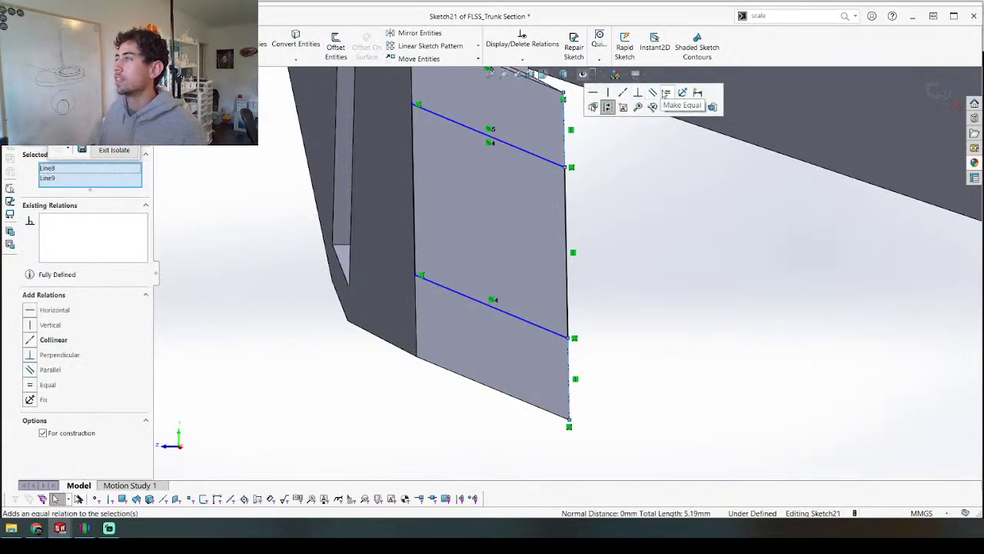
left_click(667, 92)
left_click(624, 227)
Step: Dimension the lower construction line to 2.50 mm so the joint profile is offset from the face's edges
key("d")
left_click(570, 353)
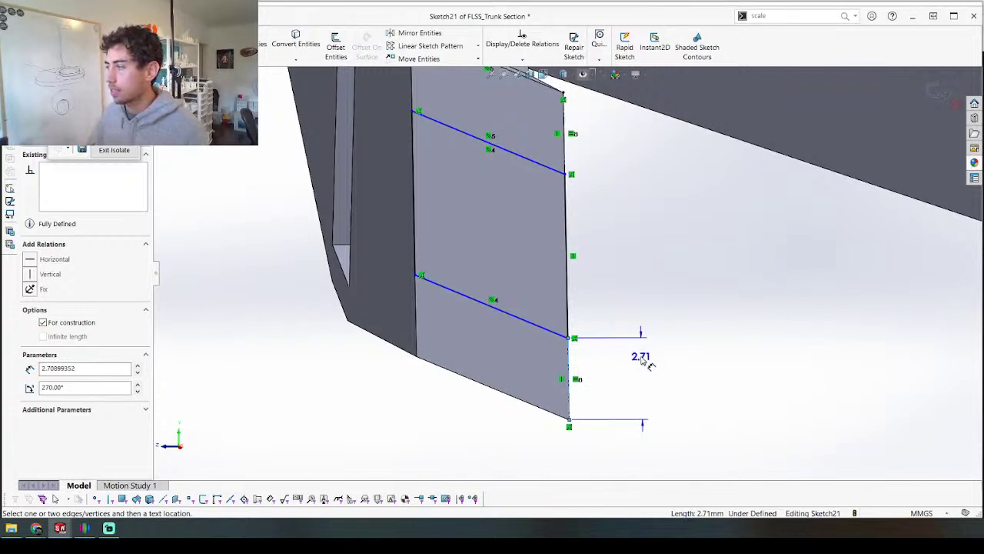
left_click(632, 370)
key("Return")
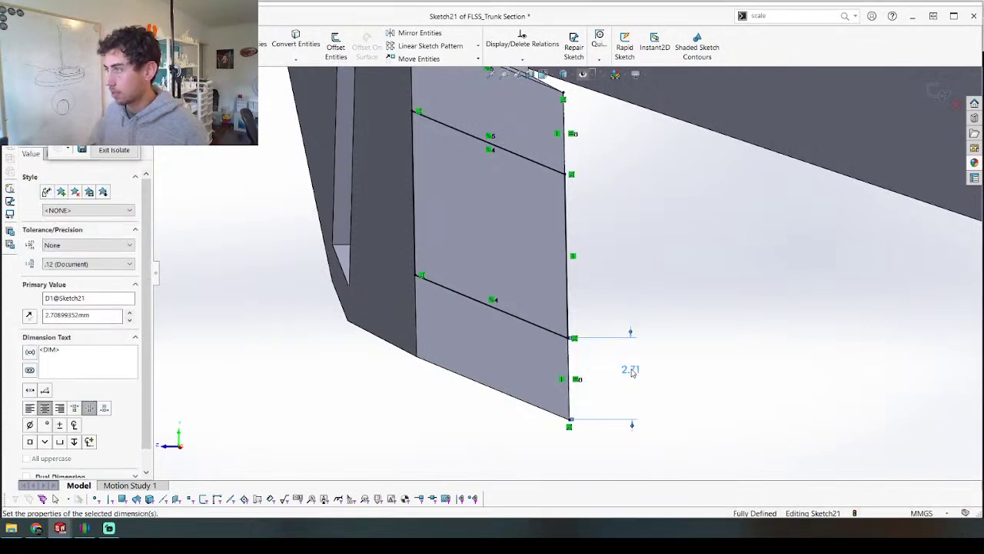
scroll(493, 263, "up", 4)
scroll(531, 237, "down", 3)
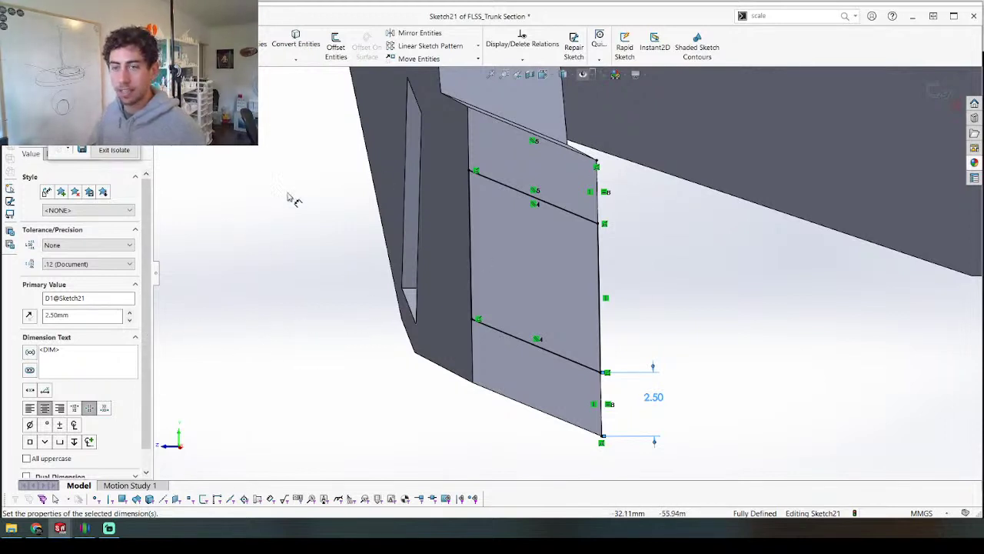
Step: Extrude the joint profile 5 mm outward from the crossbar's end, merged with it, and bring the hidden bodies back into view
mouse_move(275, 269)
middle_mouse_down()
mouse_move(417, 330)
mouse_move(495, 258)
mouse_move(469, 285)
mouse_move(488, 266)
mouse_move(424, 274)
mouse_move(340, 346)
middle_mouse_up()
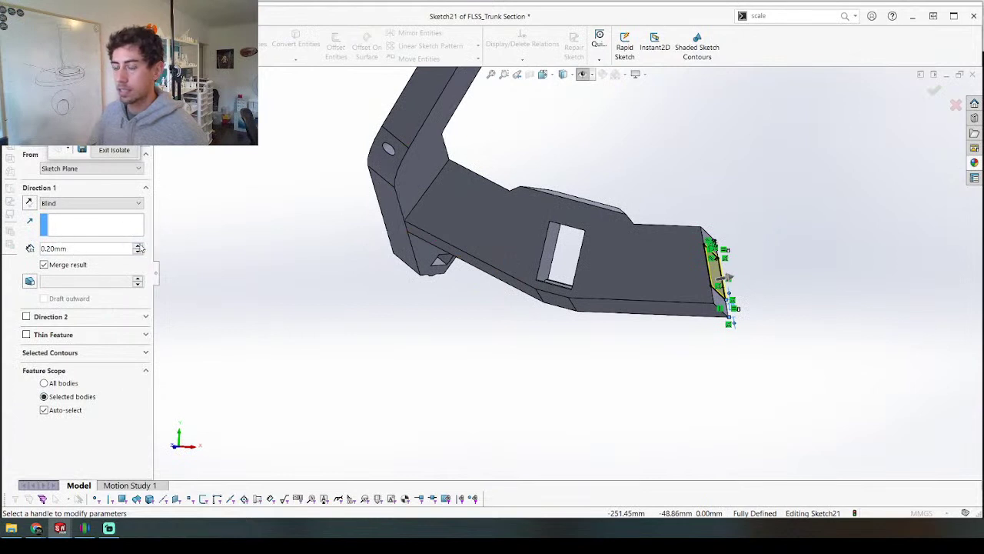
type("5")
key("Return")
key("Return")
middle_click_drag(462, 192, 426, 129)
left_click(114, 149)
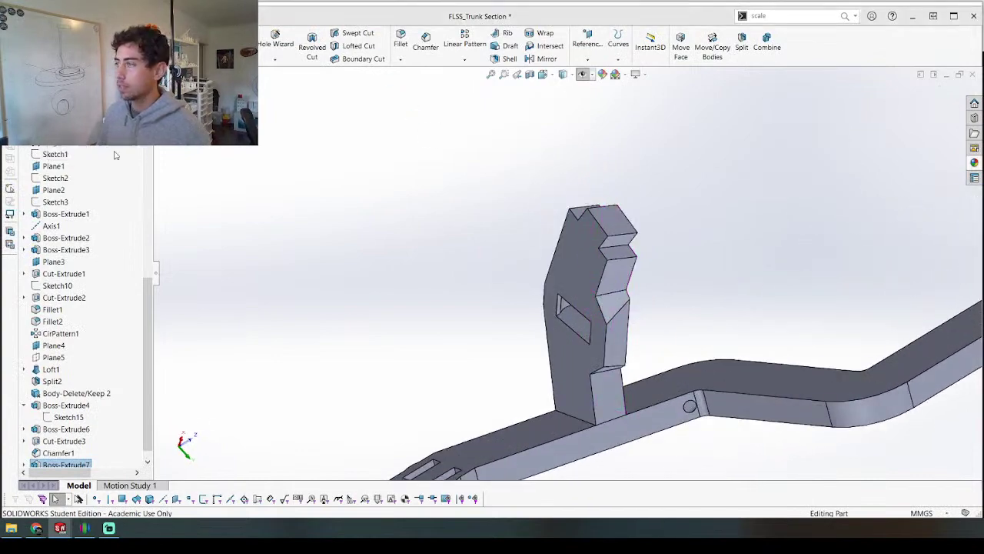
Step: Start a sketch on the side face of the leg that the crossbar's free end butts against
middle_click_drag(520, 253, 582, 367)
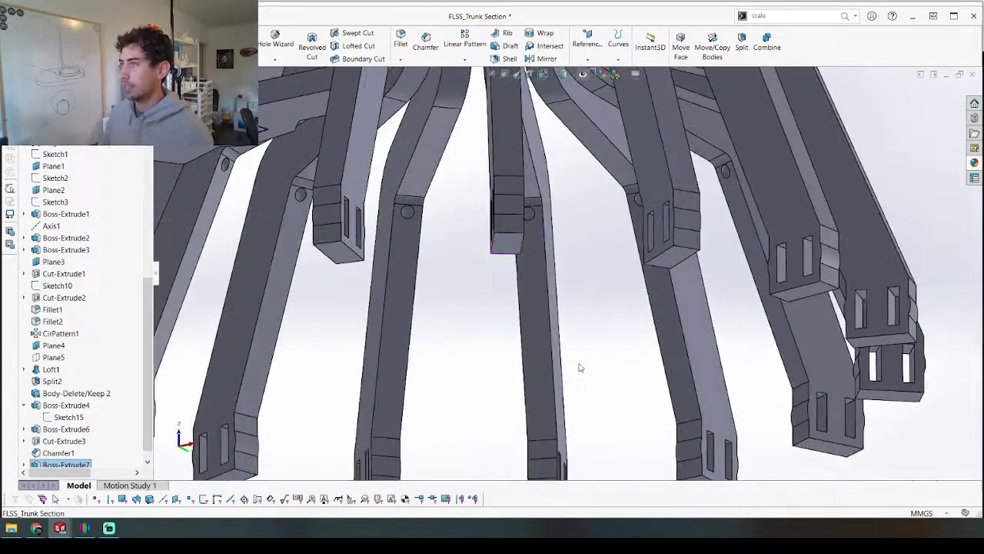
scroll(582, 367, "up", 4)
scroll(481, 221, "down", 4)
scroll(485, 221, "down", 3)
middle_click_drag(509, 245, 508, 278)
left_click(480, 294)
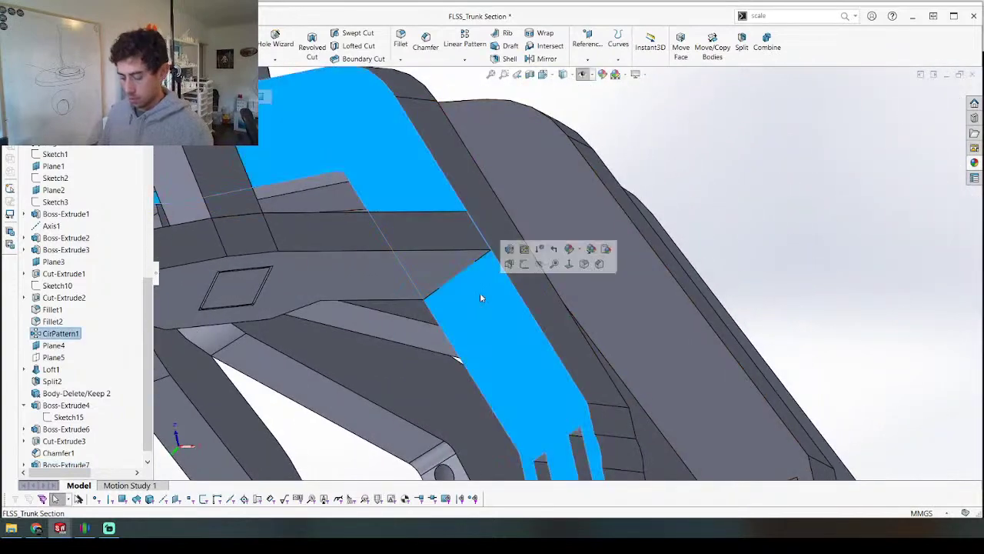
left_click(510, 265)
Step: Isolate the Boss-Extrude7 crossbar body while keeping the new sketch open
right_click(311, 278)
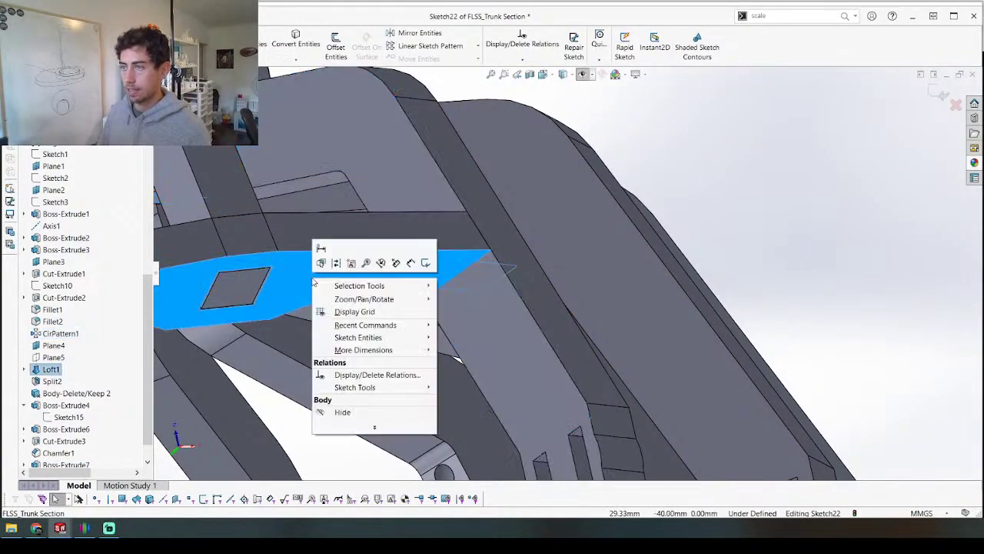
key("Escape")
scroll(85, 308, "up", 5)
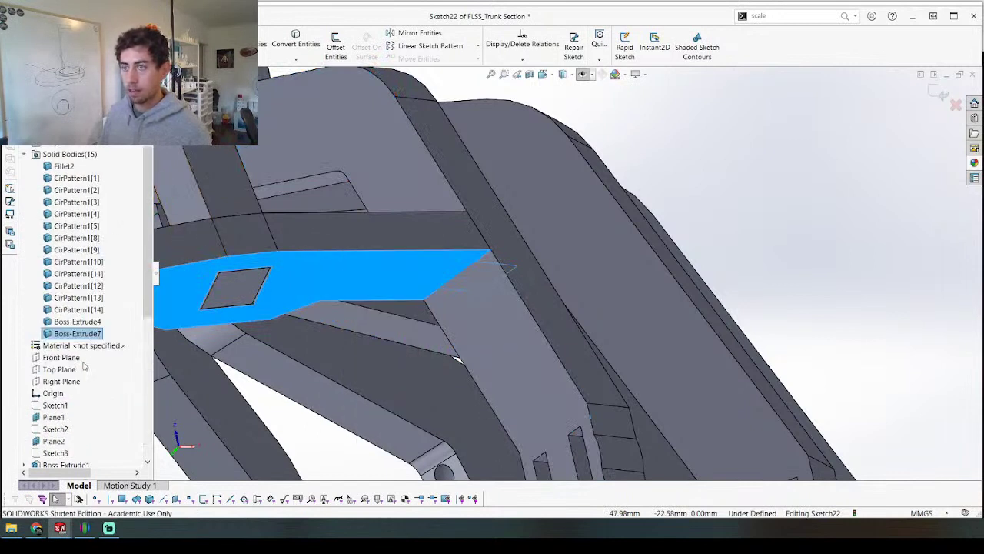
right_click(84, 321)
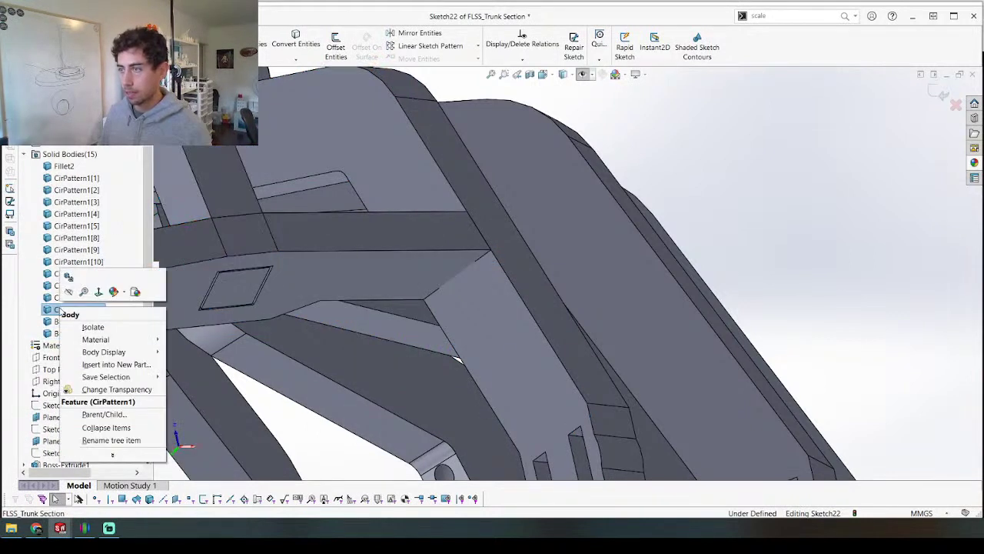
left_click(65, 333)
right_click(65, 333)
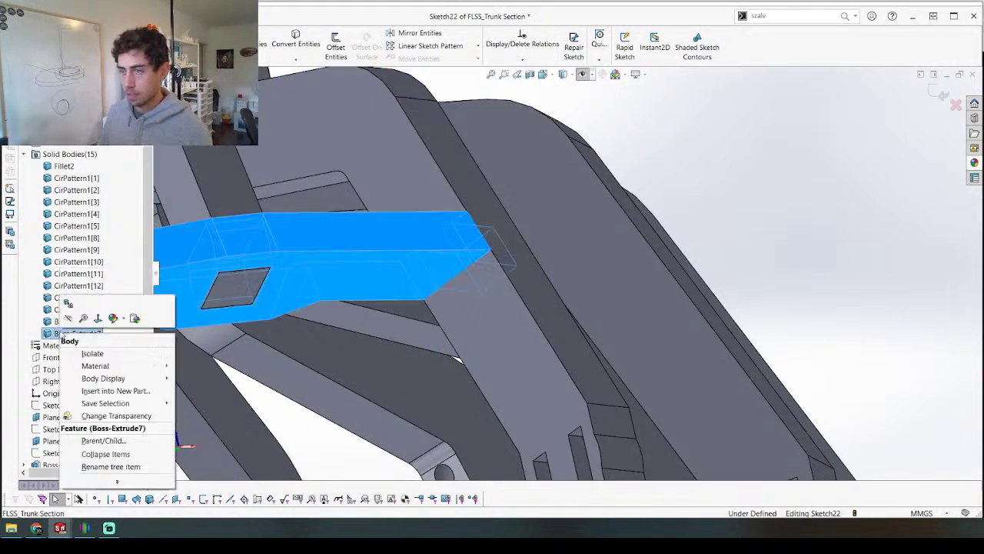
left_click(92, 352)
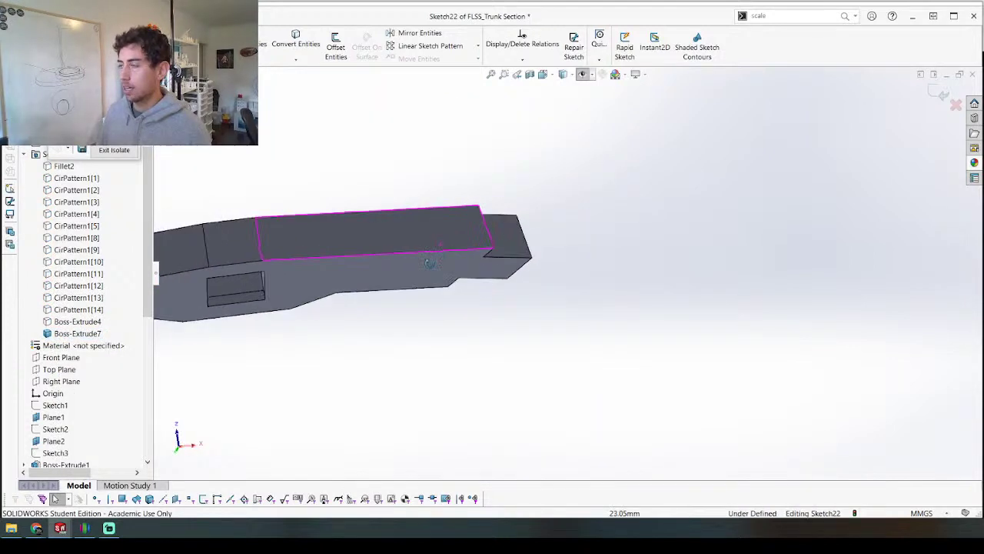
Step: Offset the outline of the tenon's end face outward by 0.25 mm in the sketch, and exit the isolated view
middle_click_drag(430, 263, 307, 278)
left_click(509, 228)
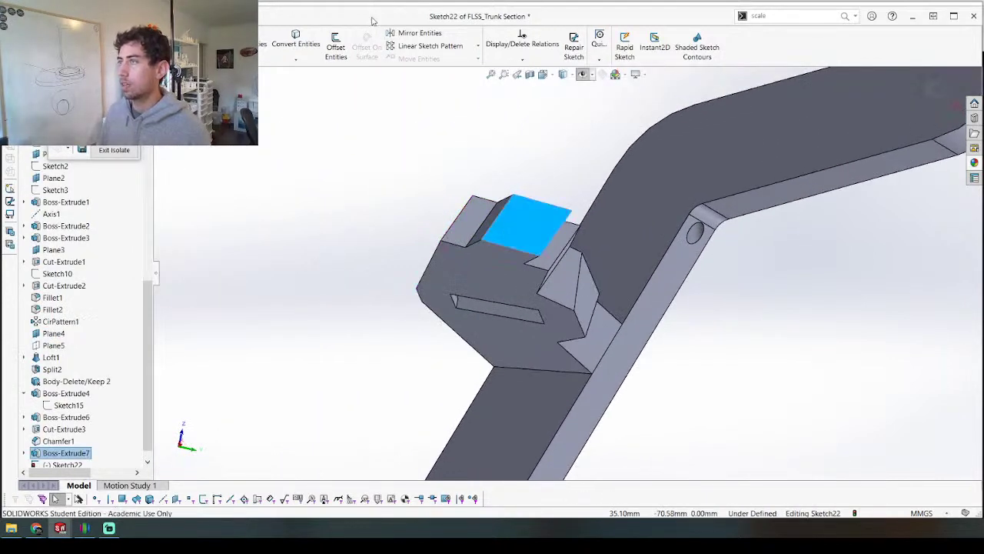
left_click(346, 48)
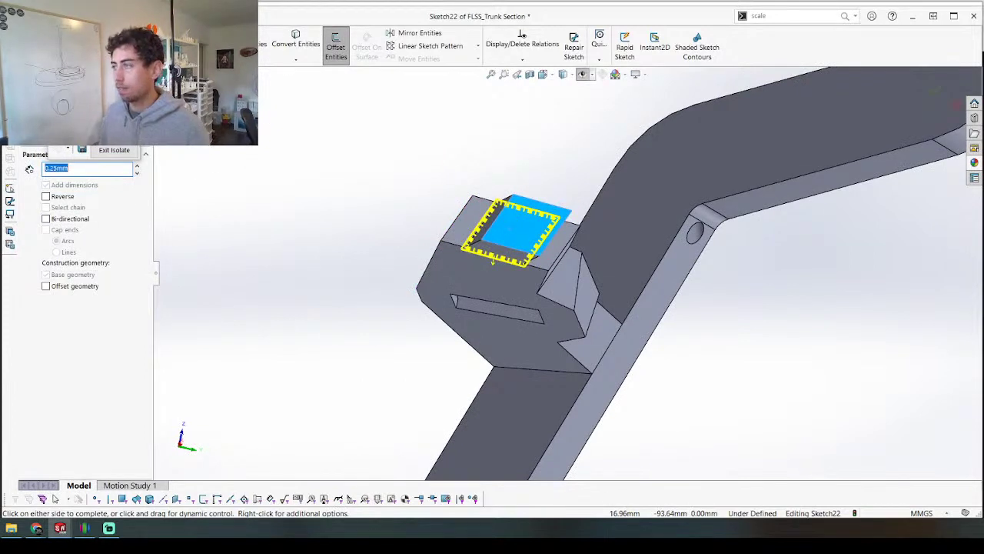
key("Return")
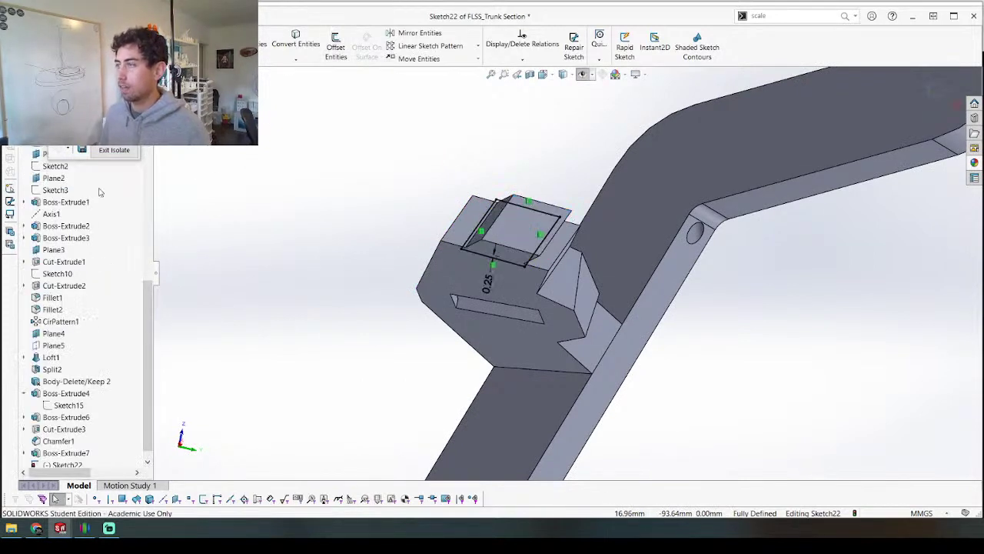
left_click(114, 151)
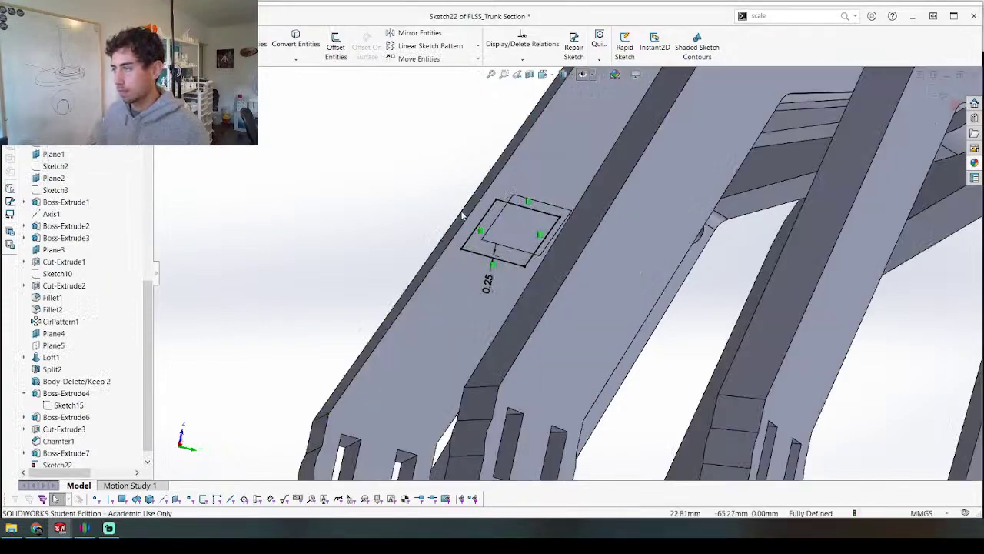
Step: Examine how the offset outline sits on the leg and the crossbar from several sides
middle_click_drag(492, 219, 615, 245)
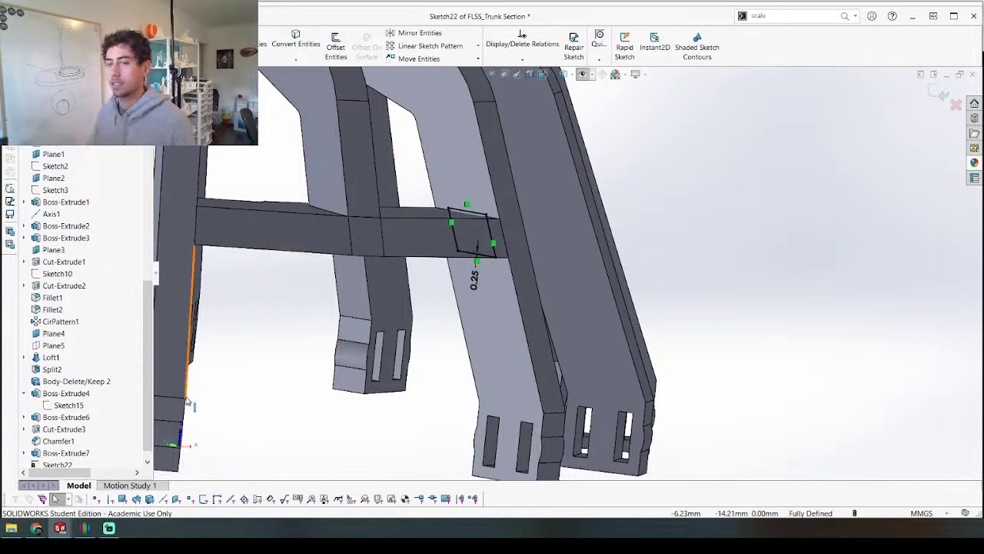
scroll(263, 237, "up", 3)
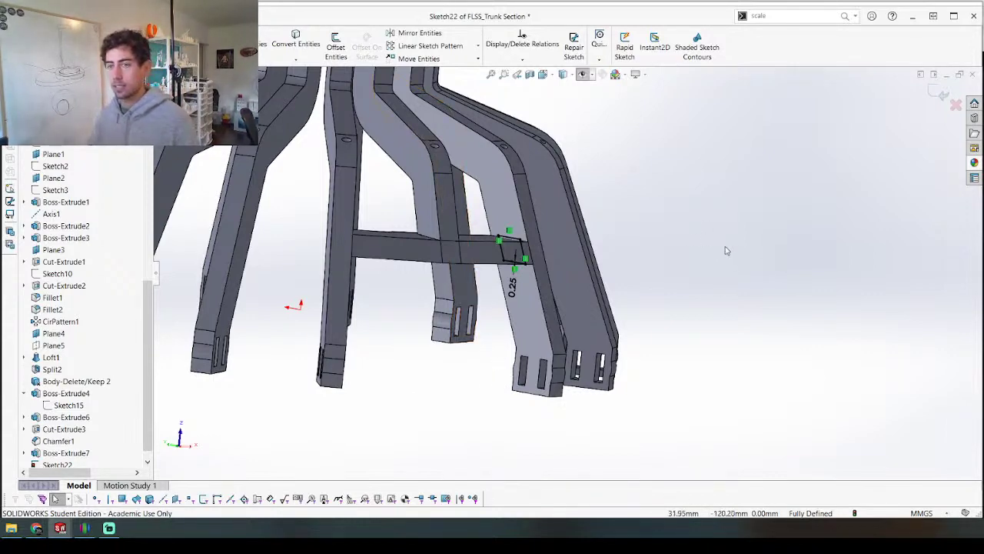
scroll(538, 261, "up", 3)
middle_click_drag(549, 238, 501, 248)
scroll(549, 248, "down", 5)
mouse_move(554, 276)
middle_mouse_down()
mouse_move(525, 261)
mouse_move(516, 277)
middle_mouse_up()
scroll(516, 277, "down", 4)
mouse_move(577, 298)
middle_mouse_down()
mouse_move(562, 285)
mouse_move(551, 326)
middle_mouse_up()
scroll(550, 326, "up", 1)
scroll(551, 326, "up", 3)
Step: Cut the offset outline 5 mm deep with automatic body selection off, limiting the cut to the adjoining leg
right_click_drag(413, 200, 422, 269)
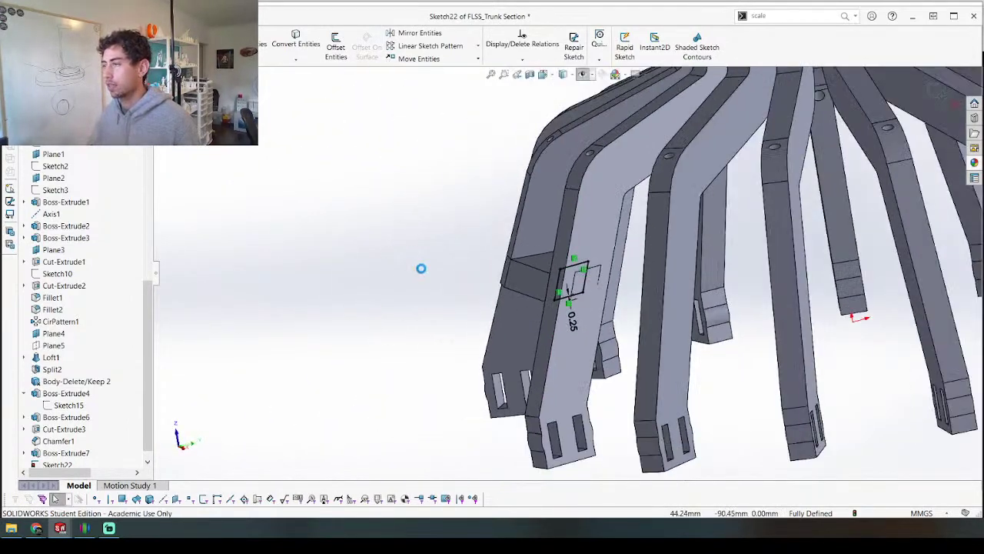
scroll(599, 275, "down", 5)
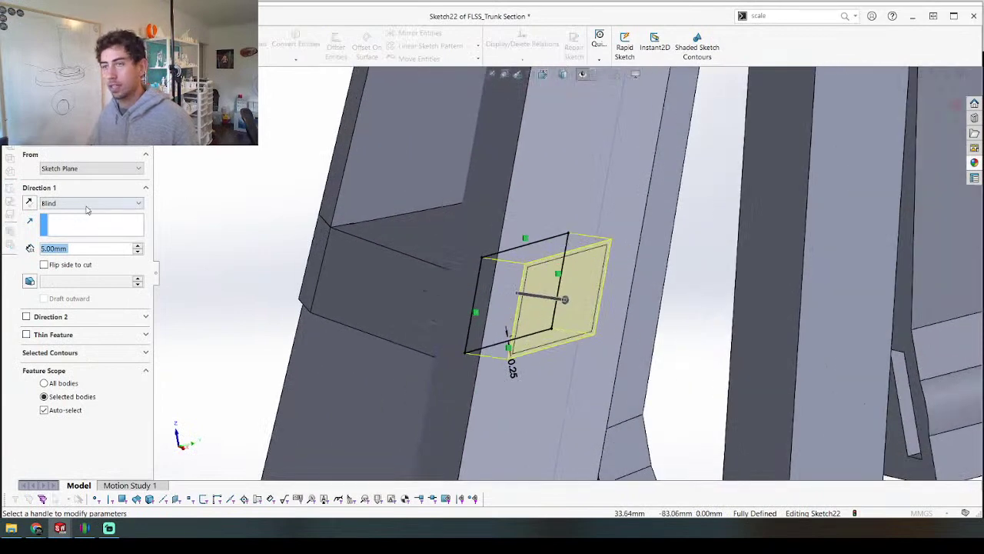
left_click(60, 410)
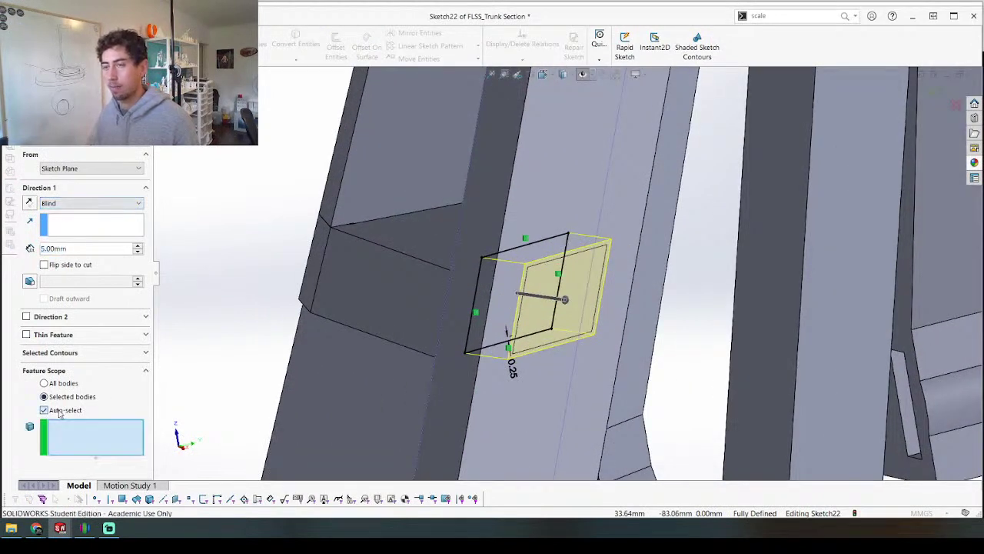
left_click(589, 161)
scroll(370, 243, "down", 4)
scroll(569, 304, "up", 6)
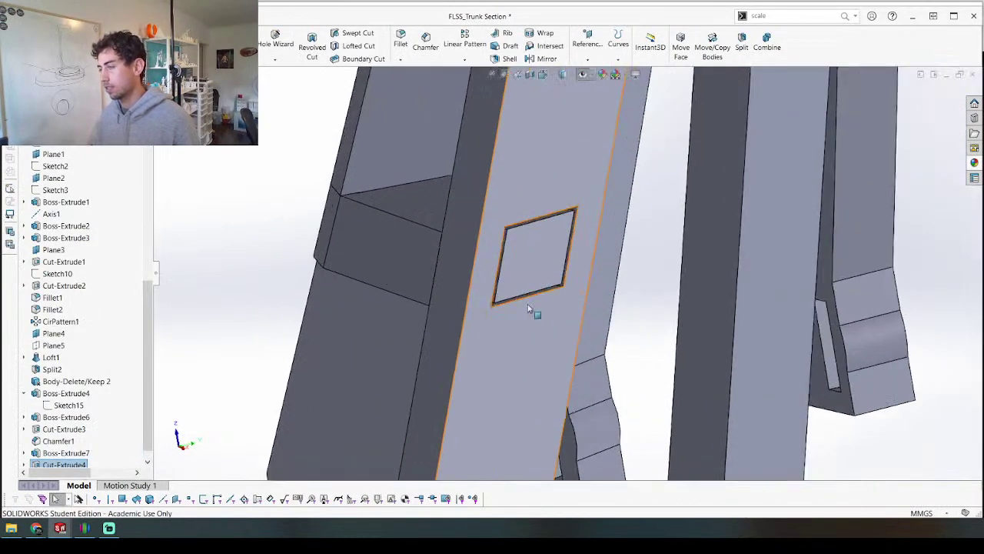
Step: Set the edge-offset dimension of the crossbar tenon's profile to 3 mm
middle_click_drag(436, 275, 542, 264)
left_click(543, 263)
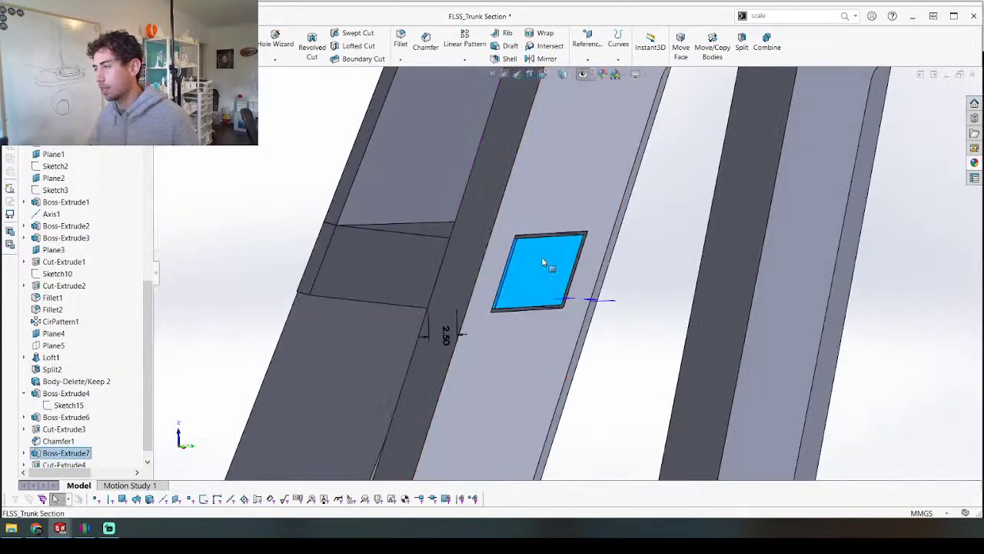
left_click(448, 335)
type("2")
key("Return")
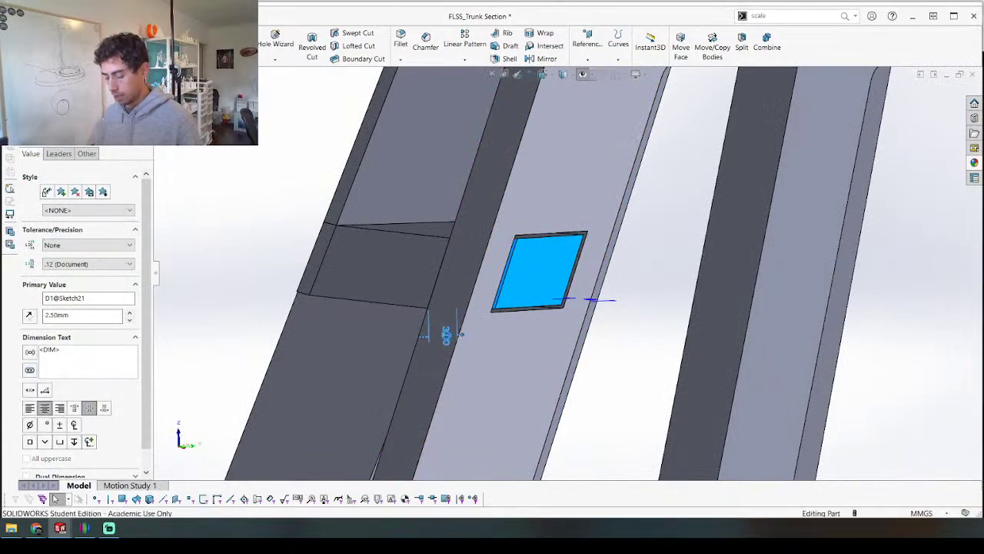
Step: Check the crossbar between the legs of the whole trunk section and save the part
scroll(495, 294, "down", 10)
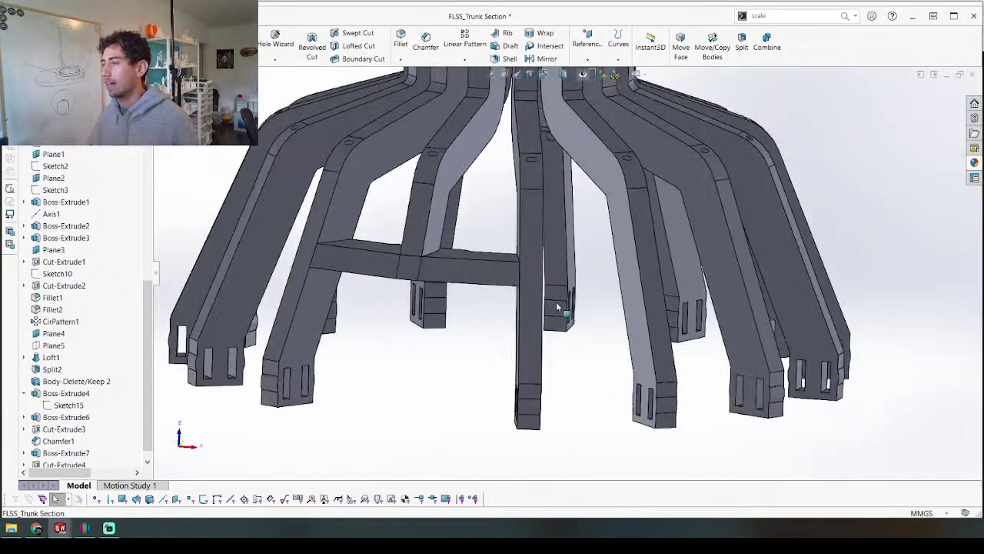
scroll(524, 262, "down", 7)
middle_click(522, 273)
middle_click_drag(523, 272, 521, 343)
scroll(521, 343, "up", 6)
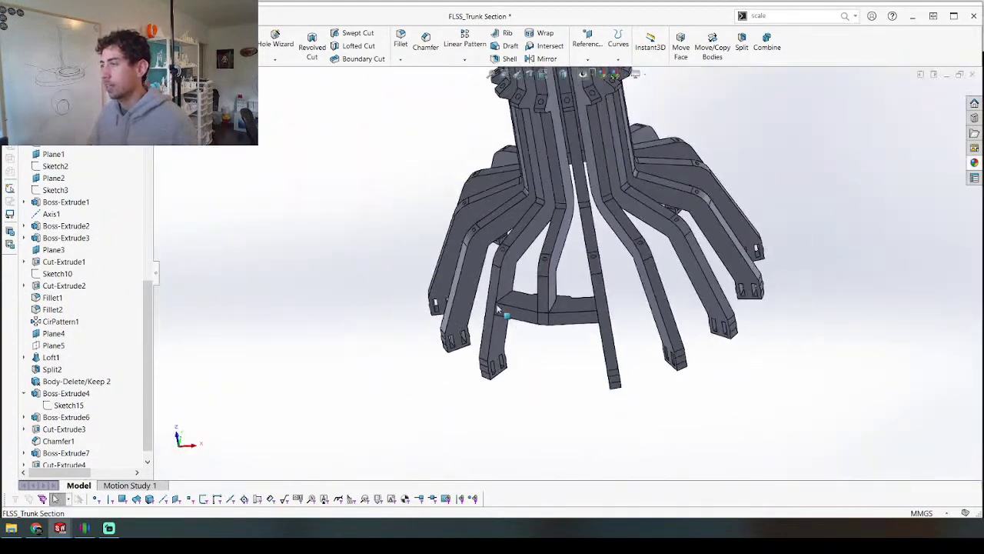
scroll(543, 273, "down", 3)
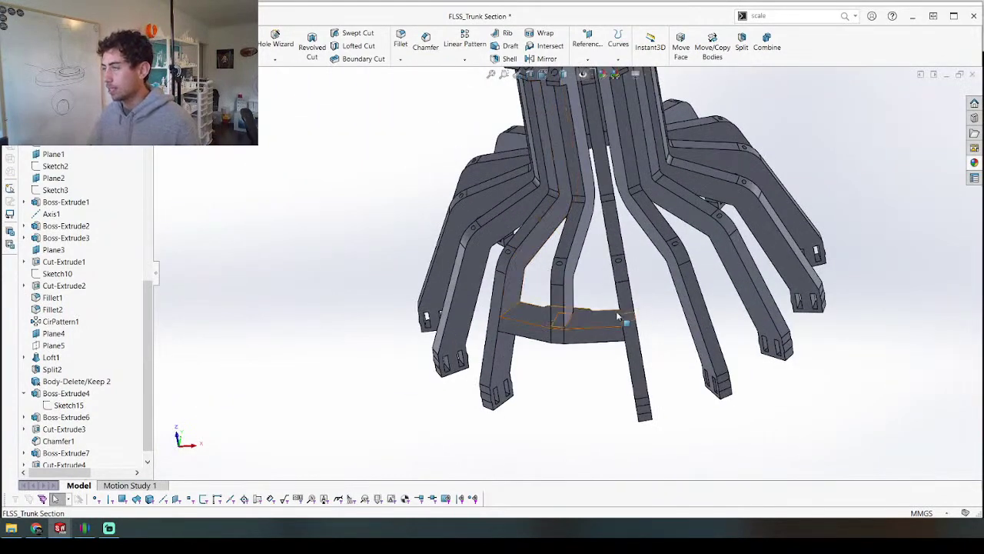
middle_click_drag(606, 312, 611, 330)
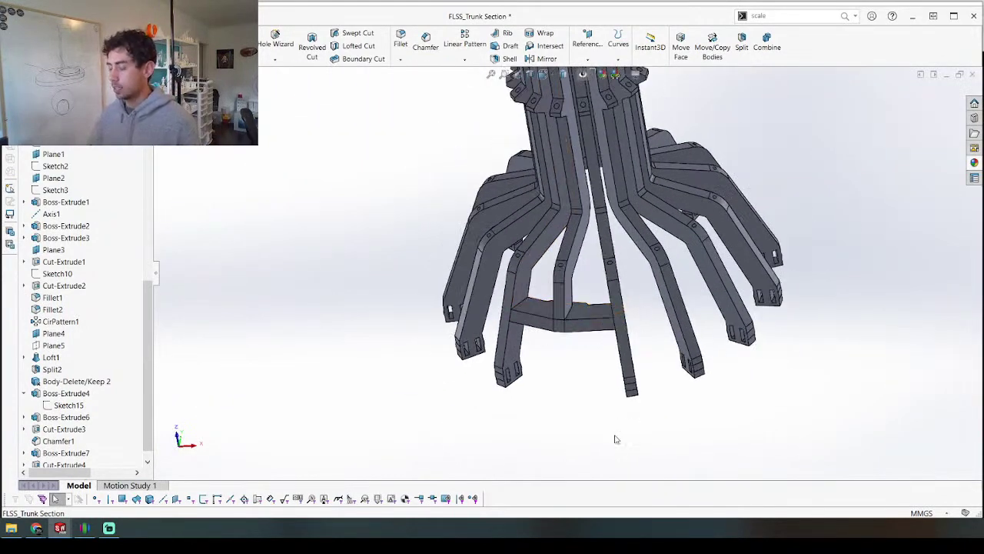
key("ctrl+s")
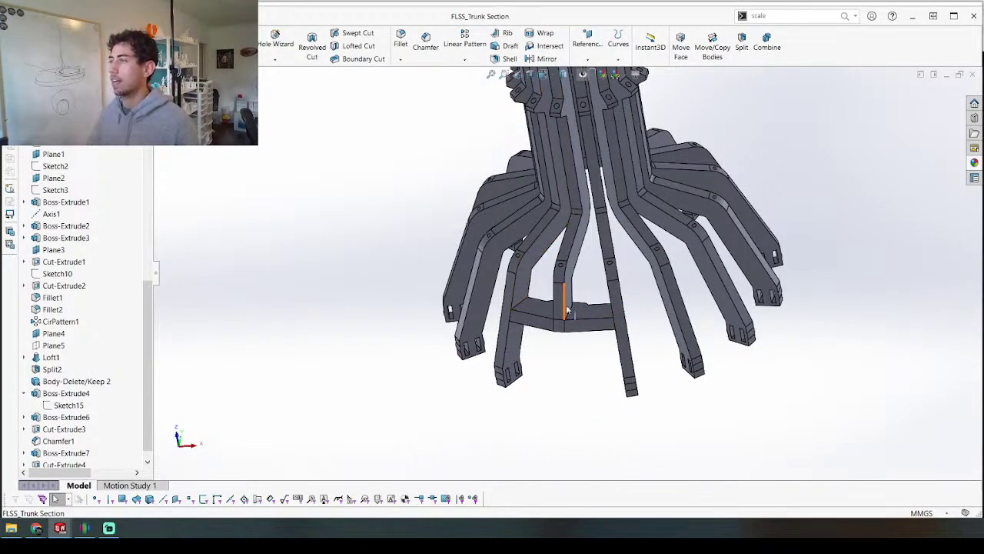
Step: Switch to the FLSS_Assembly document and bring the trunk and its base into view
scroll(567, 275, "up", 4)
scroll(569, 306, "down", 3)
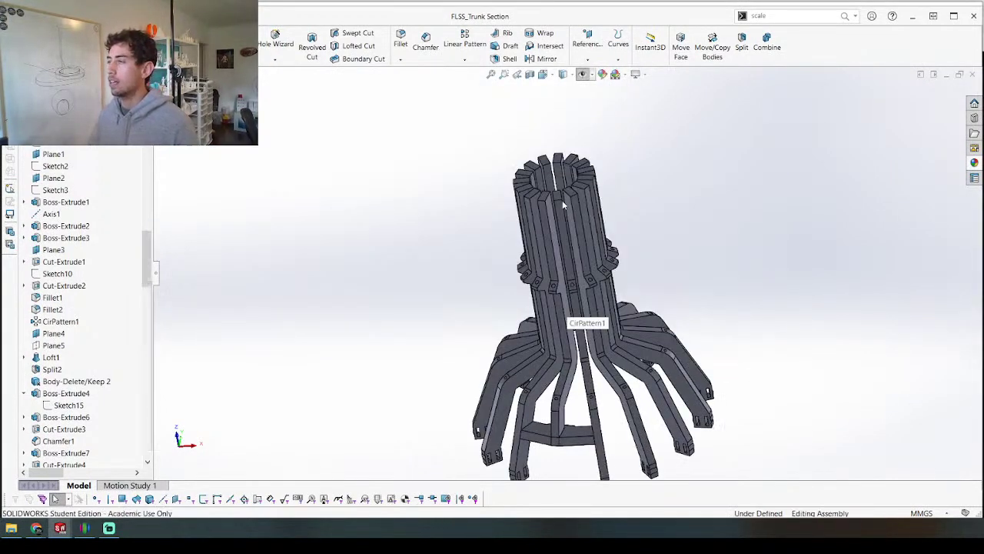
key("ctrl+Tab")
scroll(569, 291, "up", 6)
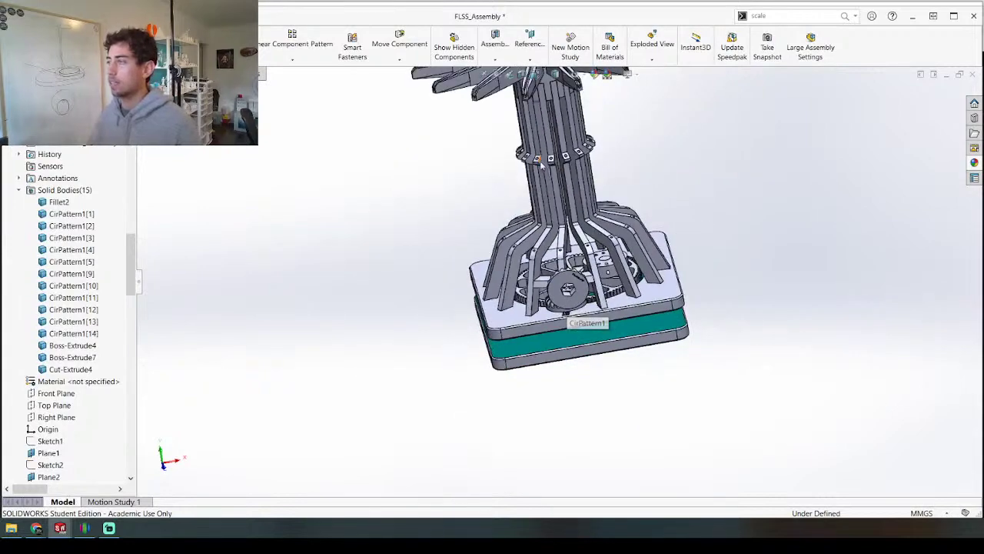
Step: Examine the trunk section's legs and its ring of mid-height tabs from several angles
scroll(543, 133, "down", 3)
mouse_move(538, 134)
middle_mouse_down()
mouse_move(562, 88)
mouse_move(536, 138)
mouse_move(550, 140)
middle_mouse_up()
scroll(551, 140, "up", 4)
scroll(483, 317, "down", 3)
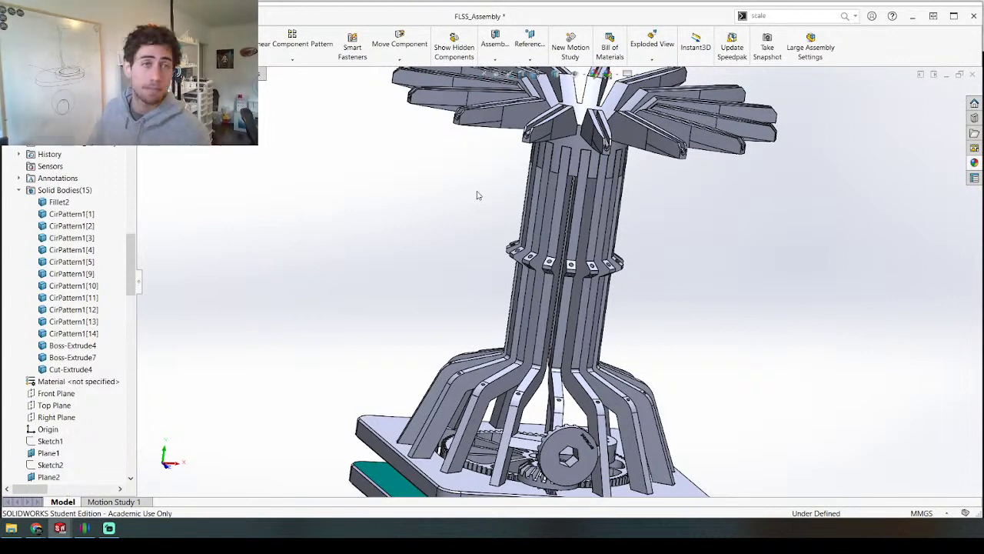
scroll(582, 267, "down", 4)
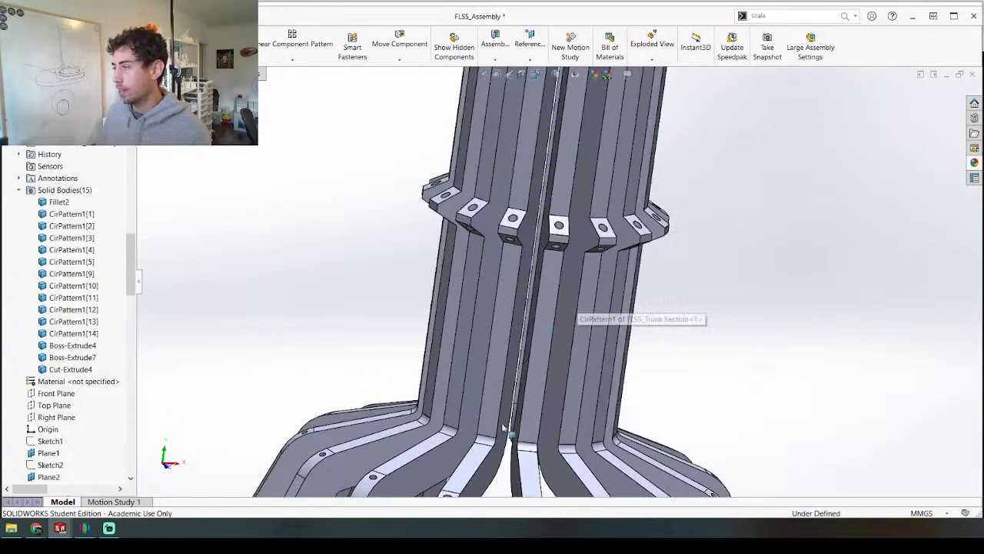
scroll(528, 400, "down", 4)
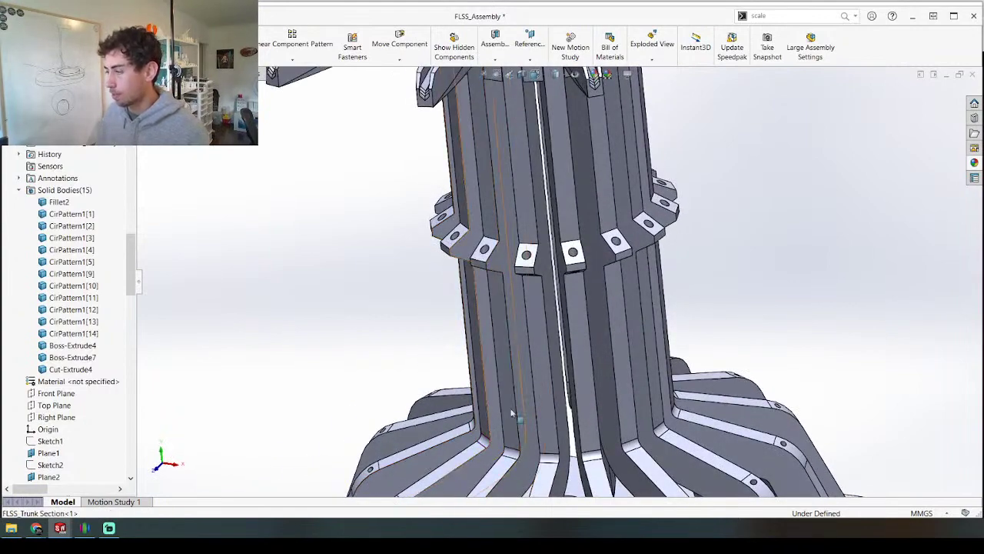
scroll(508, 246, "up", 5)
middle_click_drag(508, 247, 577, 361)
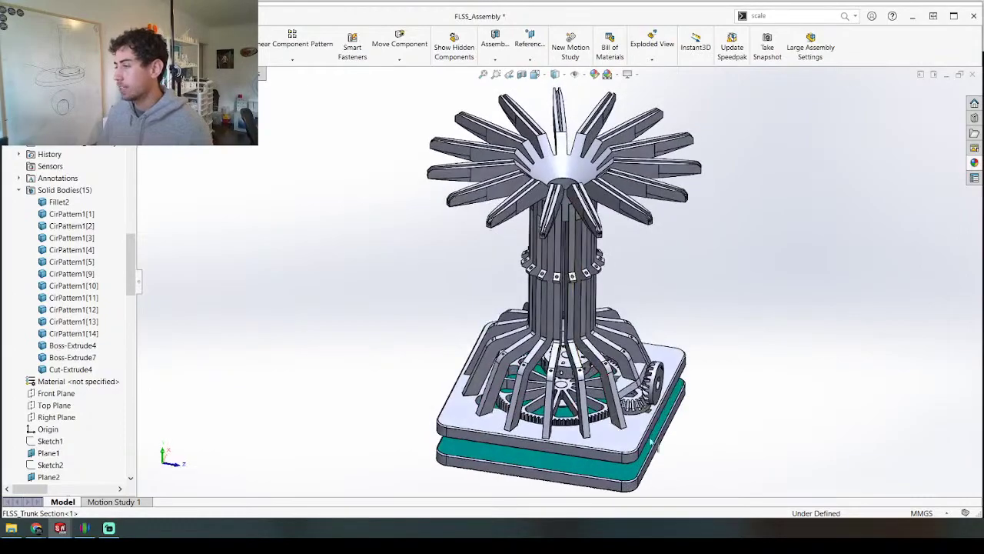
Step: Examine the gears between the trunk legs and how they sit on the base plates, from above and below
scroll(711, 454, "down", 5)
middle_click_drag(500, 338, 377, 294)
middle_click_drag(580, 359, 553, 355)
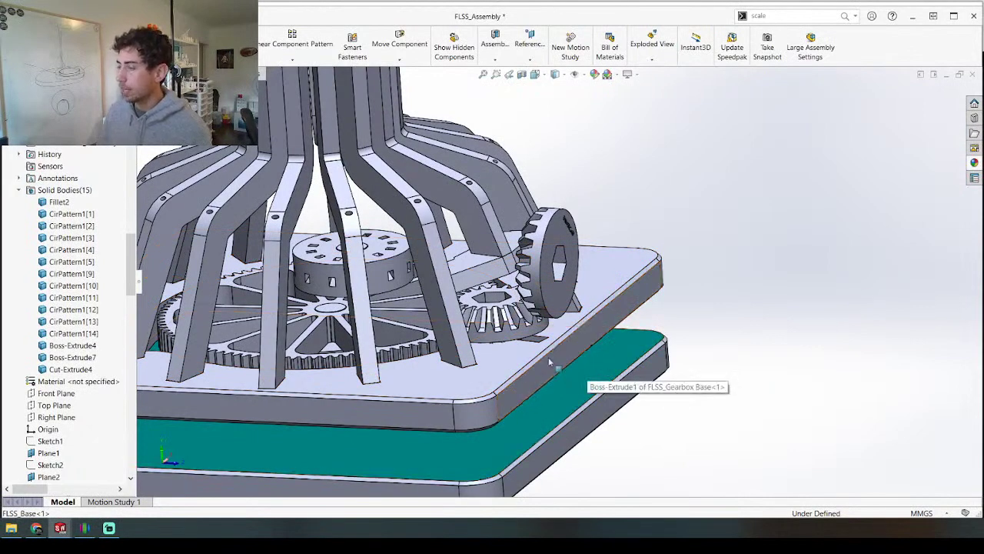
middle_click_drag(550, 258, 505, 385)
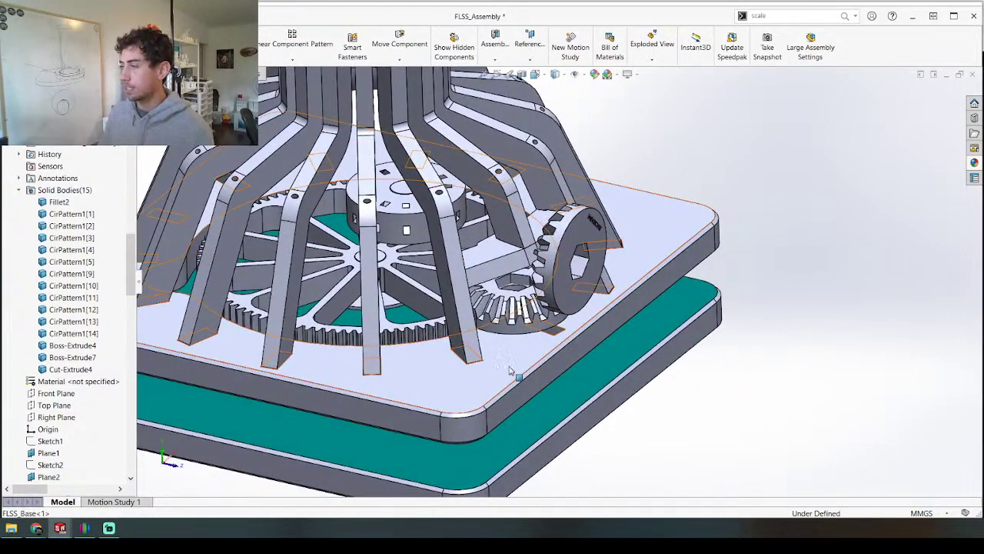
middle_click_drag(595, 305, 546, 325)
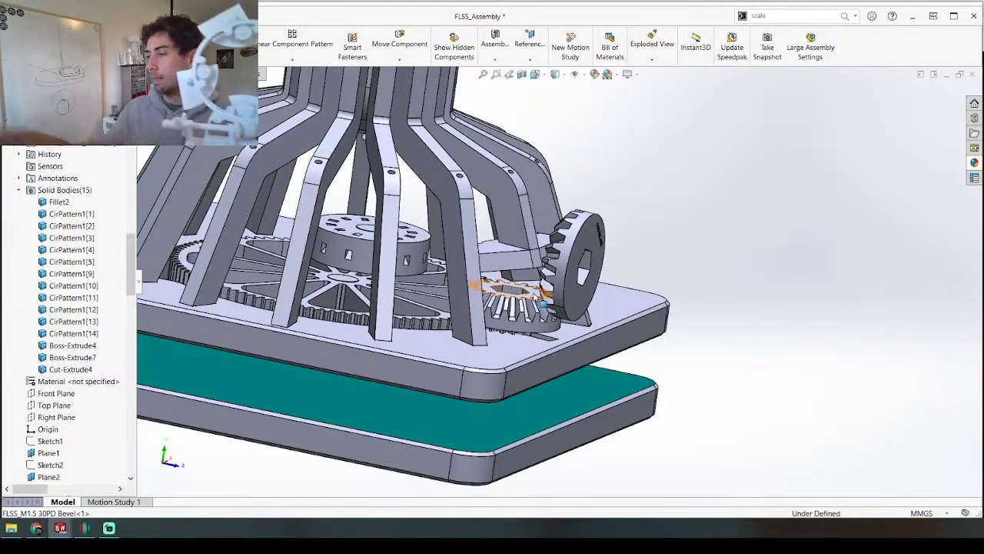
scroll(456, 388, "down", 1)
middle_click_drag(541, 227, 403, 189)
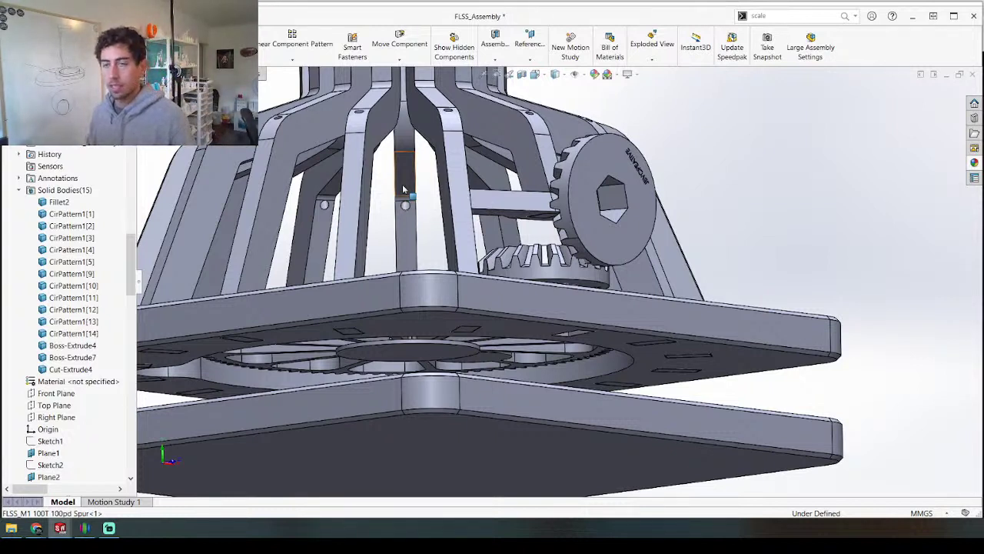
Step: Move the flat-lying FLSS_M1.5 30PD bevel gear upward, away from the base plate
scroll(377, 188, "up", 5)
middle_click_drag(369, 187, 321, 228)
scroll(486, 308, "down", 5)
middle_click_drag(486, 307, 517, 413)
left_click_drag(449, 344, 418, 326)
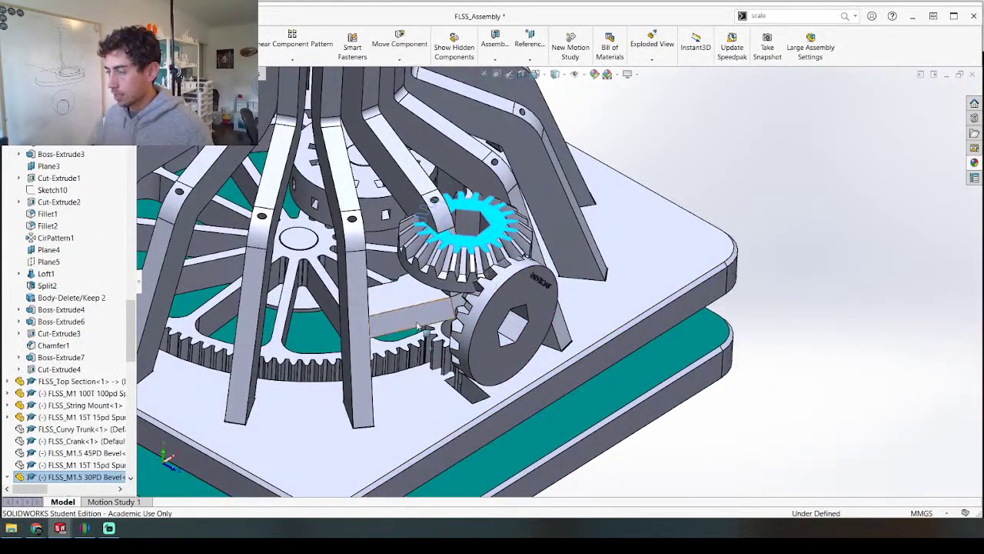
Step: Hide the lower gearbox base plate and open the FLSS_Base component as its own part
scroll(417, 327, "up", 5)
middle_click_drag(418, 326, 352, 282)
key("Tab")
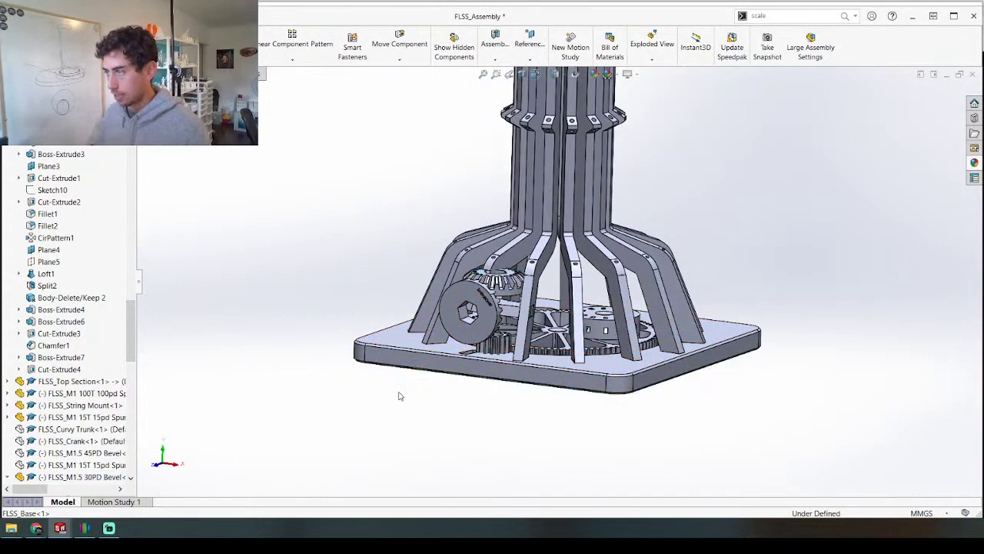
left_click(391, 361)
left_click(319, 314)
right_click(396, 338)
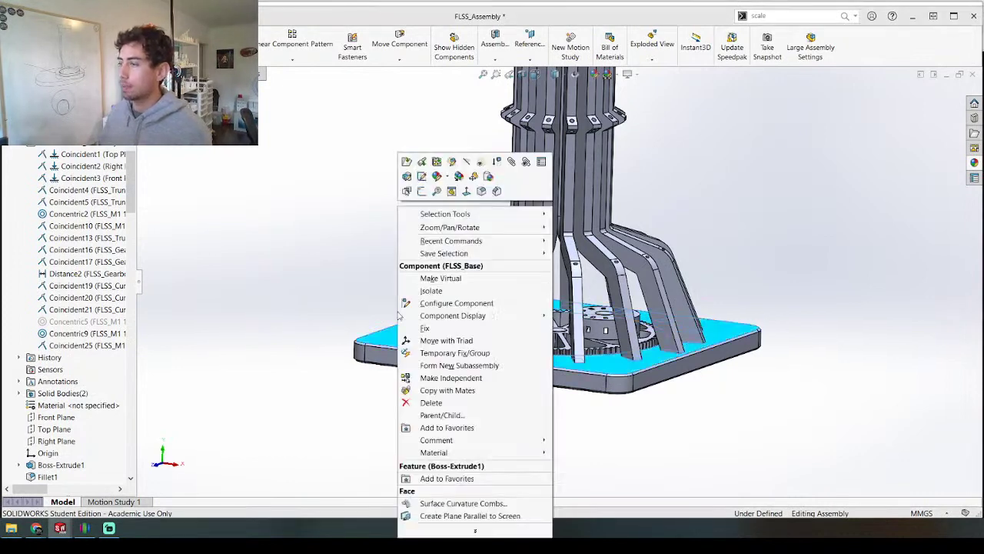
left_click(403, 169)
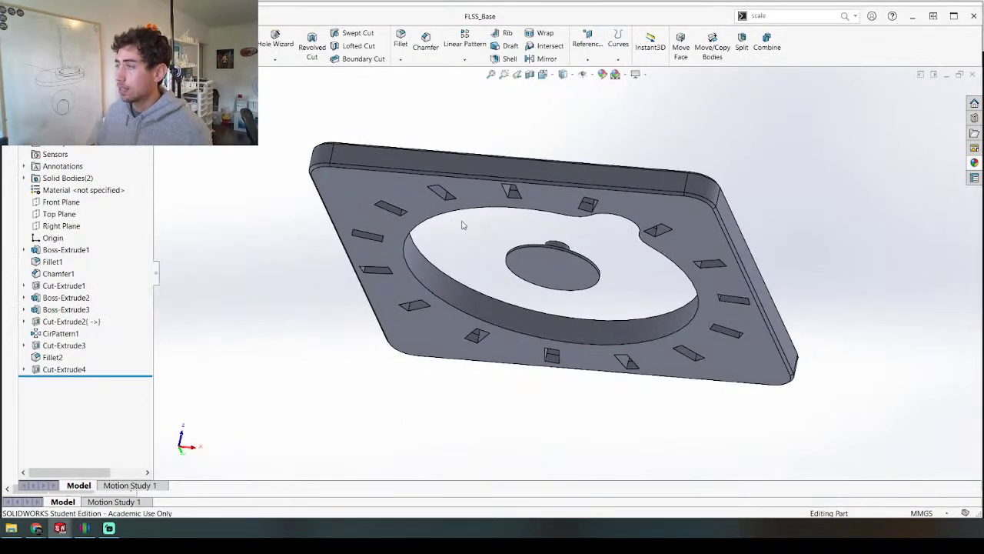
Step: Delete the Cut-Extrude4 feature from the base part
left_click(54, 369)
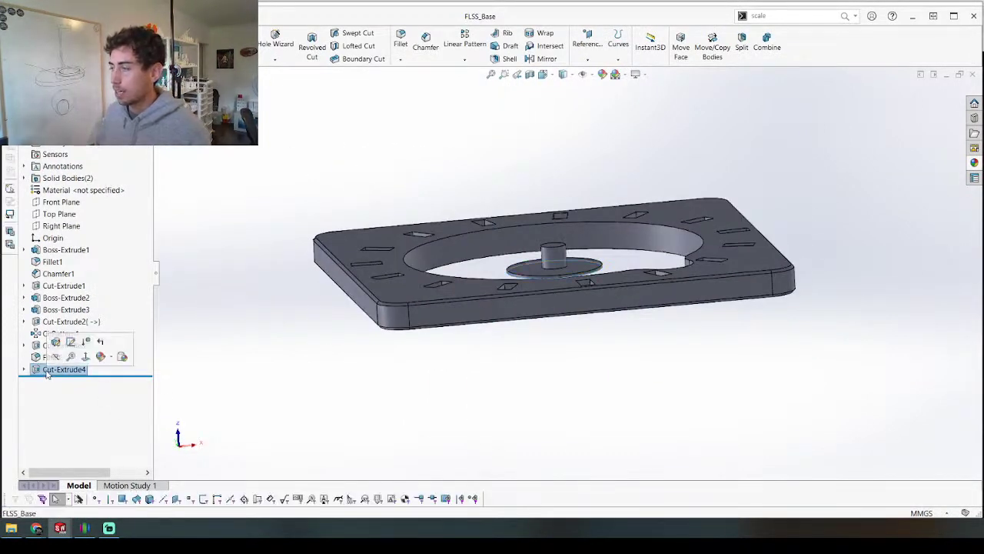
key("Delete")
key("Return")
Step: Edit the sketch of the 20 mm circular cut and delete the construction lines that locate its circle
mouse_move(351, 283)
middle_mouse_down()
mouse_move(349, 343)
mouse_move(342, 192)
mouse_move(538, 292)
mouse_move(588, 294)
middle_mouse_up()
scroll(588, 294, "down", 3)
middle_click_drag(536, 225, 556, 281)
left_click(675, 383)
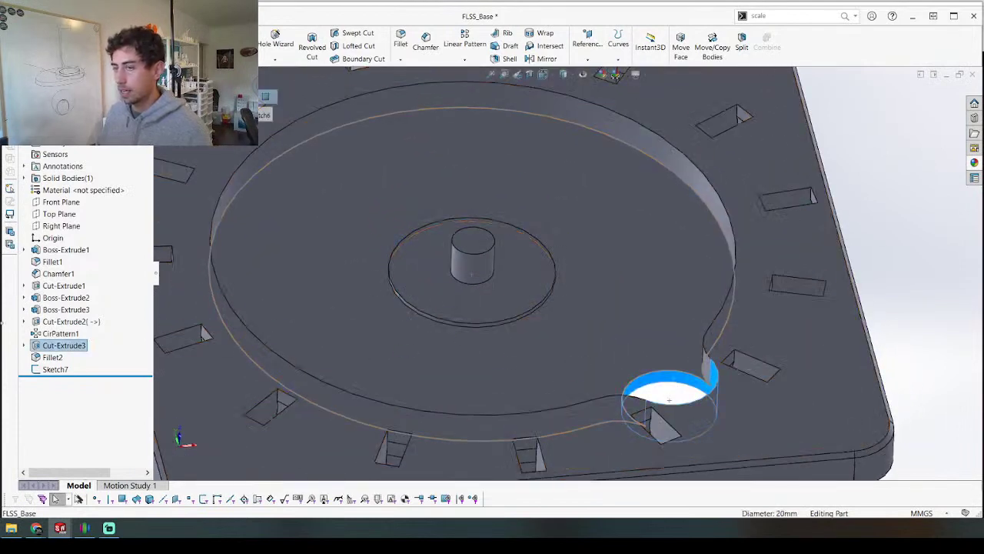
right_click(52, 348)
left_click(75, 290)
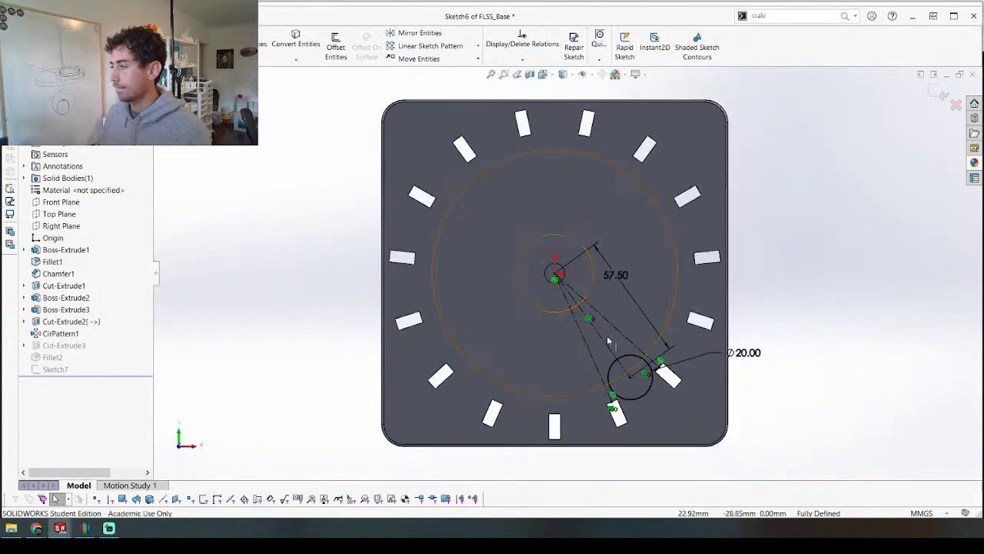
scroll(604, 342, "down", 3)
left_click_drag(623, 291, 547, 344)
key("Delete")
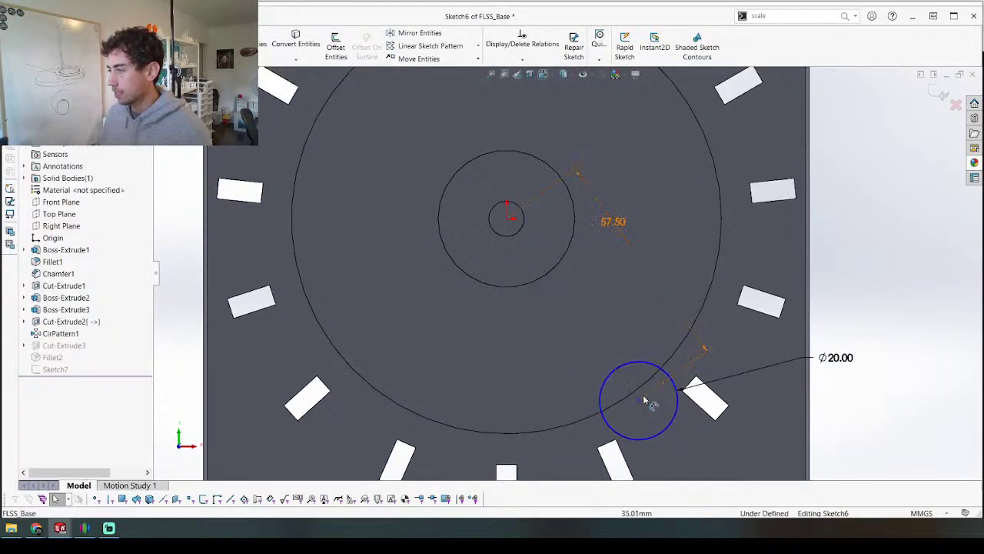
Step: Move the 20 mm circle around the plate's centre to about X 55, Y -17 mm and finish the sketch
left_click_drag(673, 401, 765, 226)
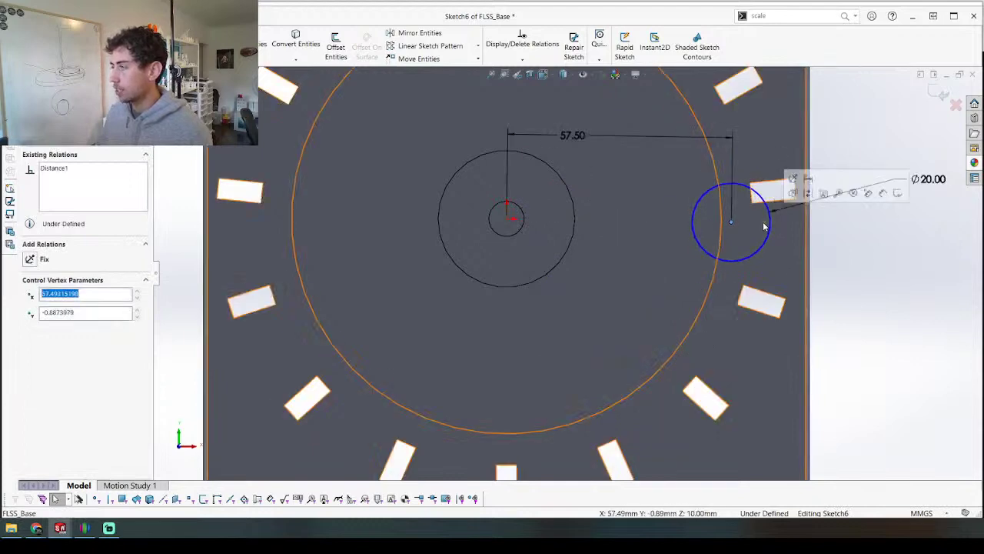
key("f")
scroll(588, 284, "down", 3)
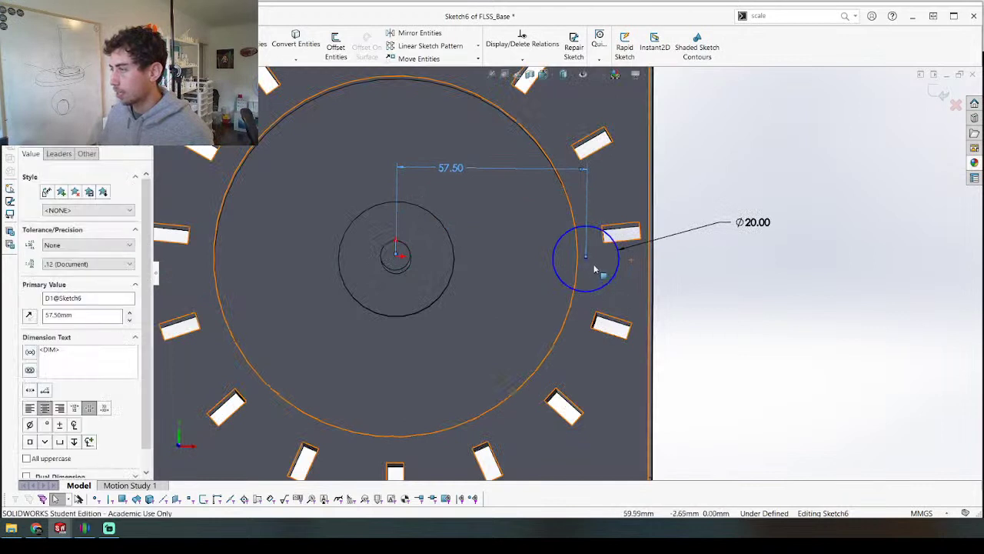
left_click_drag(587, 259, 577, 311)
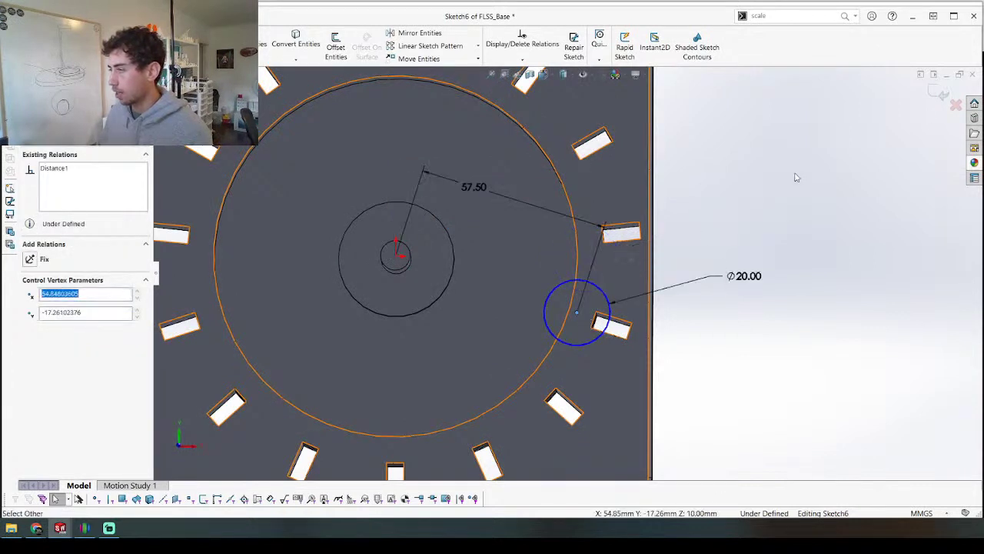
left_click(940, 93)
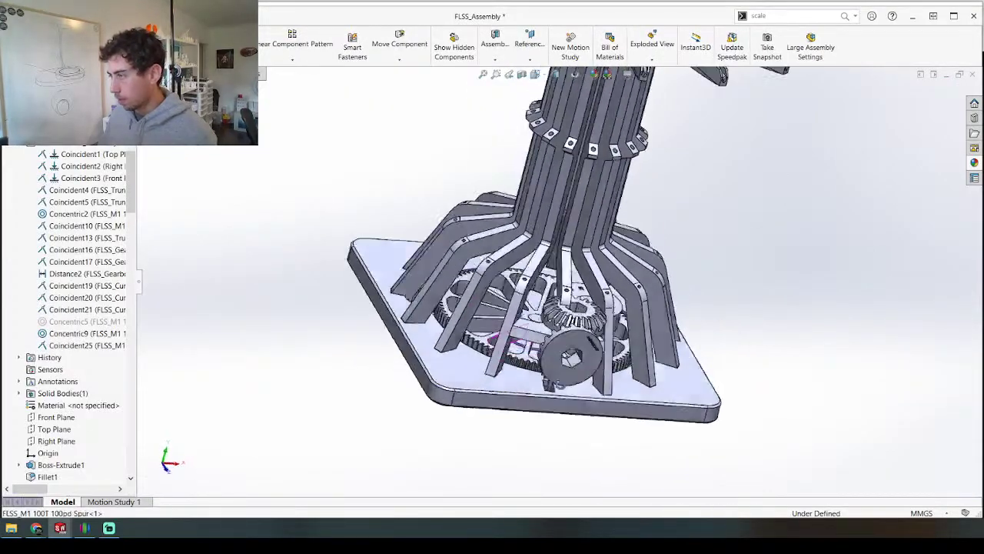
Step: In FLSS_Assembly, edit the circular cut's sketch in context and move its circle beside the bevel gears, at about X 11, Y 56 mm
mouse_move(559, 383)
middle_mouse_down()
mouse_move(569, 415)
mouse_move(600, 400)
mouse_move(585, 361)
mouse_move(596, 405)
mouse_move(555, 371)
middle_mouse_up()
scroll(472, 373, "down", 4)
middle_click_drag(461, 370, 469, 304)
right_click(466, 303)
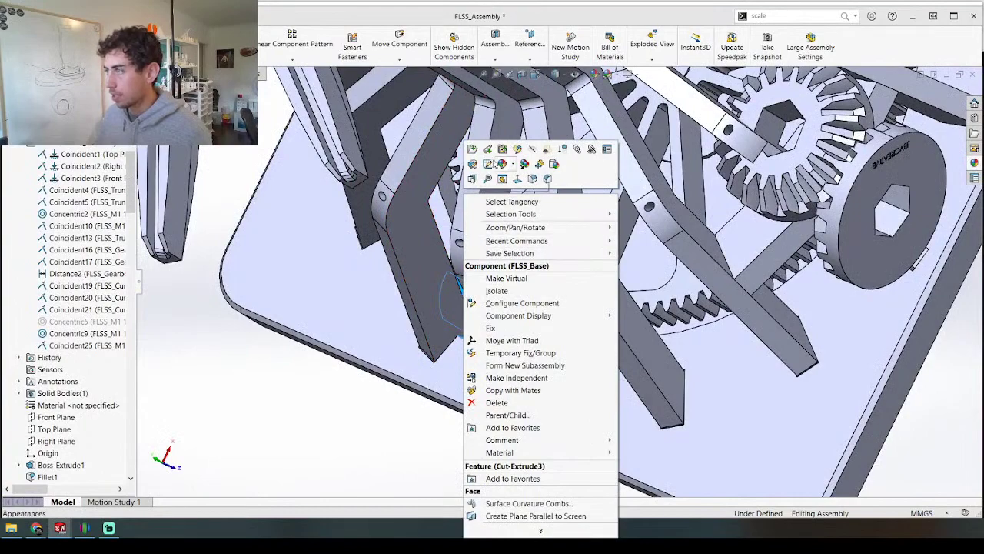
left_click(488, 164)
scroll(506, 330, "up", 5)
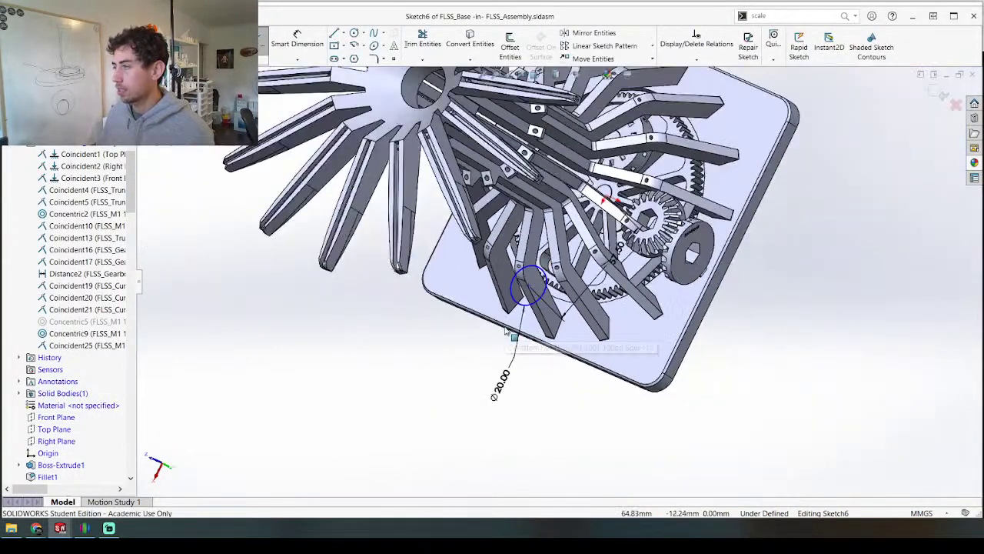
mouse_move(513, 287)
left_mouse_down()
mouse_move(645, 253)
mouse_move(679, 205)
left_mouse_up()
scroll(612, 231, "down", 3)
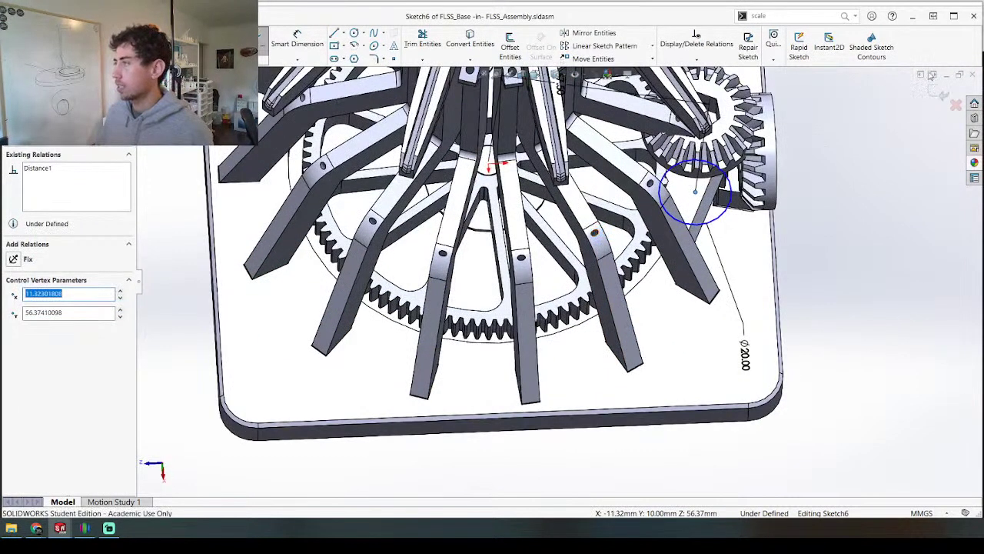
left_click(937, 92)
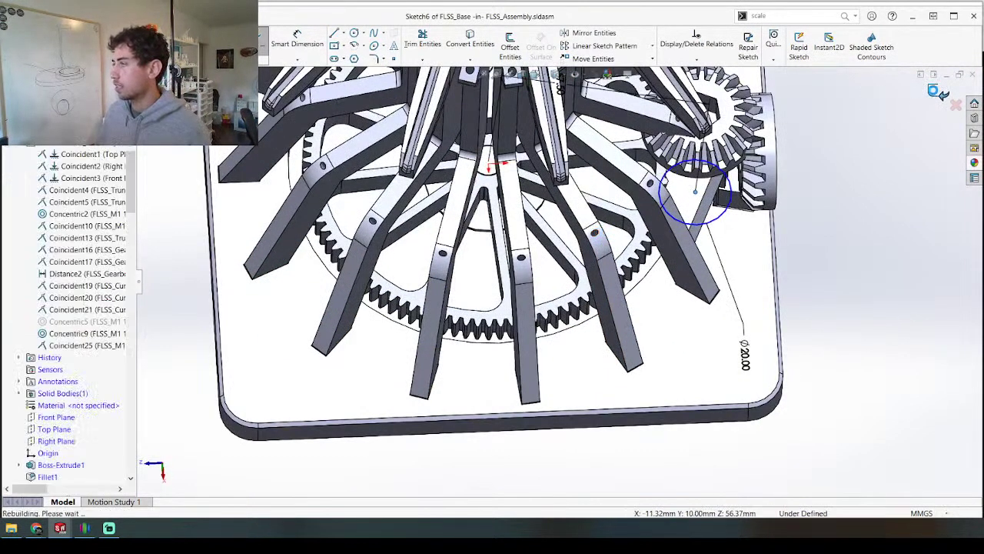
Step: Return to editing the assembly and open the FLSS_Base part again
right_click(722, 231)
left_click(822, 157)
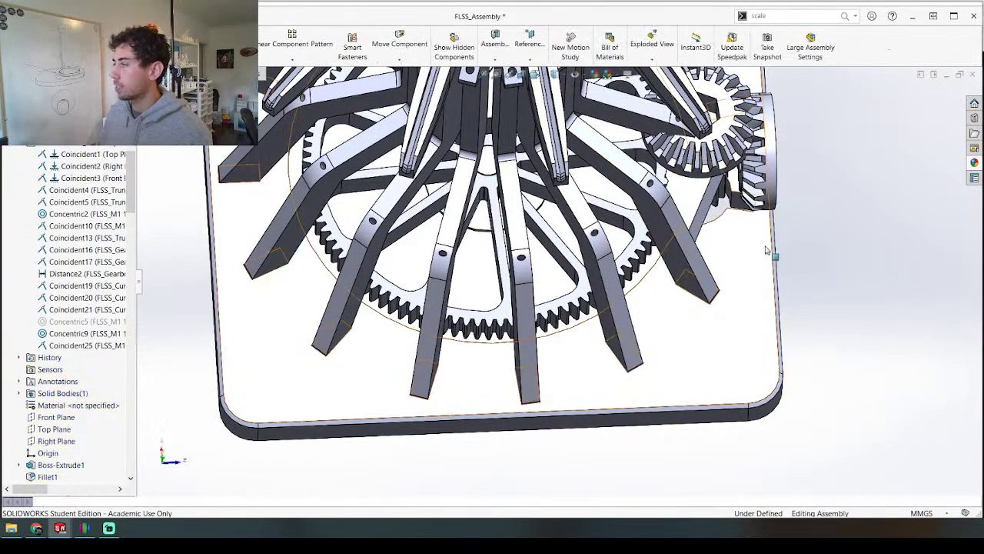
right_click(747, 262)
left_click(760, 168)
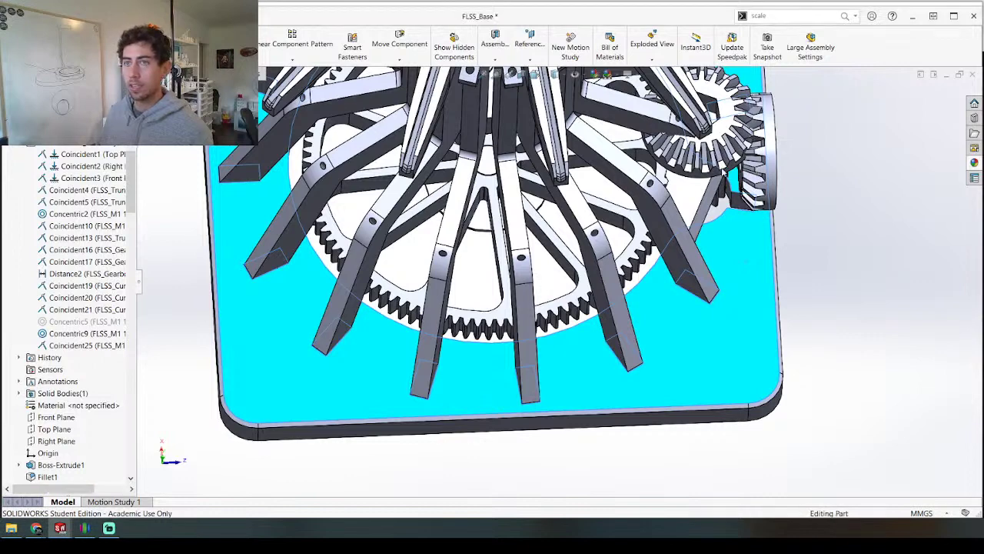
Step: In the circular cut's sketch, draw a construction line from the origin to the midpoint of the overlapping slot's inner edge
scroll(461, 180, "down", 3)
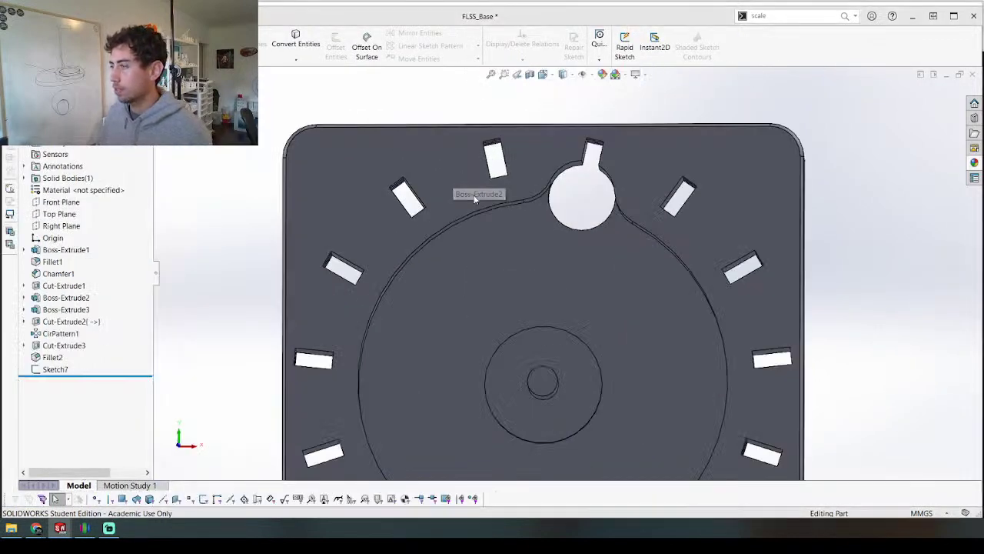
middle_click_drag(504, 216, 518, 223)
right_click(529, 215)
left_click(296, 160)
right_click(532, 206)
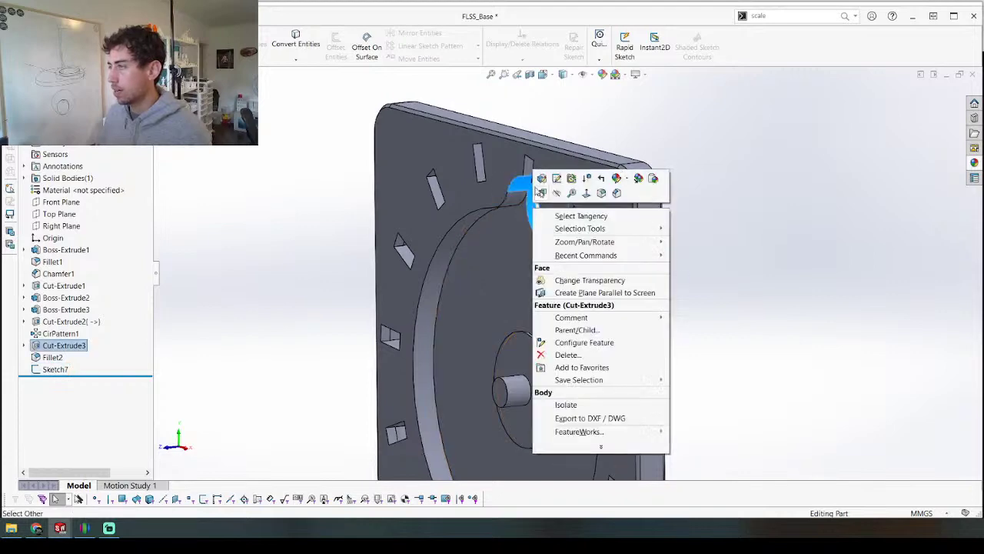
left_click(556, 178)
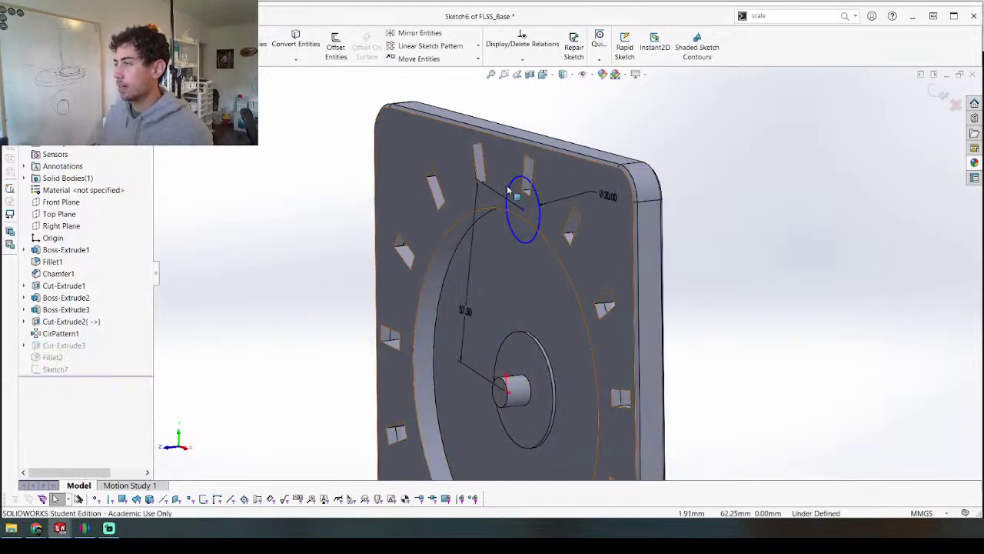
scroll(594, 109, "down", 5)
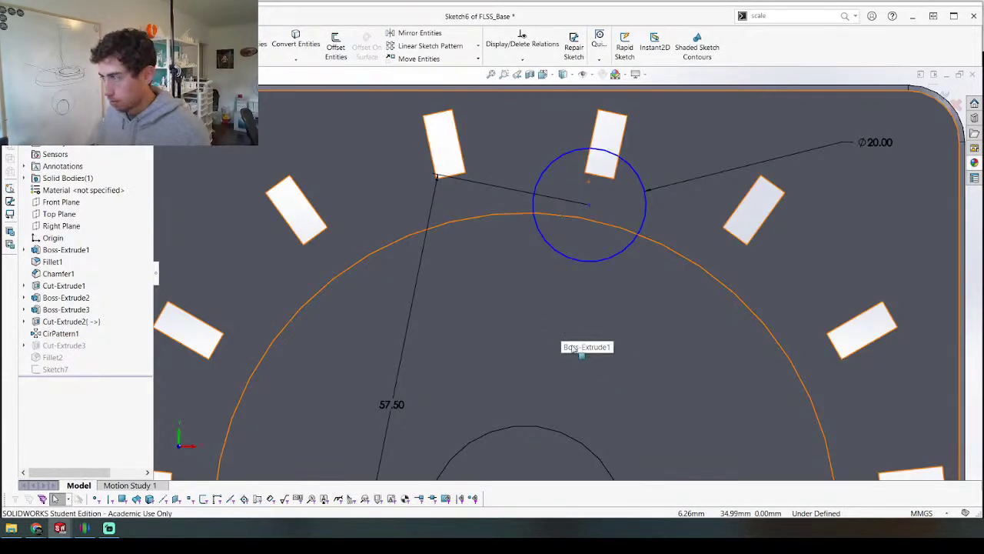
key("l")
scroll(527, 283, "up", 4)
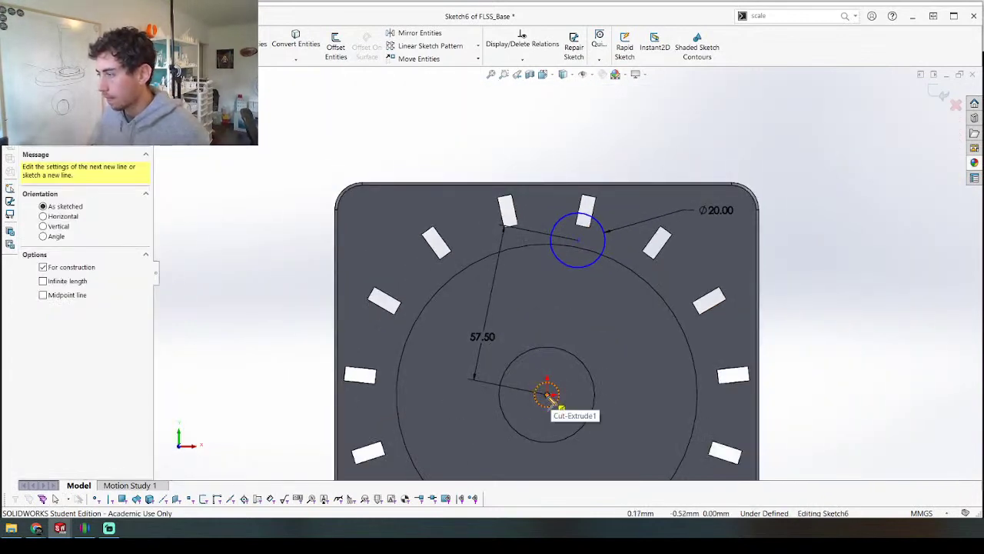
left_click(546, 396)
scroll(608, 223, "down", 3)
left_click(549, 226)
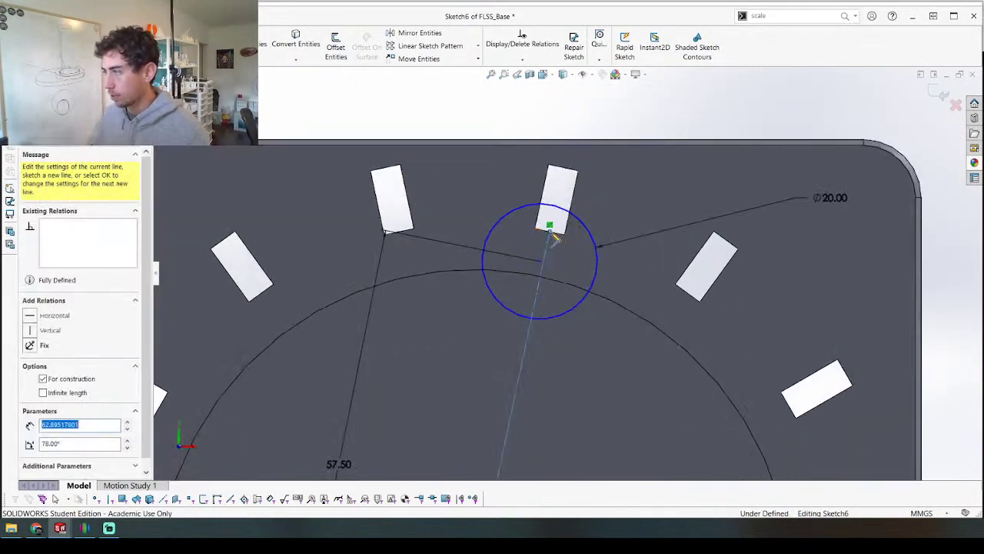
Step: Make the 20 mm circle's centre coincident with the construction line and finish the sketch
key("Escape")
left_click(540, 262)
left_click(549, 232, "ctrl")
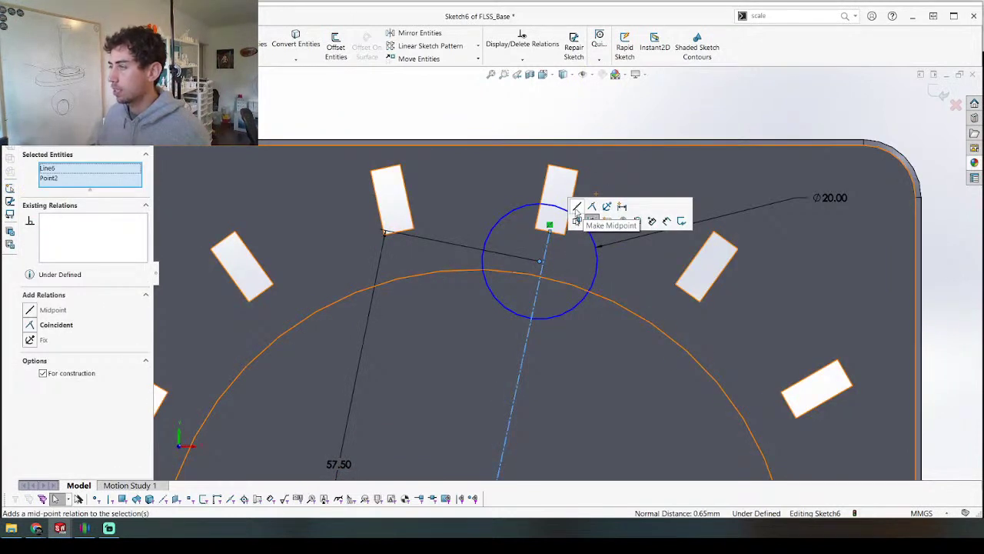
left_click(31, 324)
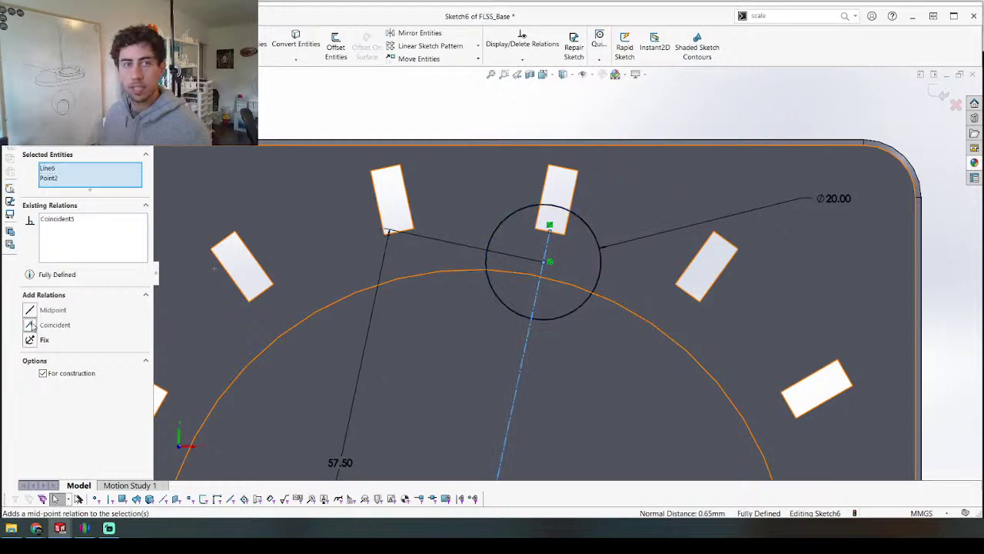
left_click(939, 98)
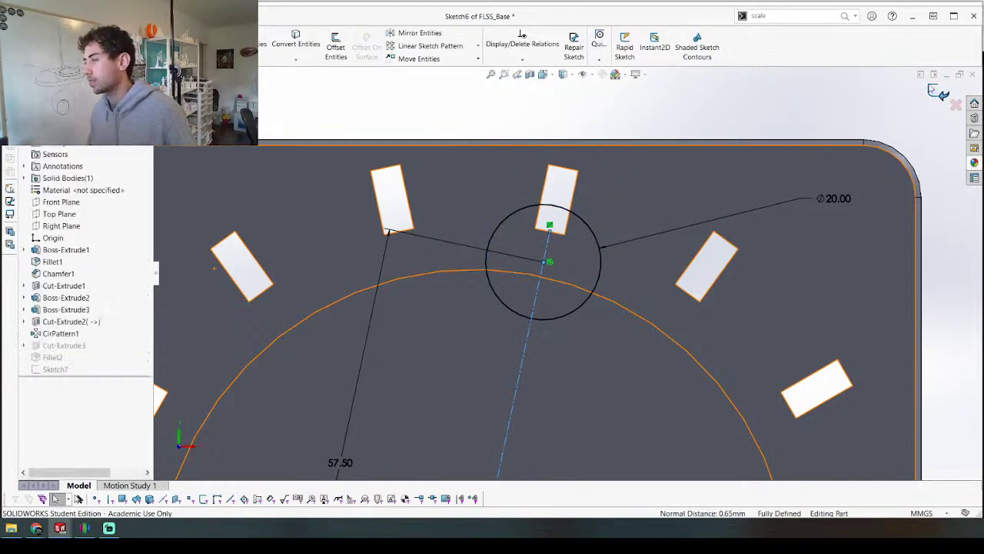
Step: Sketch the side wall outline of the leg slot overlapping the circular cutout and start a boss extrusion from it
scroll(461, 263, "up", 4)
mouse_move(462, 263)
middle_mouse_down()
mouse_move(444, 171)
mouse_move(452, 173)
middle_mouse_up()
scroll(536, 230, "down", 5)
middle_click_drag(578, 260, 588, 229)
left_click(619, 266)
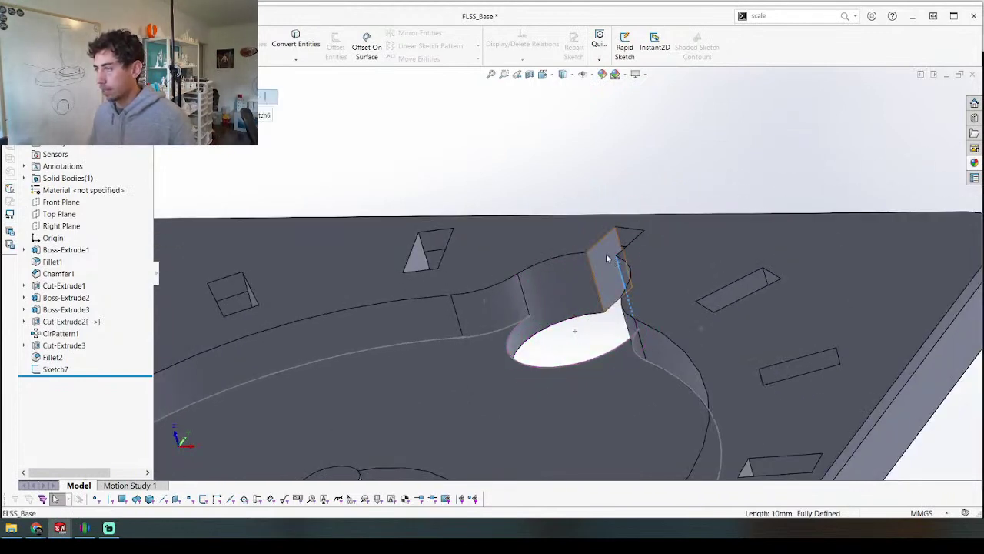
left_click(606, 257)
key("s")
key("c")
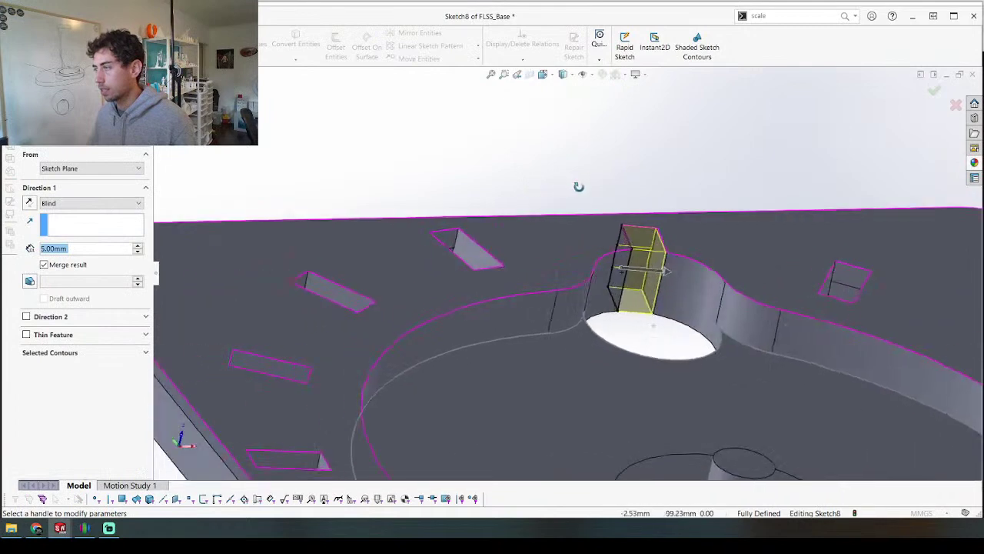
Step: Extrude the wall outline Up To Surface, ending at the slot's opposite side wall, to fill the overlapping slot
left_click(105, 207)
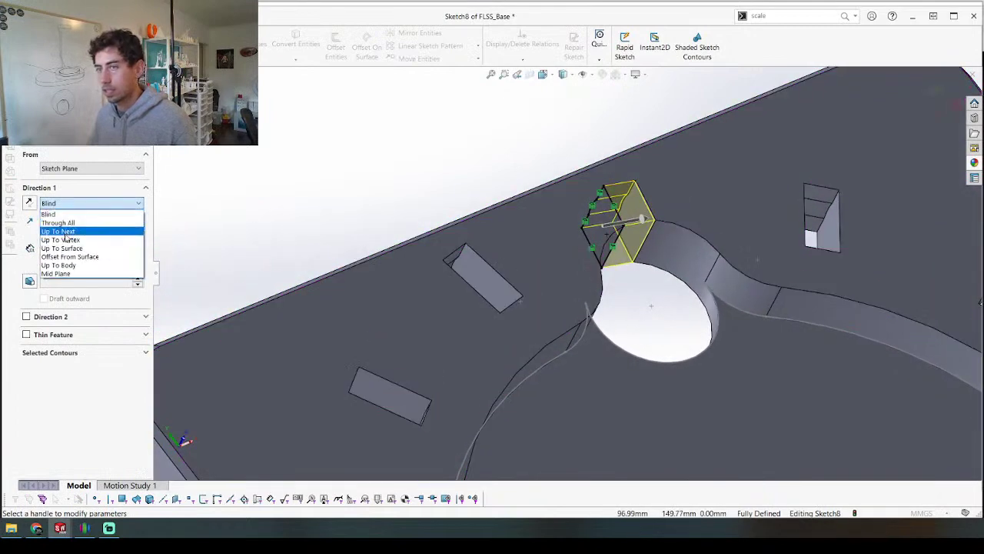
left_click(77, 237)
left_click(477, 223)
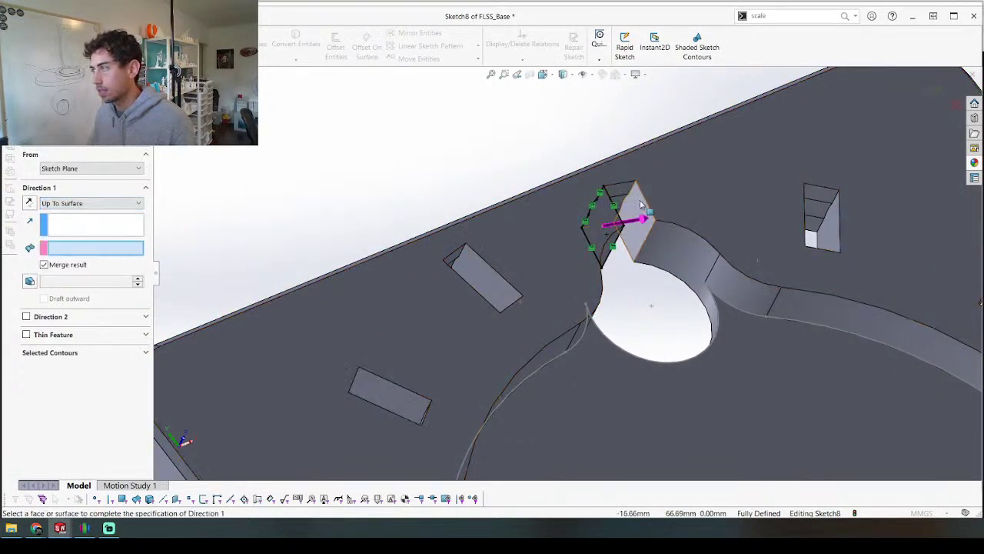
key("Return")
Step: Reorder the new boss extrusion so it sits directly after CirPattern1 and before the circular cut Cut-Extrude3
scroll(573, 166, "up", 4)
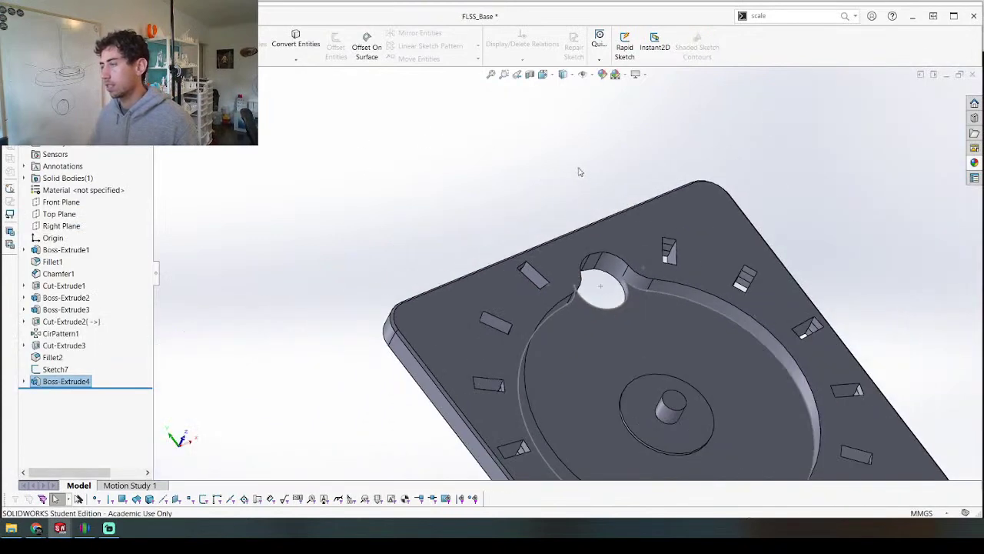
middle_click_drag(582, 171, 534, 218)
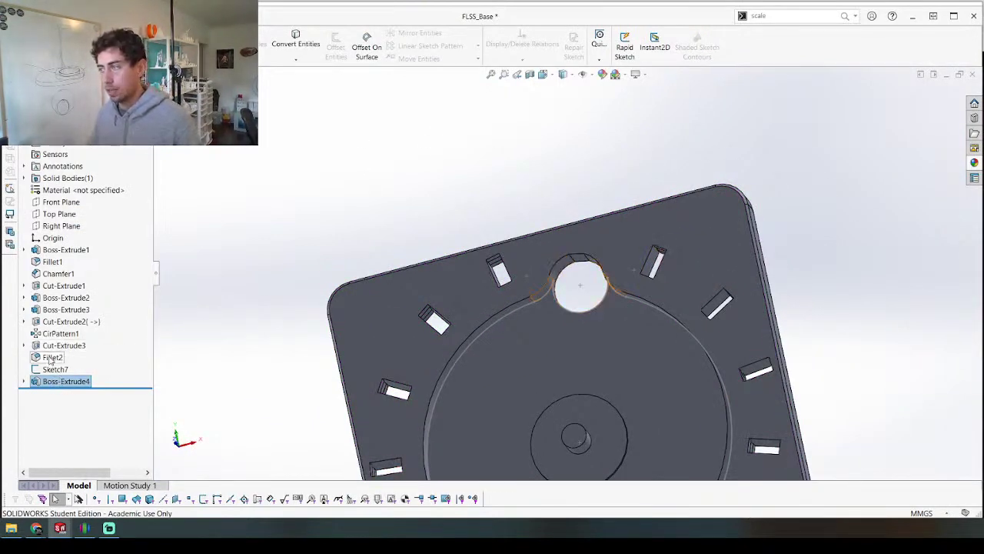
left_click_drag(59, 377, 66, 338)
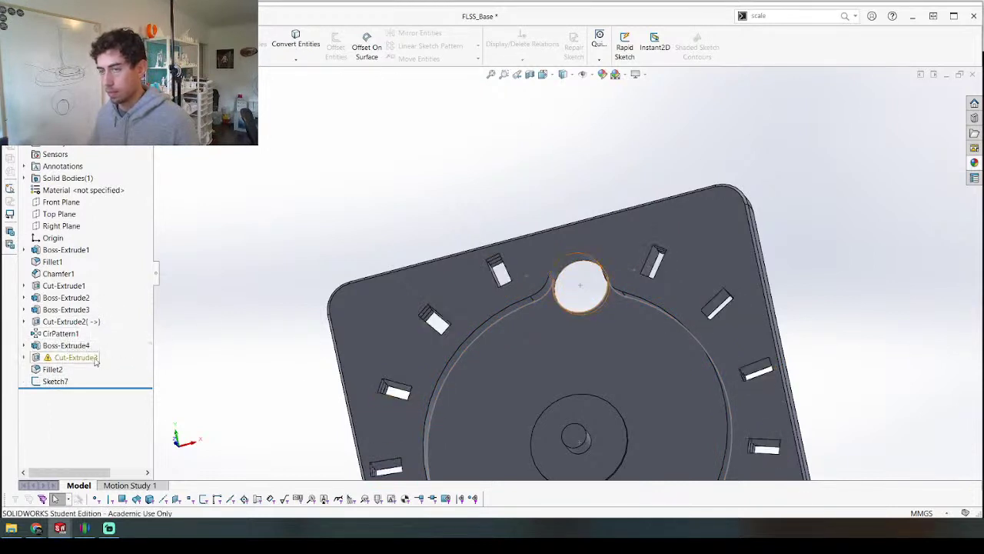
Step: Roll the model back around the circular cut and try to move Sketch6 earlier in the feature order
right_click(69, 360)
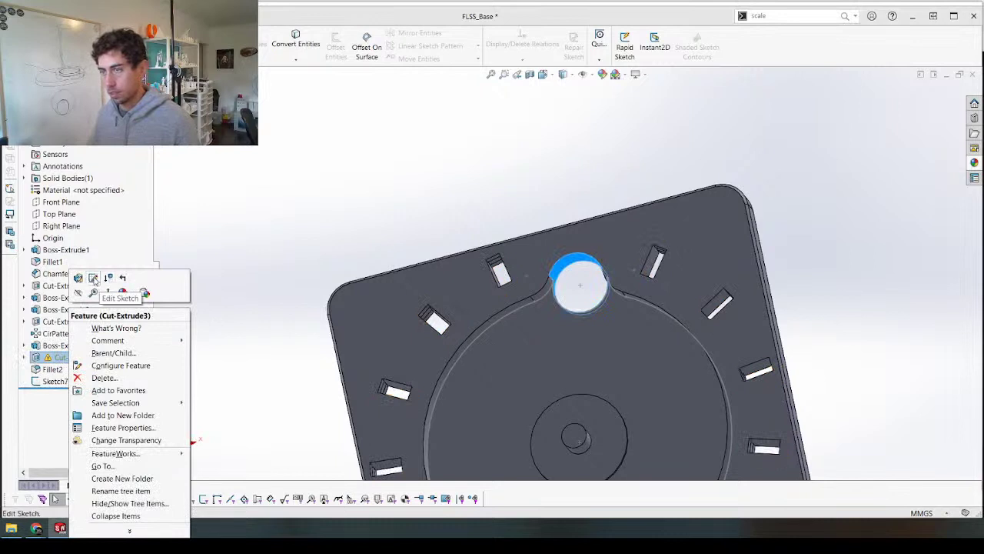
left_click(92, 281)
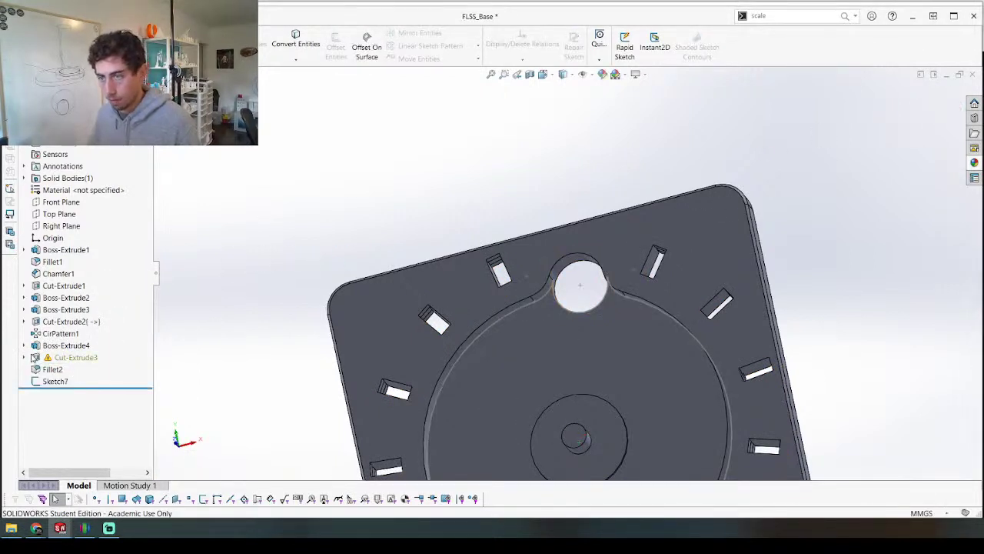
left_click(25, 357)
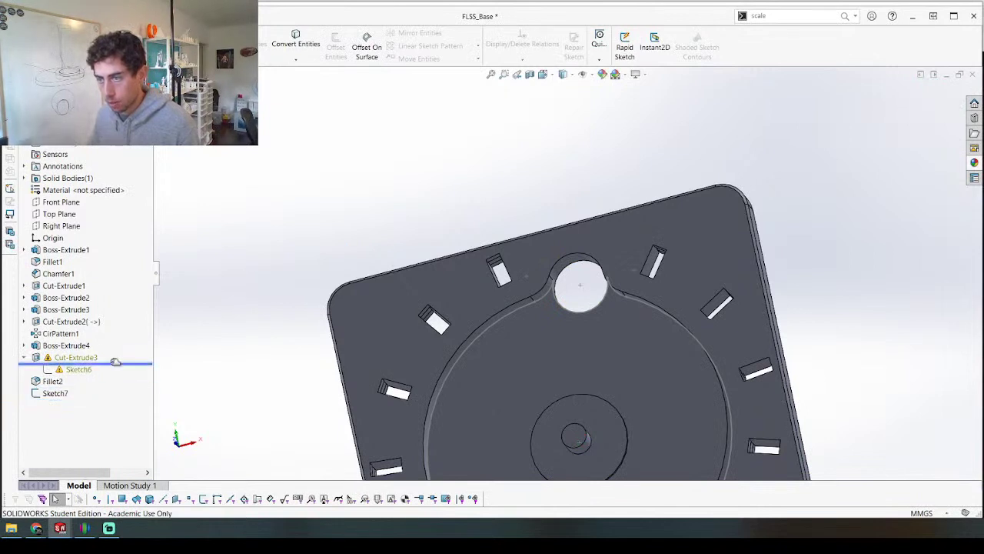
left_click_drag(116, 362, 103, 371)
left_click(585, 283)
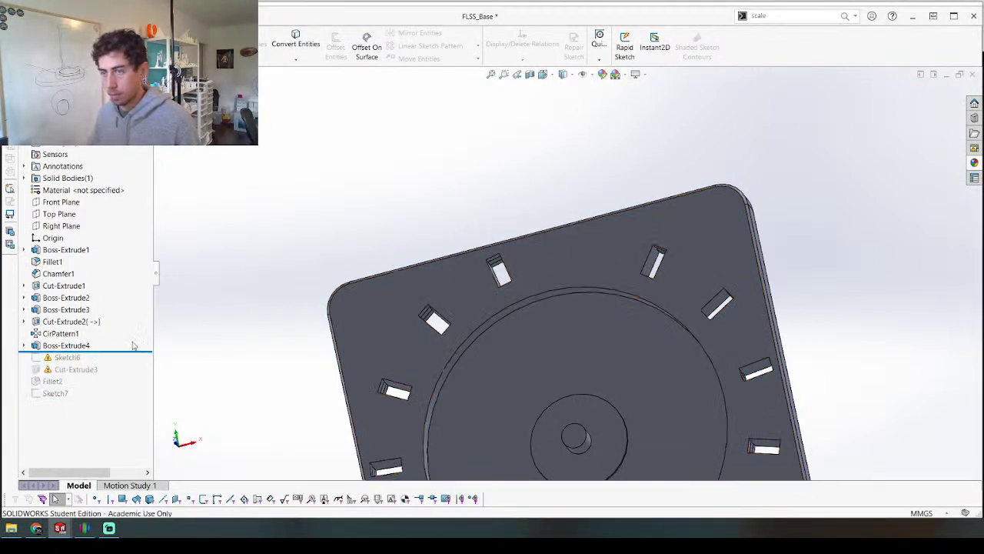
left_click(66, 358)
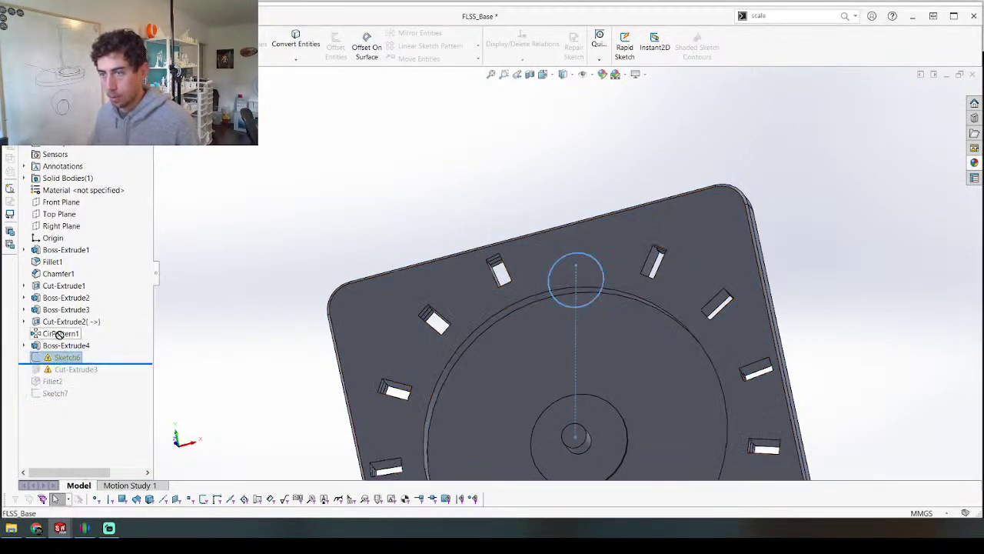
left_click(65, 357)
left_click(235, 288)
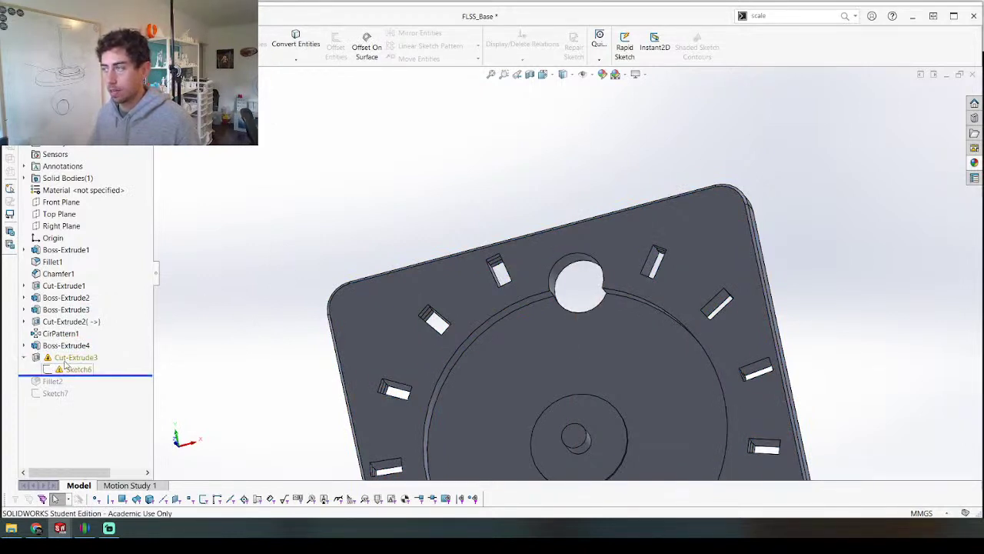
Step: In the circular cut's Sketch6, draw a construction line between the inner corners of the two slots flanking the circle
right_click(74, 368)
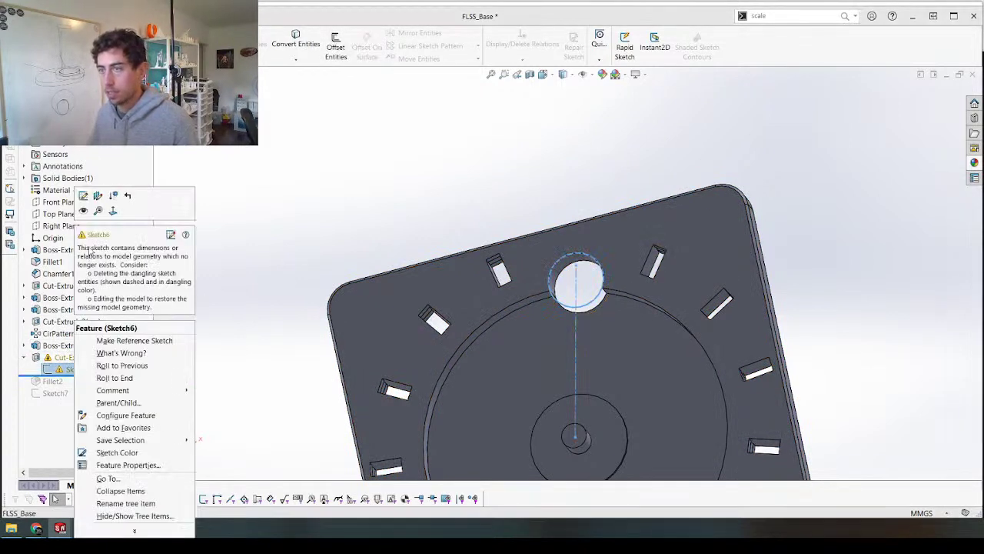
left_click(83, 196)
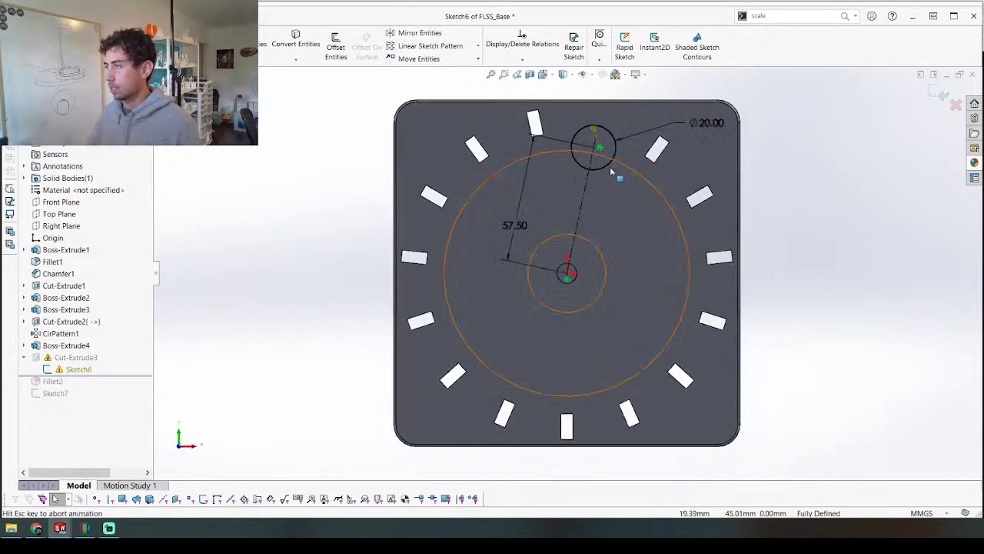
scroll(612, 153, "down", 7)
scroll(391, 173, "up", 2)
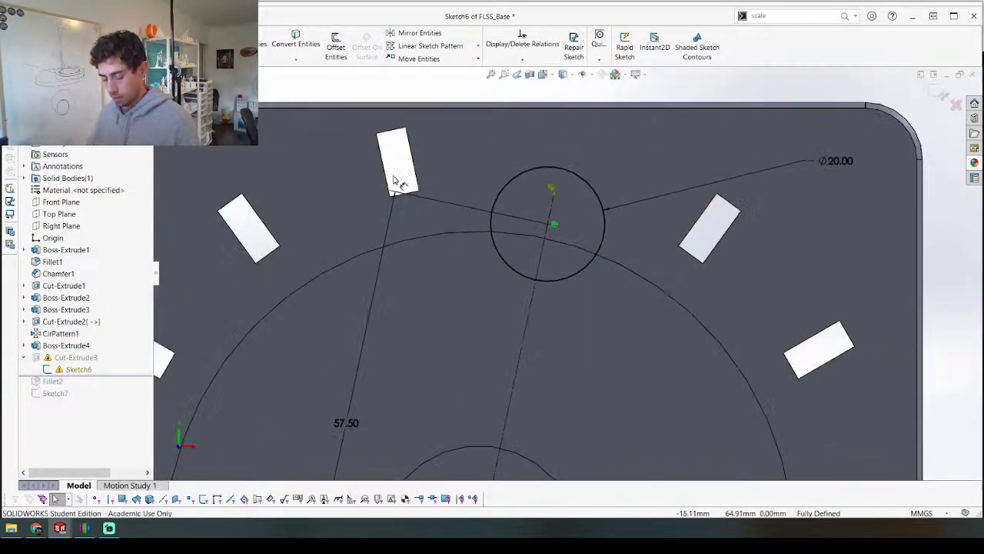
key("l")
left_click(393, 192)
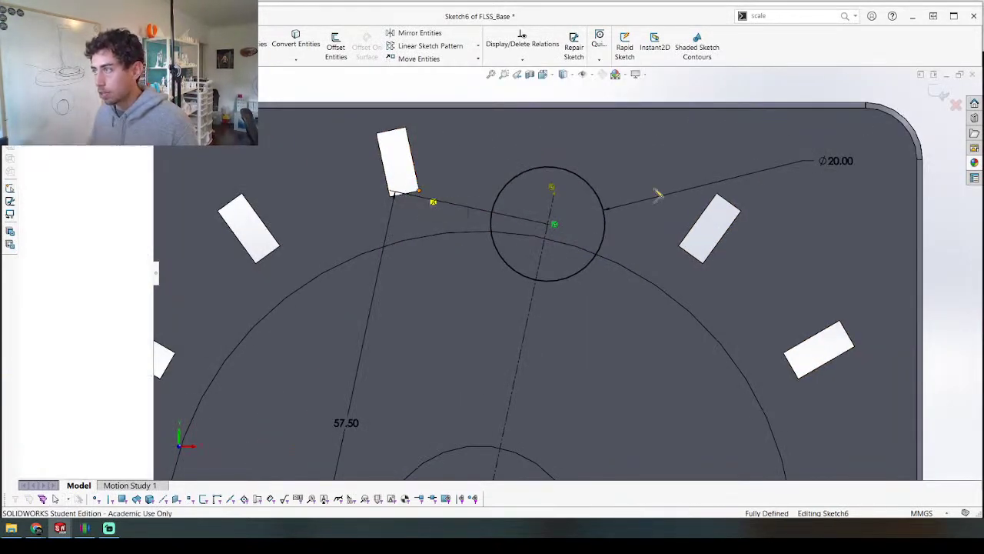
left_click(679, 249)
key("Escape")
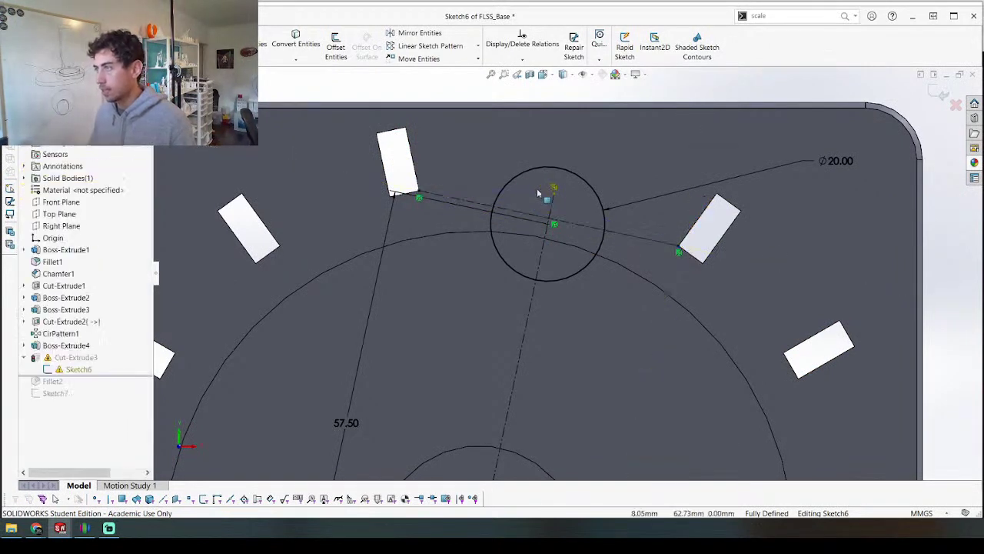
Step: Replace the centreline's dangling relation by attaching its outer end to the new construction line's midpoint, and finish the sketch
left_click(554, 189)
left_click_drag(551, 185, 551, 223)
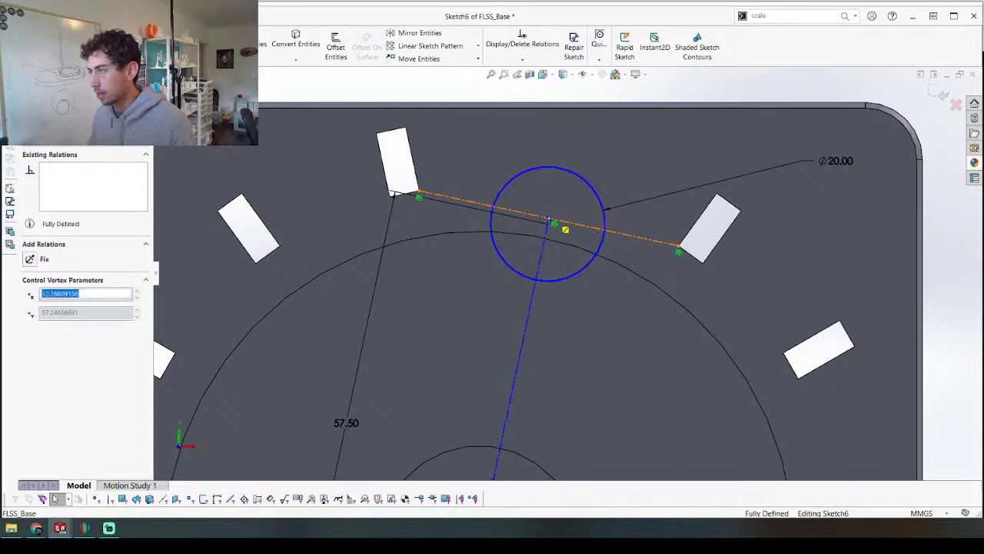
scroll(467, 200, "up", 5)
left_click(938, 92)
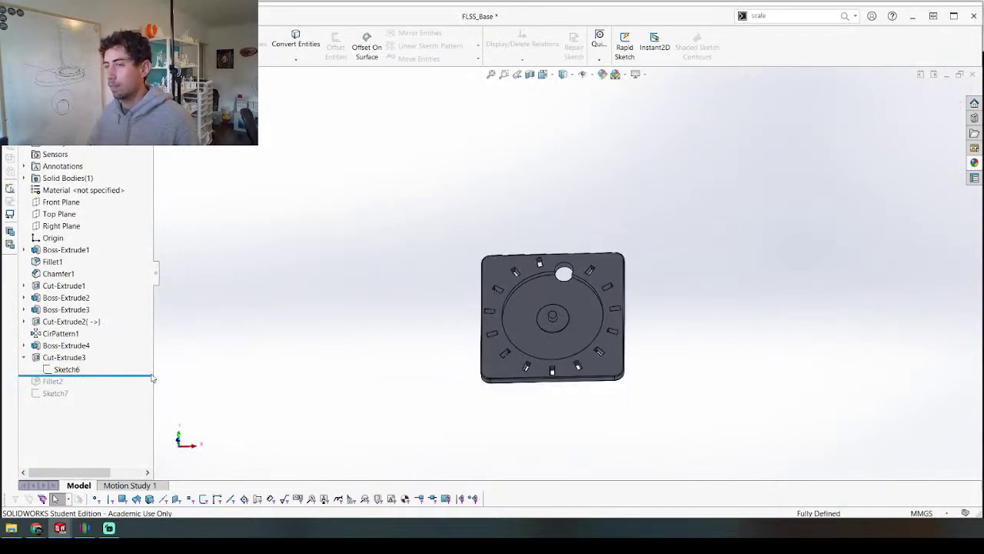
Step: Delete the leftover Sketch7 and save the base part with its features rolled forward
left_click(56, 393)
key("Delete")
key("ctrl+s")
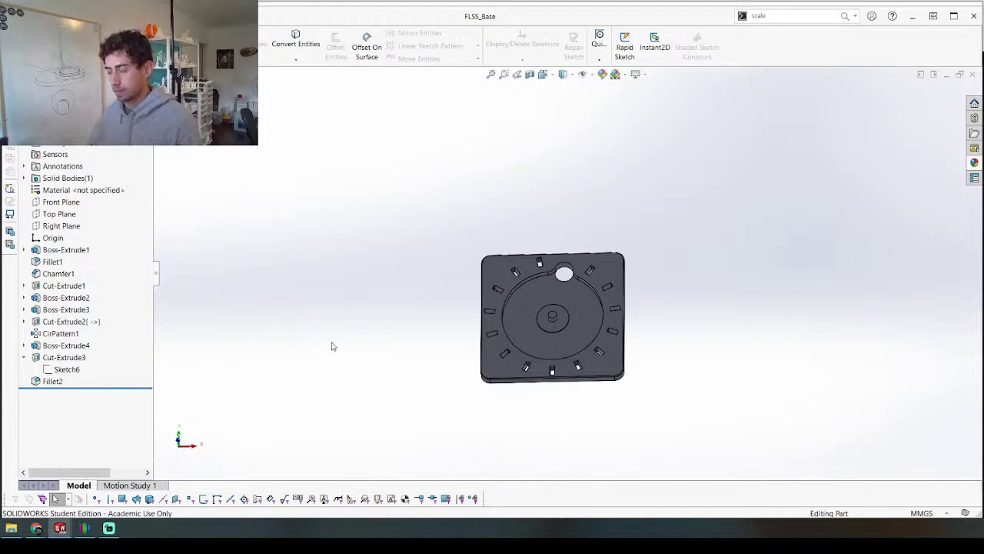
scroll(376, 230, "up", 3)
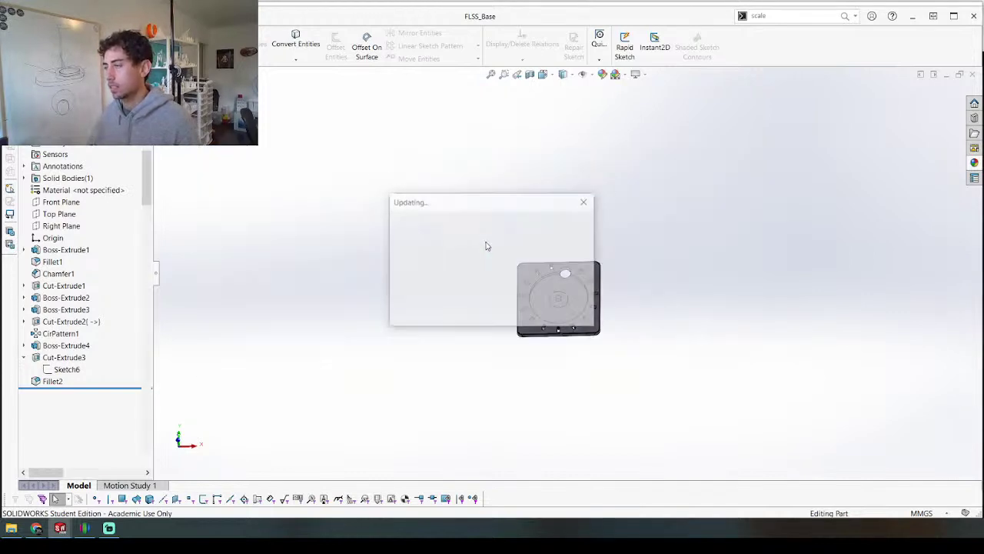
Step: Return to FLSS_Assembly and add a parallel mate between the 15T spur gear's bore and the base's circular cutout
scroll(543, 277, "up", 3)
middle_click_drag(599, 286, 562, 215)
scroll(654, 201, "down", 6)
middle_click_drag(676, 268, 653, 265)
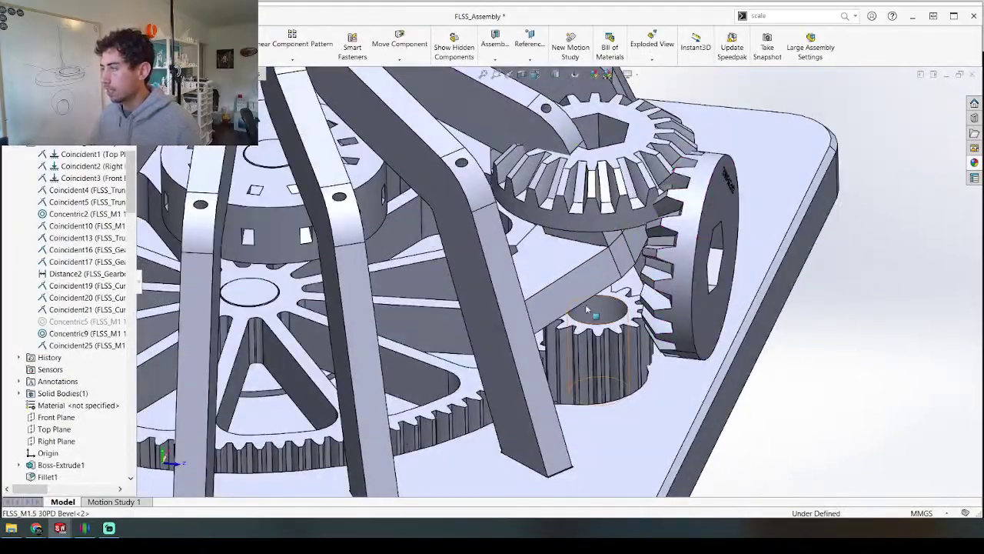
left_click(595, 310)
middle_click_drag(595, 310, 484, 450)
left_click(541, 422)
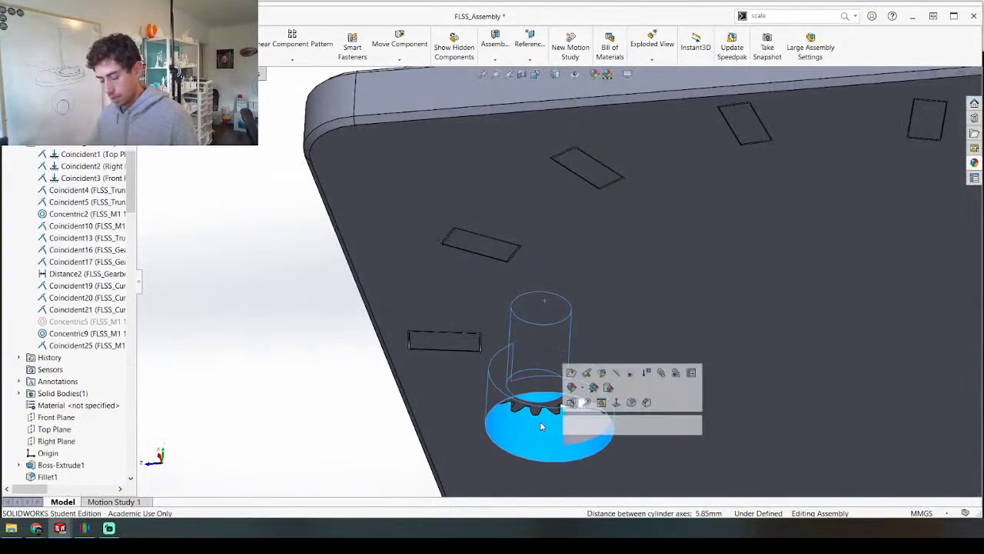
right_click(330, 367)
scroll(315, 352, "up", 5)
middle_click_drag(446, 303, 468, 439)
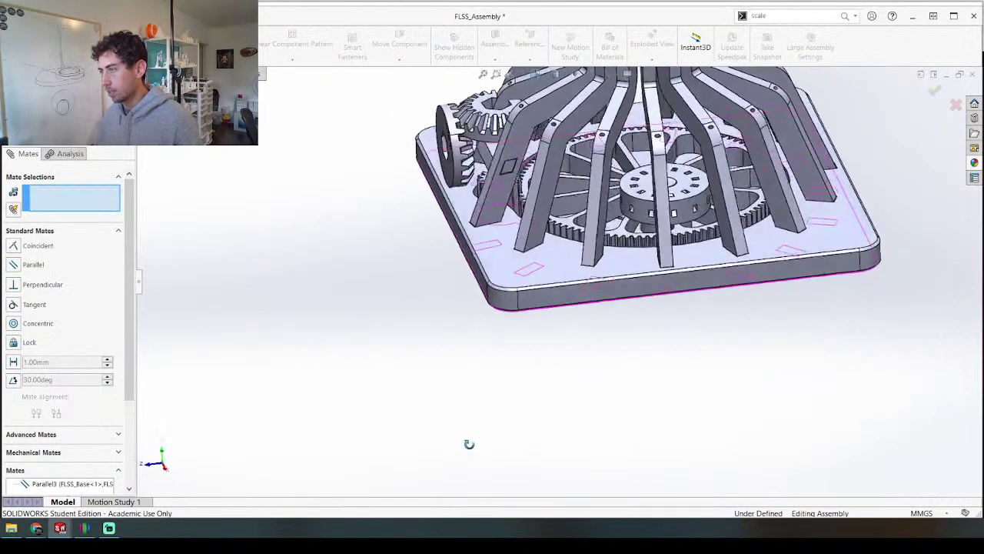
Step: Change the new parallel mate to Concentric, choosing to break other mates to satisfy it, and finish mating
scroll(203, 331, "down", 4)
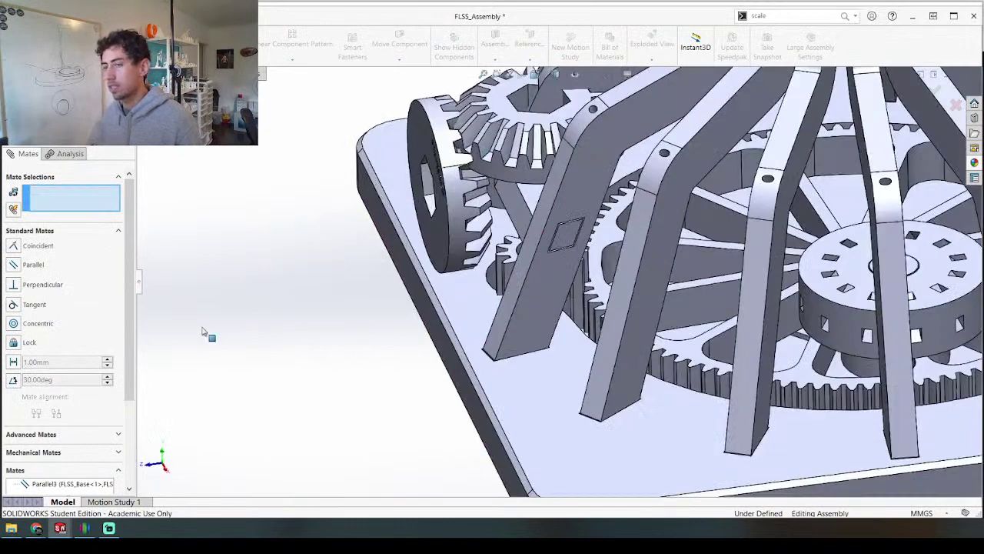
left_click(87, 484)
left_click(13, 323)
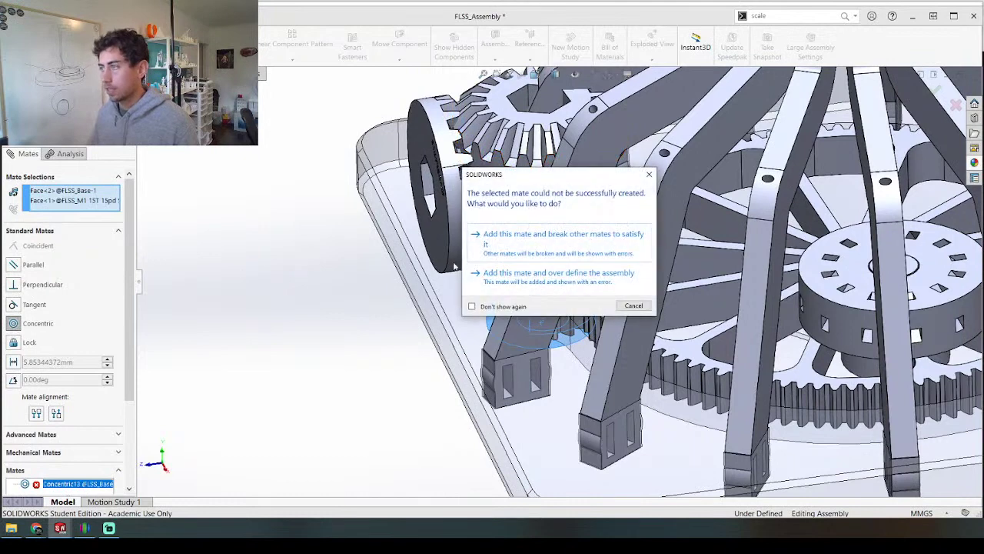
left_click(605, 240)
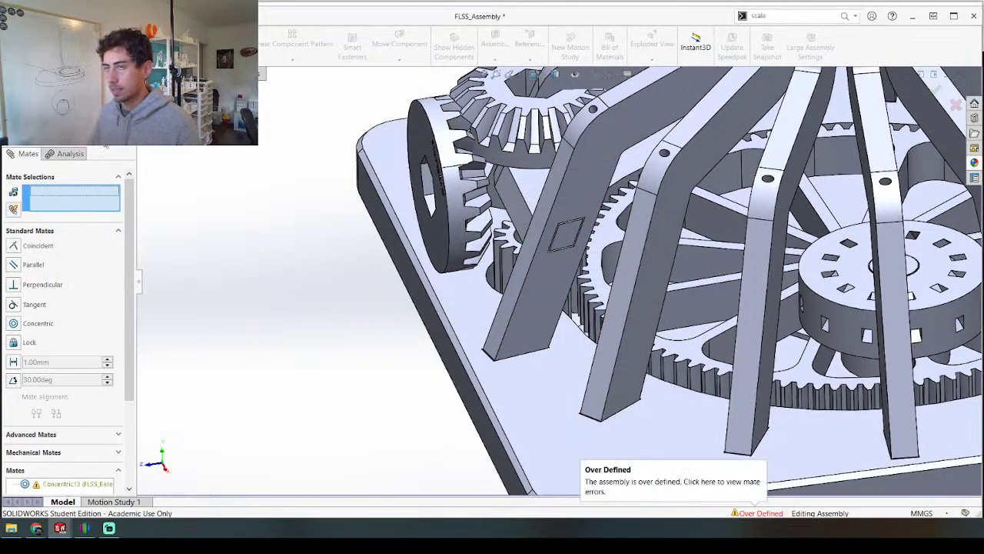
key("Escape")
Step: Collapse all expanded component branches in the assembly's feature tree
scroll(374, 207, "up", 5)
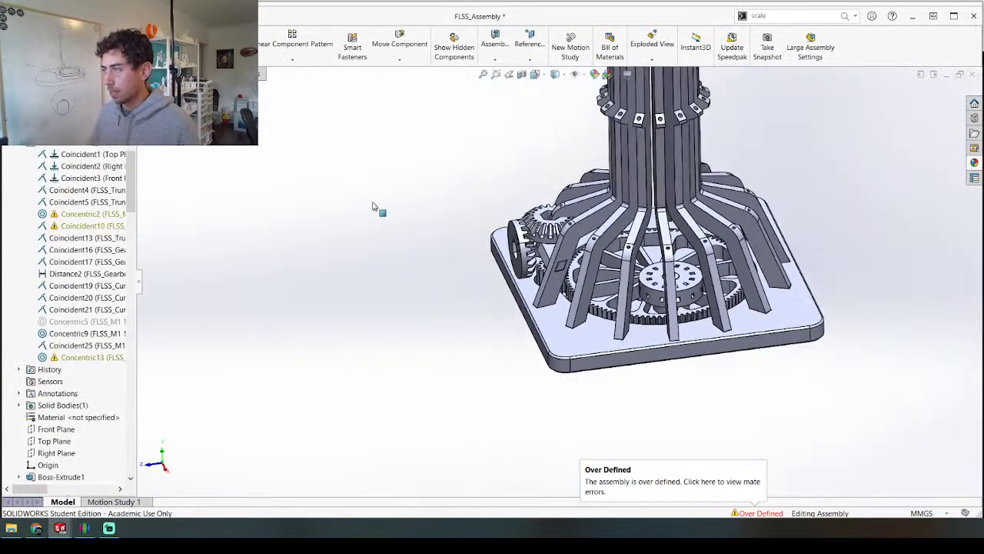
middle_click_drag(235, 209, 108, 224)
middle_click_drag(369, 236, 633, 248)
scroll(475, 333, "down", 3)
middle_click_drag(475, 332, 548, 308)
scroll(41, 369, "down", 12)
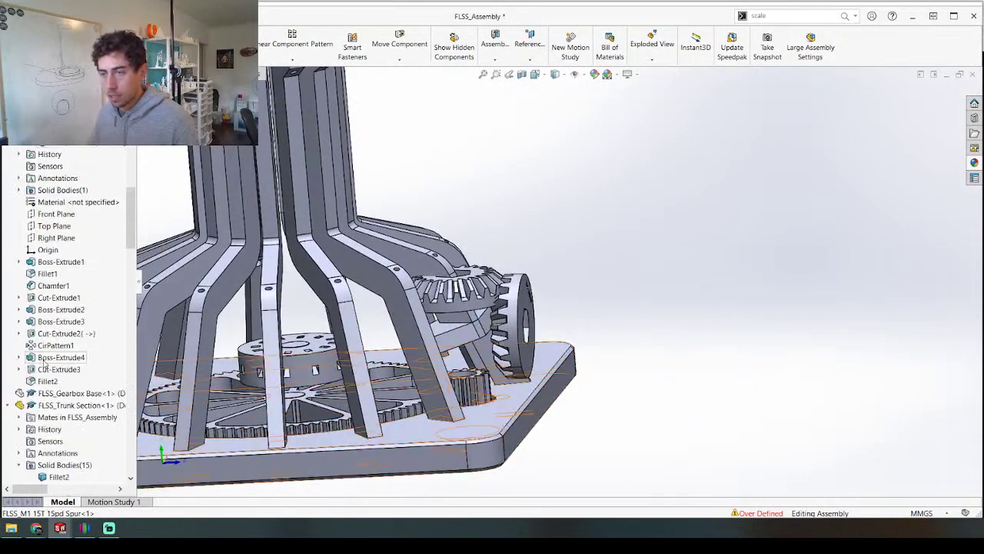
scroll(38, 331, "up", 2)
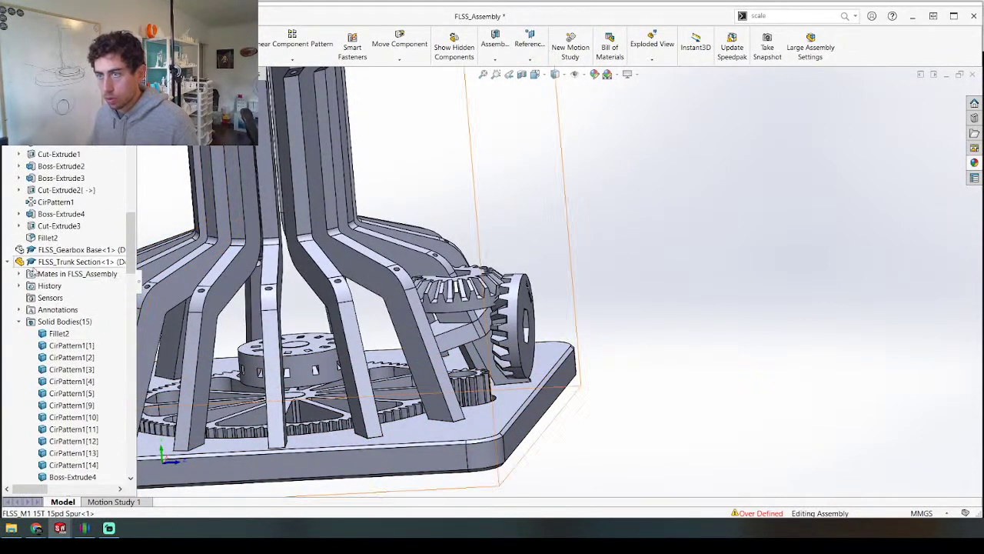
right_click(42, 278)
left_click(77, 280)
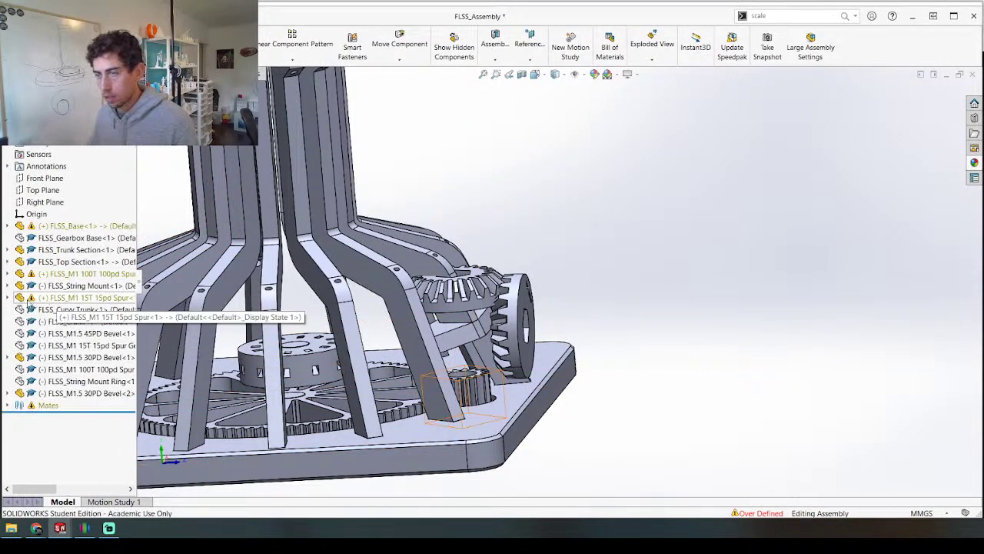
Step: In the 15T spur gear's mate list, delete the conflicting Distance4 mate
left_click(8, 298)
left_click(20, 298)
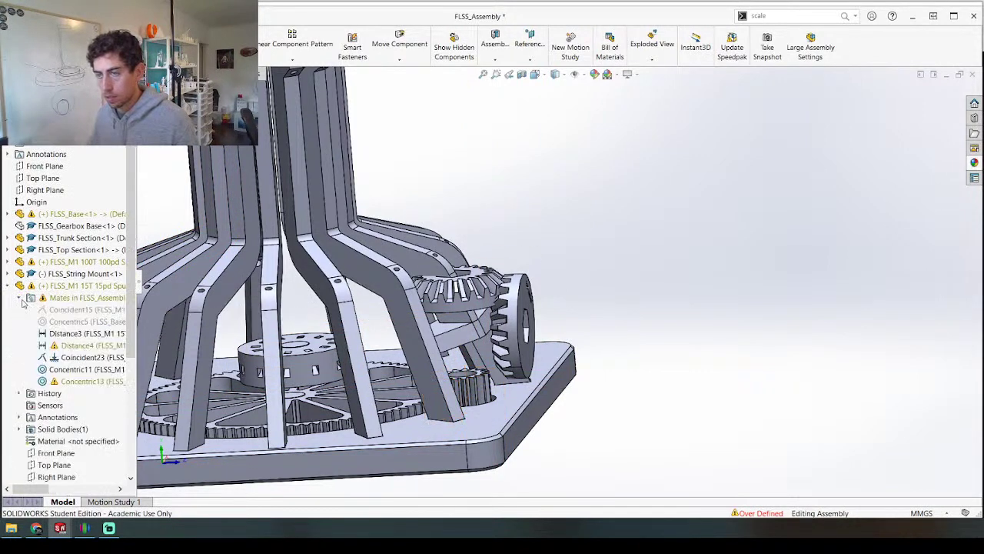
left_click(74, 348)
key("Delete")
key("Return")
Step: Examine how the 15T spur gear sits in the base cutout next to the bevel gears and trunk legs
scroll(453, 254, "up", 1)
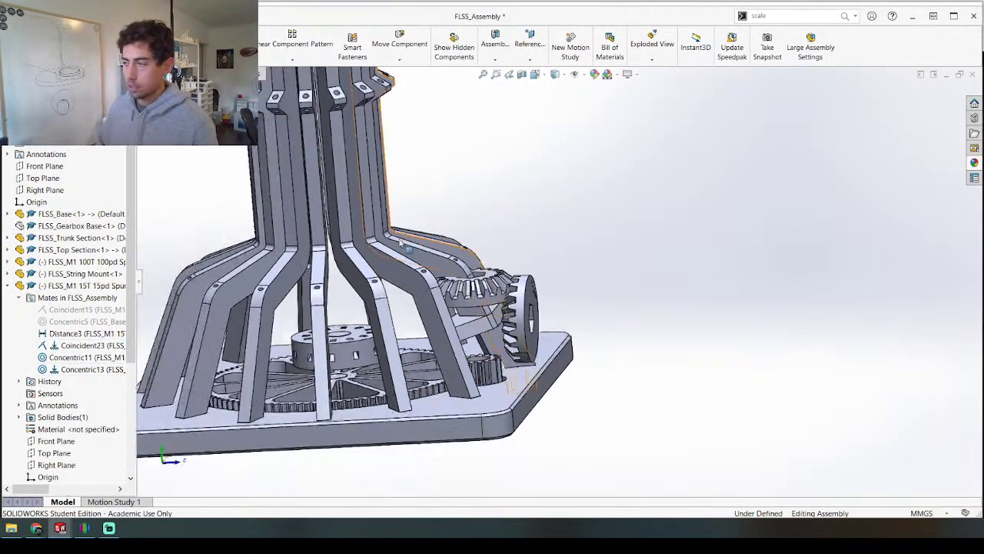
middle_click_drag(454, 254, 461, 331)
scroll(450, 332, "down", 5)
middle_click_drag(568, 351, 559, 304)
scroll(559, 304, "down", 3)
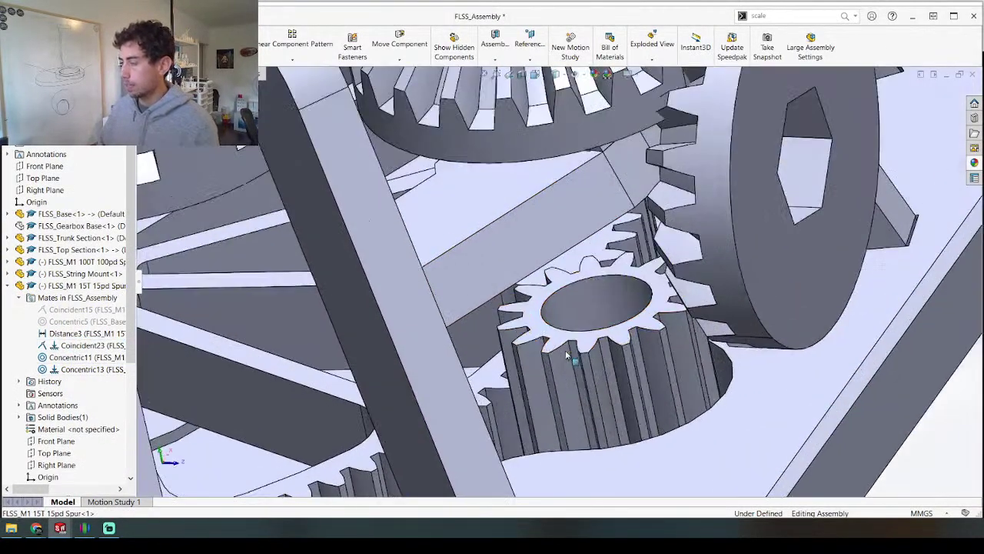
right_click(546, 340)
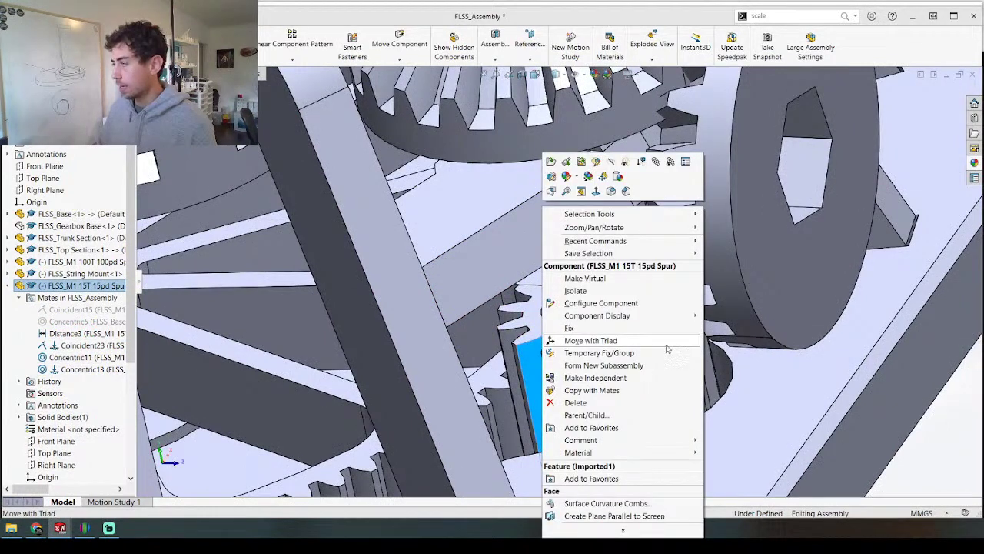
left_click(800, 369)
scroll(563, 276, "up", 1)
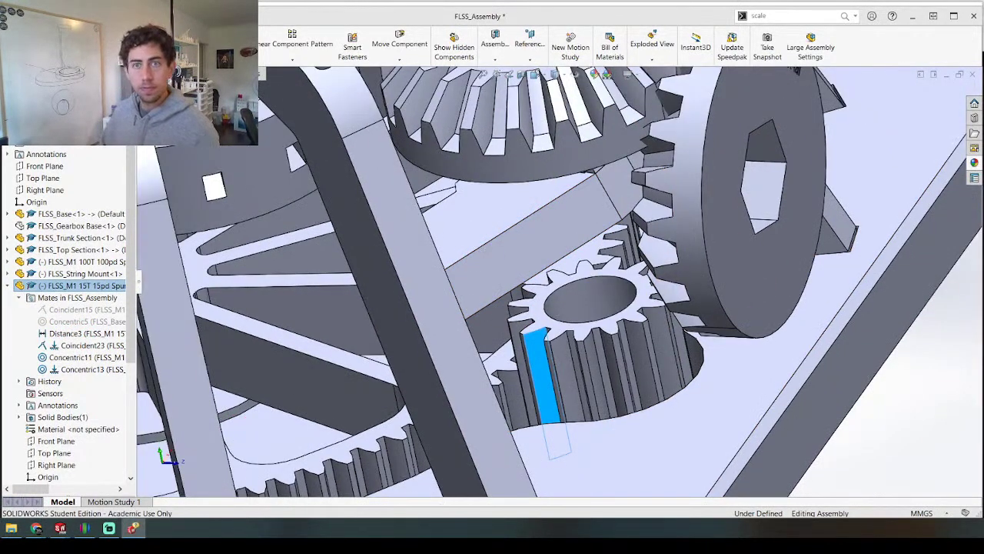
scroll(769, 384, "up", 10)
scroll(525, 289, "down", 3)
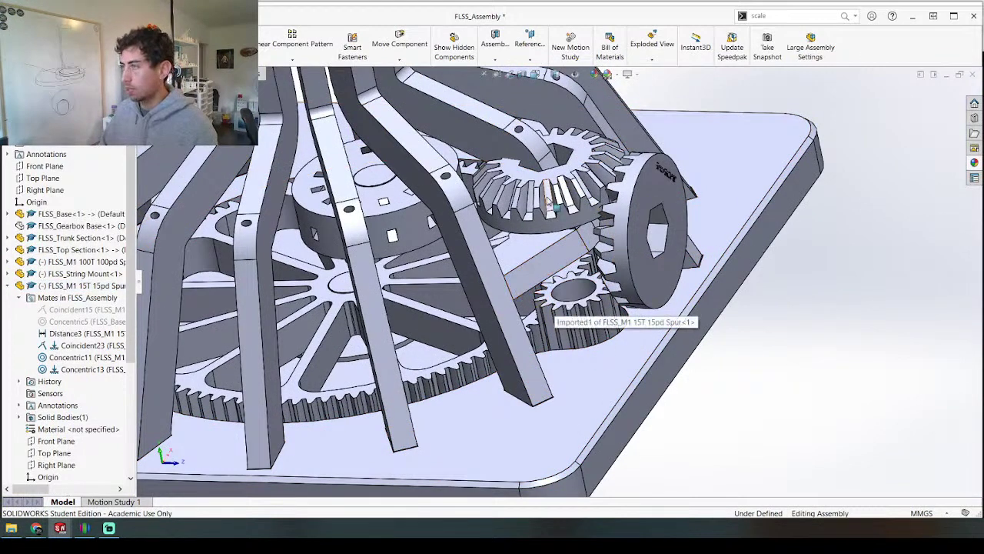
Step: Isolate the 15T spur gear with the 30PD bevel gear, examine how they stack, and exit the isolated view
left_click(569, 231)
left_click_drag(569, 231, 567, 348)
right_click(568, 348)
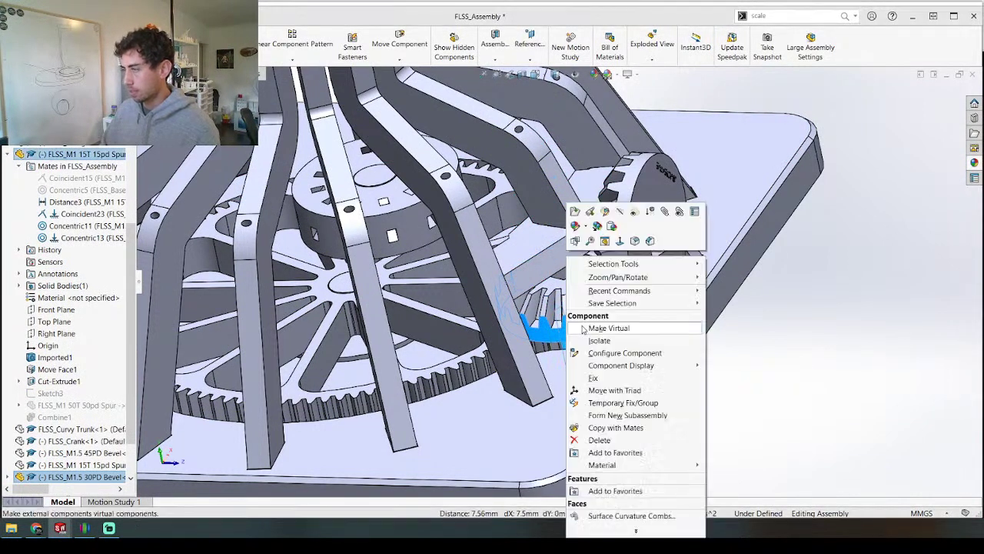
left_click(590, 339)
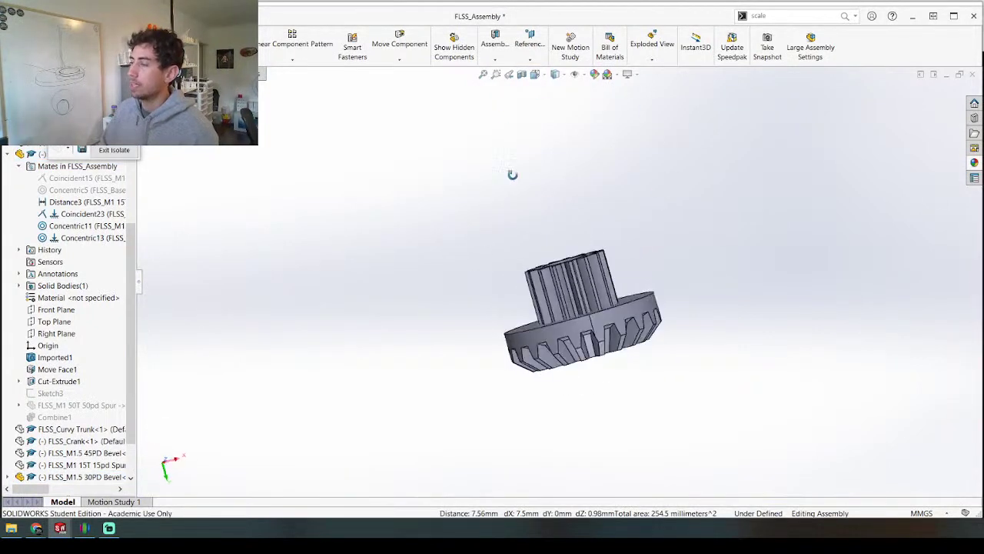
middle_click_drag(557, 164, 321, 276)
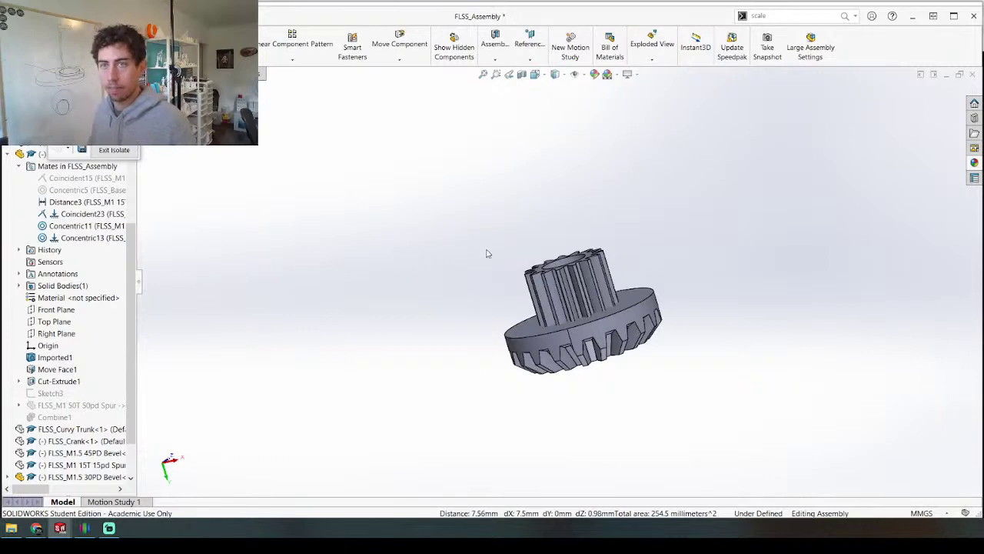
middle_click_drag(669, 388, 531, 200)
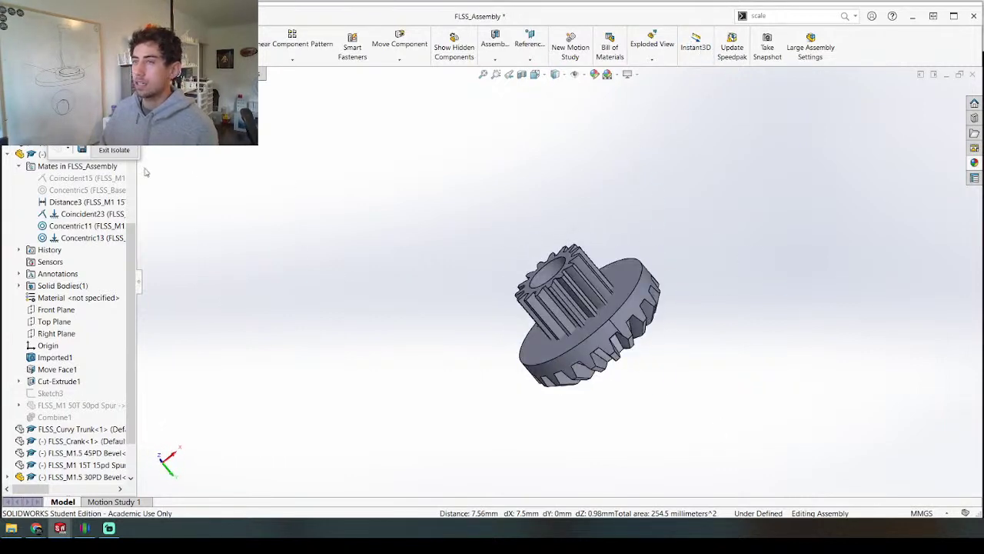
left_click(127, 149)
Step: Open the FLSS_M1.5 30PD Bevel component from the assembly as its own part
scroll(551, 281, "up", 1)
middle_click_drag(551, 281, 453, 53)
scroll(541, 325, "up", 3)
right_click(547, 200)
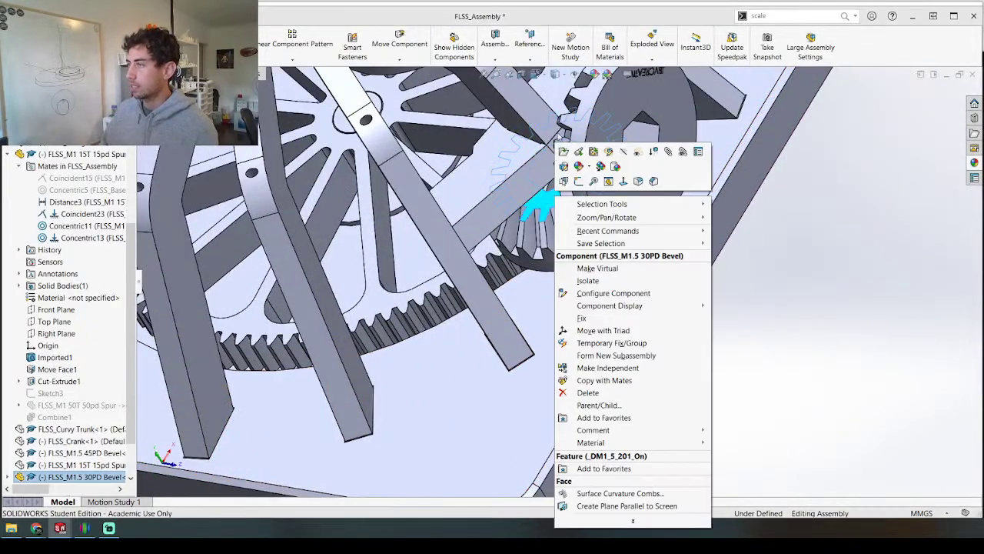
left_click(565, 154)
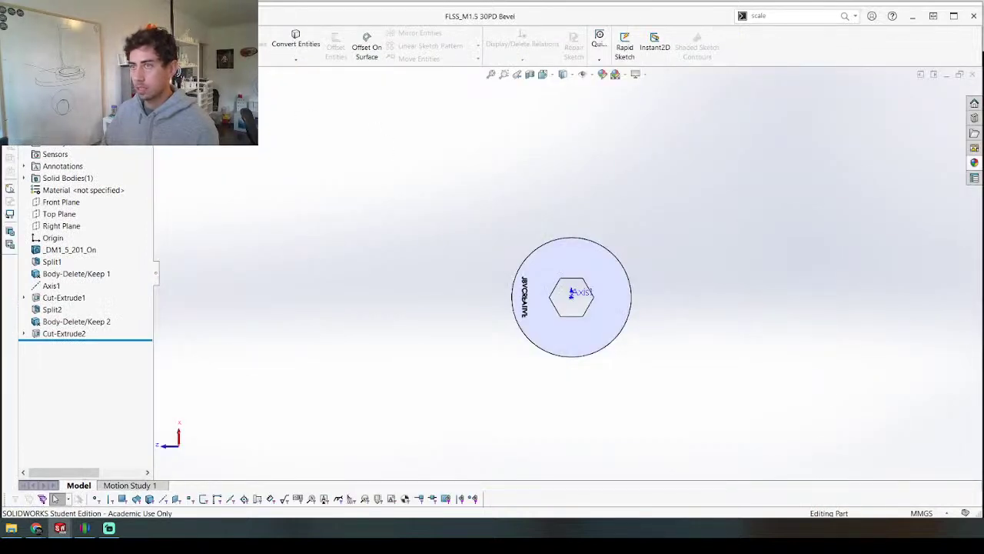
left_click(540, 323)
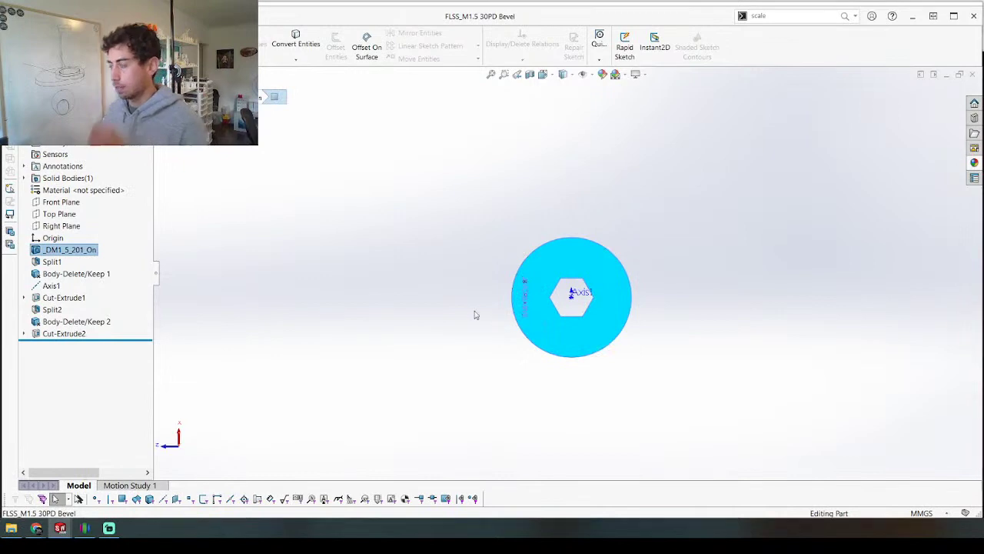
Step: Save the bevel gear as a copy named "FLSS_M1.5 30PD Bevel with Hole", opening the copy and closing the original document
key("ctrl+s")
left_click(442, 291)
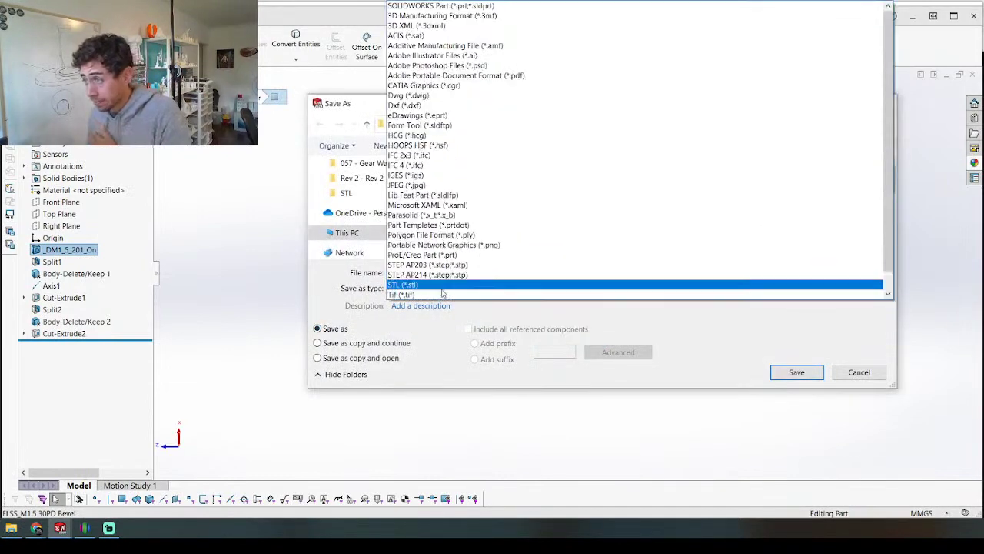
left_click(382, 360)
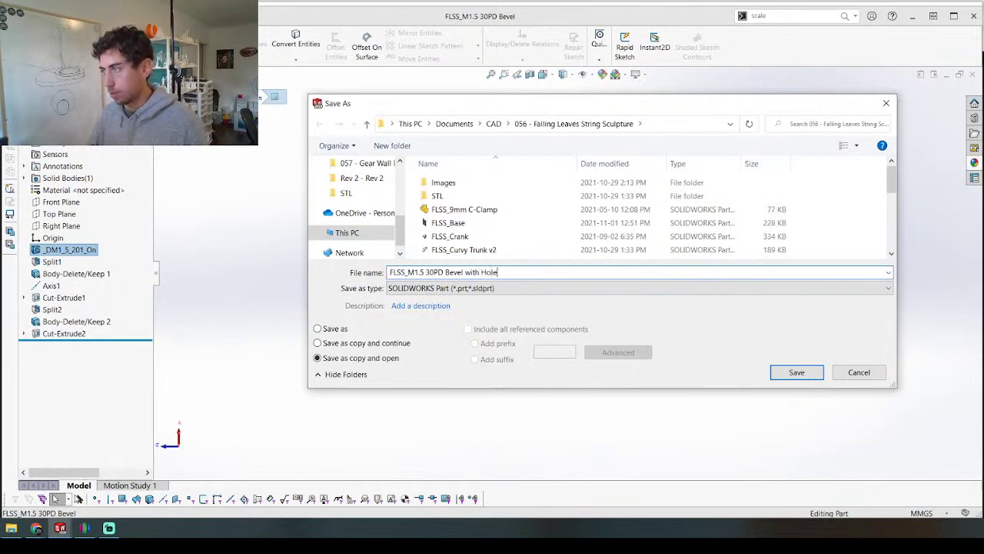
key("Return")
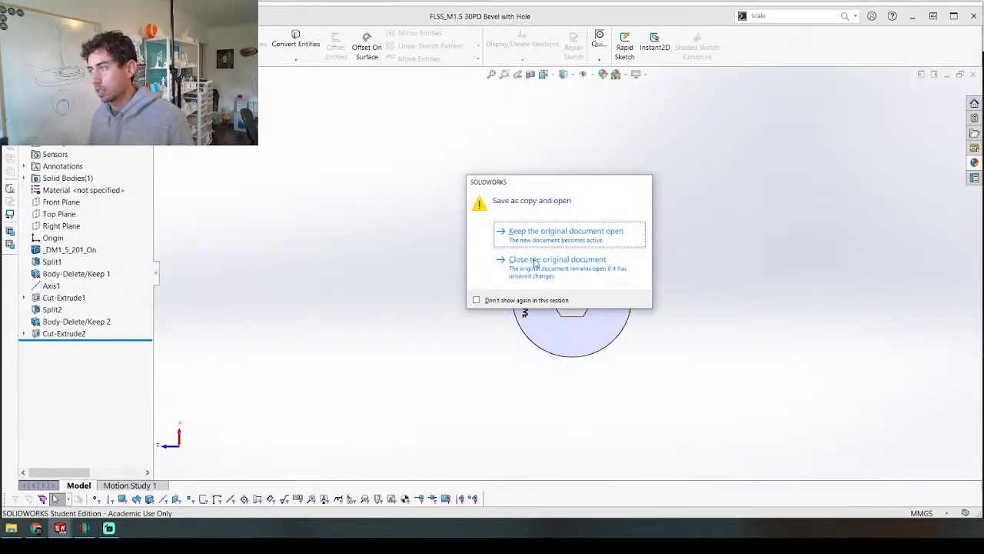
left_click(536, 262)
Step: In the FLSS_M1 15T 15pd Spur part, roll the history forward and delete Combine1, the inserted 50T spur part and Sketch3
key("ctrl+Tab")
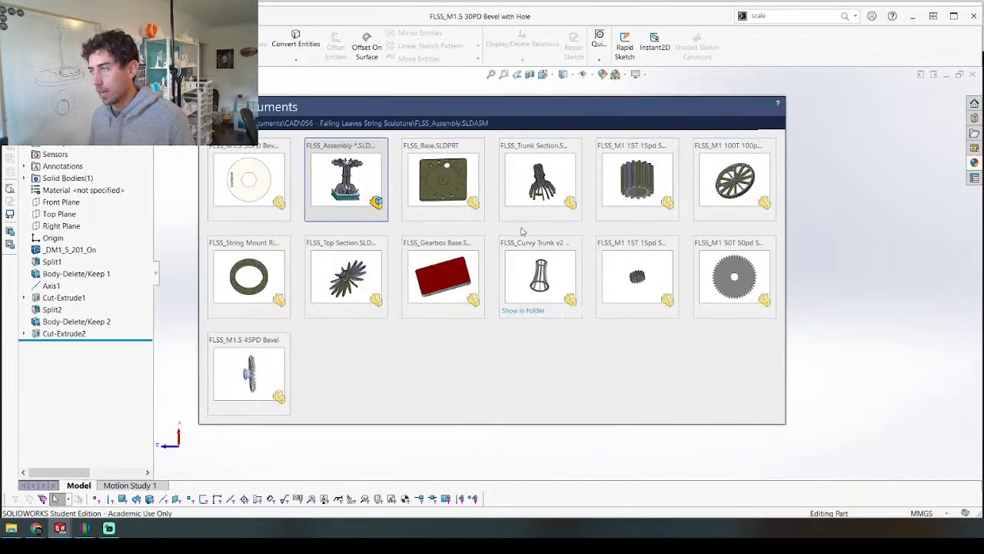
left_click(646, 178)
left_click_drag(86, 279, 103, 316)
left_click(64, 309)
key("Delete")
key("Return")
left_click(62, 298)
key("Delete")
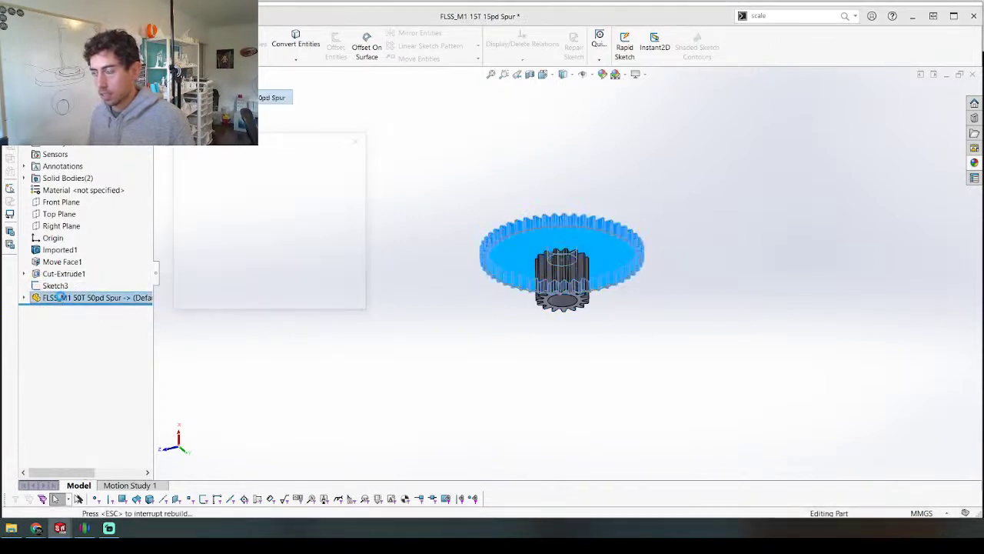
key("Return")
left_click(55, 286)
key("Delete")
key("Return")
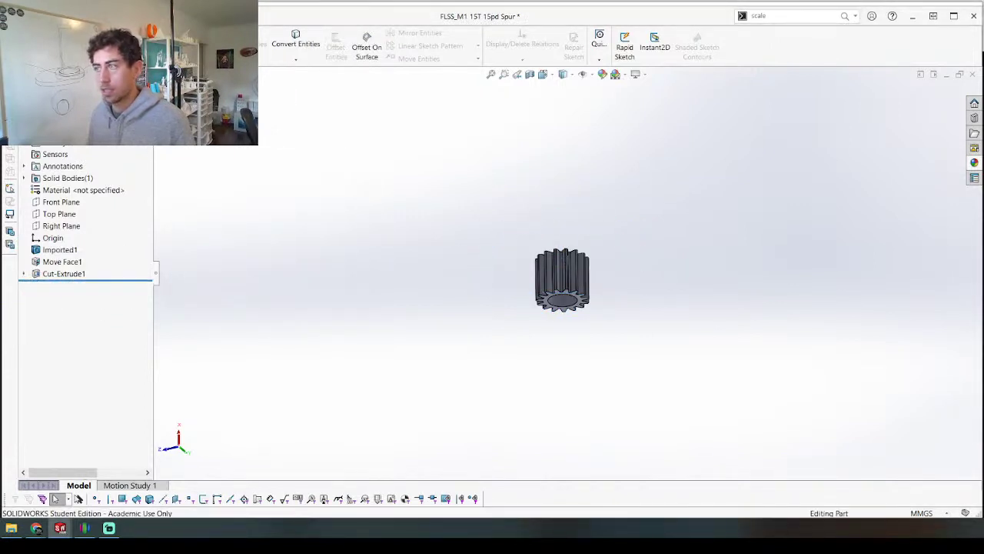
Step: Try deleting the Move Face1 feature from the 15T spur gear, and undo the deletion
left_click(63, 262)
key("Delete")
key("Return")
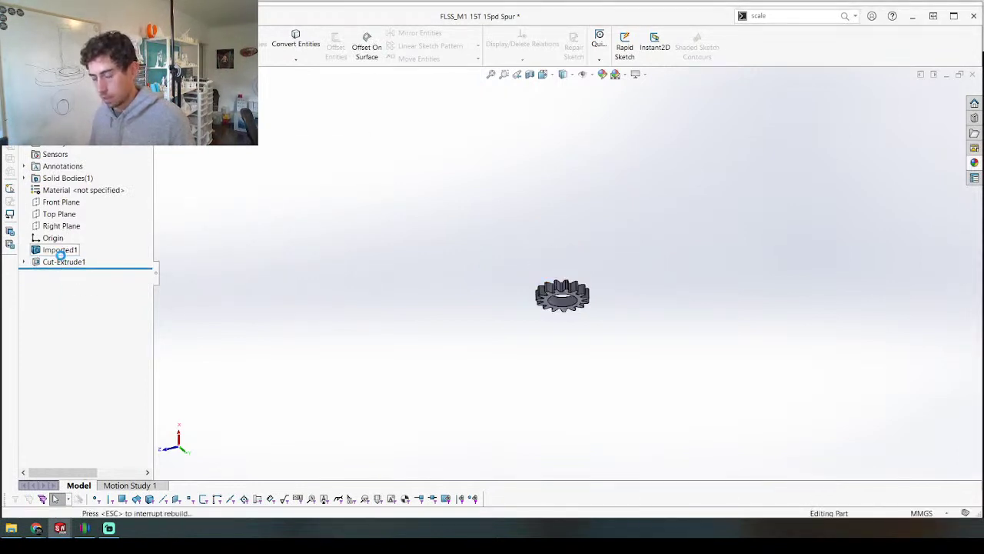
key("ctrl+z")
Step: Set the Move Face1 offset of the 15T spur gear to 6 mm and save the part
right_click(62, 262)
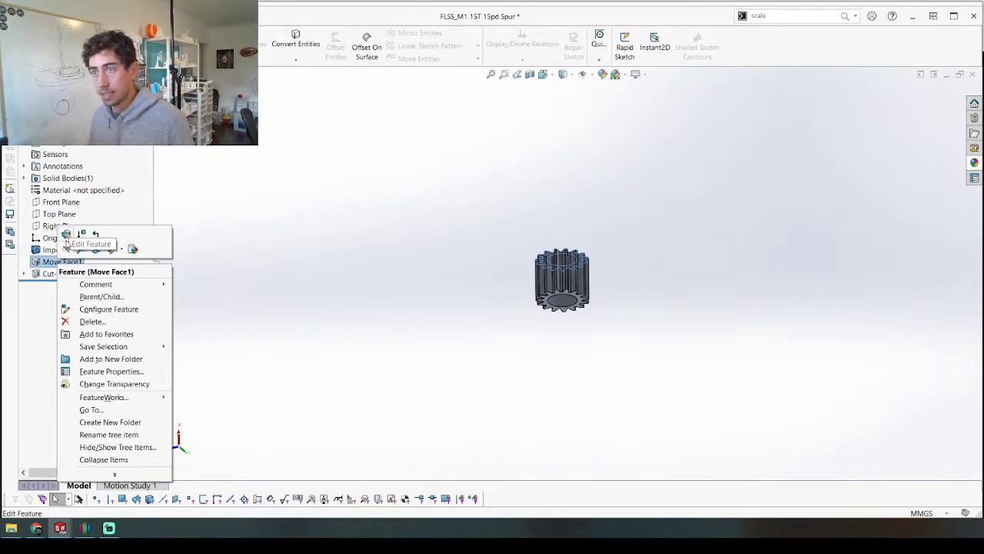
left_click(66, 233)
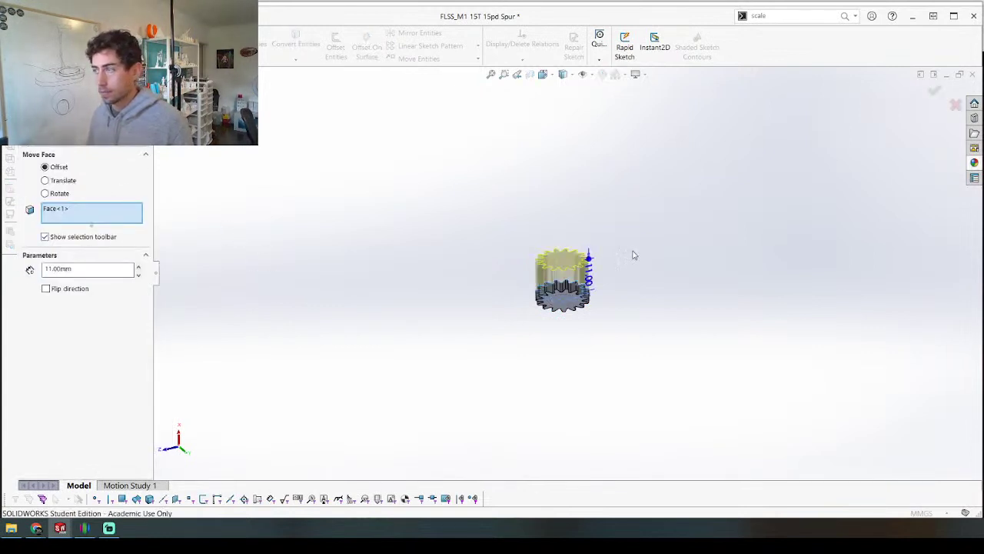
scroll(589, 265, "down", 5)
middle_click_drag(543, 281, 560, 316)
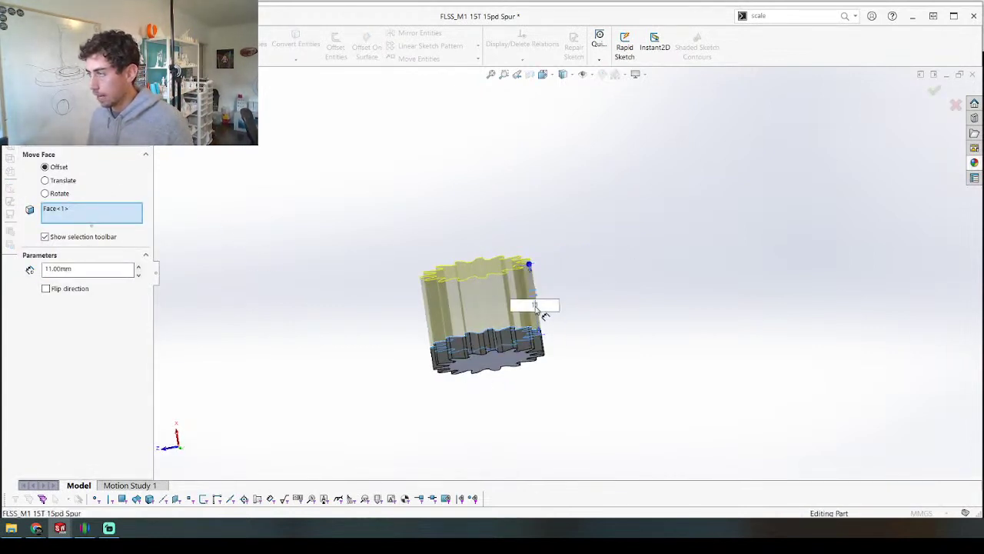
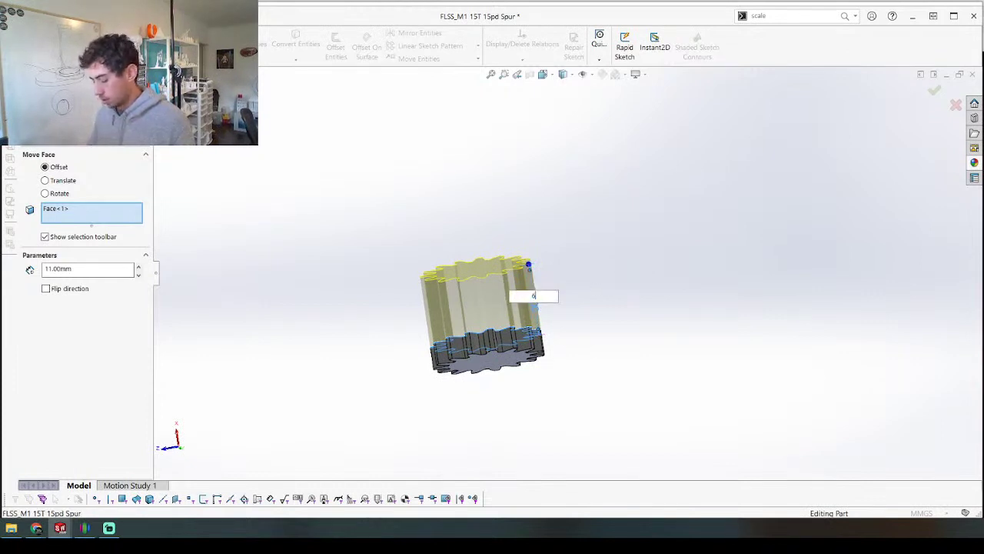
key("Return")
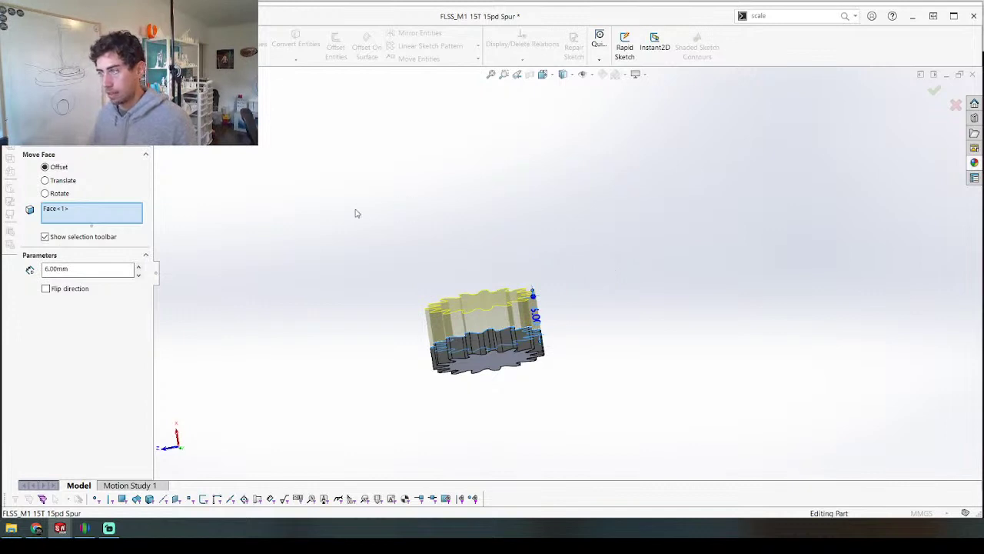
key("Return")
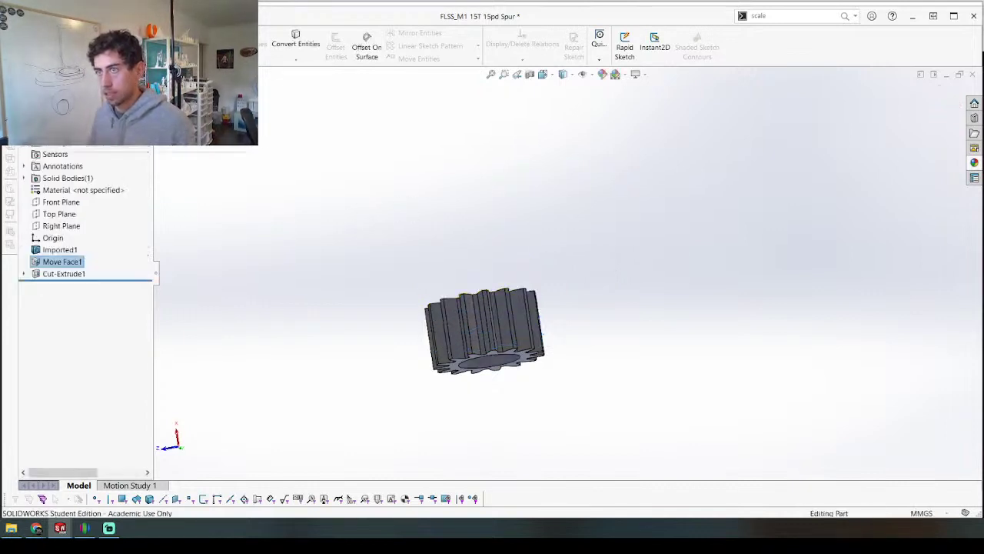
key("ctrl+s")
middle_click_drag(474, 220, 418, 250)
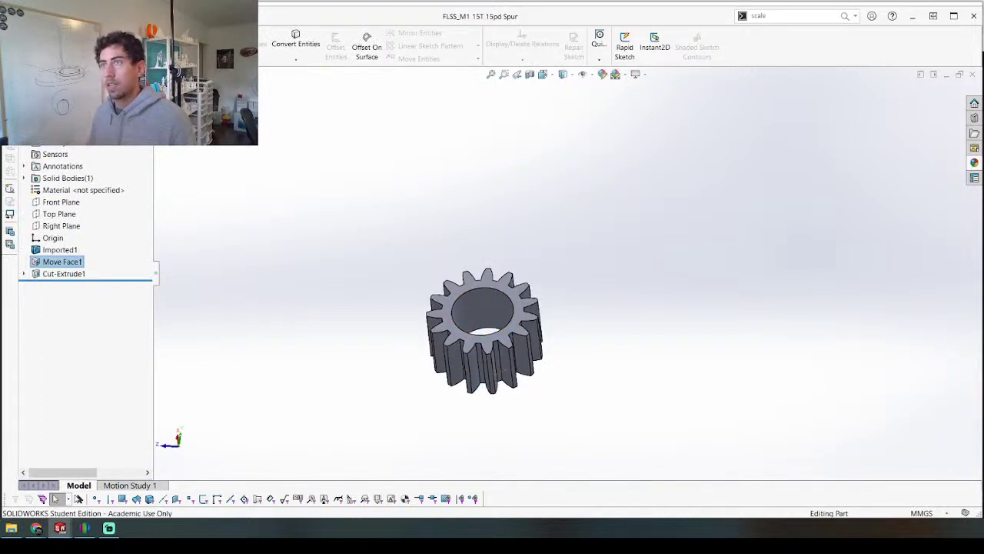
Step: In the FLSS_M1.5 30PD Bevel with Hole part, delete the hexagonal Cut-Extrude1 and its leftover Sketch2
key("ctrl+Tab")
left_click(347, 176)
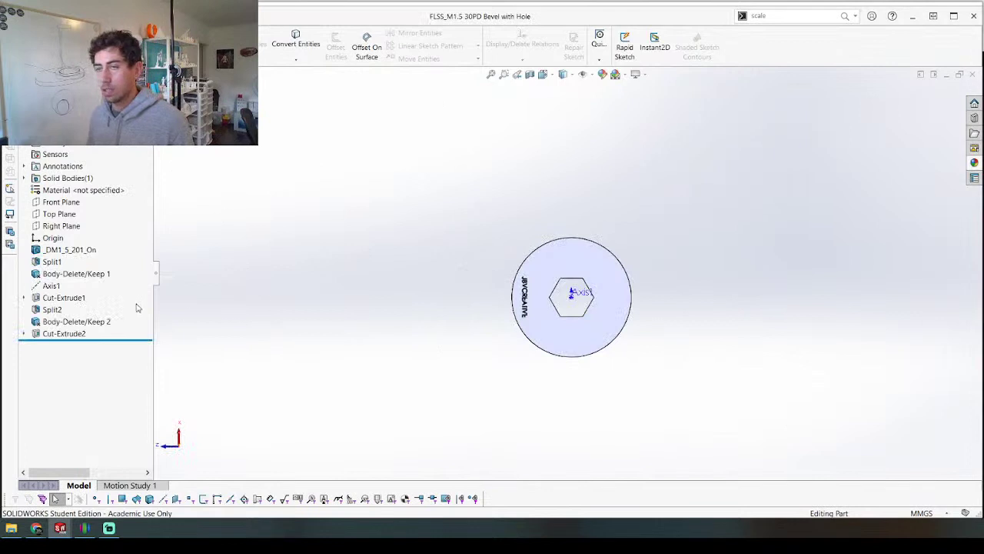
left_click(59, 299)
key("Delete")
key("Return")
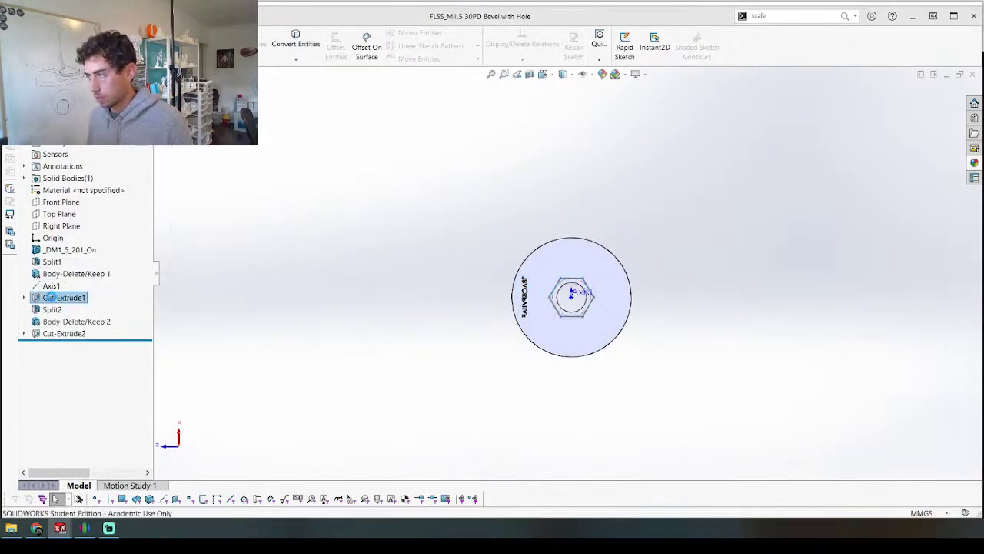
scroll(538, 286, "down", 4)
middle_click_drag(623, 286, 578, 289)
left_click(55, 299)
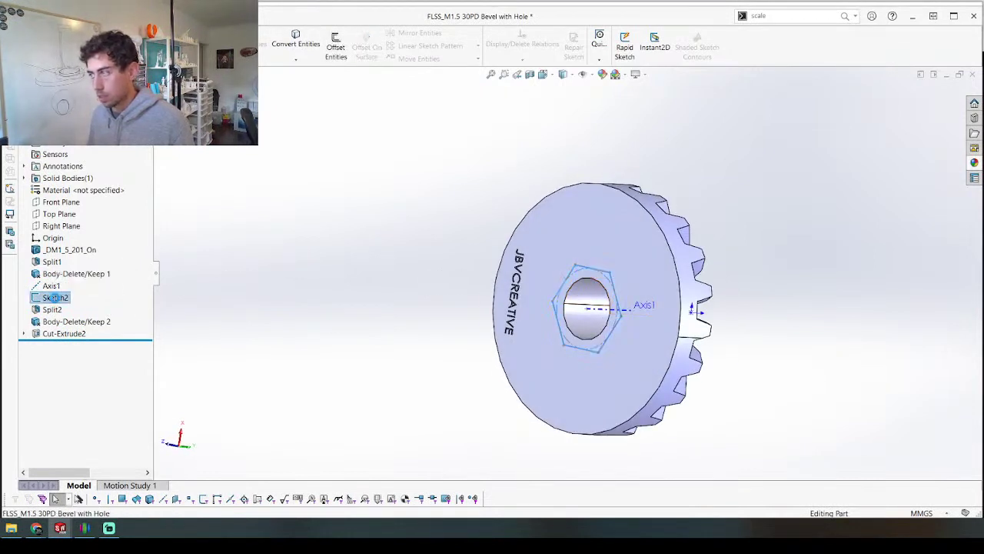
key("Delete")
key("Return")
Step: Sketch a circle centred on the bore axis on the bevel gear's flat face and set its diameter to 9.4 mm
left_click(548, 274)
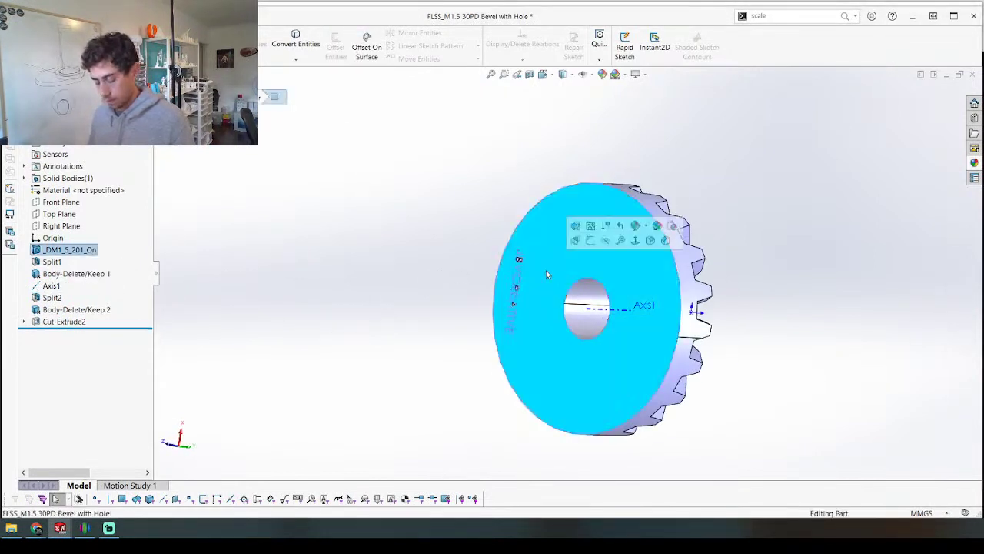
key("s")
key("c")
left_click(567, 274)
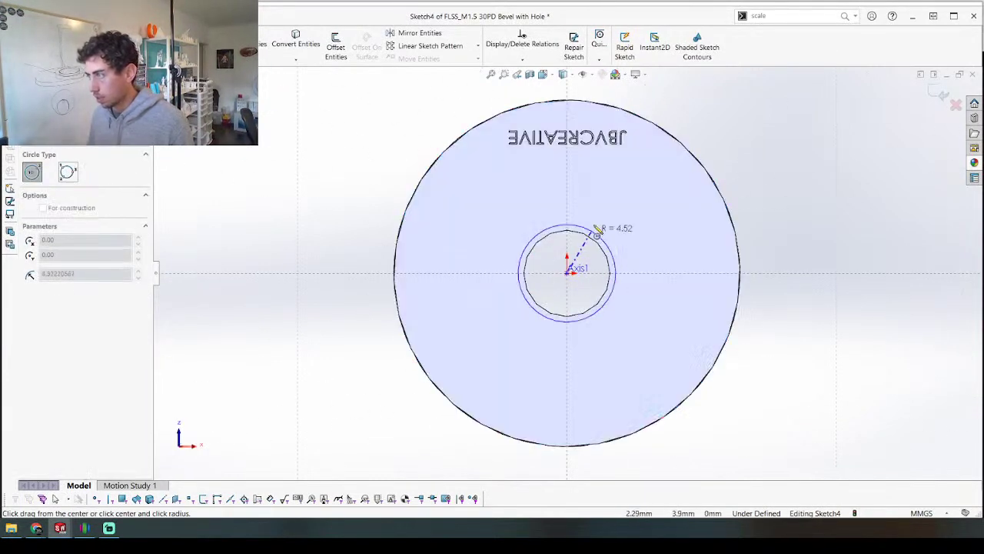
left_click(607, 230)
key("Escape")
left_click(618, 232)
left_click(829, 130)
left_click(836, 135)
type("9.4")
key("Return")
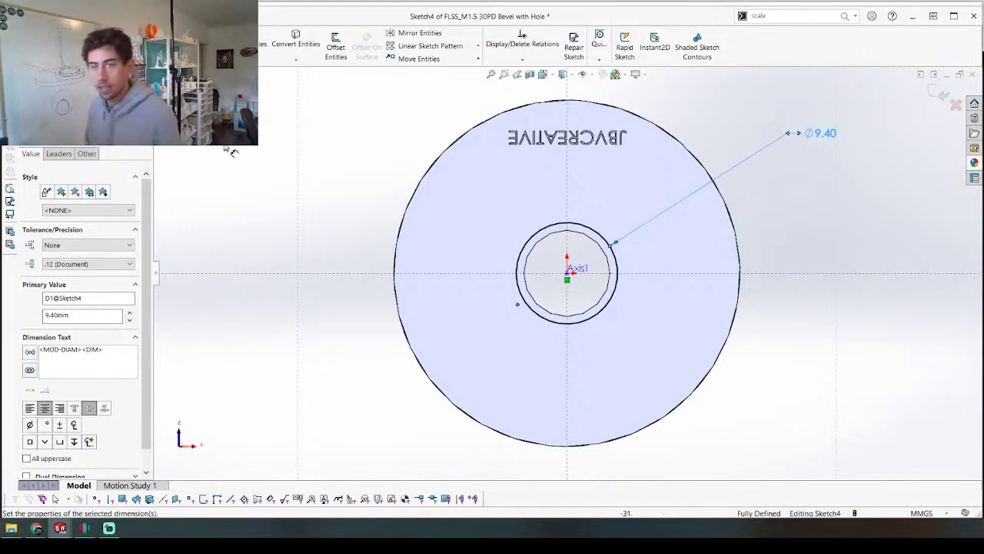
Step: Cut the circular profile Through All in the bevel gear and switch to the 15T spur gear part
right_click_drag(283, 189, 299, 274)
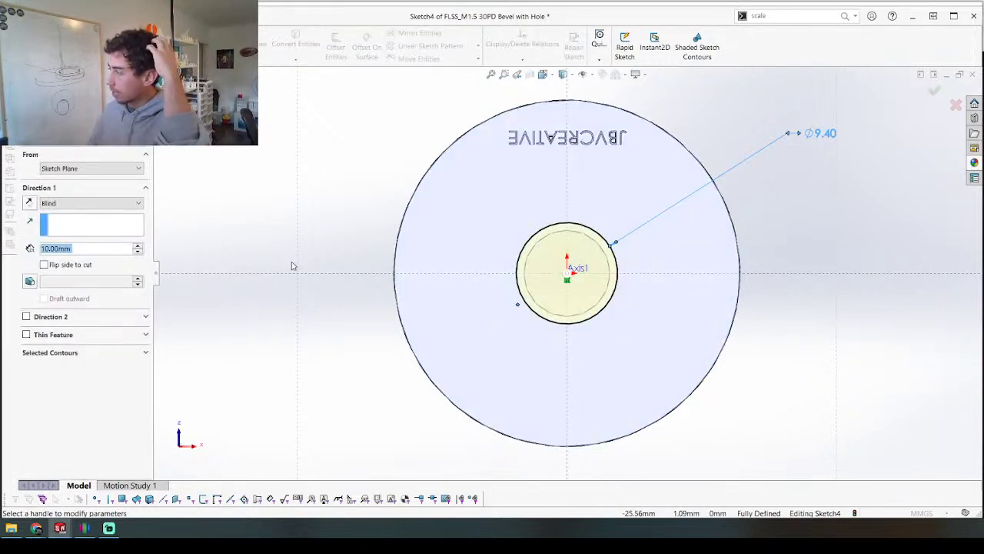
left_click(98, 204)
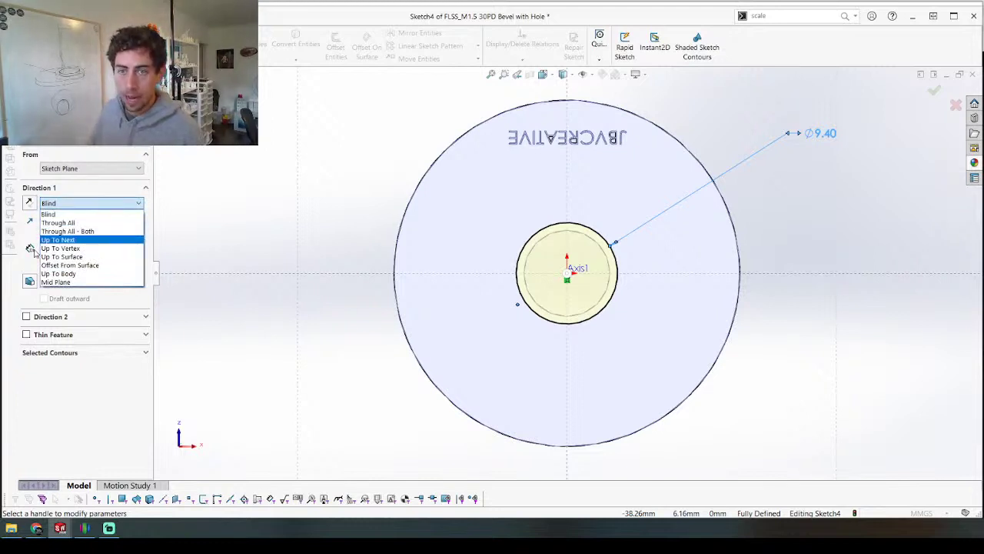
left_click(61, 222)
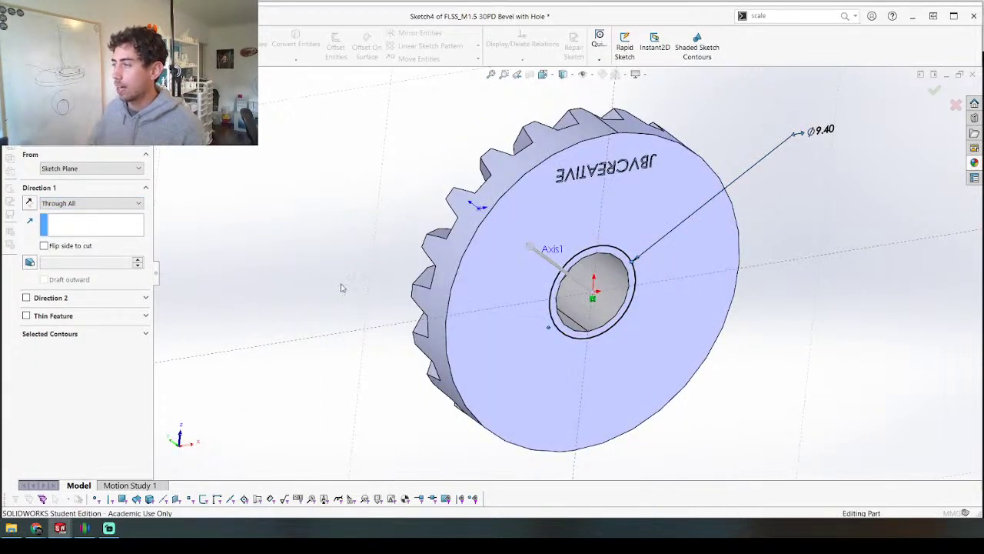
key("Return")
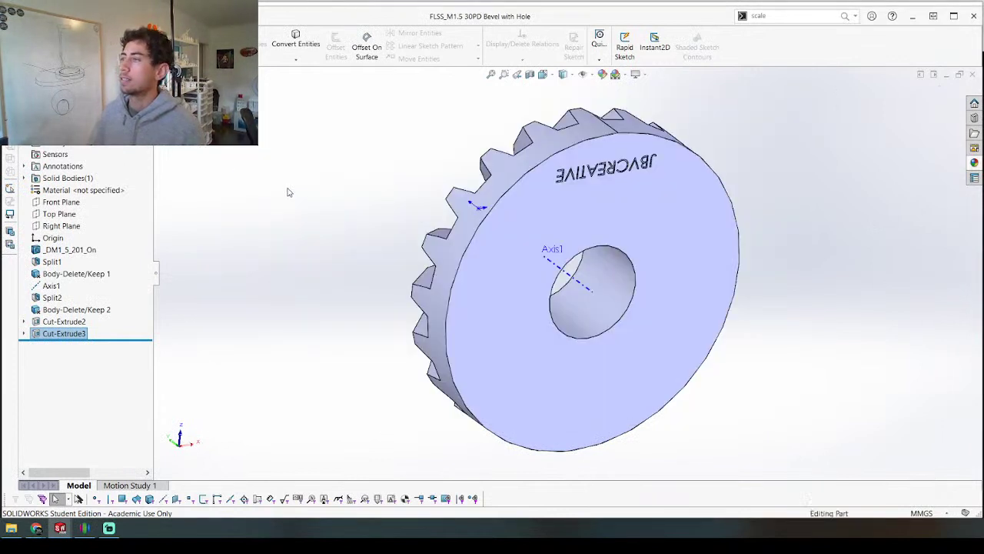
key("ctrl+Tab")
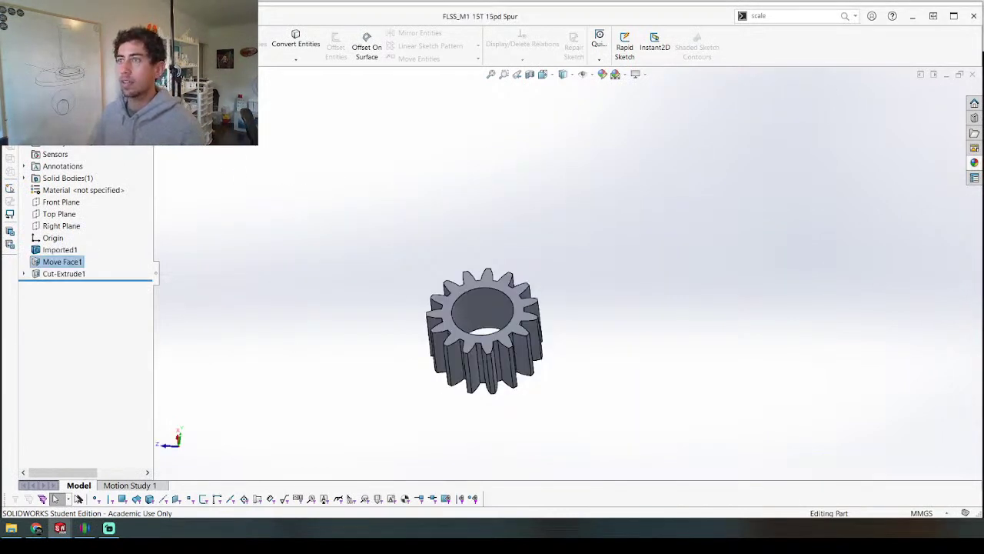
Step: Insert the FLSS_M1.5 30PD Bevel with Hole part, solid bodies only, into the 15T spur gear part
left_click(142, 15)
left_click(171, 277)
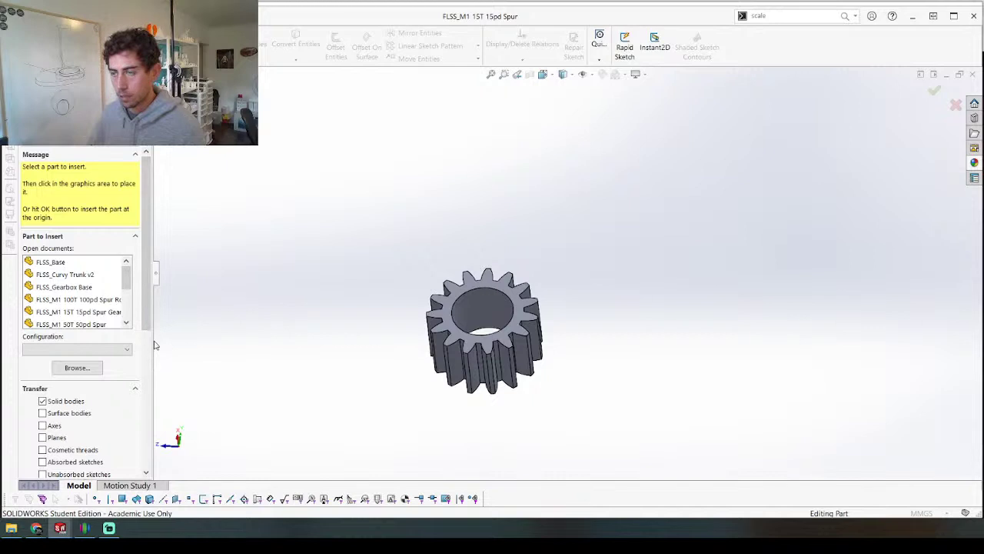
left_click_drag(153, 341, 213, 341)
scroll(105, 280, "down", 3)
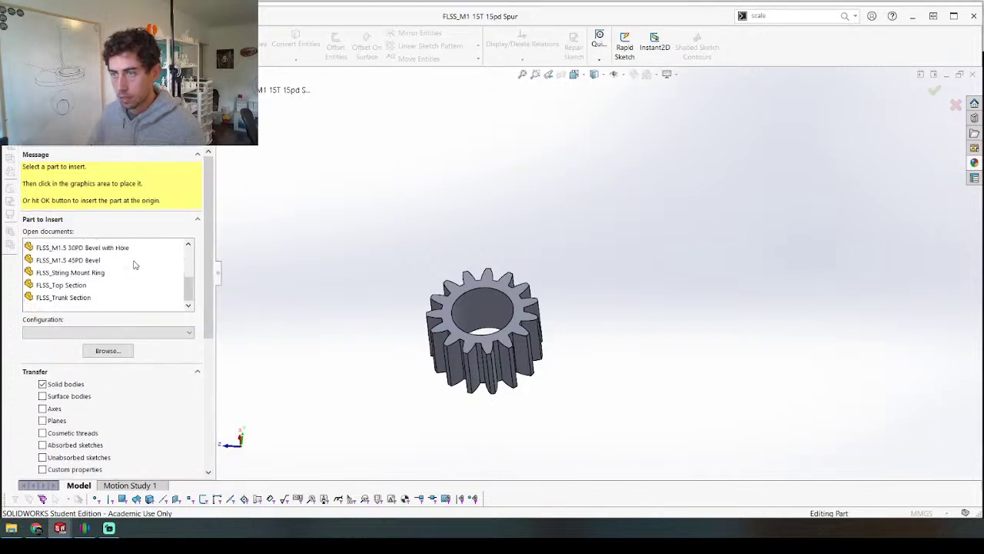
left_click(105, 245)
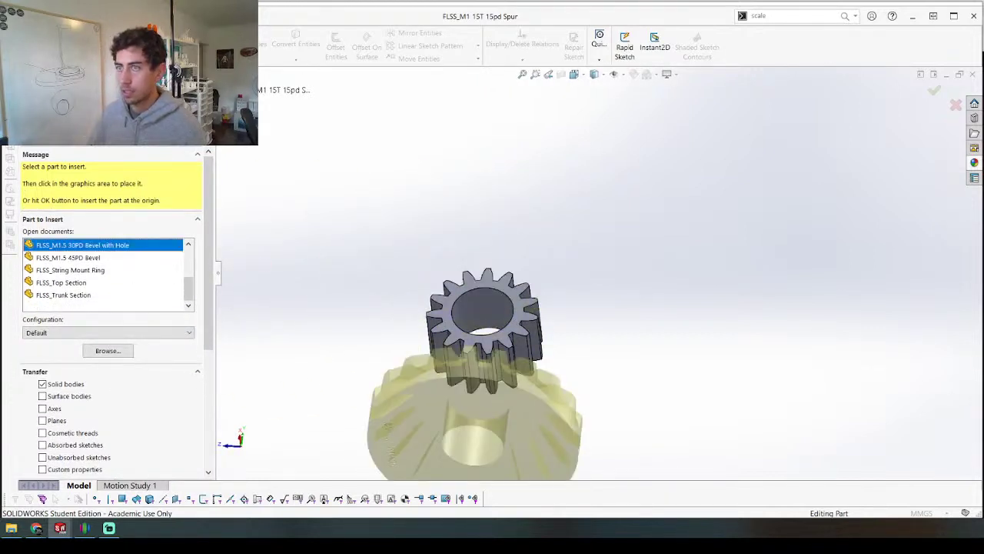
key("Return")
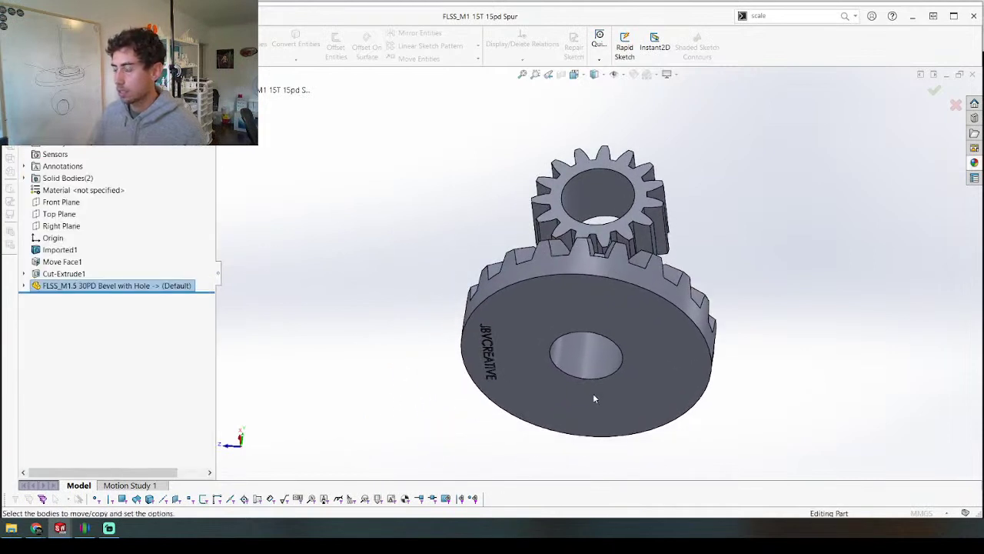
Step: Add a concentric mate between the bevel gear's bore and the spur gear's bore
left_click(584, 358)
left_click(583, 190)
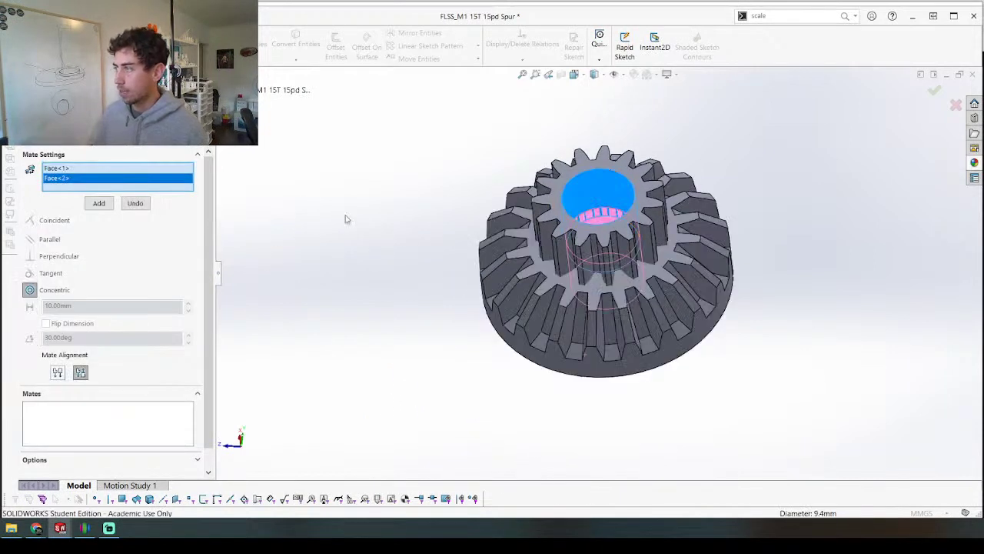
left_click(99, 204)
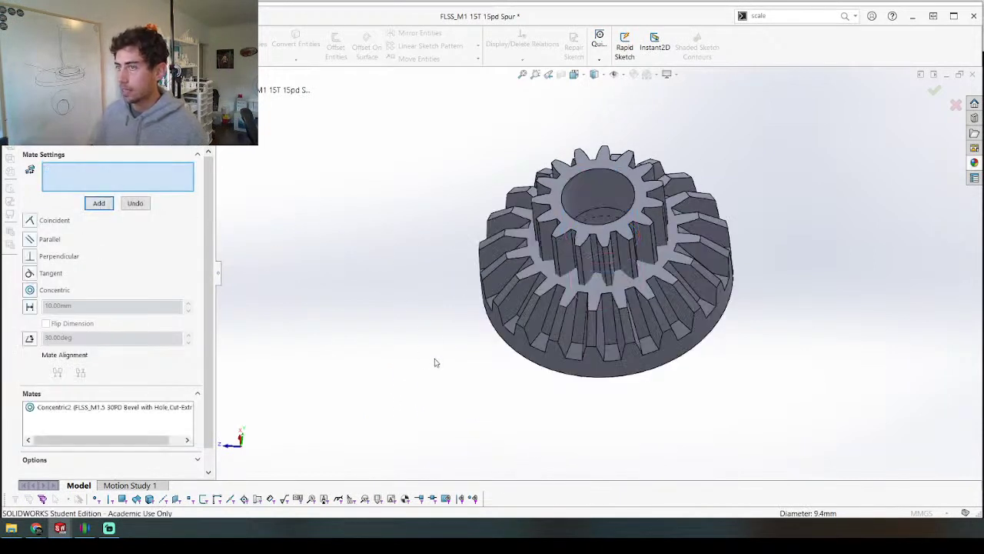
Step: Add a coincident mate between the bevel gear's flat back face and the spur gear's end face, and finish positioning the body
middle_click_drag(435, 362, 538, 293)
left_click(575, 251)
middle_click_drag(575, 251, 595, 159)
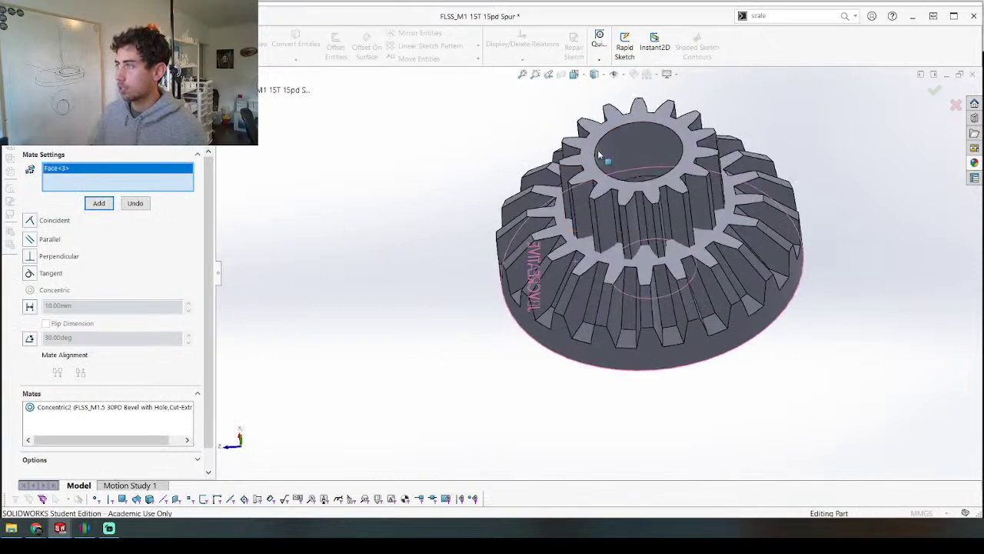
left_click(588, 160)
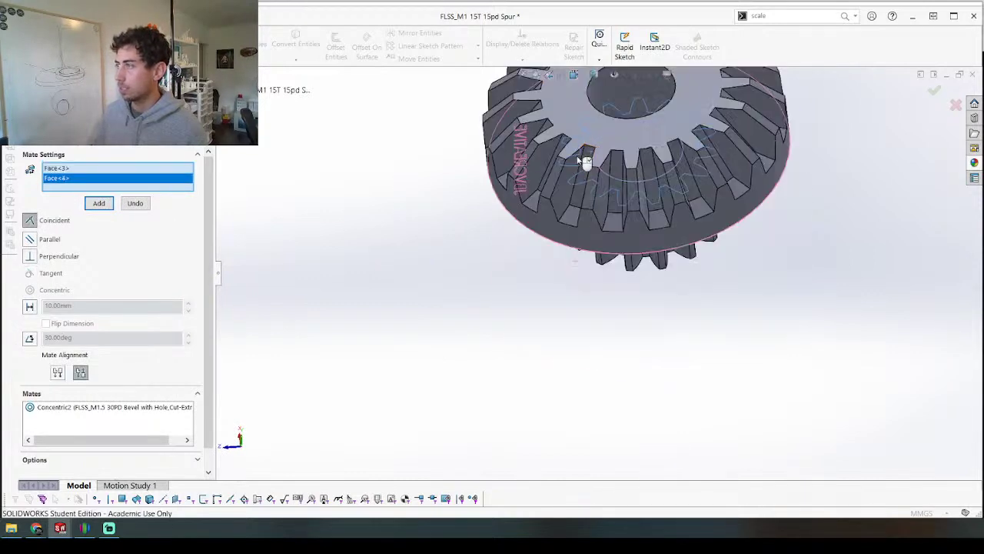
left_click(99, 204)
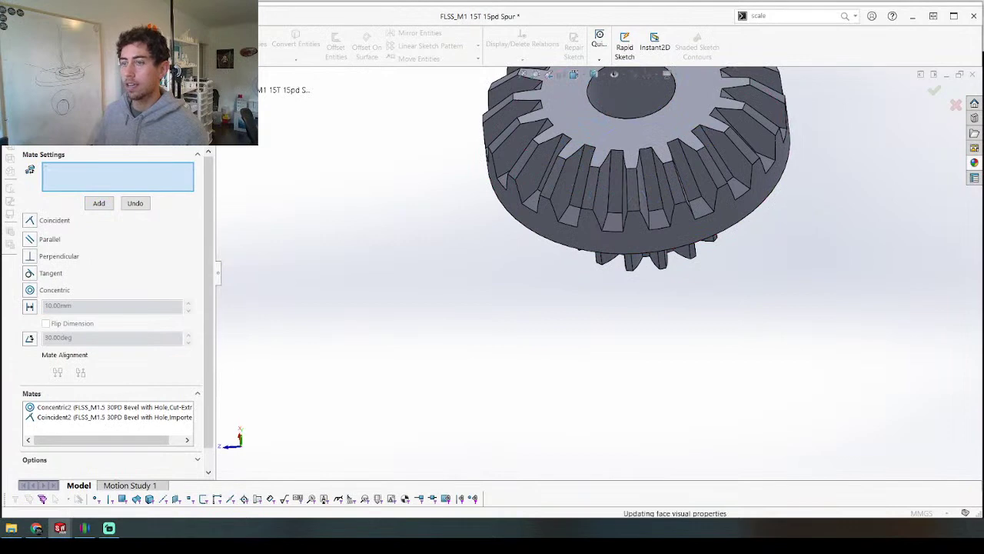
left_click(27, 127)
Step: Combine the bevel gear and spur gear bodies into a single solid
scroll(597, 269, "up", 5)
middle_click_drag(597, 173, 645, 163)
middle_click_drag(563, 183, 631, 246)
scroll(630, 241, "down", 5)
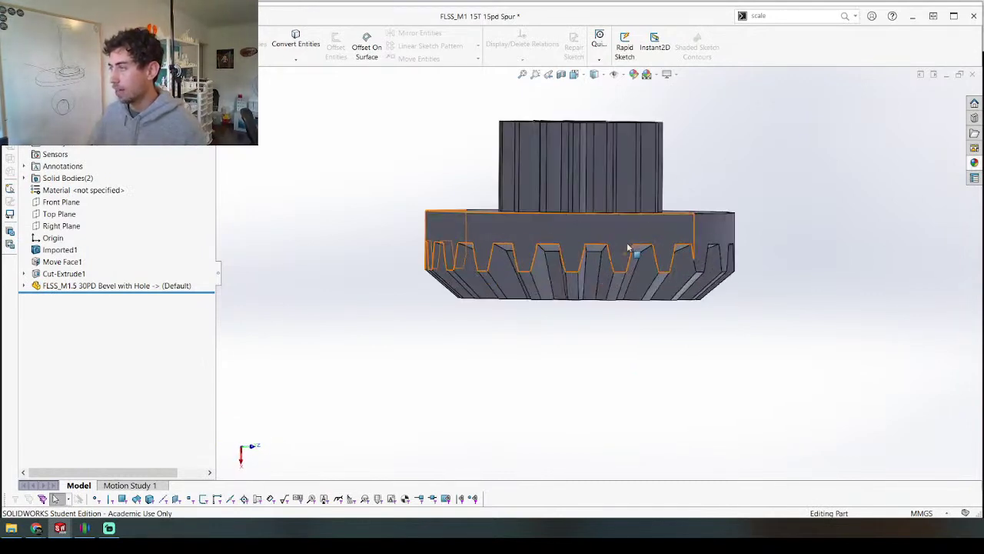
middle_click_drag(536, 379, 490, 48)
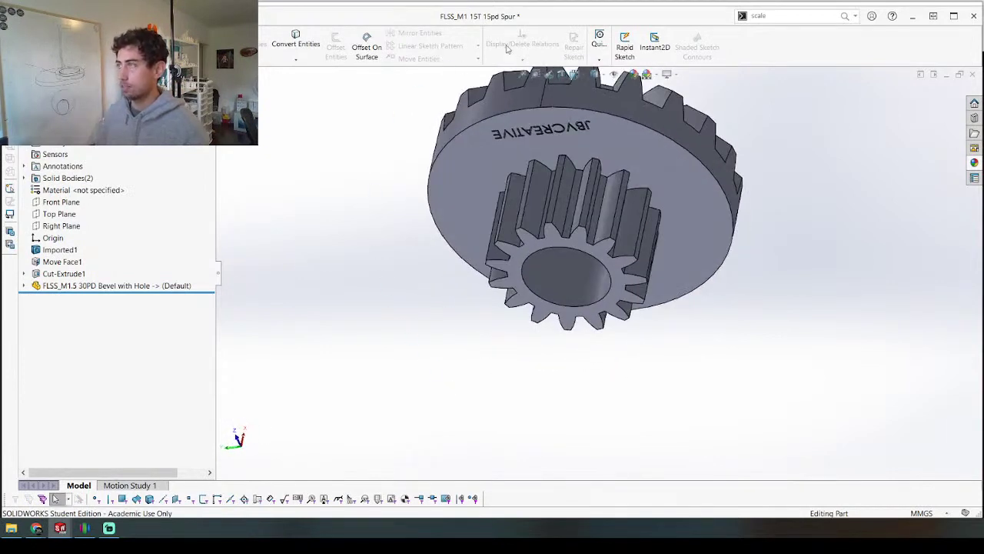
left_click(22, 74)
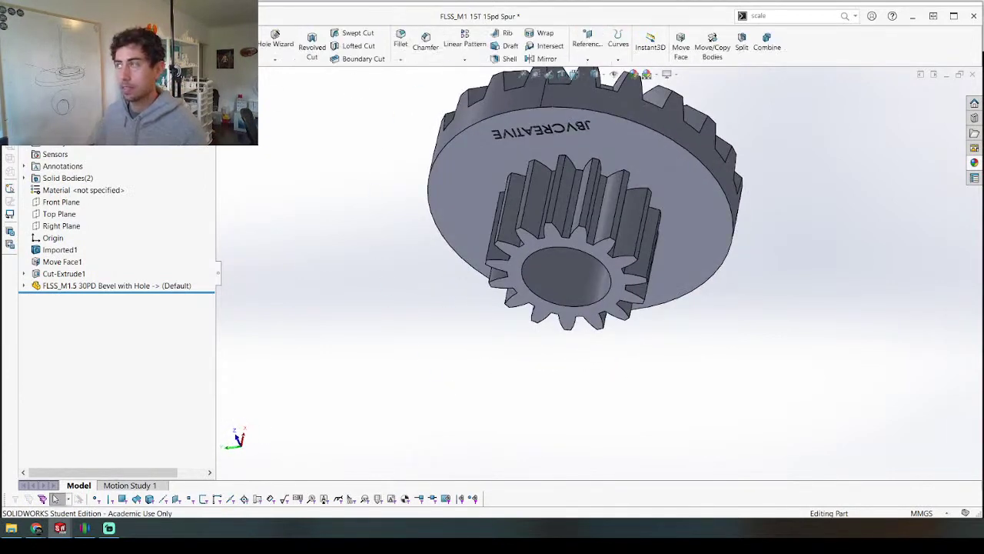
left_click(759, 39)
left_click(653, 159)
left_click(615, 206)
key("Return")
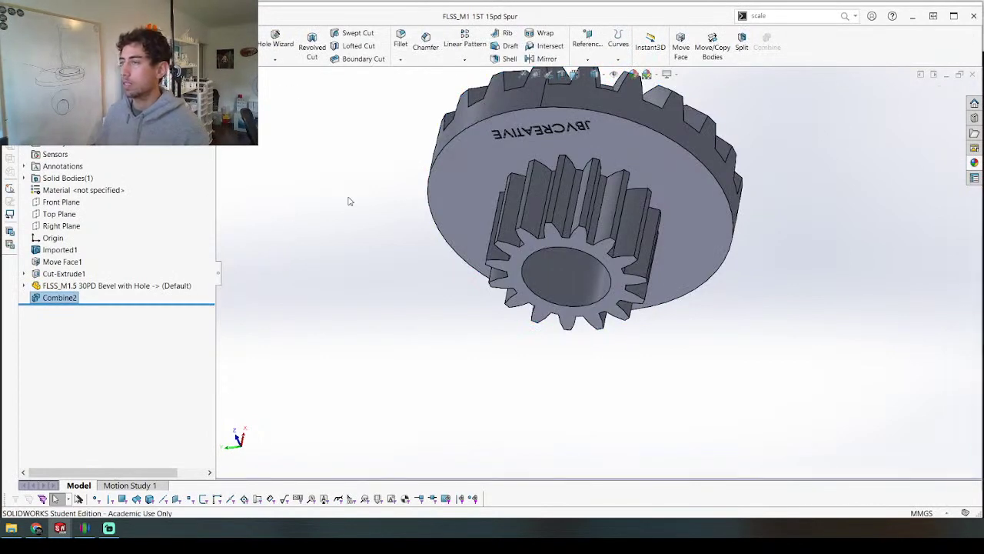
Step: Close the FLSS_M1.5 30PD Bevel with Hole part and switch to FLSS_Assembly
key("ctrl+Tab")
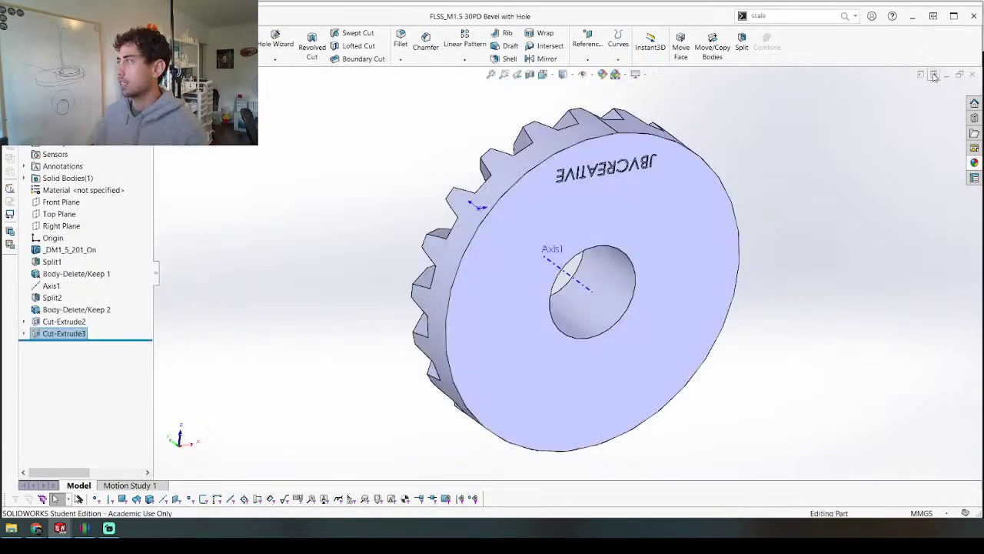
left_click(972, 77)
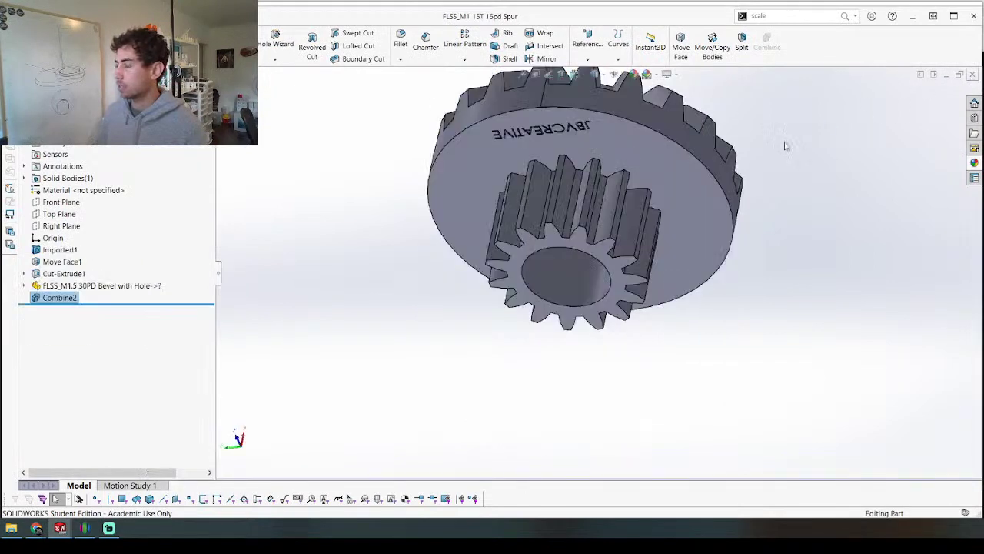
key("ctrl+Tab")
left_click(366, 229)
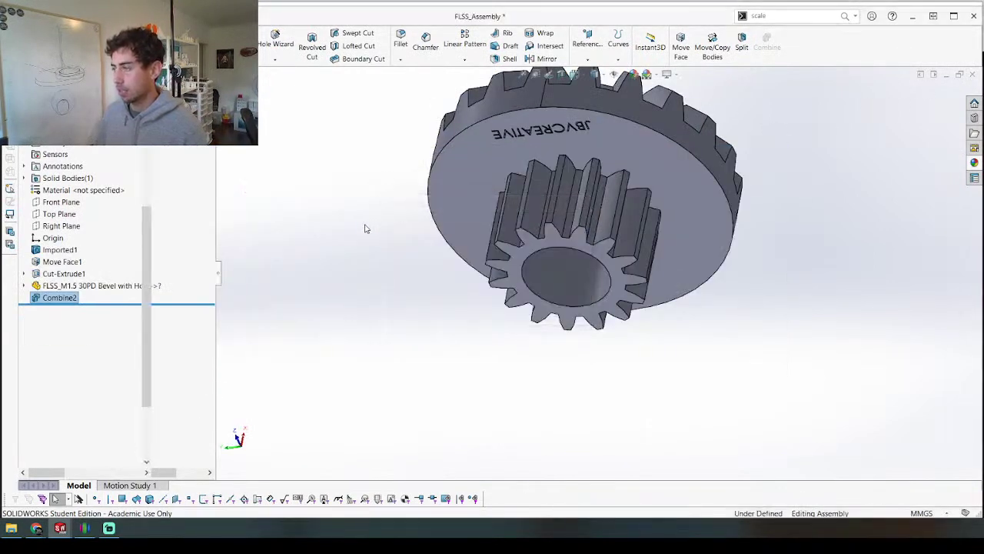
key("ctrl+Tab")
Step: Delete the separate 30PD bevel gear with the hexagonal hole from the assembly
middle_click_drag(638, 250, 499, 164)
left_click_drag(575, 185, 555, 123)
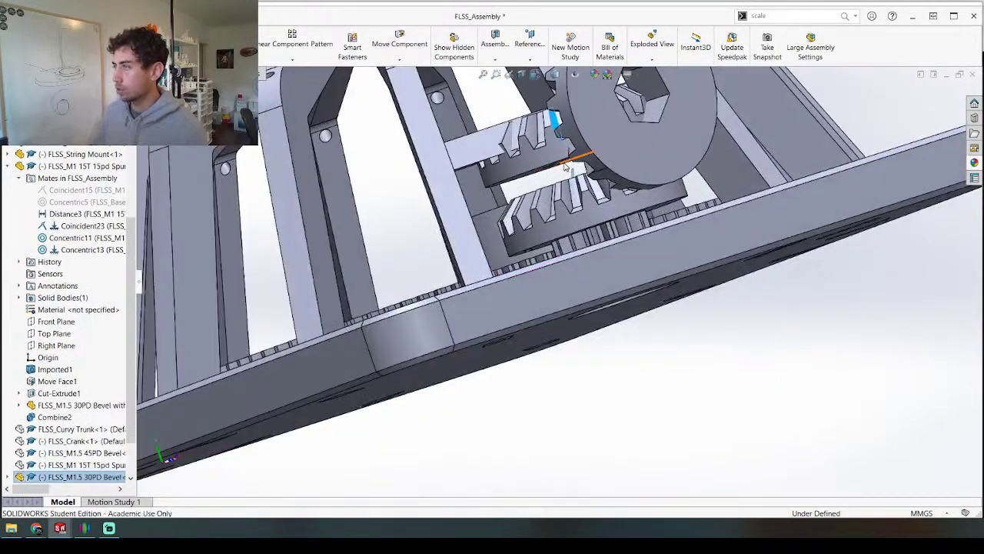
left_click(555, 157)
key("Delete")
key("Return")
Step: Open the FLSS_Base part from the assembly and bring its gear pocket into view
middle_click_drag(542, 288, 468, 275)
left_click(470, 274)
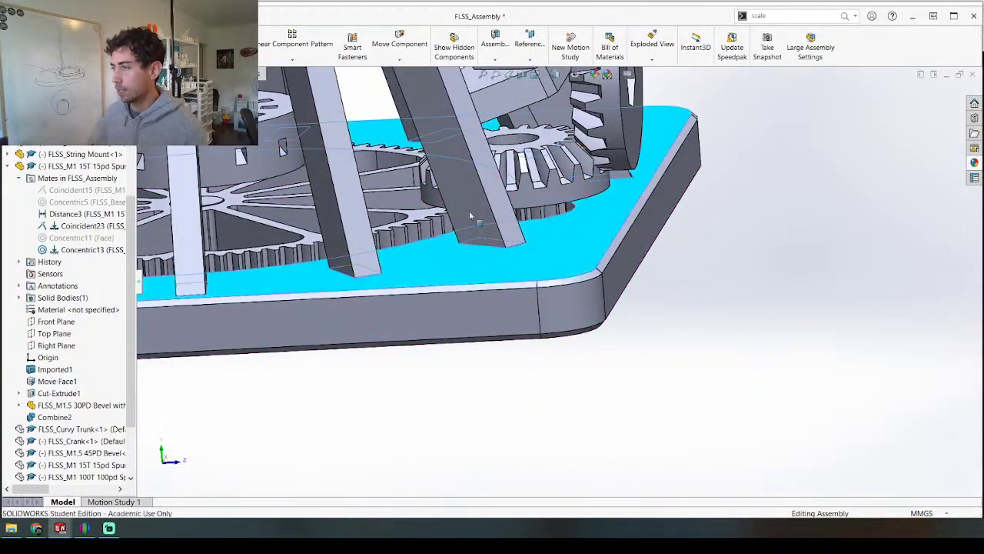
right_click(470, 175)
key("Escape")
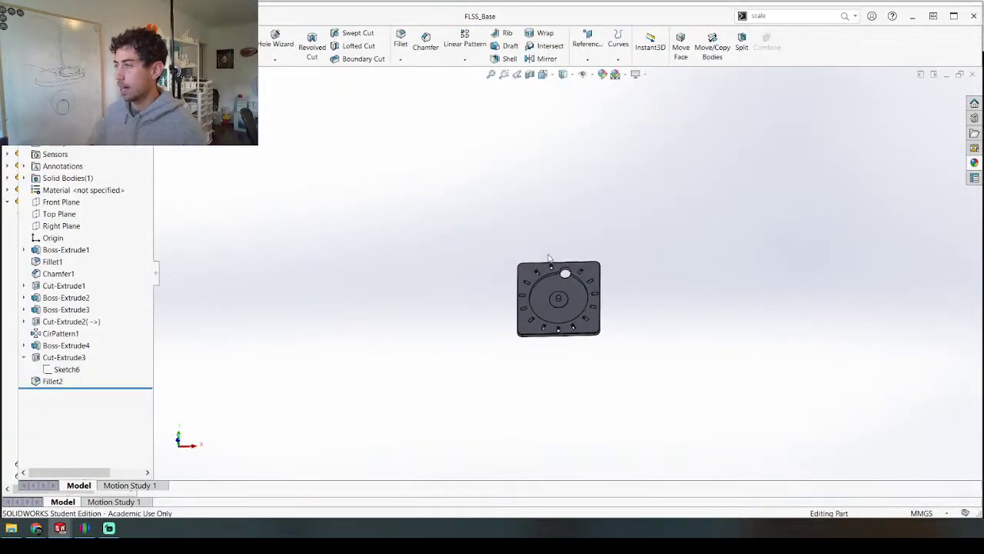
scroll(575, 283, "down", 7)
middle_click_drag(548, 291, 231, 323)
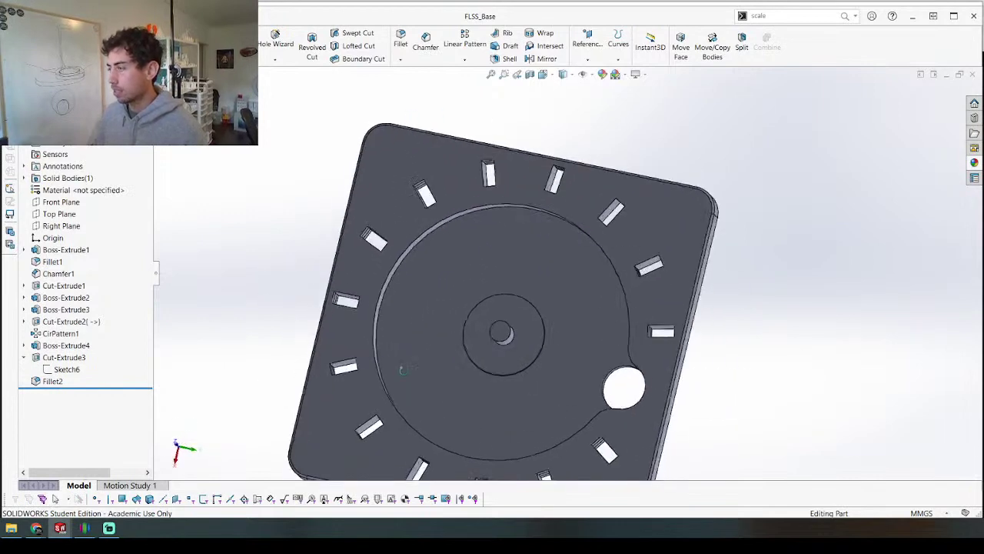
right_click(67, 359)
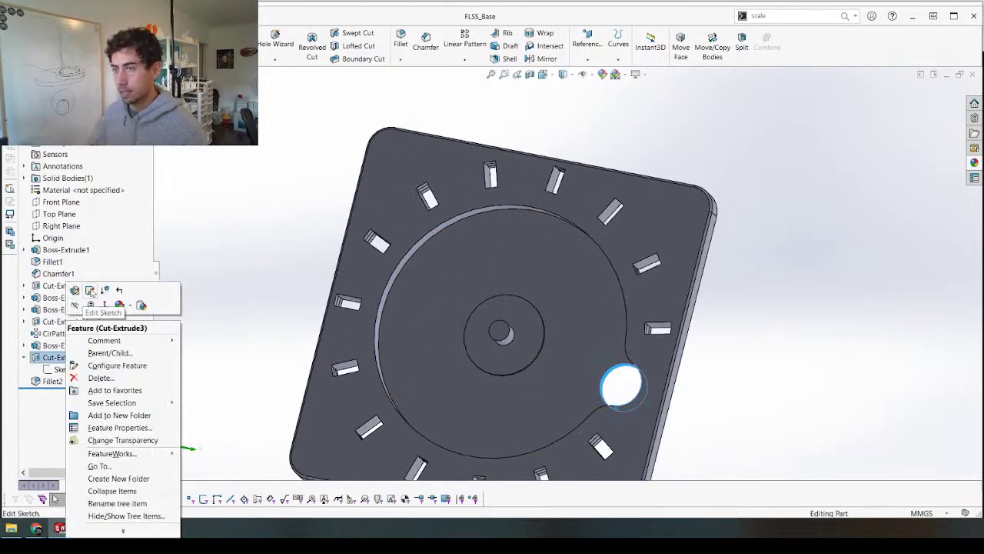
left_click(91, 289)
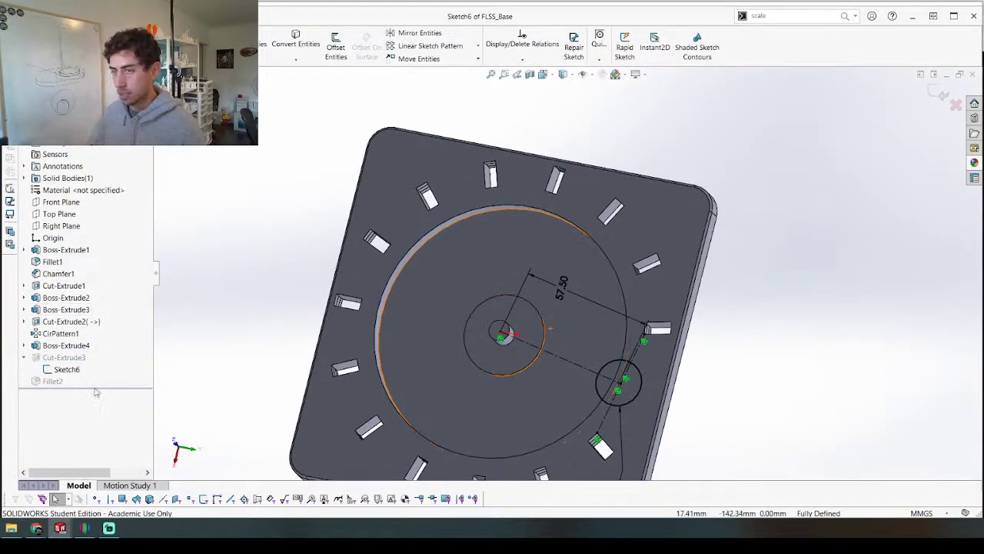
key("ctrl+b")
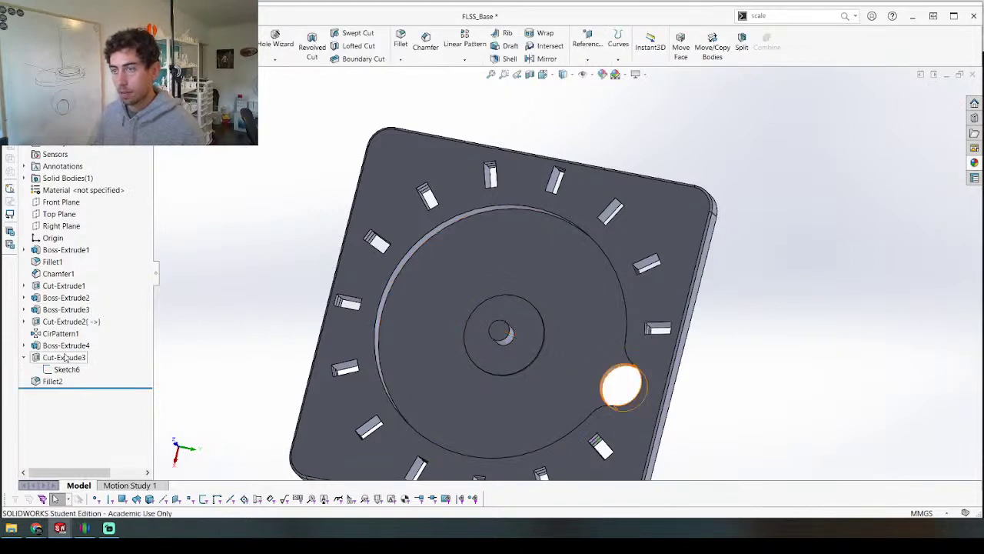
Step: Change the end condition of Cut-Extrude3 to Up To Surface, ending at the floor of the large circular pocket
right_click(66, 357)
left_click(75, 290)
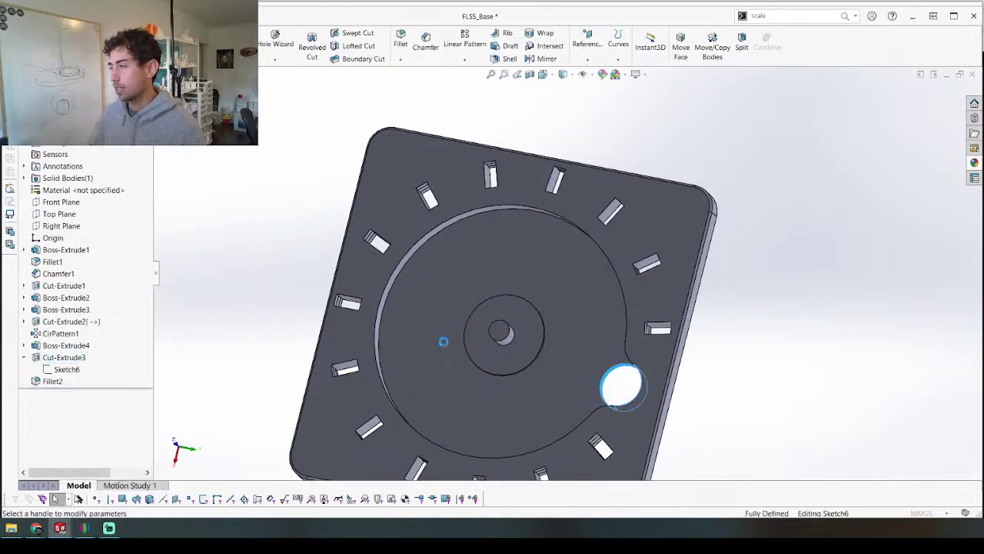
middle_click_drag(560, 307, 468, 327)
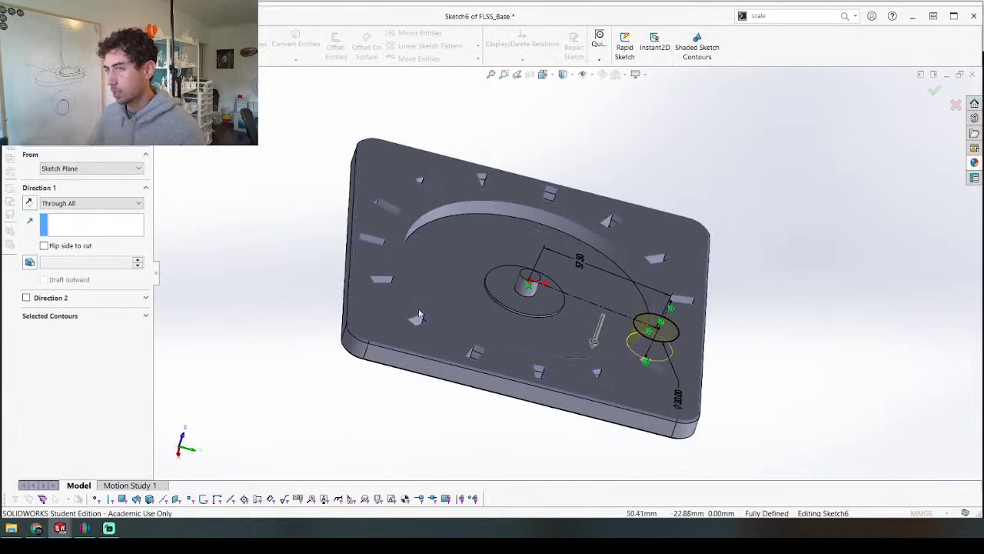
scroll(468, 326, "down", 3)
left_click(90, 203)
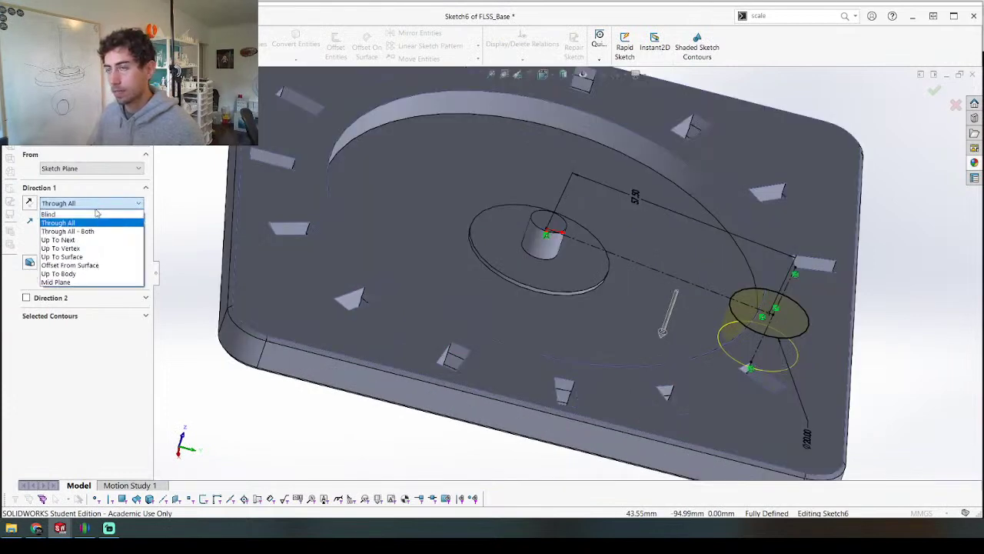
left_click(77, 254)
left_click(512, 310)
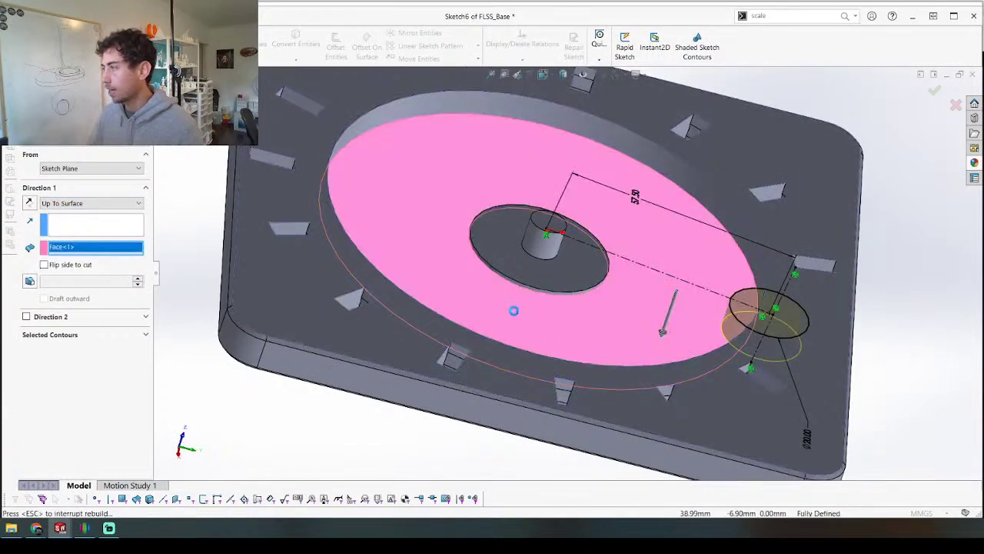
key("Return")
Step: On the pocket floor, sketch a circle about 14 mm in diameter, centred in the pocket's small rounded lobe
middle_click_drag(706, 284, 699, 395)
scroll(723, 394, "down", 1)
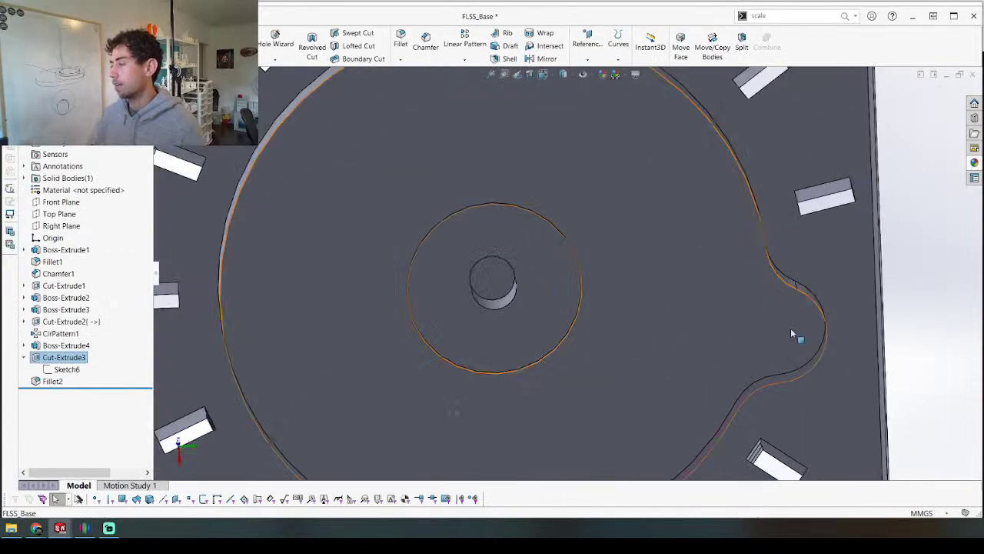
left_click(789, 329)
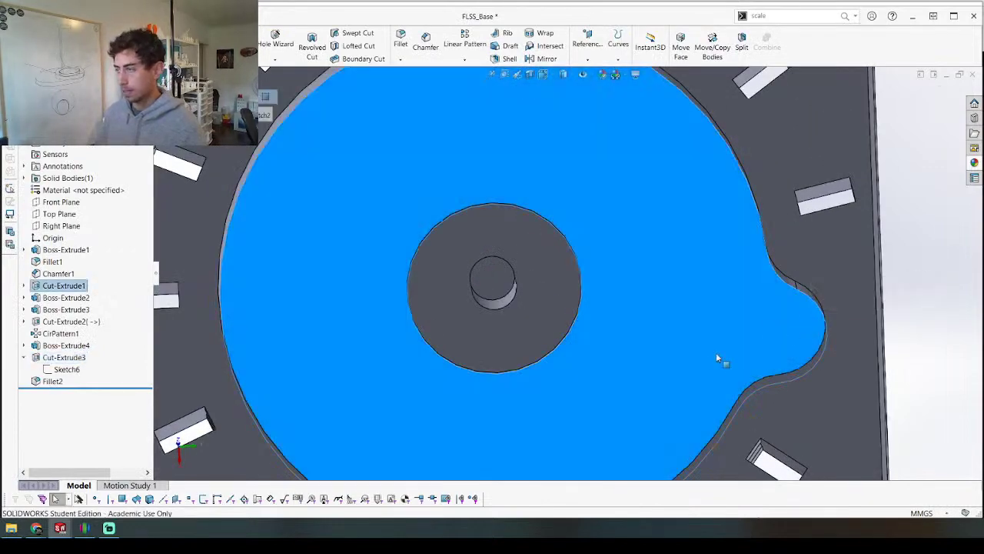
key("ctrl+7")
middle_click_drag(732, 227, 731, 286)
key("s")
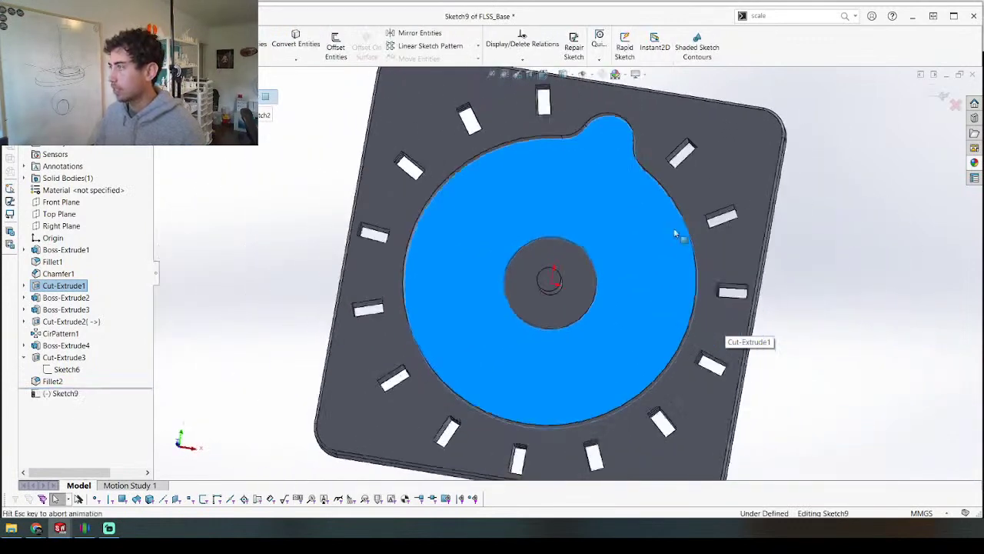
scroll(576, 124, "down", 3)
scroll(579, 129, "down", 2)
key("c")
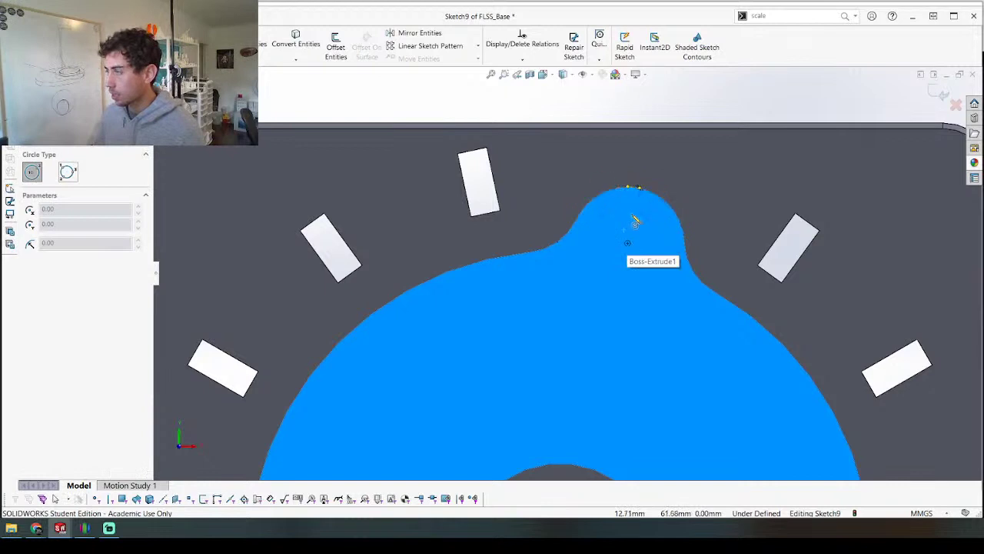
left_click(628, 244)
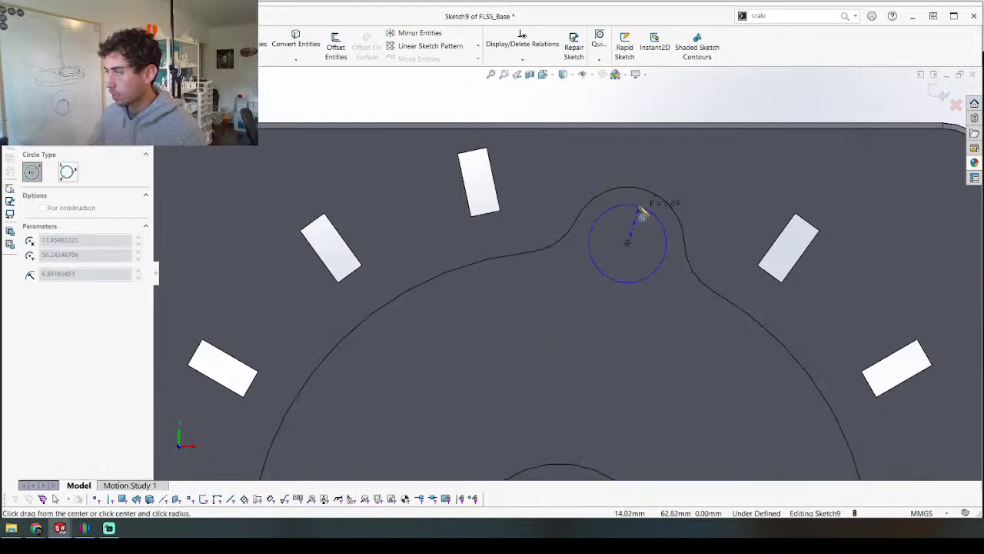
left_click(643, 214)
Step: Dimension the circle in the pocket's rounded lobe to a diameter of 12.5 mm
key("d")
left_click(650, 216)
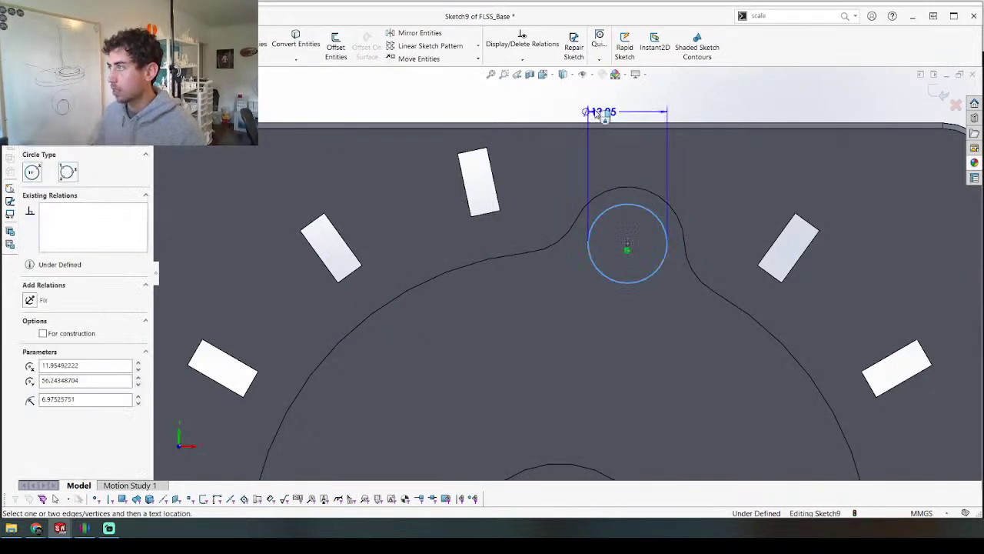
left_click(745, 123)
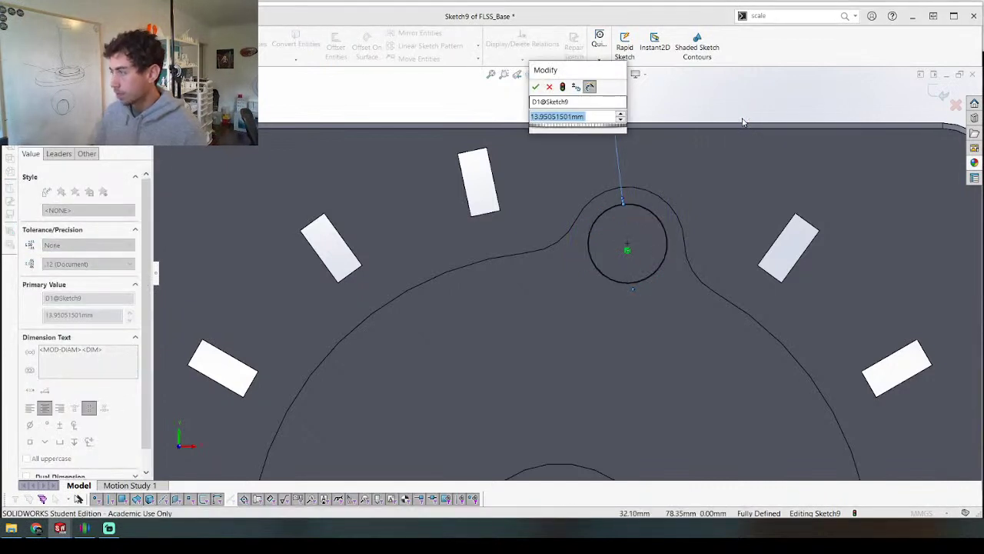
type("12.")
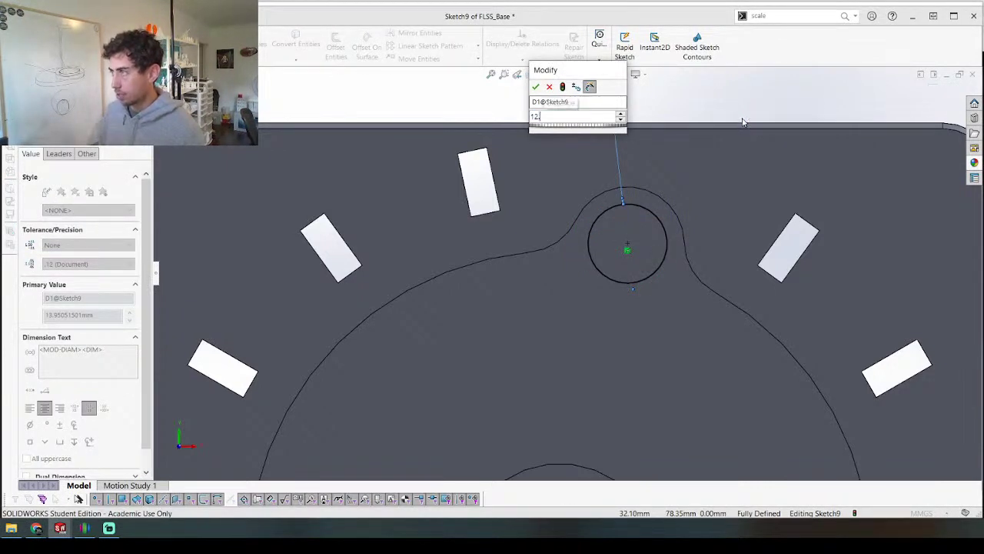
type("5")
key("Return")
Step: Extrude the 12.5 mm circle 1 mm up from the pocket floor as a merged boss
scroll(621, 221, "up", 4)
key("e")
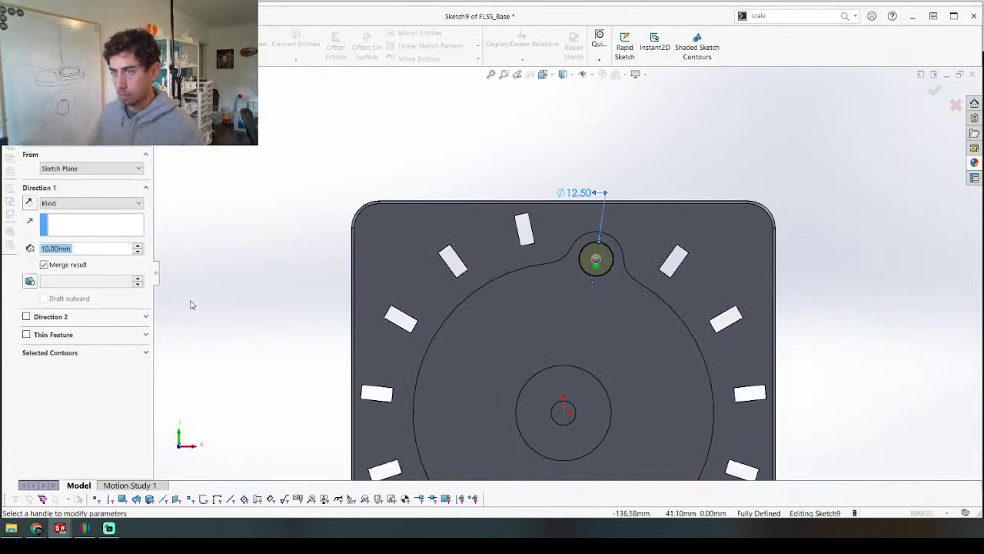
type("1")
key("Return")
right_click(307, 247)
middle_click_drag(548, 282, 481, 145)
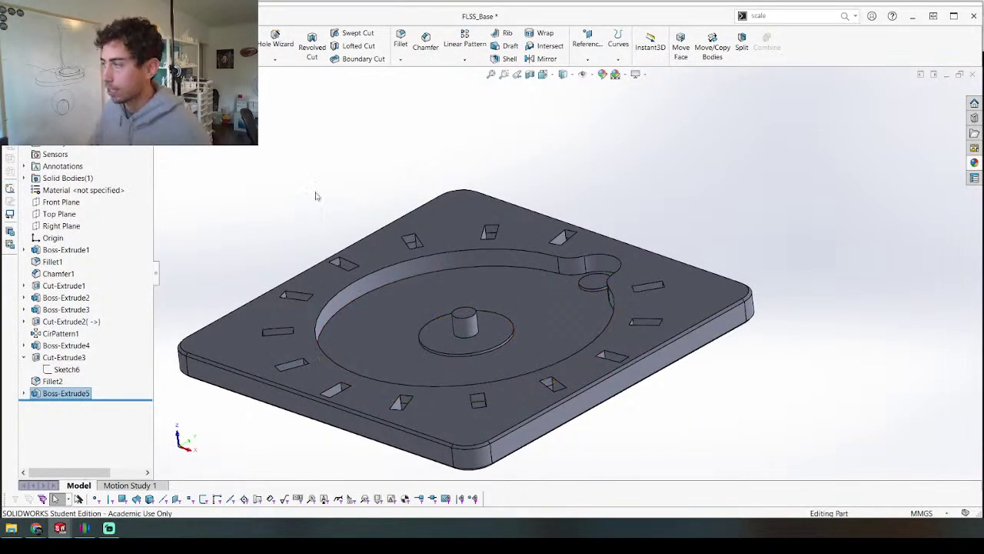
Step: On top of the new round boss, sketch a concentric circle about 7.7 mm in diameter
scroll(582, 282, "down", 6)
left_click(632, 288)
key("s")
key("c")
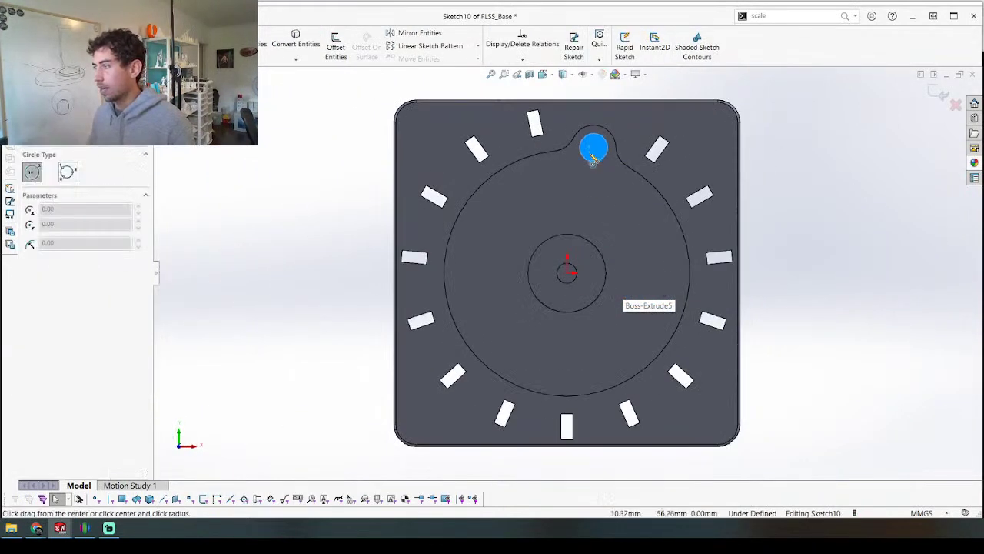
scroll(593, 156, "down", 4)
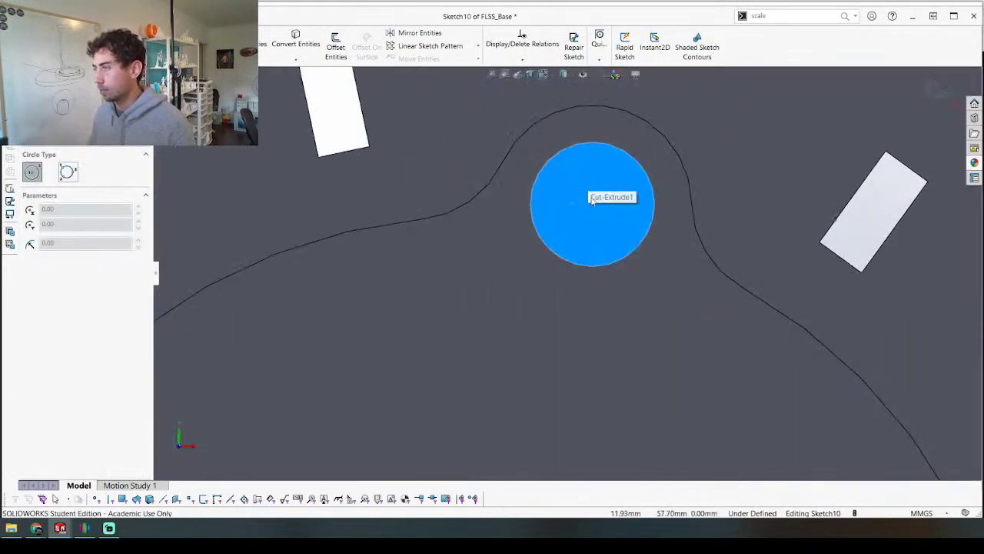
left_click(592, 205)
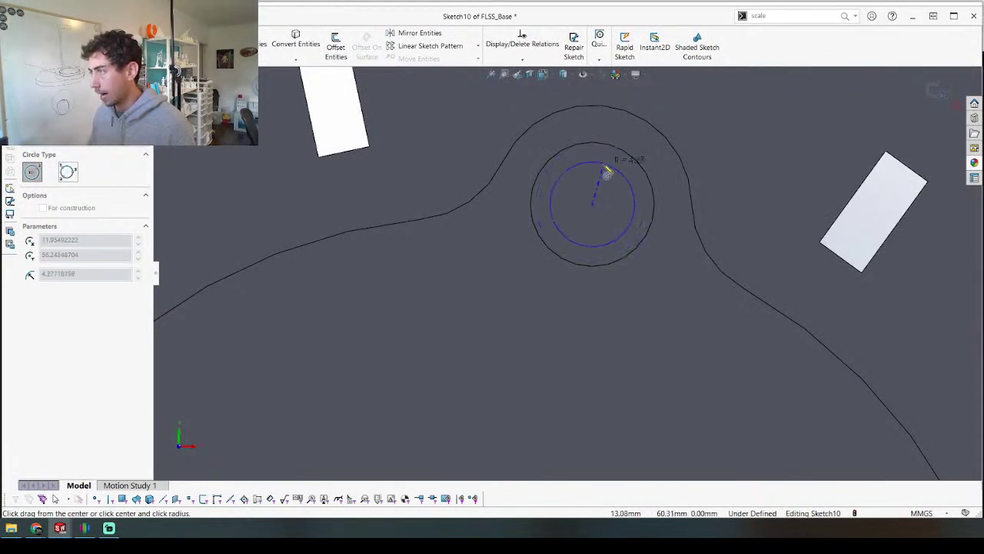
left_click(623, 183)
Step: Set the diameter of the circle on the boss to 9 mm
key("Escape")
left_click(623, 183)
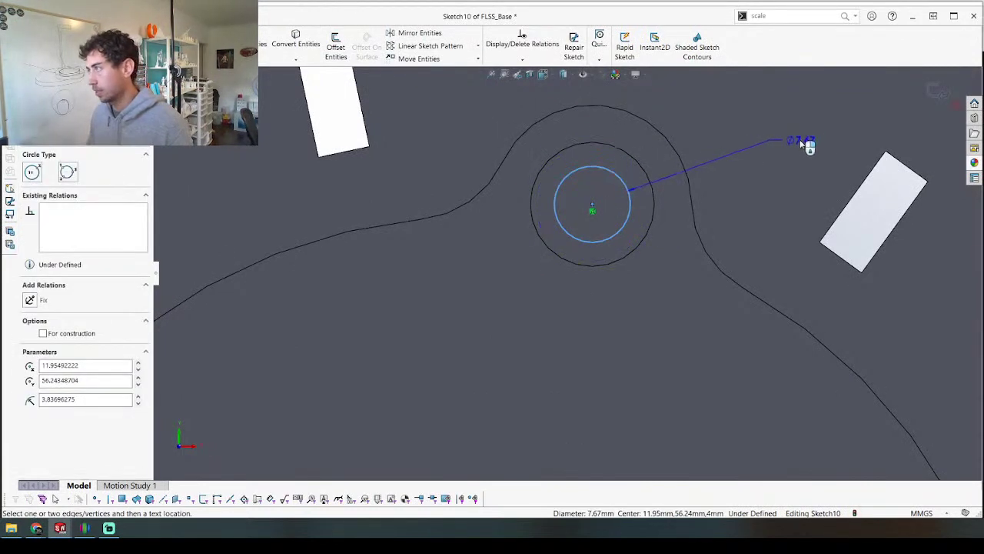
left_click(803, 146)
type("9")
key("Return")
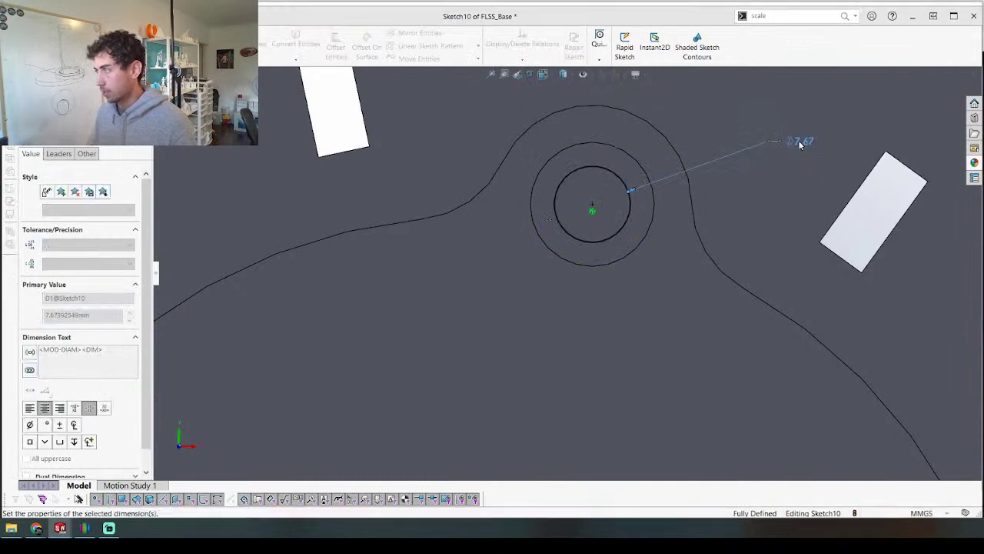
Step: Extrude the 9 mm circle upward into a gear post merged with the base, and save the part
scroll(519, 260, "up", 3)
scroll(478, 278, "up", 2)
mouse_move(457, 343)
middle_mouse_down()
mouse_move(538, 370)
mouse_move(608, 340)
mouse_move(523, 252)
mouse_move(466, 351)
middle_mouse_up()
scroll(501, 362, "up", 5)
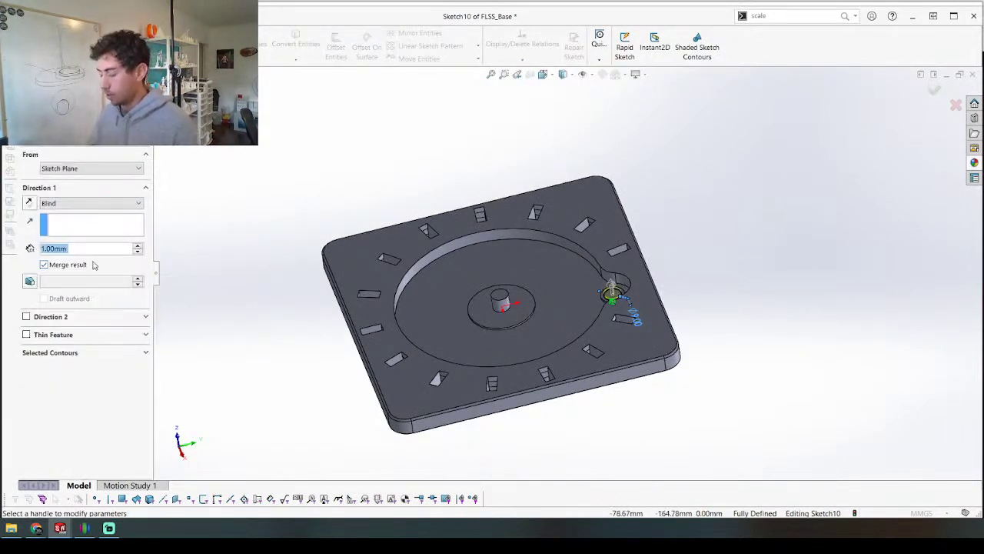
key("Return")
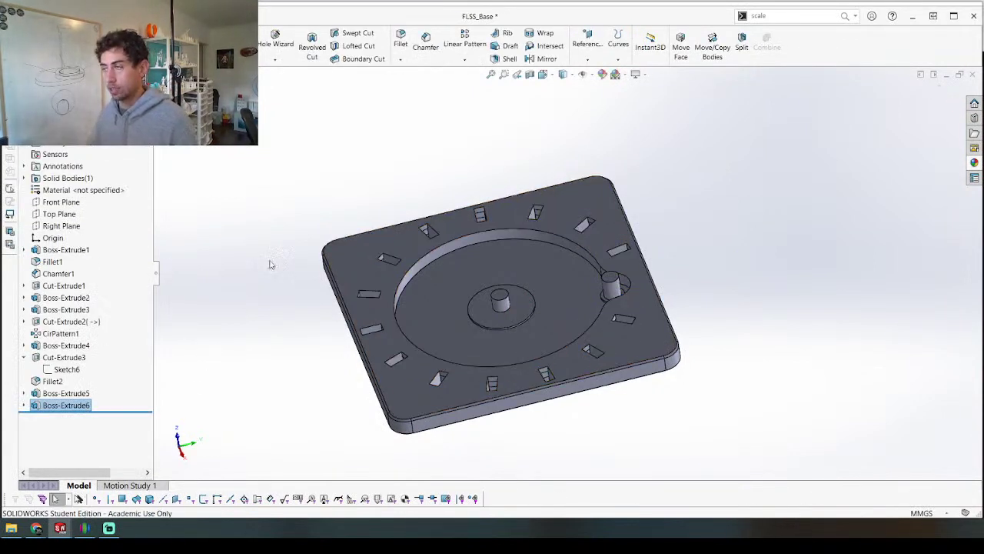
key("ctrl+s")
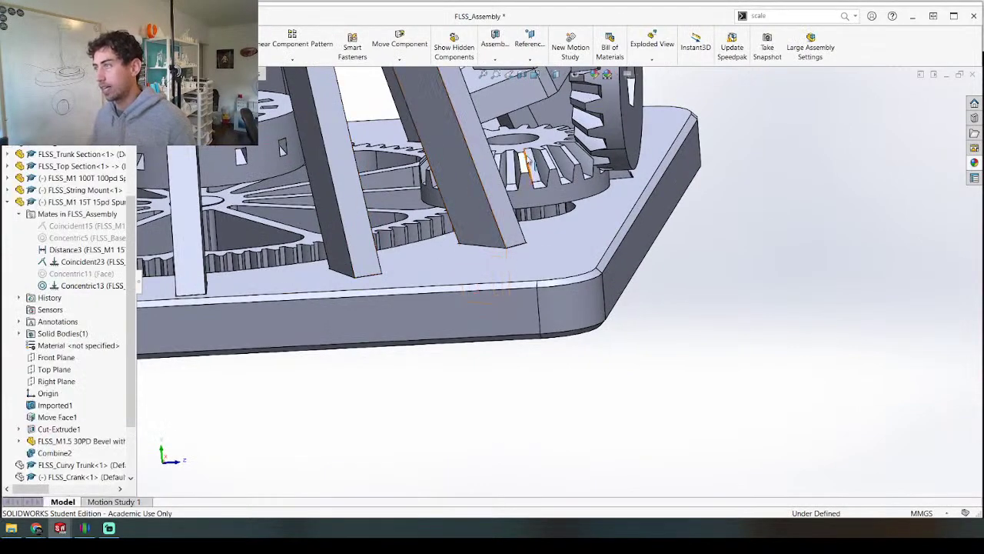
Step: In FLSS_Assembly, hide the trunk section that covers the gears on the base
mouse_move(527, 163)
middle_mouse_down()
mouse_move(515, 238)
mouse_move(528, 152)
middle_mouse_up()
left_click(541, 146)
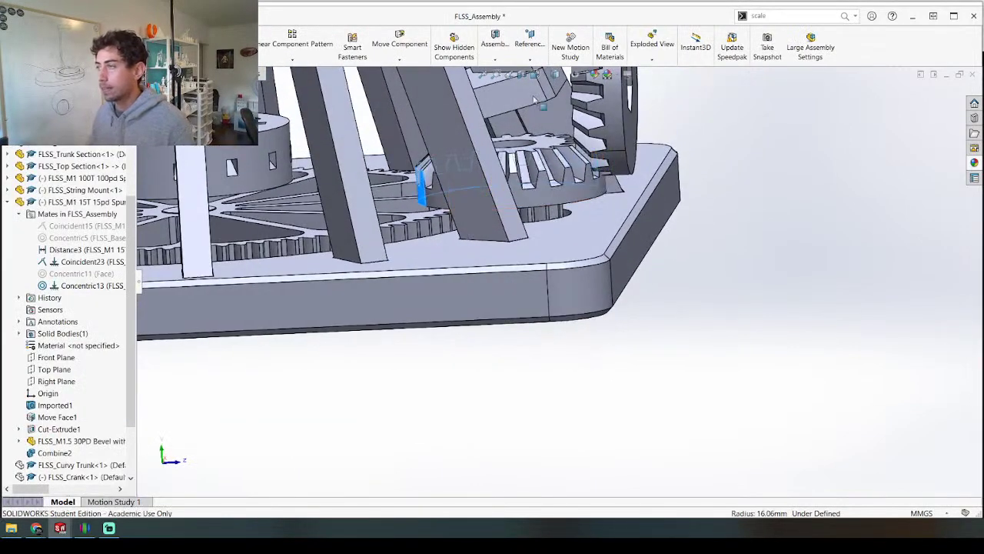
scroll(584, 269, "up", 3)
scroll(339, 206, "down", 4)
middle_click_drag(373, 215, 329, 313)
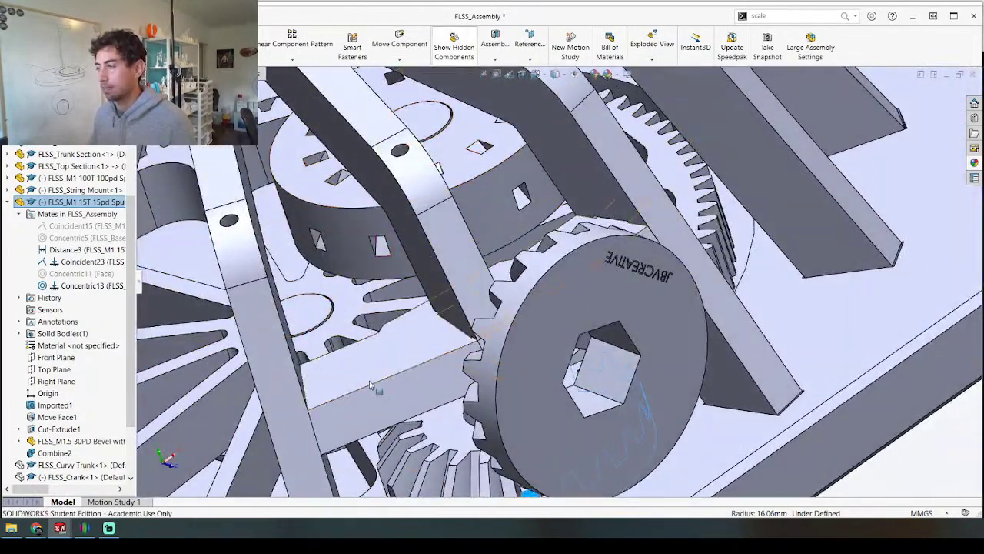
scroll(507, 264, "up", 3)
middle_click_drag(492, 269, 477, 384)
scroll(521, 352, "down", 3)
left_click(486, 209)
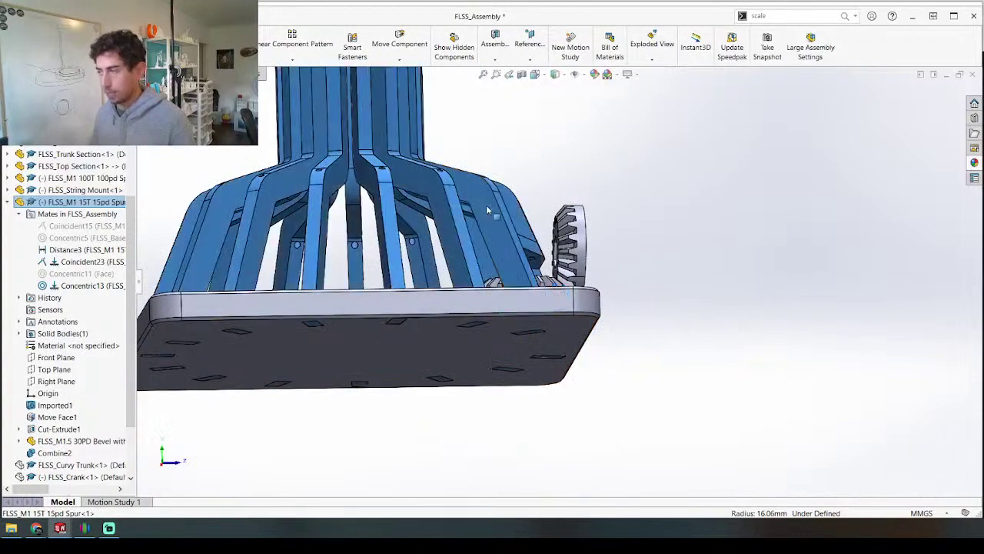
key("Tab")
middle_click_drag(451, 310, 496, 310)
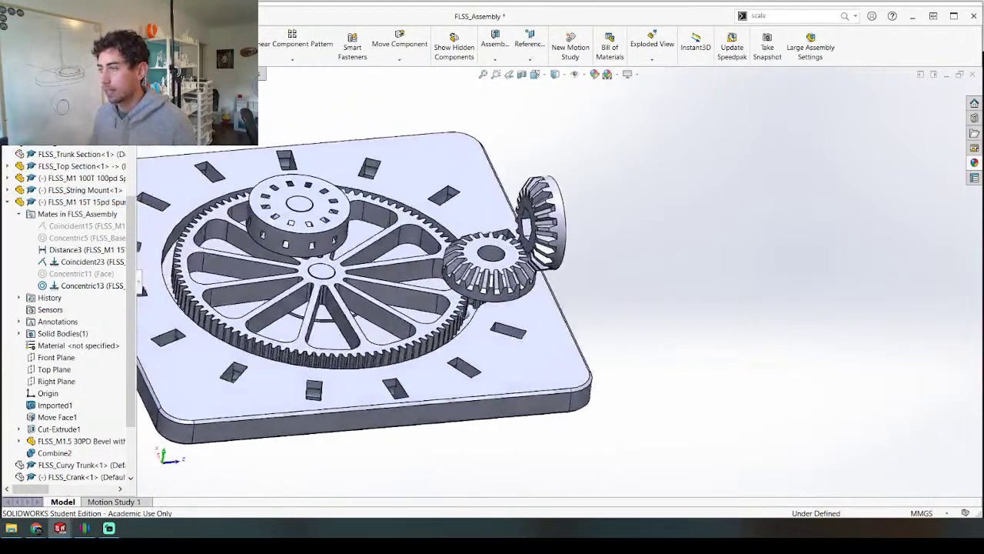
Step: Make the FLSS_Base component transparent and view the gear train from the side
right_click(550, 333)
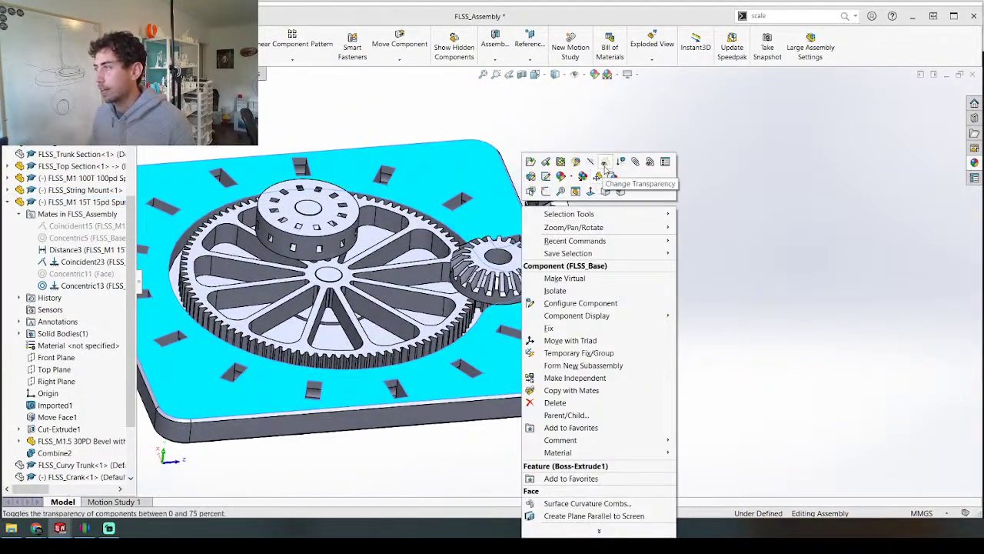
left_click(604, 165)
middle_click_drag(504, 362, 500, 288)
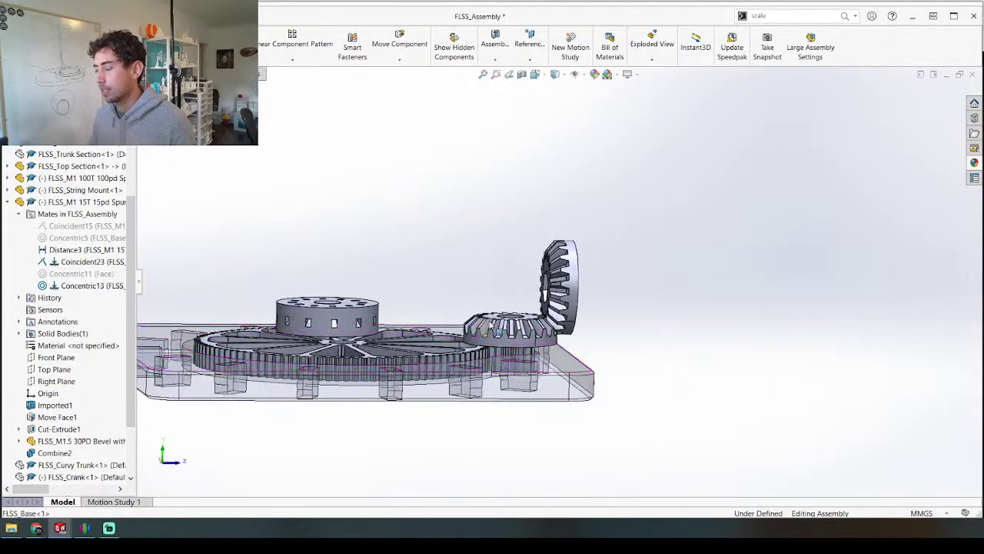
Step: Examine how the combined gear fits in the transparent base and meshes with the large spur gear and upright bevel gear
scroll(474, 341, "down", 7)
mouse_move(486, 372)
middle_mouse_down()
mouse_move(471, 373)
mouse_move(472, 363)
middle_mouse_up()
left_click(601, 408)
middle_click_drag(601, 408, 536, 231)
middle_click_drag(569, 446, 576, 395)
middle_click_drag(562, 341, 571, 532)
middle_click_drag(586, 85, 550, 292)
scroll(550, 293, "up", 5)
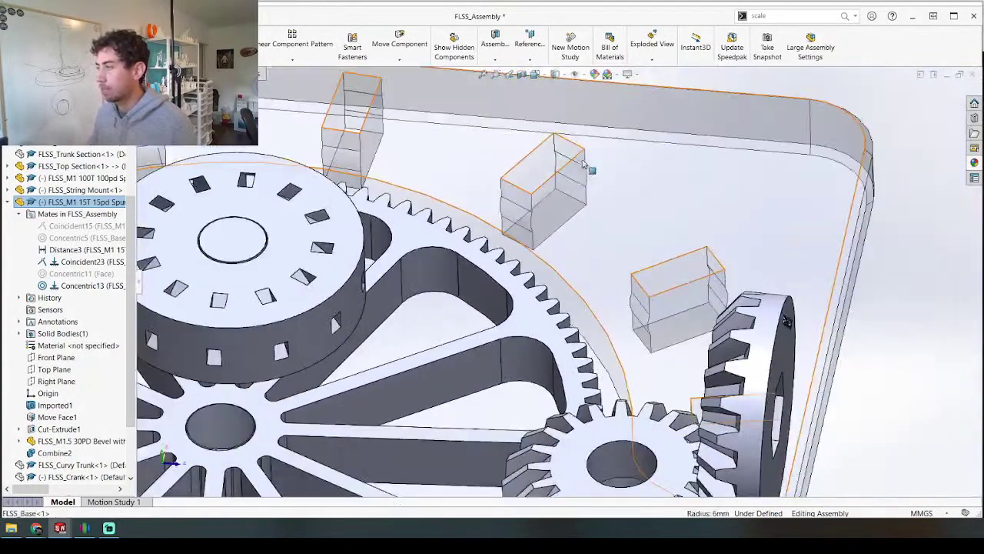
scroll(599, 401, "down", 4)
middle_click_drag(599, 400, 545, 288)
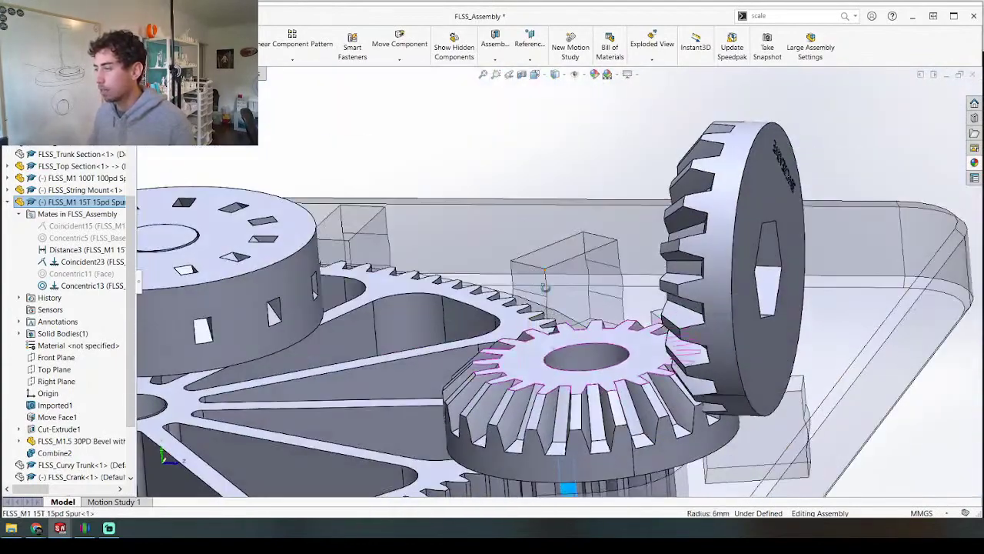
Step: Measure the combined gear's height from the bevel's top face to the spur's bottom face
left_click(532, 364)
scroll(515, 367, "up", 4)
middle_click_drag(514, 366, 490, 209)
scroll(569, 422, "down", 6)
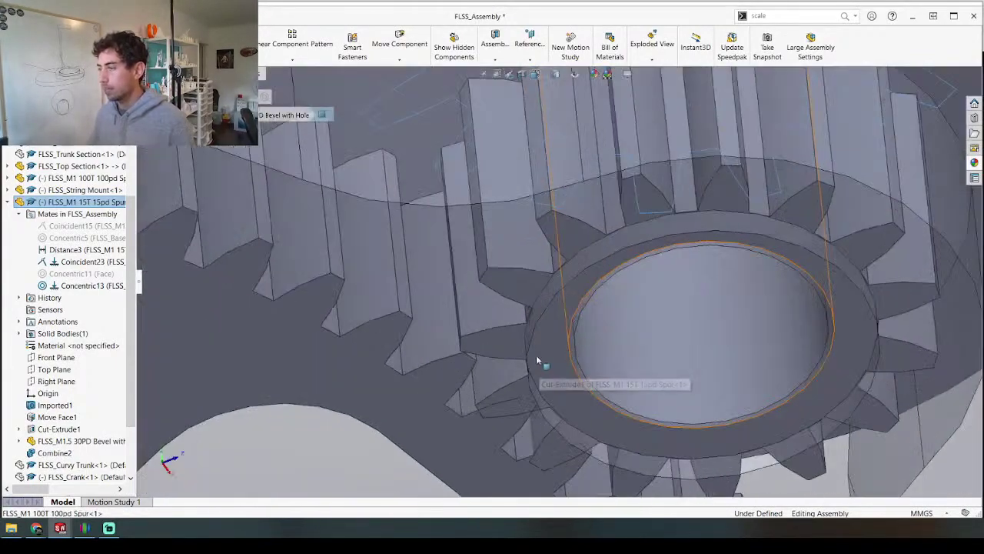
left_click(521, 279, "ctrl")
key("m")
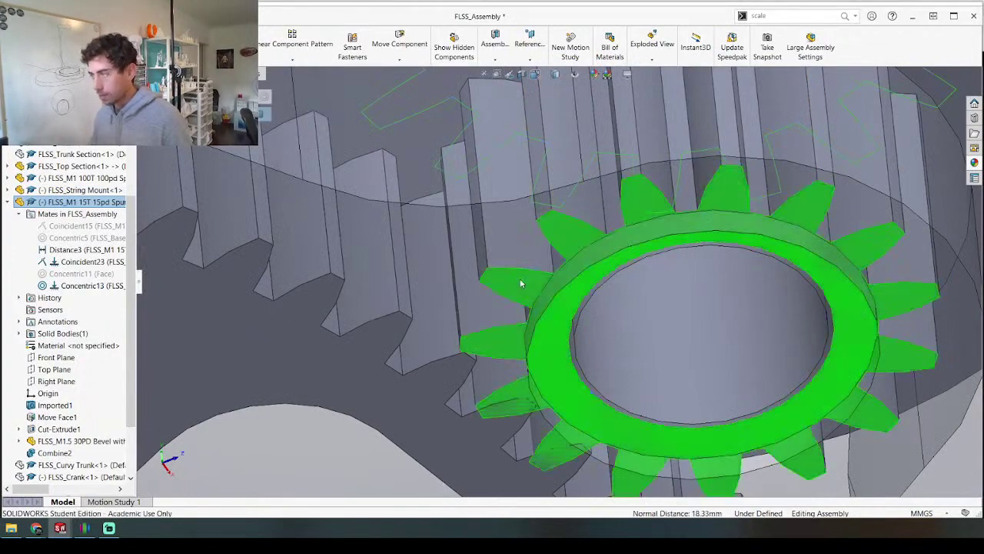
scroll(489, 204, "up", 10)
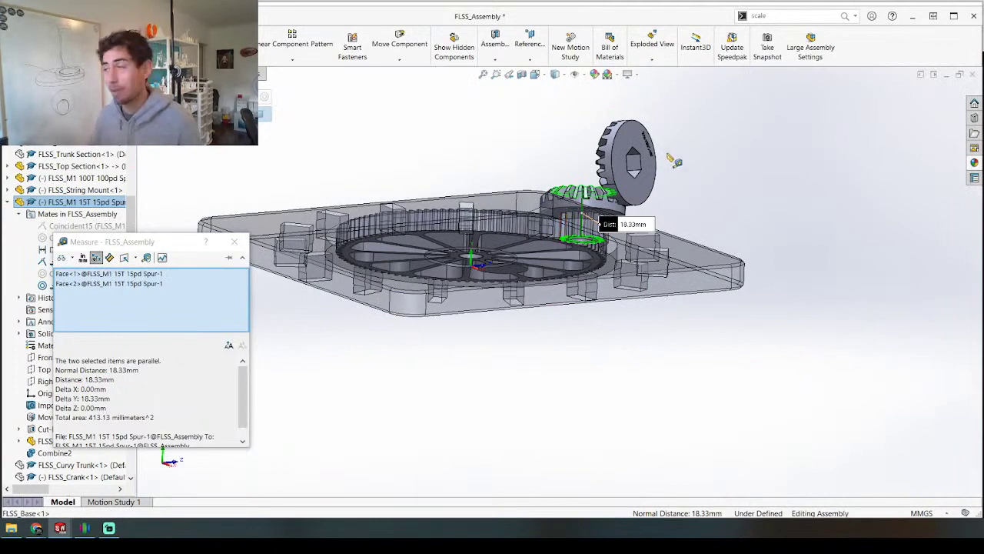
scroll(536, 202, "down", 6)
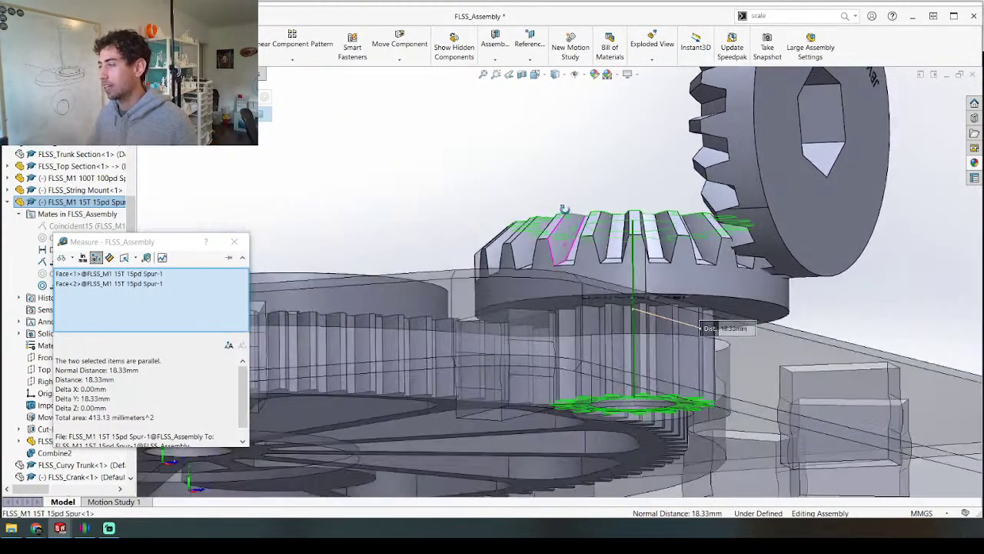
mouse_move(565, 209)
middle_mouse_down()
mouse_move(559, 171)
mouse_move(557, 224)
middle_mouse_up()
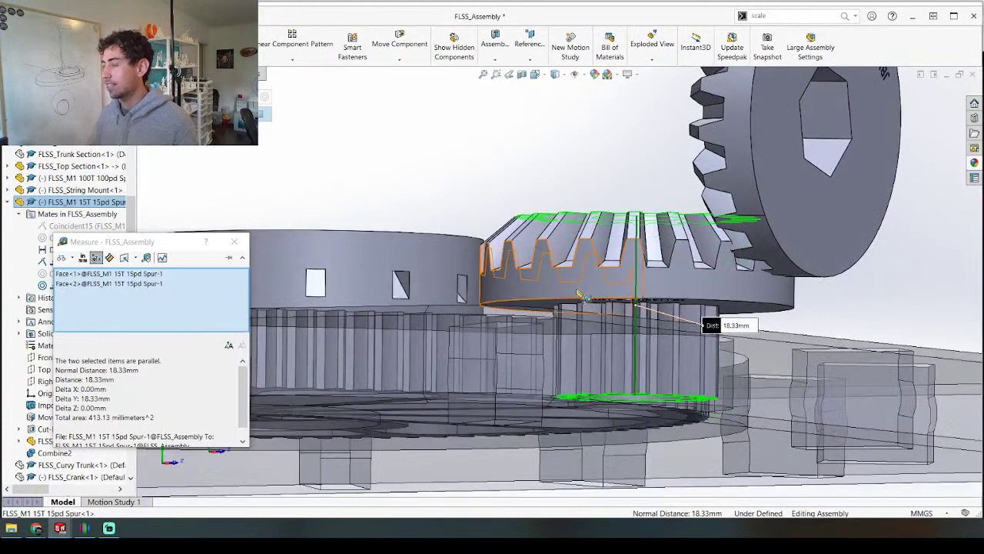
Step: Close the measurement and open the FLSS_M1 15T 15pd Spur part, bringing the bevel's underside into view
key("Escape")
right_click(588, 278)
left_click(589, 146)
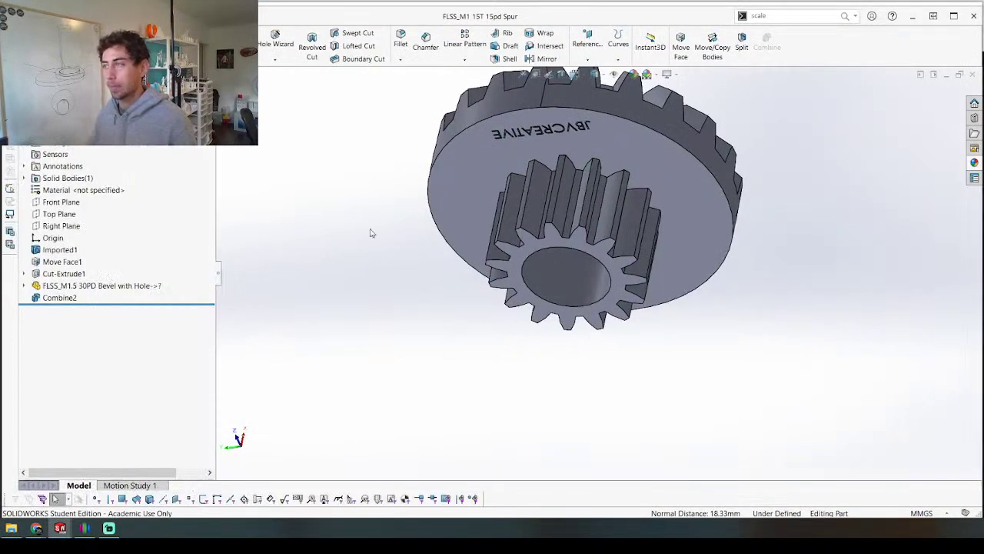
right_click(450, 169)
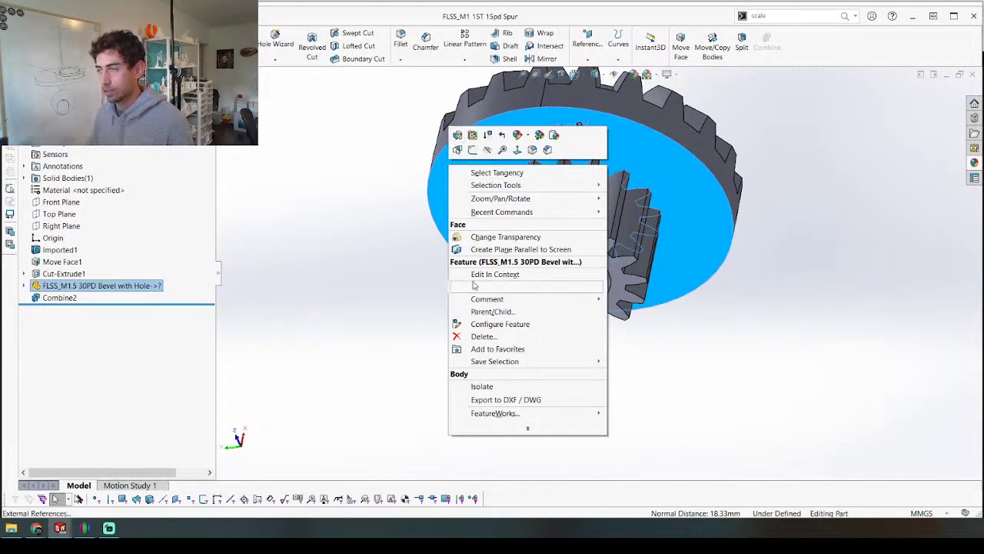
left_click(301, 276)
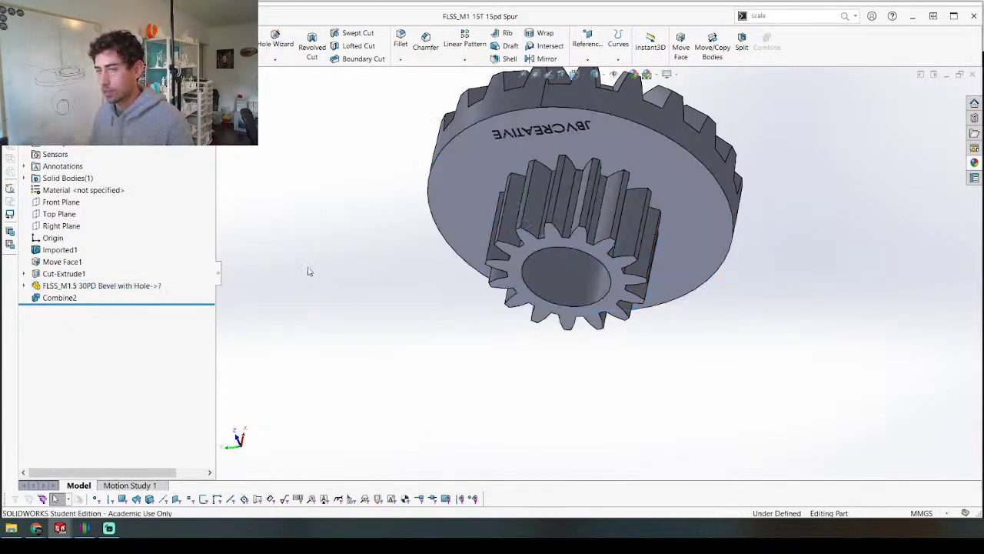
middle_click_drag(342, 176, 441, 186)
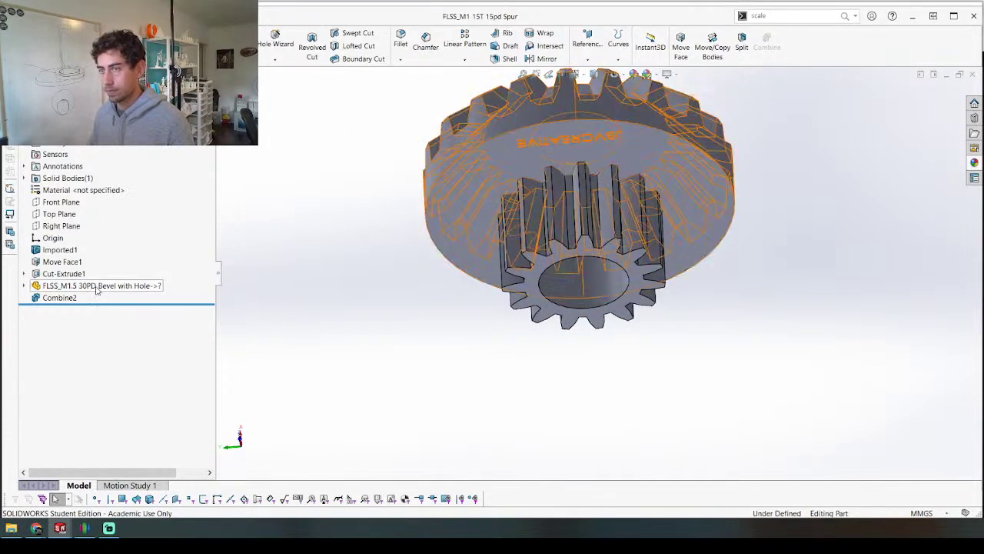
scroll(343, 264, "up", 4)
scroll(647, 180, "down", 4)
Step: Offset the bevel's underside and the spur's bottom face inward by 0.33 mm with Move Face, direction flipped
middle_click_drag(396, 273, 431, 347)
left_click(431, 348)
left_click(680, 42)
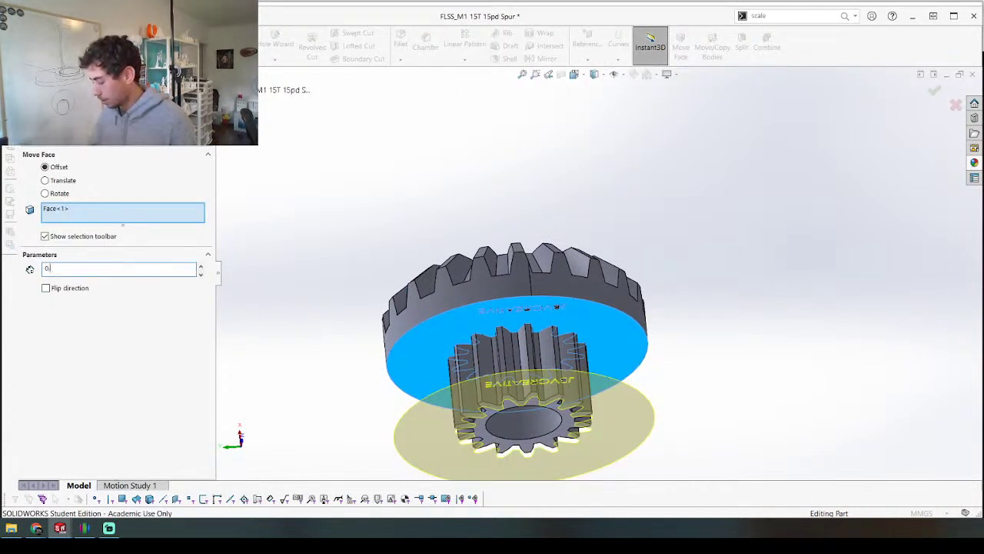
type("0.33")
key("Return")
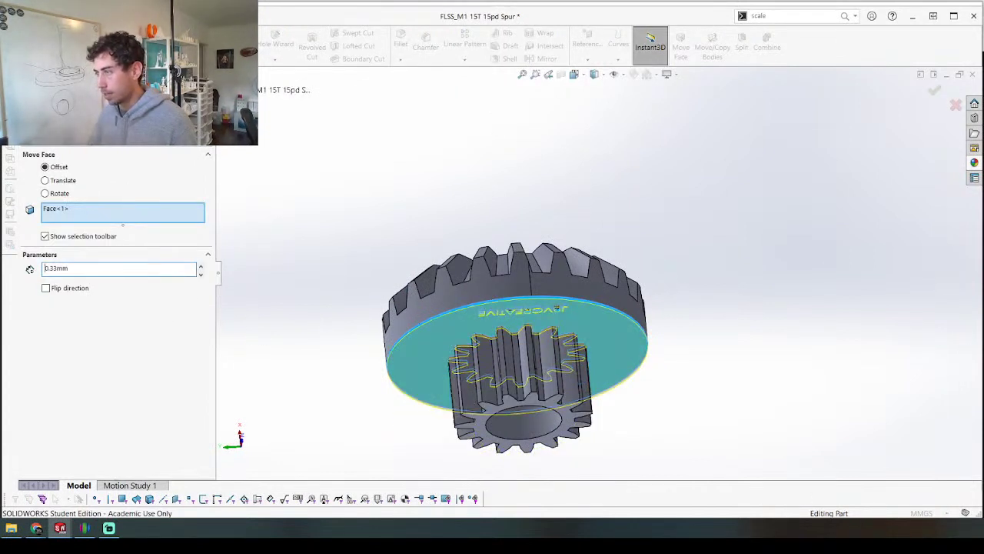
left_click(46, 287)
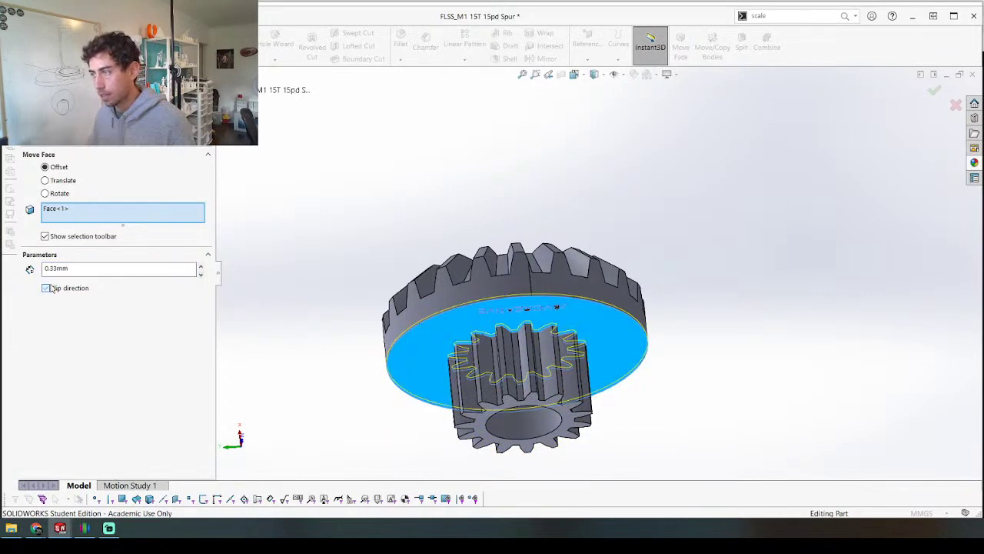
left_click(482, 435)
key("Return")
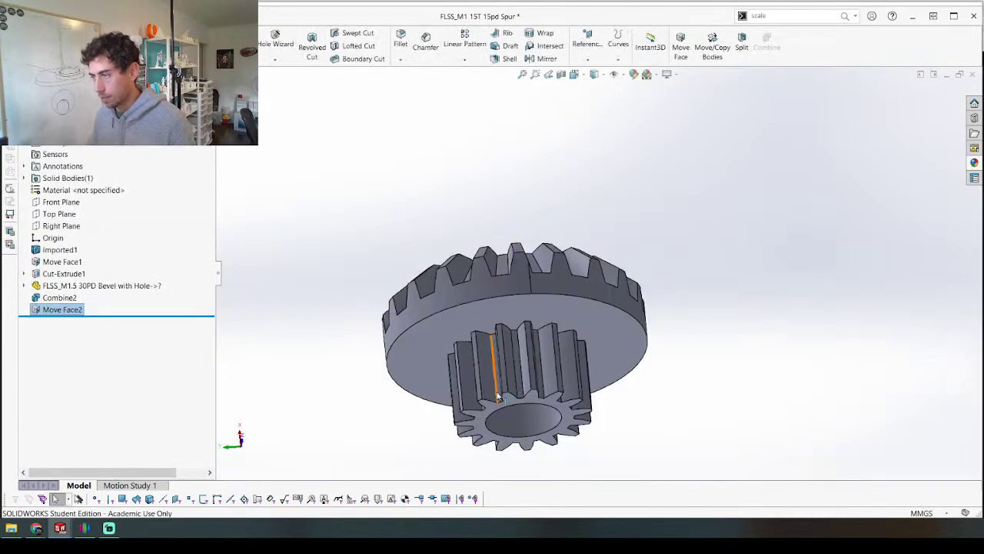
Step: Check the distance between the spur's bottom face and the bevel's top face in the edited part
left_click(485, 426)
middle_click_drag(470, 223, 464, 320)
left_click(464, 321, "ctrl")
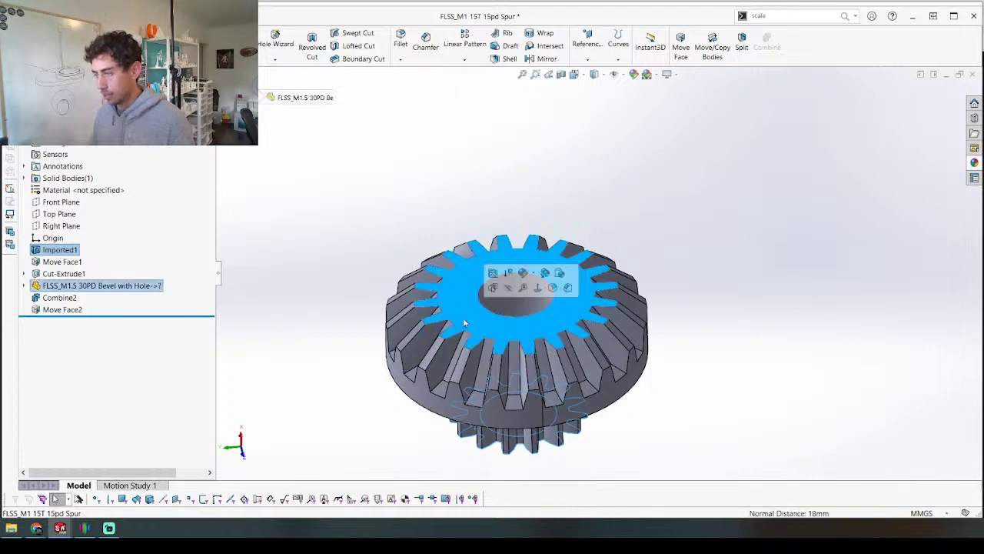
Step: Clear the face selection, save the combined gear part and return to FLSS_Assembly
left_click(484, 279)
key("Escape")
key("Escape")
key("ctrl+s")
key("ctrl+Tab")
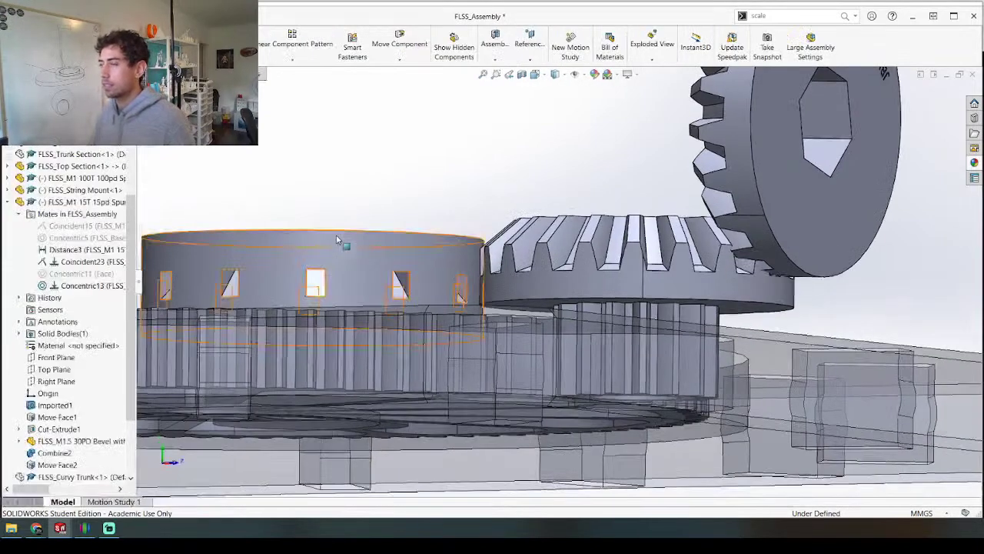
middle_click_drag(337, 240, 373, 353)
middle_click_drag(619, 108, 615, 178)
right_click(616, 178)
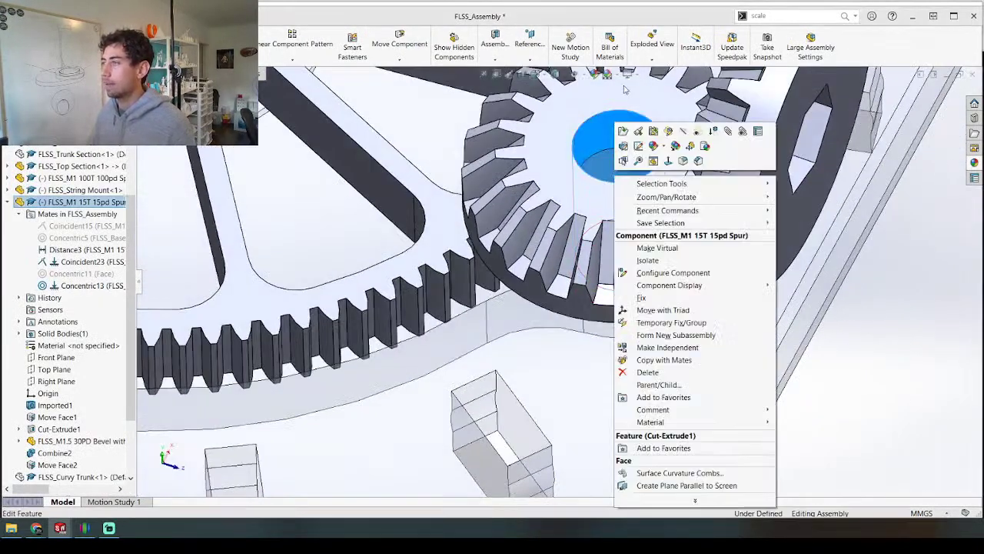
left_click(624, 132)
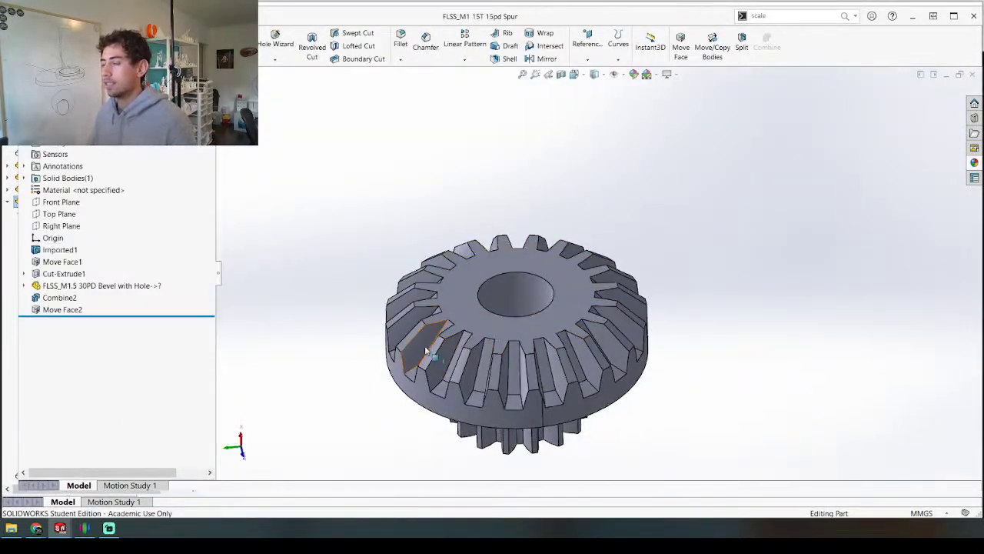
key("Tab")
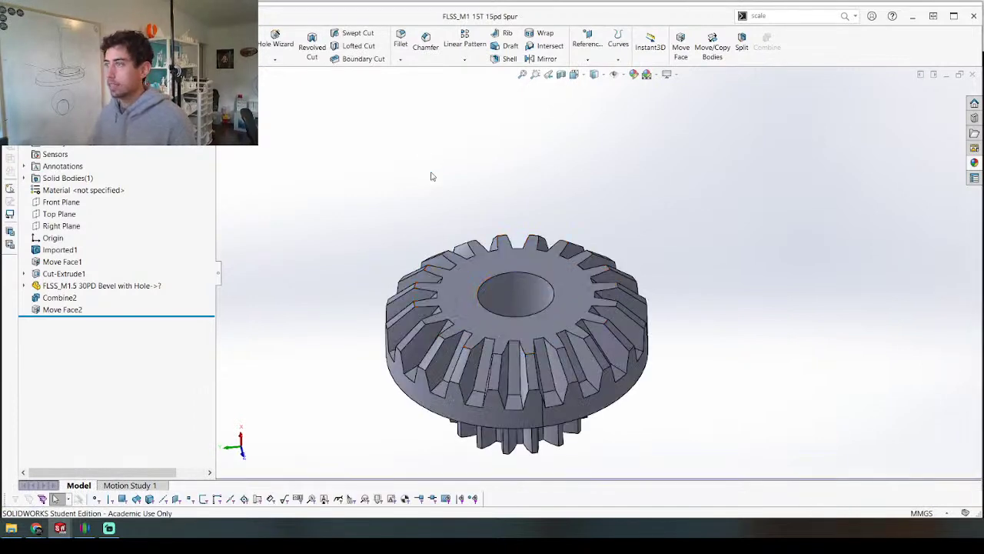
key("ctrl+Tab")
Step: Open the FLSS_Base part from the assembly and set the extrusion height of the gear post in the side pocket to 18 mm
right_click(573, 385)
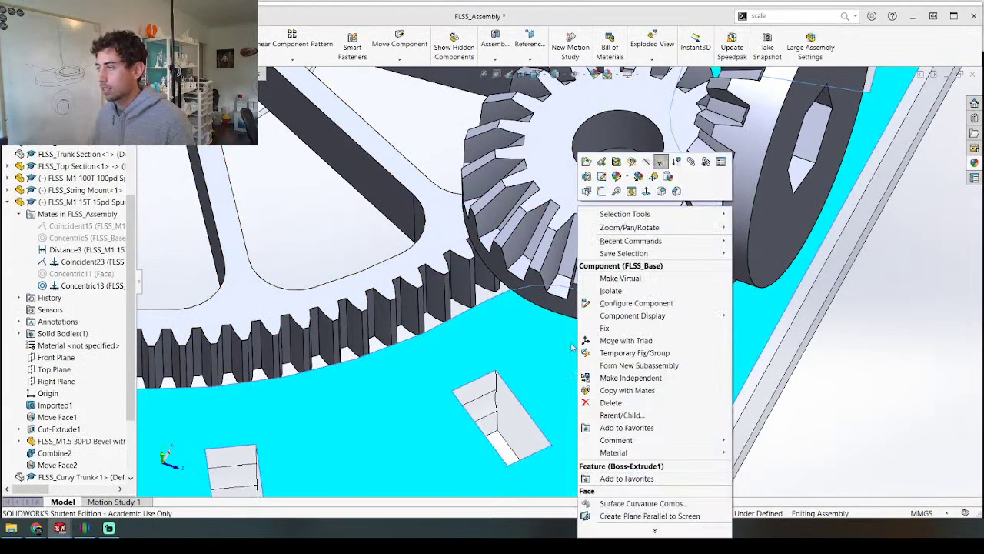
left_click(586, 166)
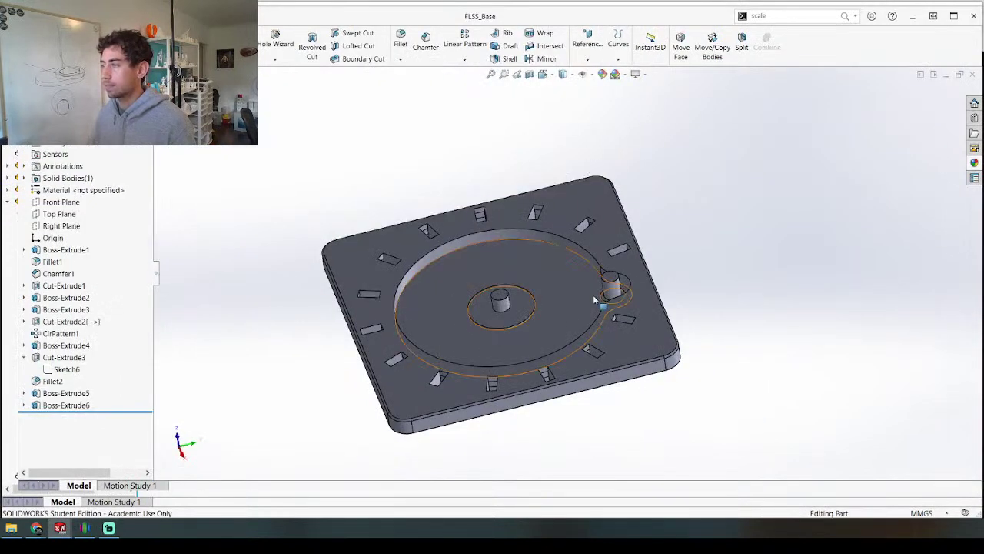
scroll(601, 280, "down", 6)
left_click(606, 257)
double_click(606, 256)
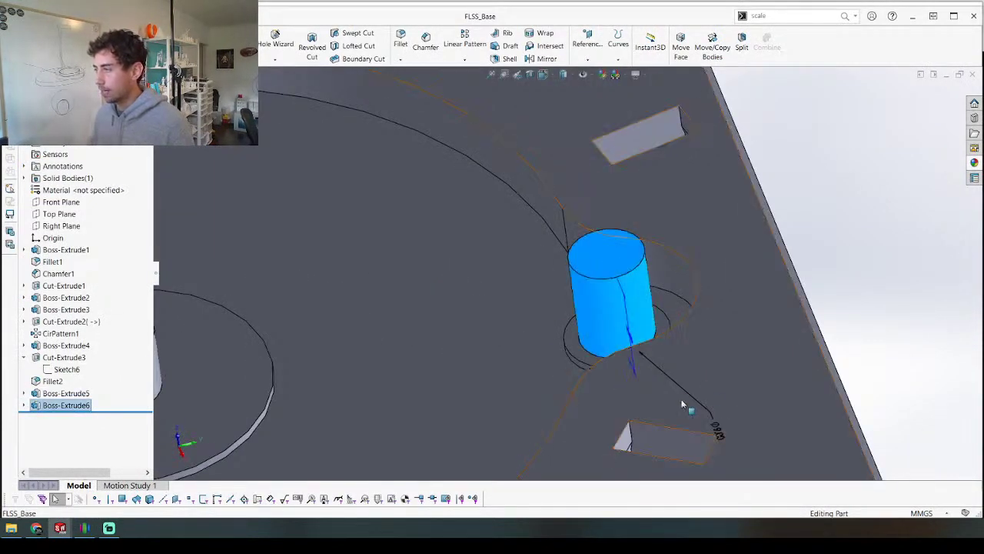
double_click(633, 340)
type("18")
key("Return")
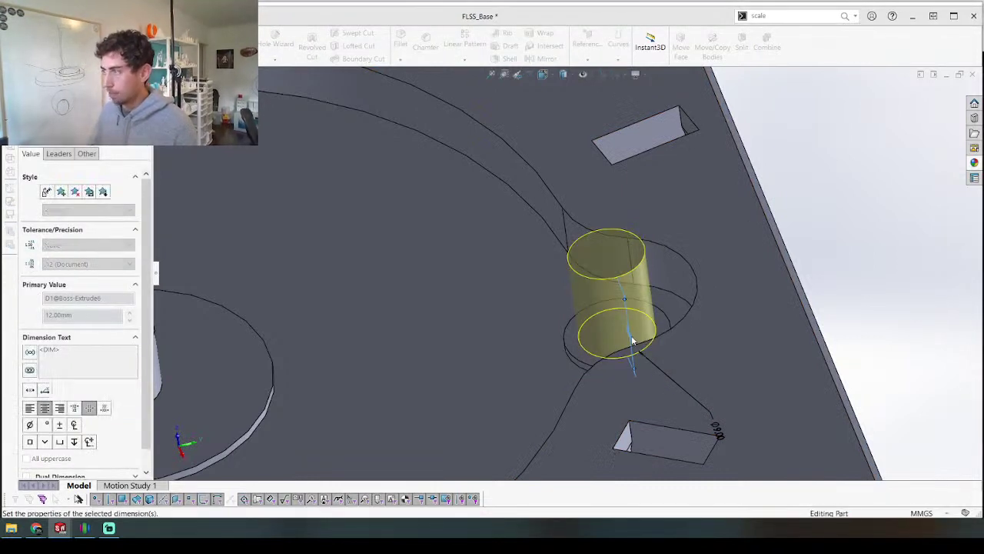
key("Escape")
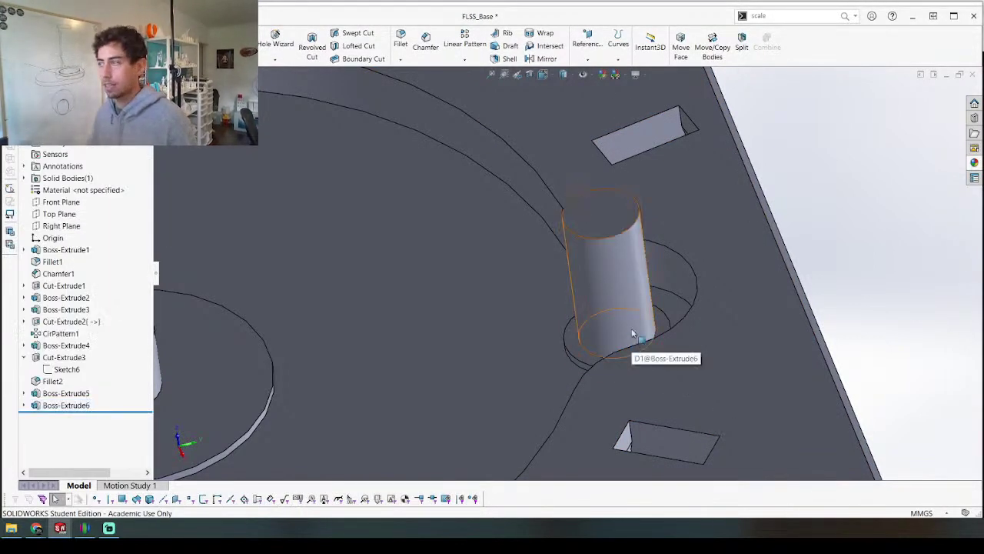
Step: Check the lengthened post inside the gear's bore in the assembly, briefly open the gear part, and go back to FLSS_Base
scroll(595, 269, "up", 4)
scroll(426, 293, "up", 6)
middle_click_drag(426, 293, 401, 358)
key("ctrl+Tab")
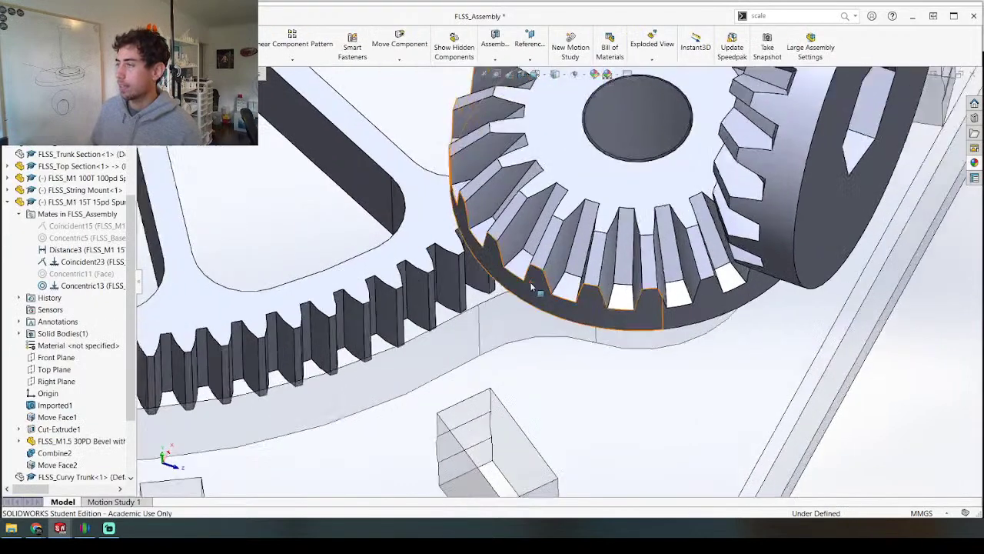
scroll(564, 222, "down", 3)
scroll(565, 227, "up", 4)
right_click(620, 171)
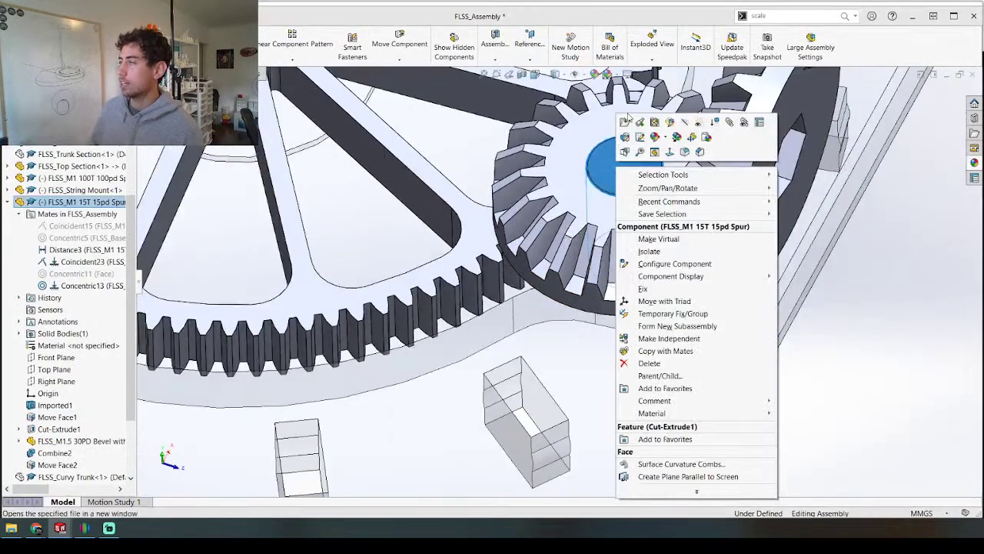
left_click(625, 123)
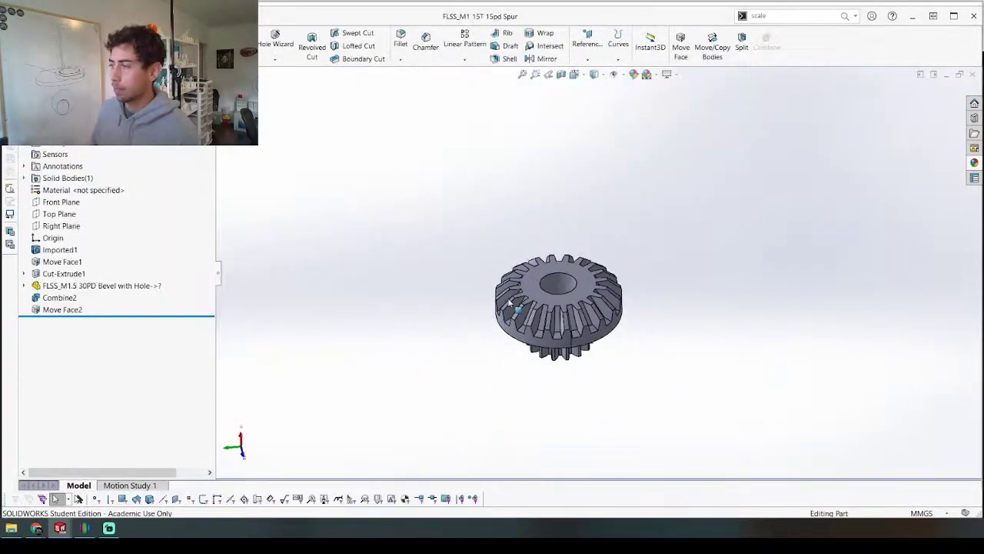
key("ctrl+Tab")
key("ctrl+Tab")
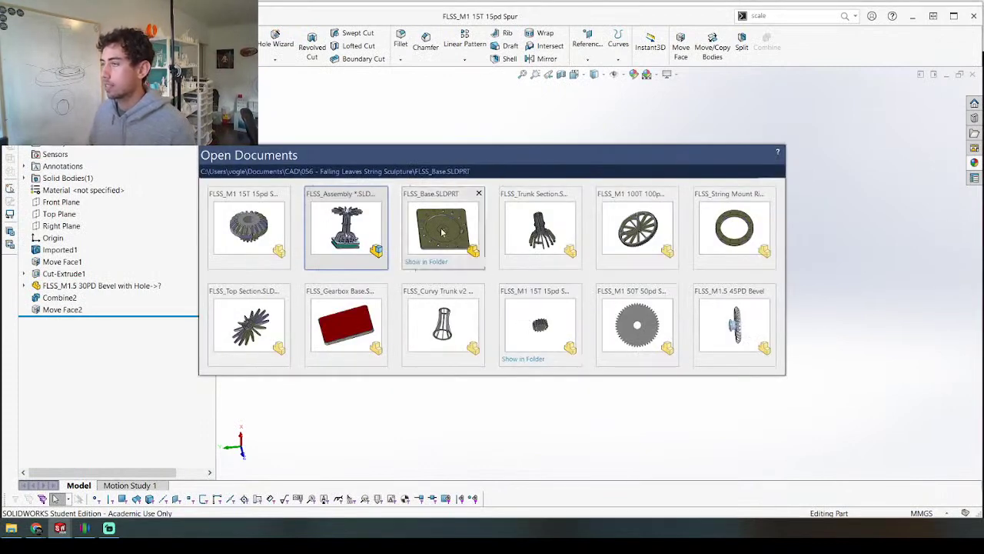
scroll(551, 291, "down", 5)
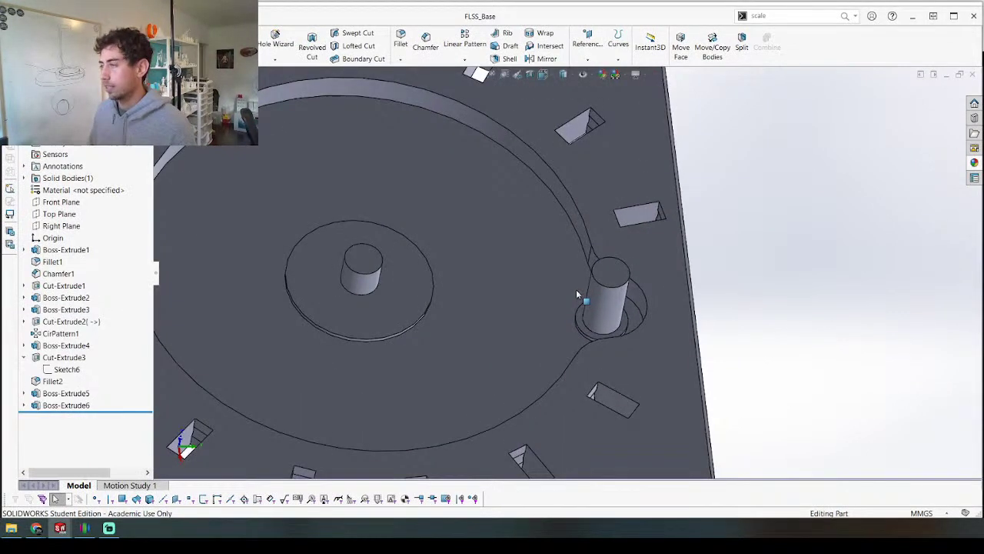
left_click(623, 265)
left_click(669, 234)
scroll(559, 297, "up", 5)
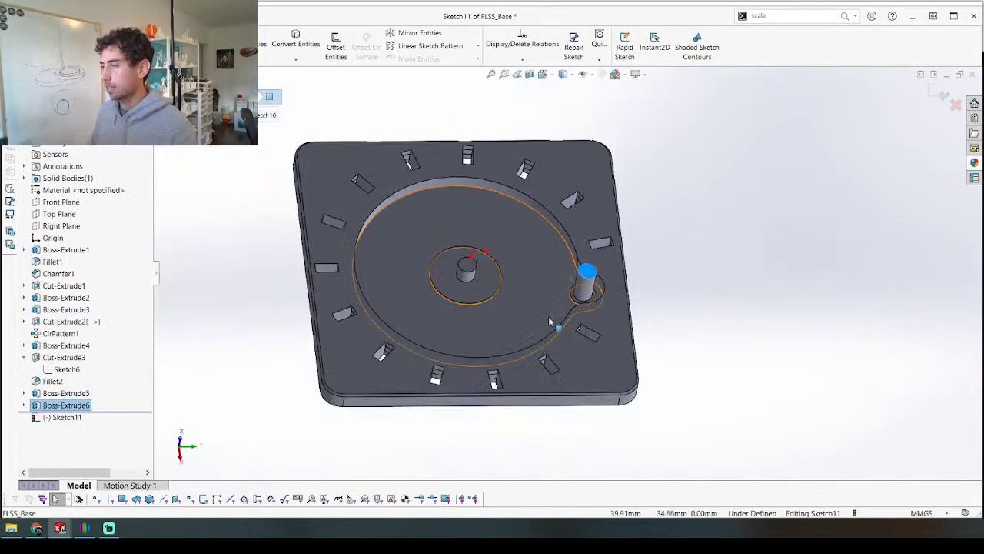
middle_click_drag(551, 317, 536, 268)
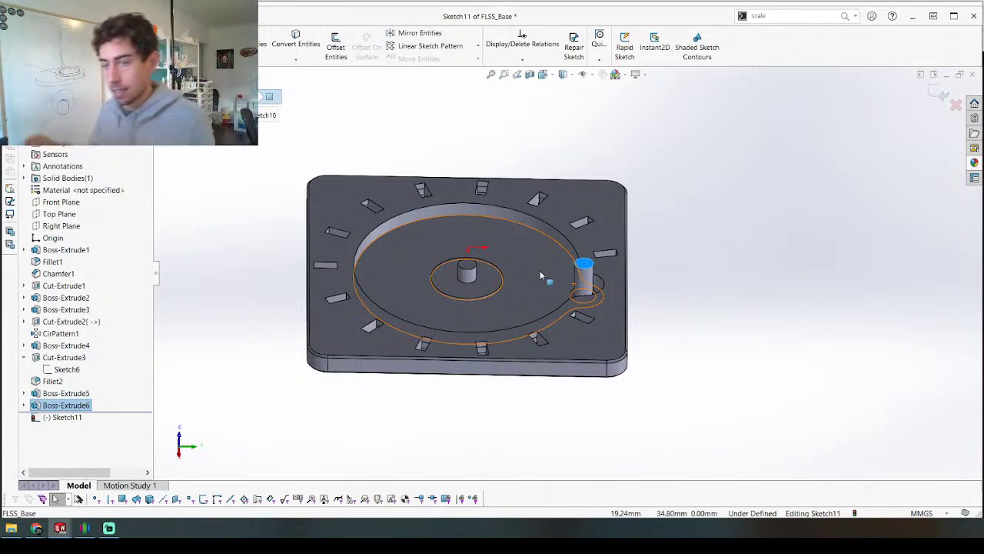
scroll(573, 276, "down", 5)
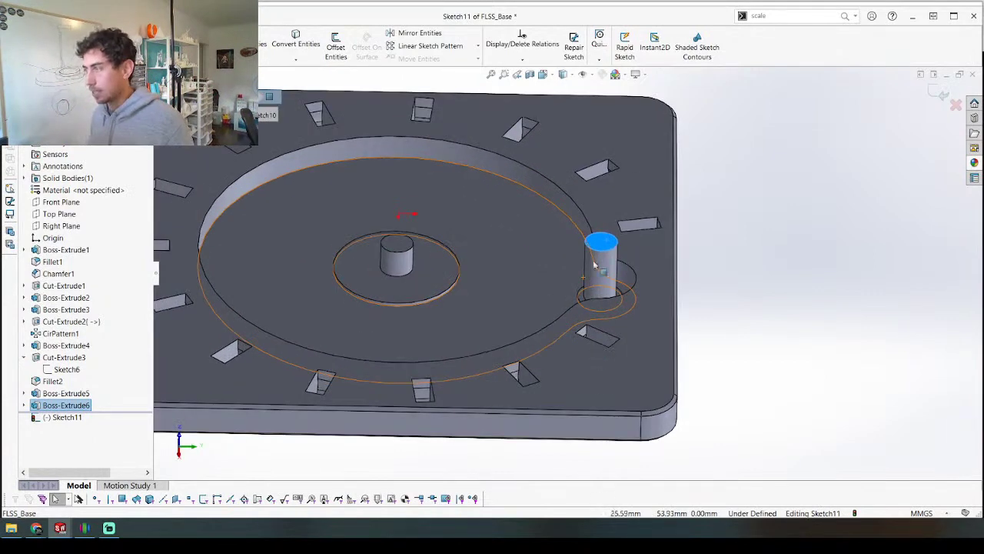
scroll(596, 263, "up", 3)
key("ctrl+z")
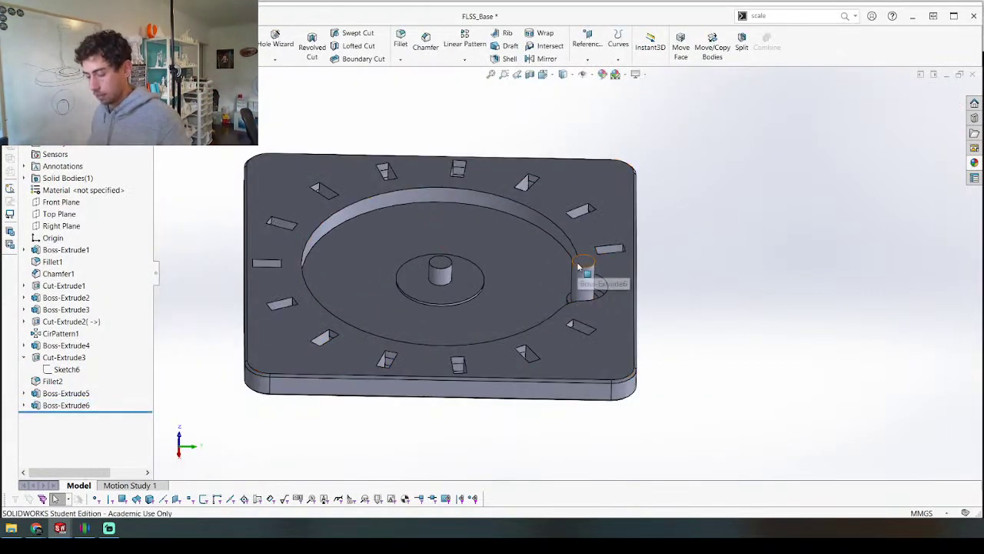
Step: Sketch on the gear post's top face and convert its circular edge into the sketch
key("s")
left_click(588, 260)
key("c")
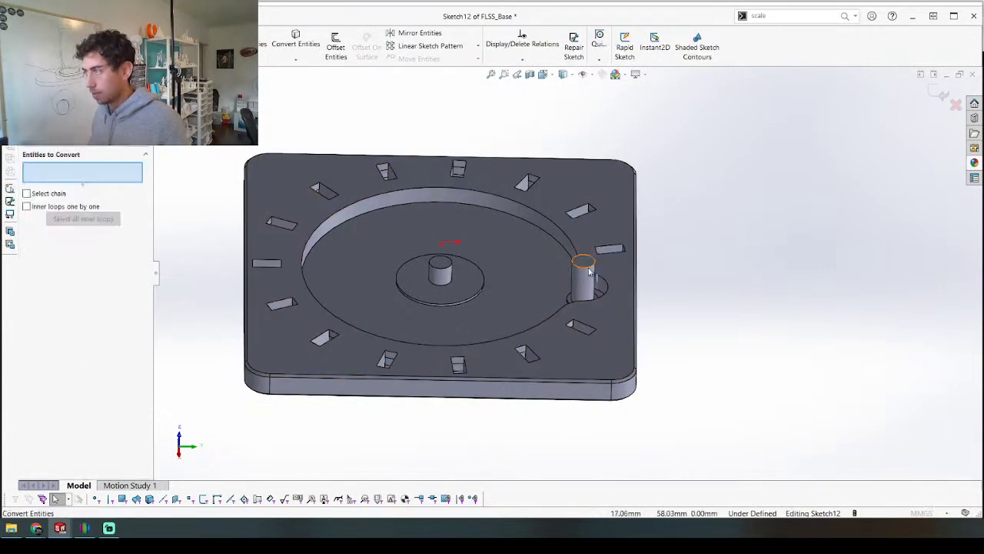
left_click(580, 263)
right_click(642, 272)
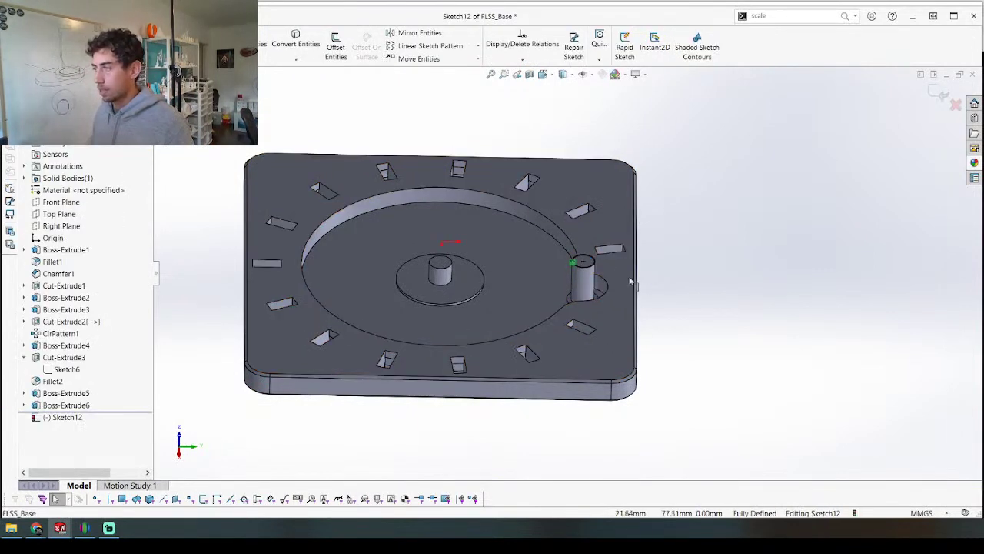
Step: Extrude the converted circle 0.75 mm upward with a 45° inward draft to taper the gear post's tip
scroll(586, 274, "down", 7)
mouse_move(547, 260)
middle_mouse_down()
mouse_move(510, 219)
mouse_move(510, 153)
middle_mouse_up()
scroll(527, 161, "up", 5)
right_click_drag(753, 337, 748, 217)
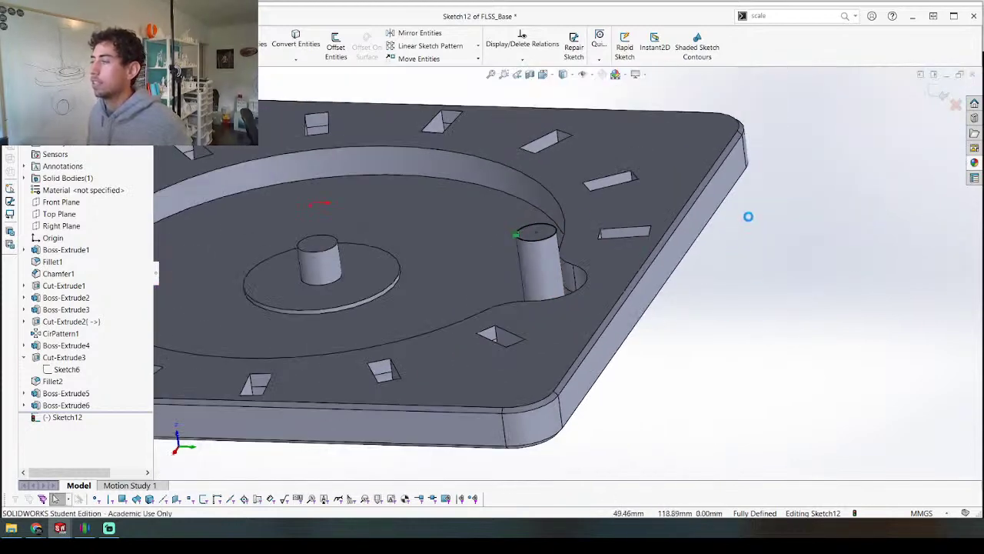
type("0.75")
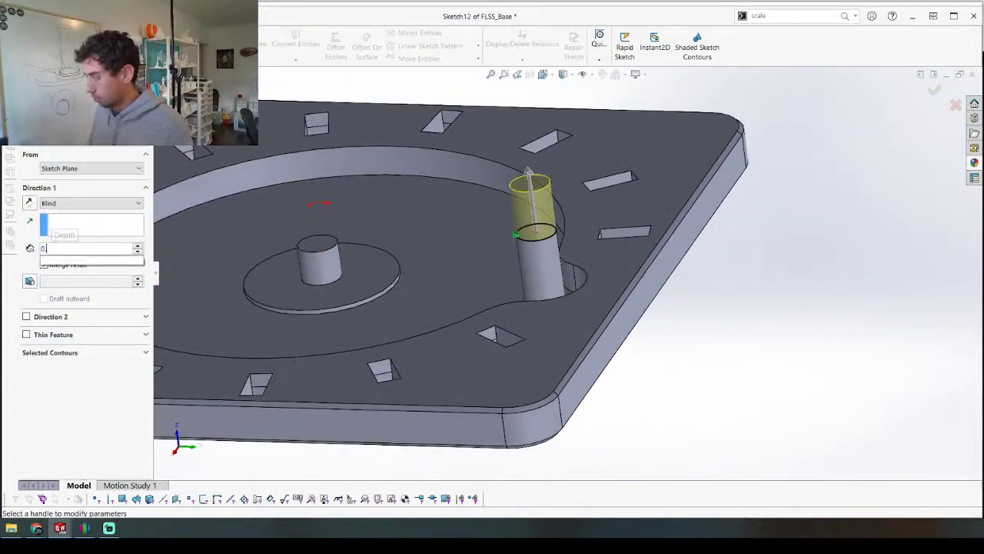
key("Return")
left_click(30, 282)
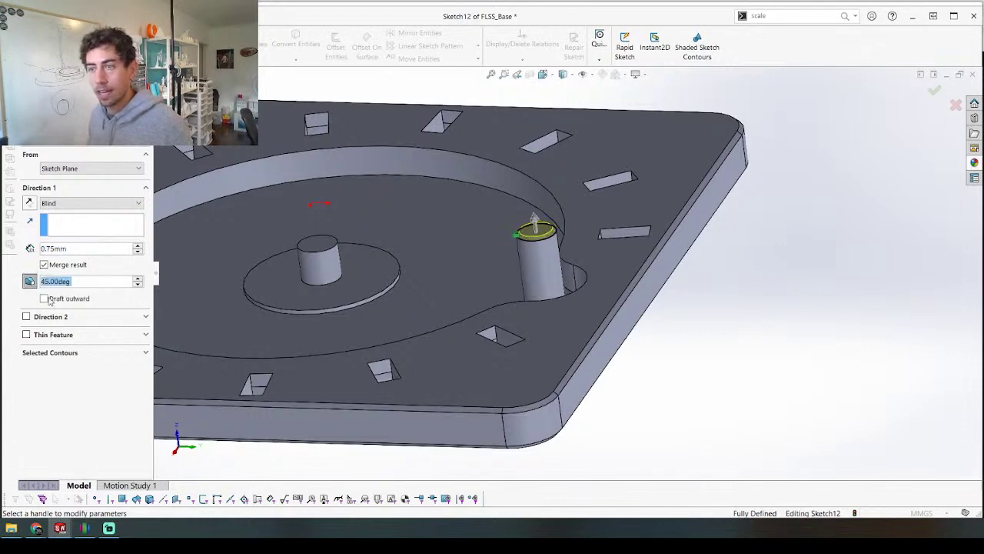
scroll(534, 236, "down", 8)
middle_click_drag(531, 255, 559, 208)
key("Return")
Step: Convert the tapered tip's top edge into a new sketch and extrude it 0.75 mm with a 45° outward draft
left_click(537, 201)
key("s")
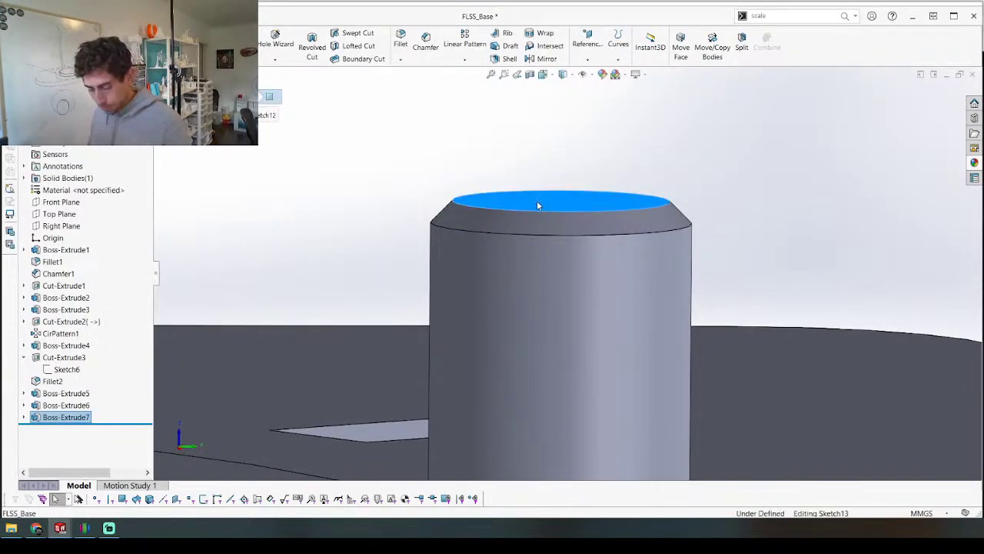
key("c")
key("e")
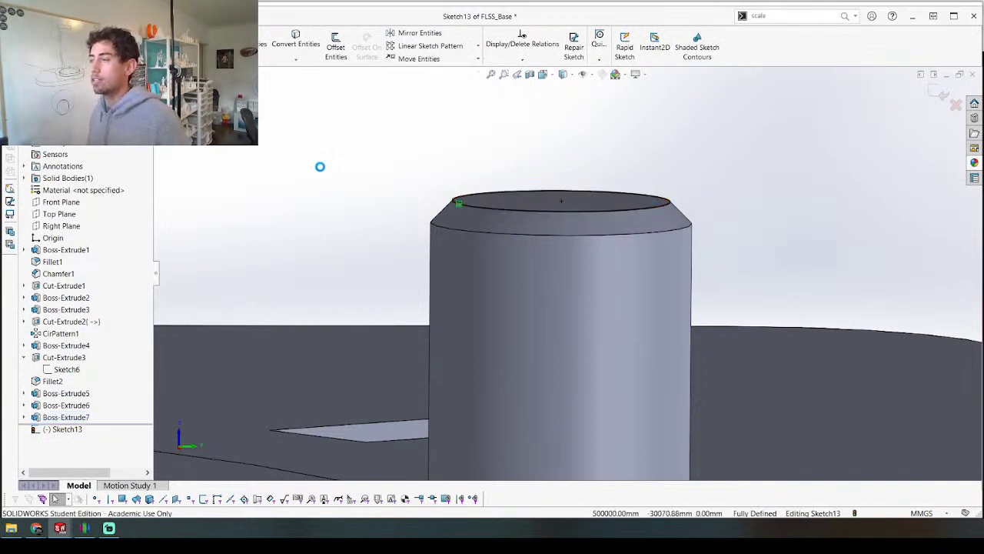
left_click(29, 281)
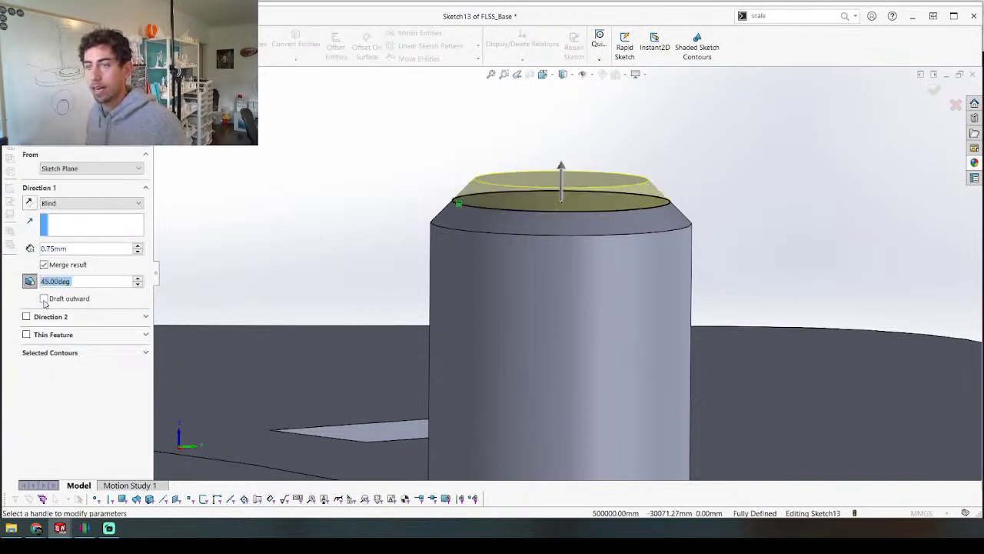
left_click(44, 299)
key("Return")
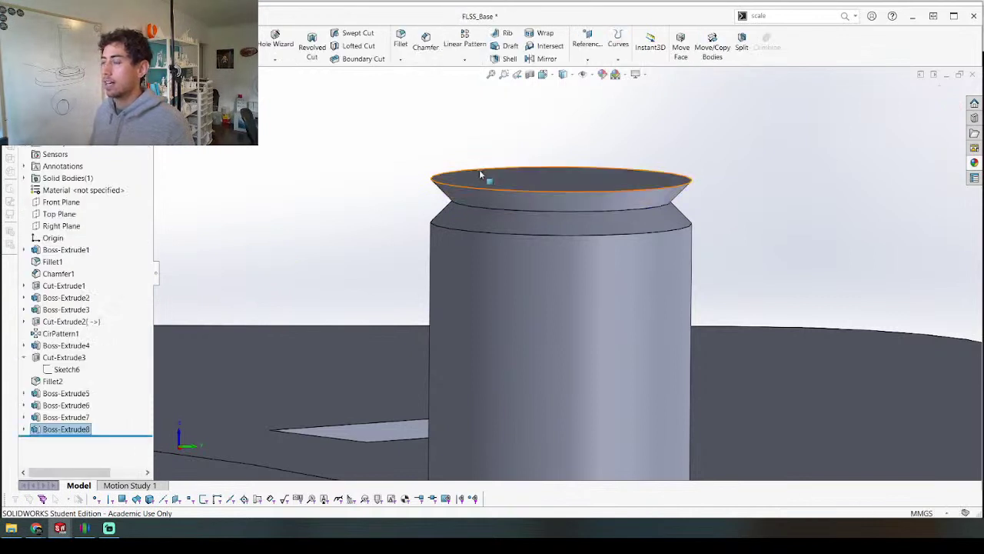
Step: Convert the flared top edge into a new sketch and extrude it straight up 0.75 mm to cap the groove
left_click(498, 182)
key("s")
key("c")
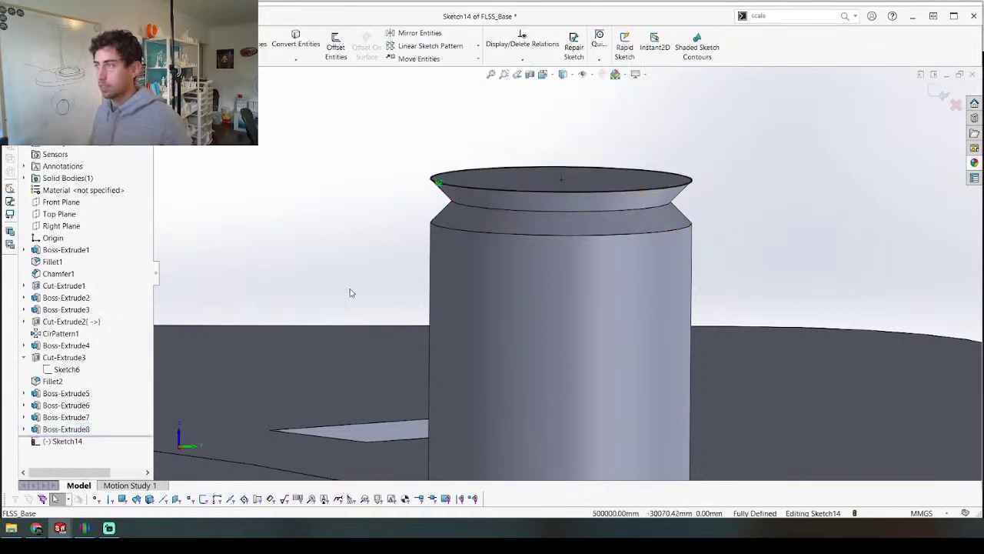
key("c")
key("Escape")
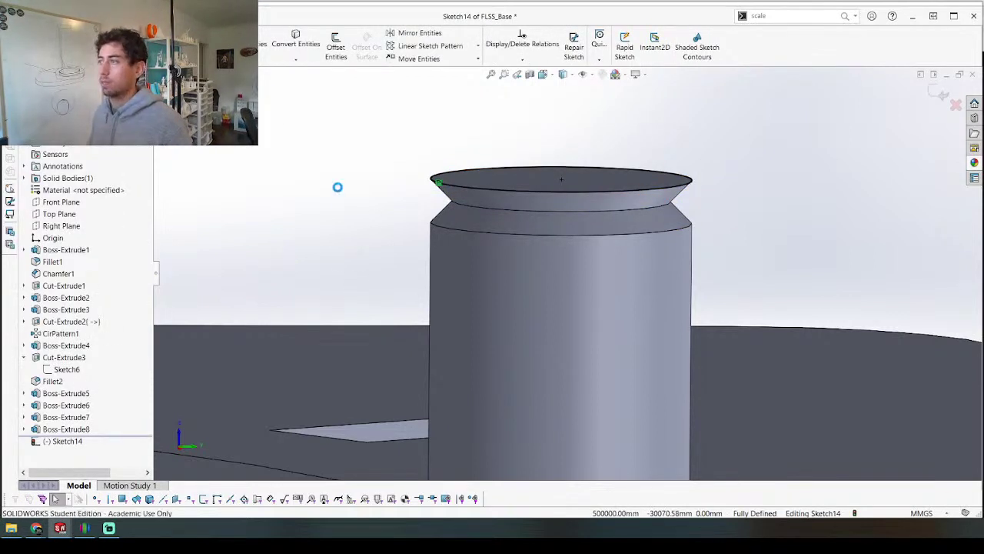
key("Return")
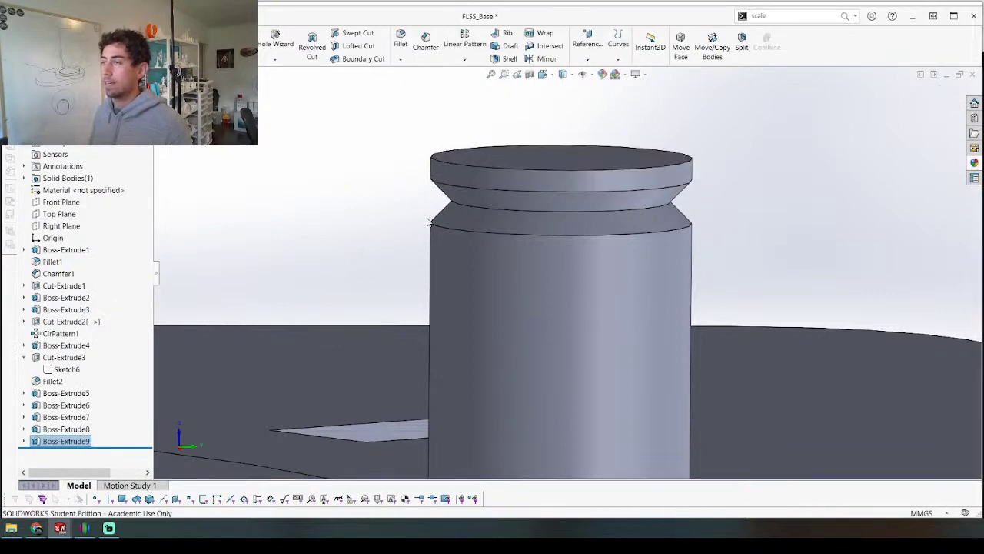
Step: Convert the centre post's top edge into a new sketch and extrude it 0.75 mm with a 45° inward draft
scroll(459, 216, "up", 3)
scroll(459, 216, "up", 5)
middle_click_drag(459, 219, 161, 409)
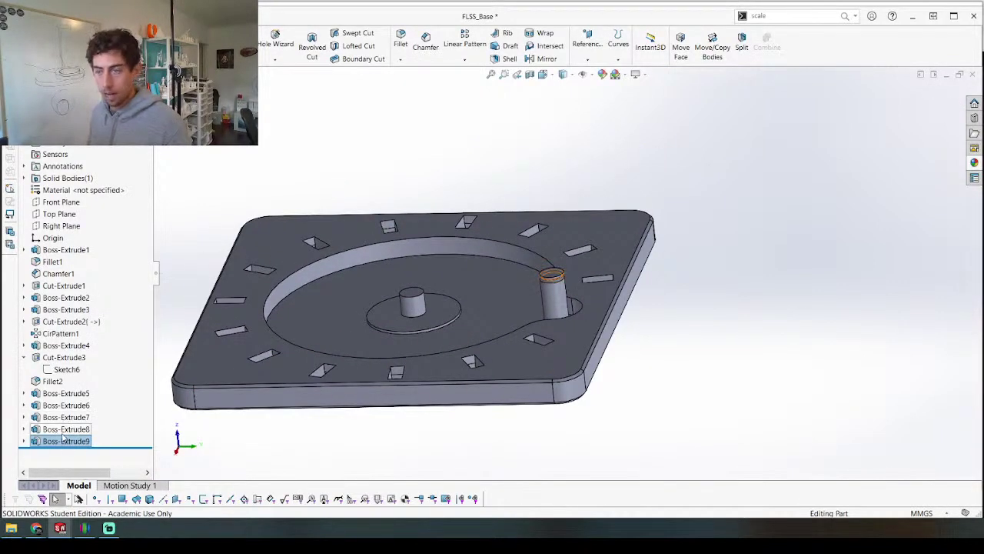
scroll(431, 332, "down", 5)
left_click(433, 336)
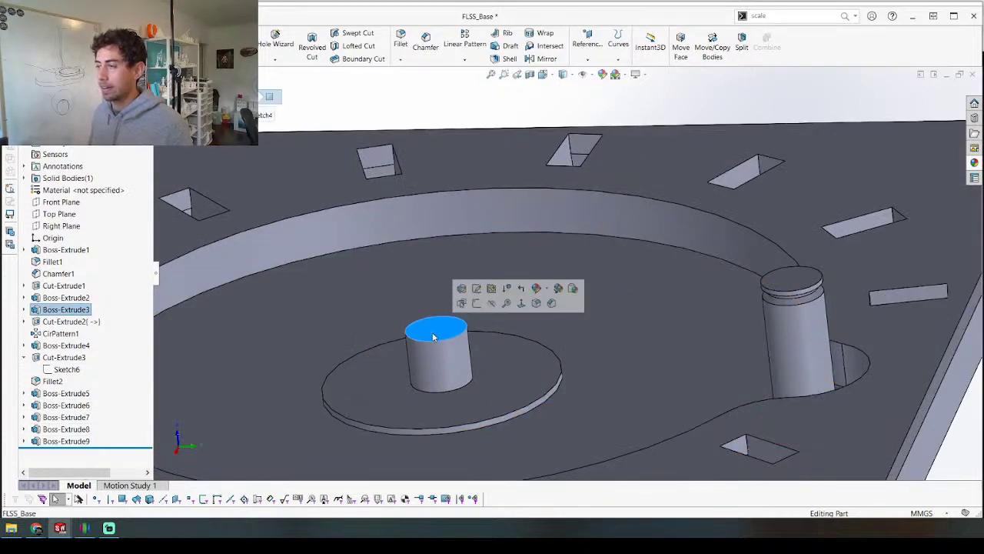
key("s")
scroll(410, 374, "up", 5)
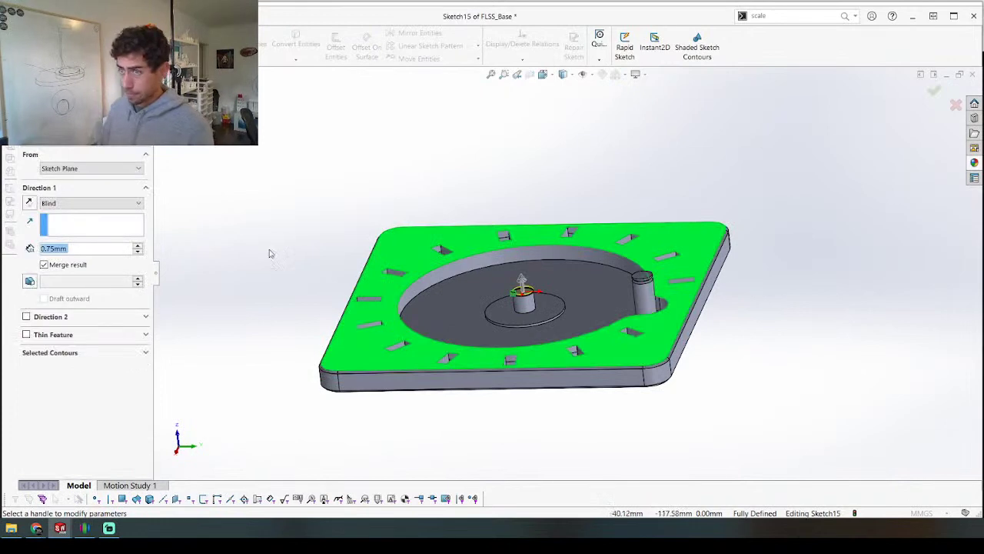
left_click(31, 281)
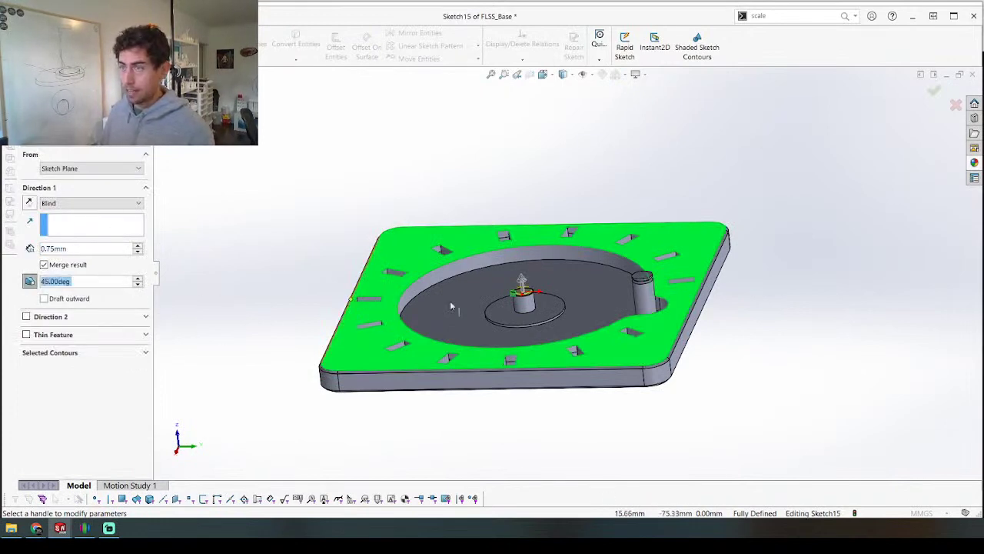
scroll(518, 299, "down", 5)
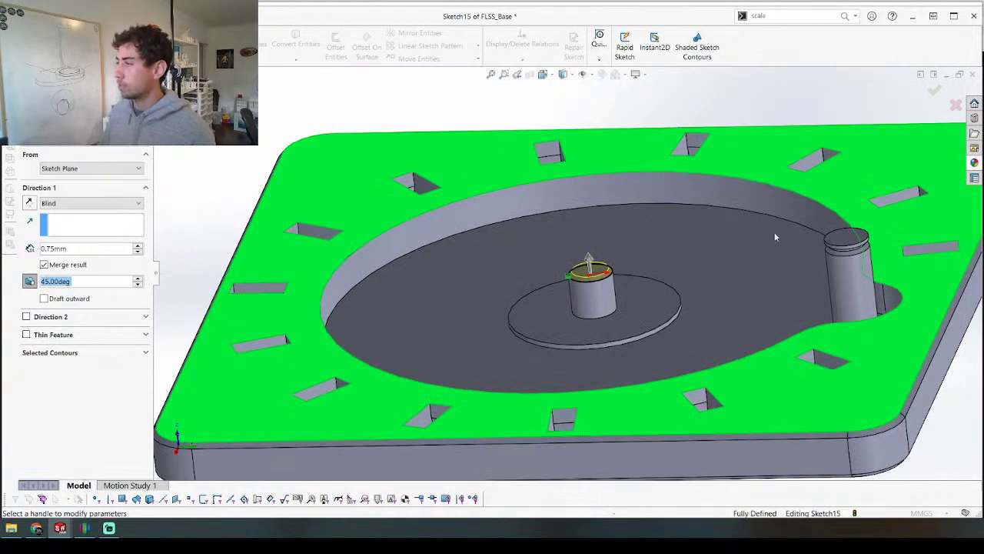
Step: Convert the centre post's tapered top edge into a new sketch and extrude it 0.75 mm with a 45° outward draft
scroll(615, 273, "down", 5)
left_click(642, 285)
key("s")
key("c")
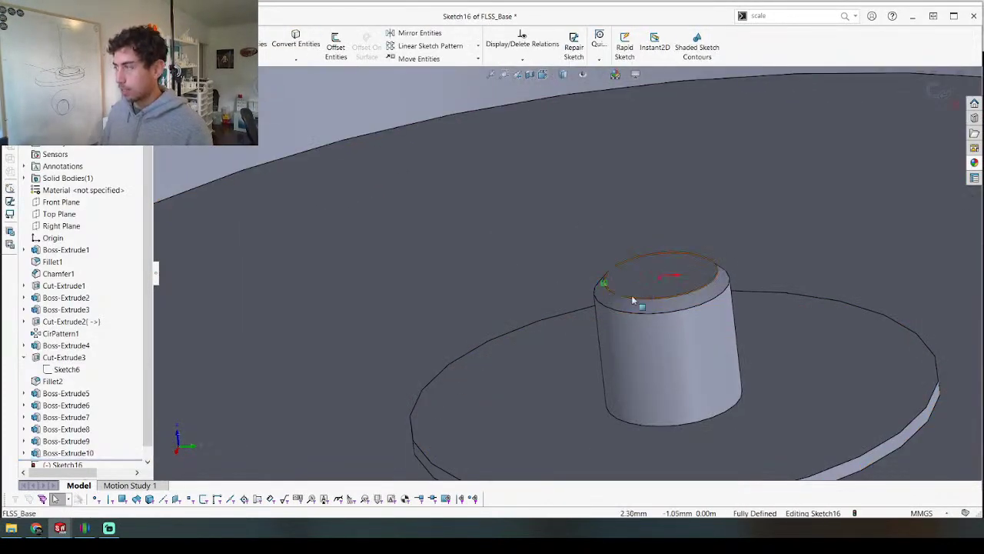
scroll(405, 303, "up", 6)
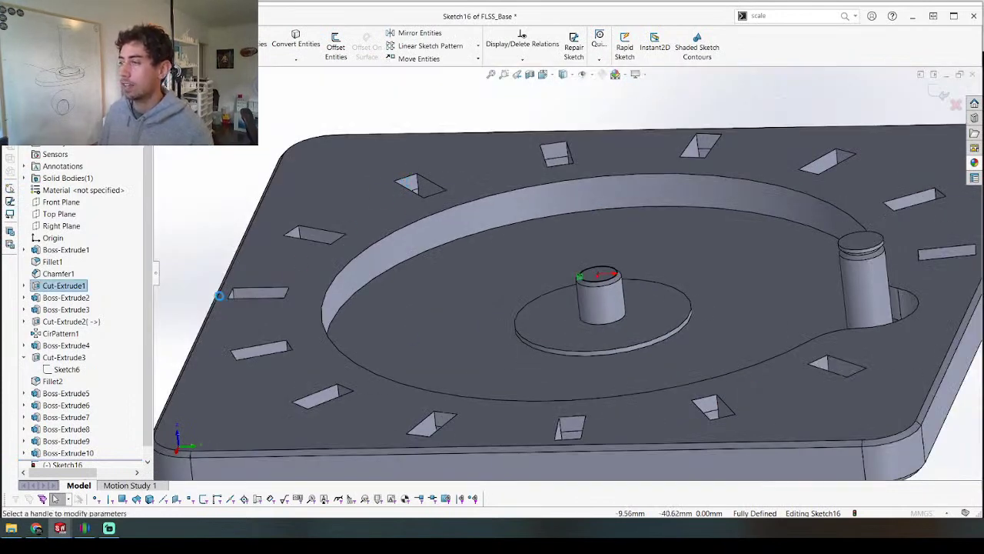
key("e")
left_click(34, 283)
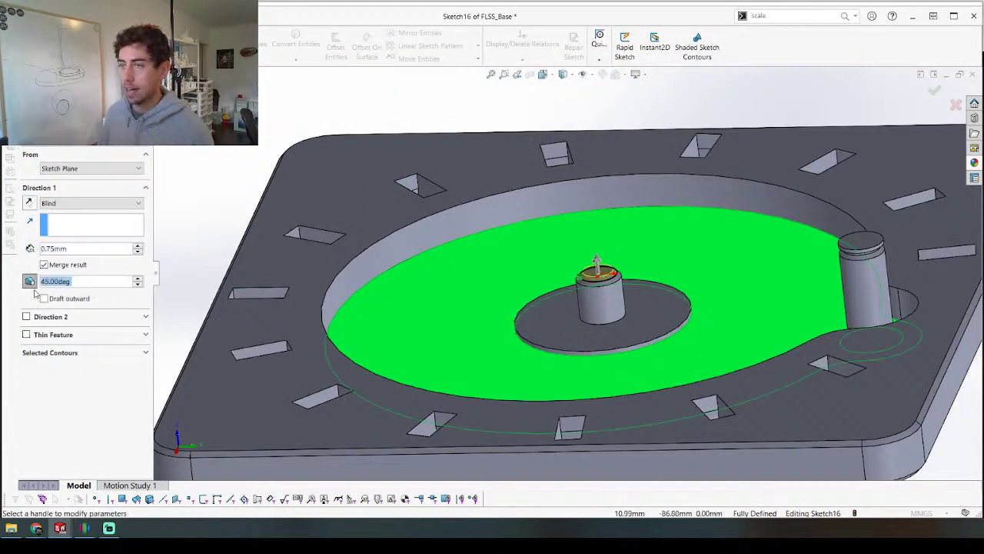
key("Return")
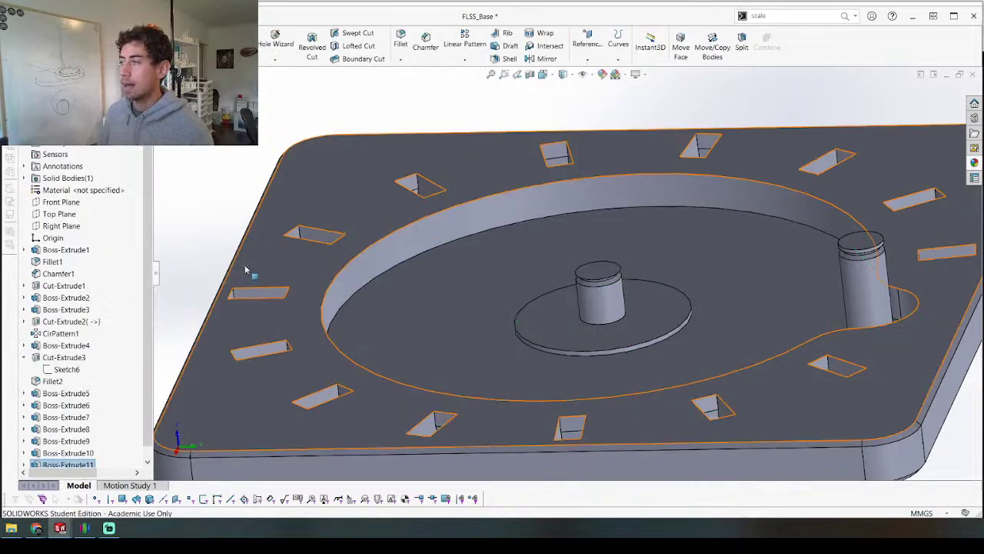
Step: Convert the centre post's flared top edge into a new sketch, extrude it straight up 0.75 mm, and save the base part
left_click(600, 274)
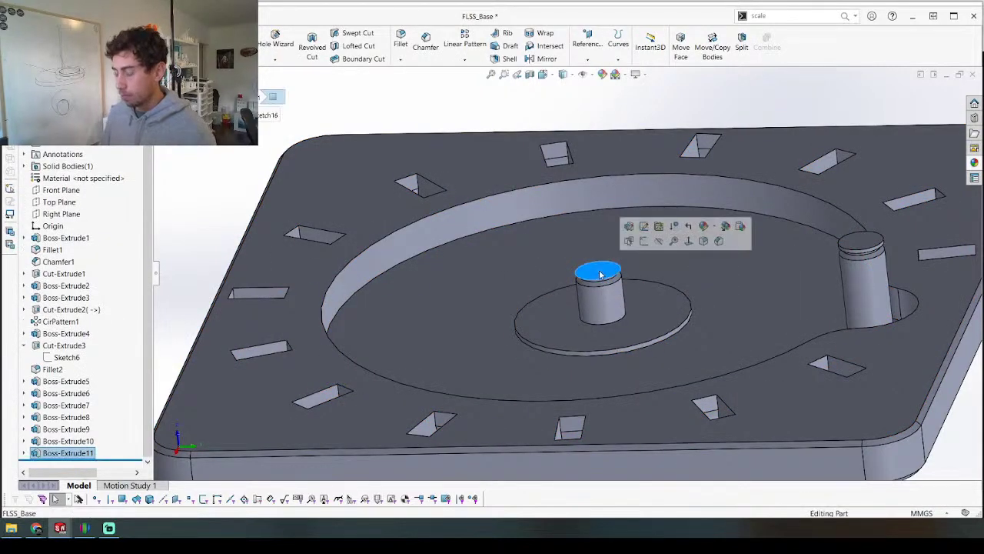
key("c")
key("m")
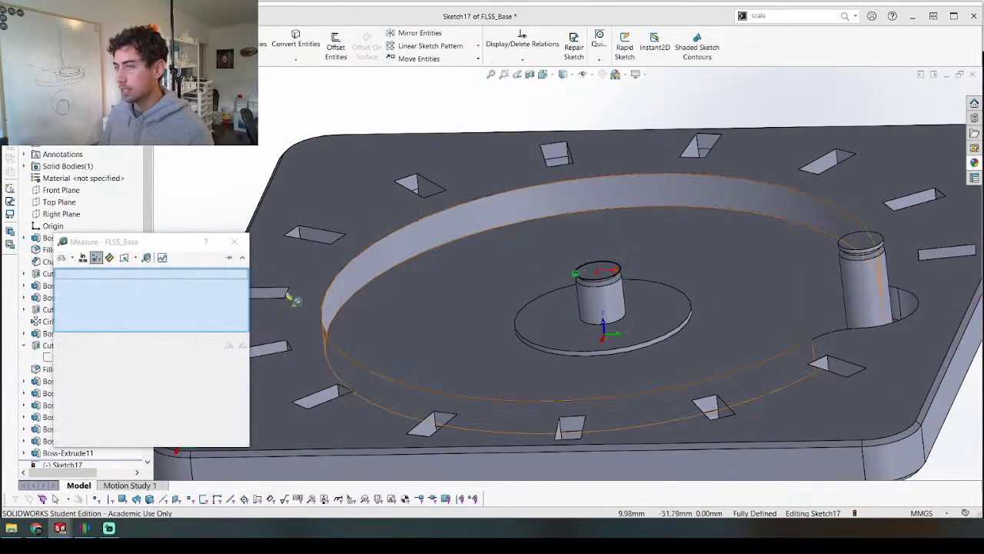
left_click(235, 242)
left_click(225, 276)
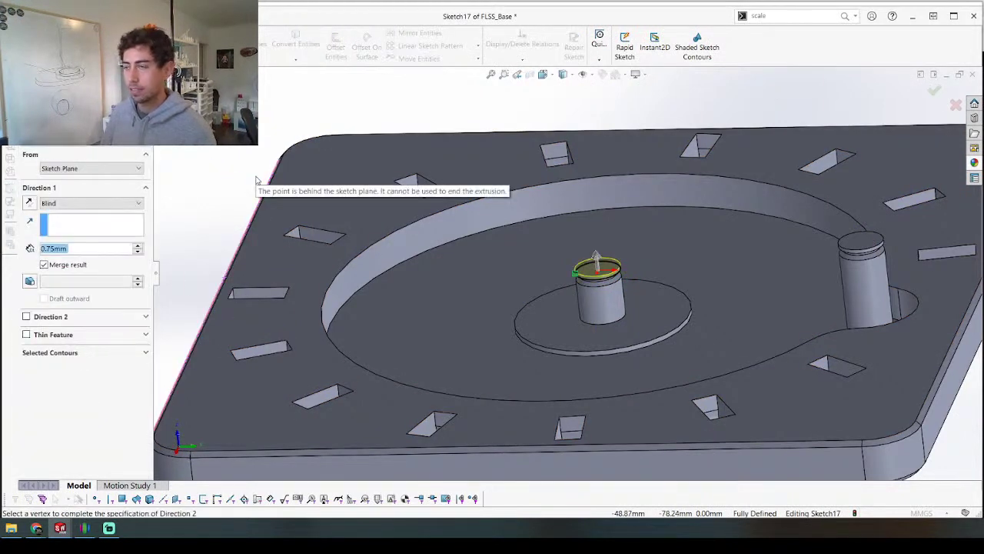
key("Return")
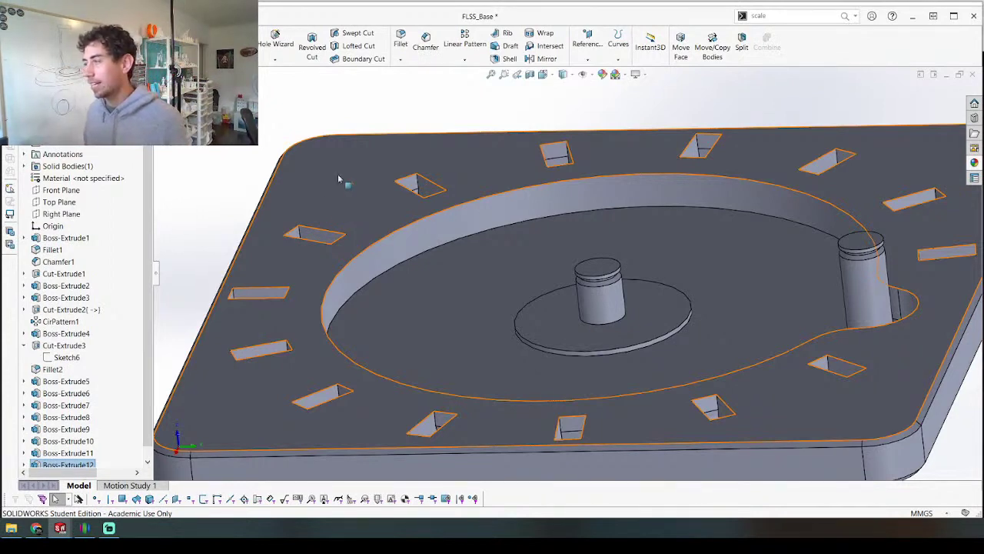
key("f")
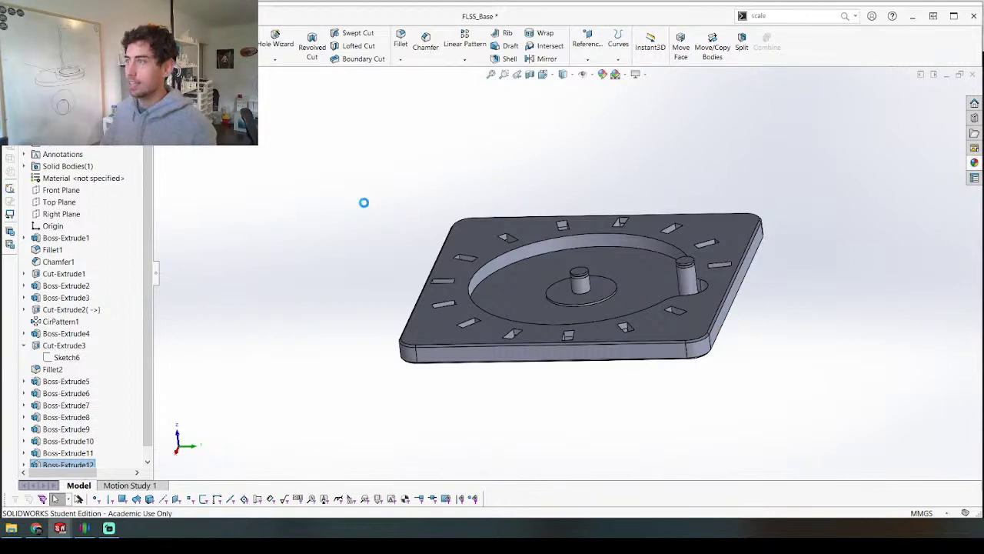
middle_click_drag(365, 206, 393, 184)
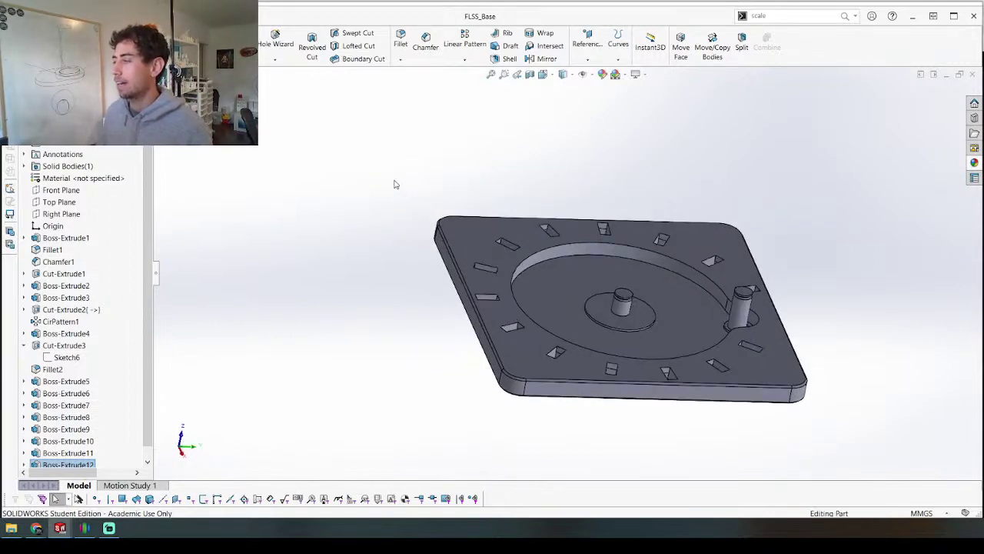
Step: Switch to the FLSS_Assembly document and turn off the base's transparency
key("ctrl+Tab")
key("ctrl+Tab")
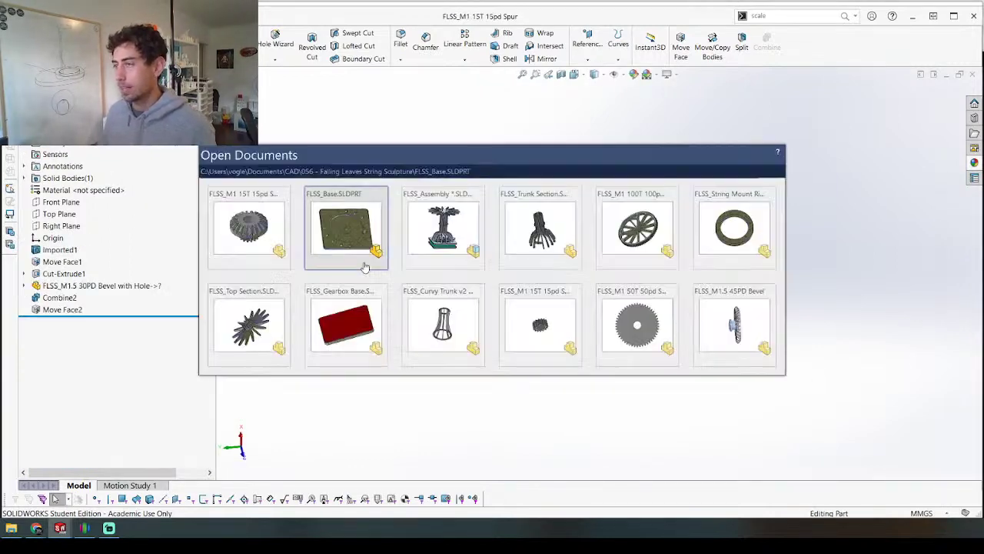
left_click(431, 231)
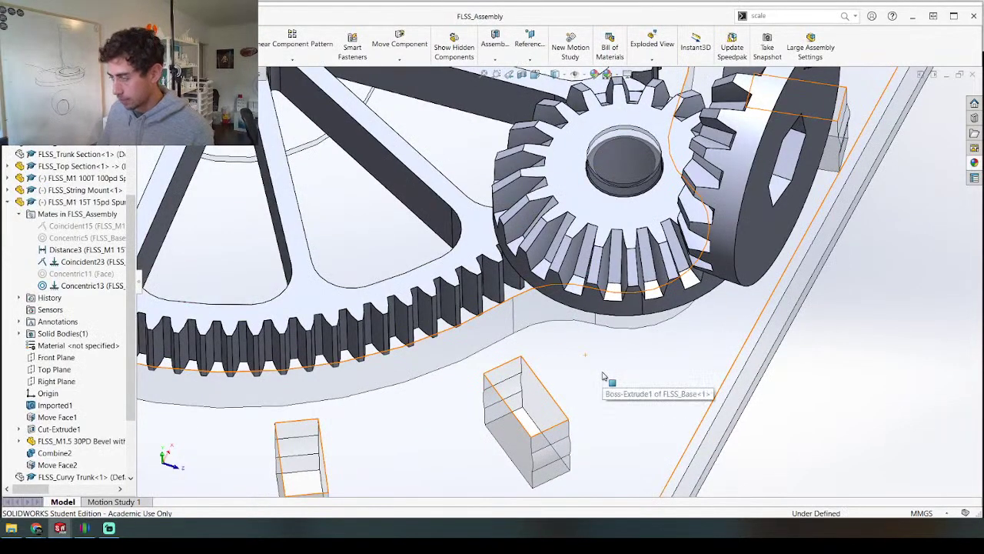
left_click(603, 377)
right_click(604, 377)
left_click(685, 162)
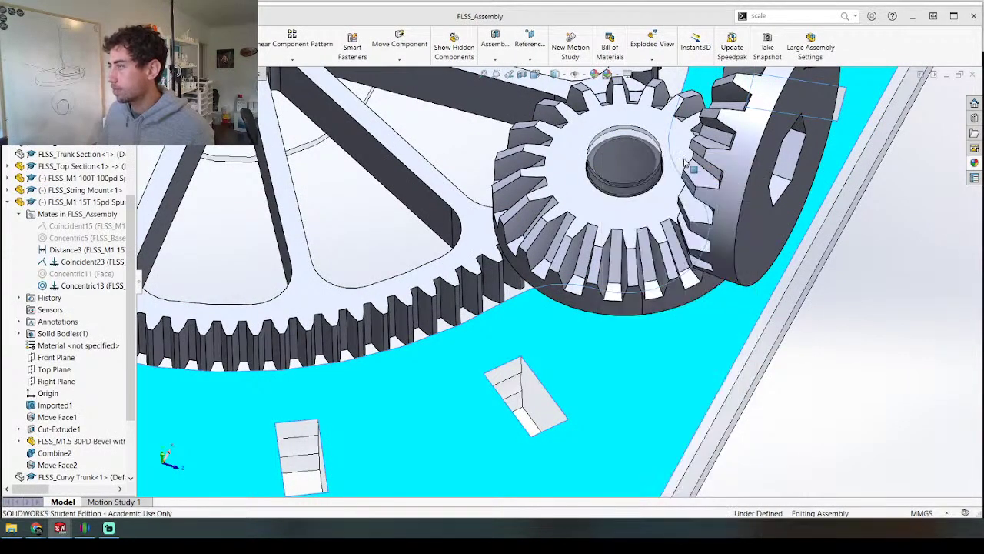
Step: Show the hidden trunk section above the base in the assembly
scroll(554, 277, "up", 4)
middle_click_drag(517, 260, 485, 149)
key("shift+Tab")
scroll(565, 312, "down", 6)
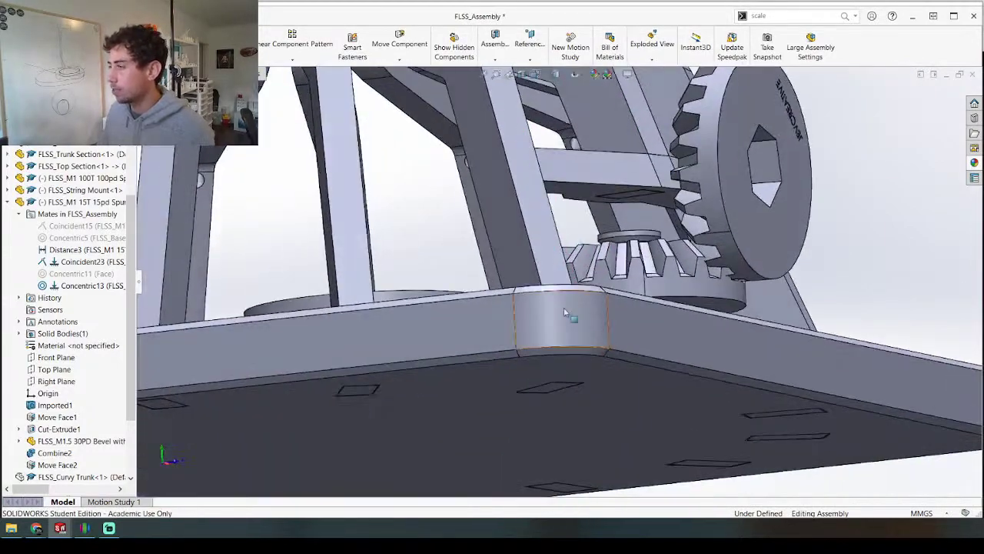
middle_click(560, 319)
middle_click_drag(560, 318, 507, 252)
scroll(517, 225, "down", 4)
middle_click(543, 219)
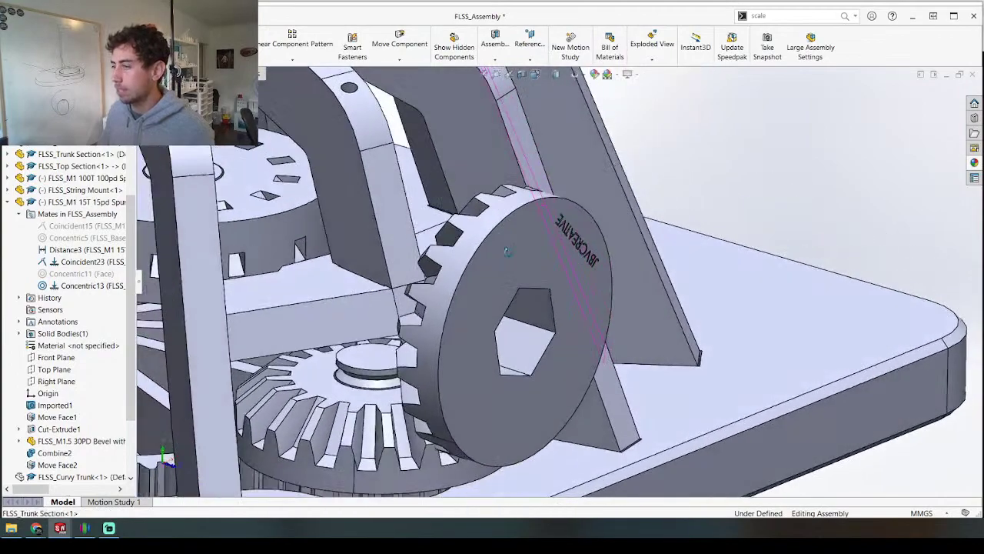
Step: Measure the distance between the bevel gear post's top face and the underside of the trunk section's crossbar
left_click(367, 361)
scroll(539, 317, "up", 3)
middle_click(349, 356)
middle_click_drag(350, 356, 418, 326)
left_click(413, 351, "ctrl")
key("m")
scroll(415, 331, "up", 2)
middle_click(426, 319)
middle_click_drag(474, 336, 466, 326)
scroll(465, 324, "down", 3)
scroll(430, 325, "down", 4)
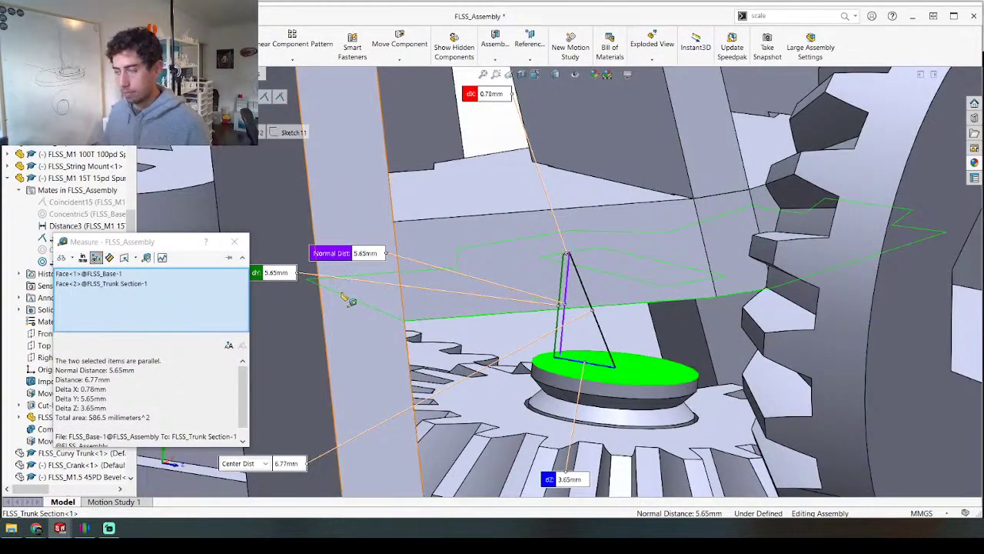
key("Escape")
Step: Open the trunk section part from the assembly at its crossbar above the gear post
right_click(532, 279)
left_click(536, 166)
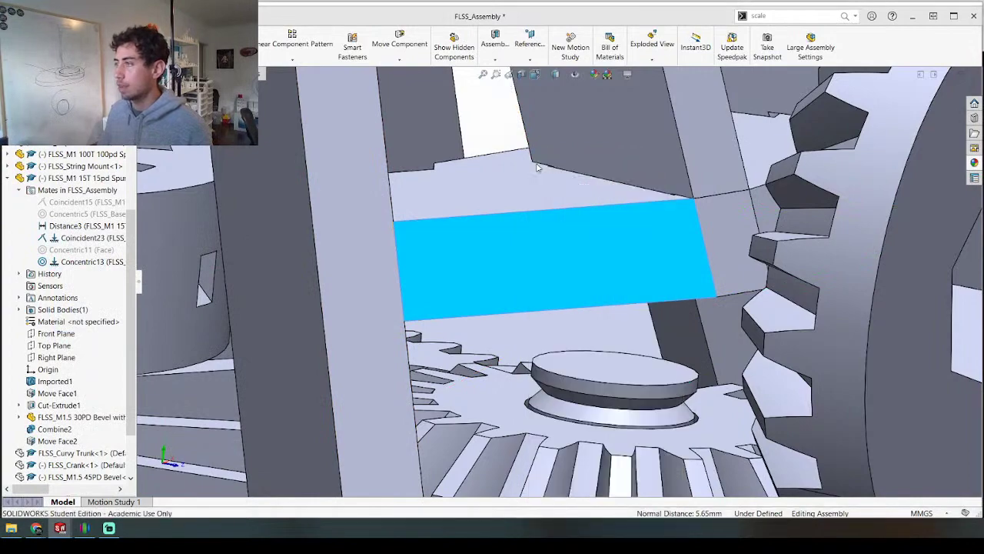
key("ctrl+Tab")
scroll(534, 406, "up", 3)
scroll(562, 366, "down", 3)
scroll(562, 365, "down", 8)
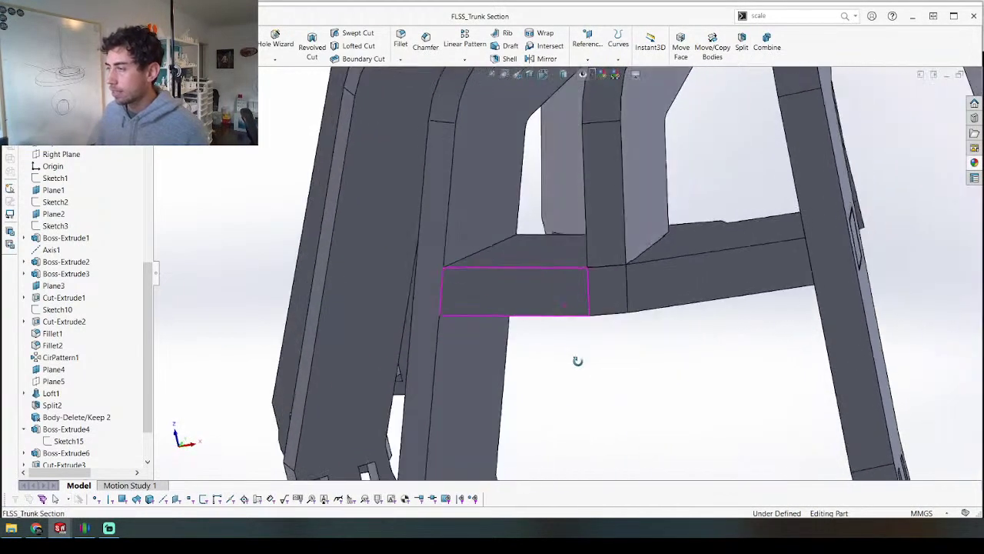
middle_click_drag(551, 325, 582, 350)
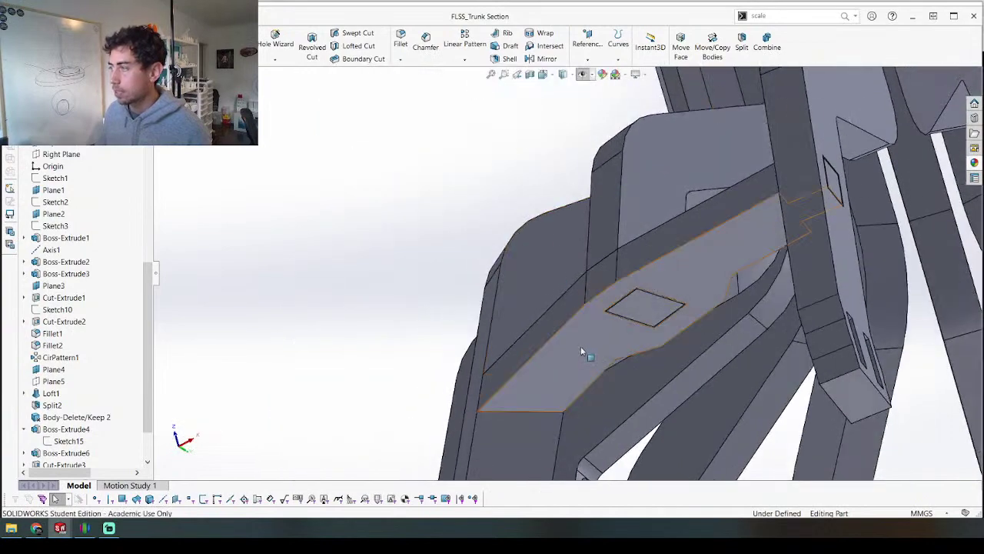
Step: Lower Plane4, the reference plane of the trunk's crossbar loft, by 3.5 mm to an offset of 16.5 mm
left_click(581, 350)
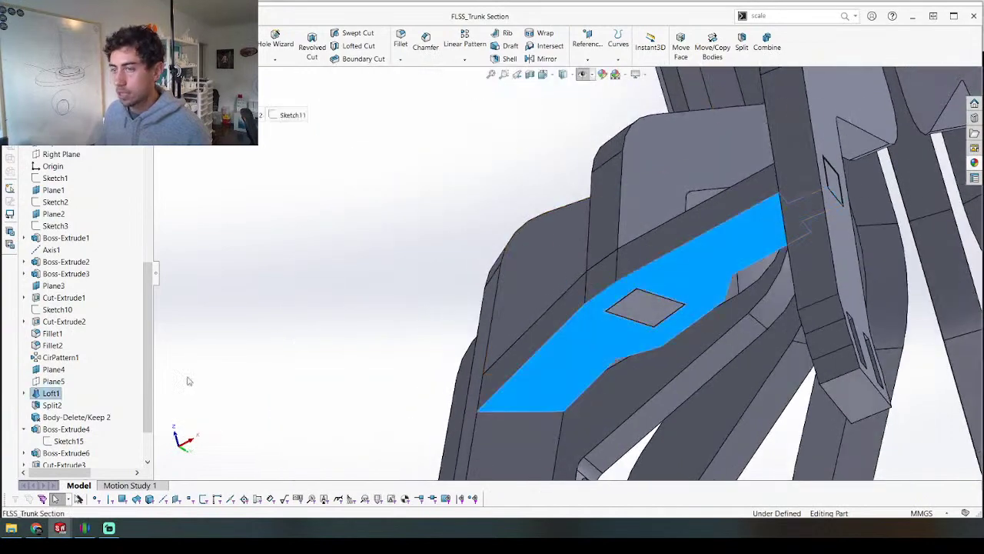
left_click(47, 372)
scroll(599, 265, "up", 6)
middle_click_drag(582, 248, 610, 341)
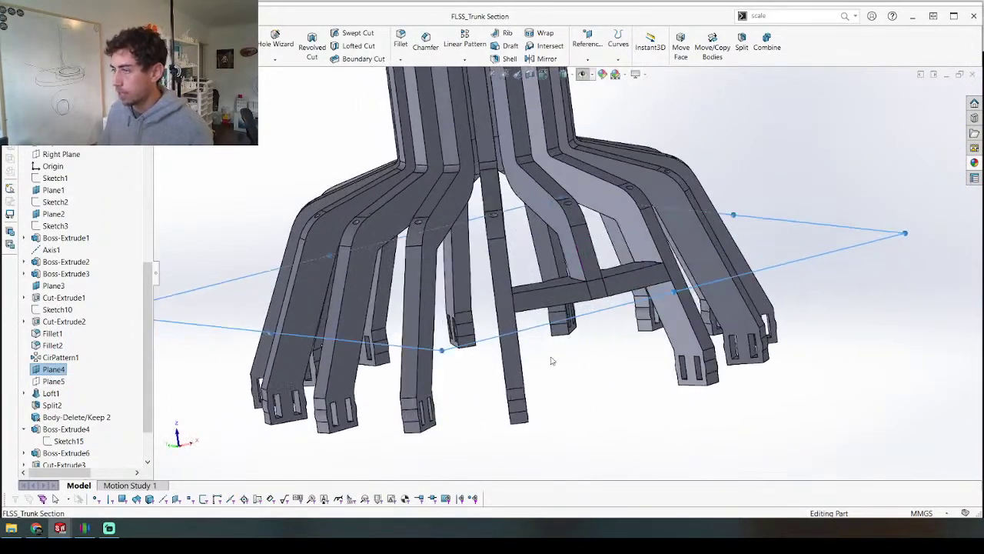
middle_click_drag(554, 307, 489, 327)
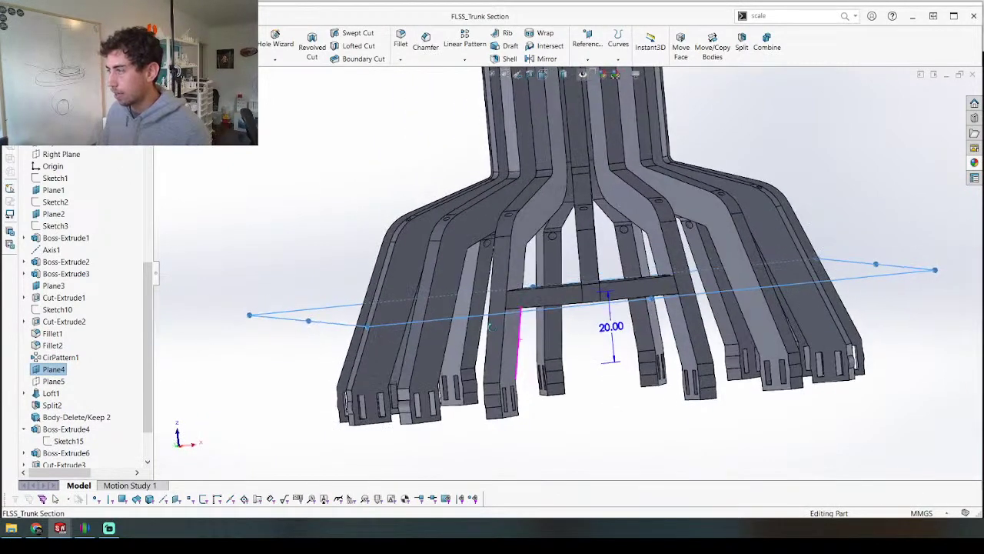
double_click(611, 326)
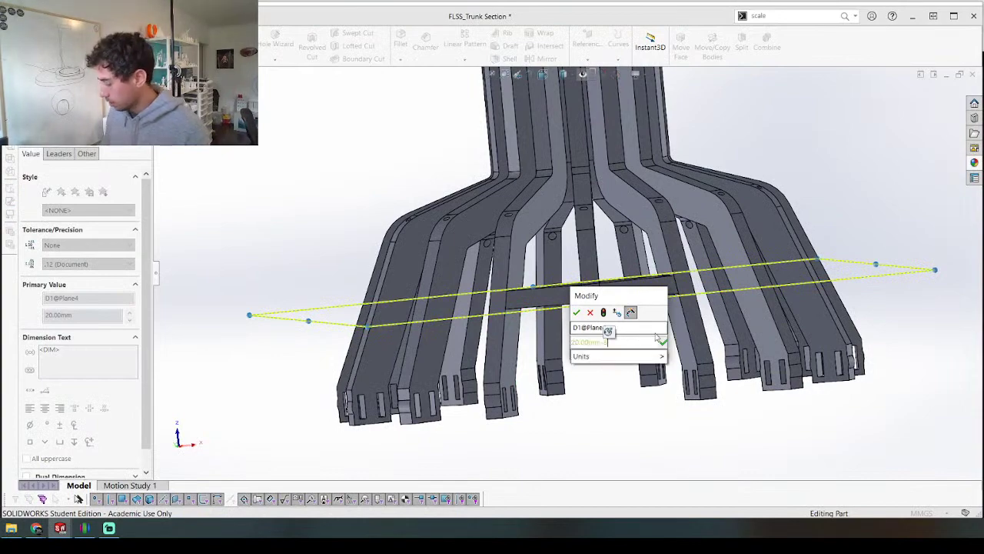
type("-3.5")
key("Return")
key("Escape")
key("Escape")
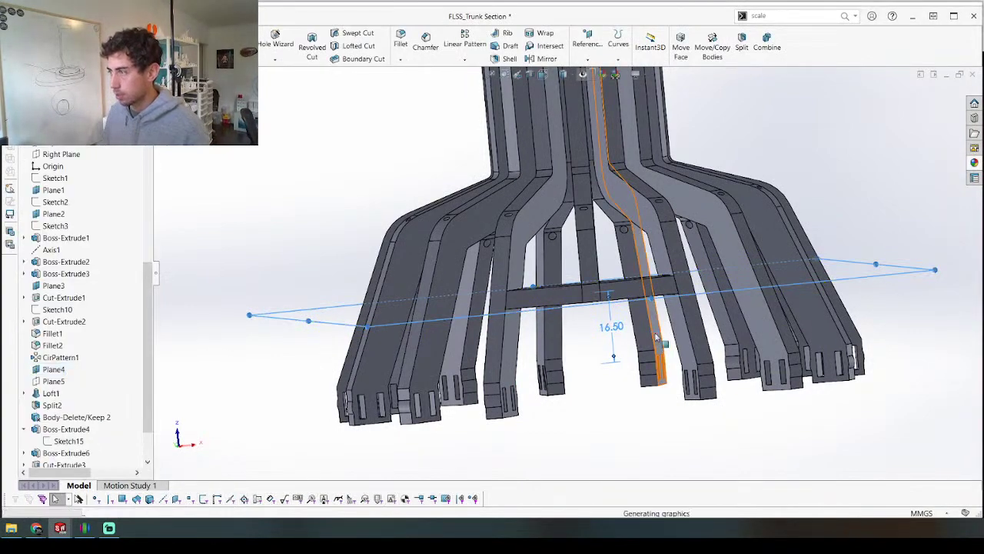
Step: Return to the assembly and check the lowered crossbar's fit above the bevel gear post
middle_click_drag(656, 336, 449, 329)
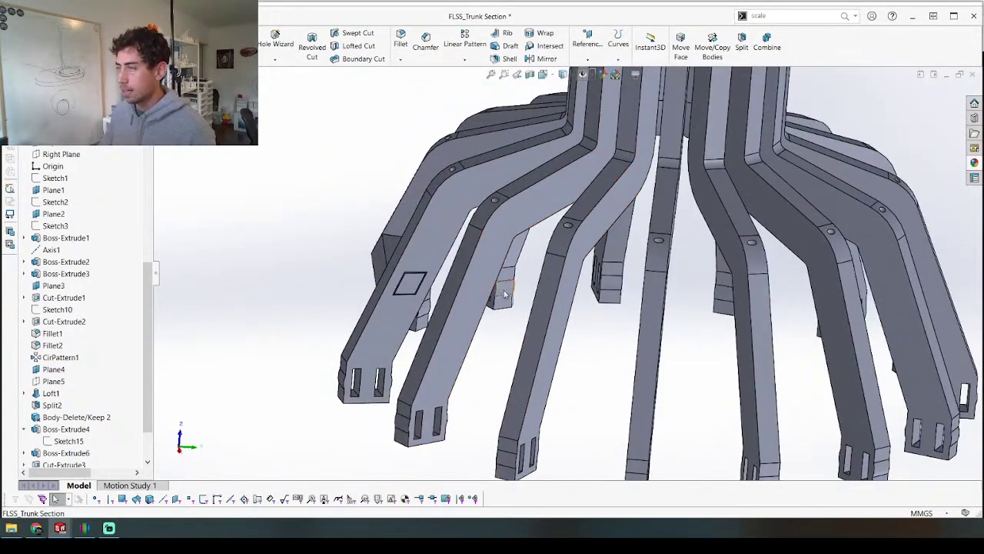
middle_click_drag(377, 288, 433, 260)
key("ctrl+Tab")
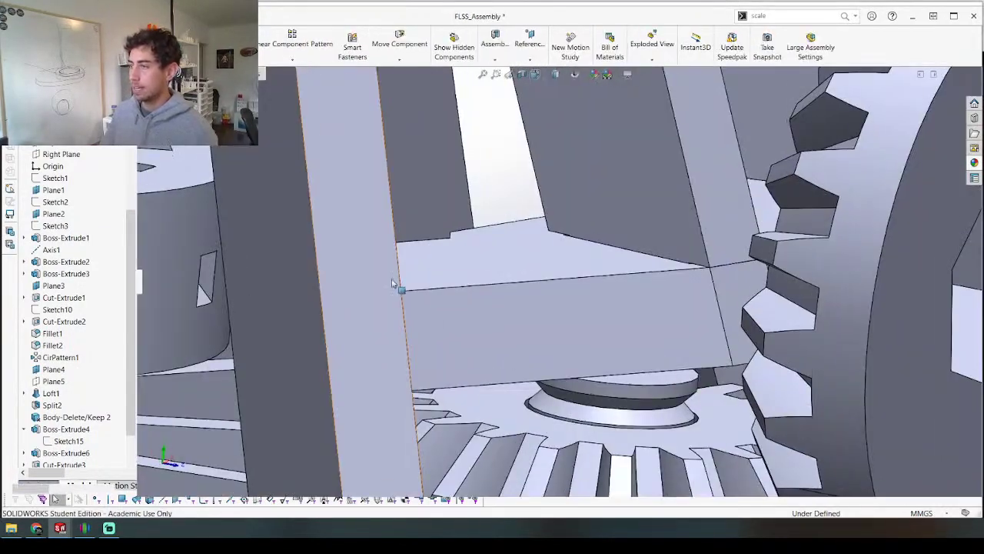
scroll(439, 295, "up", 4)
middle_click_drag(466, 292, 442, 312)
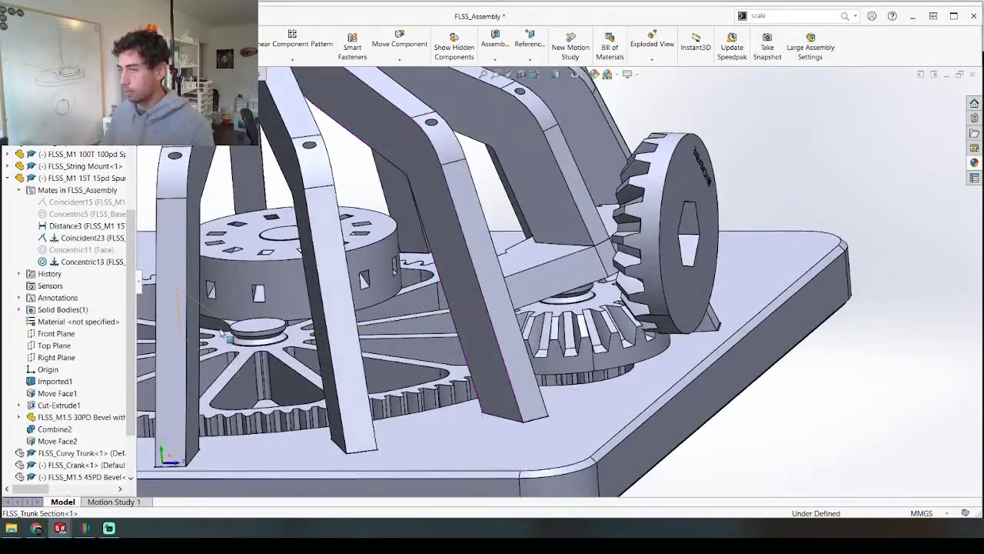
scroll(355, 274, "up", 3)
scroll(356, 277, "down", 5)
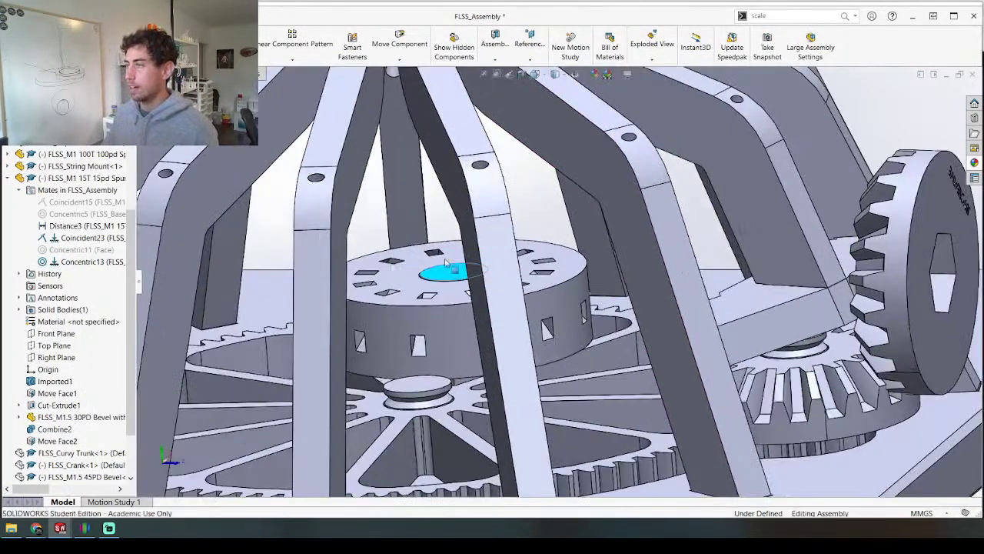
Step: Open the 100T spur gear part from the assembly at its offset post
right_click(448, 269)
left_click(453, 162)
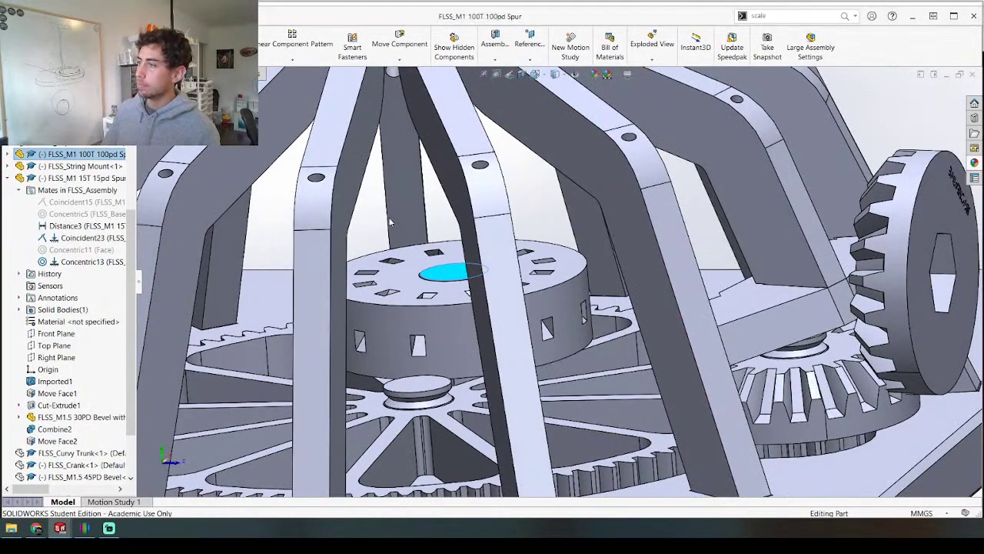
scroll(529, 298, "down", 5)
scroll(529, 297, "down", 4)
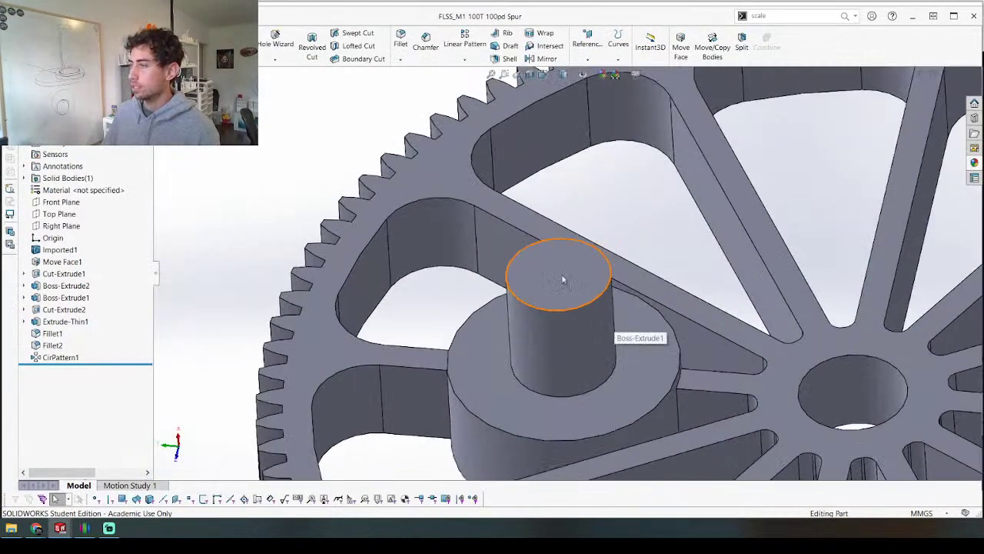
Step: Extrude the top face of the 100T gear's offset post by 0.75 mm with a 45° inward draft
left_click(561, 275)
key("s")
key("e")
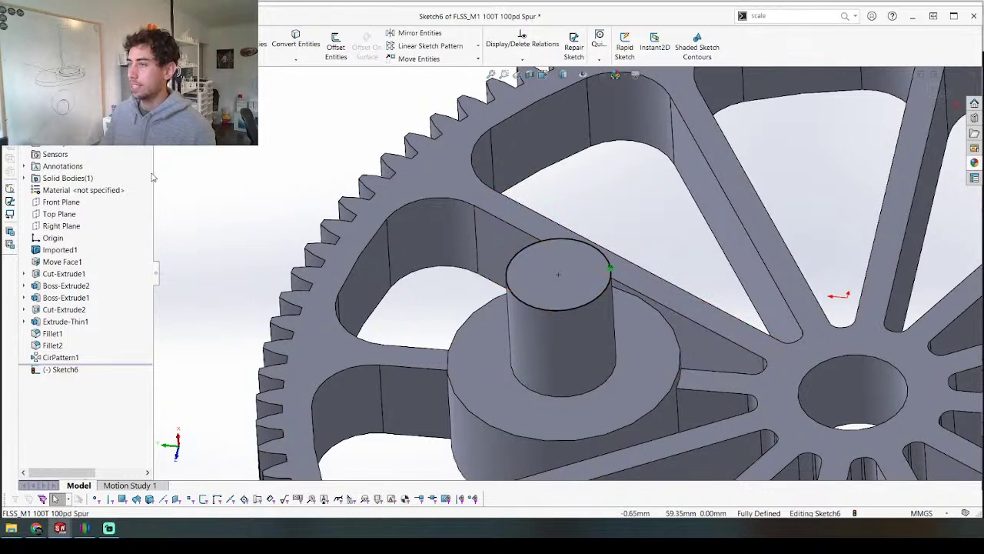
right_click_drag(224, 203, 227, 200)
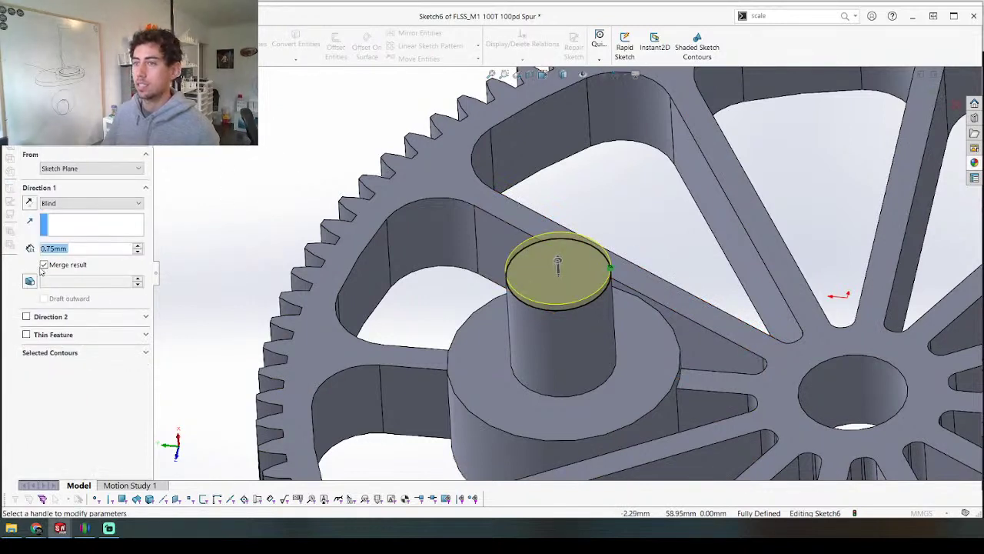
left_click(31, 282)
middle_click_drag(434, 230, 434, 166)
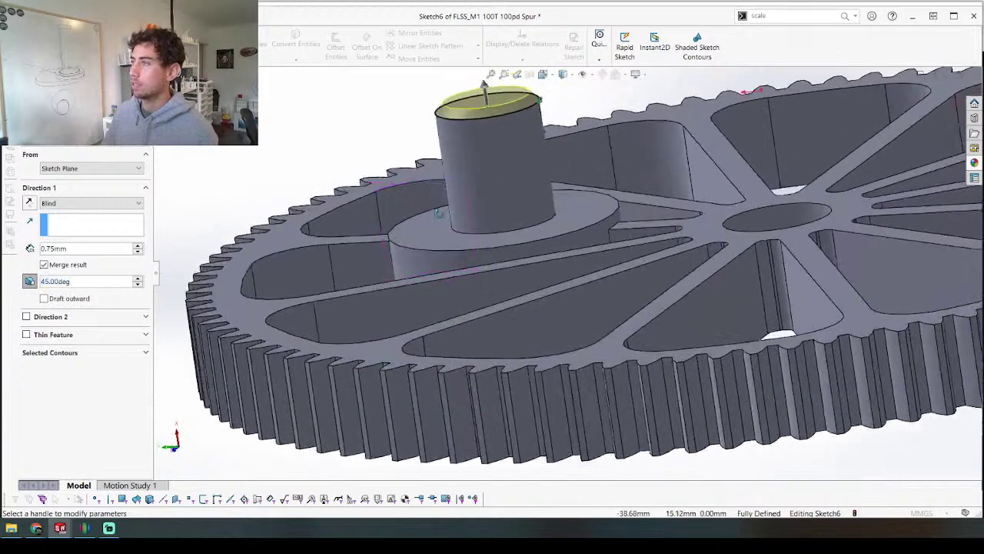
scroll(547, 196, "up", 2)
scroll(547, 196, "down", 4)
Step: Extrude the tapered post's new top face 0.75 mm with a 45° outward draft to form the groove's upper flank
left_click(491, 178)
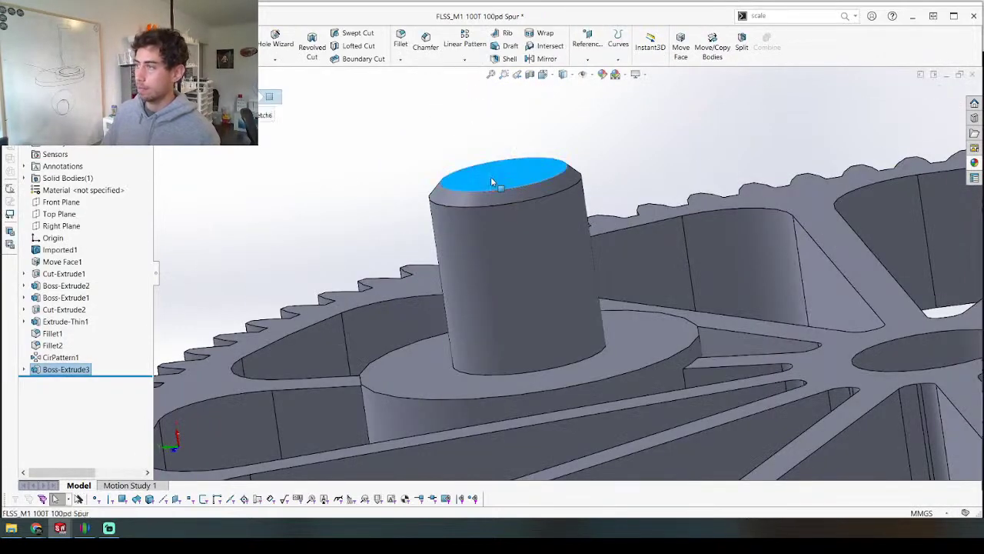
key("c")
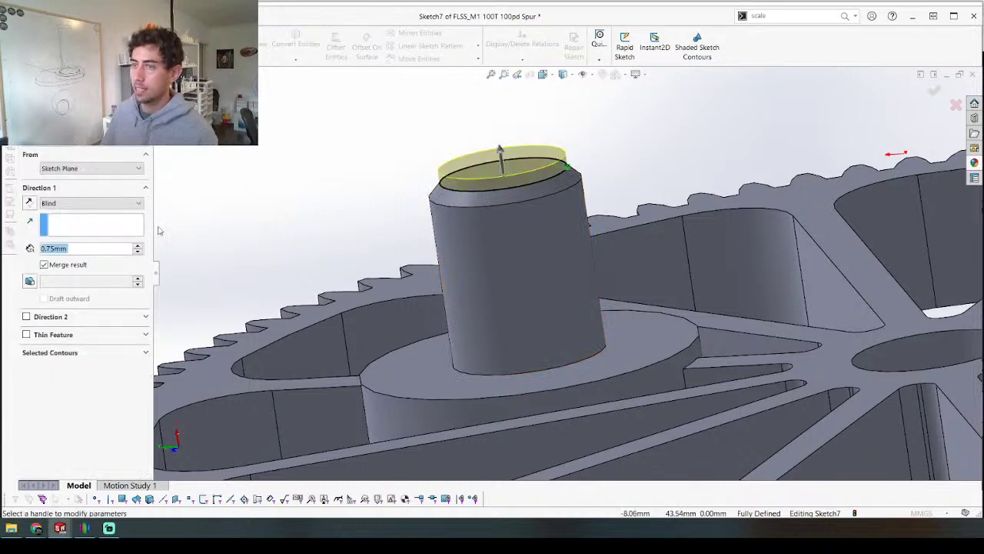
left_click(30, 282)
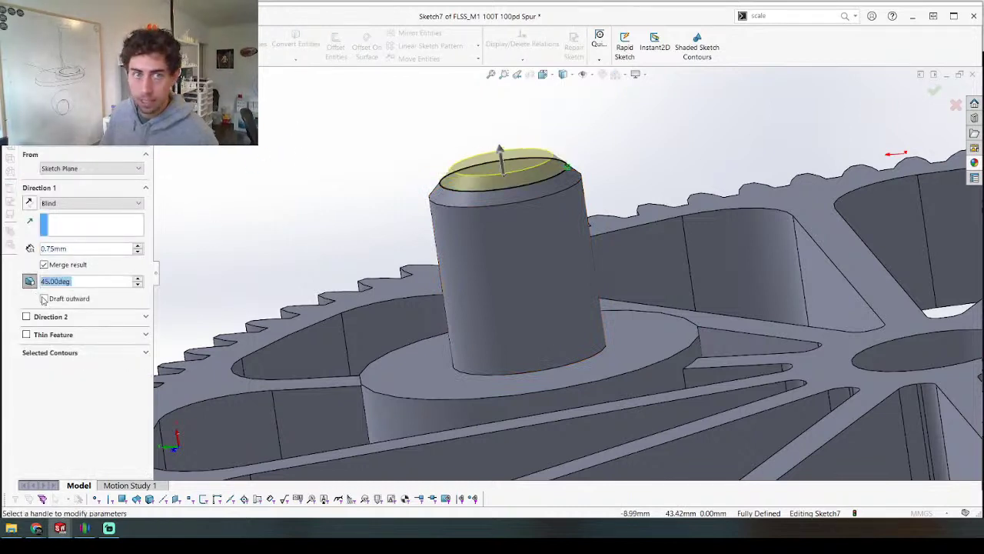
left_click(44, 298)
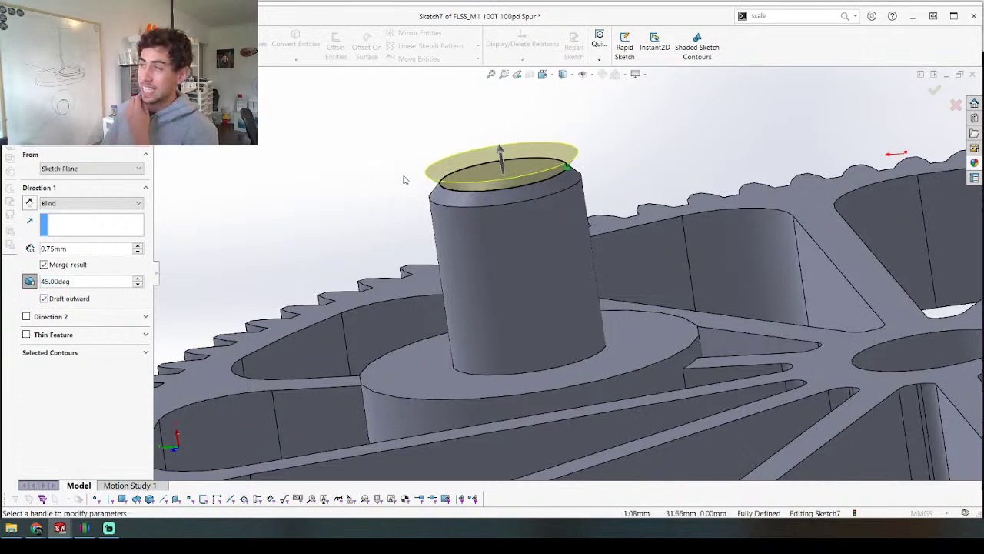
key("Return")
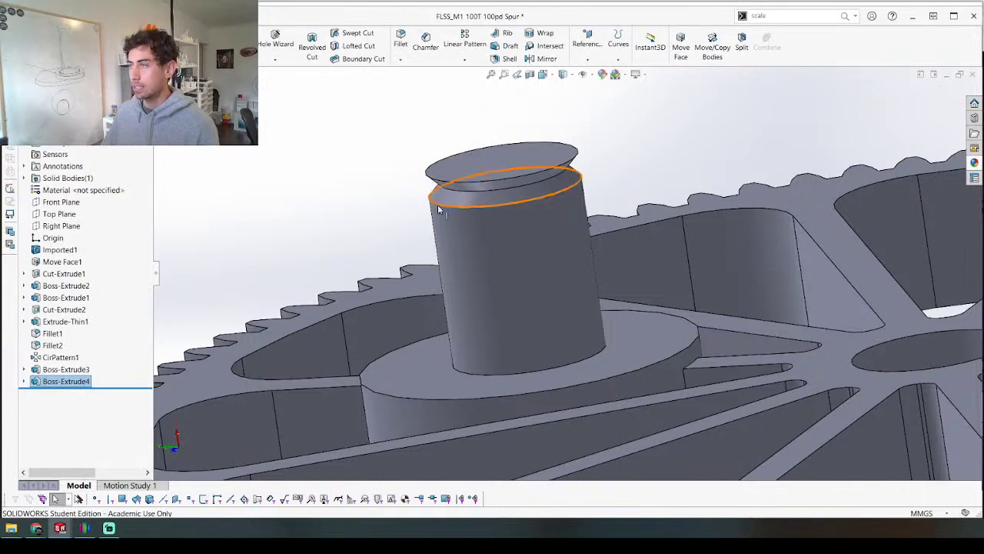
Step: Extrude the flared top face of the post 0.75 mm straight up as a cap
left_click(466, 169)
key("s")
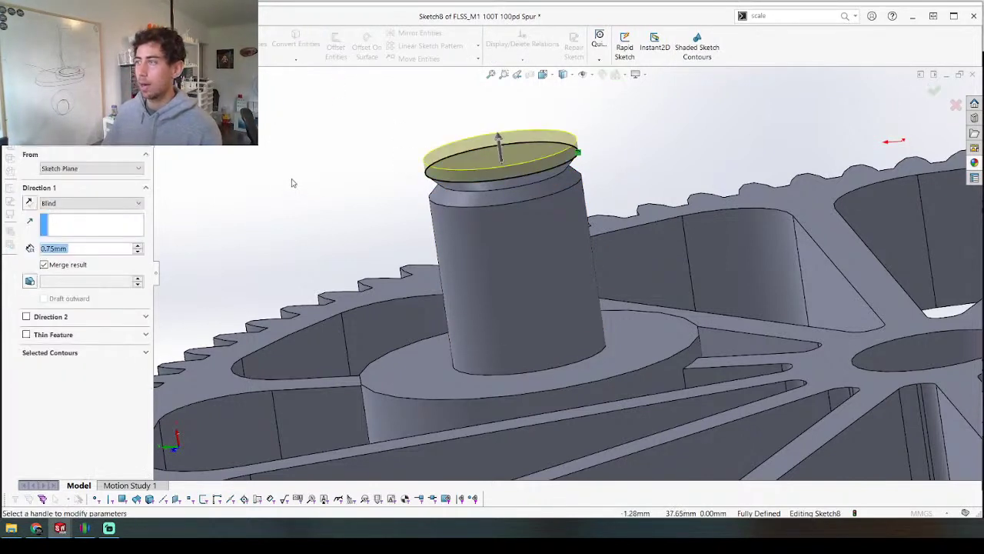
key("Return")
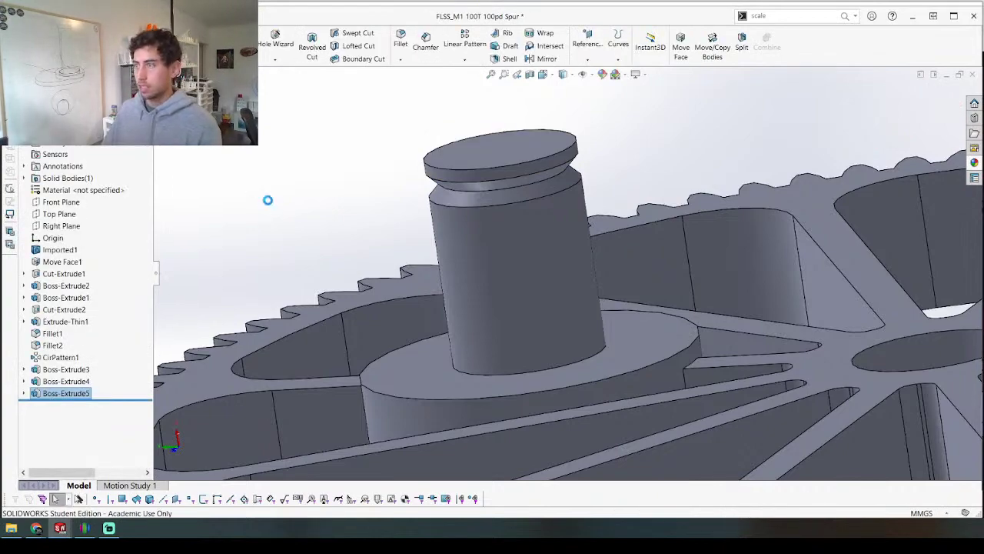
Step: Return to the assembly and examine the gear train from the crank bevel gear to the 100T spur gear
key("ctrl+Tab")
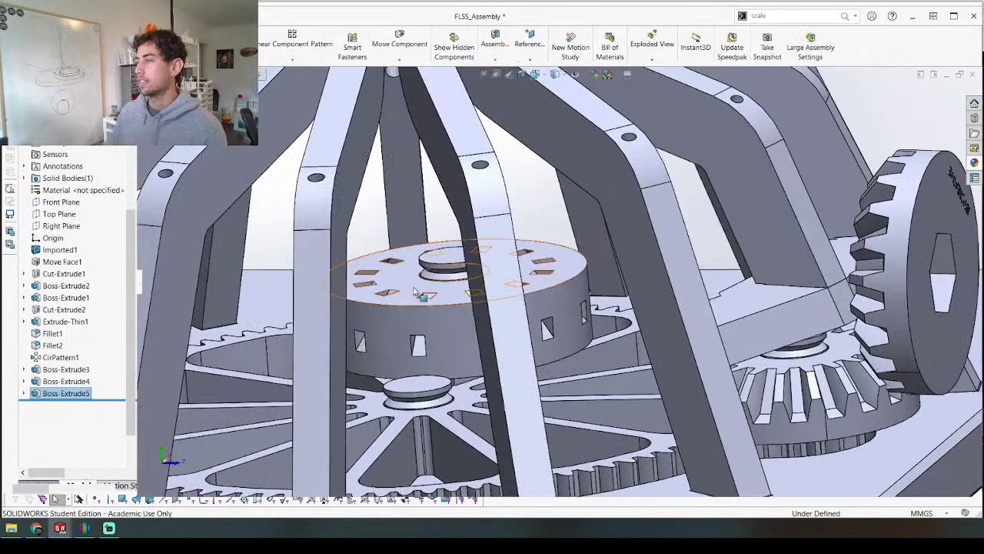
scroll(423, 295, "up", 4)
middle_click_drag(412, 300, 531, 356)
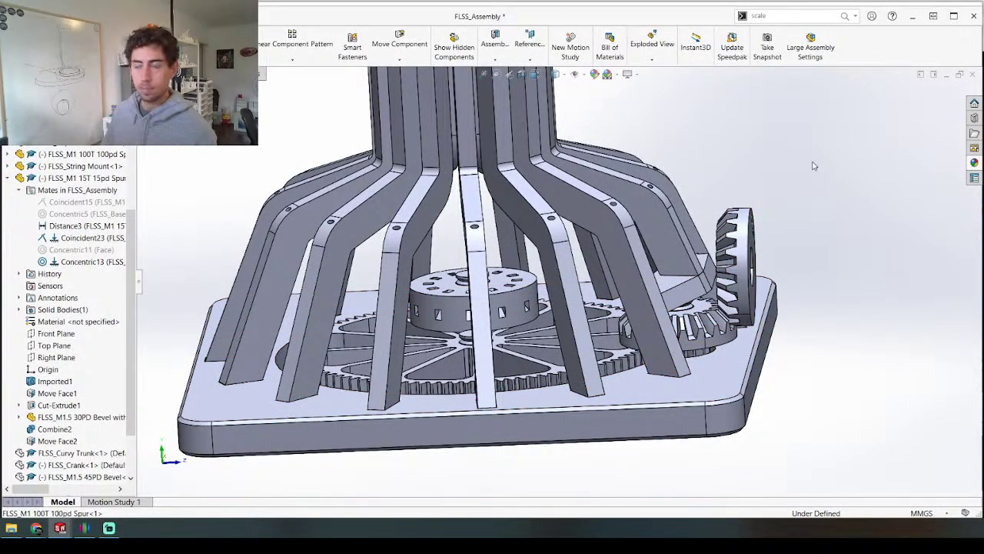
middle_click_drag(732, 311, 639, 342)
scroll(680, 303, "up", 4)
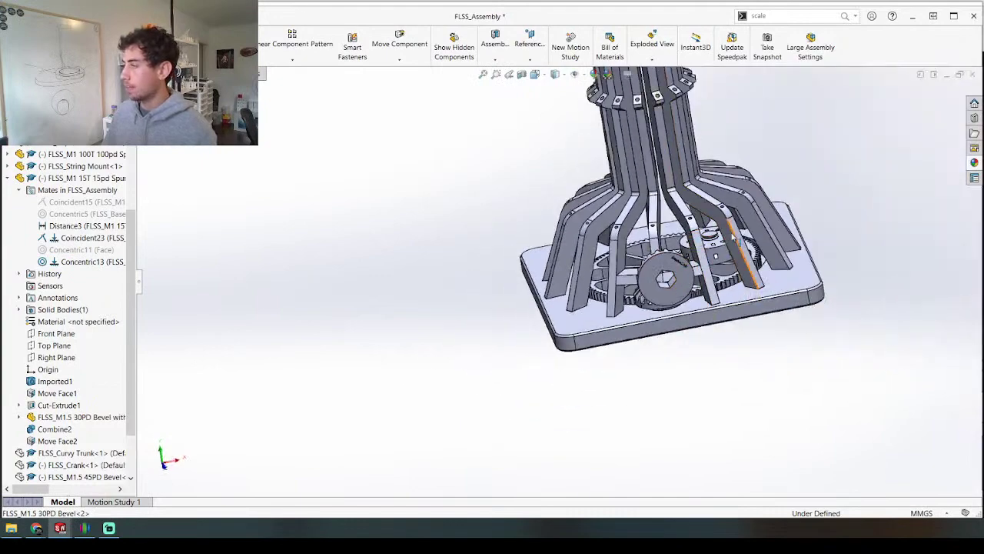
middle_click_drag(641, 313, 730, 262)
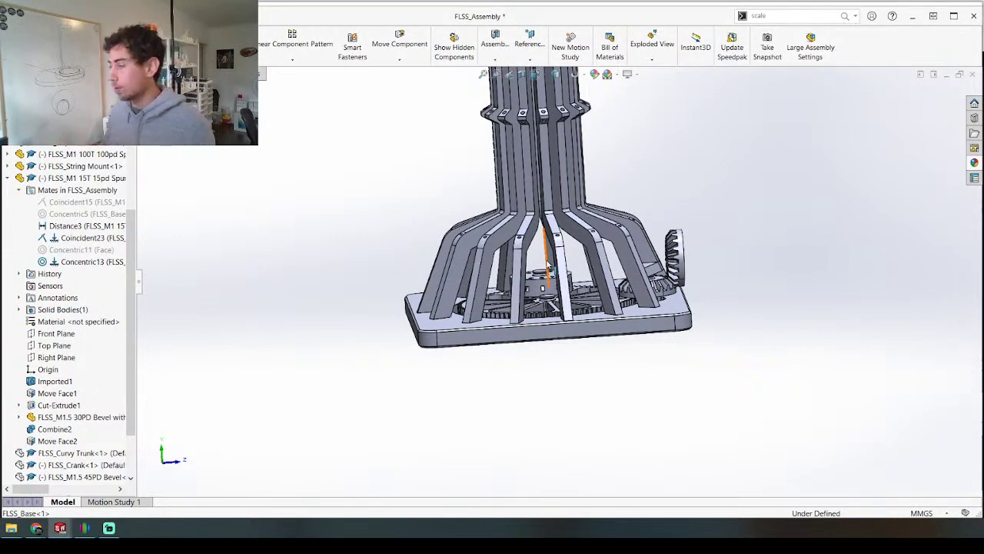
middle_click_drag(646, 264, 663, 292)
scroll(650, 274, "down", 5)
middle_click_drag(664, 332, 649, 335)
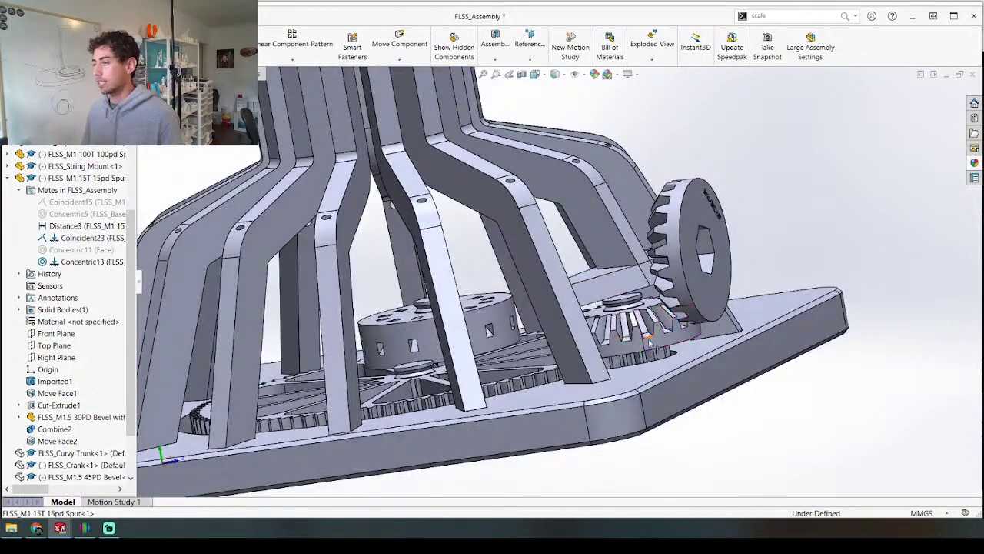
left_click(630, 363)
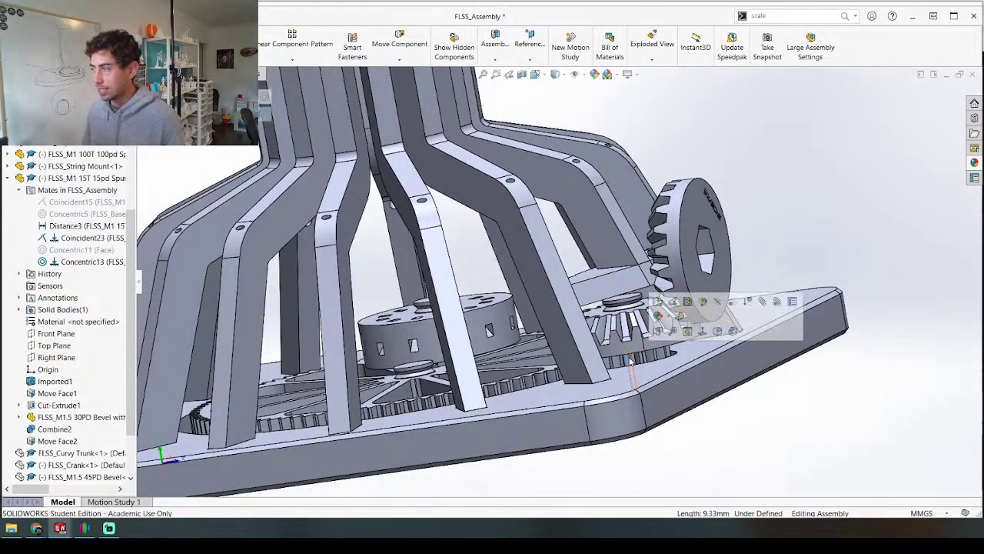
middle_click_drag(631, 363, 481, 274)
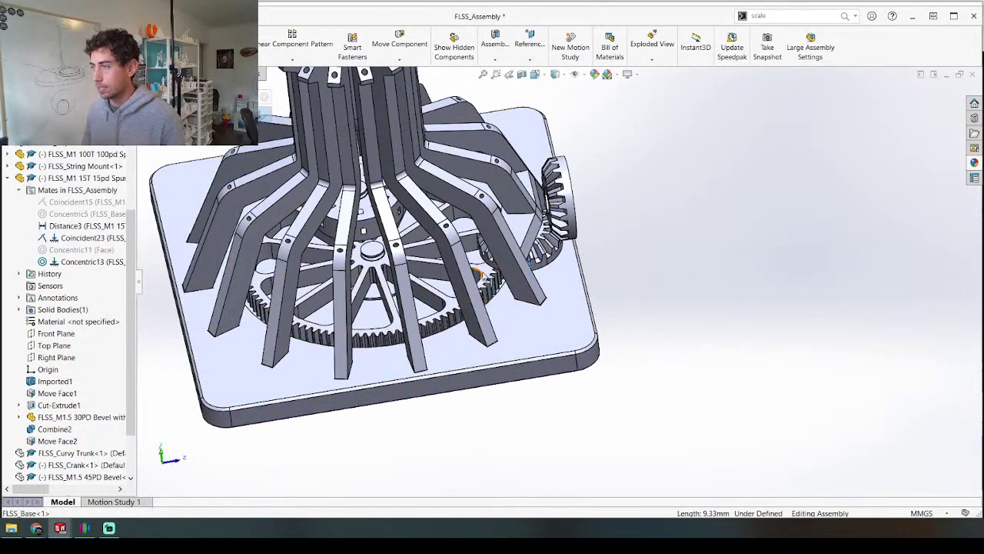
left_click(489, 274)
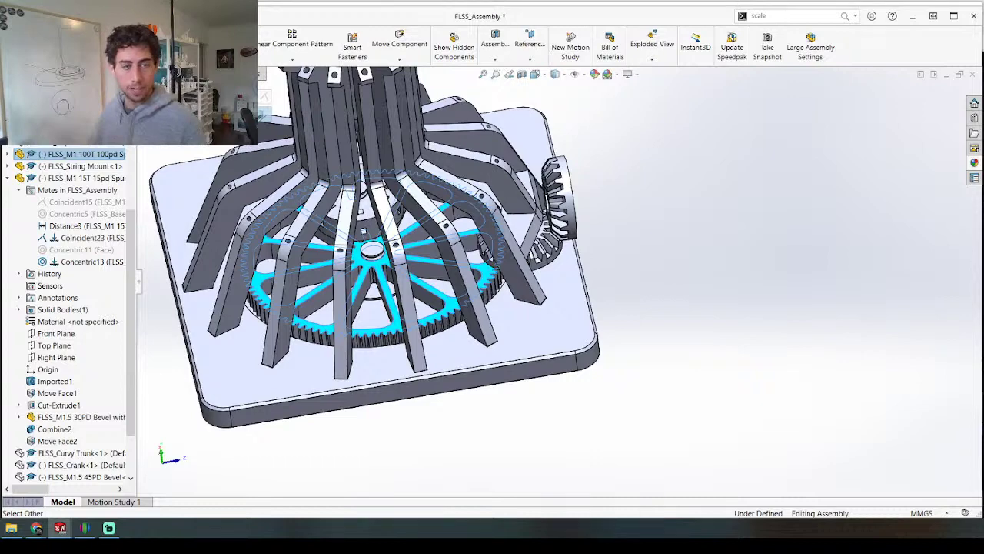
Step: Switch to Calculator and compute the spur gear ratio as 15 ÷ 100
key("XF86Calculator")
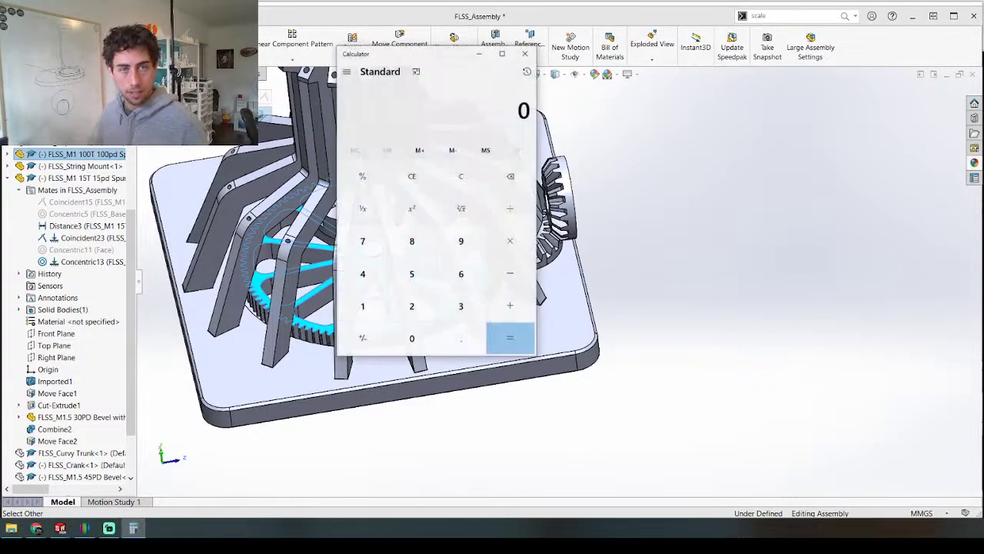
left_click(376, 309)
left_click(412, 279)
left_click(509, 208)
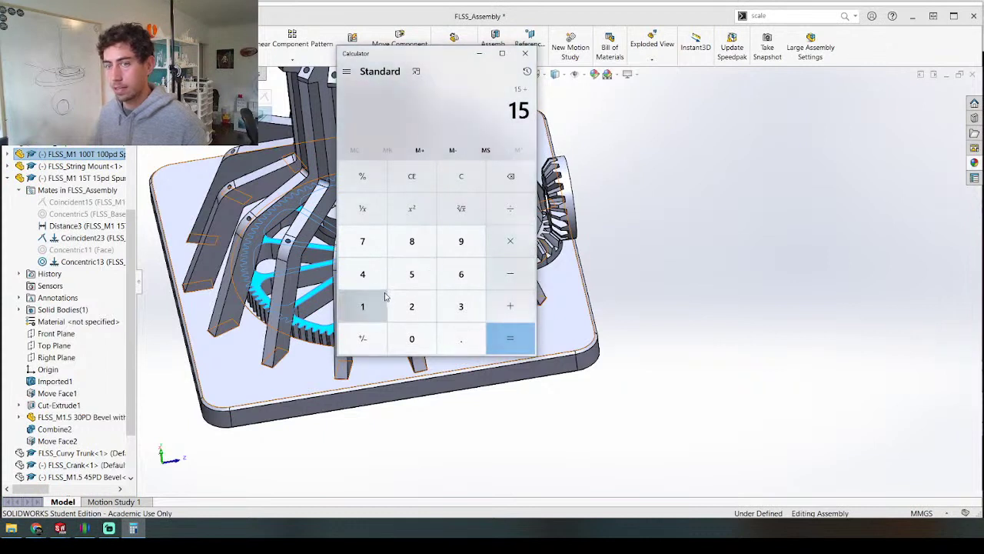
left_click(362, 306)
left_click(412, 338)
left_click(412, 338)
left_click(510, 338)
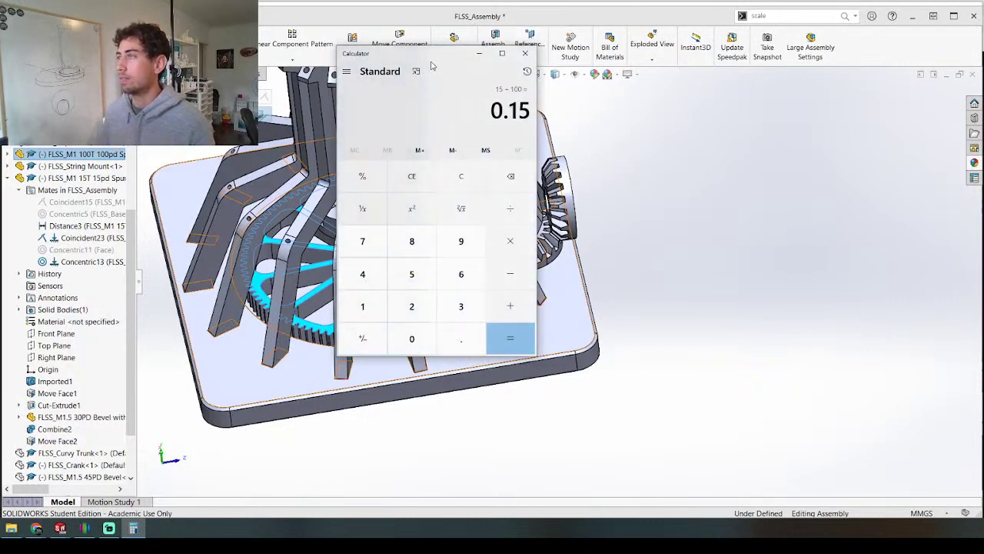
left_click_drag(415, 53, 881, 159)
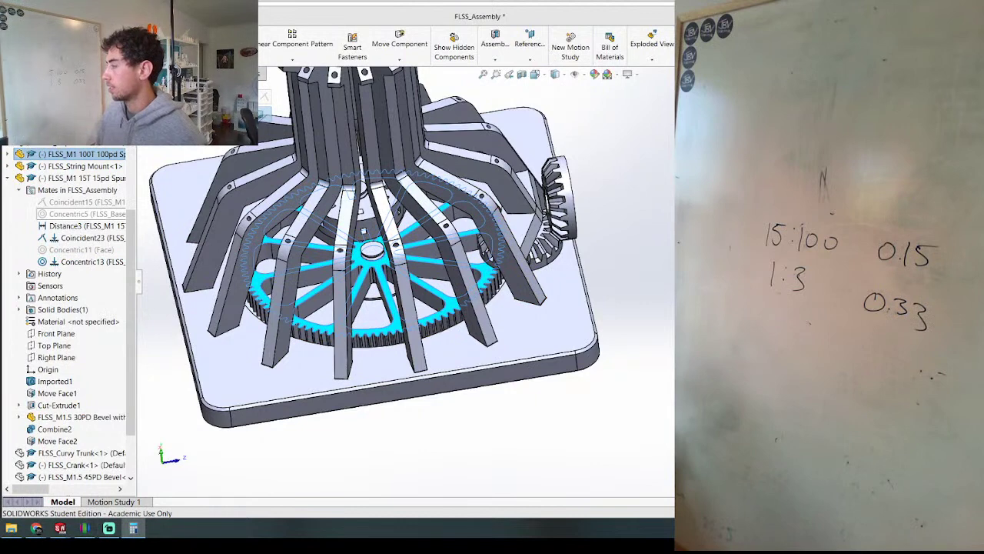
Step: Multiply the 1 ÷ 3 ratio in Calculator by 0.15 to get the overall gear ratio, and put Calculator away
left_click(133, 528)
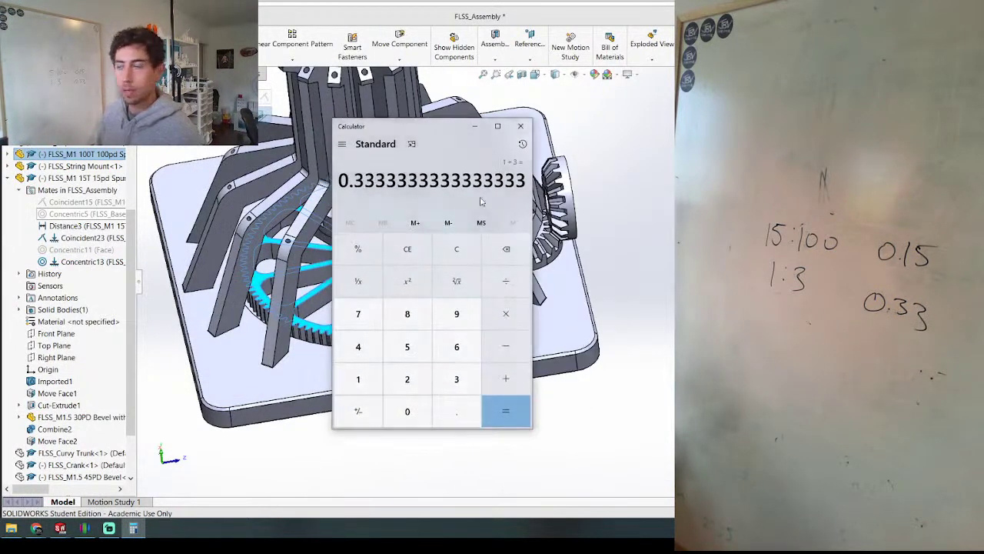
left_click(505, 313)
left_click(407, 411)
left_click(457, 412)
left_click(358, 380)
left_click(421, 348)
left_click(505, 411)
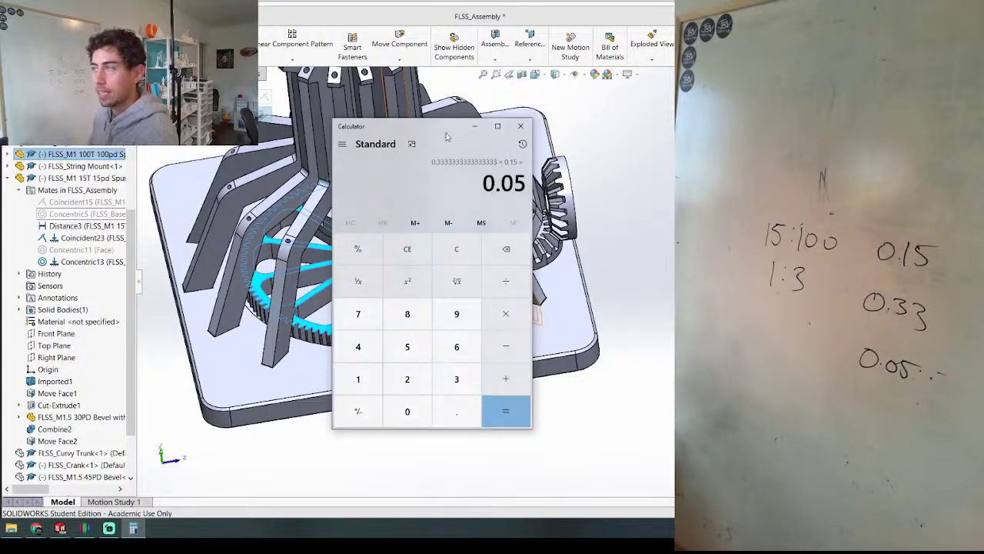
left_click(474, 126)
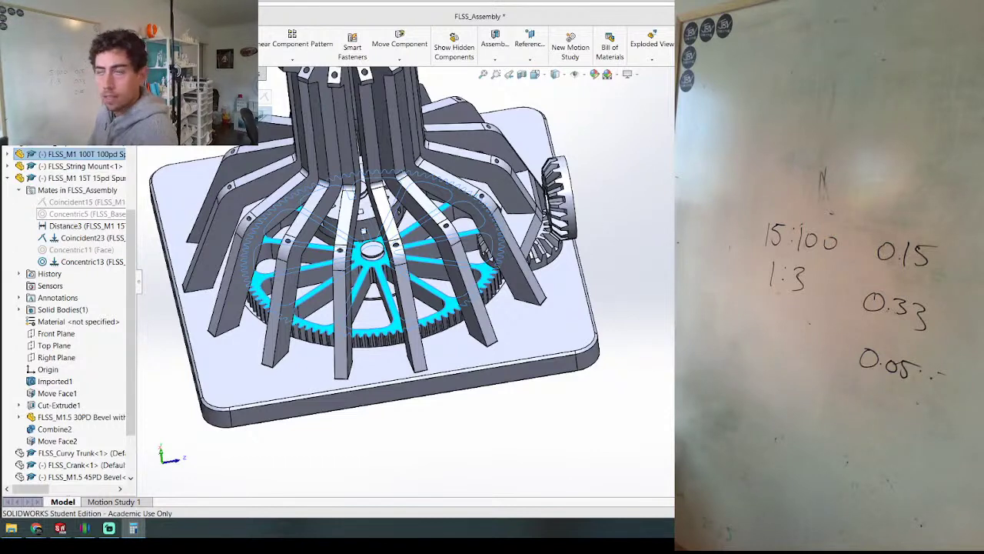
left_click_drag(777, 126, 666, 139)
middle_click_drag(523, 207, 469, 256)
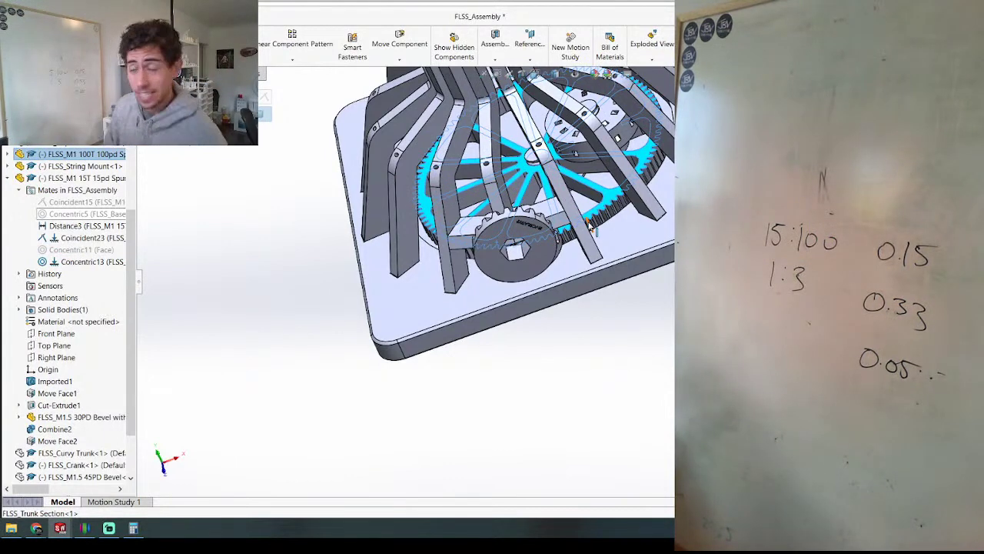
scroll(580, 387, "up", 5)
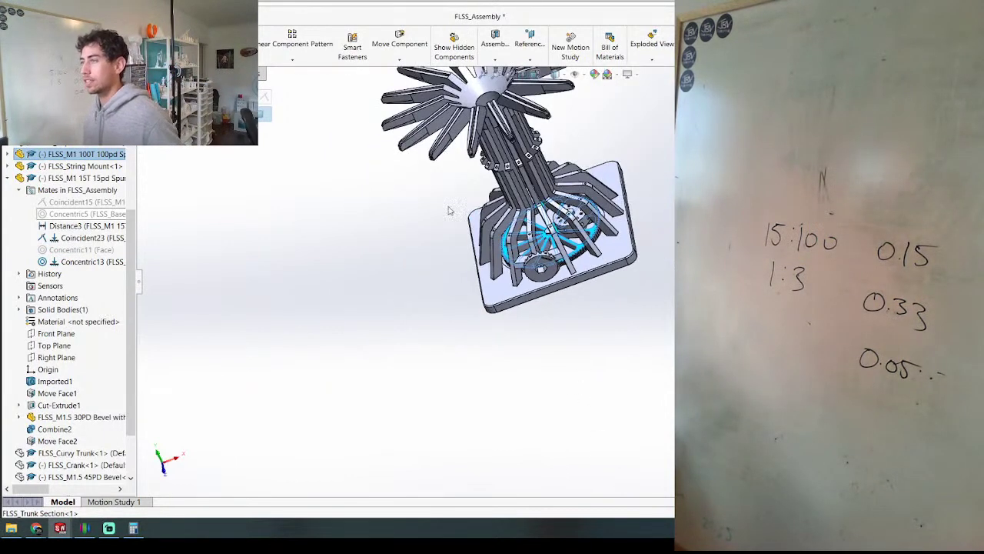
middle_click_drag(363, 204, 616, 254)
scroll(615, 254, "down", 5)
middle_click_drag(496, 326, 489, 236)
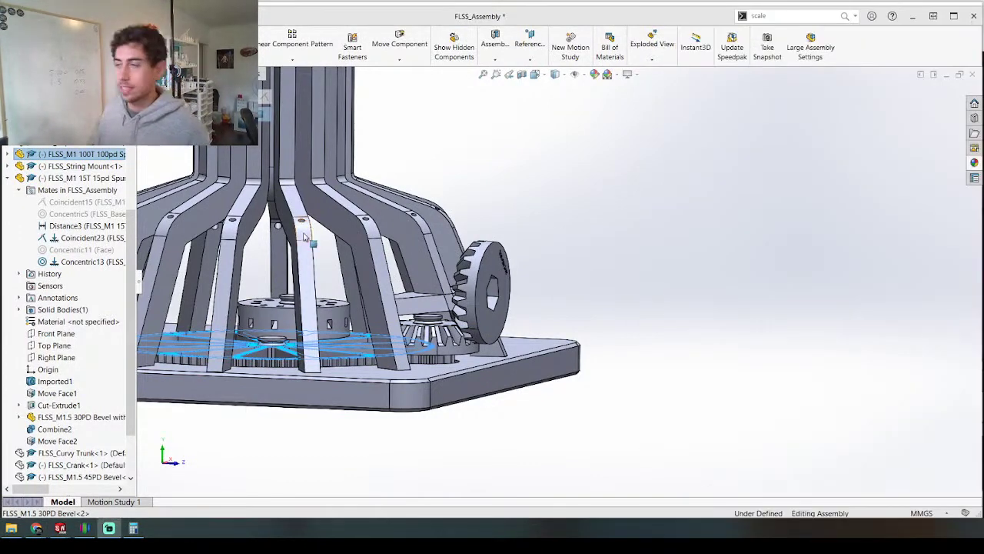
Step: Save the FLSS_Assembly file
scroll(303, 234, "up", 4)
key("ctrl+s")
scroll(482, 300, "down", 5)
middle_click_drag(426, 362, 508, 337)
scroll(470, 319, "up", 3)
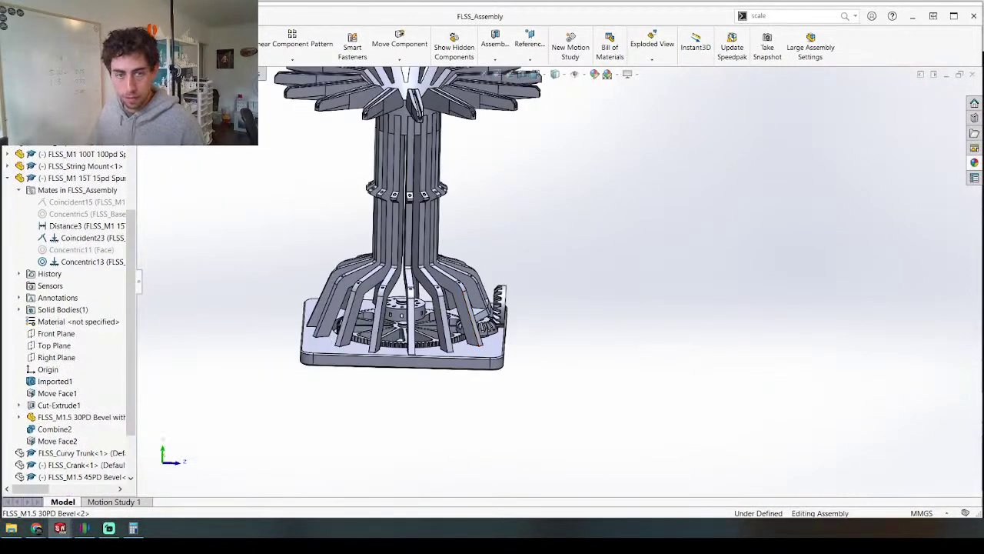
Step: Browse the gear library to its M1 20 Degrees folder and open the M1 45T 45pd Spur file
left_click(11, 527)
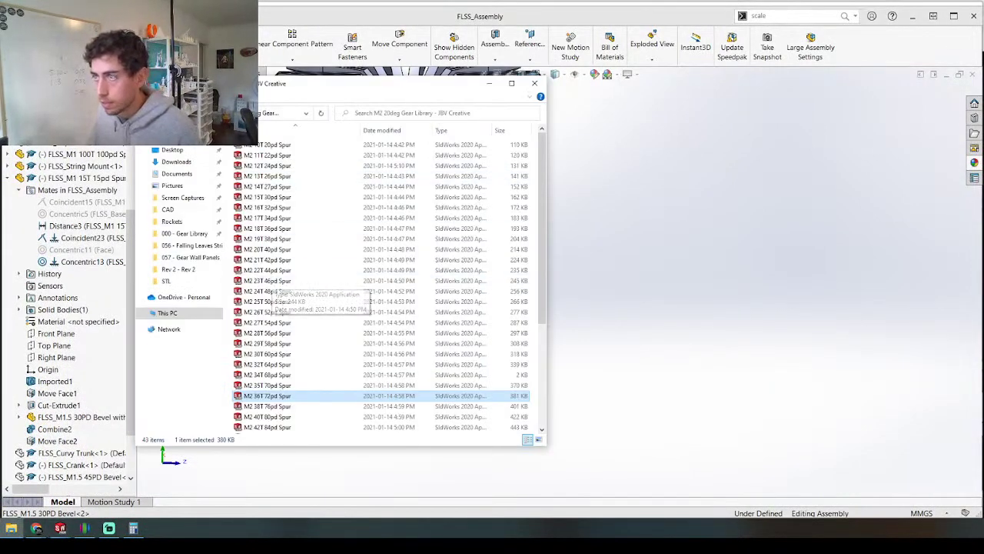
key("alt+Up")
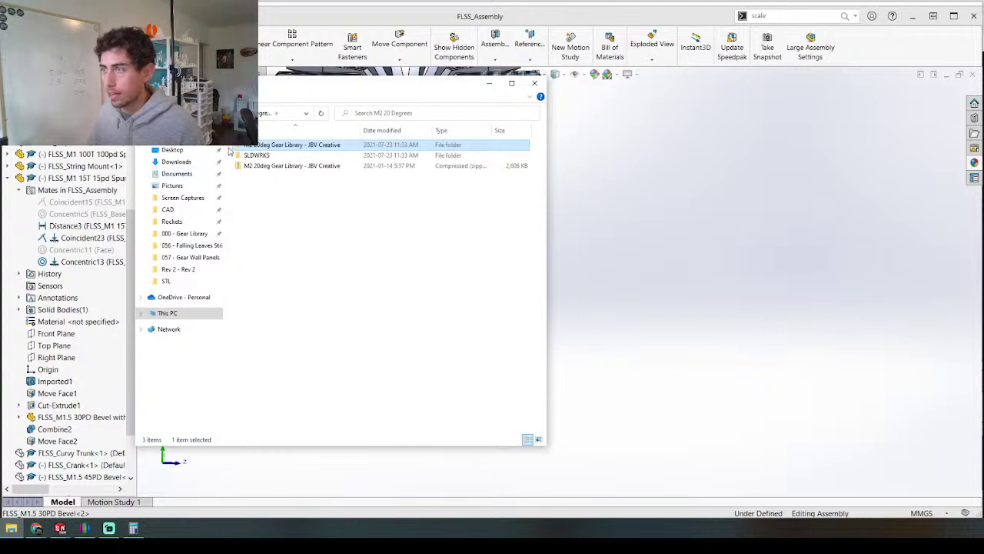
key("alt+Up")
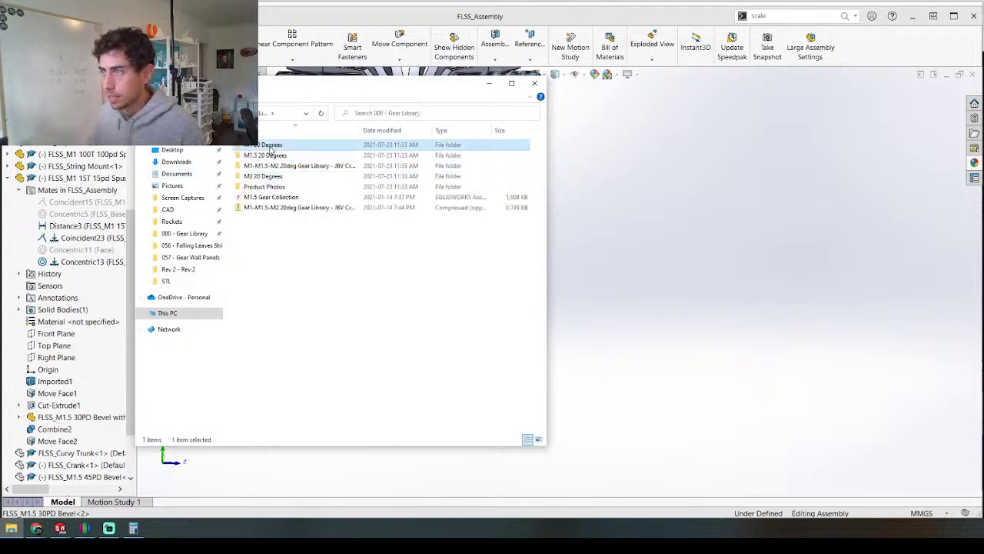
double_click(279, 154)
double_click(278, 146)
scroll(279, 308, "down", 1)
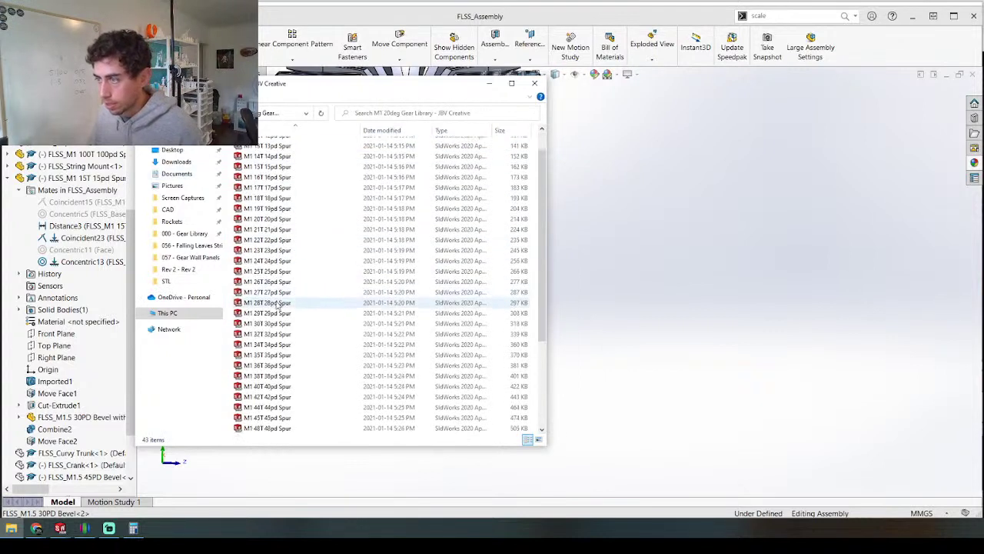
scroll(275, 369, "down", 1)
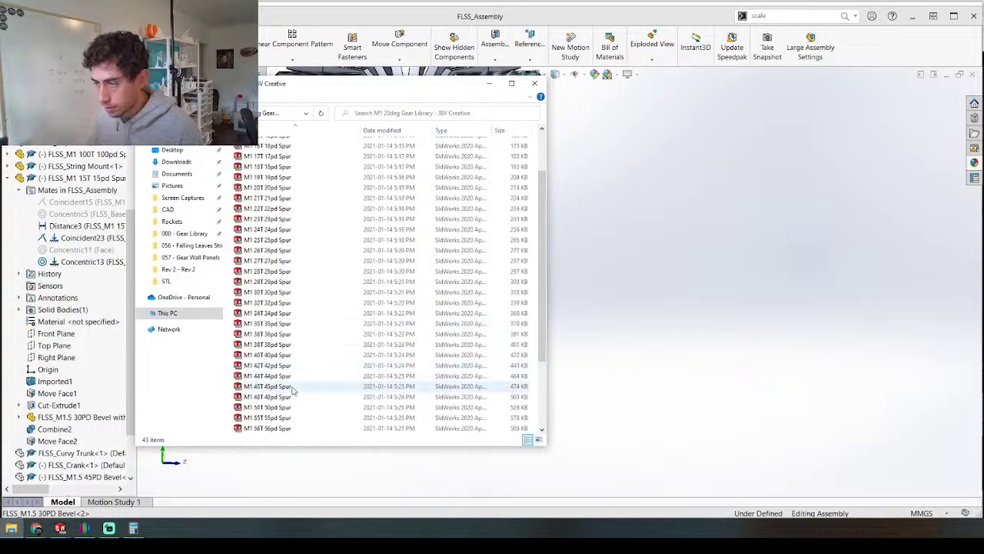
double_click(267, 387)
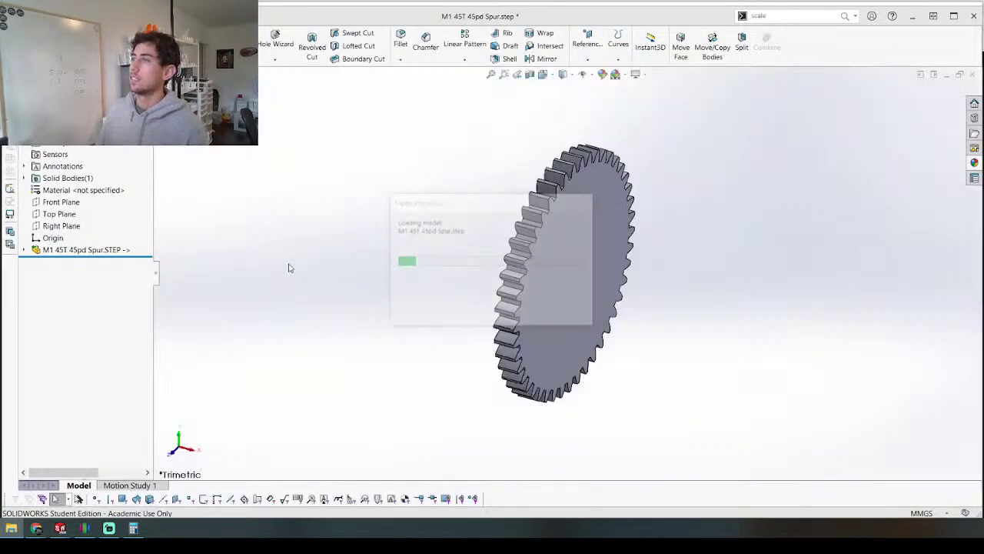
Step: Save the imported gear as a SOLIDWORKS part named FLSS_M1 45T 45pd Spur in the 056 - Falling Leaves String Sculpture folder
middle_click_drag(452, 309, 432, 271)
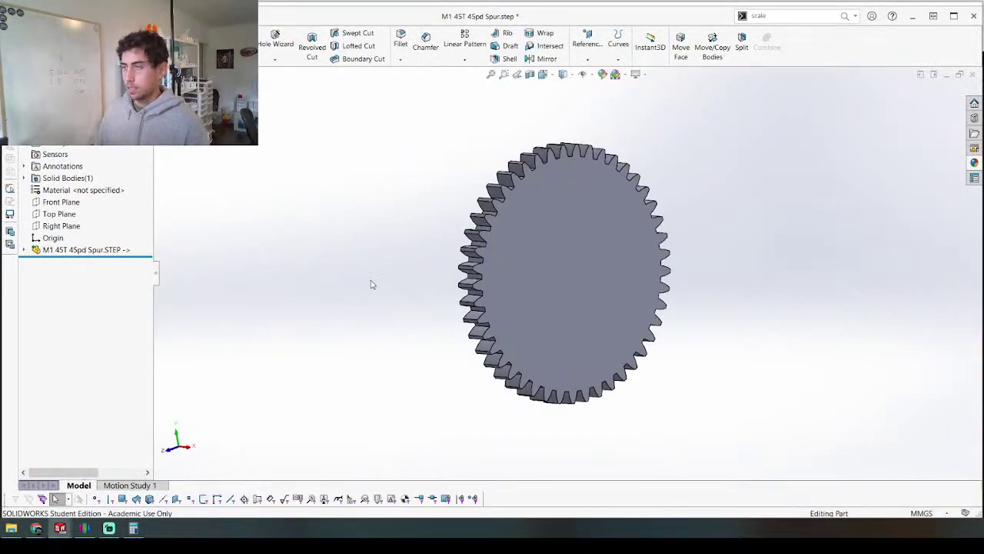
key("ctrl+s")
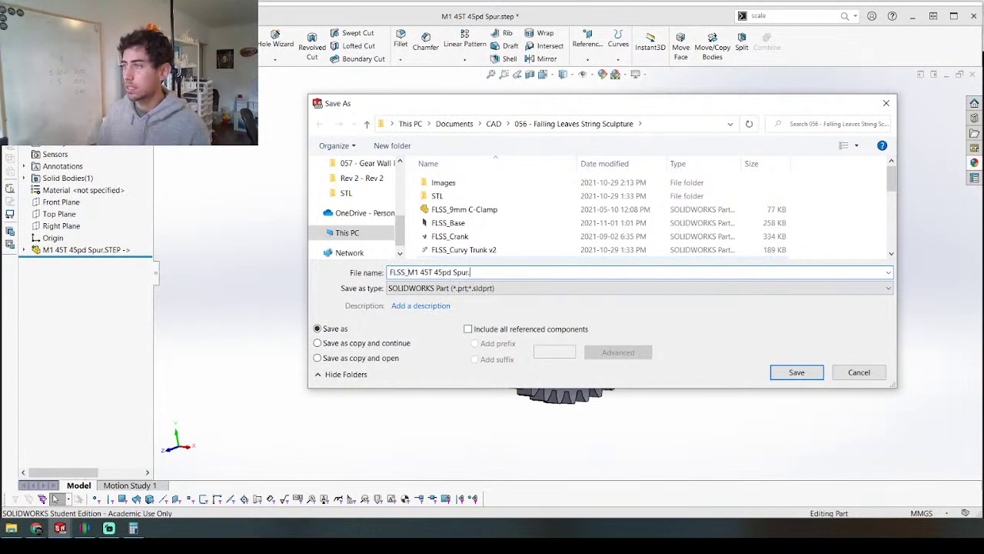
type("FLSS_")
key("Return")
Step: Sketch a circle centred on the origin on the gear's flat face and set its diameter to 9.4 mm
left_click(551, 248)
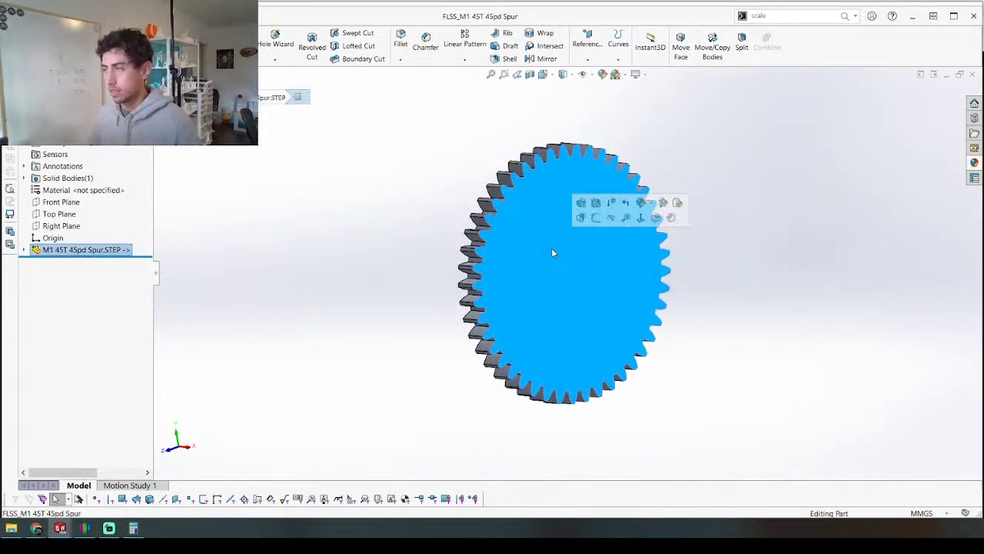
key("s")
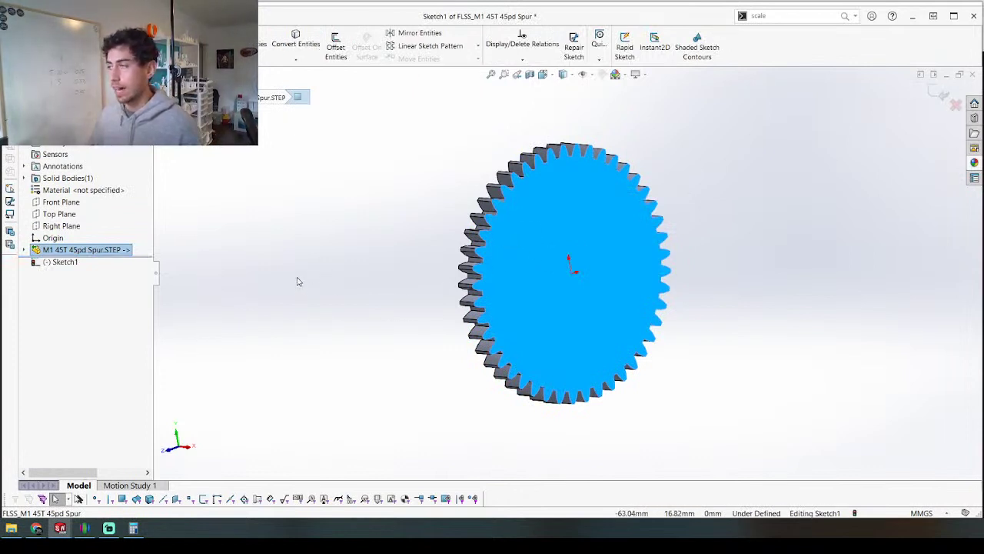
key("c")
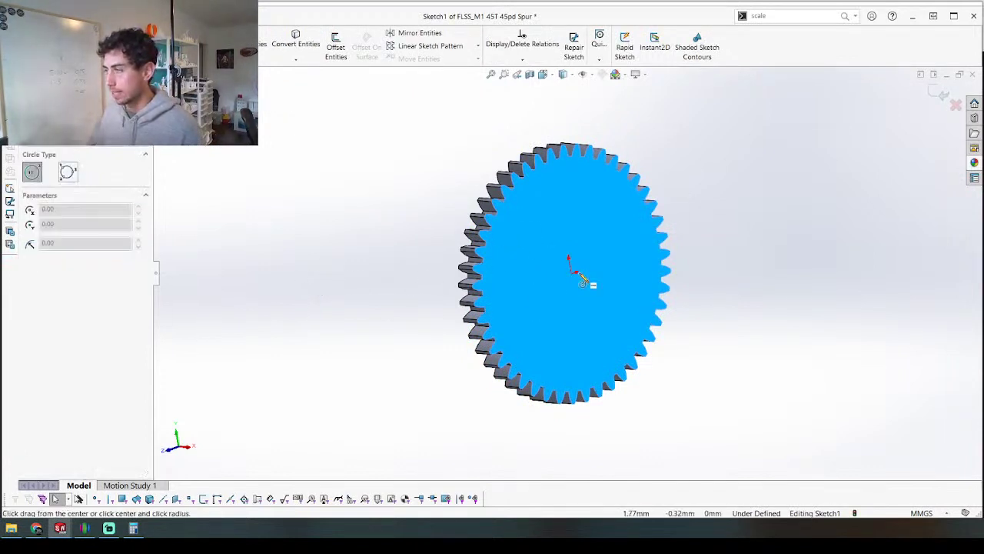
left_click(571, 271)
left_click(580, 262)
key("d")
left_click(582, 263)
left_click(687, 166)
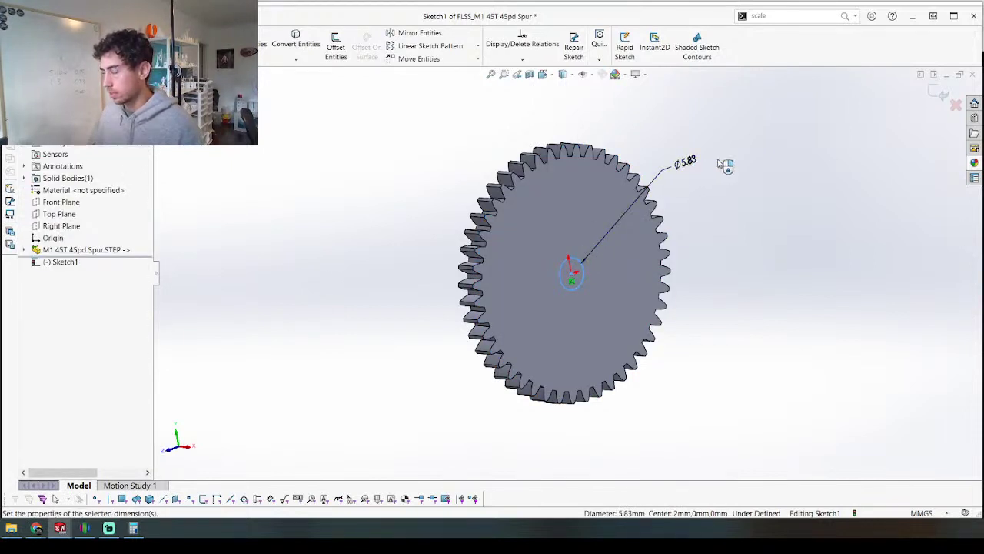
left_click(721, 164)
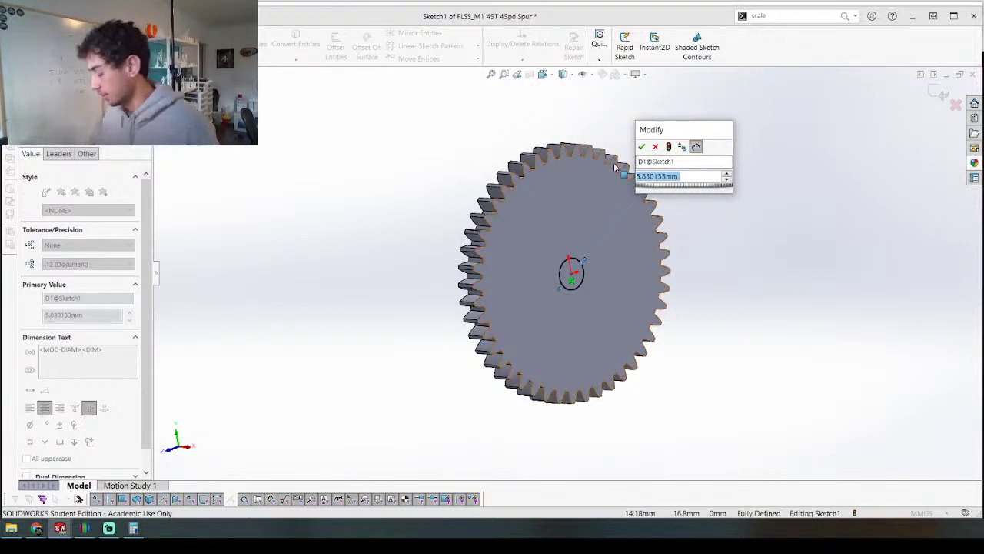
type("9.4")
key("Return")
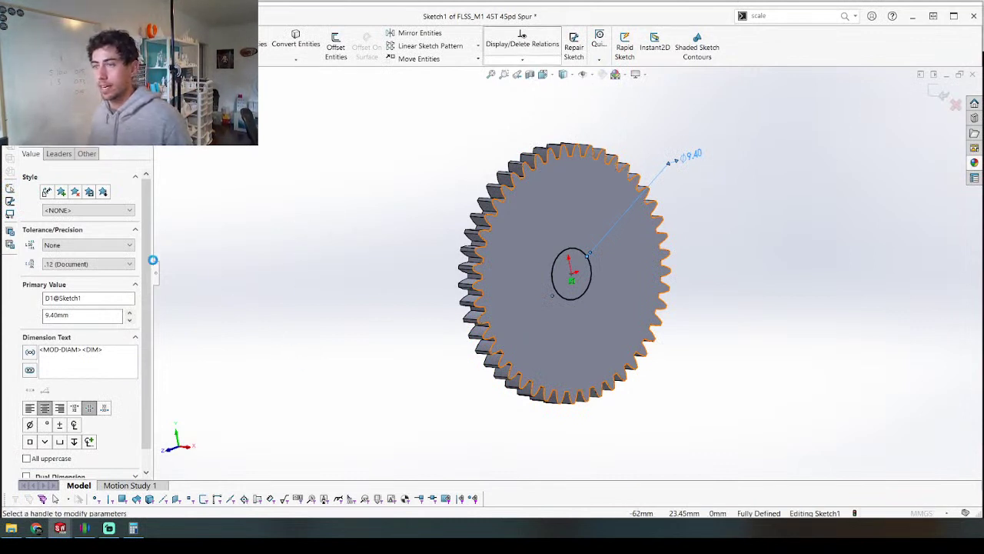
Step: Cut the circle out of the gear as a centre bore using the Through All end condition
left_click(108, 203)
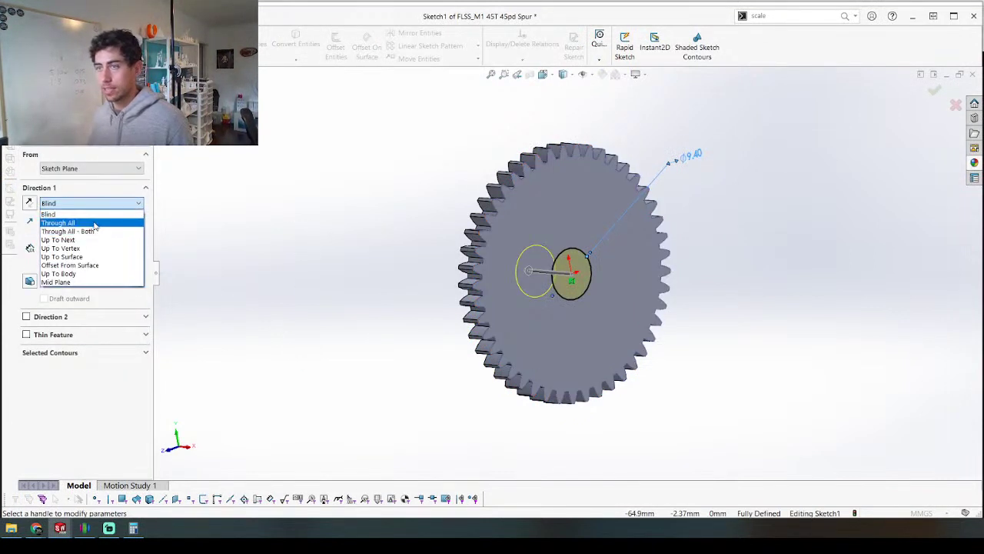
left_click(92, 219)
key("Return")
Step: Measure the gear's thickness between its two flat faces
left_click(538, 229)
middle_click_drag(538, 229, 587, 178)
left_click(585, 192, "ctrl")
key("m")
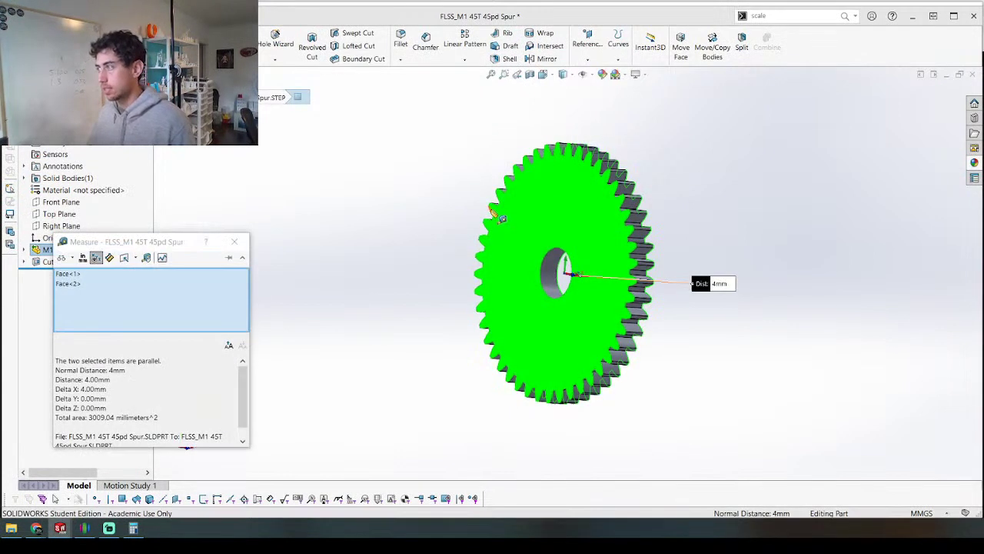
key("Escape")
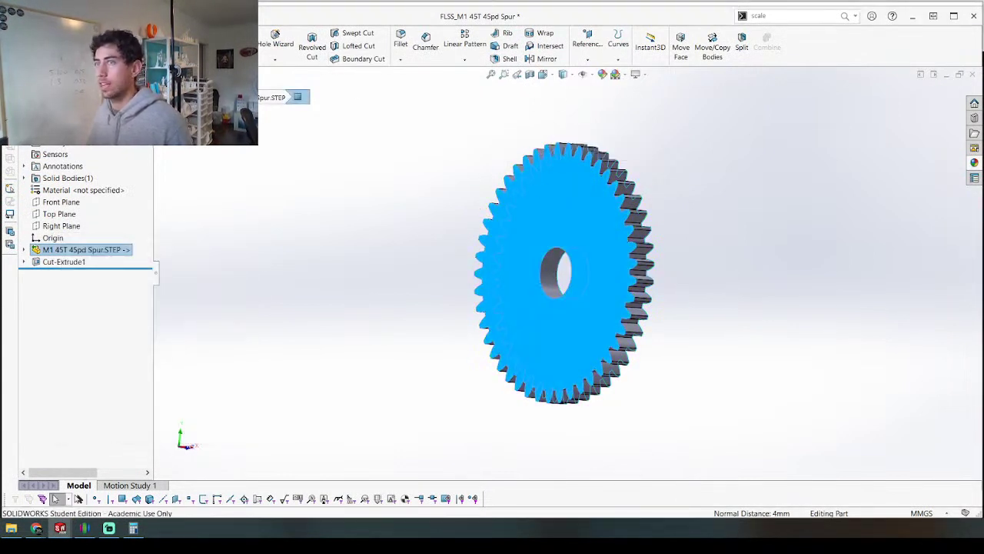
Step: Start a Move Face offset on the gear and remove the second flat face from the selection, keeping only the first
left_click(681, 46)
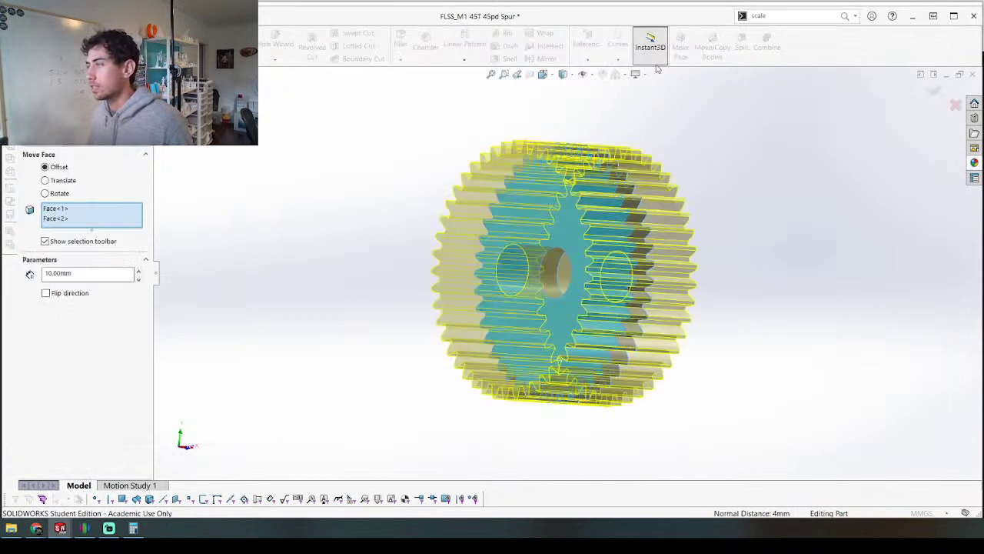
left_click(69, 218)
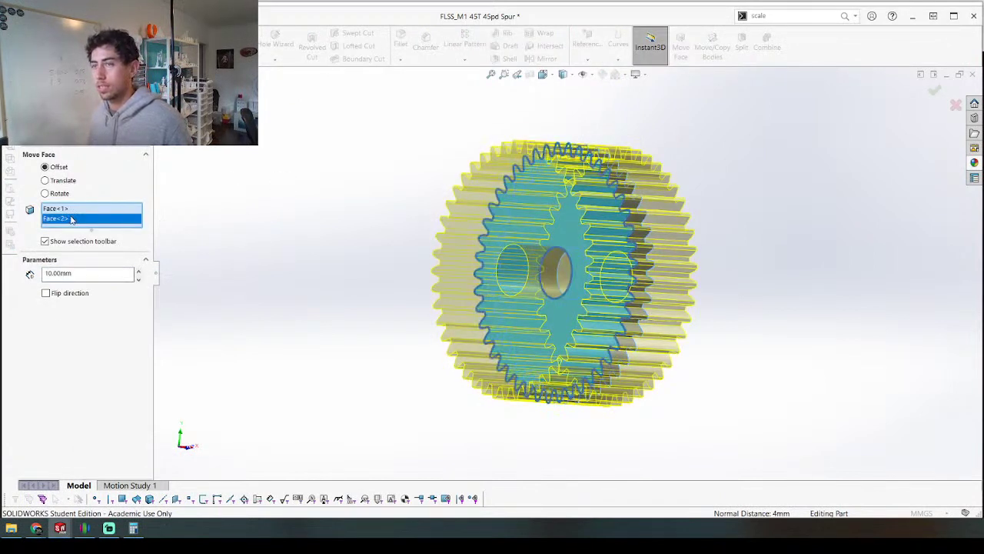
key("Delete")
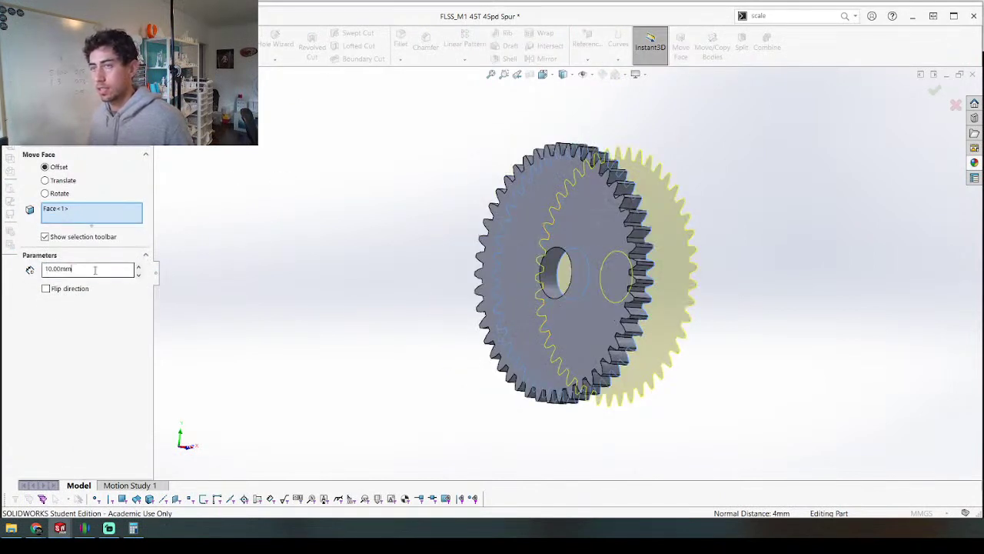
Step: Finish the Move Face offset on the 45T spur gear and break its link to the original STEP model
key("Return")
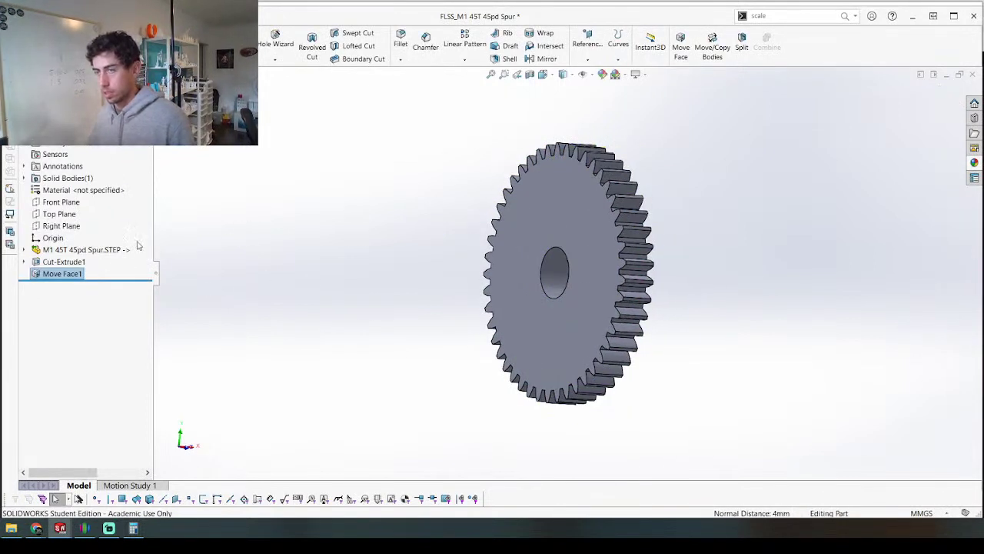
right_click(86, 249)
left_click(150, 257)
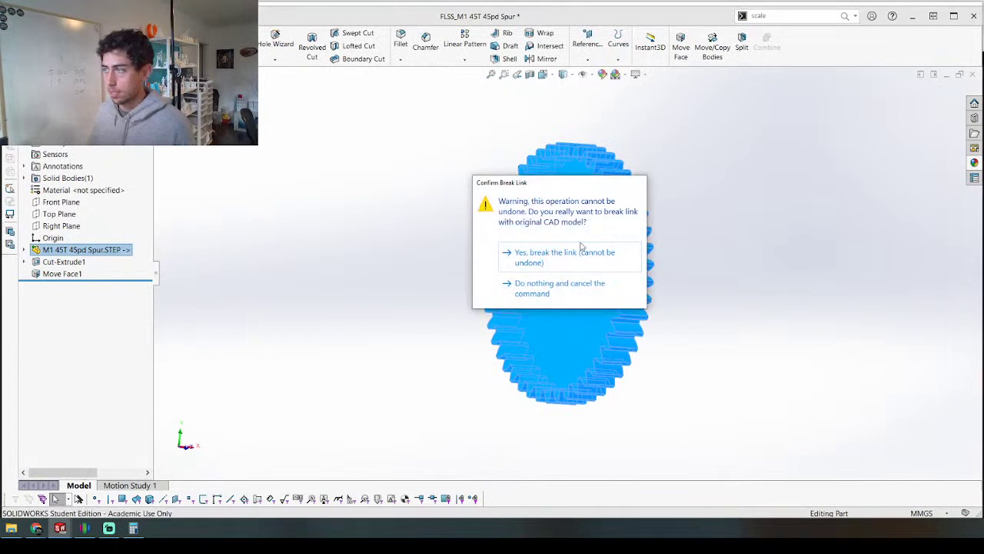
left_click(580, 258)
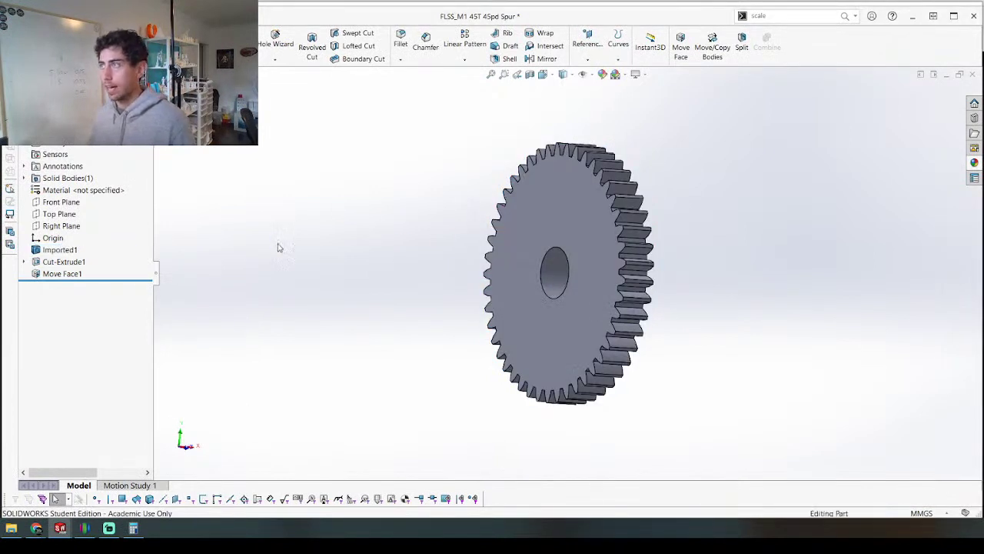
Step: Switch to the recent FLSS_Assembly document and show it in the Shaded With Edges display style
key("r")
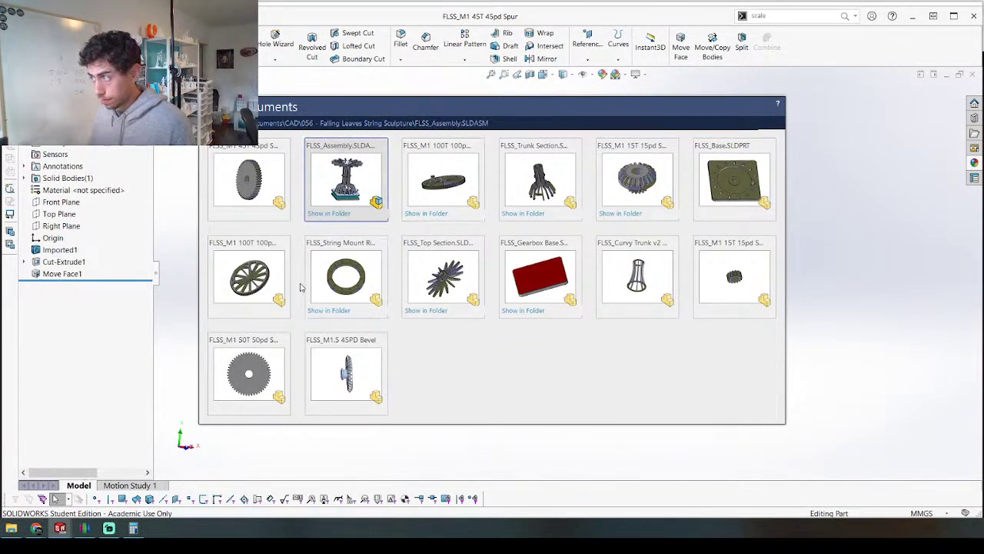
left_click(360, 197)
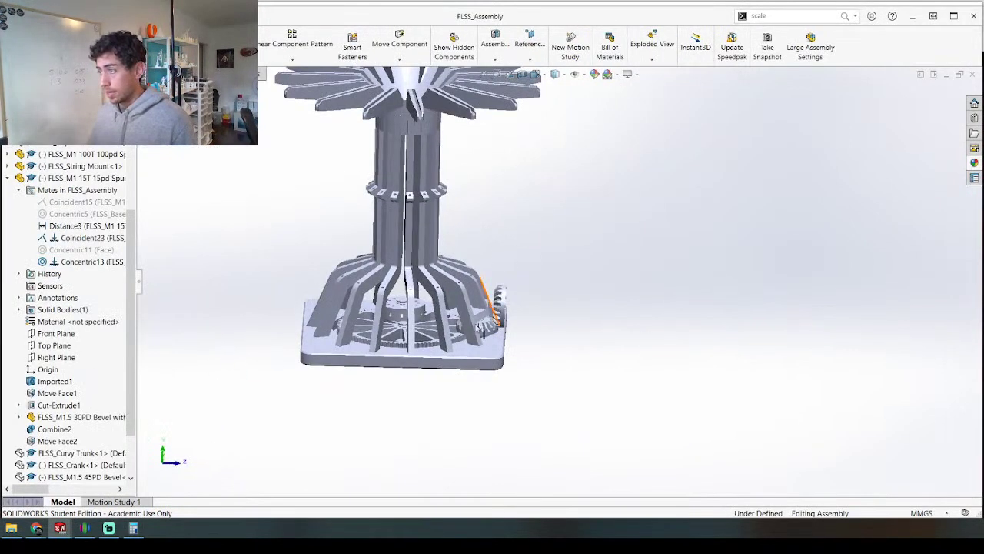
left_click(580, 75)
left_click(559, 75)
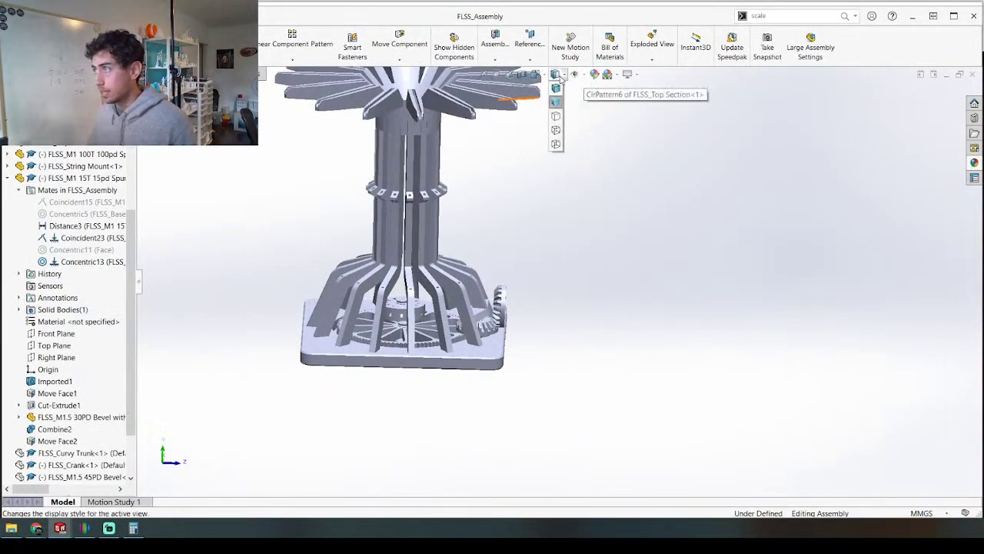
left_click(558, 87)
Step: Open the upright FLSS_M1.5 30PD Bevel gear at the edge of the base as its own part
scroll(496, 293, "down", 5)
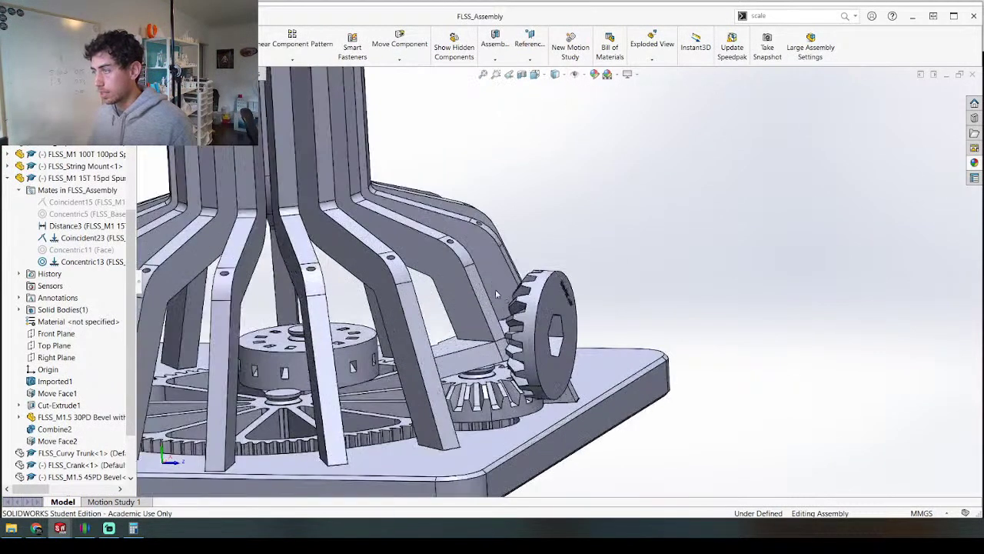
right_click(559, 300)
left_click(565, 149)
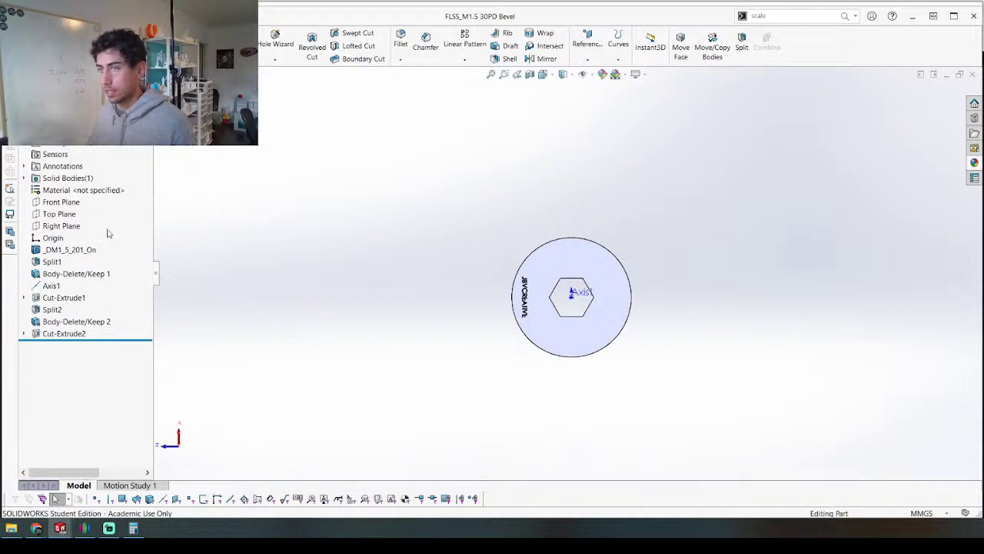
Step: Edit the sketch of Cut-Extrude1 in the bevel gear and delete the whole hexagon profile with its dimension
middle_click_drag(392, 249, 496, 331)
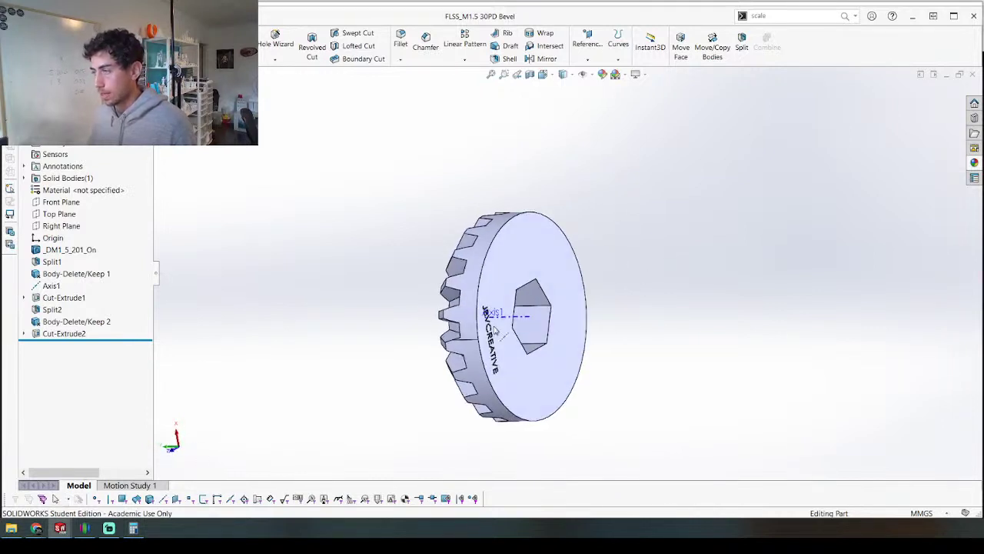
right_click(55, 298)
left_click(78, 264)
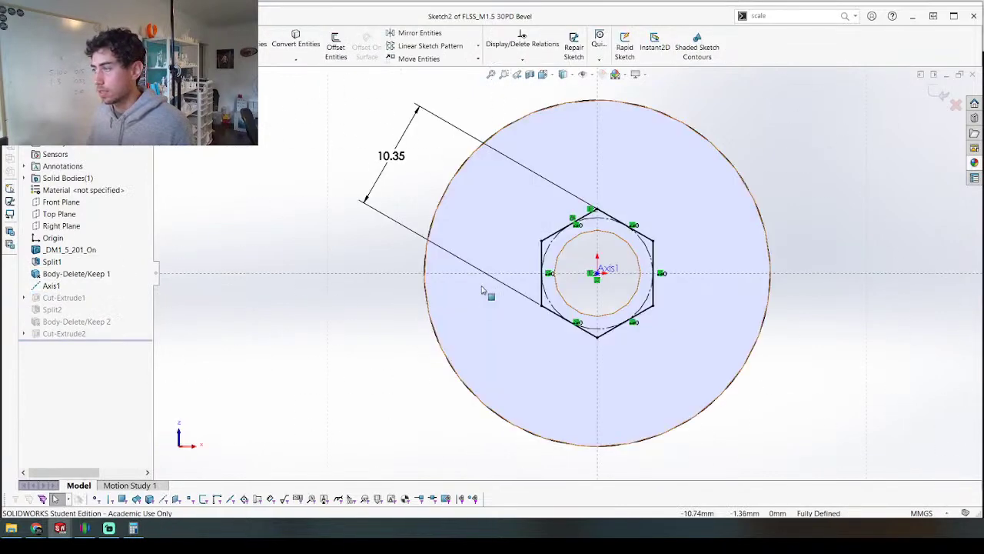
left_click_drag(635, 264, 687, 330)
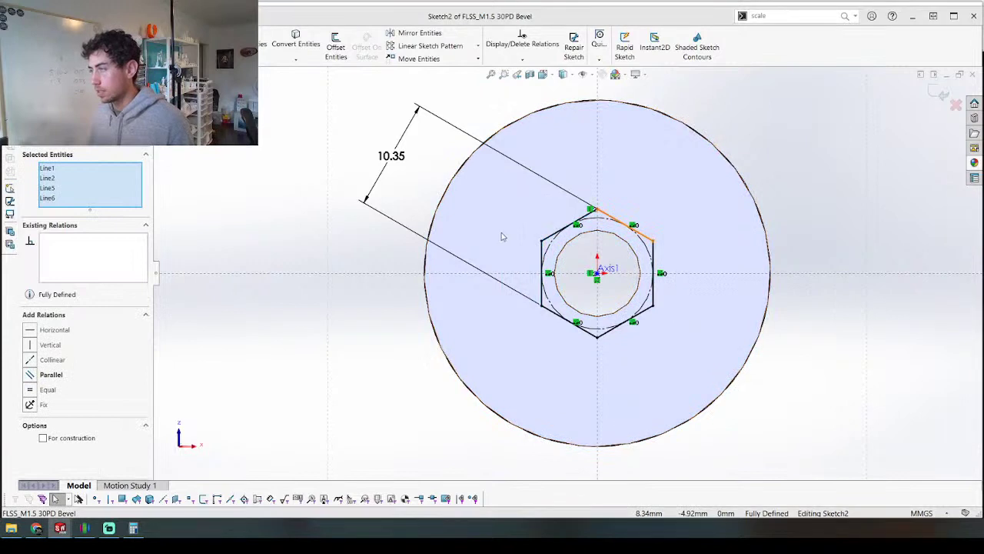
key("Delete")
mouse_move(498, 169)
left_mouse_down()
mouse_move(736, 423)
mouse_move(714, 411)
left_mouse_up()
key("Delete")
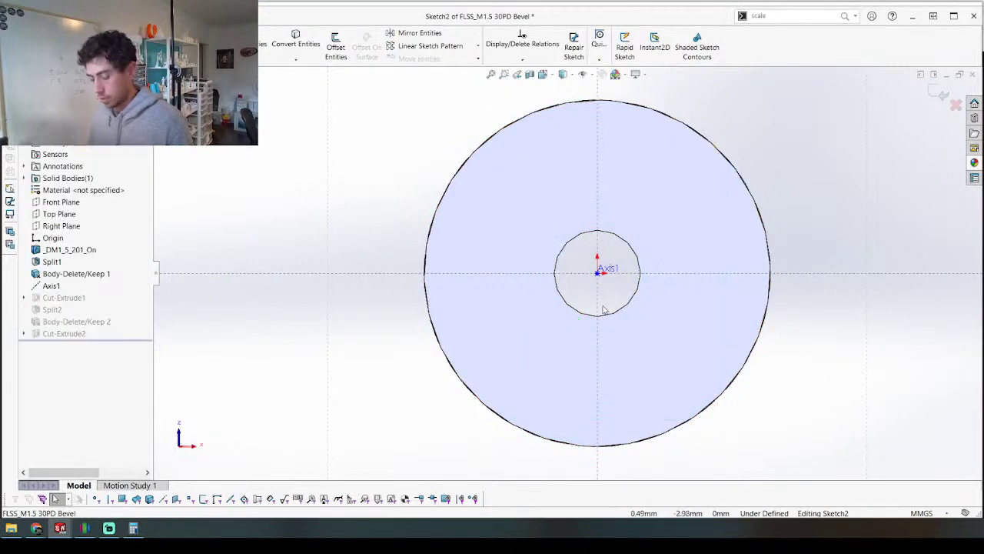
Step: Sketch a circle centred on the origin, dimension its diameter to 9.4 mm and finish the sketch
key("c")
left_click(598, 273)
left_click(640, 217)
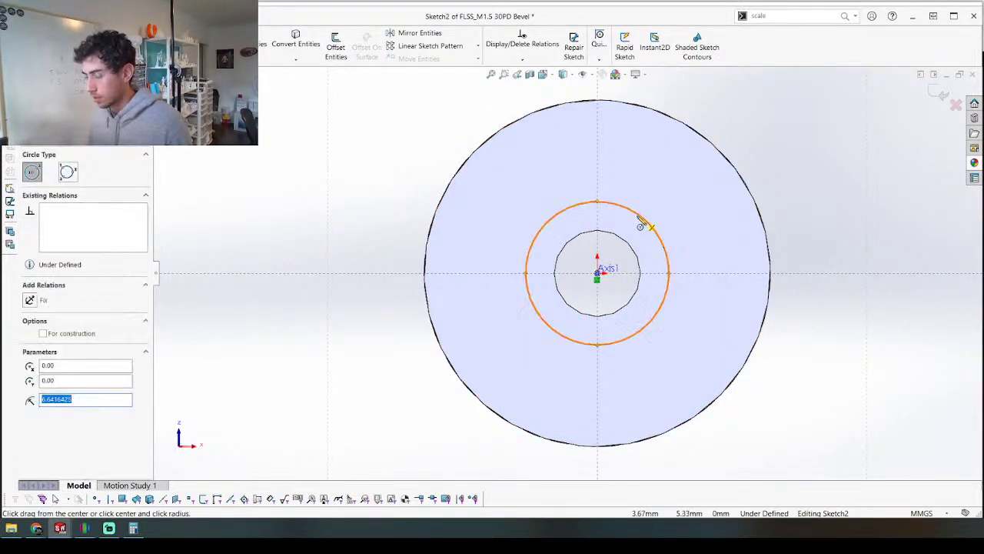
key("d")
left_click(656, 232)
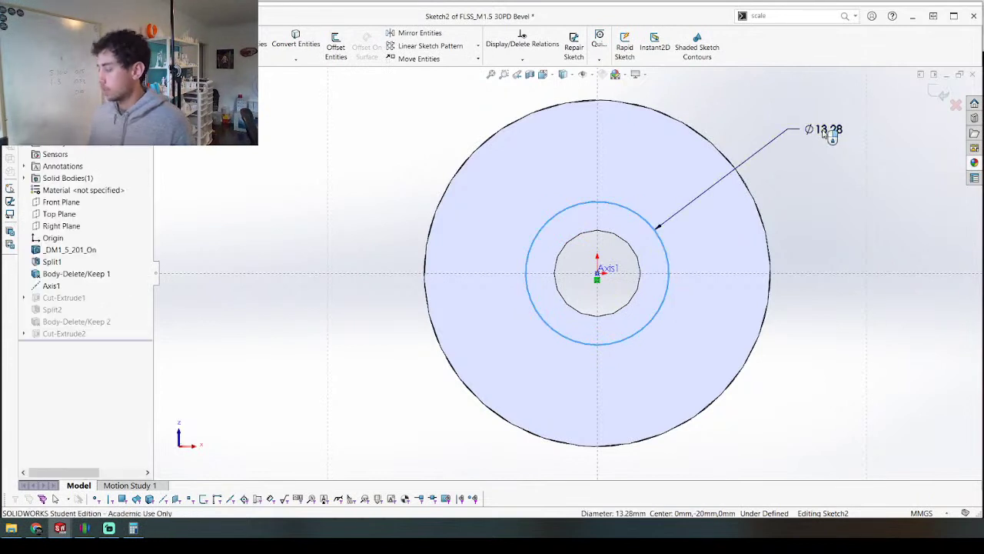
left_click(825, 133)
type("9.4")
key("Return")
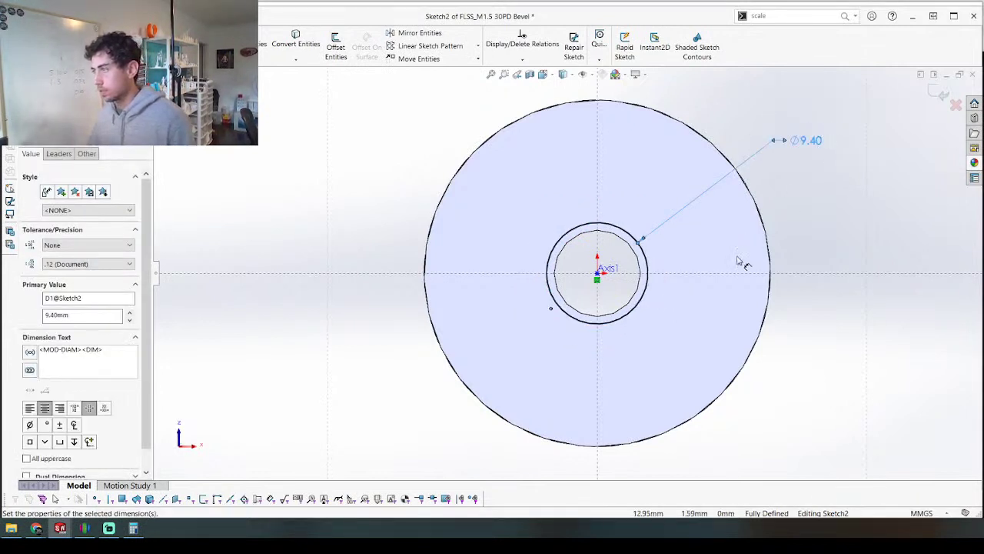
left_click(939, 94)
Step: Roll the part back to before Cut-Extrude2 and offset the bevel gear's flat back face inward by 1.33 mm with Move Face
middle_click_drag(400, 214, 430, 276)
left_click(576, 221)
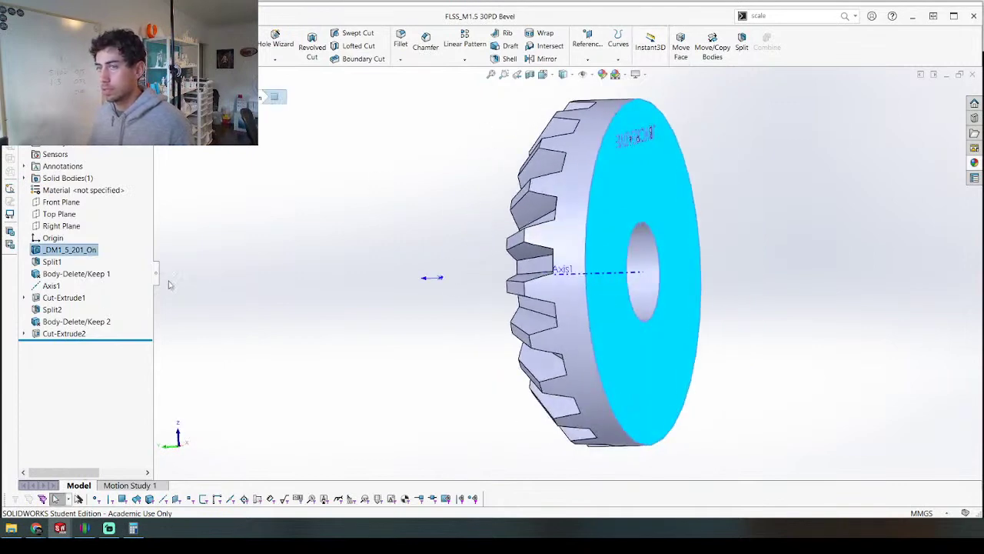
left_click_drag(77, 339, 77, 327)
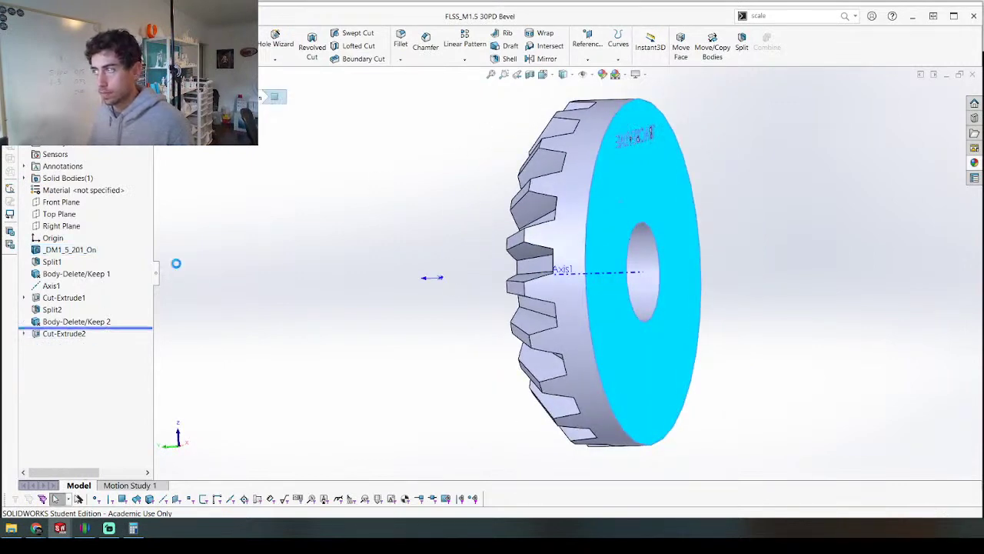
left_click(681, 47)
left_click(628, 182)
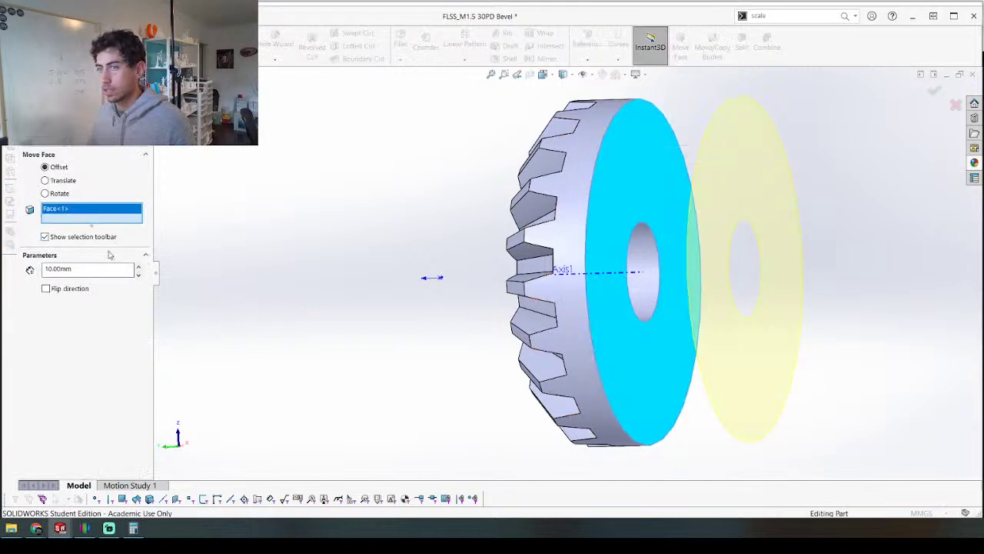
left_click(46, 288)
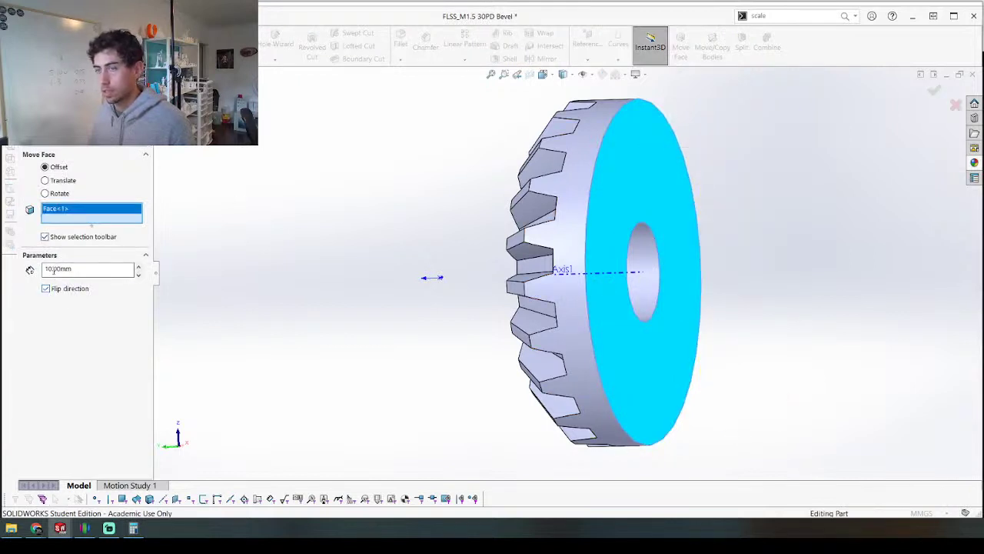
type("1.3")
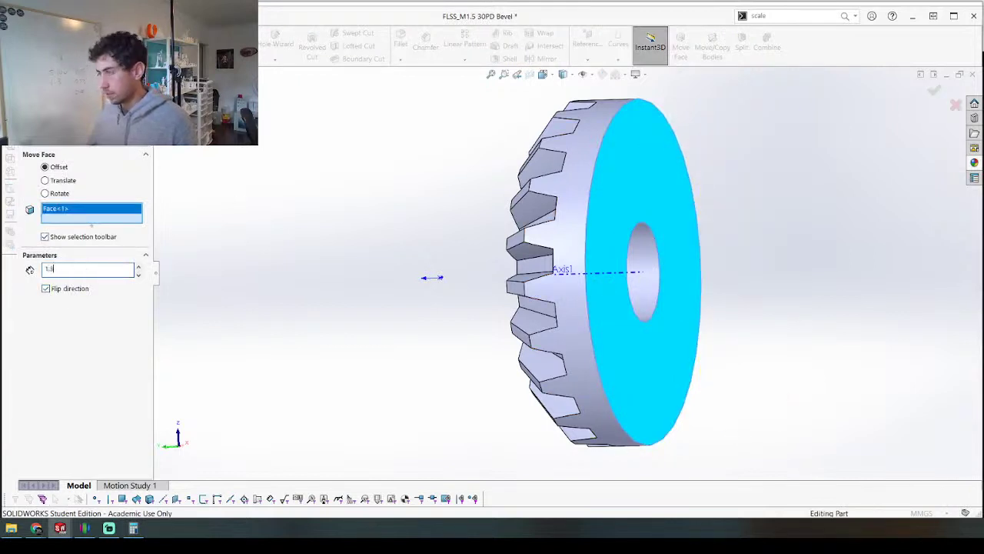
type("3")
key("Return")
scroll(627, 160, "down", 3)
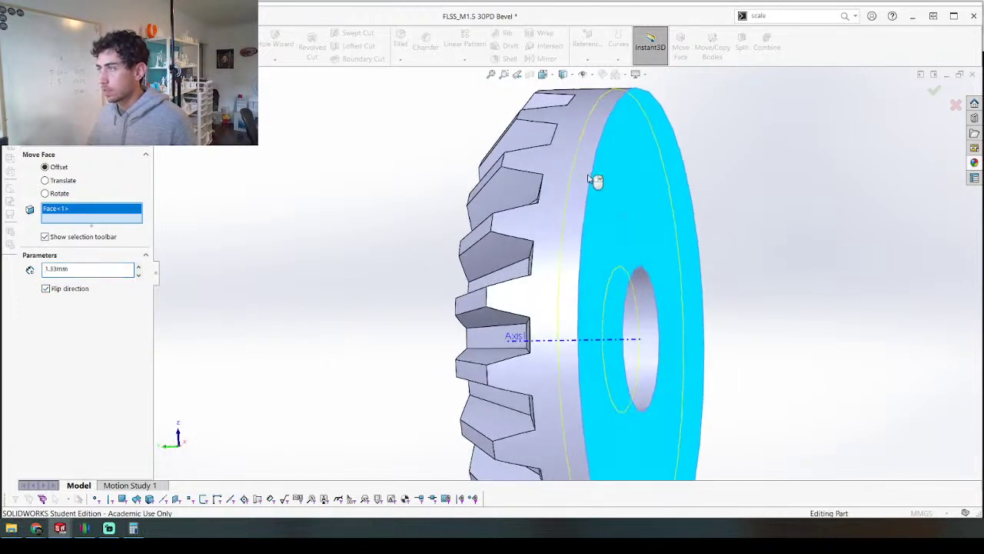
key("Return")
key("Return")
Step: Measure the distance between the bevel gear's flat back face and its toothed front face
left_click(599, 240)
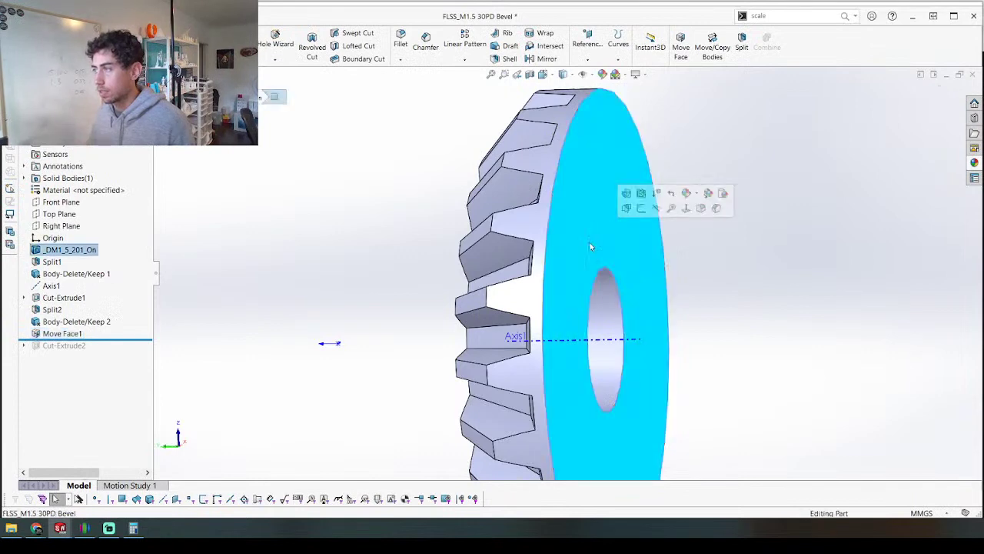
middle_click_drag(492, 250, 609, 223)
left_click(383, 292)
key("m")
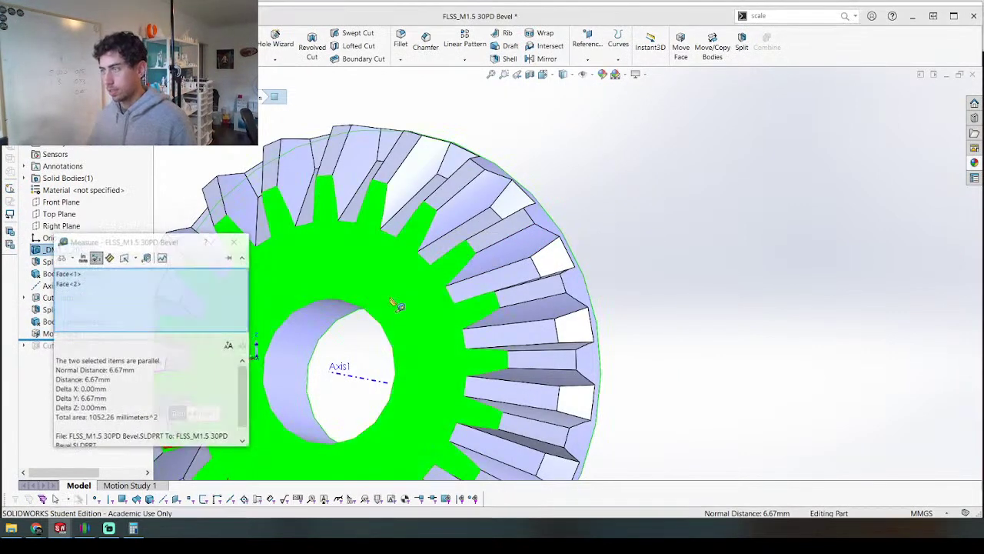
scroll(331, 242, "up", 4)
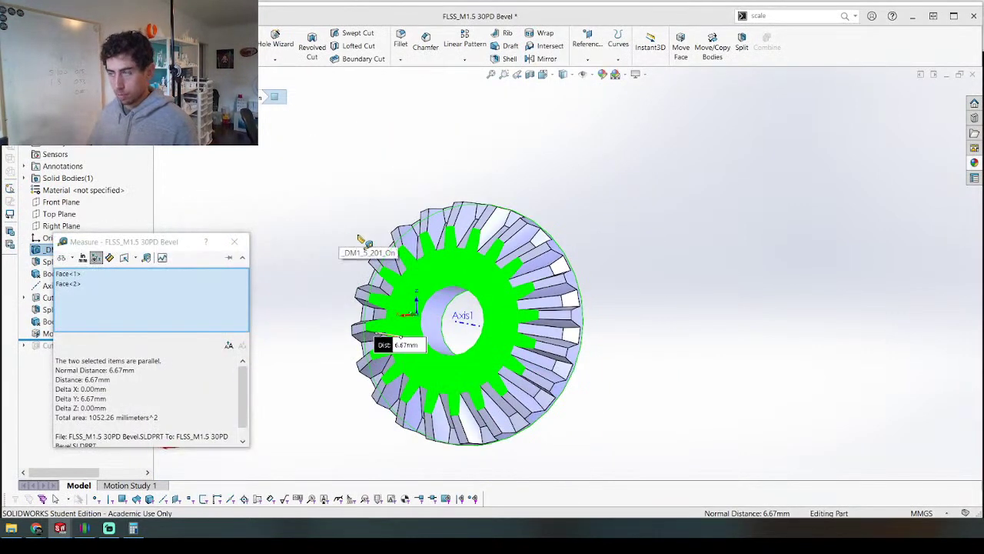
key("Escape")
Step: Edit Move Face1 to change the offset distance of the bevel gear's back face
right_click(64, 336)
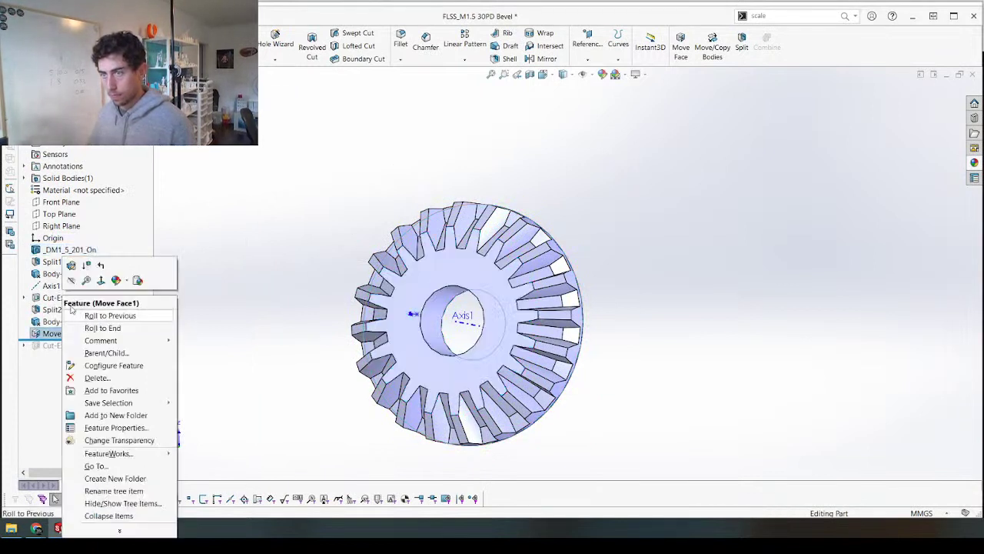
left_click(70, 266)
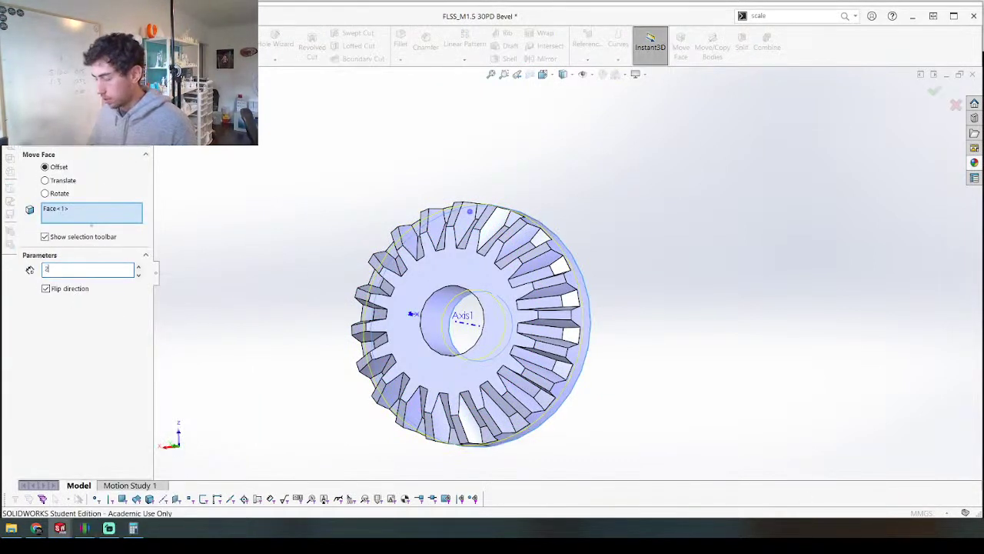
key("Escape")
Step: Recheck the bevel gear's thickness between its back and front faces after the offset edit
middle_click_drag(523, 281, 408, 268)
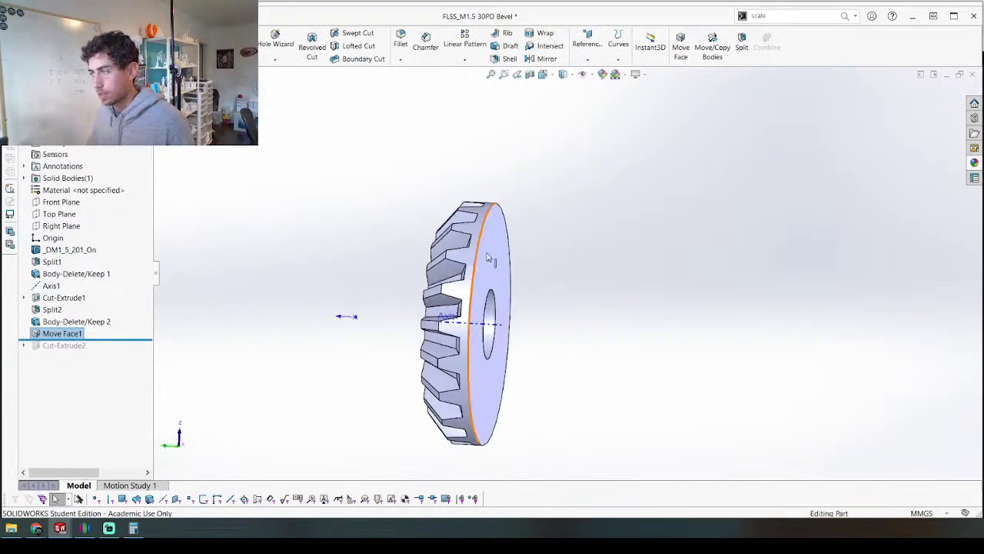
middle_click_drag(500, 242, 429, 268)
left_click(429, 268)
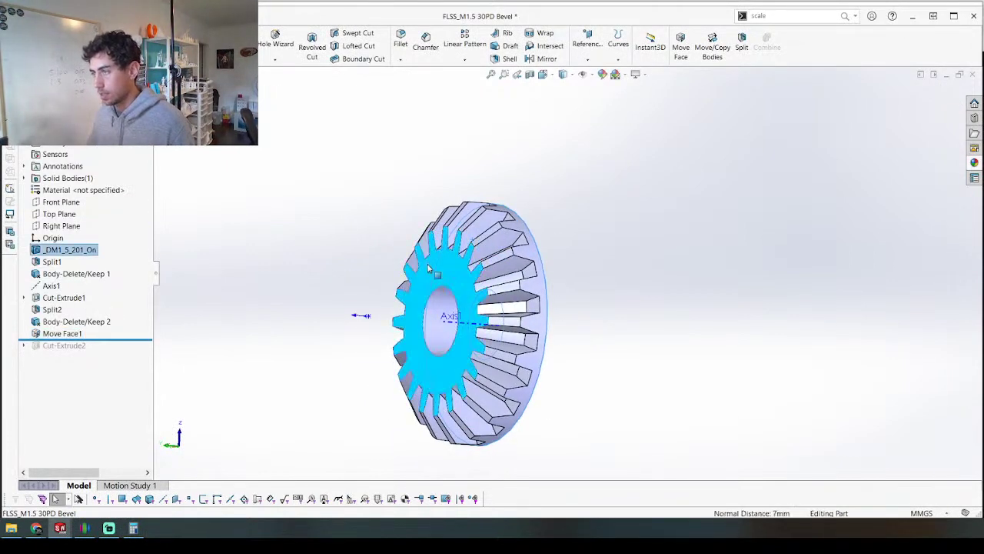
key("m")
key("Escape")
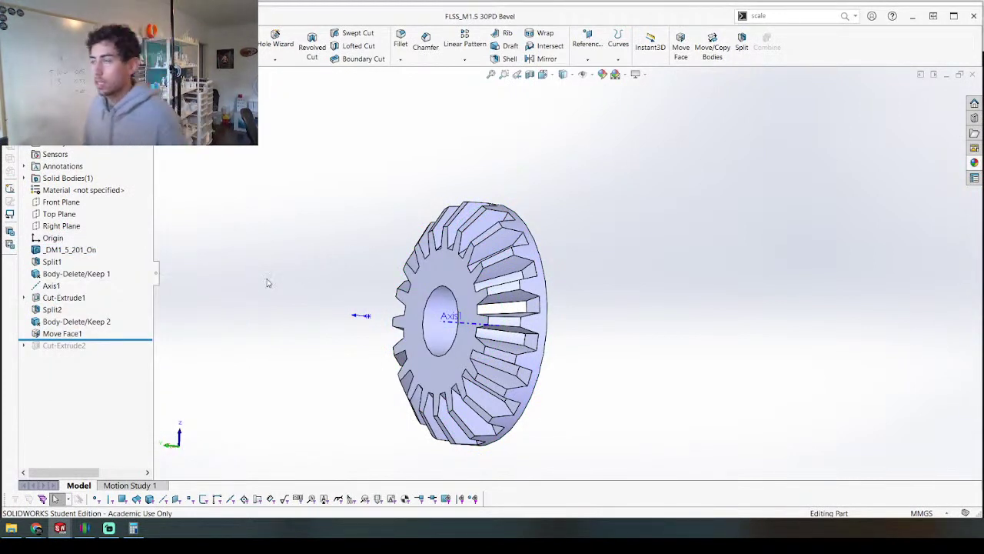
Step: Insert the FLSS_M1 45T 45pd Spur part with its solid bodies into the bevel gear part
middle_click_drag(272, 262, 278, 196)
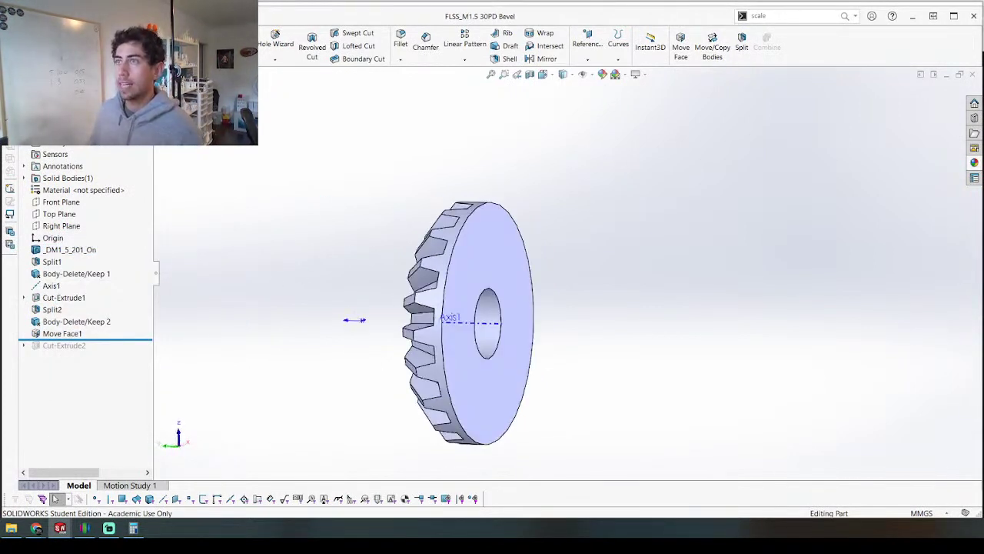
left_click(143, 16)
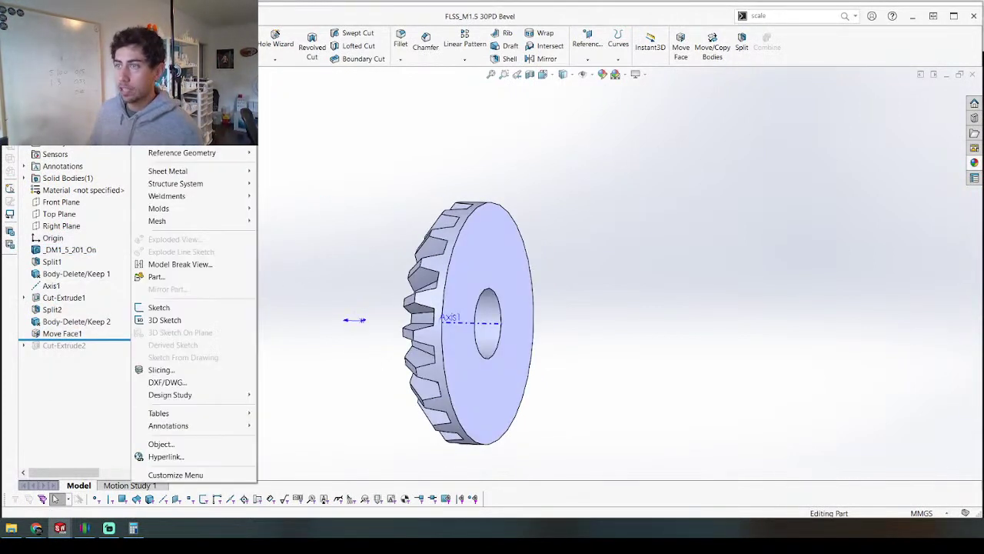
left_click(155, 275)
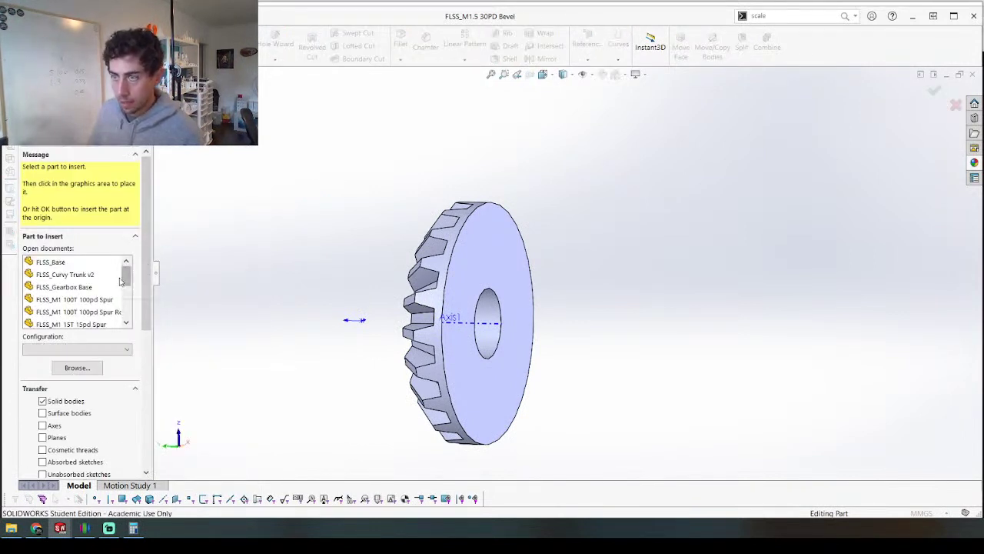
left_click_drag(127, 283, 130, 297)
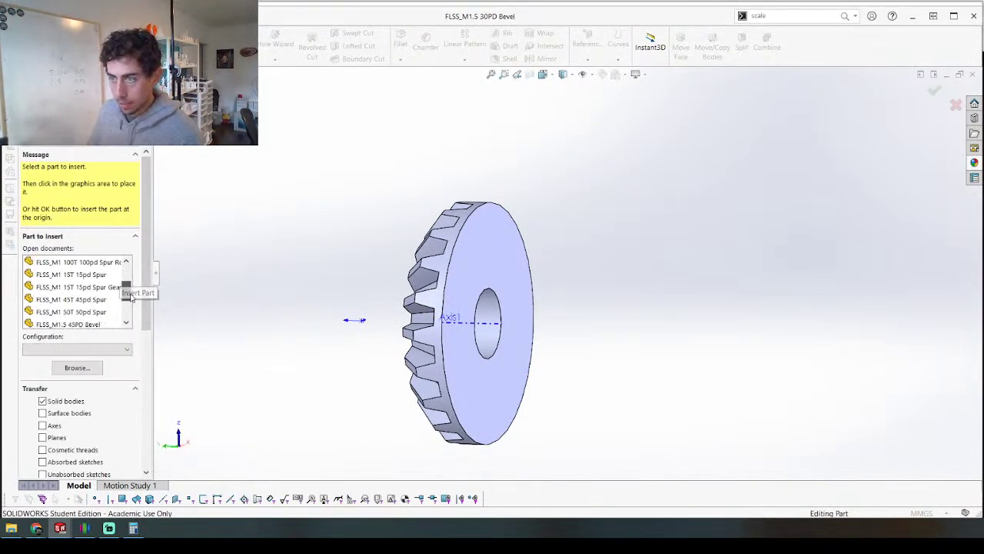
left_click(85, 299)
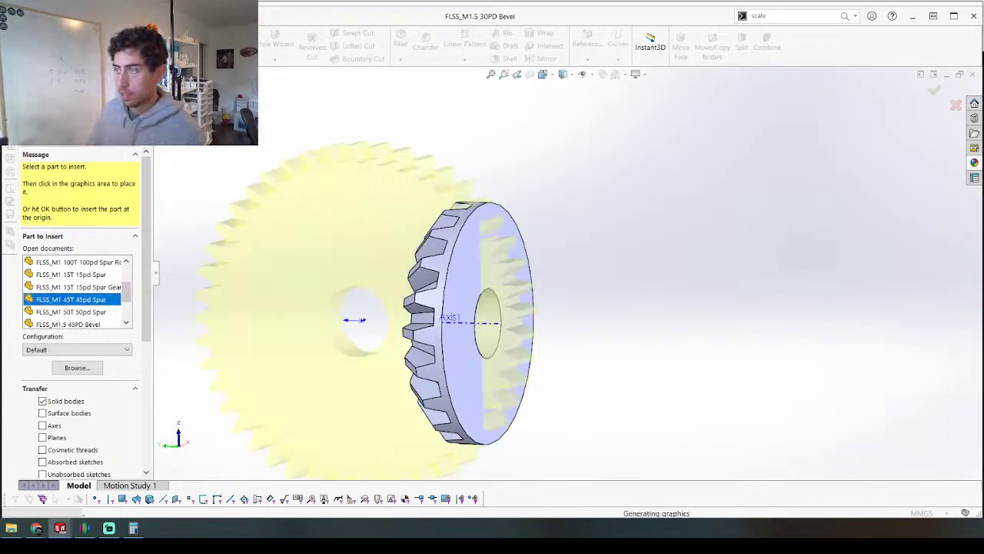
left_click(355, 319)
Step: Add a concentric mate between the inserted spur gear's bore face and the bevel gear's bore face
left_click(540, 265)
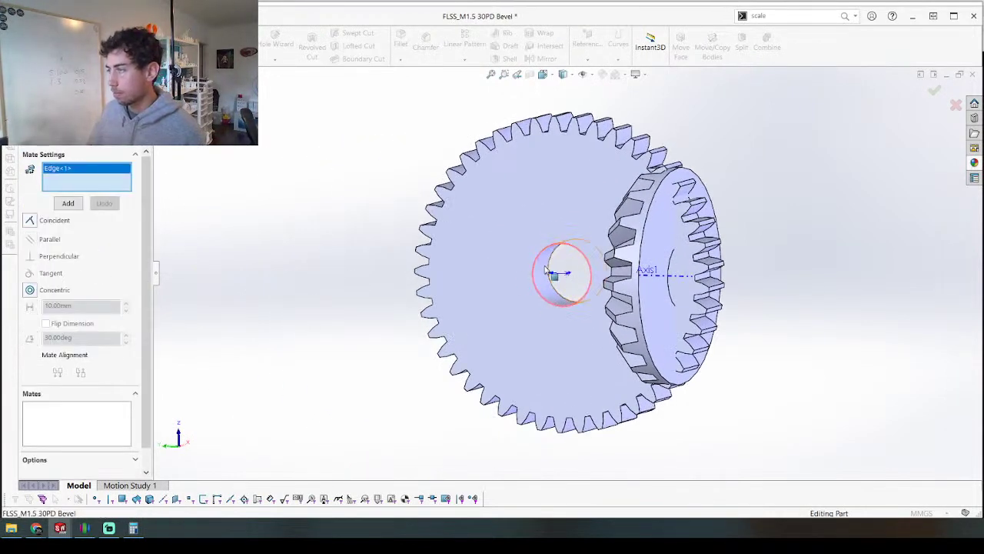
left_click(537, 269)
left_click(553, 265)
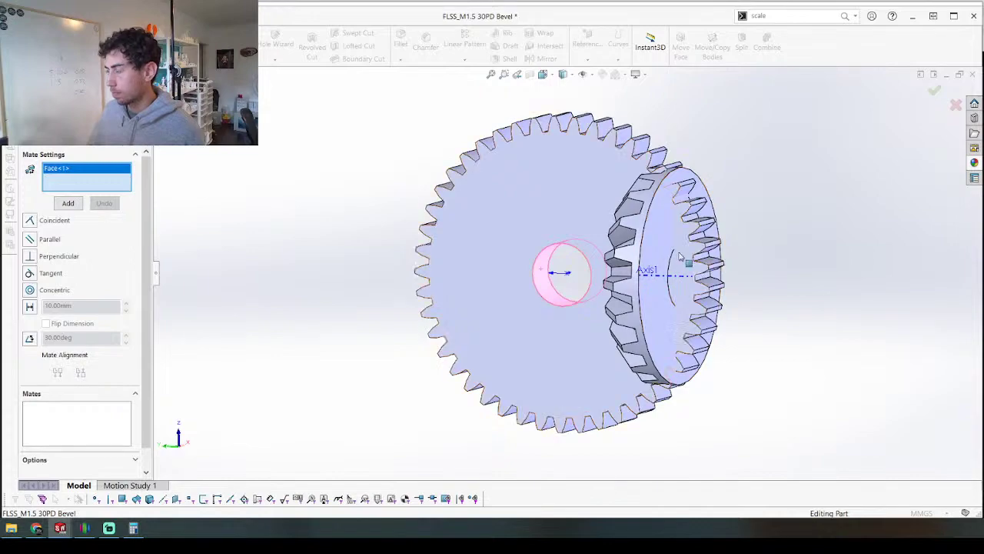
middle_click_drag(678, 271, 724, 298)
scroll(724, 298, "down", 10)
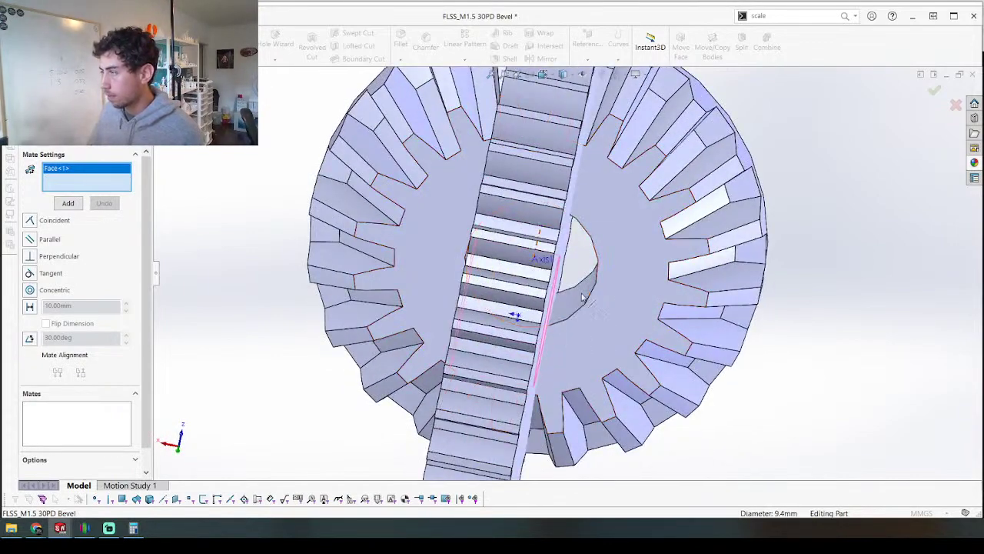
left_click(582, 300)
left_click(68, 203)
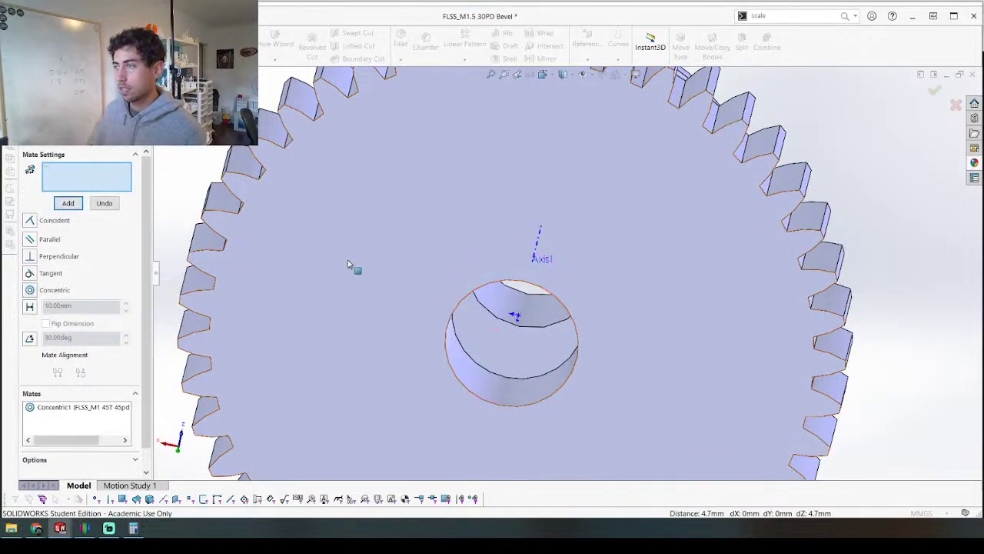
Step: Mate the spur gear's flat face coincident with the bevel gear's flat back face and finish inserting the part
left_click(360, 263)
scroll(584, 254, "up", 5)
middle_click_drag(585, 230, 307, 185)
left_click(578, 273)
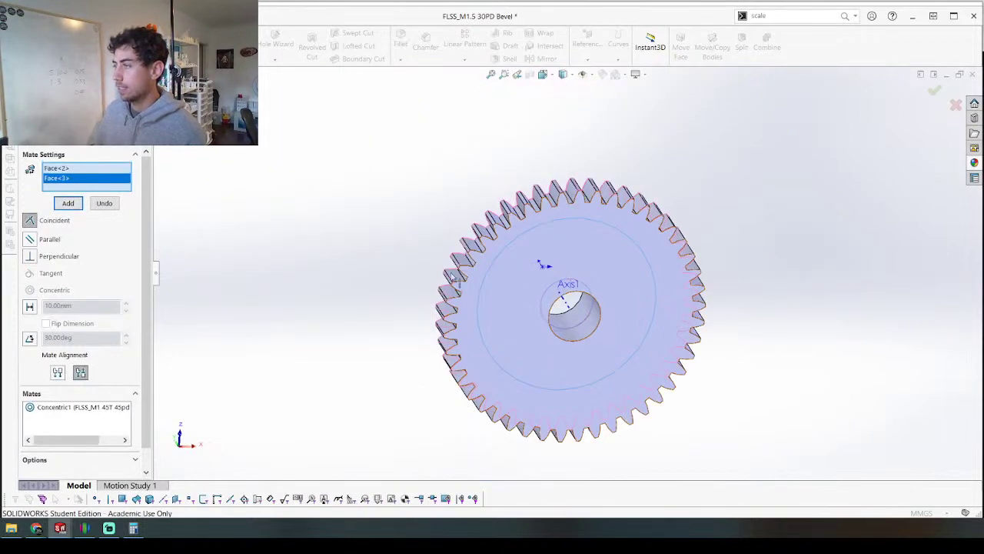
right_click(500, 274)
middle_click_drag(377, 223, 377, 249)
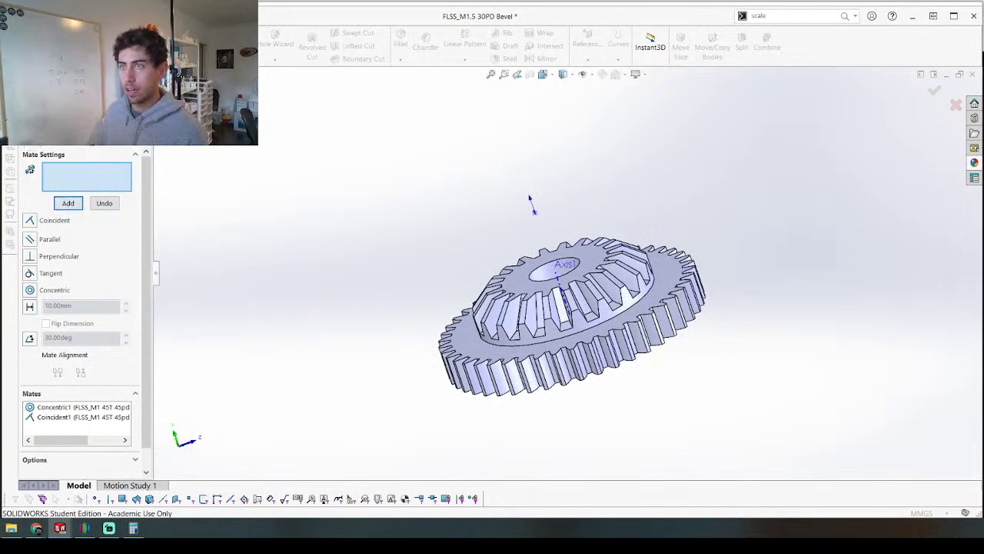
left_click(29, 132)
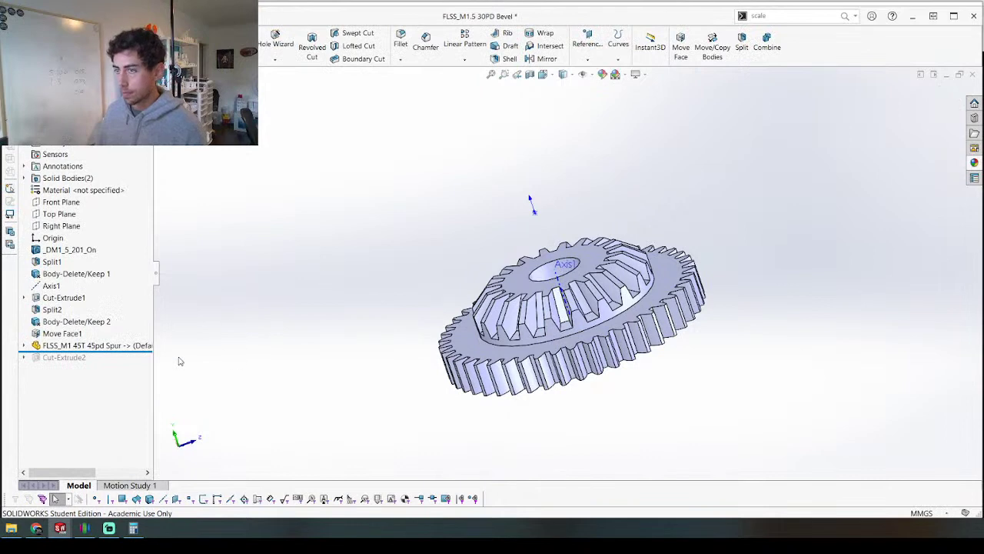
Step: Roll the part forward to include Cut-Extrude2 and return to FLSS_Assembly
left_click_drag(150, 352, 146, 377)
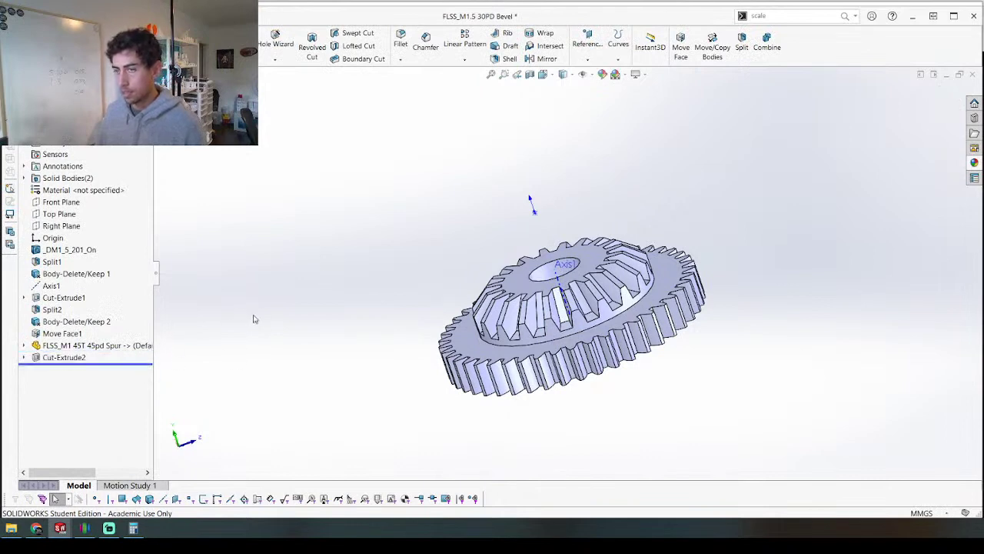
key("ctrl+Tab")
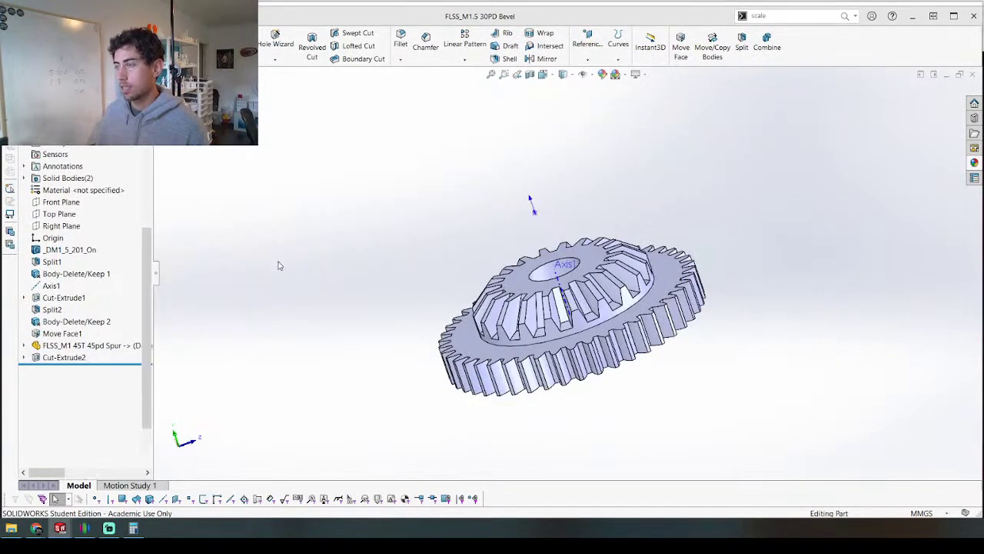
Step: Examine how the combined bevel and spur gear fits against the small bevel gear, the base and the trunk supports
middle_click_drag(393, 225, 540, 286)
scroll(541, 286, "down", 8)
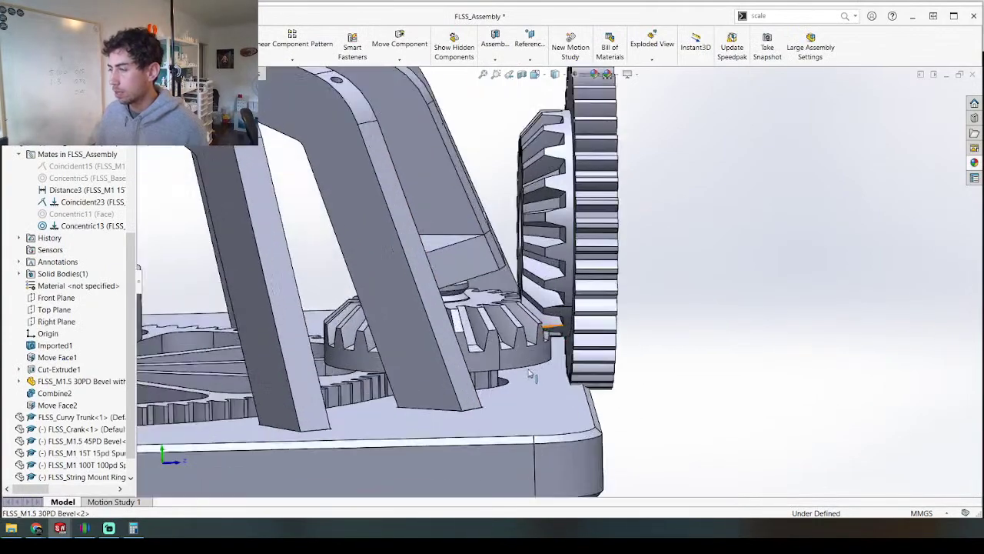
middle_click_drag(518, 353, 321, 398)
middle_click_drag(537, 353, 598, 396)
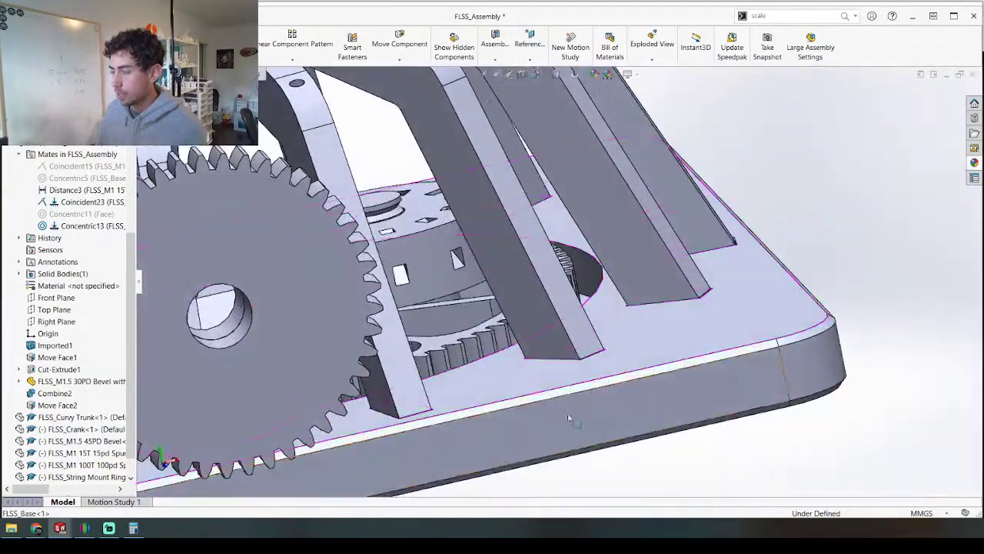
scroll(597, 395, "up", 4)
middle_click_drag(356, 426, 486, 314)
scroll(479, 212, "down", 3)
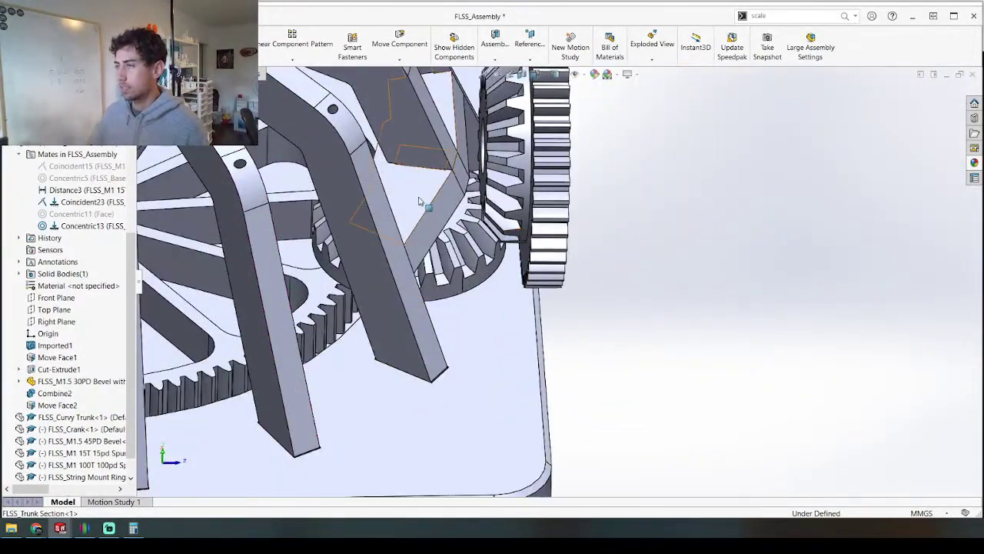
middle_click_drag(419, 201, 496, 310)
Step: Hide the trunk section to expose the gears and open the FLSS_Base part on its own
right_click(582, 253)
left_click(582, 163)
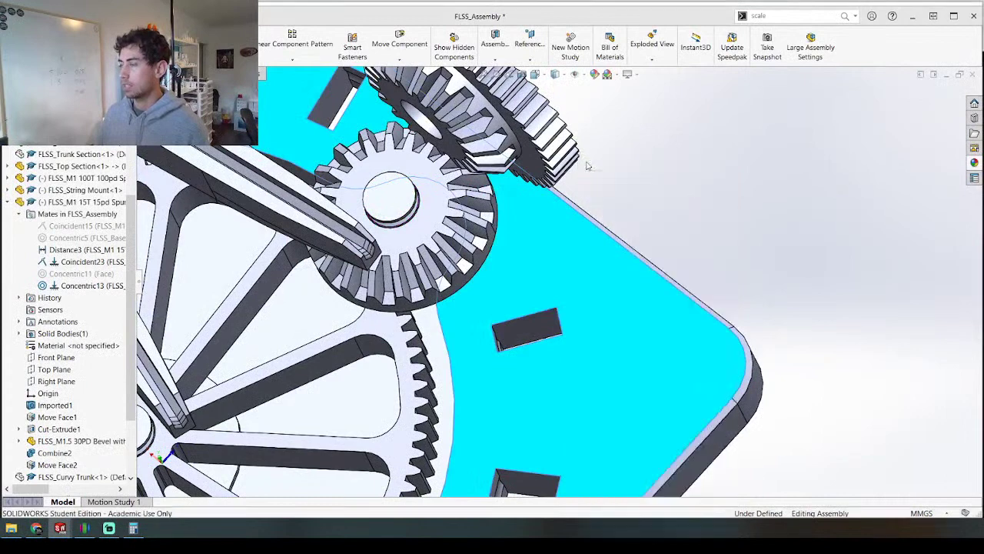
middle_click_drag(525, 334, 633, 246)
scroll(679, 286, "down", 4)
middle_click_drag(679, 286, 794, 306)
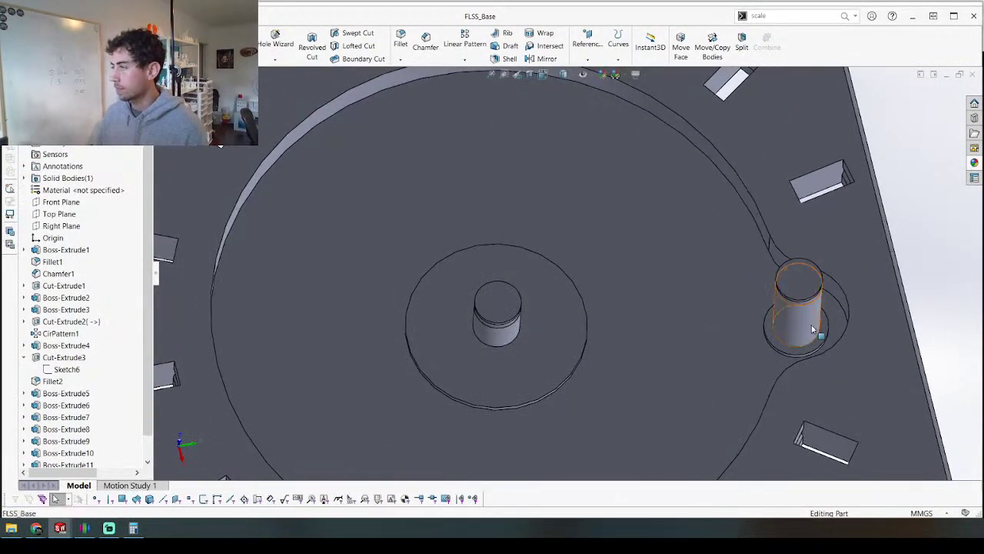
Step: Create a reference axis through the cylindrical face of the post in the base's small side pocket
left_click(813, 329)
left_click(589, 59)
left_click(587, 85)
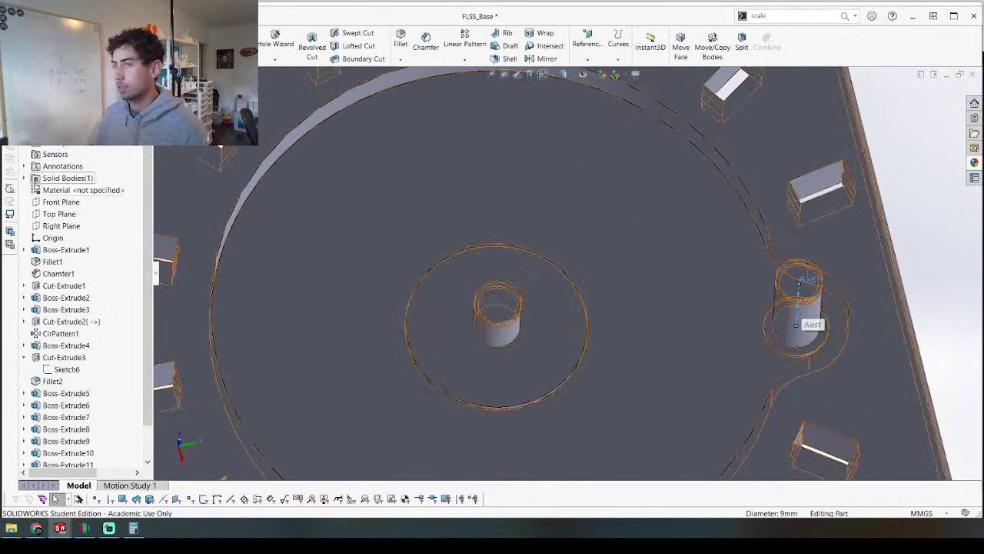
Step: Create a reference plane through the new post axis parallel to the Right Plane and save the base part
scroll(62, 215, "down", 1)
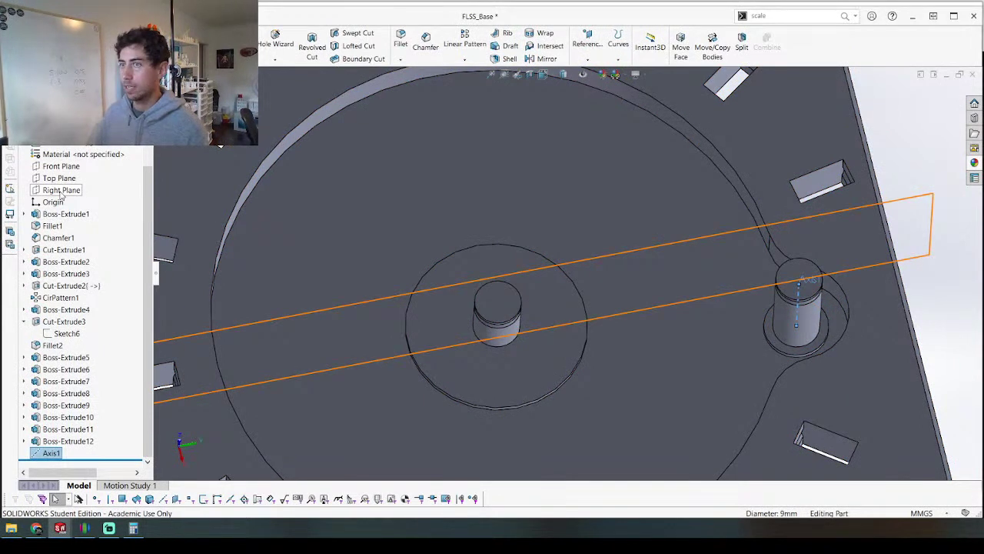
left_click(61, 195)
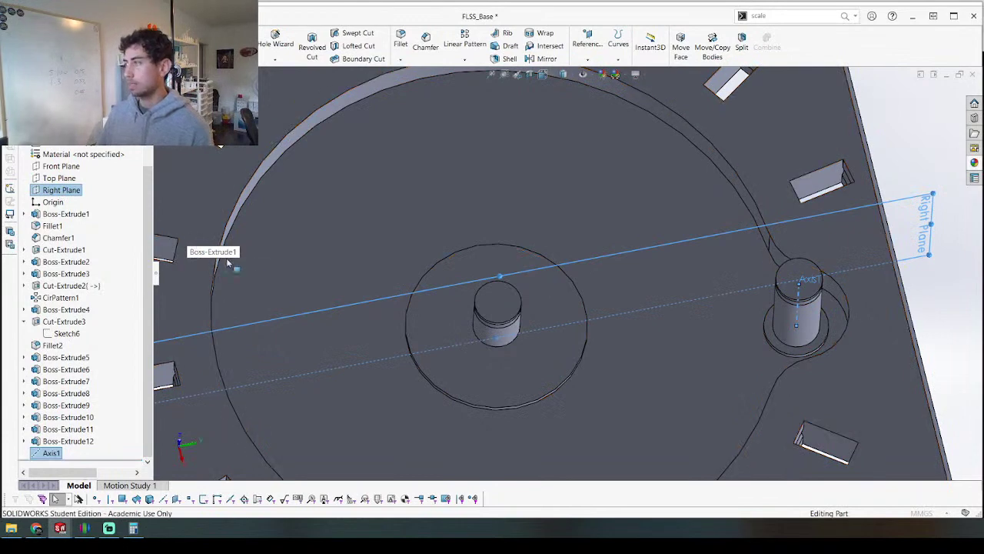
key("p")
scroll(573, 276, "up", 4)
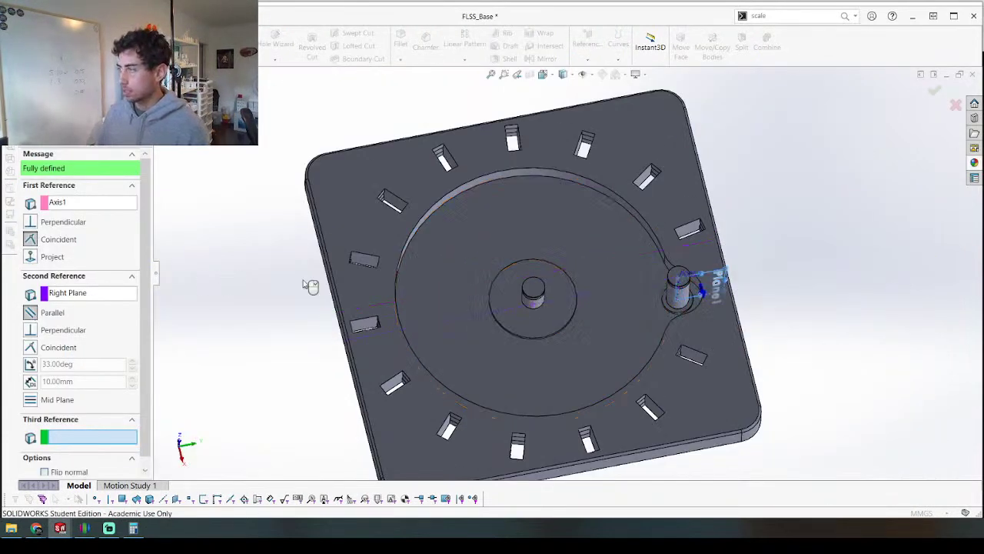
key("Return")
middle_click_drag(303, 321, 309, 240)
key("ctrl+s")
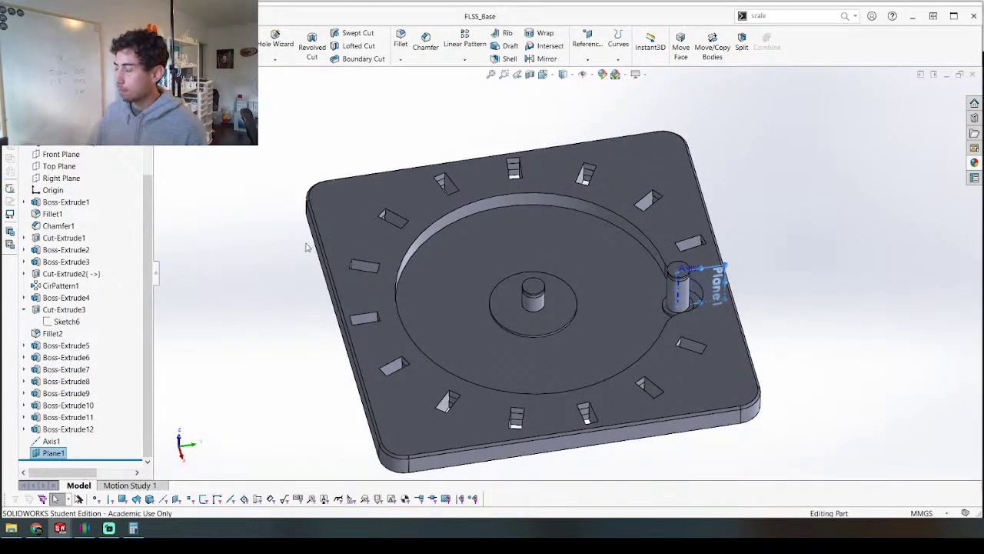
Step: Switch from the base part back to FLSS_Assembly
key("r")
key("Escape")
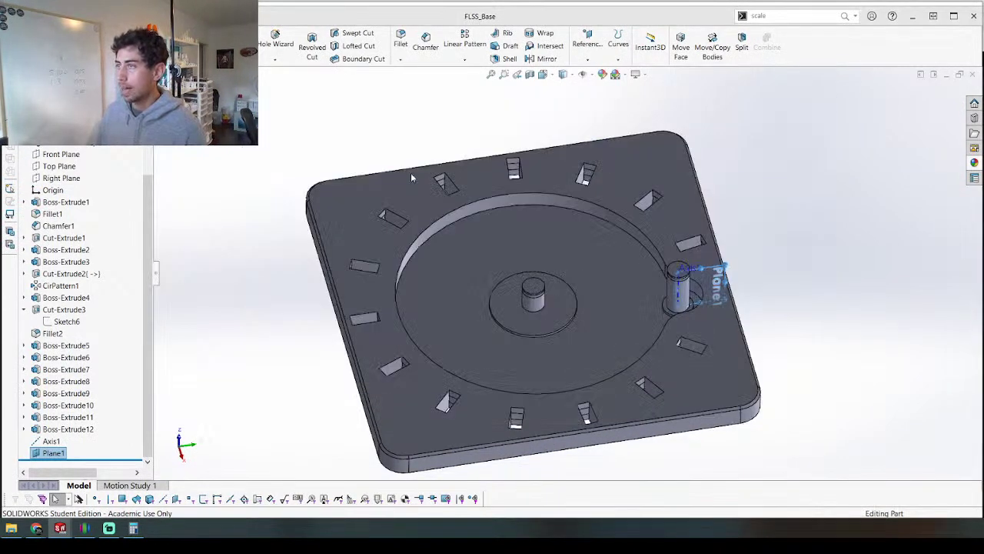
key("ctrl+Tab")
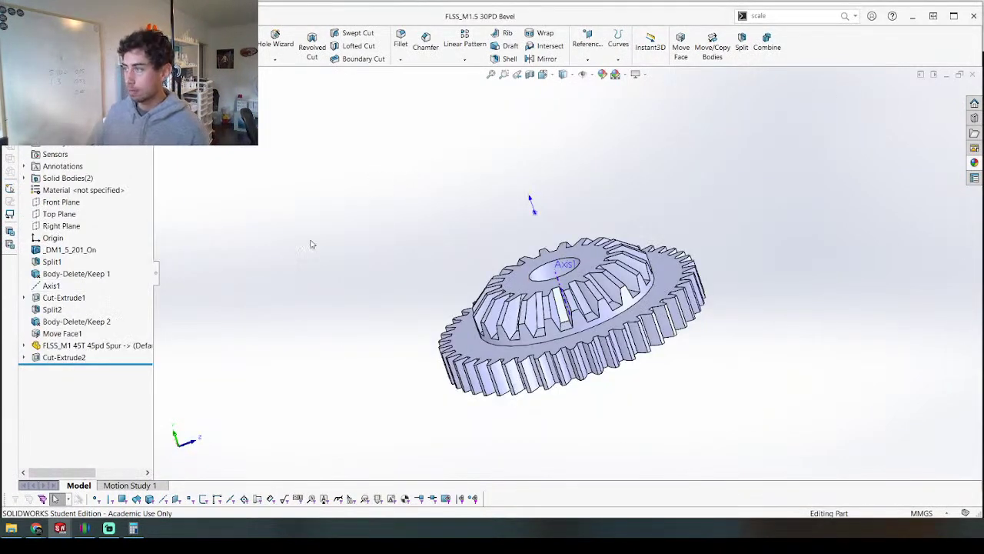
key("r")
left_click(374, 158)
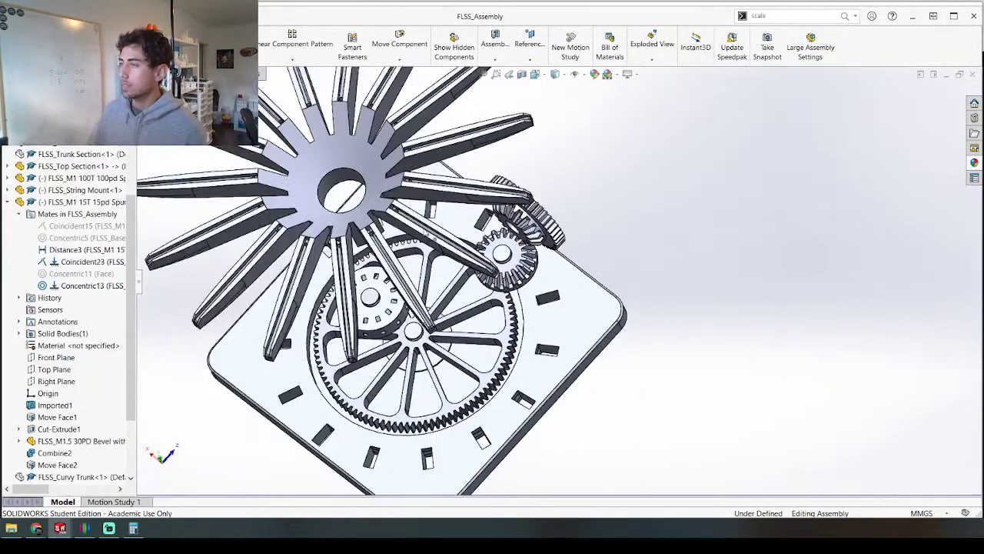
Step: Mate Axis1 of the FLSS_M1.5 30PD Bevel part coincident with Plane1 of the base
left_click(7, 202)
left_click(462, 369)
left_click(9, 226)
scroll(65, 336, "down", 6)
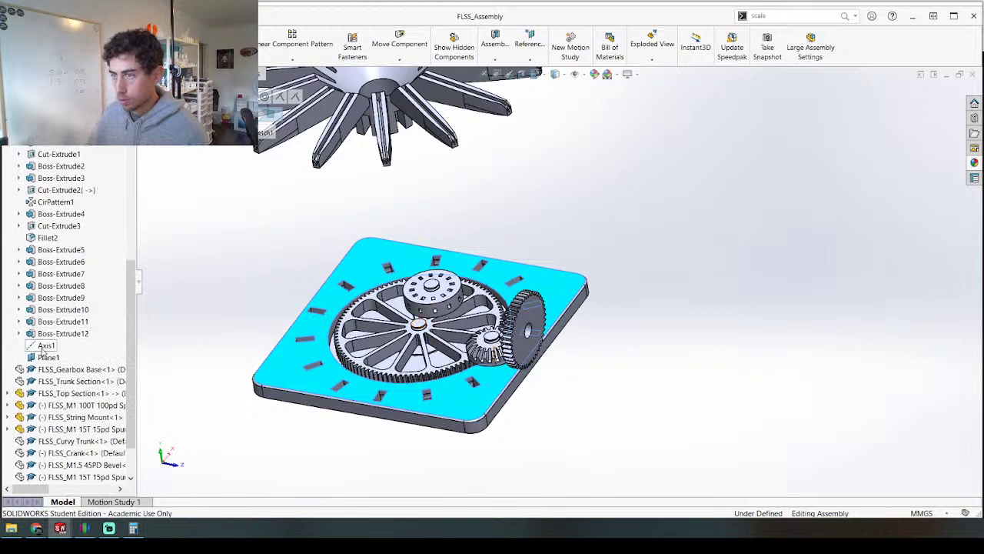
left_click(46, 357)
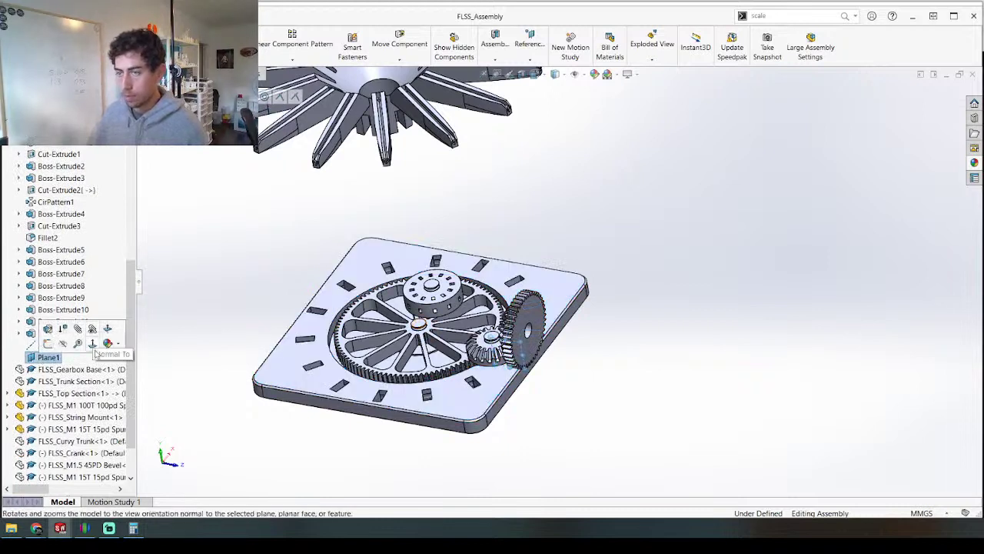
scroll(99, 400, "down", 2)
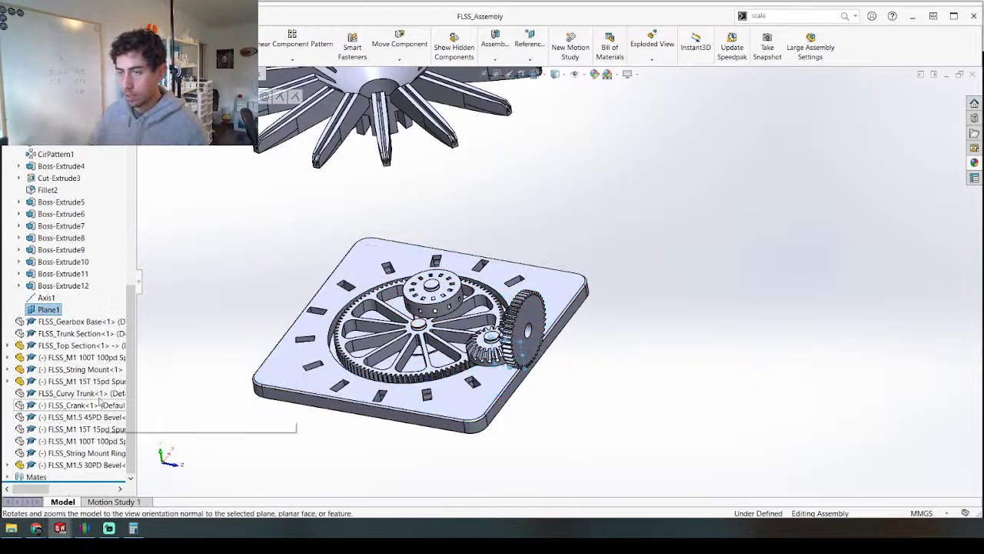
left_click(7, 465)
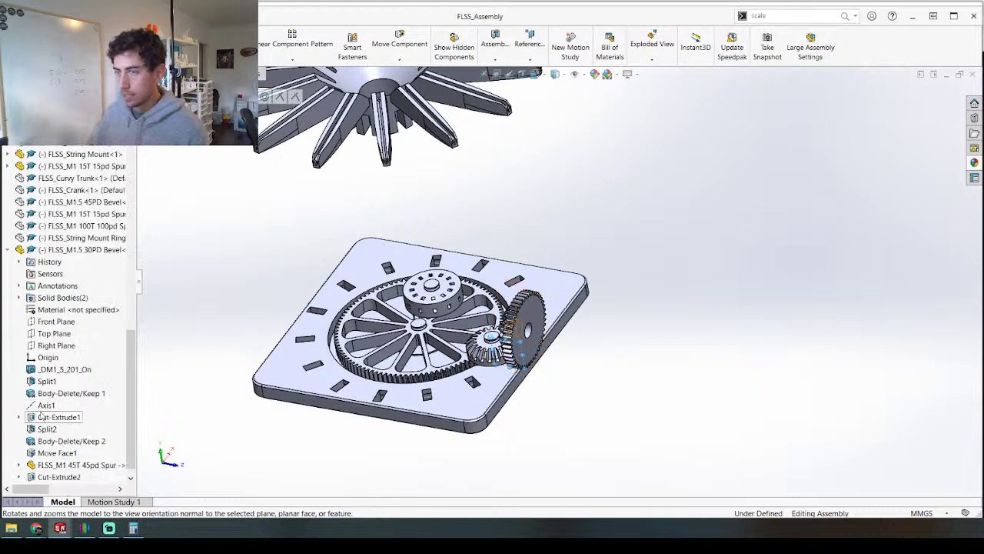
left_click(45, 405)
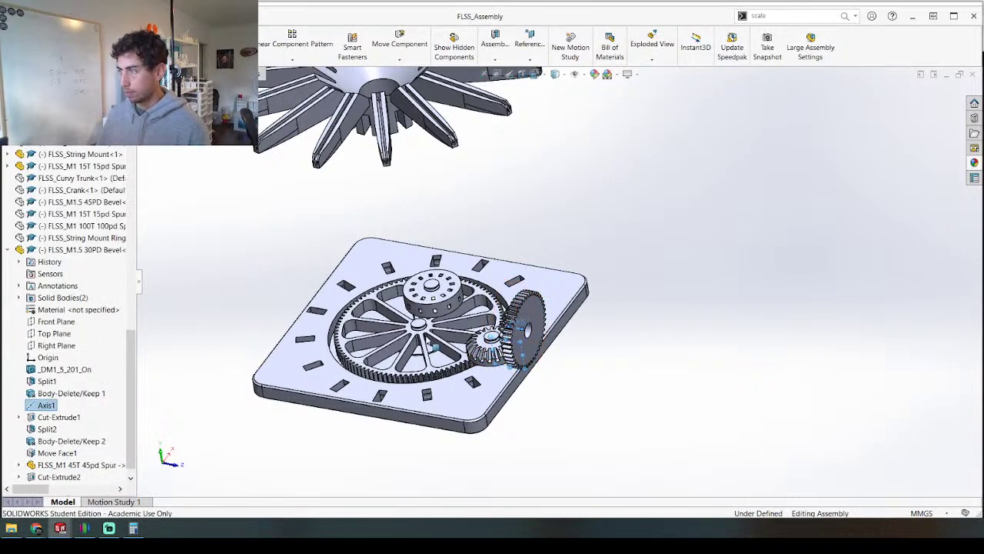
left_click(428, 341)
left_click(379, 367)
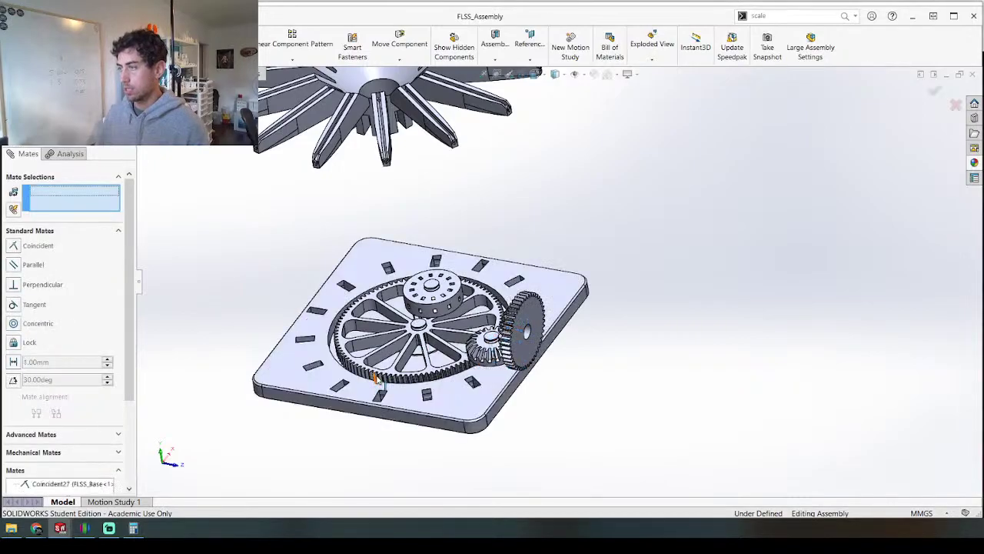
Step: Inspect the bevel gear mesh up close and move the combined bevel and spur gear upward to test its remaining freedom
scroll(446, 346, "down", 5)
middle_click_drag(439, 325, 465, 319)
scroll(604, 246, "down", 3)
middle_click_drag(586, 268, 512, 156)
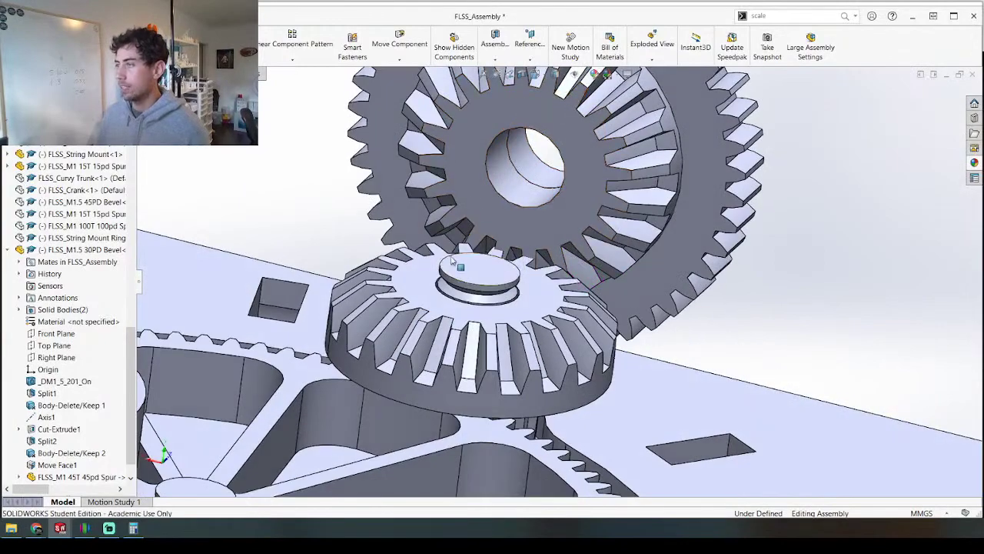
middle_click_drag(435, 281, 446, 261)
left_click(749, 220)
left_click_drag(747, 221, 596, 151)
key("ctrl+1")
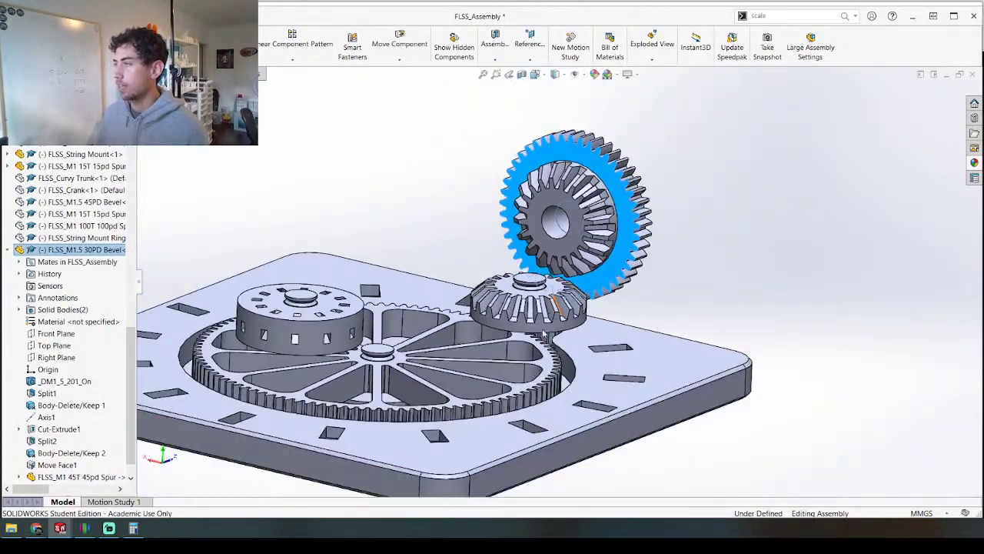
Step: Add a 20 mm distance mate between Axis1 of the FLSS_M1.5 30PD Bevel and the small bevel gear's top face
left_click_drag(541, 259, 554, 234)
middle_click_drag(520, 240, 354, 282)
left_click(46, 417)
scroll(285, 277, "down", 3)
middle_click_drag(292, 279, 345, 380)
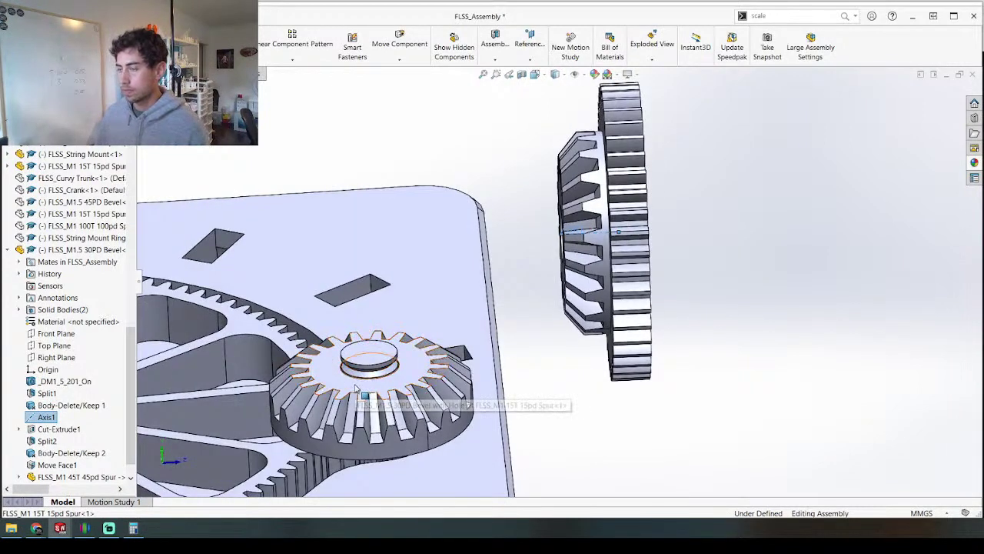
left_click(356, 387)
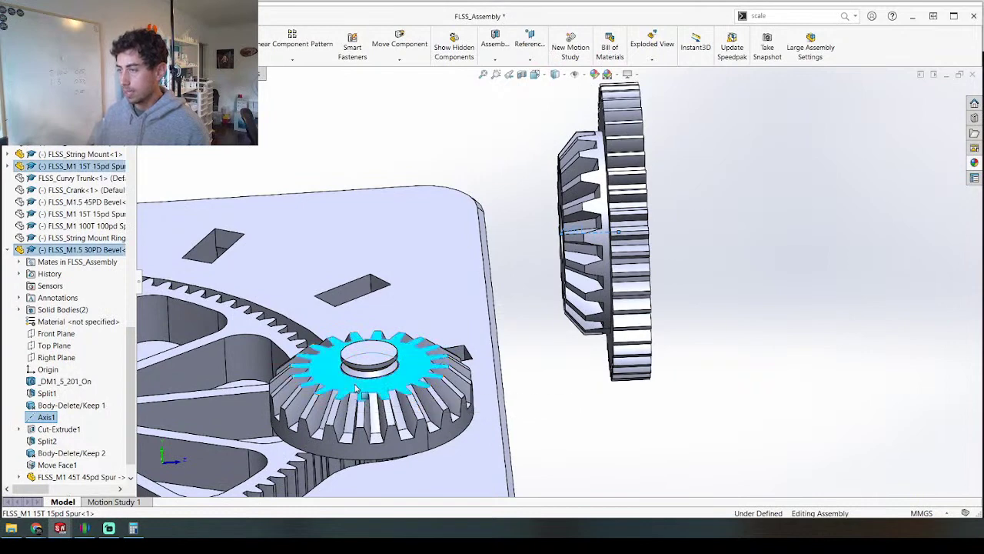
key("m")
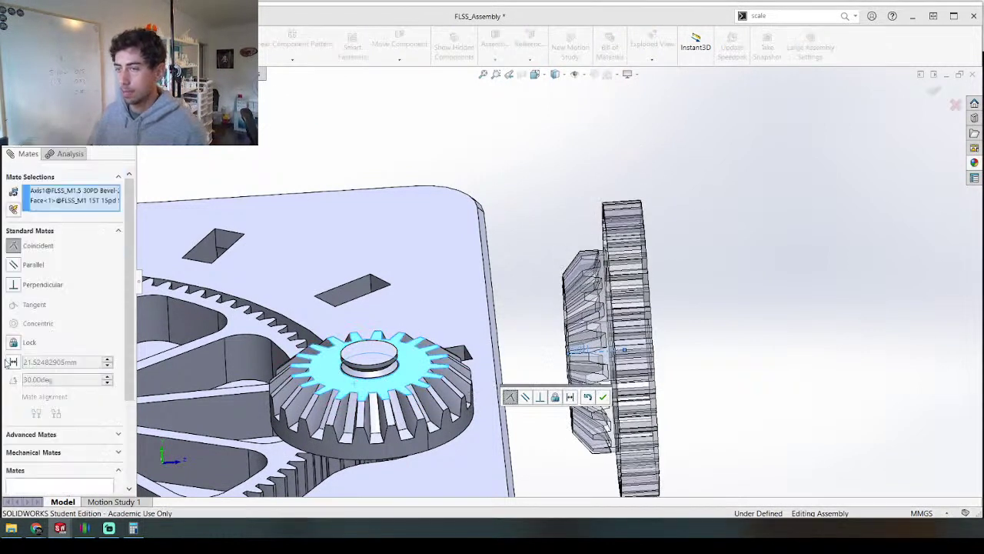
left_click(12, 362)
type("20")
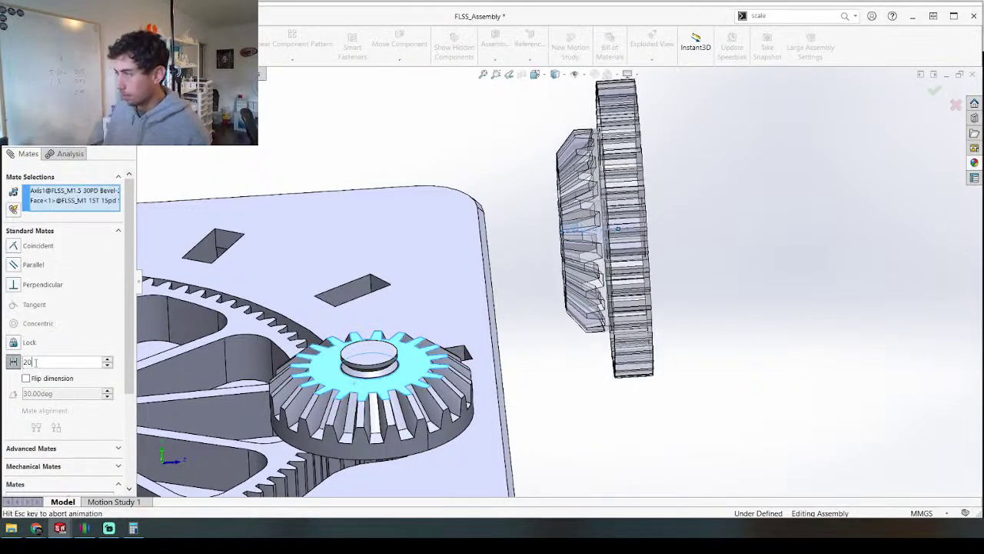
key("Return")
key("Return")
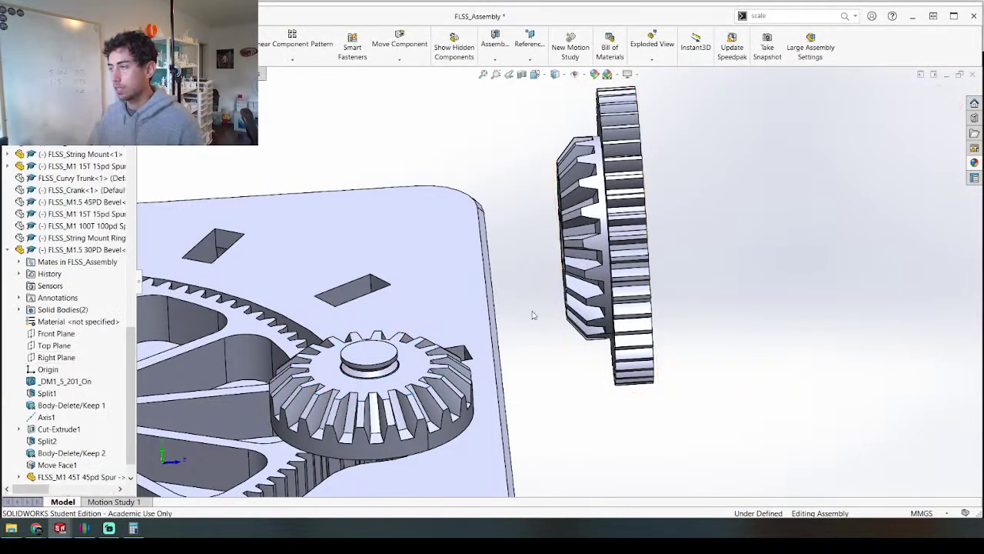
Step: Open the FLSS_M1 15T 15pd Spur part, create a reference axis through its bore, and return to FLSS_Assembly
left_click(415, 360)
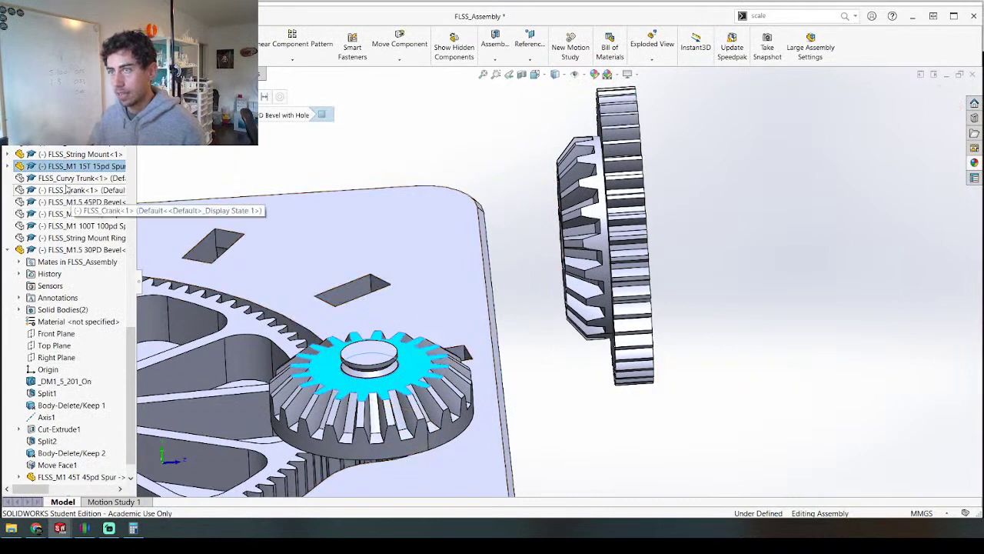
left_click(9, 166)
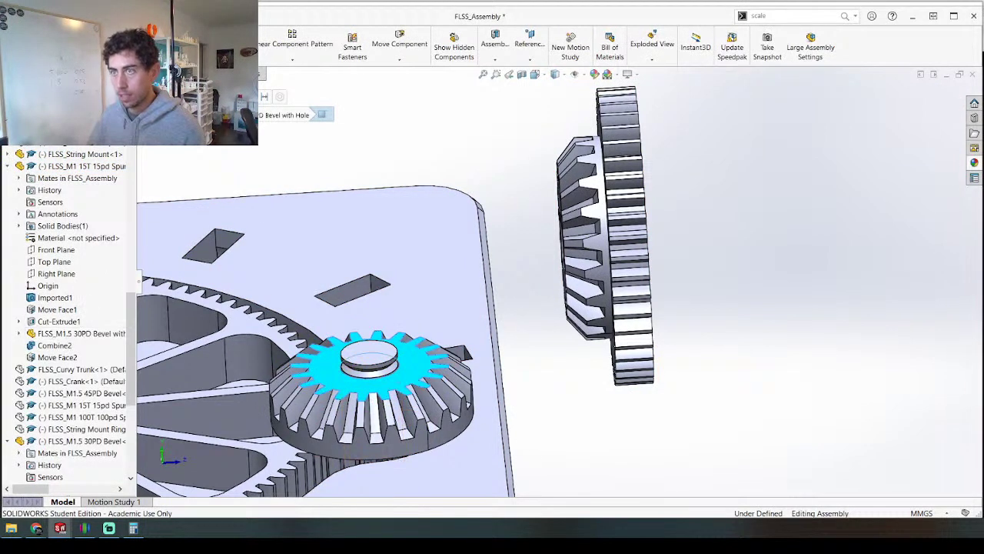
right_click(67, 167)
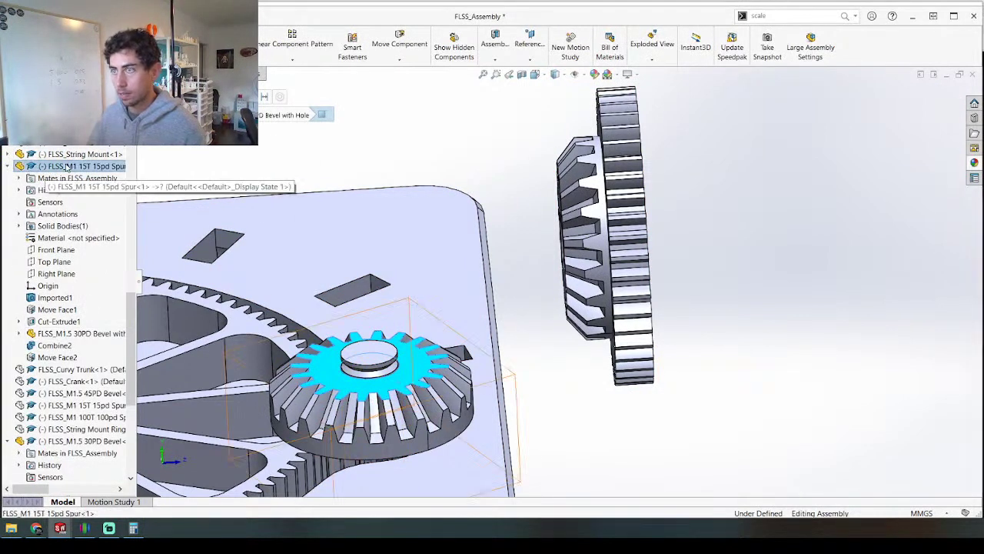
left_click(75, 149)
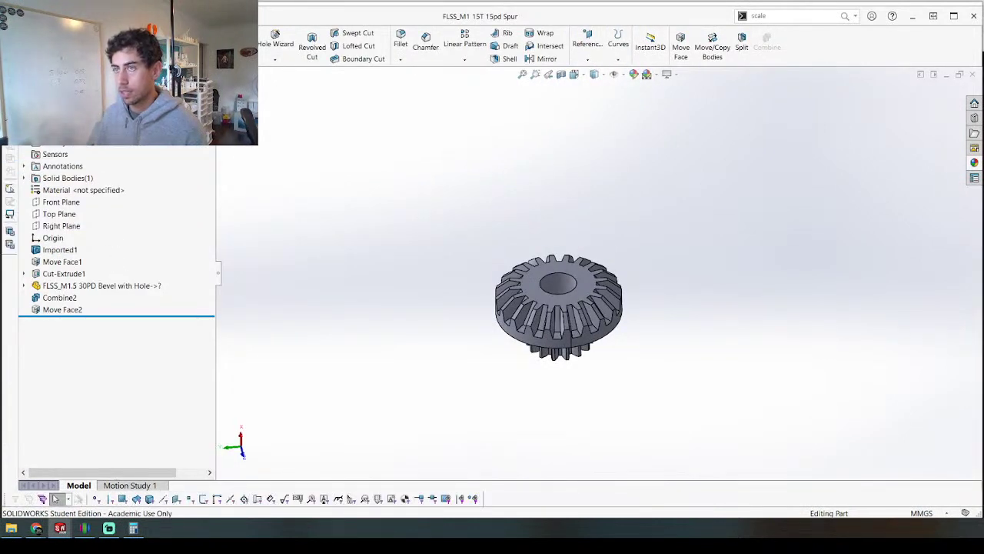
left_click(592, 59)
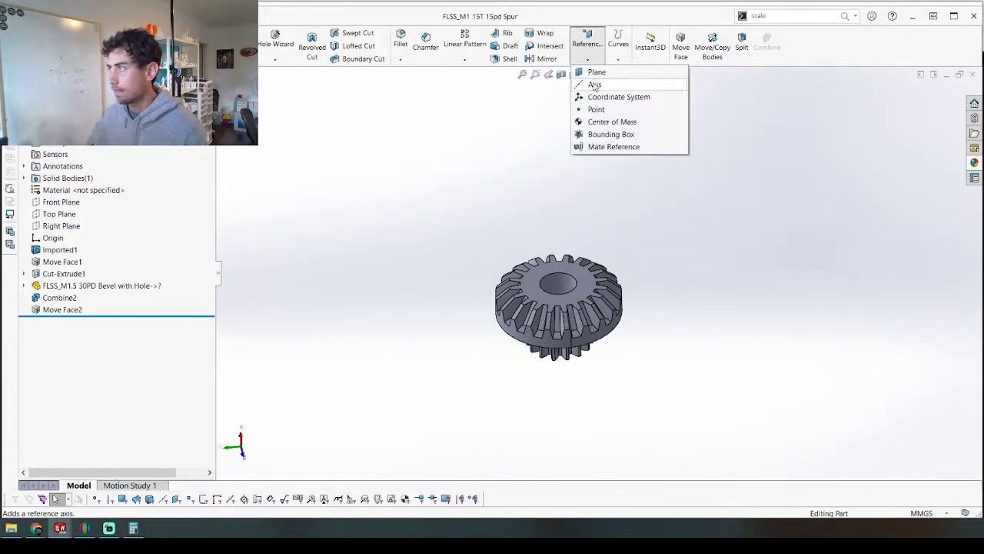
left_click(594, 85)
left_click(560, 286)
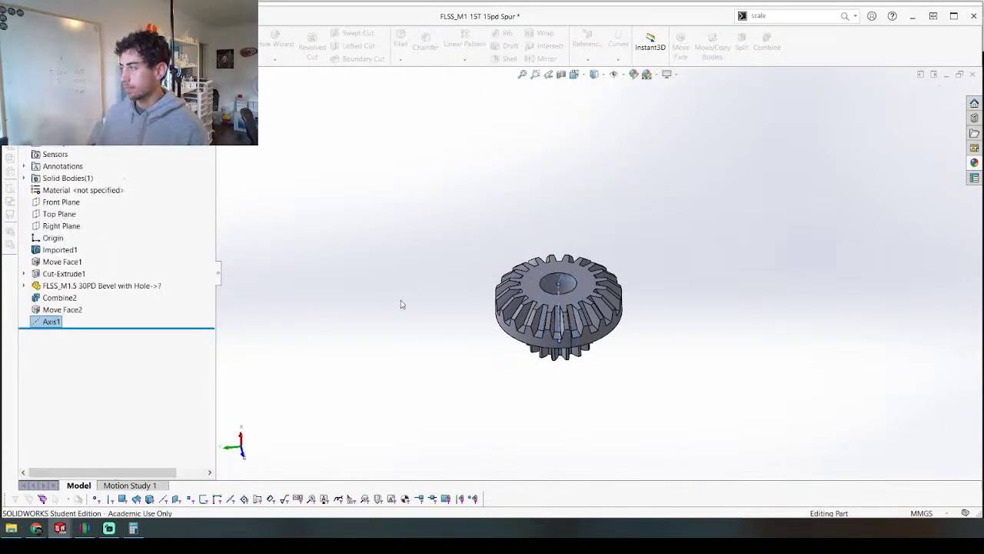
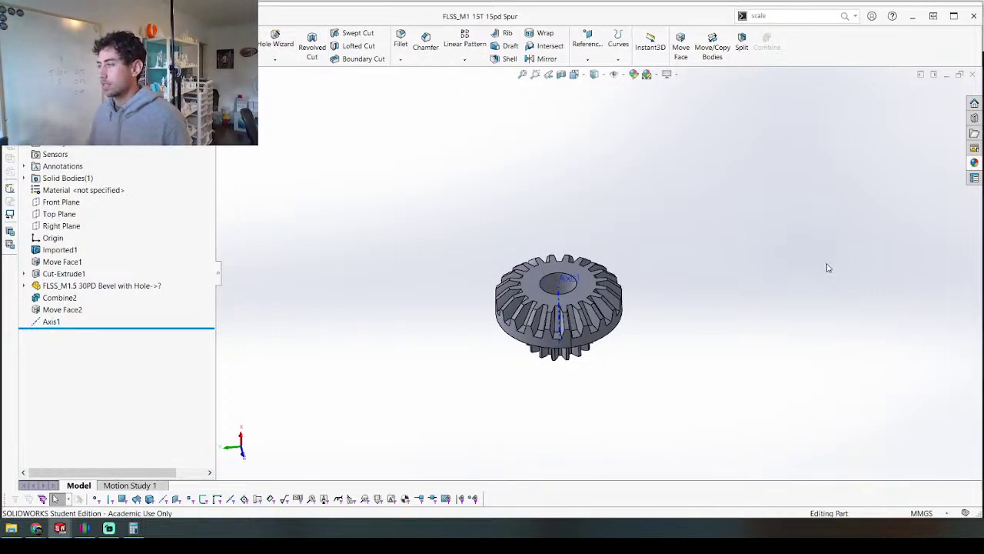
key("ctrl+Tab")
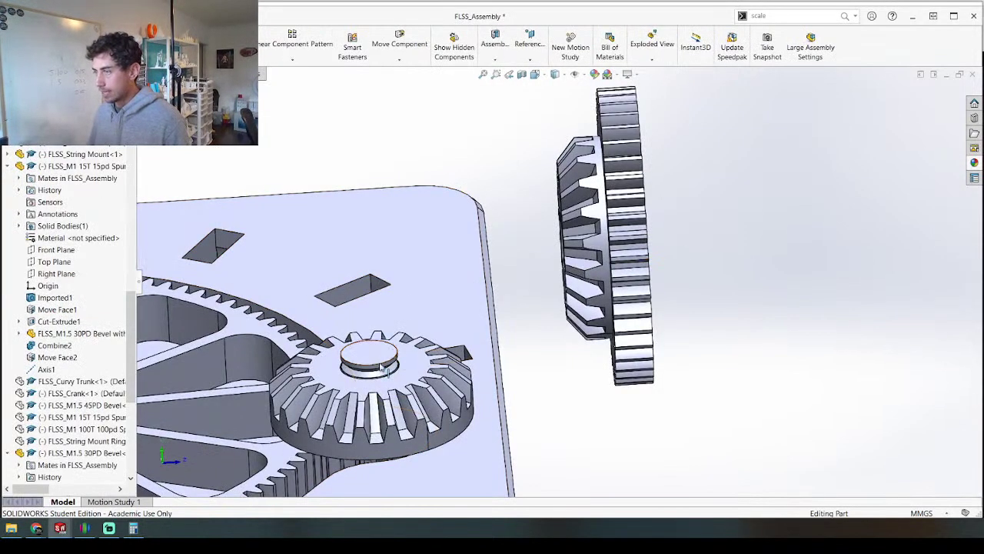
Step: Add a 20 mm distance mate between Axis1 of the FLSS_M1 15T 15pd Spur and the front face of the upright bevel gear
scroll(328, 387, "down", 2)
scroll(565, 277, "up", 3)
middle_click_drag(563, 277, 596, 248)
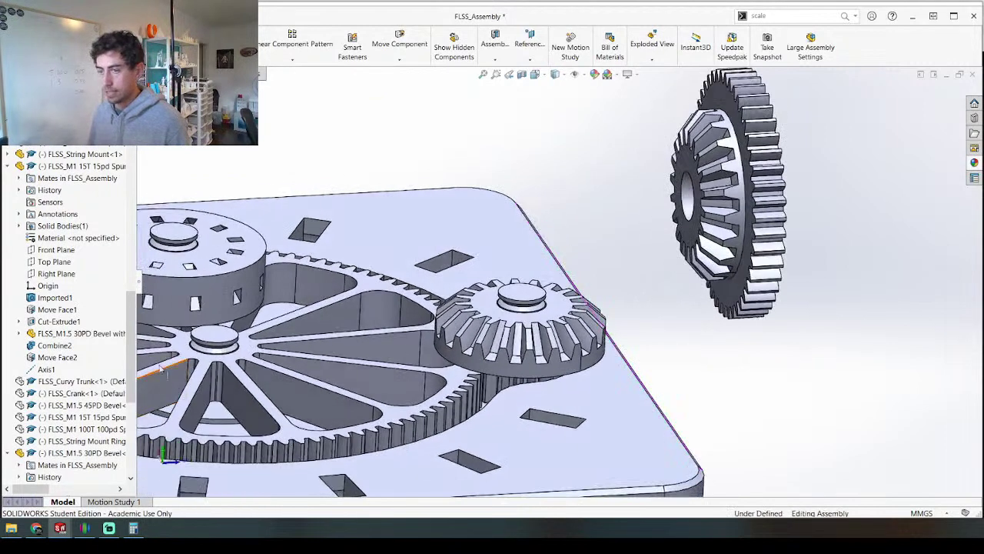
scroll(85, 367, "down", 4)
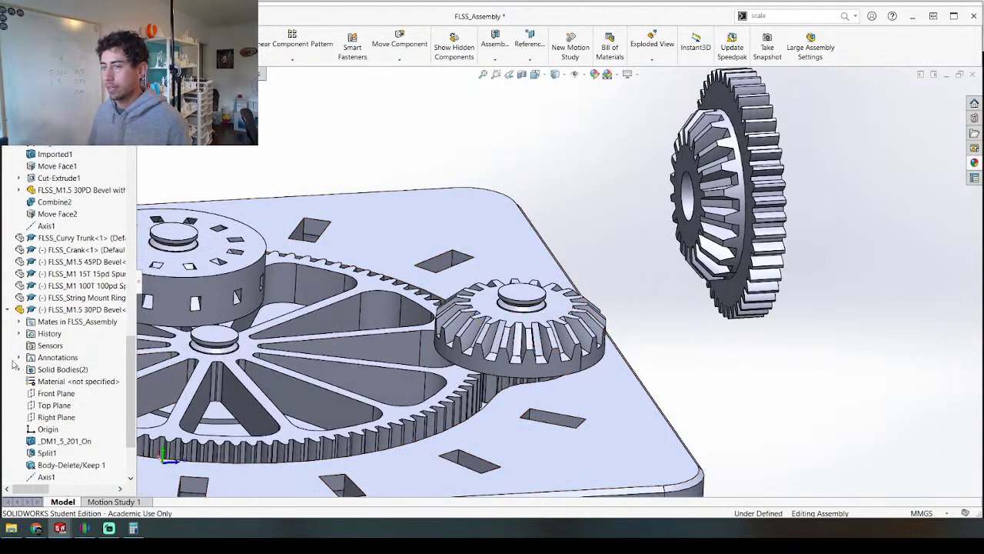
scroll(32, 380, "down", 2)
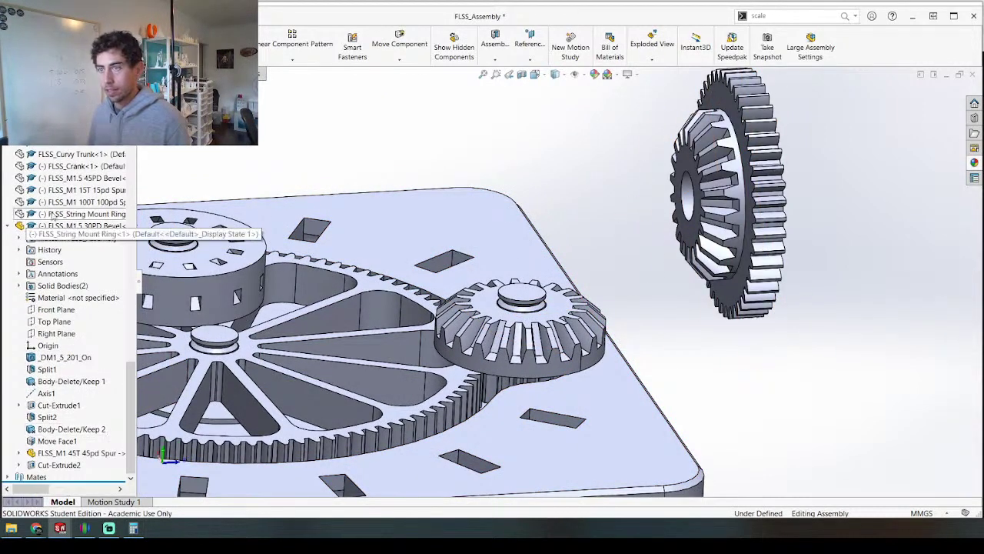
left_click(543, 338)
left_click(526, 320)
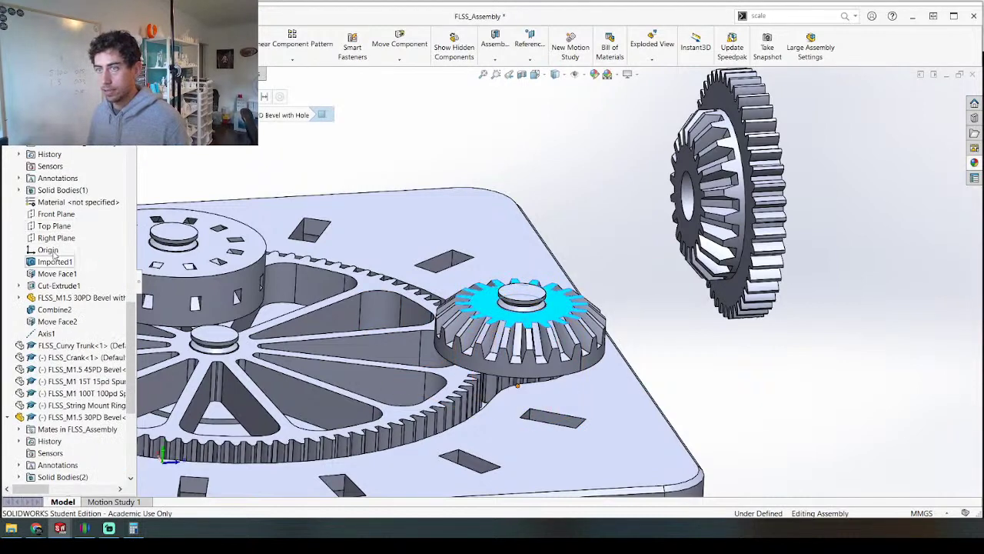
left_click(46, 333)
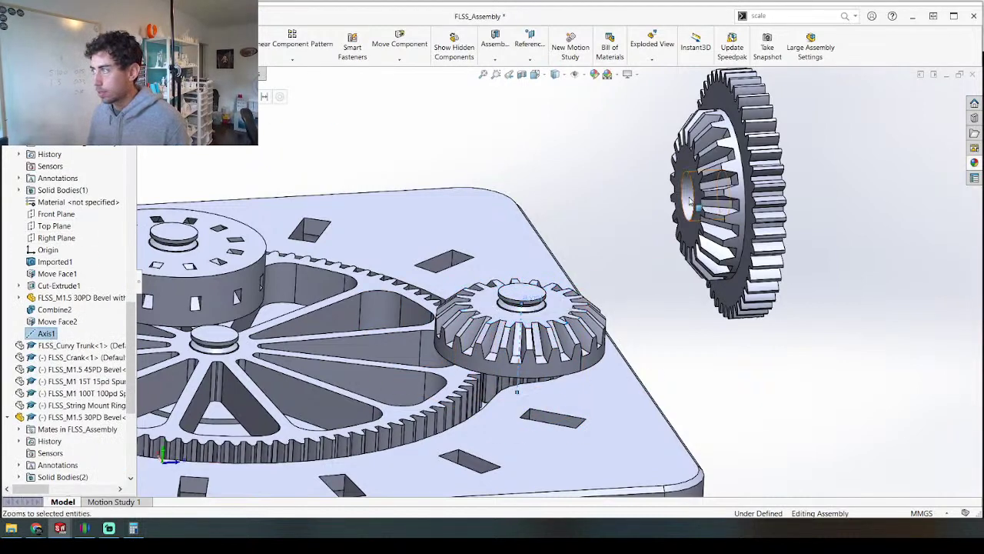
left_click(687, 164, "ctrl")
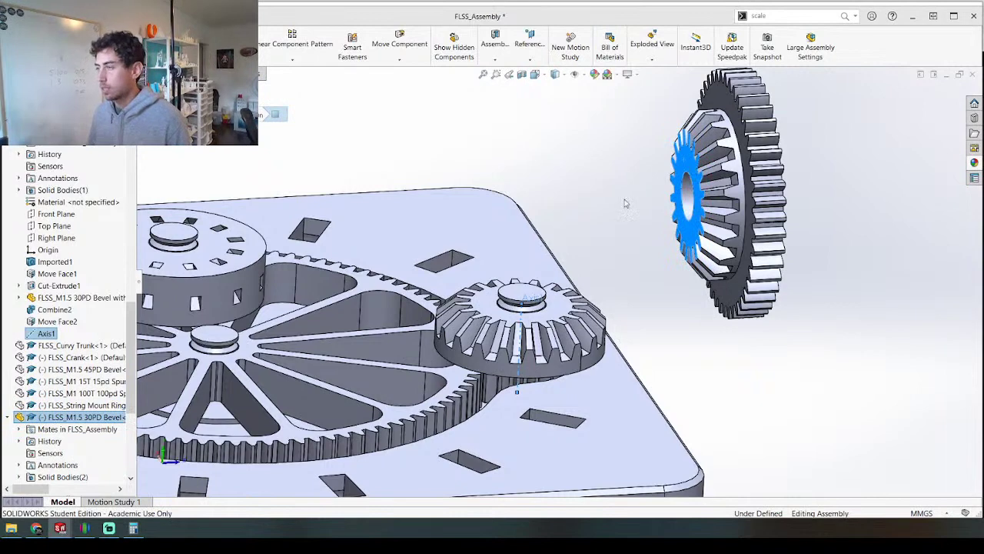
key("m")
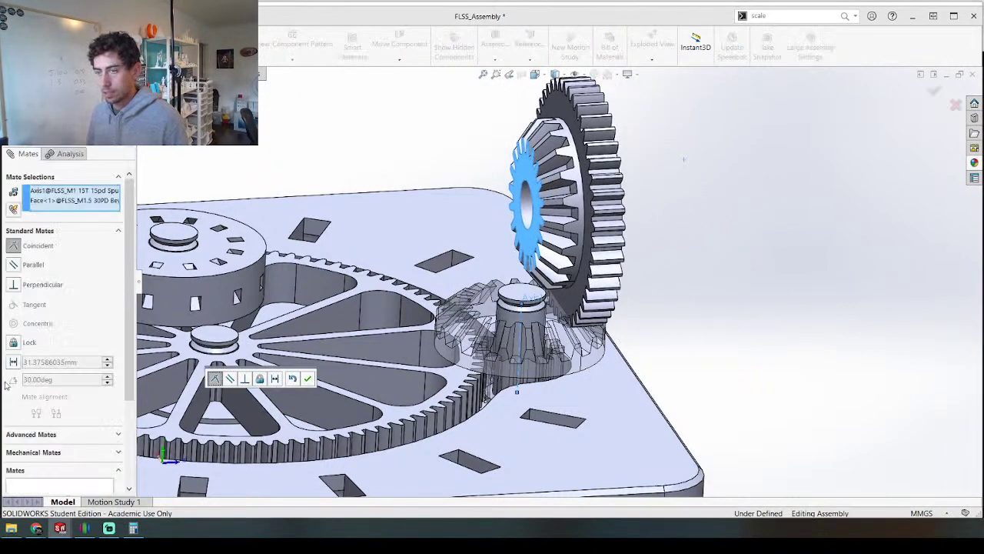
left_click(13, 361)
type("2")
key("Return")
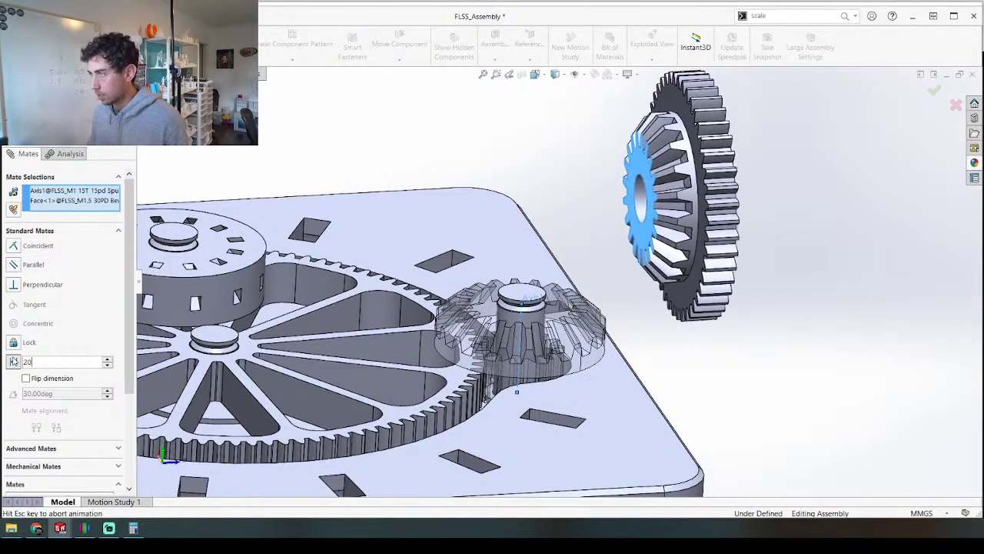
key("Return")
middle_click_drag(551, 369, 508, 323)
key("Escape")
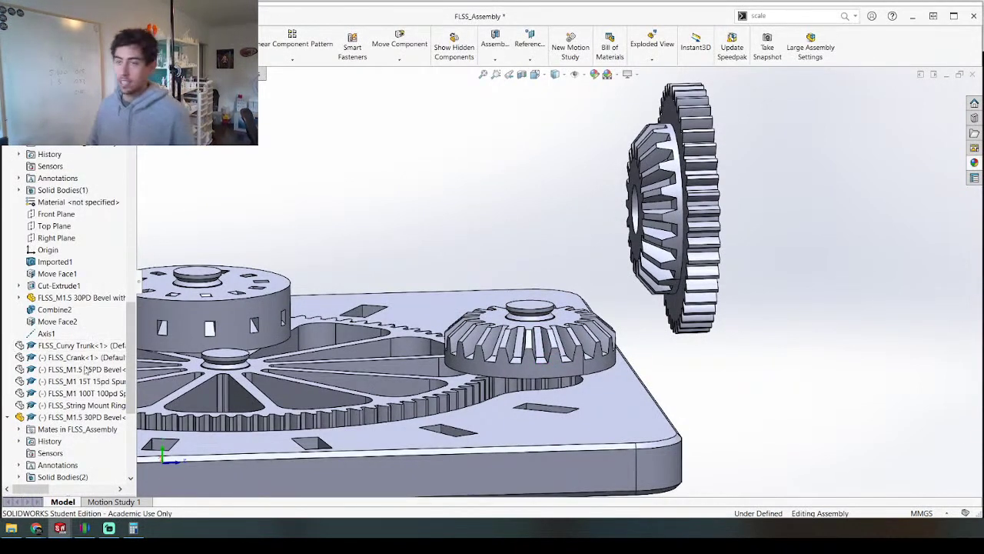
Step: Set the Distance6 mate between the small gear's axis and the upright bevel's front face to 15 mm
scroll(88, 359, "down", 5)
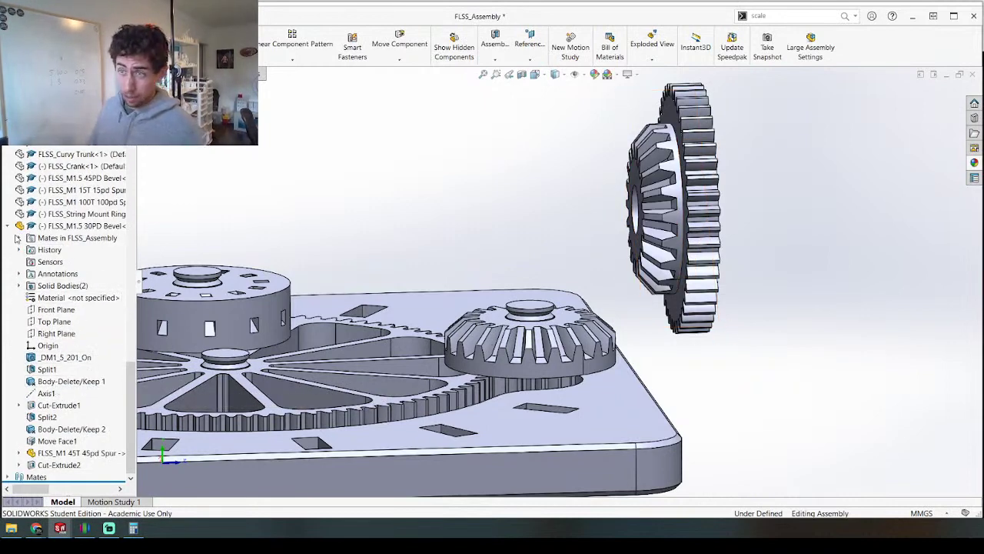
left_click(17, 238)
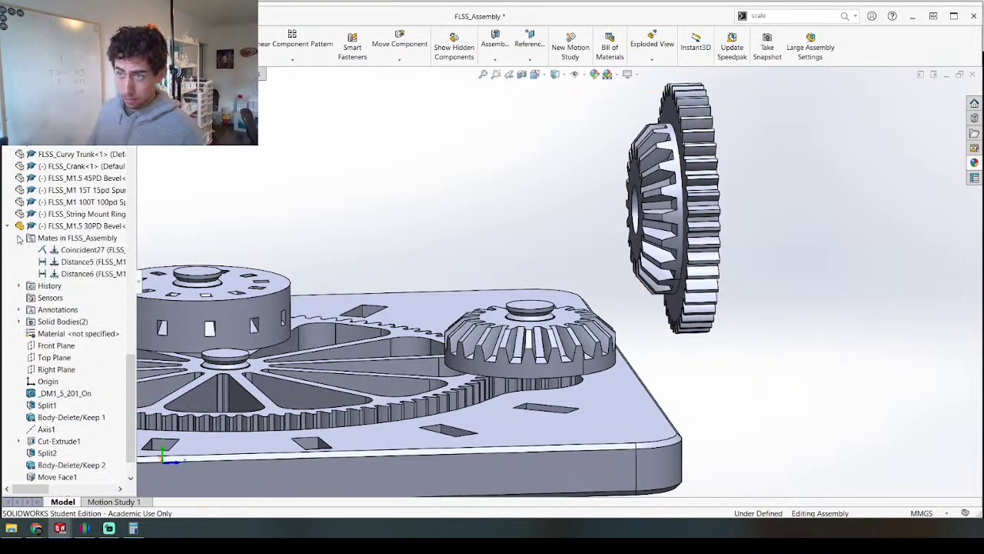
left_click(75, 274)
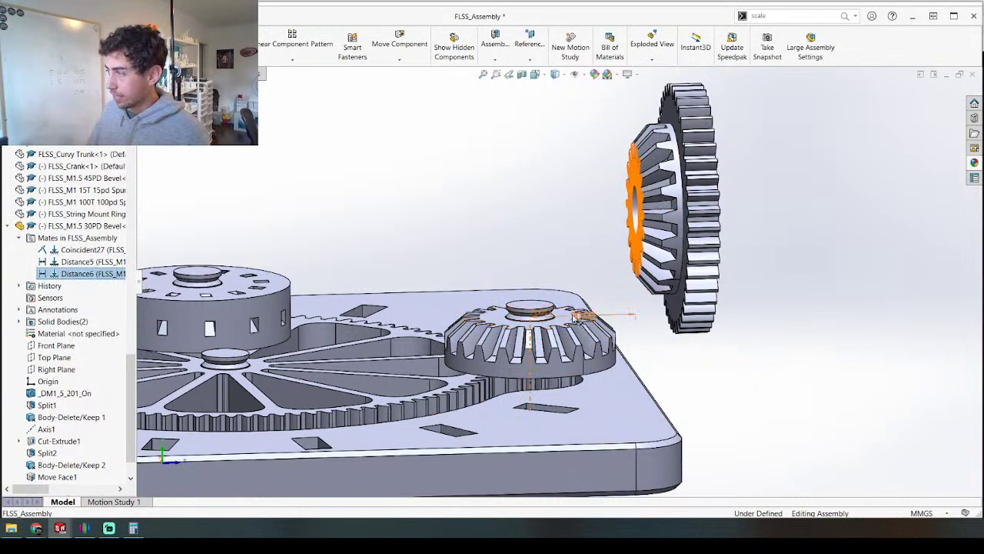
double_click(582, 315)
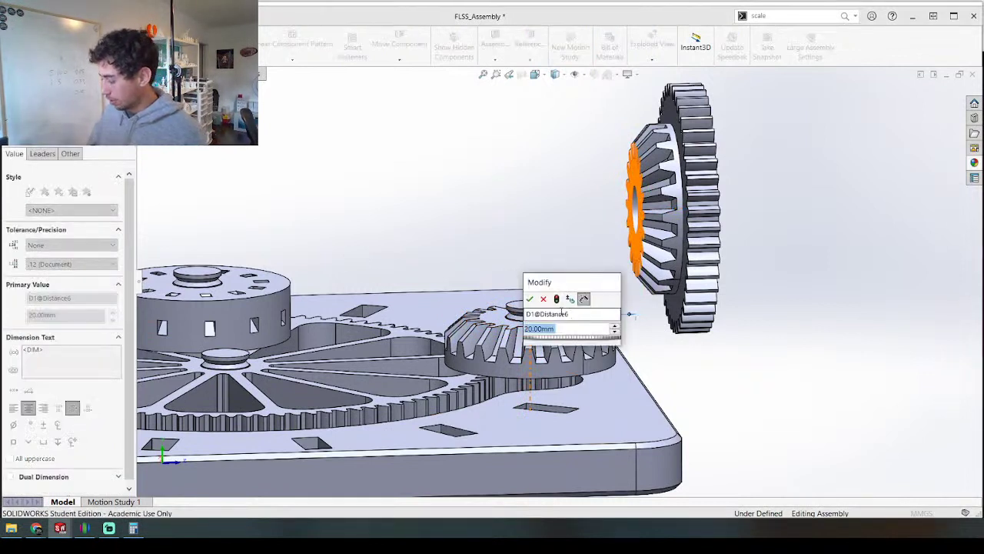
key("Return")
left_click(438, 213)
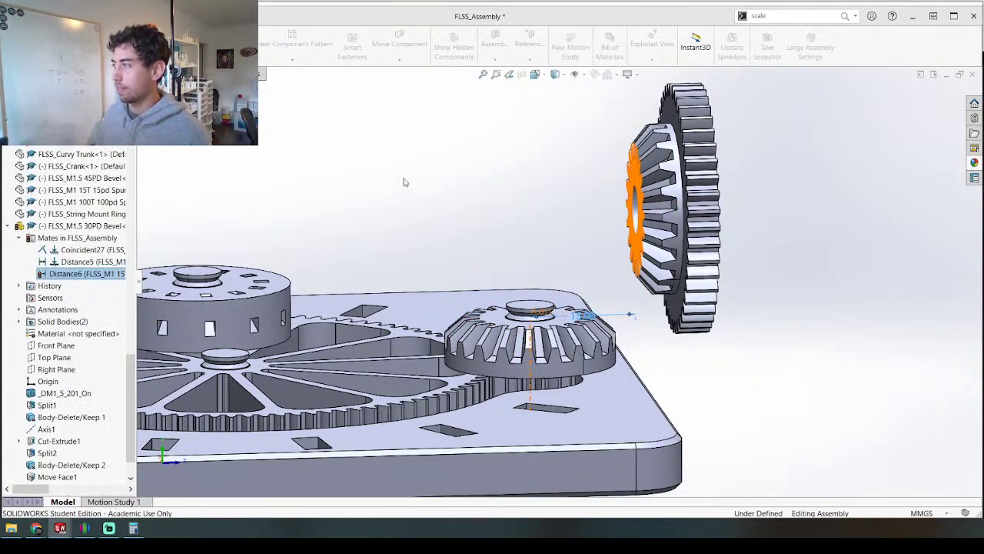
Step: Set the Distance5 mate between the upright gear's axis and the small bevel's top face to 15 mm
left_click(83, 262)
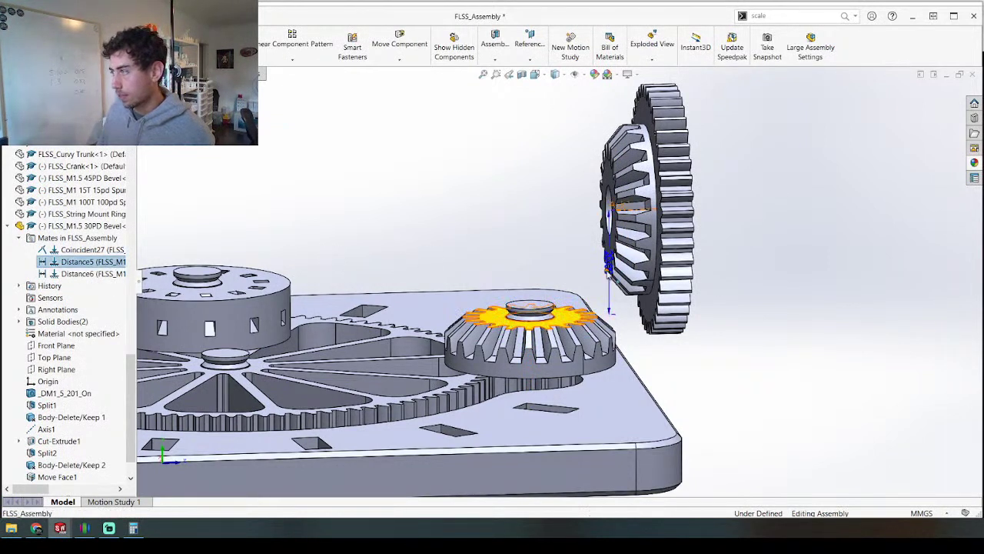
double_click(609, 269)
type("15")
key("Return")
mouse_move(552, 338)
middle_mouse_down()
mouse_move(592, 344)
mouse_move(574, 381)
mouse_move(553, 336)
middle_mouse_up()
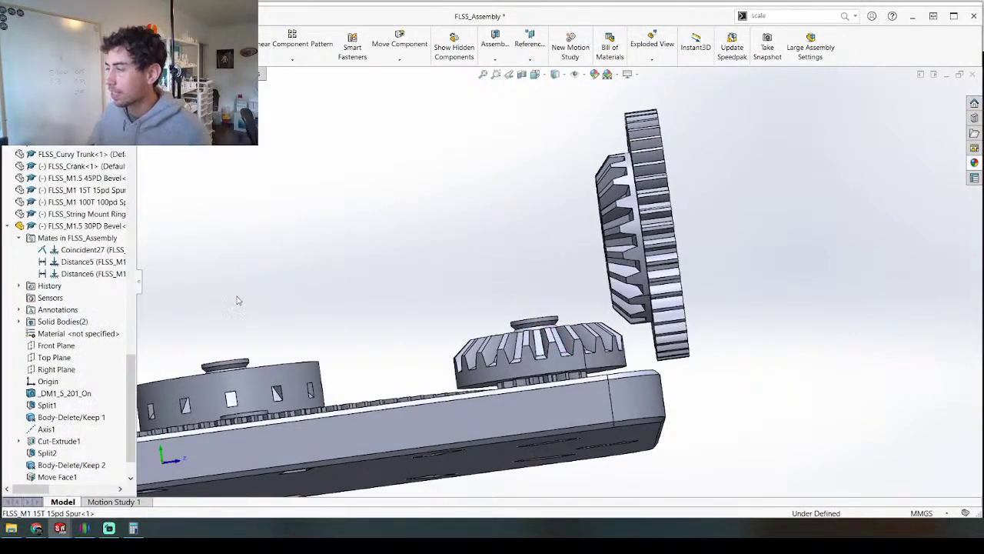
Step: Reduce the Distance5 mate between the upright gear's axis and the small bevel's top face to 12 mm
left_click(77, 261)
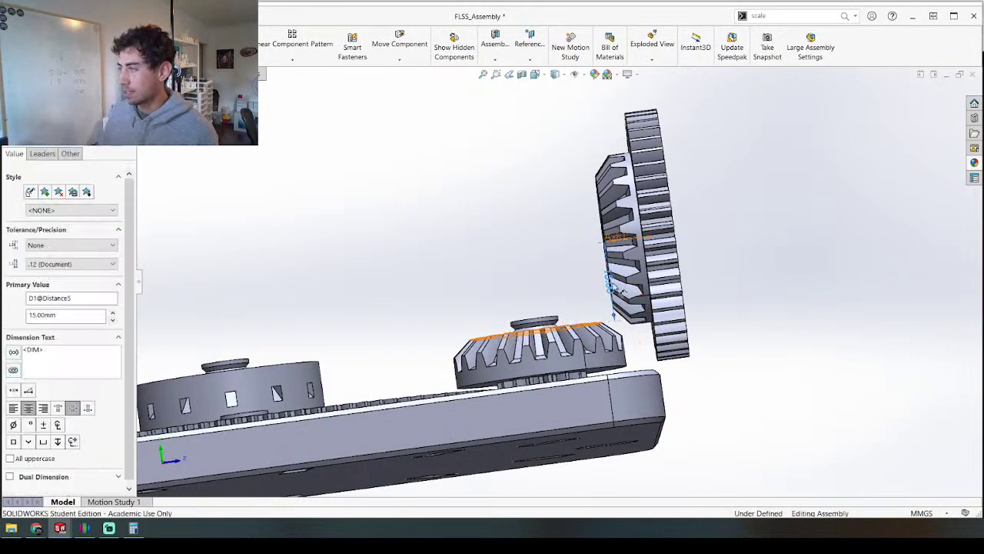
double_click(624, 239)
type("12")
key("Return")
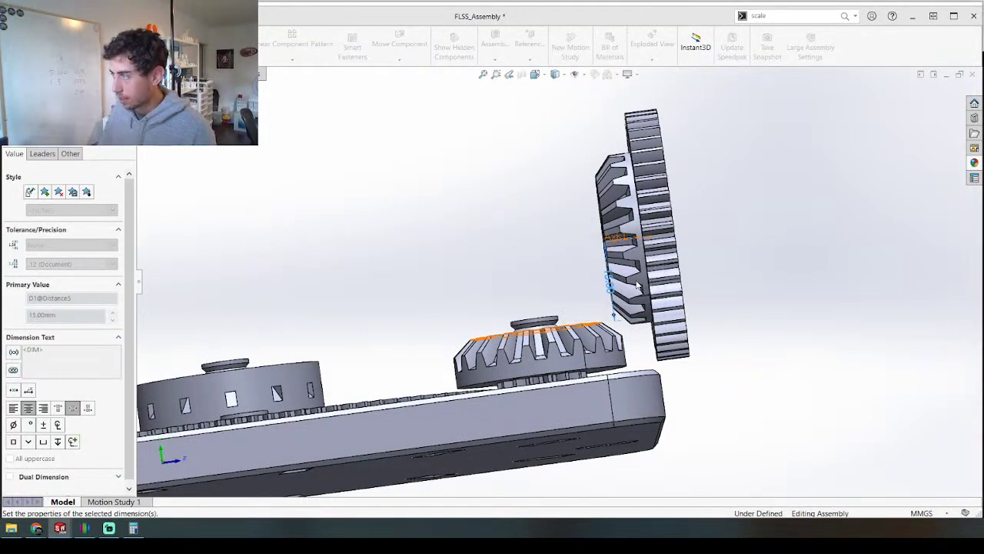
key("Escape")
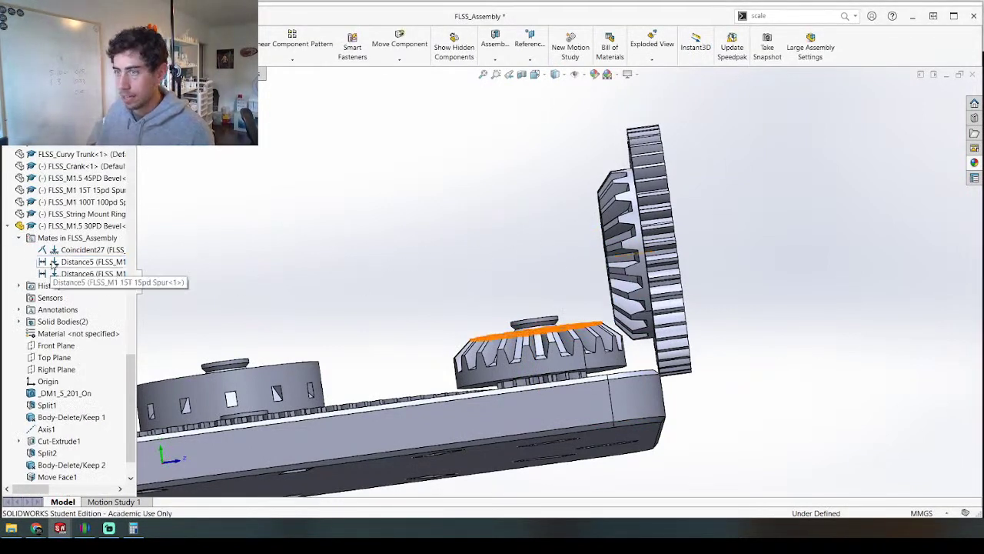
Step: Reduce the Distance6 mate between the small gear's axis and the upright bevel's front face to 12.5 mm
left_click(68, 275)
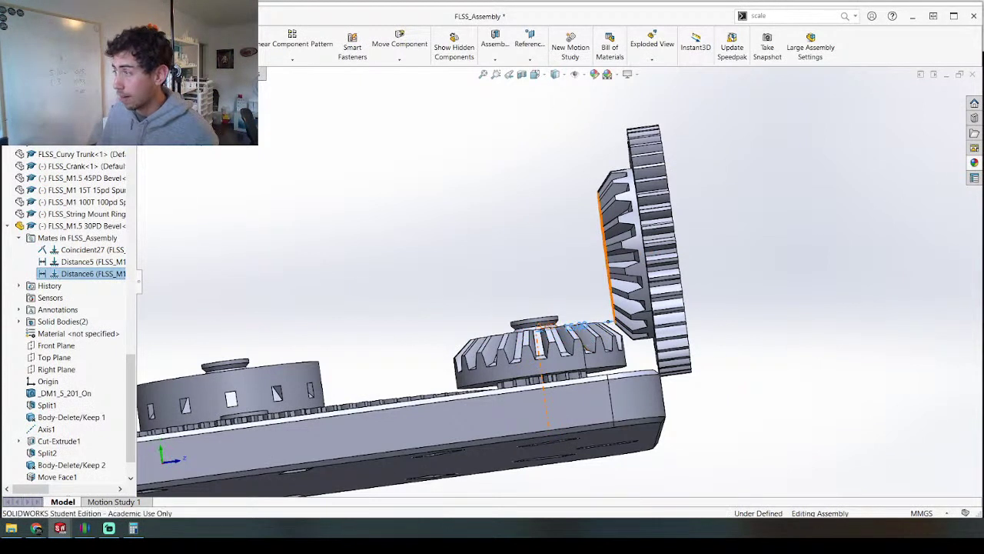
double_click(580, 329)
type("12")
key("Return")
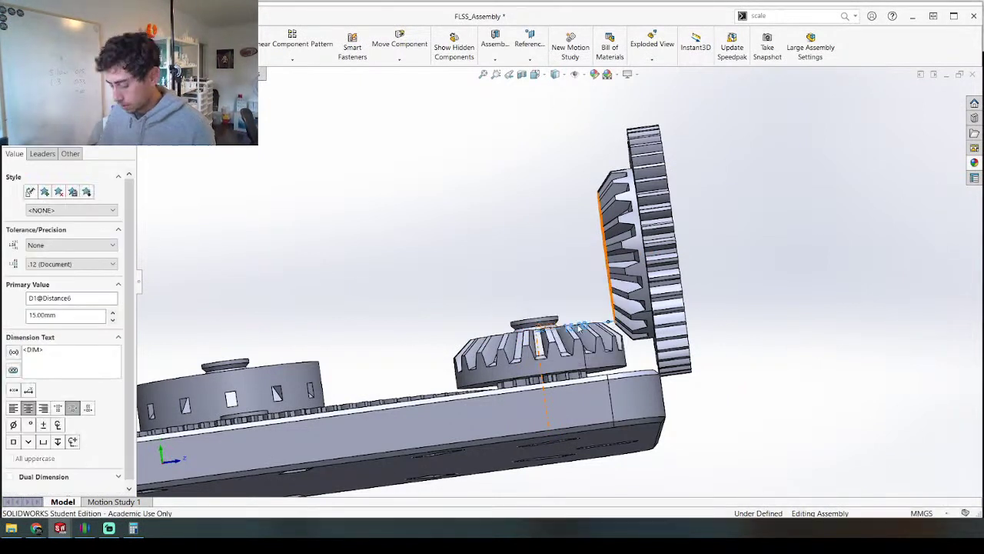
middle_click_drag(579, 304, 626, 340)
left_click(85, 274)
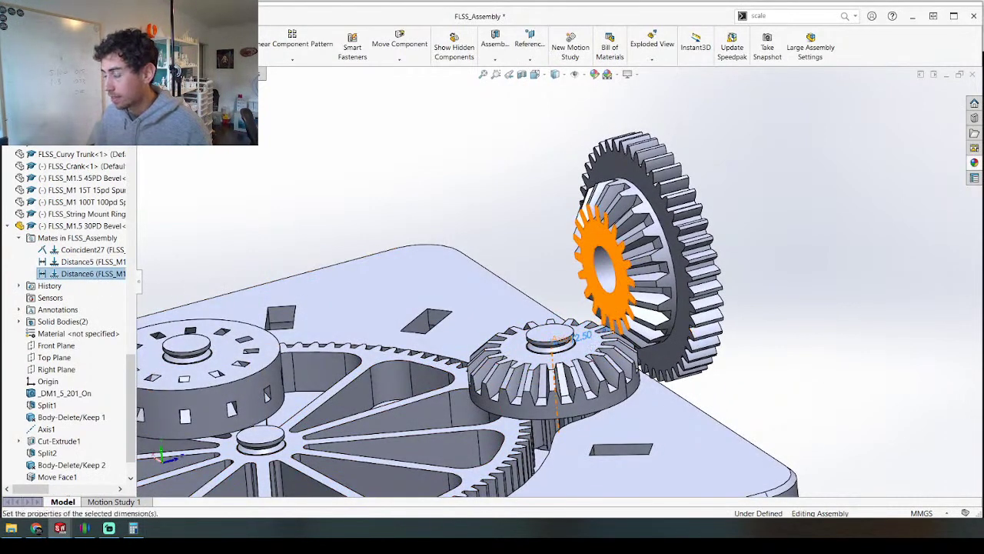
Step: Set the Distance6 mate between the small gear's axis and the upright bevel's front face to 12 mm
double_click(578, 336)
type("12")
key("Return")
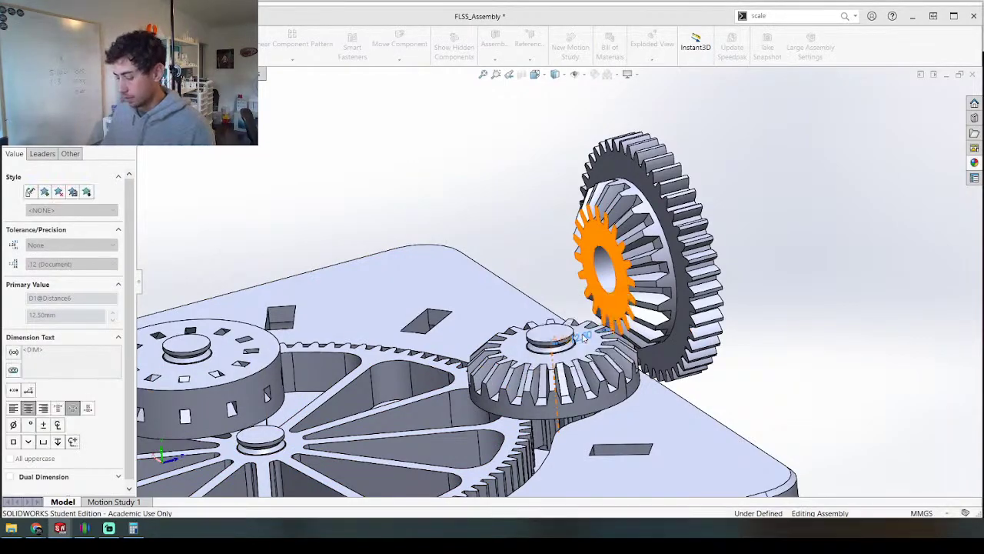
middle_click_drag(523, 327, 586, 463)
scroll(628, 308, "down", 4)
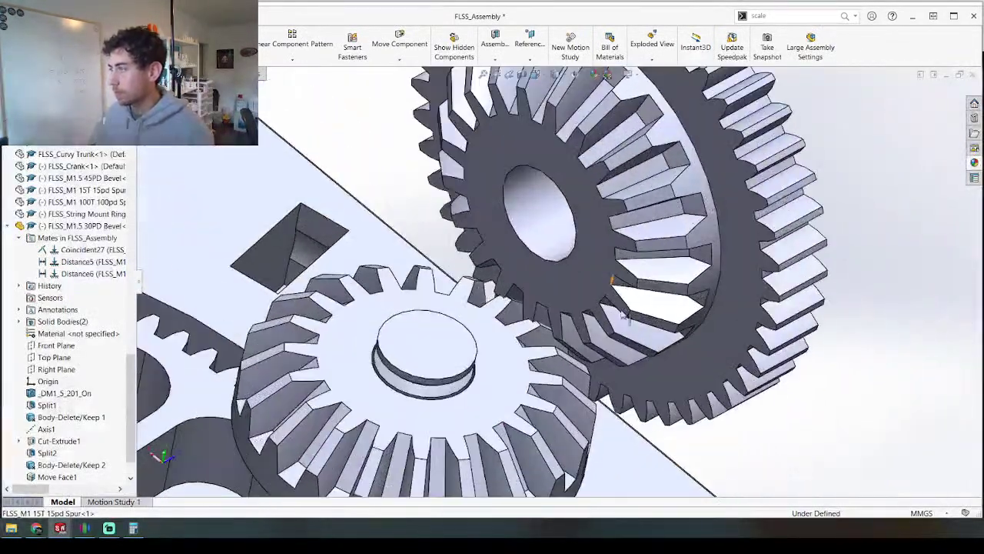
Step: Turn the upright gear slightly to line up its teeth and examine how it meshes with the small bevel
left_click_drag(627, 306, 621, 326)
scroll(438, 352, "down", 5)
middle_click_drag(584, 292, 538, 243)
scroll(539, 243, "up", 6)
middle_click_drag(683, 400, 821, 379)
scroll(819, 375, "down", 3)
scroll(821, 379, "up", 5)
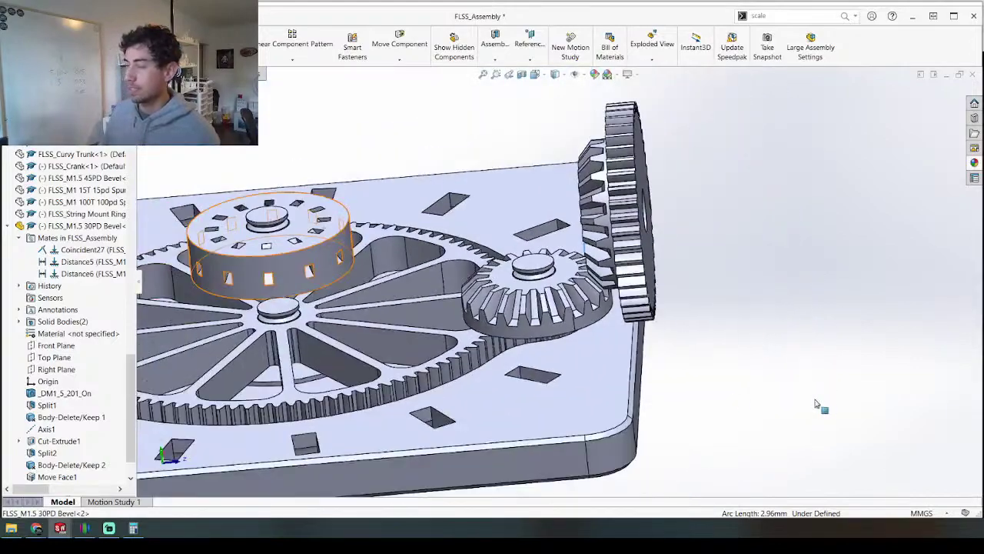
scroll(549, 214, "down", 5)
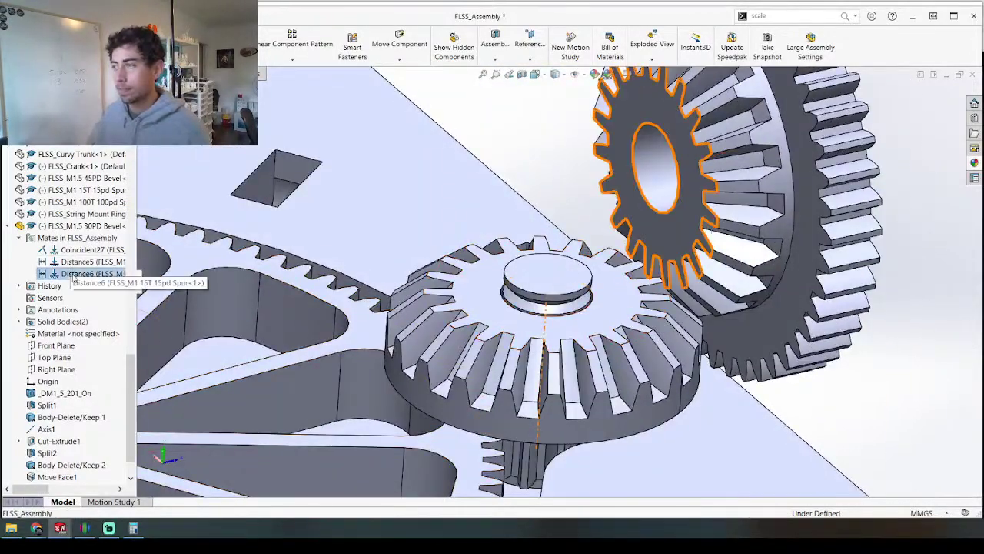
Step: Reduce the Distance6 mate between the small gear's axis and the upright bevel's front face to 10 mm
left_click(74, 277)
left_click(613, 284)
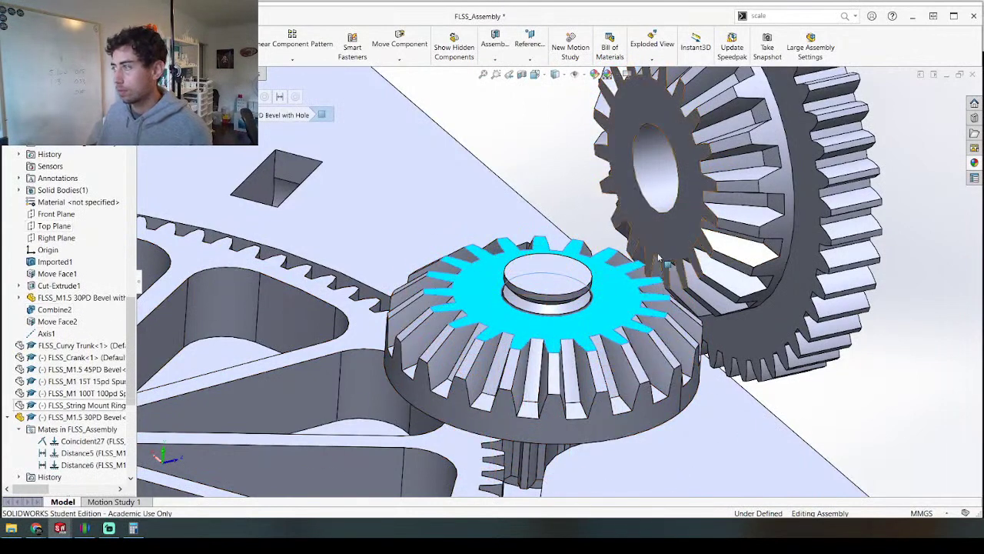
left_click(84, 465)
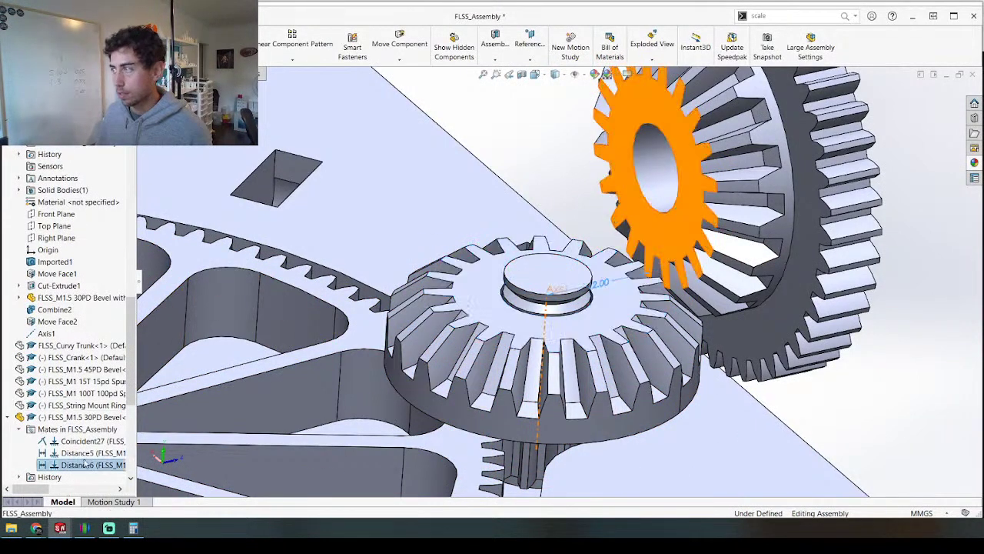
double_click(602, 282)
type("0")
key("Return")
middle_click_drag(626, 273, 619, 192)
scroll(643, 303, "down", 5)
scroll(77, 405, "down", 2)
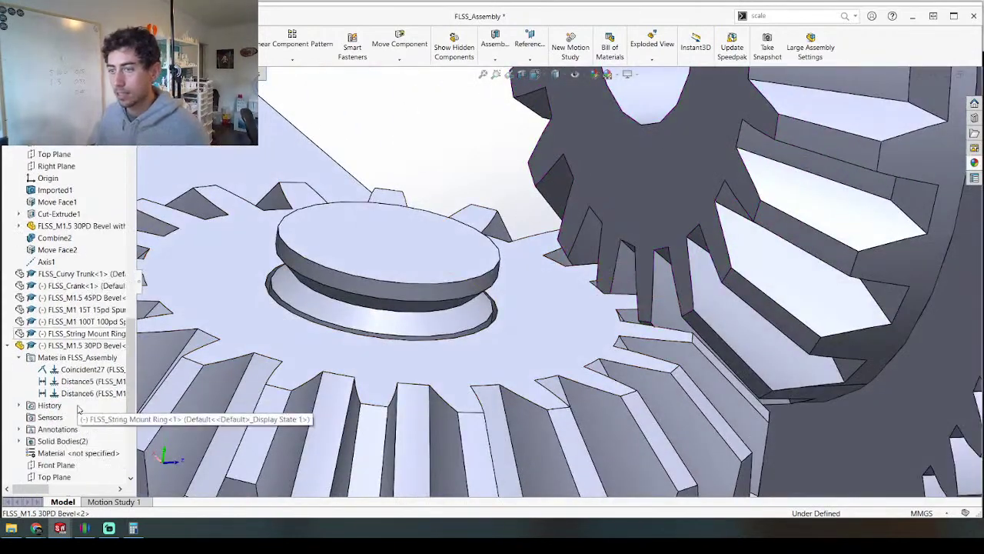
Step: Set the Distance6 mate to 10.5 mm and rebuild the assembly
left_click(85, 393)
double_click(501, 294)
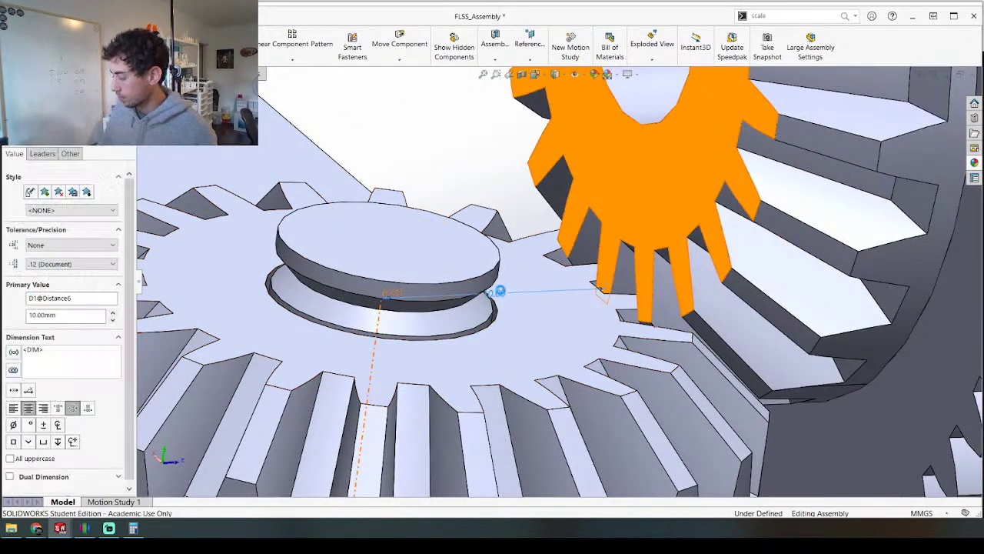
type("10.5")
key("Return")
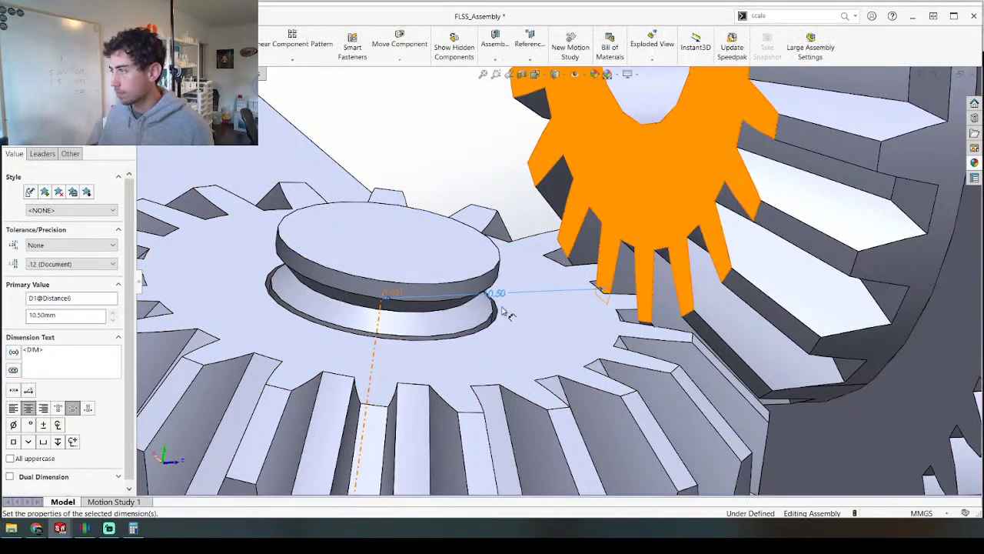
key("ctrl+b")
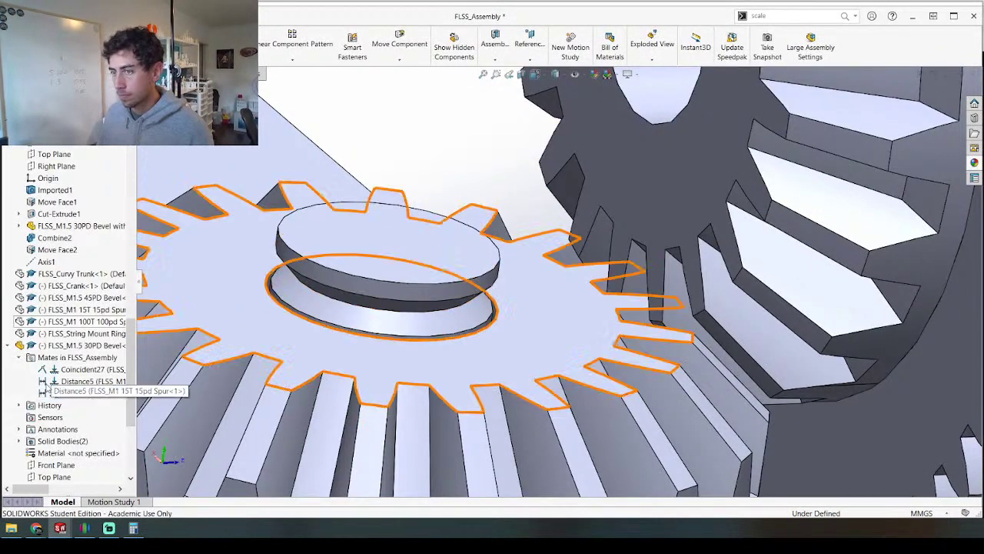
Step: Set the Distance5 mate between the upright gear's axis and the small bevel's top face to 10.5 mm and rebuild
left_click(52, 383)
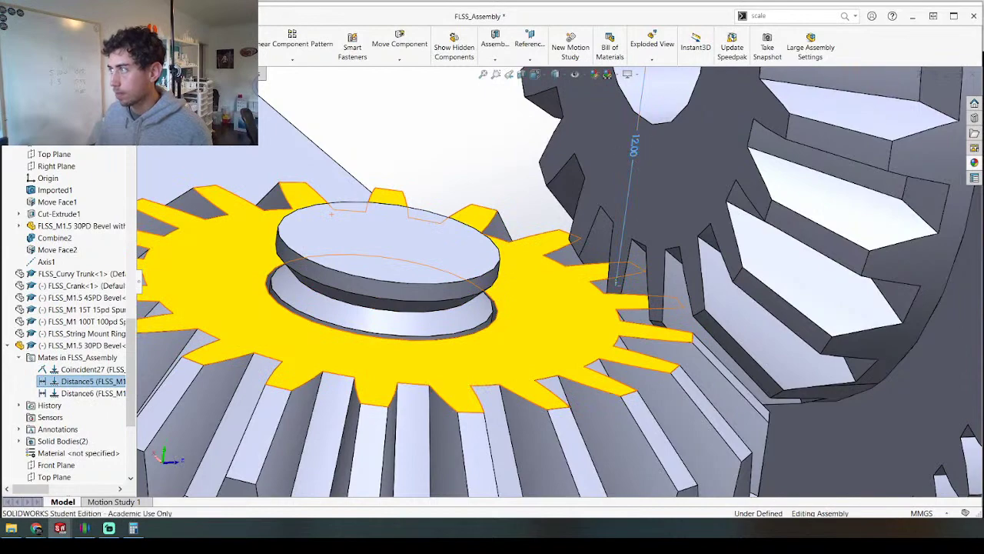
double_click(635, 145)
key("Escape")
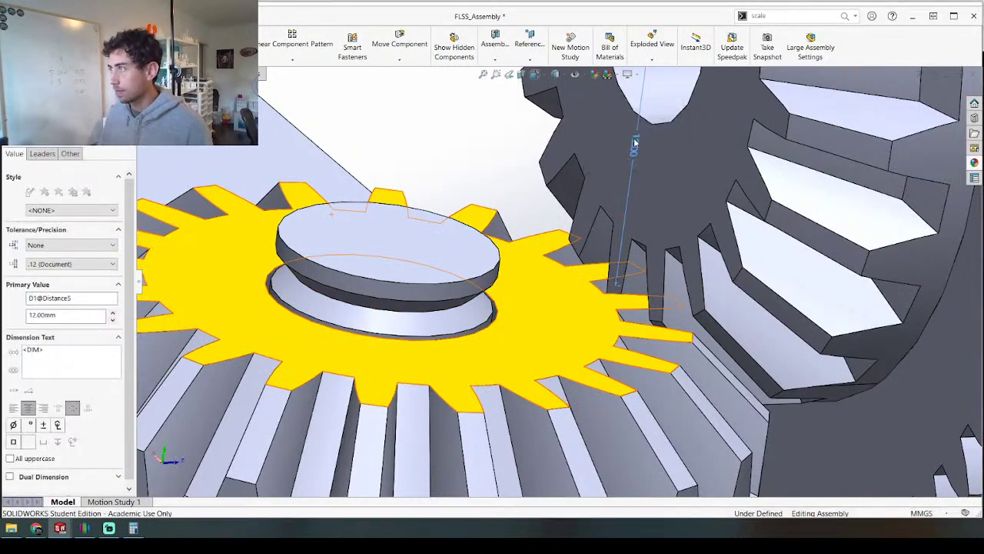
key("ctrl+b")
Step: Examine the tooth engagement between the upright bevel and the small bevel from several angles
middle_click_drag(699, 369, 492, 310)
middle_click_drag(528, 279, 617, 281)
scroll(618, 281, "up", 5)
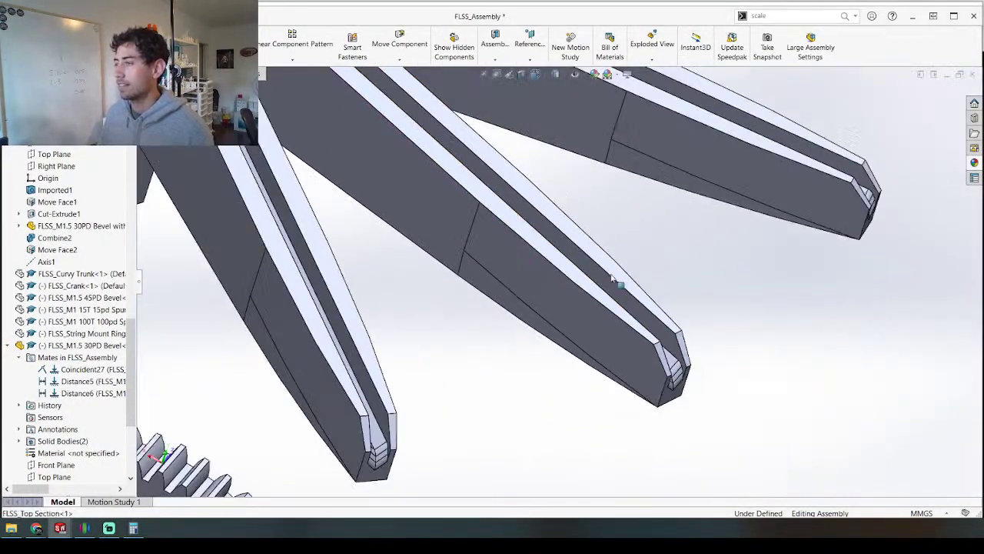
scroll(424, 340, "up", 4)
scroll(427, 341, "up", 3)
scroll(499, 384, "down", 10)
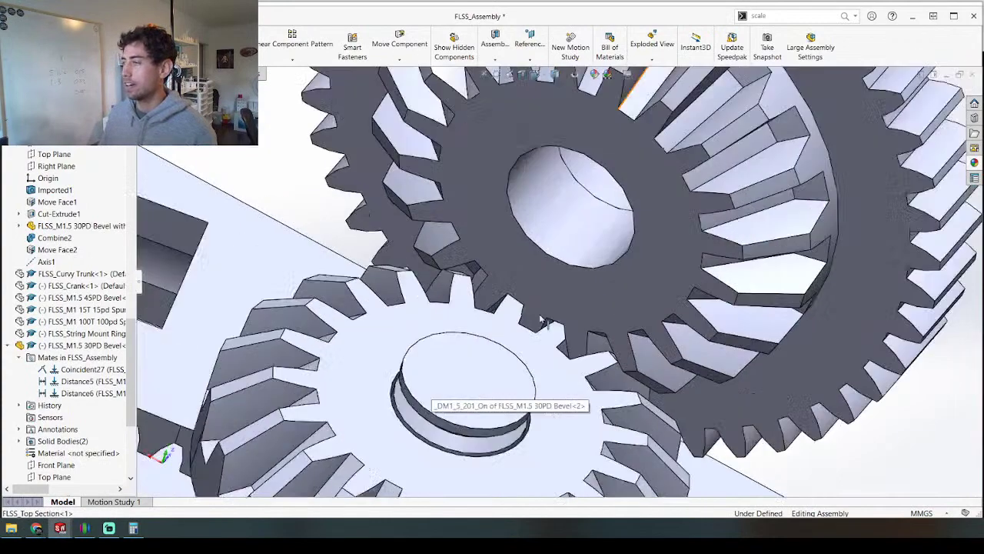
middle_click_drag(520, 324, 523, 360)
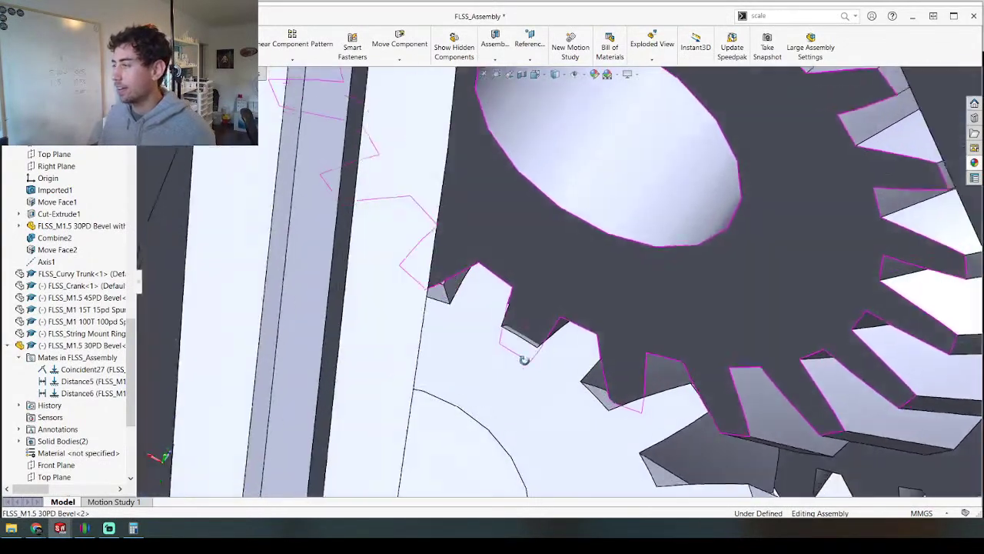
Step: Set the Distance5 mate between the upright gear's axis and the small bevel's top face to 11 mm
left_click(77, 380)
mouse_move(582, 226)
middle_mouse_down()
mouse_move(556, 213)
mouse_move(572, 211)
middle_mouse_up()
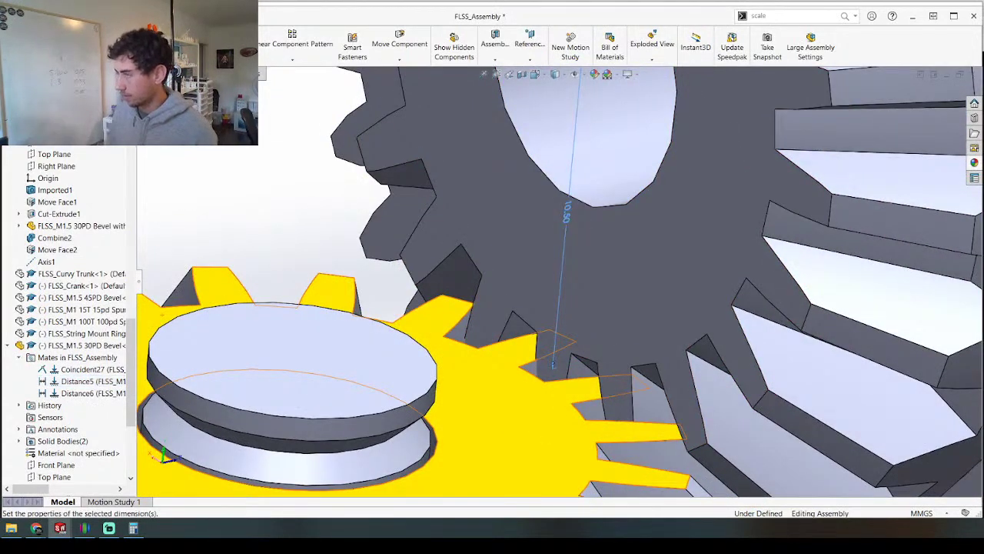
double_click(569, 210)
type("11")
key("Return")
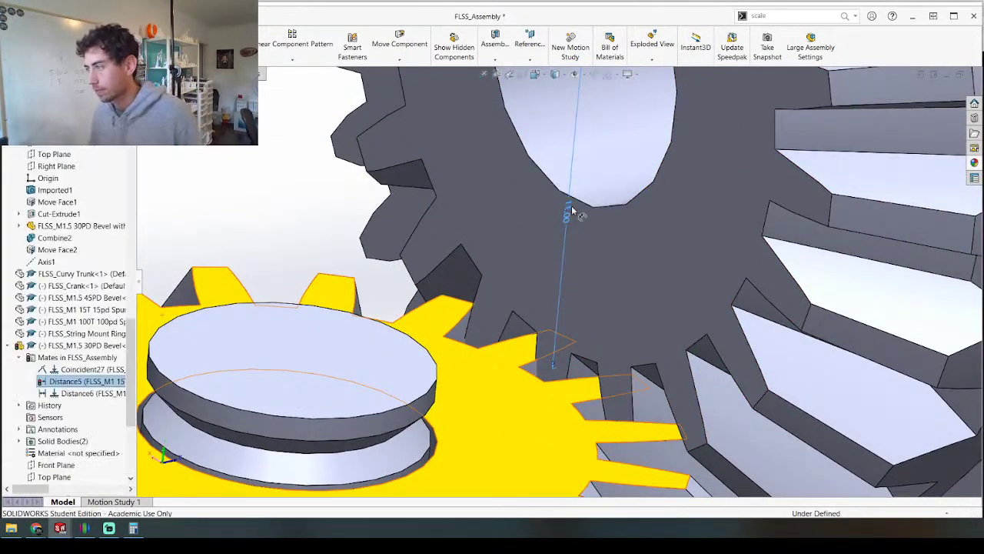
Step: Set the Distance6 mate between the small gear's axis and the upright bevel's front face to 11 mm
left_click(90, 393)
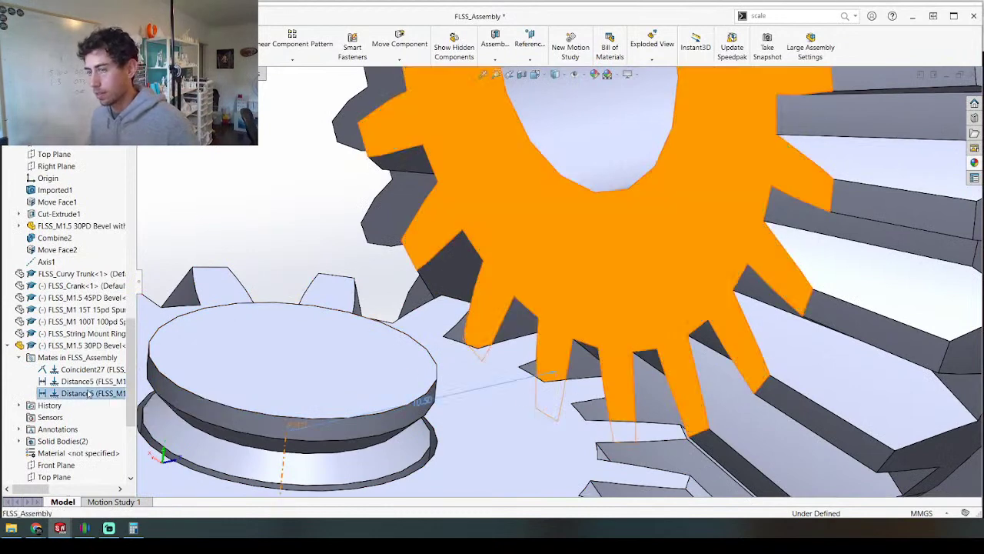
double_click(423, 401)
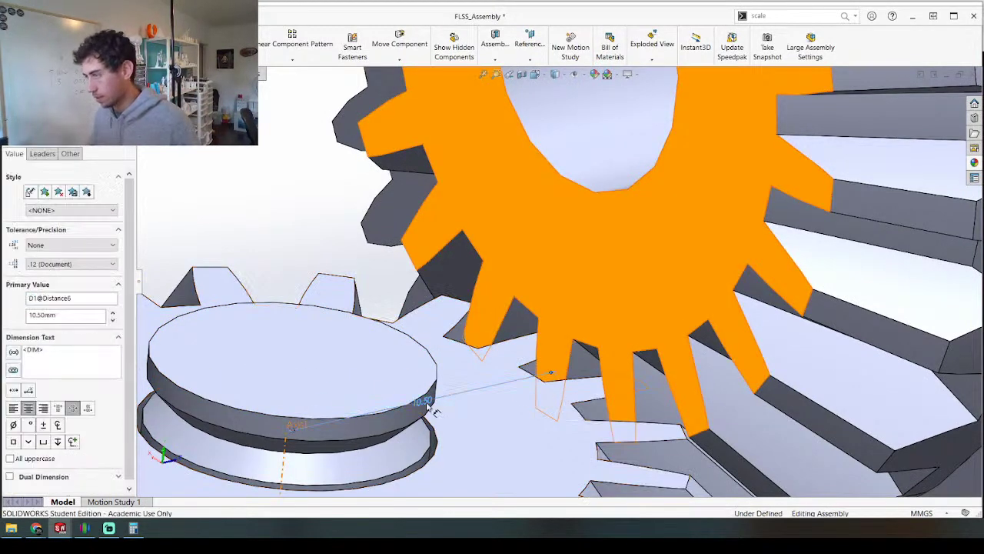
key("Escape")
key("Escape")
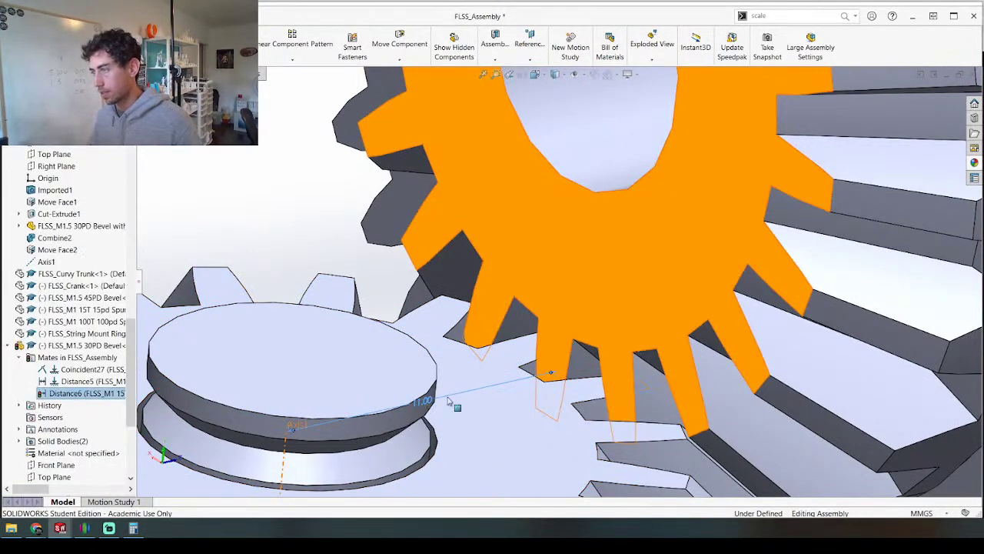
key("Escape")
Step: Hide the FLSS_M1 45T 45pd Spur solid body of the upright combined gear so only its bevel body shows
middle_click_drag(547, 387, 452, 259)
scroll(454, 264, "up", 5)
middle_click_drag(588, 312, 620, 323)
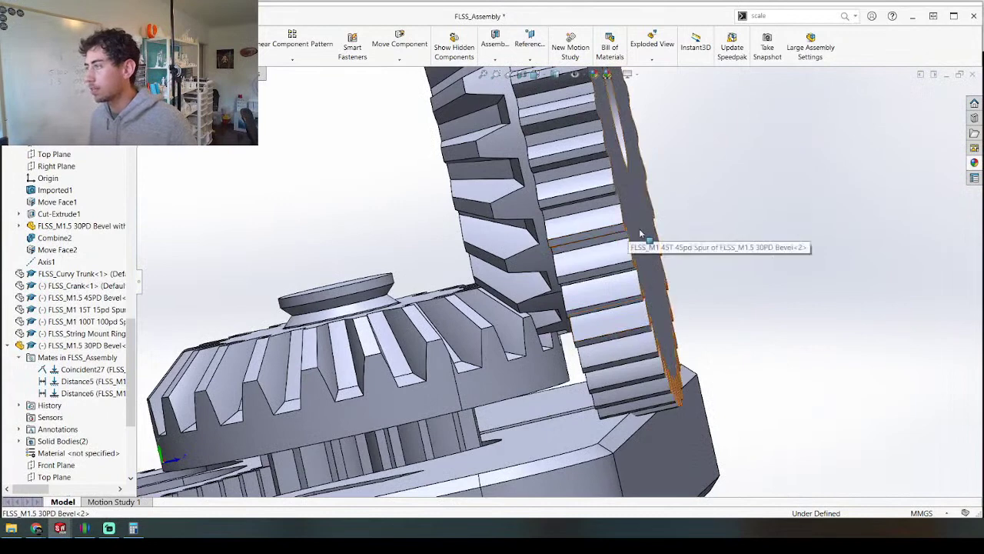
left_click(633, 223)
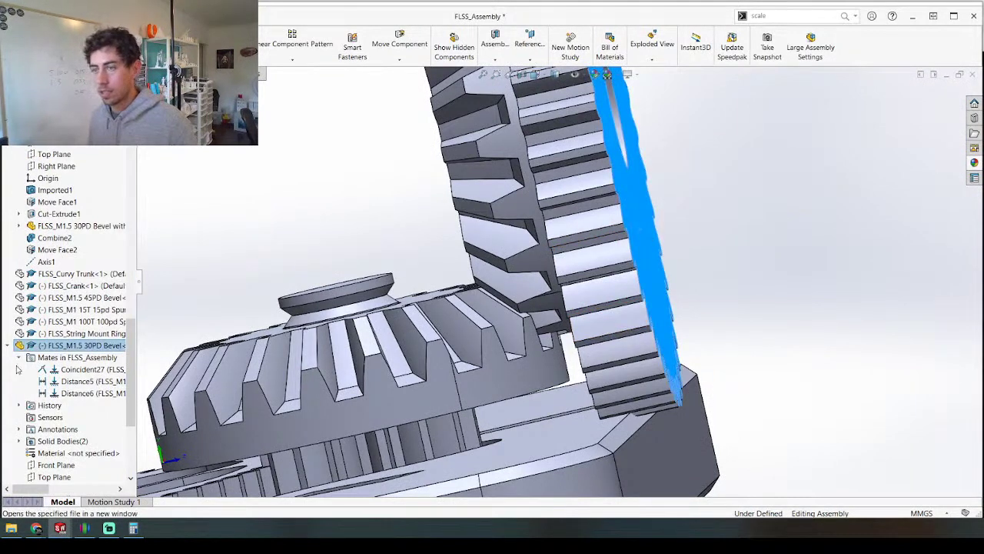
left_click(19, 440)
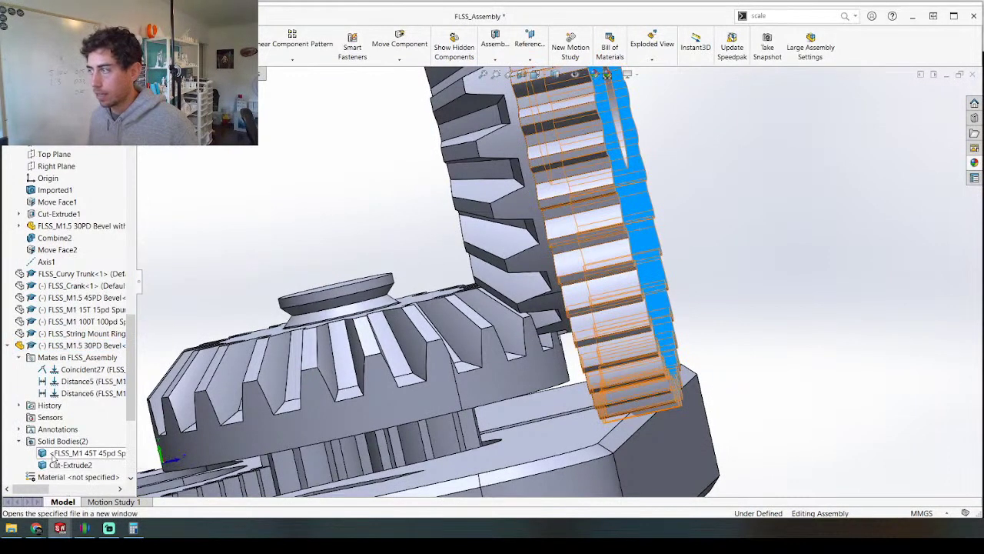
left_click(51, 457)
left_click(67, 441)
Step: View the bevel mesh from behind and turn the upright bevel so its teeth sit in the small bevel's gaps
middle_click_drag(558, 376, 604, 334)
scroll(603, 236, "up", 5)
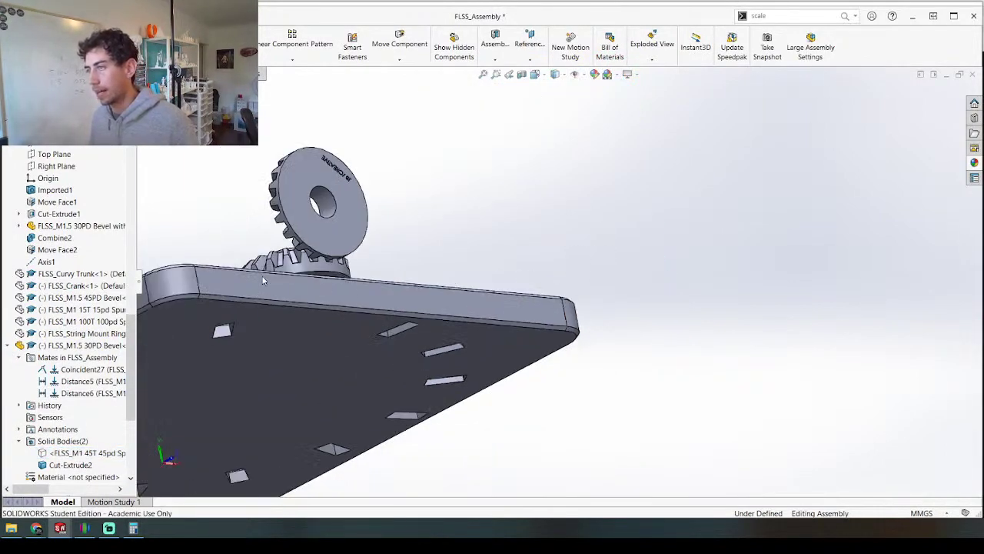
scroll(529, 266, "down", 8)
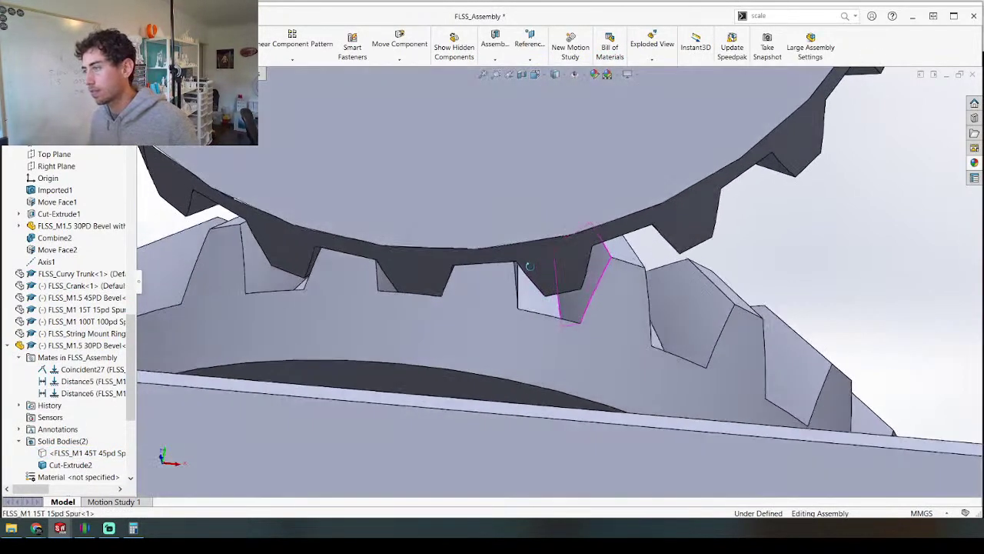
mouse_move(529, 266)
middle_mouse_down()
mouse_move(549, 248)
mouse_move(543, 266)
middle_mouse_up()
scroll(331, 254, "down", 2)
left_click_drag(492, 246, 481, 269)
Step: Examine the clearance between the meshing teeth of both bevel gears from the front and above
scroll(482, 269, "up", 4)
middle_click_drag(483, 285, 442, 334)
scroll(420, 325, "down", 4)
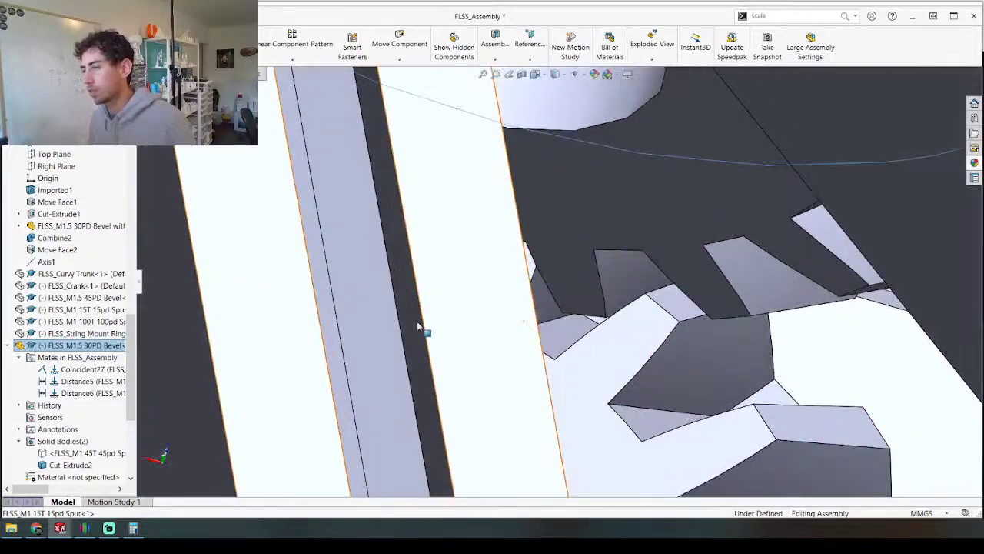
scroll(415, 336, "up", 5)
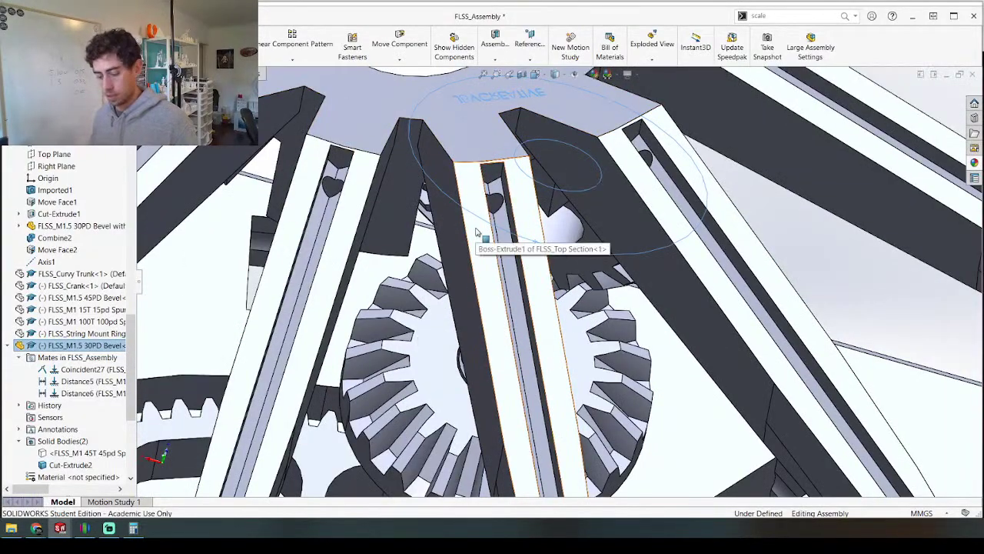
scroll(476, 232, "down", 10)
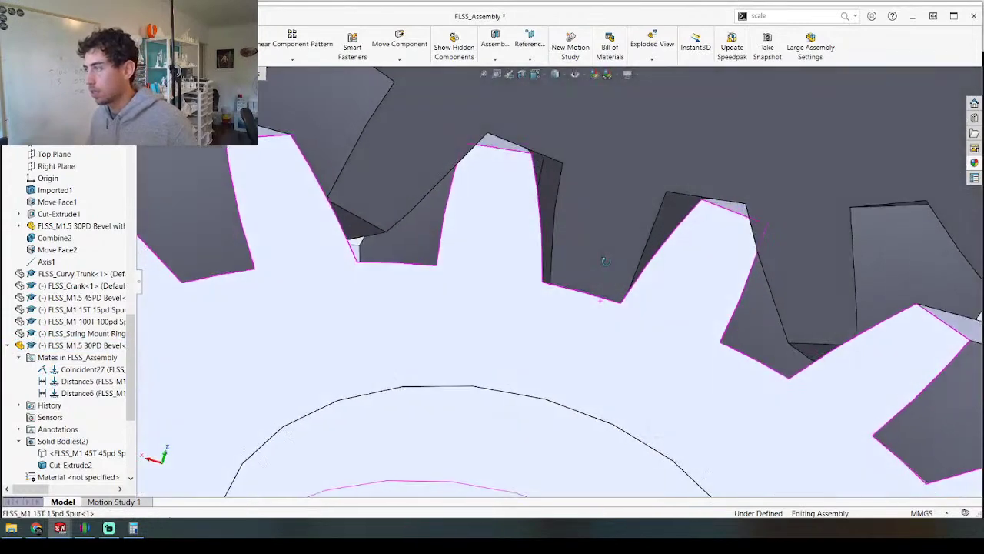
middle_click_drag(605, 262, 599, 278)
scroll(599, 278, "up", 12)
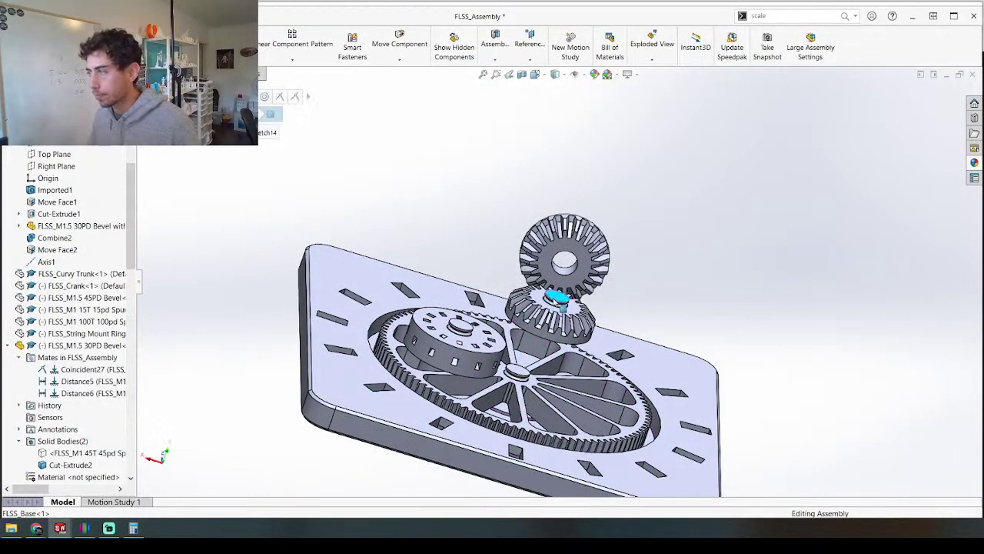
Step: Section the assembly through both bevel gears and examine where their teeth meet
scroll(84, 218, "down", 8)
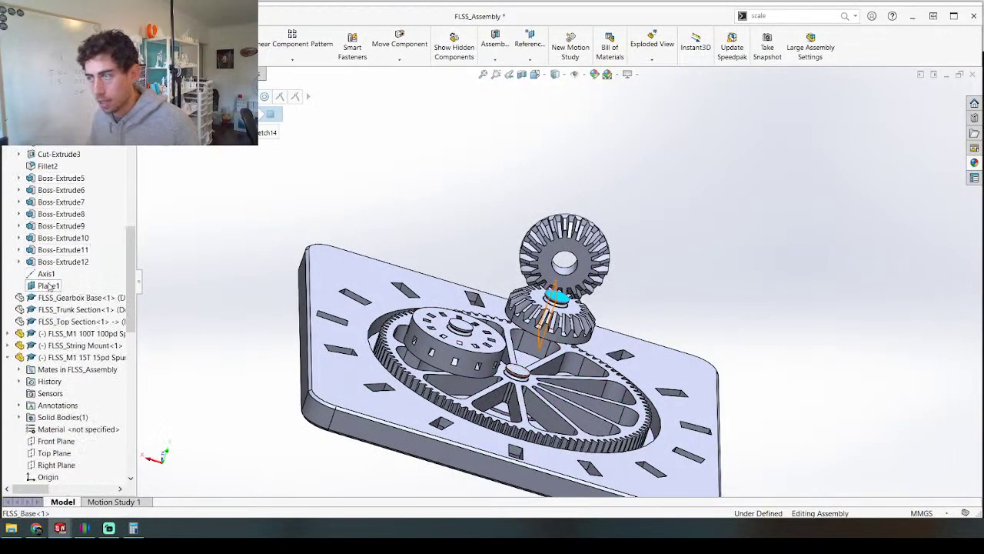
left_click(522, 74)
key("Return")
scroll(569, 309, "down", 8)
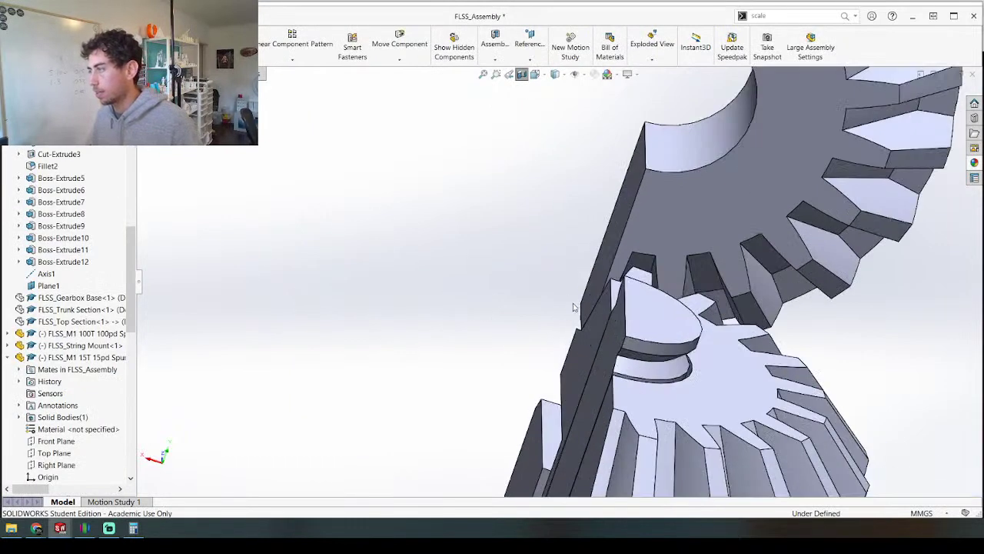
scroll(569, 309, "down", 10)
middle_click_drag(650, 323, 692, 347)
scroll(691, 347, "up", 1)
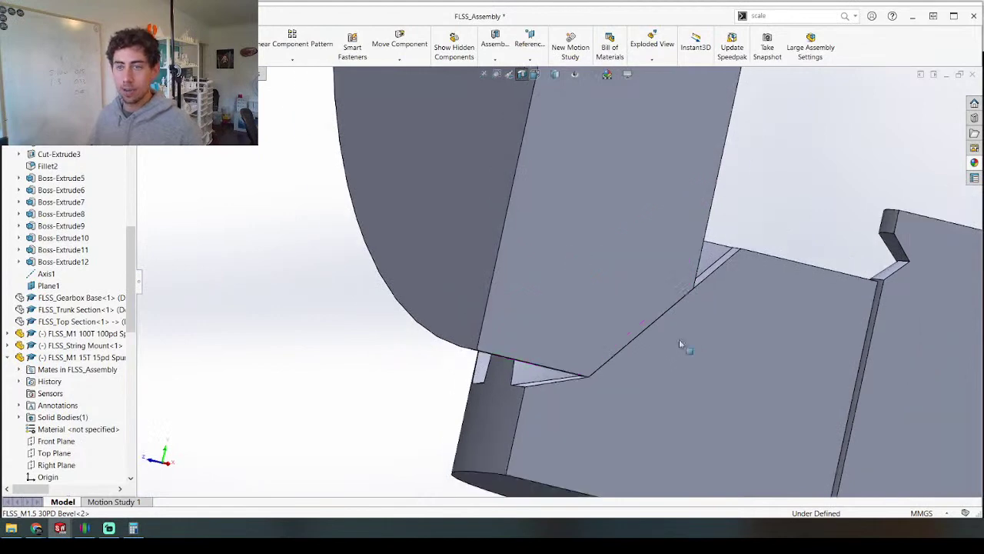
Step: Examine the sectioned gears together with the base, and turn the section view off
scroll(574, 202, "up", 5)
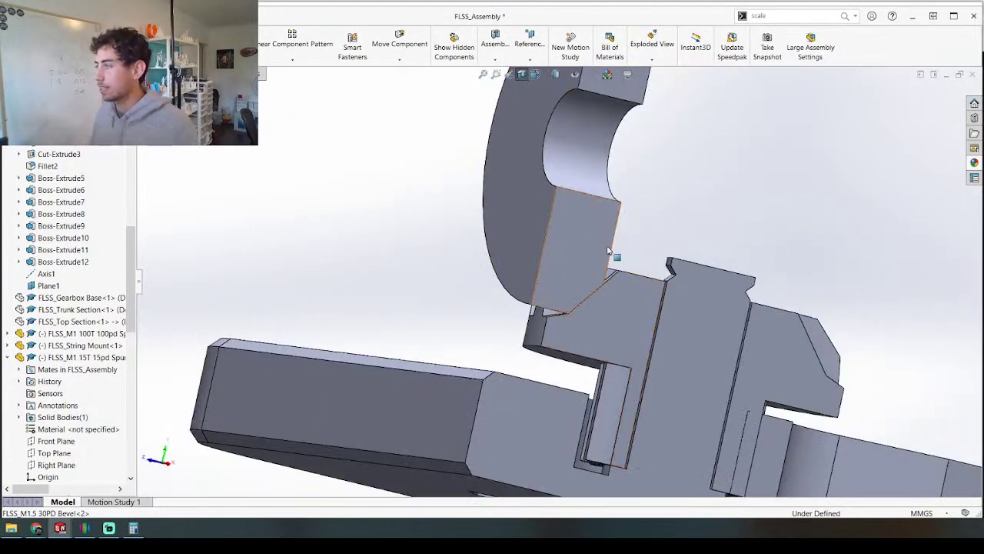
scroll(613, 248, "up", 3)
middle_click(575, 328)
middle_click_drag(576, 328, 538, 354)
middle_click_drag(668, 315, 529, 293)
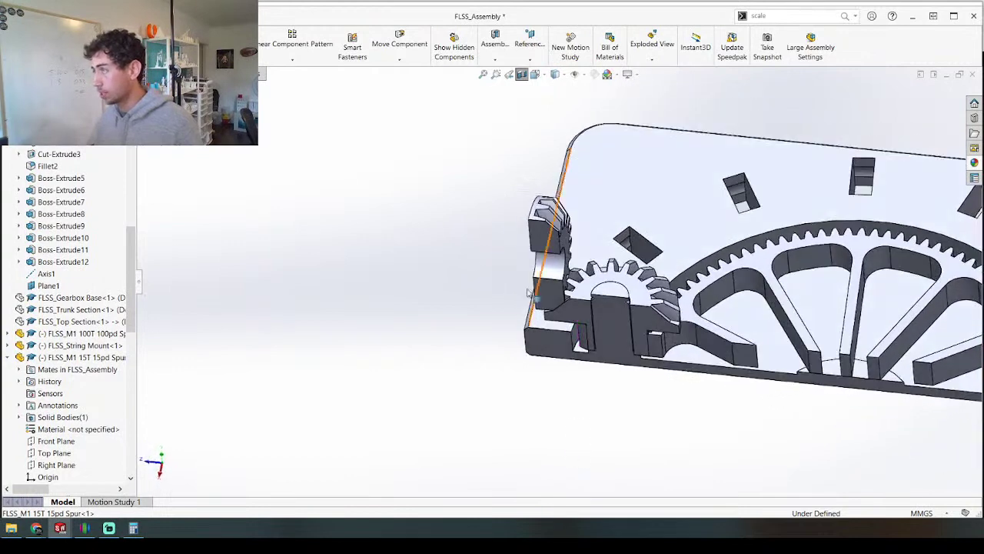
left_click(522, 73)
scroll(465, 360, "up", 3)
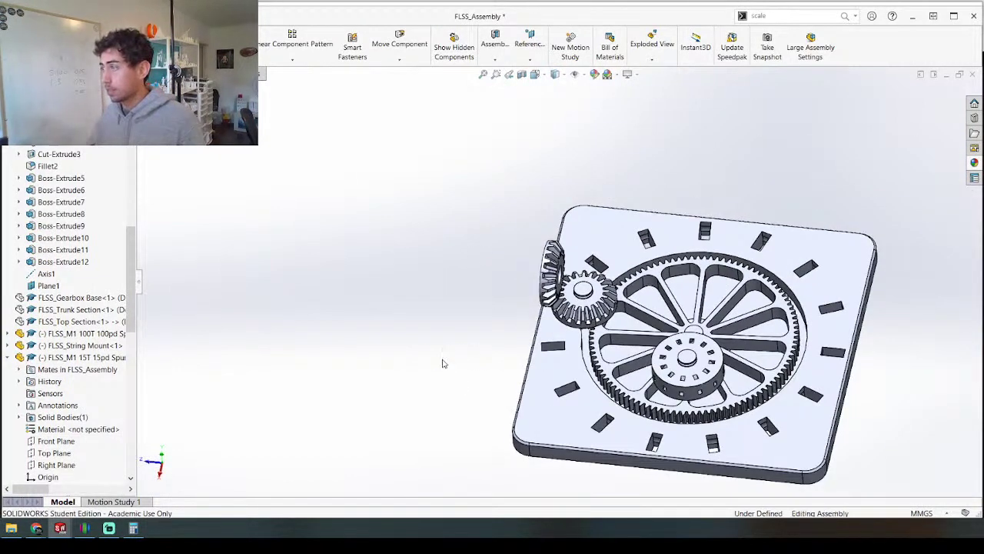
Step: Show the hidden 45T 45pd spur body of the upright FLSS_M1.5 30PD Bevel component
scroll(500, 302, "down", 1)
middle_click_drag(499, 300, 520, 251)
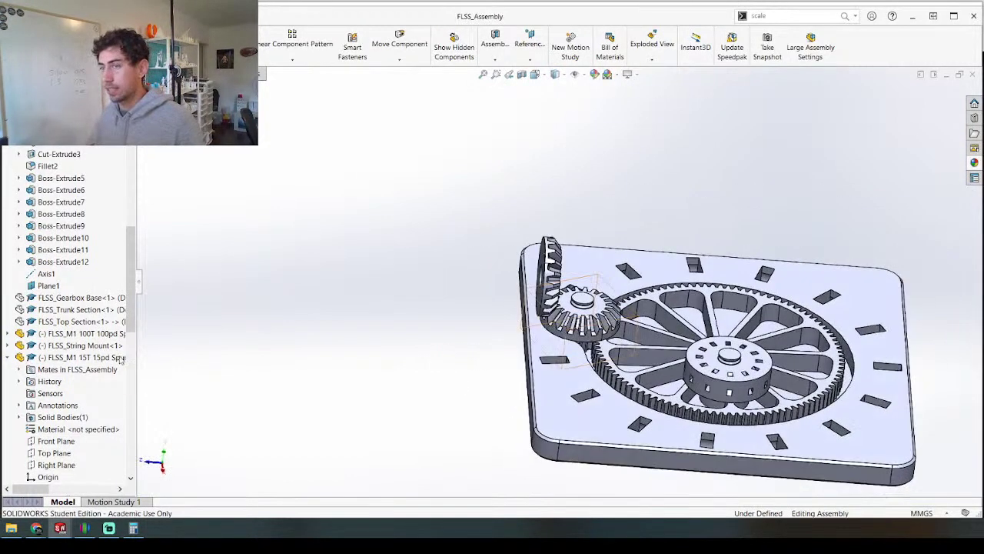
scroll(37, 390, "down", 4)
scroll(59, 423, "down", 5)
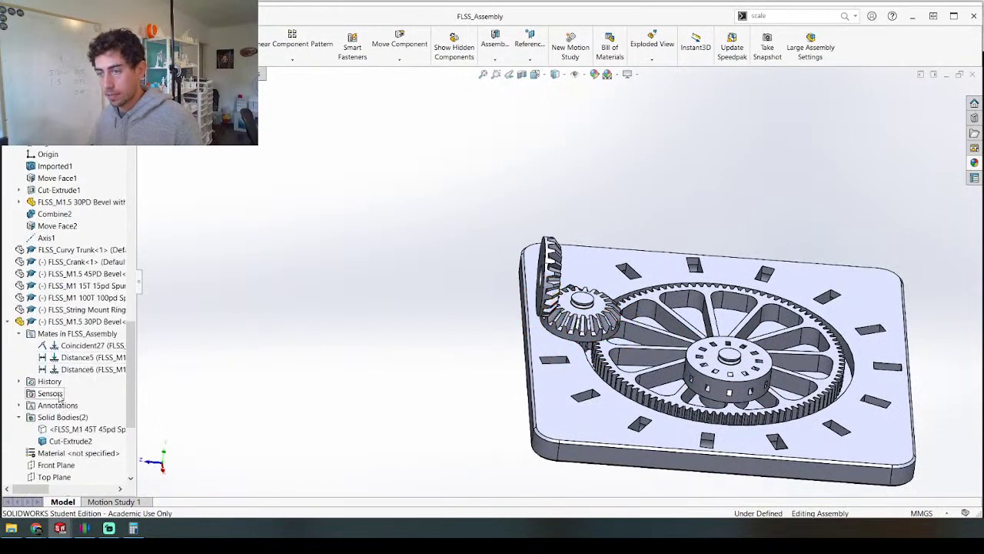
right_click(64, 428)
left_click(76, 370)
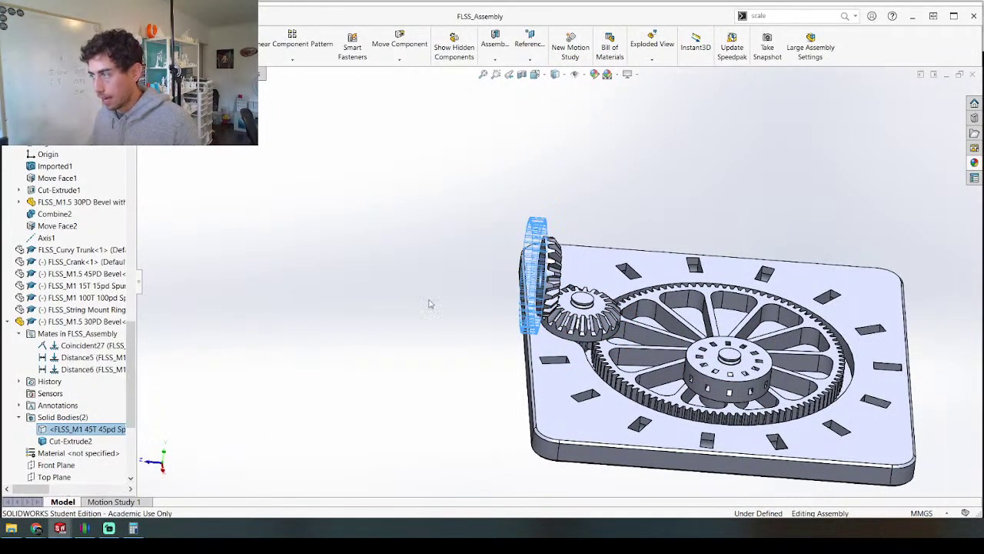
left_click(490, 286)
Step: Examine the 45T spur gear's position relative to the base and the 100T gear from several sides
middle_click_drag(400, 339, 576, 434)
scroll(576, 435, "up", 3)
scroll(719, 330, "down", 5)
middle_click_drag(615, 378, 564, 307)
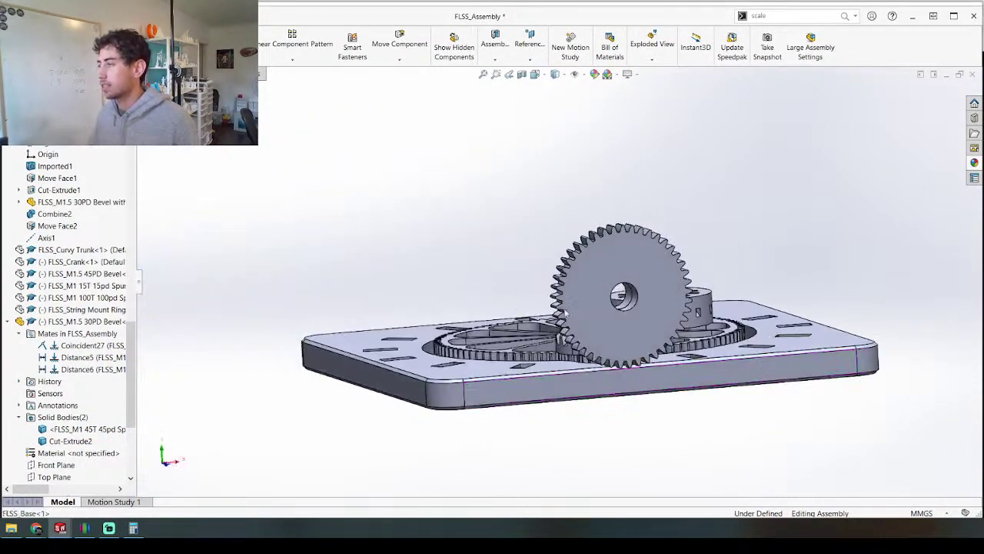
scroll(620, 363, "down", 3)
scroll(569, 331, "up", 3)
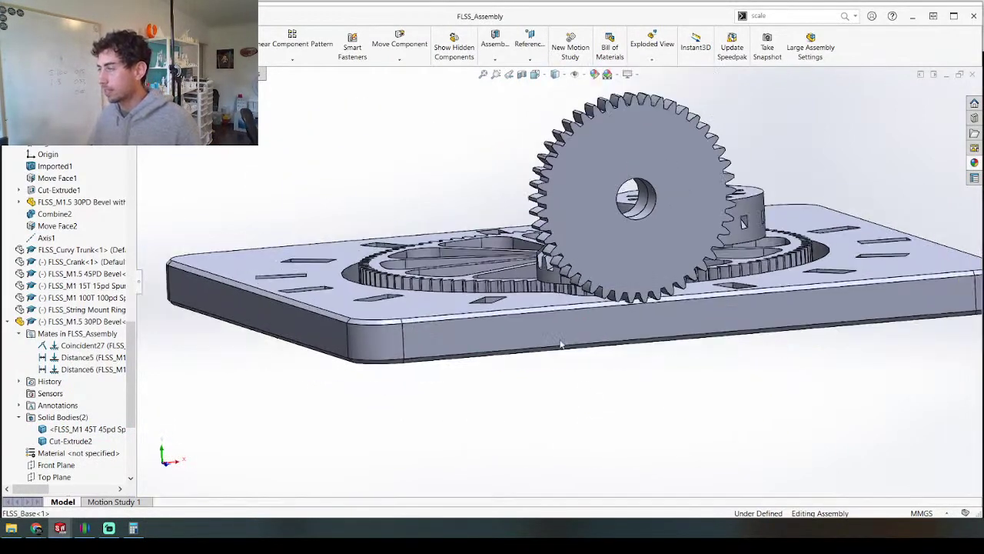
scroll(643, 209, "down", 3)
middle_click_drag(595, 244, 604, 415)
scroll(557, 284, "up", 4)
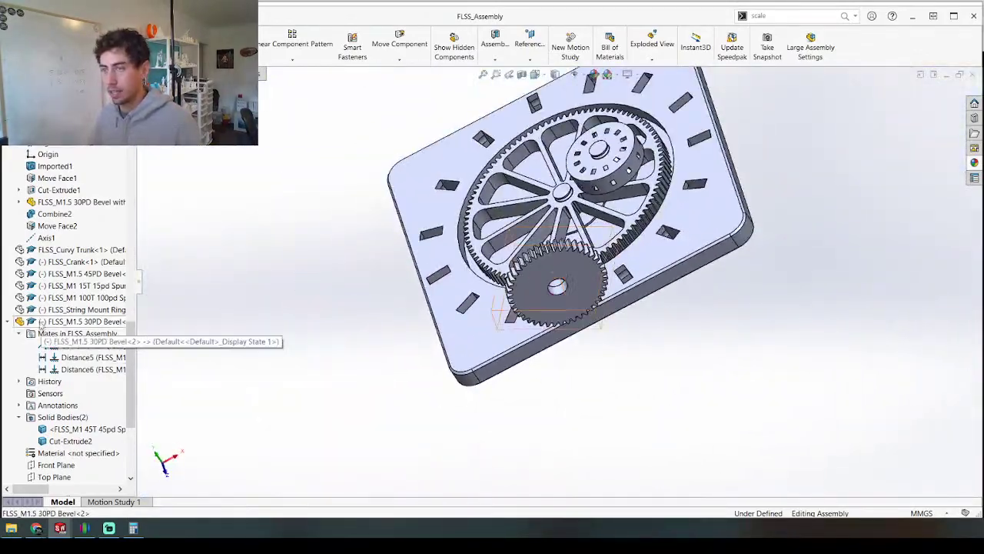
Step: Show the hidden FLSS_M1 15T 15pd Spur Gear 2 component and delete its distance mate
left_click(8, 322)
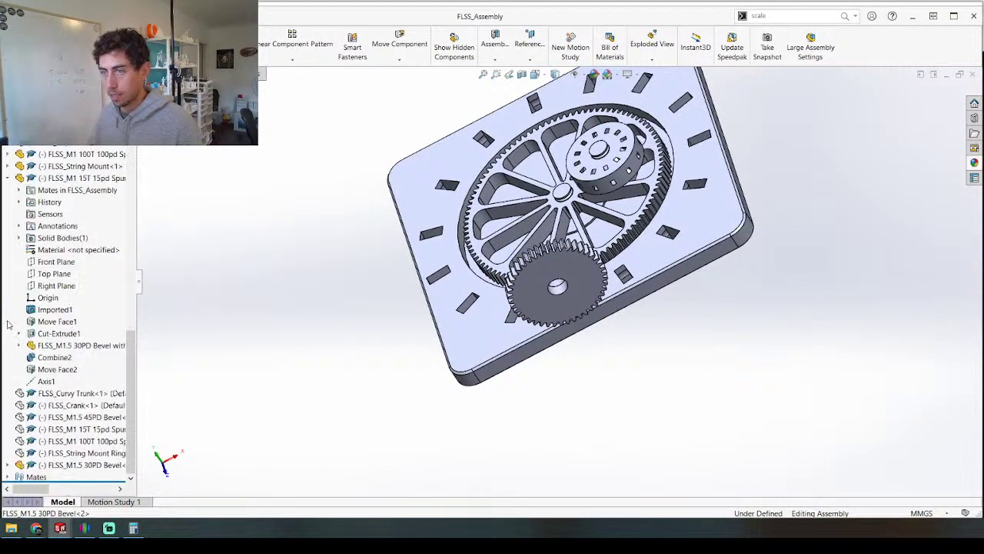
left_click(8, 178)
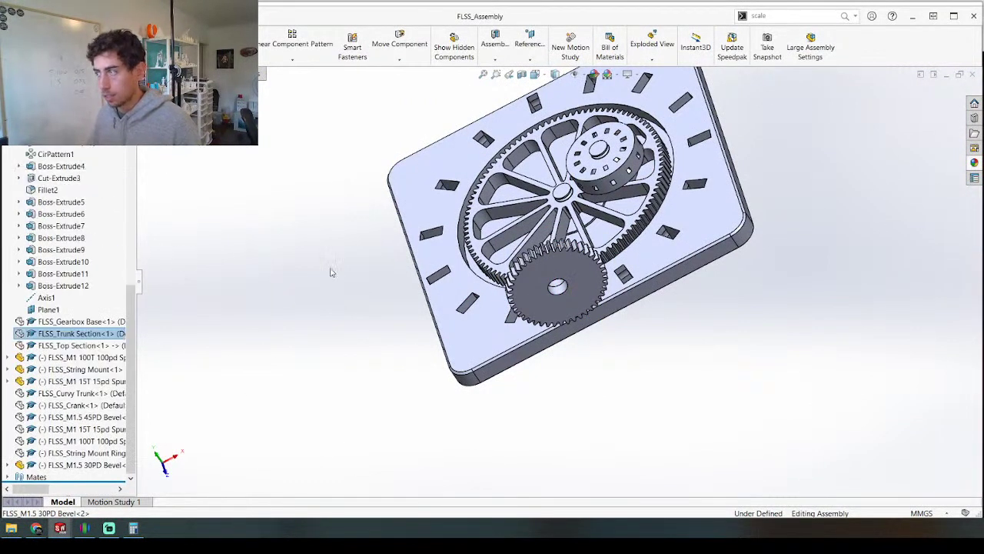
key("z")
left_click(85, 430)
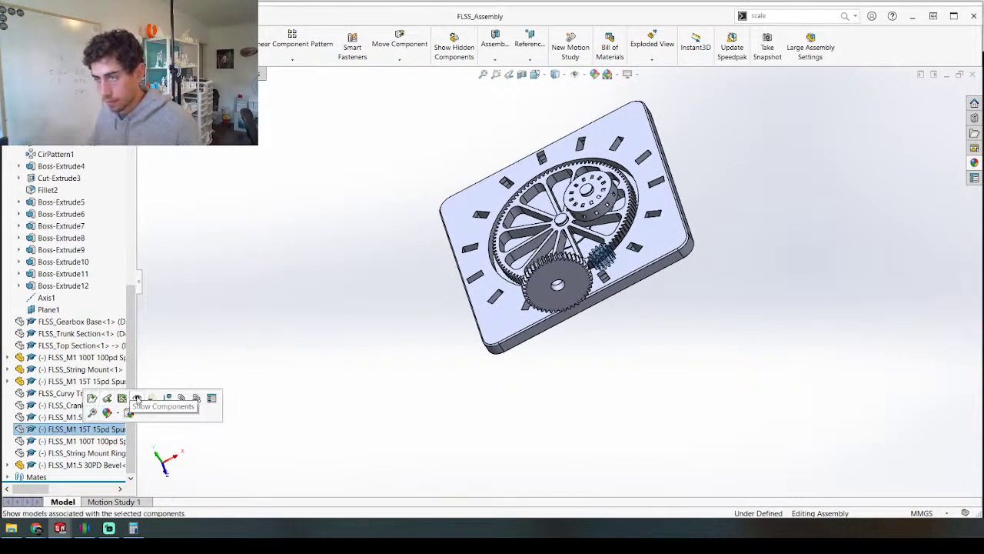
left_click(7, 429)
left_click(20, 323)
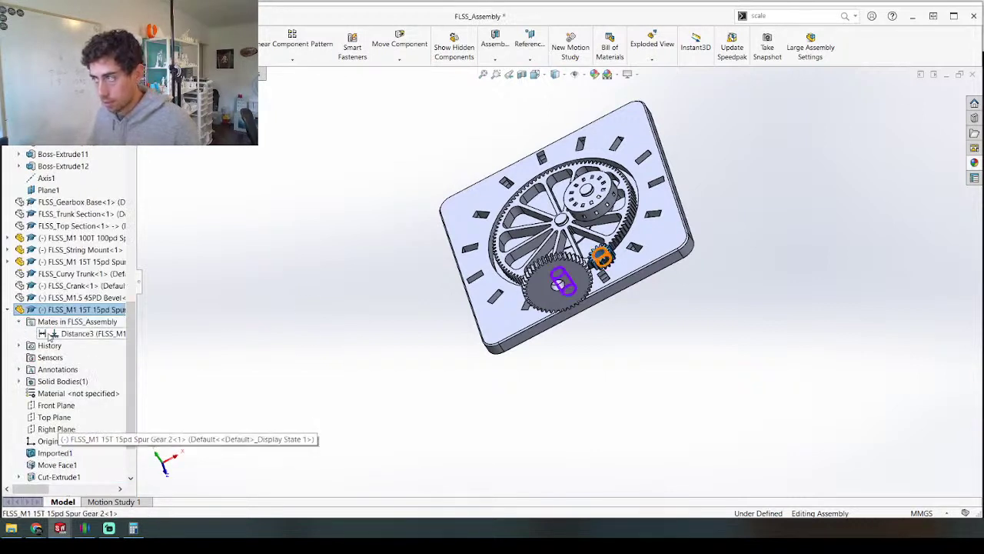
left_click(77, 333)
key("Delete")
key("Return")
Step: Mate the end face of the 15T spur gear coincident with the outer face of the 45T spur gear, using aligned orientation
scroll(632, 258, "up", 5)
scroll(631, 257, "up", 3)
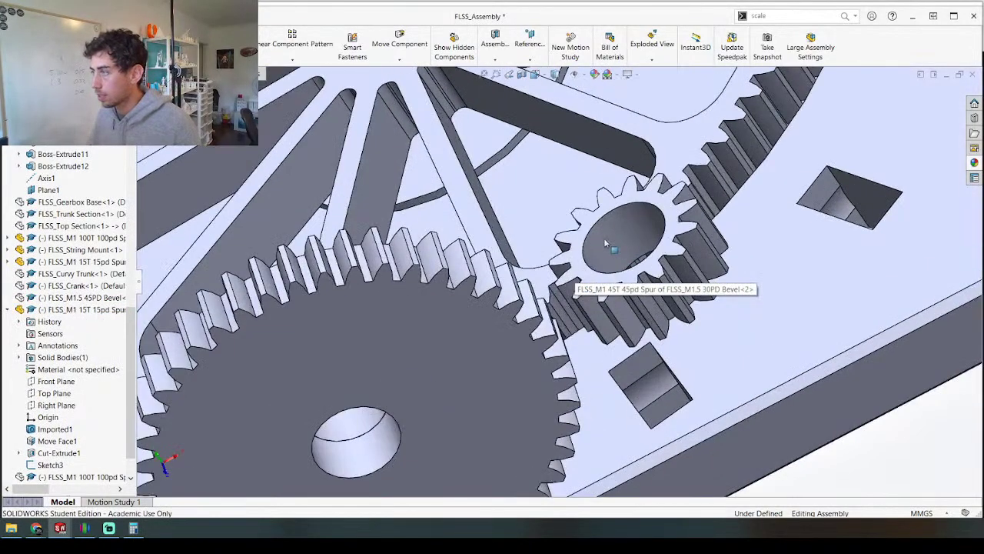
left_click(582, 264)
left_click(494, 348, "ctrl")
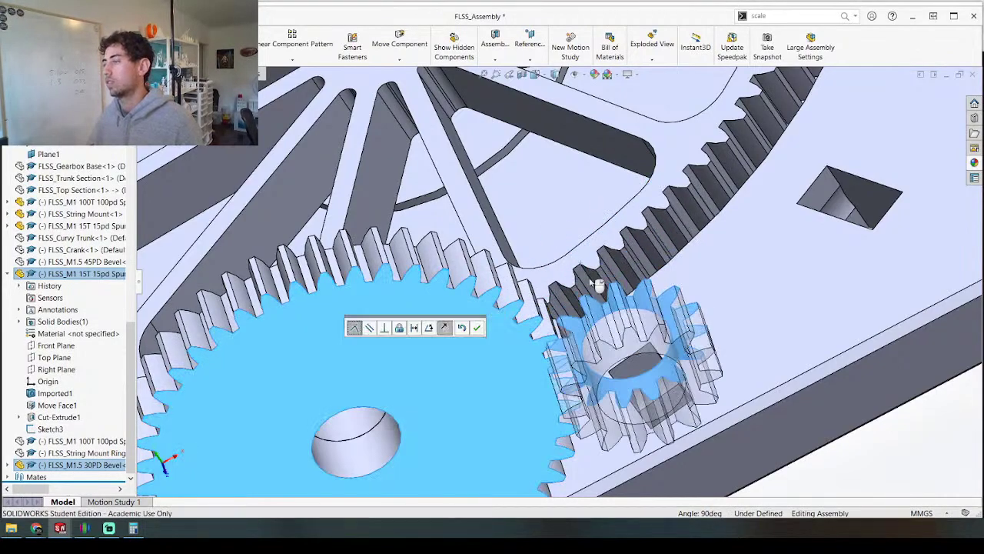
right_click(548, 294)
scroll(685, 280, "down", 5)
middle_click_drag(562, 374, 132, 406)
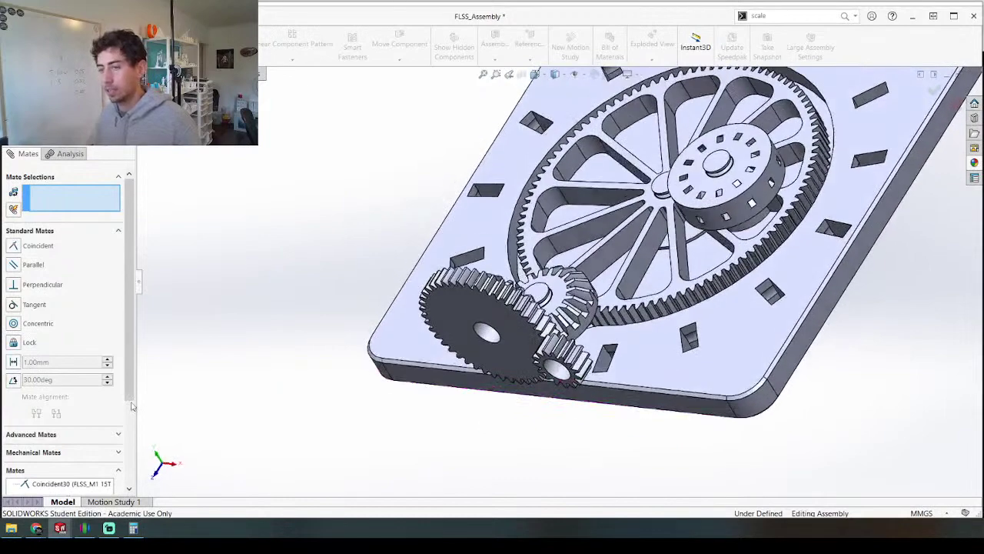
left_click(89, 491)
left_click(37, 413)
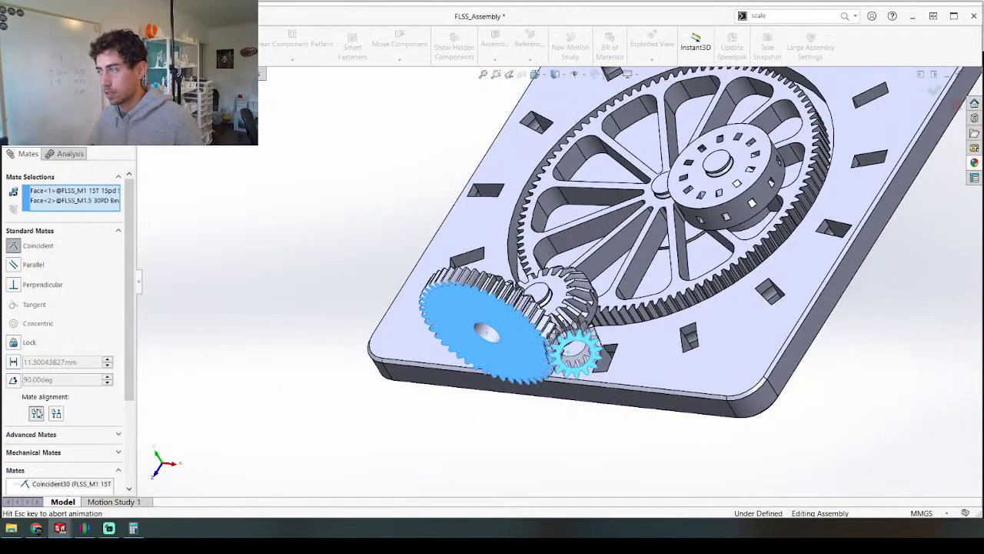
right_click(330, 421)
scroll(518, 381, "down", 1)
key("Escape")
Step: Move the 15T spur gear up above the base so it sits beside the upper teeth of the 45T spur gear
middle_click_drag(545, 330, 584, 207)
scroll(584, 206, "down", 4)
left_click_drag(593, 336, 570, 189)
scroll(570, 189, "up", 5)
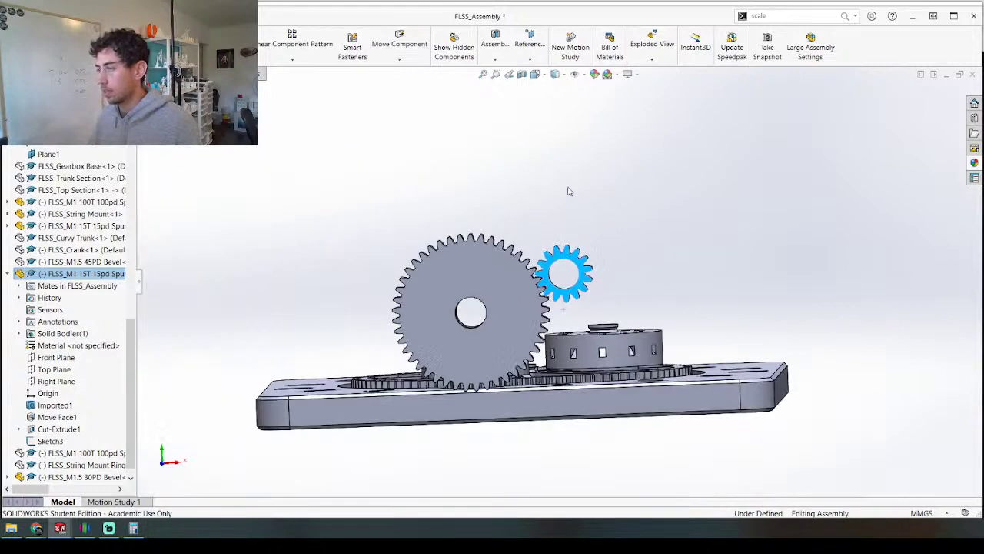
middle_click_drag(173, 354, 314, 263)
scroll(473, 209, "up", 5)
middle_click_drag(474, 210, 455, 357)
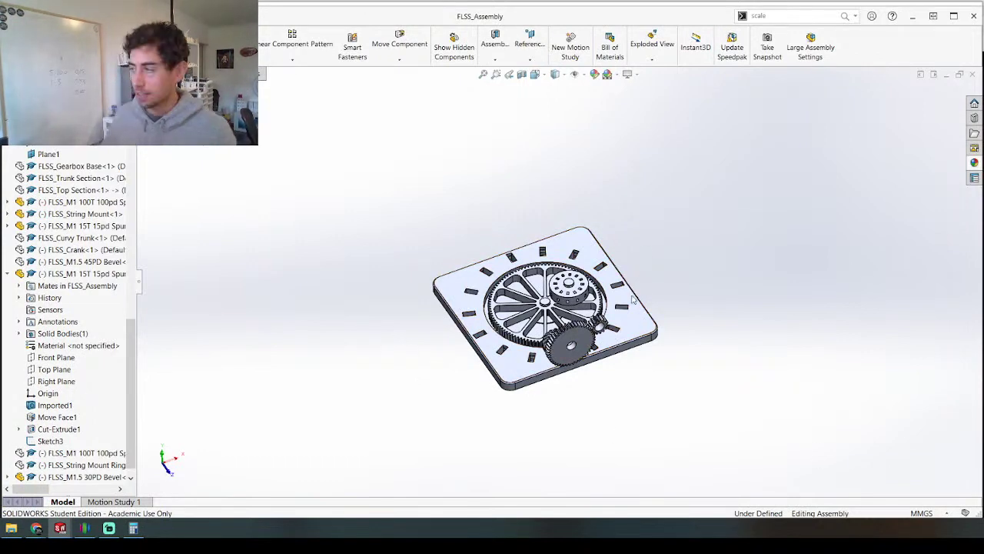
Step: Open the FLSS_Base part on its own and move Chamfer1 to the end of its feature history, below Plane1
scroll(619, 397, "down", 4)
middle_click_drag(538, 350, 550, 394)
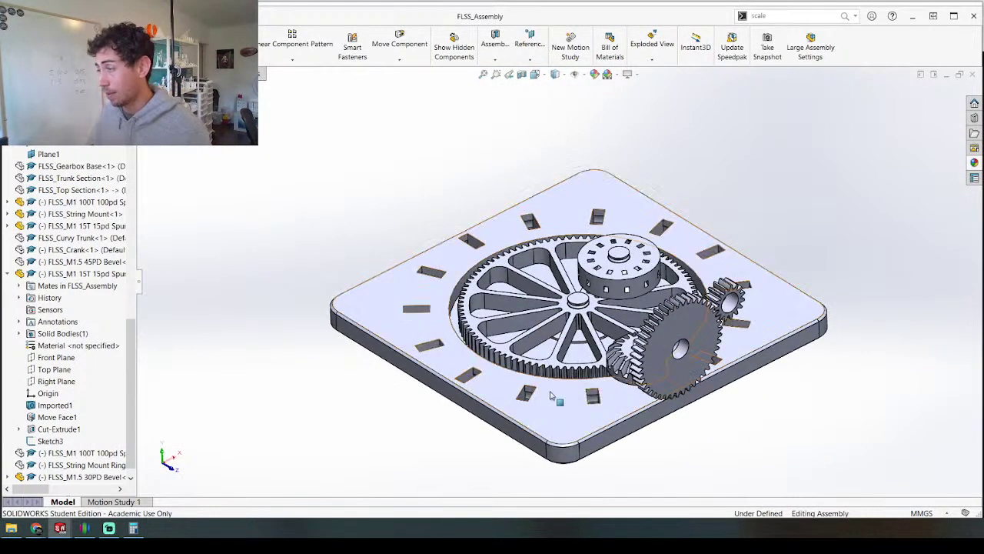
left_click(550, 395)
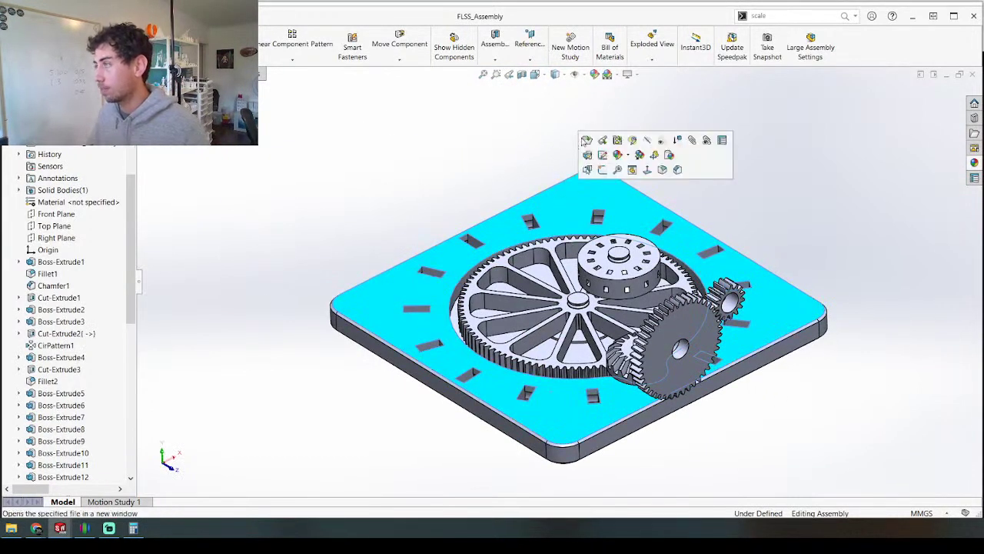
left_click(587, 153)
scroll(83, 421, "down", 2)
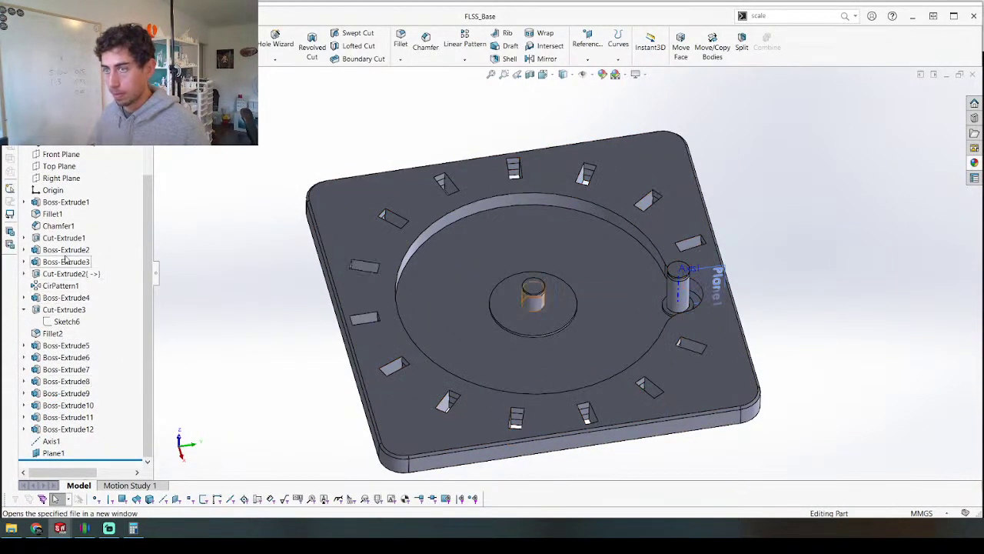
left_click(66, 228)
left_click_drag(58, 224, 66, 447)
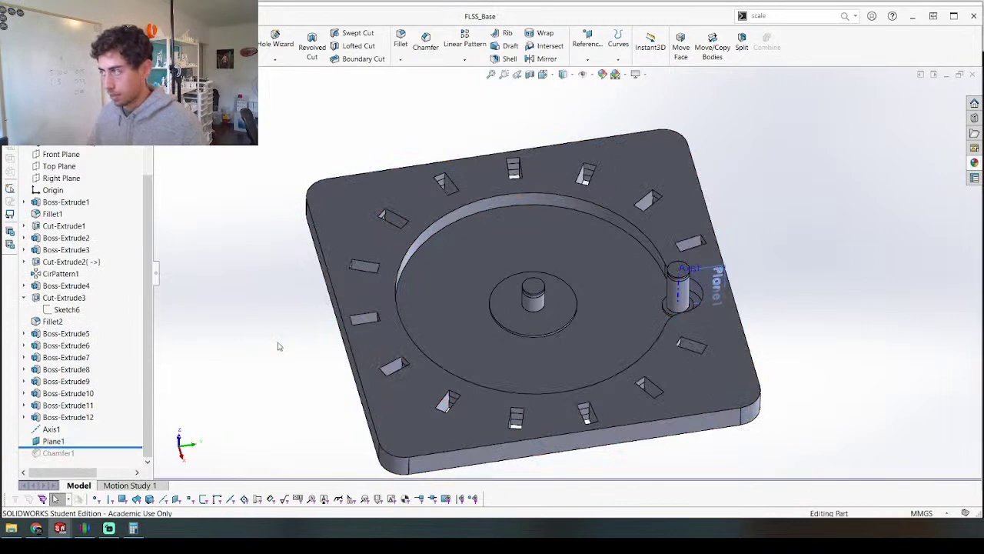
Step: Return to FLSS_Assembly and start editing the base part in the context of the assembly
key("ctrl+Tab")
left_click(494, 303)
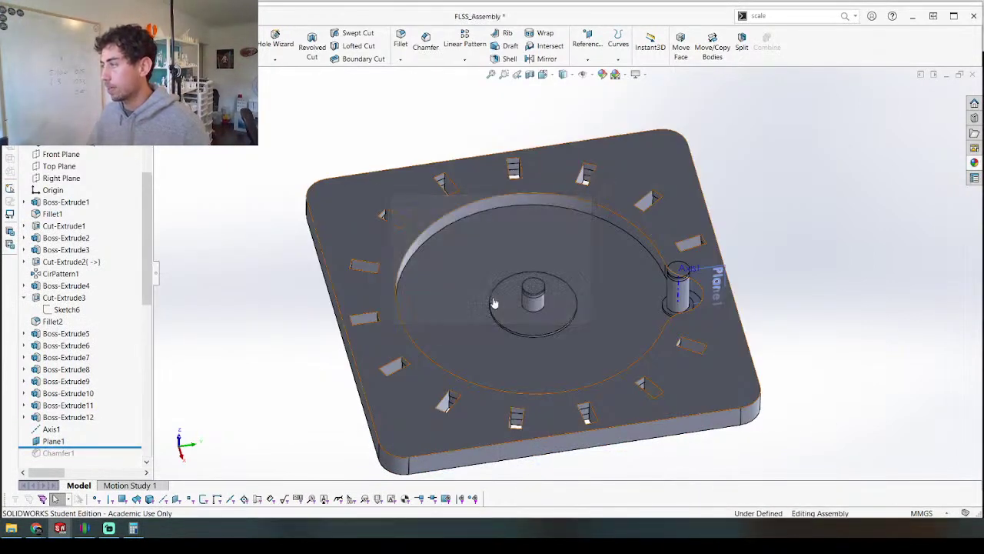
middle_click_drag(493, 303, 586, 184)
scroll(586, 185, "up", 3)
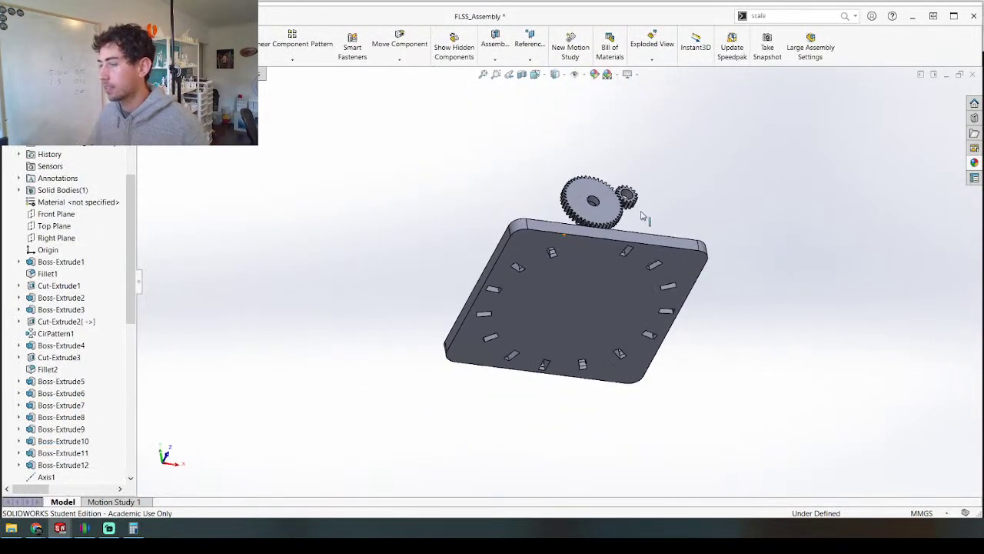
scroll(643, 215, "down", 2)
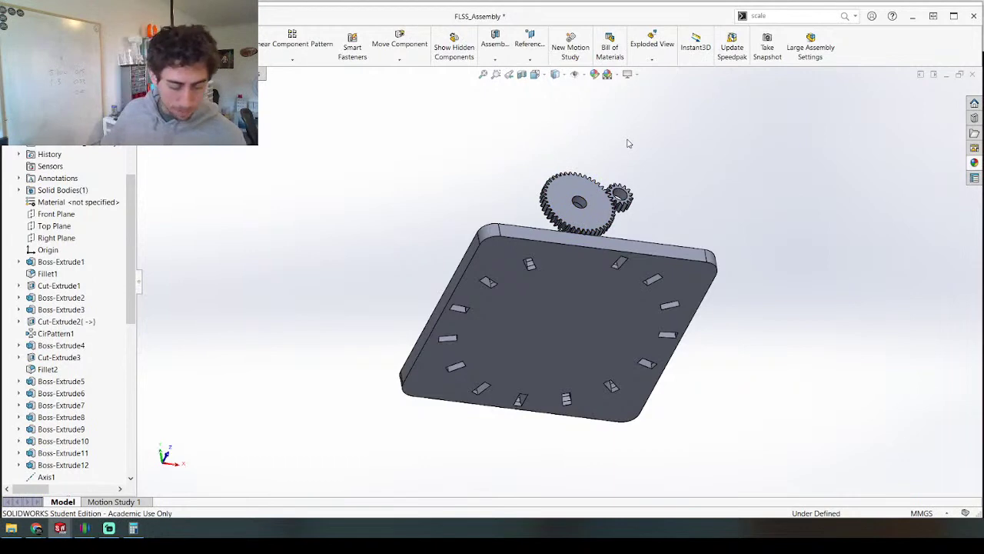
middle_click_drag(622, 204, 592, 309)
scroll(592, 309, "down", 4)
right_click(546, 310)
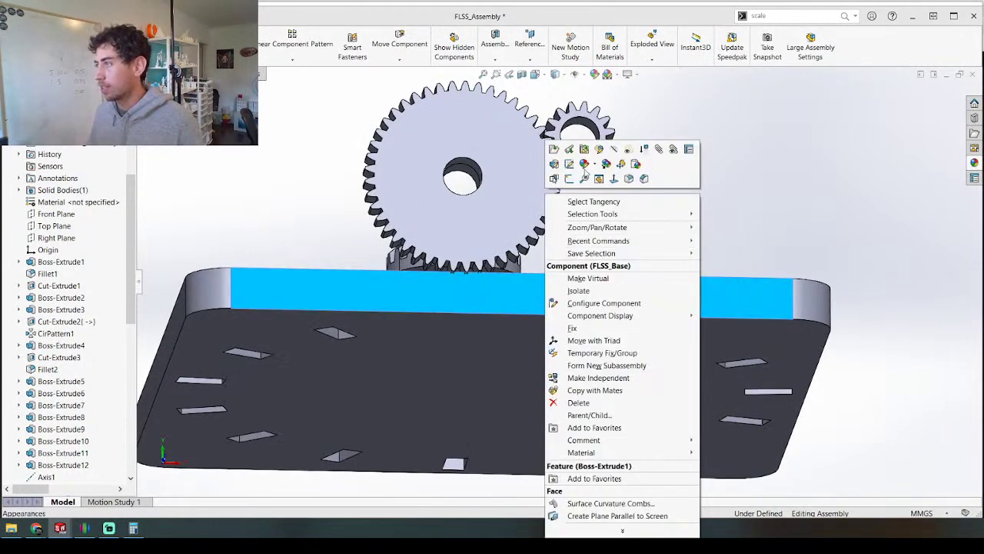
left_click(584, 164)
middle_click_drag(387, 135, 528, 216)
scroll(512, 221, "up", 4)
scroll(497, 223, "down", 4)
middle_click_drag(484, 338, 424, 292)
left_click(473, 264)
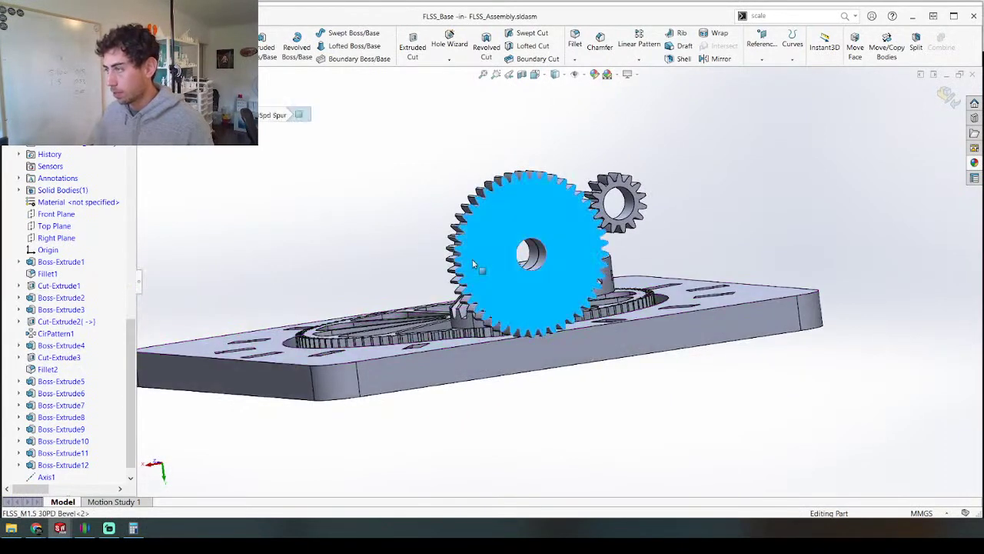
key("s")
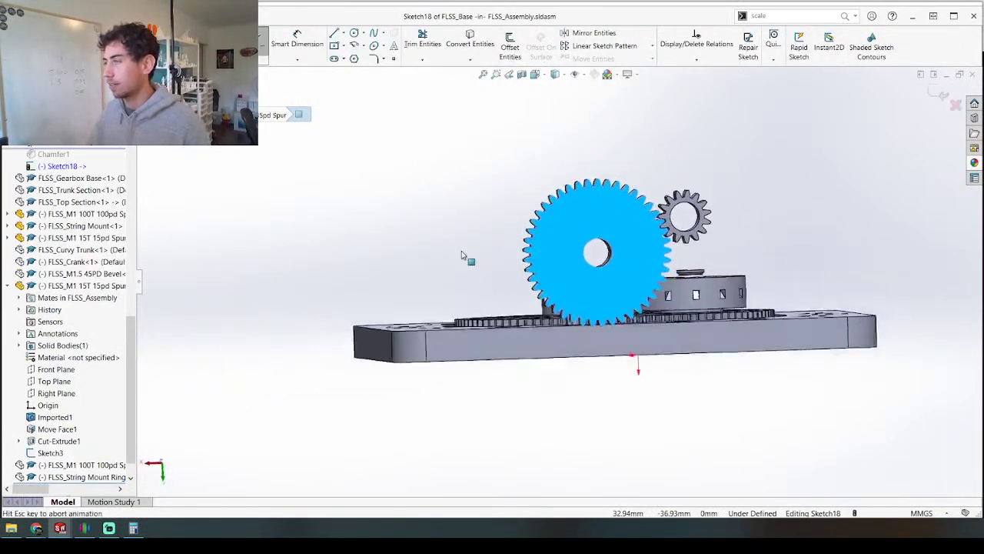
scroll(547, 360, "down", 5)
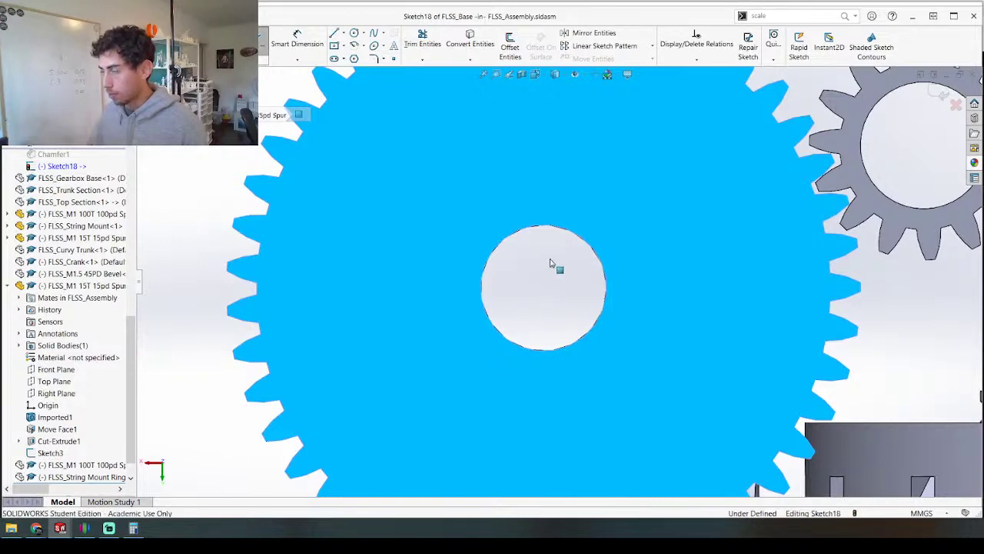
key("c")
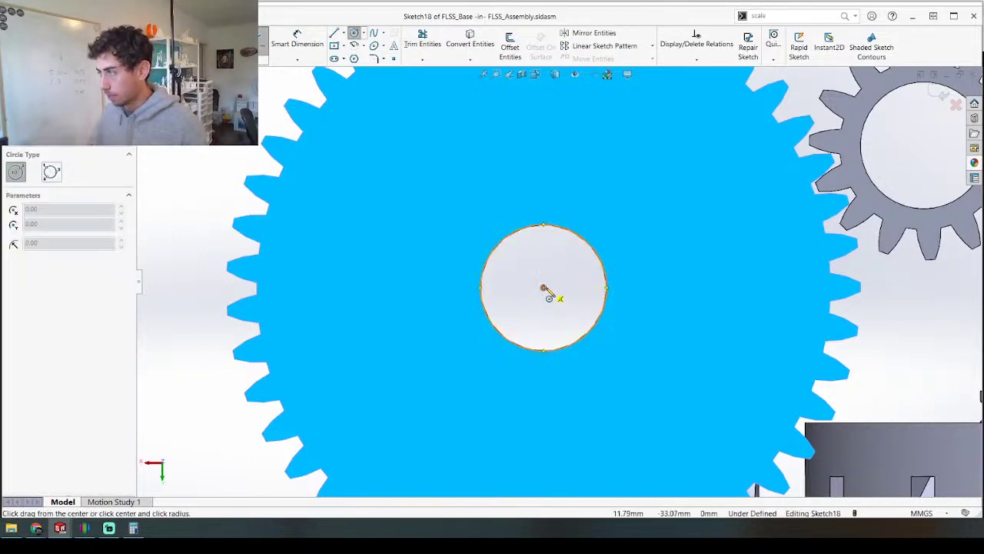
key("Escape")
scroll(544, 288, "up", 4)
middle_click_drag(424, 278, 503, 294)
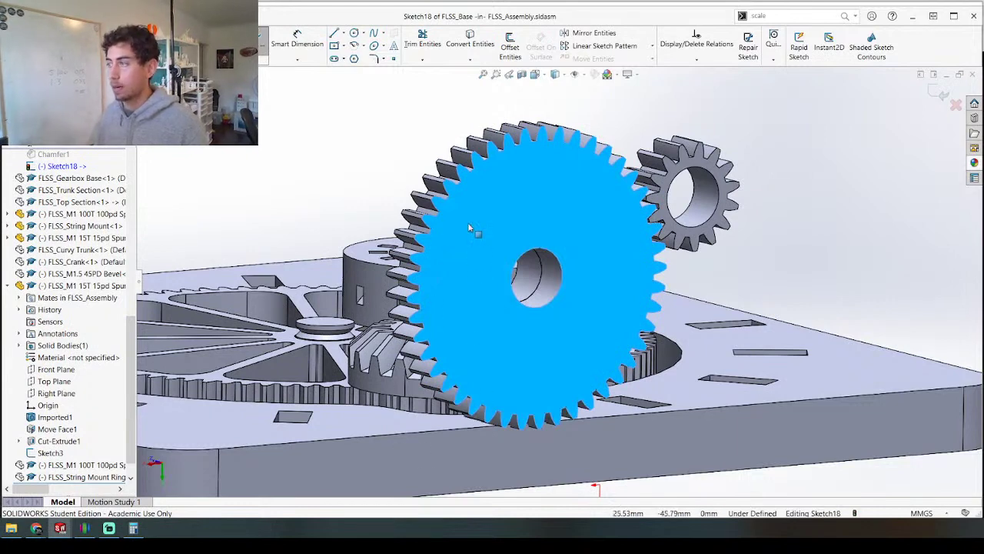
mouse_move(434, 235)
middle_mouse_down()
mouse_move(401, 186)
mouse_move(399, 207)
middle_mouse_up()
key("ctrl+8")
scroll(529, 277, "down", 4)
scroll(534, 345, "down", 2)
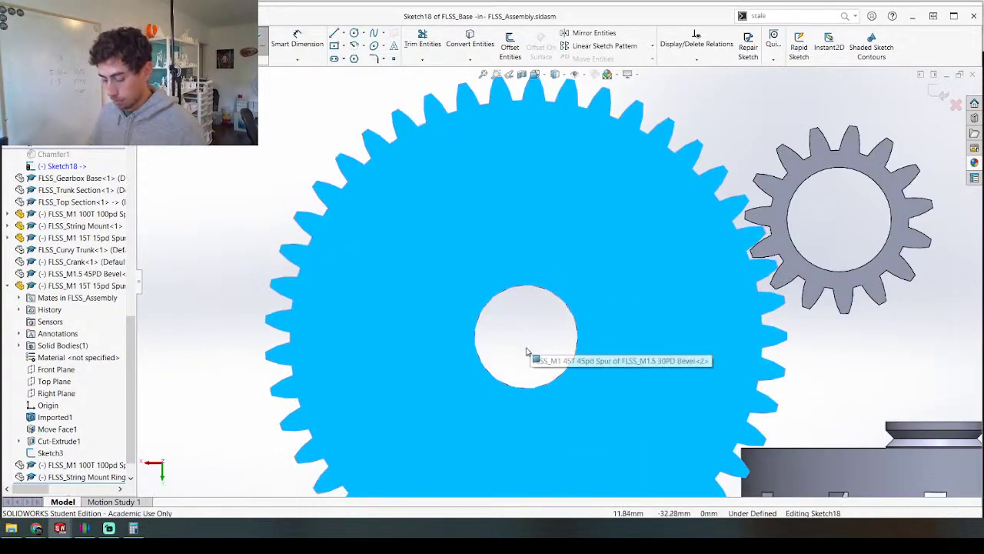
key("ctrl+b")
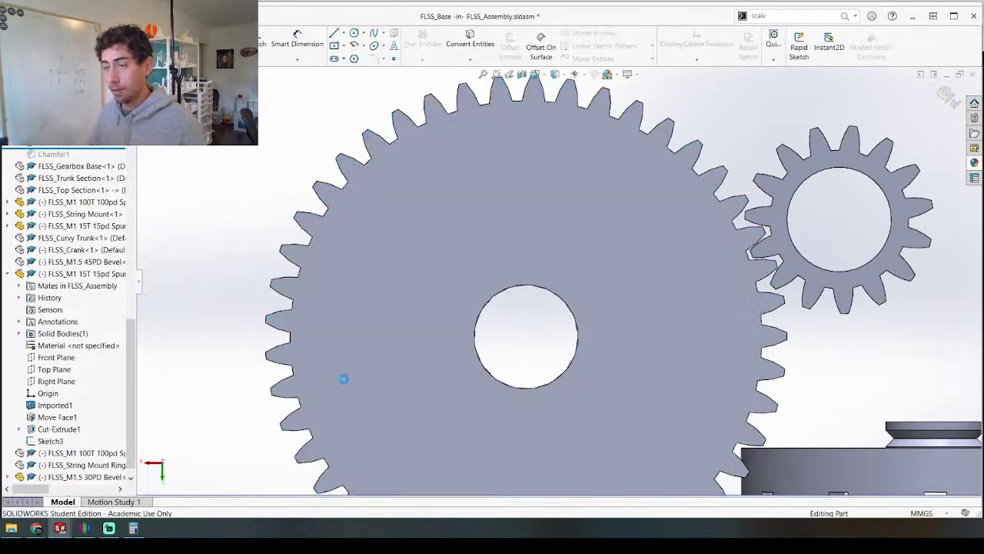
Step: Start a base sketch on the outer face of the 45T spur gear and draw a circle about 10.8 mm in diameter centred on its bore
scroll(352, 279, "down", 3)
scroll(353, 284, "up", 3)
left_click(714, 293)
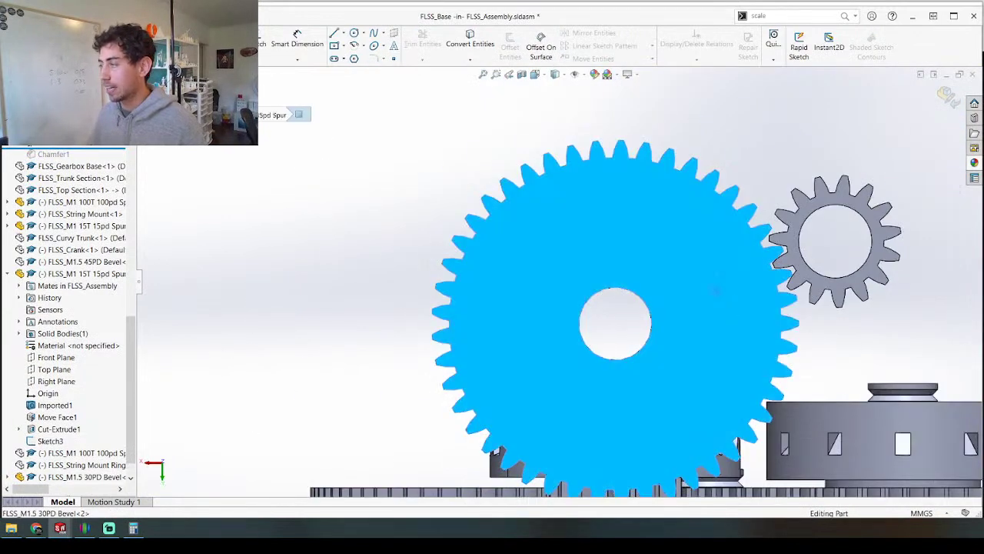
key("s")
scroll(615, 313, "down", 2)
scroll(473, 316, "up", 4)
scroll(666, 300, "down", 5)
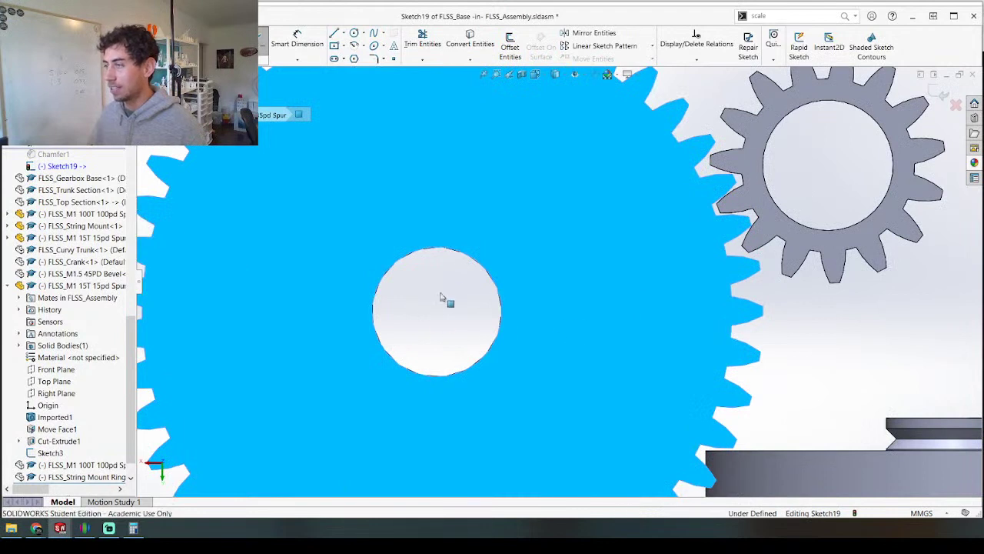
key("c")
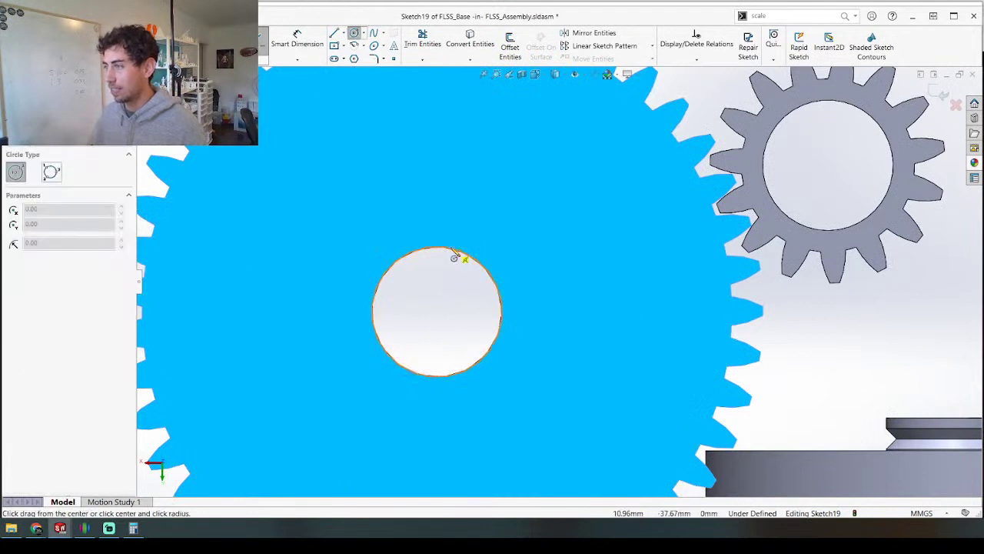
left_click(437, 311)
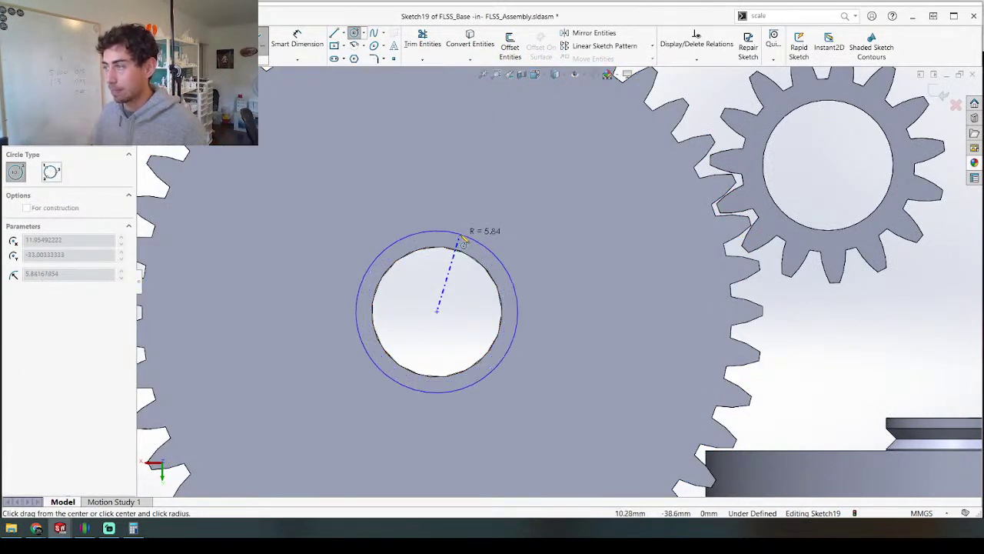
left_click(462, 243)
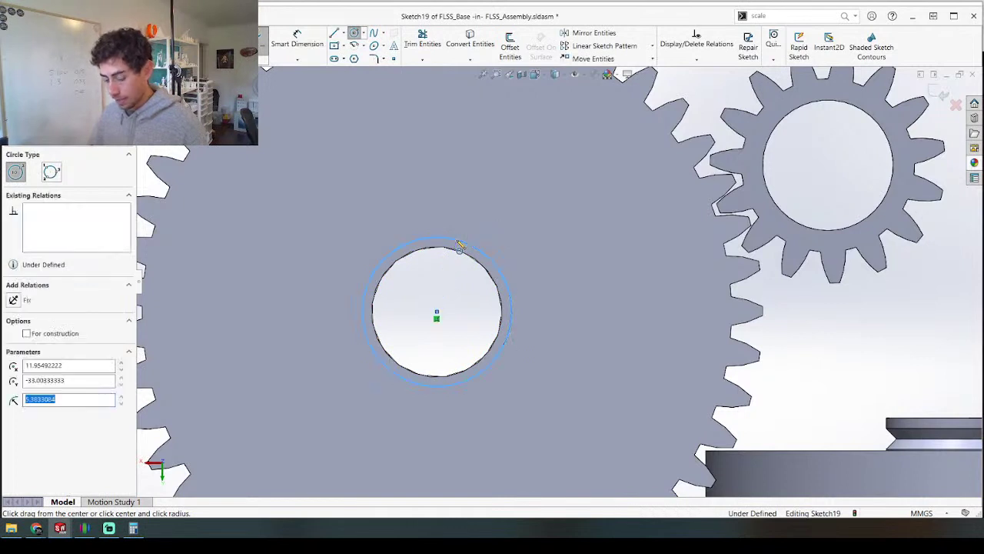
Step: Dimension the circle around the 45T gear's bore to 9.4 mm in diameter
key("d")
left_click(469, 244)
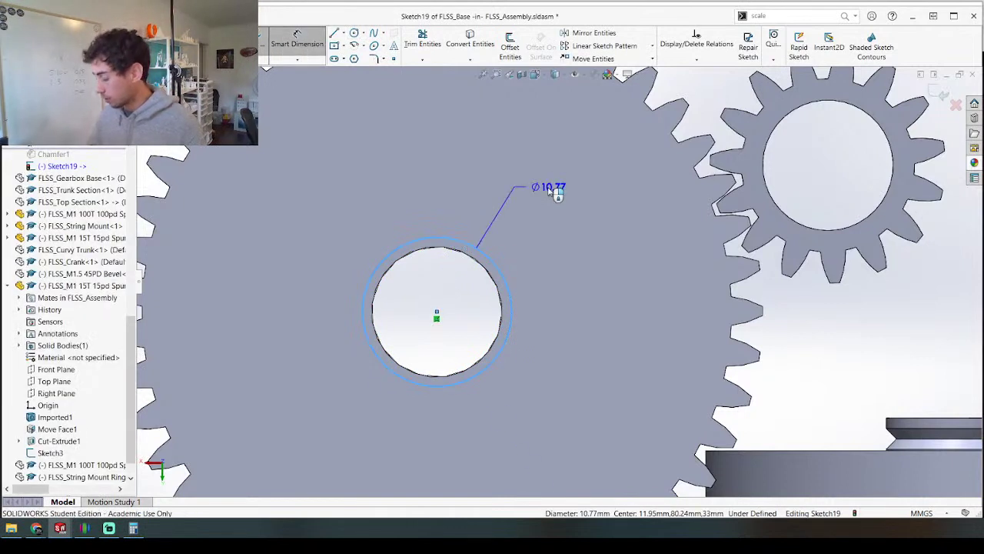
left_click(552, 191)
type("9.4")
key("Return")
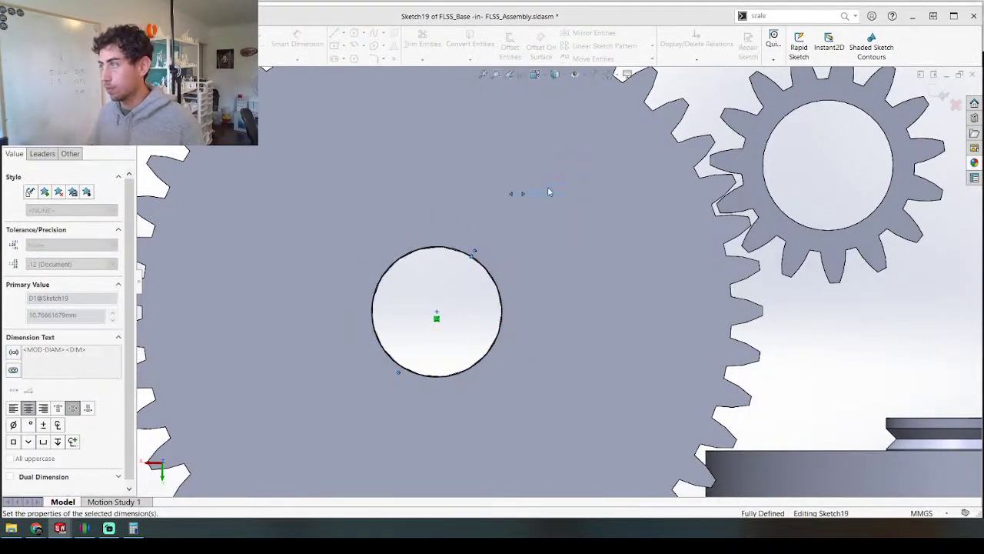
scroll(498, 250, "up", 5)
scroll(498, 300, "down", 3)
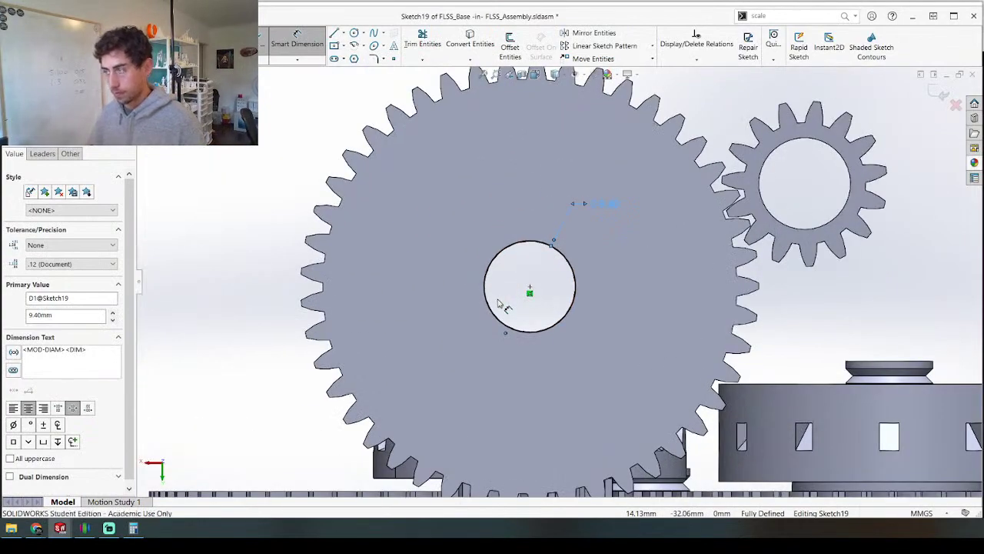
Step: Draw a second circle about 15.4 mm in diameter, concentric with the 9.4 mm circle on the 45T gear
key("Escape")
scroll(577, 284, "up", 3)
scroll(543, 285, "down", 1)
middle_click_drag(543, 285, 721, 330)
middle_click_drag(442, 283, 403, 294)
scroll(560, 285, "up", 3)
scroll(620, 275, "down", 1)
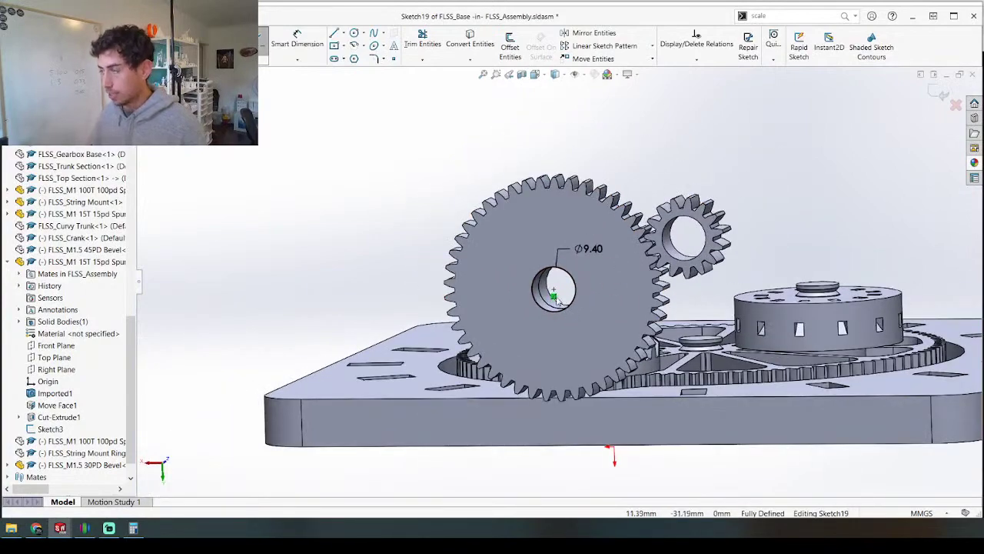
key("ctrl+8")
scroll(600, 242, "down", 3)
key("c")
left_click(577, 300)
left_click(616, 257)
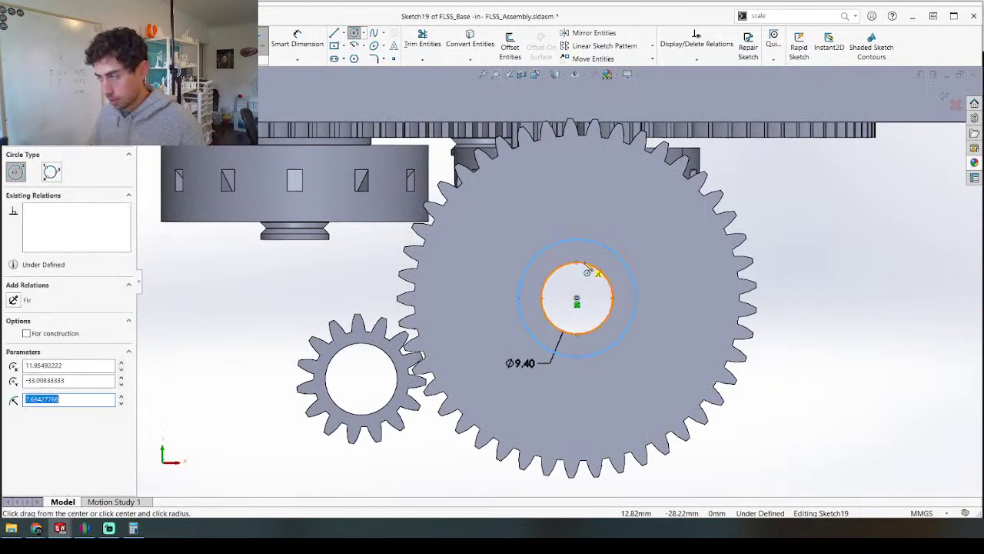
Step: Dimension the outer concentric circle to 18 mm in diameter
key("Escape")
key("d")
left_click(562, 244)
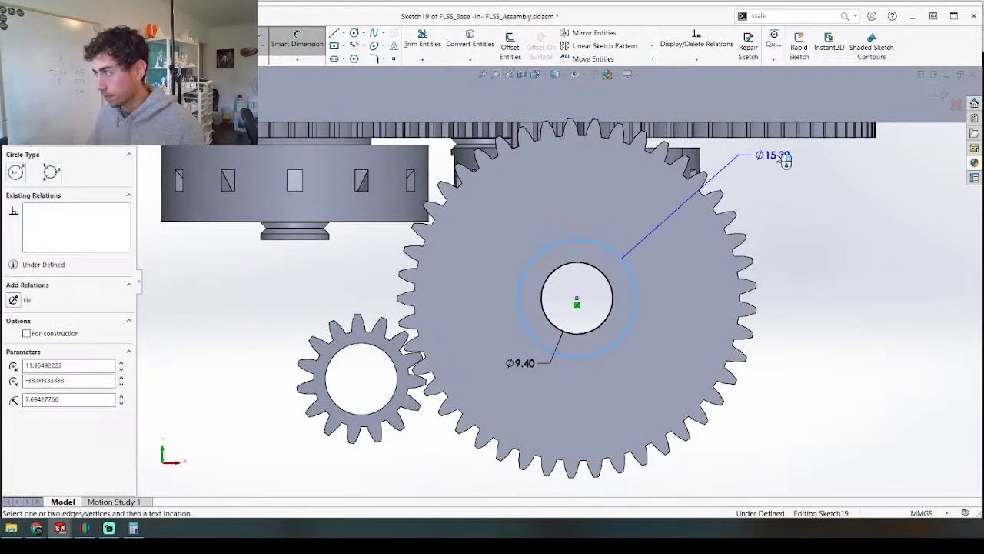
left_click(805, 170)
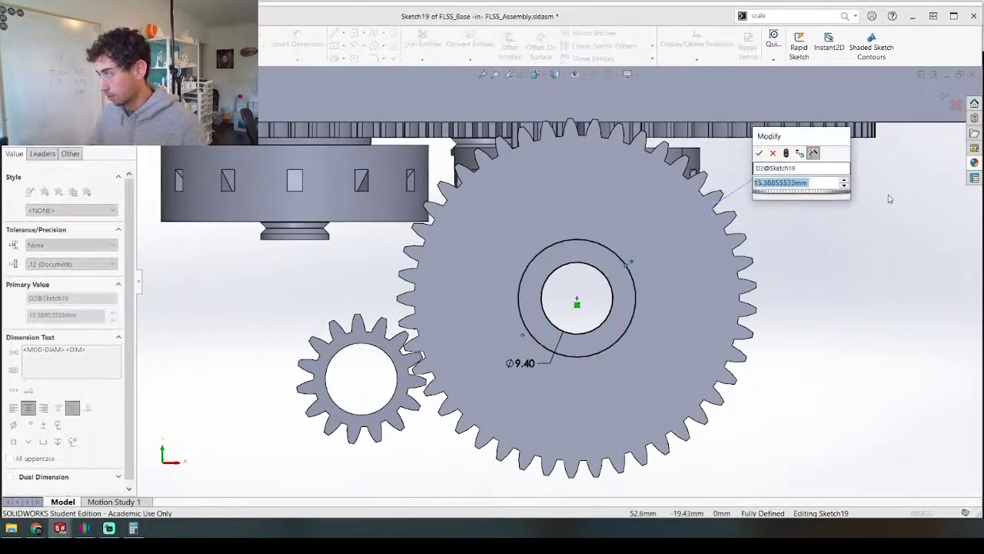
type("1")
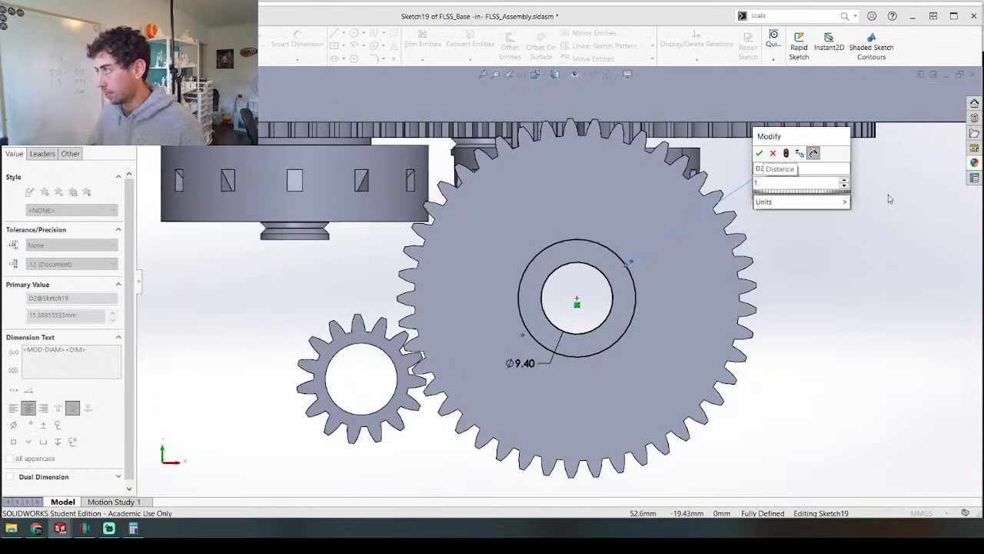
type("8")
key("Return")
key("f")
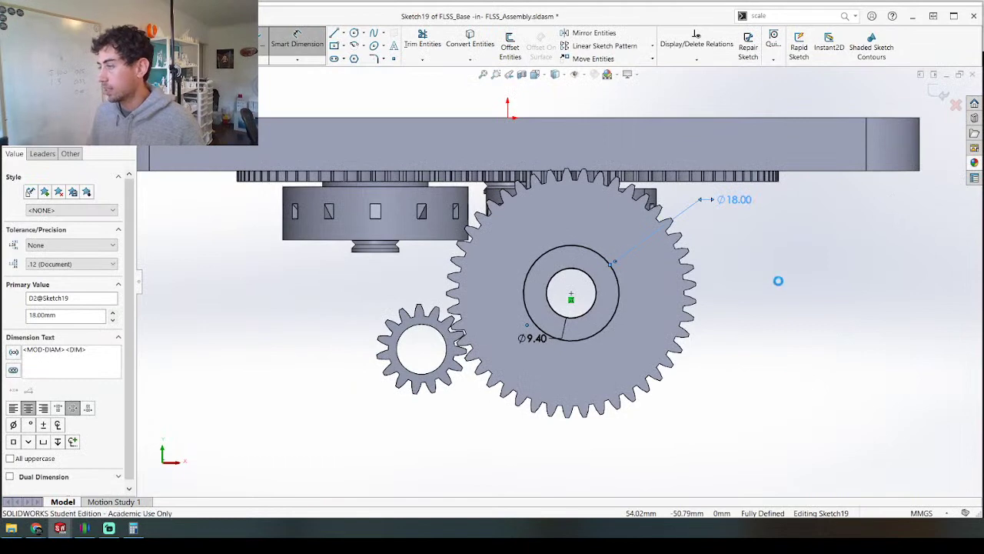
Step: Extrude the ring profile blind by 1.5 mm away from the gear face, with merging into the base body turned off
key("e")
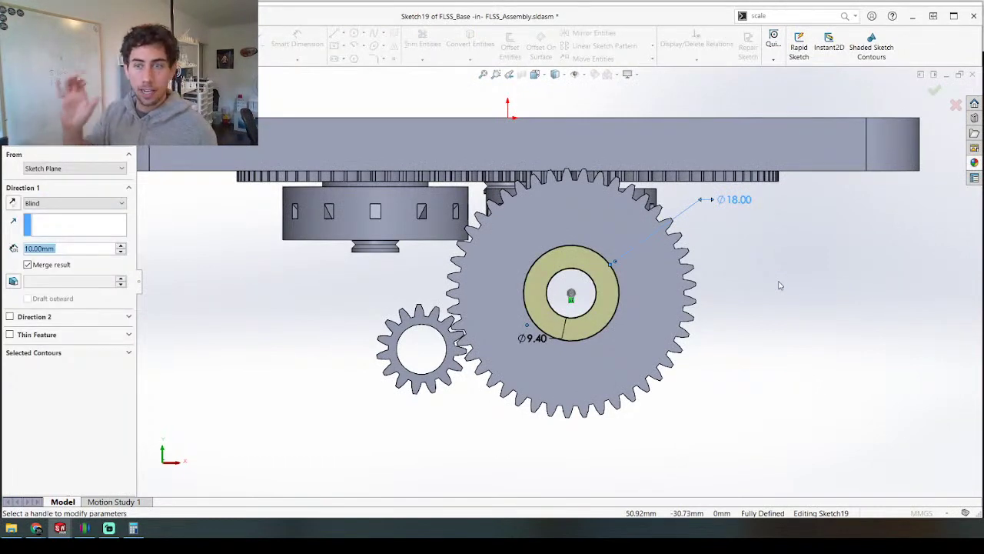
middle_click_drag(428, 240, 687, 272)
scroll(686, 272, "down", 3)
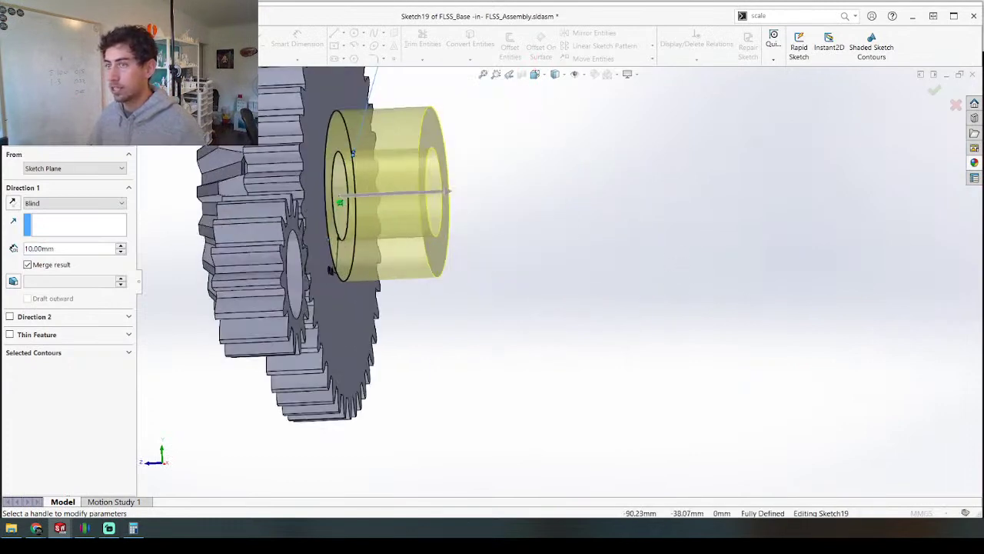
type("1.5")
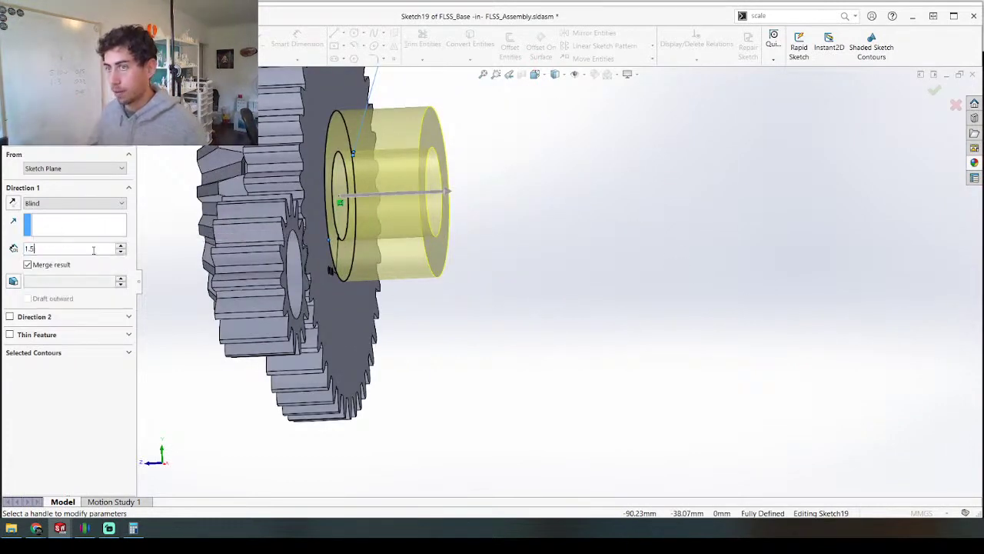
key("Return")
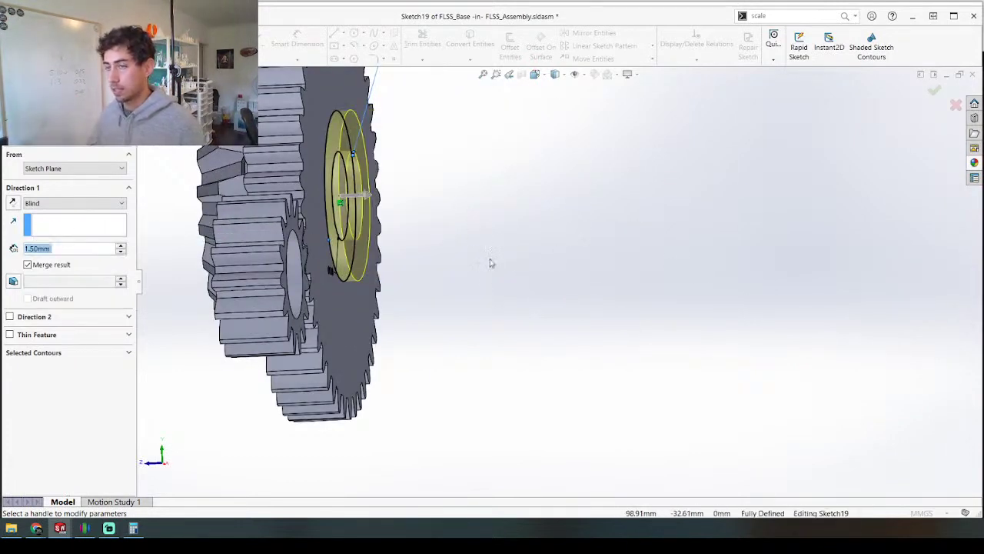
left_click(28, 265)
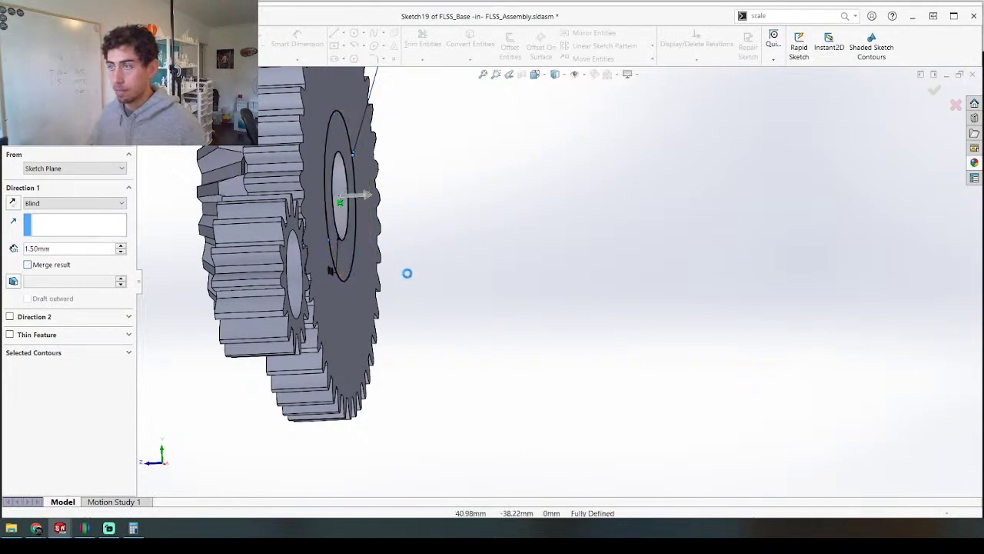
key("Return")
Step: Reopen the sketch of the extruded ring on the 45T gear for editing
middle_click_drag(320, 353, 206, 315)
scroll(208, 313, "up", 4)
scroll(311, 321, "down", 4)
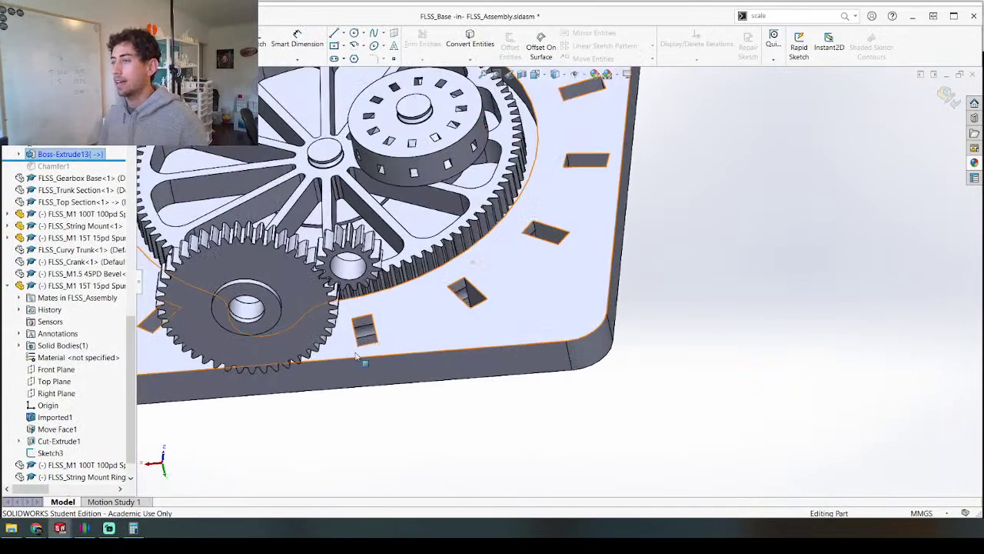
scroll(370, 350, "up", 4)
scroll(402, 311, "down", 5)
middle_click_drag(456, 309, 432, 227)
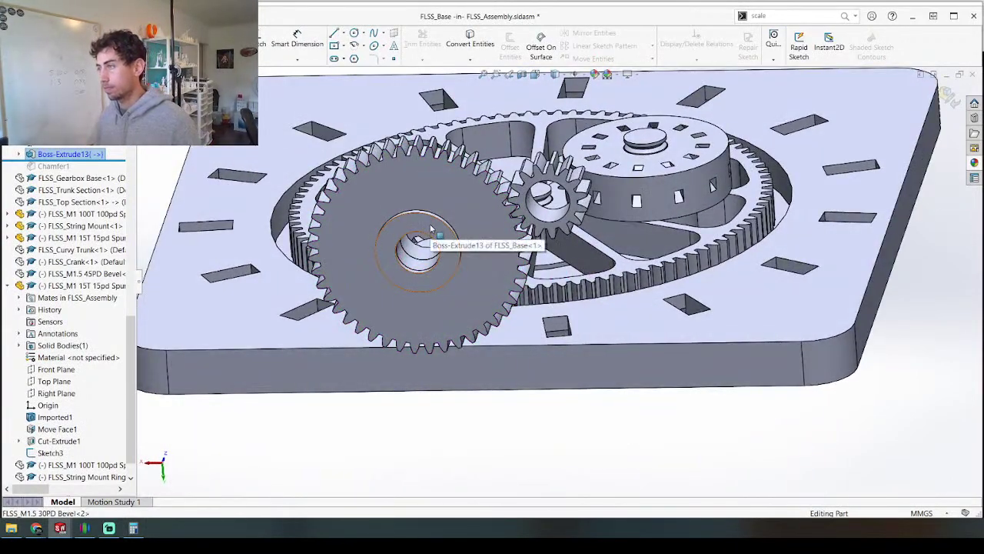
left_click(431, 228)
right_click(431, 227)
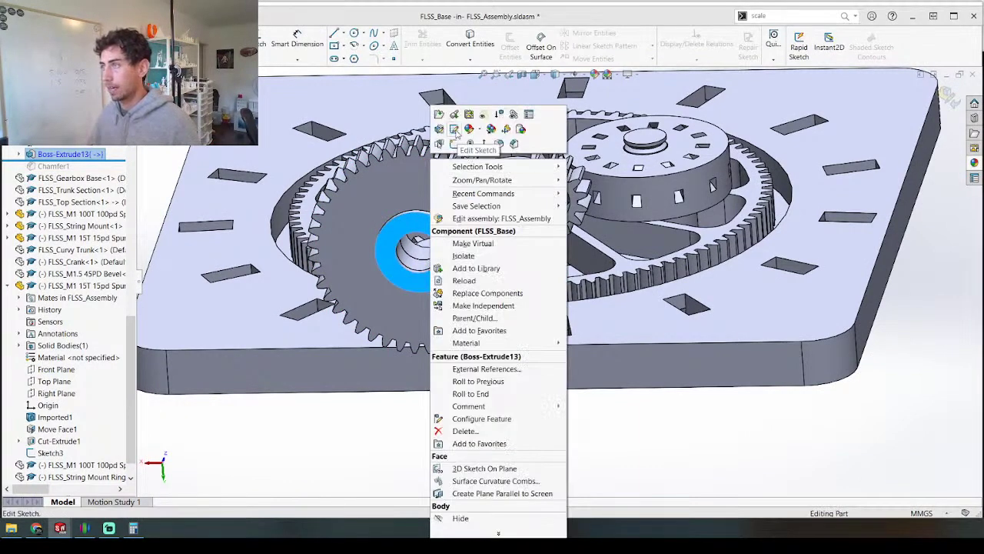
left_click(453, 143)
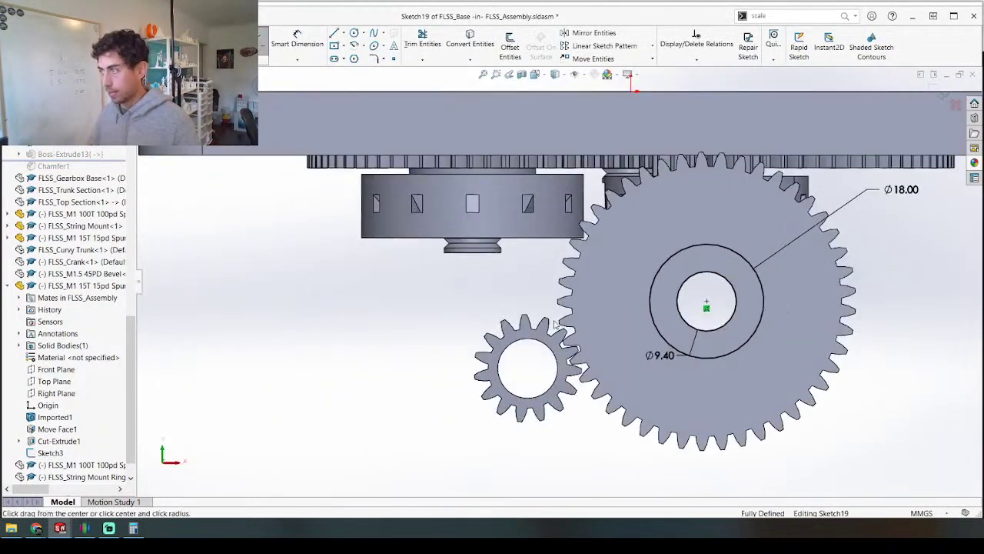
Step: Draw two concentric circles, about 7 mm and 13 mm in diameter, near the 15T gear with their centre level with the 45T gear's bore
key("c")
left_click(513, 301)
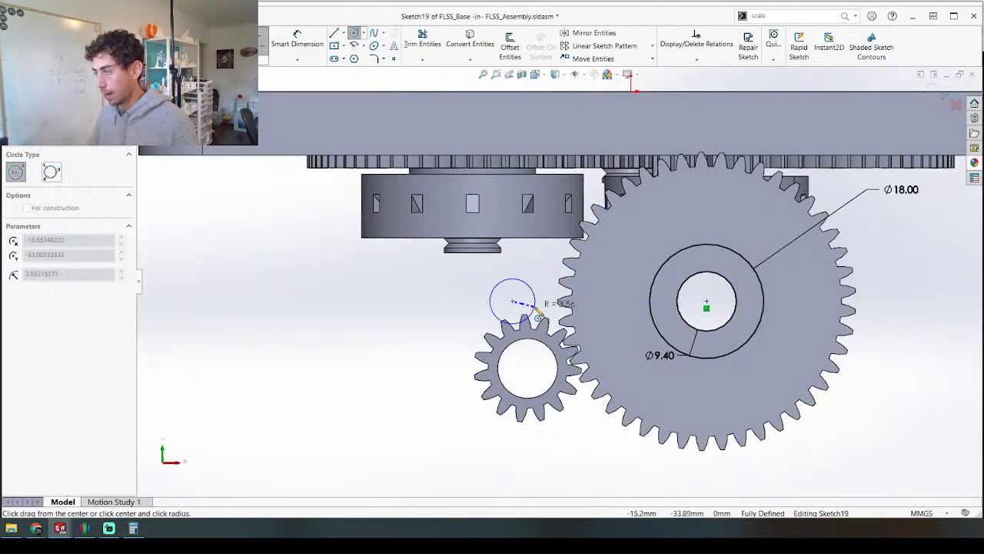
left_click(538, 307)
key("Escape")
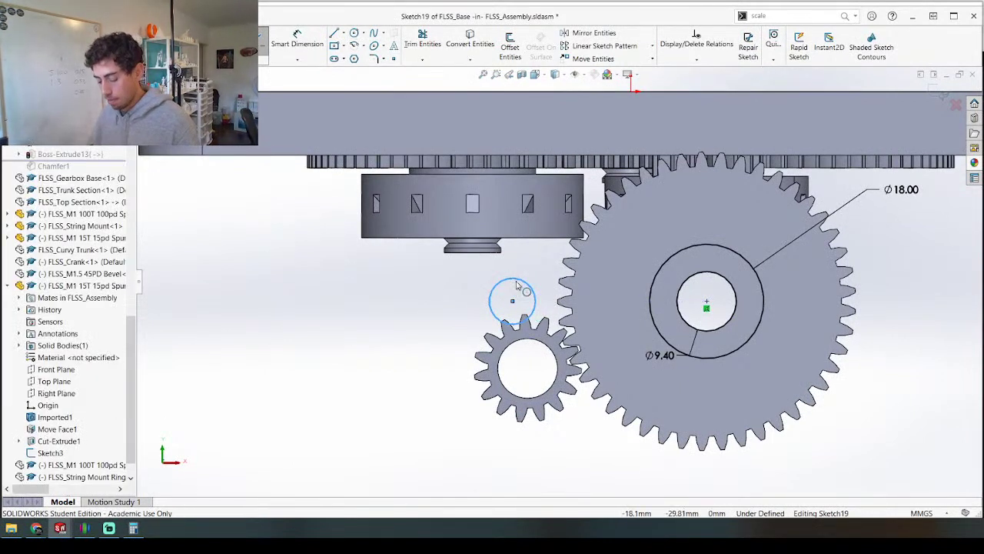
key("c")
left_click(512, 301)
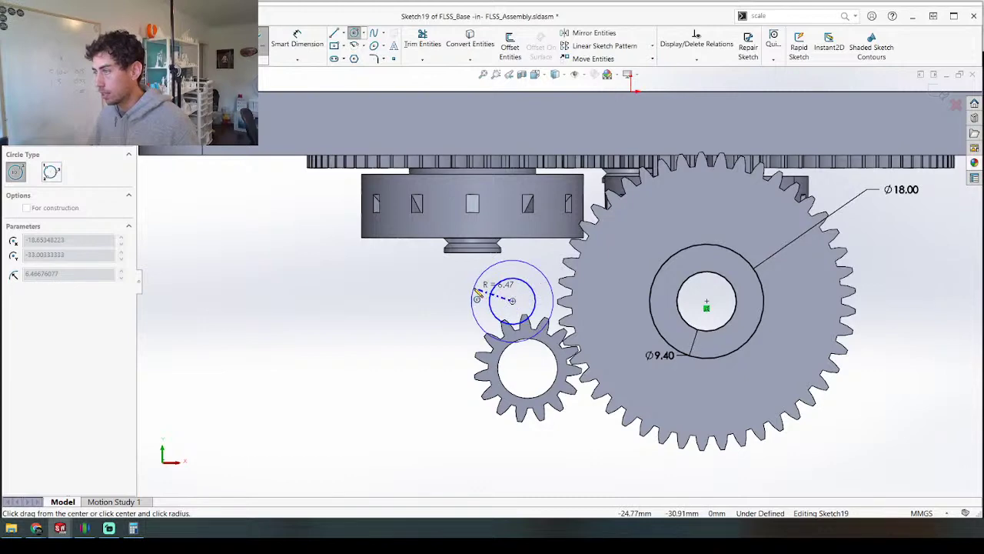
left_click(477, 298)
key("Escape")
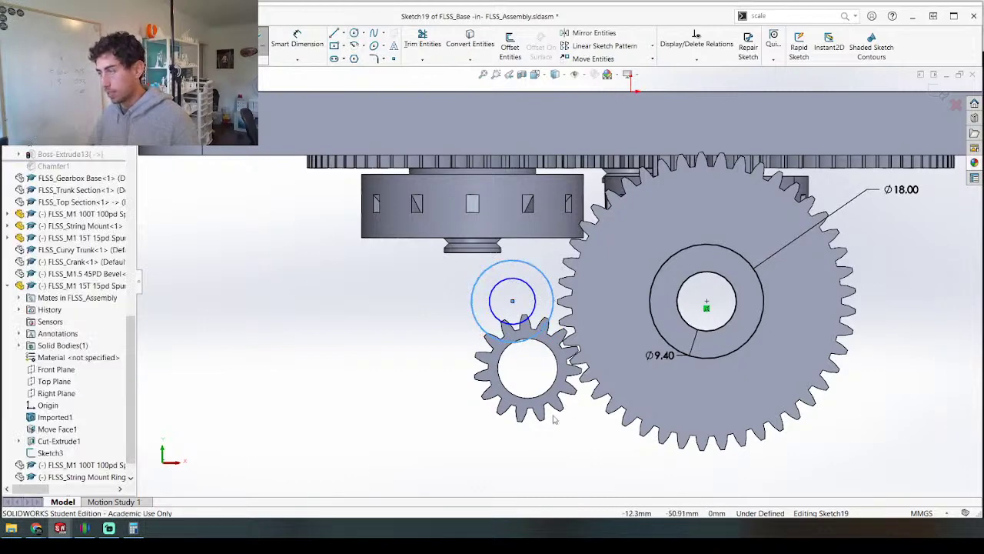
Step: Dimension the horizontal distance between the new circles' centre and the 45T gear's bore centre, entering 45+45 mm
scroll(631, 304, "up", 1)
scroll(391, 341, "down", 3)
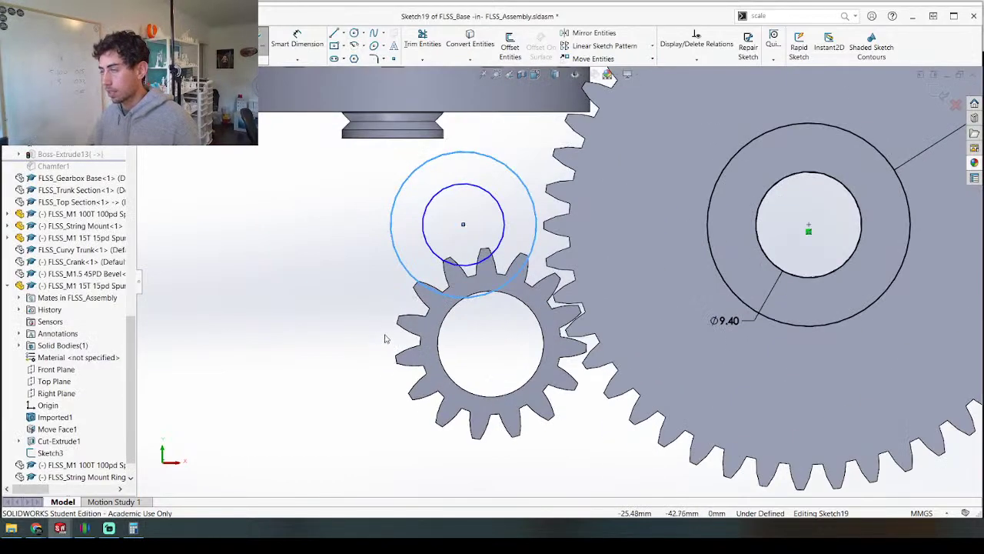
key("d")
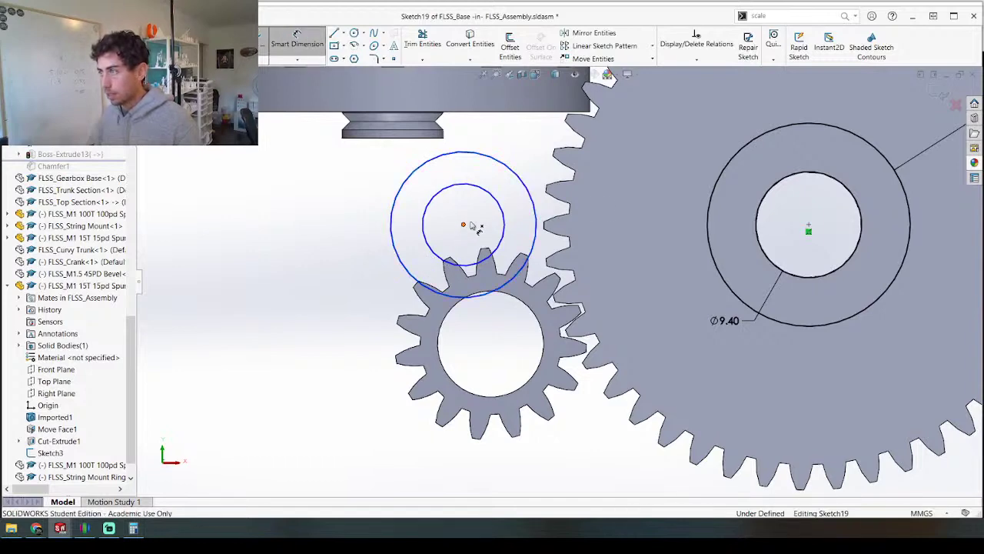
left_click(463, 225)
left_click(808, 226)
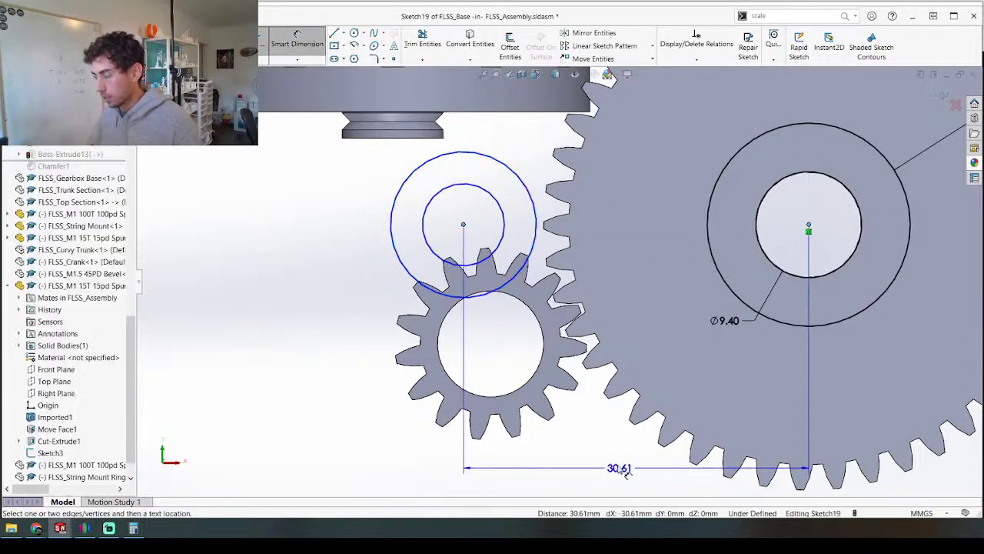
left_click(698, 378)
scroll(669, 377, "up", 3)
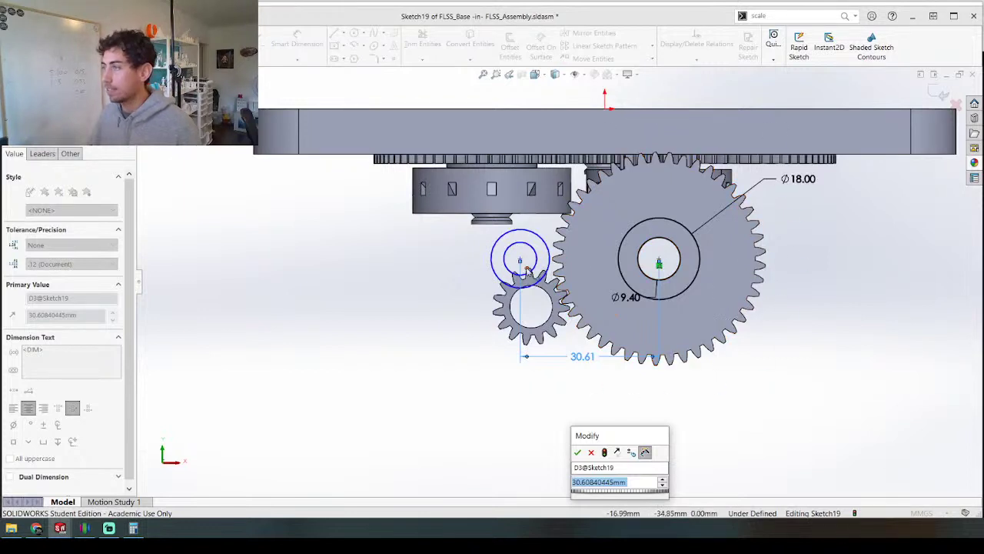
type("4")
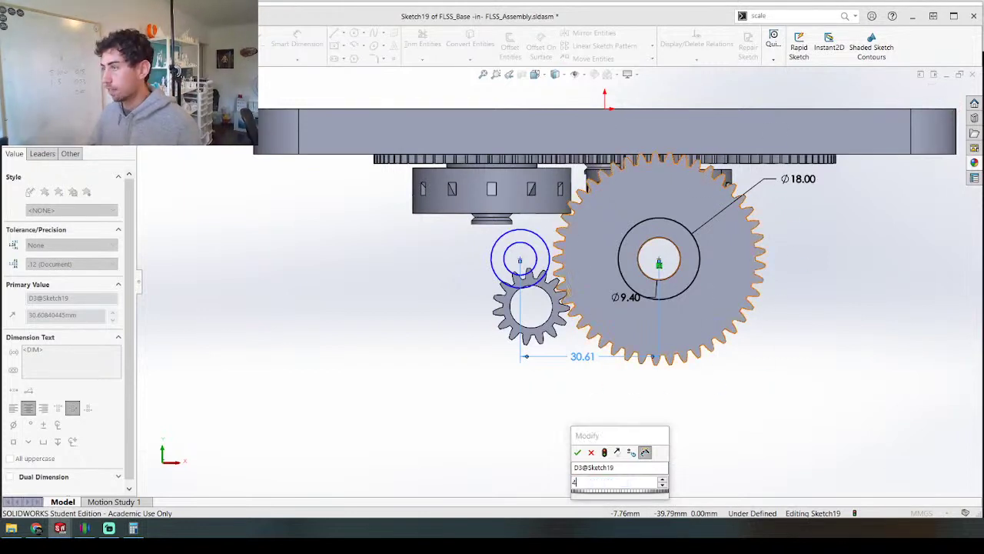
type("5+45")
key("Return")
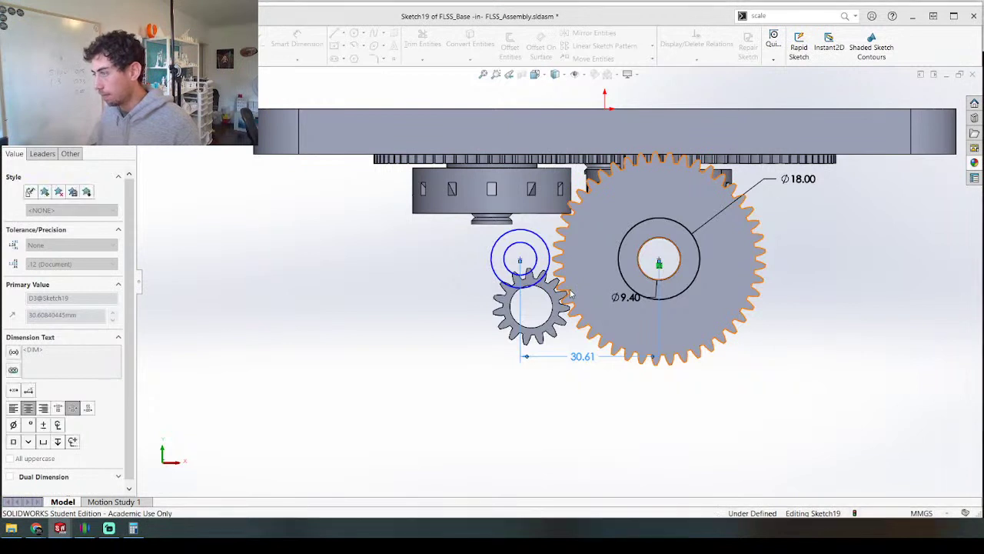
Step: Set the distance between the new circles' centre and the 45T gear's bore centre to 15*4 mm, and halve it to 30 mm
left_click(418, 356)
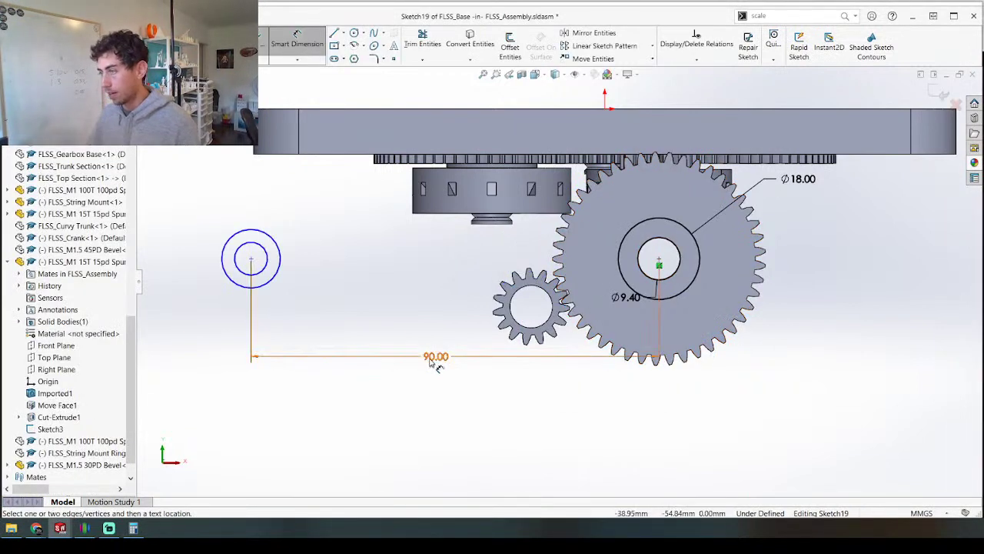
double_click(430, 358)
type("15")
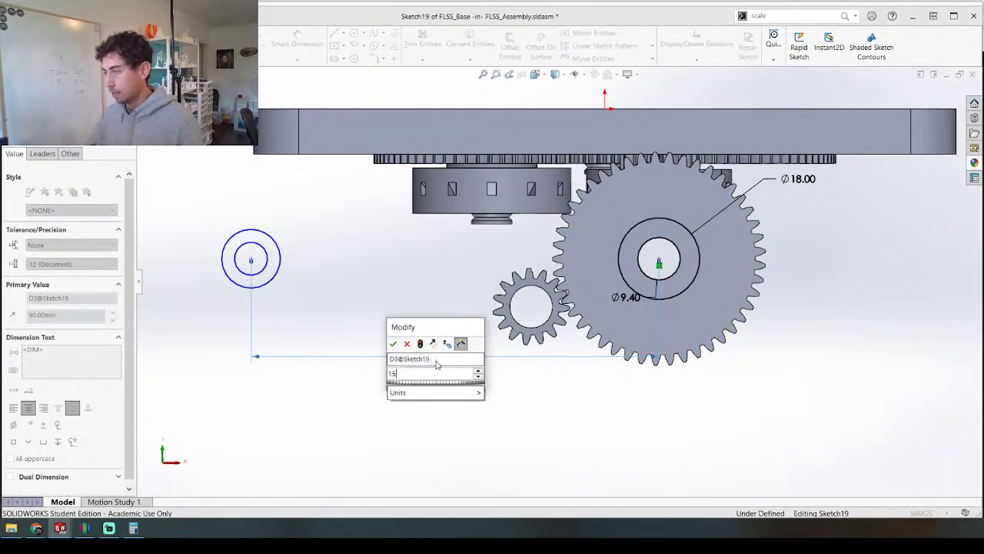
type("*4")
key("Return")
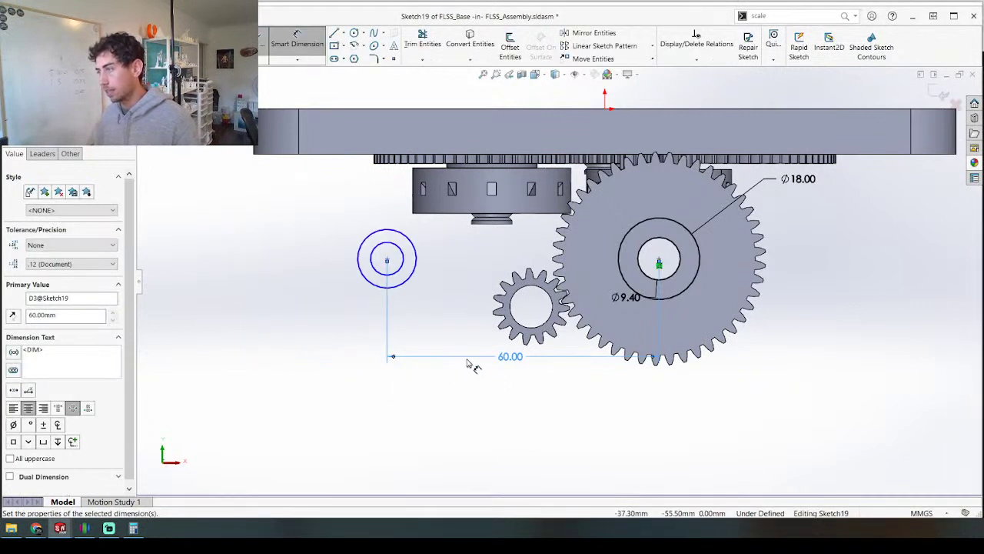
double_click(510, 357)
type("/2")
key("Return")
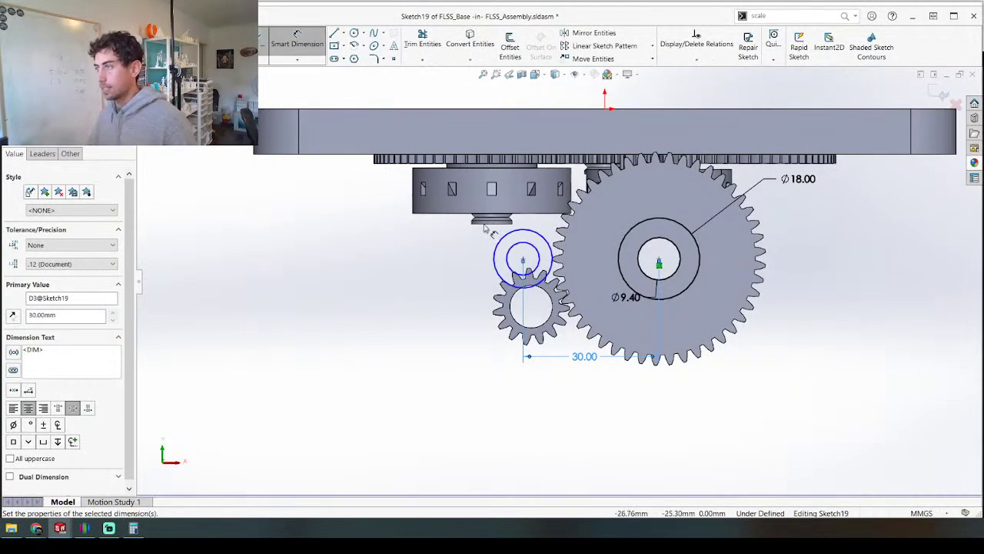
Step: Move the two concentric circles' shared centre onto the bore of the 15T gear
scroll(559, 299, "down", 3)
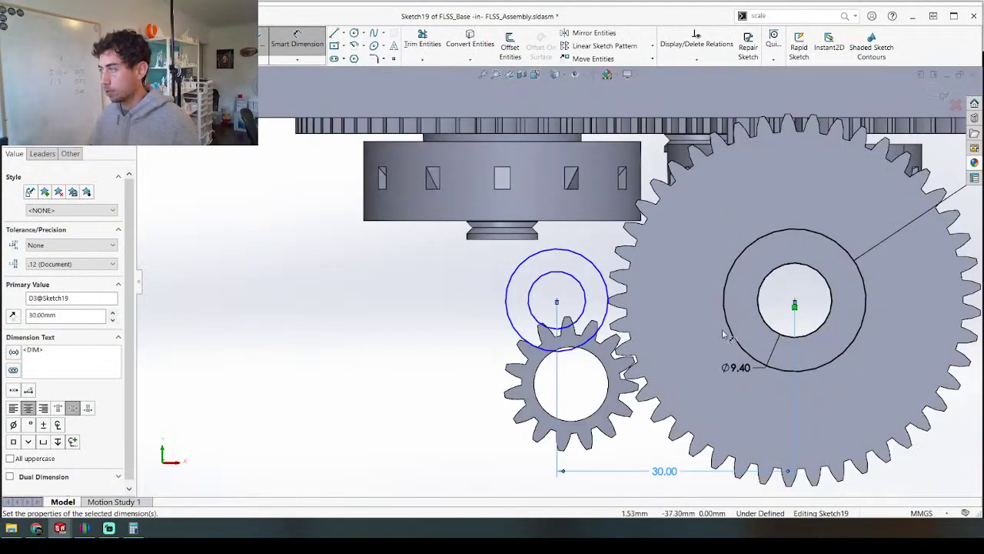
scroll(560, 282, "up", 3)
scroll(593, 299, "down", 3)
middle_click_drag(466, 272, 543, 343)
scroll(542, 342, "down", 6)
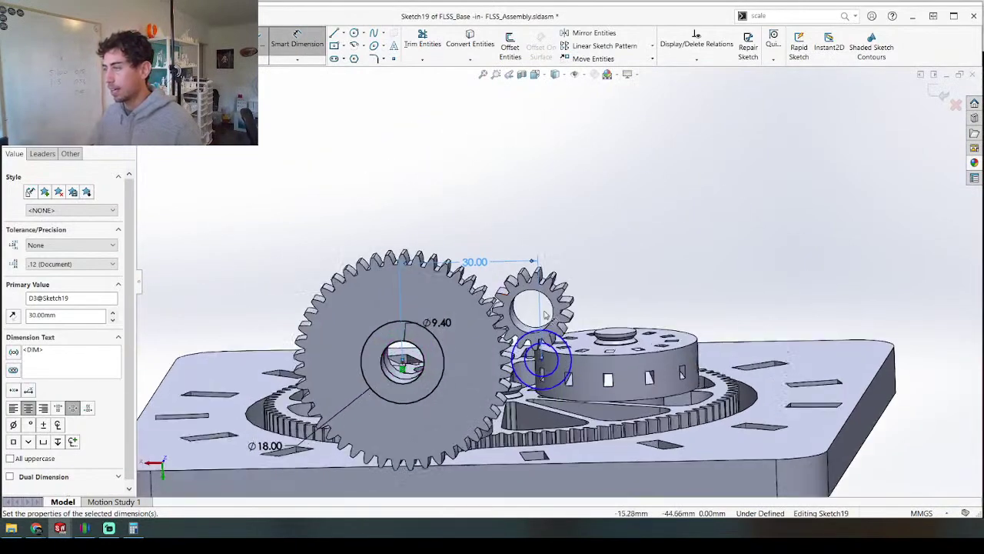
key("d")
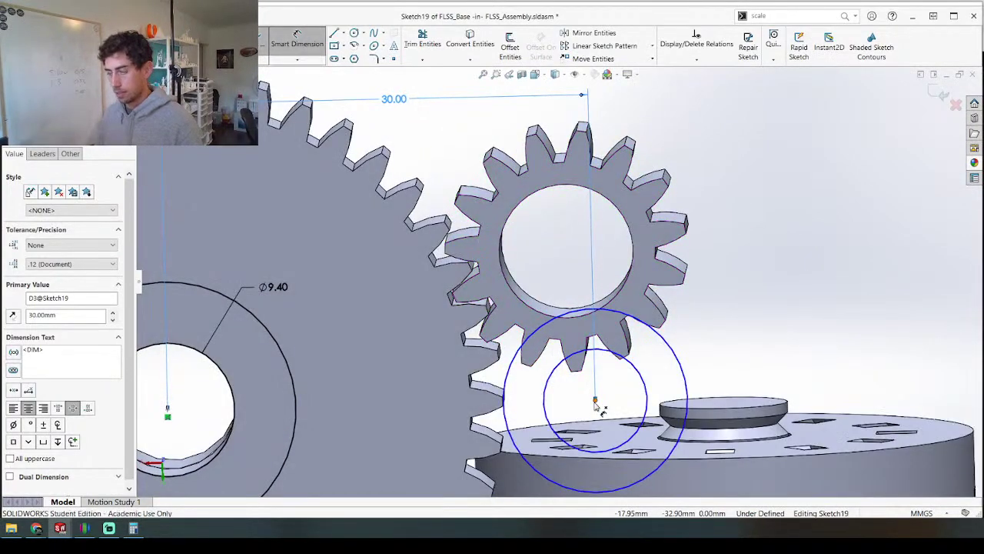
key("Escape")
left_click_drag(596, 406, 566, 248)
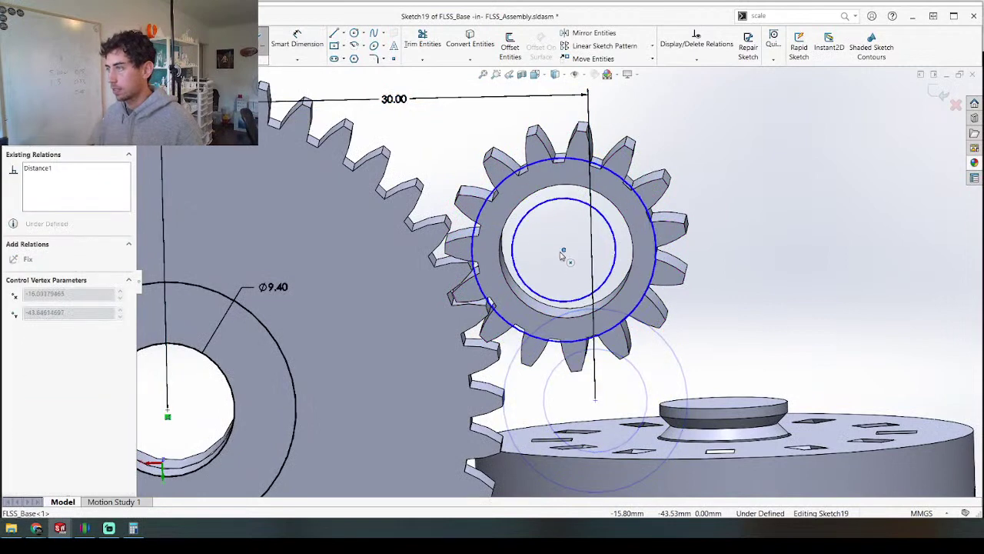
scroll(566, 252, "up", 5)
Step: Dimension the vertical distance between the 45T bore centre and the circles' centre on the 15T gear as 10 mm
key("d")
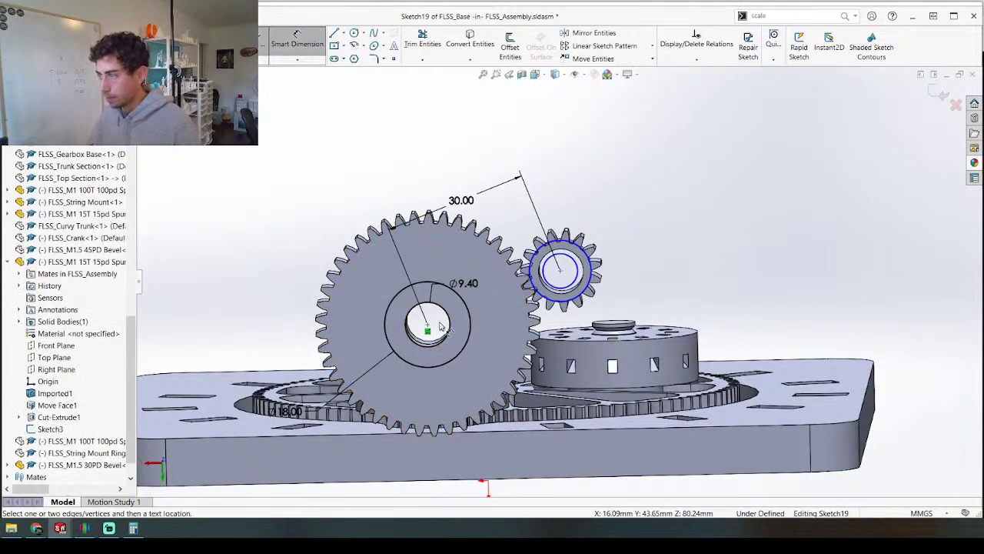
left_click(428, 327)
left_click(562, 271)
left_click(695, 288)
type("10")
key("Return")
scroll(539, 246, "up", 1)
scroll(577, 294, "down", 5)
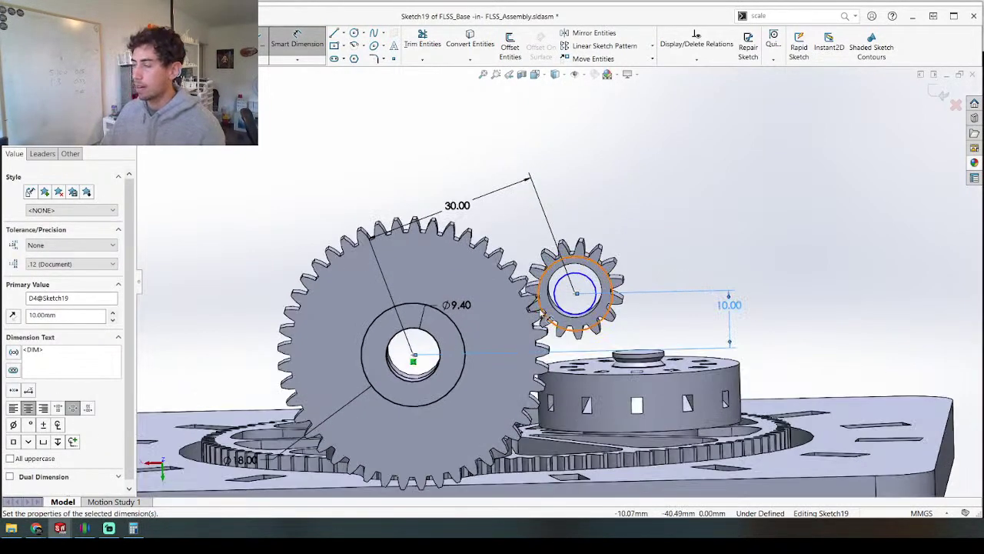
key("Escape")
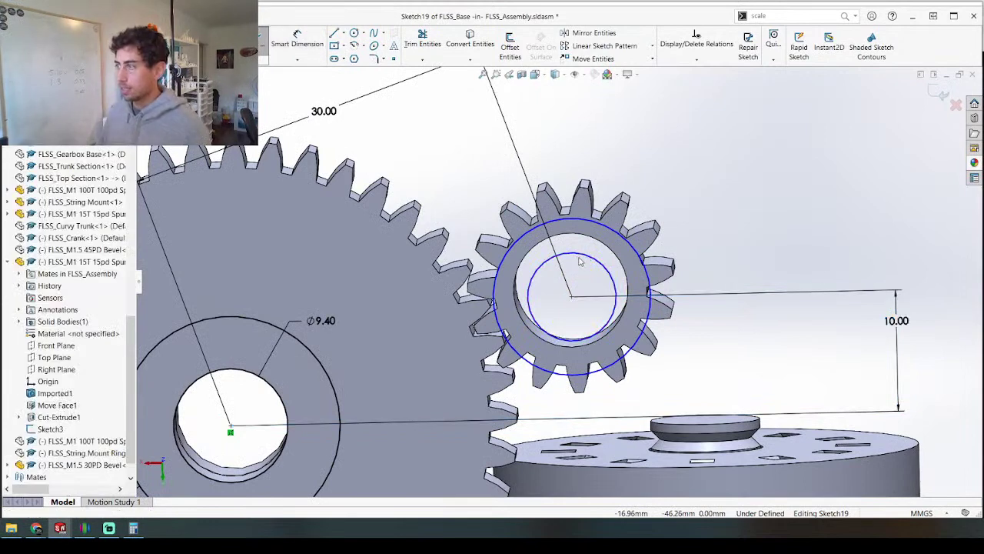
Step: Dimension the diameter of the inner circle on the 15T gear as 10.4 mm
left_click(582, 262)
scroll(565, 266, "up", 2)
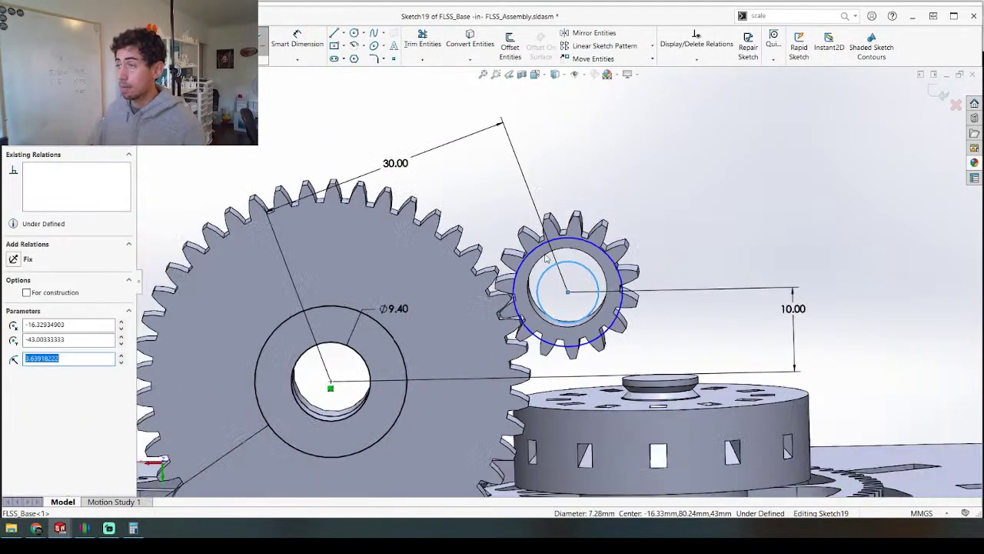
key("d")
left_click(594, 273)
left_click(611, 254)
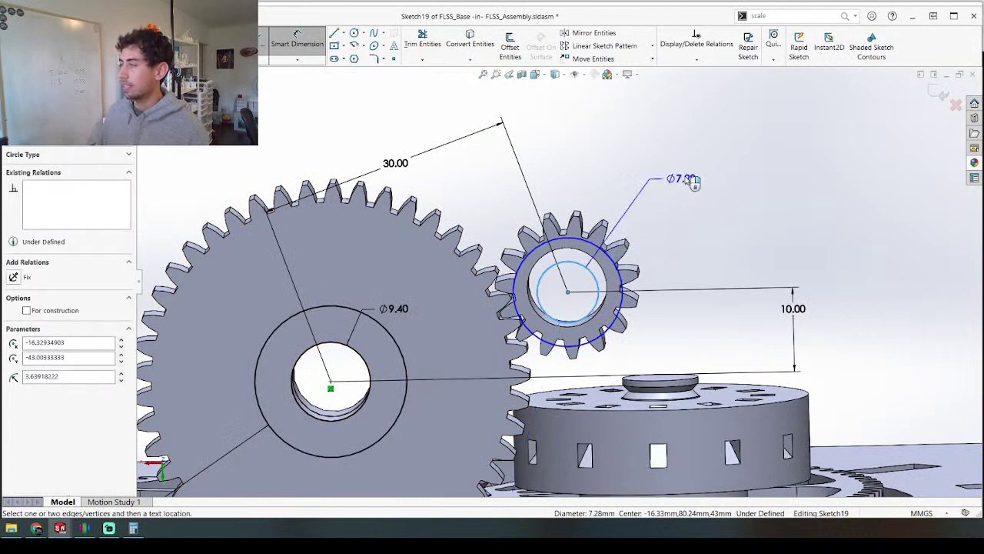
left_click(838, 143)
type("10")
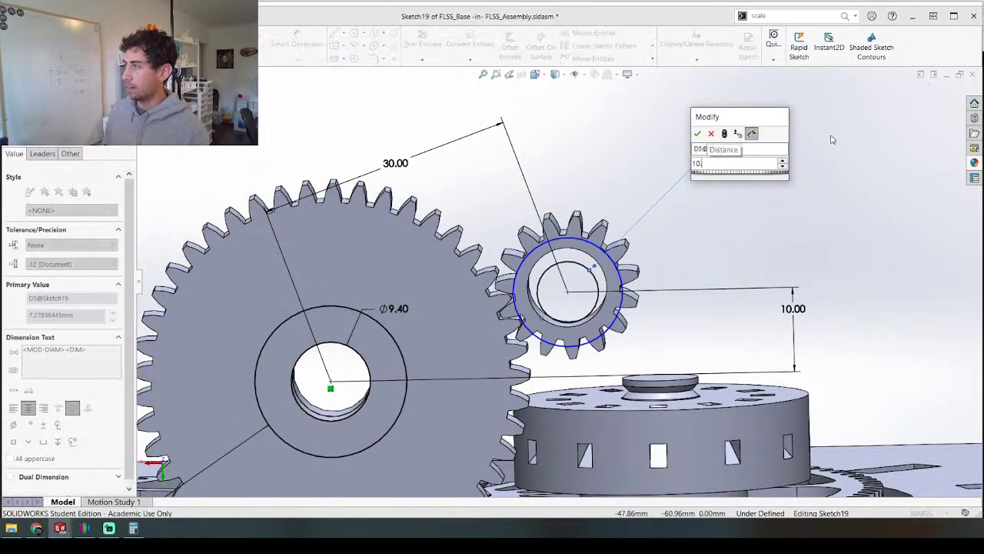
type(".4")
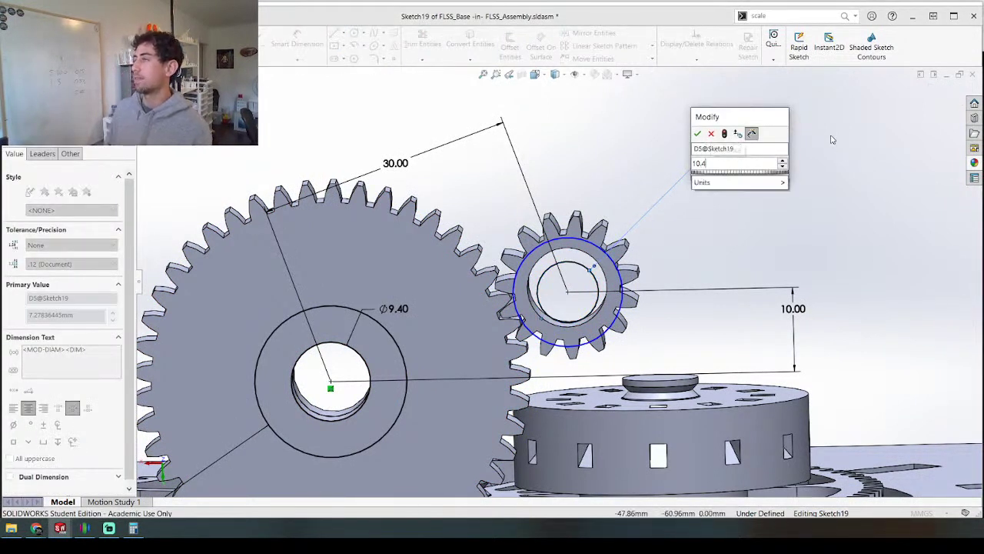
key("Return")
Step: Try dimensioning the diameter of the outer circle on the 15T gear as 12.5 mm, and delete that dimension
scroll(579, 221, "down", 3)
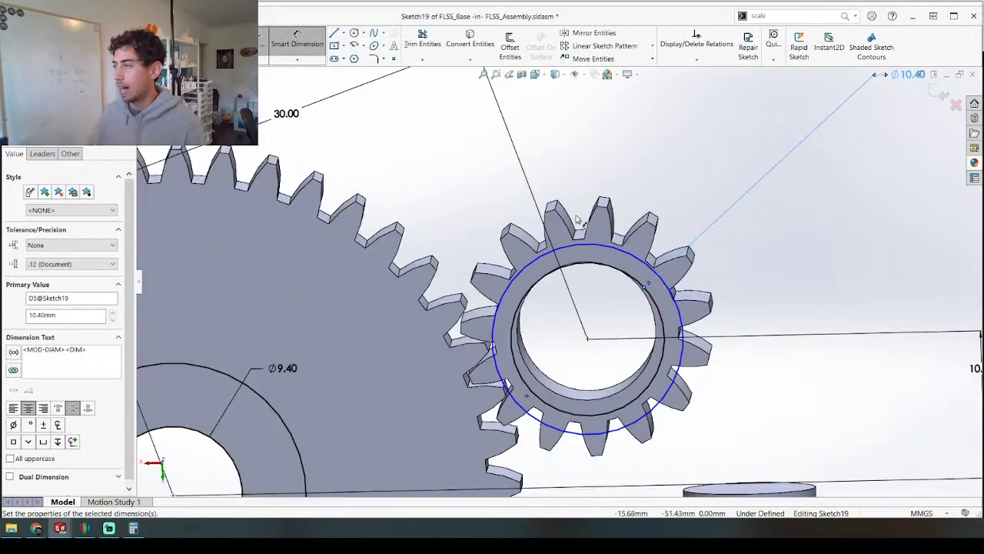
left_click(623, 255)
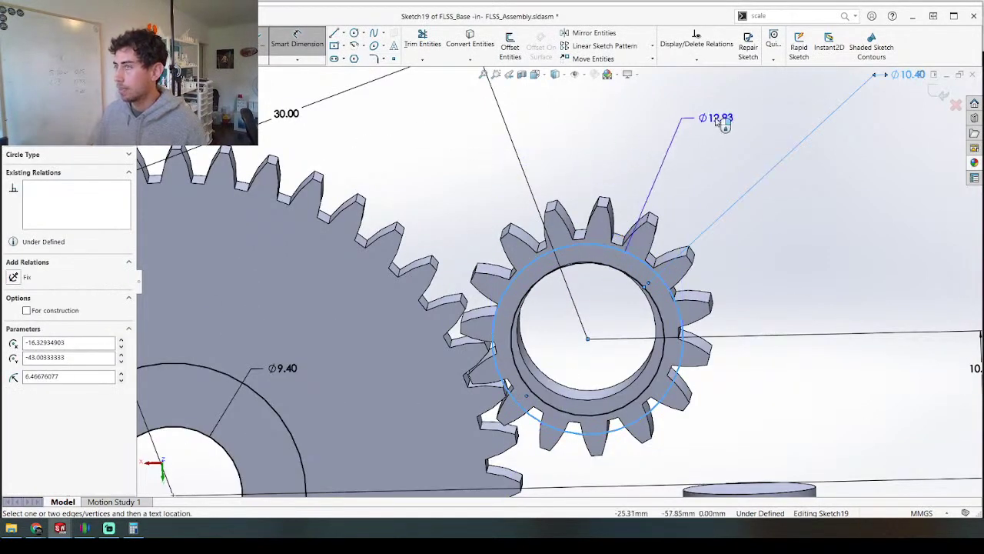
scroll(694, 141, "up", 5)
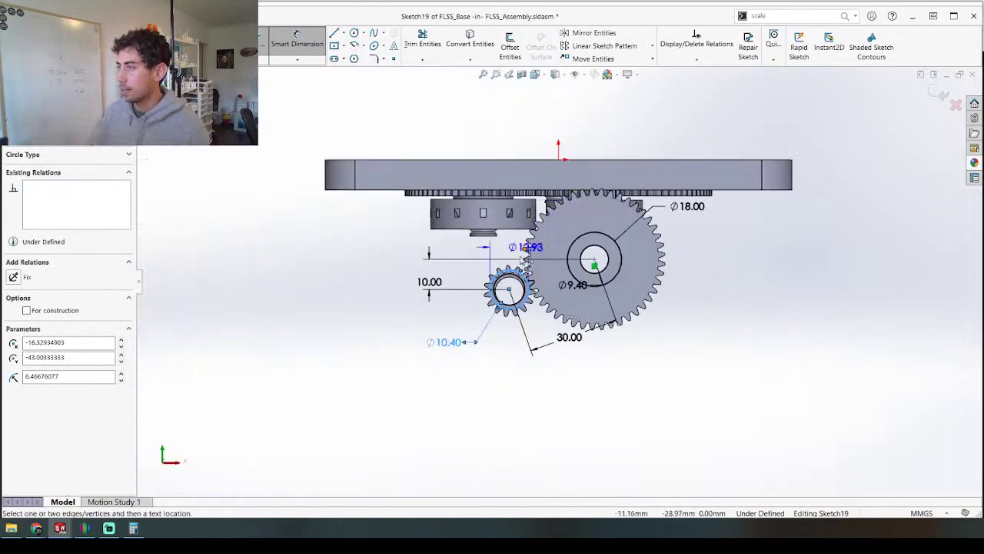
scroll(532, 296, "down", 4)
scroll(534, 300, "down", 2)
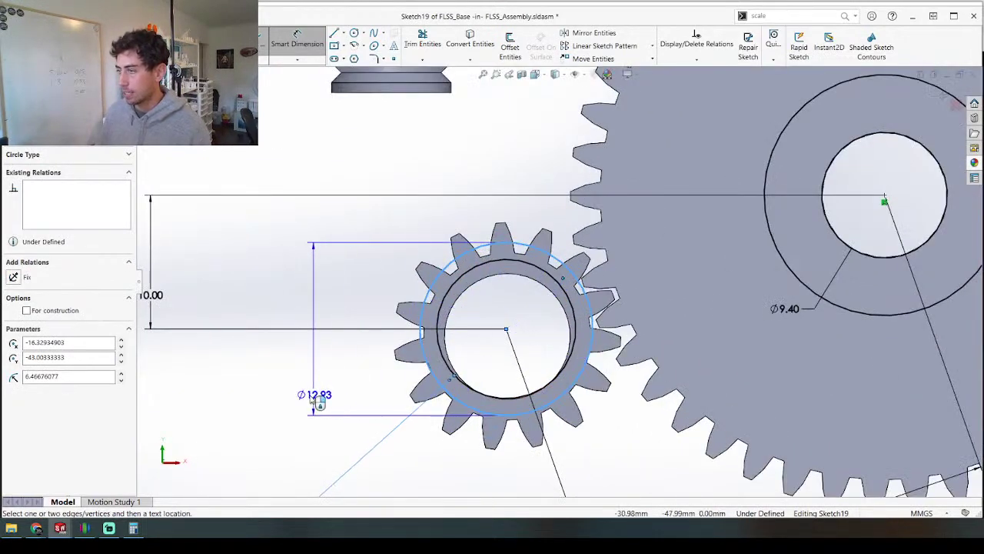
left_click(269, 445)
left_click(271, 447)
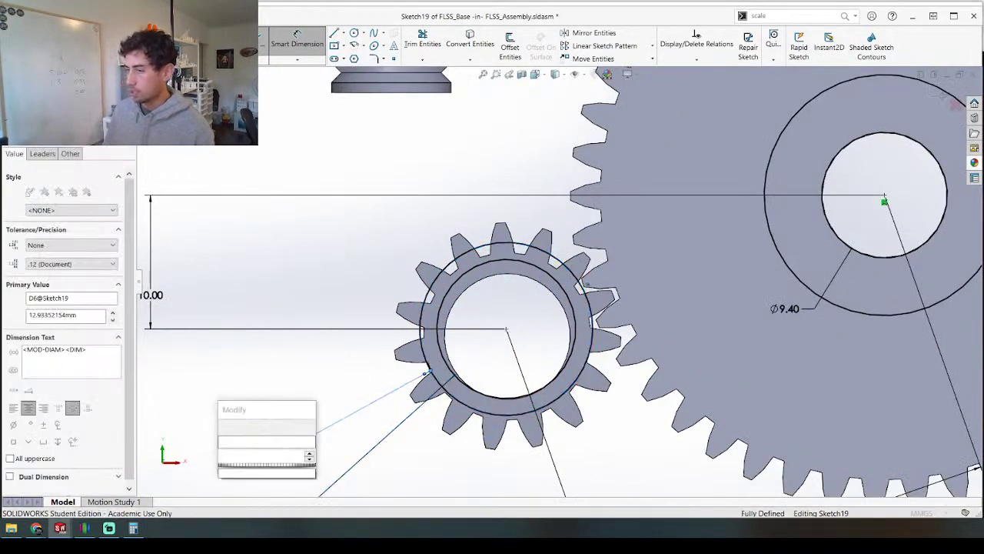
type("12.52")
key("Return")
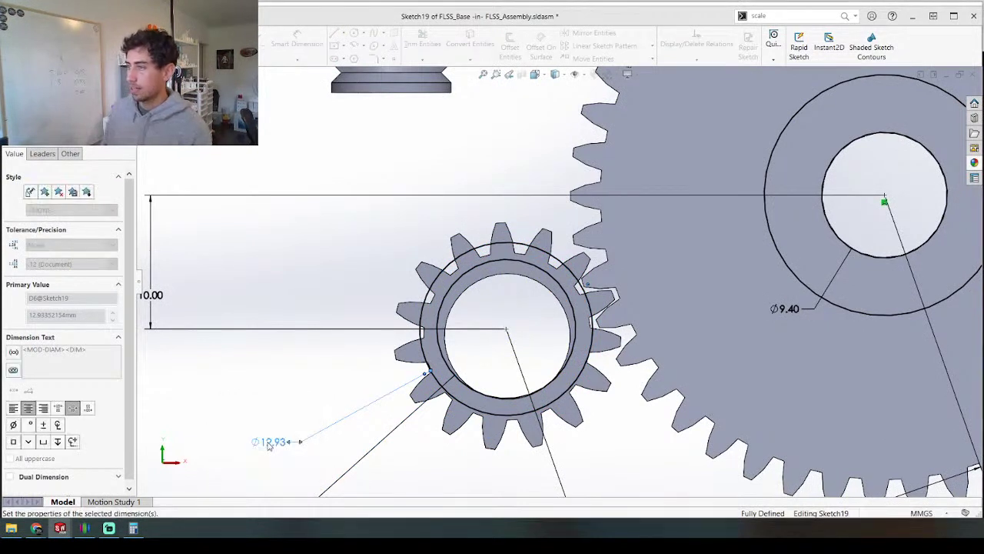
left_click(484, 401)
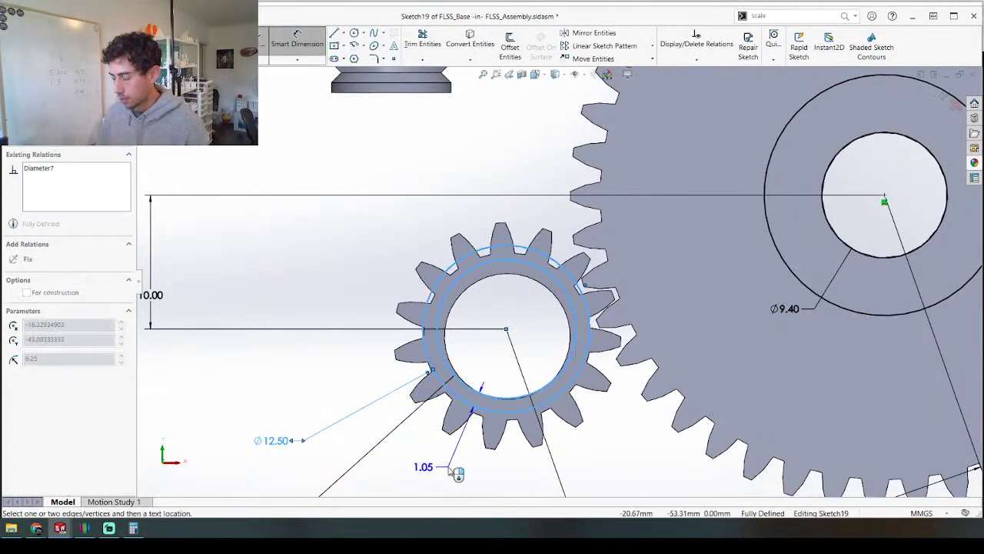
key("Escape")
key("Delete")
Step: Dimension the radial gap between the inner and outer circles on the 15T gear as 2 mm
scroll(331, 400, "down", 3)
key("d")
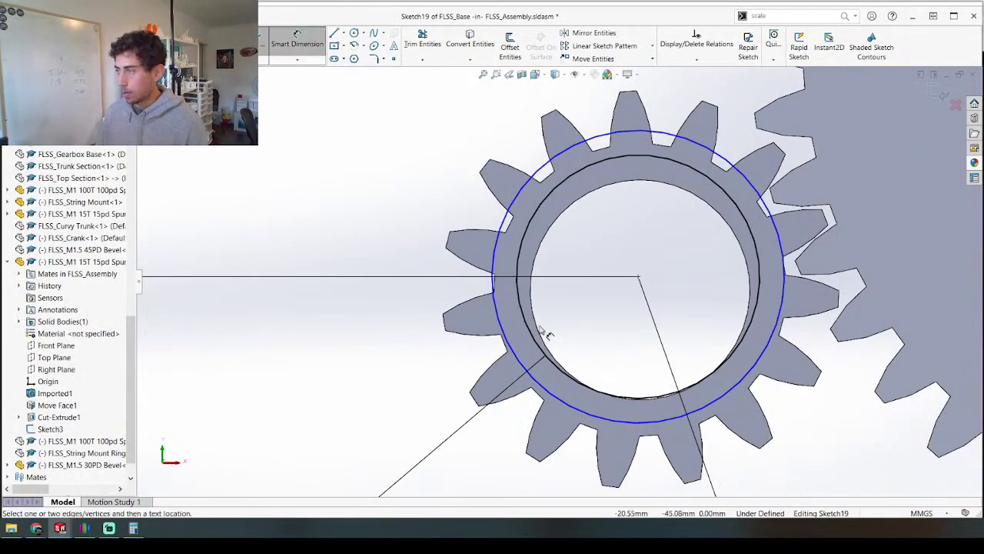
left_click(533, 336)
left_click(519, 361)
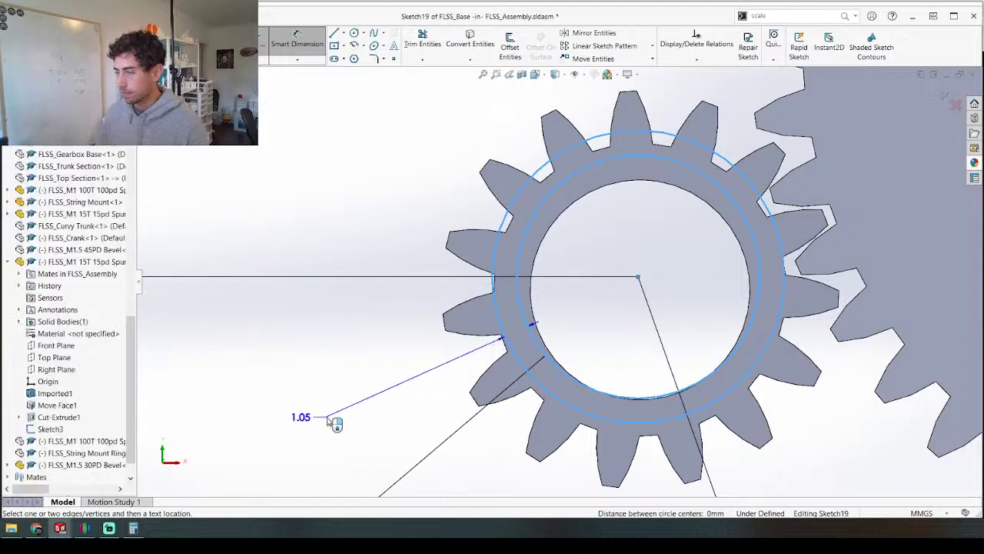
left_click(331, 421)
type("2")
key("Return")
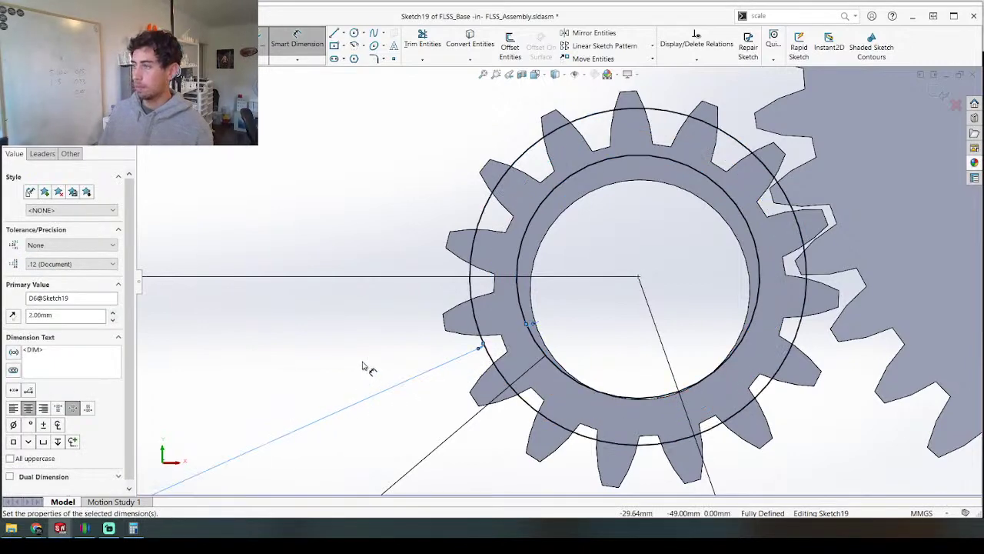
scroll(362, 369, "up", 4)
key("Escape")
scroll(553, 286, "up", 3)
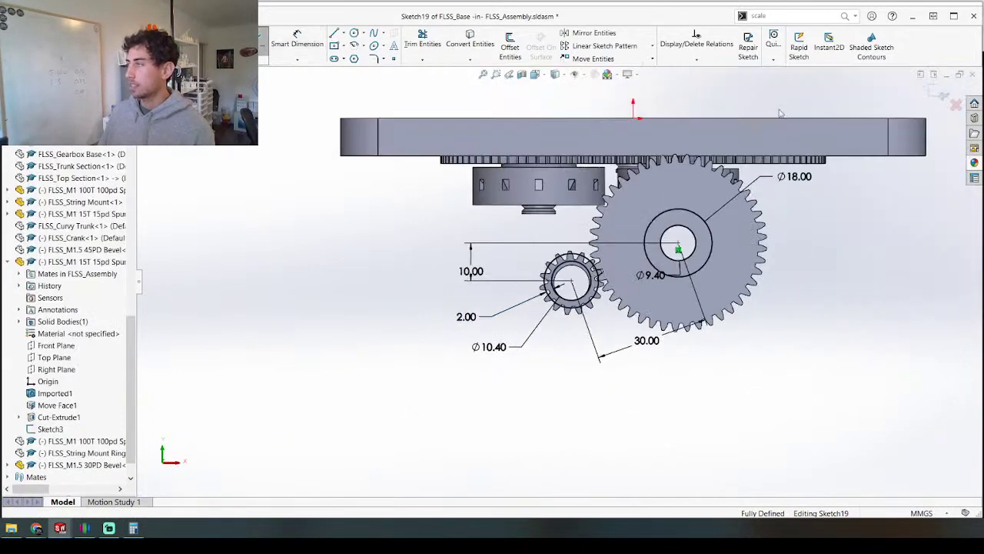
Step: Exit the ring sketch and start a new sketch on the face of the 45T gear's extruded ring
mouse_move(464, 175)
middle_mouse_down()
mouse_move(539, 253)
mouse_move(602, 27)
middle_mouse_up()
scroll(592, 312, "up", 4)
middle_click_drag(669, 327, 669, 191)
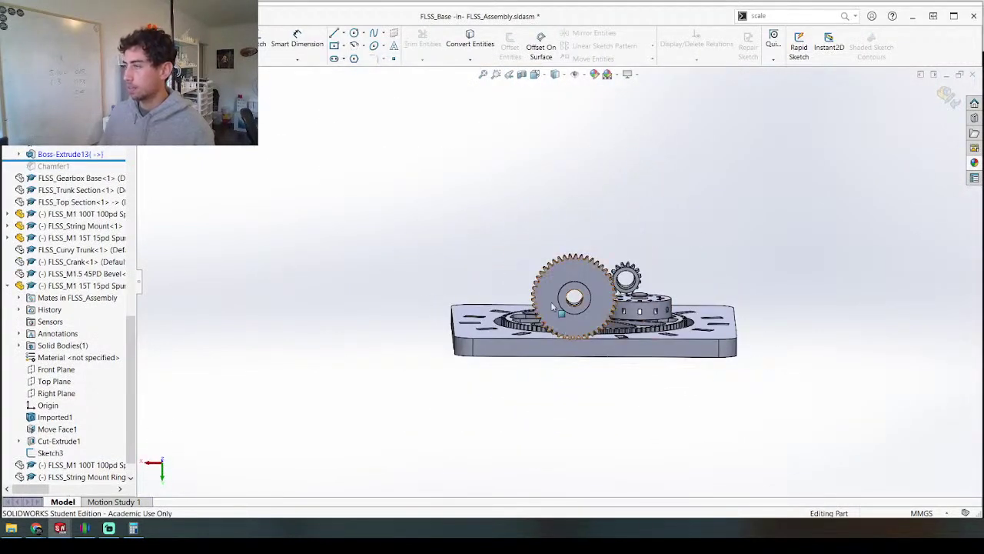
scroll(625, 364, "down", 5)
scroll(538, 293, "up", 2)
scroll(527, 275, "down", 2)
left_click(526, 273)
key("s")
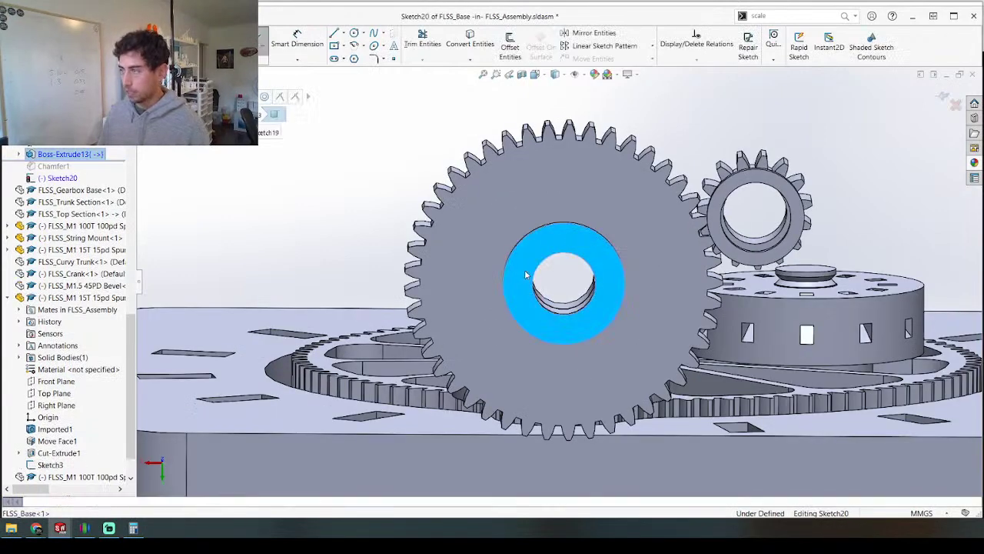
scroll(501, 261, "up", 3)
scroll(604, 300, "down", 3)
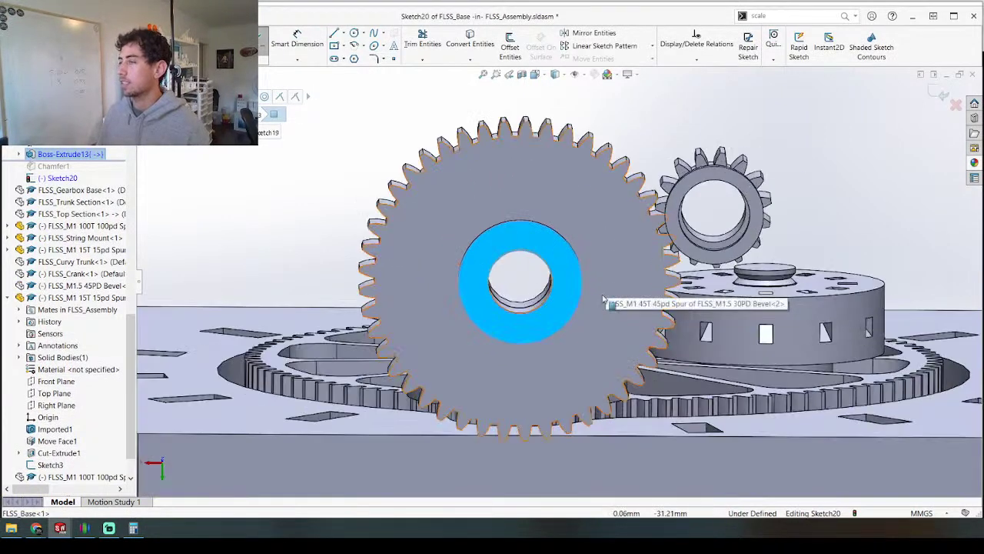
Step: Sketch a support outline joining both rings by a tangent line, with verticals from each to the base's far edge and a horizontal line between them
left_click(488, 233)
key("c")
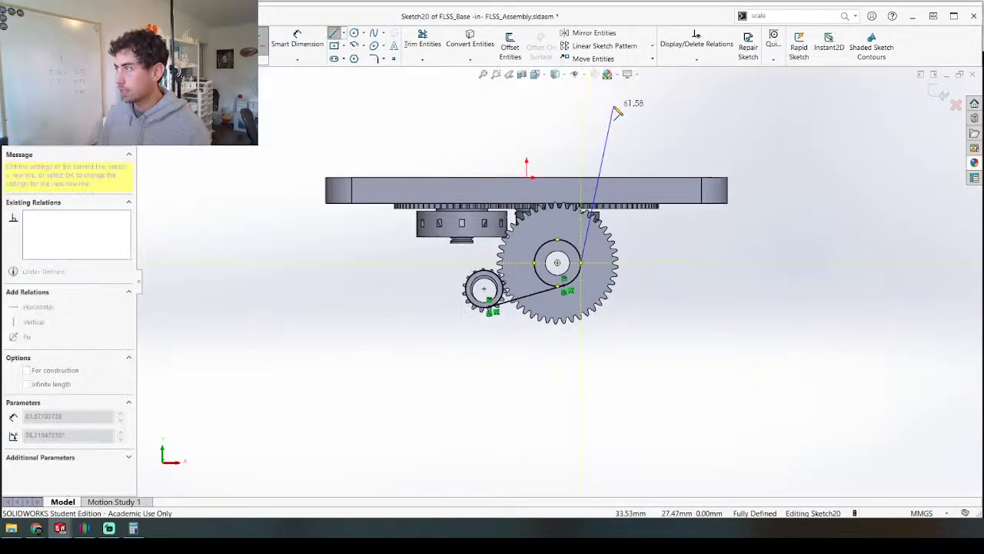
scroll(591, 135, "down", 3)
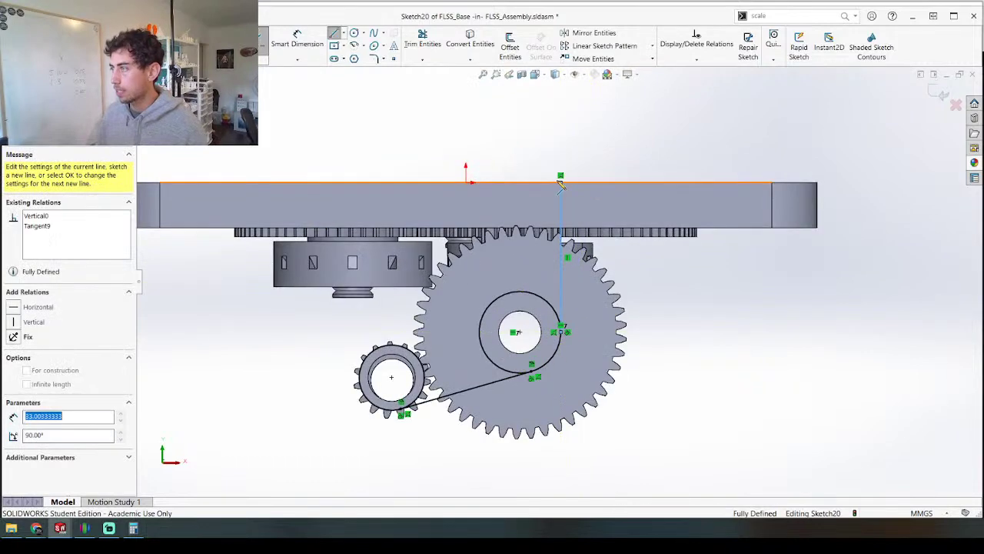
left_click(359, 183)
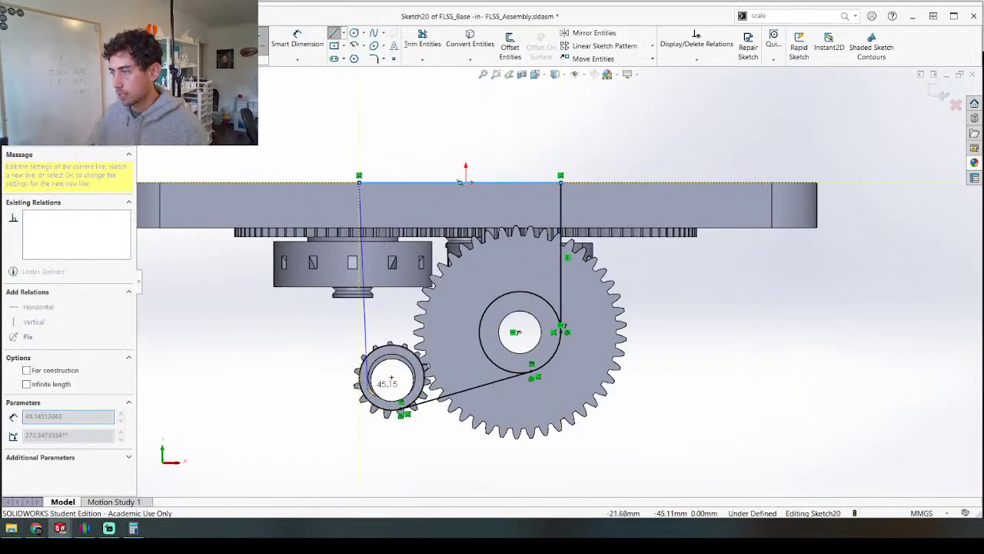
left_click(358, 377)
key("Escape")
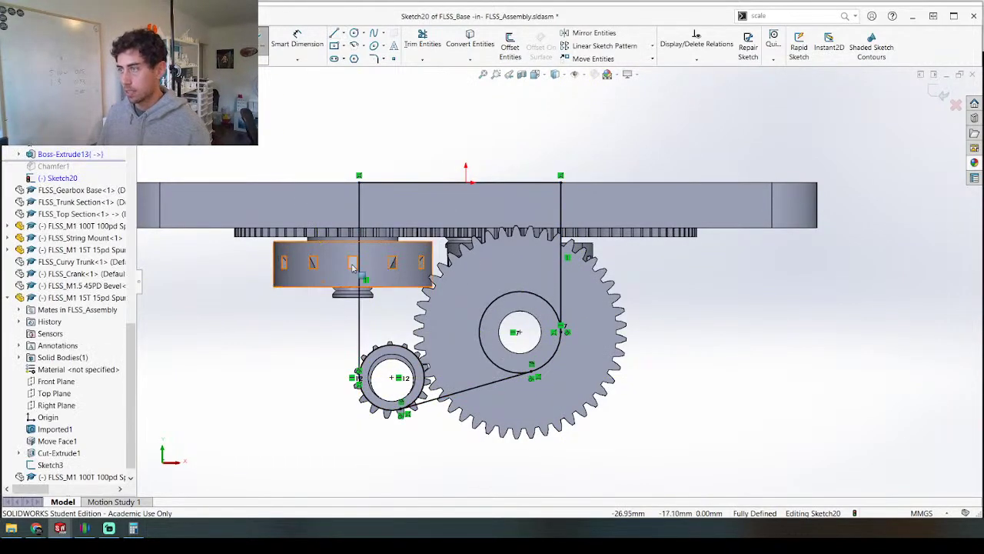
scroll(395, 274, "up", 2)
scroll(398, 275, "down", 3)
middle_click_drag(399, 275, 448, 176)
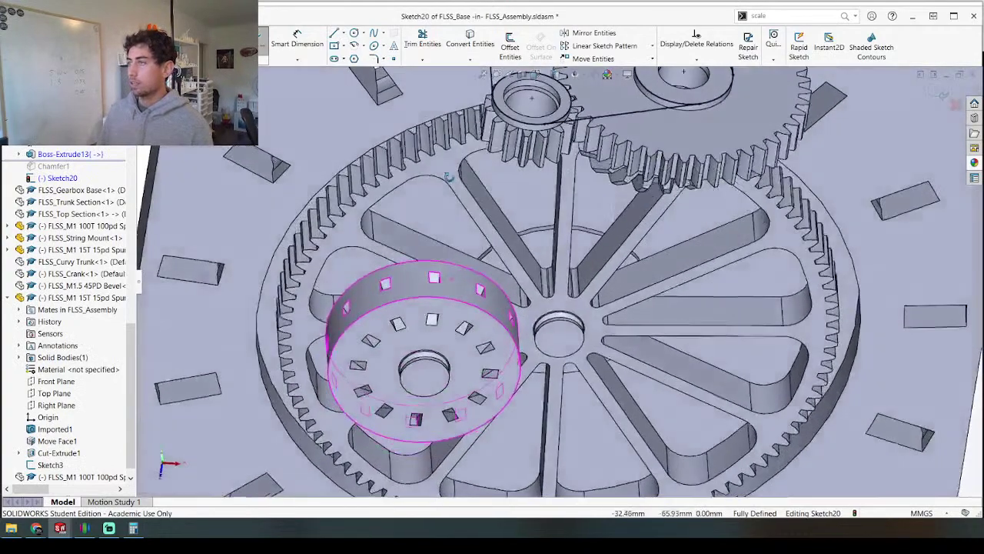
scroll(448, 176, "up", 5)
mouse_move(556, 305)
middle_mouse_down()
mouse_move(385, 110)
mouse_move(473, 169)
mouse_move(511, 157)
mouse_move(483, 145)
mouse_move(472, 187)
mouse_move(454, 152)
middle_mouse_up()
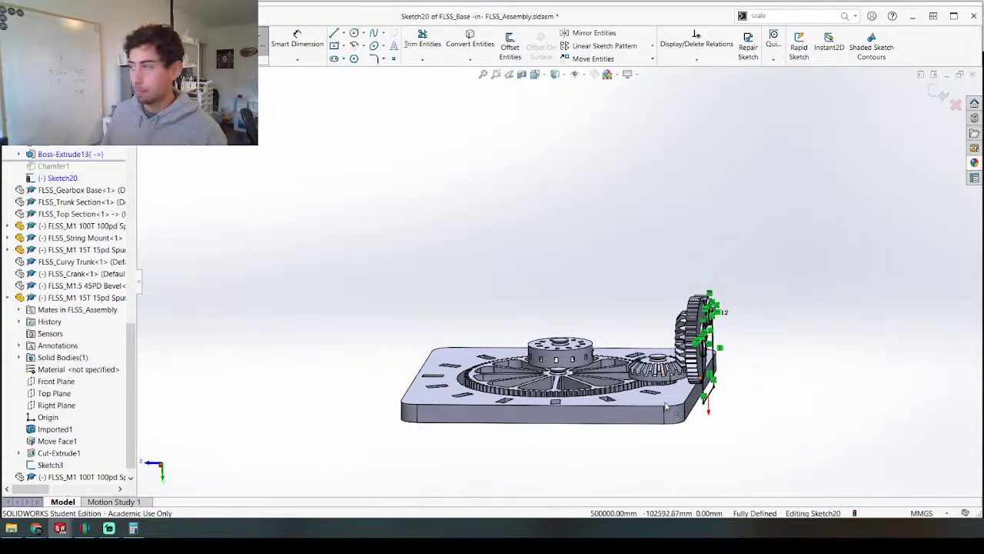
Step: Trim the ring circle segments lying inside the support outline so that it forms one closed profile
scroll(675, 392, "up", 3)
scroll(667, 352, "down", 5)
scroll(554, 224, "down", 3)
mouse_move(555, 243)
middle_mouse_down()
mouse_move(451, 177)
mouse_move(527, 176)
mouse_move(569, 230)
mouse_move(535, 265)
mouse_move(508, 227)
mouse_move(467, 264)
mouse_move(484, 308)
mouse_move(547, 262)
middle_mouse_up()
scroll(562, 292, "up", 3)
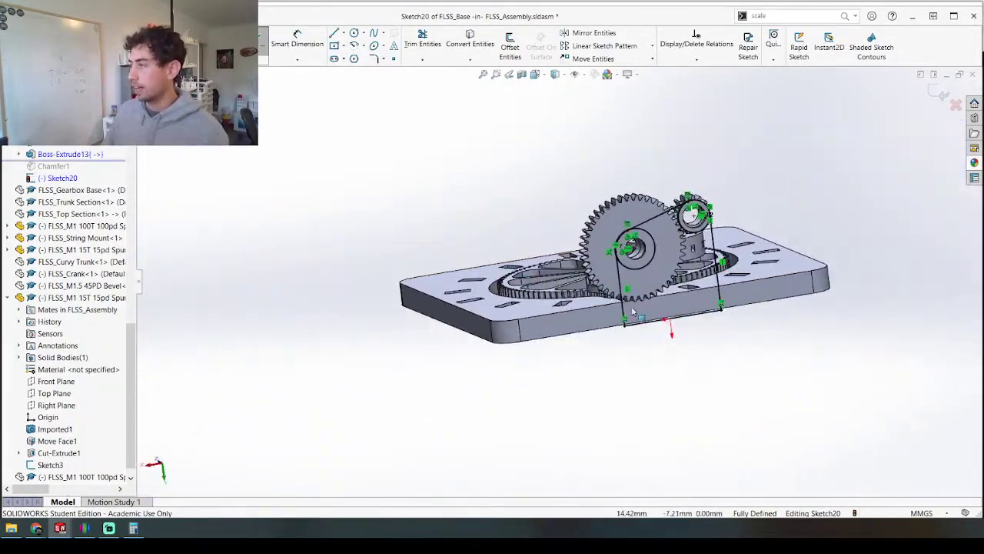
scroll(632, 307, "down", 3)
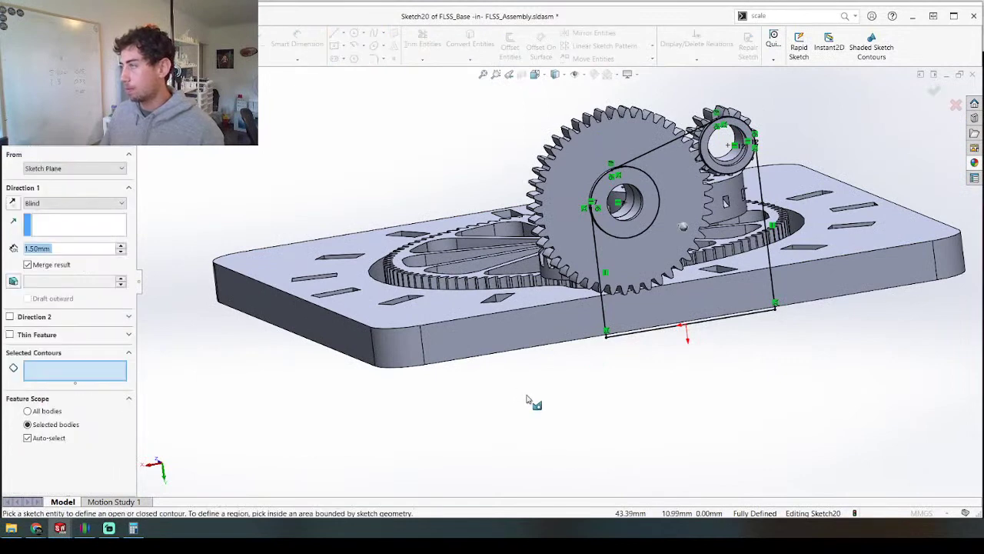
scroll(837, 189, "down", 2)
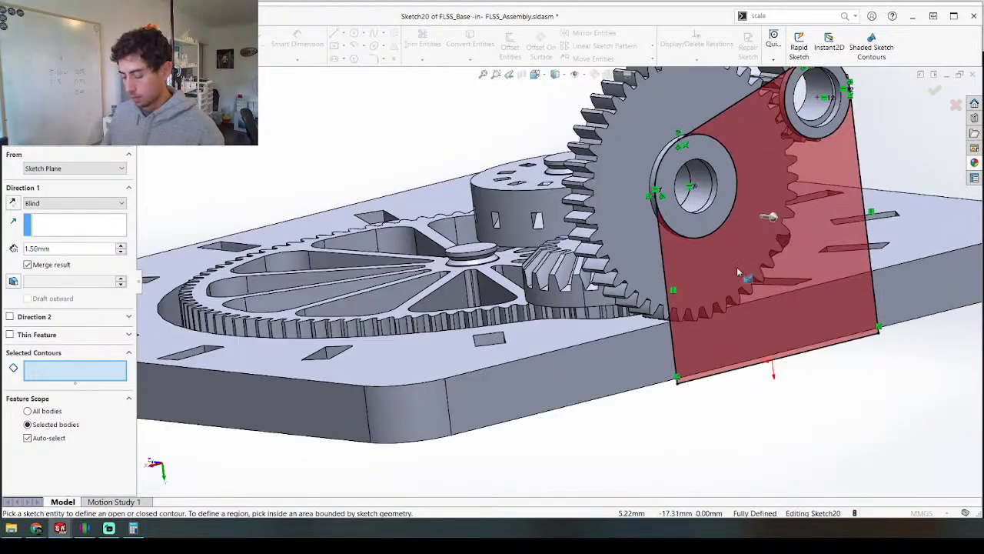
key("Escape")
key("t")
left_click_drag(719, 208, 767, 248)
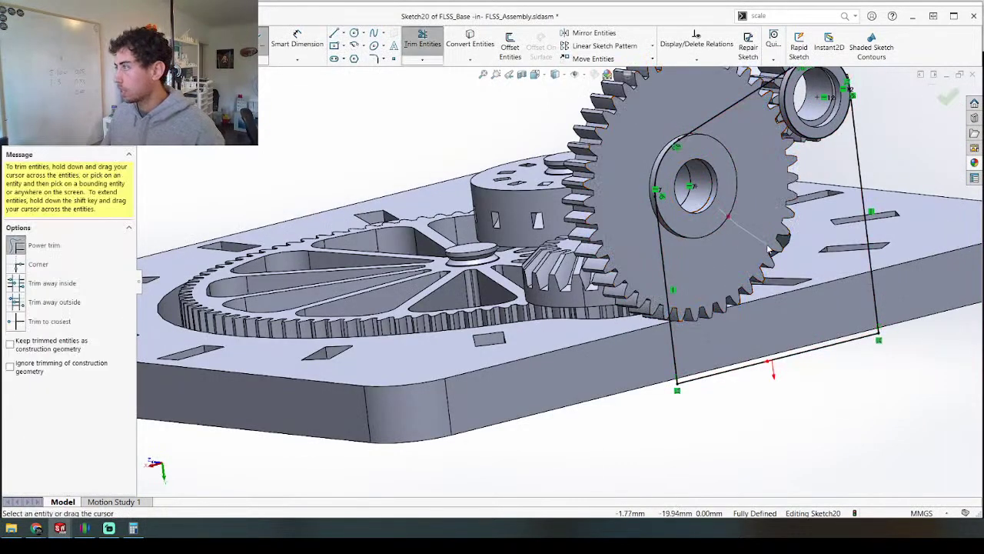
scroll(746, 185, "up", 4)
right_click(620, 457)
key("Escape")
key("Escape")
Step: Extrude the closed support outline outward, away from the gears, as a solid bracket
right_click_drag(606, 438, 587, 354)
middle_click_drag(588, 334, 659, 326)
left_click(121, 245)
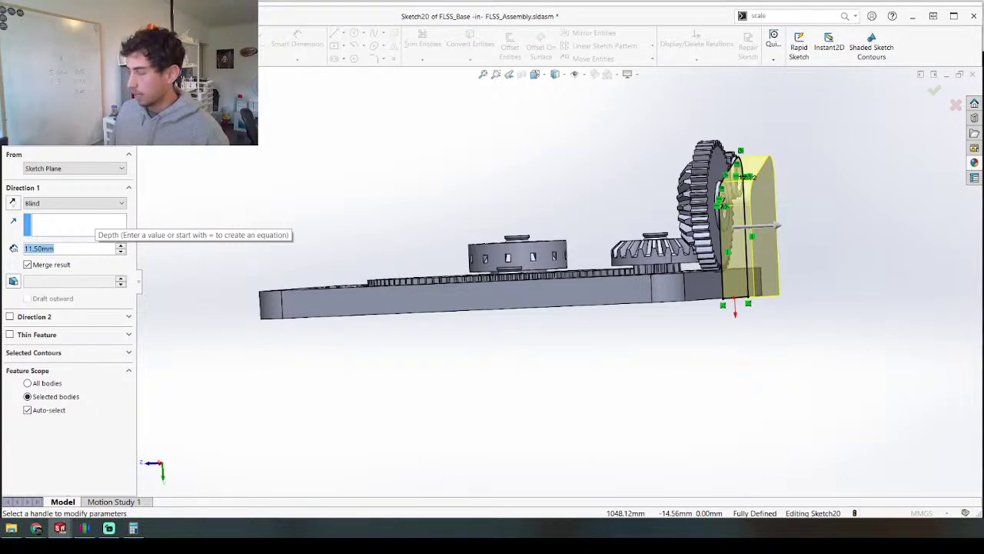
key("Return")
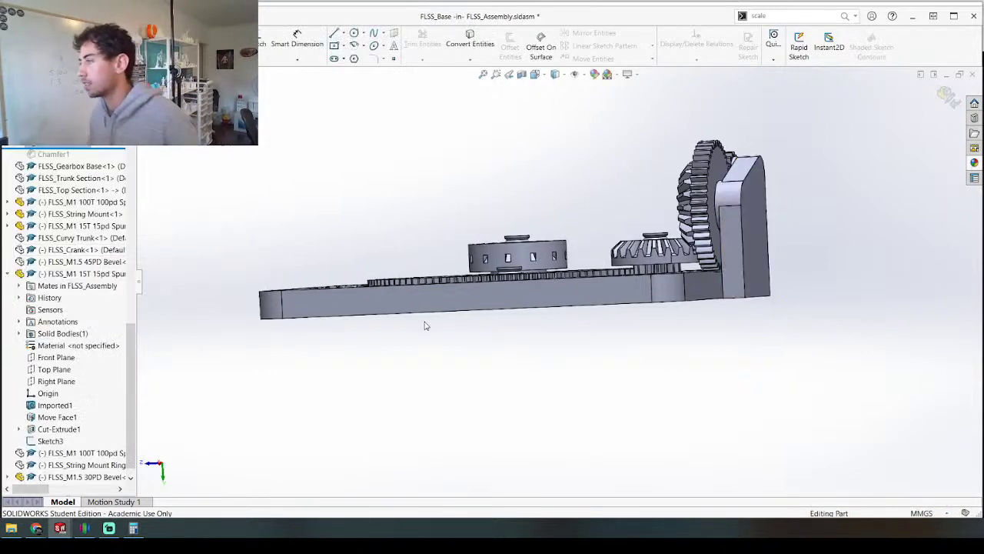
Step: Try hiding the whole base component, and show it again
scroll(798, 274, "down", 4)
middle_click_drag(578, 307, 540, 306)
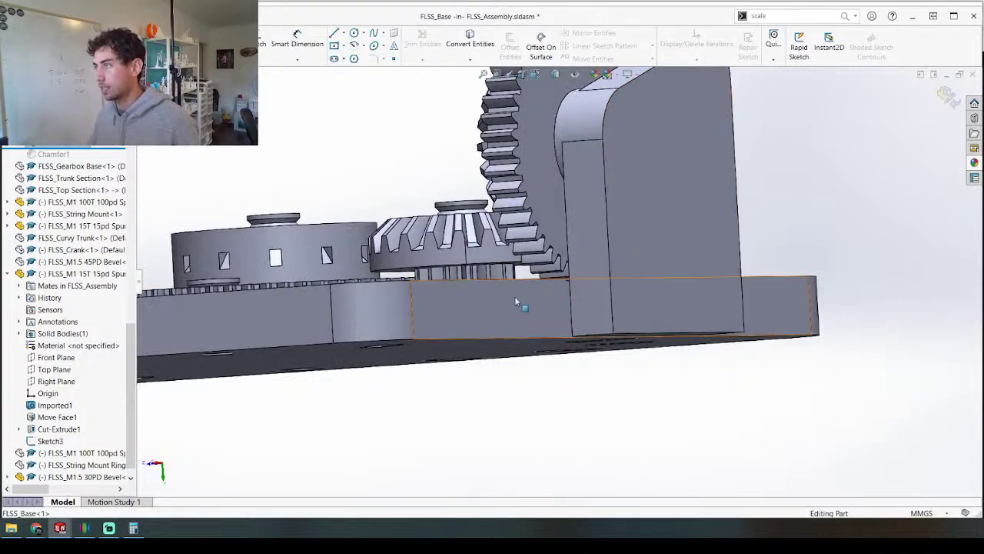
left_click(513, 307)
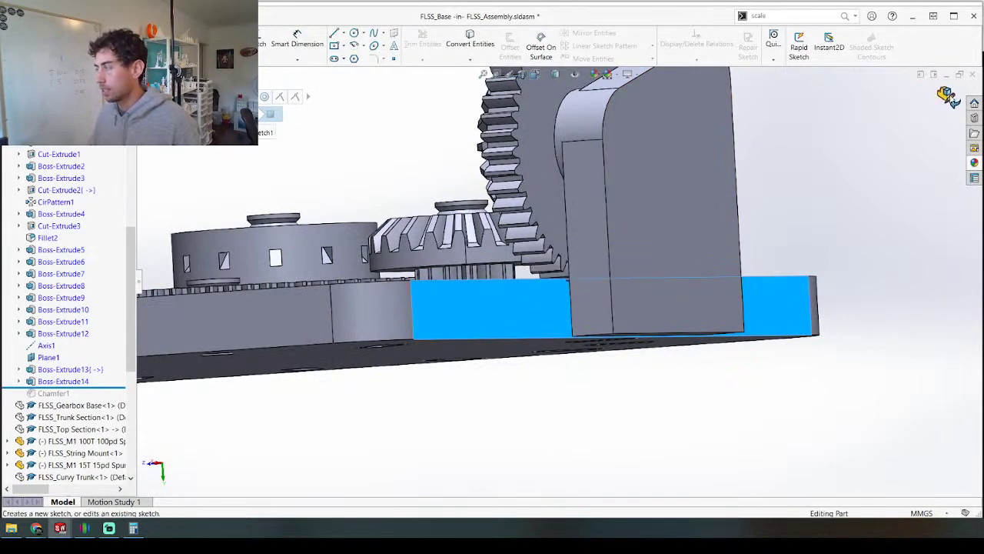
middle_click_drag(597, 292, 575, 255)
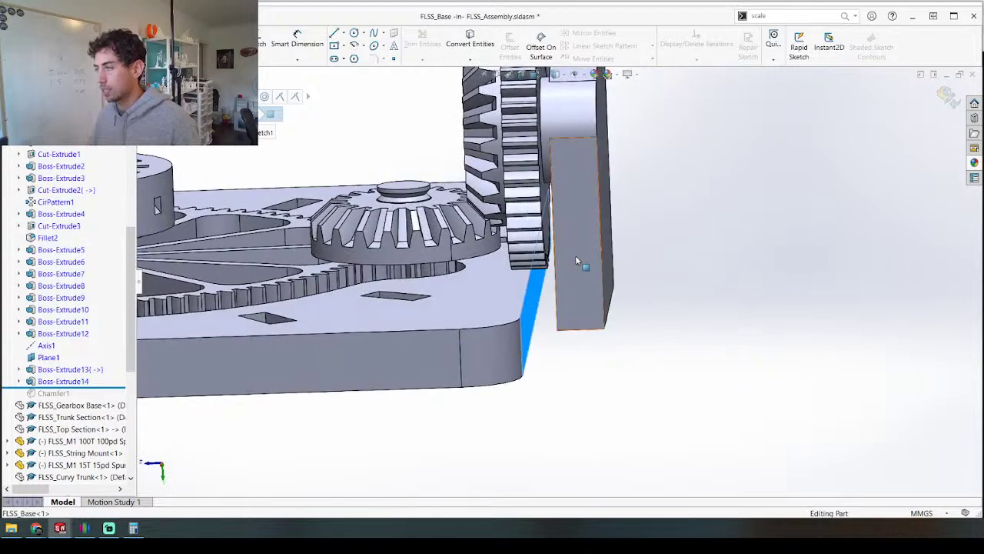
key("Tab")
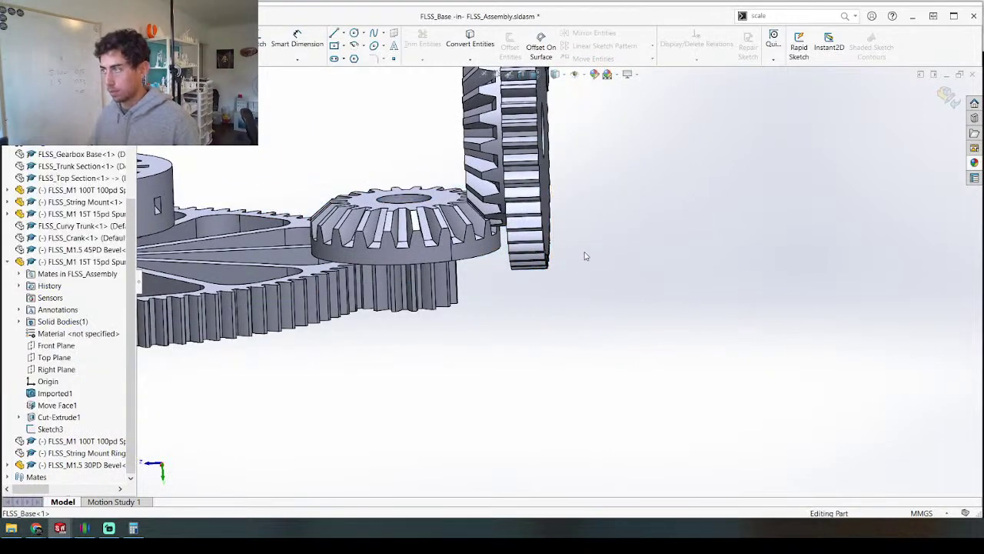
key("shift+Tab")
Step: Hide only the bracket's solid body within the base part
middle_click_drag(583, 251, 523, 222)
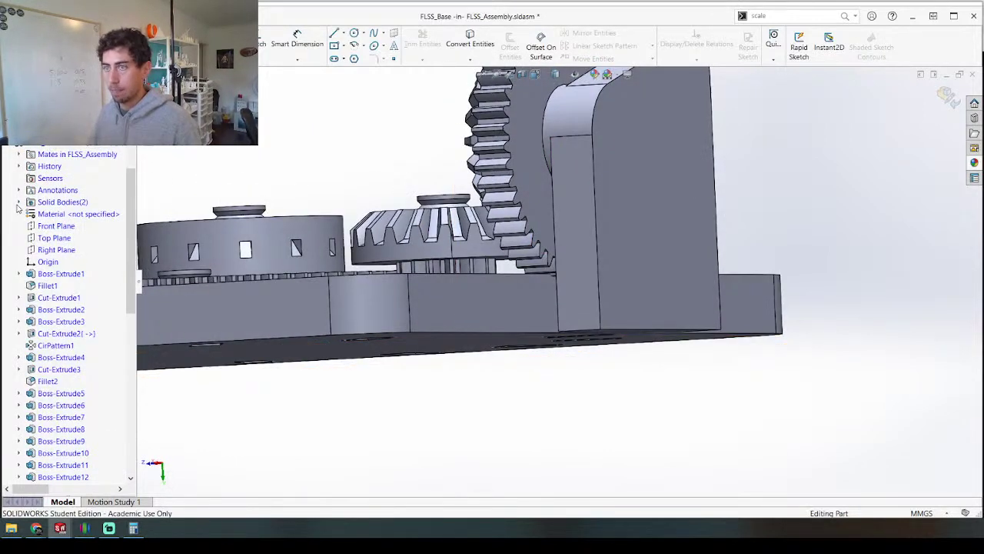
left_click(19, 203)
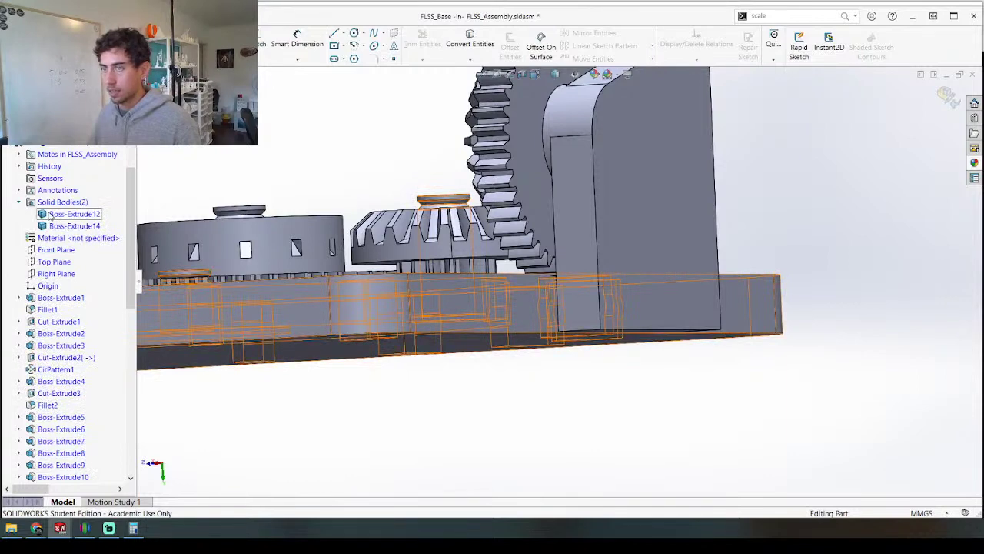
right_click(49, 216)
right_click(48, 226)
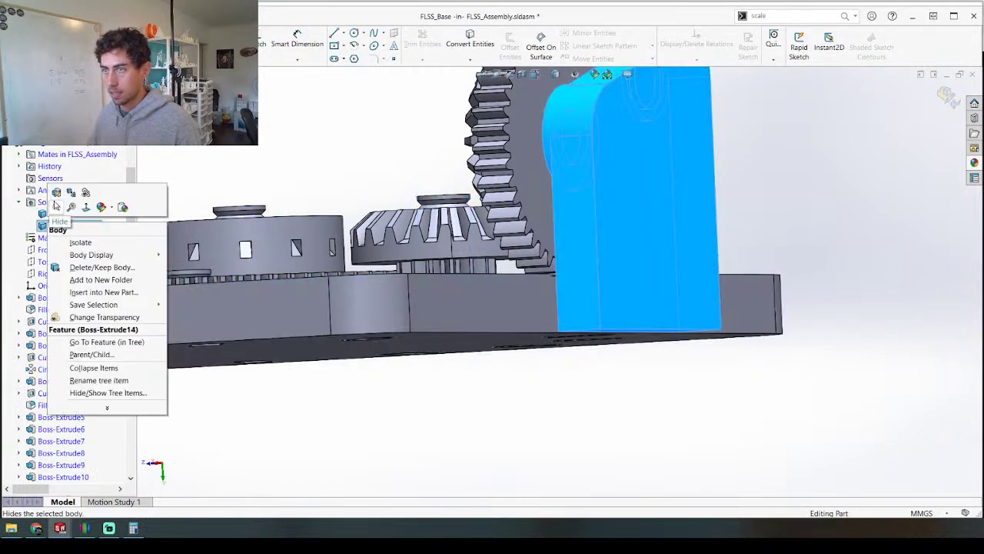
left_click(55, 204)
Step: On the base's side face below the 45T gear, sketch a circle of about 24.7 mm radius centred on that gear
middle_click_drag(650, 296, 586, 283)
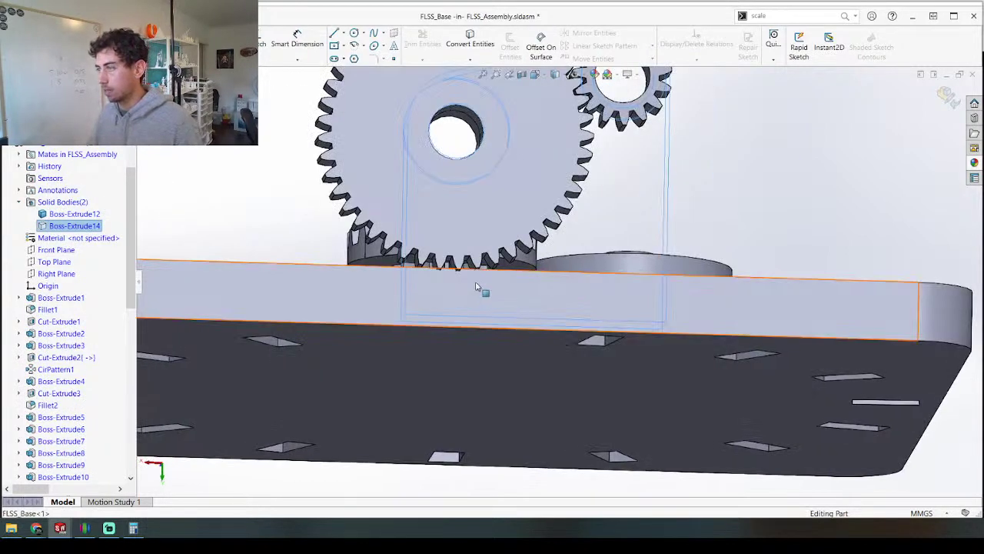
left_click(476, 285)
key("s")
scroll(617, 316, "down", 4)
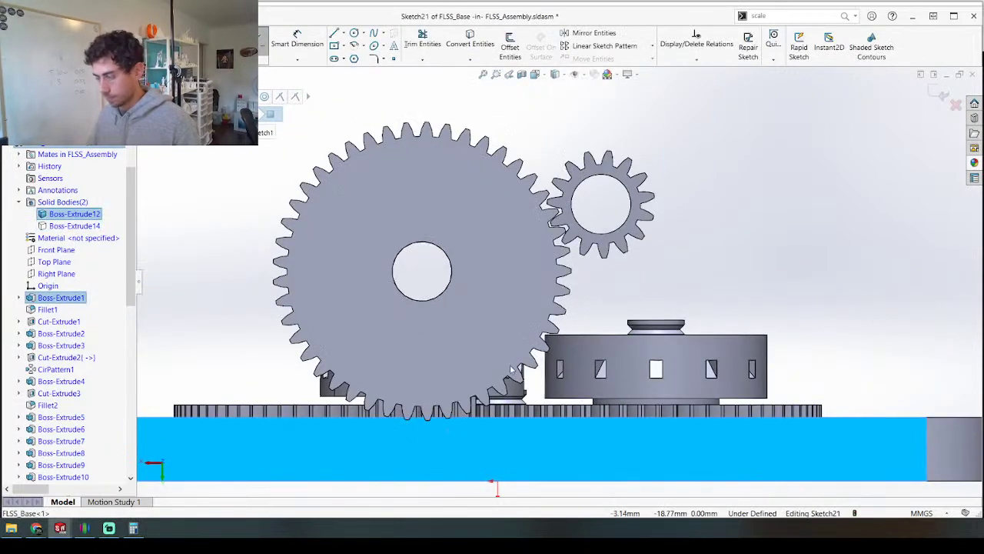
key("c")
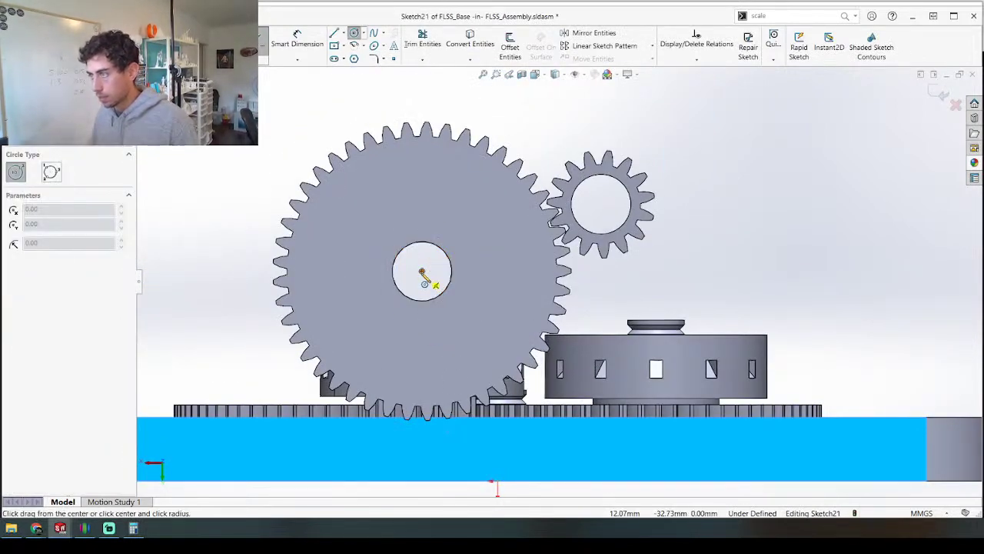
left_click(421, 272)
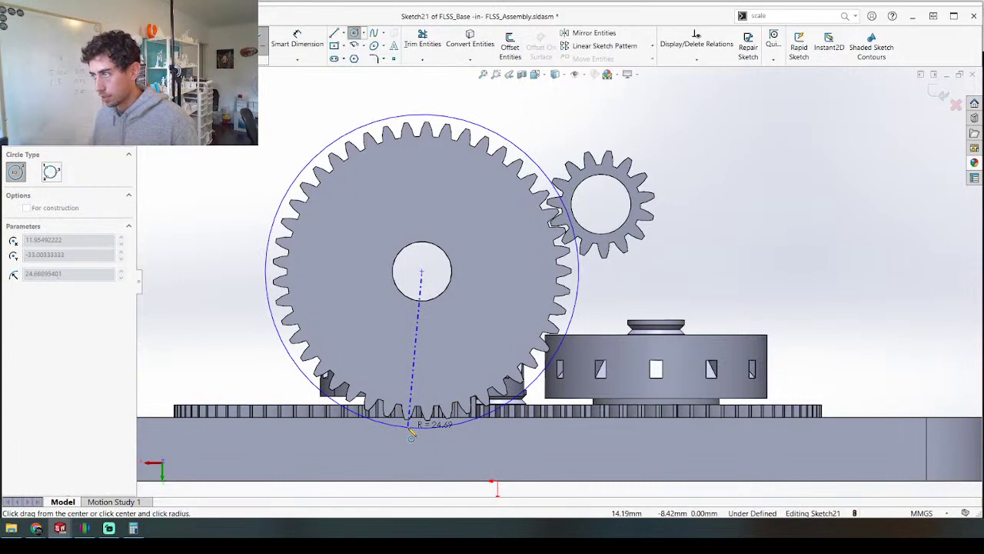
left_click(411, 435)
Step: Dimension the circle around the 45T gear with a diameter of 50 mm
key("d")
left_click(384, 424)
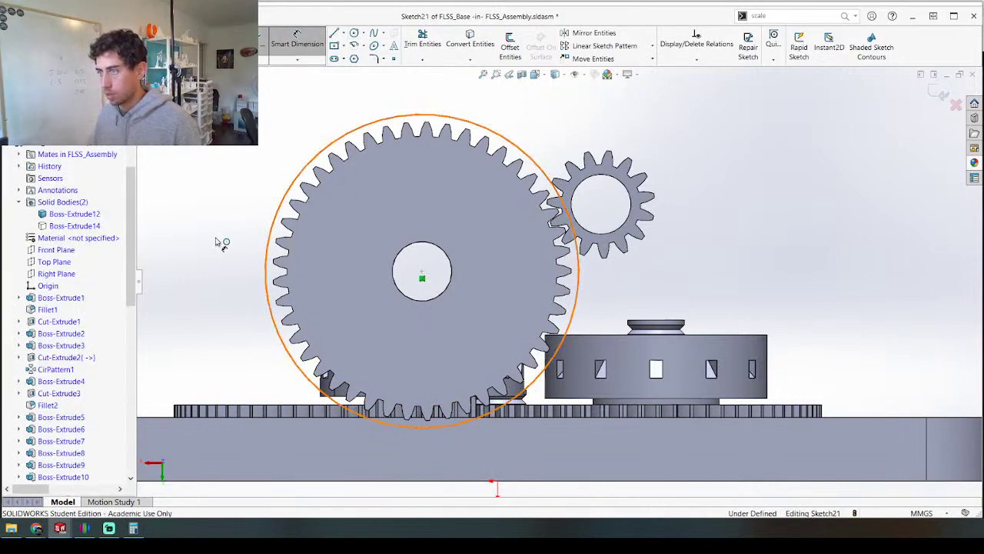
key("z")
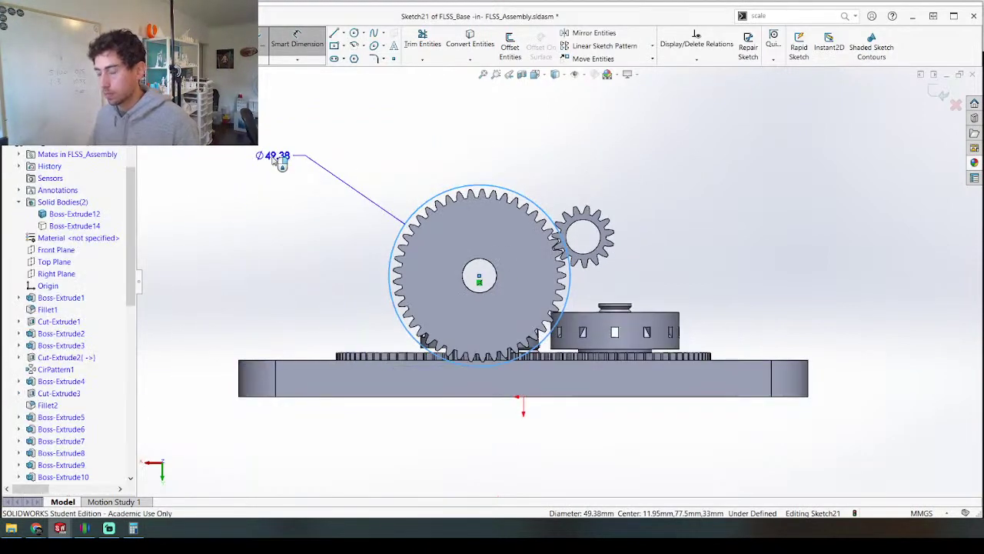
left_click(277, 158)
type("50")
key("Return")
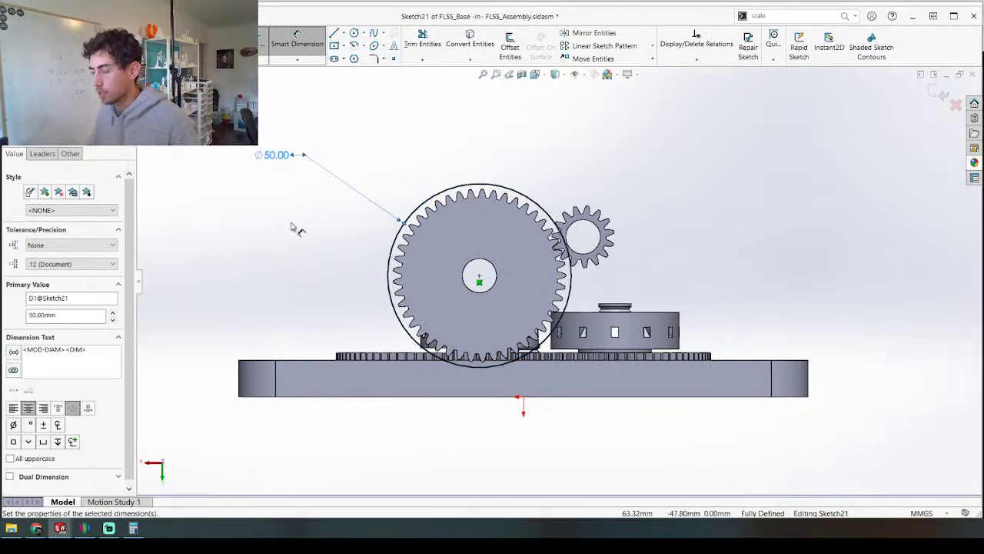
left_click(267, 230)
Step: Cut the 50 mm circle 5 mm deep into the base's edge as clearance for the 45T gear
right_click_drag(267, 230, 289, 283)
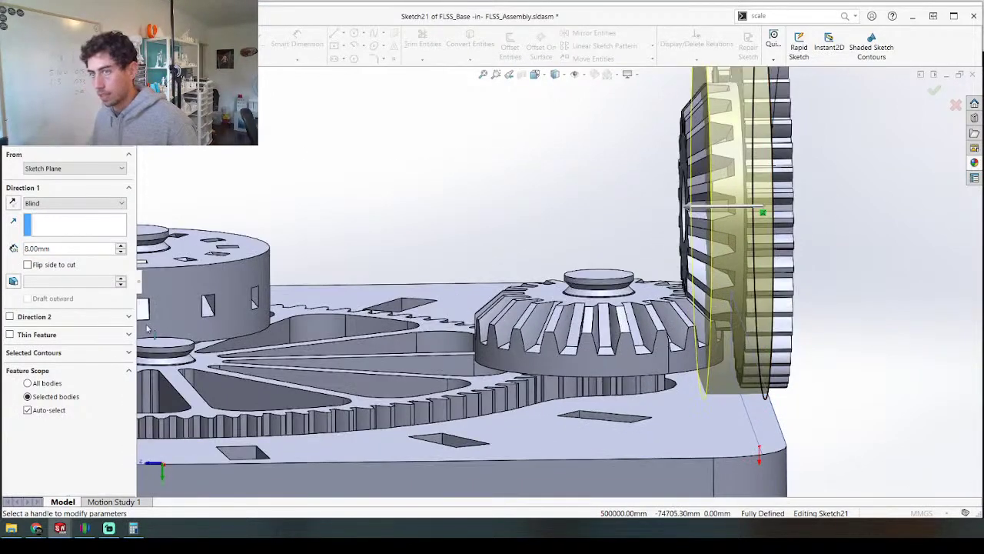
type("5")
key("Return")
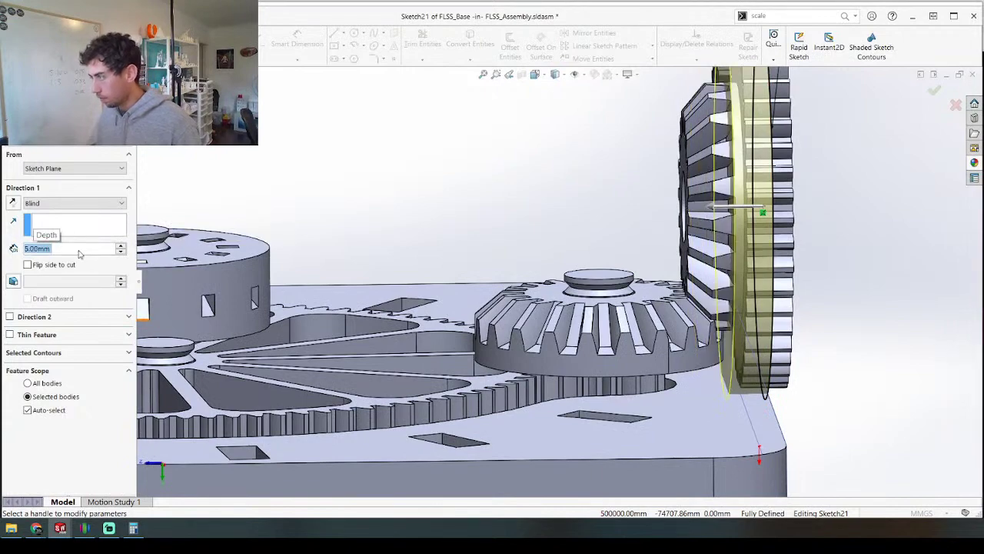
key("Return")
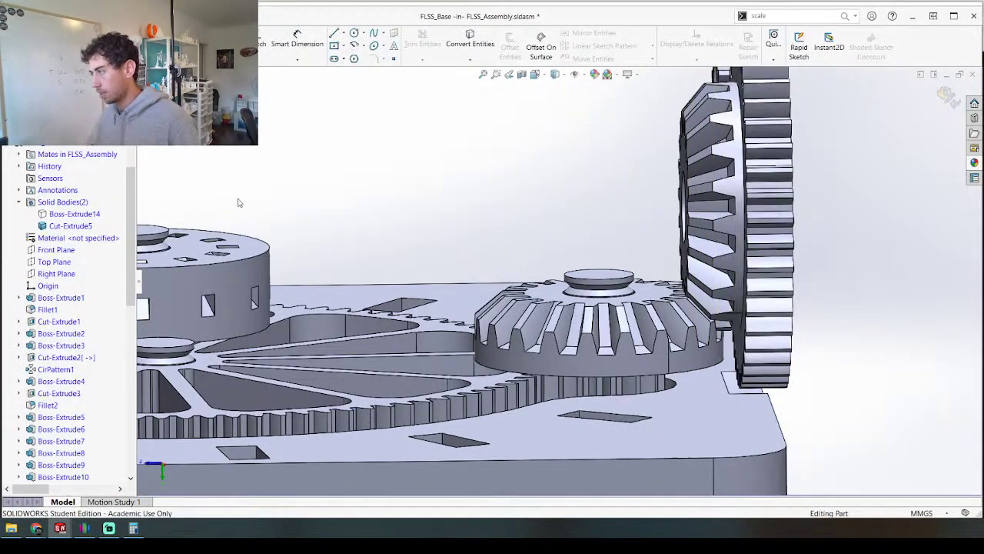
Step: Show the hidden bracket body again
scroll(560, 285, "up", 3)
middle_click_drag(650, 400, 563, 368)
scroll(555, 384, "up", 3)
scroll(765, 327, "down", 7)
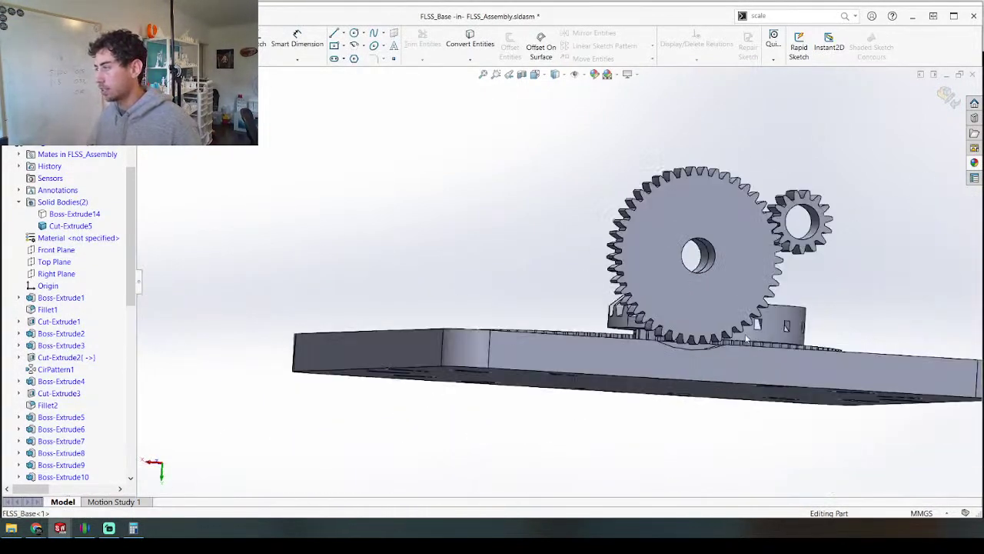
middle_click_drag(624, 348, 684, 294)
right_click(76, 213)
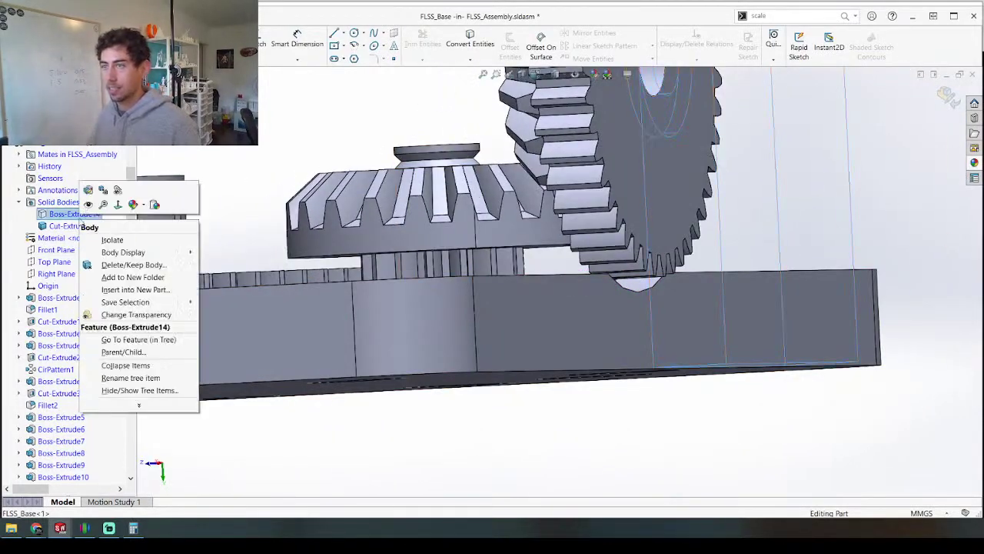
left_click(89, 205)
Step: Start a sketch on the bracket's gear-side face and convert the clearance cut's arc edge into it
middle_click_drag(696, 306, 608, 300)
mouse_move(608, 198)
middle_mouse_down()
mouse_move(692, 254)
mouse_move(666, 264)
mouse_move(622, 329)
mouse_move(726, 295)
mouse_move(542, 300)
middle_mouse_up()
left_click(595, 318)
key("s")
scroll(598, 319, "down", 3)
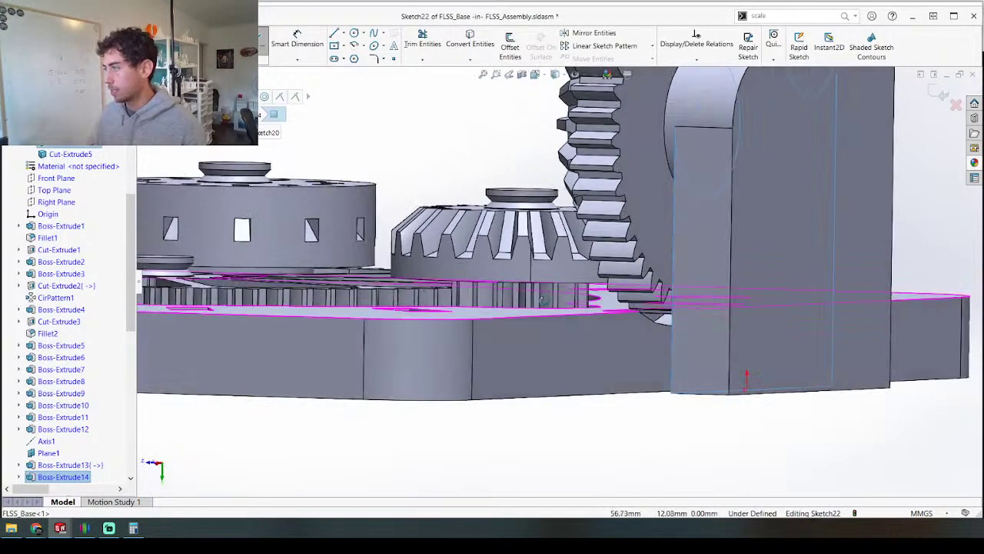
left_click(656, 326)
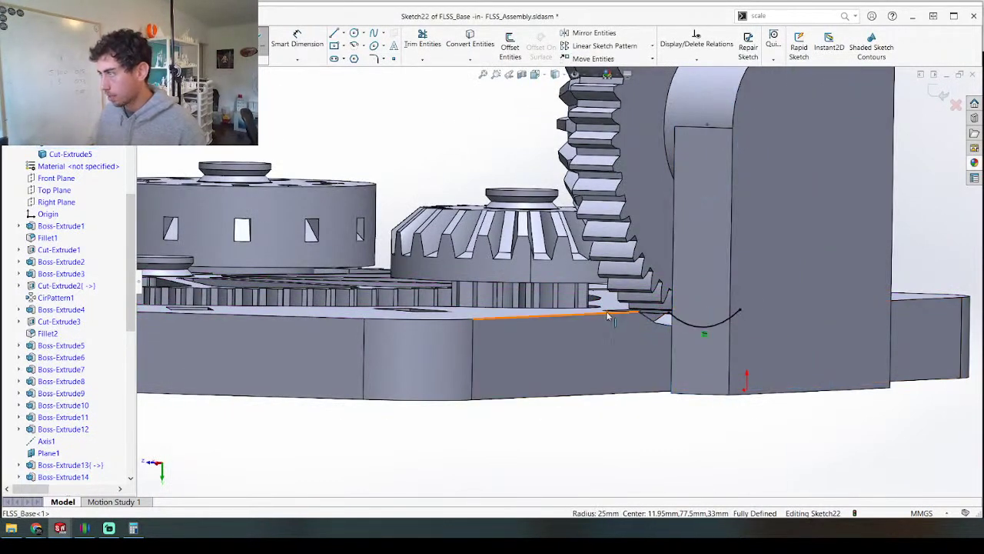
Step: Convert the base's upper edges on both sides of the clearance arc into the sketch
middle_click_drag(614, 322, 554, 343)
scroll(556, 345, "up", 5)
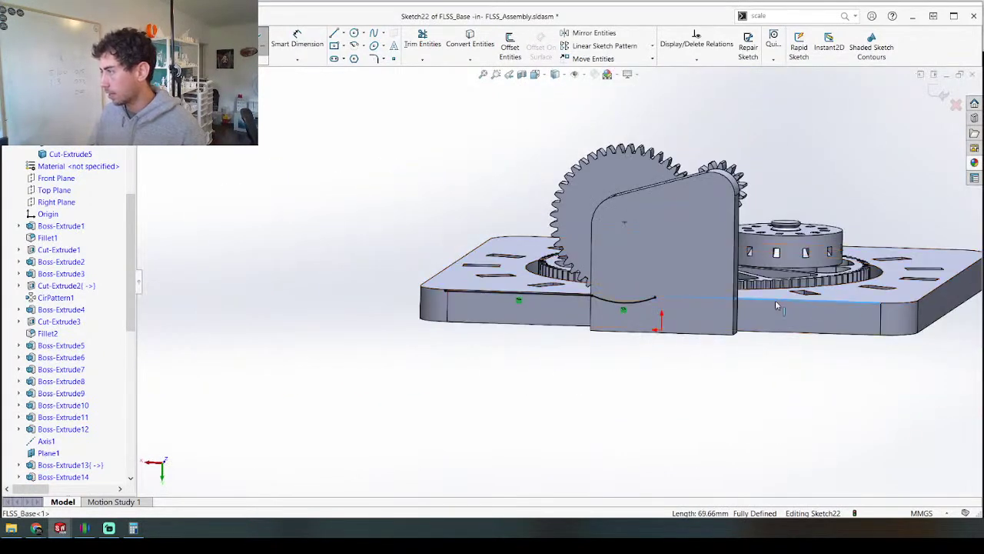
middle_click_drag(718, 336, 601, 206)
scroll(664, 372, "down", 3)
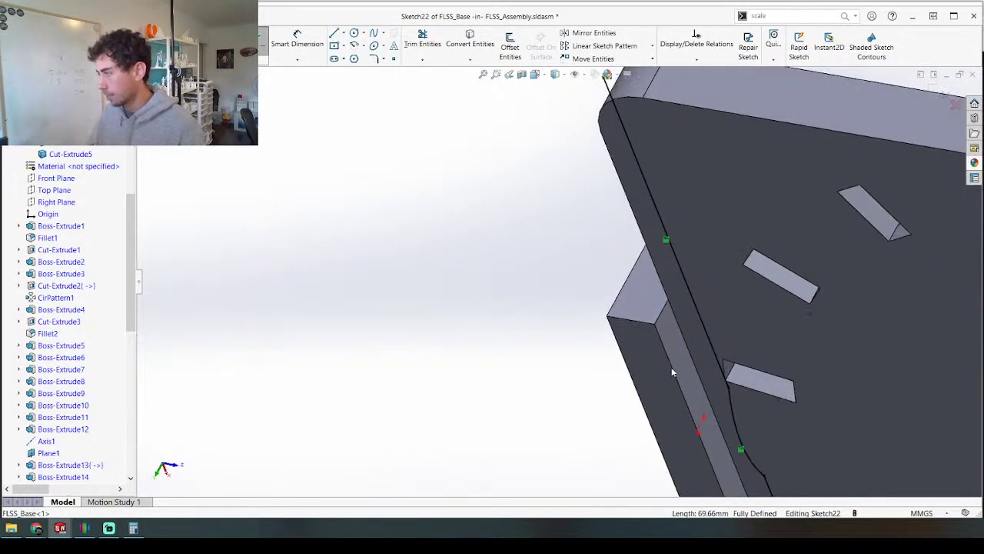
scroll(659, 378, "up", 3)
mouse_move(658, 378)
middle_mouse_down()
mouse_move(705, 455)
mouse_move(701, 468)
mouse_move(657, 326)
middle_mouse_up()
scroll(656, 326, "down", 4)
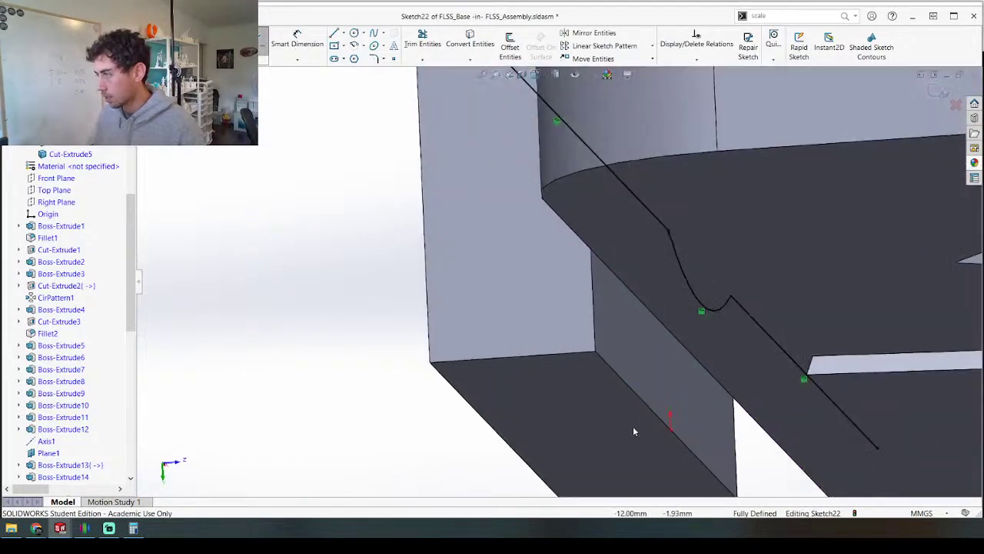
Step: Convert the base's lower edge and the bracket's vertical side edges into the sketch
scroll(619, 334, "up", 5)
mouse_move(637, 314)
middle_mouse_down()
mouse_move(696, 330)
mouse_move(699, 290)
middle_mouse_up()
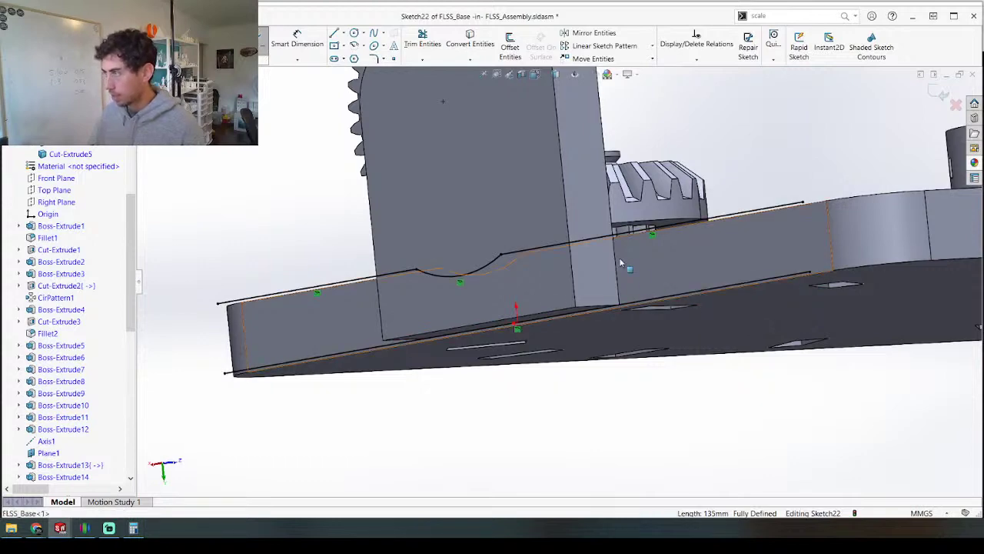
middle_click_drag(615, 273, 300, 277)
scroll(248, 275, "down", 4)
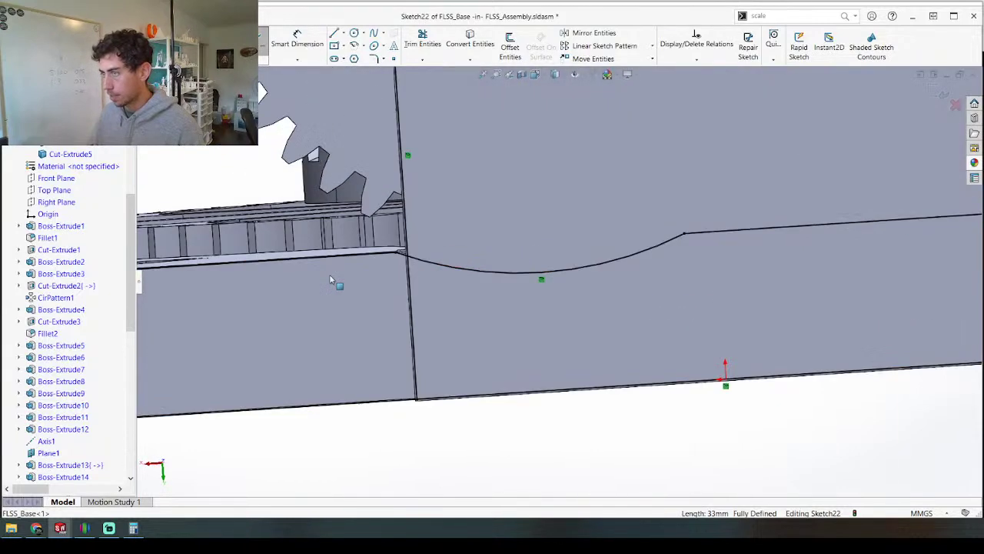
Step: Trim the converted edges that overhang the bracket's vertical sides so the sketch encloses only the area below the clearance arc
scroll(325, 280, "up", 3)
scroll(562, 339, "down", 4)
scroll(561, 338, "down", 2)
key("t")
left_click_drag(649, 330, 657, 352)
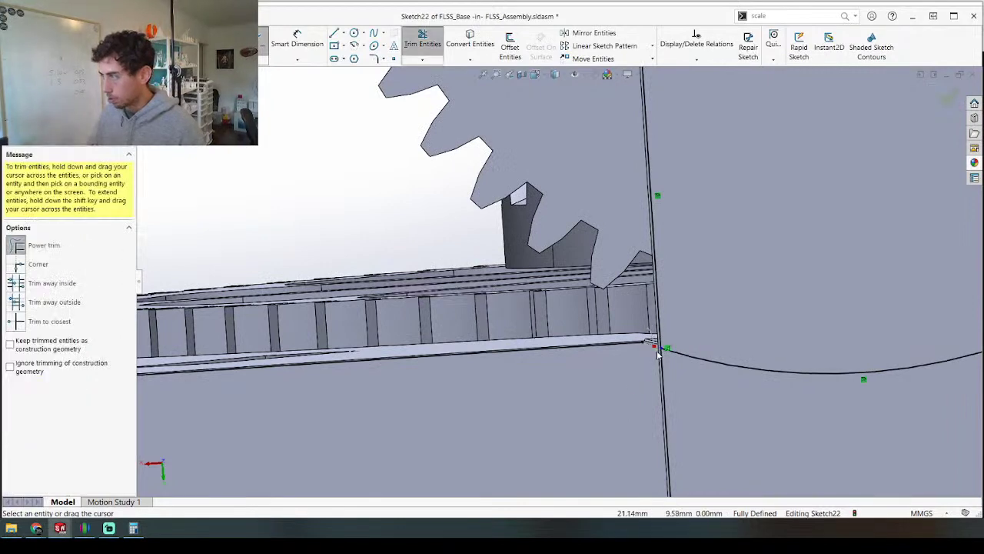
scroll(577, 361, "up", 4)
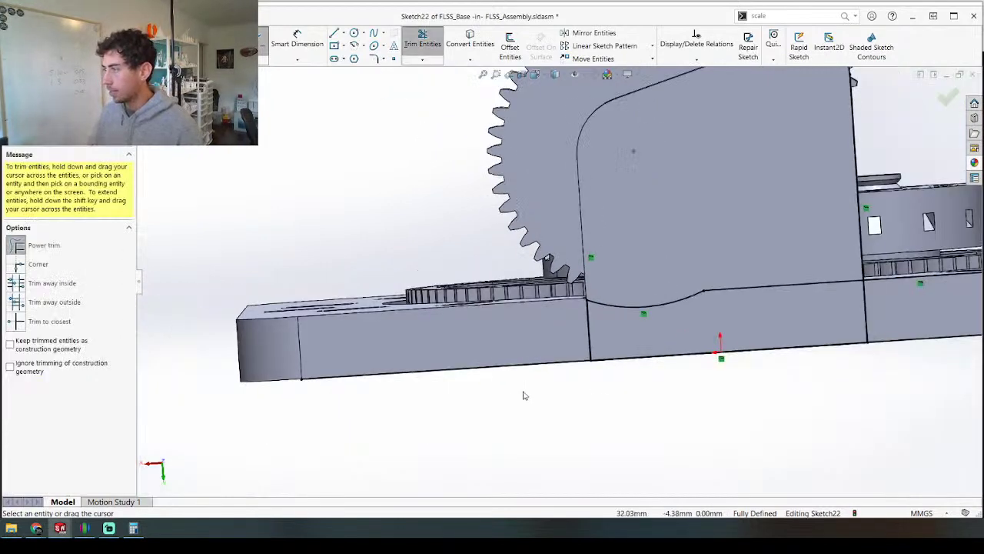
scroll(523, 403, "up", 4)
scroll(662, 275, "down", 5)
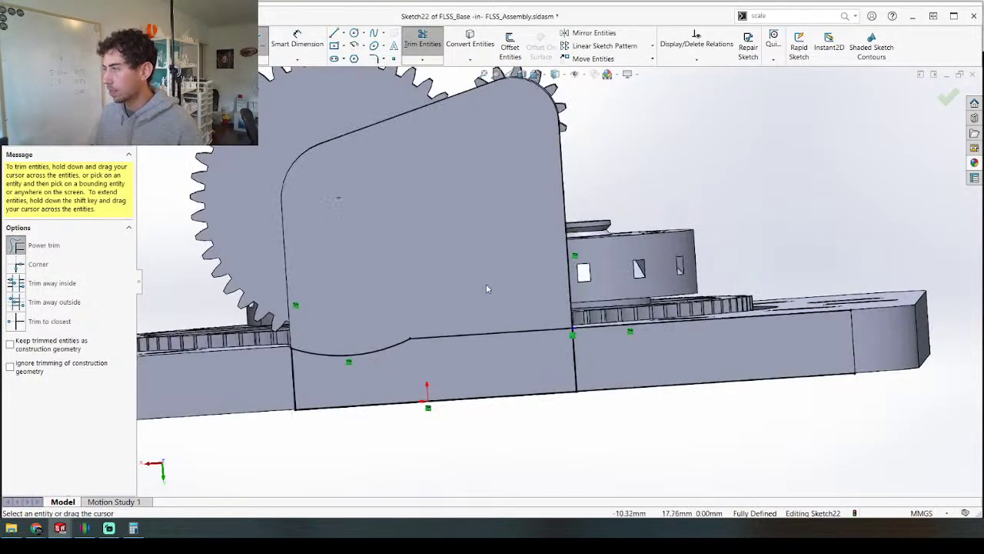
scroll(564, 280, "up", 2)
left_click_drag(641, 311, 652, 433)
Step: Extrude the trimmed profile Up To Next with merged results to join the bracket to the base
middle_click_drag(606, 339, 523, 396)
scroll(550, 289, "up", 4)
right_click_drag(404, 370, 397, 331)
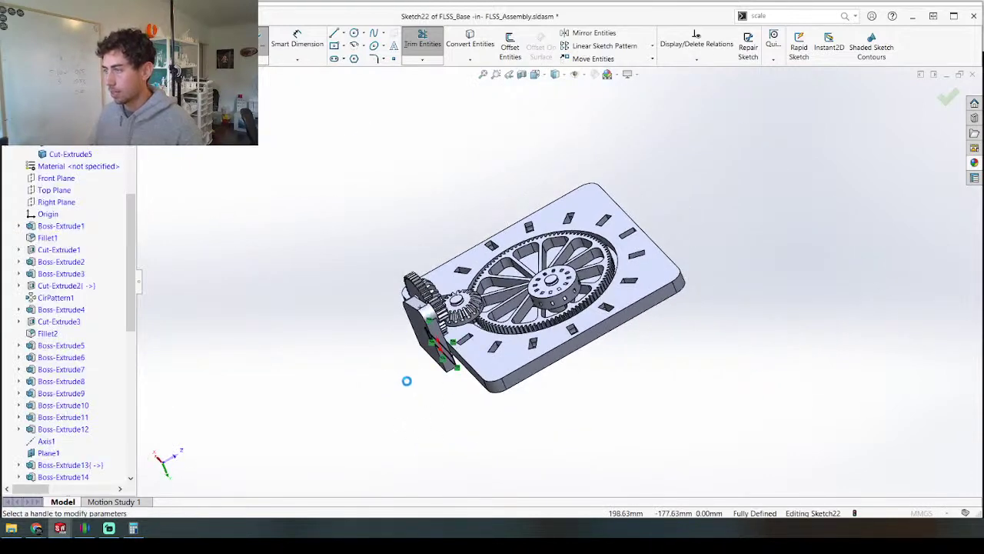
left_click(64, 203)
left_click(46, 228)
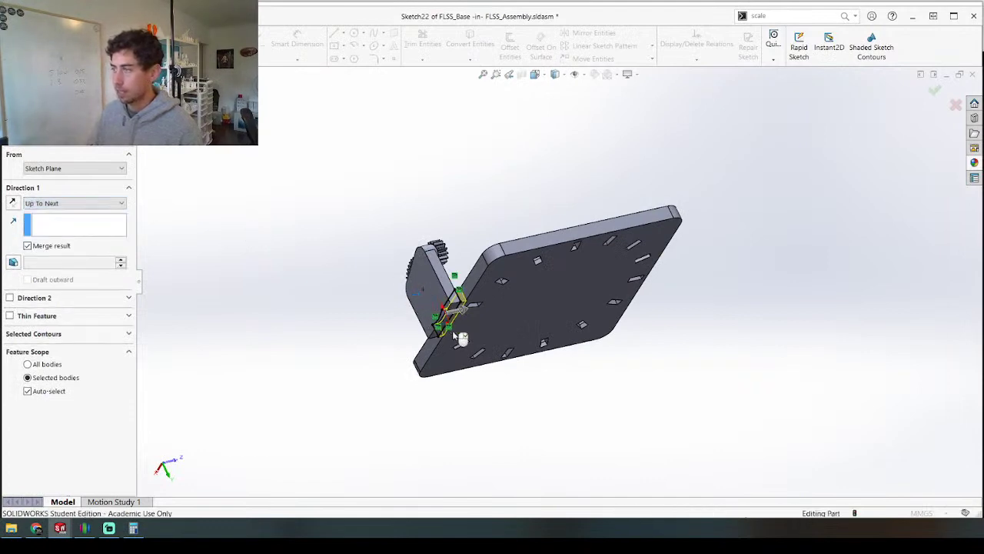
key("Return")
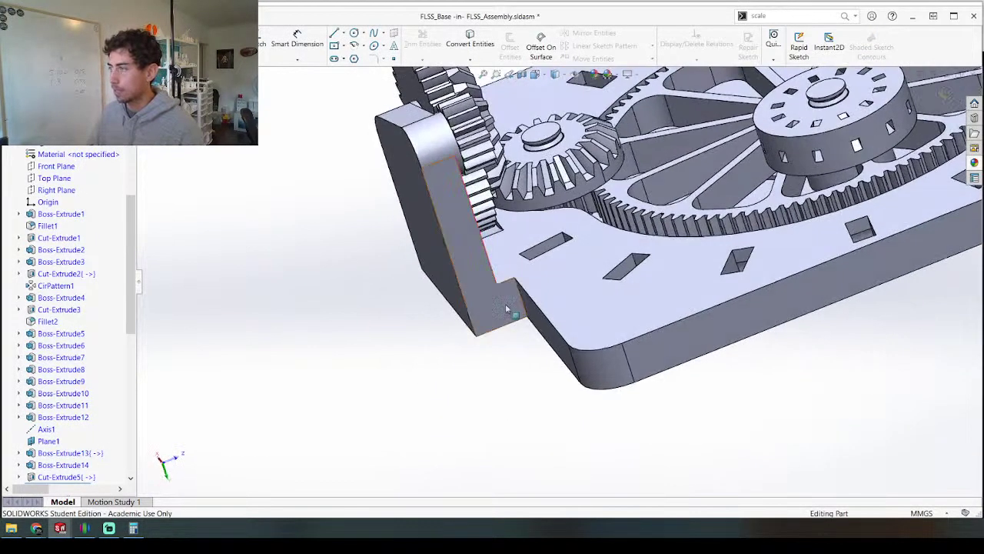
Step: Finish editing the base in the assembly and open the base part on its own
left_click(950, 93)
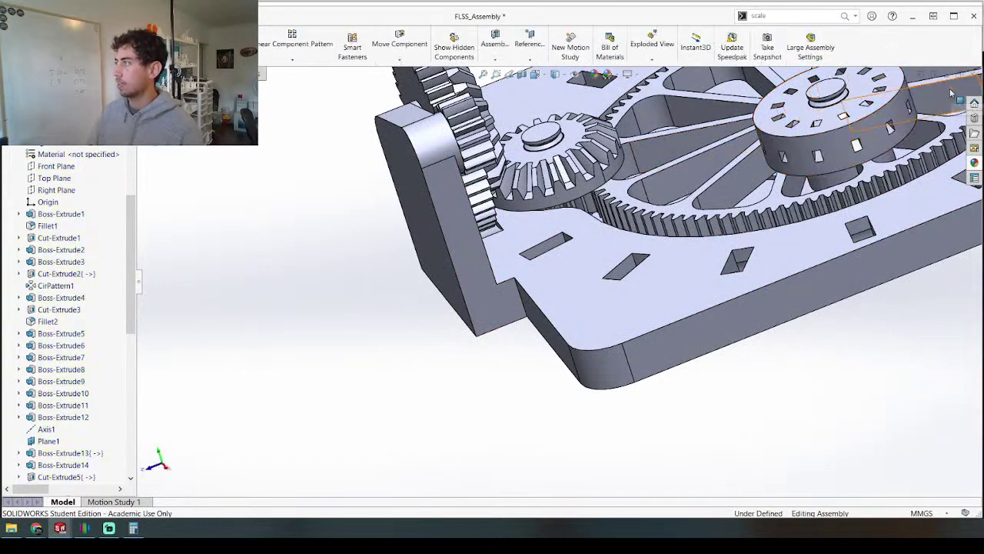
left_click(645, 295)
right_click(644, 295)
left_click(648, 165)
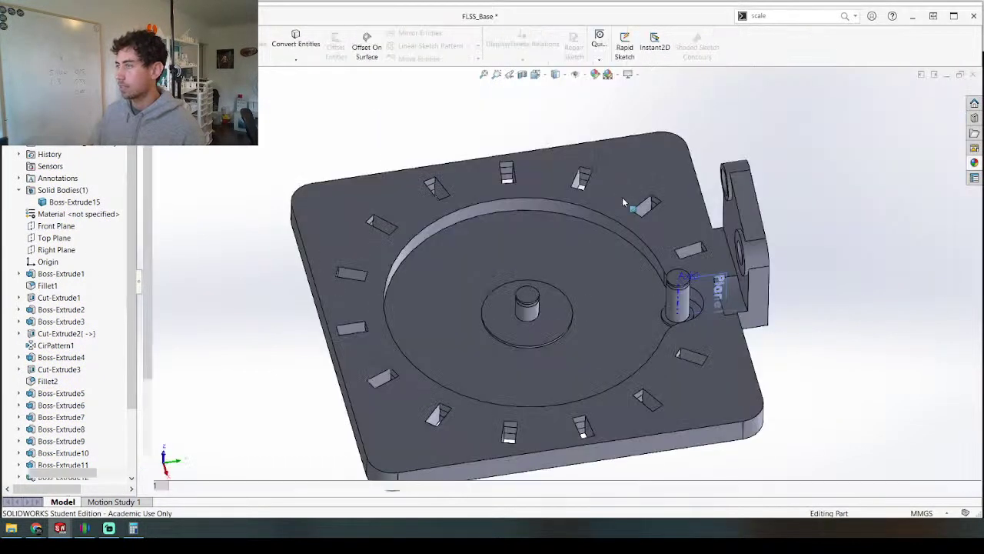
Step: Inspect the joint between bracket and base, and open the bracket plate's profile sketch for editing
middle_click_drag(597, 296, 685, 302)
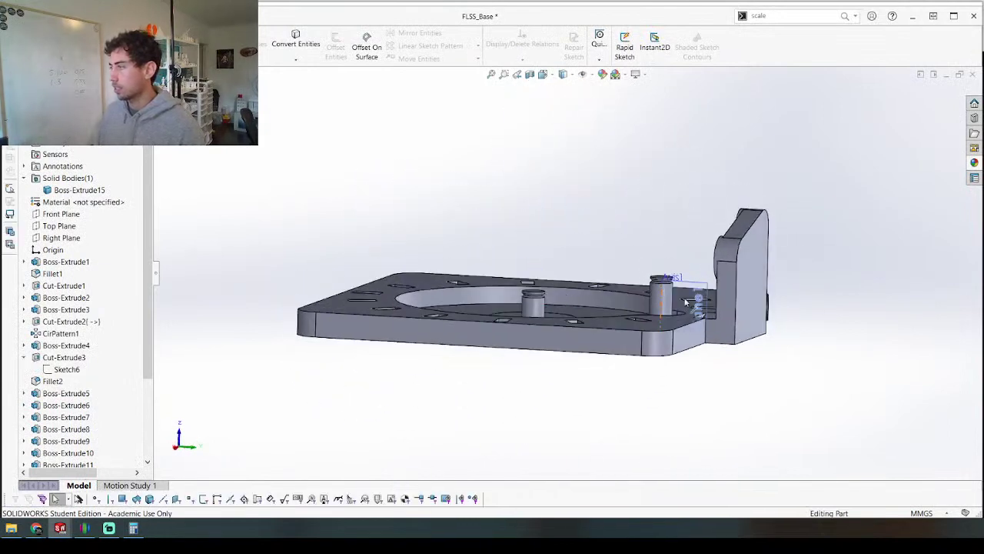
scroll(685, 301, "down", 10)
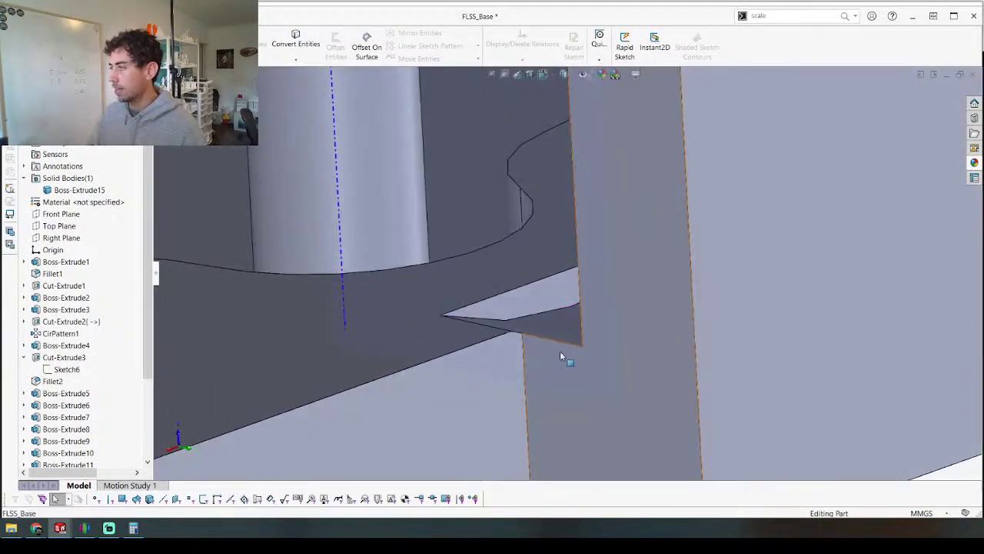
scroll(566, 339, "up", 10)
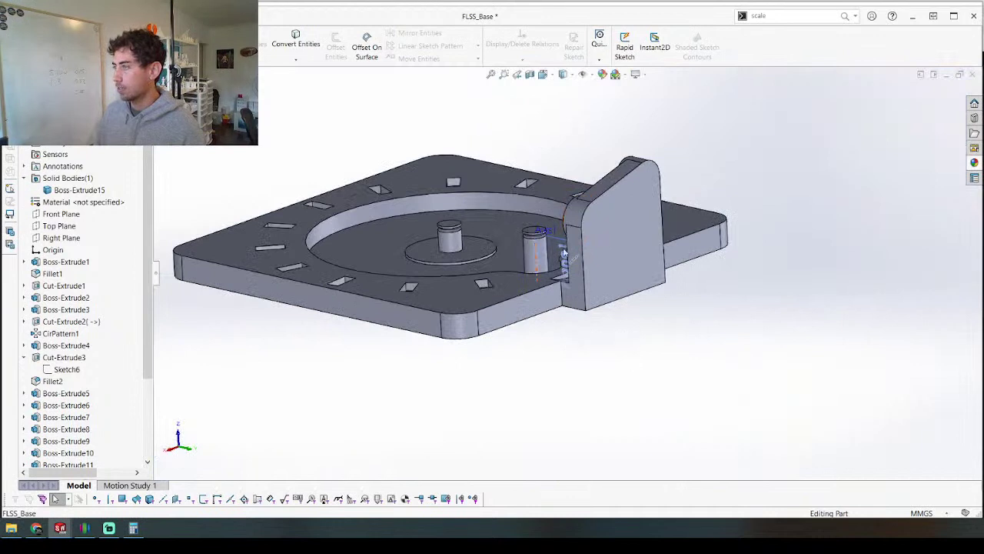
middle_click_drag(573, 282, 528, 226)
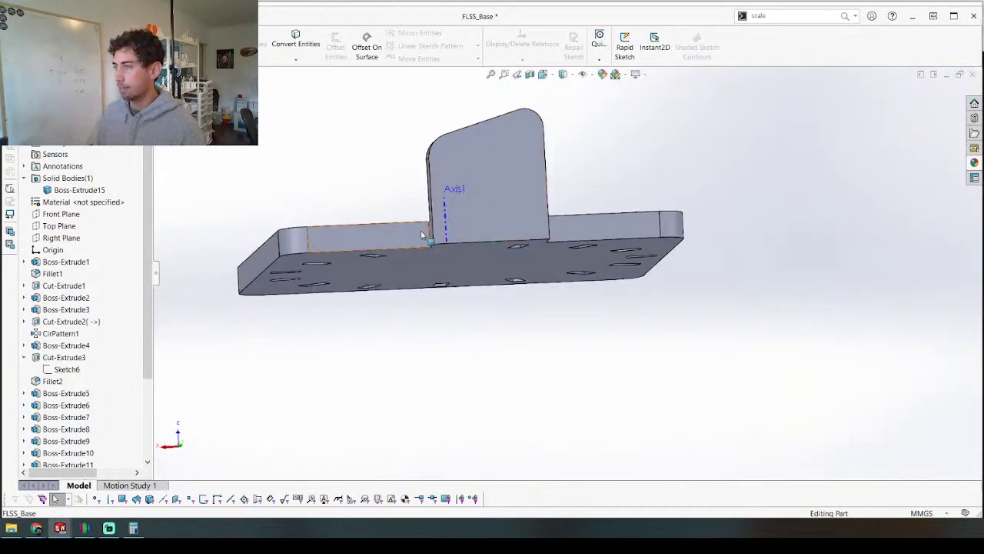
right_click(502, 170)
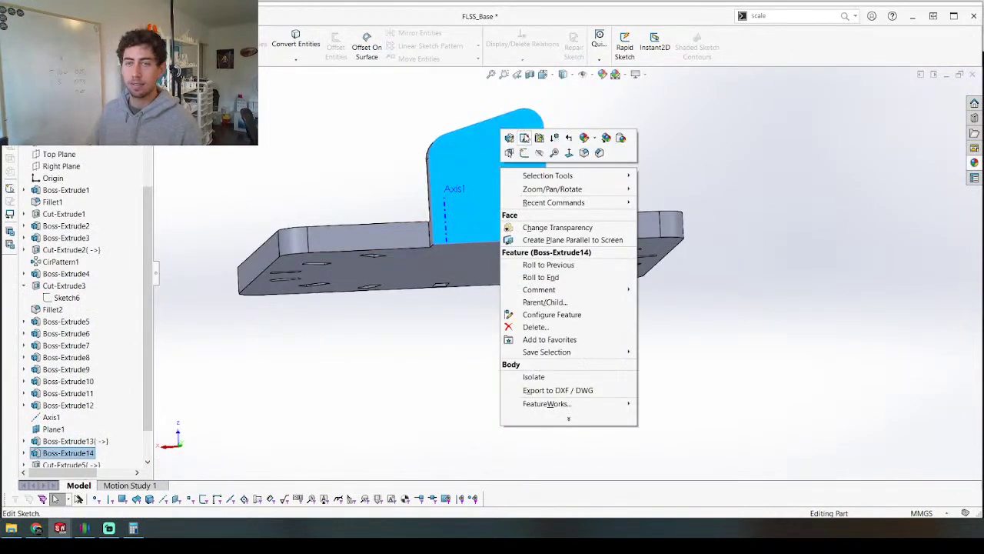
left_click(524, 138)
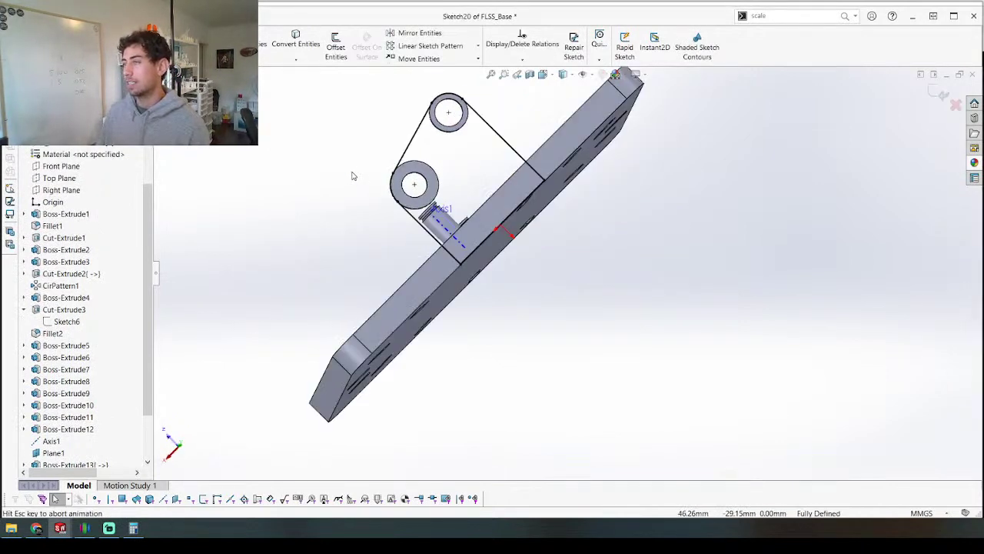
scroll(624, 194, "down", 3)
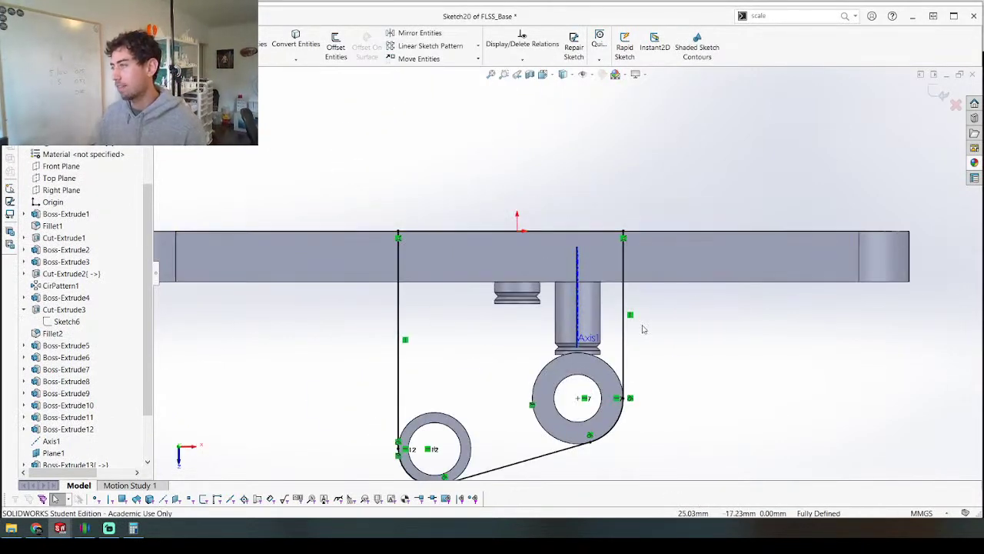
Step: Delete the vertical profile line beside the ring nearest the gear post and shift the ring arc's free endpoint along the ring
key("Delete")
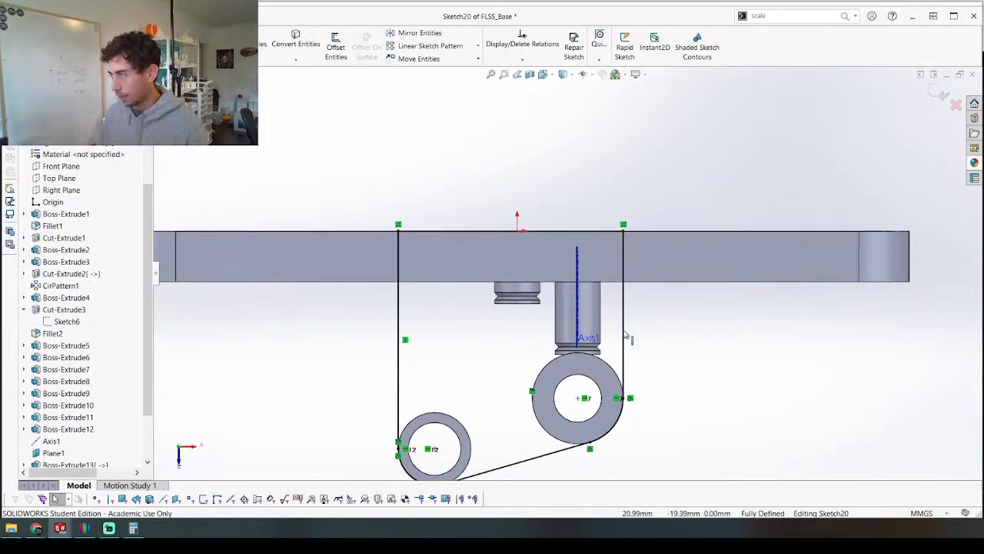
left_click(623, 280)
key("Delete")
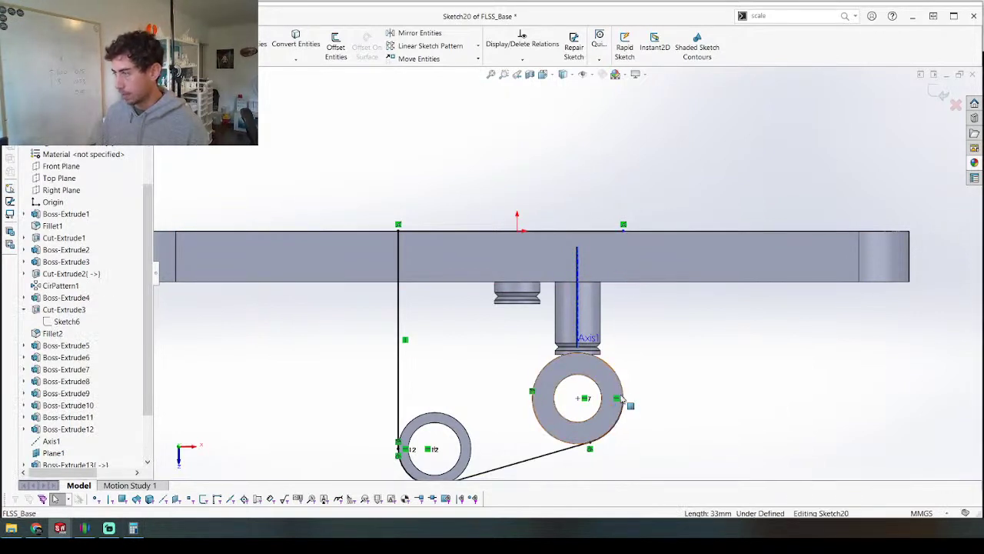
left_click(623, 398)
scroll(627, 415, "down", 3)
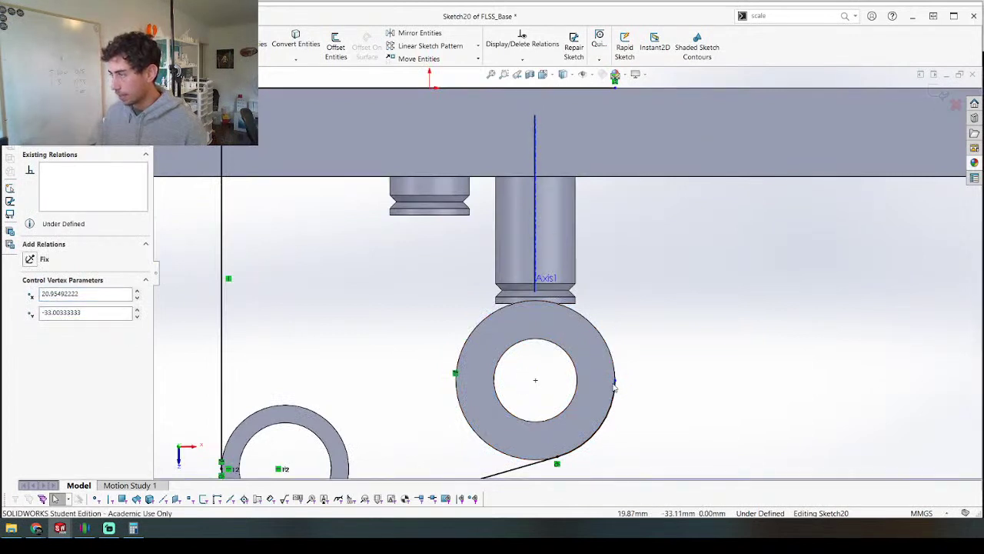
mouse_move(615, 386)
left_mouse_down()
mouse_move(619, 425)
mouse_move(619, 397)
left_mouse_up()
Step: Close the profile with a slanted line about 26 mm long from the ring arc to the base and a vertical line across the base's thickness
key("l")
left_click(612, 393)
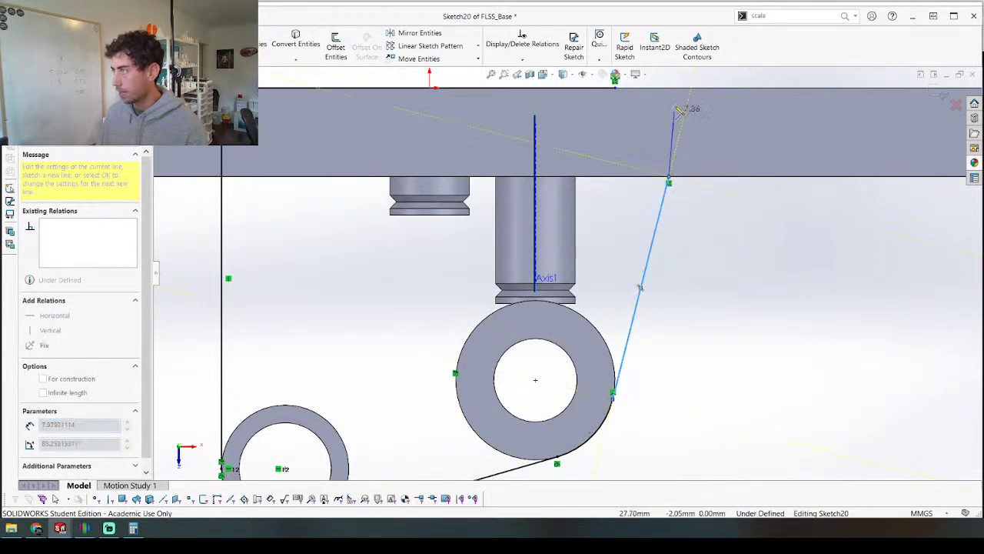
left_click(669, 80)
key("Escape")
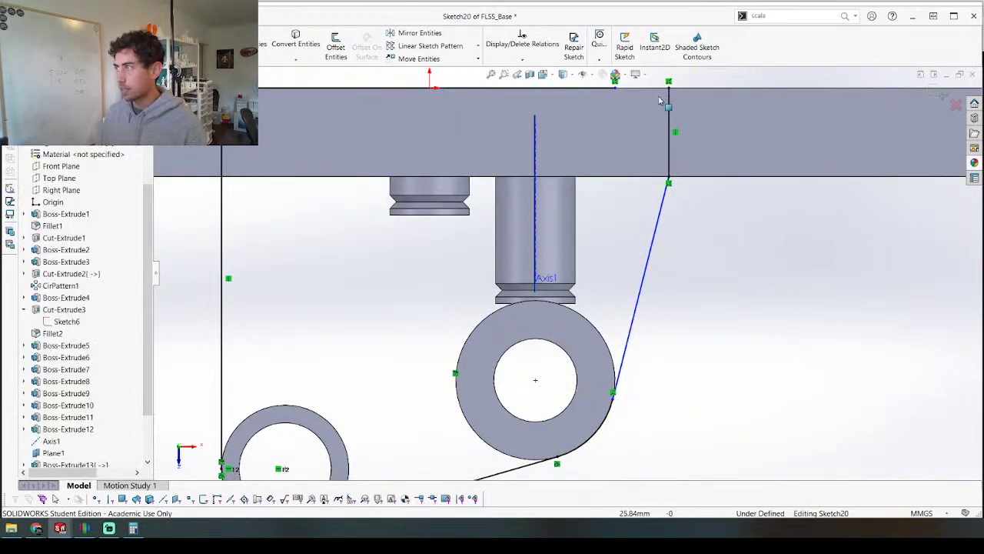
left_click(662, 86)
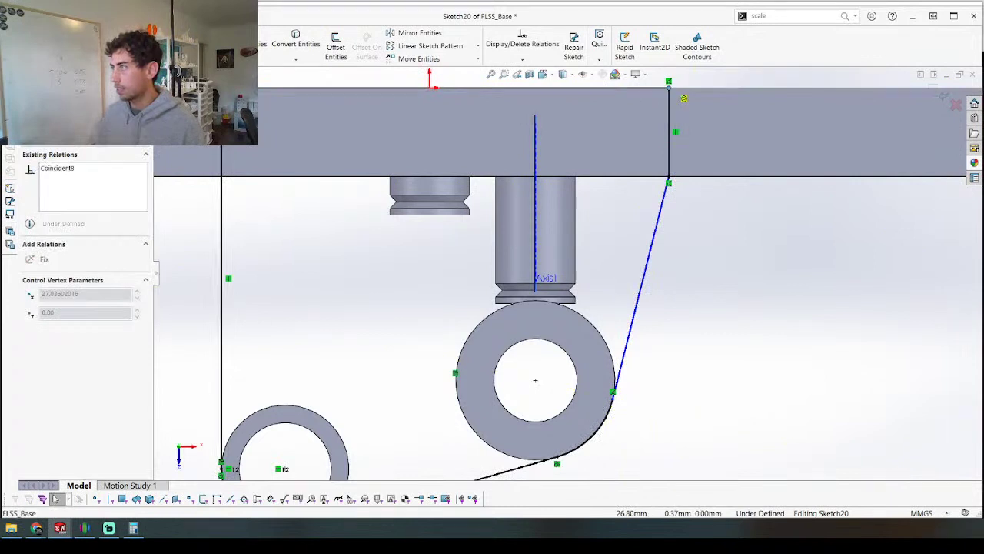
key("Escape")
Step: Dimension the angle between the slanted line and the opposite vertical side as 15°
scroll(565, 275, "down", 5)
scroll(607, 287, "up", 3)
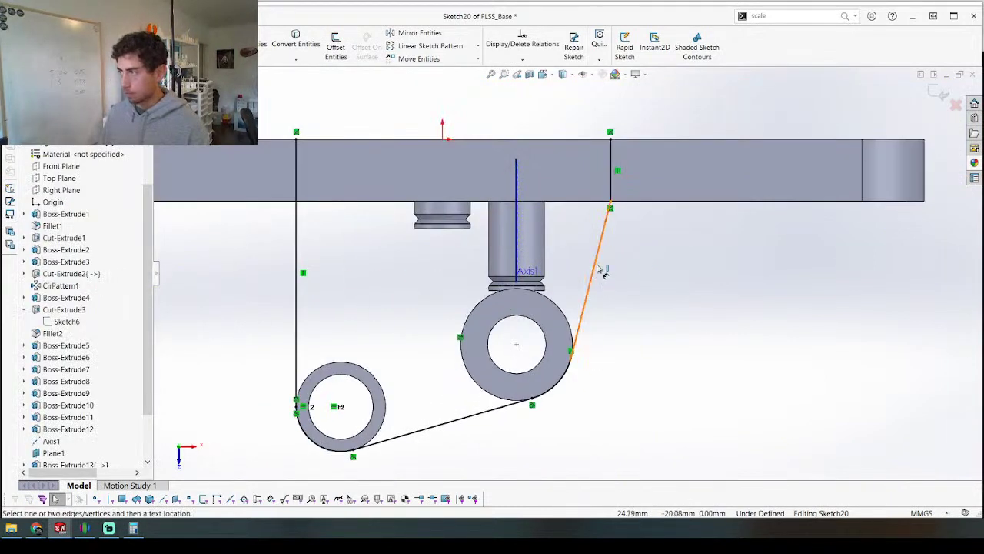
left_click(598, 277)
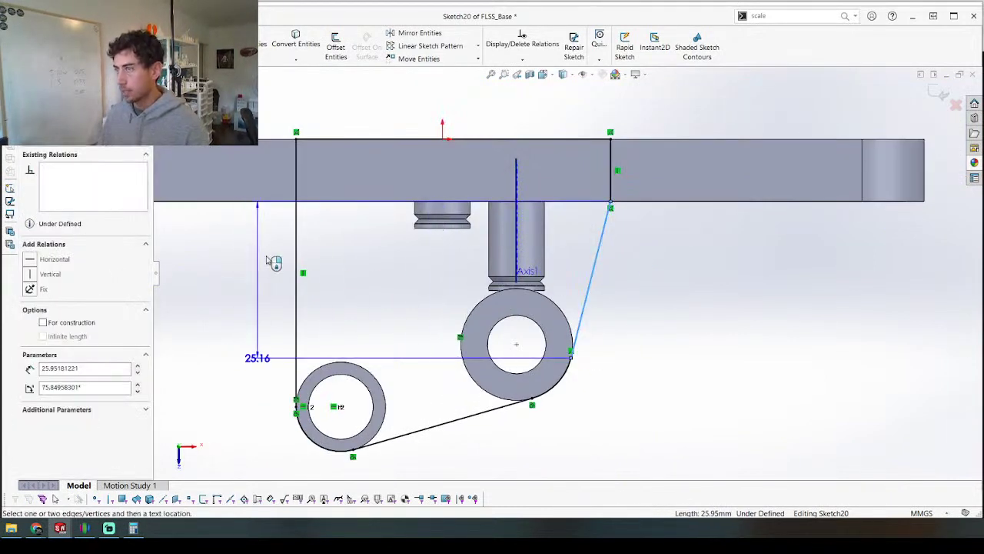
left_click(297, 237)
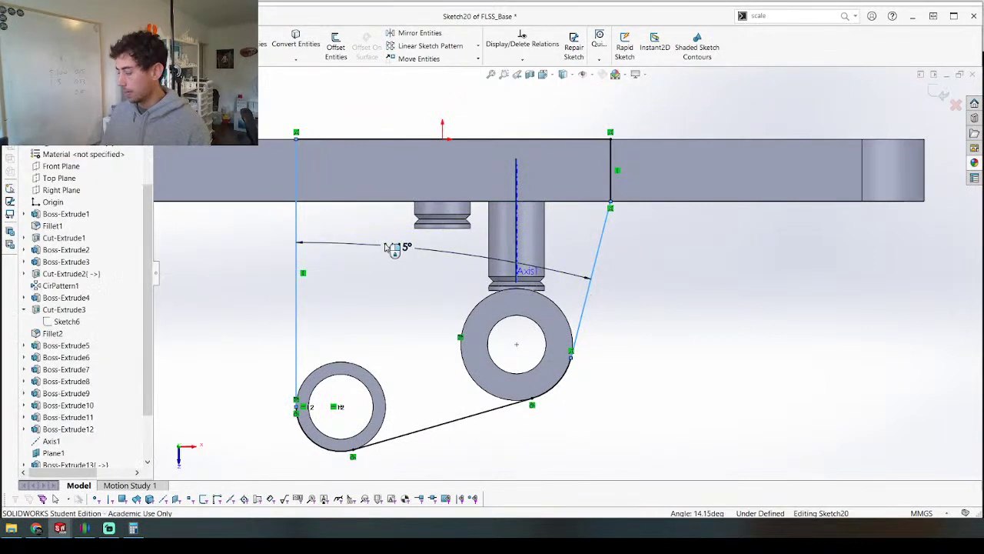
left_click(392, 247)
type("15")
key("Return")
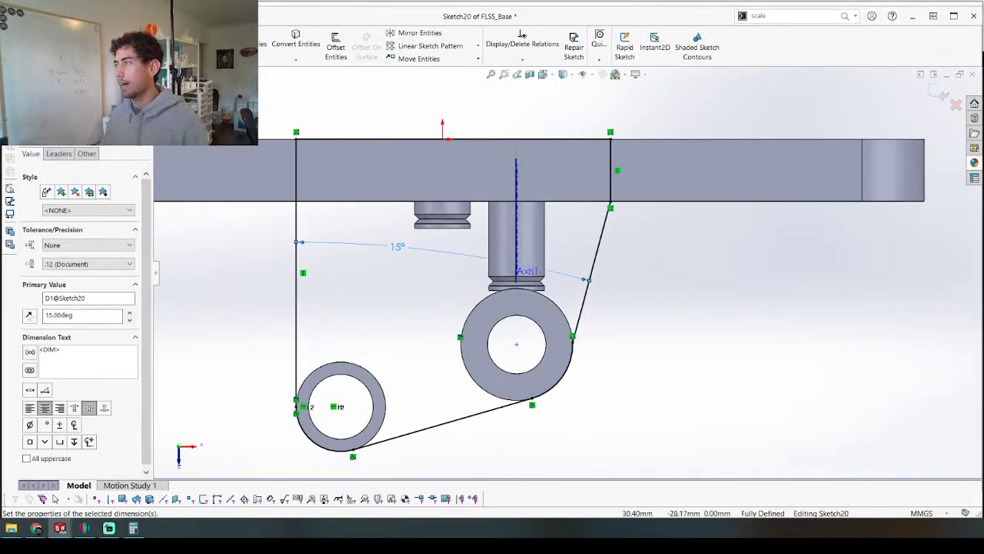
Step: Remove the coincident relations tying the slanted line's ends to the ring and to the base's edge
scroll(542, 368, "down", 5)
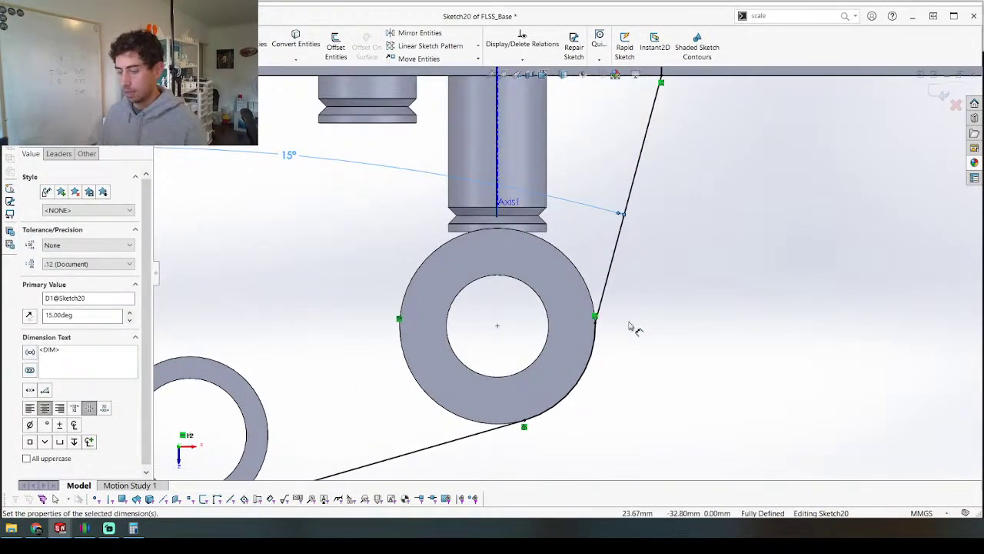
key("Escape")
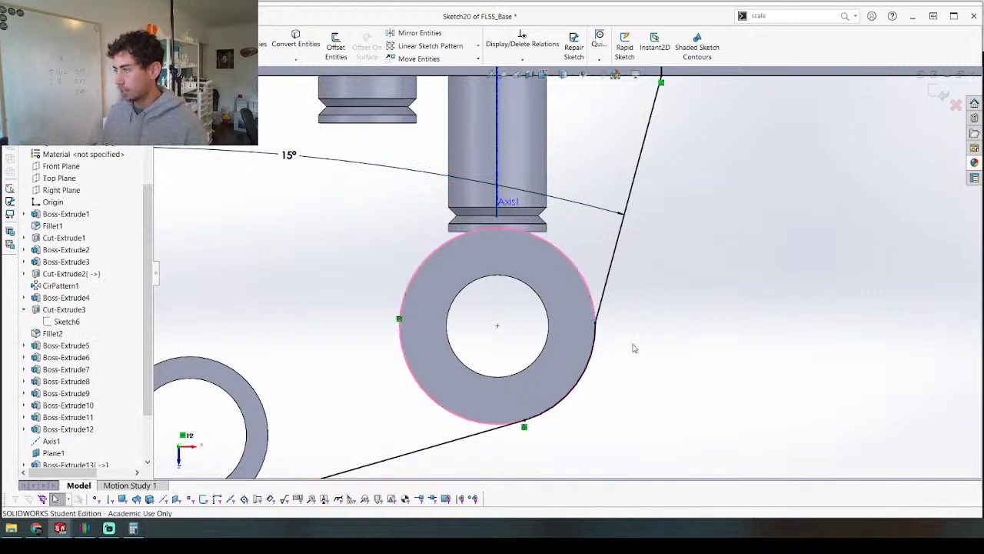
left_click(595, 322)
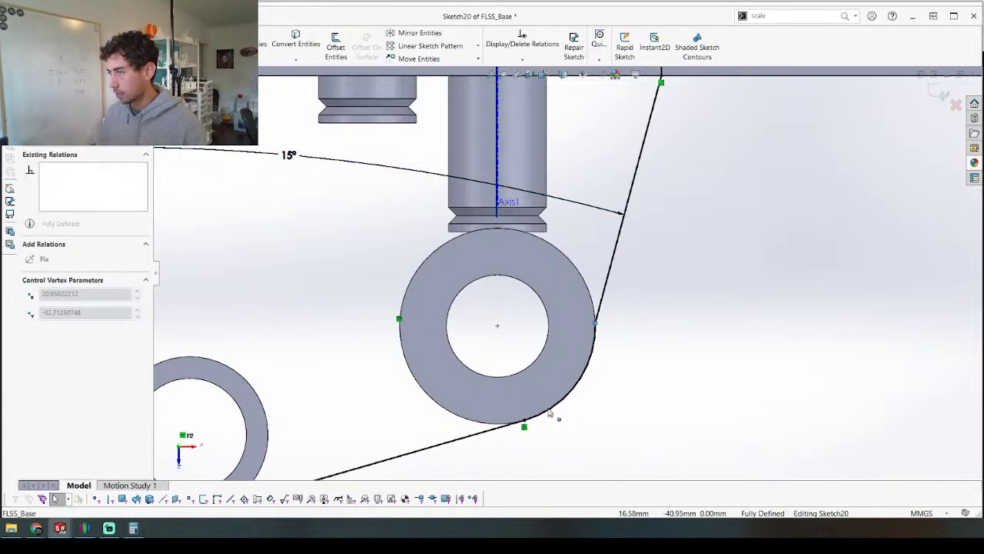
scroll(602, 308, "up", 5)
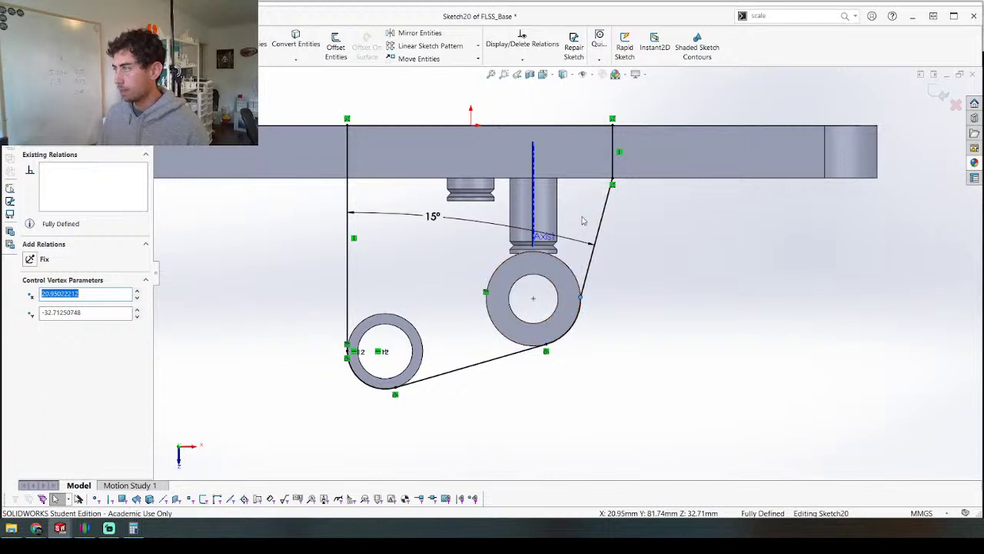
scroll(582, 223, "down", 3)
scroll(630, 168, "up", 3)
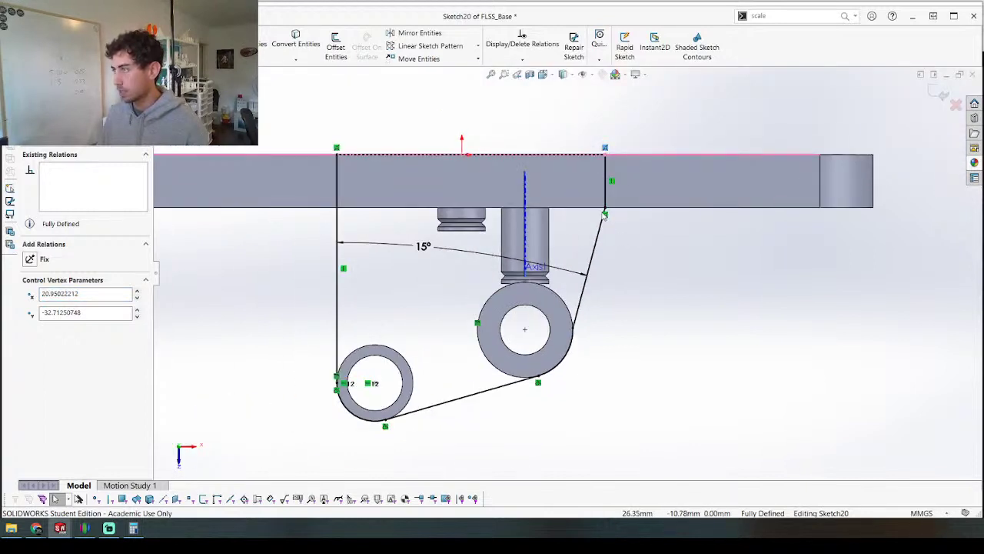
left_click_drag(606, 211, 644, 213)
Step: Make the slanted line tangent to the ring's outer arc
left_click_drag(593, 358, 565, 329)
left_click(570, 330)
left_click(594, 258, "ctrl")
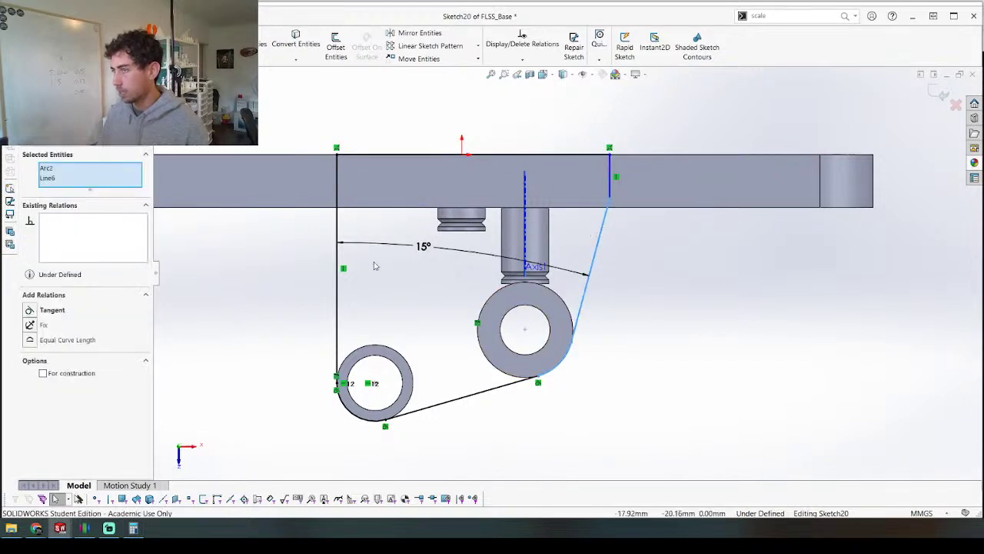
left_click(621, 374)
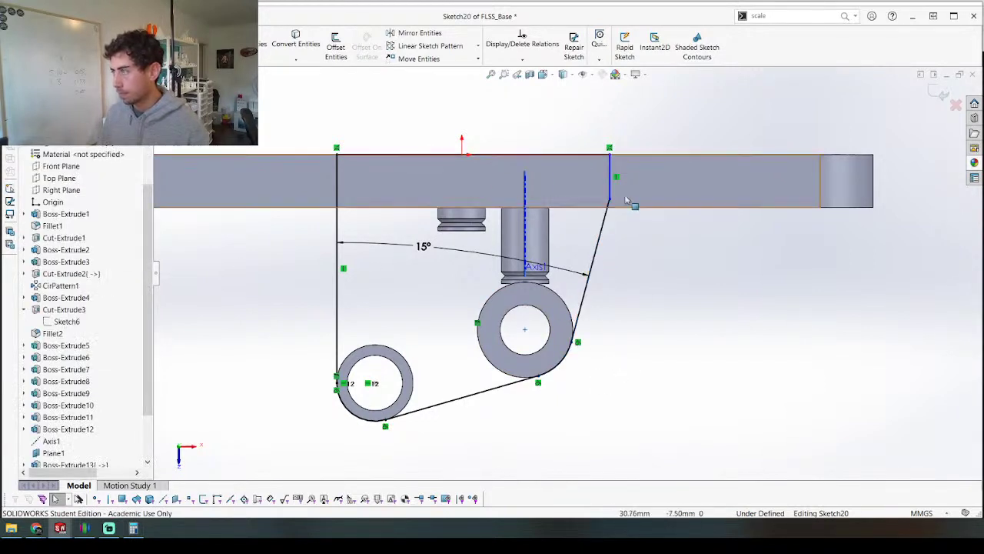
Step: Move the corner between the slanted and vertical lines onto the base's gear-side edge and check the profile square-on
mouse_move(613, 212)
left_mouse_down()
mouse_move(616, 233)
mouse_move(611, 208)
left_mouse_up()
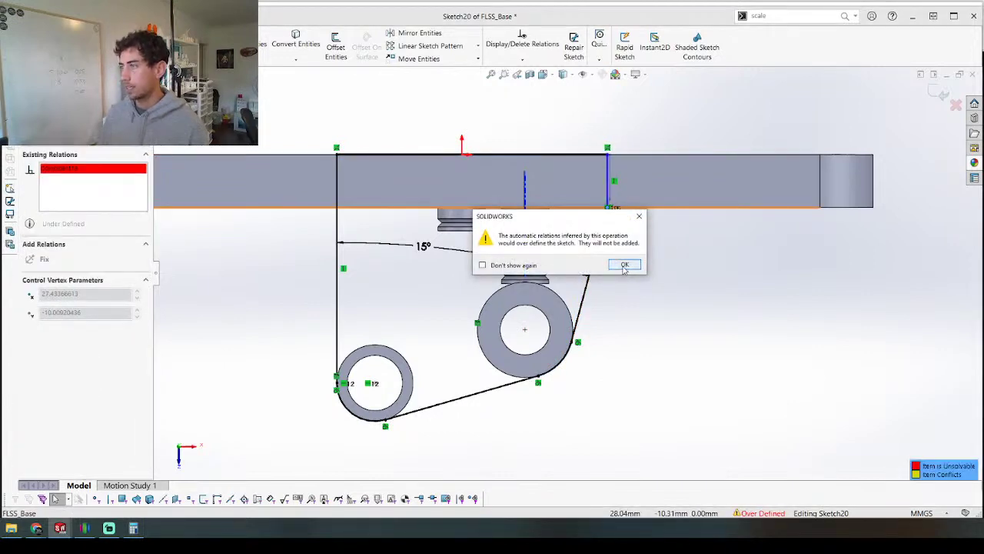
left_click(624, 268)
mouse_move(598, 312)
middle_mouse_down()
mouse_move(557, 90)
mouse_move(472, 328)
middle_mouse_up()
scroll(478, 341, "up", 5)
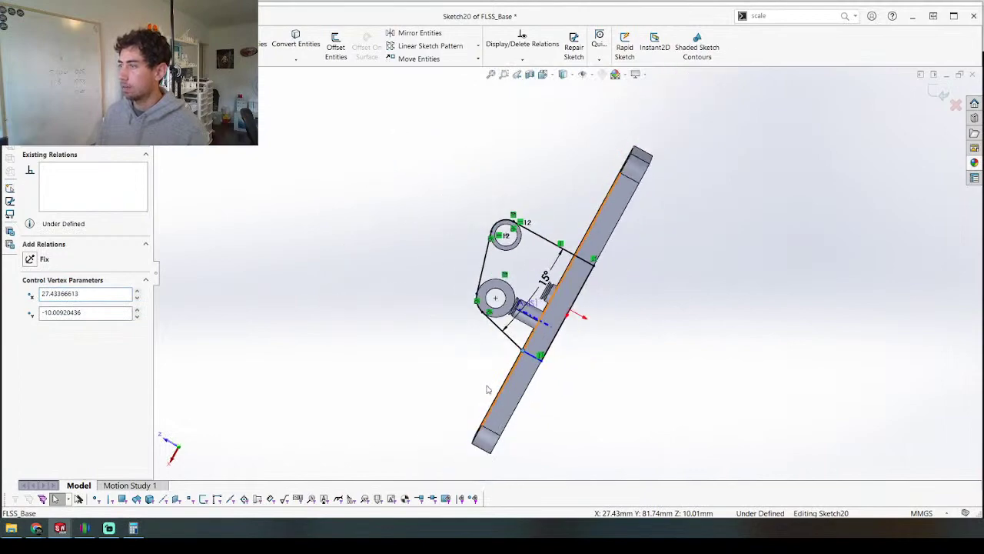
scroll(492, 381, "down", 6)
mouse_move(604, 272)
middle_mouse_down()
mouse_move(626, 116)
mouse_move(563, 298)
middle_mouse_up()
scroll(566, 271, "up", 3)
key("ctrl+8")
scroll(622, 229, "down", 5)
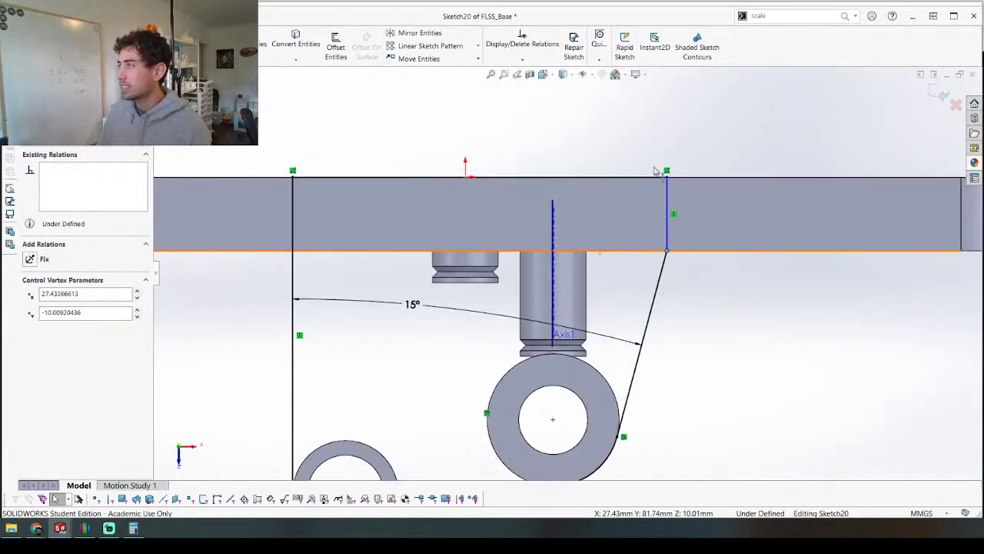
Step: Remove the relation at the vertical side's outer corner and snap both its ends onto the base's gear-side and outer edges
left_click(665, 170)
key("Delete")
mouse_move(667, 250)
left_mouse_down()
mouse_move(655, 237)
mouse_move(669, 251)
left_mouse_up()
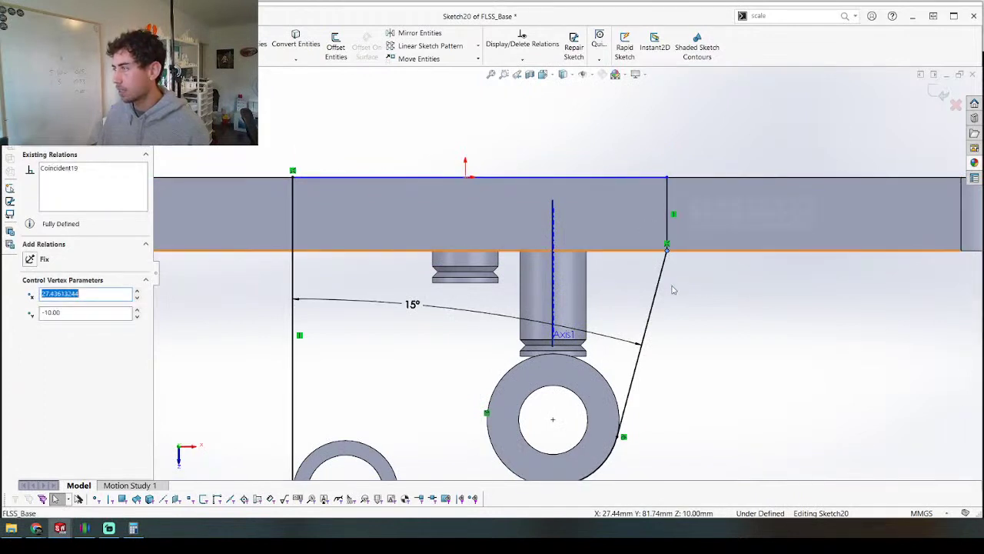
mouse_move(668, 179)
left_mouse_down()
mouse_move(666, 106)
mouse_move(667, 177)
left_mouse_up()
key("Escape")
scroll(615, 152, "up", 4)
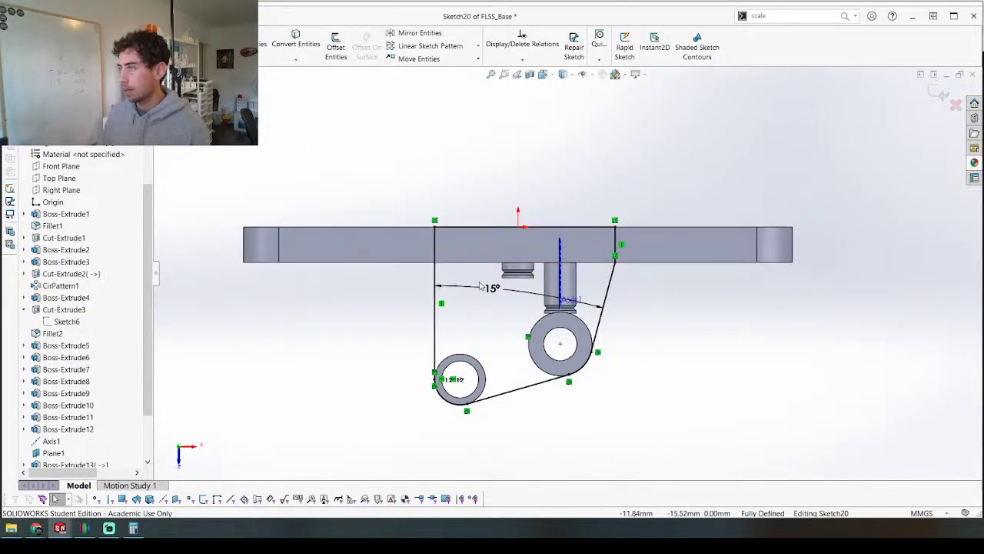
Step: Delete the 15° dimension and draw a vertical centerline about 21 mm long from the origin toward the rings
key("Delete")
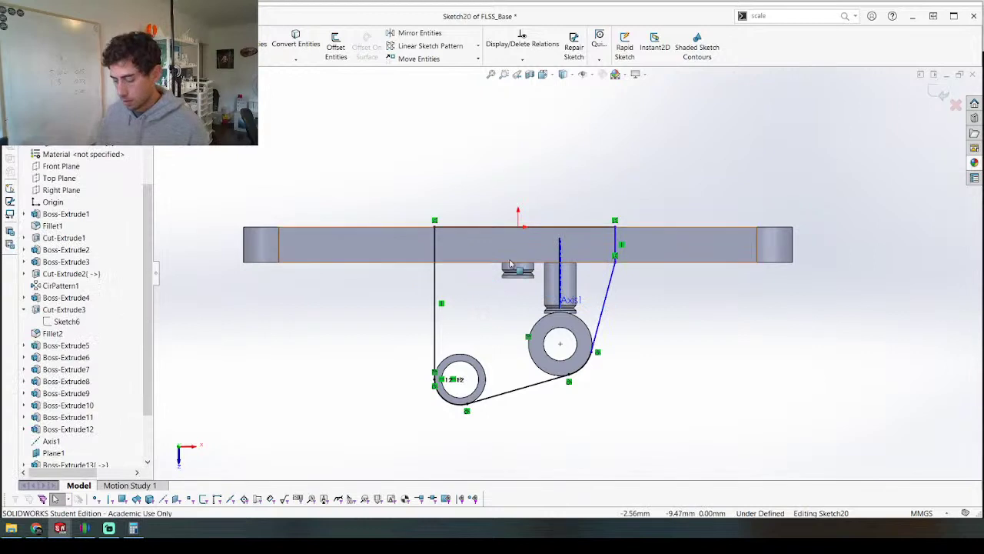
key("c")
left_click(519, 229)
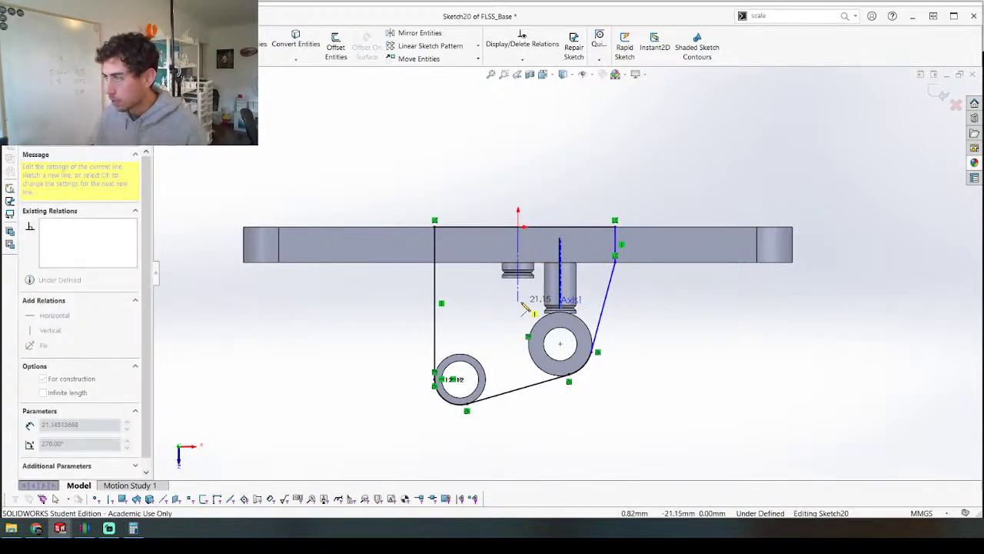
left_click(518, 303)
Step: Dimension the angle between the larger ring's slanted line and the centerline as 15°
key("d")
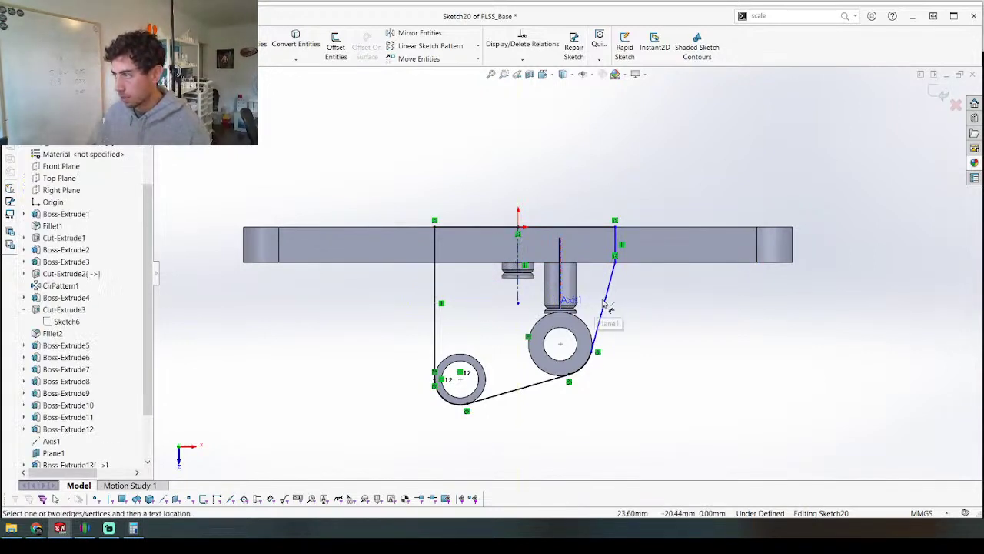
left_click(607, 306)
left_click(520, 291)
left_click(650, 350)
key("Return")
key("Escape")
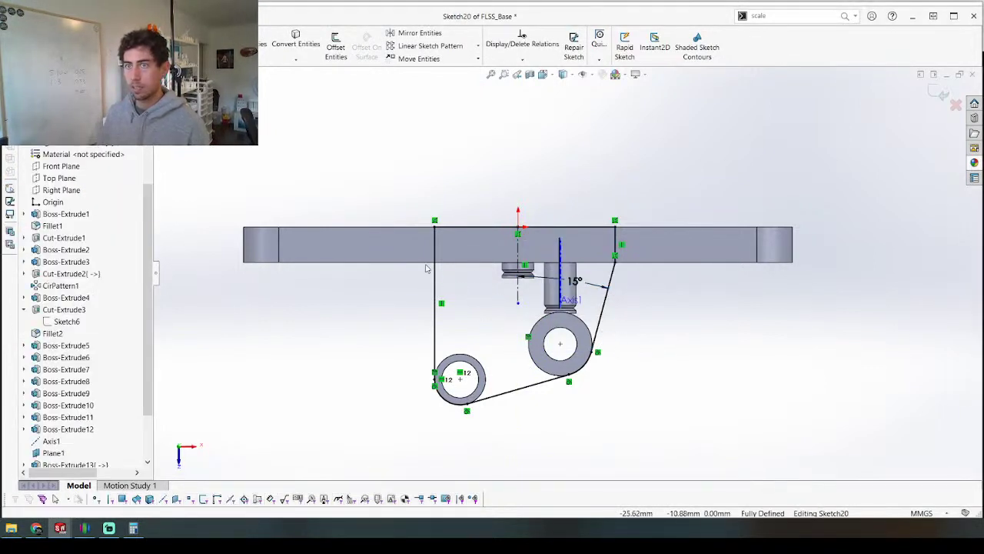
Step: Remove the vertical relation and the base-end coincident relation from the long side line at the smaller ring
scroll(422, 245, "down", 2)
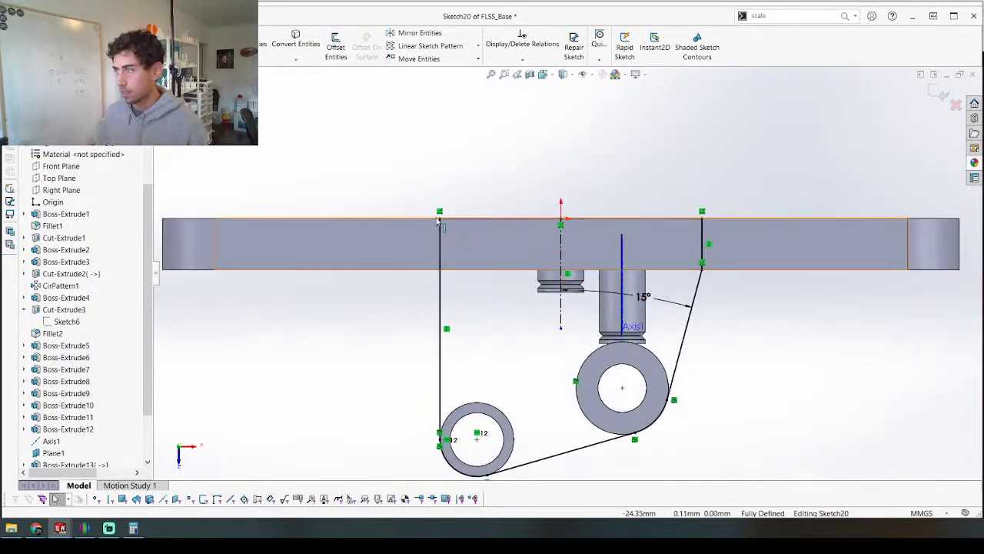
left_click(447, 330)
key("Delete")
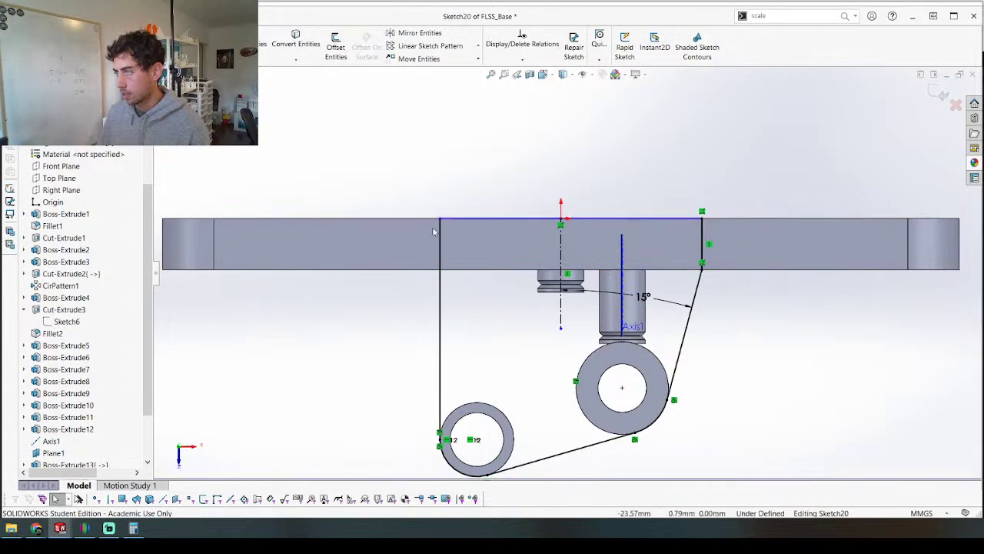
Step: Enable Detach Segment On Drag and move the long side line's free end outward onto the base's gear-side edge
left_click(439, 236)
right_click(440, 236)
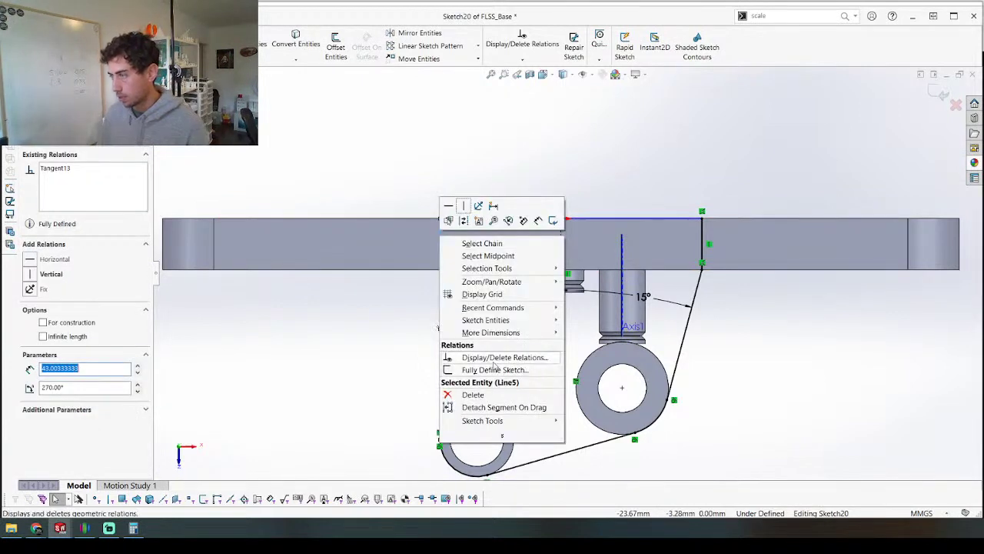
left_click(485, 408)
left_click_drag(446, 295, 415, 304)
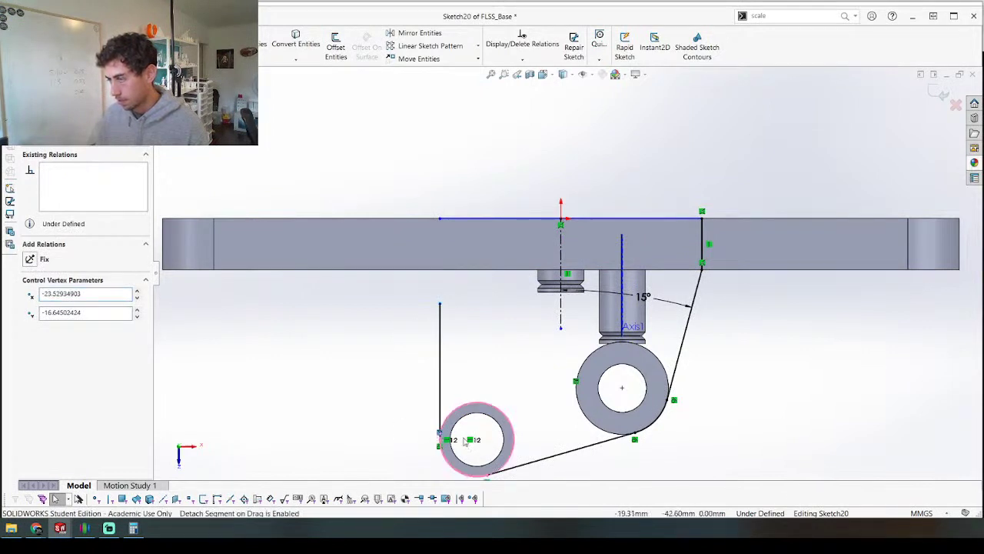
left_click_drag(438, 305, 403, 266)
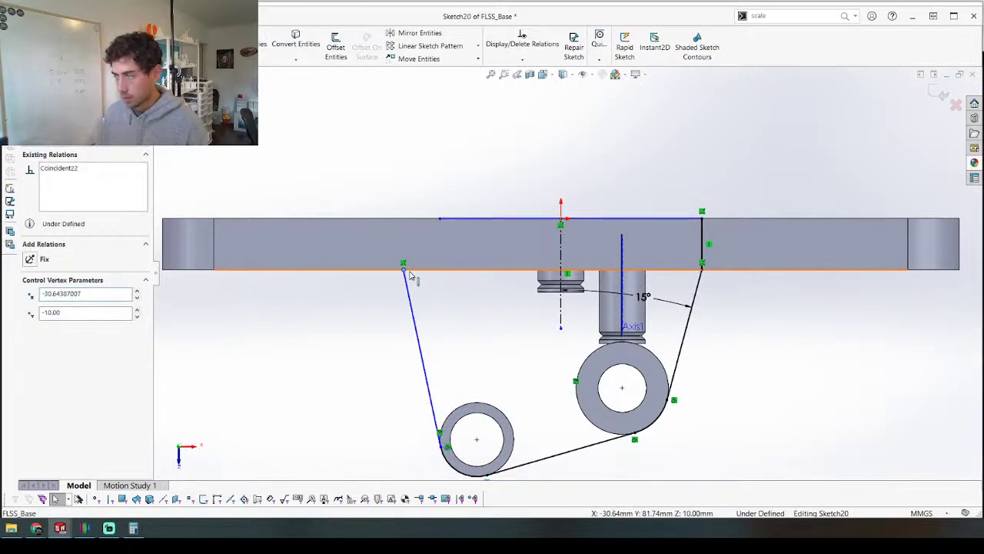
Step: Draw a vertical line from the relocated end to the base's outer edge and extend the horizontal profile line to meet it
key("l")
left_click(403, 263)
left_click(403, 220)
key("Escape")
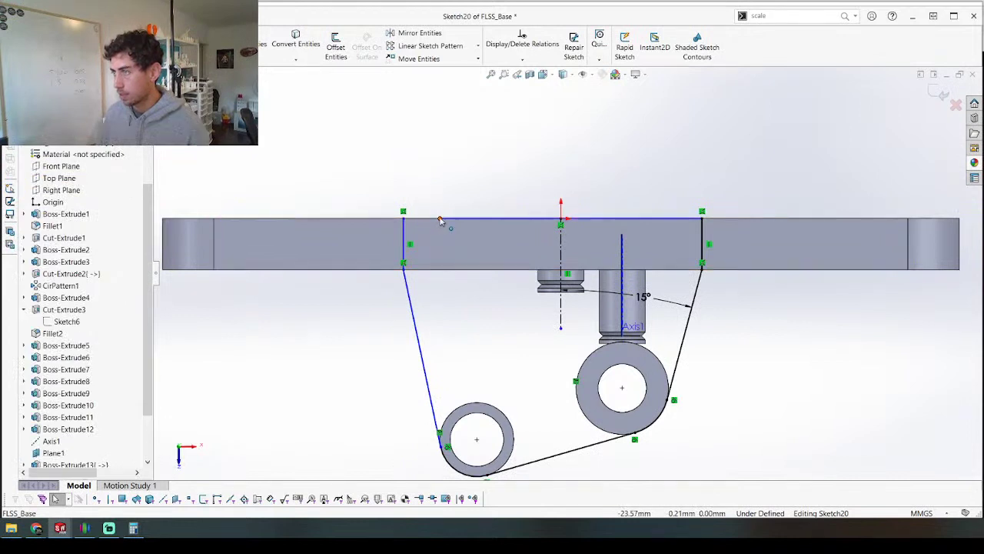
left_click(403, 221)
left_click_drag(405, 222, 404, 219)
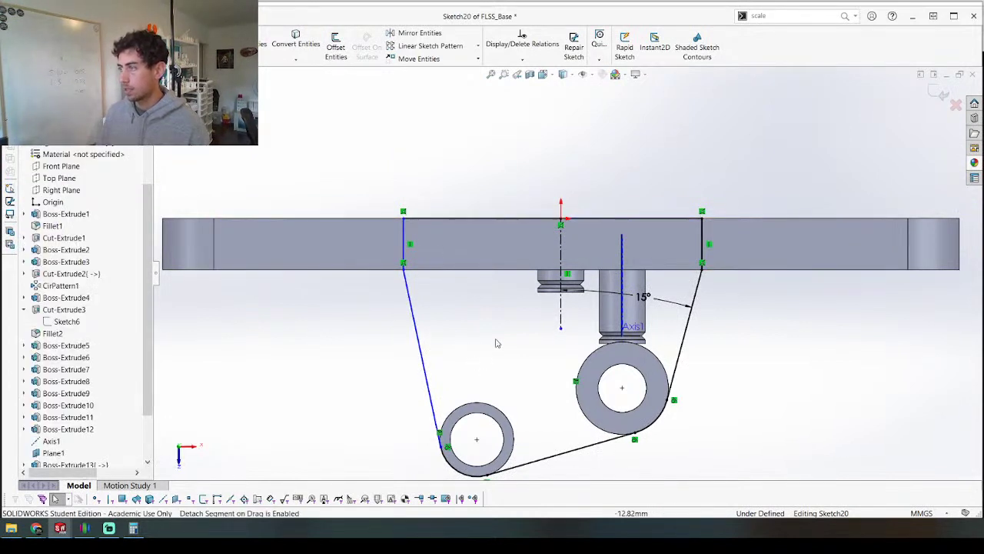
Step: Set the angle between the smaller ring's slanted line and the centerline to 15° and exit the sketch
right_click_drag(470, 350, 540, 285)
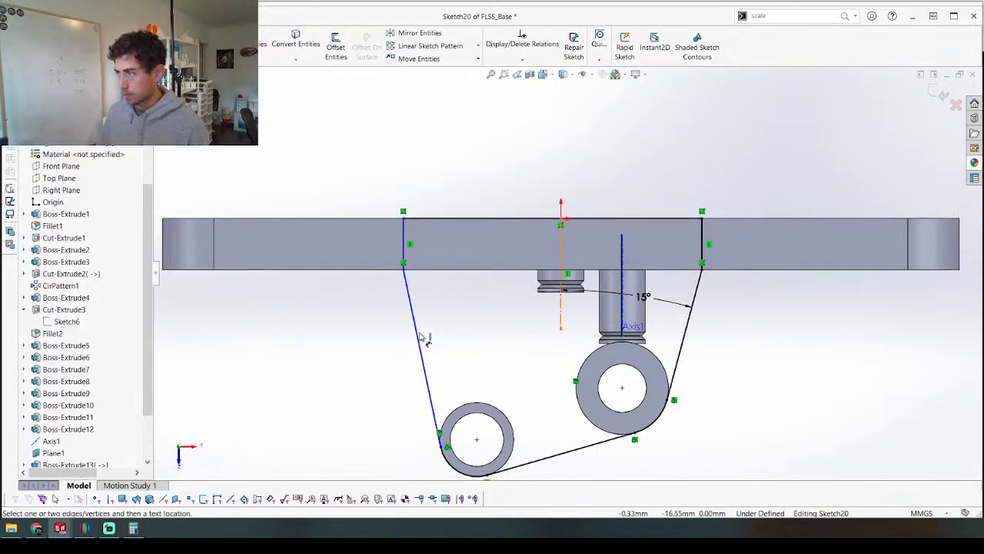
left_click(560, 307)
left_click(422, 349)
left_click(466, 315)
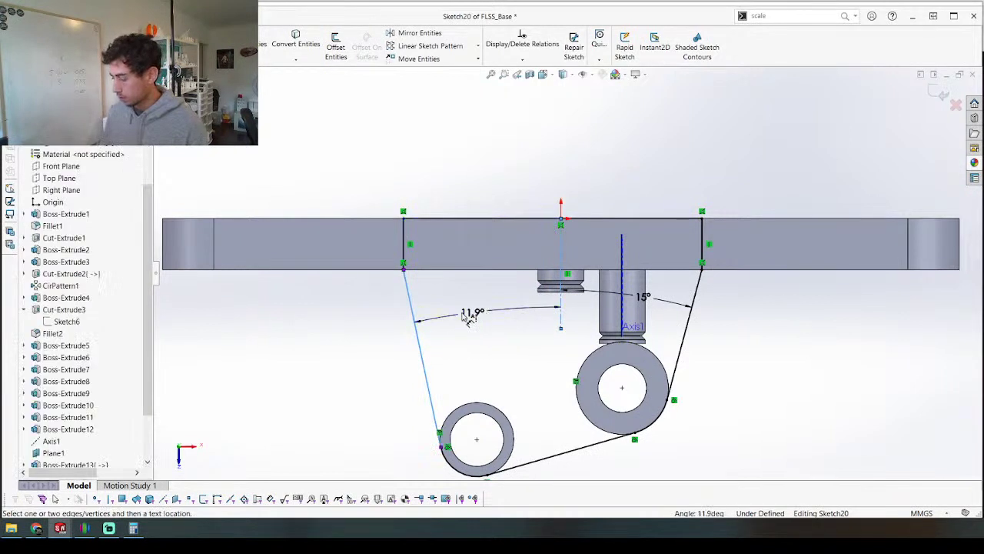
type("15")
key("Return")
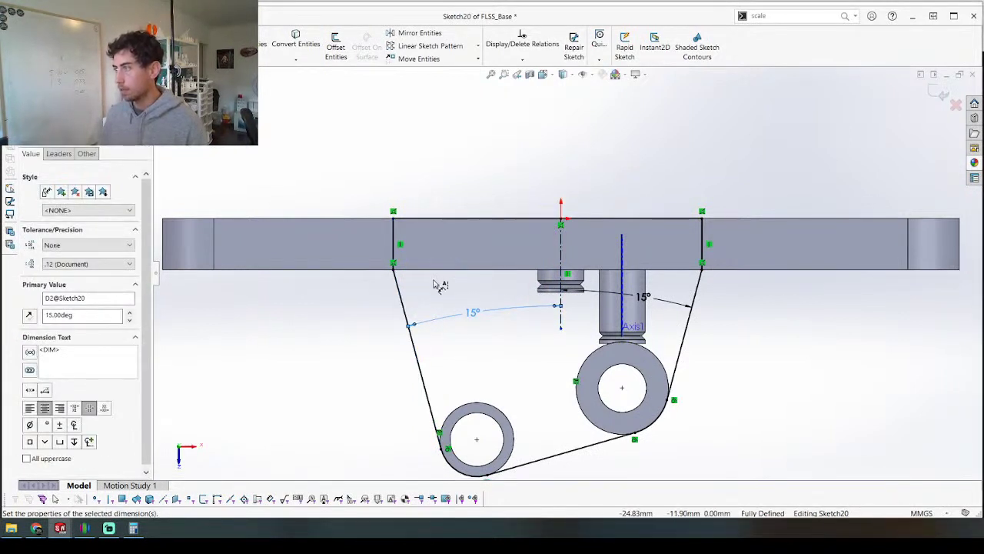
key("z")
key("z")
left_click(938, 92)
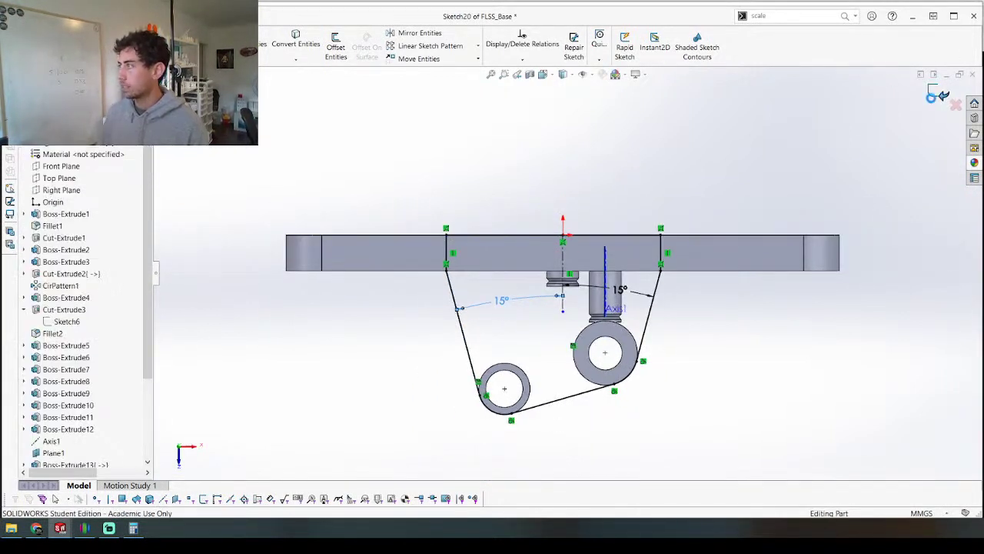
Step: Edit the sketch of the extrusion joining the bracket to the base and delete its conflicting geometry
middle_click_drag(374, 292, 378, 115)
scroll(378, 115, "up", 5)
middle_click_drag(610, 314, 684, 312)
scroll(684, 312, "down", 6)
scroll(605, 322, "up", 3)
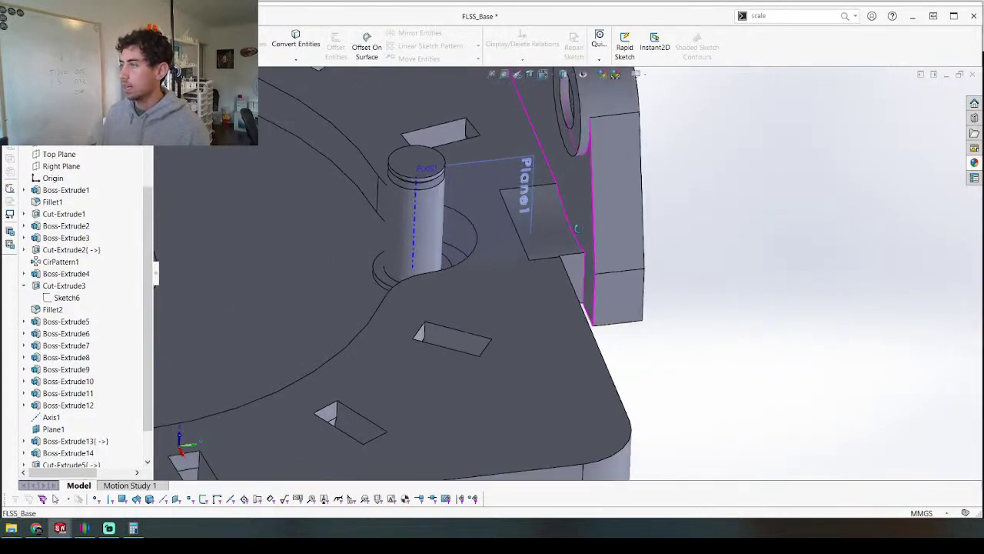
right_click(575, 266)
left_click(597, 234)
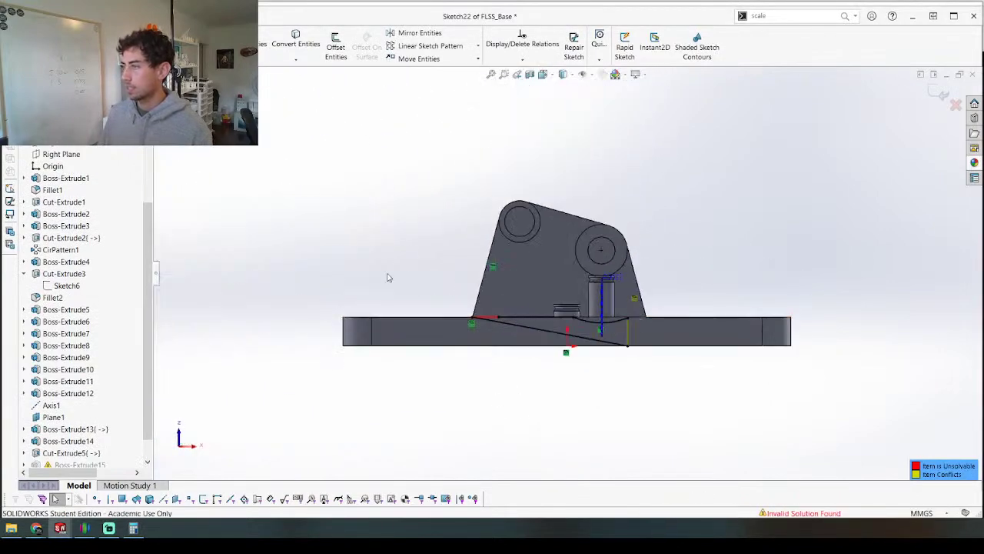
middle_click_drag(385, 292, 333, 266)
scroll(647, 300, "up", 4)
middle_click_drag(647, 300, 621, 280)
mouse_move(565, 205)
left_mouse_down()
mouse_move(592, 330)
mouse_move(802, 340)
left_mouse_up()
key("Delete")
Step: Convert the edges of the bracket and base into the joining sketch
middle_click_drag(653, 310, 813, 377)
left_click(619, 196)
right_click_drag(619, 197, 669, 241)
scroll(684, 230, "down", 4)
mouse_move(670, 241)
middle_mouse_down()
mouse_move(659, 231)
mouse_move(549, 223)
mouse_move(561, 235)
middle_mouse_up()
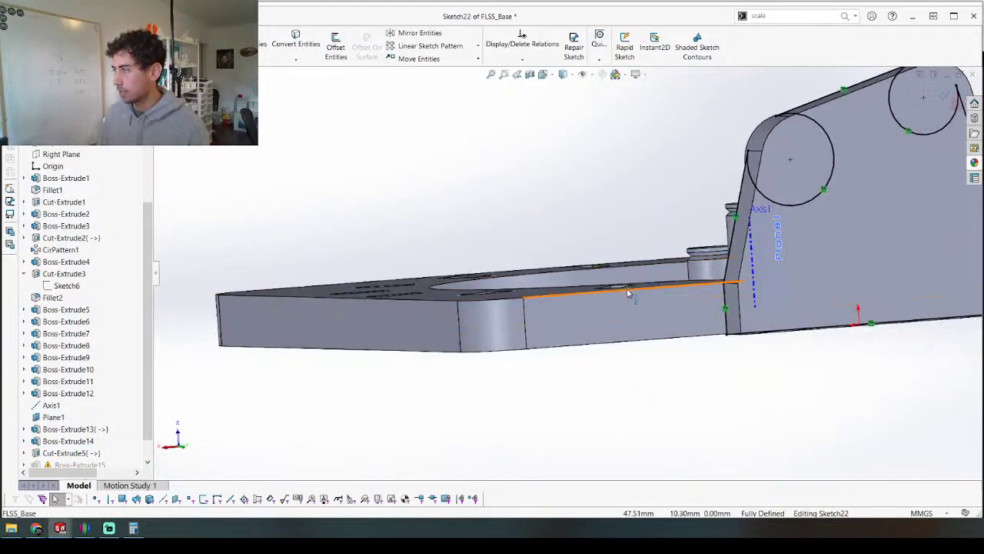
Step: Delete the converted ring circles and the bracket's upper outline from the joining sketch
middle_click_drag(728, 274, 802, 381)
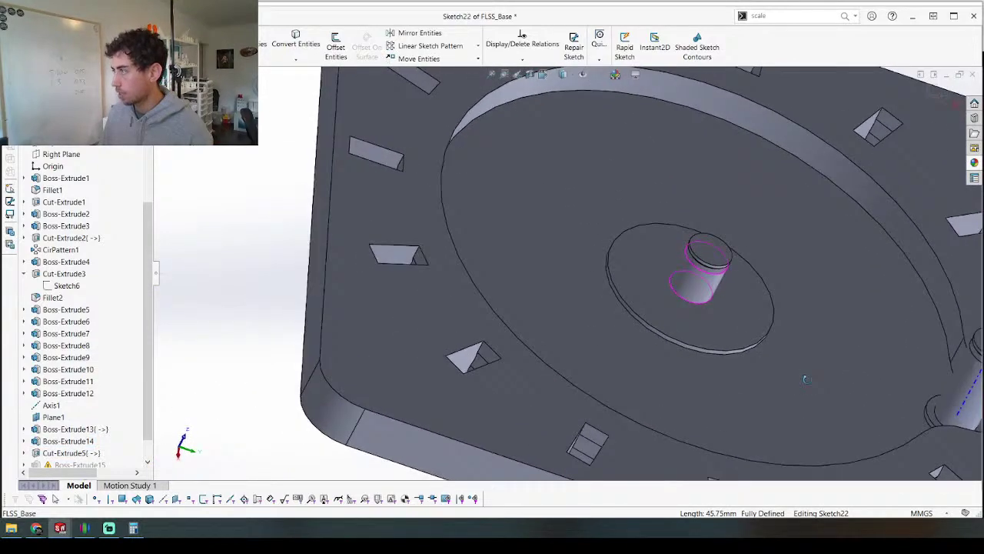
scroll(801, 362, "up", 5)
scroll(788, 350, "down", 6)
scroll(632, 265, "up", 3)
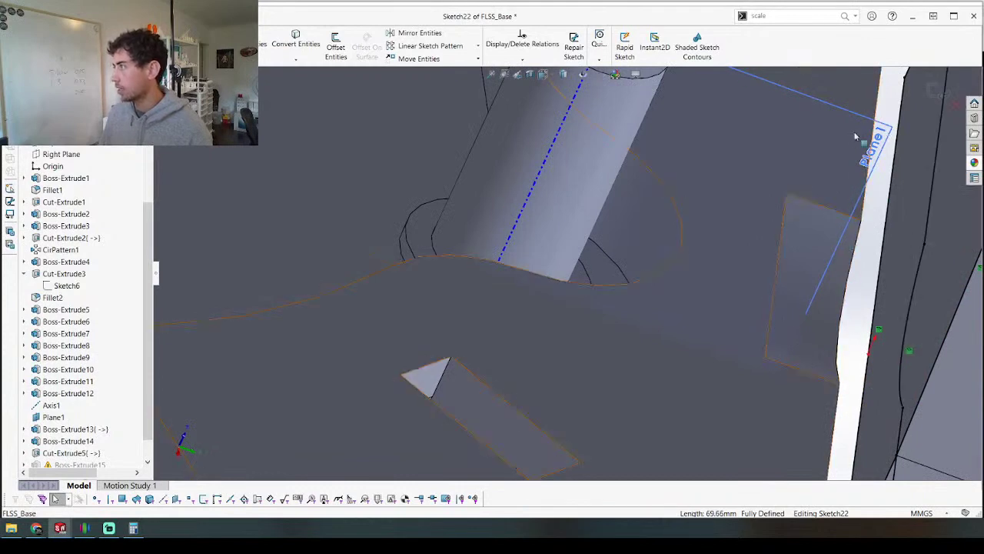
scroll(846, 180, "up", 5)
mouse_move(825, 271)
middle_mouse_down()
mouse_move(754, 134)
mouse_move(630, 234)
middle_mouse_up()
scroll(629, 234, "up", 2)
scroll(578, 266, "up", 5)
scroll(639, 230, "down", 3)
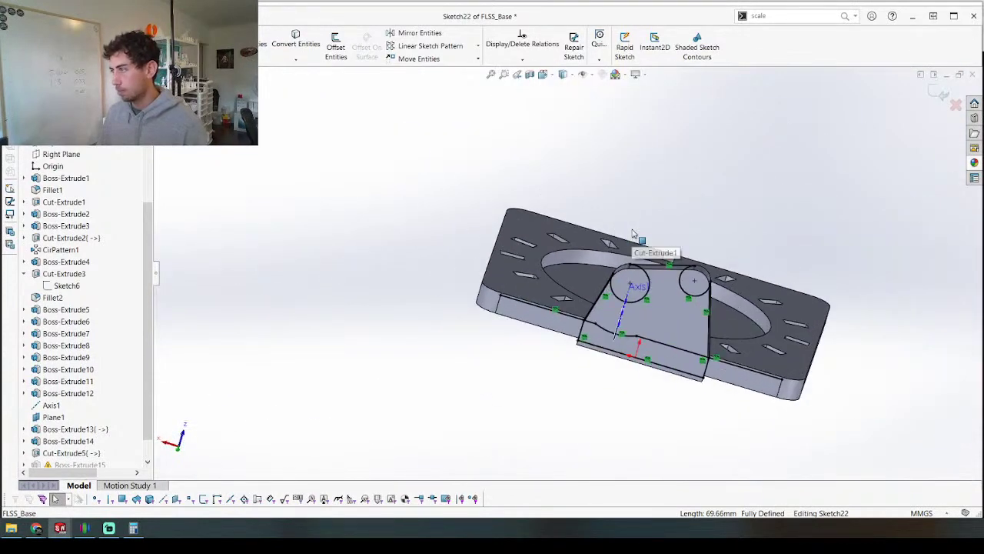
left_click_drag(792, 246, 564, 286)
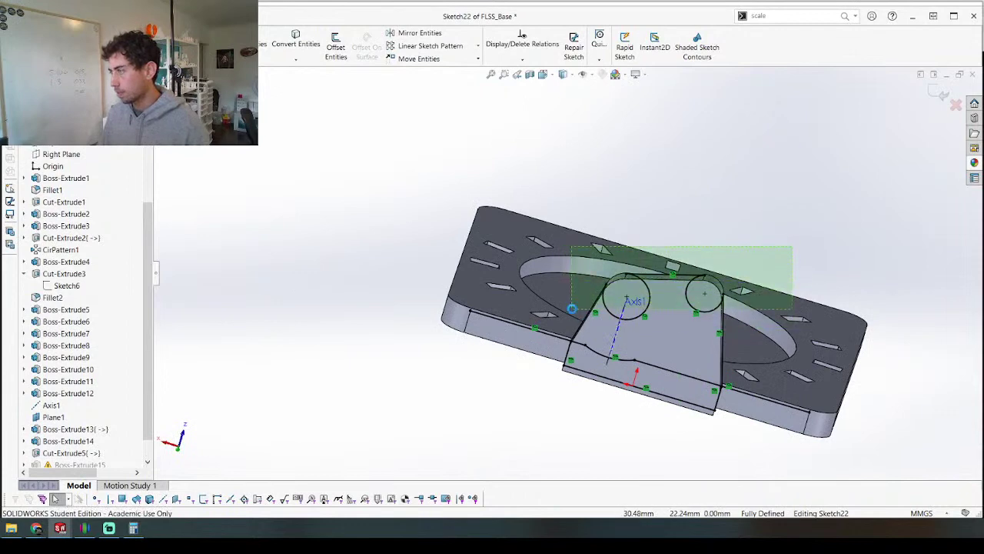
key("Delete")
Step: Trim the base edge lines that extend beyond both sides of the bracket and exit the sketch
mouse_move(538, 339)
middle_mouse_down()
mouse_move(543, 257)
mouse_move(542, 304)
middle_mouse_up()
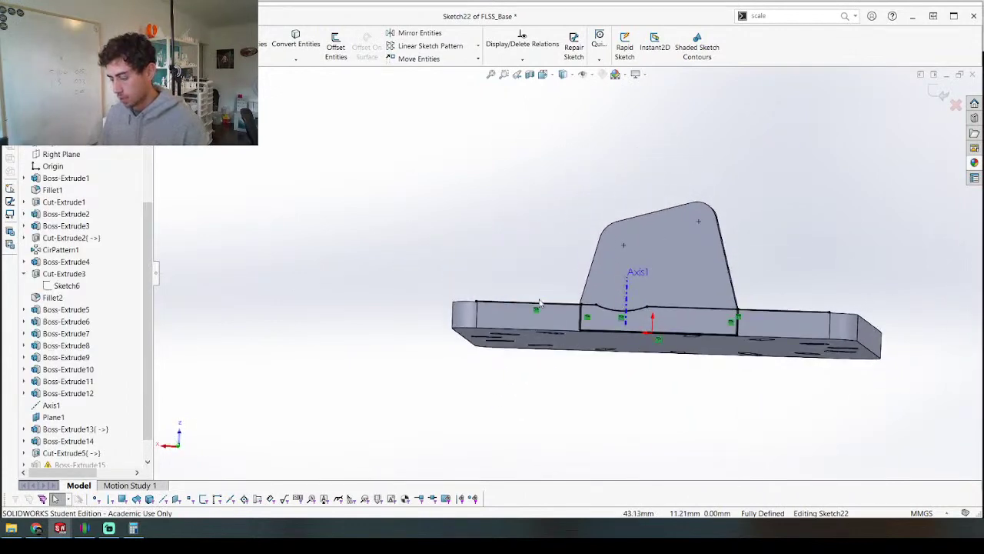
key("t")
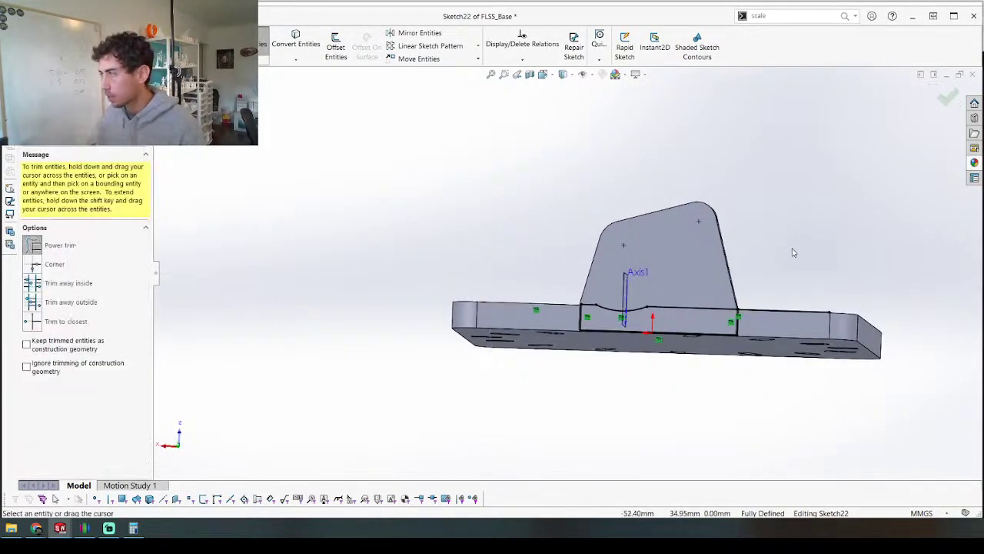
left_click(36, 42)
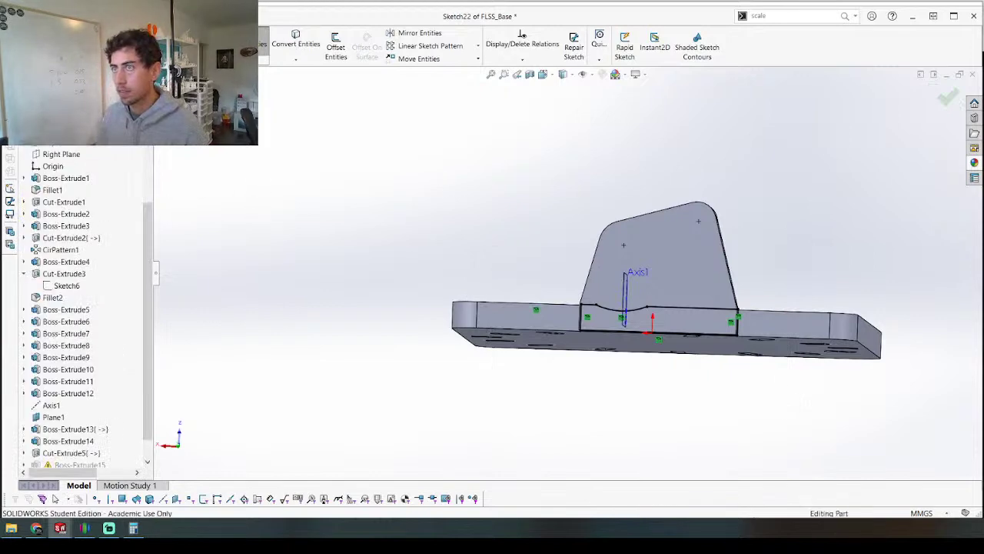
Step: Inspect the rebuilt bracket and its joint with the base from the gear side and the outer side
mouse_move(318, 180)
middle_mouse_down()
mouse_move(413, 240)
mouse_move(413, 284)
middle_mouse_up()
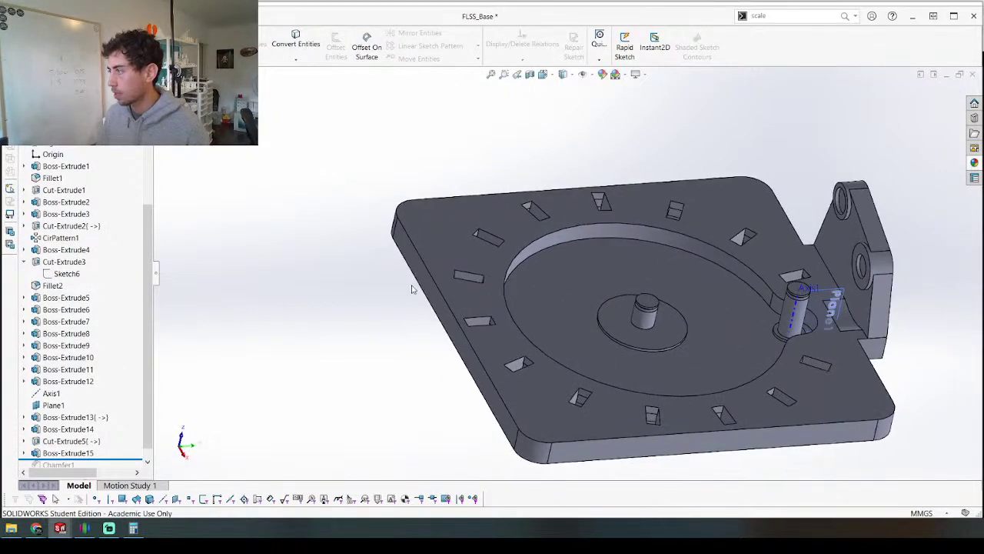
scroll(569, 281, "up", 3)
scroll(584, 303, "down", 3)
scroll(862, 281, "down", 3)
middle_click_drag(790, 326, 731, 300)
scroll(683, 220, "up", 4)
scroll(683, 199, "down", 5)
middle_click(622, 279)
middle_click_drag(622, 279, 462, 192)
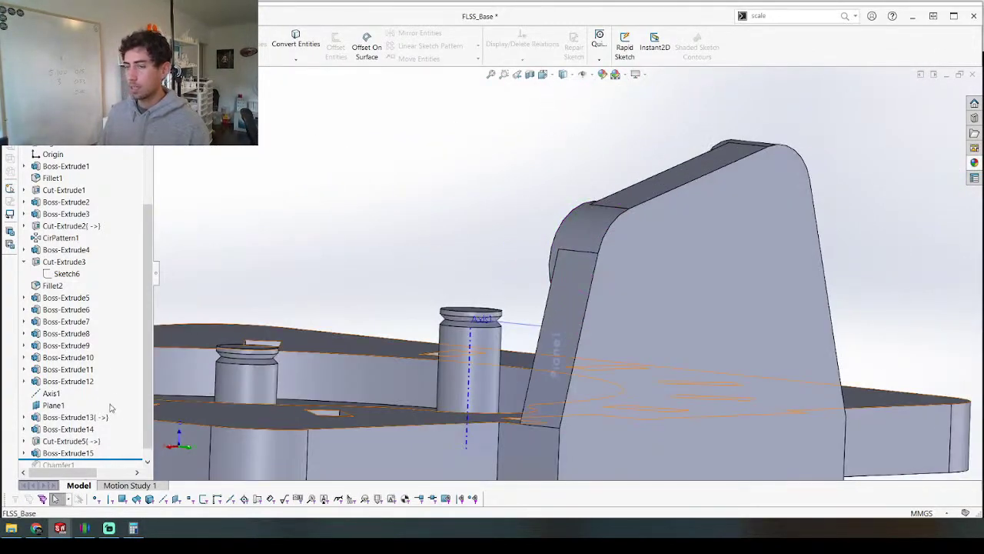
Step: Review the sketches of Boss-Extrude15 and Boss-Extrude14, then examine the bracket and base from several angles
right_click(80, 456)
left_click(104, 266)
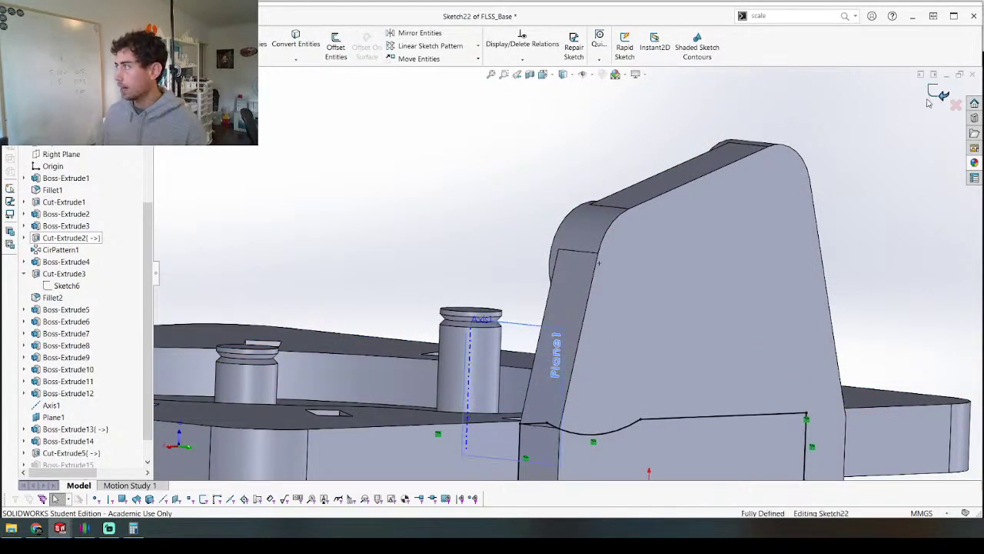
left_click(74, 428)
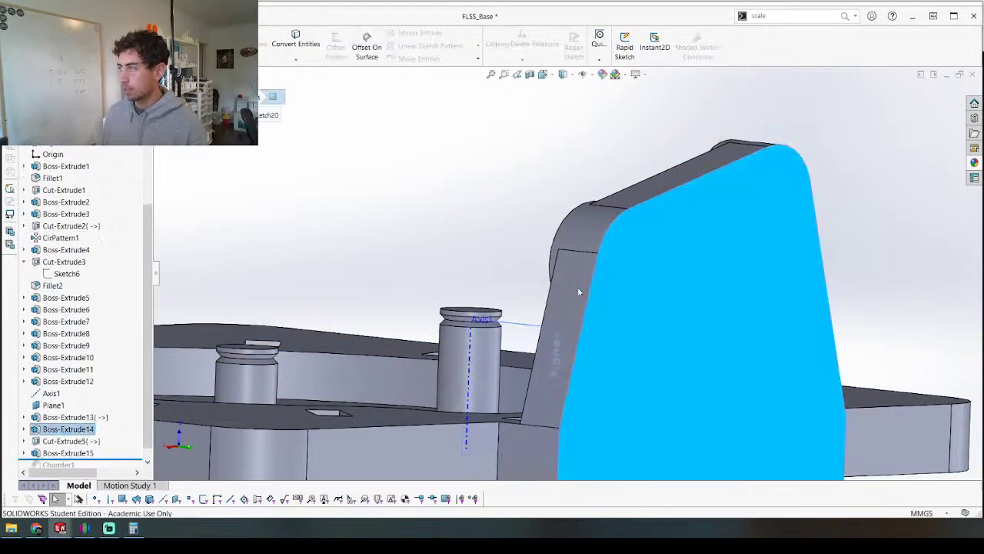
right_click(82, 429)
left_click(105, 265)
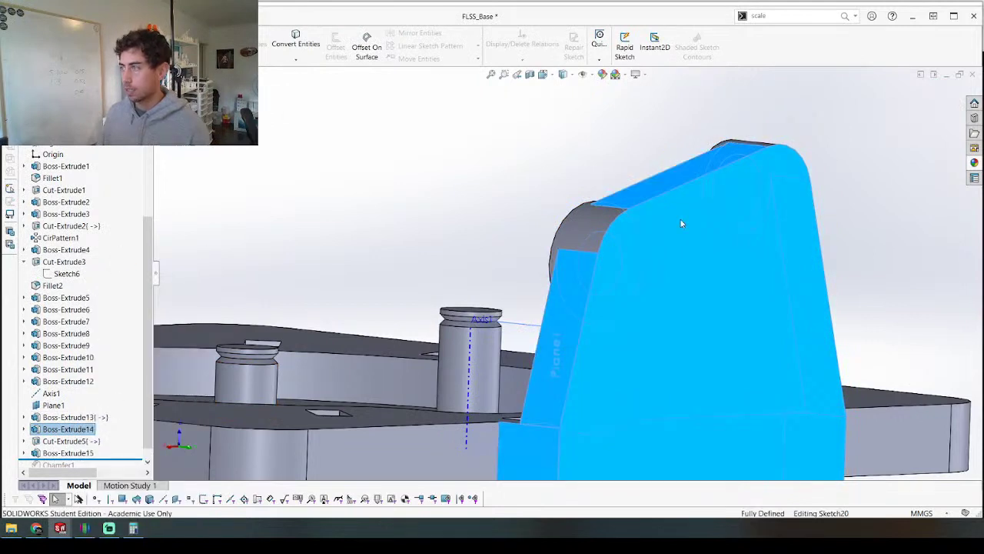
scroll(579, 332, "down", 5)
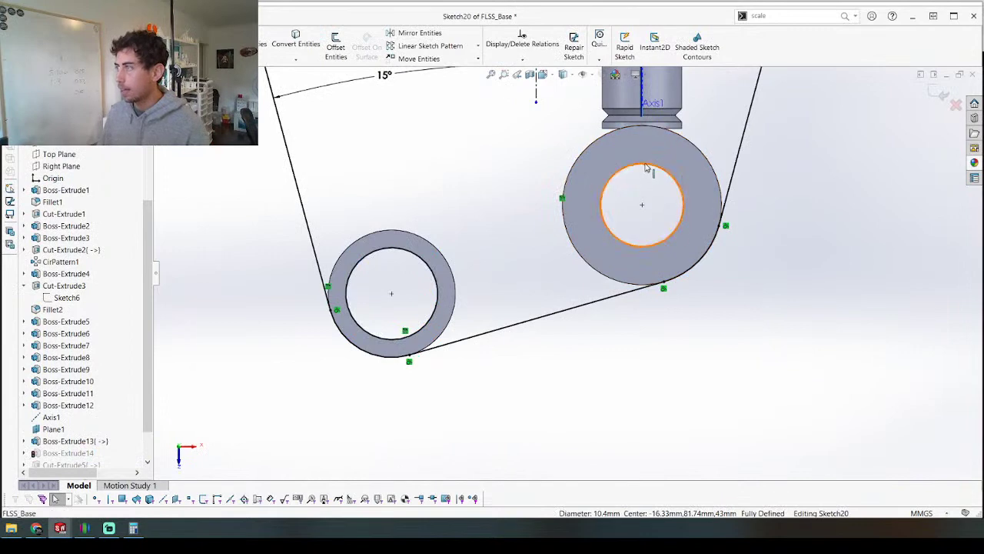
left_click(939, 92)
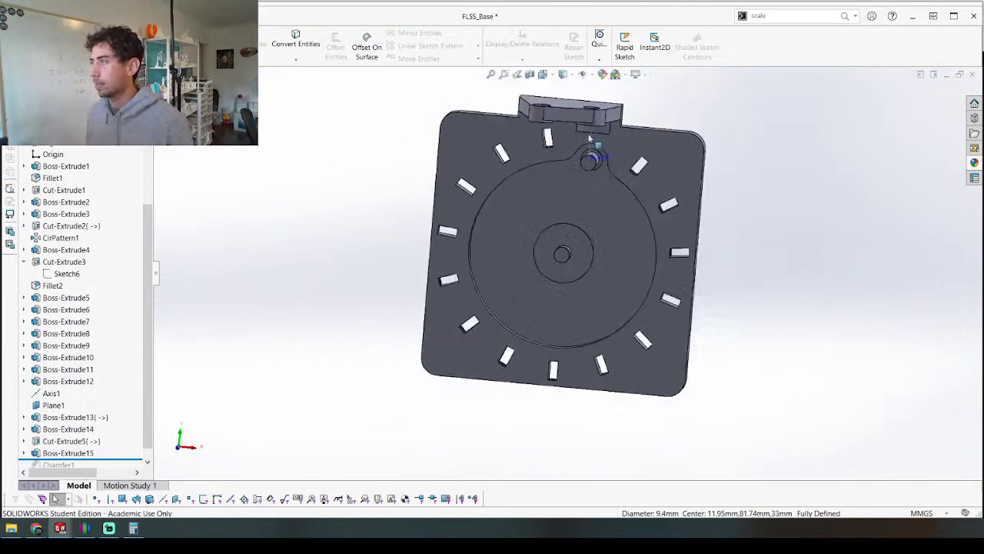
scroll(590, 231, "up", 3)
scroll(592, 206, "down", 4)
middle_click_drag(592, 206, 632, 79)
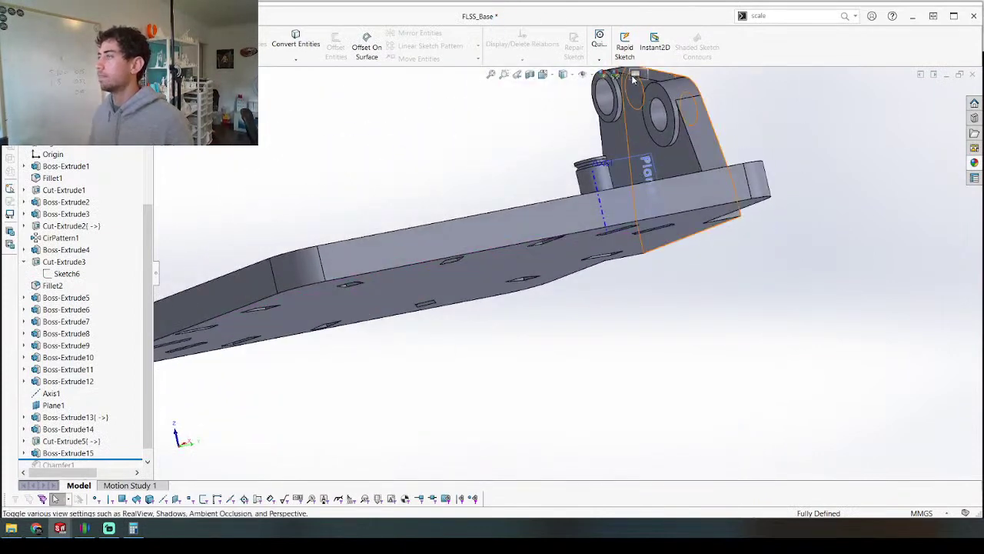
Step: Try chamfering the outer front edges of both raised rings on the bracket at 1.5 mm and 45°
scroll(661, 177, "up", 3)
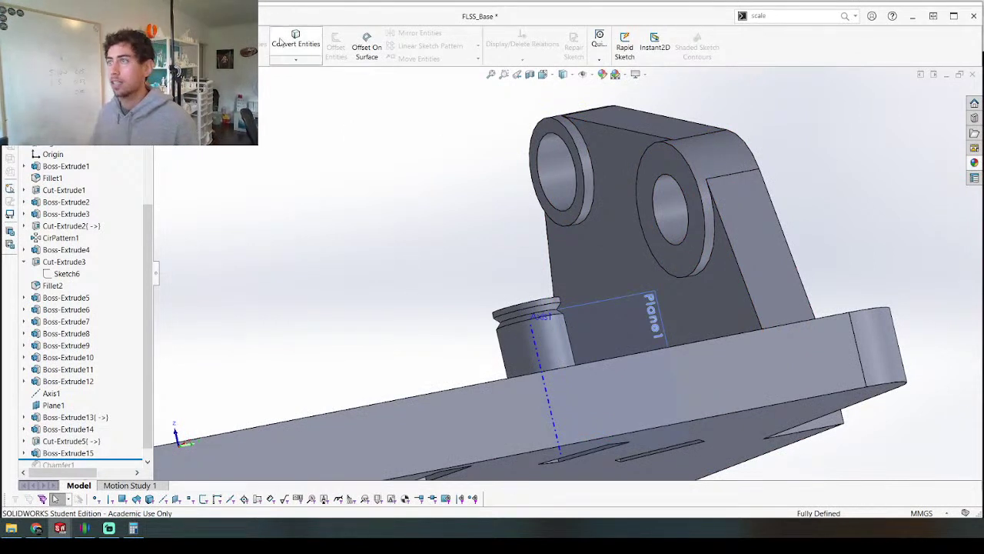
left_click(21, 73)
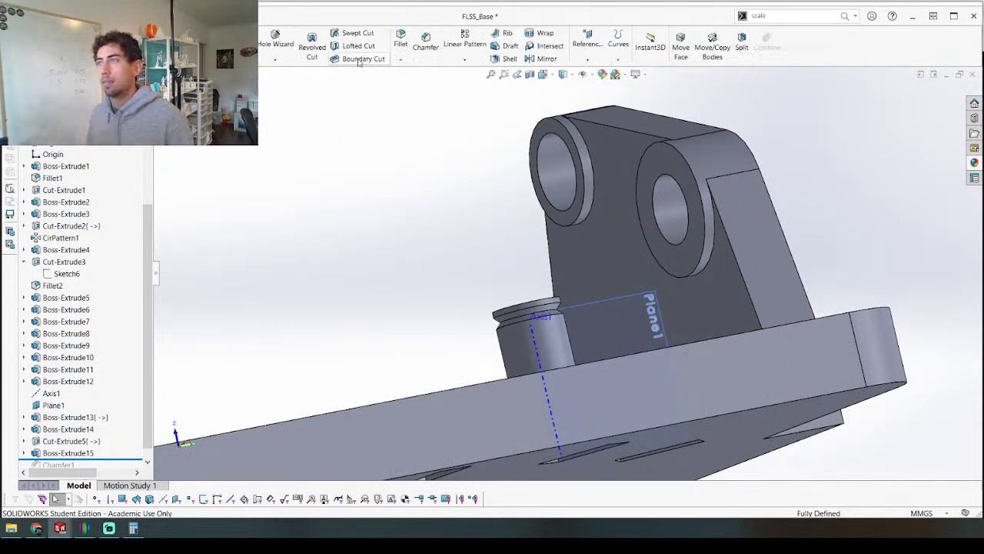
left_click(429, 46)
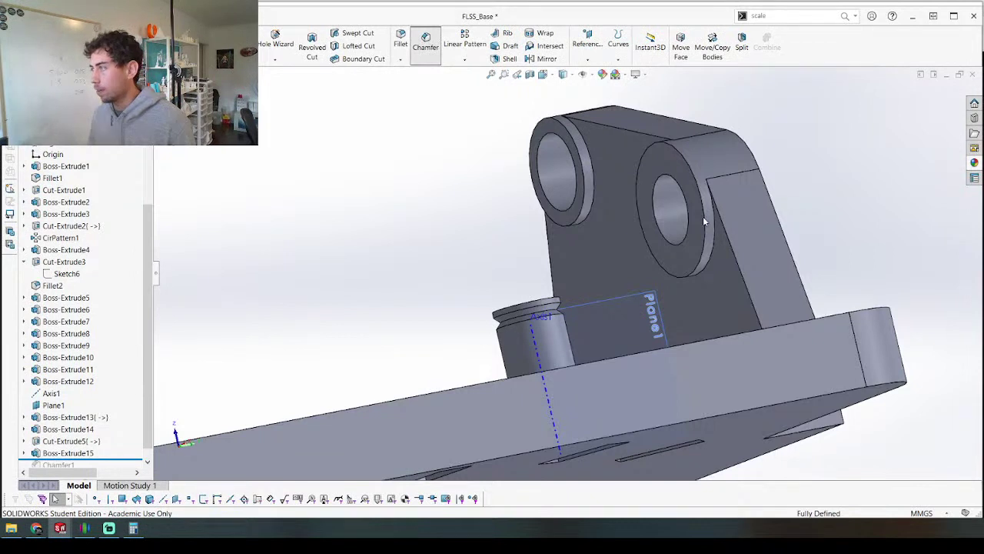
left_click(706, 222)
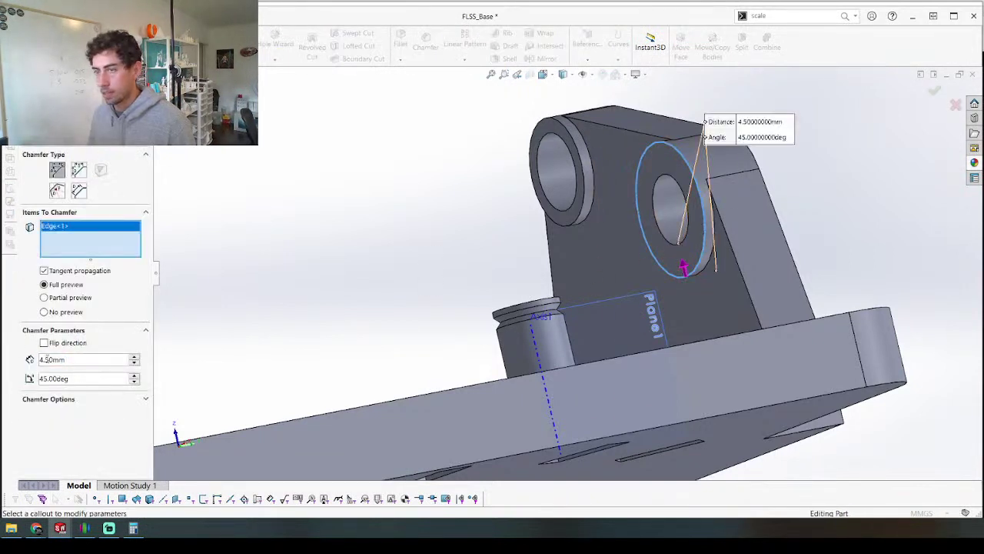
type("1.5")
key("Return")
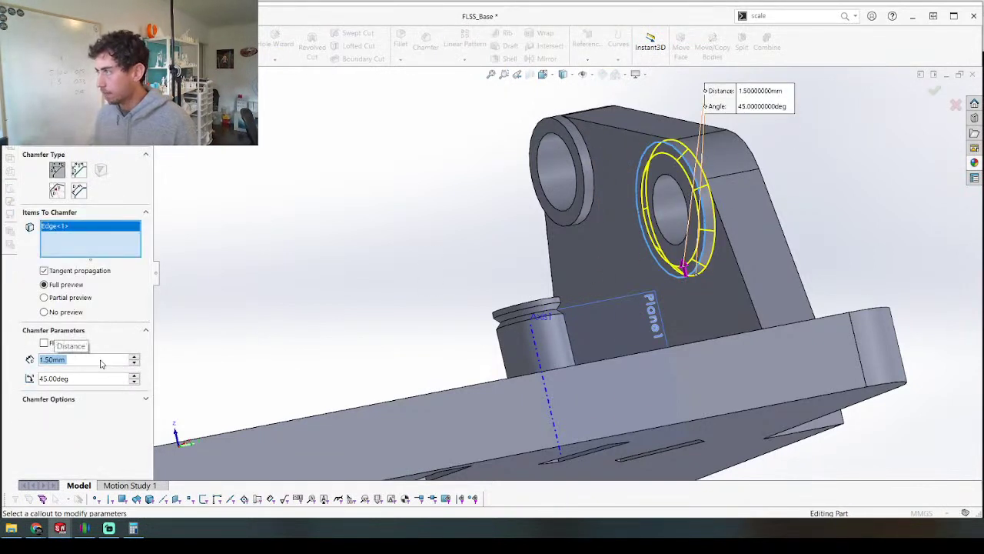
left_click(579, 216)
key("Return")
Step: Examine the chamfered front edges of the rings, then undo that chamfer
scroll(564, 193, "down", 3)
middle_click_drag(564, 192, 599, 244)
scroll(621, 221, "up", 3)
right_click(599, 246)
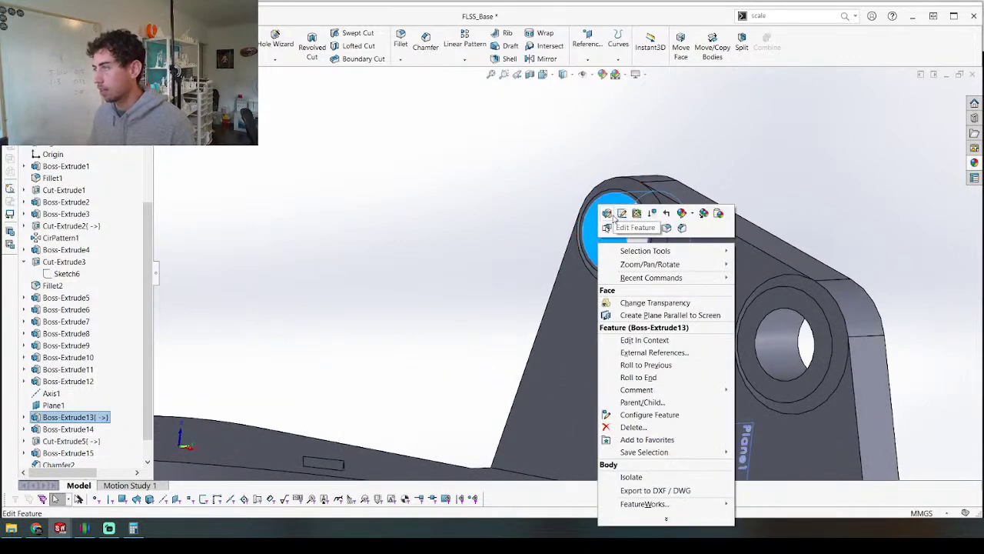
left_click(536, 148)
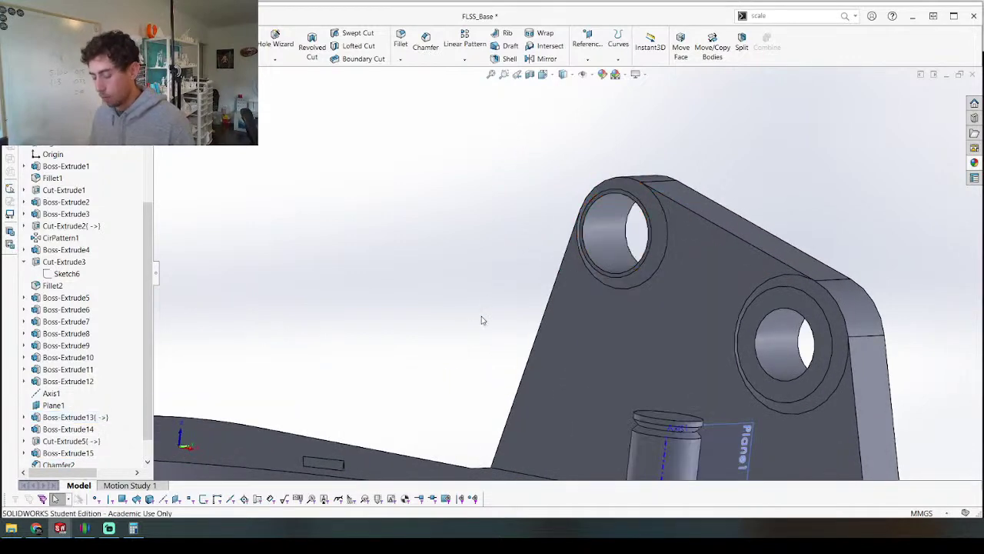
middle_click_drag(520, 283, 581, 269)
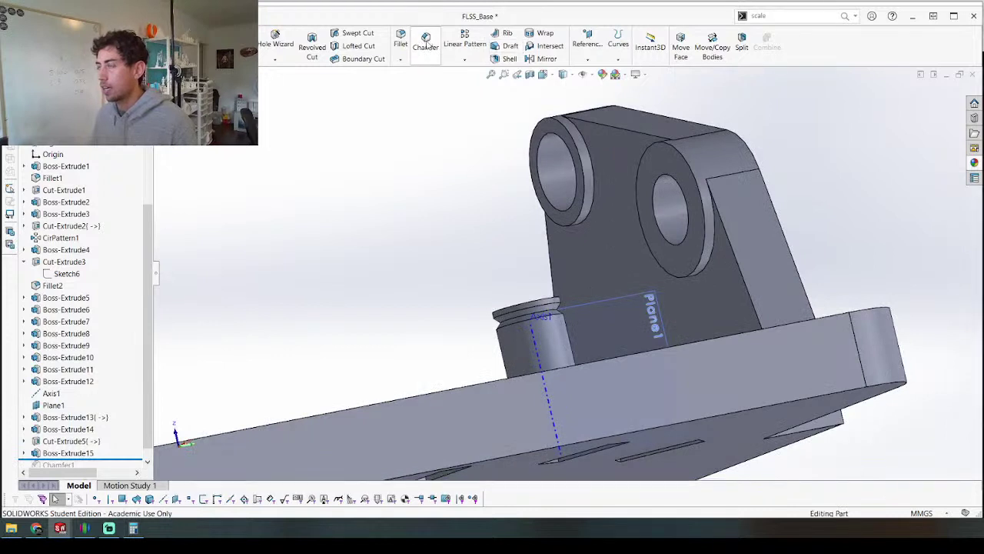
Step: Chamfer the edges where both rings meet the bracket face at 1.5 mm and 45°, and save the part
left_click(588, 155)
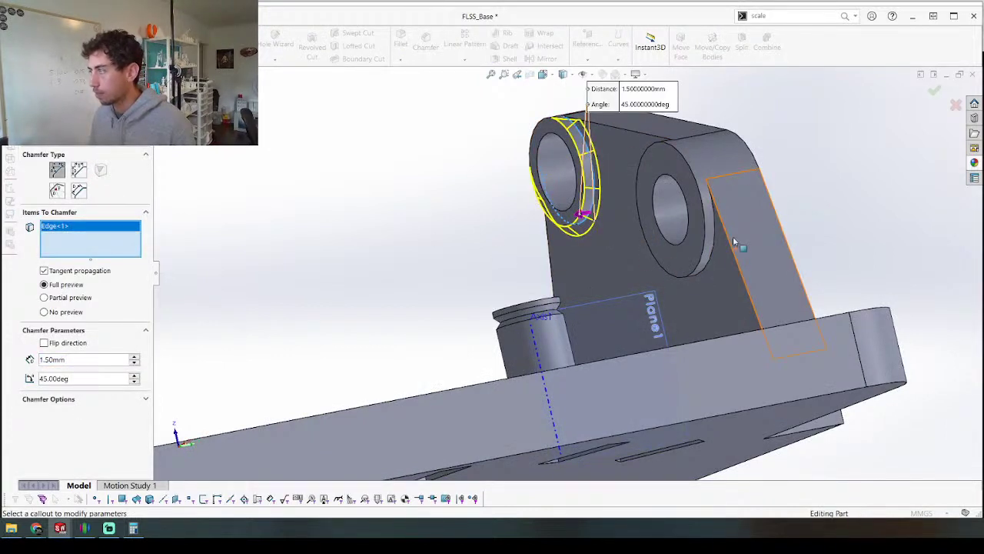
left_click(716, 218)
key("Return")
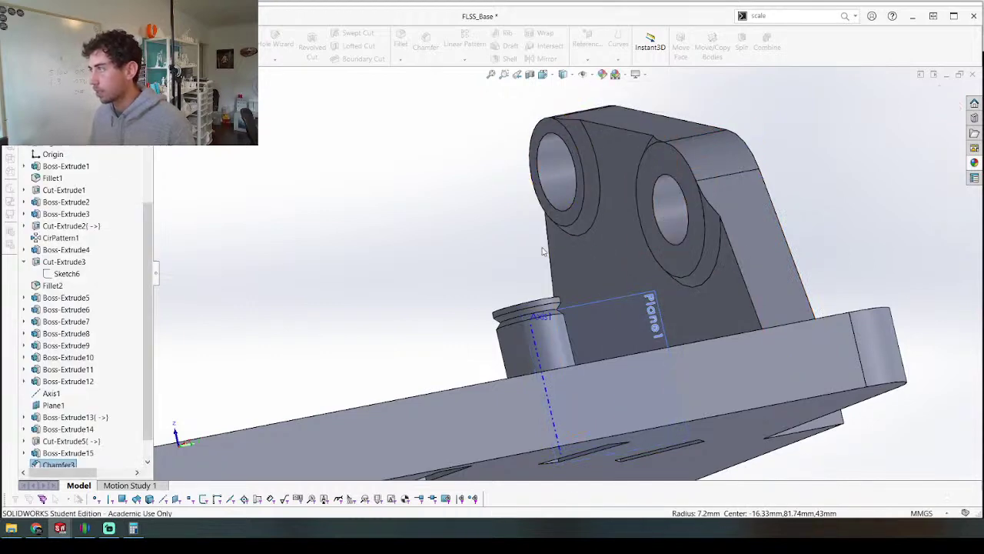
middle_click_drag(492, 246, 520, 244)
scroll(520, 246, "up", 5)
scroll(419, 257, "down", 10)
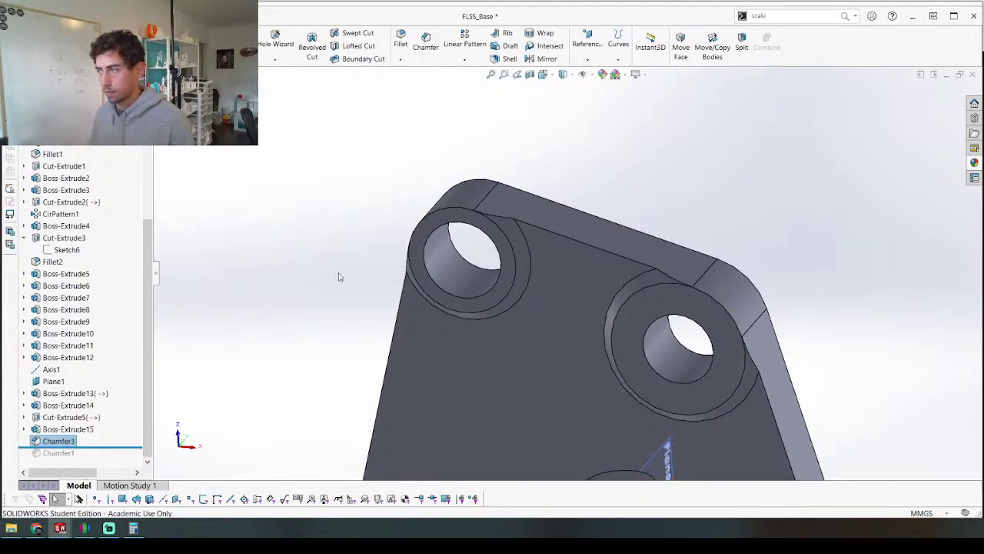
scroll(341, 279, "up", 2)
key("ctrl+s")
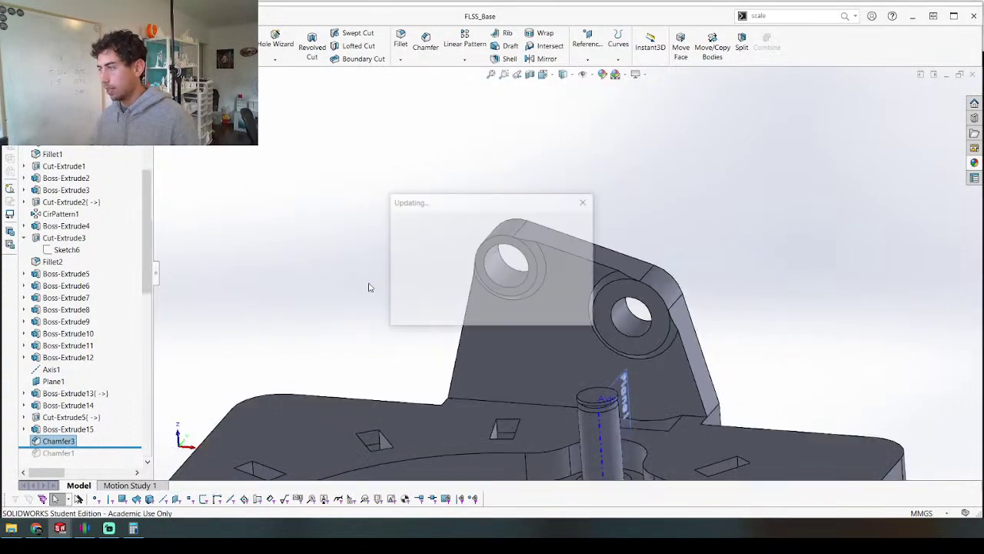
Step: Check the bracket against the gears in FLSS_Assembly, then return to the FLSS_Base part
key("ctrl+Tab")
middle_click_drag(586, 229, 496, 219)
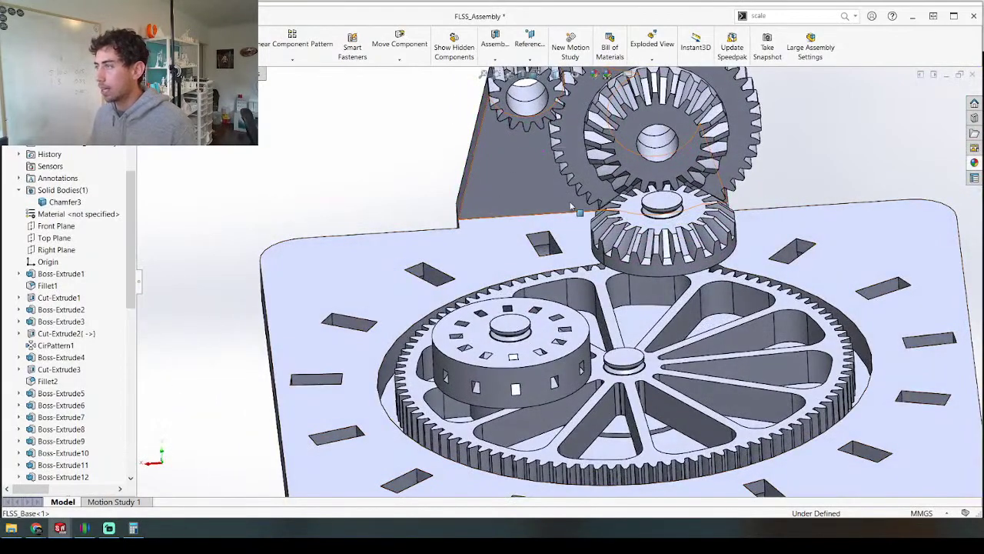
middle_click_drag(525, 176, 491, 156)
right_click(491, 156)
left_click(501, 113)
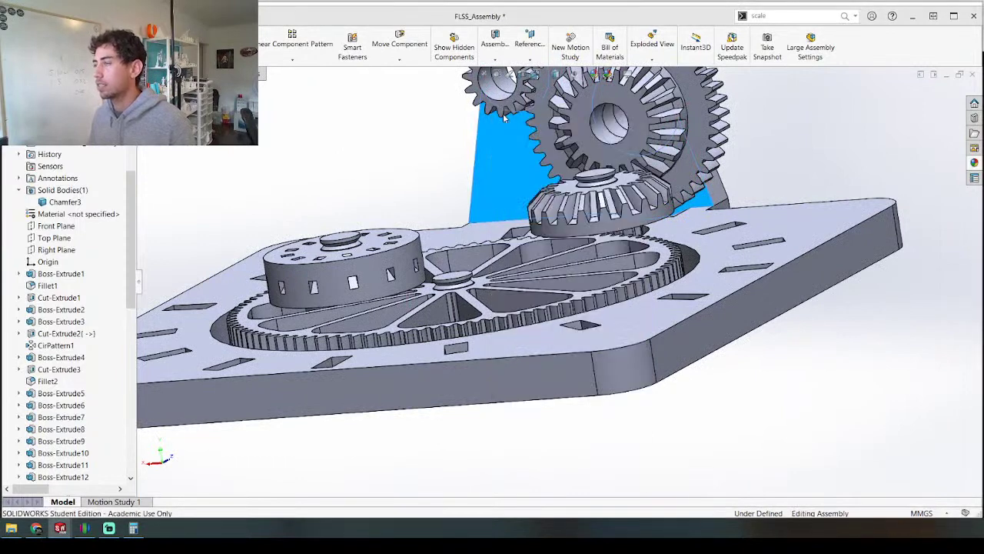
Step: Start a sketch on the bracket's gear-side face and offset its outline 5 mm inward
left_click(514, 371)
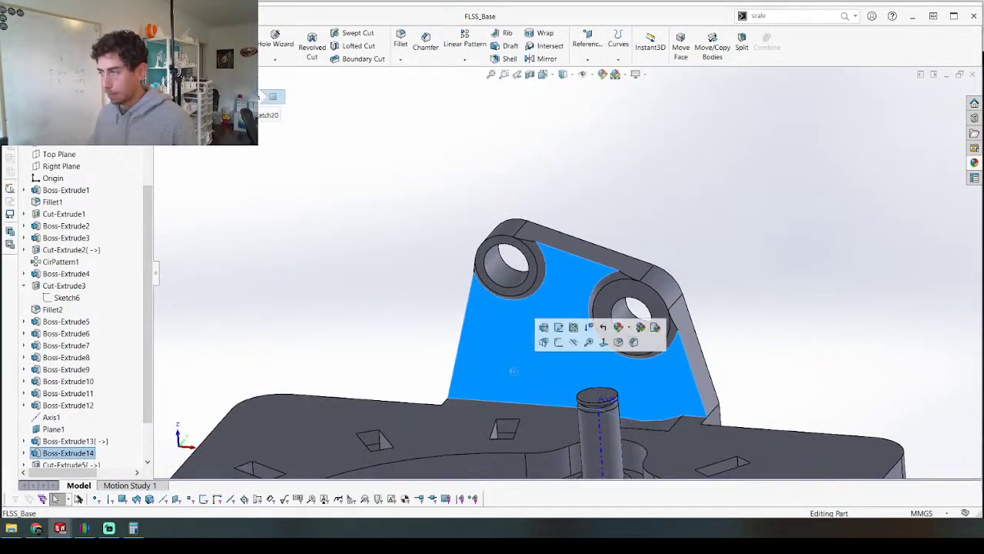
key("s")
scroll(503, 369, "down", 6)
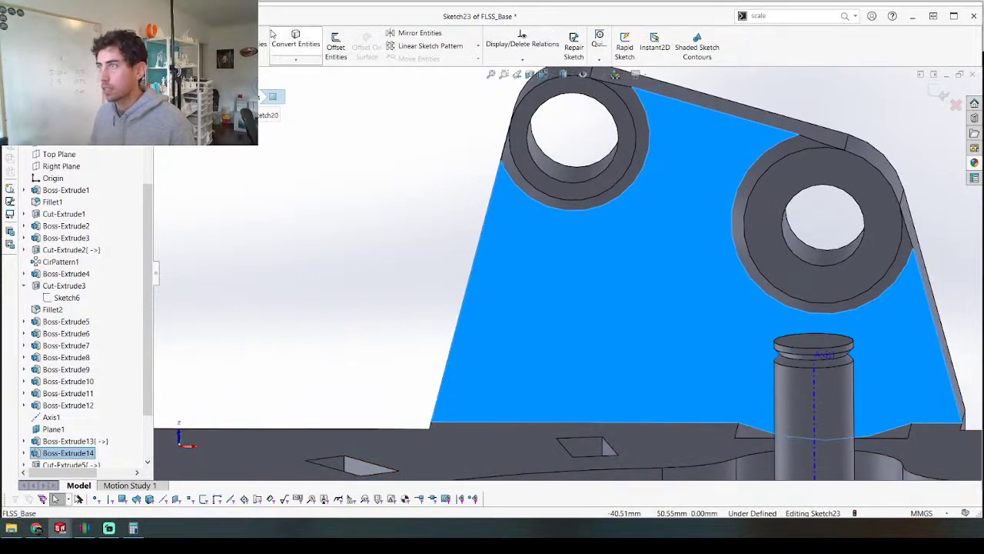
left_click(346, 48)
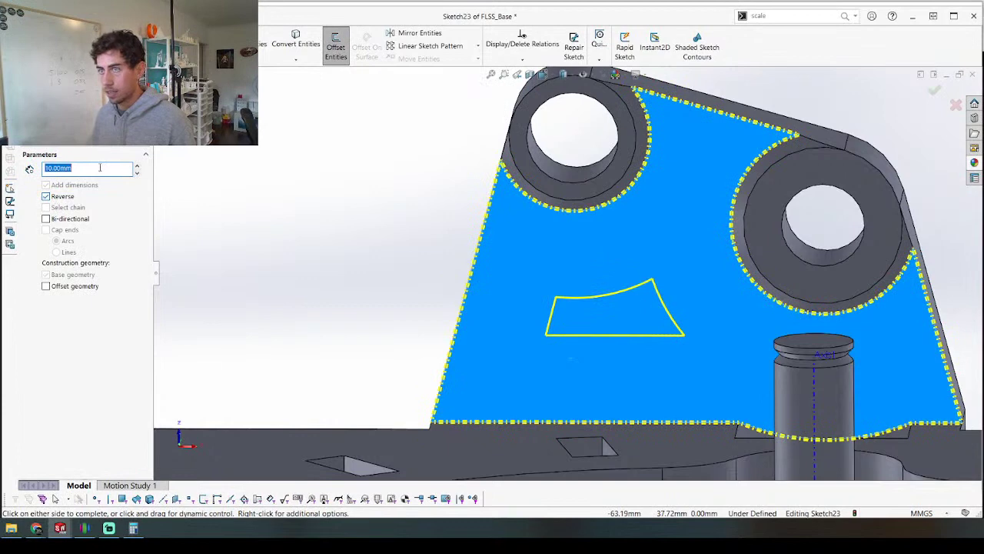
type("5")
key("Return")
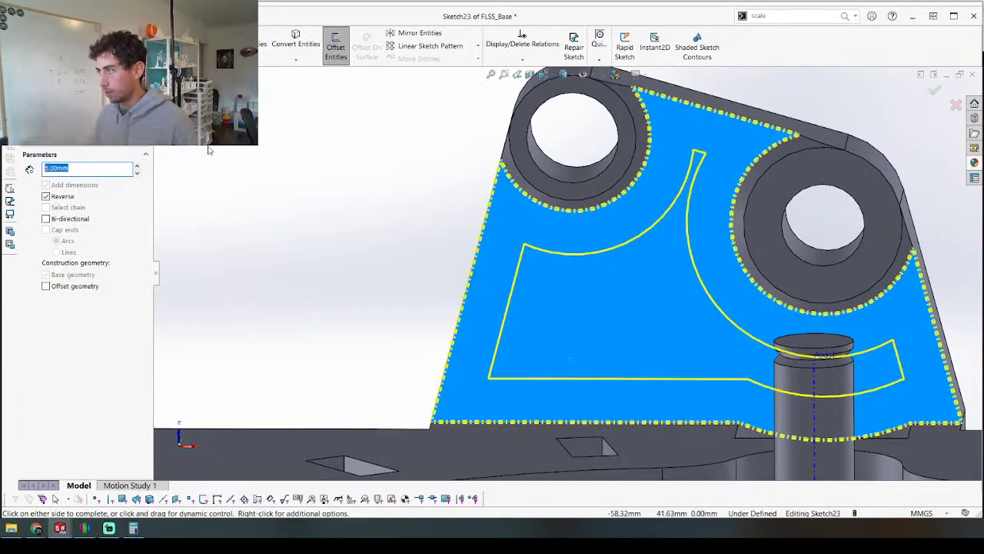
key("Return")
Step: Draw a vertical construction line down from the higher ring's centre and mirror the offset outline's slanted side about it
scroll(566, 267, "down", 3)
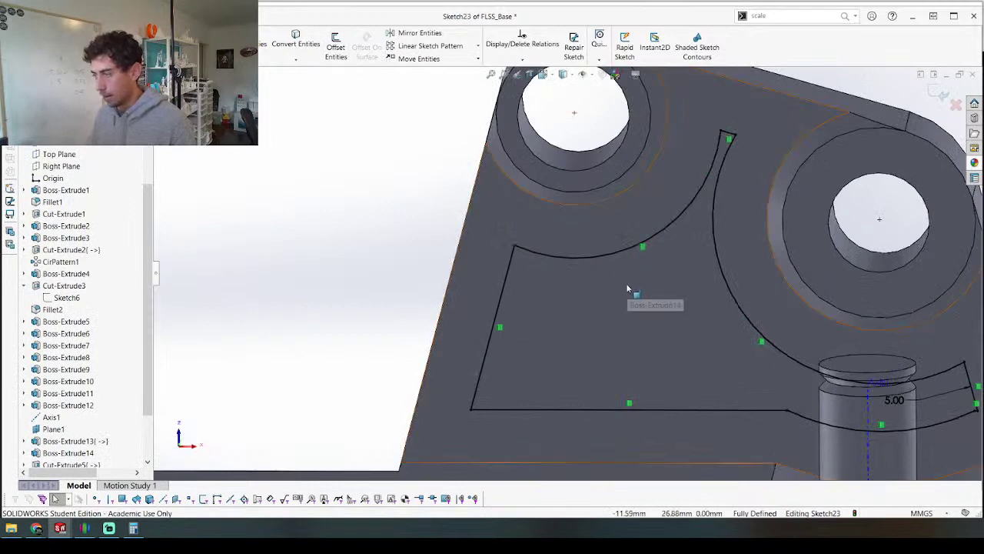
scroll(565, 242, "up", 3)
key("l")
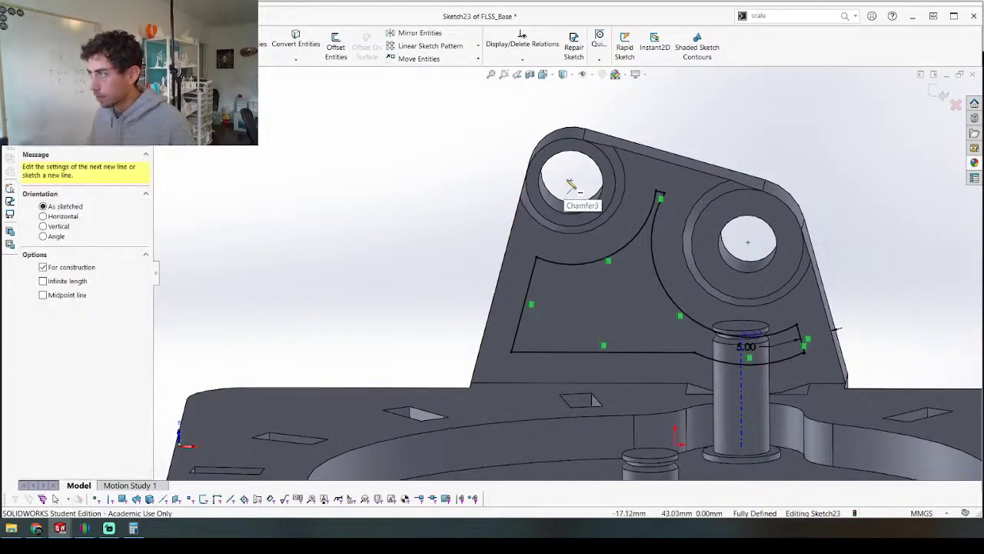
left_click(570, 181)
left_click(572, 370)
key("Escape")
left_click(528, 290)
left_click(572, 294, "ctrl")
key("m")
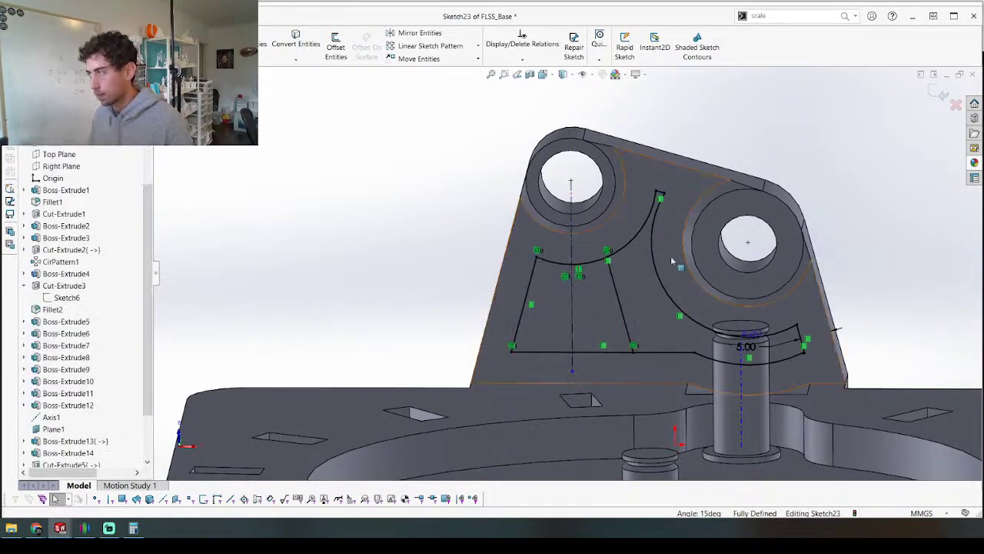
Step: Trim the offset outline beyond the mirrored side, leaving a closed, arc-topped trapezoid below the higher ring
key("t")
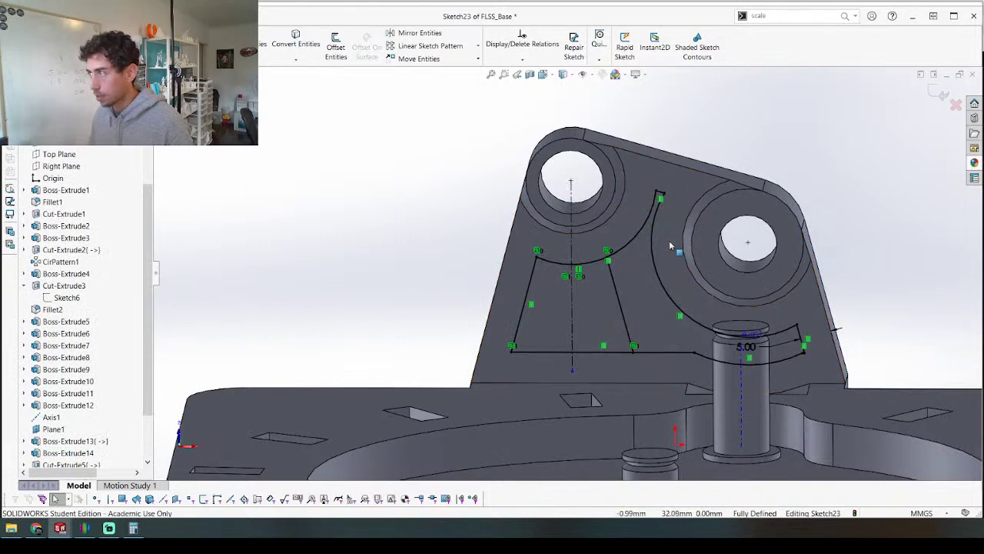
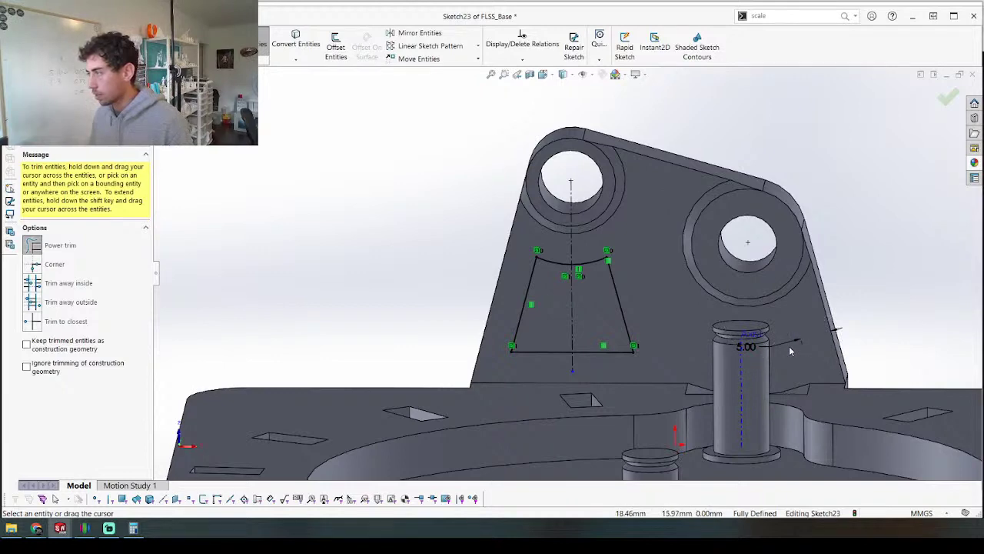
scroll(561, 329, "down", 3)
scroll(586, 309, "up", 3)
scroll(583, 281, "down", 3)
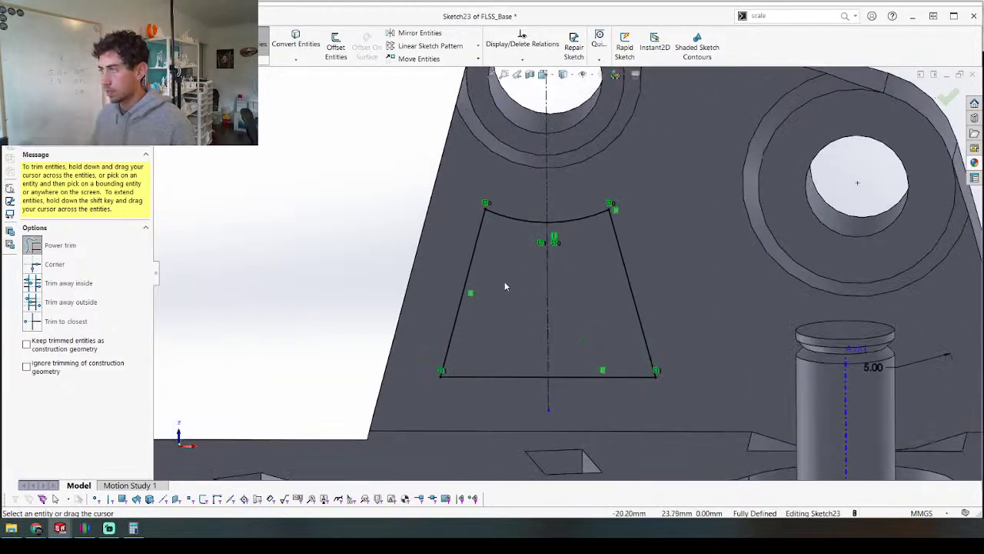
key("Escape")
scroll(318, 259, "up", 3)
scroll(347, 313, "down", 5)
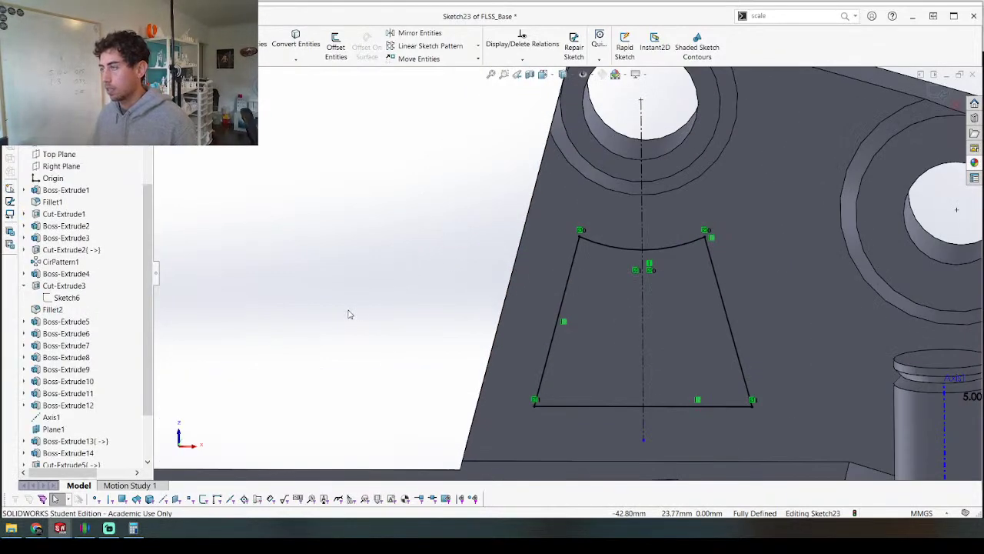
Step: Cut the arc-topped trapezoid through all of the bracket
mouse_move(343, 272)
middle_mouse_down()
mouse_move(307, 253)
mouse_move(345, 293)
mouse_move(321, 279)
mouse_move(348, 292)
mouse_move(337, 265)
middle_mouse_up()
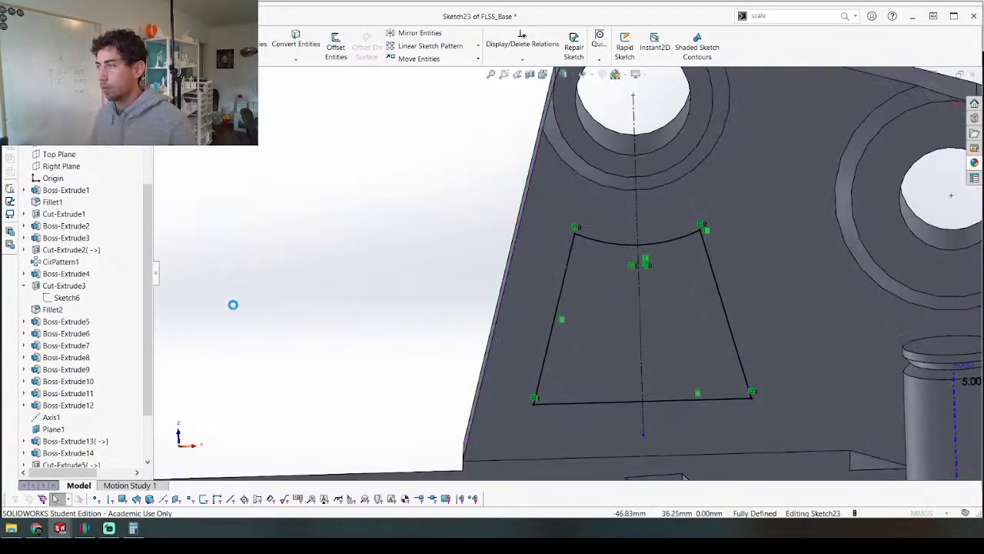
left_click(54, 203)
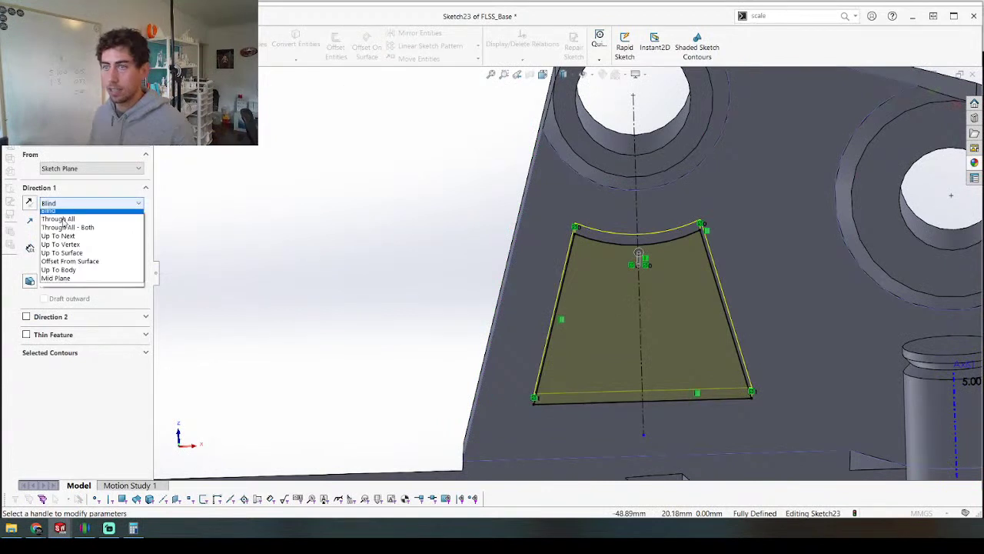
left_click(57, 222)
key("Return")
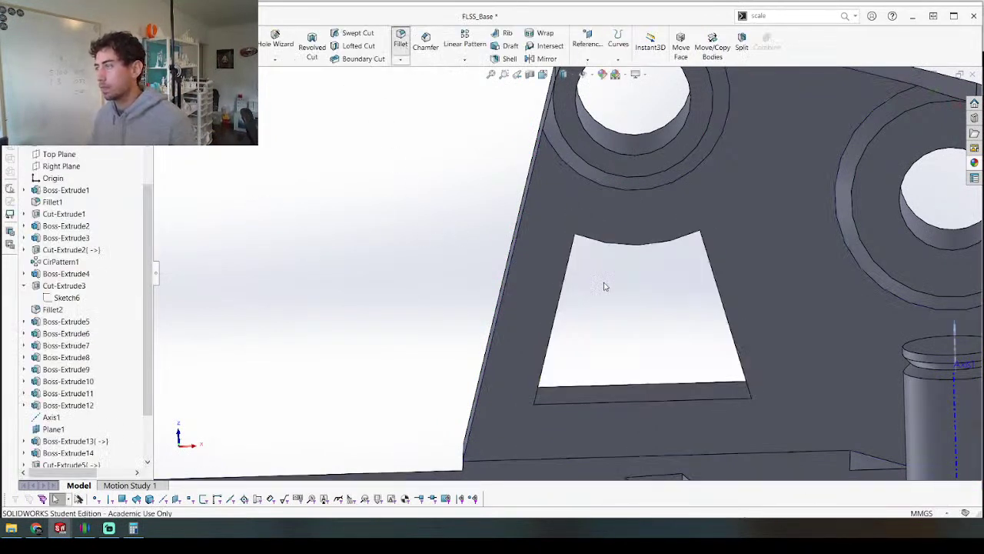
Step: Fillet the two upper inner edges of the bracket cutout with an 8 mm radius and save the part
middle_click_drag(566, 280, 429, 178)
left_click(566, 226)
middle_click_drag(562, 231, 448, 230)
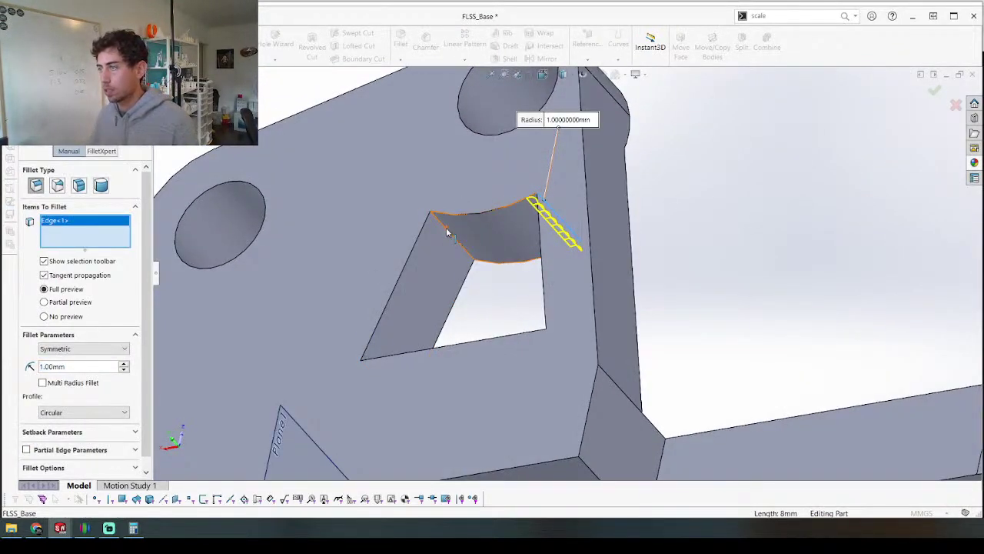
left_click(449, 229)
type("10")
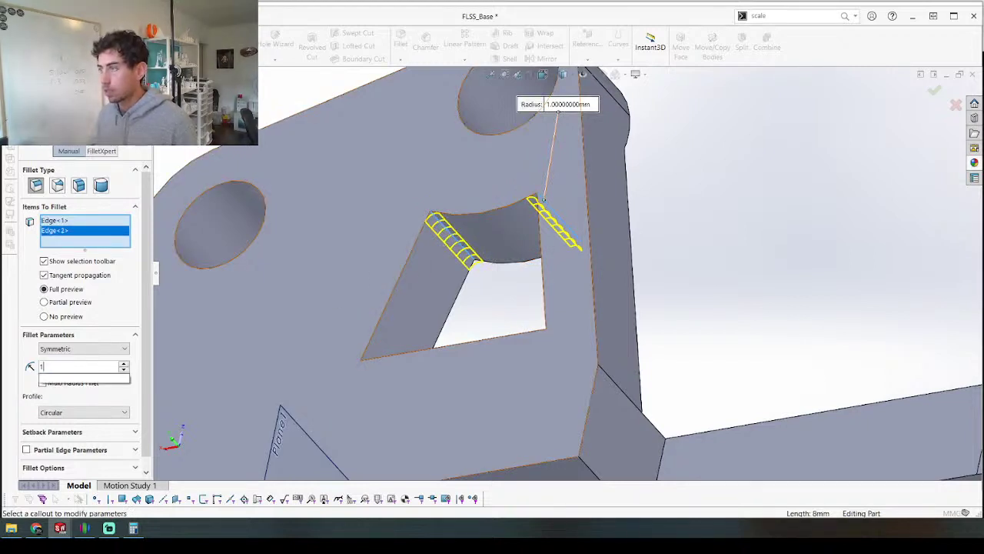
key("Return")
type("8")
key("Return")
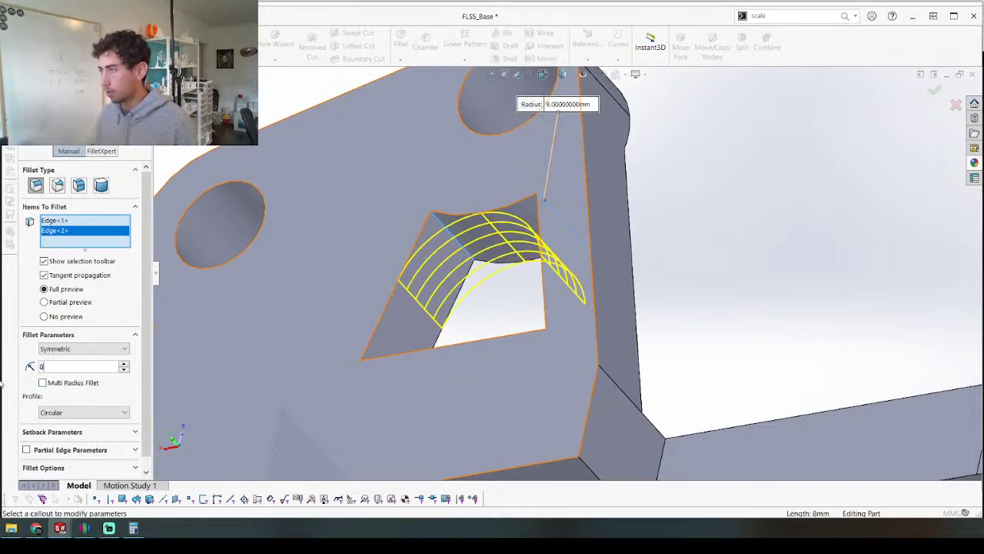
key("Return")
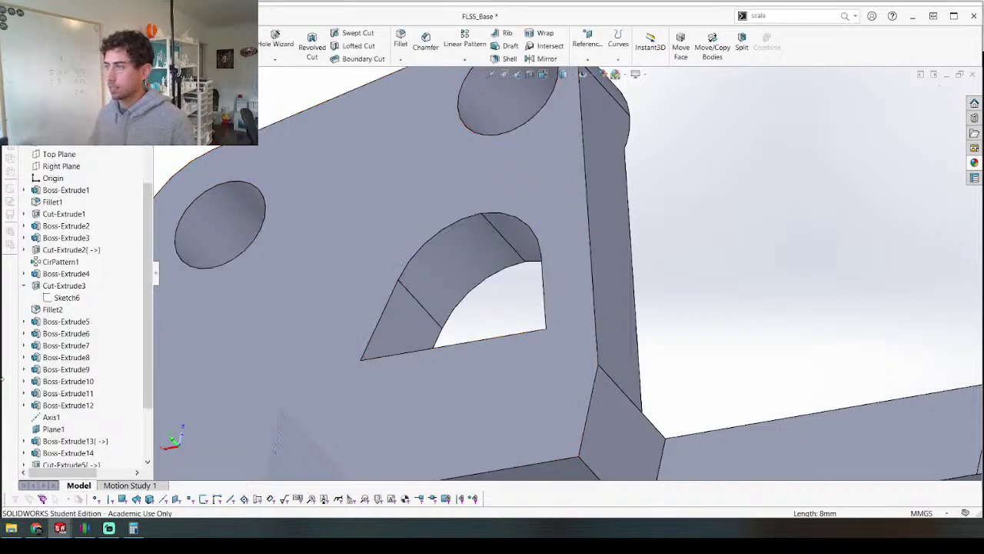
scroll(575, 274, "up", 4)
middle_click_drag(406, 197, 582, 319)
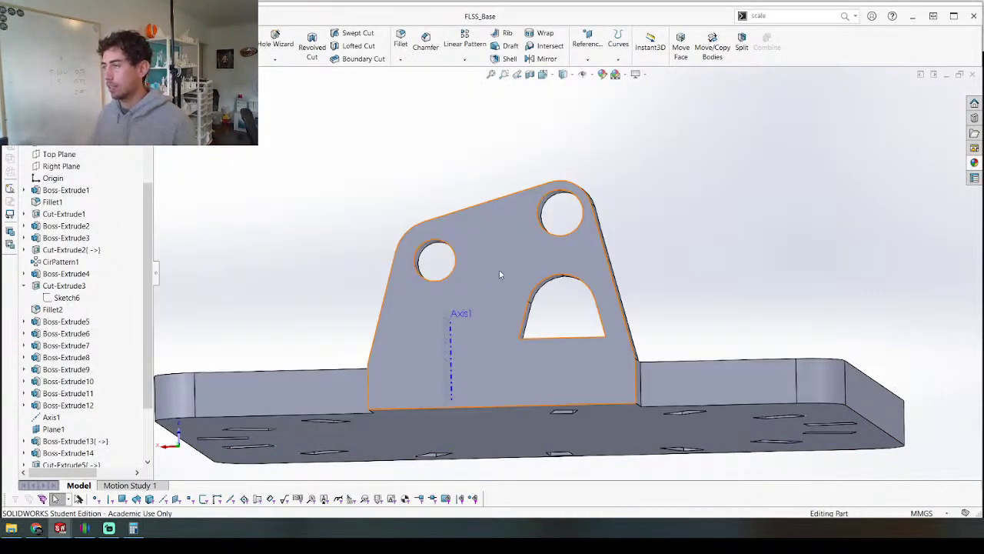
Step: Inspect the bracket and its rounded cutout in the gear assembly and return to the base part
key("ctrl+Tab")
scroll(507, 275, "up", 3)
middle_click_drag(547, 247, 792, 321)
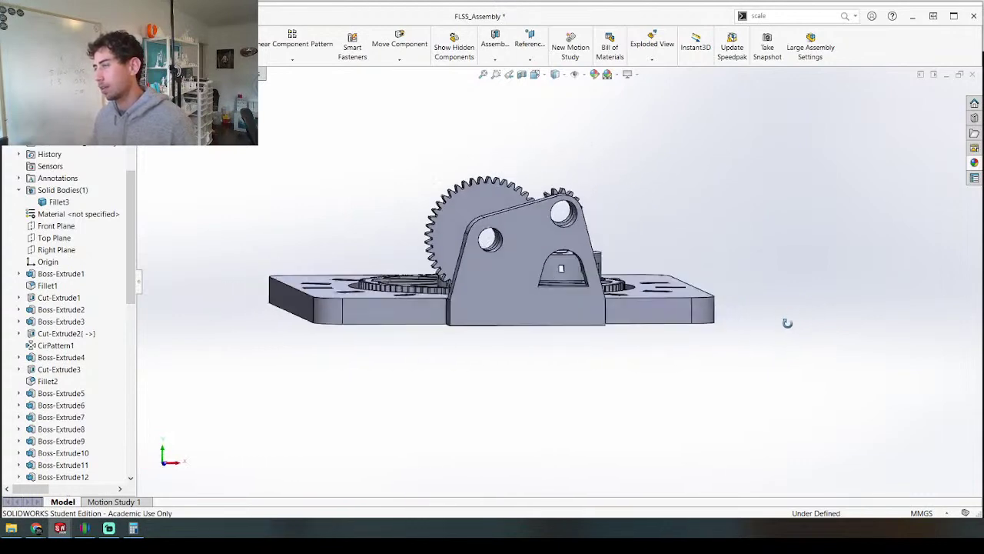
left_click(495, 264)
right_click(494, 264)
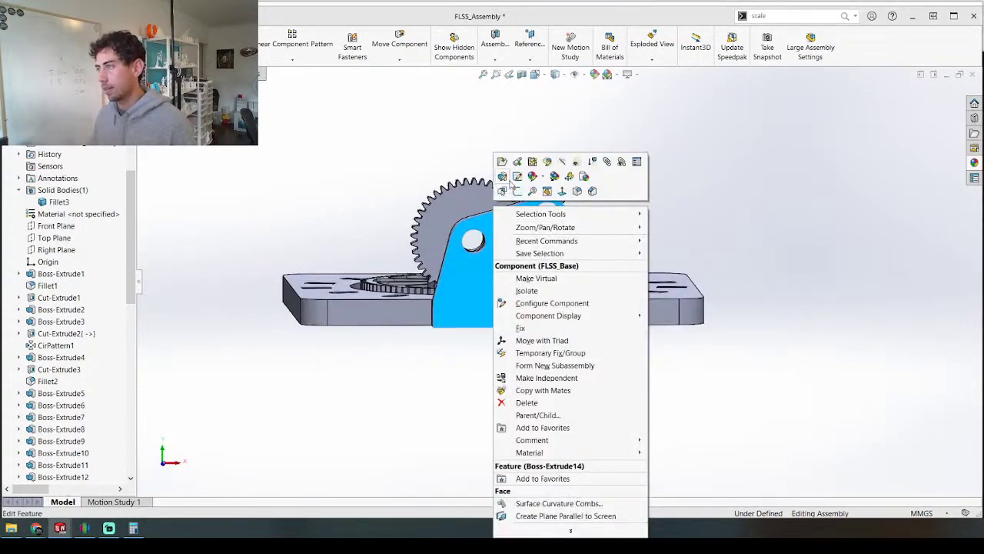
left_click(502, 162)
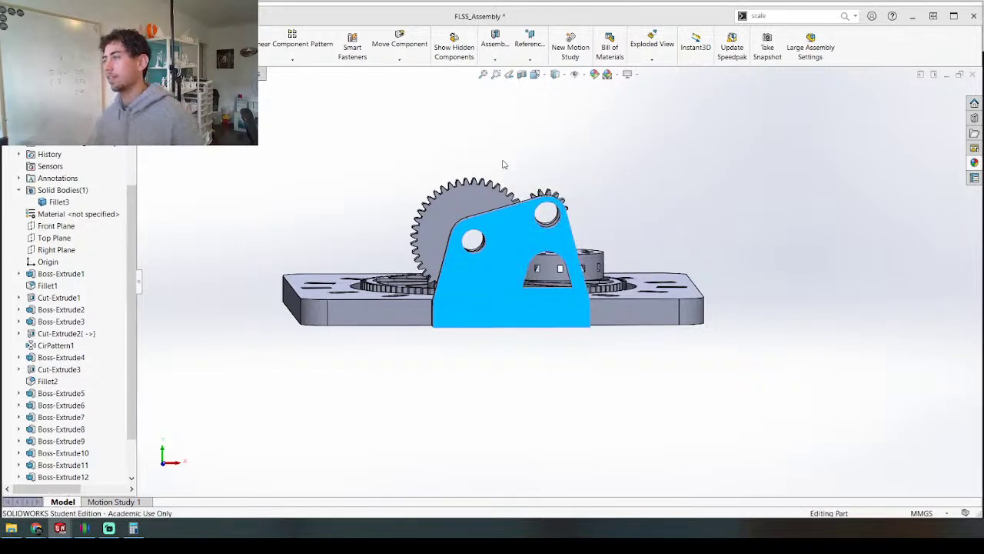
scroll(46, 396, "down", 2)
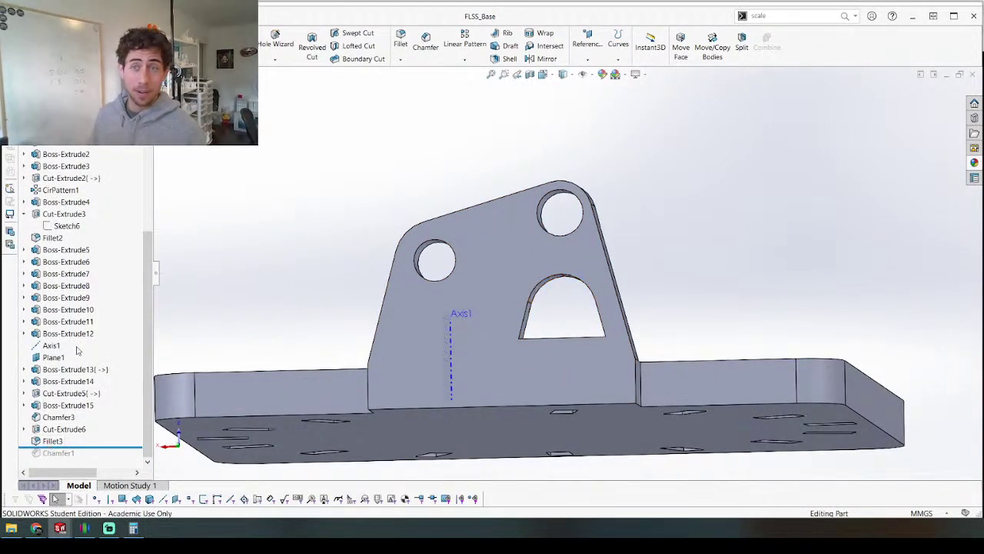
Step: Reopen the sketch behind the bracket's arc-topped cutout for editing, viewed face-on
right_click(50, 428)
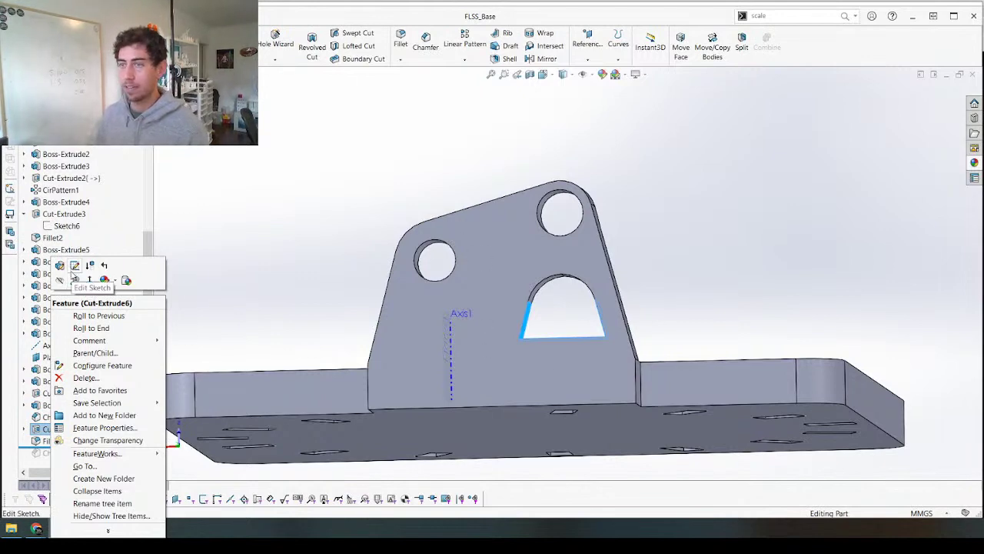
left_click(74, 266)
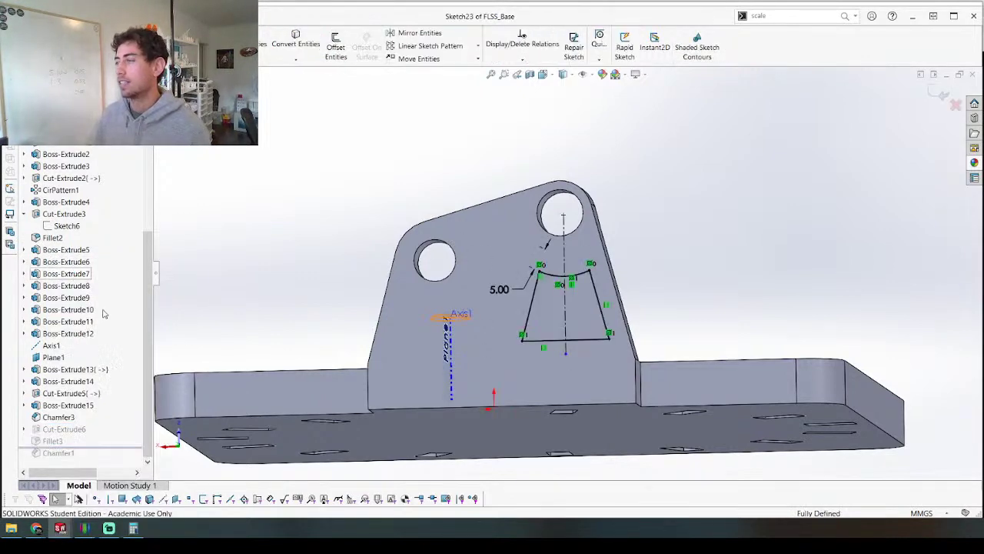
key("ctrl+8")
scroll(527, 251, "down", 5)
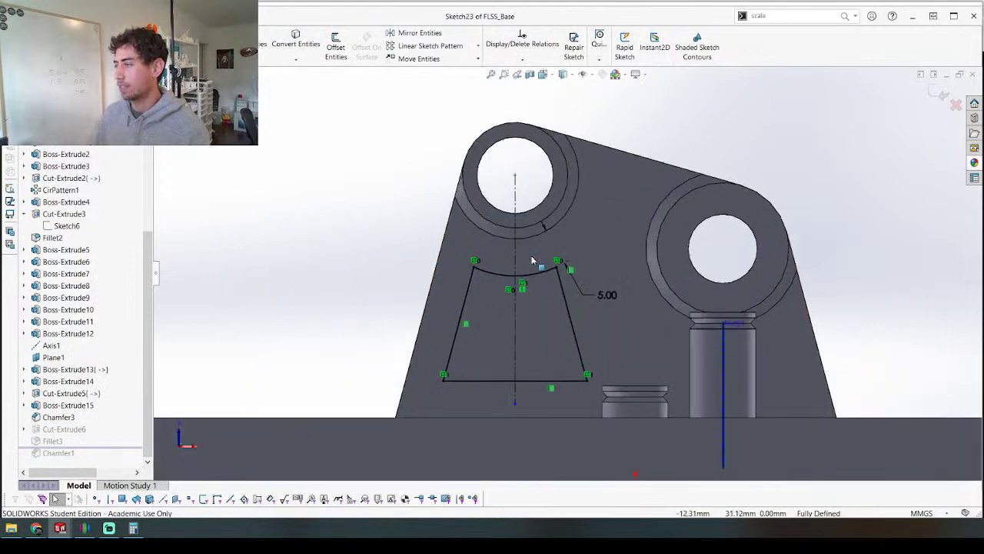
middle_click_drag(492, 295, 543, 308)
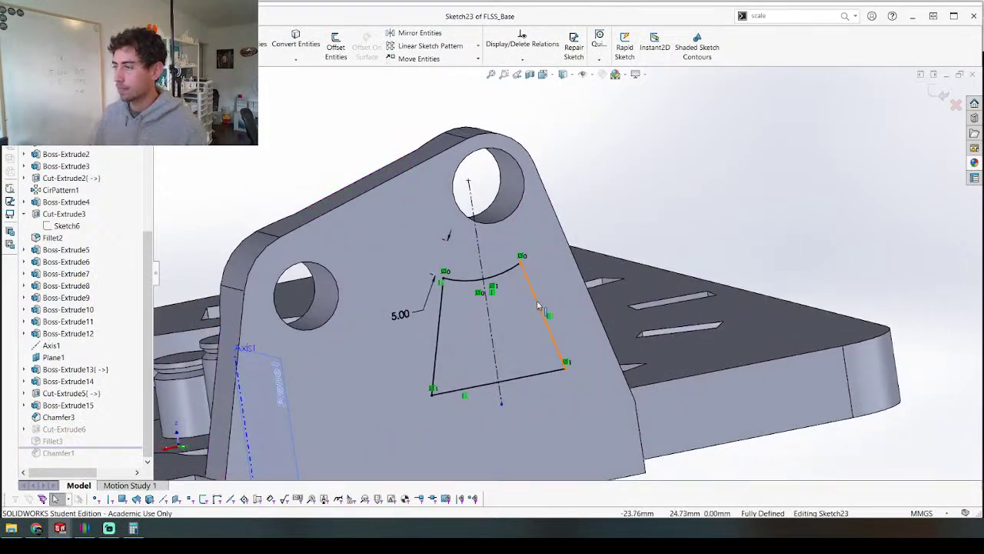
key("ctrl+8")
key("ctrl+8")
scroll(557, 238, "up", 3)
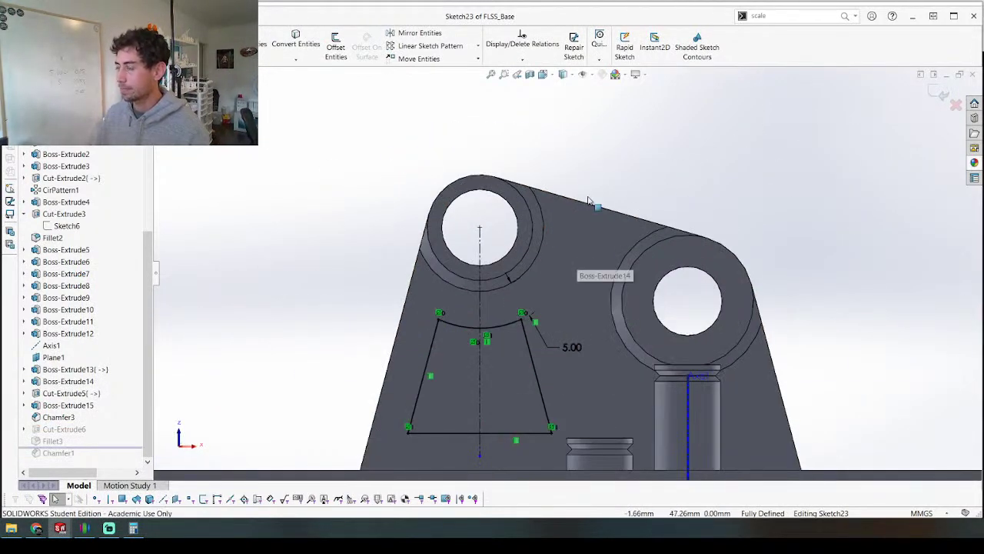
left_click(571, 266)
left_click(237, 222)
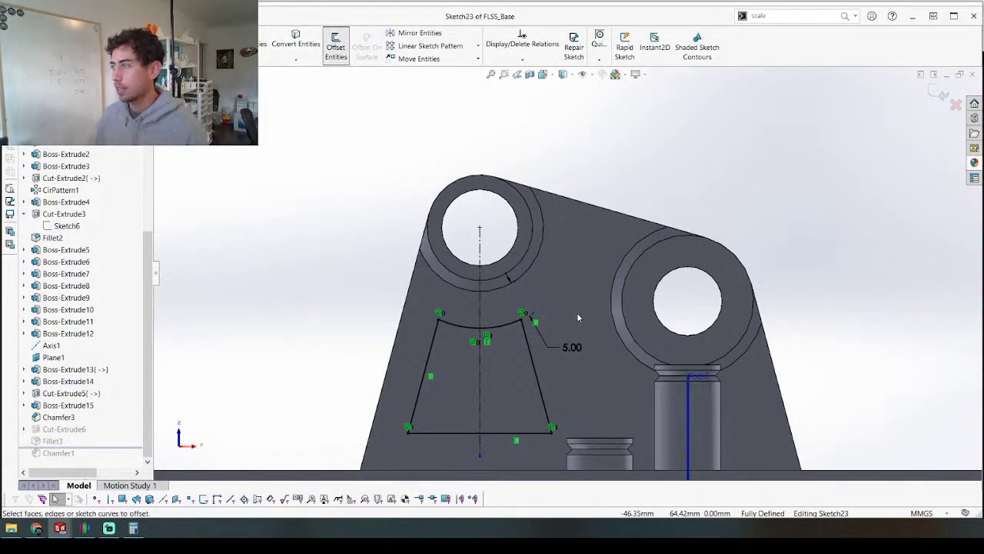
left_click(536, 271)
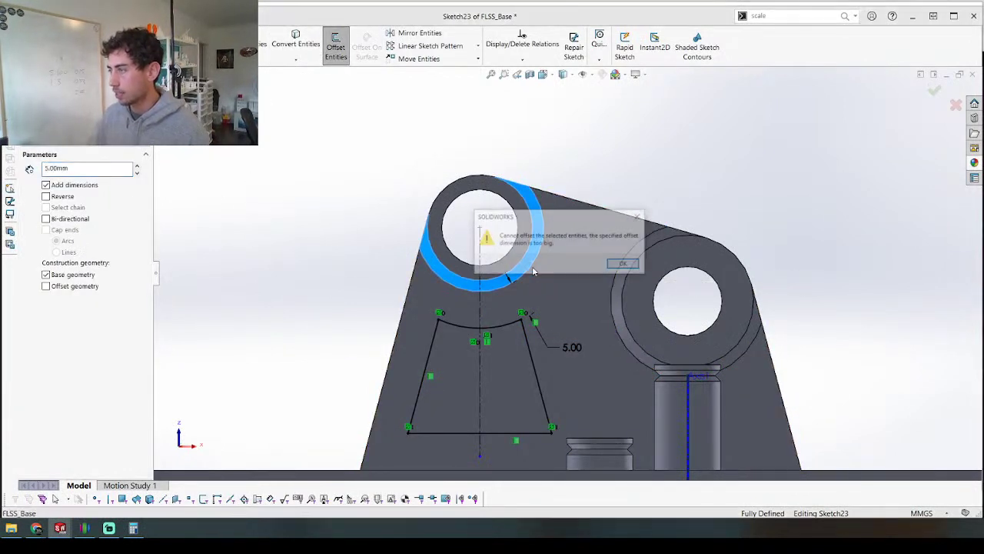
left_click(621, 264)
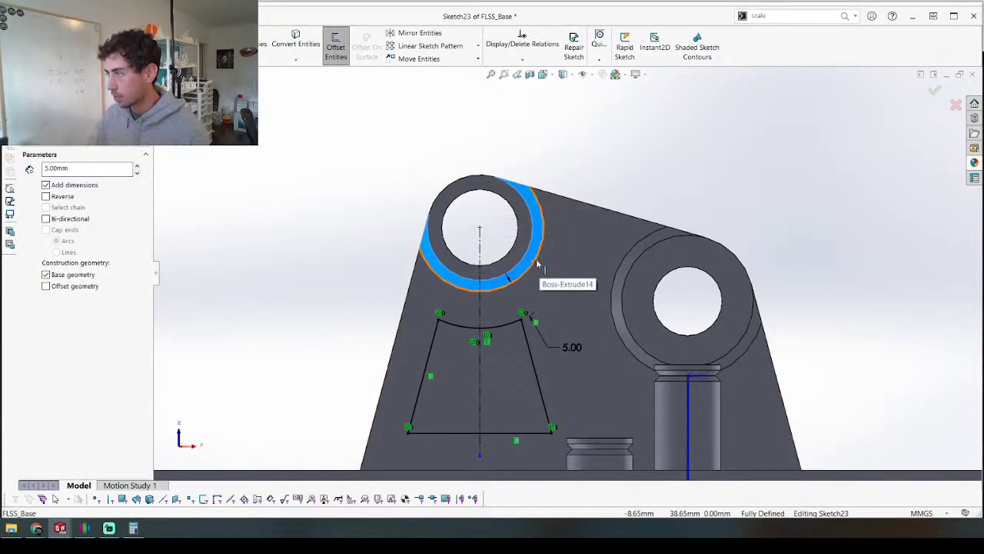
left_click(538, 265)
left_click(620, 264)
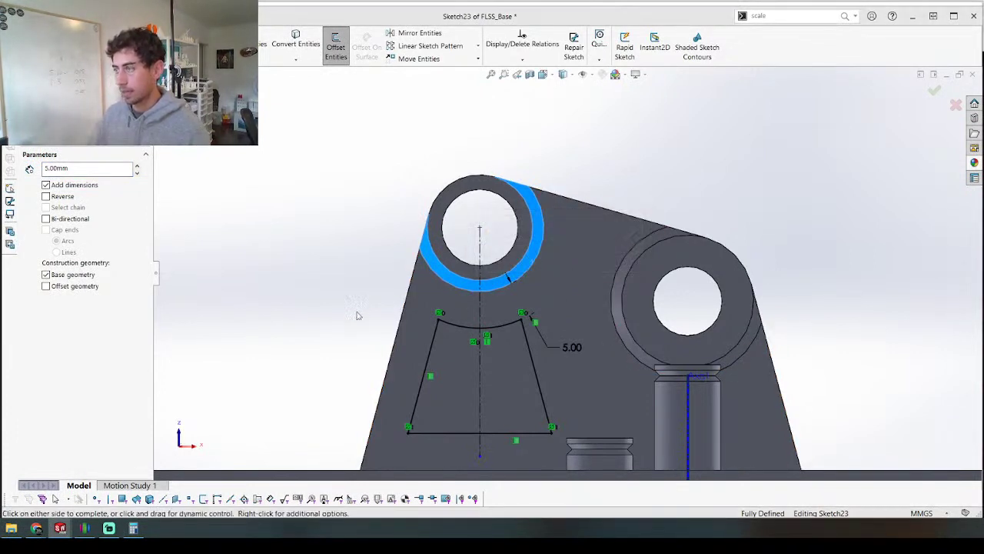
key("Escape")
key("Escape")
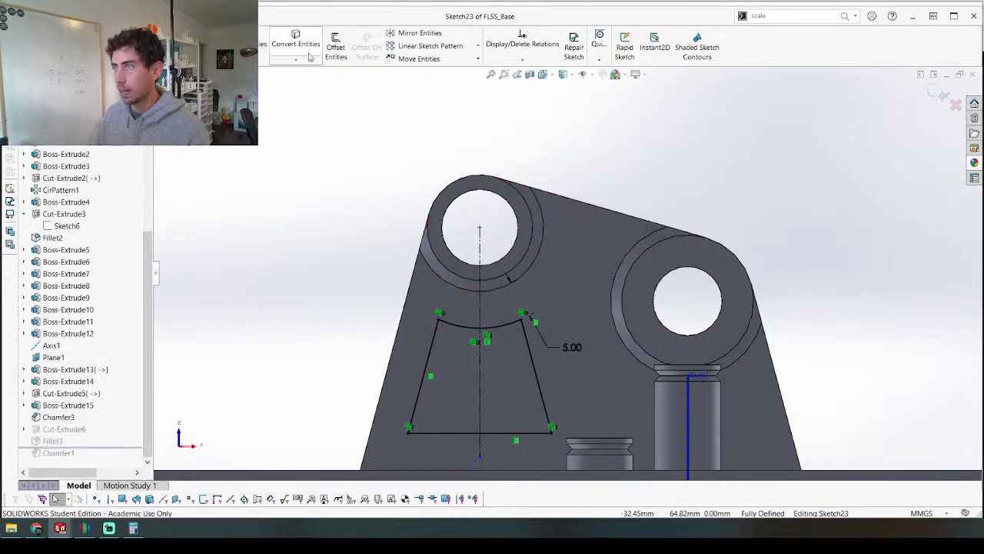
Step: Offset the outer edge of the higher bearing ring outward by 5 mm in the cutout sketch
left_click(335, 39)
left_click(542, 246)
middle_click_drag(567, 334, 605, 341)
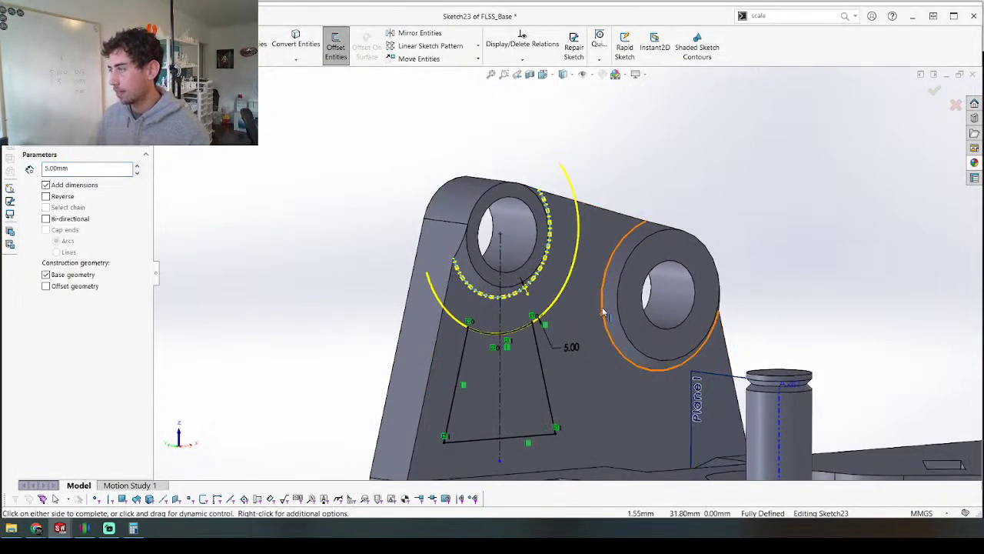
left_click(603, 311)
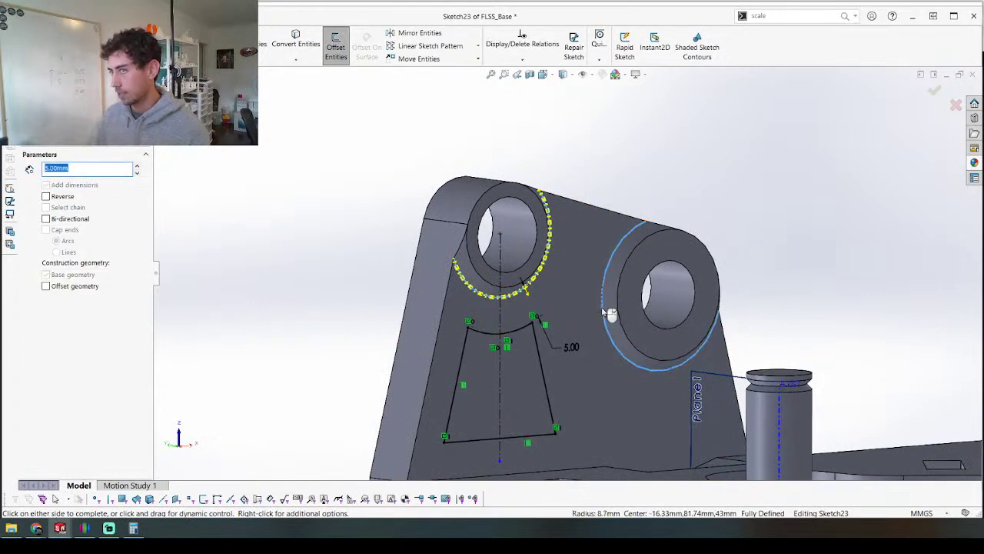
scroll(510, 356, "up", 4)
left_click(506, 334)
middle_click_drag(505, 334, 627, 330)
scroll(604, 281, "down", 4)
Step: Offset the outer edge of the lower bearing ring outward by 5 mm in the same sketch
left_click(334, 48)
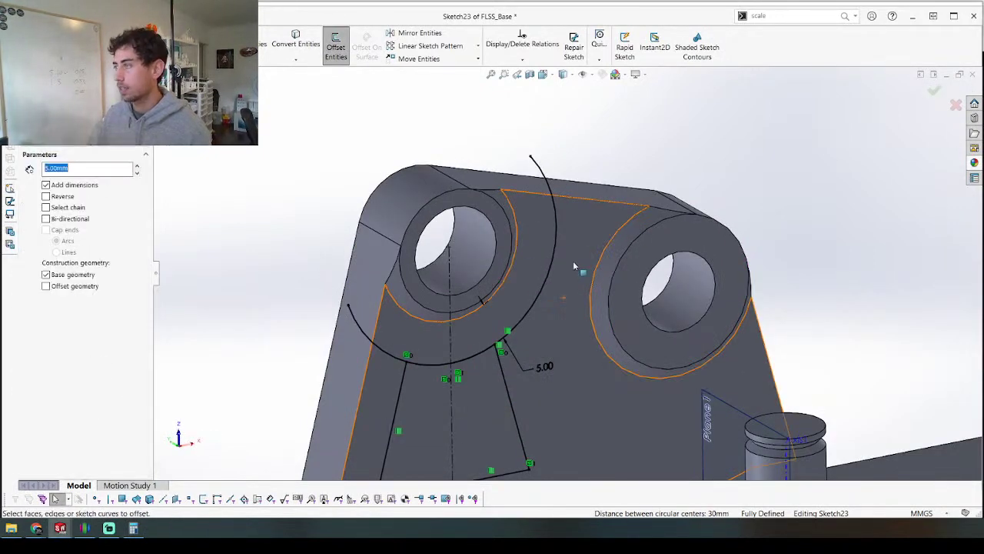
left_click(598, 271)
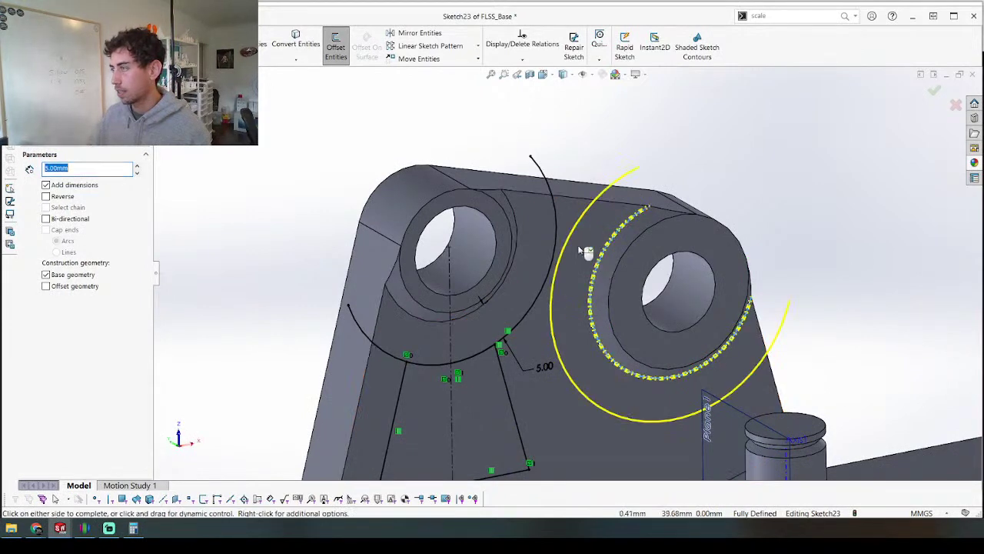
left_click(561, 208)
scroll(508, 211, "up", 3)
scroll(586, 358, "down", 3)
middle_click_drag(585, 358, 543, 390)
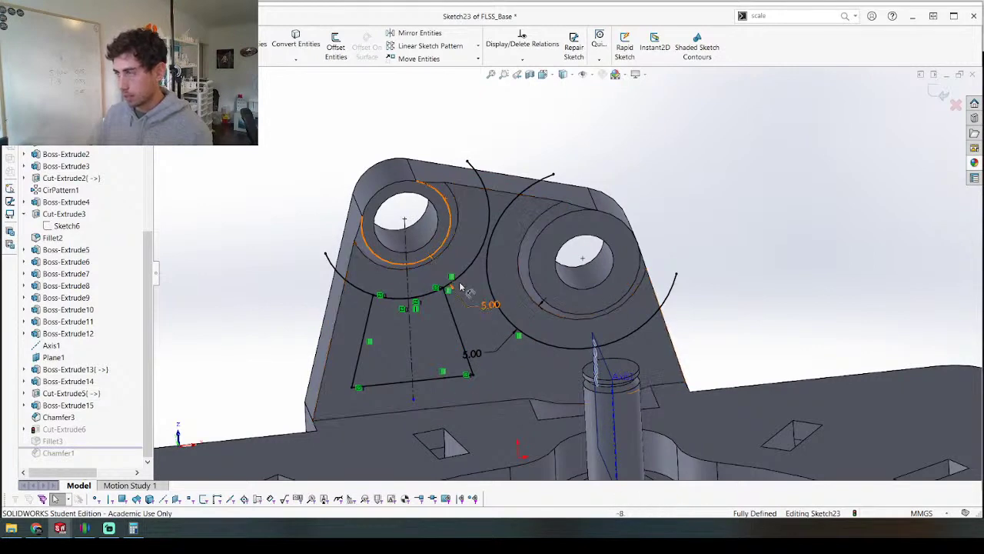
Step: Select the trapezoid's slanted side facing the lower bearing ring
scroll(471, 264, "down", 3)
left_click(464, 367)
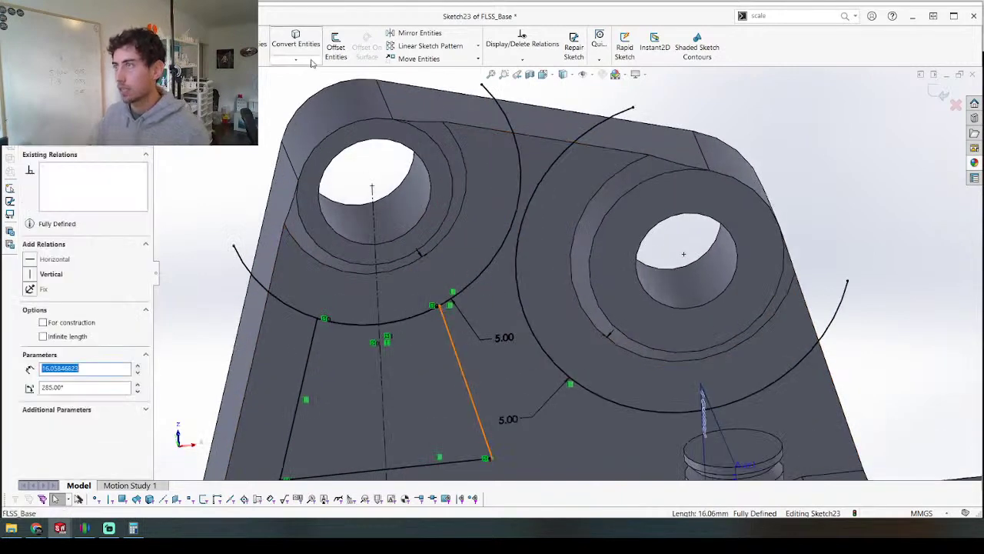
Step: Trim the excess of the offset arc around the left hole back to the sides of the left window profile
left_click_drag(274, 260, 227, 297)
key("Delete")
Step: Draw a vertical construction line from the right hole's center down to the plate's lower edge
scroll(567, 275, "up", 2)
mouse_move(571, 367)
middle_mouse_down()
mouse_move(411, 355)
mouse_move(620, 371)
mouse_move(442, 351)
middle_mouse_up()
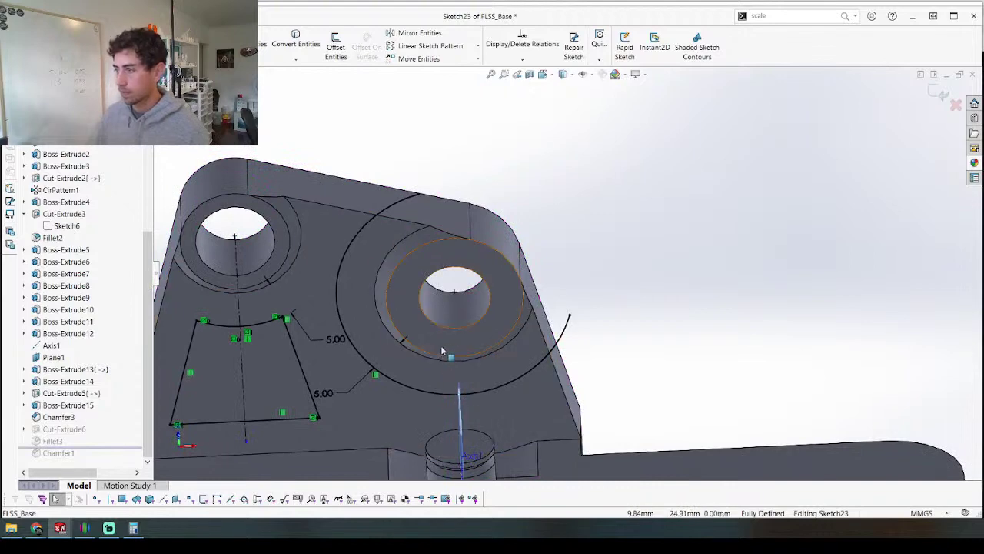
scroll(446, 392, "up", 3)
key("l")
key("ctrl+8")
scroll(603, 247, "down", 3)
left_click(602, 267)
left_click(603, 419)
key("Escape")
Step: Draw a slanted line from the left corner of the base recess to the right offset arc, aimed at the hole's center
scroll(588, 398, "down", 4)
middle_click_drag(609, 398, 654, 450)
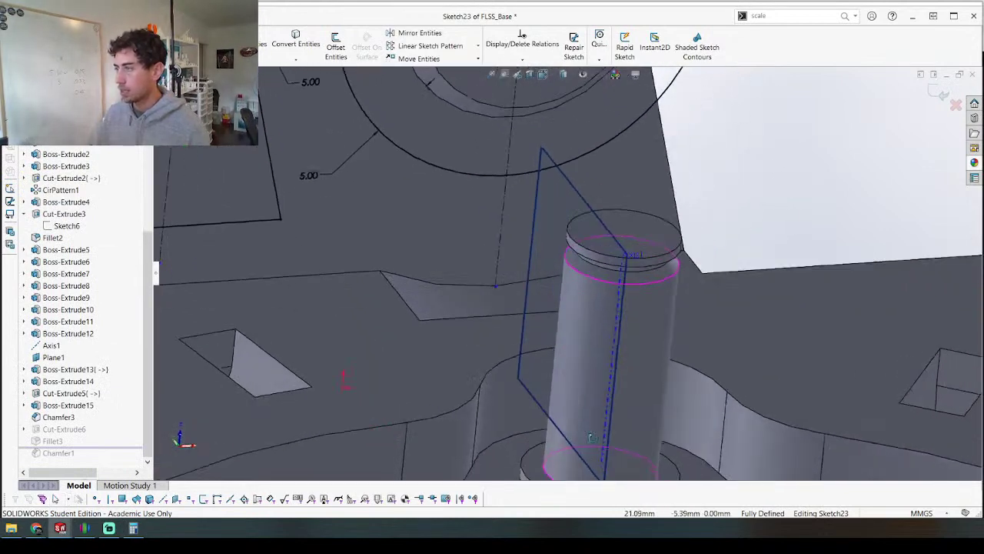
scroll(360, 261, "up", 4)
scroll(461, 222, "down", 3)
key("l")
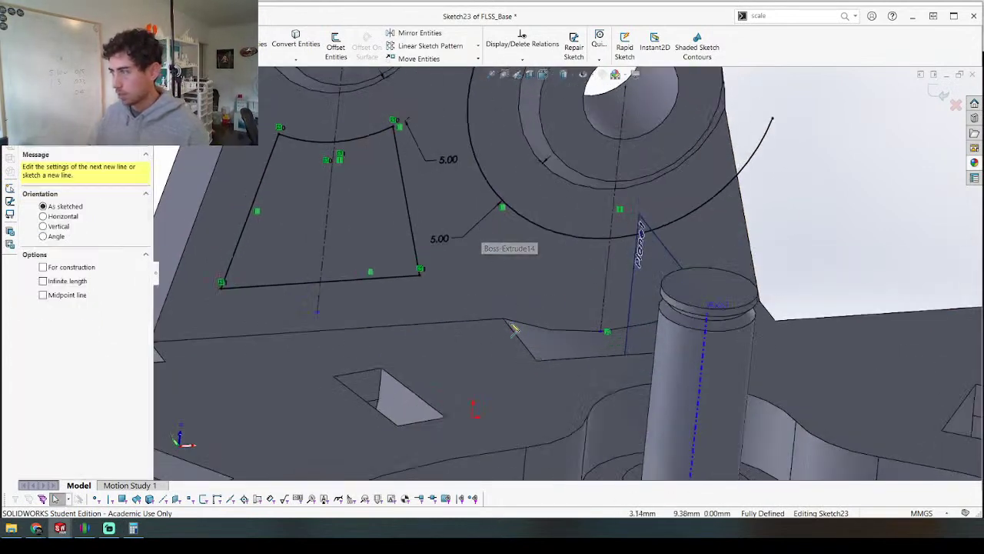
left_click(504, 320)
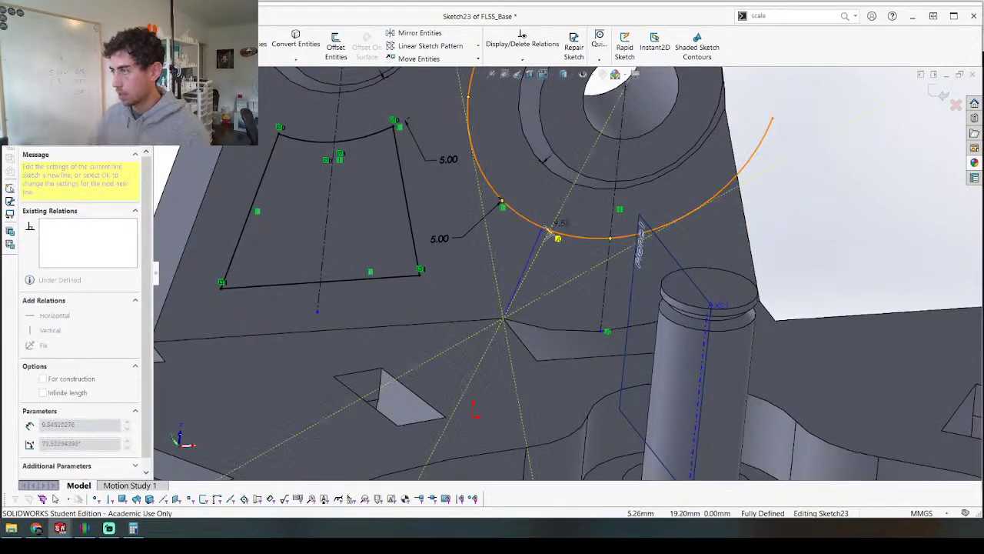
left_click(551, 232)
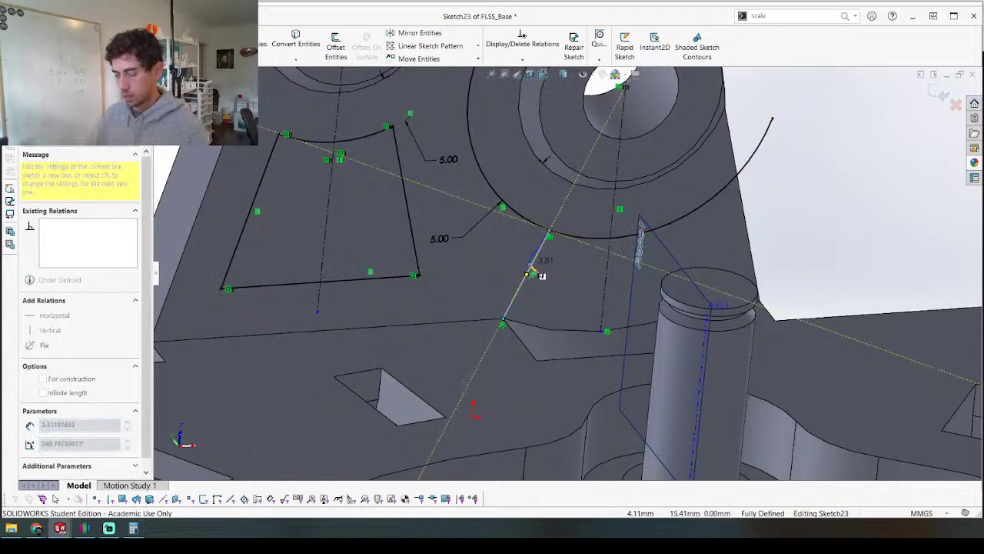
key("Escape")
Step: Mirror the slanted line about the right hole's vertical construction line
mouse_move(538, 272)
middle_mouse_down()
mouse_move(606, 247)
mouse_move(642, 291)
middle_mouse_up()
left_click(519, 269)
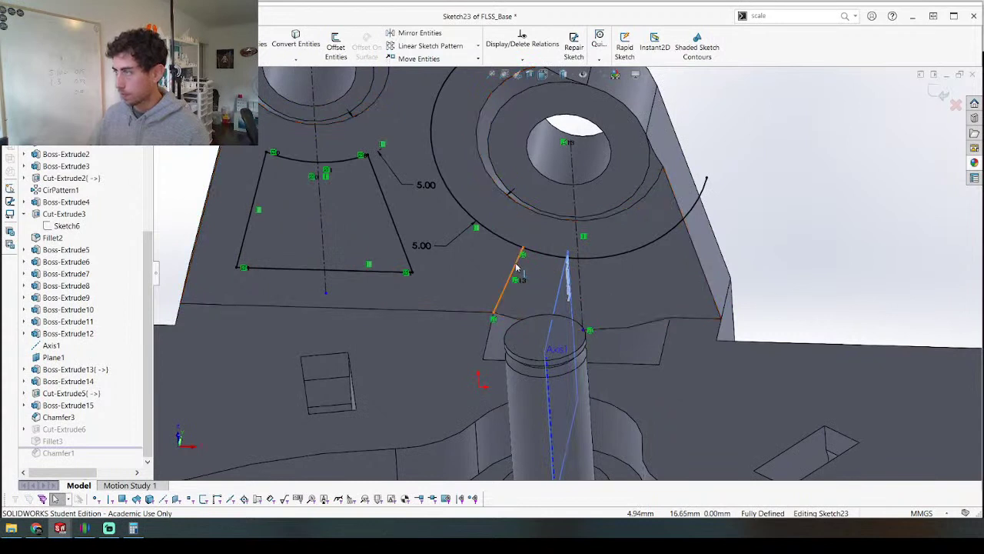
left_click(581, 275, "ctrl")
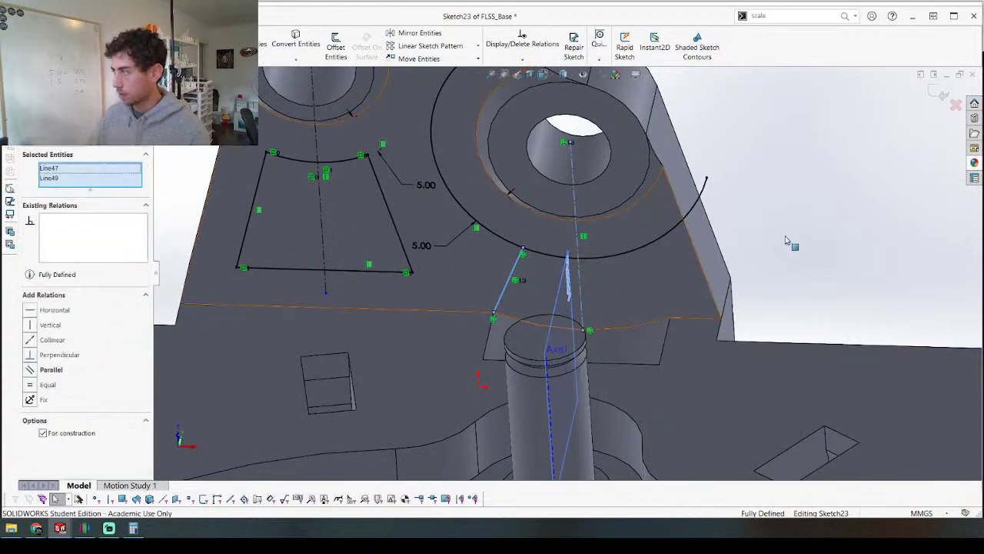
right_click_drag(815, 272, 903, 269)
Step: Trim the right offset arc to the two slanted lines, close the profile along the curved lower edge, and exit the sketch
key("t")
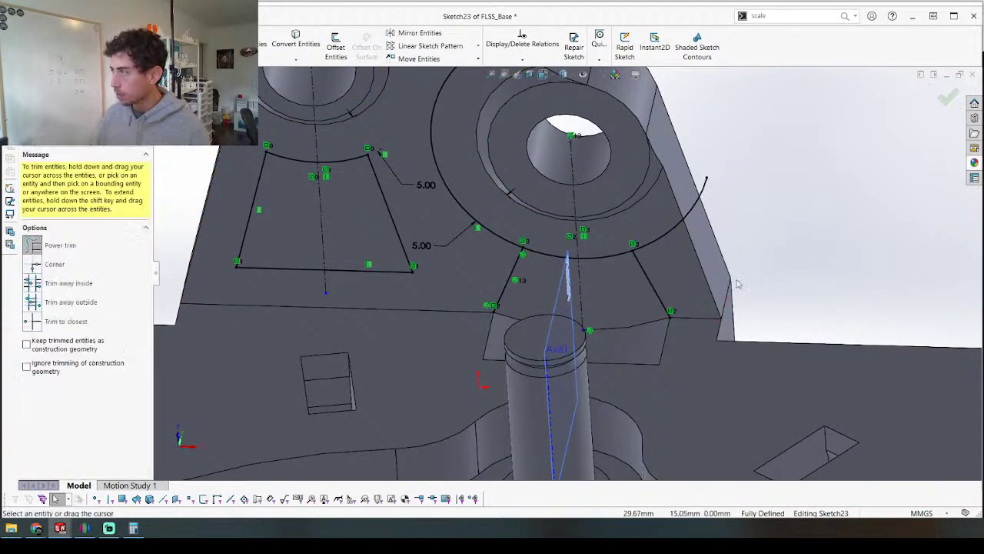
left_click_drag(741, 285, 646, 223)
left_click_drag(501, 241, 513, 313)
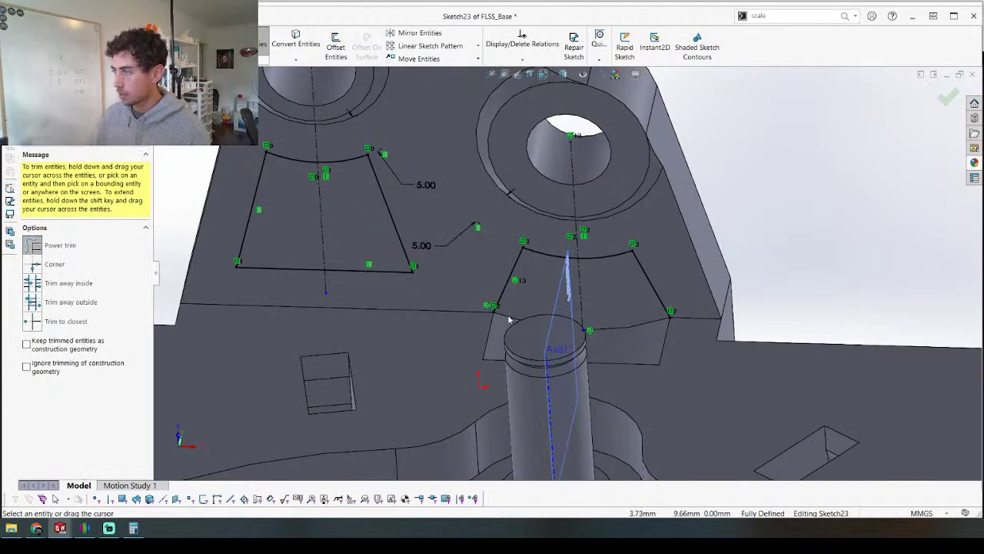
key("Escape")
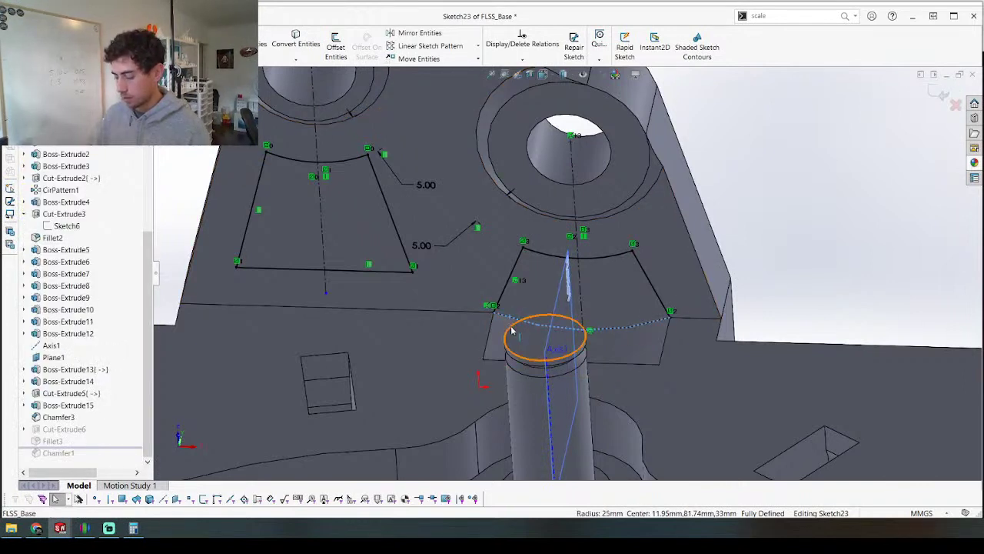
left_click(940, 92)
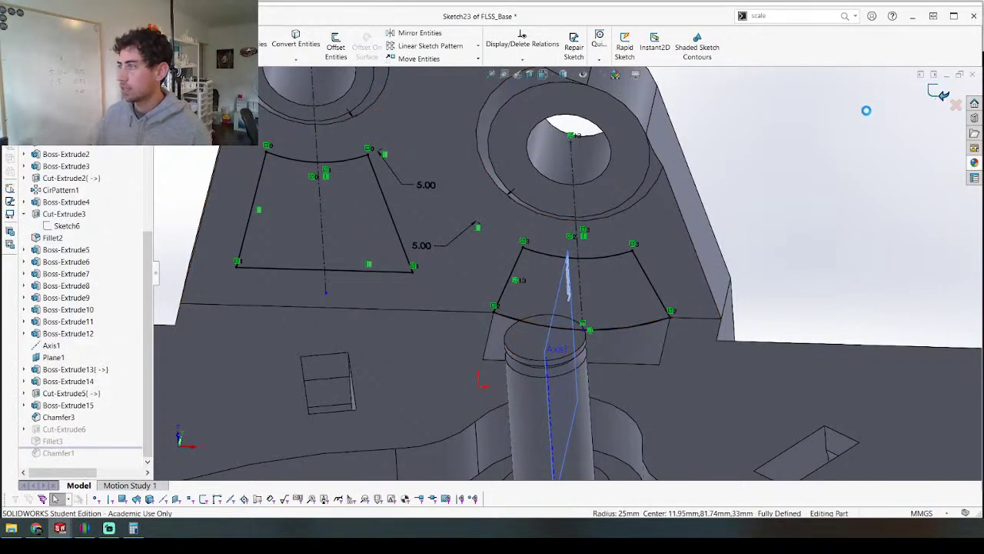
Step: Edit the existing 8 mm window fillet to add the two upper corner edges of the right opening
scroll(516, 296, "up", 1)
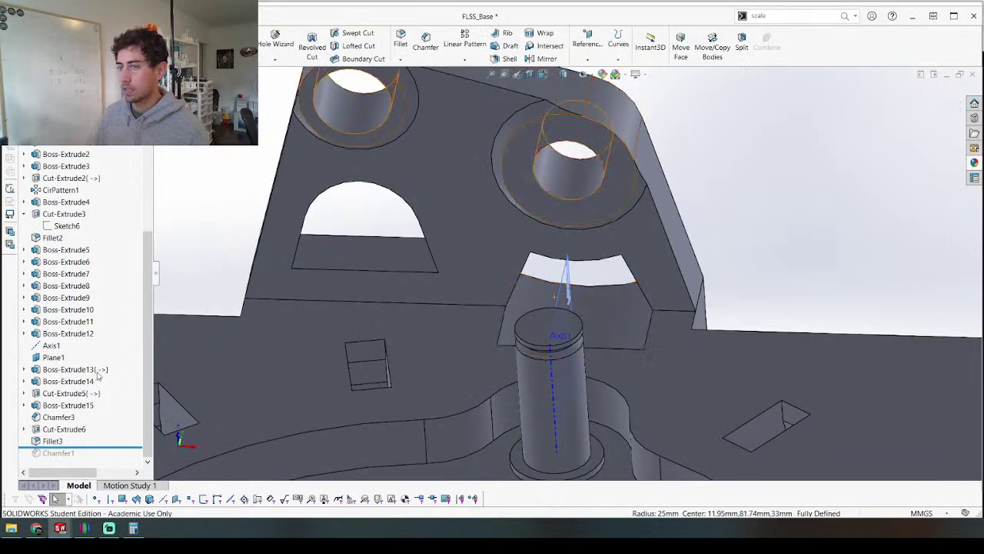
right_click(54, 443)
left_click(63, 250)
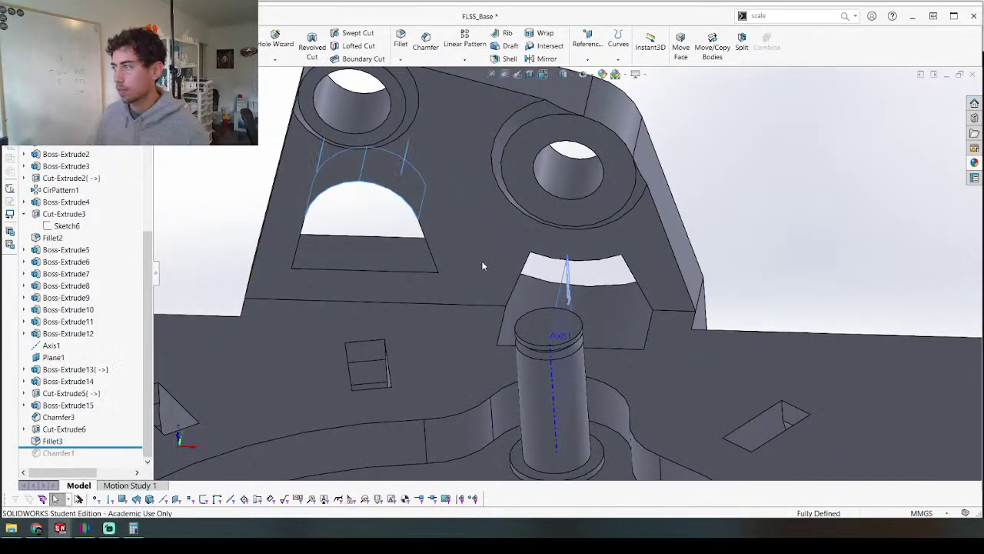
middle_click_drag(440, 155, 638, 314)
scroll(644, 314, "down", 3)
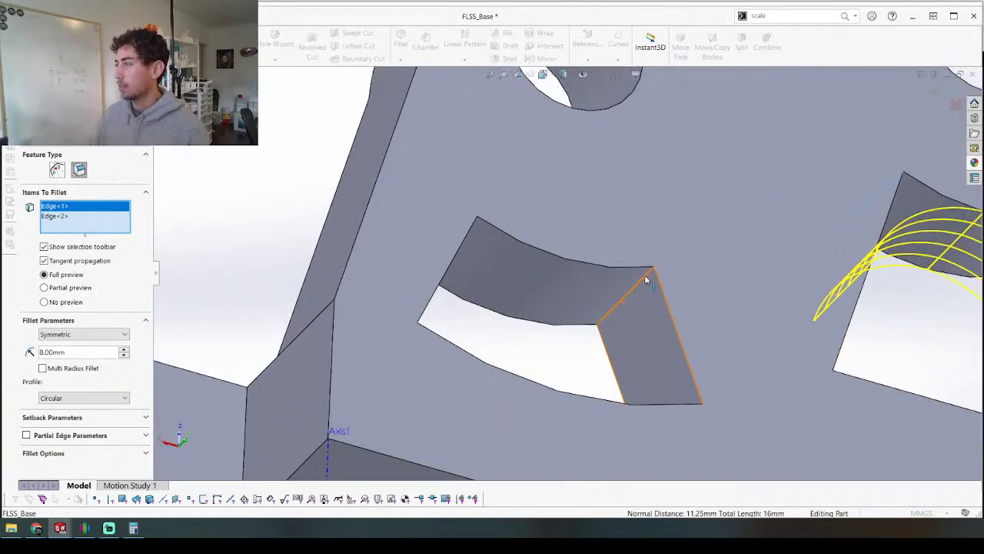
left_click(646, 281)
middle_click_drag(646, 280, 499, 252)
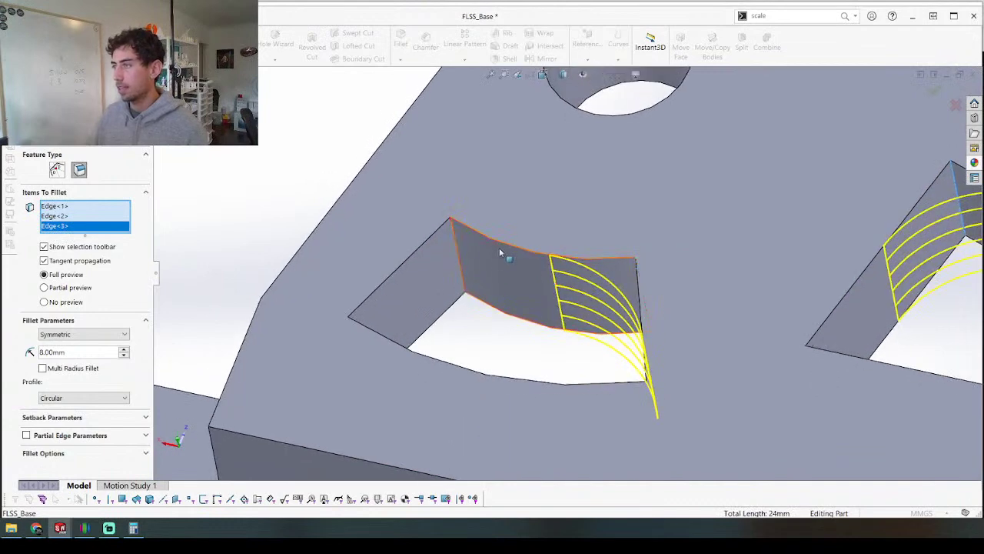
left_click(453, 234)
key("Return")
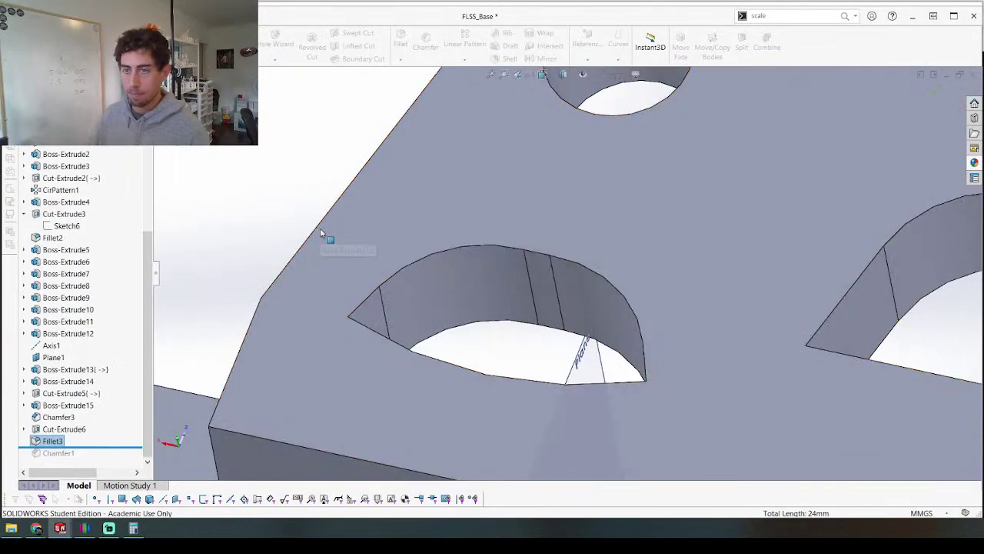
Step: Start a new sketch on the upright plate's flat face, on the side with the raised hole bosses
scroll(424, 199, "up", 3)
middle_click_drag(423, 200, 454, 304)
scroll(625, 222, "up", 3)
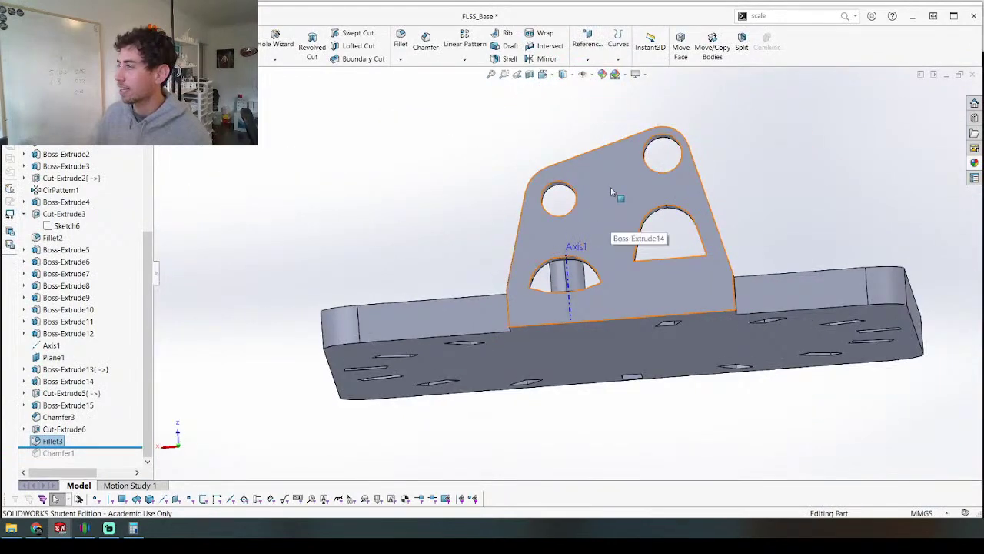
scroll(611, 187, "down", 4)
middle_click_drag(610, 223, 417, 290)
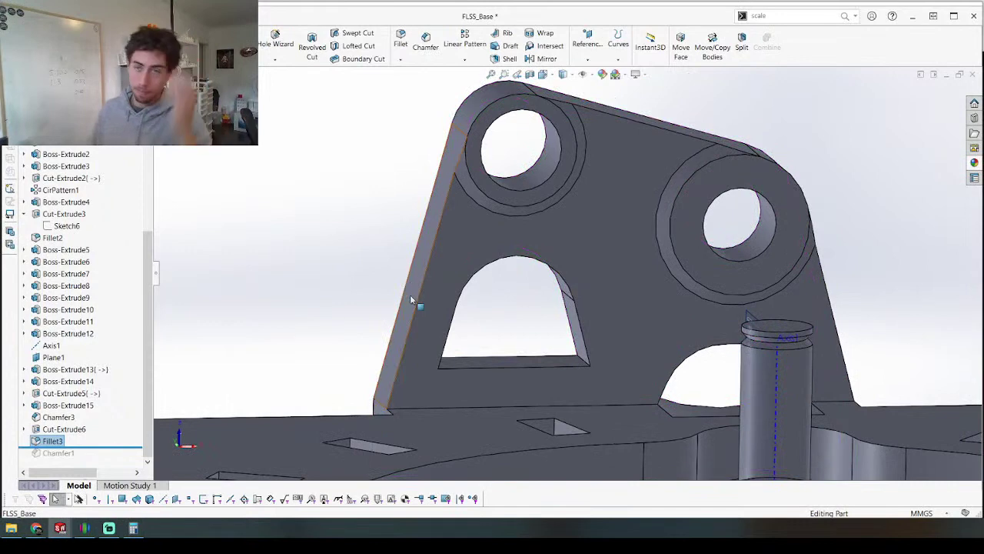
left_click(602, 279)
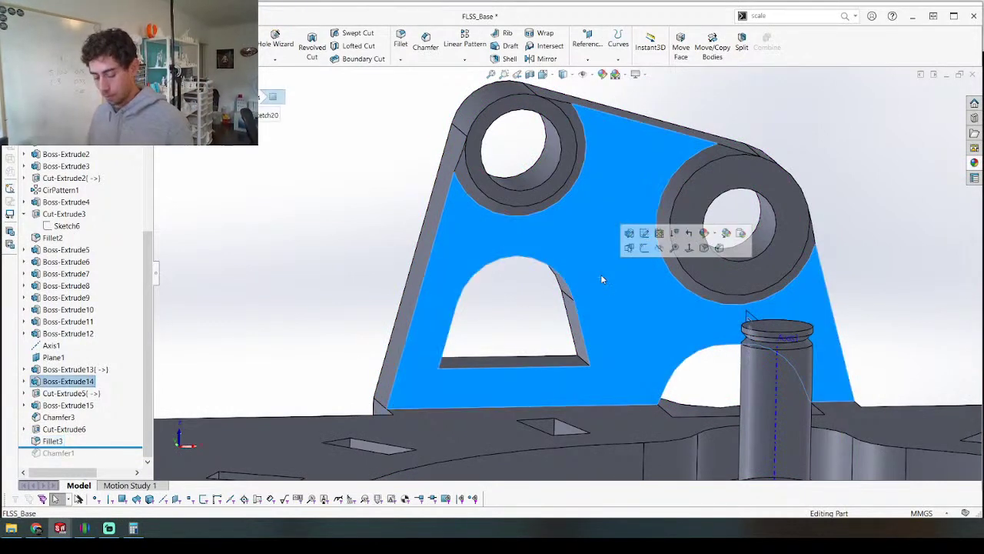
key("s")
scroll(563, 316, "down", 3)
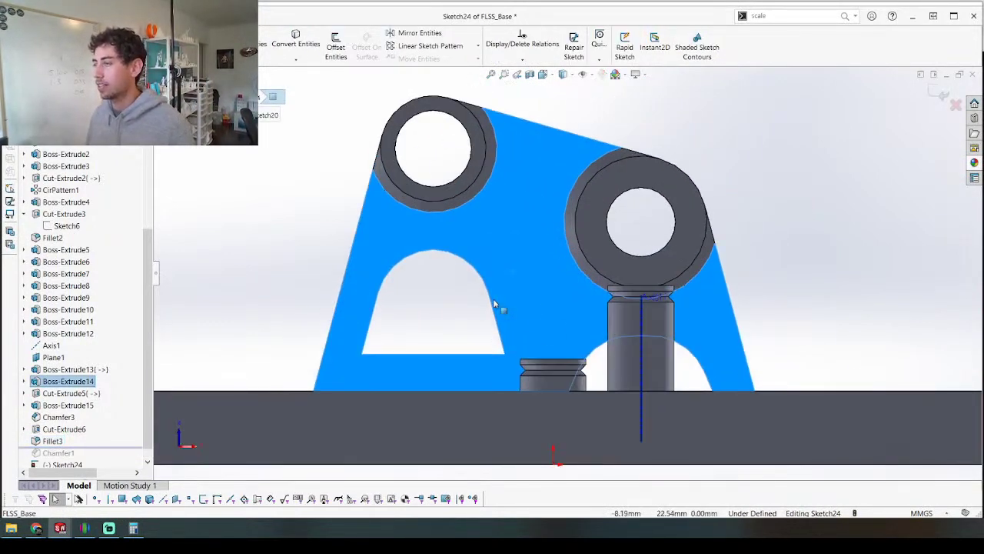
Step: Offset the left opening's slanted right edge by 5 mm into the web between the openings
left_click(496, 321)
left_click(336, 45)
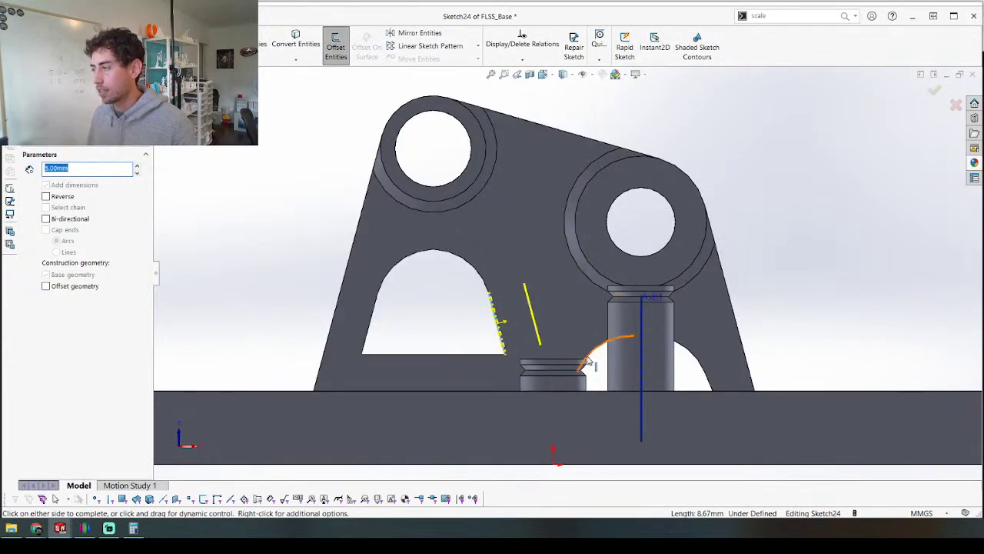
scroll(573, 369, "down", 4)
middle_click_drag(570, 350, 586, 366)
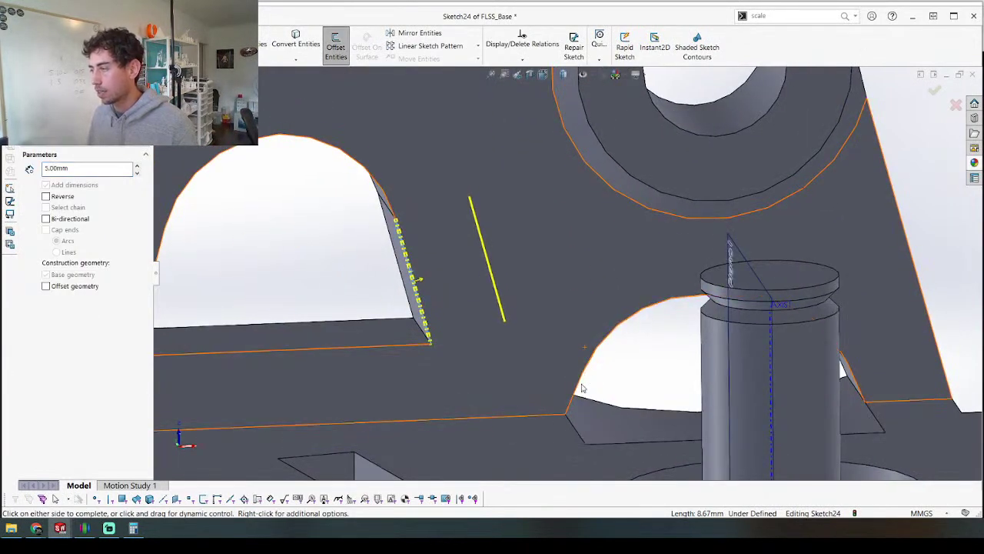
left_click(584, 392)
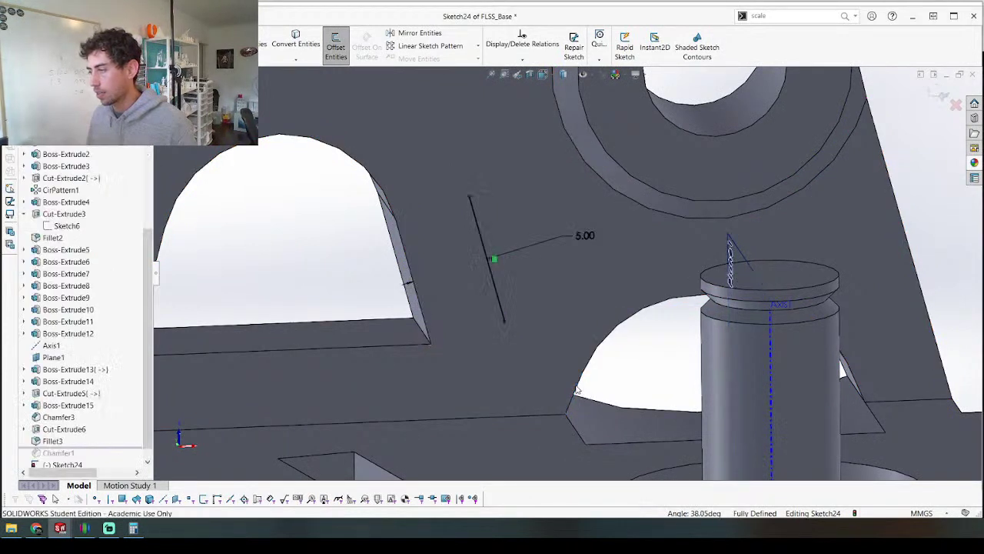
Step: Offset the right opening's short slanted left edge by 5 mm into the web and extend both offset lines until they meet
left_click(336, 46)
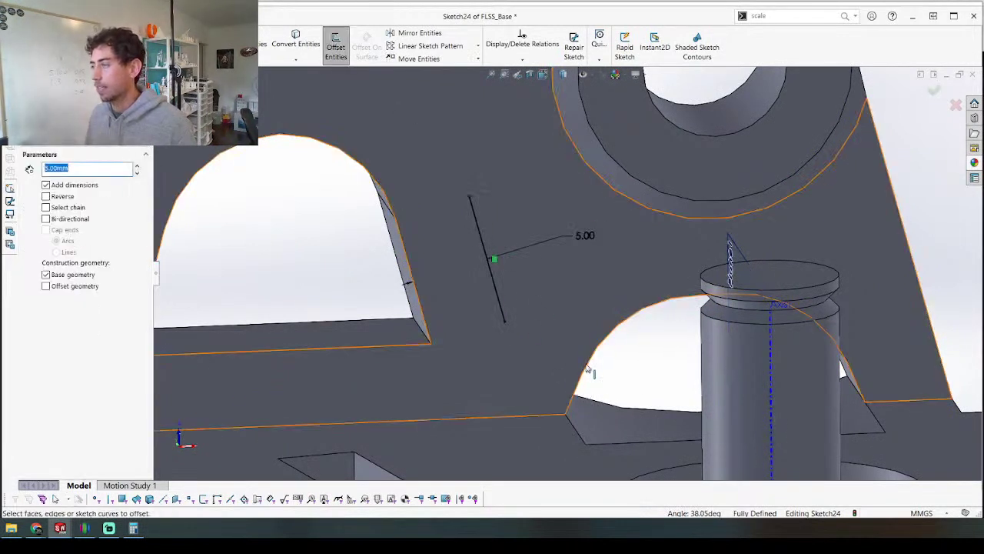
left_click(583, 389)
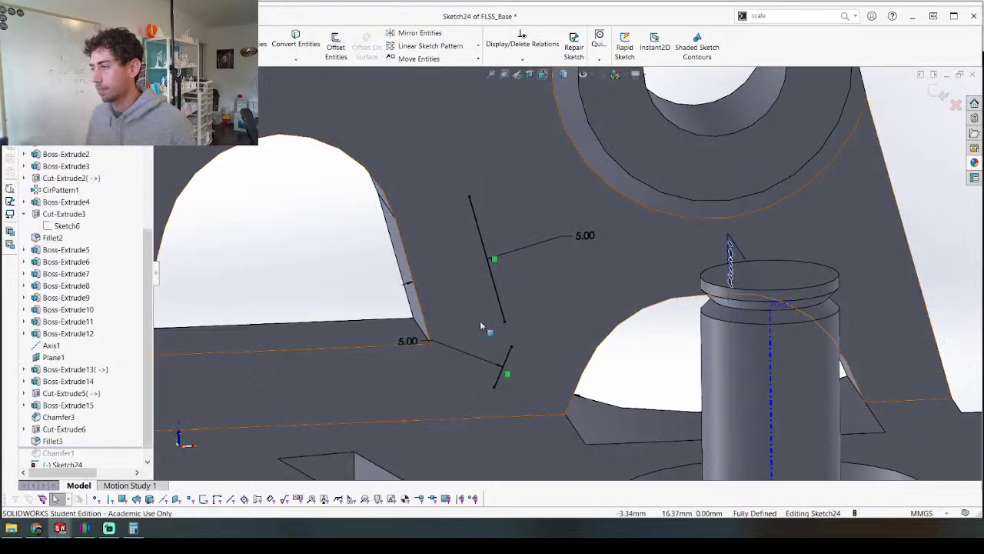
left_click_drag(511, 346, 575, 192)
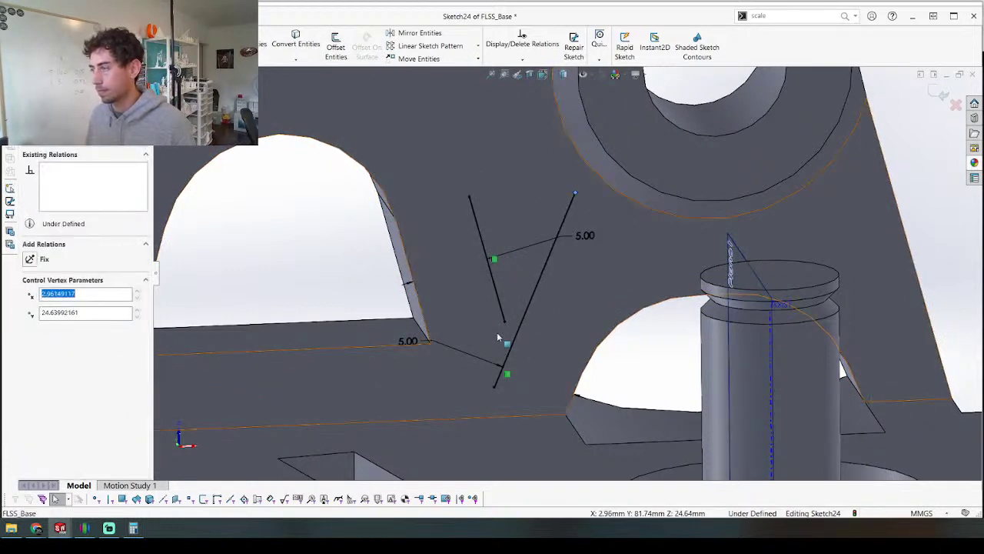
mouse_move(502, 326)
left_mouse_down()
mouse_move(516, 326)
mouse_move(521, 347)
left_mouse_up()
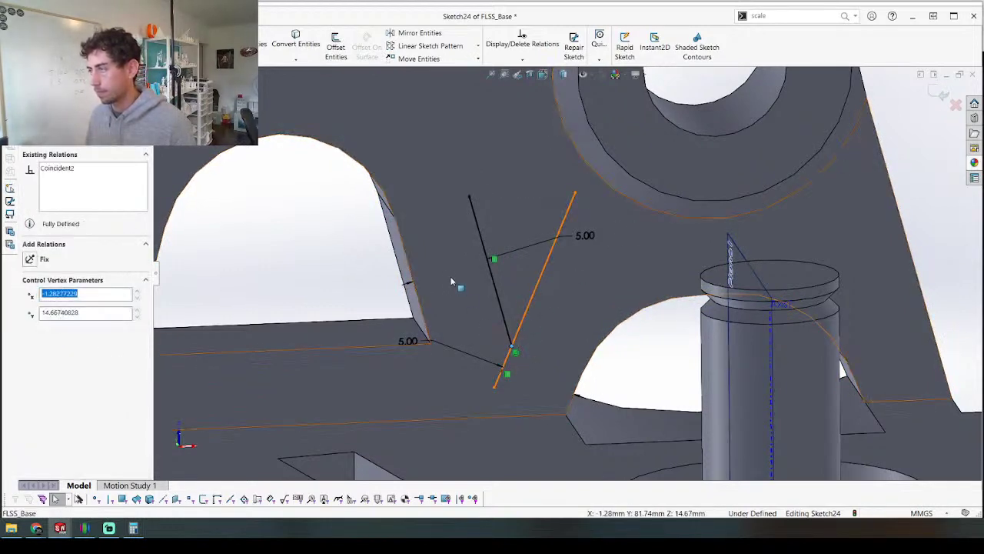
Step: Offset the outer chamfer edge around the right hole outward by 5 mm
scroll(567, 190, "up", 3)
scroll(568, 191, "down", 2)
left_click(336, 48)
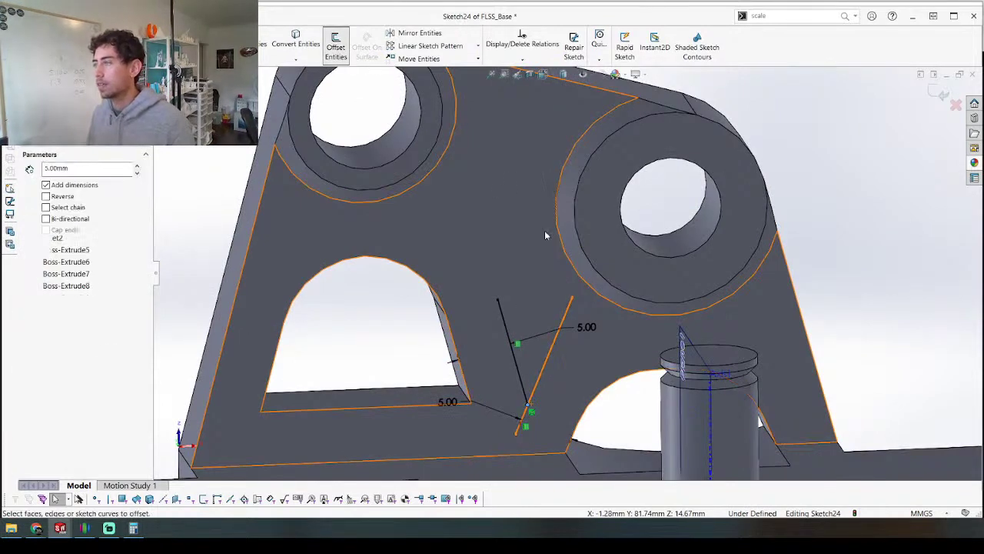
left_click(560, 237)
left_click(508, 221)
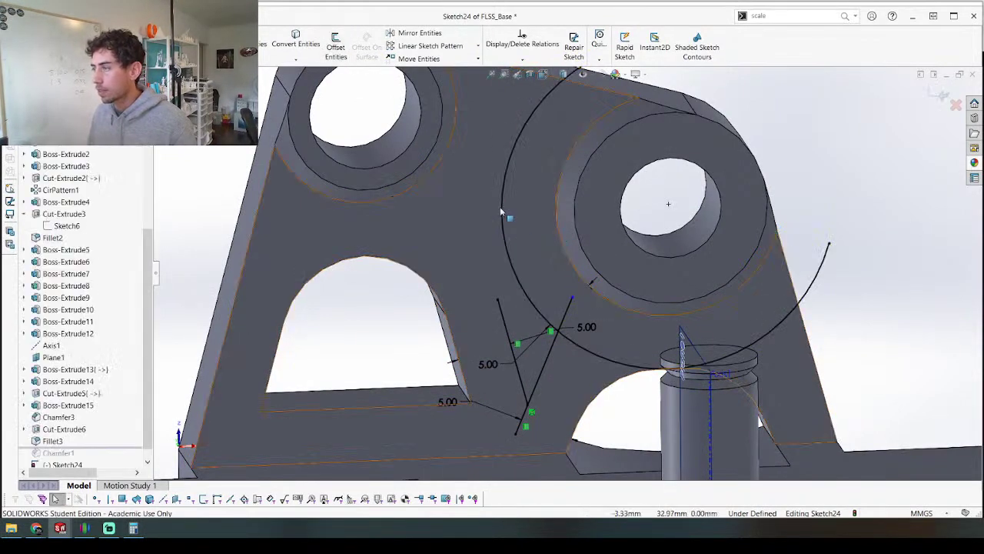
Step: Set the offset distances of the arc and both slanted lines to 3.5 mm
left_click_drag(580, 332, 507, 279)
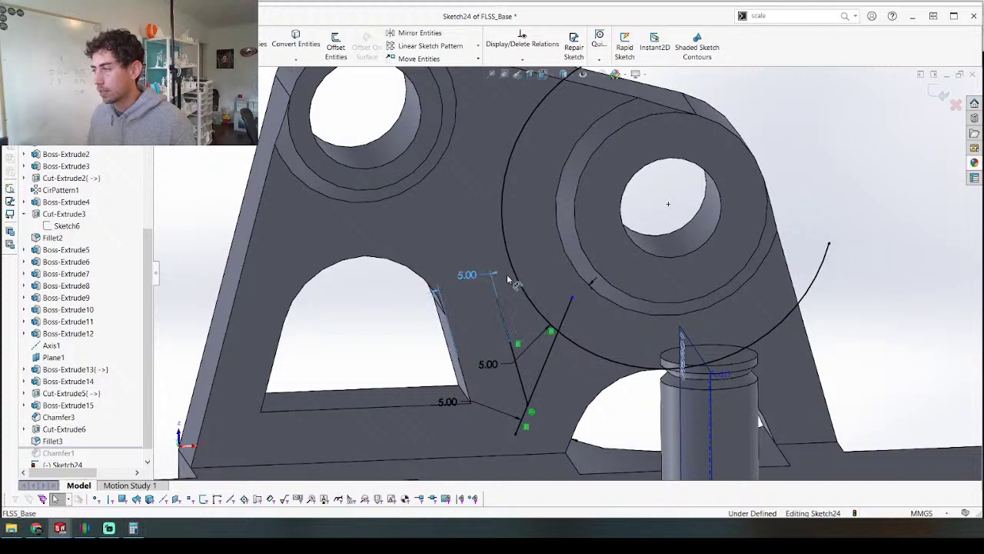
double_click(484, 363)
type("3.5")
key("Return")
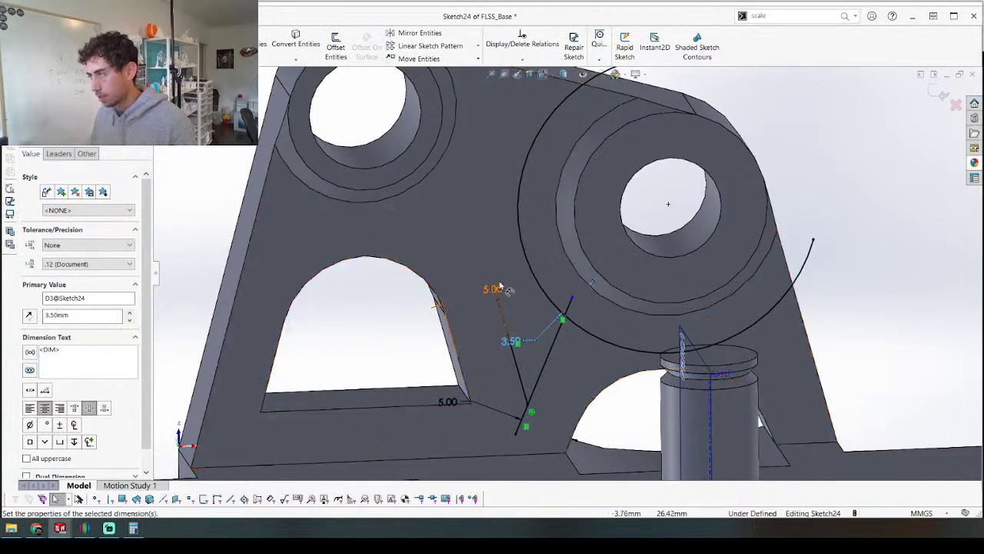
double_click(492, 288)
type("3.5")
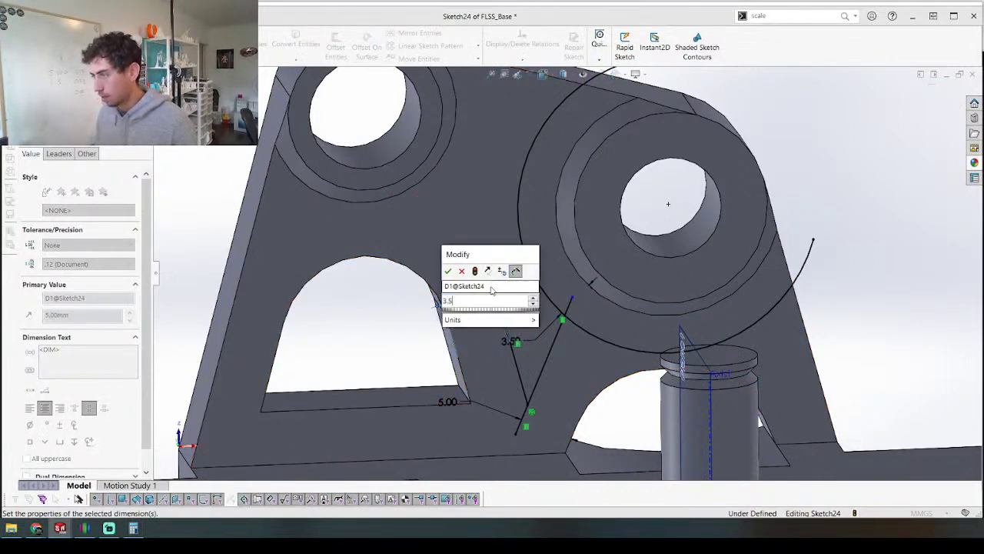
key("Return")
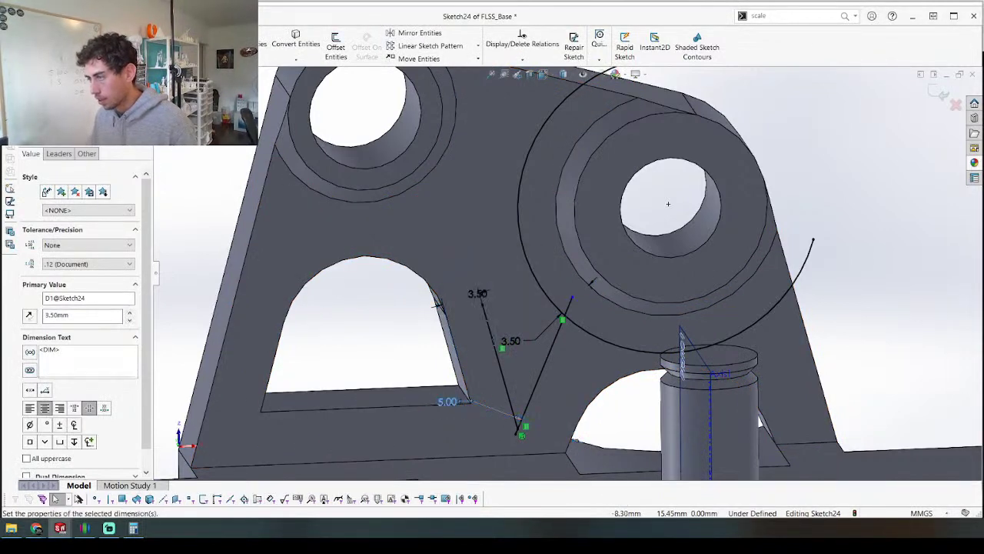
double_click(447, 401)
type("3.5")
key("Return")
scroll(538, 402, "down", 2)
scroll(507, 315, "up", 3)
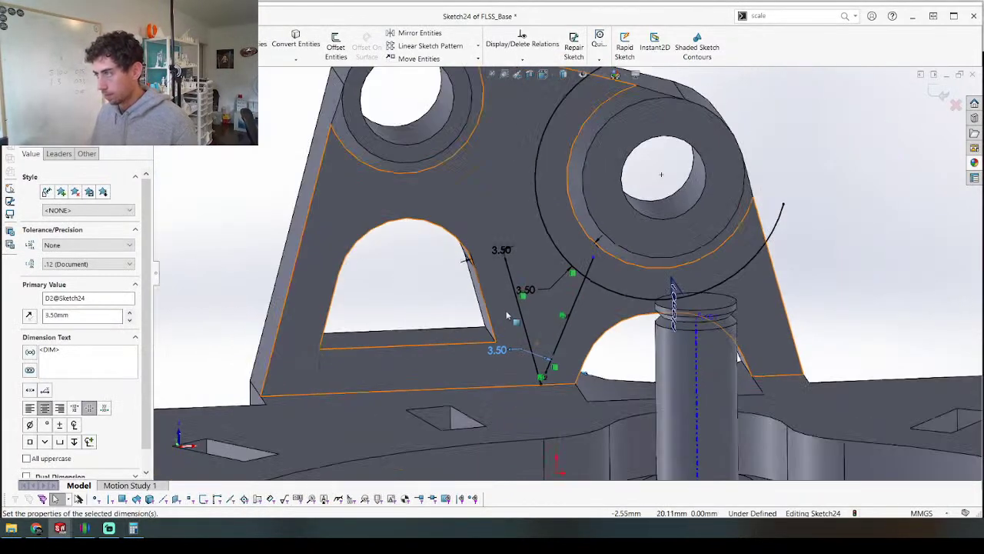
scroll(465, 66, "up", 1)
middle_click_drag(446, 89, 489, 157, "ctrl")
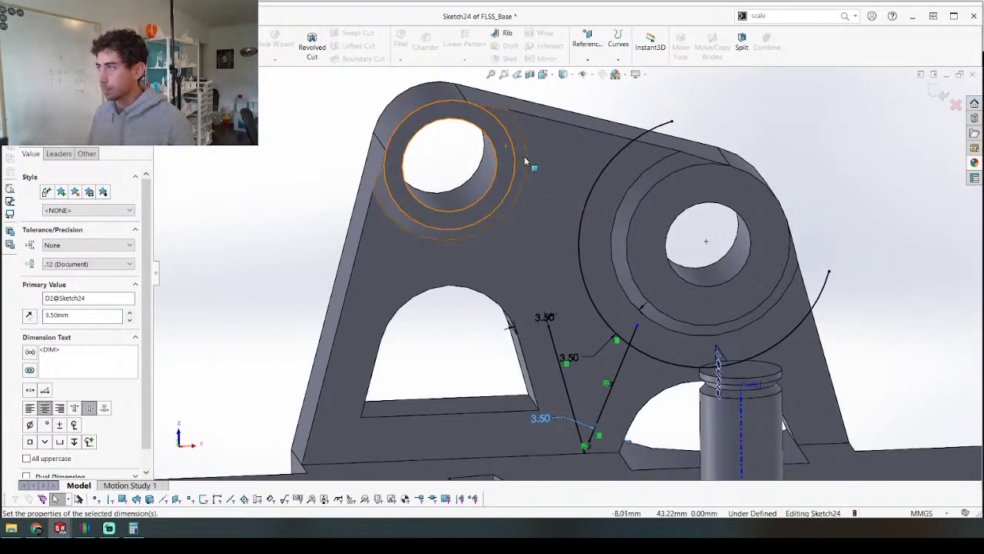
Step: Offset the outer chamfer edge around the left hole outward by 3.5 mm
key("Escape")
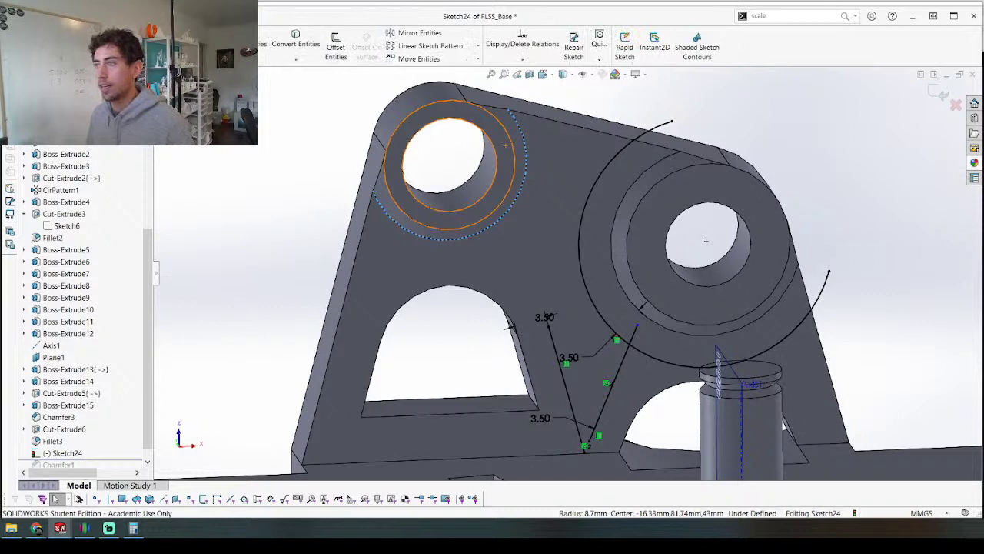
left_click(283, 41)
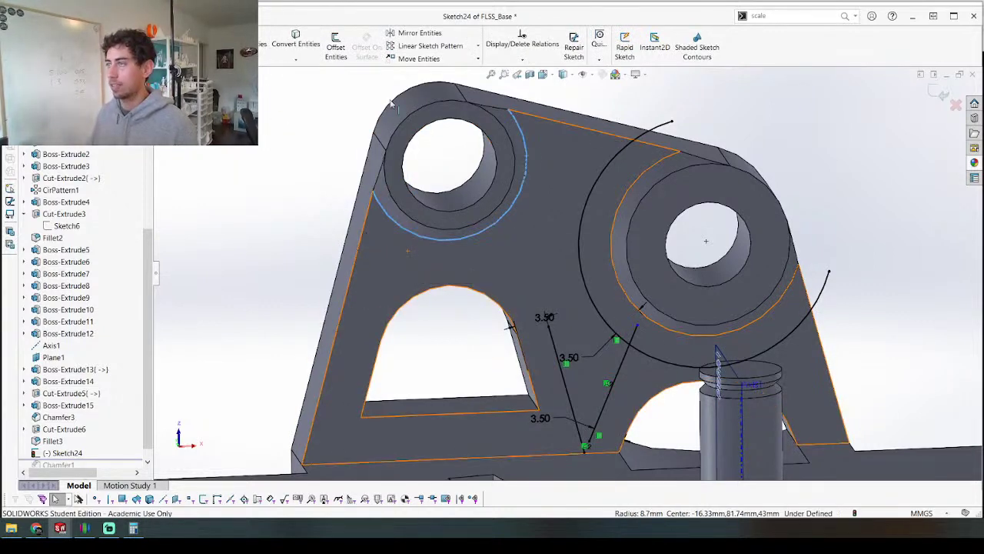
left_click(336, 51)
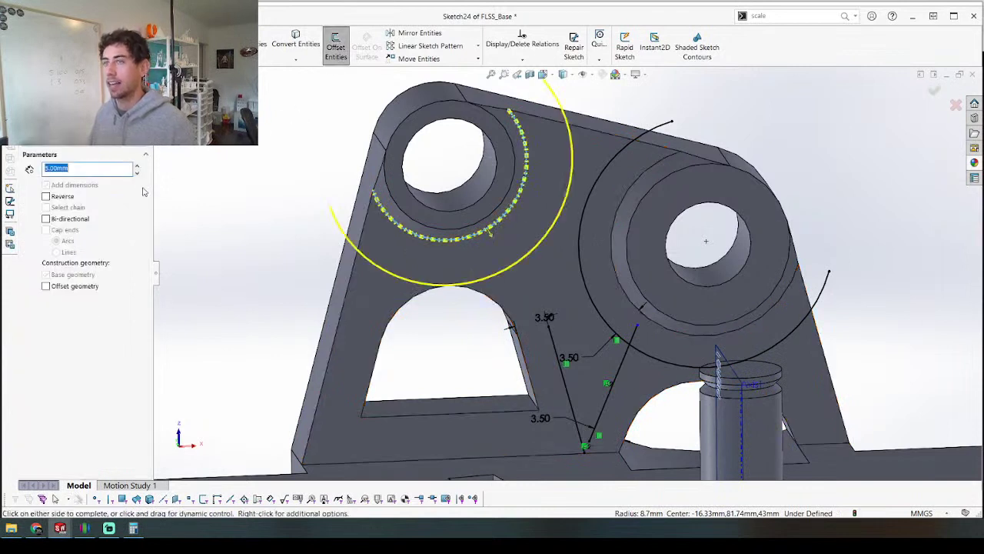
type("3.5")
key("Return")
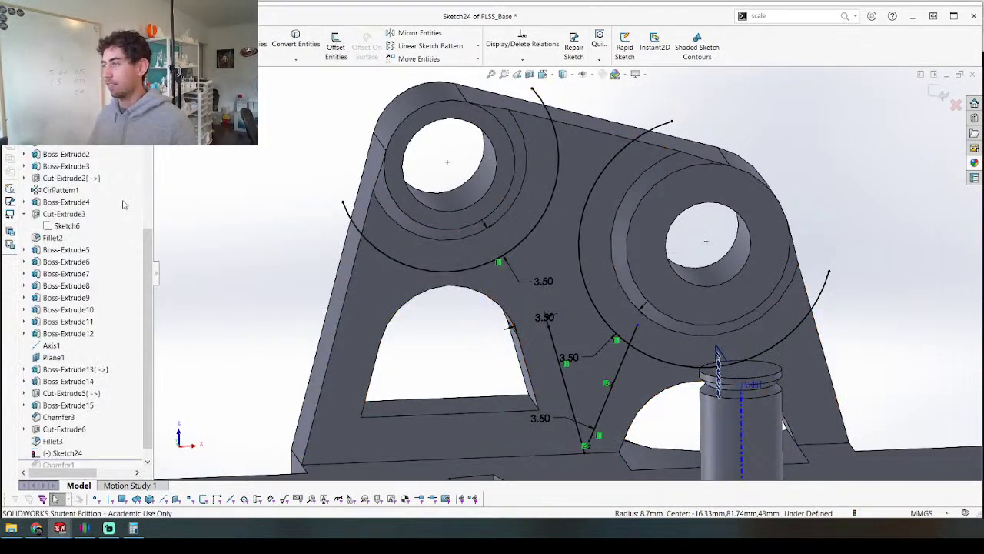
Step: Delete the slanted offset line beside the left opening
left_click(544, 317)
scroll(511, 319, "down", 3)
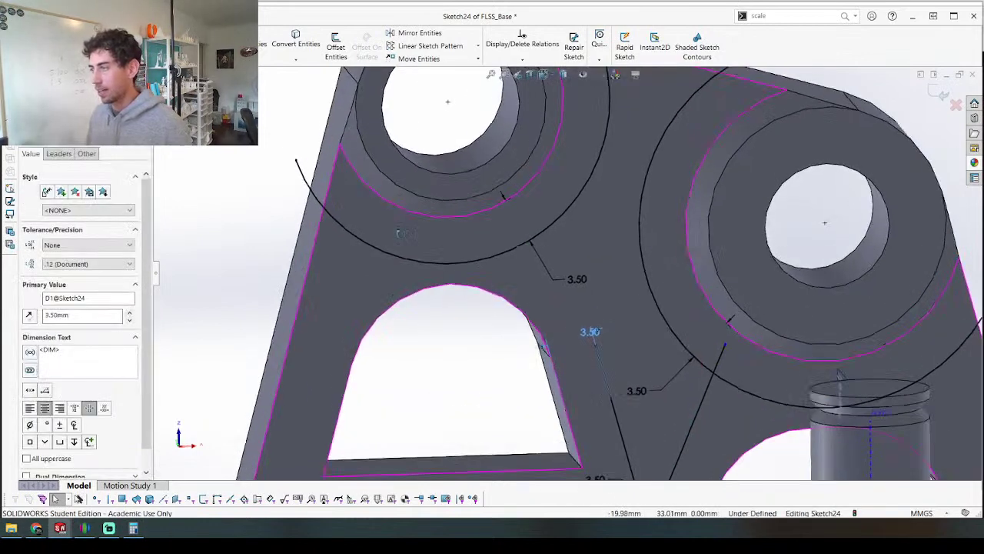
key("Escape")
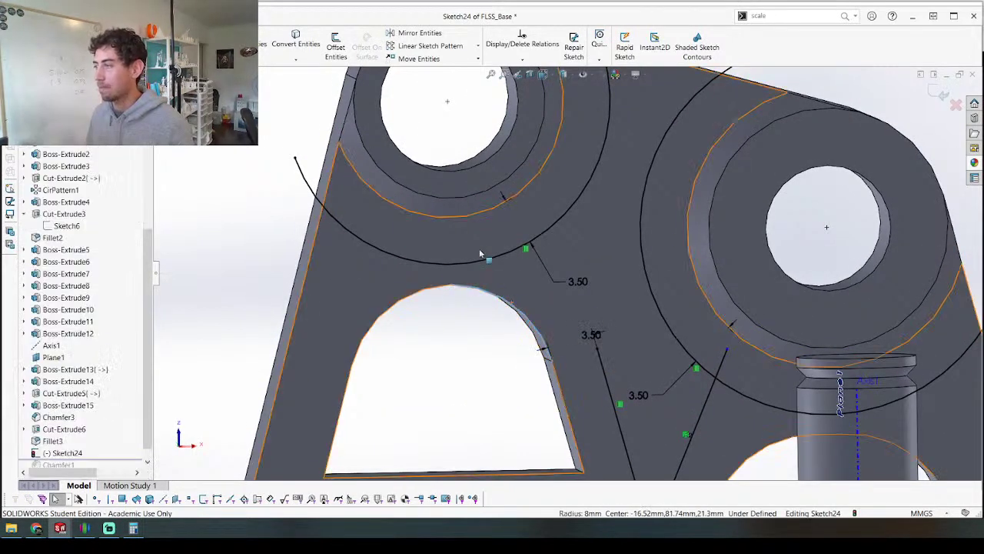
left_click(597, 371)
key("Delete")
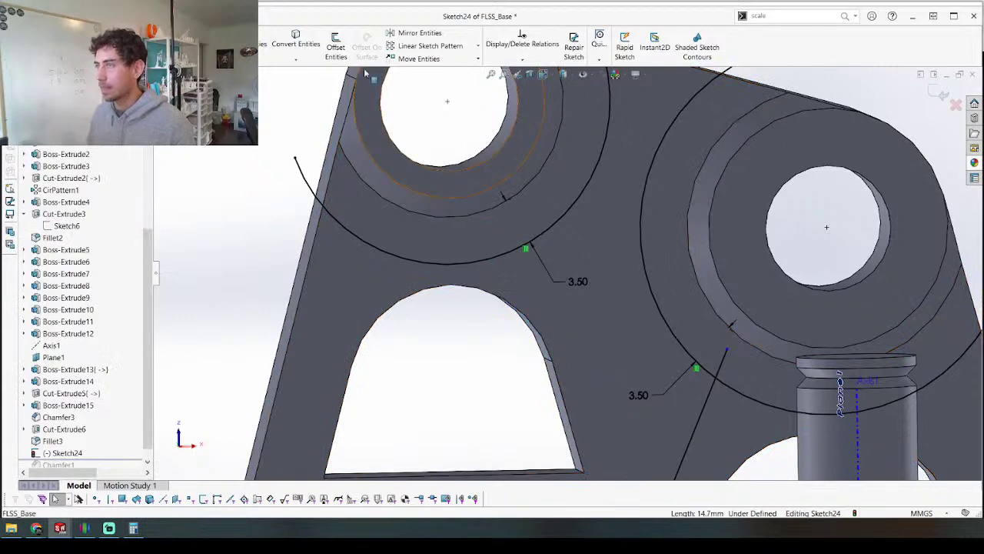
Step: Offset the left opening's upper arc and slanted right edge outward together by 3.5 mm
left_click(338, 42)
left_click(521, 314)
left_click(562, 392)
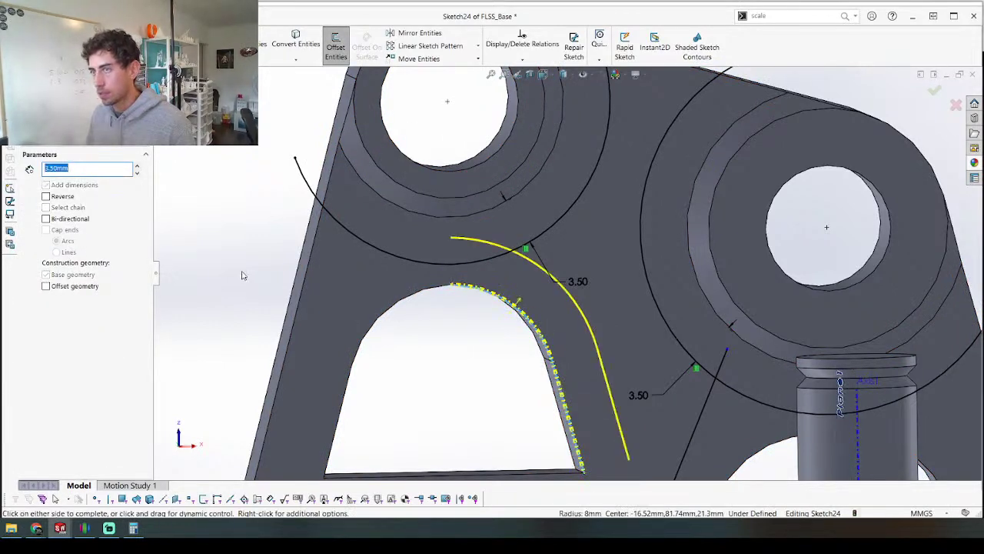
key("Return")
scroll(461, 288, "up", 5)
scroll(638, 329, "down", 4)
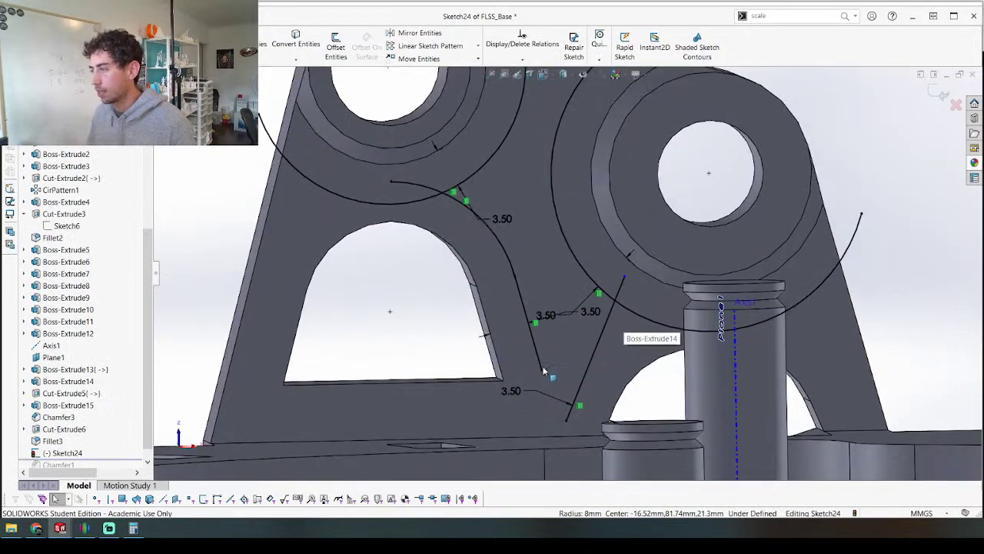
Step: Extend the left slanted offset line down to the plate's base edge and the right slanted line until it meets the left one
left_click_drag(543, 380, 561, 433)
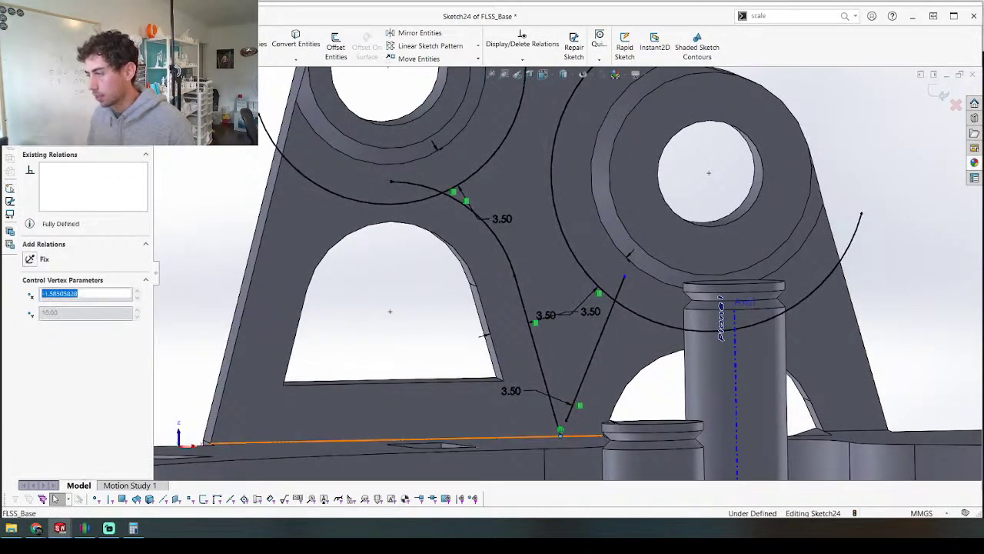
left_click(569, 415)
scroll(577, 361, "down", 3)
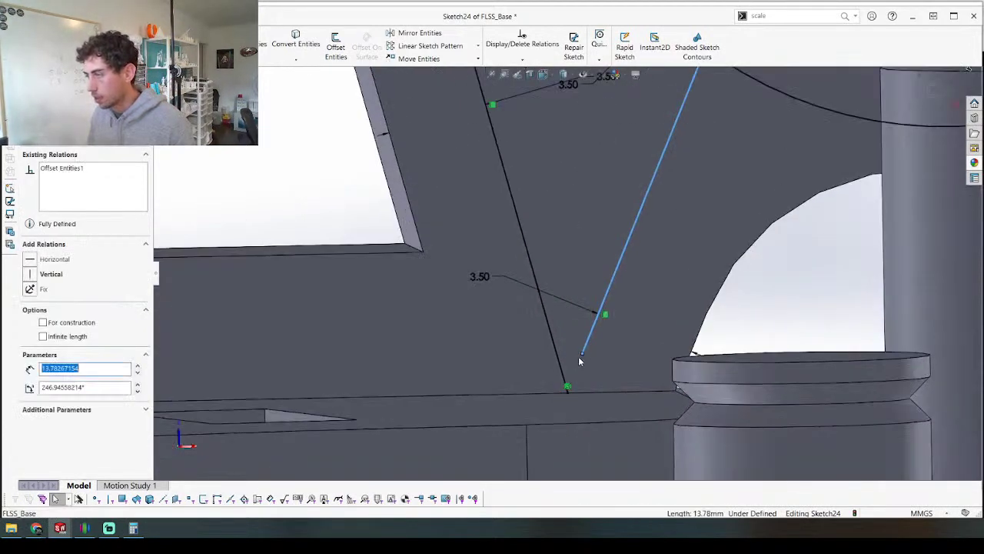
left_click_drag(582, 353, 523, 443)
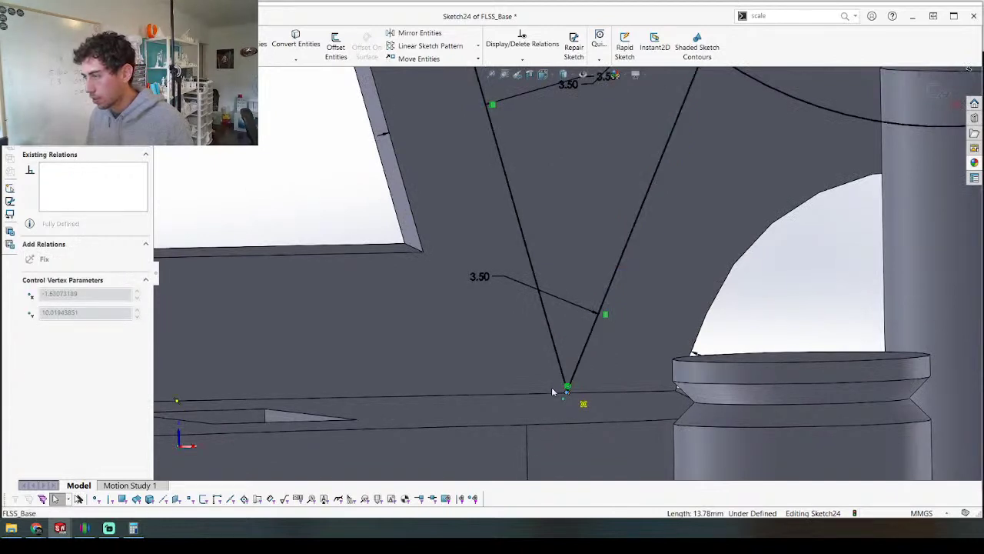
left_click_drag(551, 393, 551, 392)
scroll(565, 379, "down", 4)
left_click_drag(649, 243, 606, 343)
scroll(609, 359, "down", 3)
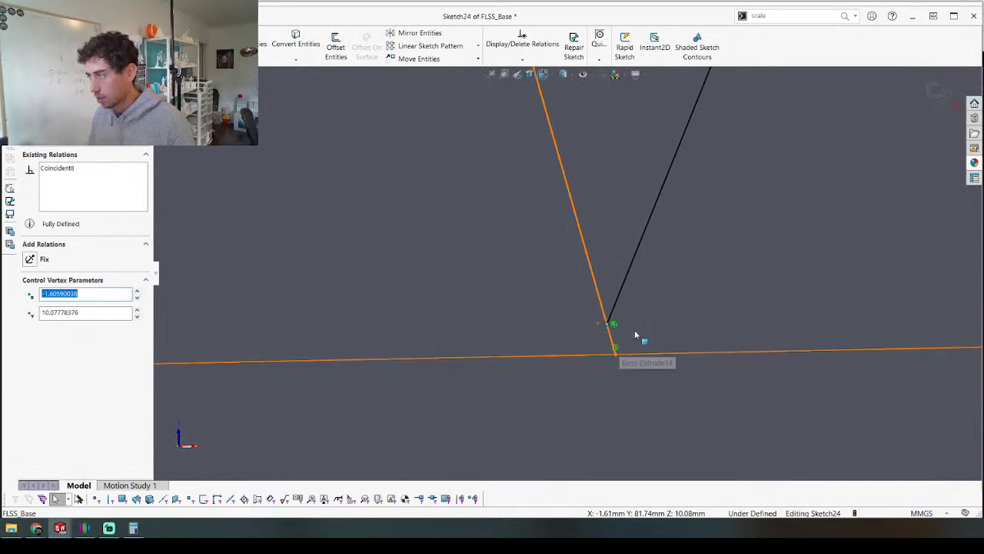
Step: Trim the excess where the two slanted lines meet and where the right line crosses the arc around the right hole
key("t")
scroll(573, 337, "up", 8)
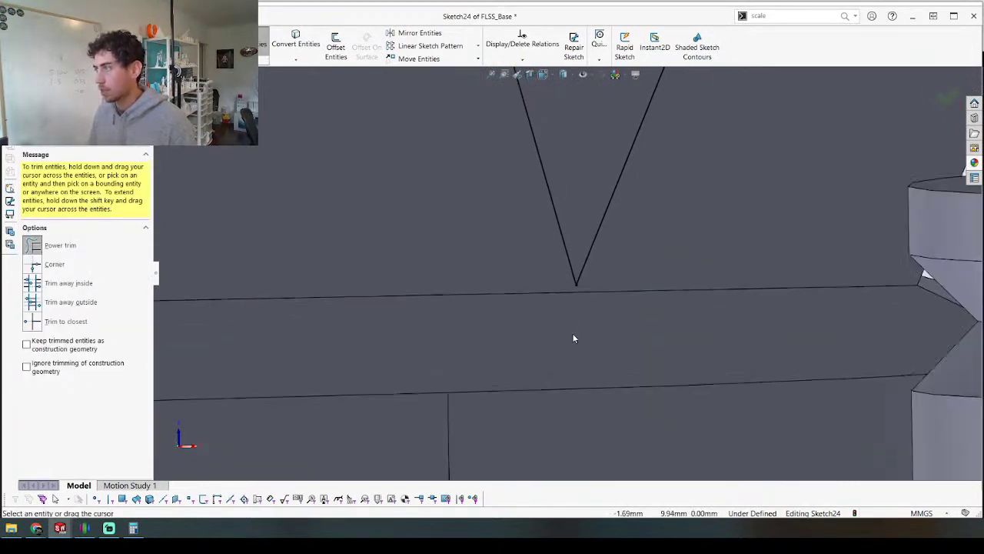
scroll(573, 337, "down", 10)
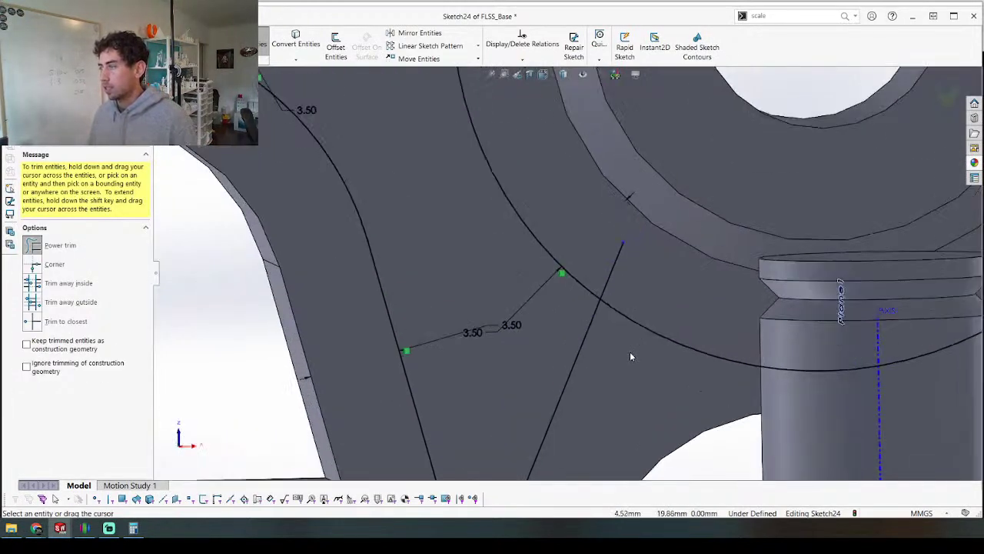
scroll(583, 244, "up", 6)
scroll(565, 172, "down", 3)
key("Escape")
Step: Offset the plate's slanted top edge inward by 3.5 mm
left_click(549, 241)
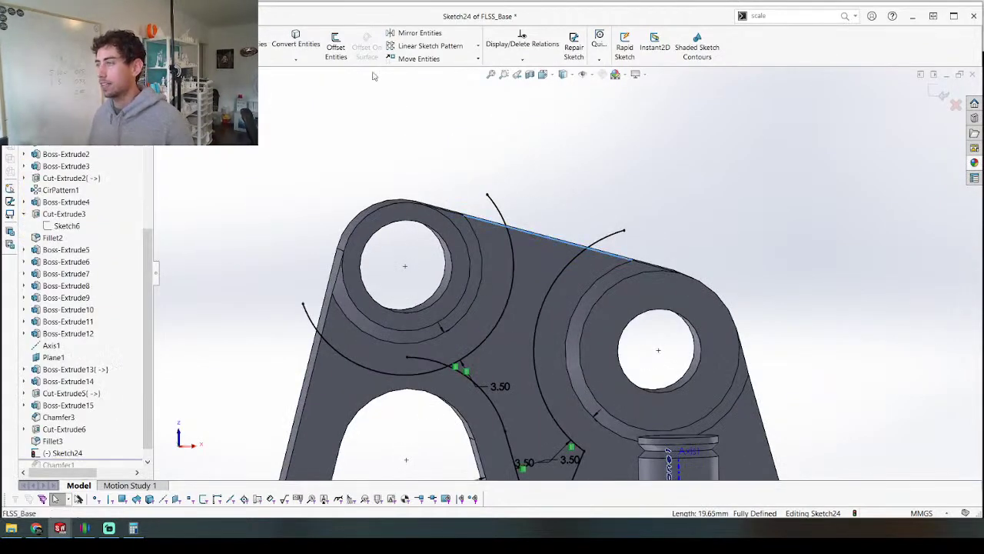
left_click(335, 48)
key("Return")
scroll(448, 246, "down", 5)
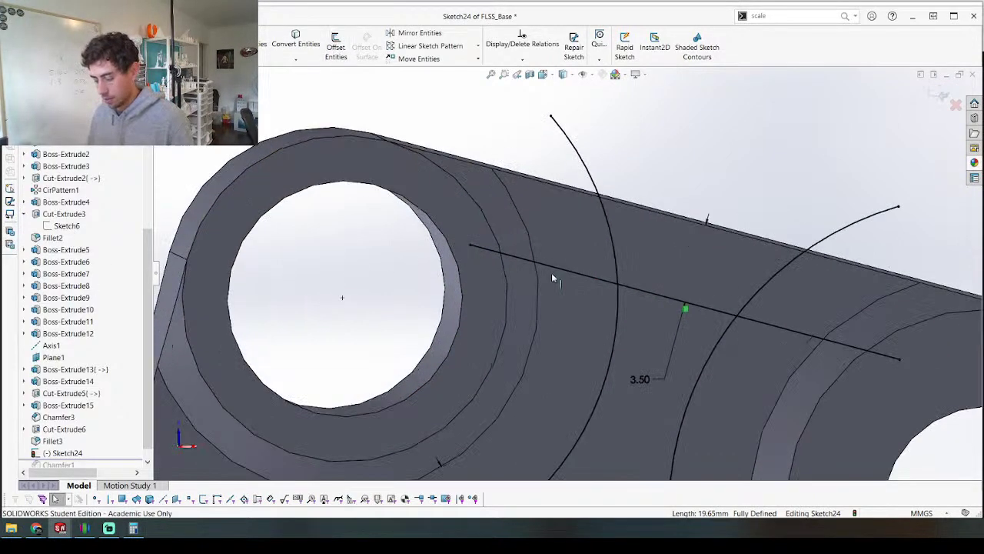
Step: Trim the overhanging arc and line ends so the offsets form one closed window profile
key("t")
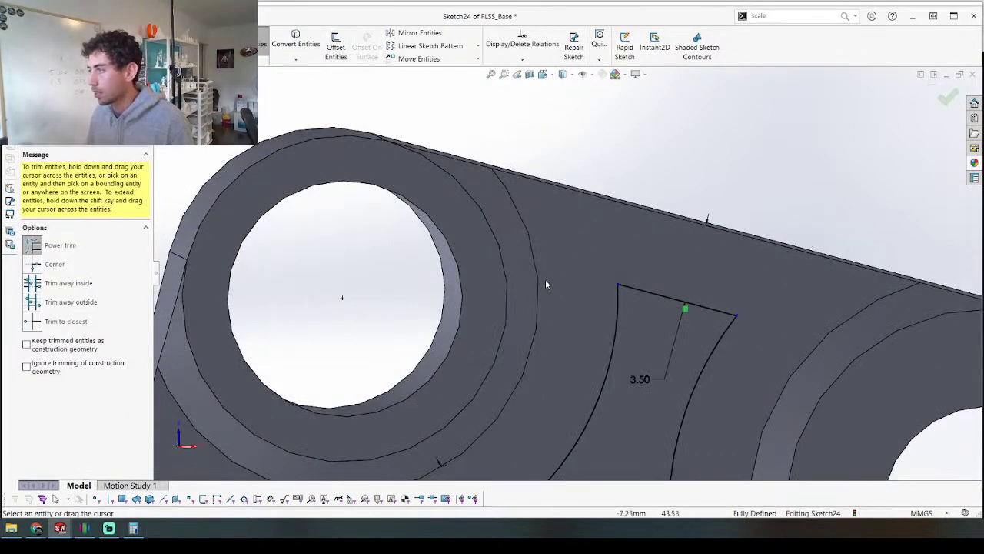
scroll(551, 288, "up", 5)
scroll(529, 409, "down", 5)
scroll(486, 343, "up", 5)
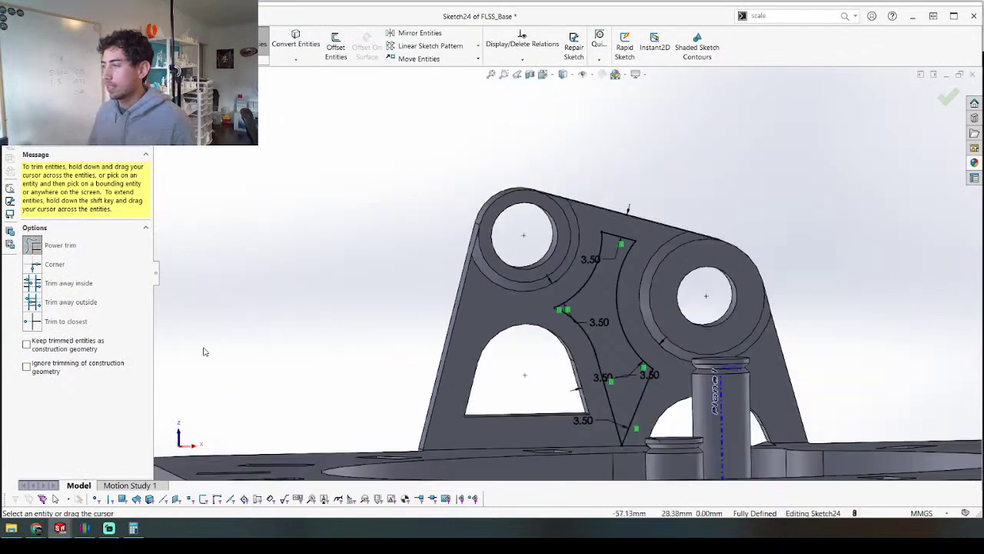
Step: Extrude-cut the closed window profile through the upright plate with the Through All end condition
key("Escape")
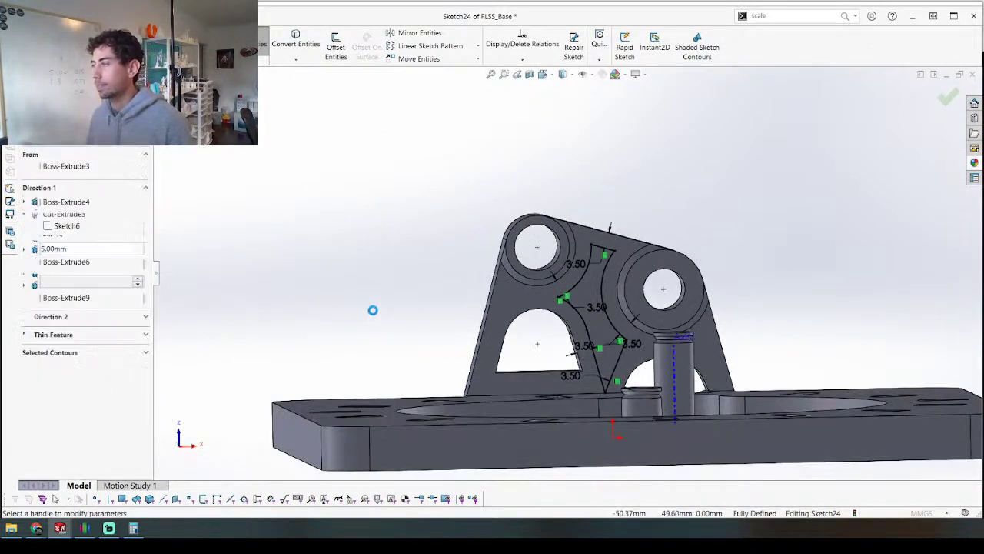
left_click(74, 203)
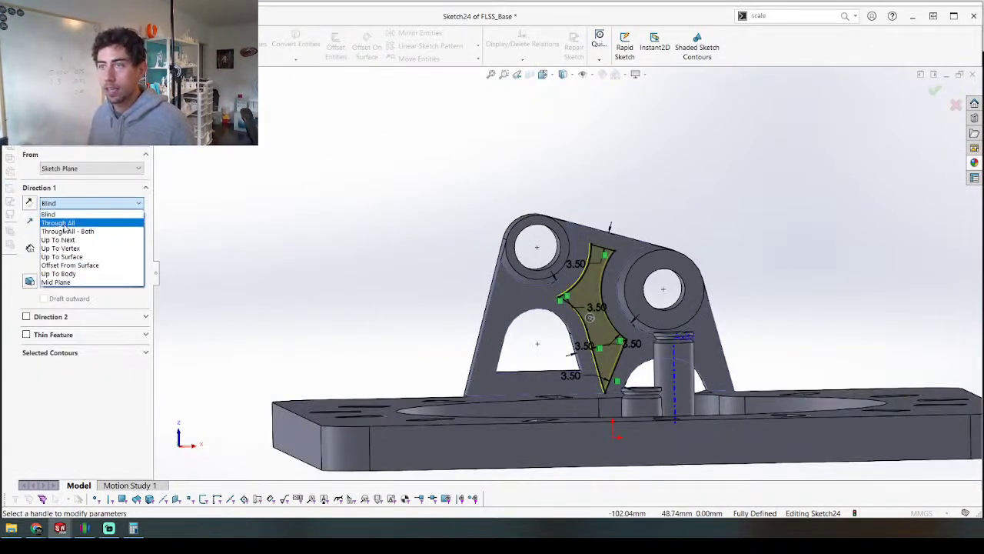
left_click(62, 213)
key("Return")
middle_click_drag(466, 268, 652, 211)
middle_click_drag(634, 266, 629, 290)
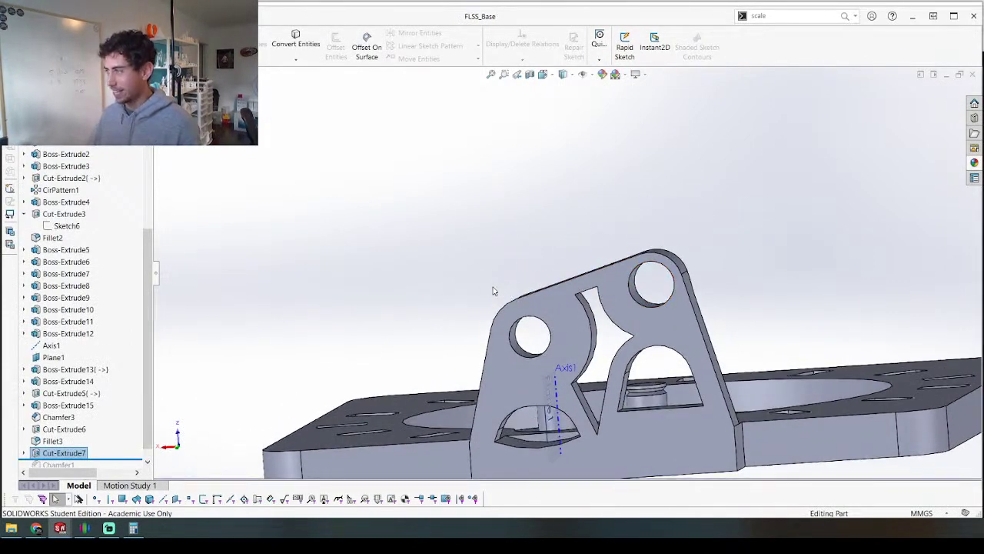
Step: Switch to FLSS_Assembly and examine the plate's new window in front of the gears
key("ctrl+Tab")
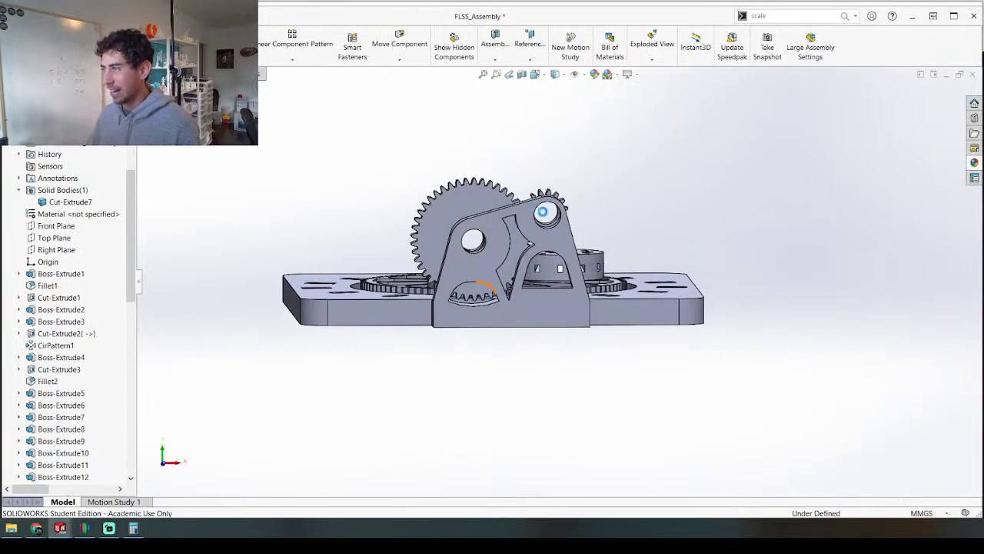
scroll(545, 216, "down", 5)
middle_click_drag(396, 299, 389, 184)
scroll(389, 189, "up", 5)
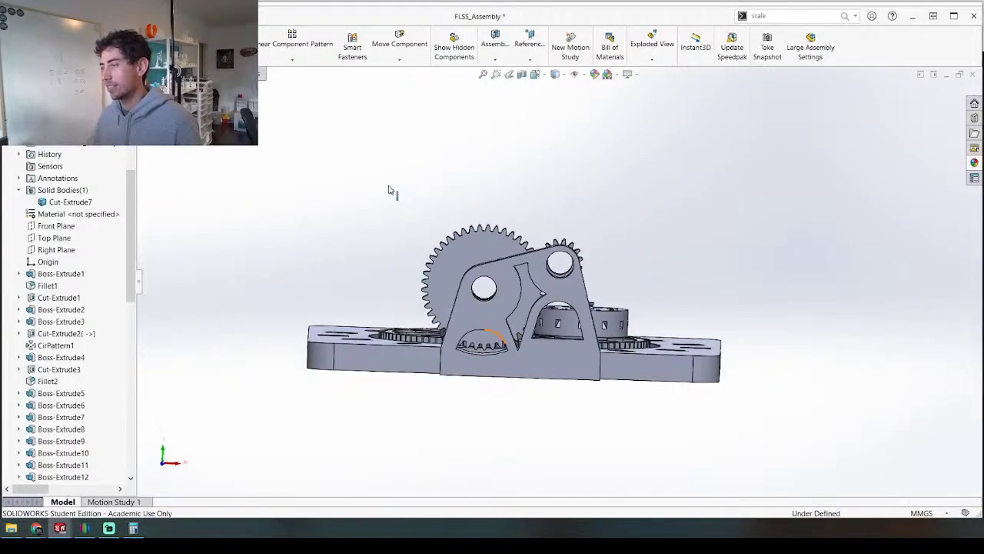
scroll(526, 348, "down", 5)
middle_click_drag(525, 323, 511, 356)
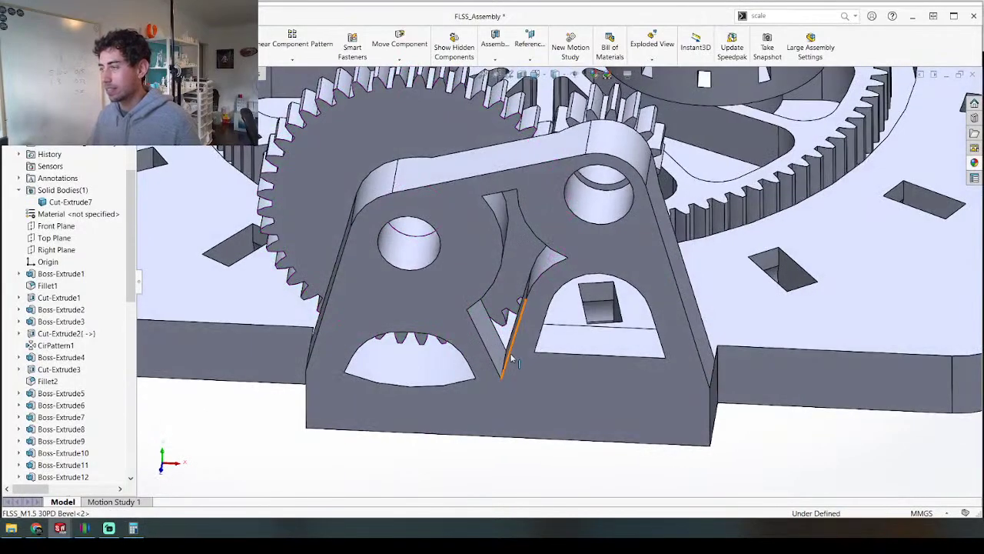
Step: Mate the 15T spur gear's bore concentric with the upper hole in the upright plate
right_click(511, 355)
left_click(433, 453)
middle_click(421, 433)
middle_click_drag(421, 433, 523, 231)
left_click(551, 173)
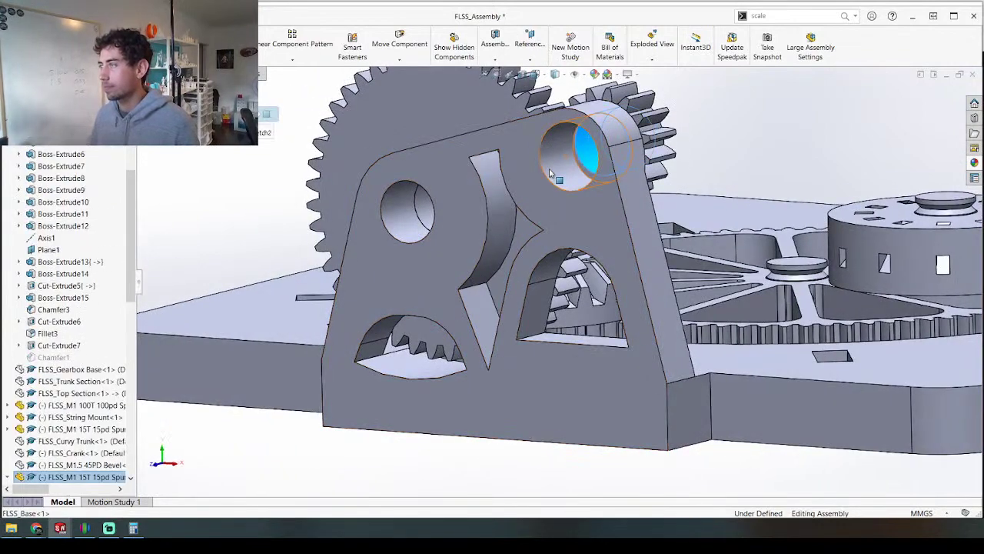
left_click(551, 173, "ctrl")
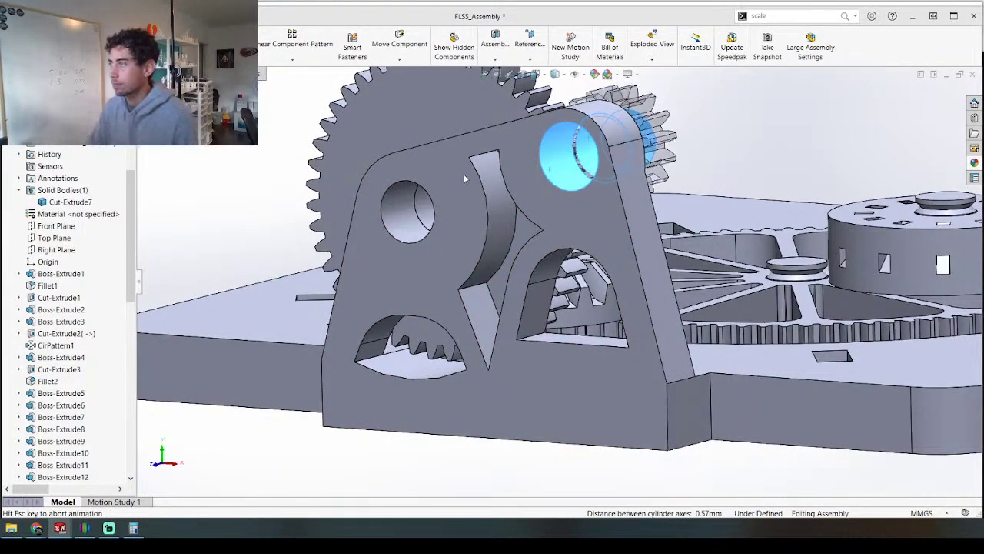
right_click(432, 167)
key("Escape")
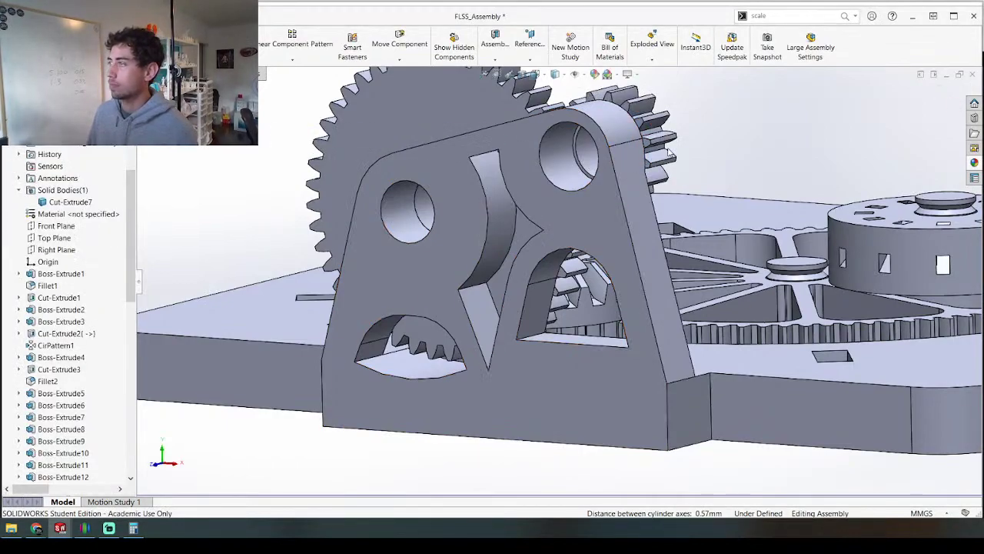
Step: Examine the 15T spur gear's alignment with the plate hole and its meshing with the large gear
scroll(552, 273, "up", 5)
middle_click_drag(622, 197, 451, 241)
scroll(581, 185, "down", 7)
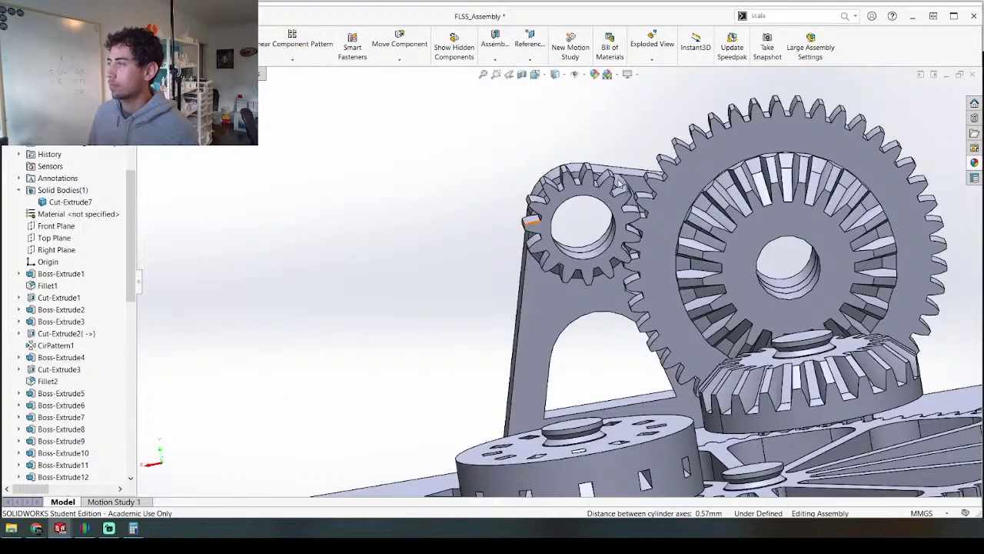
mouse_move(577, 199)
middle_mouse_down()
mouse_move(609, 195)
mouse_move(590, 173)
mouse_move(578, 203)
middle_mouse_up()
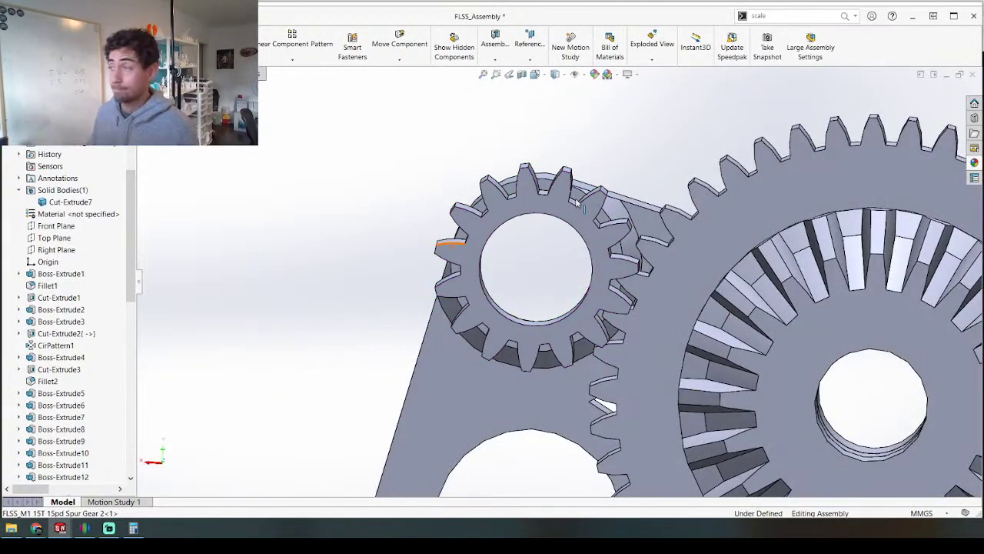
scroll(635, 262, "up", 5)
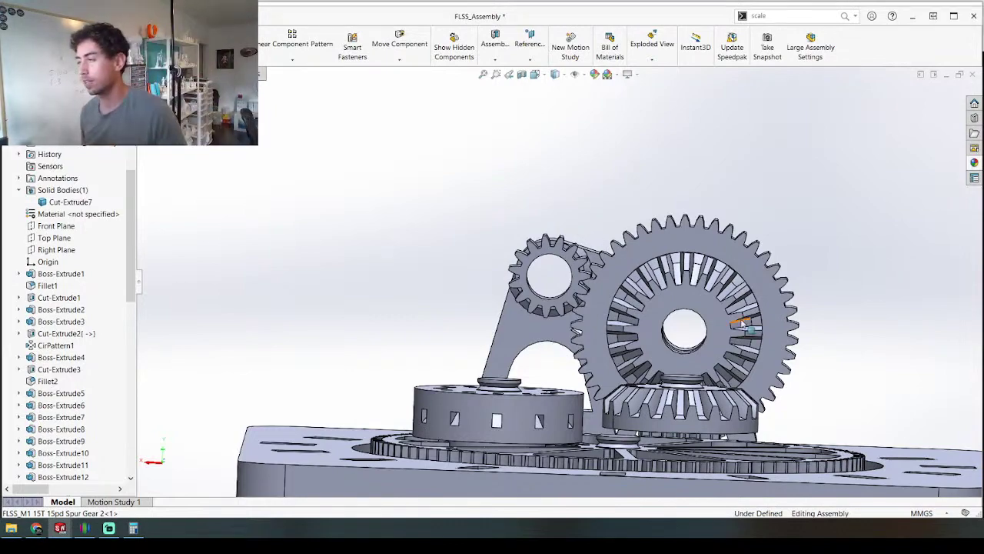
scroll(711, 234, "up", 5)
scroll(559, 284, "down", 5)
middle_click_drag(523, 268, 413, 251)
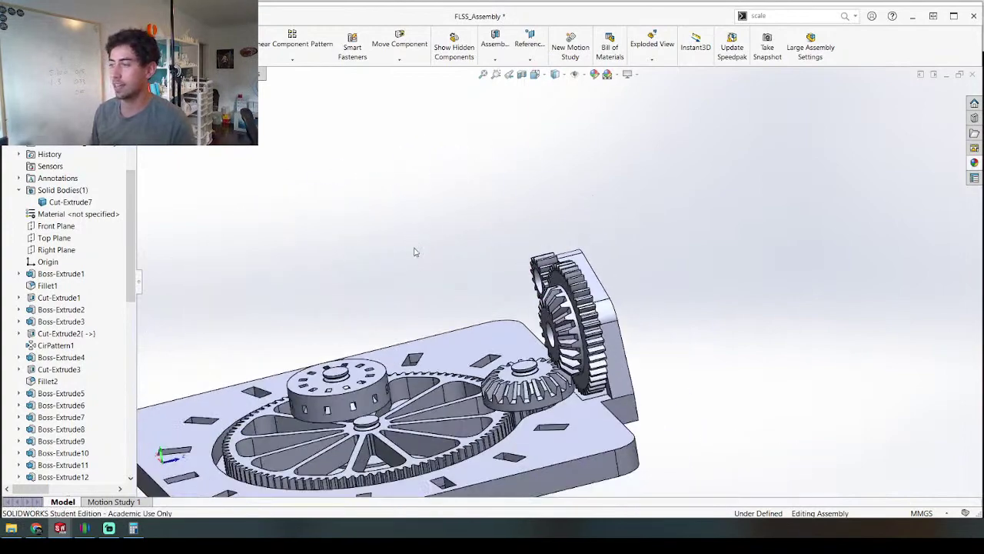
Step: Undo the hiding of the trunk sections and examine the gear plate within the full assembly
key("ctrl+z")
scroll(461, 329, "up", 6)
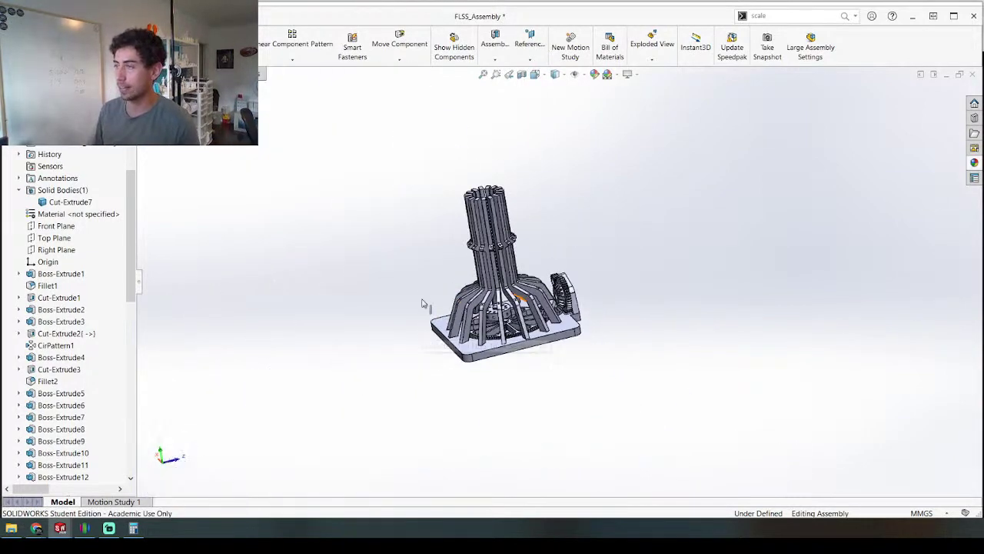
middle_click_drag(490, 172, 471, 279)
scroll(587, 301, "down", 10)
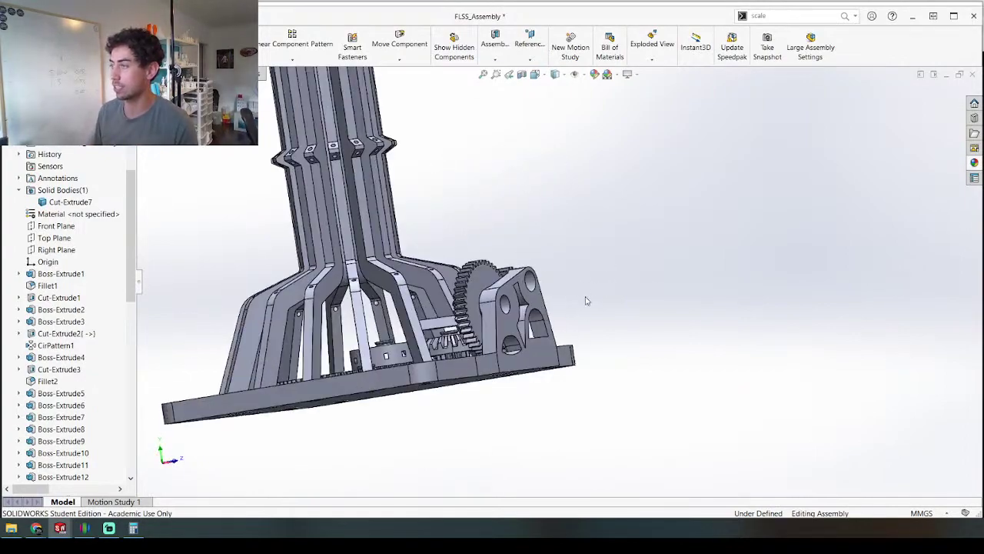
middle_click_drag(534, 338, 536, 374)
scroll(536, 374, "up", 5)
scroll(582, 255, "down", 8)
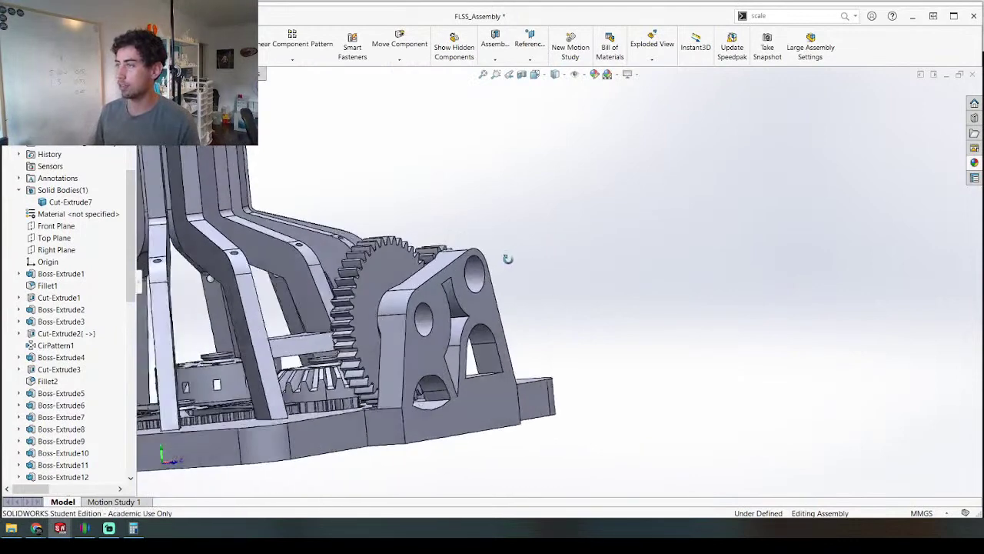
Step: Collapse the expanded base and spur gear component trees and show the hidden FLSS_Crank component
left_click(7, 130)
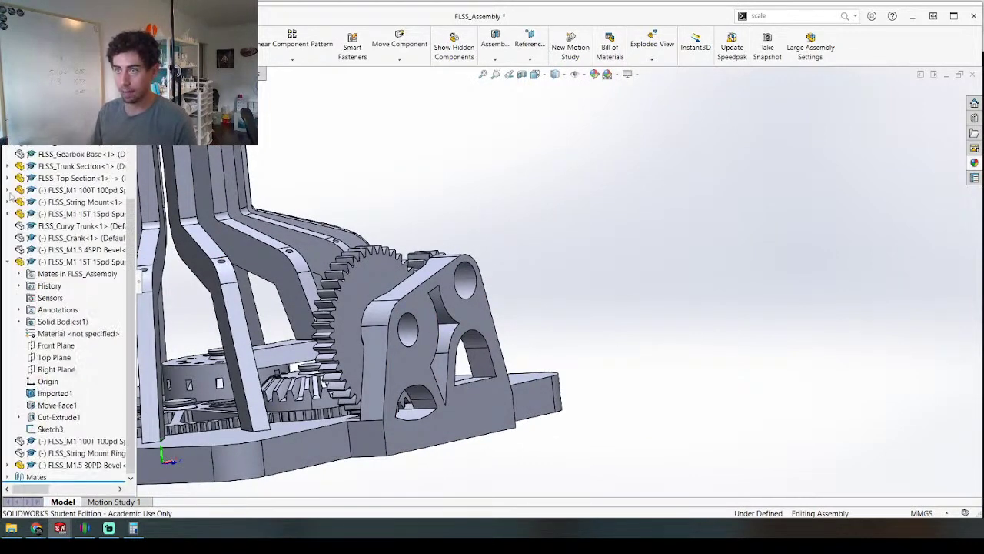
left_click(8, 262)
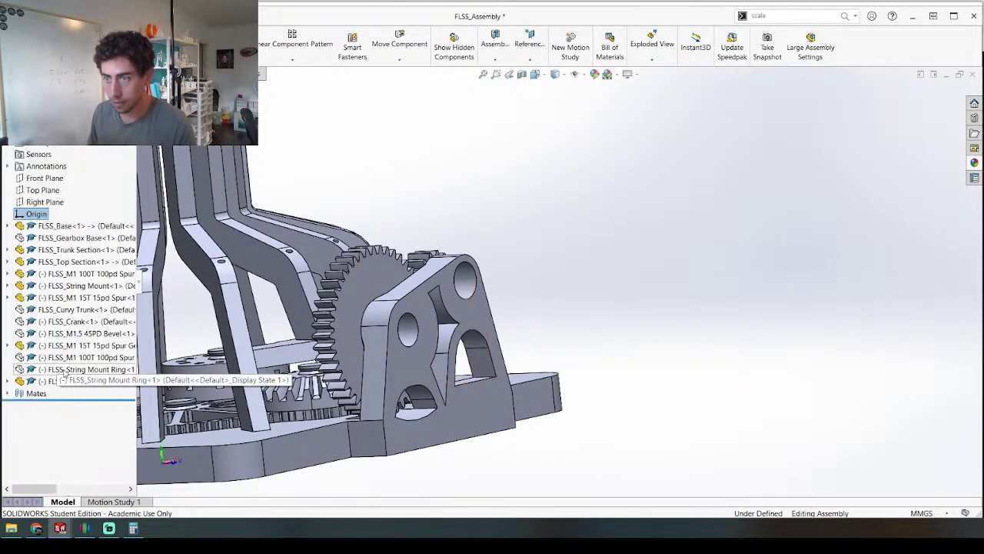
right_click(80, 322)
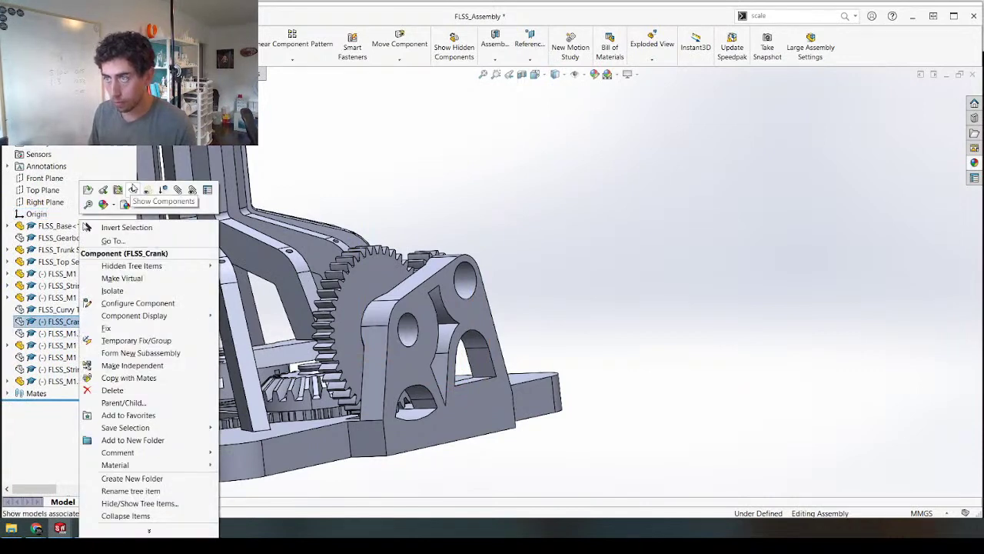
left_click(133, 190)
middle_click_drag(496, 264, 513, 292)
Step: Open the FLSS_Crank part in its own window and turn it to face the round shaft
right_click(733, 443)
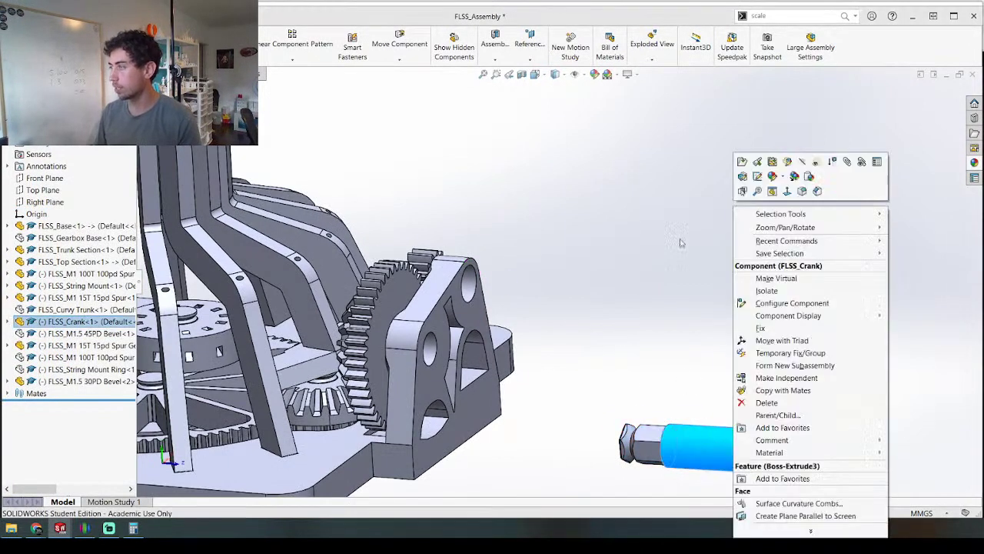
left_click(742, 164)
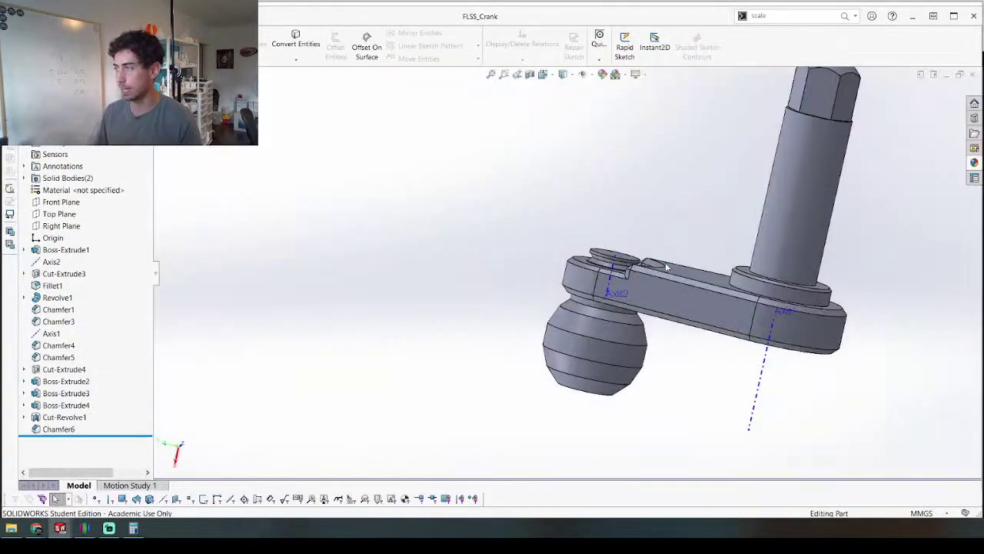
middle_click_drag(657, 265, 593, 309)
Step: Set the extrusion length of the crank's round shaft section to 9 mm
left_click(640, 273)
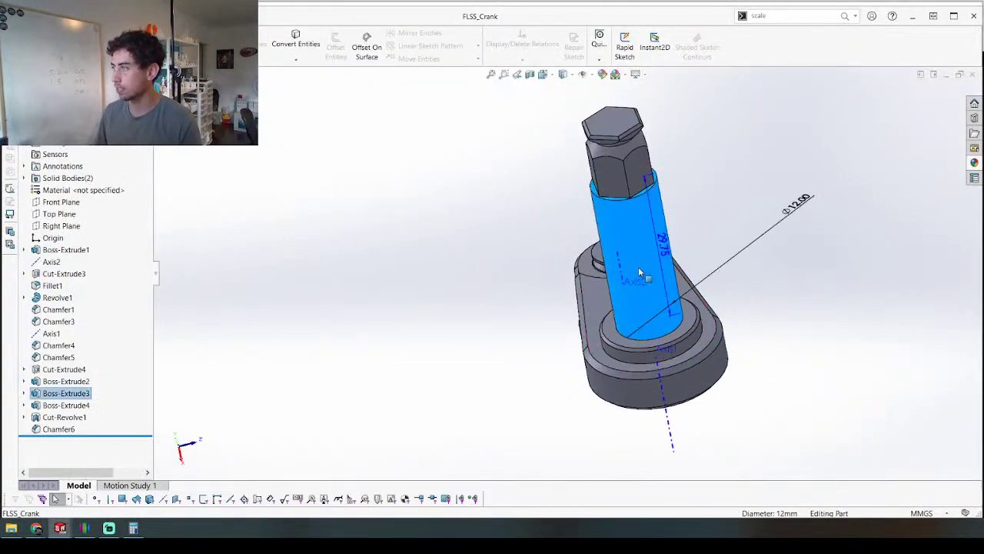
middle_click_drag(639, 254, 718, 265)
scroll(626, 334, "up", 4)
scroll(633, 248, "down", 4)
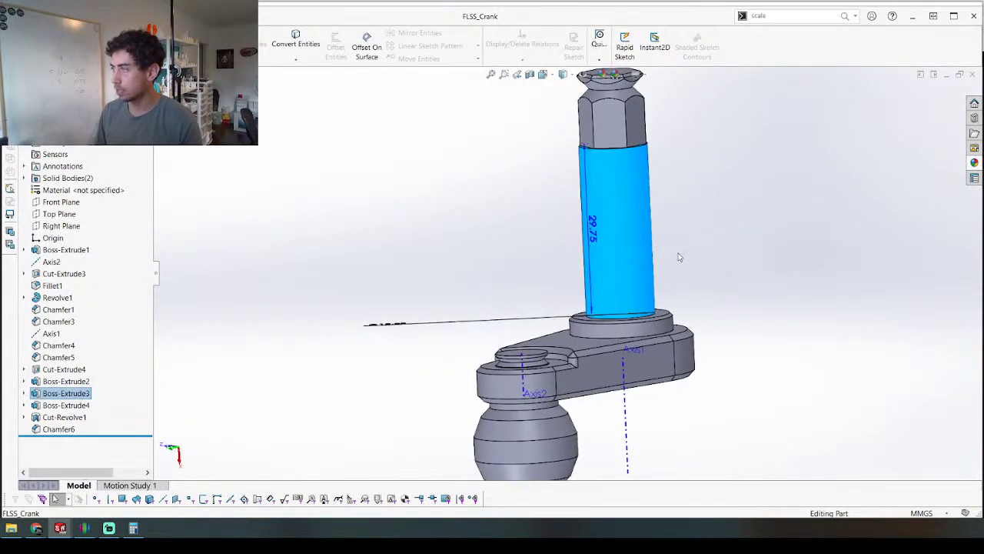
double_click(592, 227)
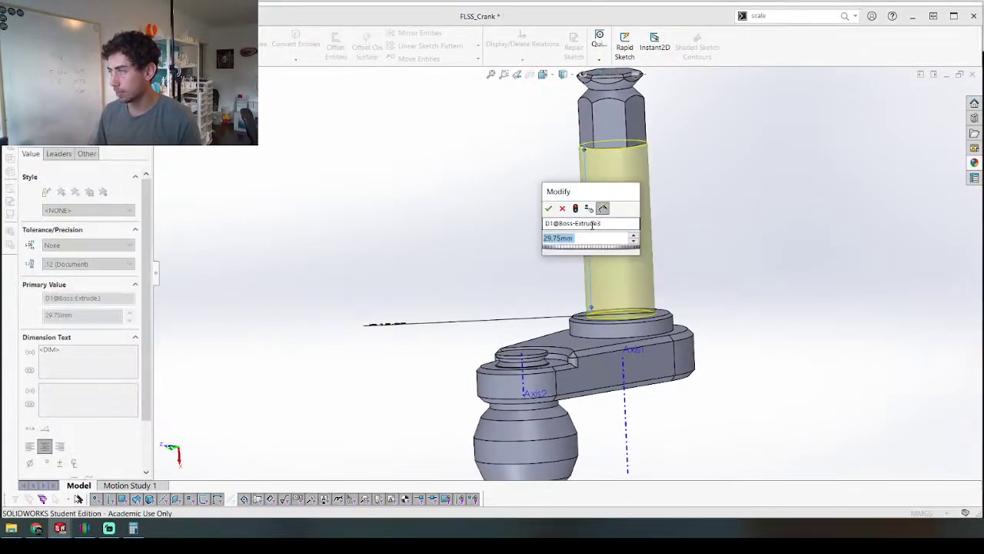
type("8")
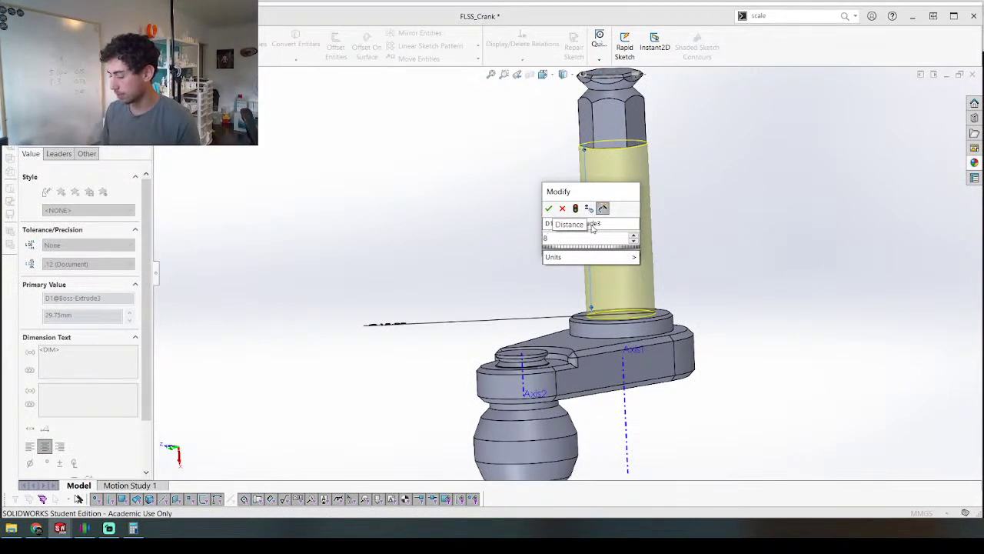
key("Return")
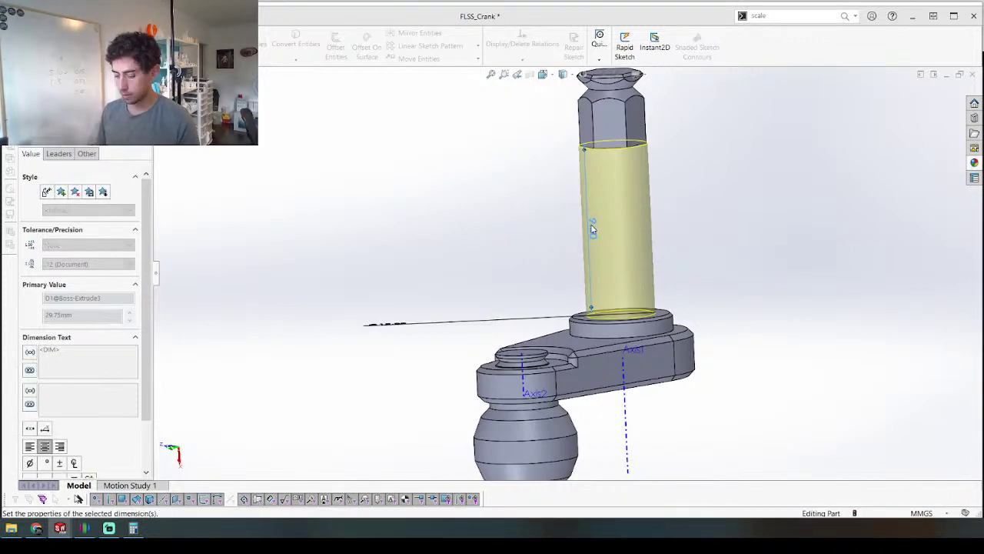
key("Escape")
Step: Set the diameter of the crank's round shaft section to 10 mm
scroll(596, 231, "down", 5)
left_click(618, 254)
middle_click_drag(577, 234, 562, 274)
left_click(495, 278)
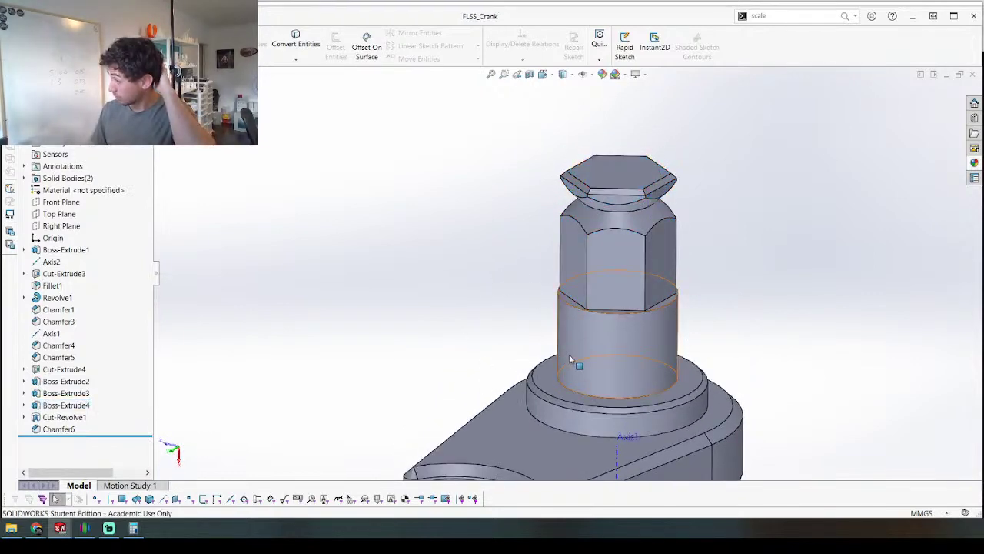
left_click(604, 215)
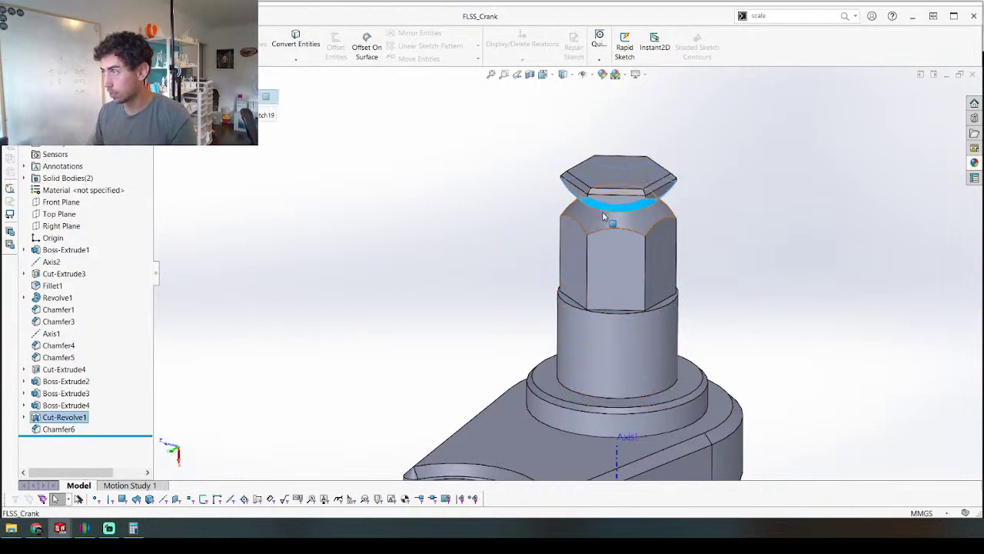
left_click(499, 347)
left_click(613, 354)
left_click(206, 380)
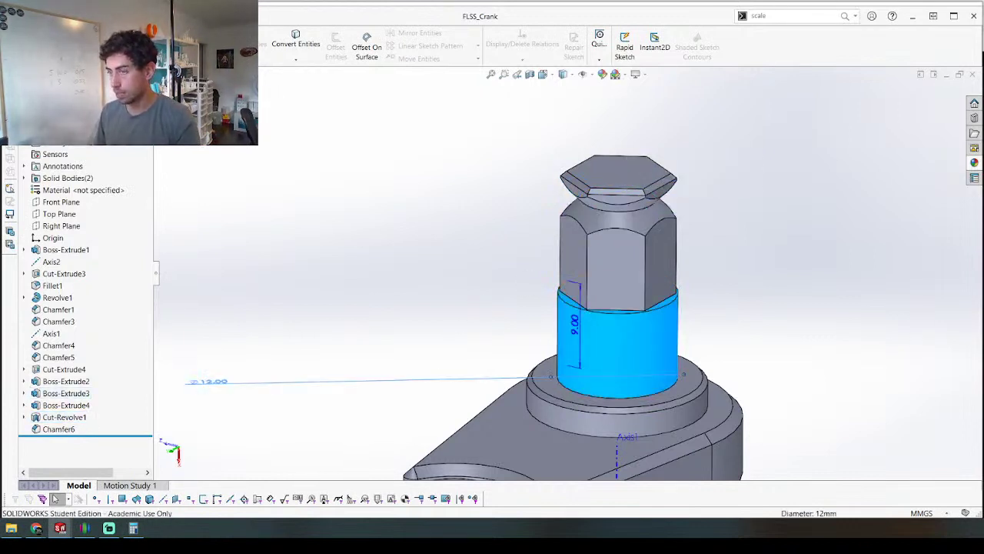
type("10")
key("Return")
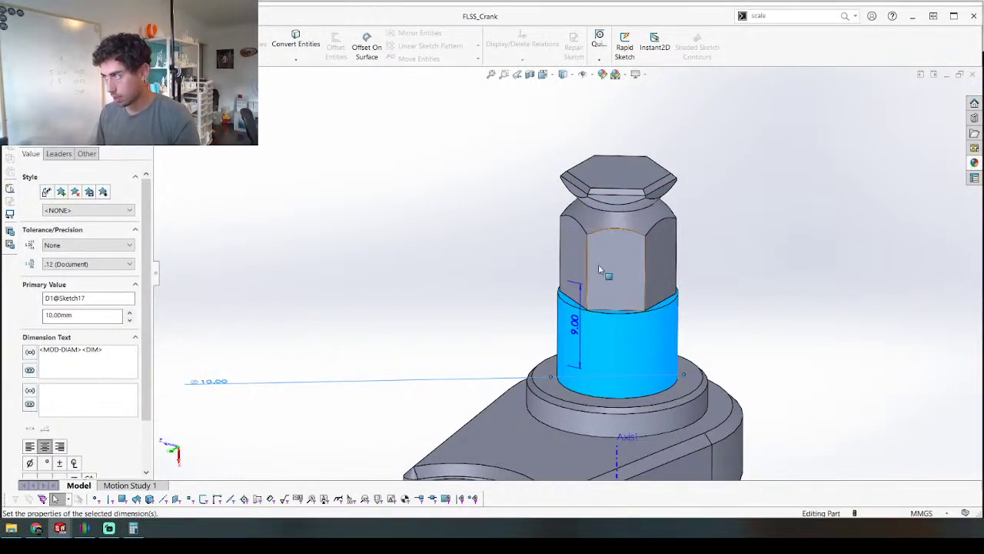
Step: Set the width across flats of the crank's hexagonal end to 9 mm
left_click(616, 270)
left_click(617, 270)
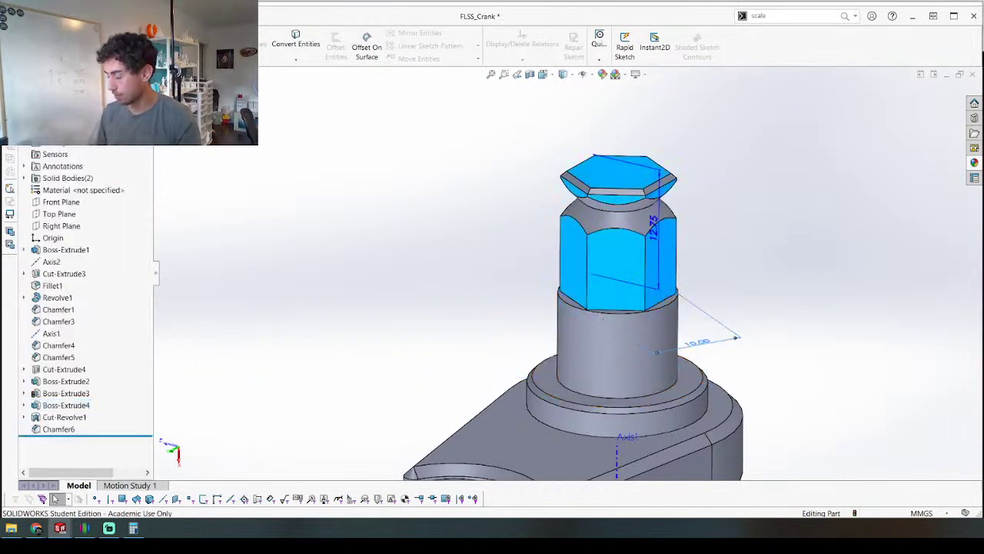
double_click(697, 343)
type("9")
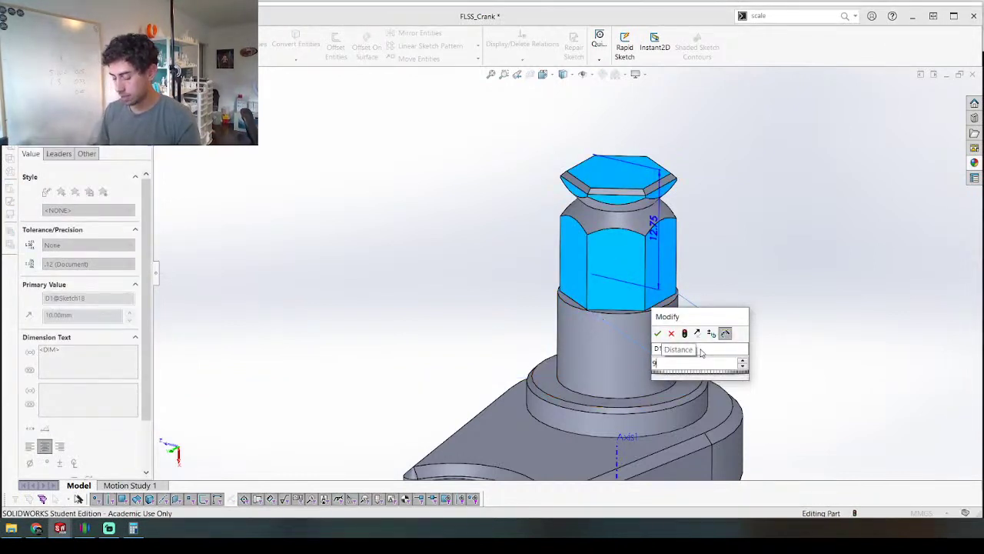
key("Return")
key("Escape")
Step: Reduce the width across flats of the crank's hexagonal end to 8.75 mm
left_click(649, 274)
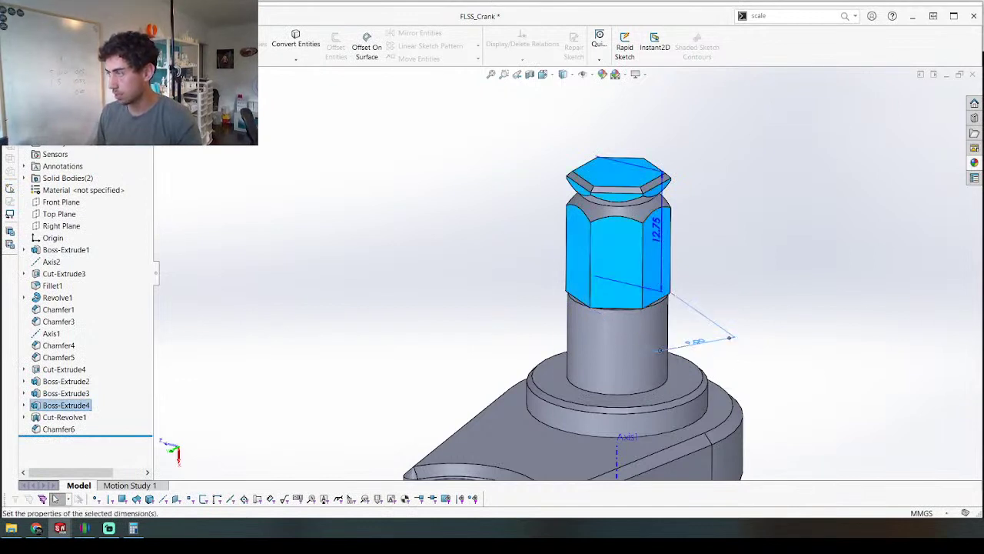
double_click(698, 342)
type("9")
key("BackSpace")
type("8.75")
key("Return")
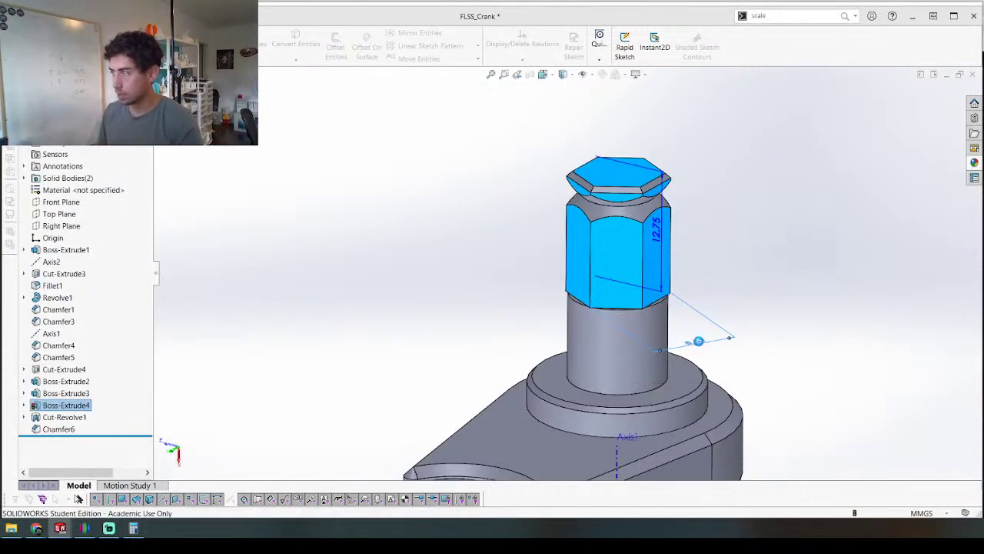
Step: Measure the circular neck edge below the hexagonal tip and examine the resized shaft and whole crank
scroll(661, 336, "down", 5)
scroll(596, 315, "up", 2)
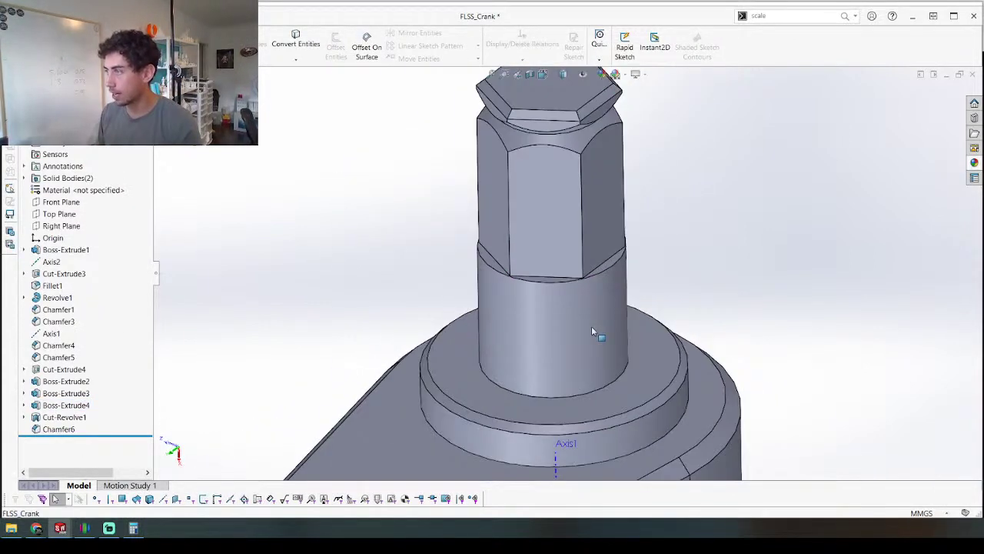
scroll(592, 333, "up", 2)
scroll(472, 172, "down", 5)
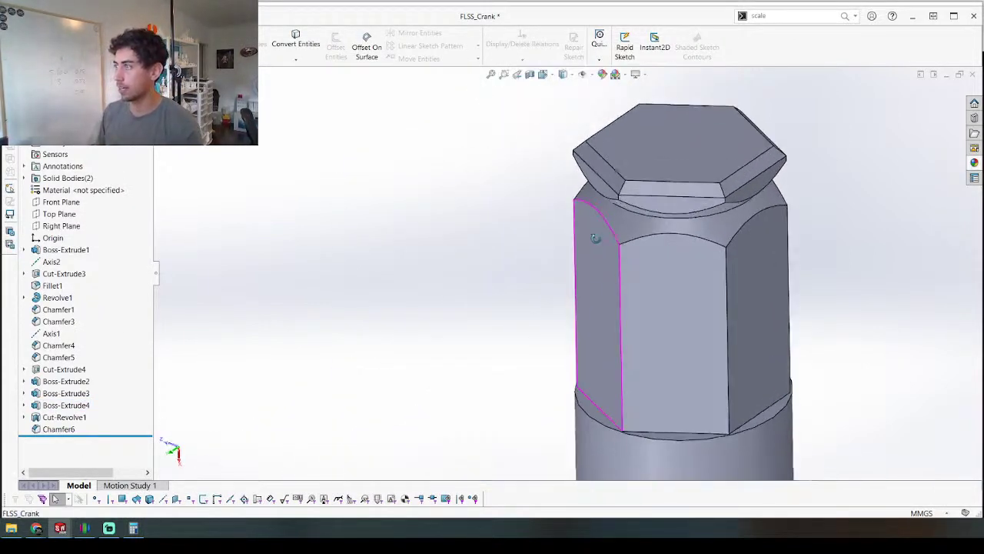
left_click(623, 199)
key("m")
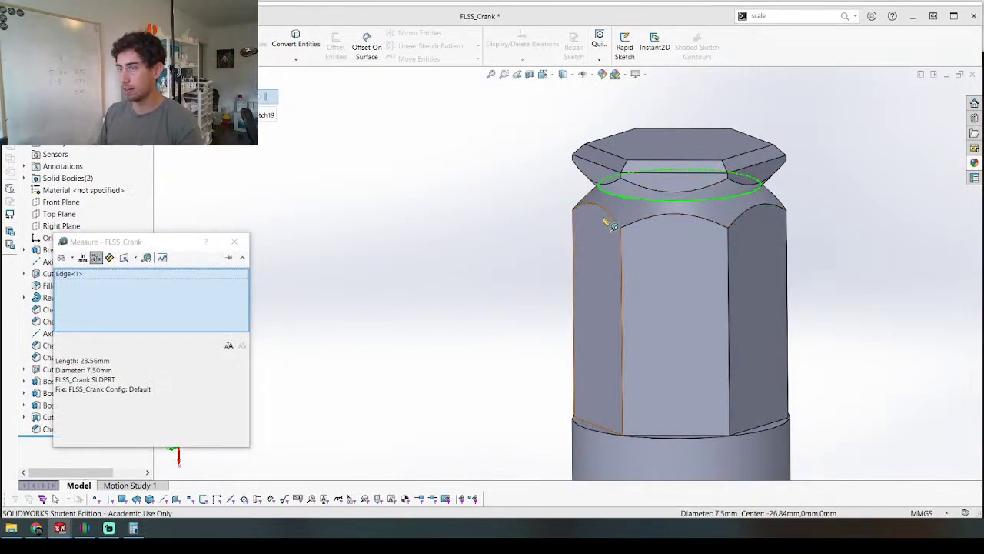
key("Escape")
scroll(469, 277, "up", 3)
middle_click_drag(483, 276, 606, 326)
double_click(607, 326)
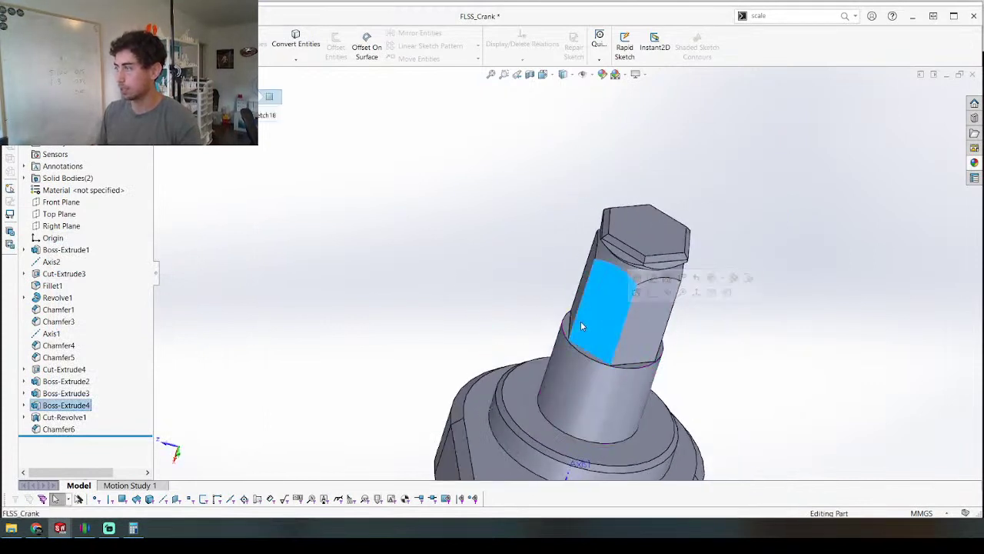
left_click(524, 295)
scroll(418, 316, "up", 4)
middle_click_drag(418, 316, 419, 268)
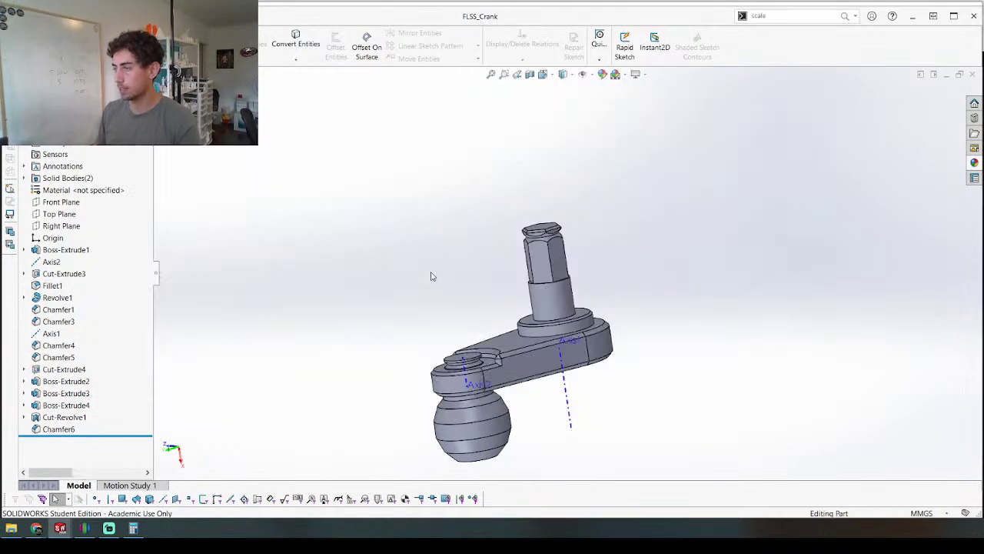
Step: Switch to FLSS_Assembly and mate the crank's round shaft concentric with the upper hole in the upright plate
key("ctrl+Tab")
scroll(543, 289, "up", 3)
scroll(723, 379, "down", 3)
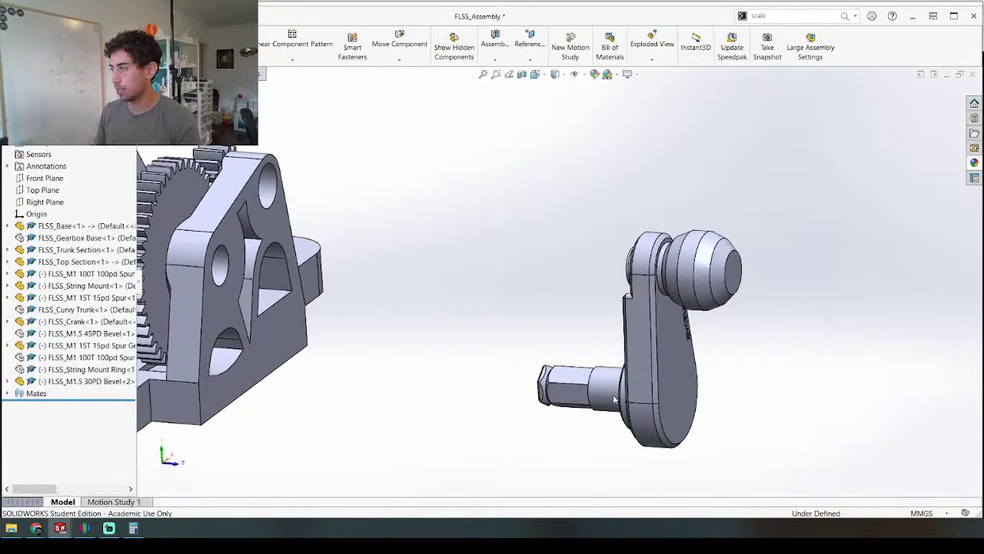
left_click(621, 395)
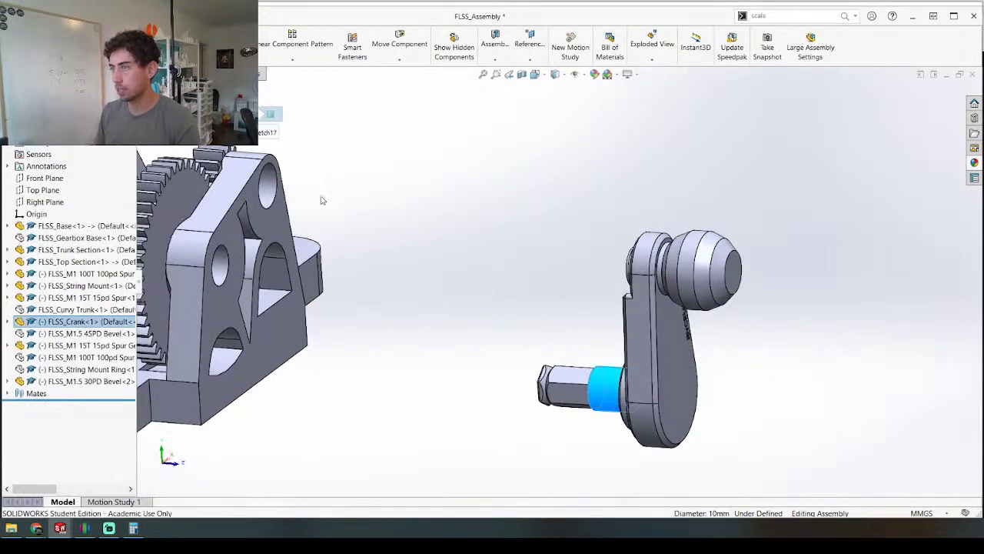
left_click(268, 192, "ctrl")
key("m")
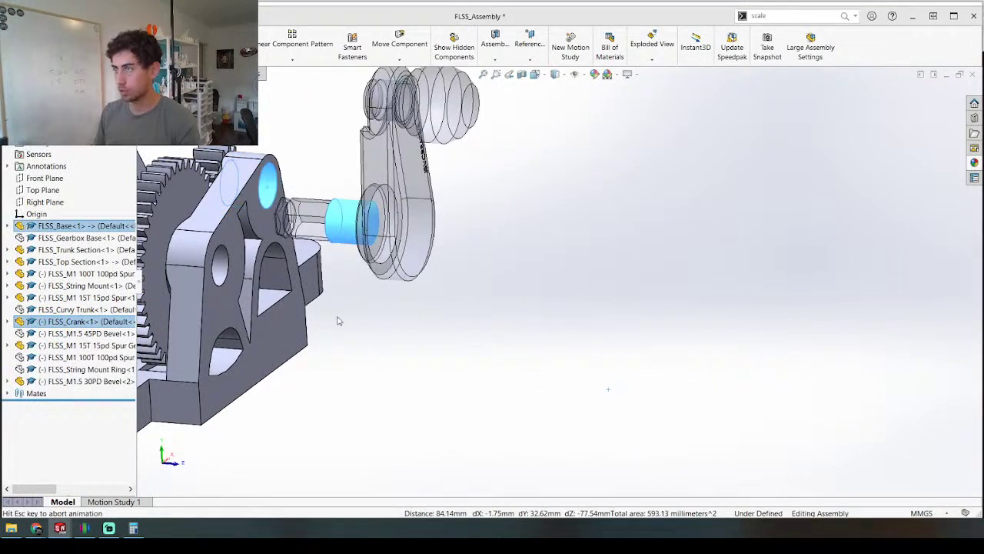
right_click(320, 264)
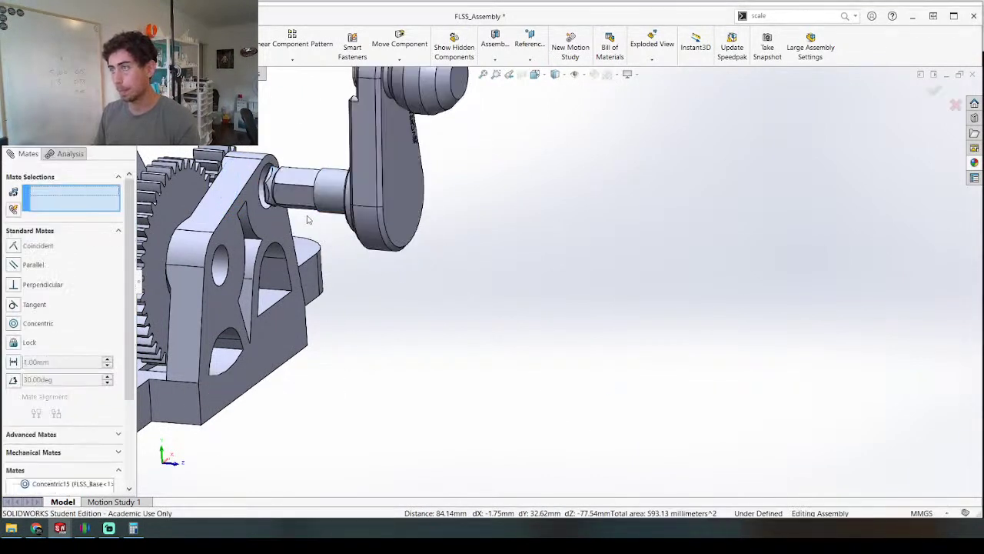
Step: Mate the crank's shoulder face coincident with the outer face of the upright plate
left_click(280, 234)
middle_click_drag(312, 222, 389, 202)
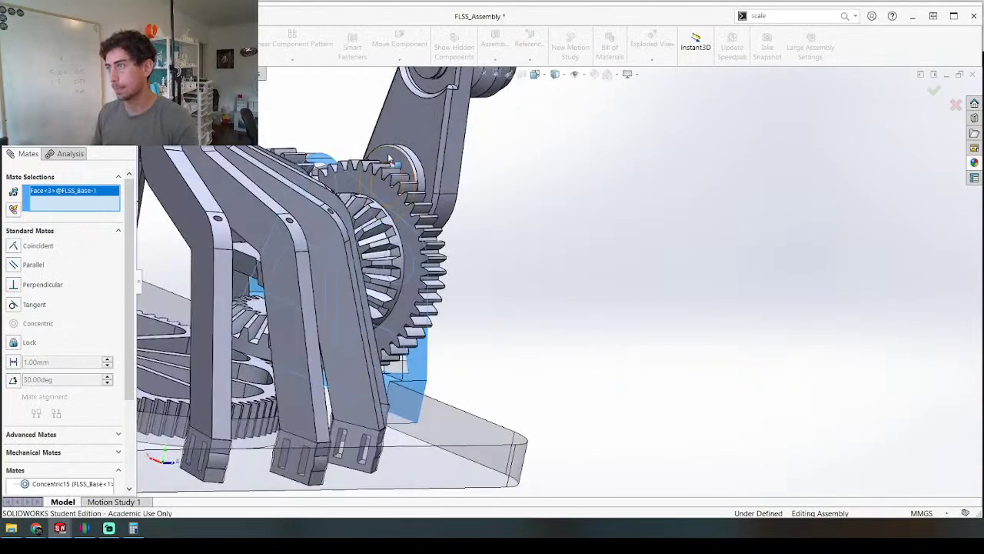
left_click(390, 185)
left_click(354, 142)
mouse_move(347, 272)
middle_mouse_down()
mouse_move(526, 234)
mouse_move(346, 273)
middle_mouse_up()
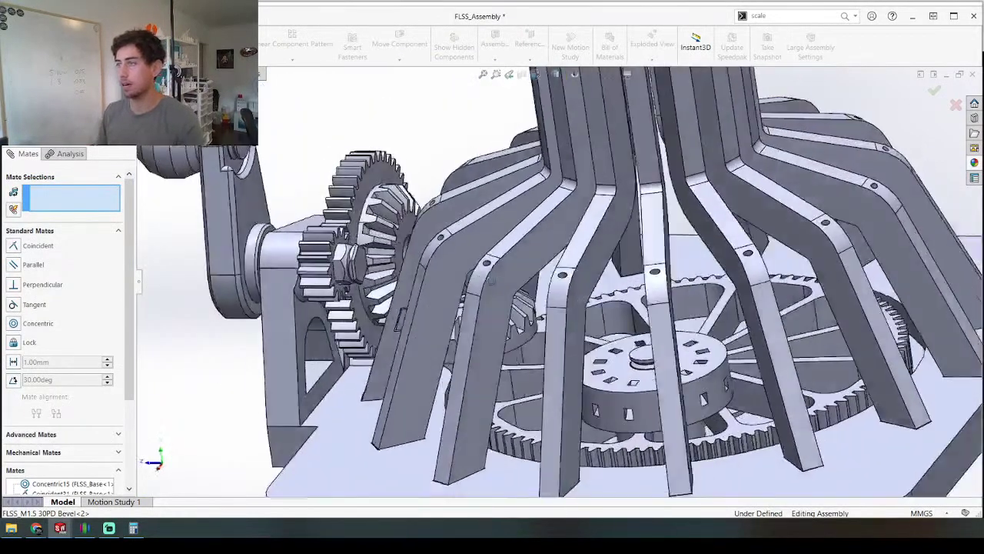
Step: Close the mate command and open the small spur gear on the crank, FLSS_M1 15T 15pd Spur Gear 2, as a part
scroll(292, 266, "down", 8)
middle_click_drag(442, 283, 438, 293)
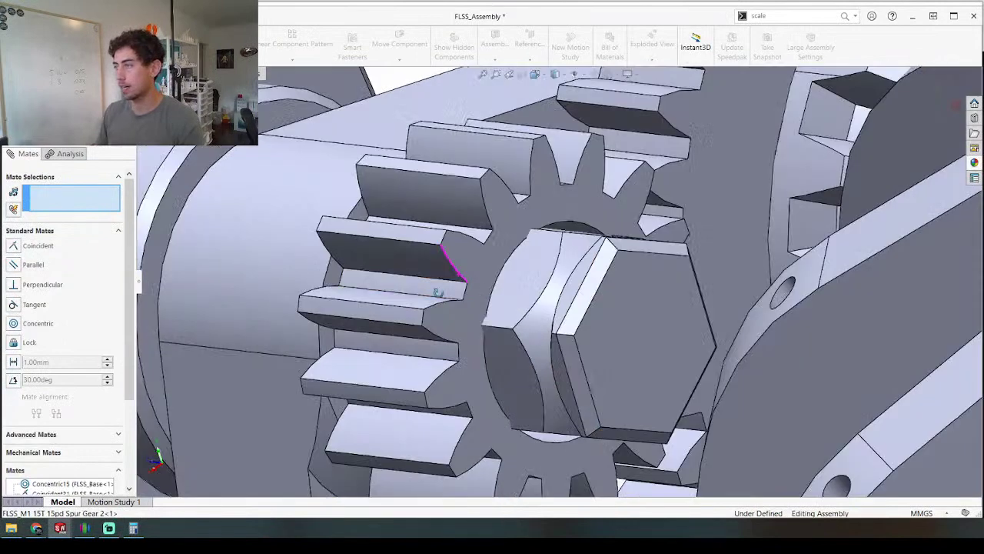
right_click(486, 269)
left_click(413, 273)
key("Escape")
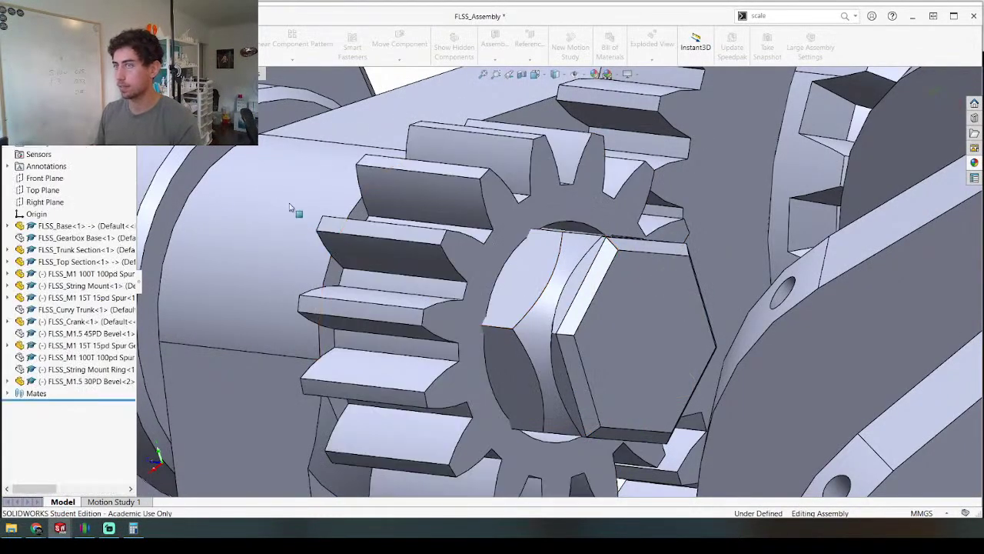
right_click(486, 275)
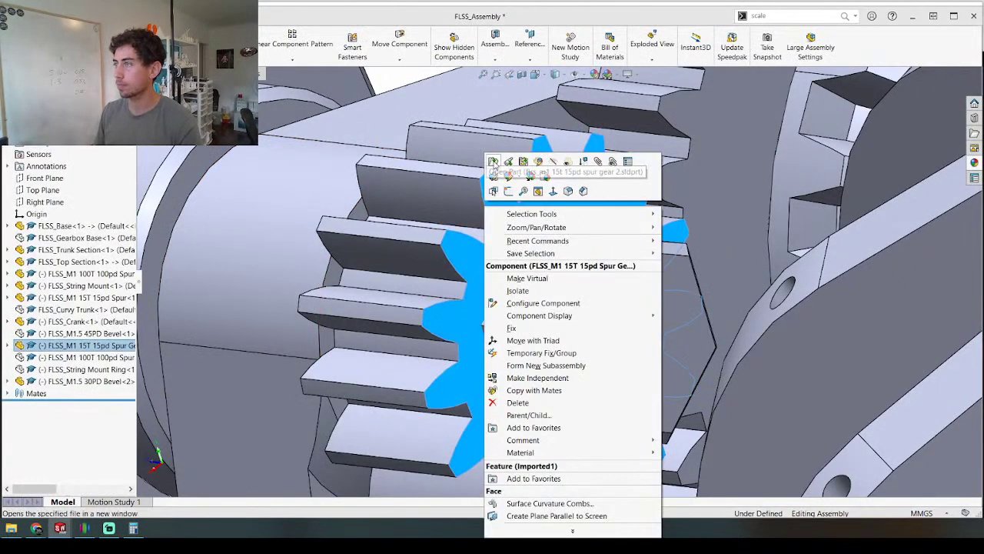
left_click(489, 163)
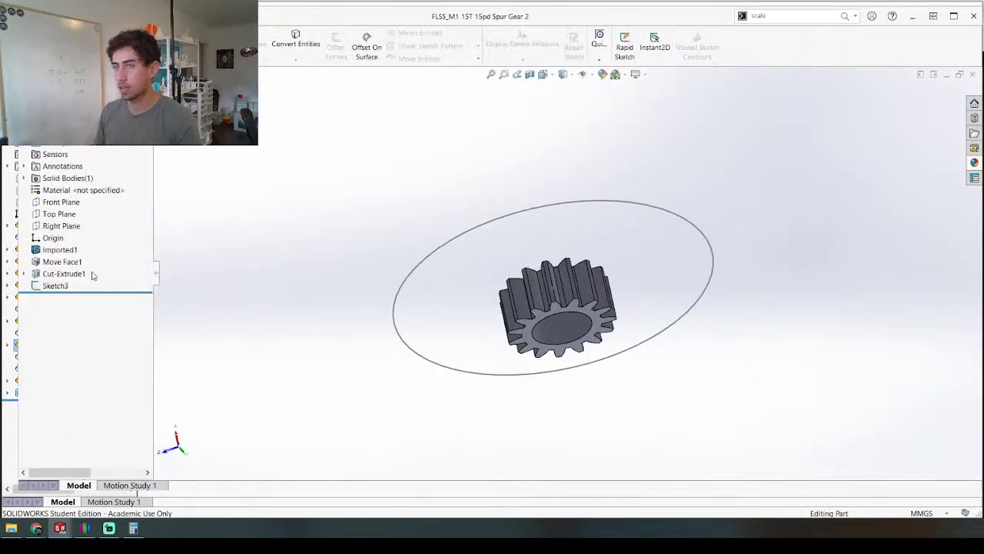
Step: Roll the feature history back to before Cut-Extrude1 and create a reference axis at the intersection of the Front and Top Planes
left_click(57, 275)
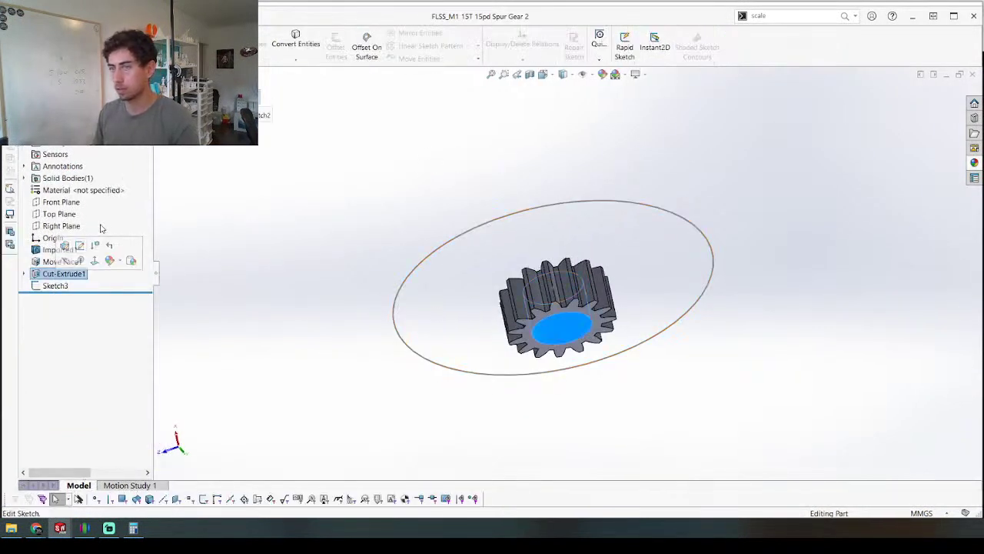
left_click(163, 282)
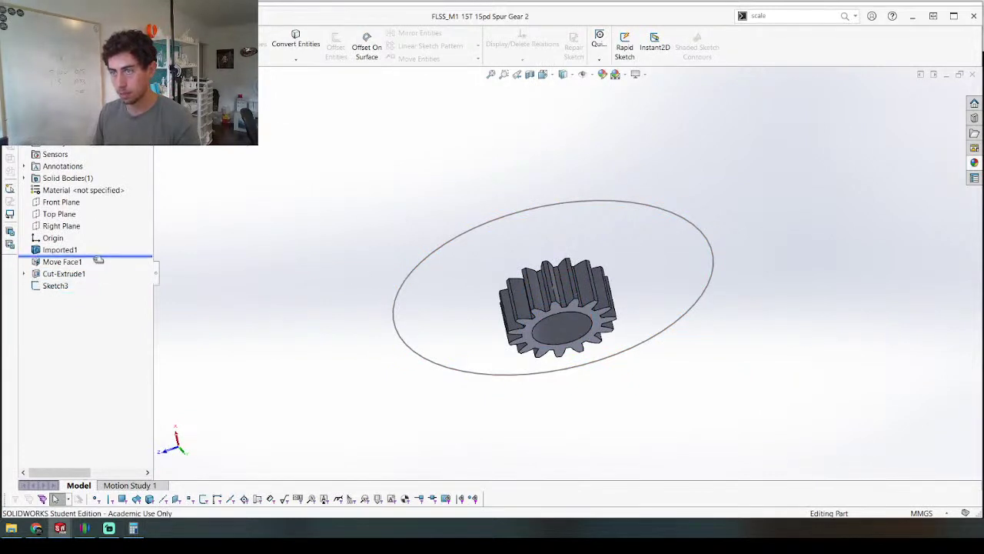
left_click_drag(99, 264, 98, 265)
left_click(60, 202)
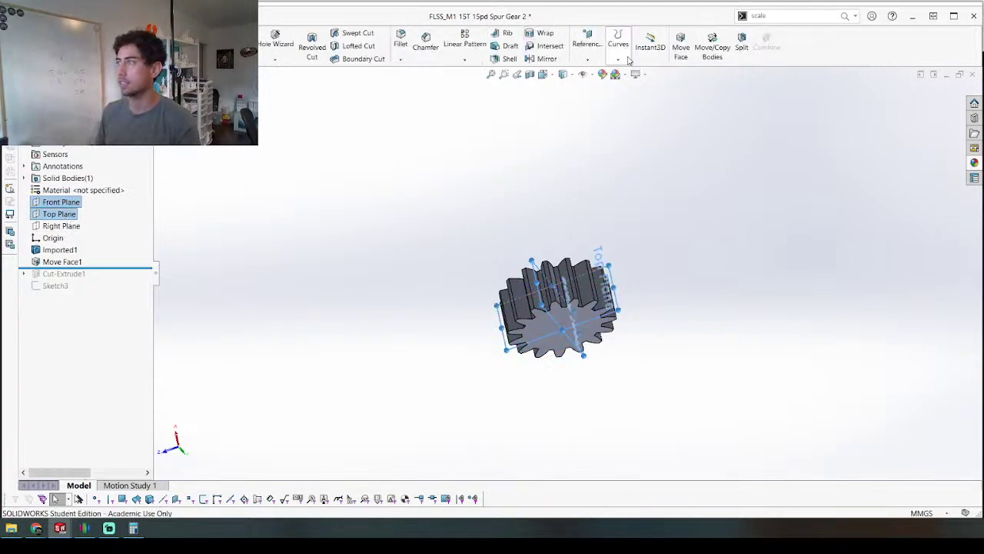
left_click(588, 60)
left_click(590, 83)
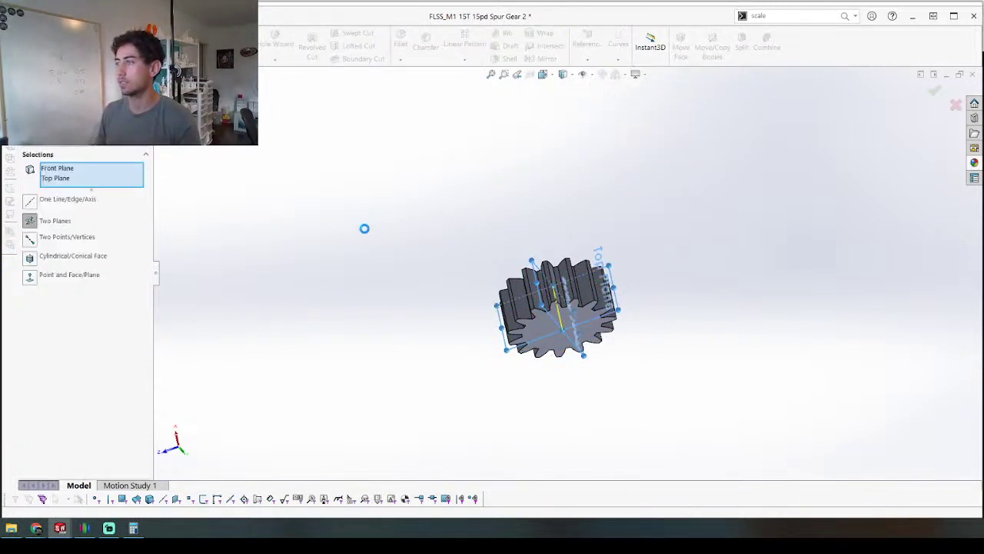
key("Return")
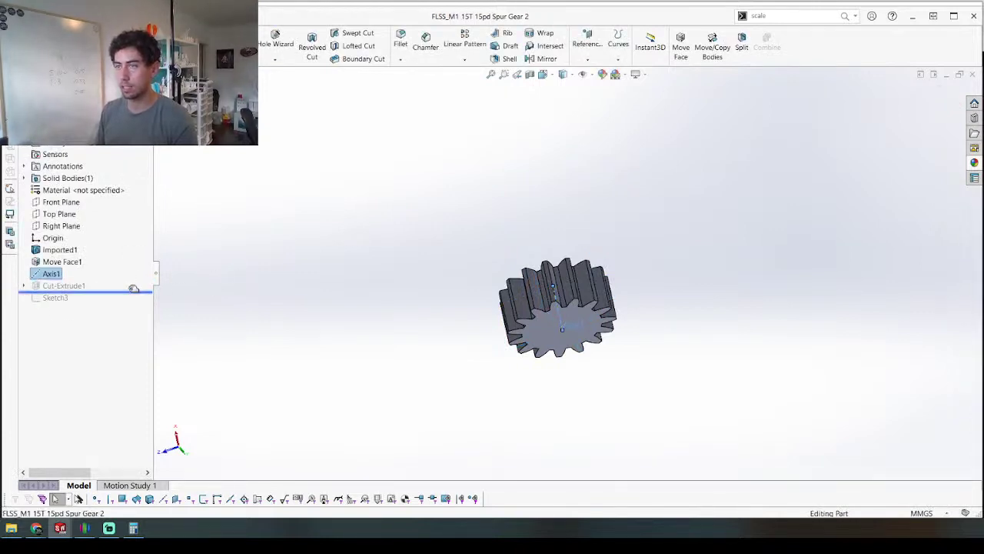
Step: Roll forward past Cut-Extrude1, edit its sketch, and delete the bore circle
right_click(69, 290)
left_click(72, 297)
right_click(57, 284)
left_click(80, 254)
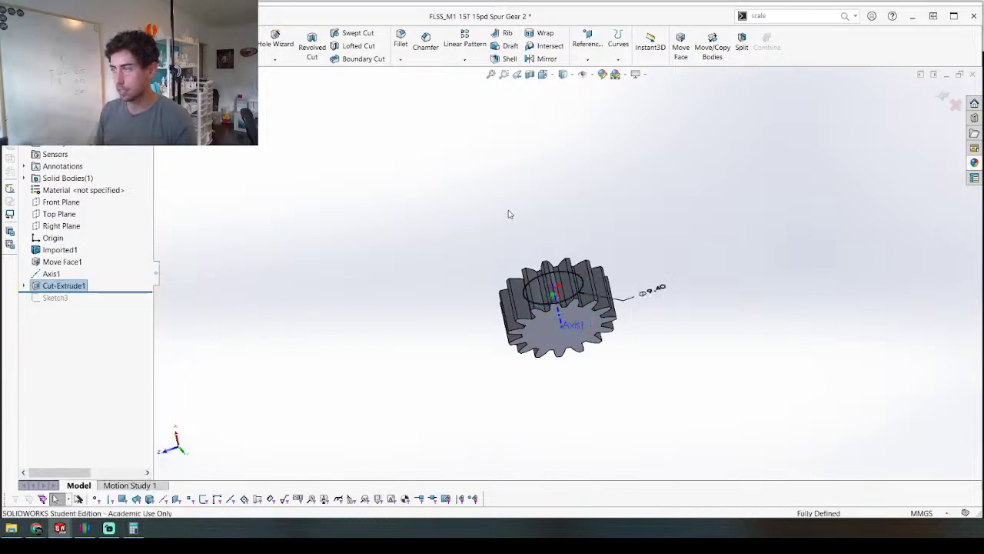
left_click_drag(384, 175, 630, 393)
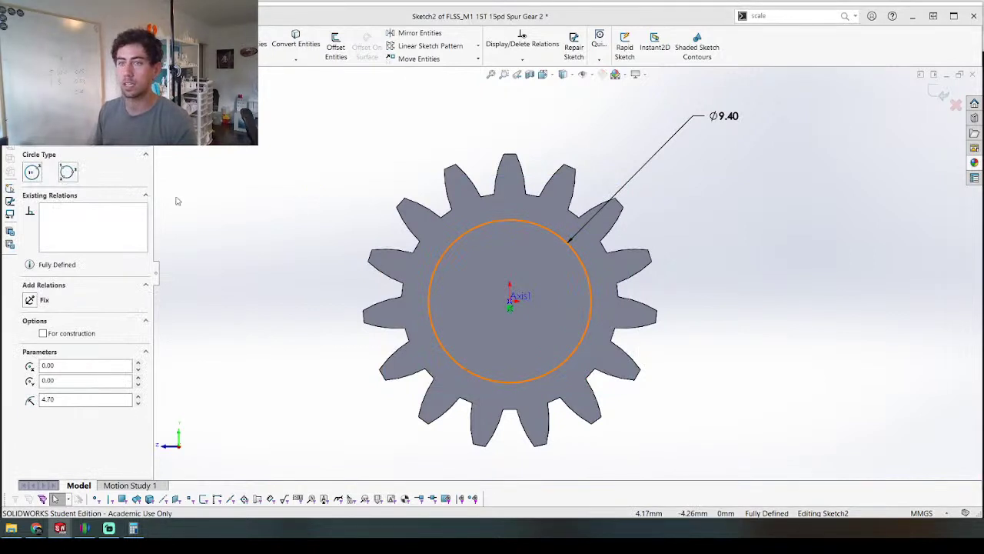
key("Delete")
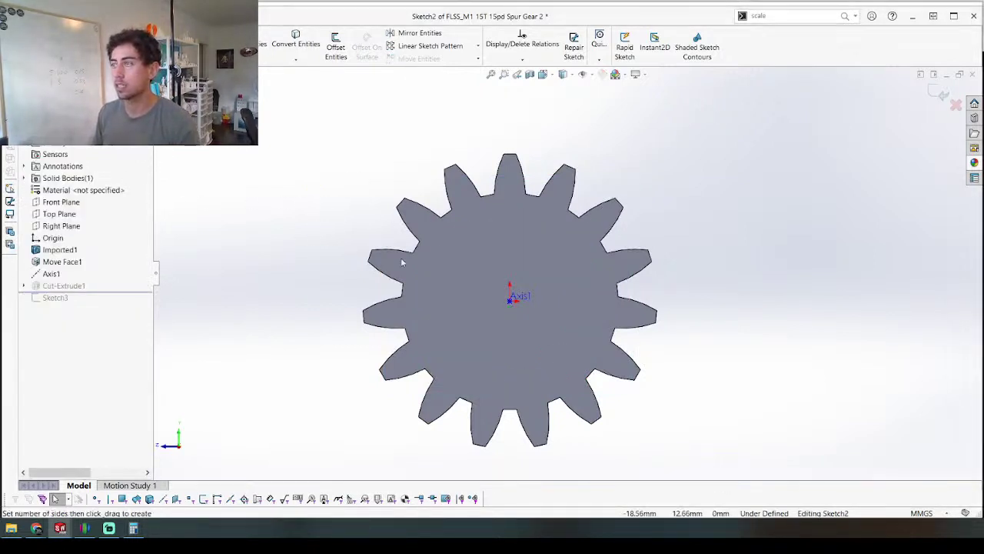
Step: Sketch a six-sided polygon centred on the origin and dimension its width across flats as 8.5+0.3 mm
left_click(510, 300)
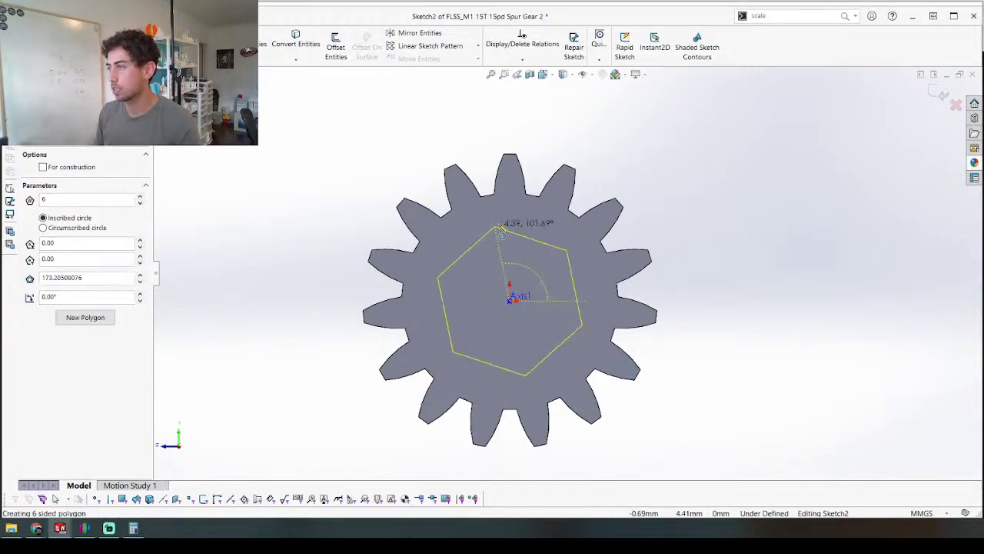
left_click(512, 228)
key("d")
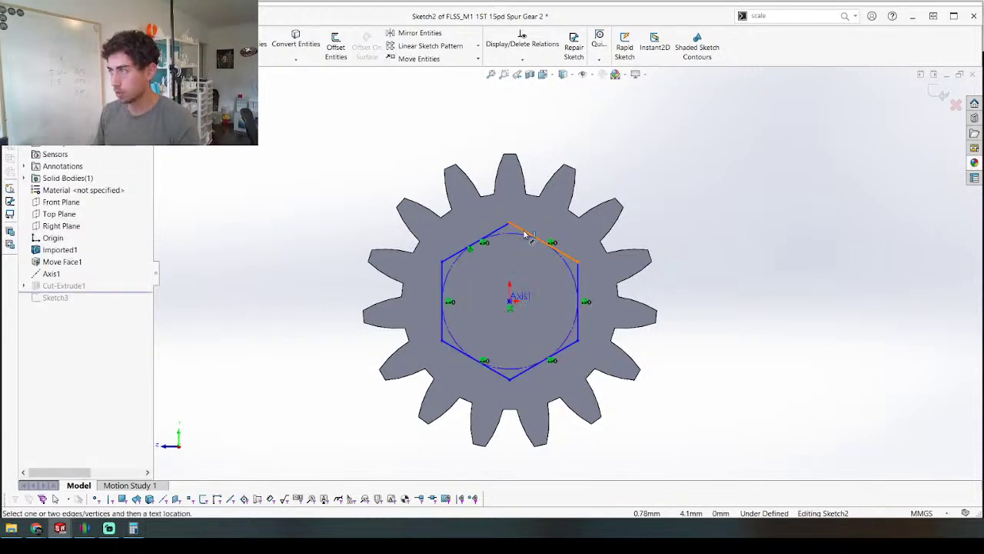
left_click(460, 354)
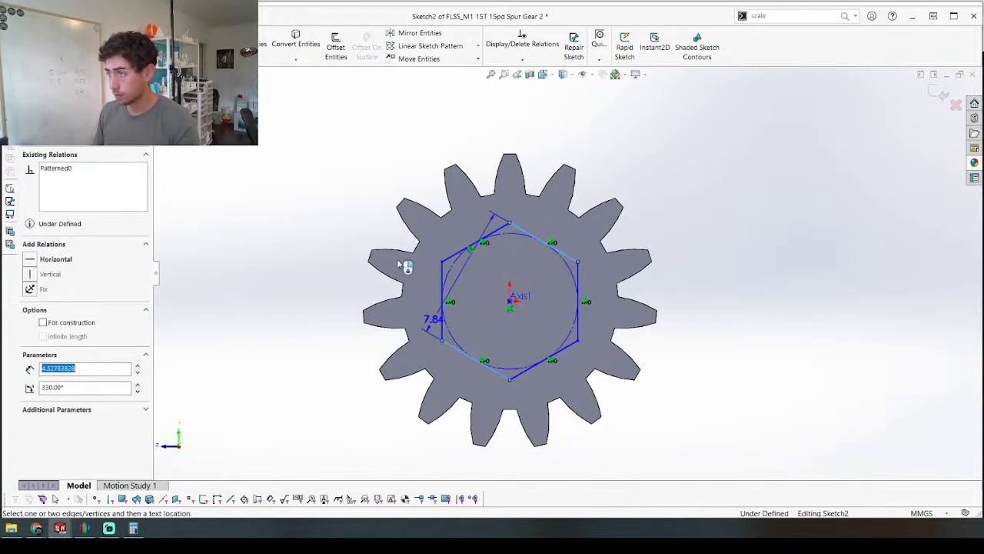
left_click(319, 164)
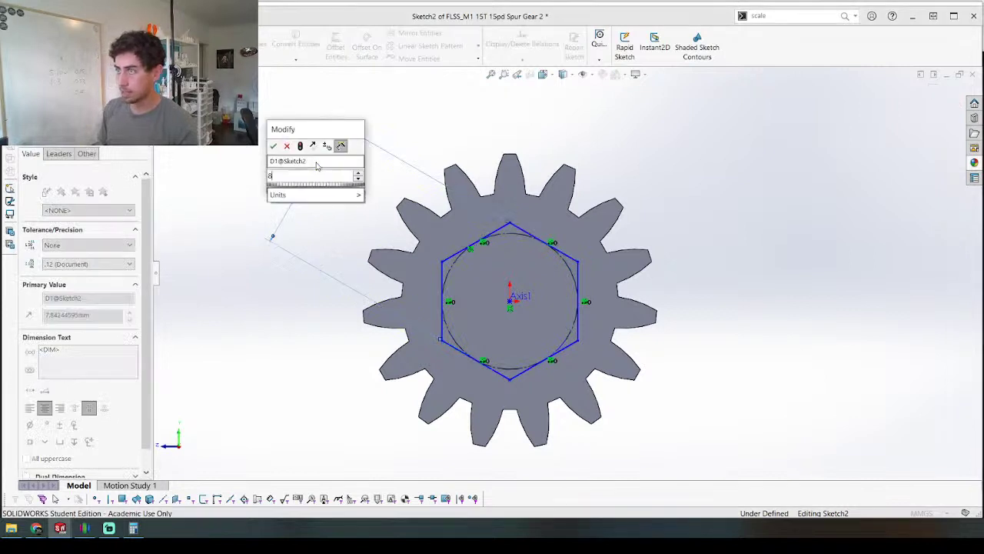
type("8.3")
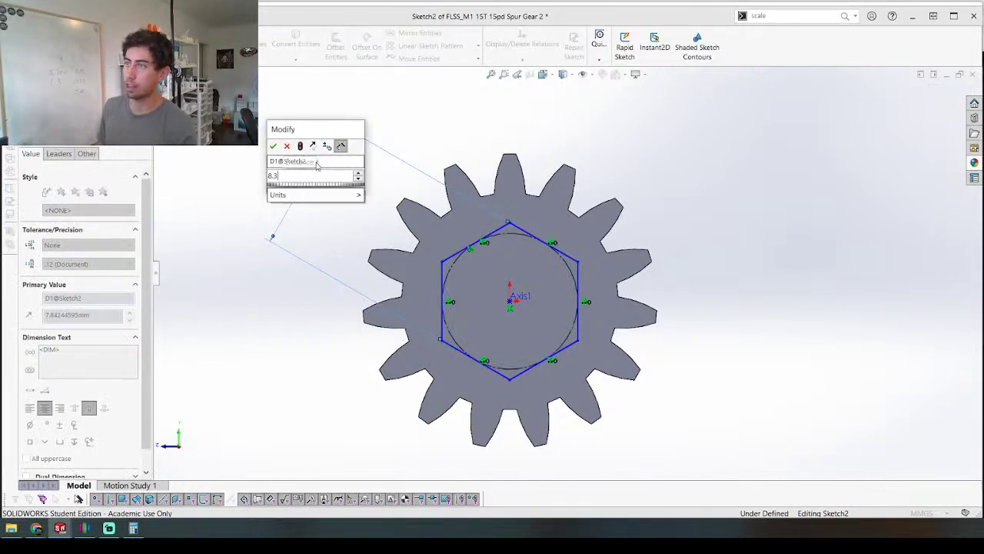
key("BackSpace")
type("5+0.3")
key("Return")
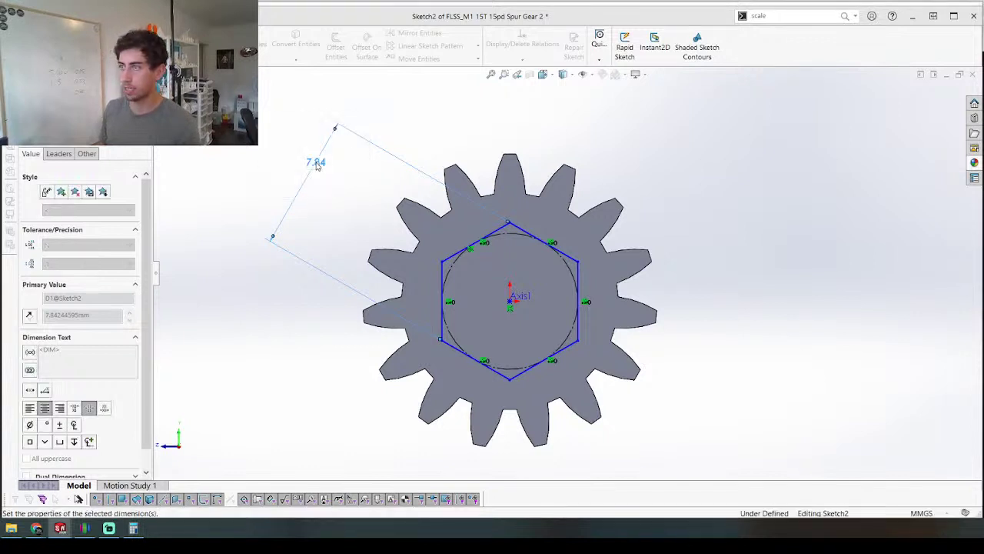
key("Escape")
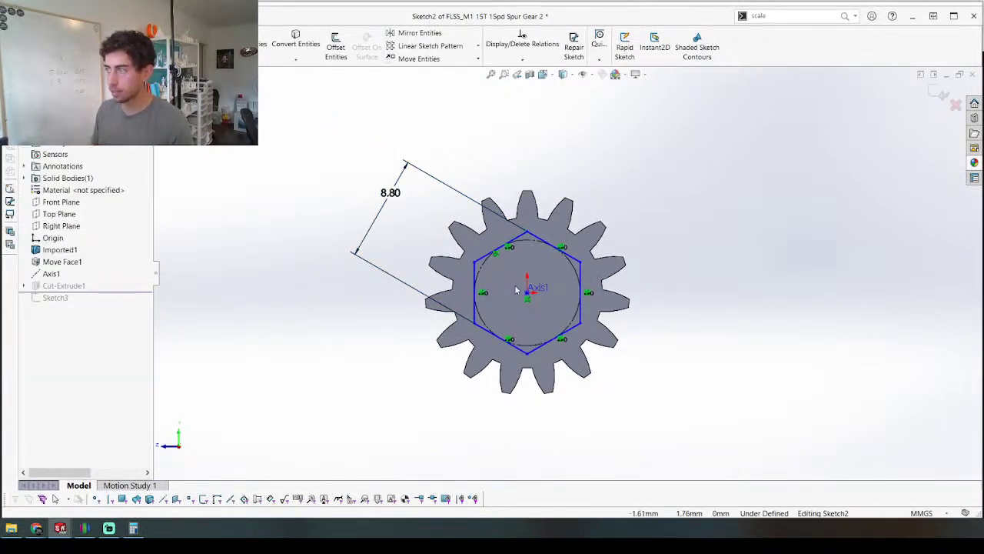
Step: Add a vertical relation between the hexagon's upper vertex and the origin
scroll(527, 242, "down", 2)
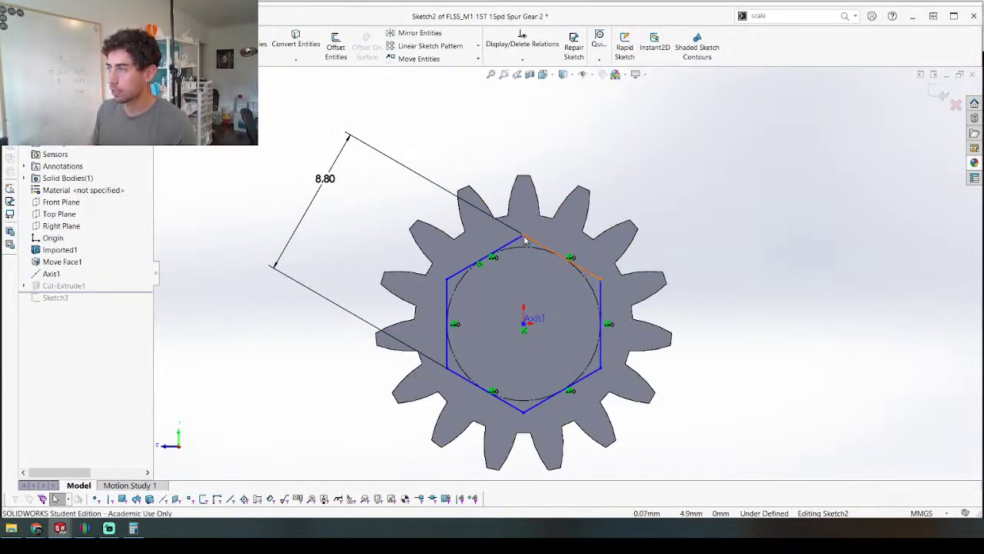
left_click(526, 242)
left_click(524, 236)
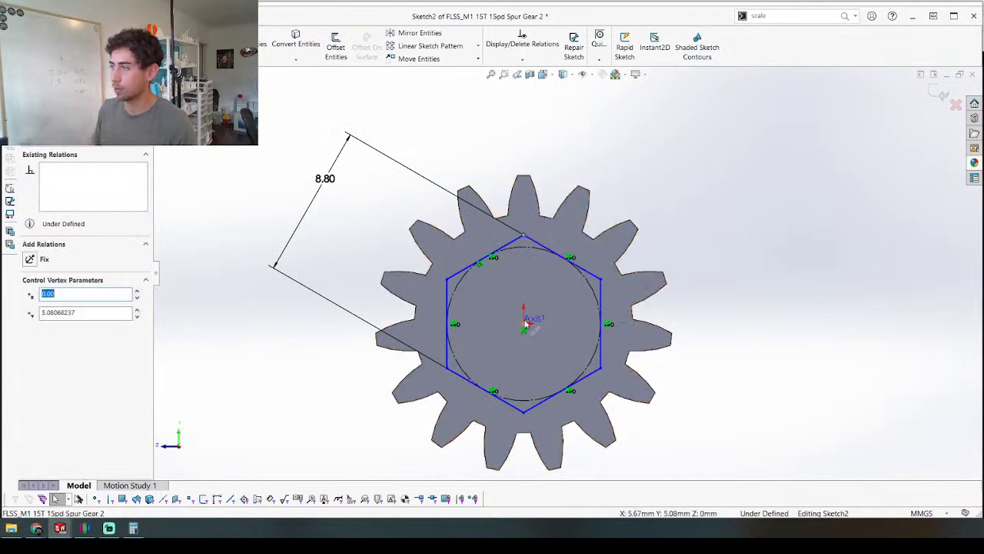
left_click(524, 236, "ctrl")
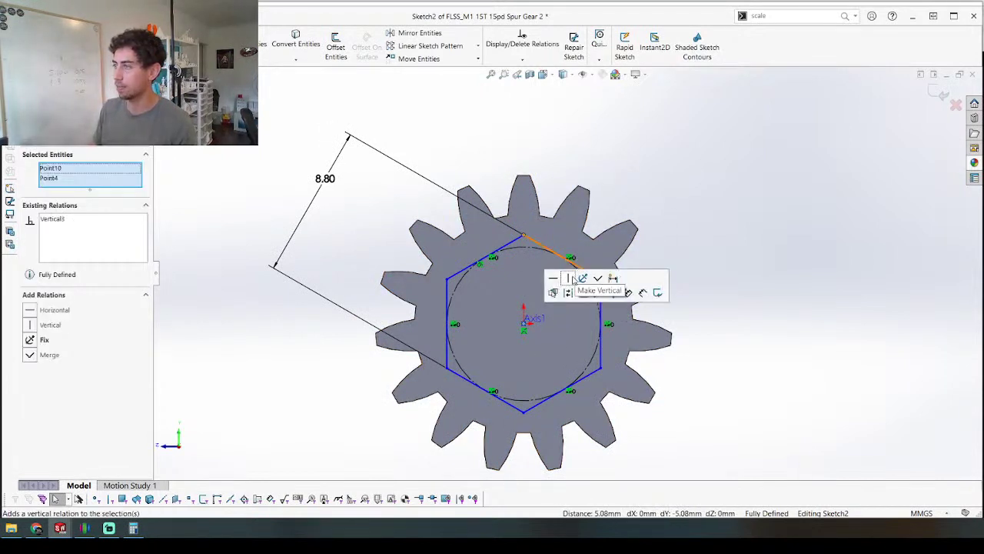
left_click(573, 278)
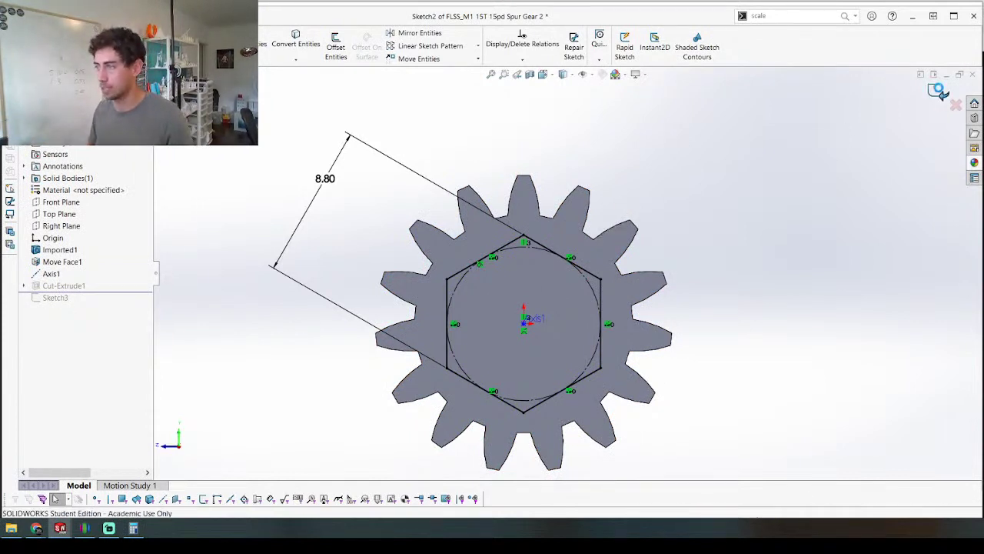
Step: Exit the bore sketch and roll the feature history forward past Sketch3
left_click(938, 91)
left_click_drag(113, 293, 115, 303)
key("z")
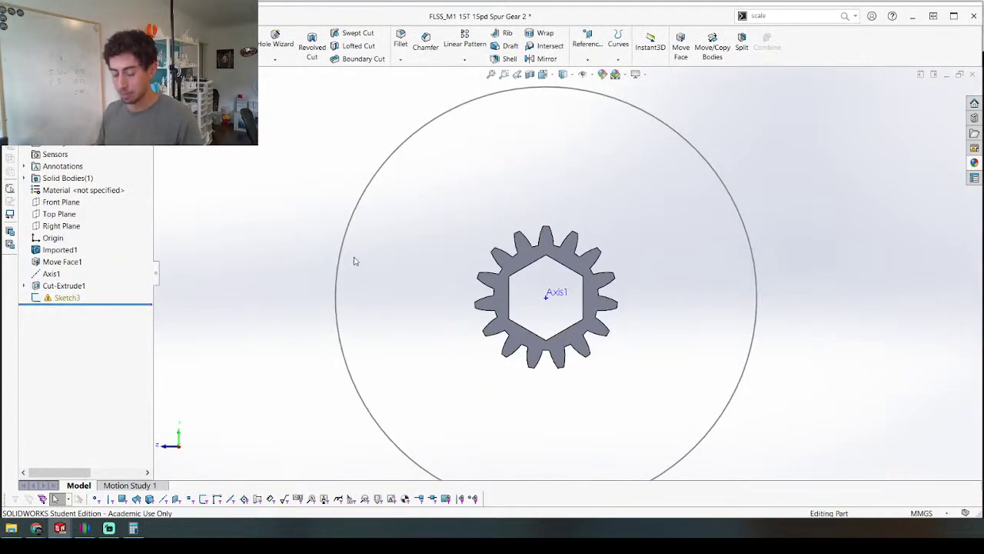
Step: Switch to FLSS_Assembly and delete the broken Concentric14 mate of FLSS_M1 15T 15pd Spur Gear 2
key("ctrl+Tab")
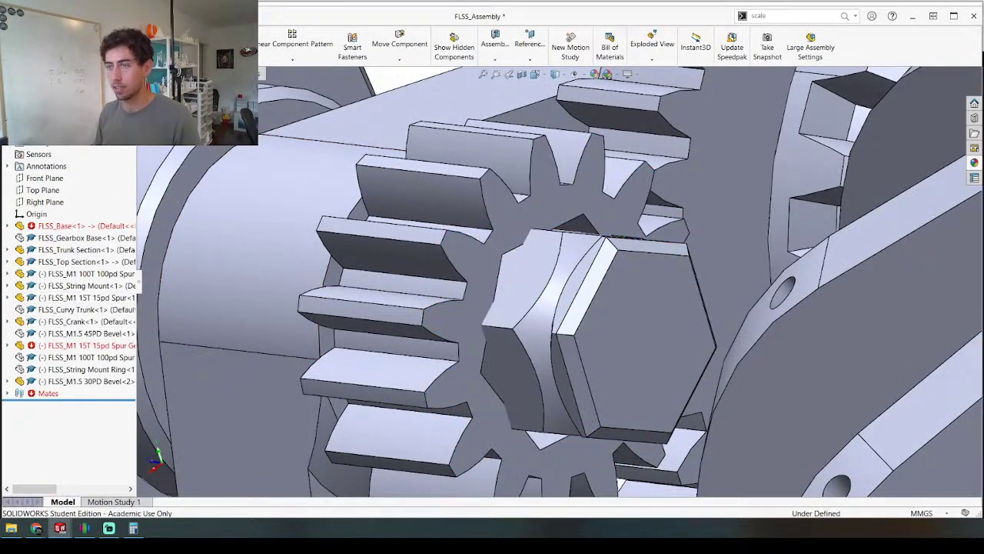
left_click(8, 345)
left_click(18, 310)
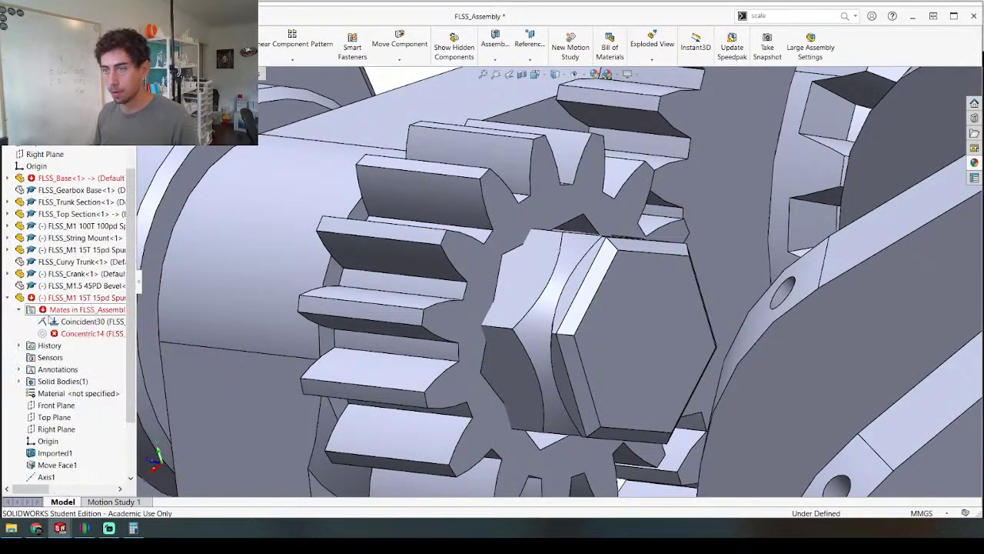
right_click(70, 333)
scroll(549, 280, "up", 5)
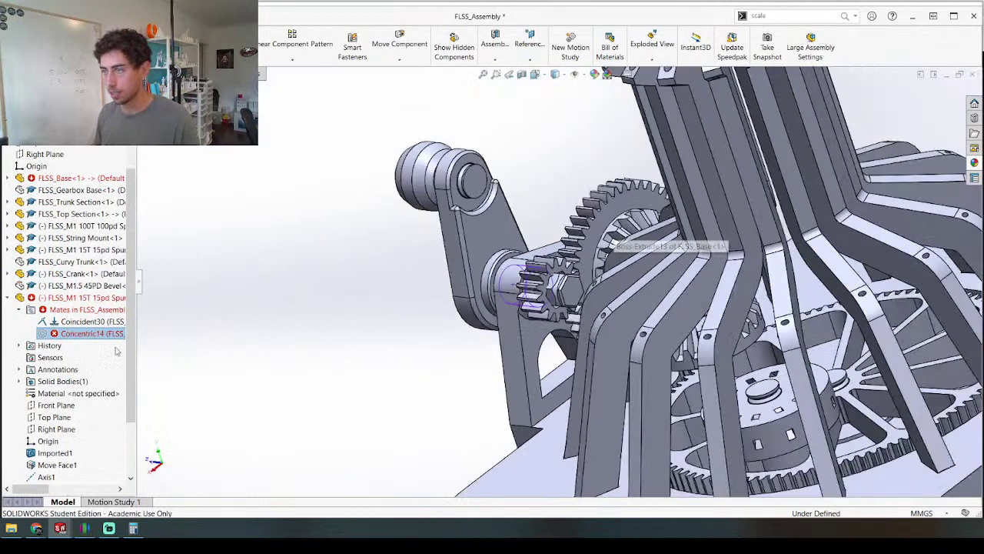
key("Delete")
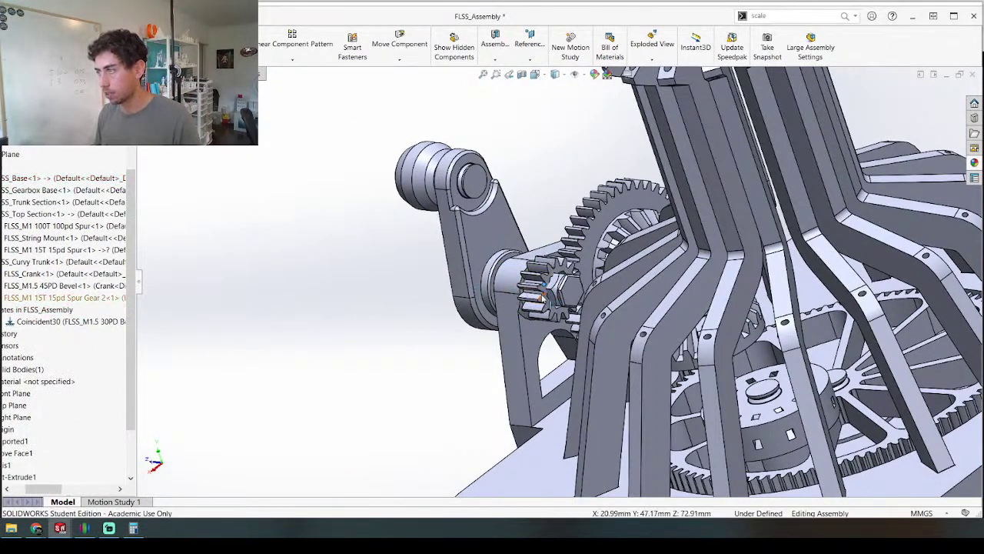
Step: Move the small spur gear off the crank shaft and mate its Axis1 concentric with the upper hole in the upright plate
left_click_drag(556, 300, 512, 238)
scroll(512, 238, "down", 4)
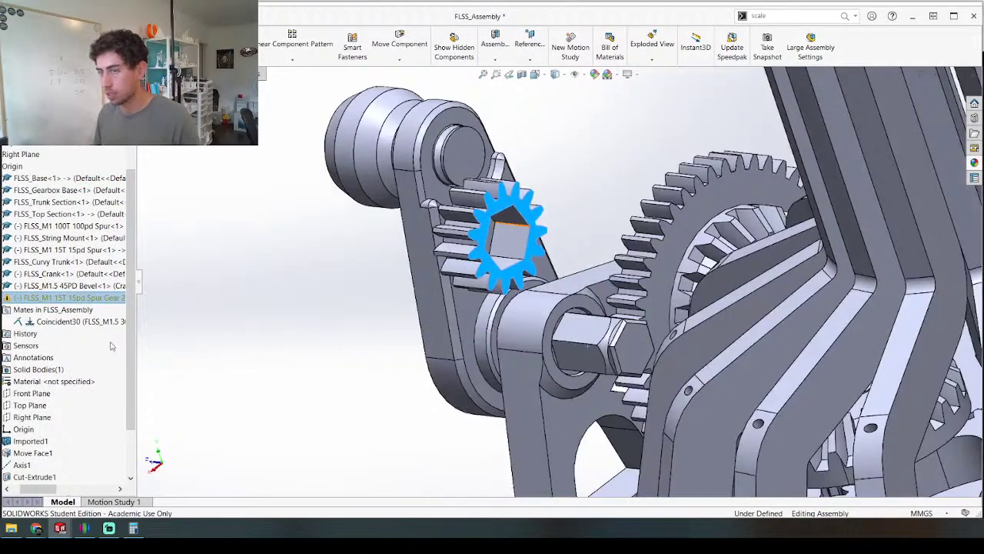
left_click(22, 464)
scroll(577, 330, "down", 6)
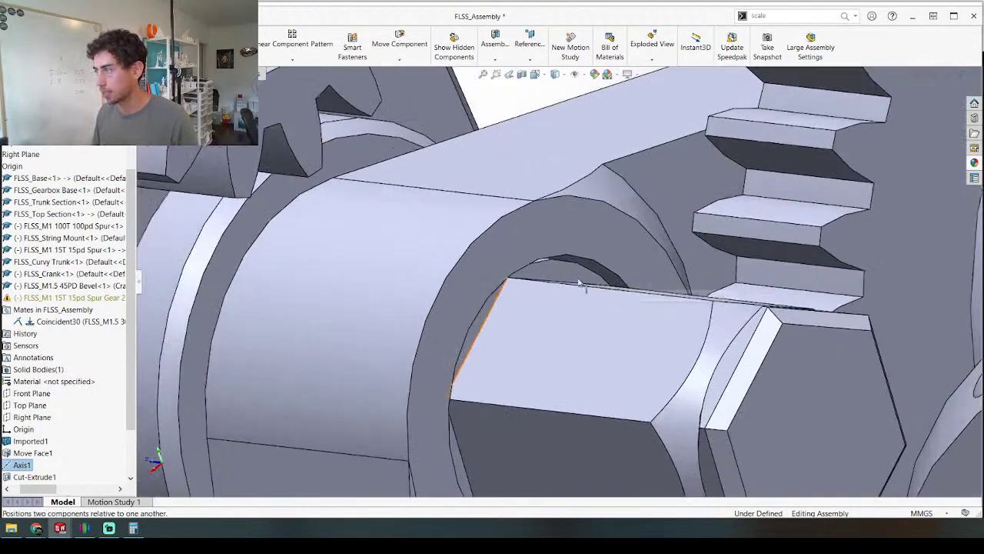
middle_click_drag(584, 247, 589, 274)
scroll(592, 268, "down", 8)
middle_click_drag(499, 294, 461, 272)
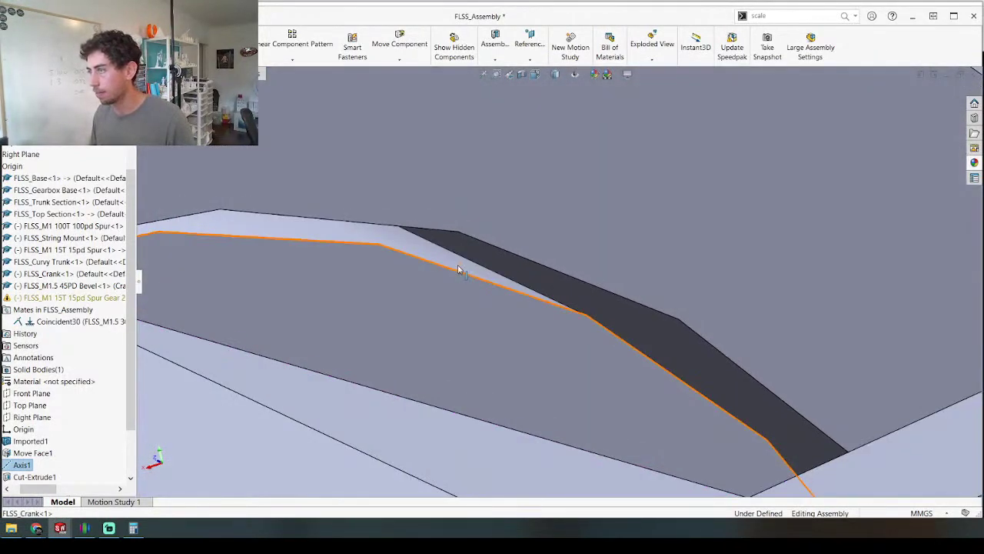
left_click(455, 256)
scroll(469, 250, "up", 10)
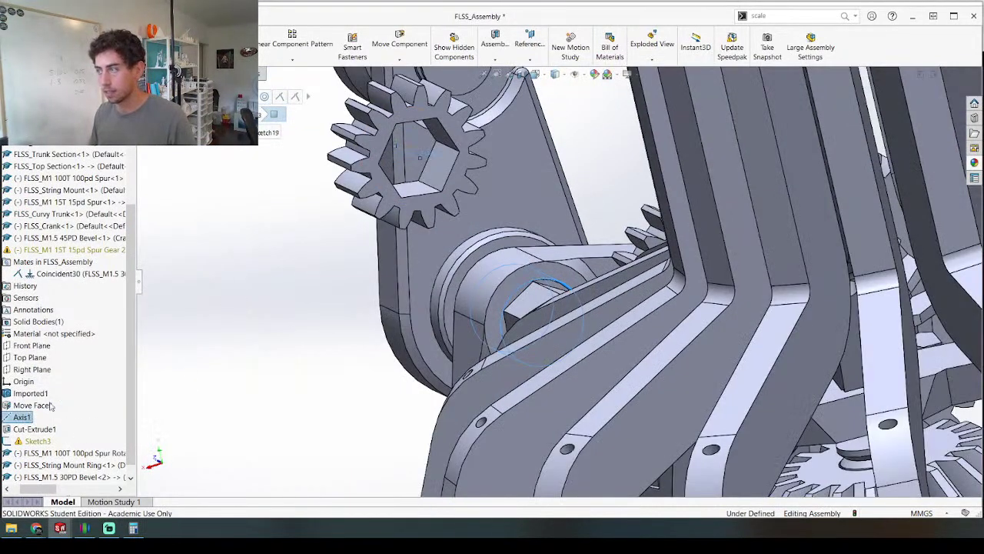
left_click(23, 417)
key("m")
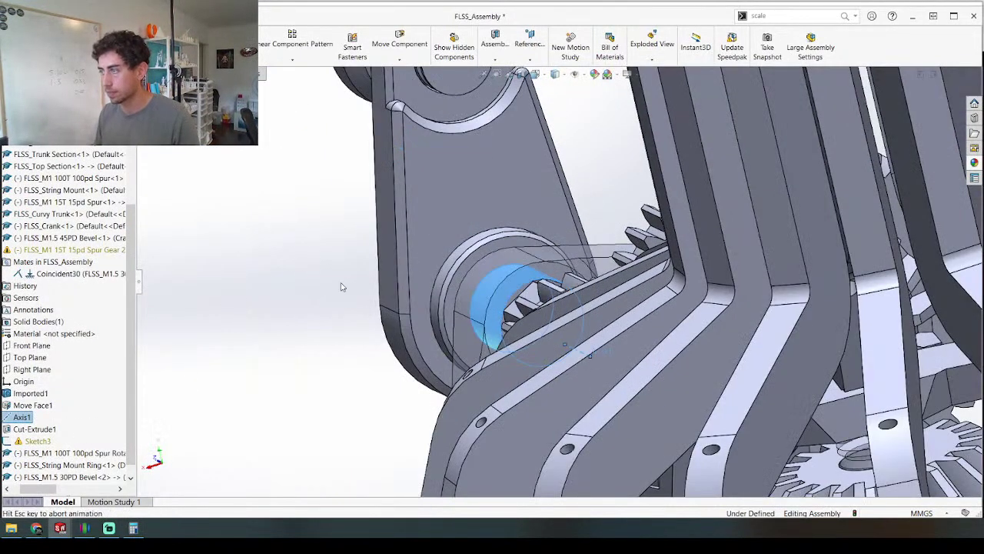
right_click(402, 301)
right_click(384, 325)
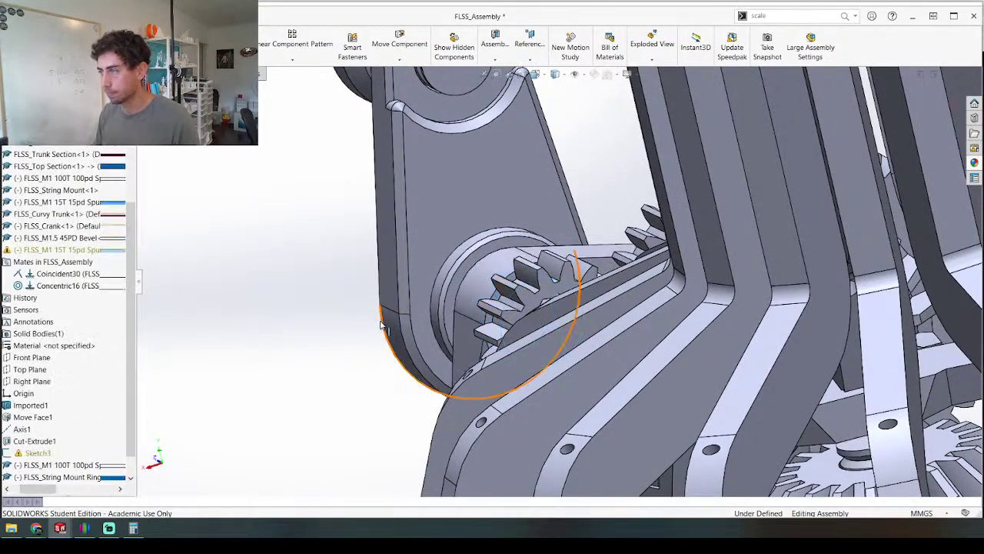
Step: Isolate the crank and slightly lengthen its round shaft section between the shoulder and the hexagonal section
middle_click_drag(489, 303, 549, 312)
scroll(566, 283, "down", 3)
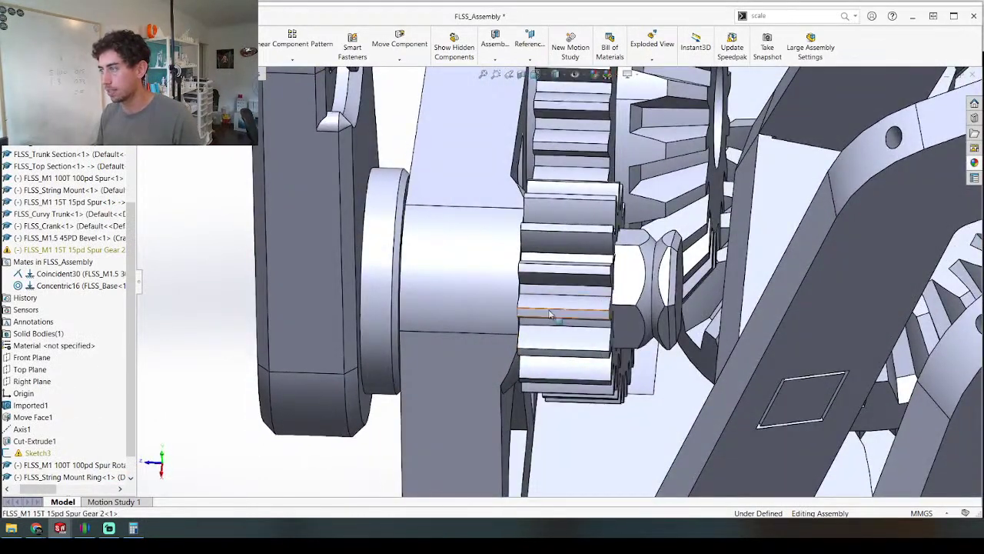
right_click(629, 281)
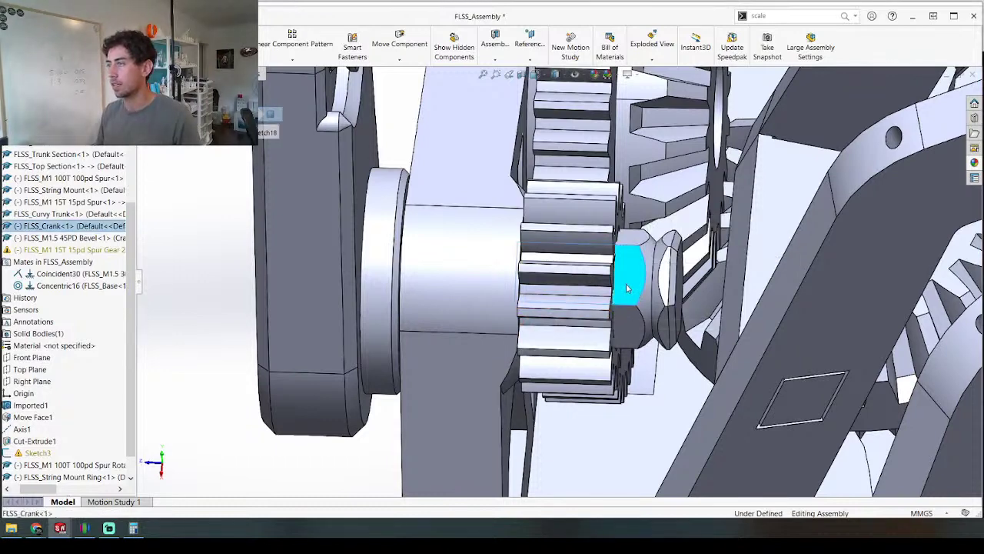
left_click(660, 291)
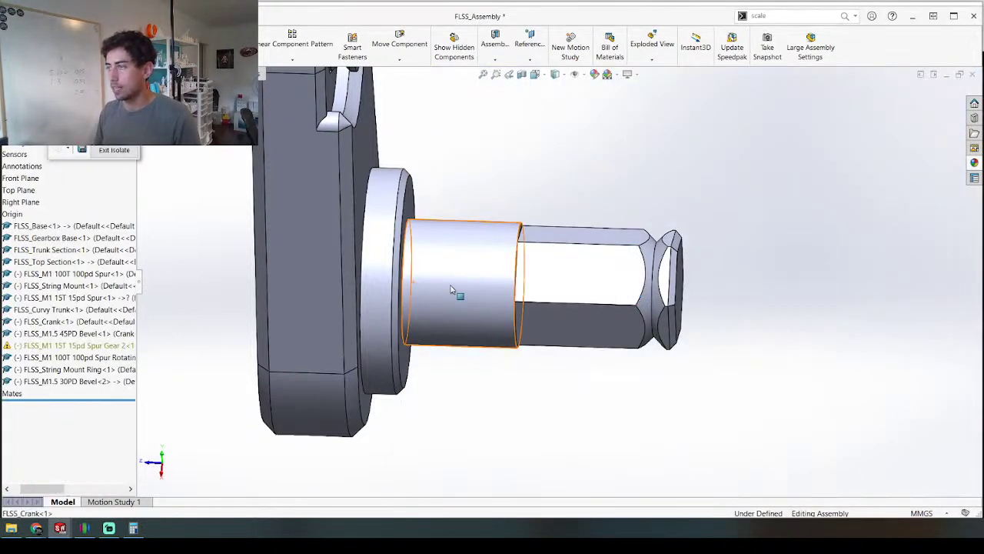
left_click(452, 290)
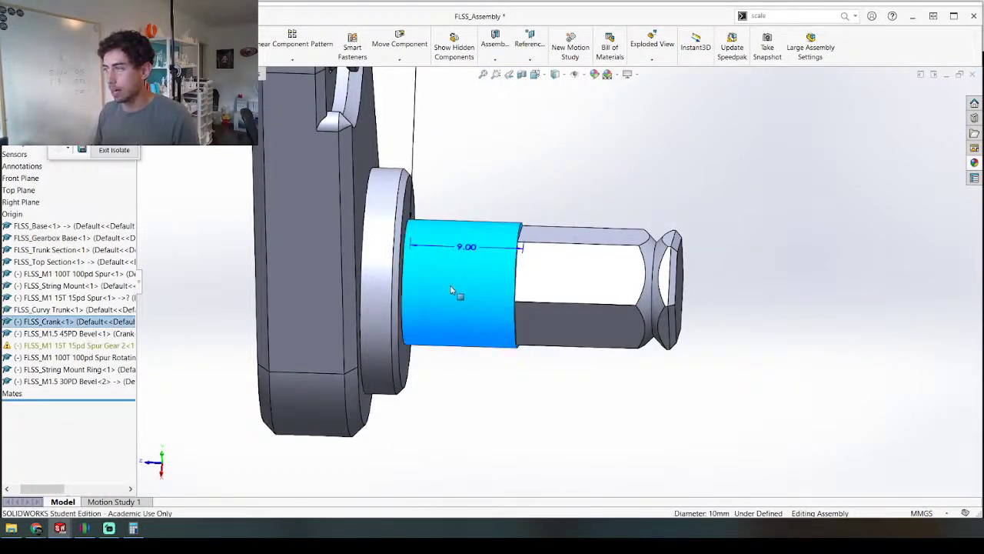
double_click(464, 245)
type("8.5")
key("Return")
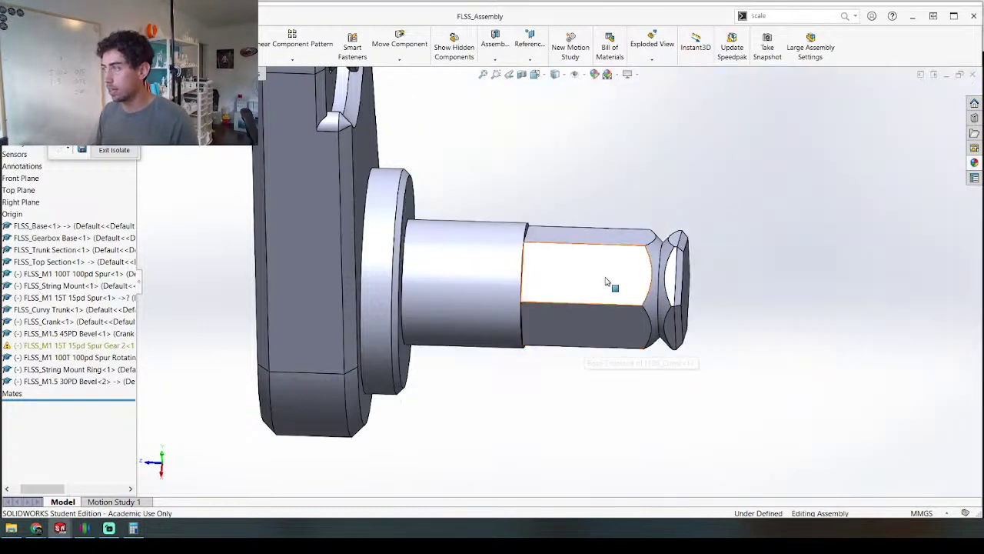
Step: Show the dimensions of the crank's hexagonal extrusion, then exit the isolated view to bring back the full assembly
double_click(581, 264)
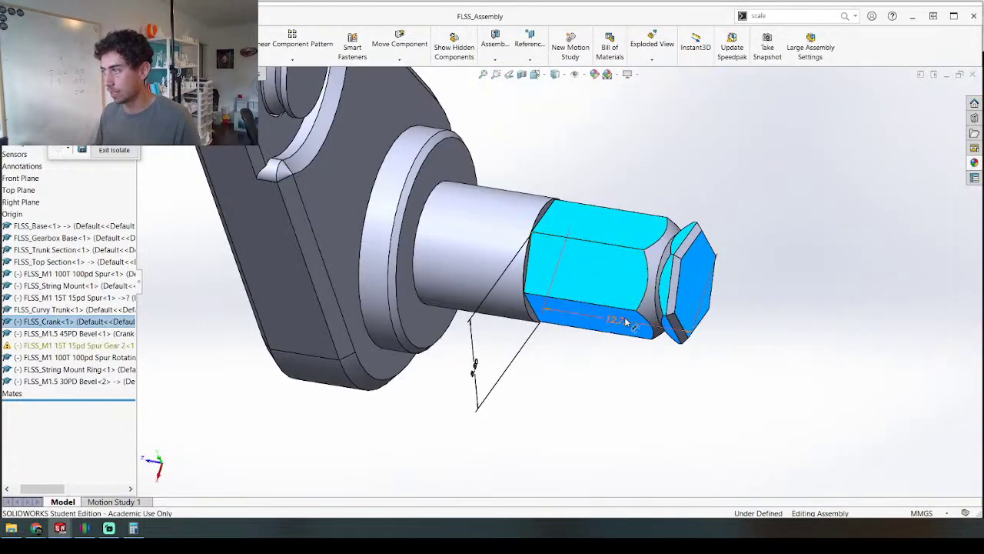
middle_click_drag(613, 331, 657, 332)
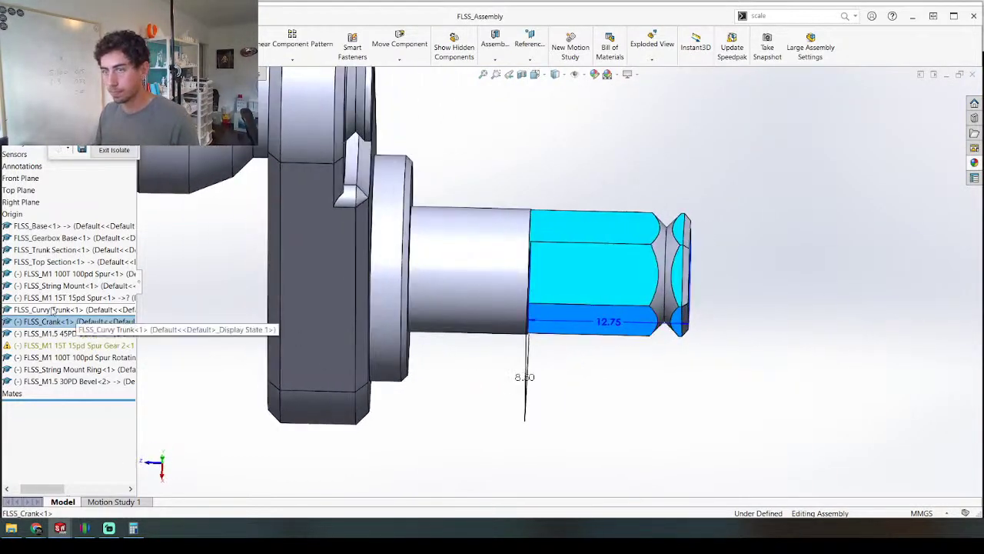
left_click(91, 149)
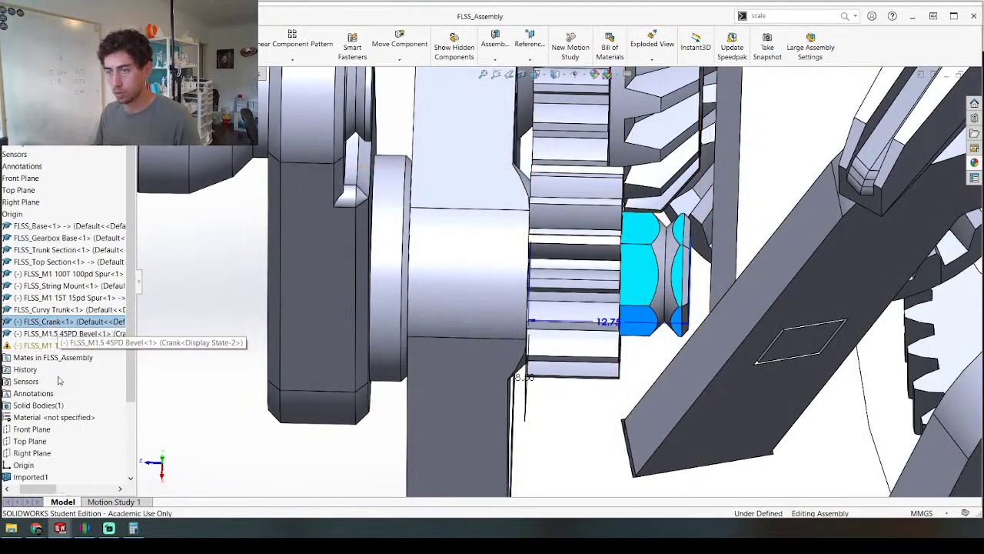
Step: Examine the Cut-Revolve1 groove at the end of the crank's hexagonal section and its clearance to the surrounding parts
left_click_drag(38, 489, 32, 487)
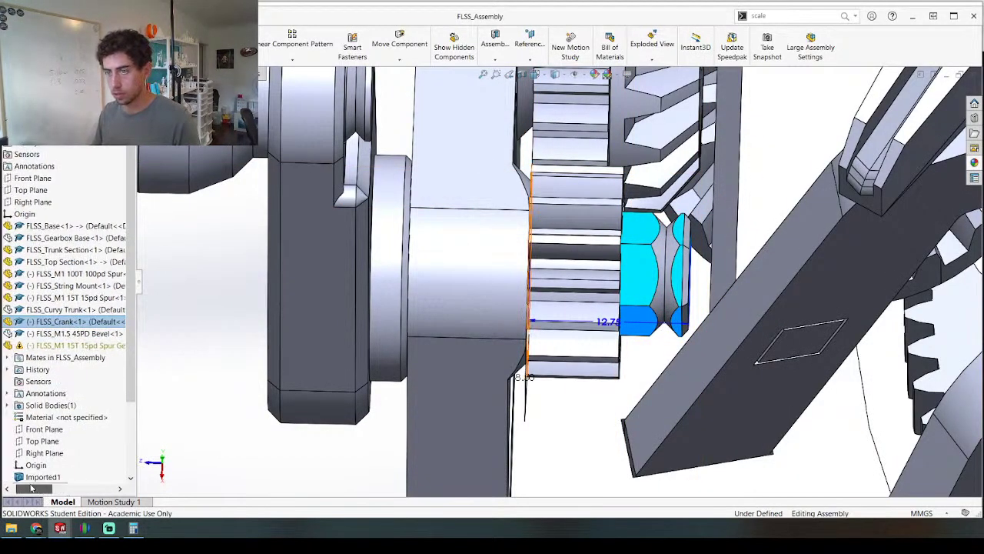
left_click(10, 321)
left_click(55, 417)
scroll(50, 419, "down", 3)
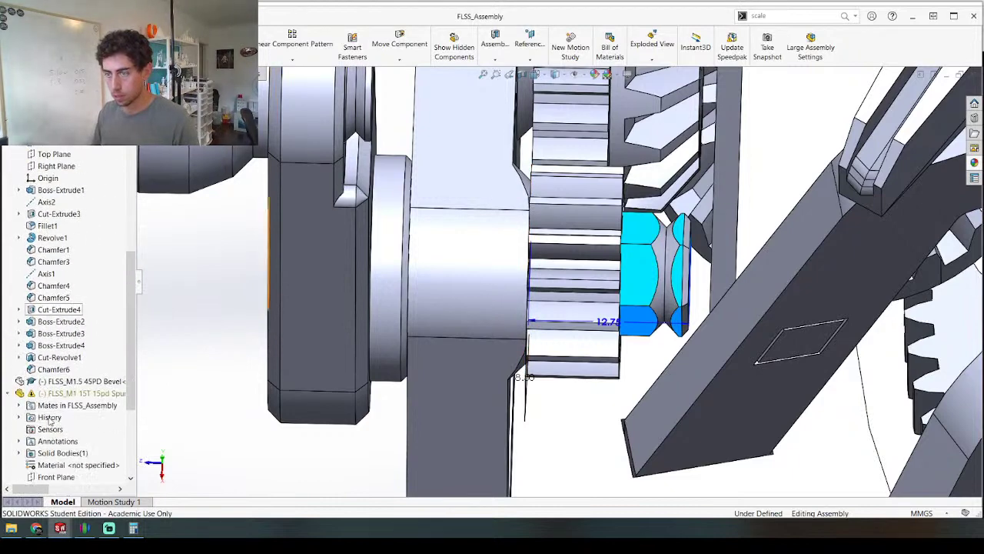
left_click(61, 358)
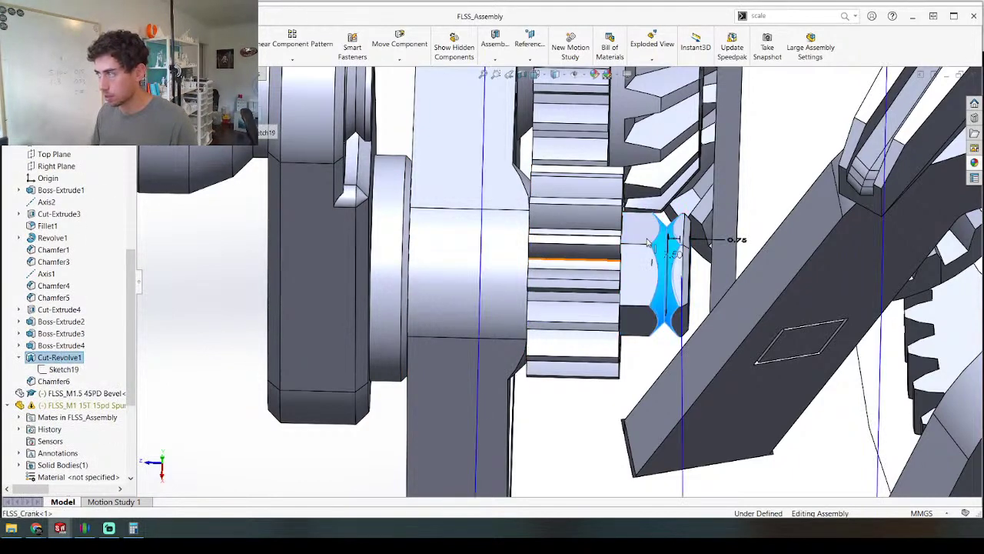
mouse_move(683, 242)
middle_mouse_down()
mouse_move(674, 299)
mouse_move(668, 247)
mouse_move(682, 223)
middle_mouse_up()
scroll(682, 223, "up", 4)
scroll(683, 223, "down", 4)
scroll(547, 296, "up", 7)
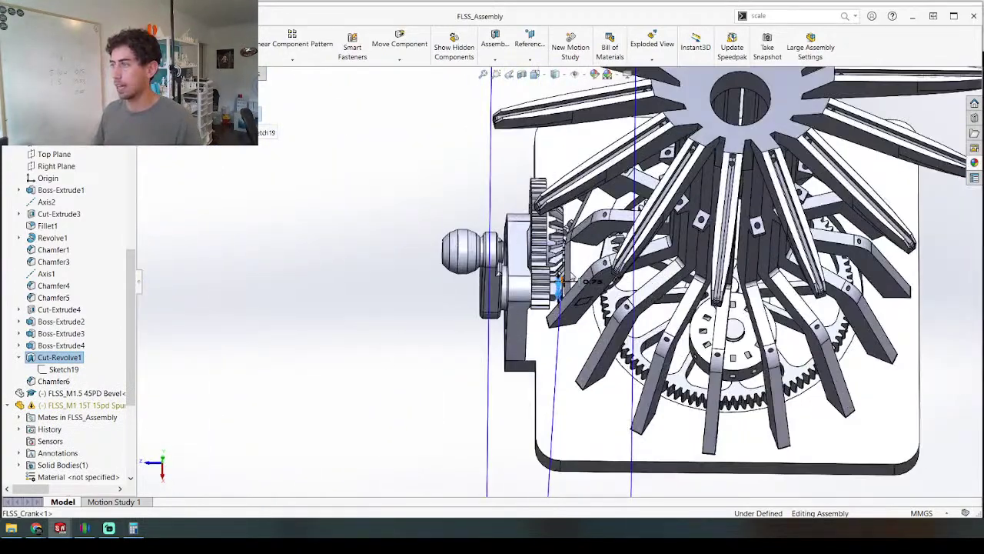
scroll(505, 305, "up", 3)
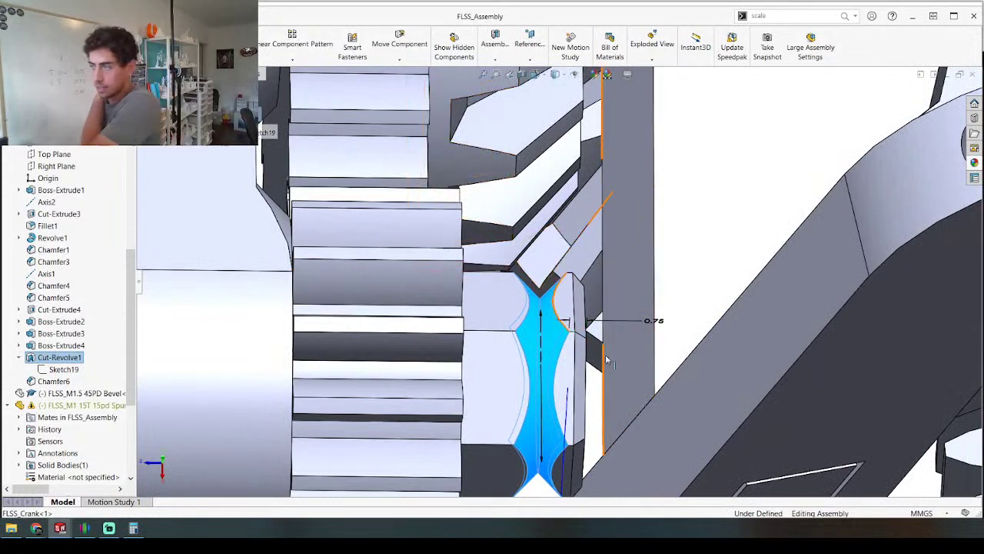
Step: Set the extrusion length of the crank's hexagonal section (Boss-Extrude4) to 8 mm
double_click(492, 321)
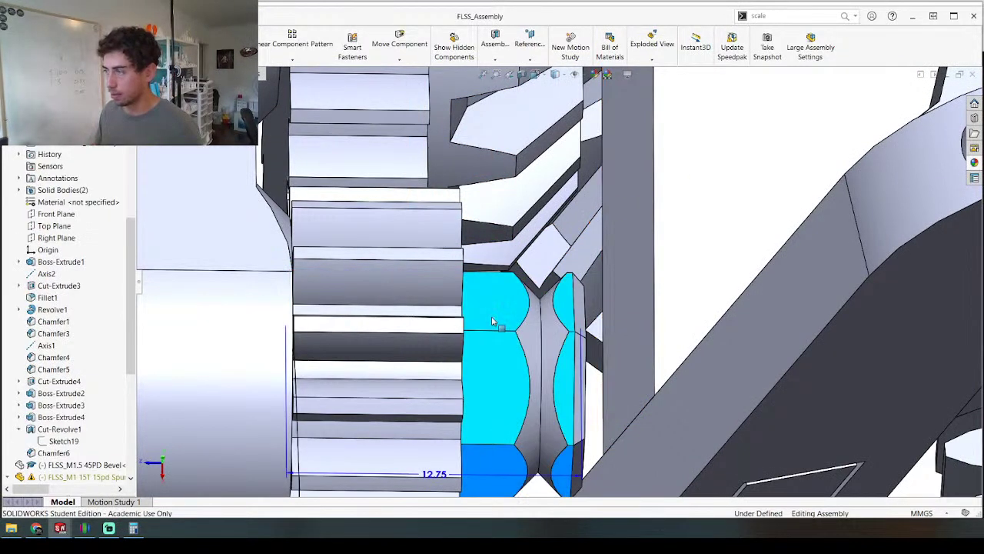
double_click(435, 474)
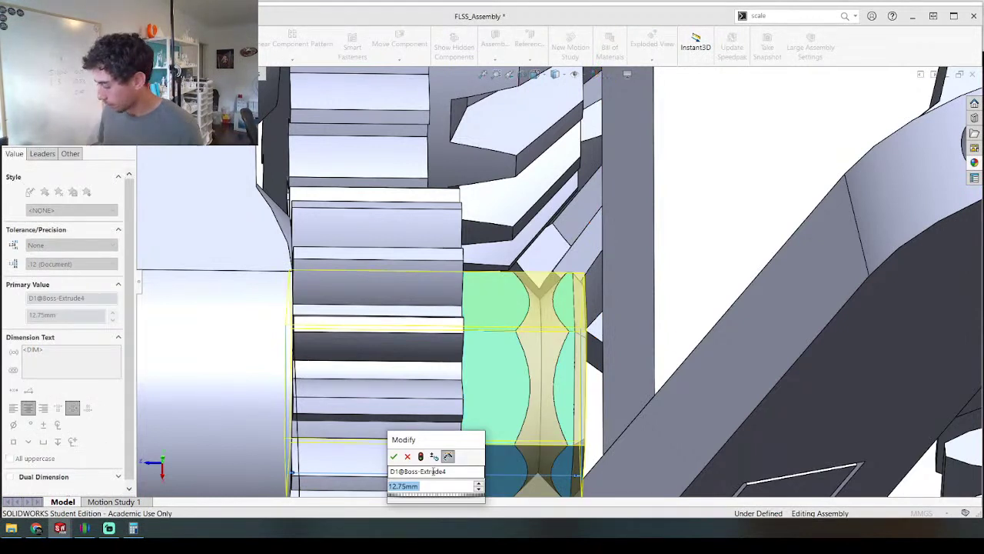
key("Return")
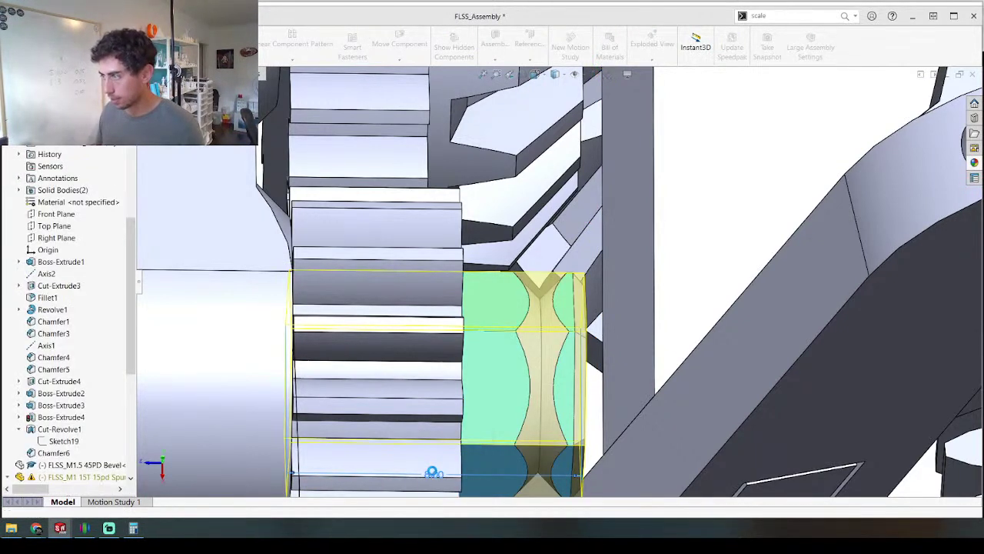
middle_click_drag(452, 404, 560, 387)
Step: Set the extrusion length of the crank's hexagonal section (Boss-Extrude4) to 10 mm
left_click(560, 385)
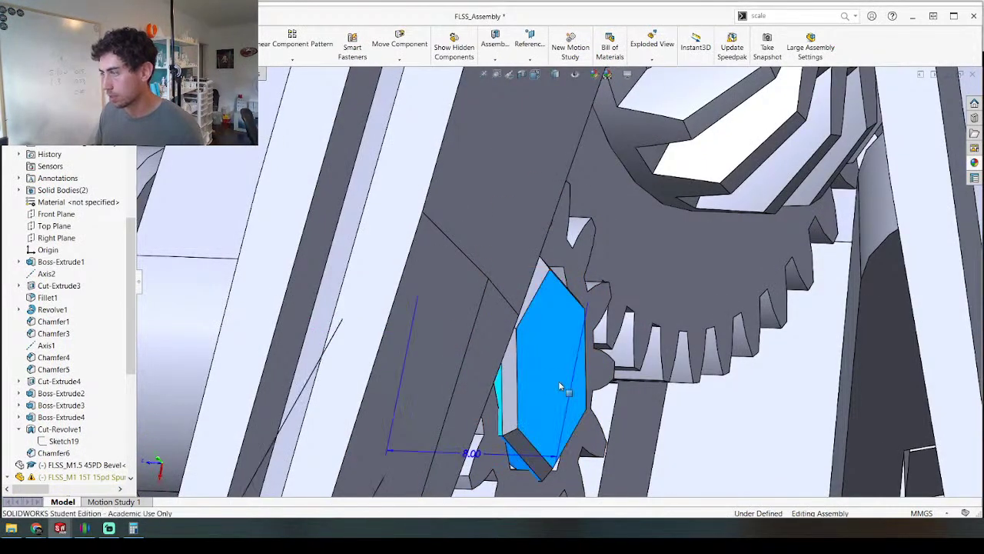
double_click(472, 452)
type("10")
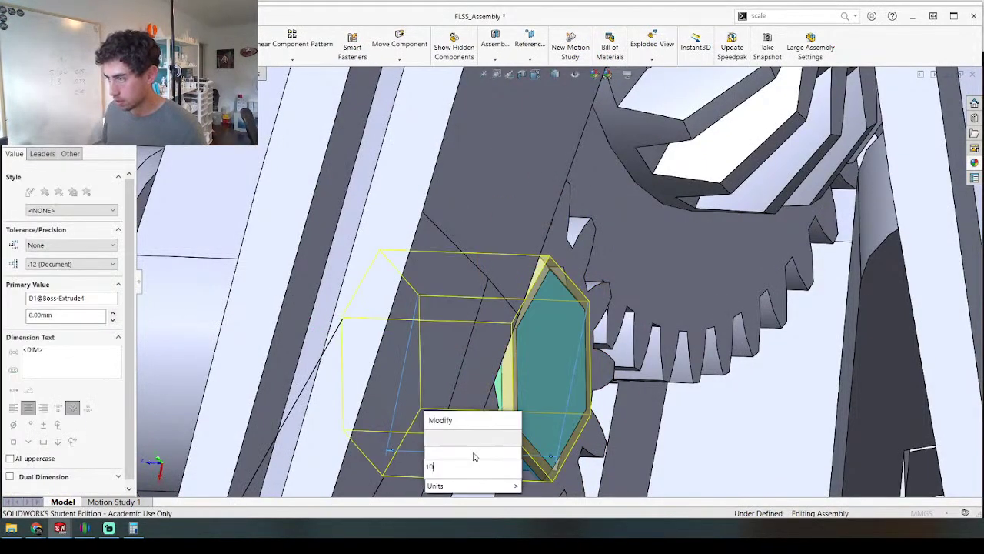
key("Return")
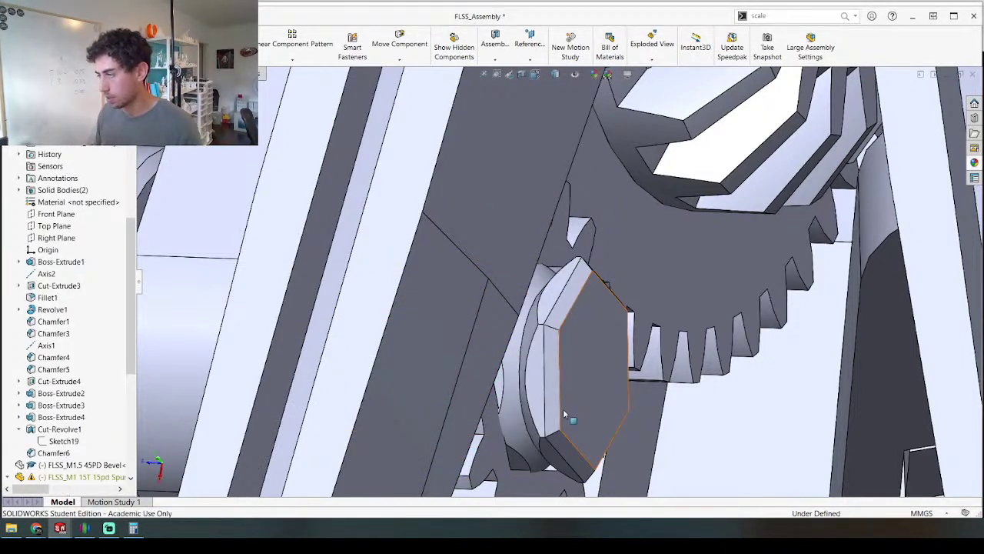
middle_click_drag(552, 407, 560, 387)
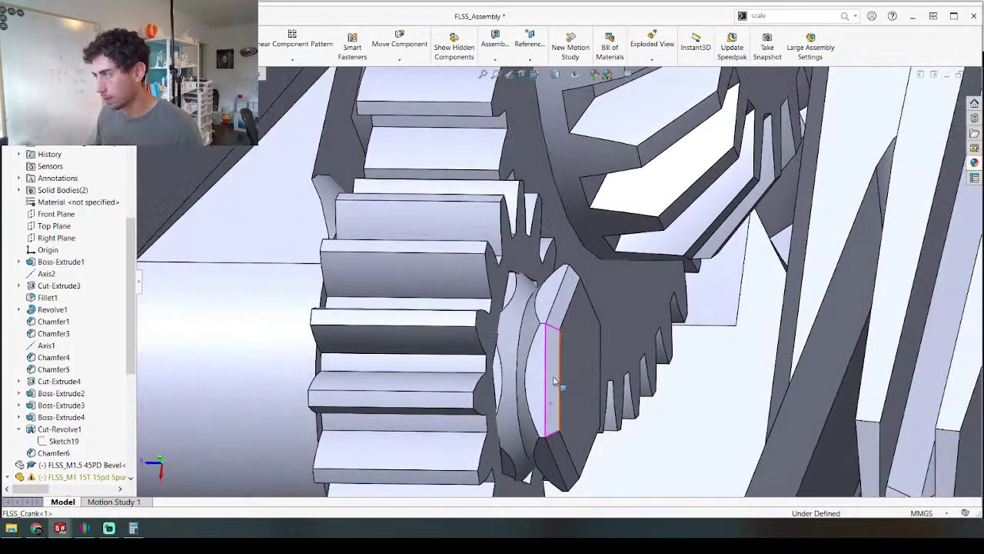
Step: Rotate the crank in its hole in the upright plate so that the handle knob points down
left_click(502, 327)
left_click_drag(508, 306, 544, 326)
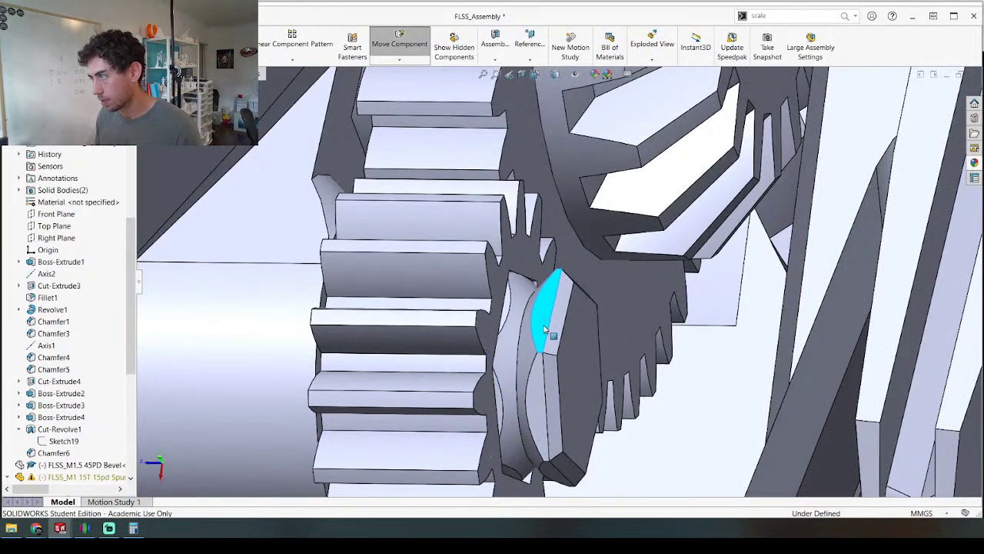
scroll(544, 329, "up", 10)
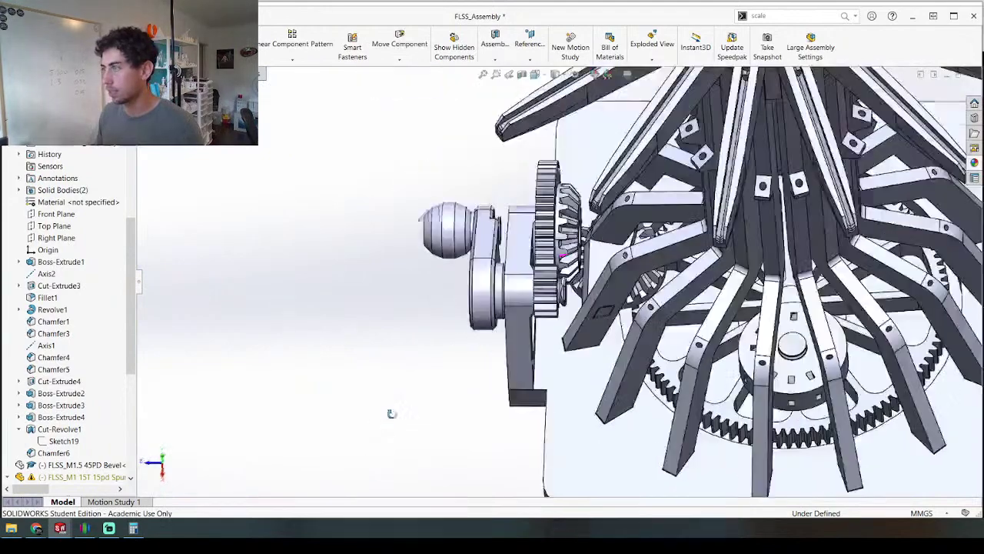
middle_click_drag(390, 413, 624, 307)
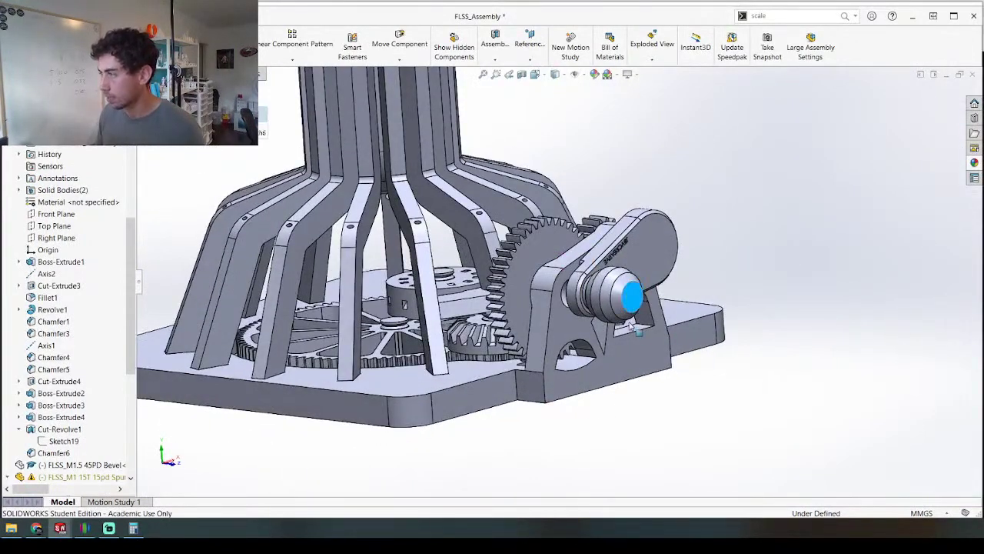
mouse_move(678, 343)
left_mouse_down()
mouse_move(711, 345)
mouse_move(686, 359)
left_mouse_up()
middle_click_drag(671, 364, 527, 427)
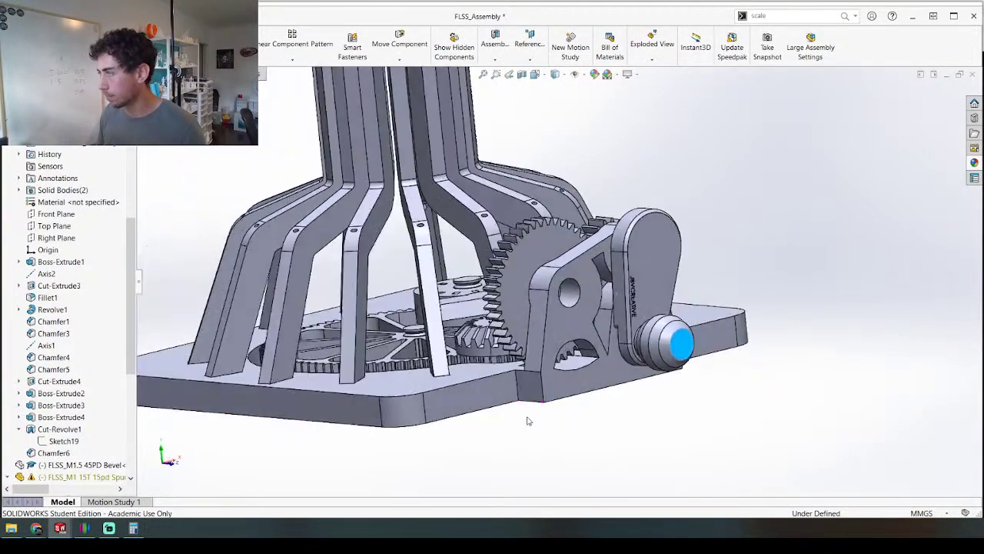
Step: Open the FLSS_Base part and set the vertical distance between the two shaft holes in the upright plate to 15 mm
scroll(559, 311, "down", 5)
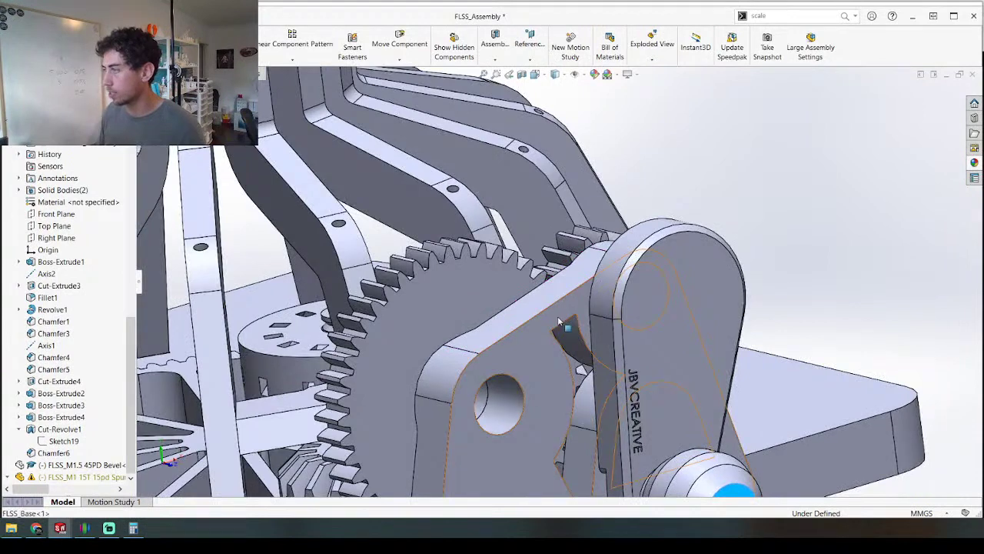
right_click(559, 322)
left_click(565, 160)
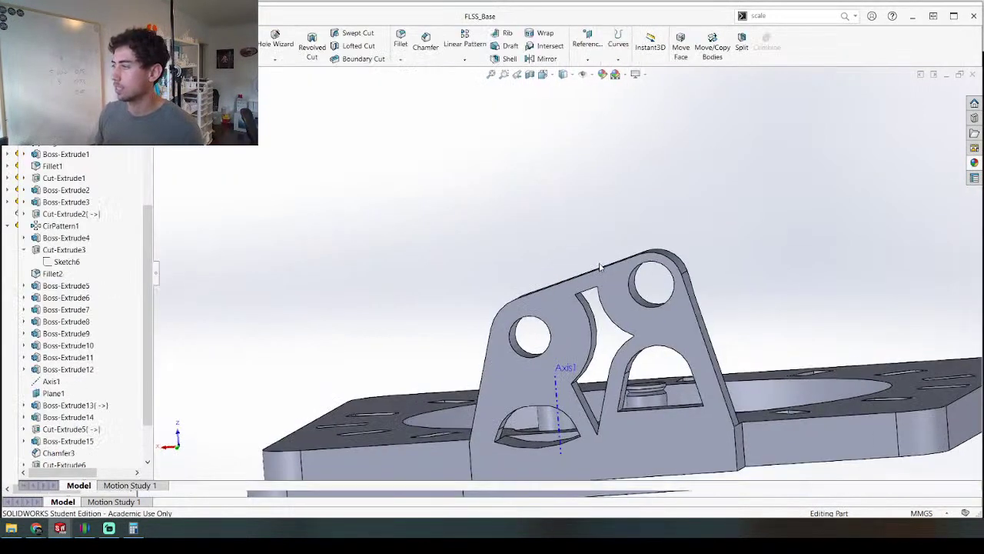
middle_click_drag(601, 267, 477, 335)
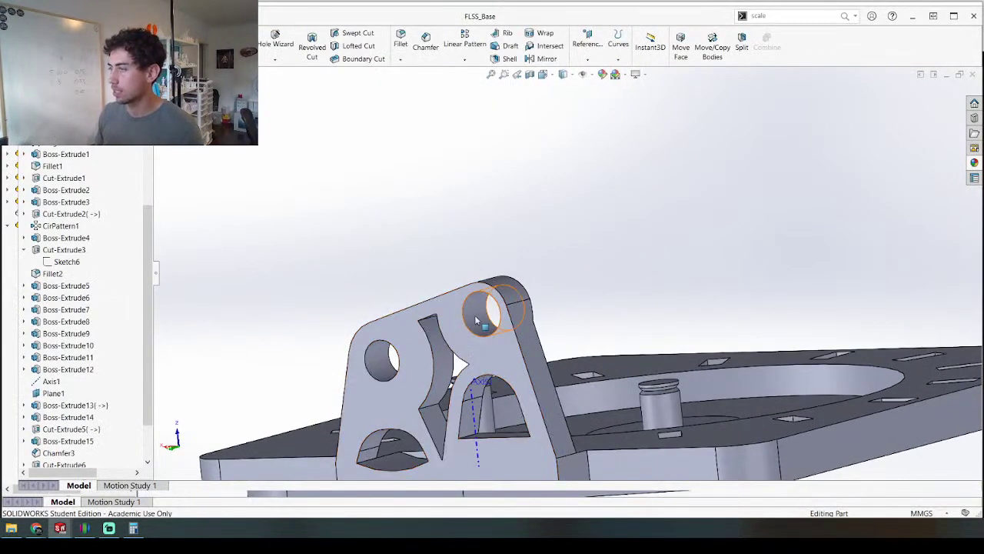
double_click(479, 324)
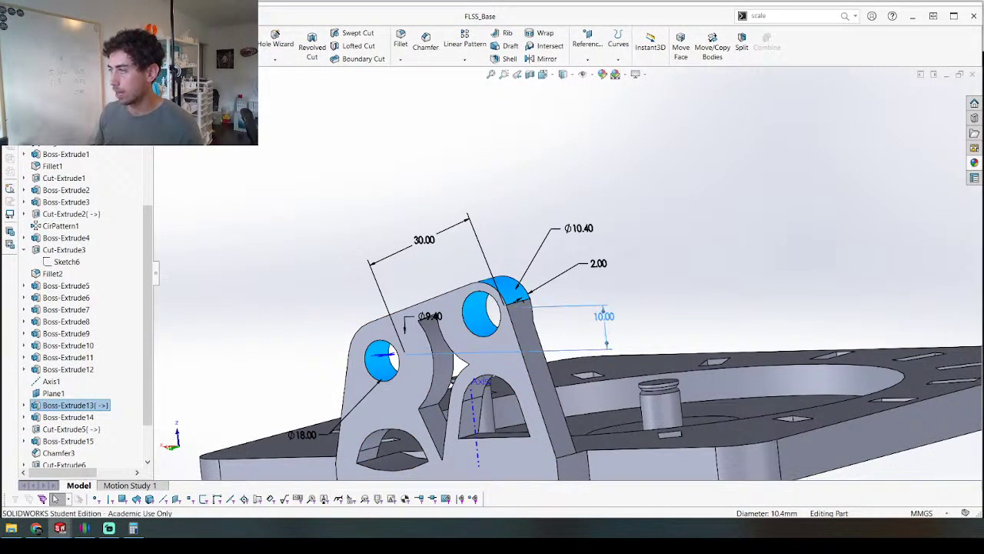
double_click(604, 316)
scroll(440, 332, "up", 3)
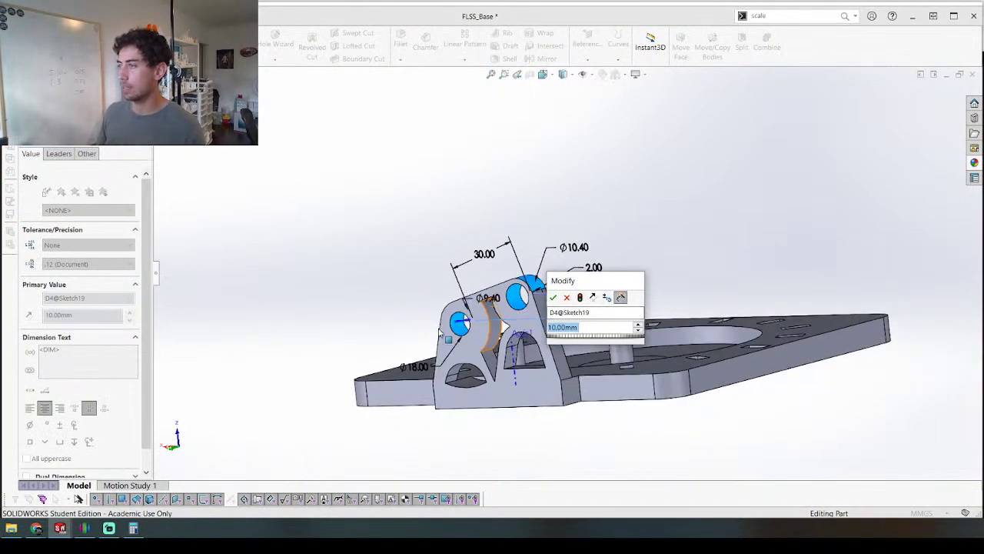
middle_click_drag(440, 332, 551, 288)
left_click_drag(582, 288, 563, 173)
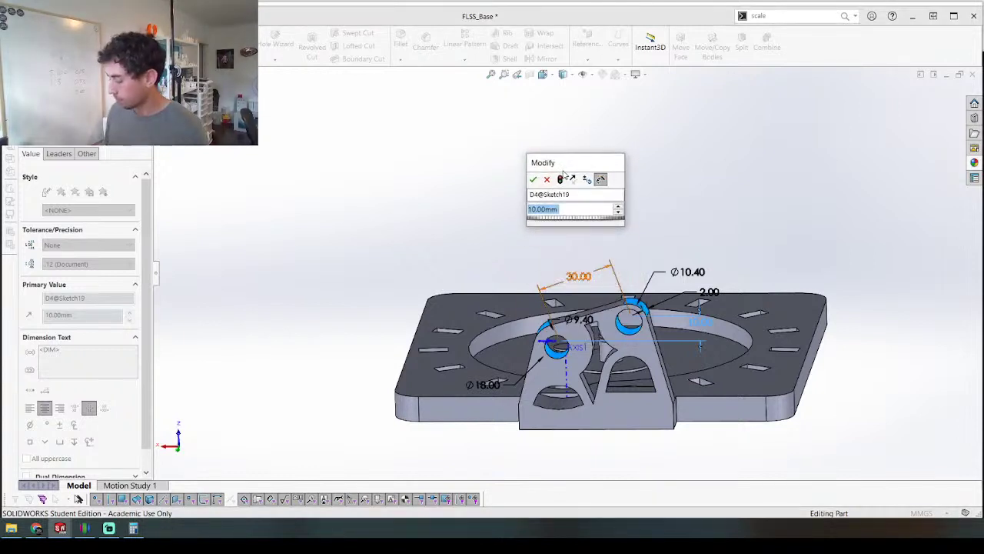
key("Return")
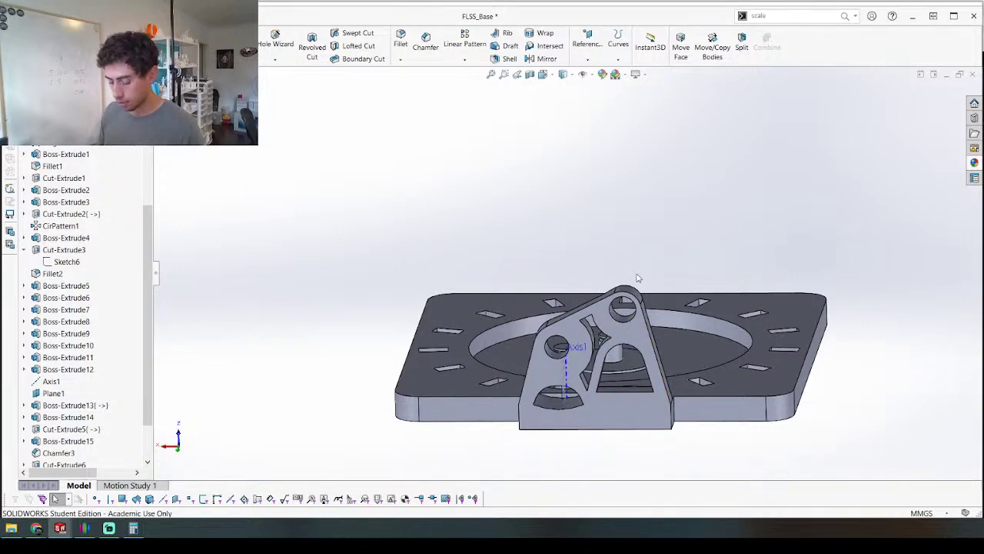
Step: Switch back to FLSS_Assembly, updating it with the modified base
key("ctrl+Tab")
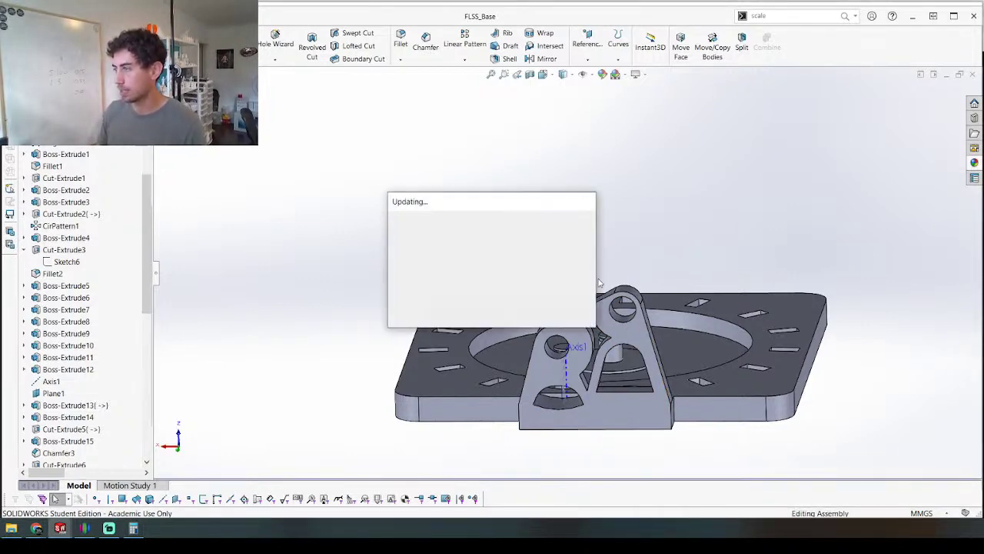
scroll(596, 280, "up", 5)
middle_click_drag(597, 361, 614, 339)
middle_click_drag(655, 311, 543, 323)
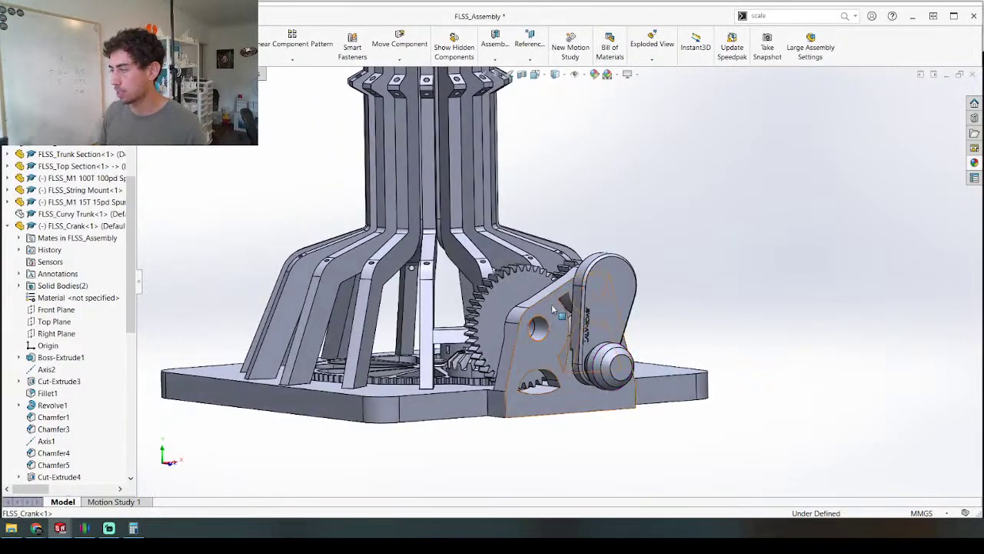
Step: Open Sketch20 of FLSS_Base for editing within the assembly, then exit the sketch while staying in the part
right_click(552, 309)
left_click(566, 178)
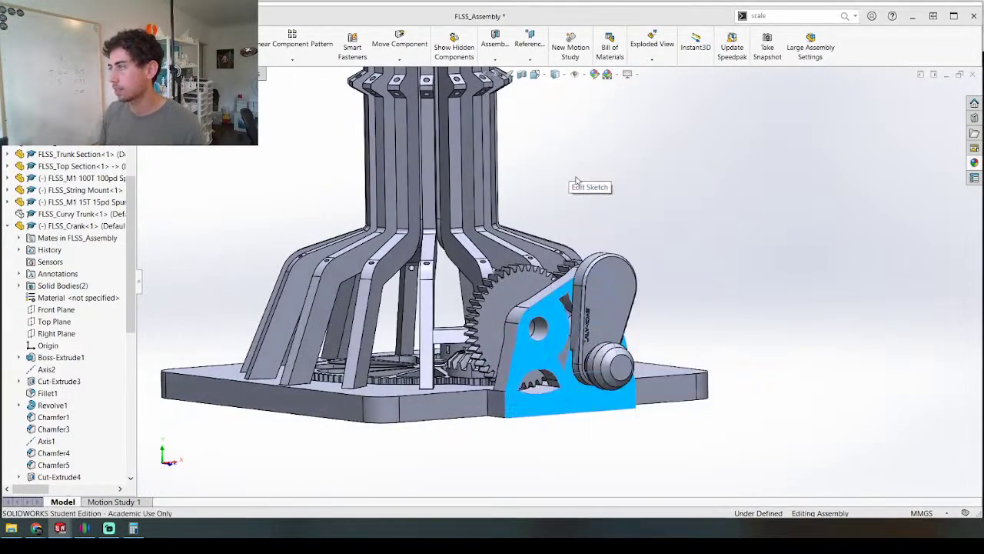
key("ctrl+8")
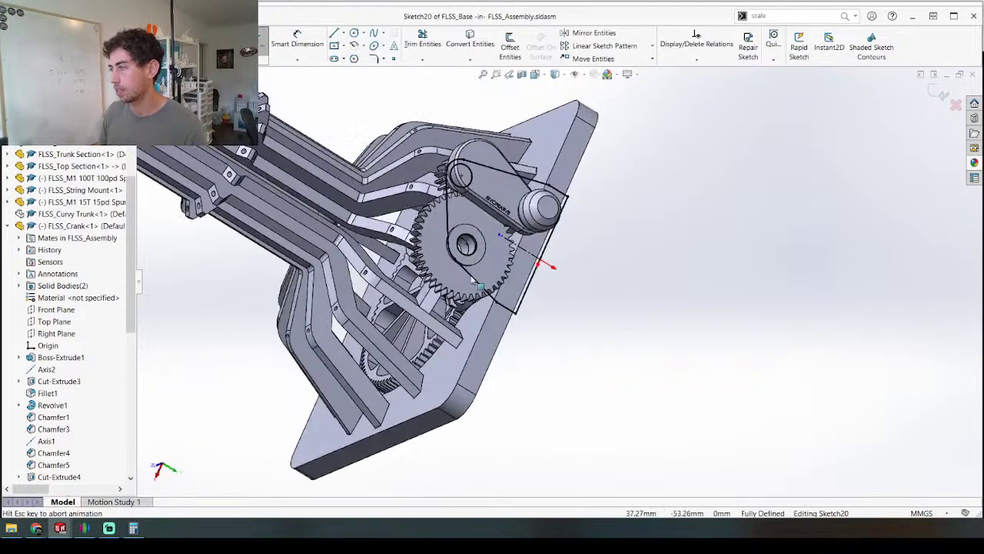
left_click(938, 93)
Step: Set the vertical distance between the two shaft holes in the upright plate of FLSS_Base to 20 mm
middle_click_drag(598, 233, 400, 408)
scroll(684, 372, "down", 4)
middle_click_drag(685, 372, 672, 270)
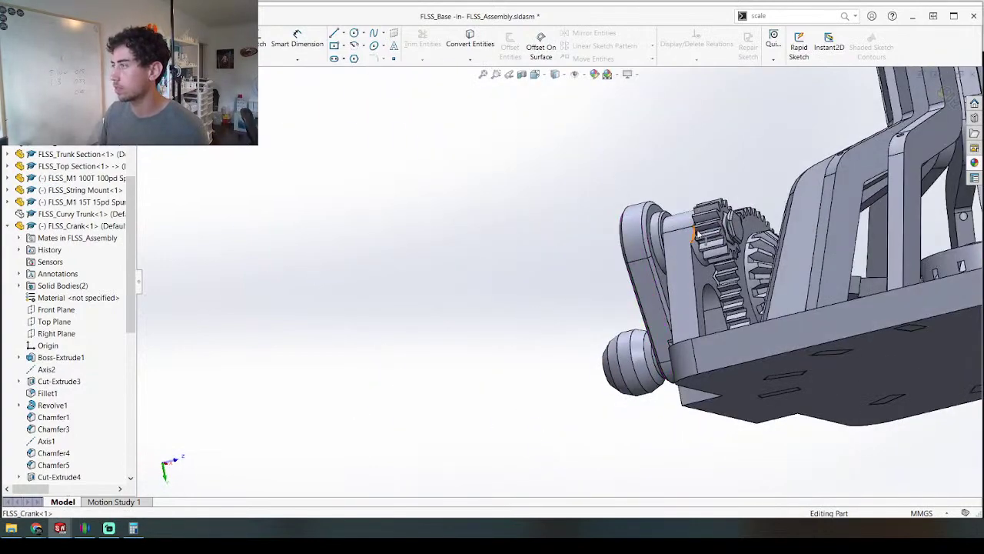
scroll(669, 271, "down", 3)
scroll(650, 273, "down", 2)
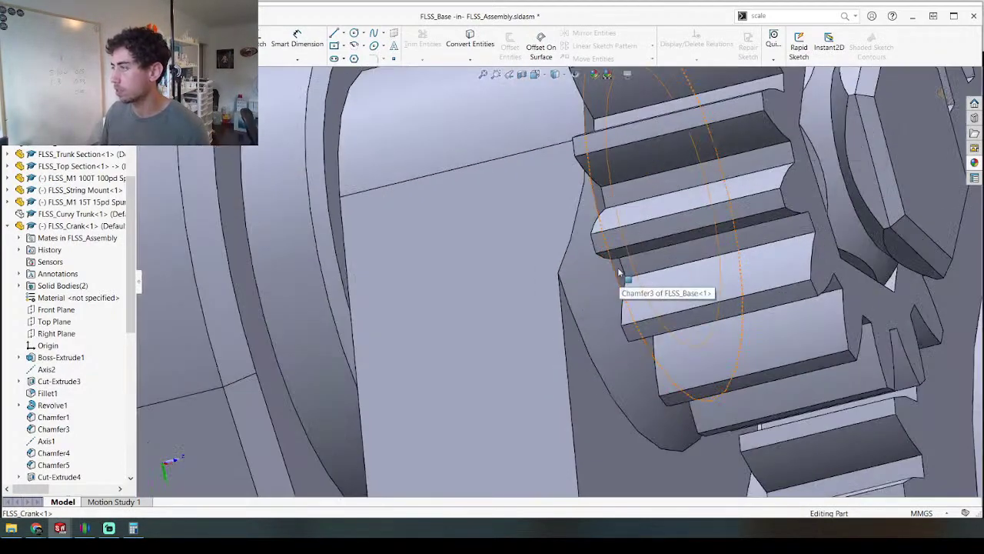
scroll(618, 272, "up", 6)
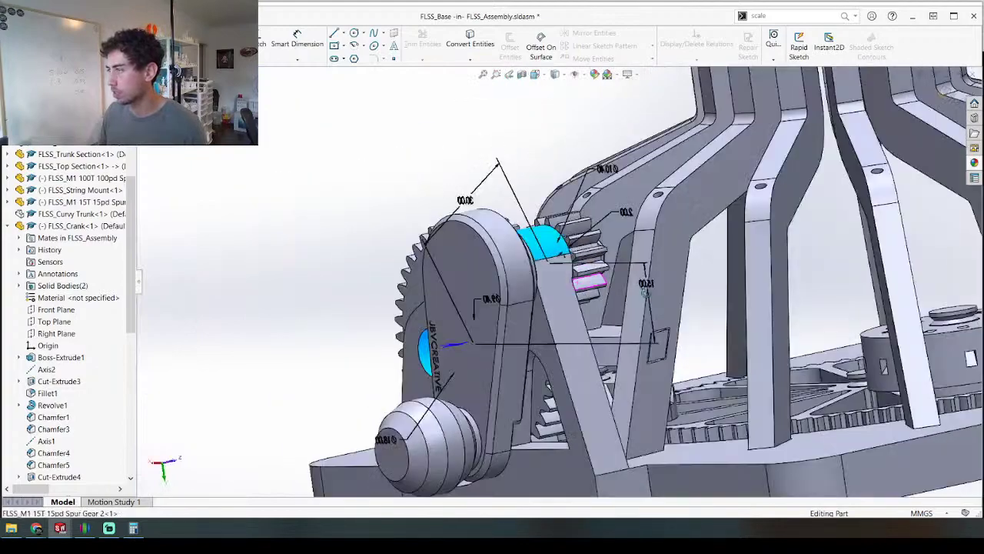
middle_click_drag(645, 291, 702, 288)
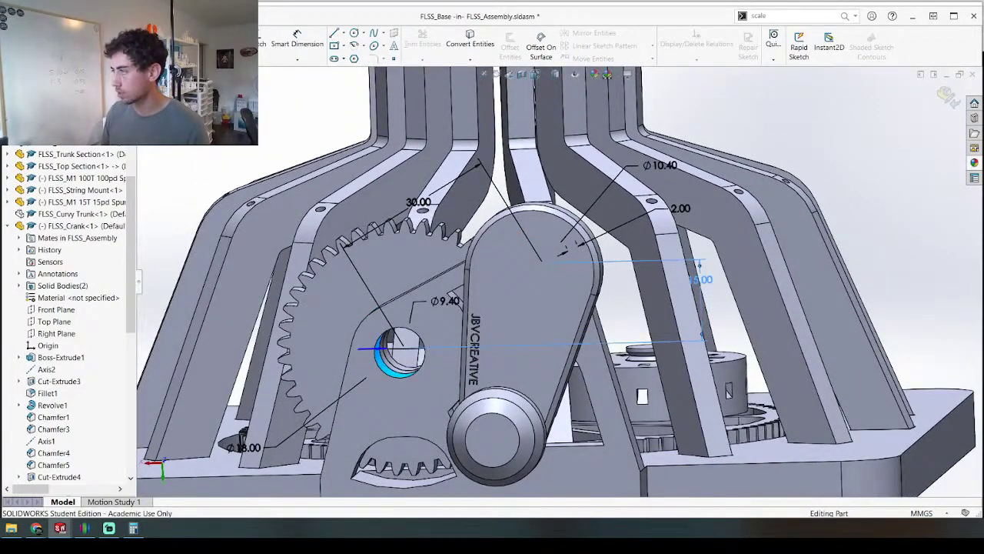
double_click(701, 279)
type("20")
key("Return")
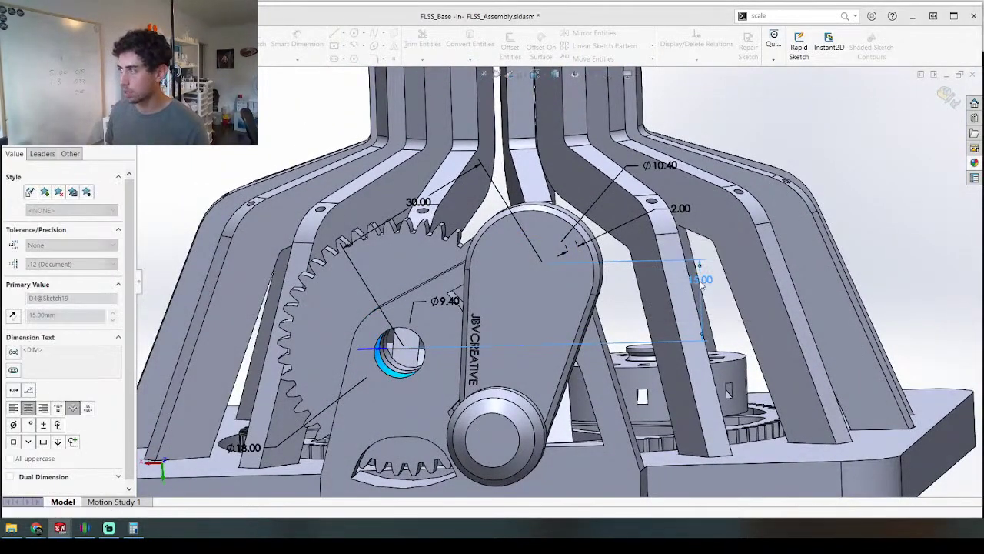
Step: Rebuild the edited FLSS_Base, swing the crank slightly, and return from part editing to FLSS_Assembly
key("ctrl+b")
scroll(472, 400, "up", 3)
middle_click_drag(471, 392, 531, 366)
middle_click_drag(584, 292, 553, 445)
scroll(554, 286, "up", 3)
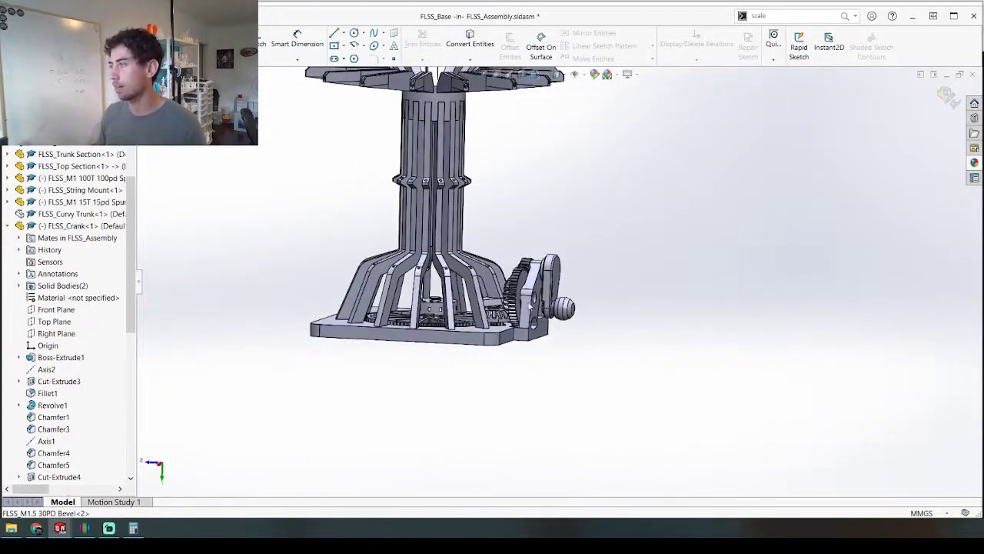
scroll(555, 300, "down", 3)
middle_click_drag(557, 302, 586, 315)
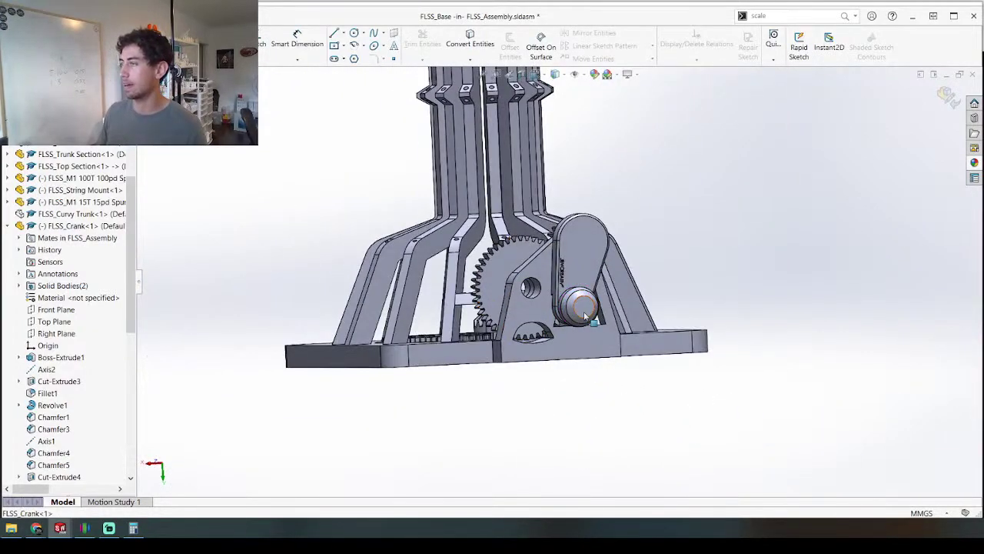
left_click_drag(574, 312, 591, 312)
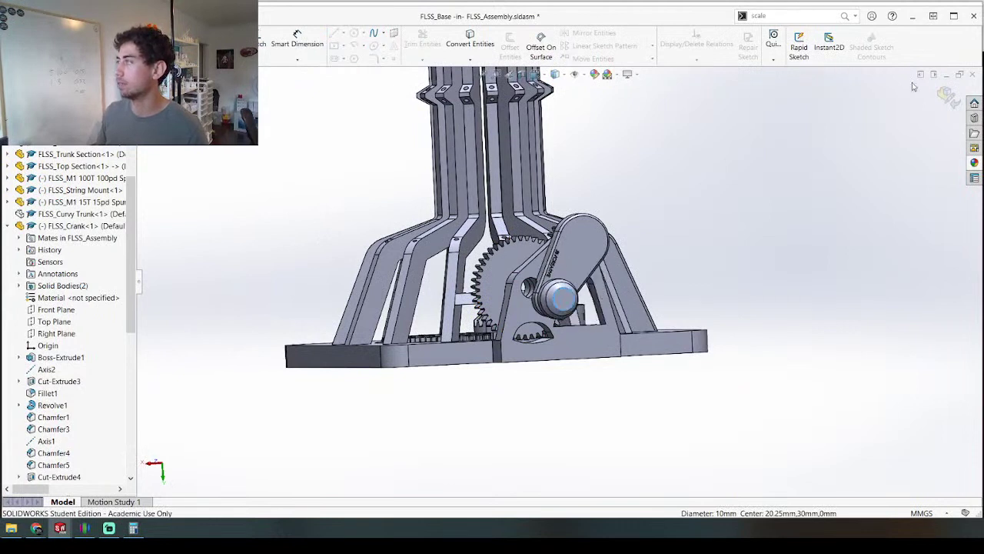
left_click(950, 97)
Step: Rotate the crank so its handle points up, and examine the fit of its shaft and 15T gear at the upright plate
left_click_drag(553, 291, 586, 148)
scroll(557, 280, "up", 3)
middle_click_drag(551, 258, 615, 257)
scroll(615, 257, "up", 4)
scroll(597, 203, "down", 4)
middle_click_drag(547, 262, 552, 345)
middle_click_drag(595, 415, 509, 225)
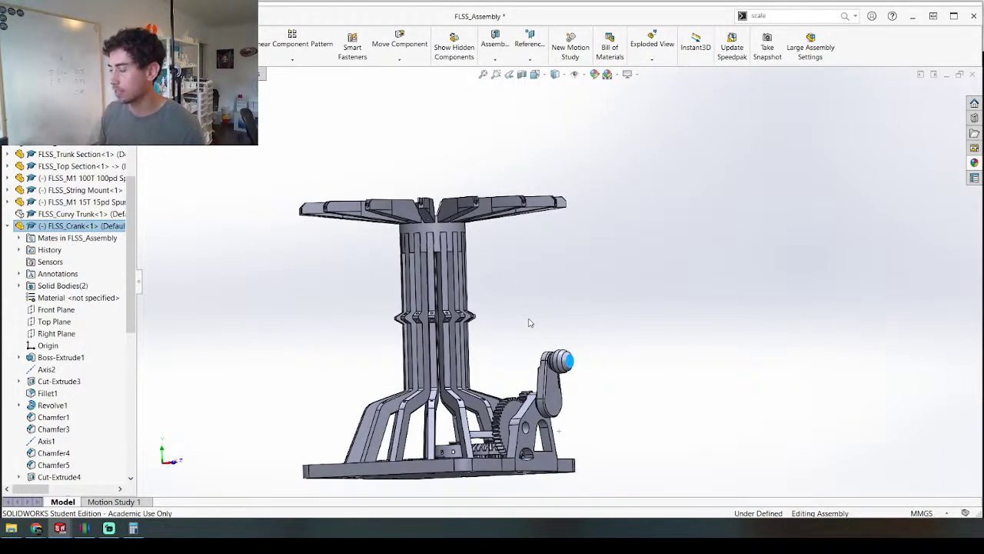
middle_click_drag(526, 367, 439, 401)
scroll(542, 369, "down", 5)
scroll(540, 330, "down", 5)
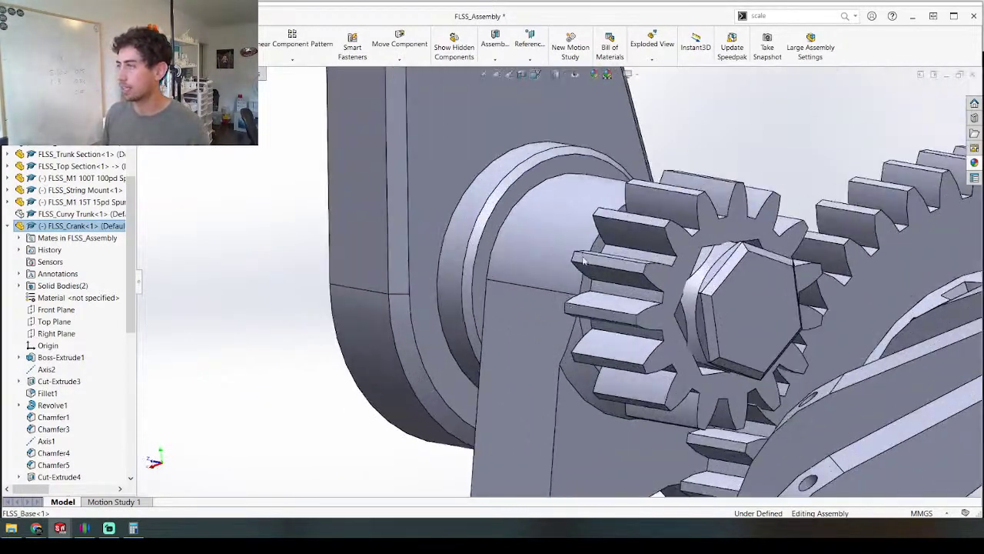
Step: Set the vertical distance between the two shaft holes in the upright plate of FLSS_Base to 15 mm
double_click(588, 285)
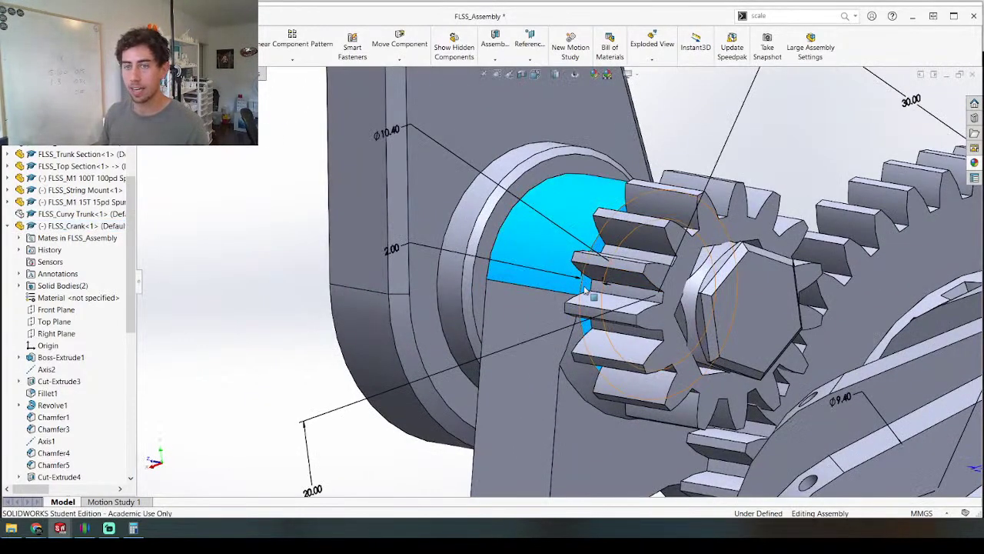
scroll(504, 312, "up", 5)
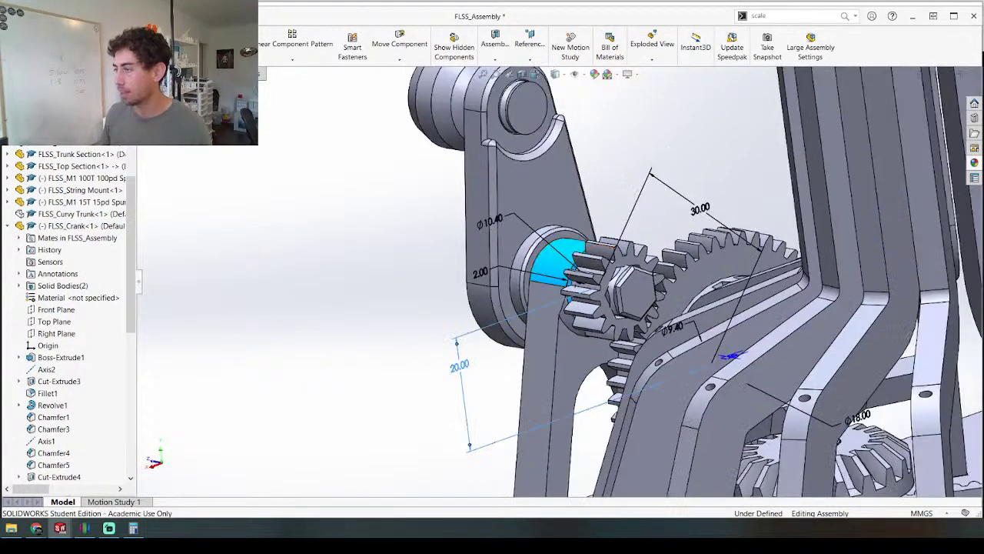
left_click(465, 368)
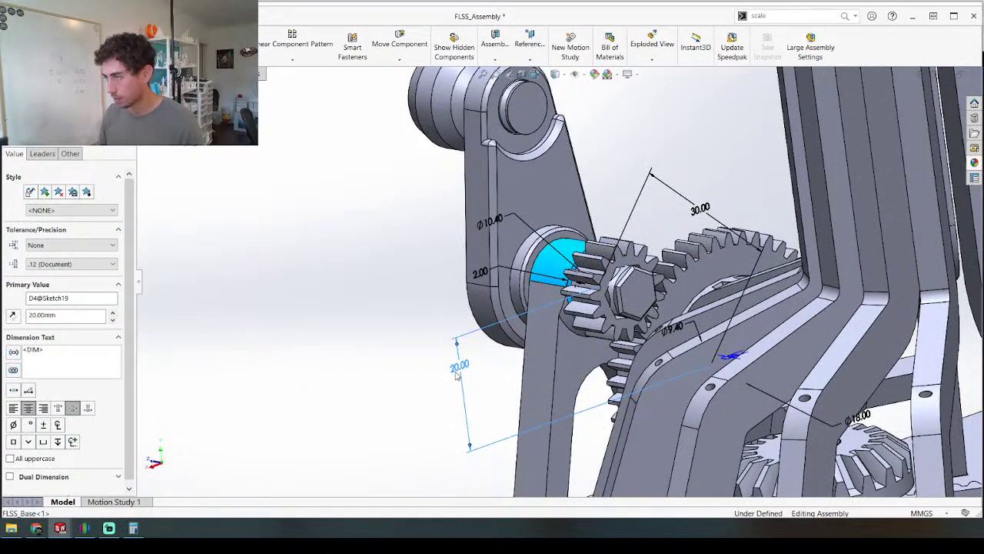
double_click(467, 370)
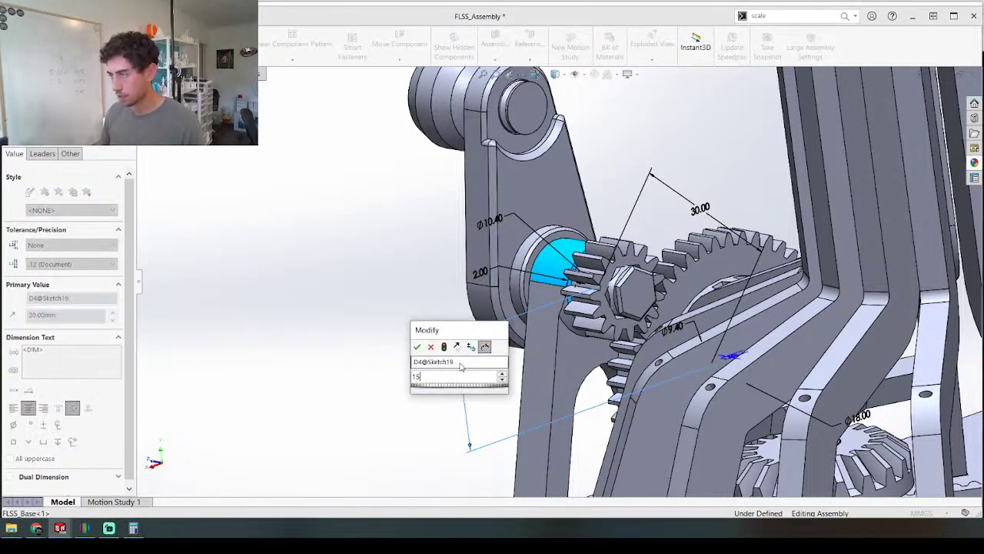
key("Return")
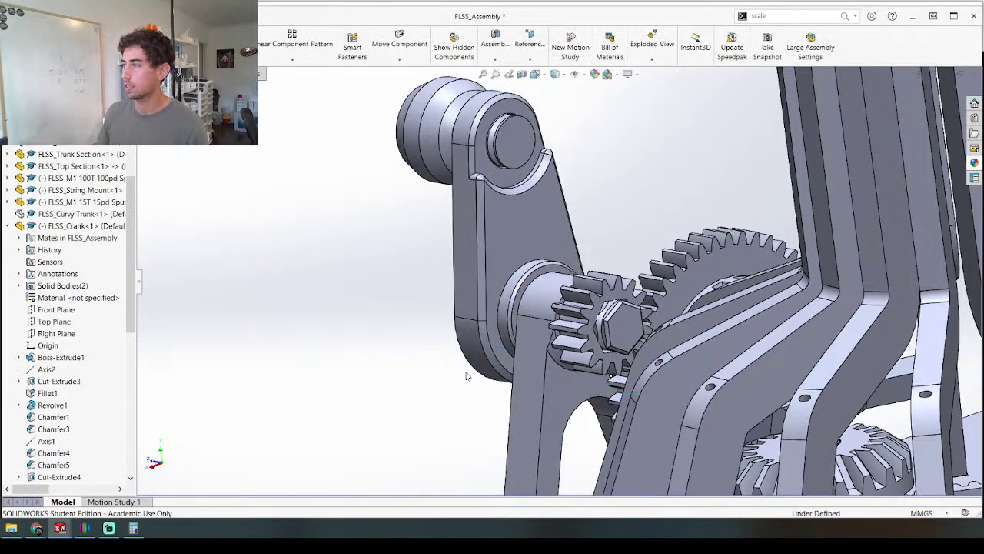
middle_click_drag(518, 348, 748, 433)
scroll(539, 322, "up", 3)
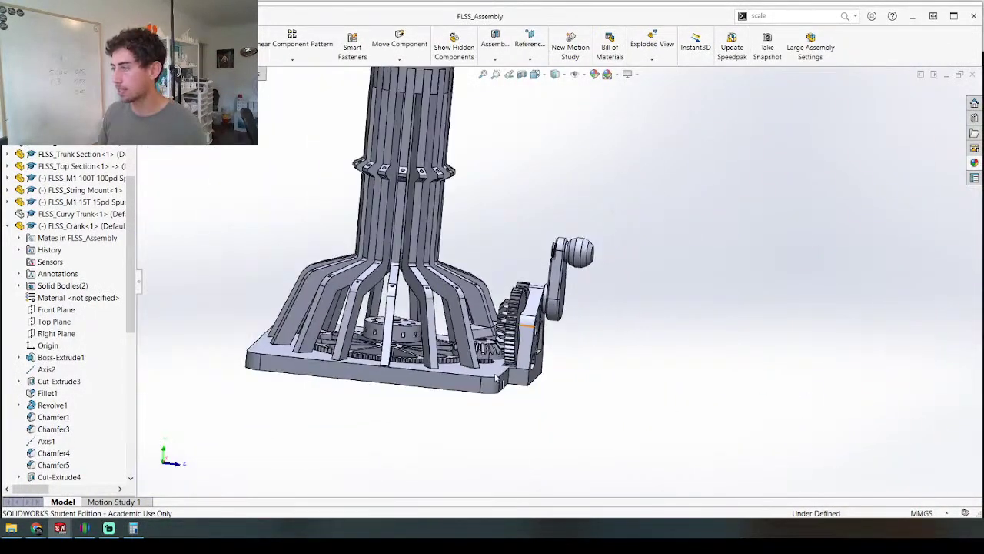
scroll(502, 376, "down", 4)
middle_click_drag(536, 344, 496, 389)
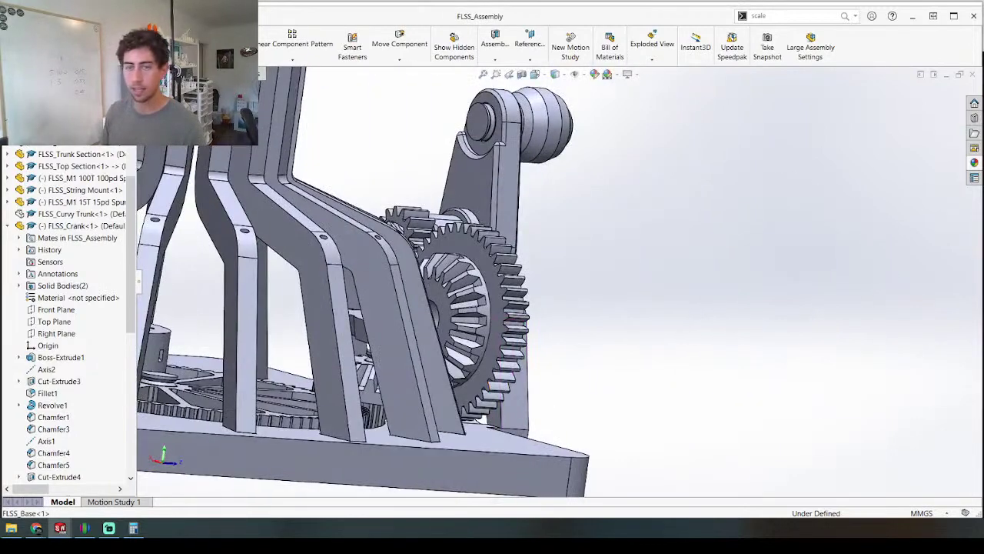
Step: Switch to File Explorer and open the ECBG_9mm Pin part from the CAD folder 046 - Extending Comical Boxing Glove
key("alt+Tab")
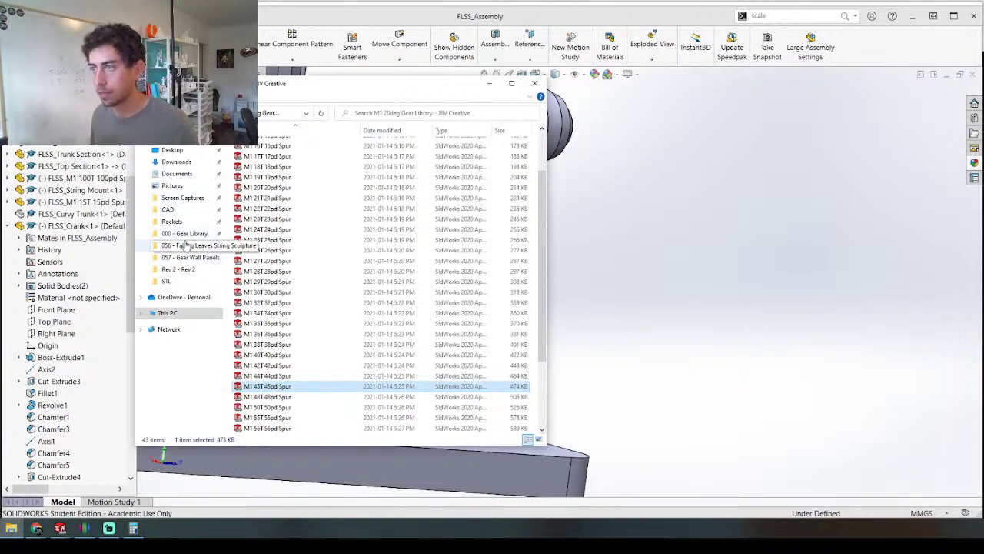
left_click(168, 209)
scroll(284, 316, "down", 8)
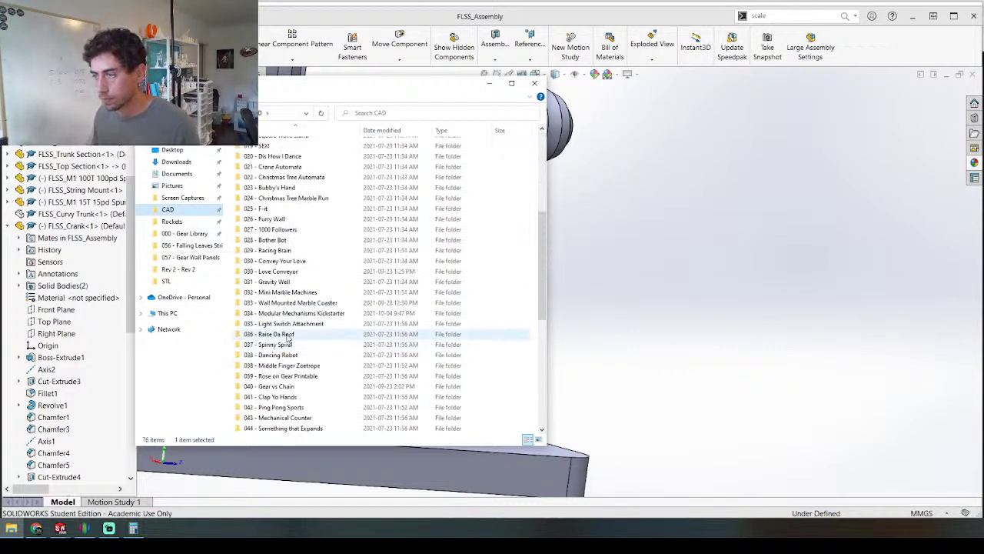
scroll(285, 315, "down", 4)
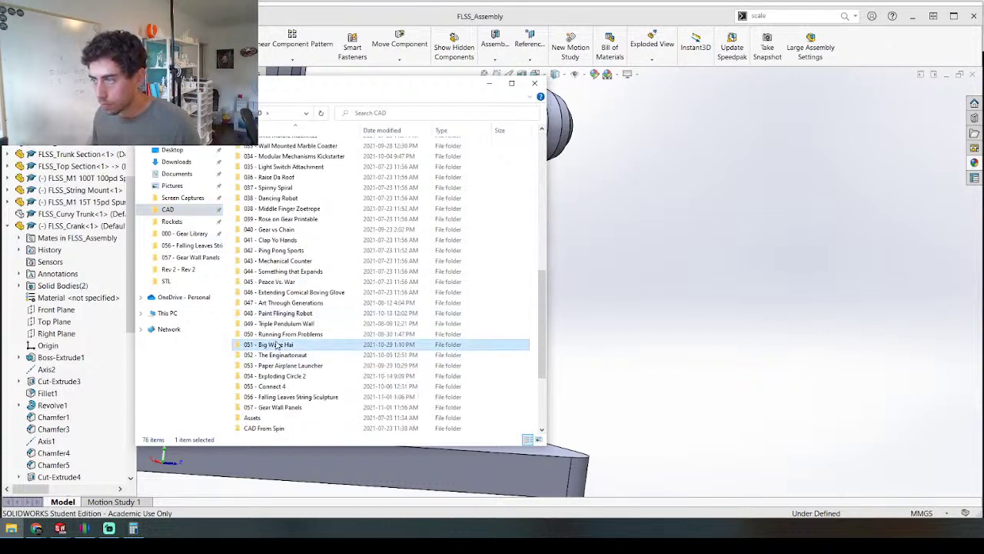
double_click(267, 304)
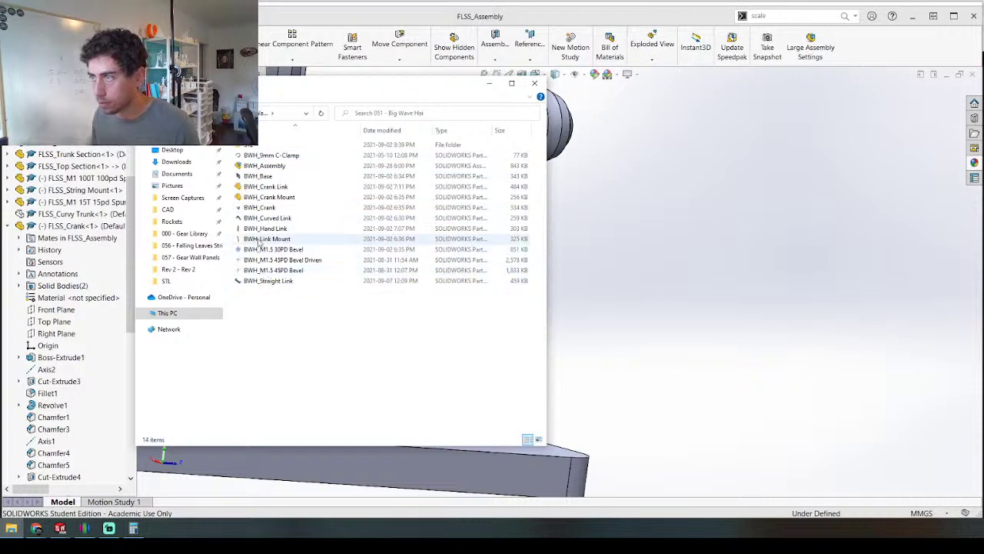
key("alt+Left")
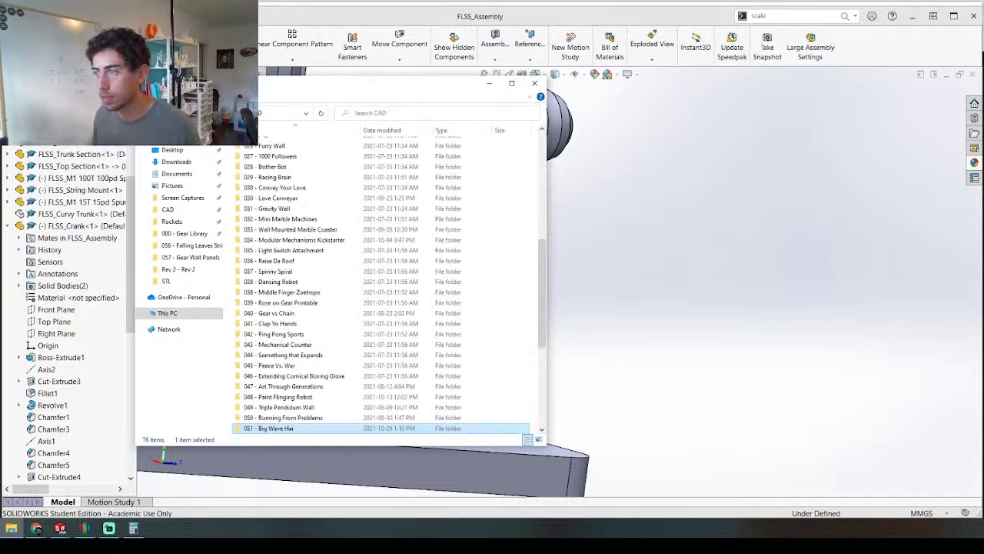
double_click(283, 376)
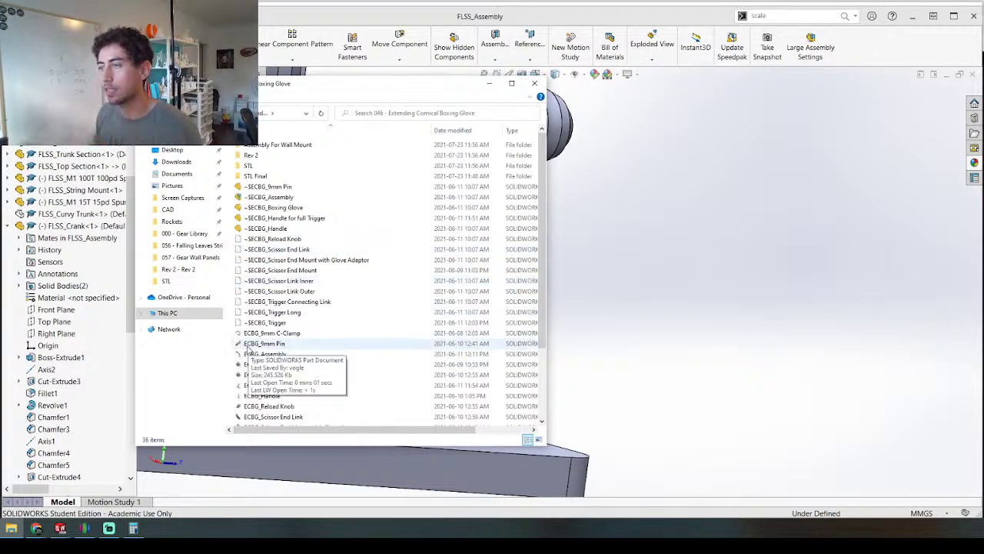
double_click(248, 348)
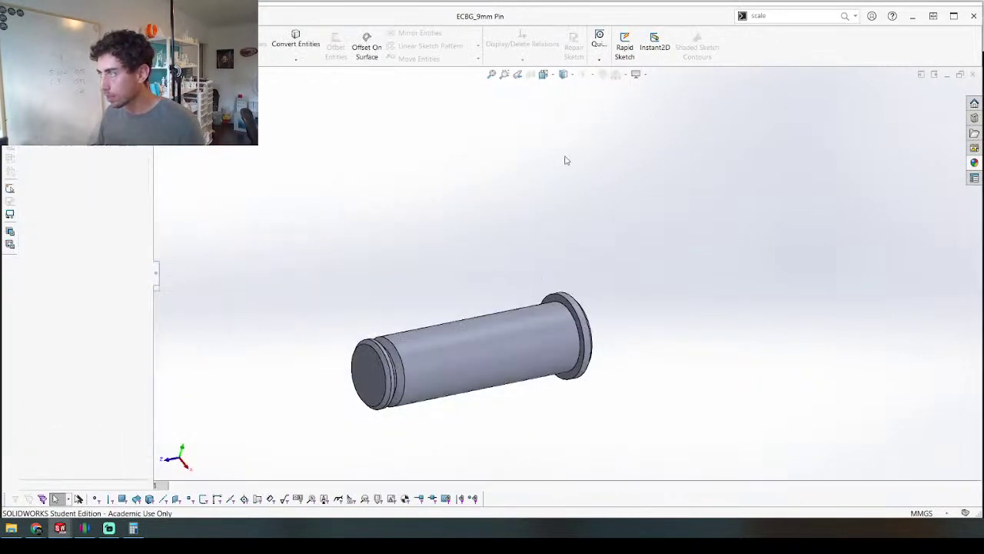
Step: Save the pin as a copy and open it, naming it FLSS_9mm Pin in the folder 056 - Falling Leaves String Sculpture
key("ctrl+shift+s")
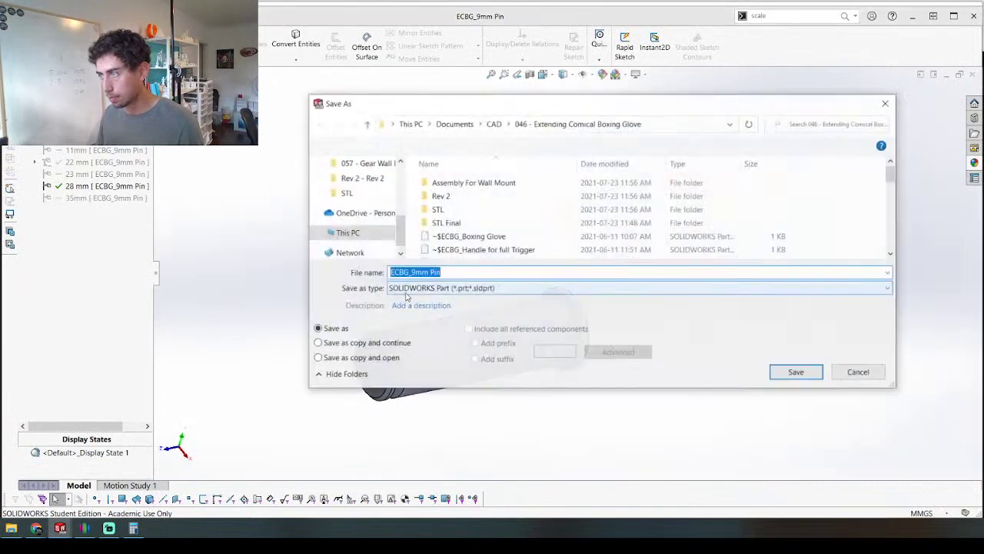
left_click(353, 359)
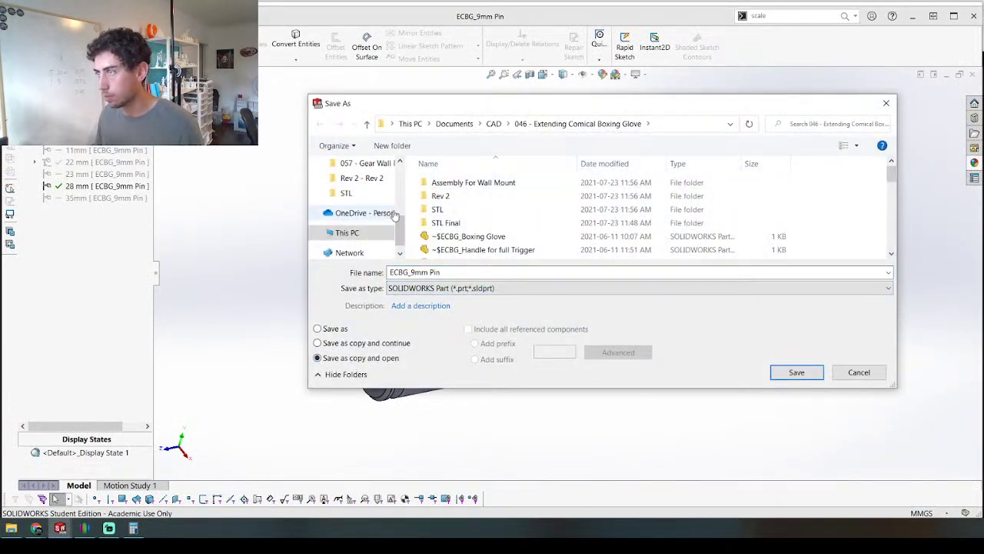
scroll(373, 178, "up", 2)
left_click(367, 179)
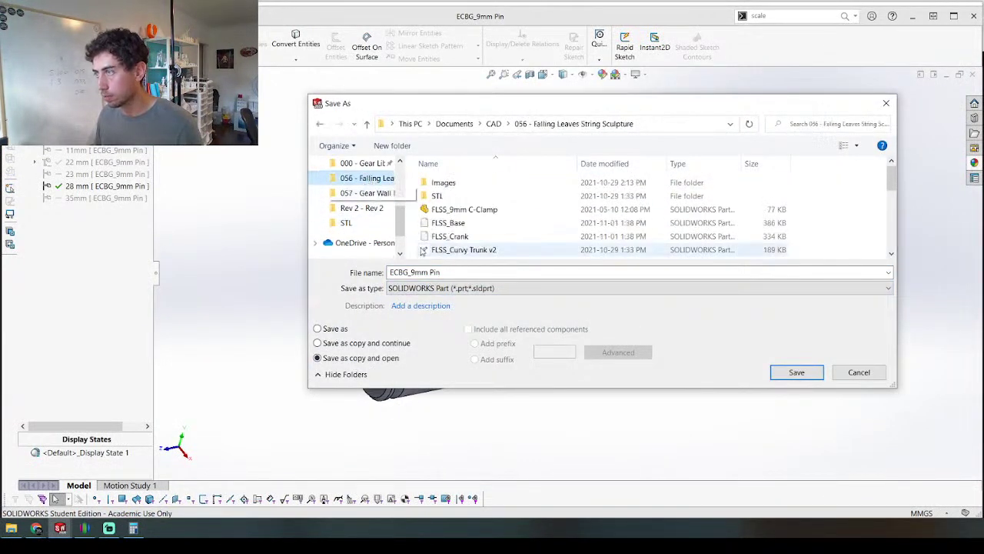
left_click(407, 272)
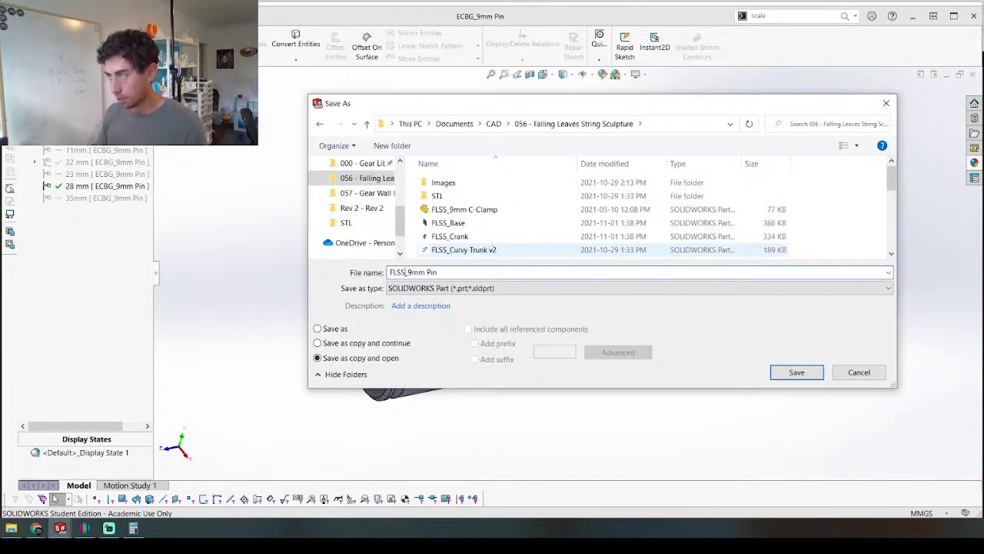
type("FLSS")
key("Return")
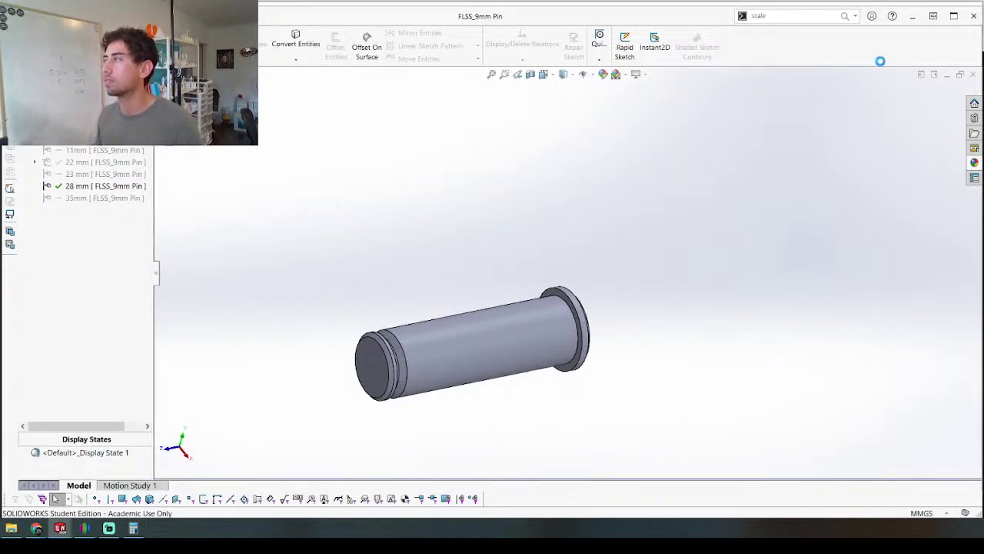
left_click(539, 265)
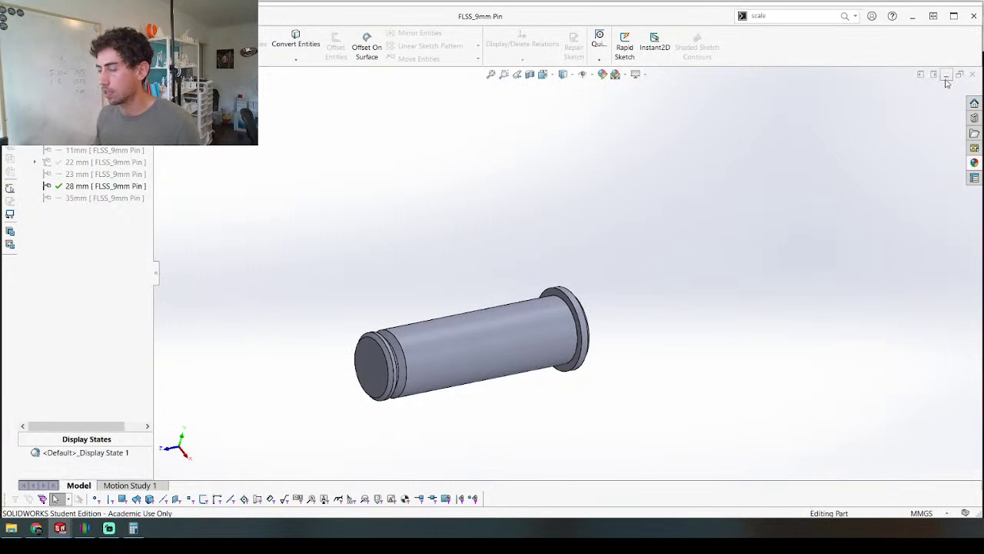
Step: Close the M1.5 45PD Bevel, M1 50T spur, Curvy Trunk v2 and Gearbox Base documents, saving all changes, and return to FLSS_Assembly
key("r")
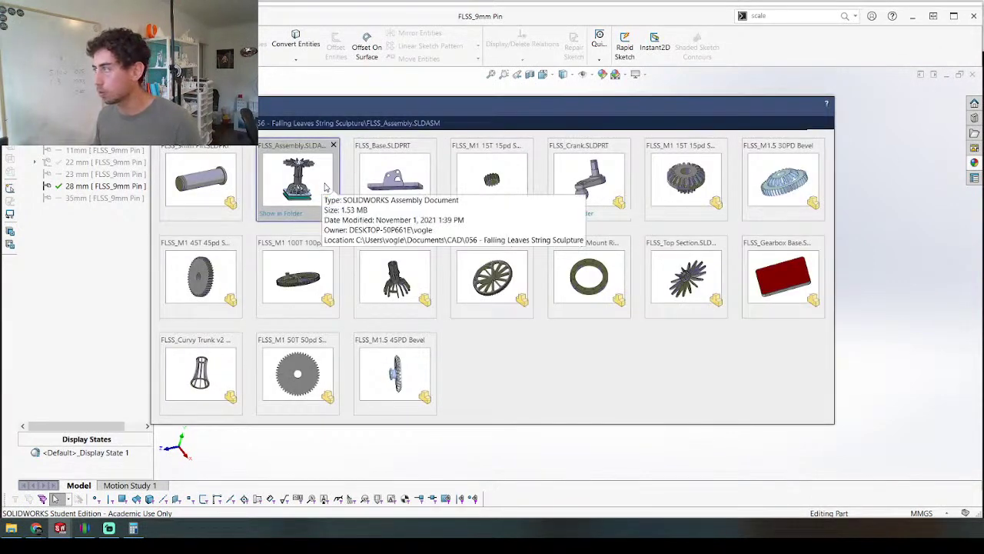
left_click(431, 339)
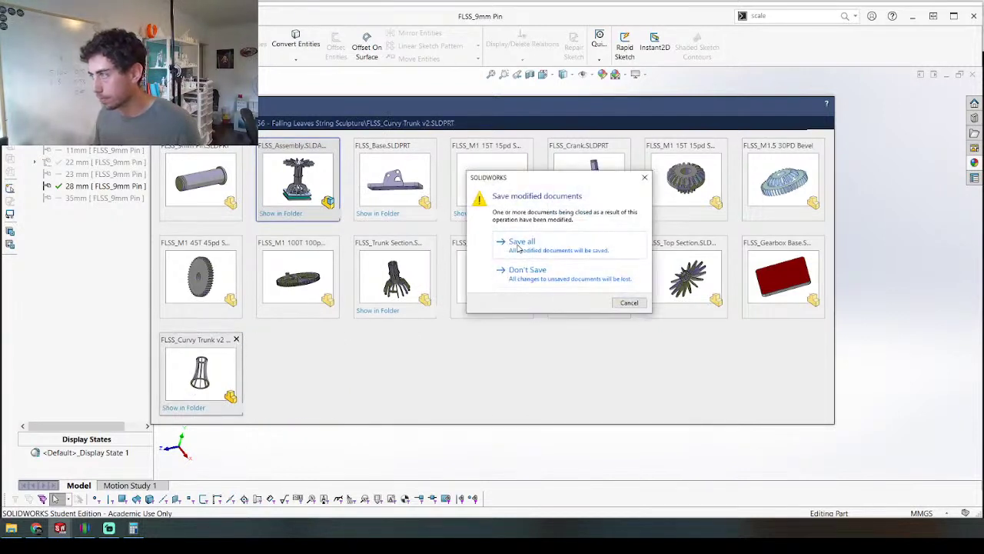
left_click(519, 243)
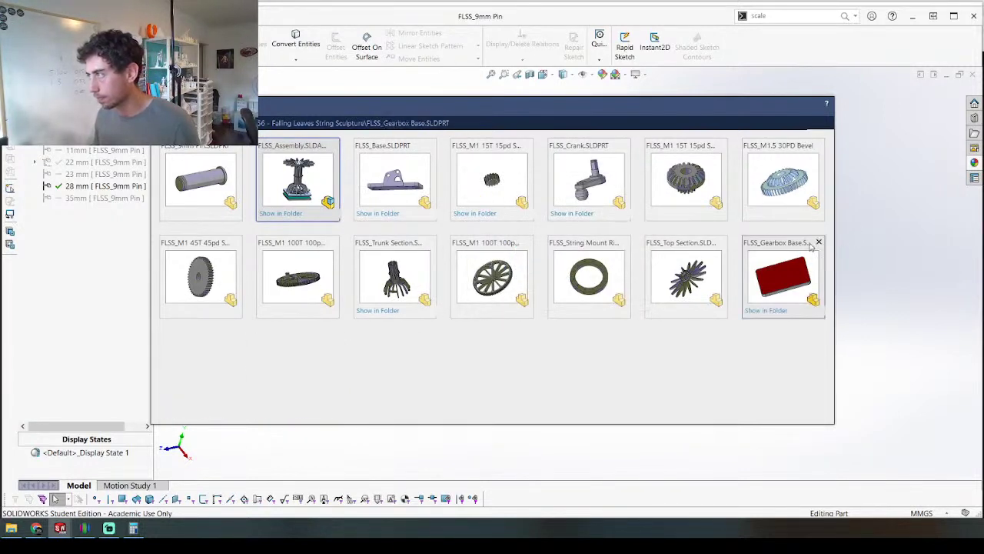
left_click(820, 243)
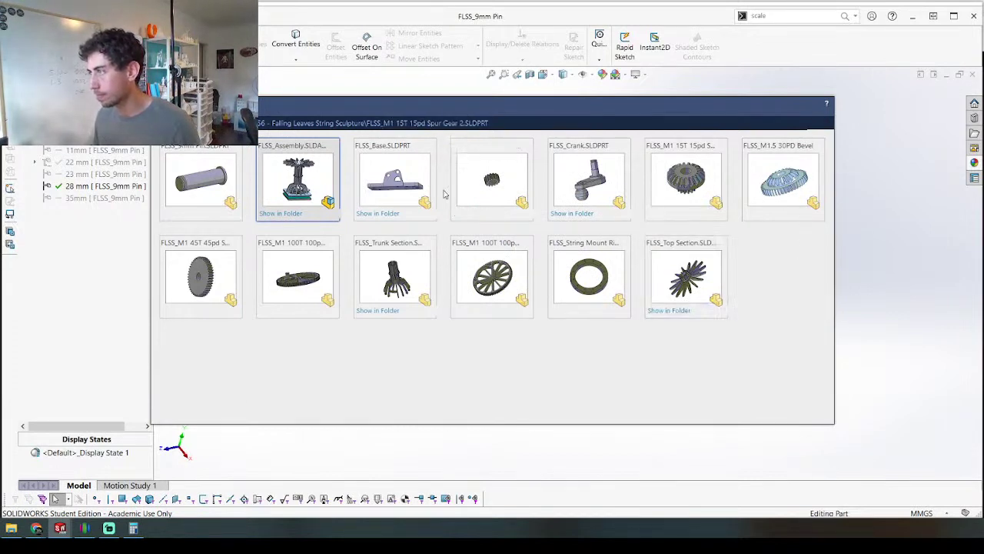
left_click(275, 178)
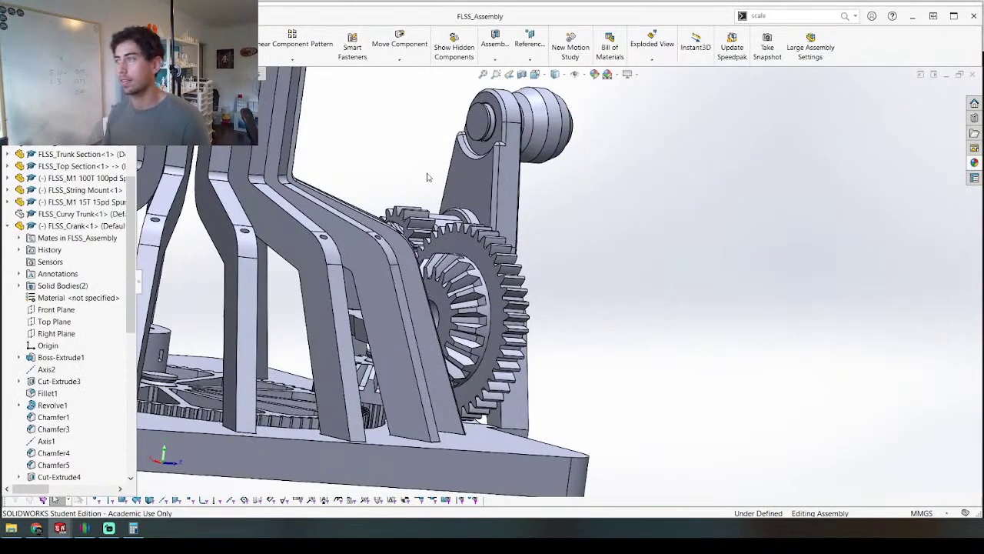
Step: Insert FLSS_9mm Pin in its 28 mm configuration into the assembly, placing it in the open space beside the crank
left_click(104, 42)
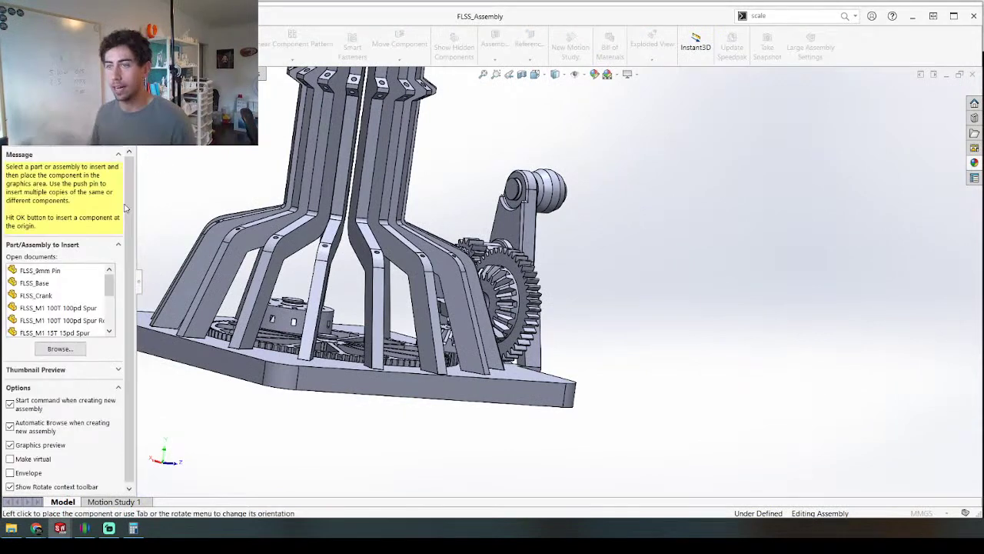
left_click(40, 270)
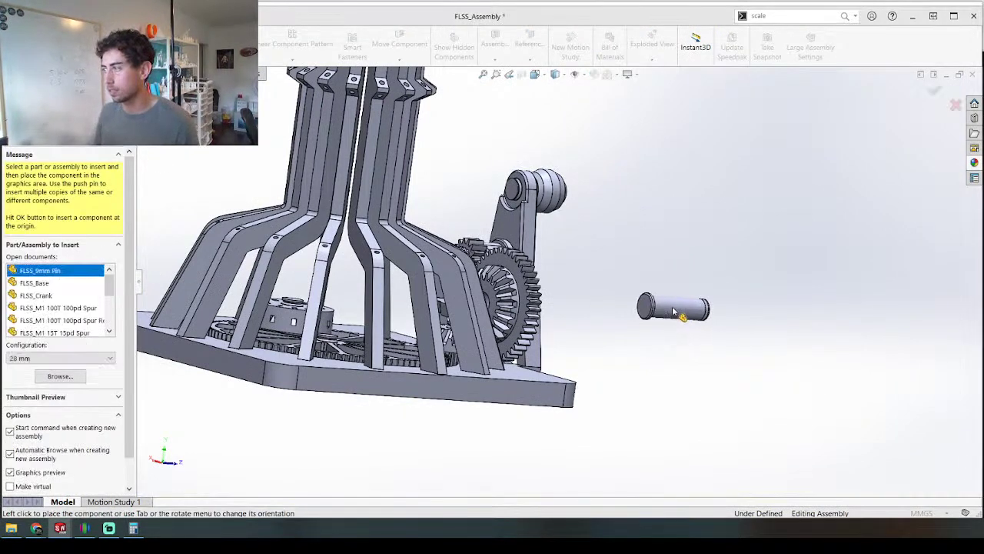
left_click(573, 315)
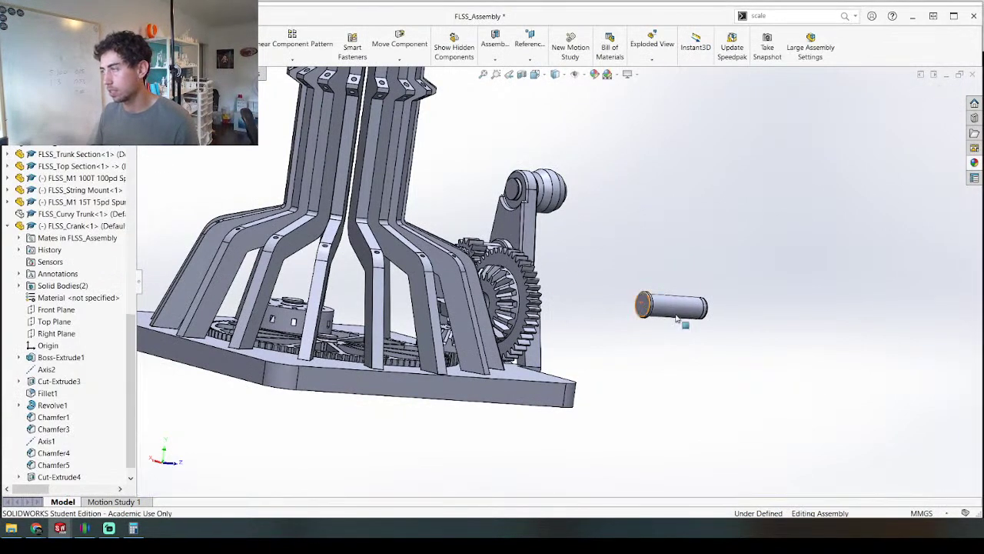
Step: Measure the distance between the upright plate's face on FLSS_Base and the end face of the 30PD bevel gear
scroll(541, 289, "down", 4)
middle_click_drag(552, 290, 453, 323)
left_click(633, 327)
middle_click_drag(607, 323, 684, 286)
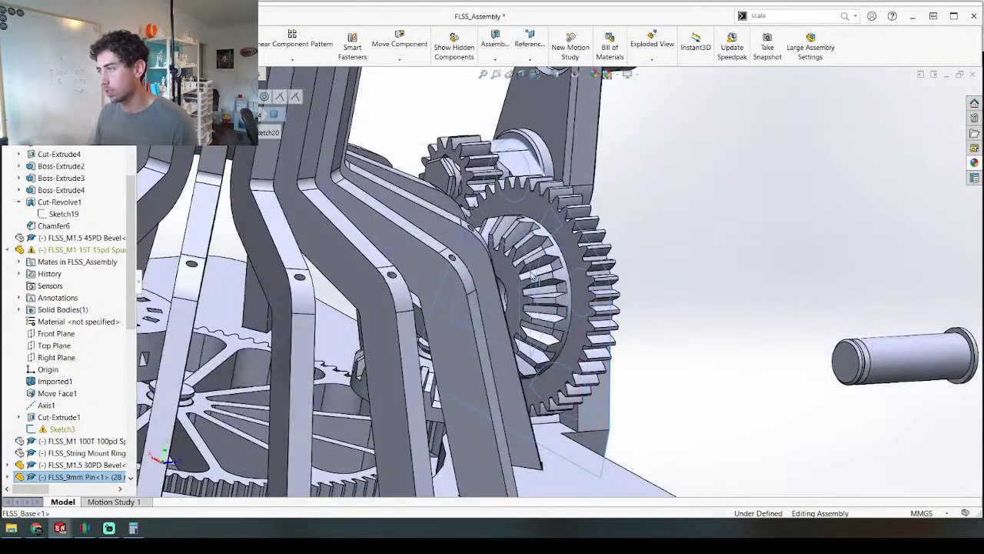
left_click(508, 270, "ctrl")
key("m")
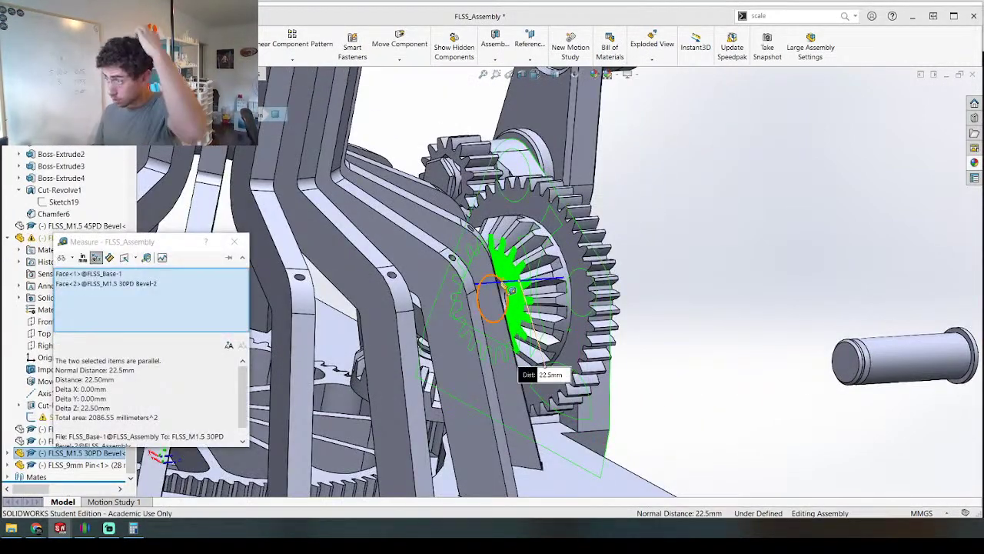
Step: Shorten the 9 mm pin's Boss-Extrude1 length to suit the measured span between the upright plate and the 30PD bevel gear, and rebuild
key("Escape")
left_click(892, 349)
middle_click_drag(868, 327, 888, 419)
double_click(882, 413)
double_click(879, 411)
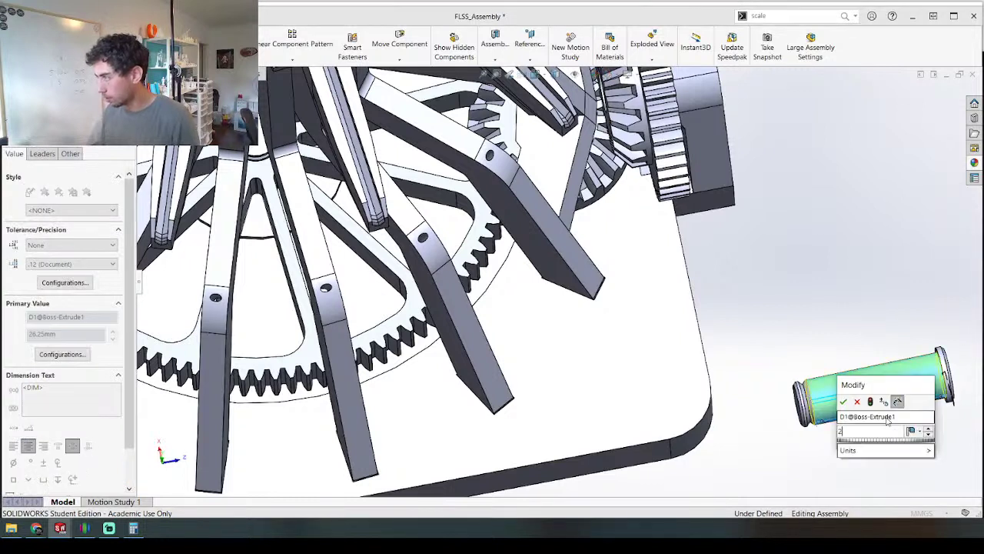
type("22.")
key("Return")
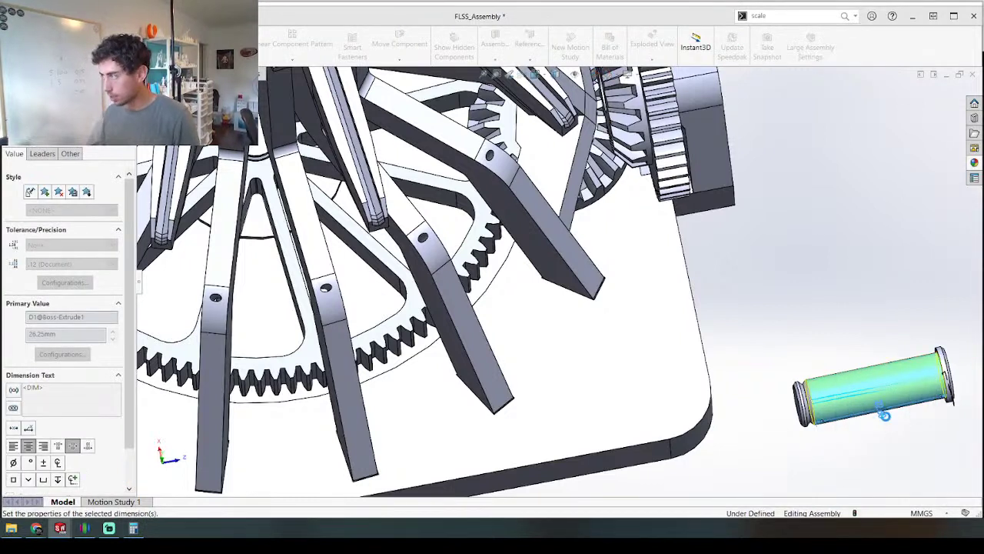
key("ctrl+b")
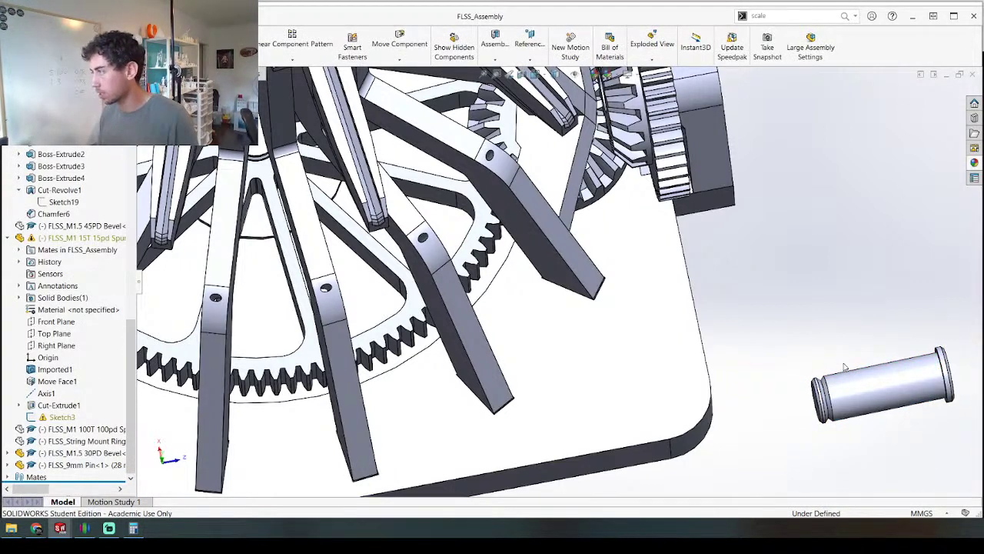
Step: Mate the pin's cylindrical face concentric with the empty hole in the upright plate of FLSS_Base
left_click(870, 384)
middle_click_drag(703, 210, 606, 187)
scroll(606, 187, "up", 2)
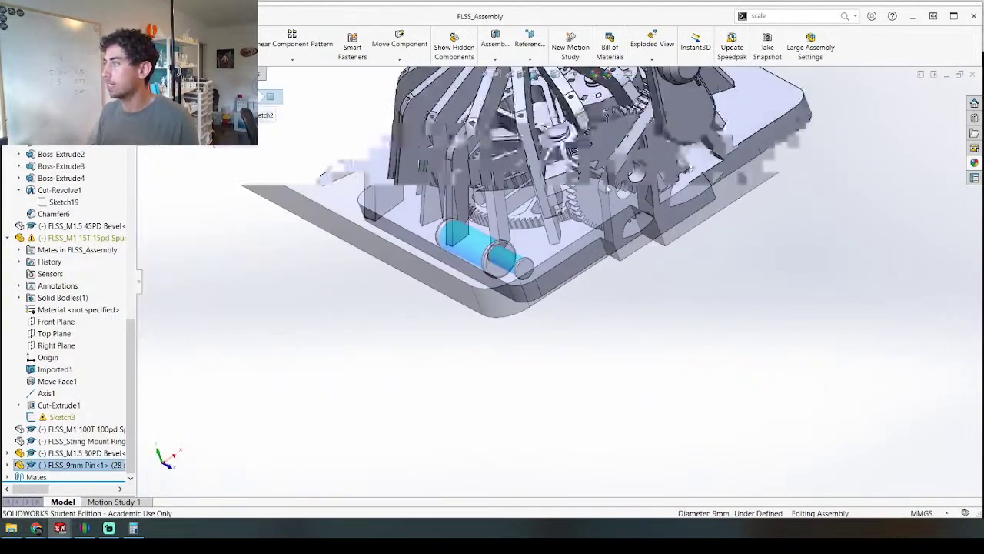
scroll(606, 188, "up", 2)
scroll(667, 107, "down", 4)
left_click(554, 294, "ctrl")
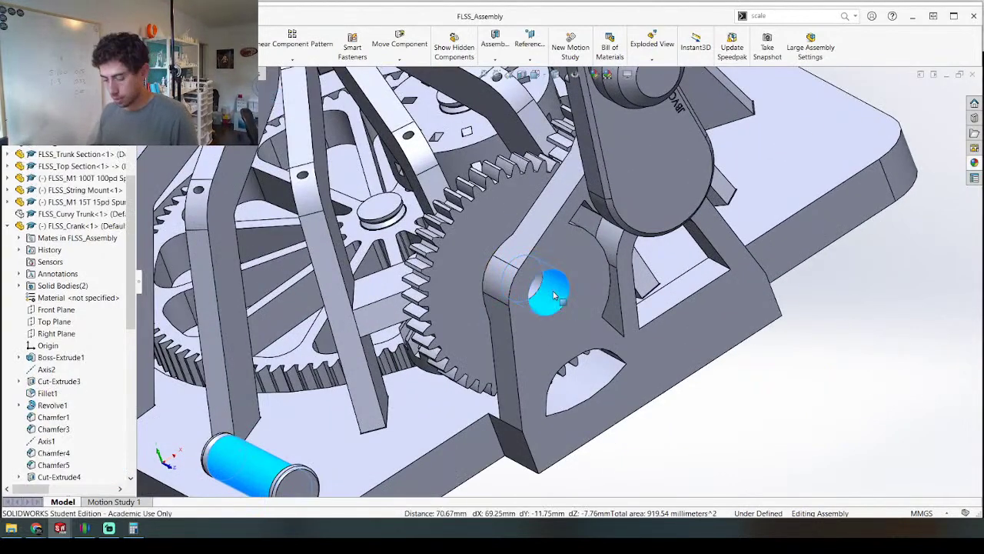
key("m")
right_click(428, 408)
right_click(450, 388)
Step: Add a coincident mate between the inner face of the pin's head and the outer face of the upright plate
middle_click_drag(562, 281, 641, 291)
scroll(574, 313, "down", 5)
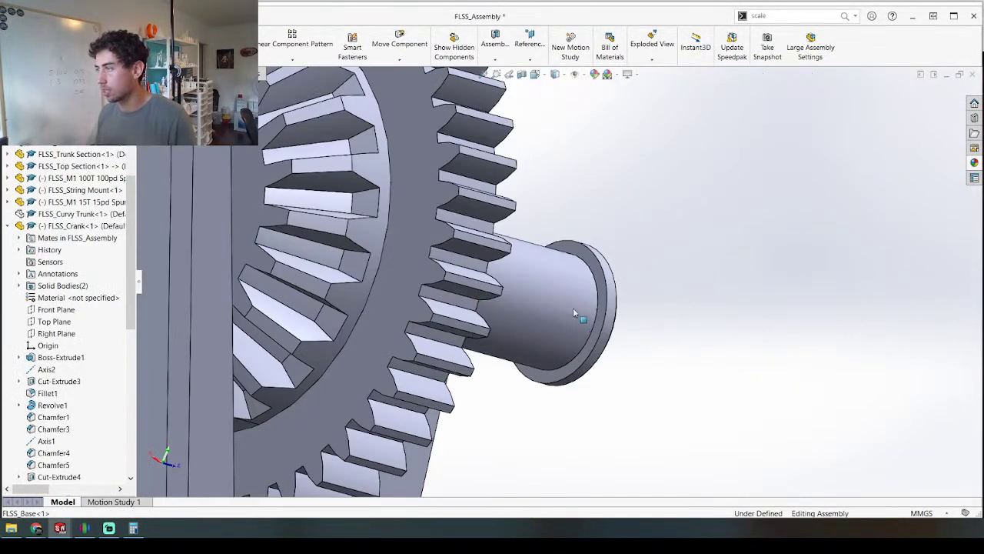
left_click(582, 257)
scroll(582, 262, "up", 3)
middle_click_drag(555, 329, 459, 334)
left_click(459, 335, "ctrl")
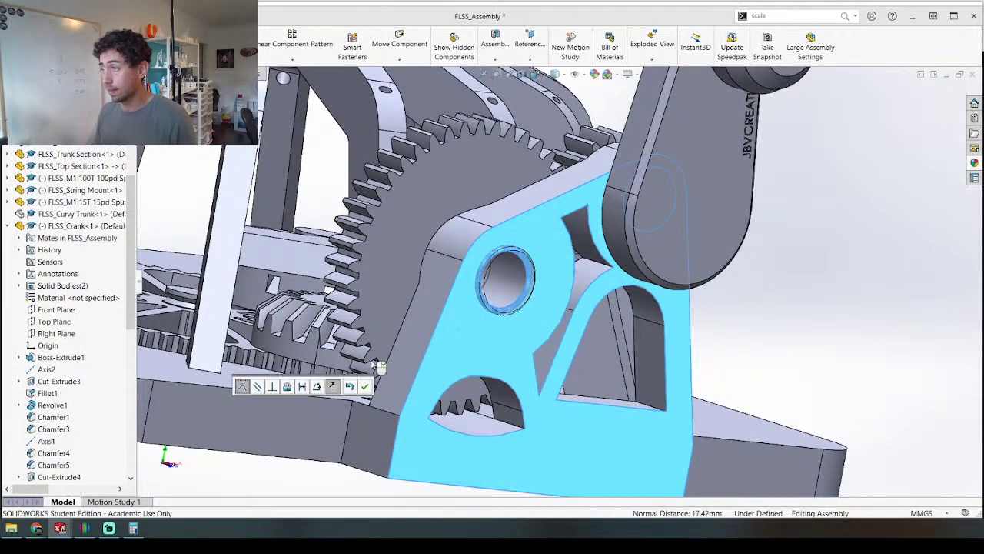
left_click(366, 385)
Step: Close the mate command and examine how the pin's grooved end sits between the trunk legs and the 30PD bevel gear
scroll(402, 257, "up", 3)
middle_click_drag(406, 263, 463, 311)
scroll(463, 310, "down", 4)
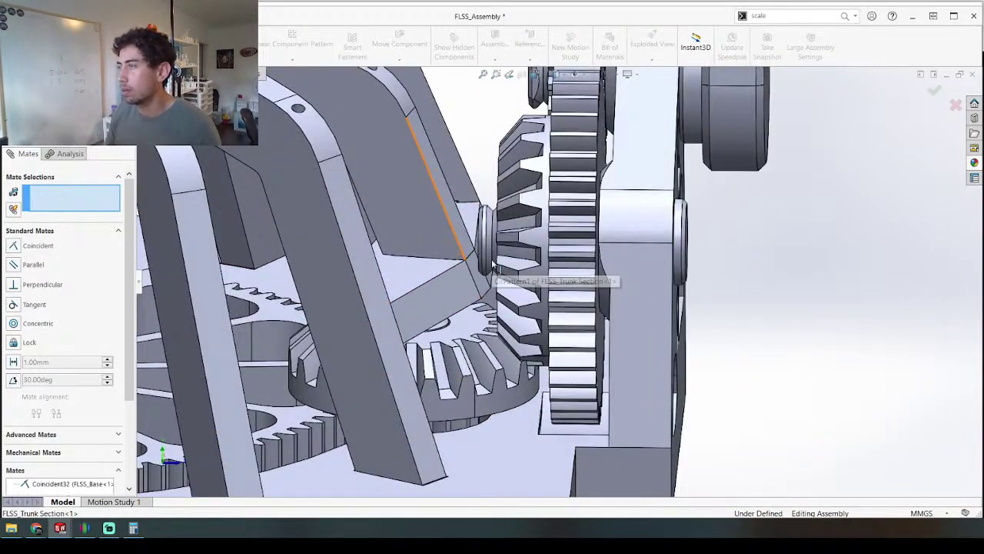
scroll(493, 267, "down", 2)
middle_click_drag(493, 265, 523, 243)
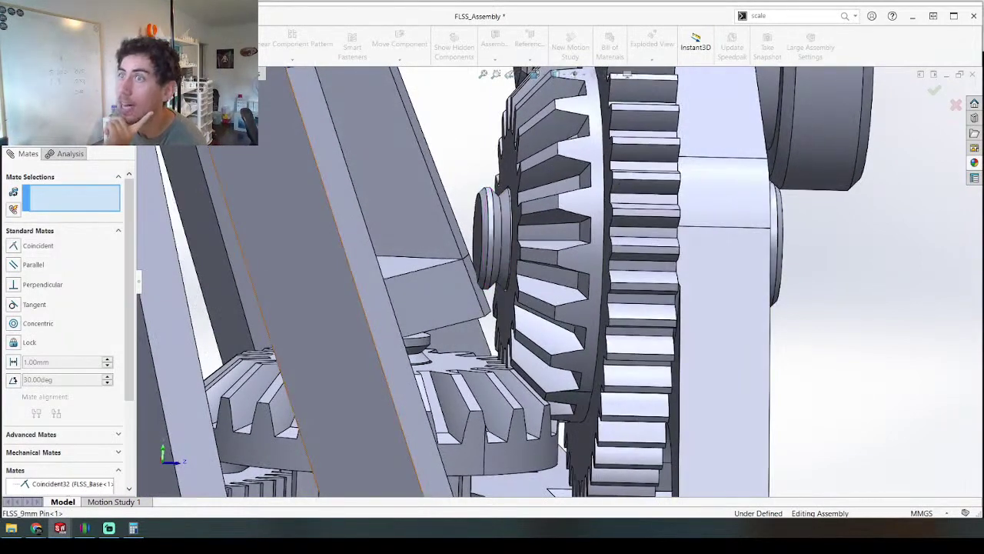
key("Escape")
scroll(539, 248, "up", 4)
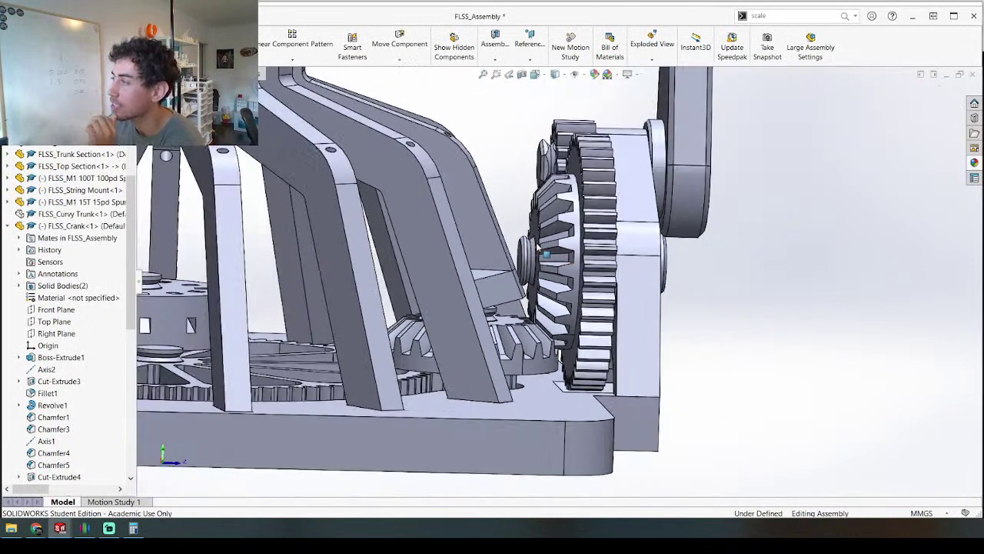
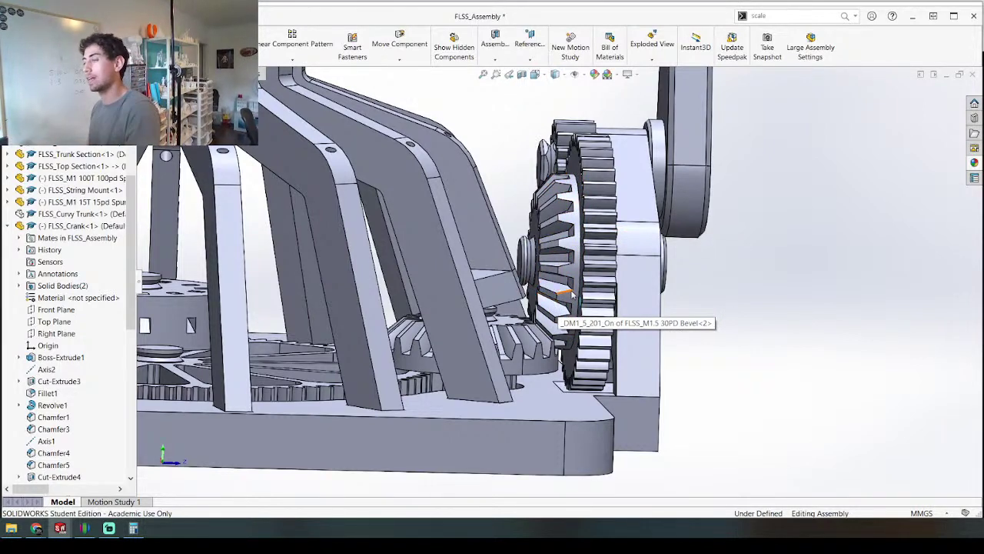
middle_click_drag(600, 280, 621, 295)
scroll(569, 228, "down", 5)
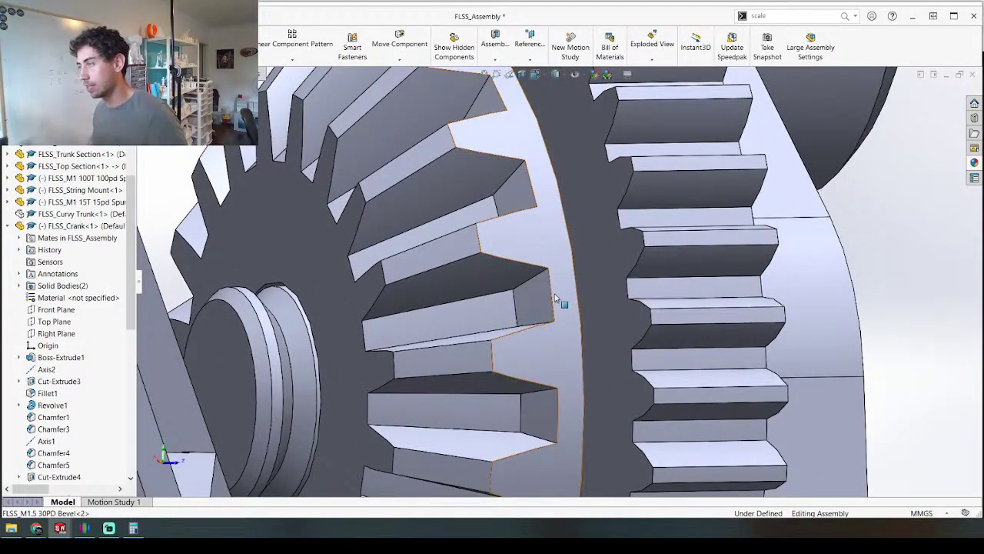
scroll(581, 300, "up", 5)
middle_click_drag(576, 302, 513, 337)
scroll(512, 337, "up", 4)
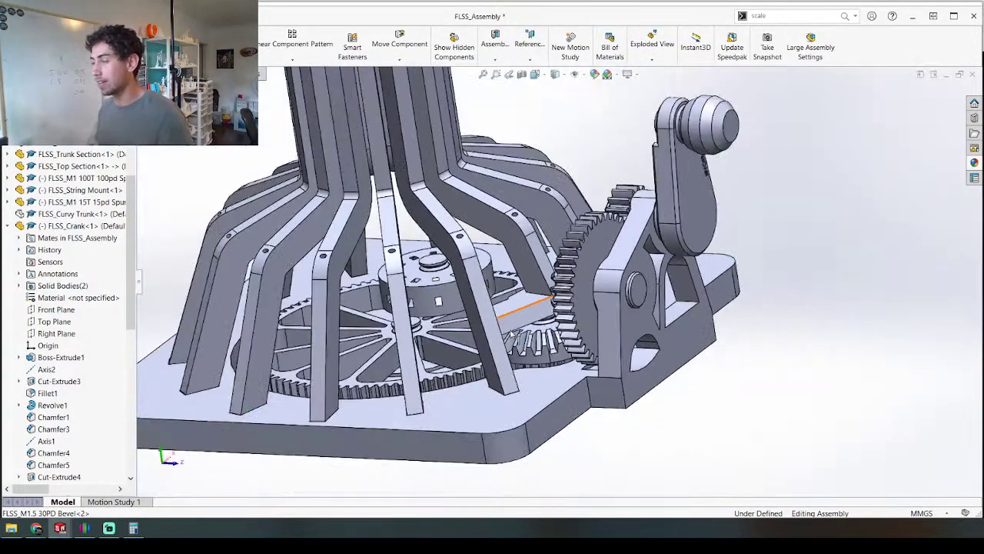
scroll(605, 300, "down", 1)
scroll(604, 304, "down", 8)
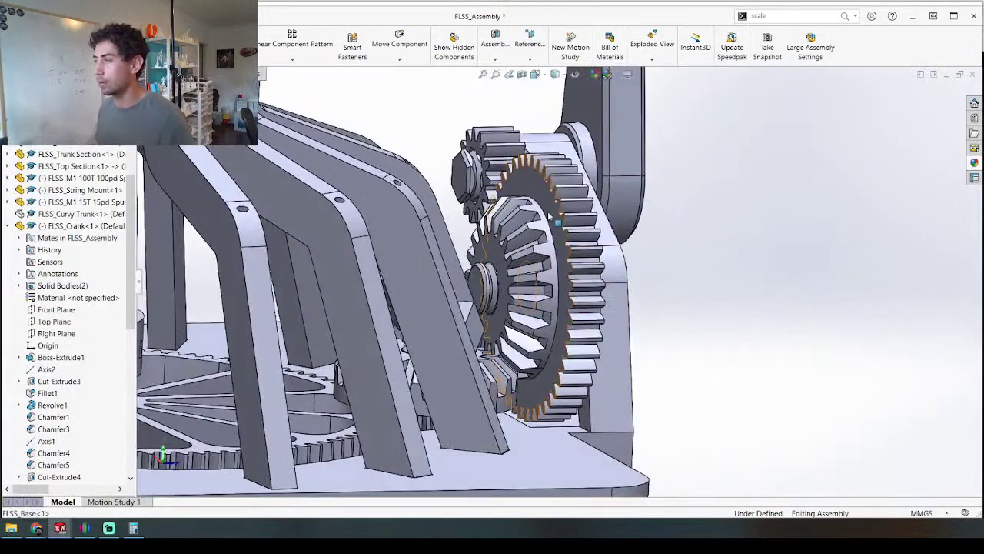
Step: Open FLSS_M1.5 30PD Bevel and try deleting its Move Face1 feature with the history rolled back, restoring the features that follow it
right_click(549, 219)
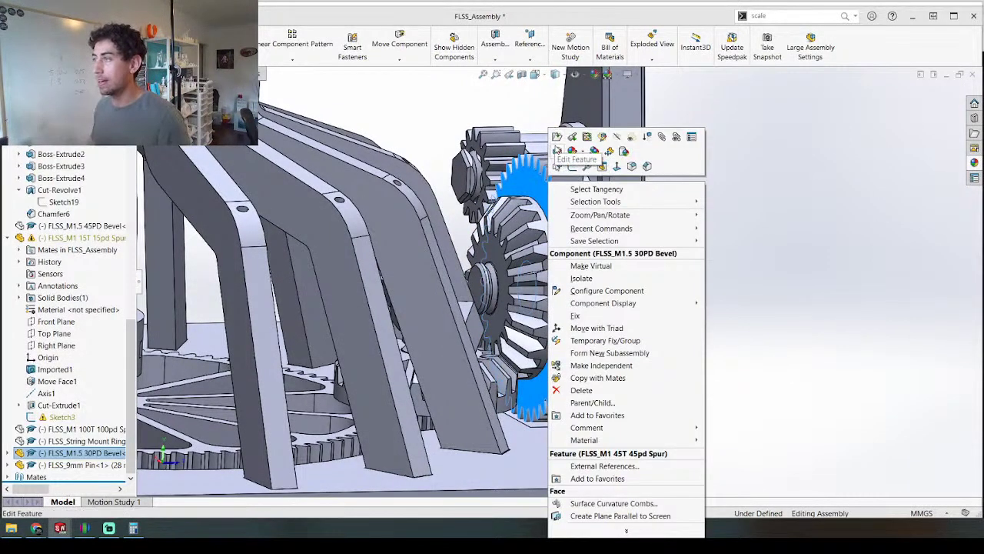
left_click(557, 137)
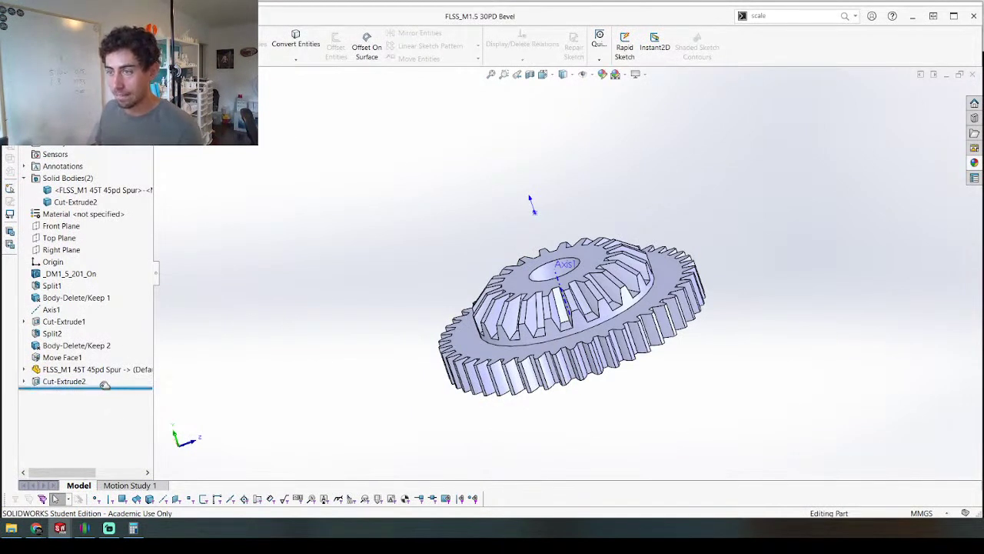
left_click_drag(104, 385, 108, 301)
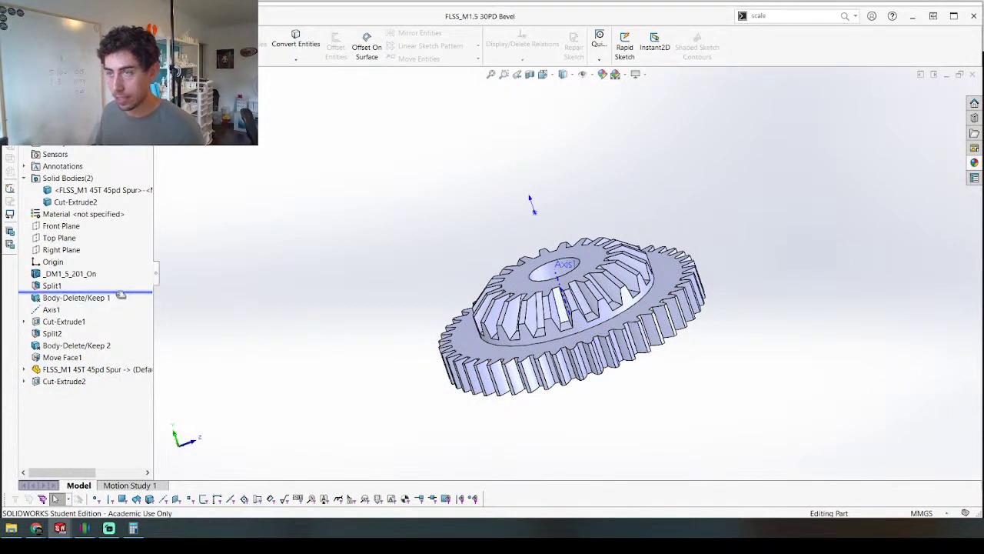
left_click_drag(121, 366, 123, 363)
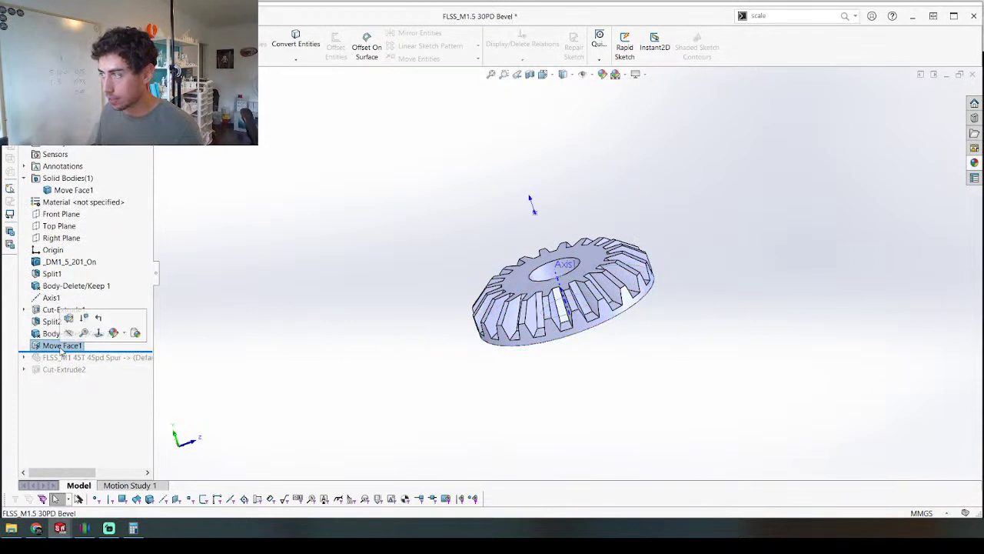
left_click(68, 317)
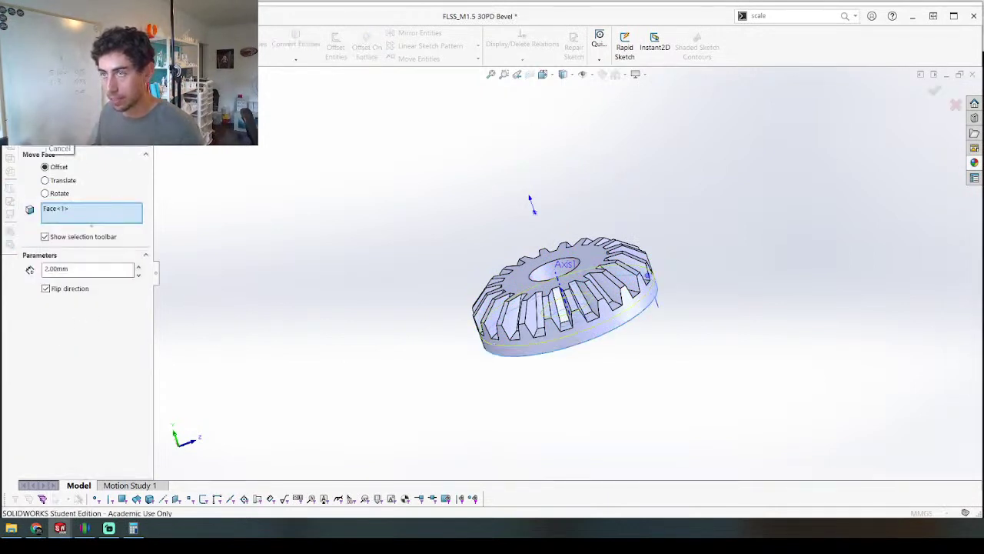
left_click(48, 137)
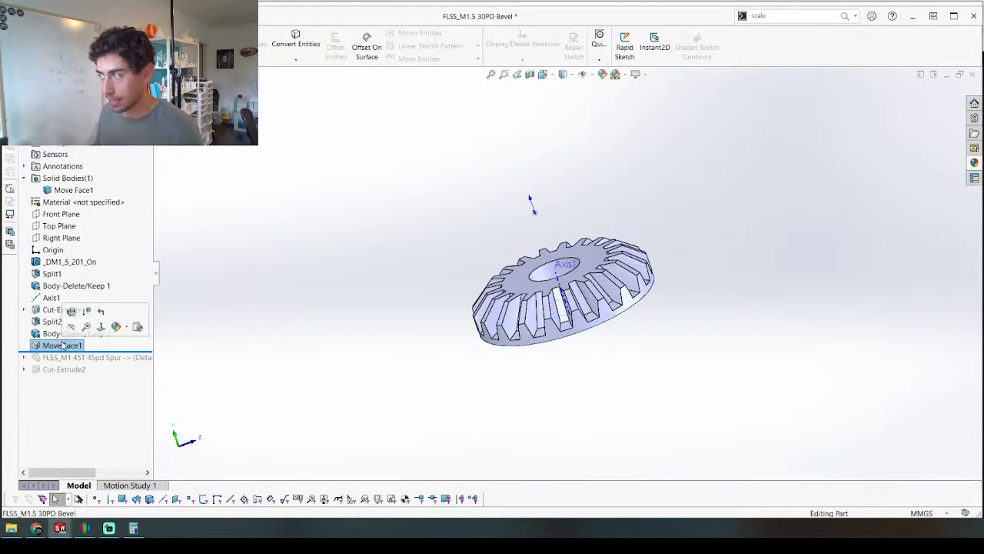
key("Delete")
key("Return")
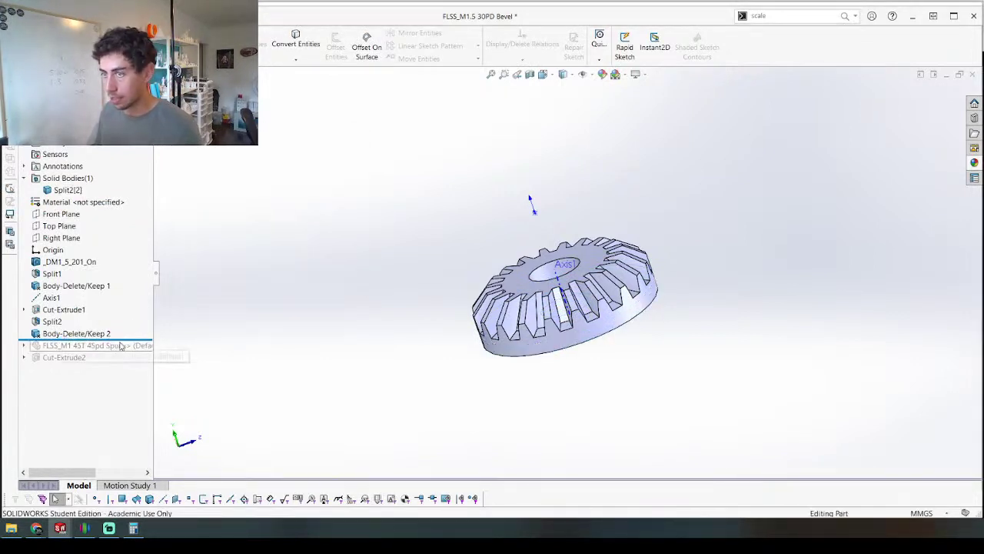
left_click_drag(130, 339, 131, 364)
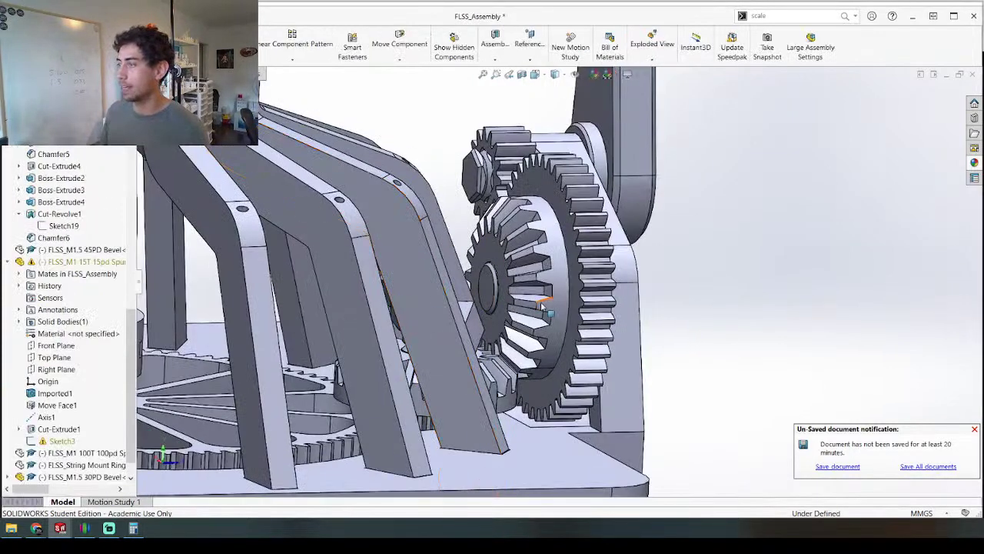
Step: Check the changed bevel gear's fit in FLSS_Assembly, reopen the gear part and undo the deletion of Move Face1
middle_click_drag(542, 306, 496, 300)
middle_click_drag(646, 286, 621, 288)
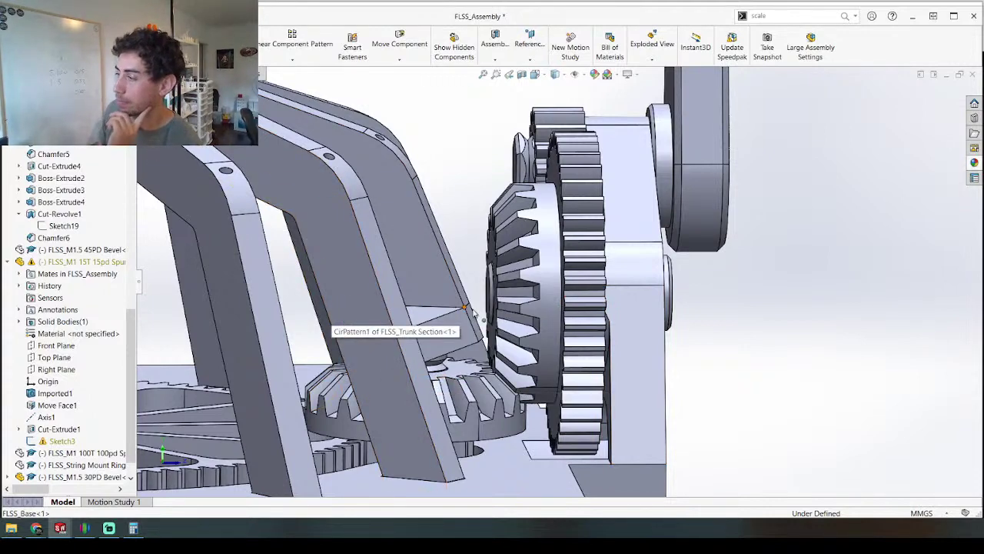
scroll(474, 312, "down", 3)
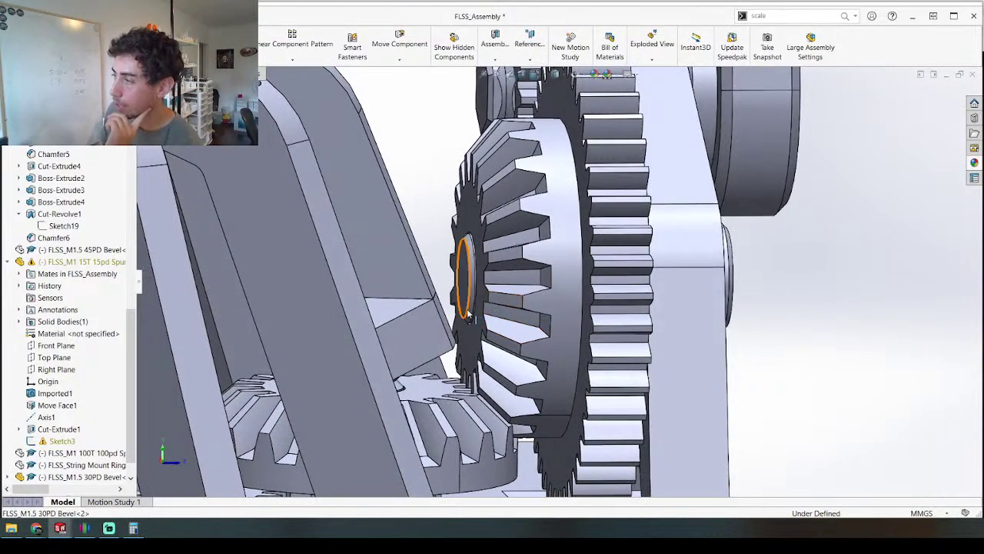
scroll(538, 267, "up", 3)
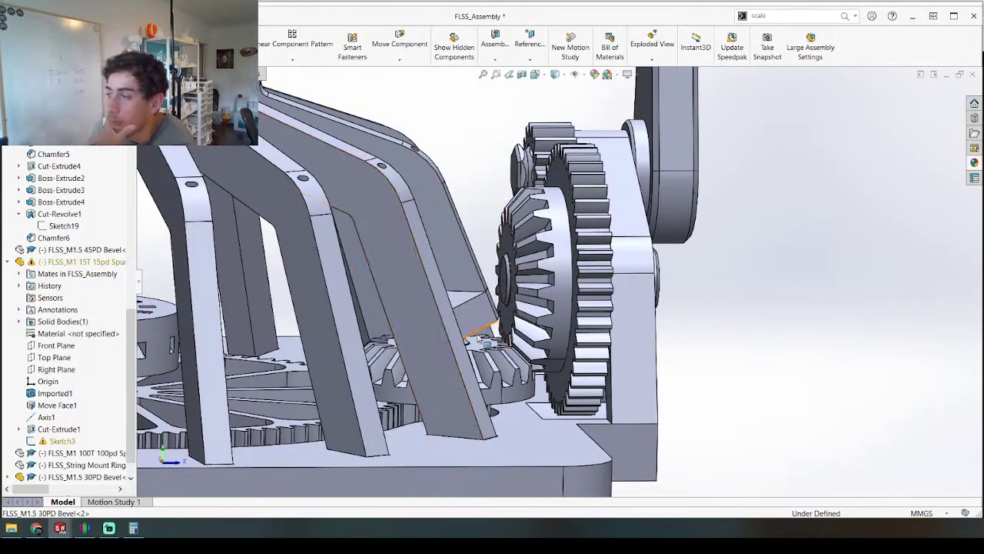
middle_click_drag(507, 361, 511, 265)
right_click(546, 260)
left_click(549, 154)
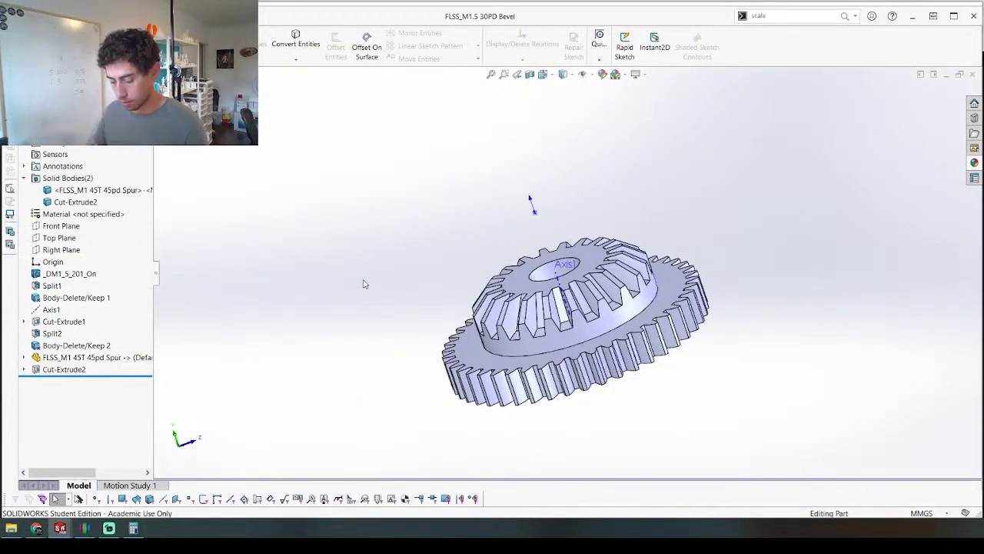
key("Up")
key("Up")
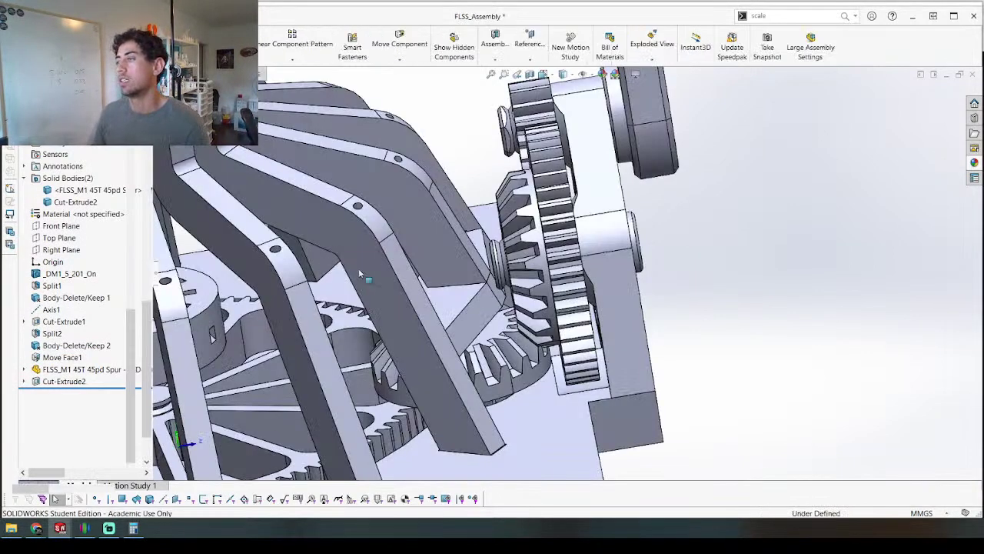
Step: Examine the clearance between the pin's end and the cross web joining the trunk legs from several angles
scroll(507, 264, "down", 2)
middle_click_drag(516, 269, 466, 353)
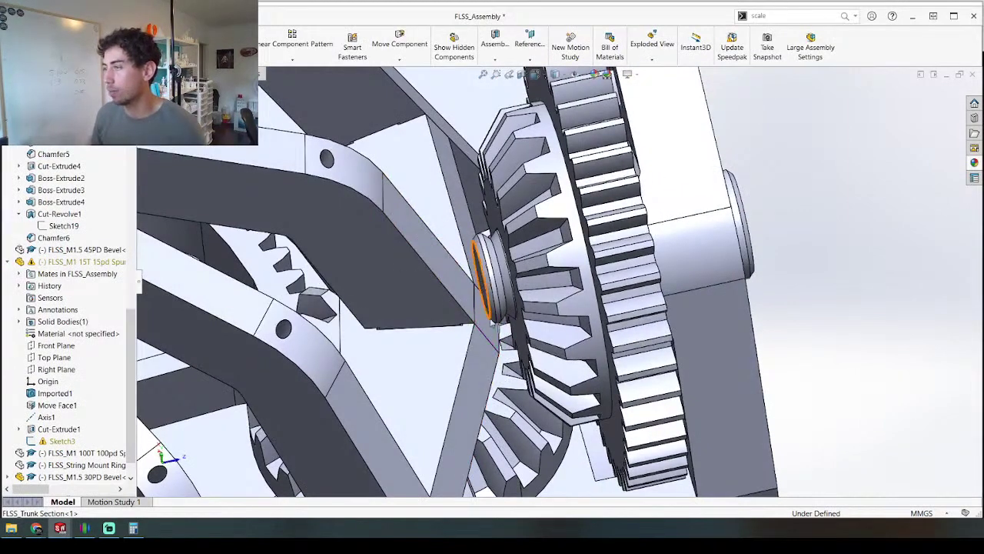
scroll(483, 318, "up", 5)
middle_click_drag(482, 318, 568, 381)
mouse_move(561, 420)
middle_mouse_down()
mouse_move(560, 403)
mouse_move(509, 405)
mouse_move(564, 402)
mouse_move(559, 416)
middle_mouse_up()
mouse_move(520, 351)
middle_mouse_down()
mouse_move(550, 475)
mouse_move(520, 347)
middle_mouse_up()
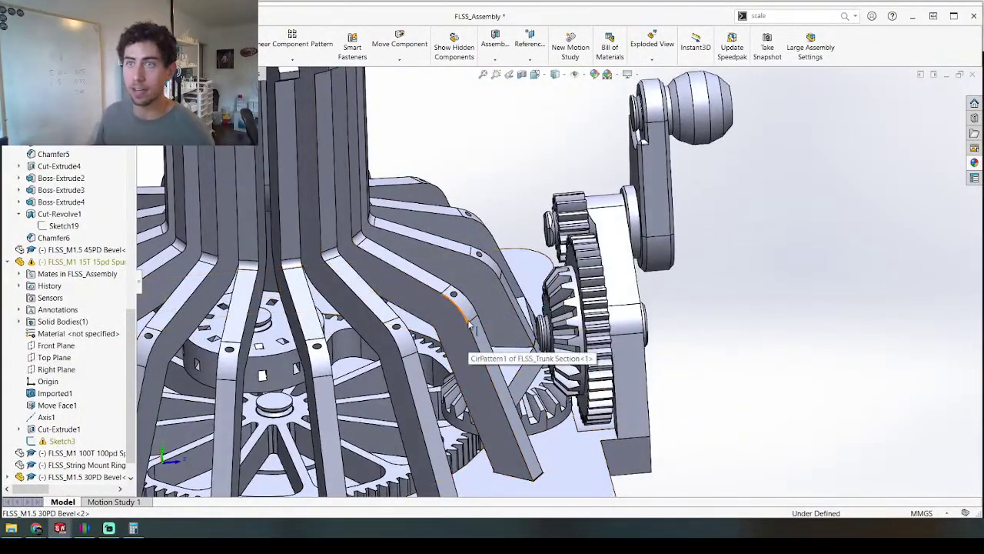
scroll(523, 351, "down", 2)
scroll(567, 347, "up", 3)
middle_click_drag(592, 391, 599, 419)
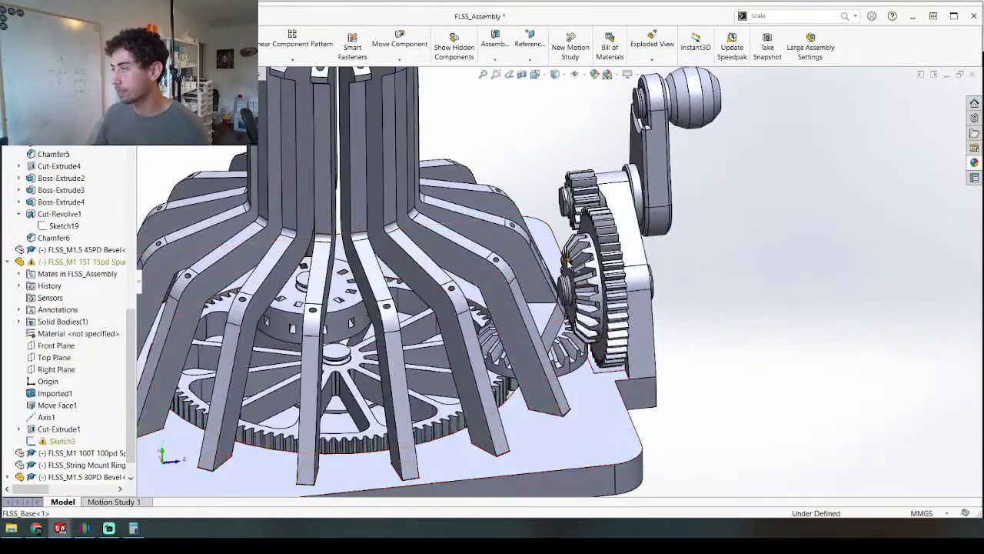
scroll(576, 281, "down", 4)
middle_click_drag(552, 300, 546, 375)
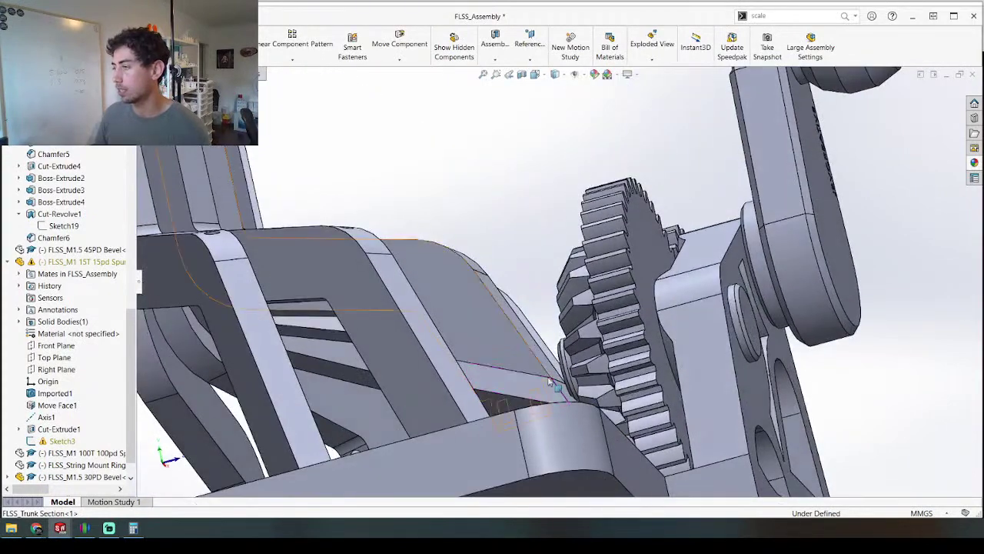
Step: Open the FLSS_Trunk Section part and inspect the Loft1 cross web between the legs
right_click(536, 389)
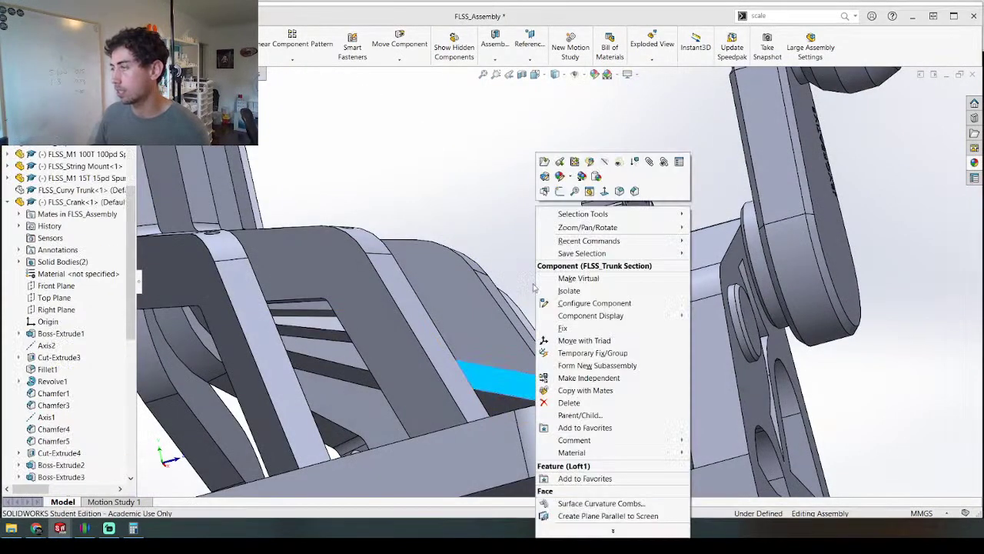
left_click(544, 161)
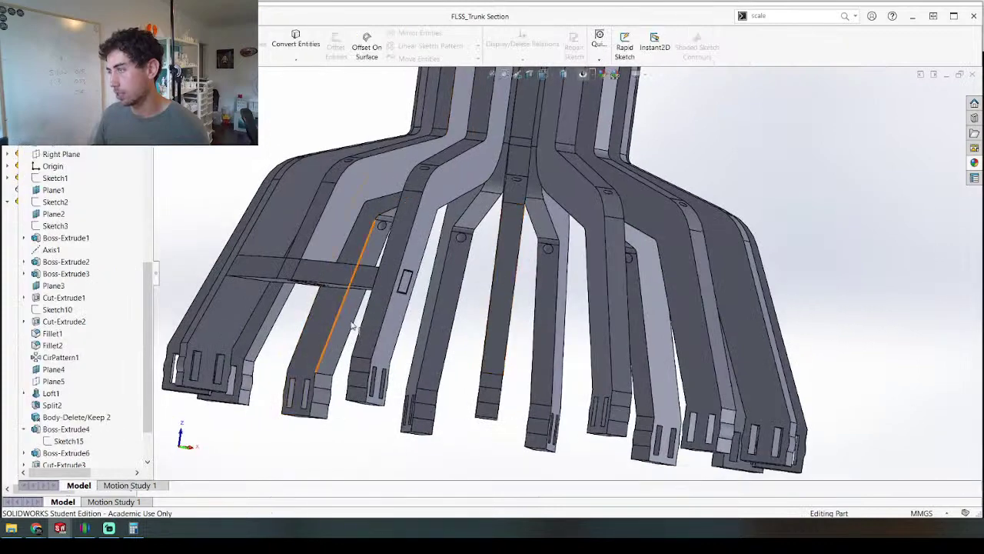
middle_click_drag(351, 322, 537, 260)
scroll(626, 234, "up", 3)
scroll(626, 247, "down", 4)
scroll(625, 247, "down", 3)
middle_click(588, 252)
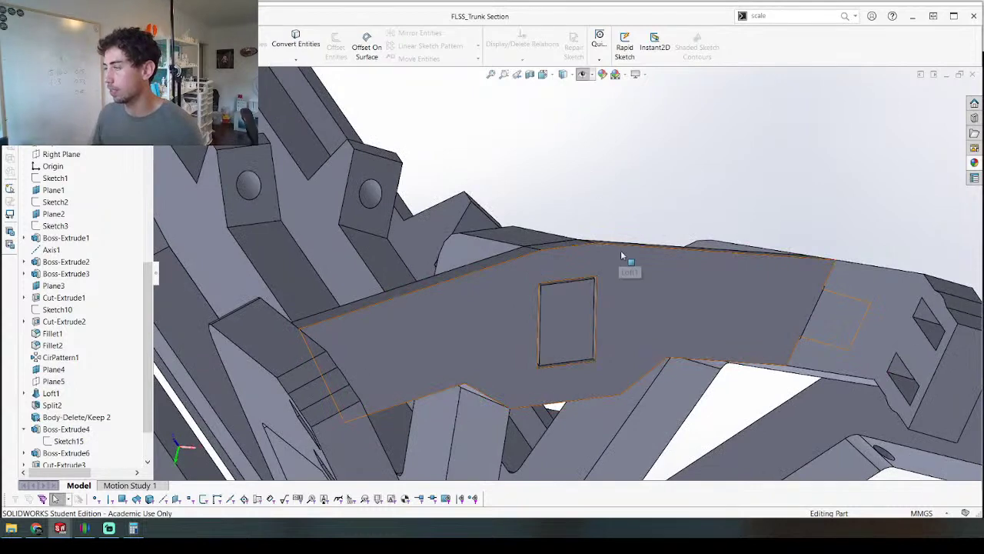
Step: Switch to FLSS_Assembly and isolate the 9 mm pin and the trunk section
key("ctrl+Tab")
middle_click(508, 317)
middle_click_drag(508, 317, 577, 364)
left_click(561, 364)
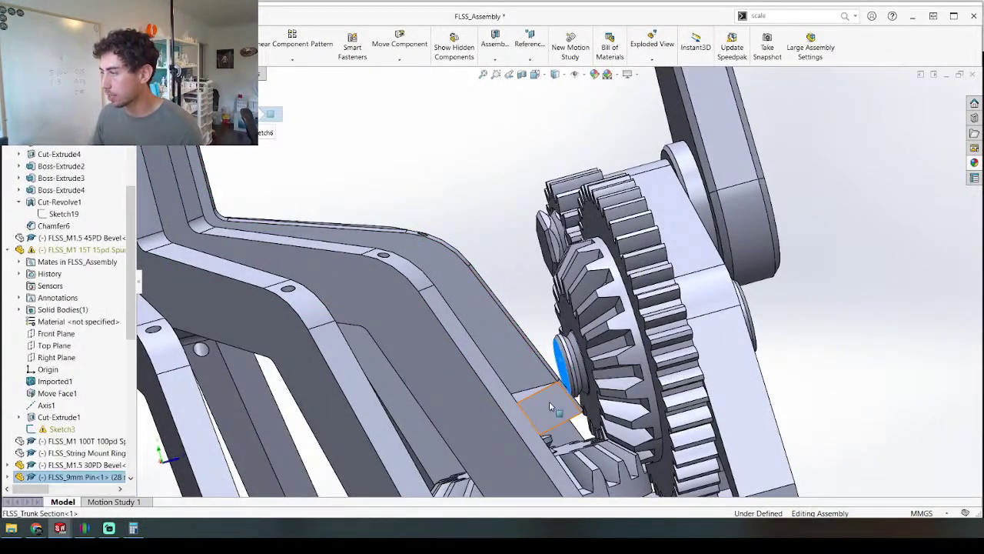
left_click(552, 407, "ctrl")
right_click(549, 402)
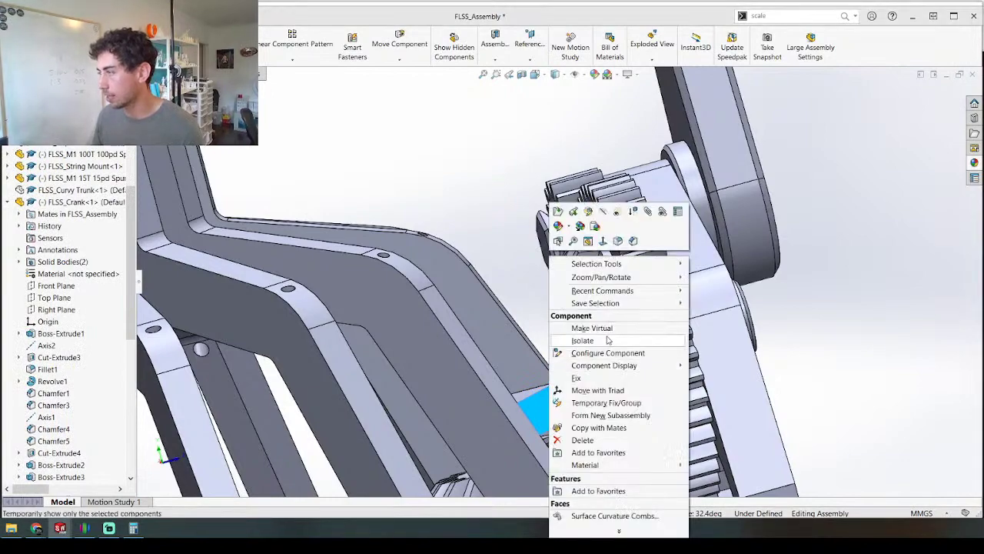
left_click(607, 340)
Step: Edit the trunk section in the context of the assembly and start a sketch on the Loft1 cross web's flat face
scroll(598, 402, "up", 2)
middle_click_drag(589, 428, 479, 244)
scroll(460, 473, "down", 5)
middle_click_drag(491, 346, 475, 359)
left_click(475, 359)
left_click(641, 315)
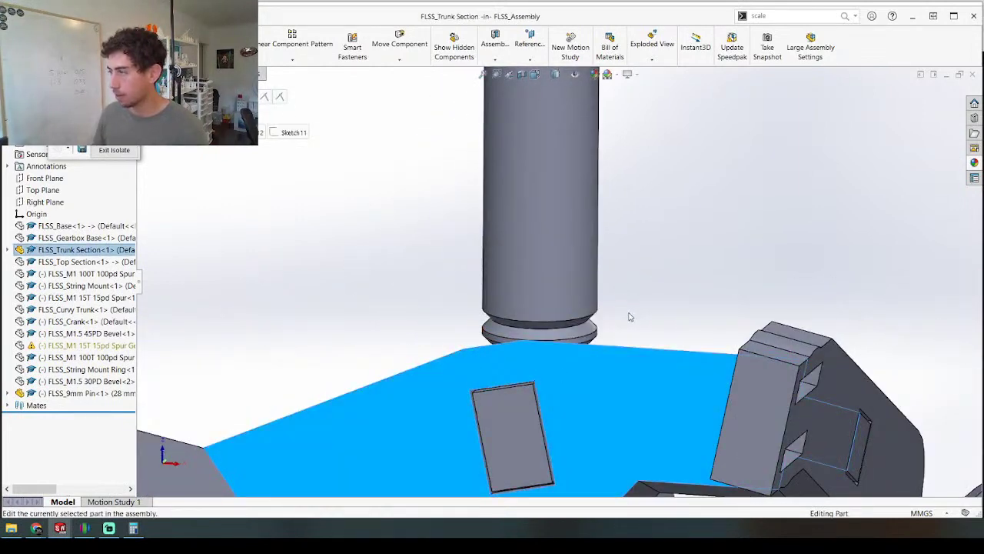
middle_click_drag(411, 287, 477, 323)
left_click(474, 321)
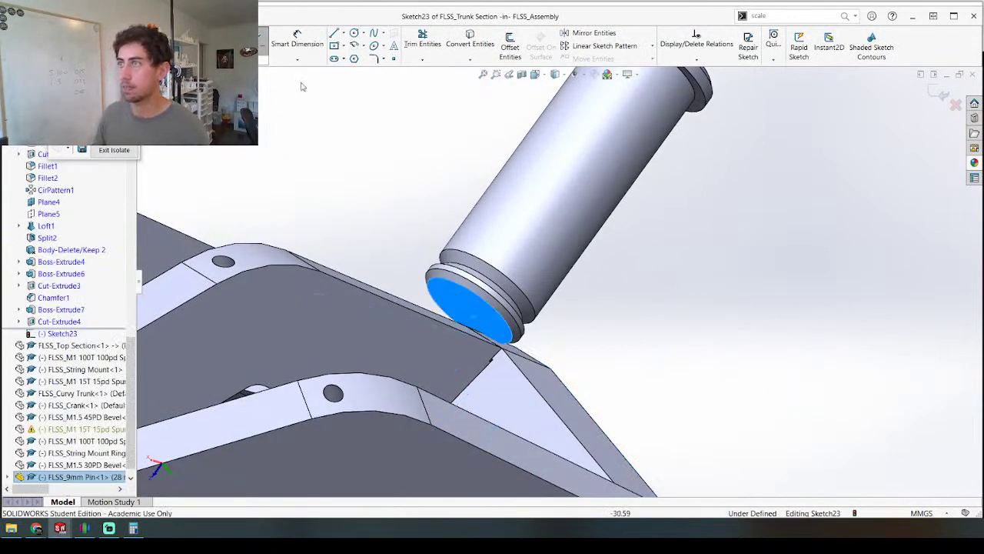
left_click(484, 57)
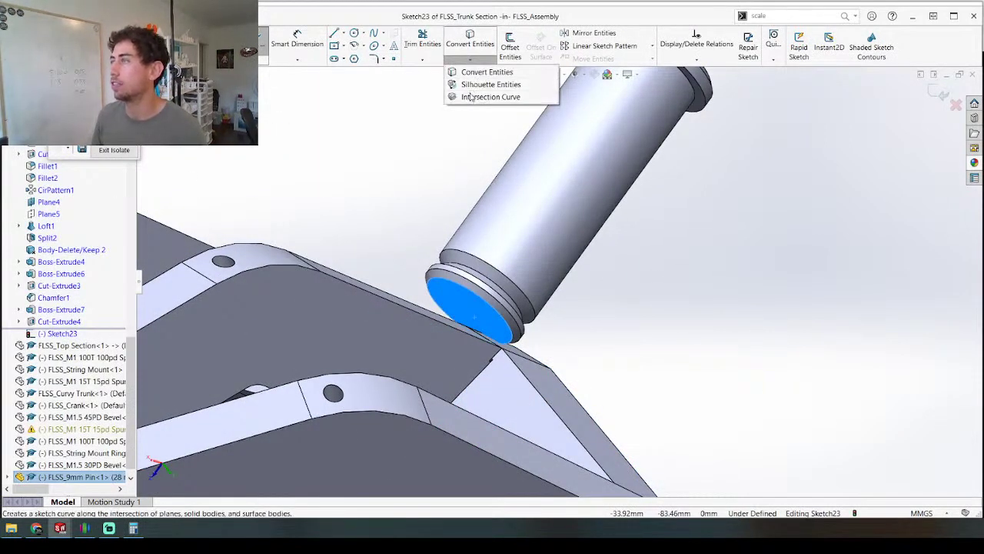
left_click(471, 97)
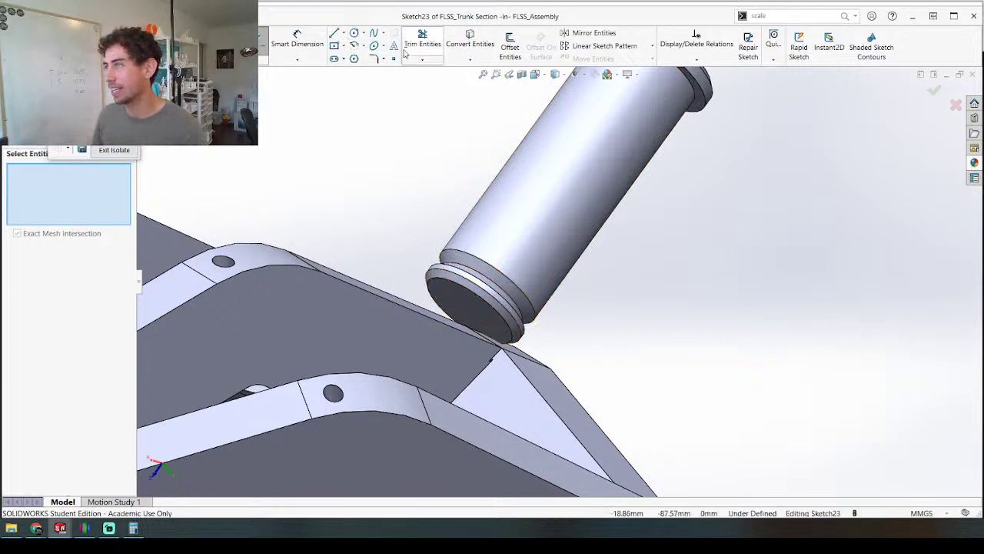
key("Escape")
Step: Project the 9 mm pin's external silhouette into the cross web sketch with Silhouette Entities
left_click(473, 60)
left_click(480, 79)
left_click(475, 306)
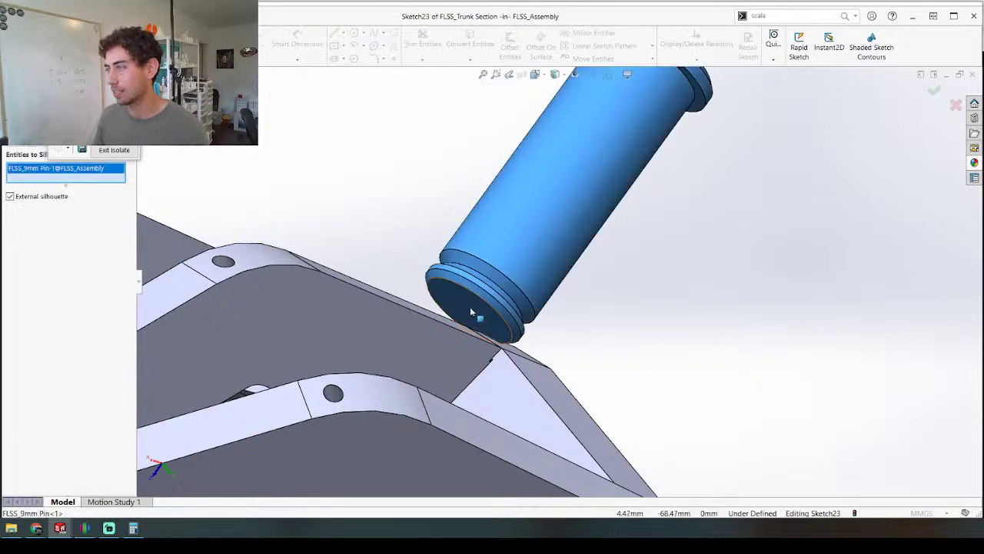
key("Return")
Step: Delete the projected silhouette's side and head segments, keeping only the line at the pin's web end
middle_click_drag(464, 307, 286, 235)
scroll(503, 283, "down", 6)
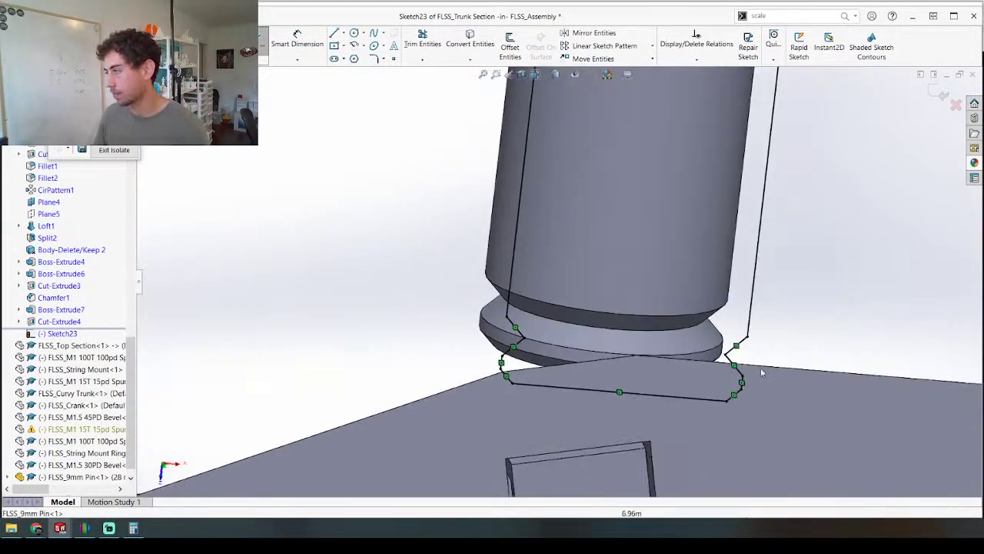
left_click_drag(781, 402, 725, 334)
key("Delete")
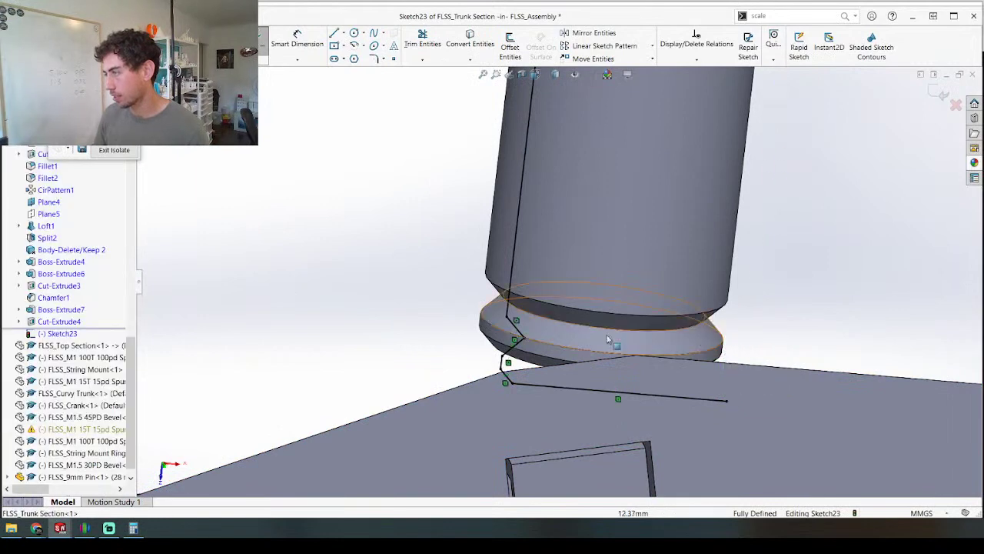
left_click_drag(526, 405, 486, 285)
key("Delete")
scroll(486, 285, "up", 3)
scroll(486, 285, "up", 2)
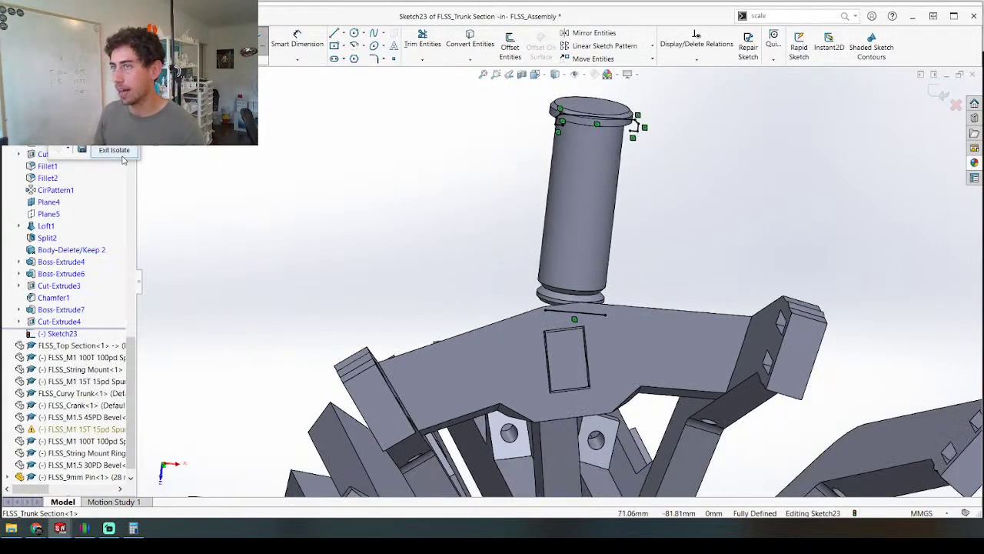
scroll(678, 211, "up", 2)
left_click_drag(539, 142, 638, 241)
key("Delete")
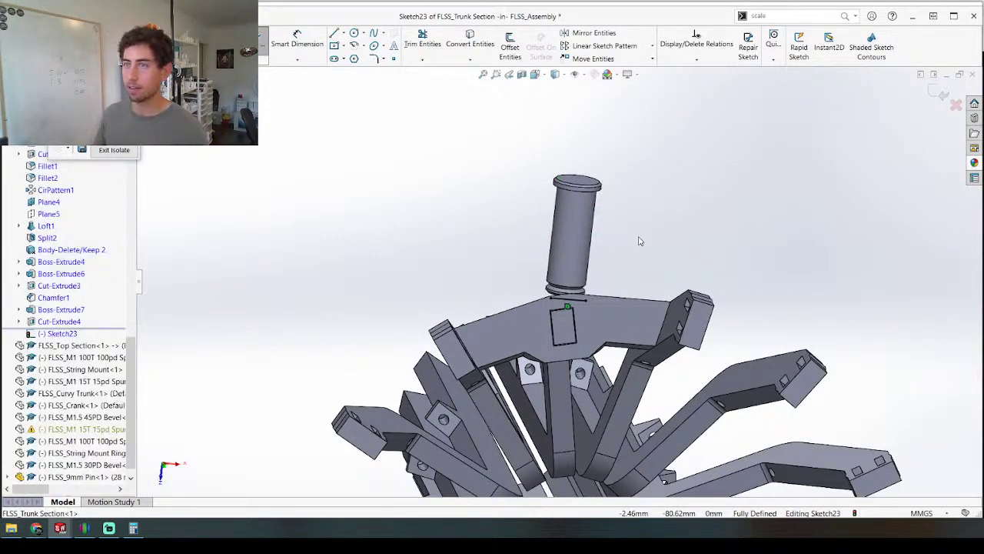
Step: Sketch a horizontal line beside the projected pin end with an angled line running out past the web's edge, and adjust their shared corner
scroll(592, 301, "down", 5)
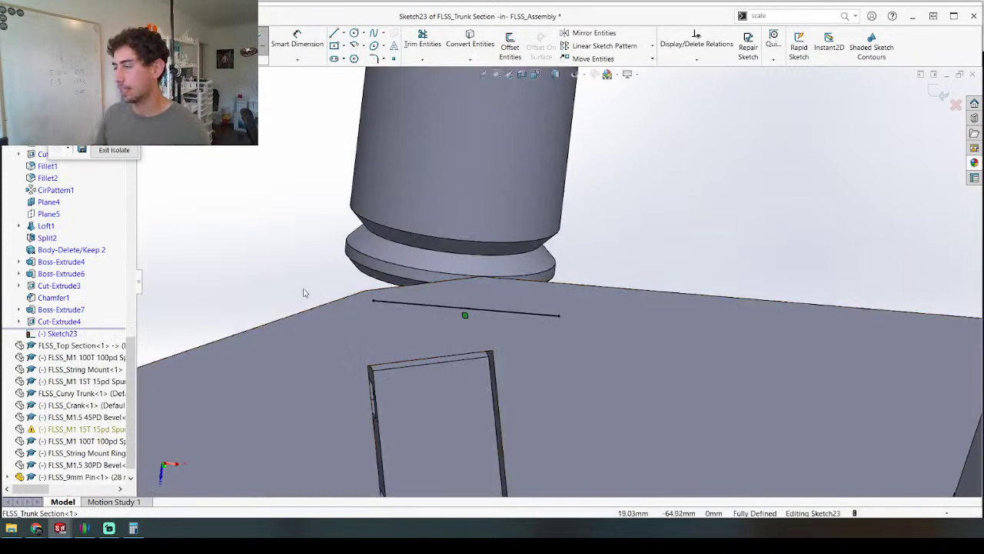
mouse_move(524, 294)
middle_mouse_down()
mouse_move(523, 254)
mouse_move(507, 235)
mouse_move(467, 289)
middle_mouse_up()
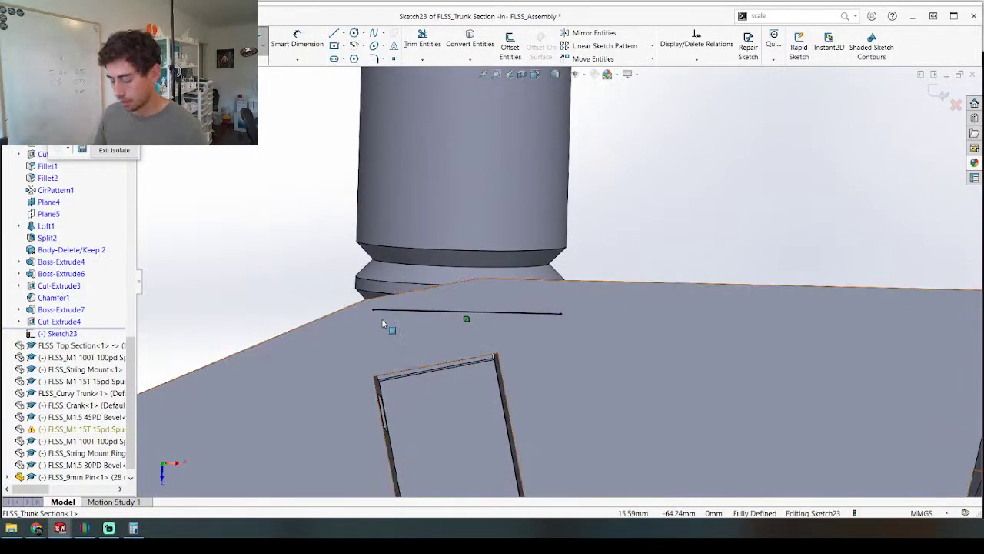
key("l")
left_click(306, 316)
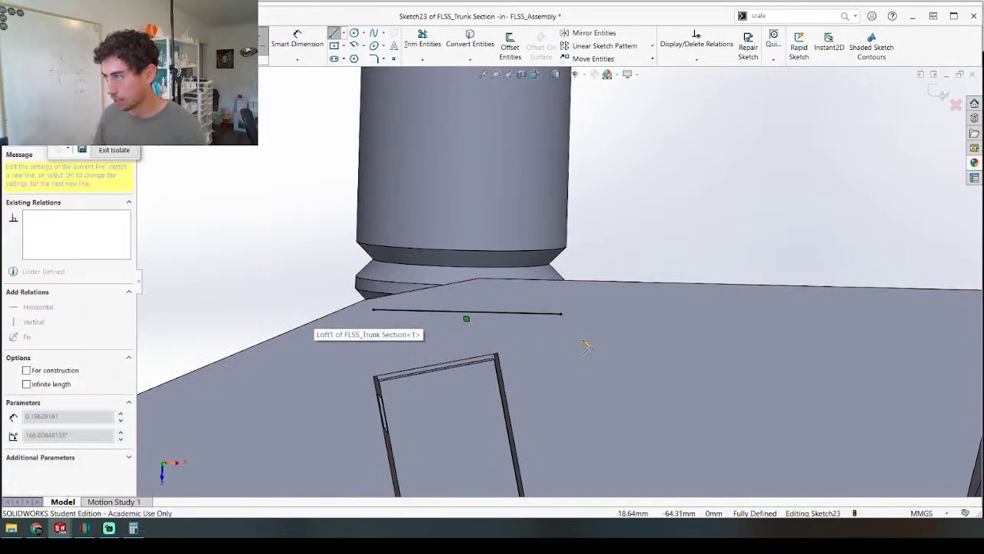
left_click(573, 321)
left_click(712, 264)
scroll(560, 281, "up", 3)
key("Escape")
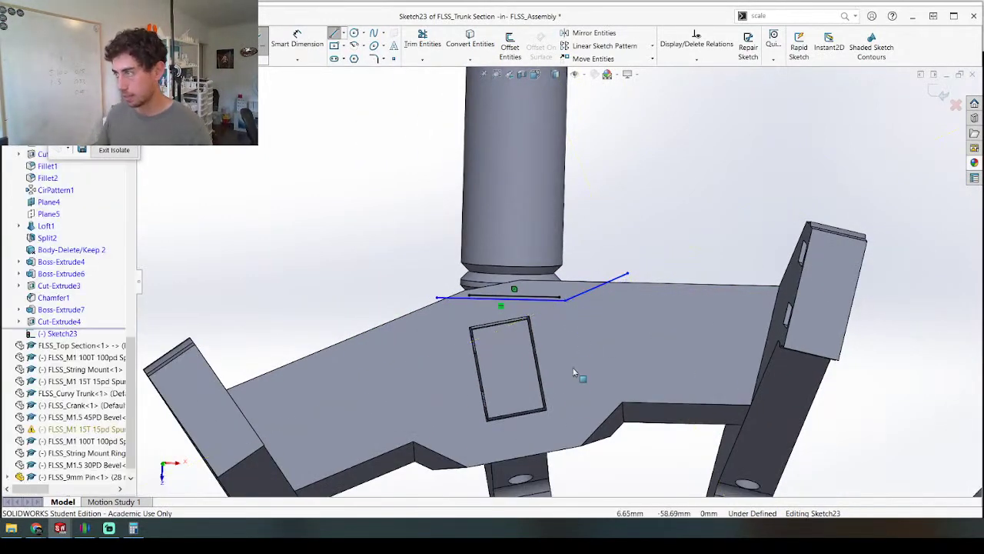
scroll(571, 323, "down", 4)
left_click(565, 305)
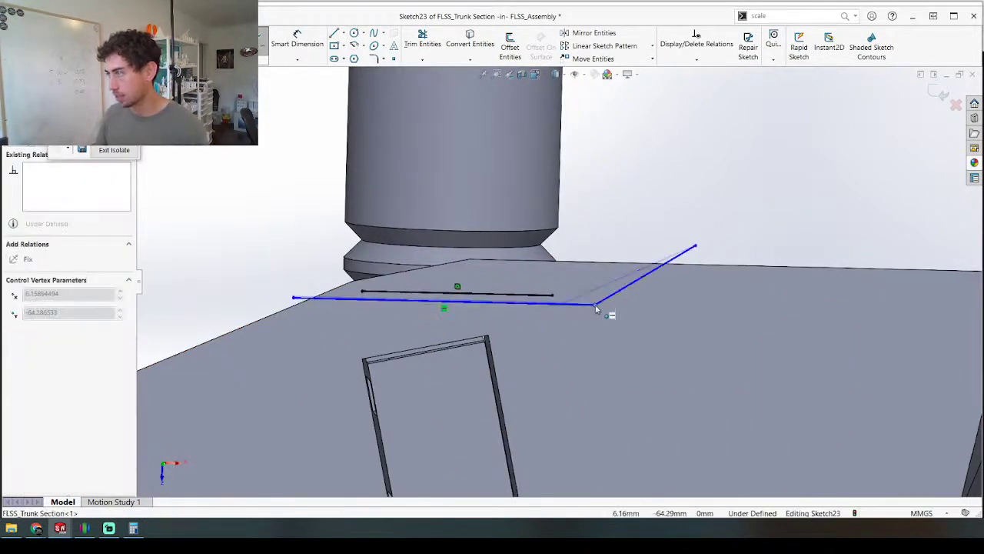
Step: Dimension the new horizontal line's distance from the origin as 64.5 mm, viewing the sketch face-on
scroll(589, 308, "up", 4)
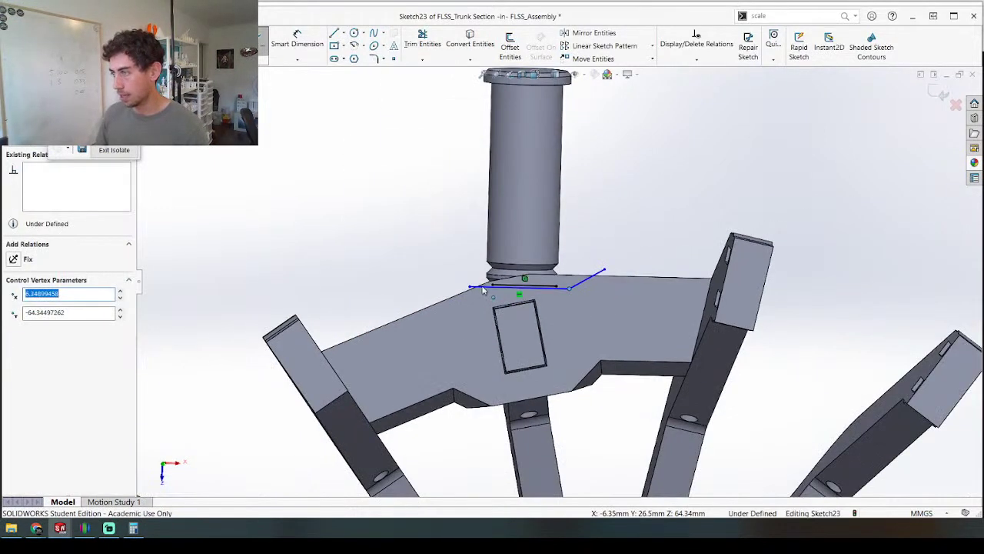
scroll(586, 343, "up", 4)
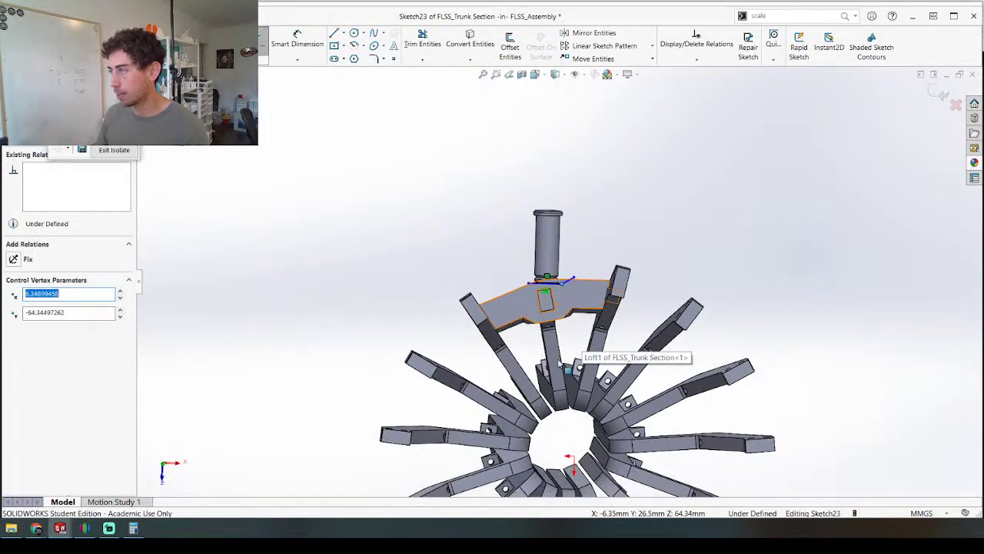
left_click(403, 268)
key("ctrl+8")
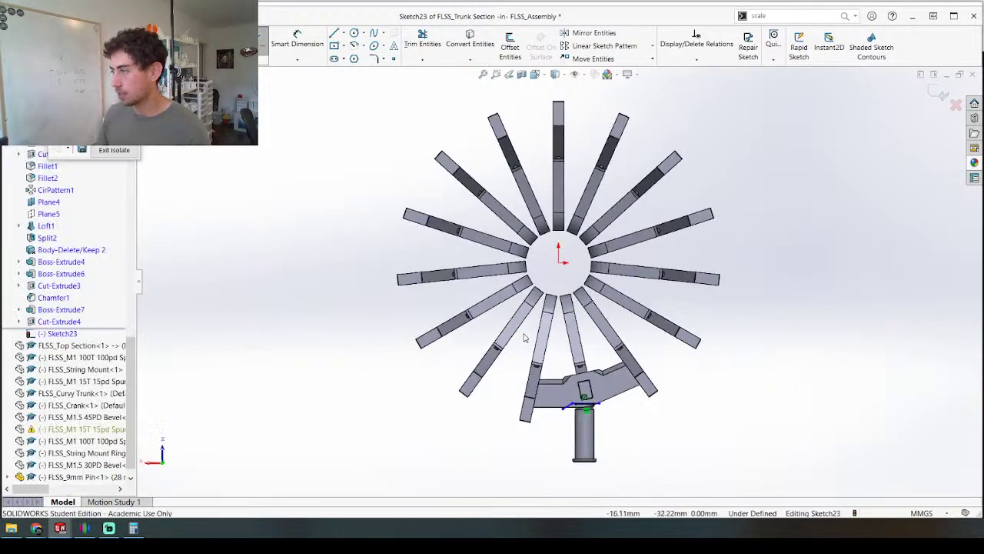
scroll(526, 338, "down", 3)
scroll(584, 361, "down", 2)
right_click_drag(585, 361, 613, 103)
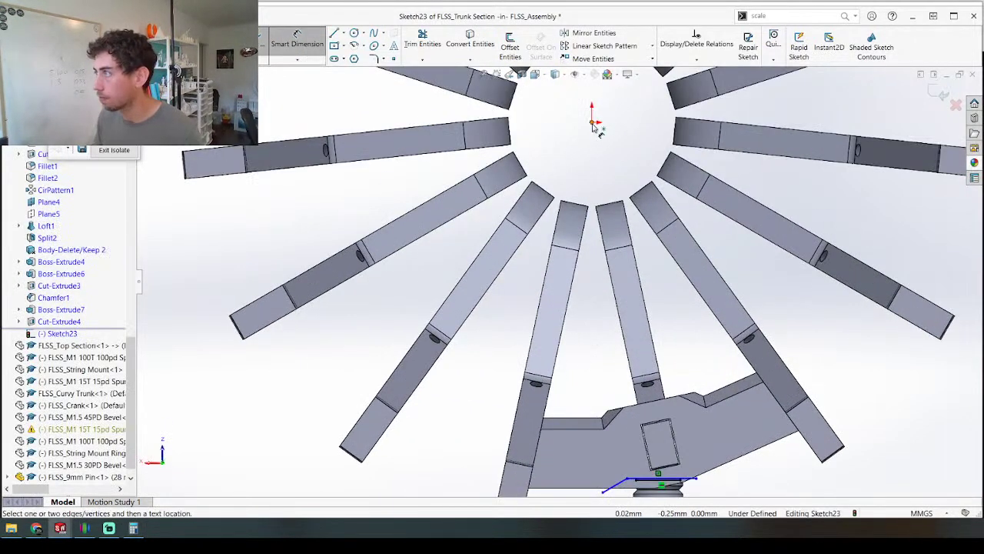
scroll(608, 437, "down", 4)
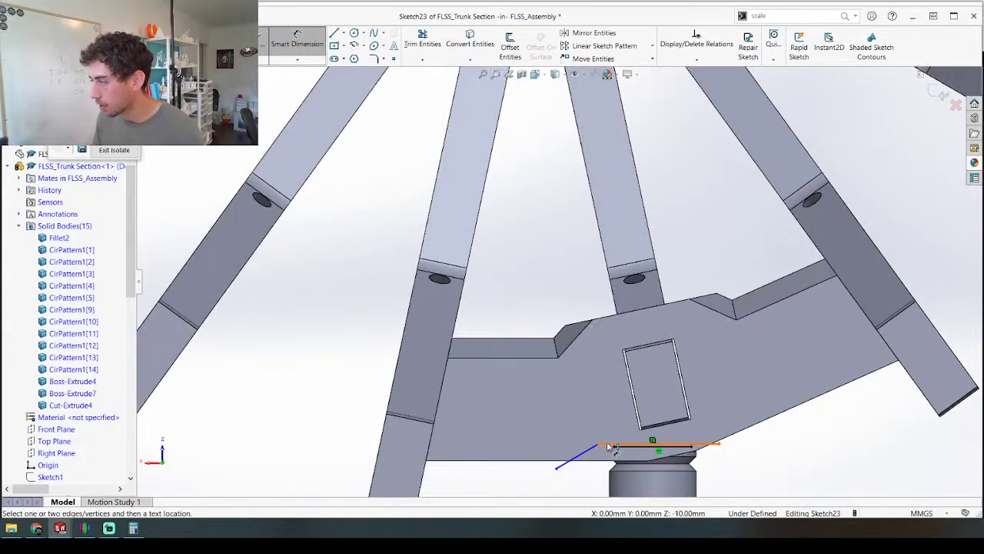
left_click(607, 446)
scroll(561, 282, "up", 3)
left_click(348, 229)
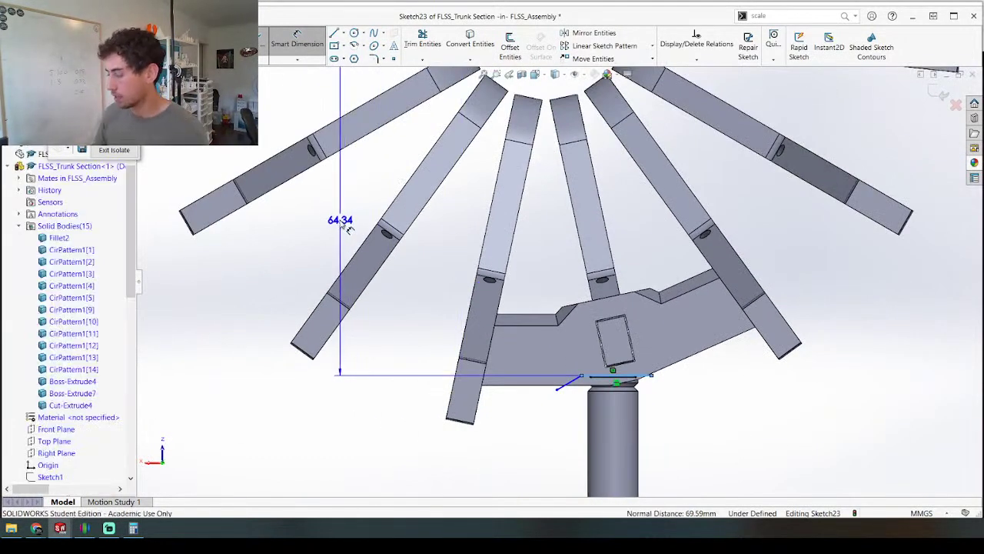
type("64.5")
key("Return")
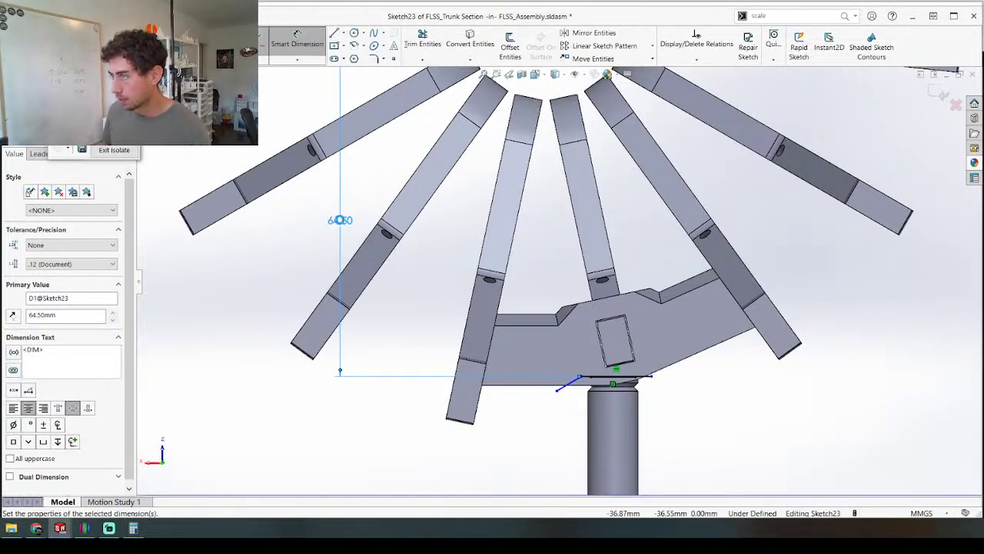
double_click(342, 223)
type("64.5")
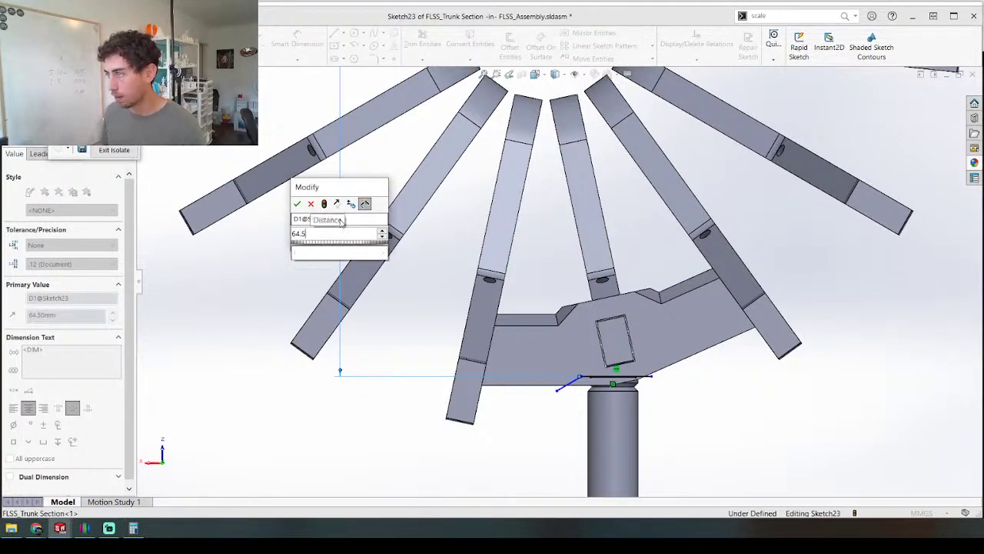
key("Return")
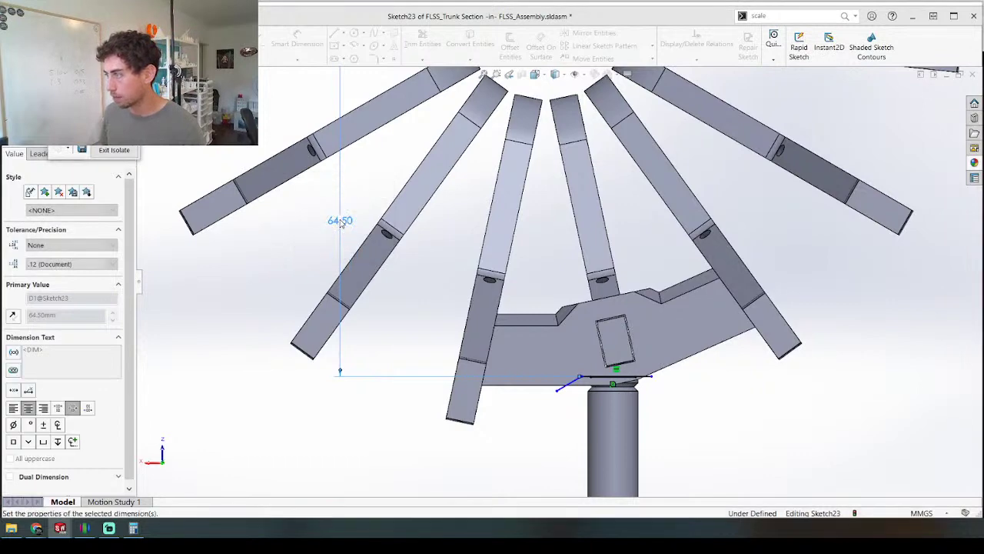
Step: Set the horizontal line's distance from the origin to 63.5 mm
double_click(340, 221)
type("63.5")
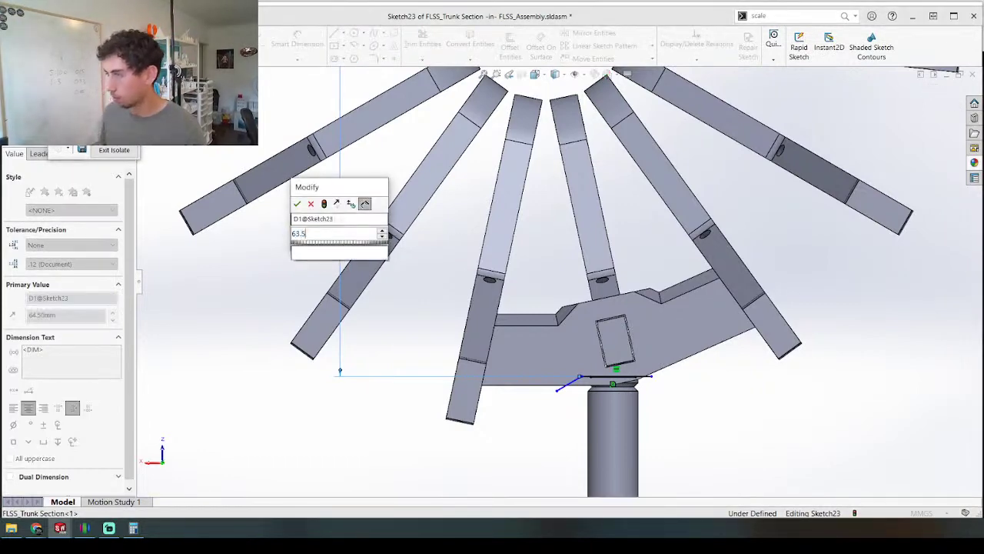
key("Return")
scroll(603, 362, "down", 5)
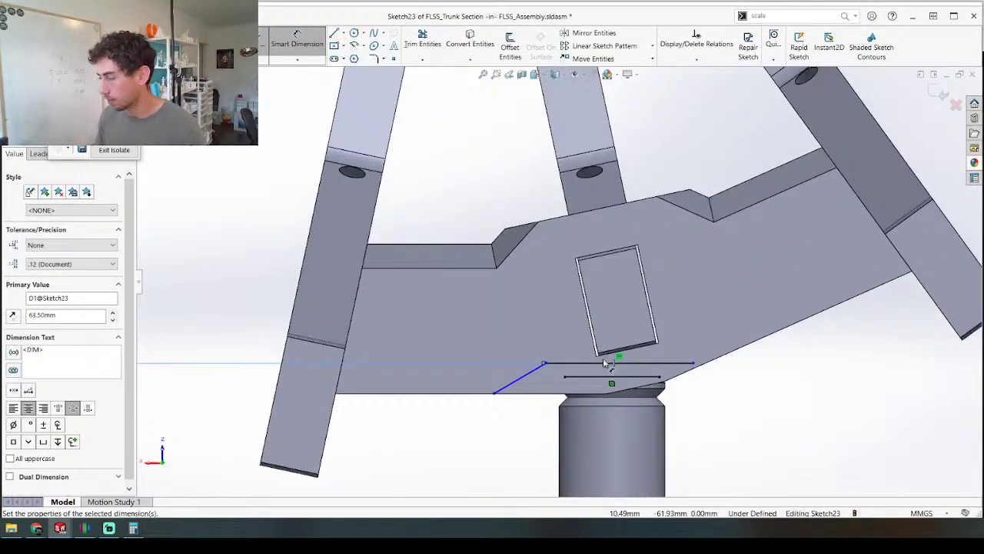
Step: Examine the sketched lines against the pin's end and the web's rectangular hole from several angles
scroll(582, 335, "up", 2)
mouse_move(582, 322)
middle_mouse_down()
mouse_move(445, 299)
mouse_move(576, 346)
mouse_move(578, 361)
mouse_move(559, 356)
middle_mouse_up()
scroll(559, 356, "up", 5)
scroll(603, 275, "up", 3)
mouse_move(602, 276)
middle_mouse_down()
mouse_move(598, 354)
mouse_move(507, 265)
mouse_move(588, 260)
middle_mouse_up()
scroll(592, 300, "down", 5)
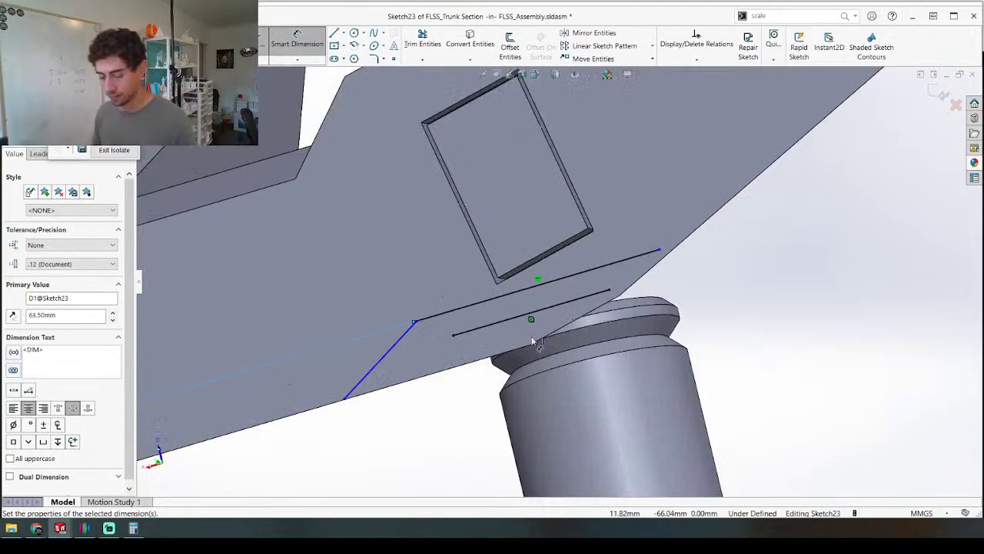
key("Escape")
scroll(517, 254, "up", 8)
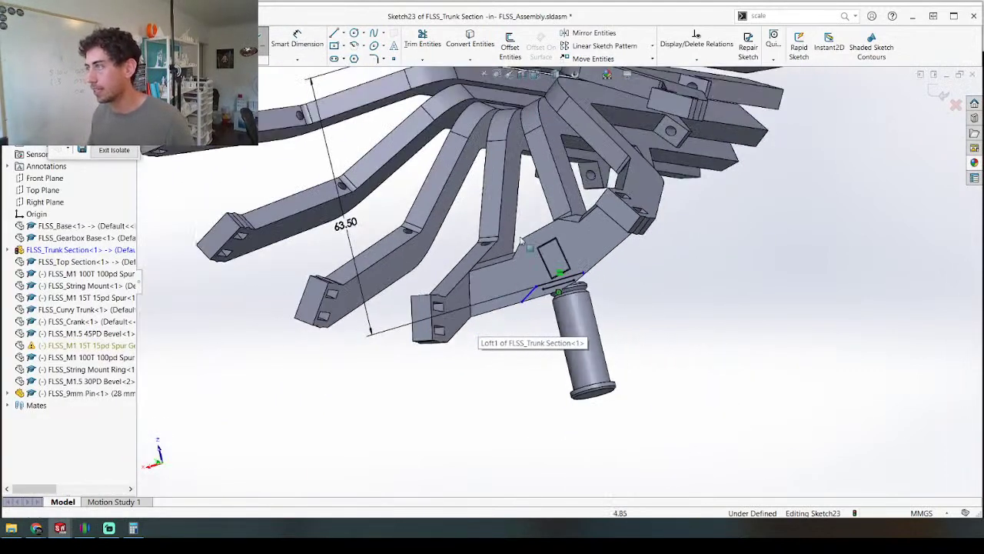
scroll(542, 296, "down", 5)
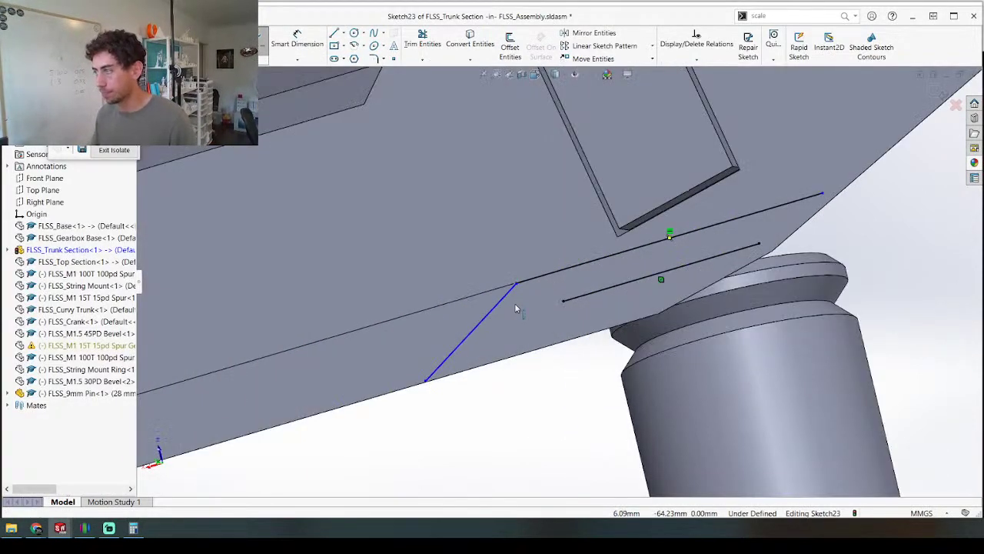
scroll(517, 308, "up", 5)
scroll(509, 310, "down", 2)
mouse_move(508, 310)
middle_mouse_down()
mouse_move(508, 263)
mouse_move(477, 284)
mouse_move(584, 201)
mouse_move(584, 322)
middle_mouse_up()
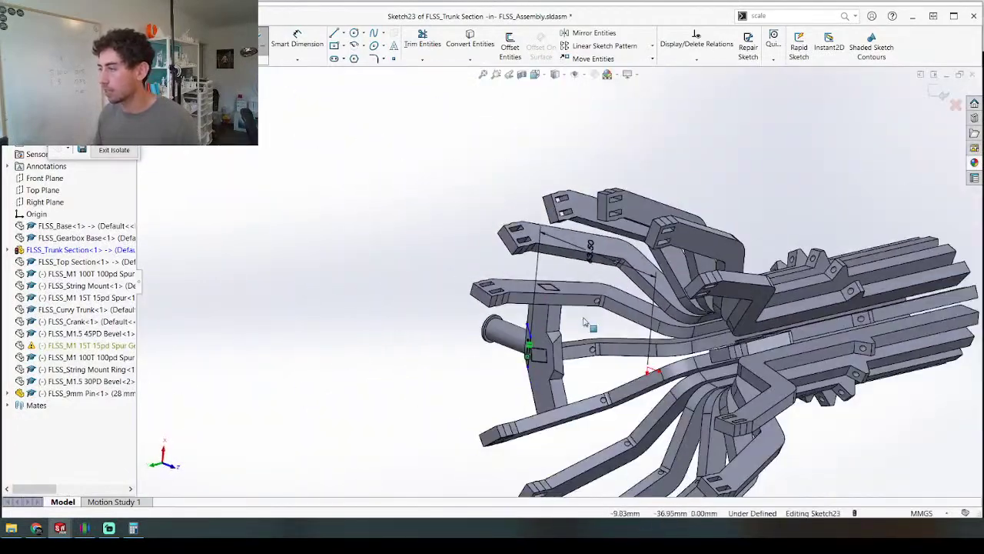
middle_click_drag(590, 395, 577, 323)
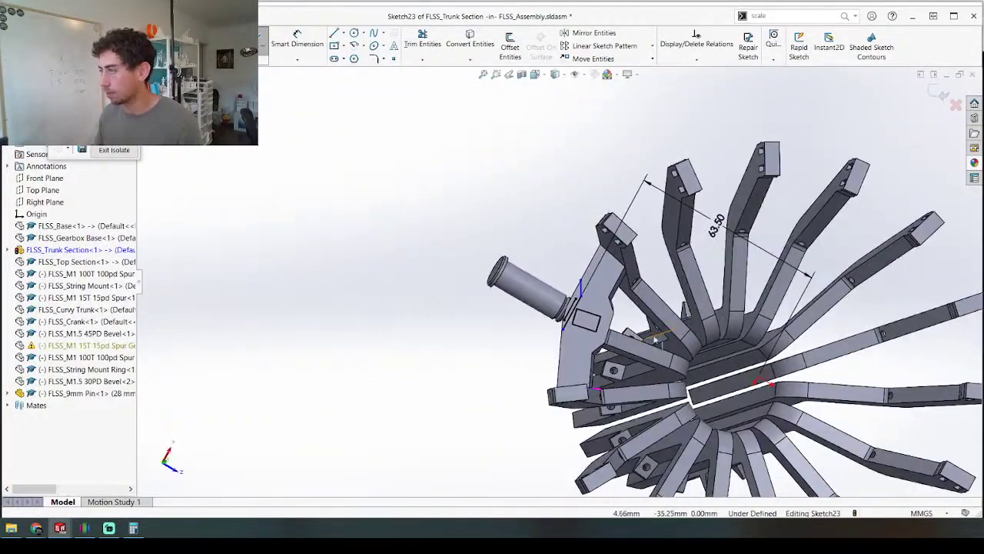
Step: Make the sketch's angled line horizontal
scroll(576, 321, "down", 5)
scroll(592, 261, "down", 4)
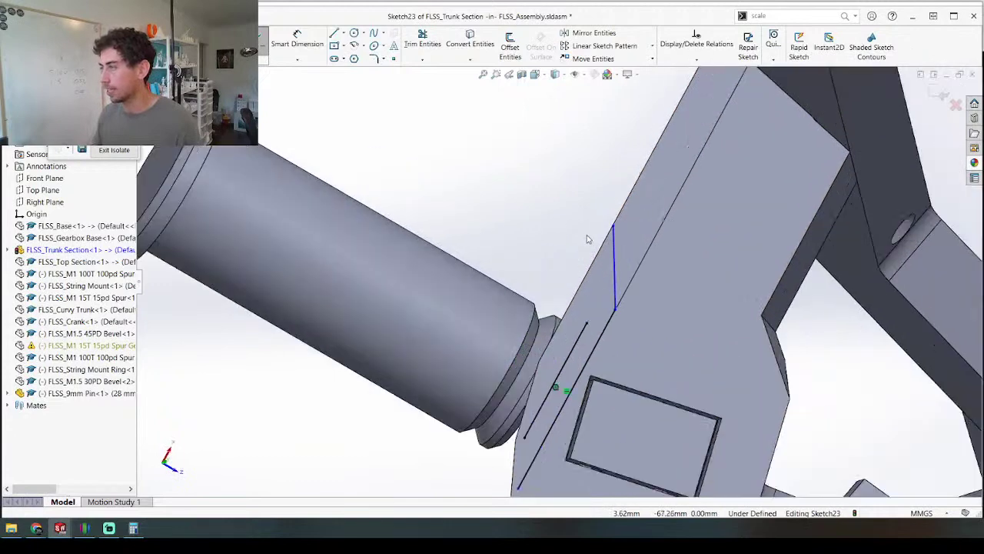
scroll(607, 279, "up", 5)
scroll(513, 283, "down", 4)
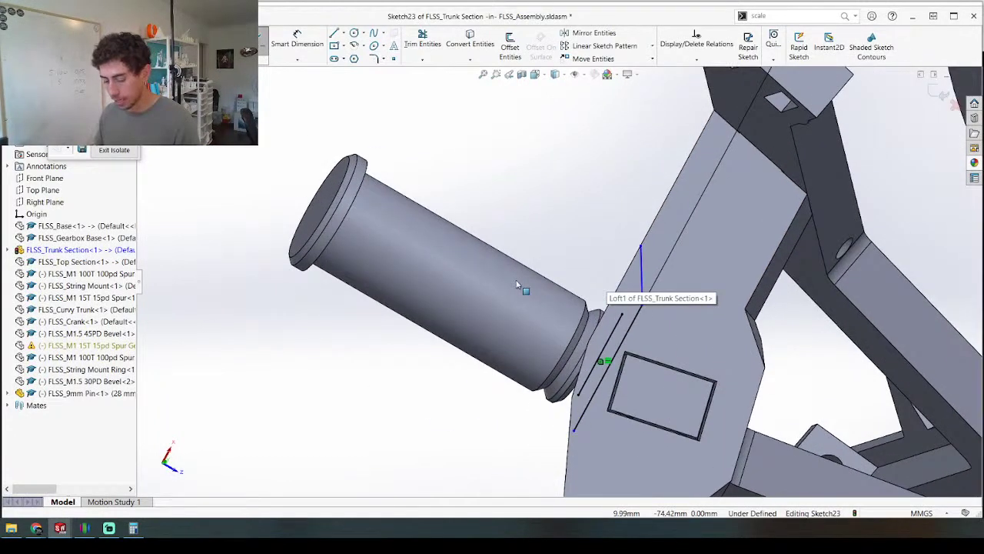
left_click(642, 275)
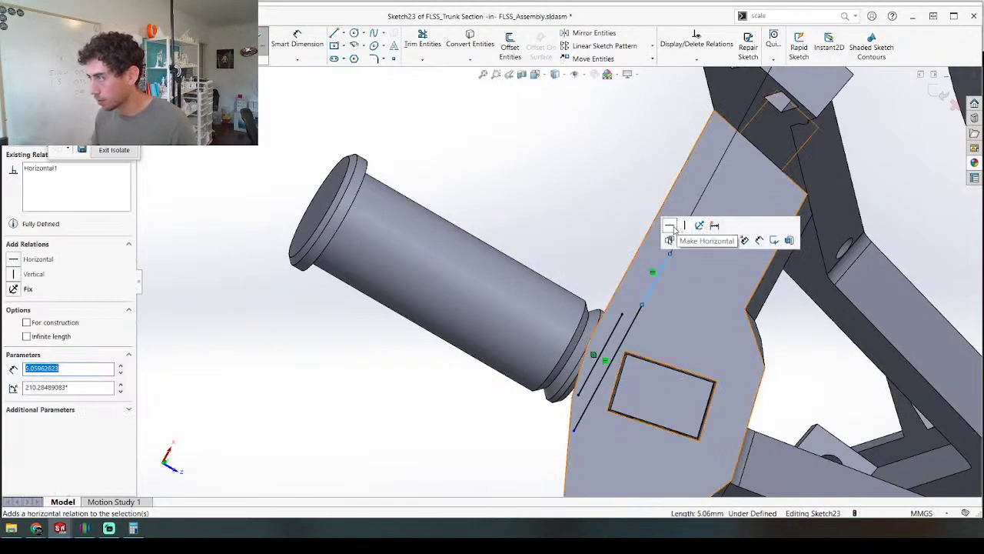
Step: Draw a construction line about 26 mm long from the short line's lower endpoint across and past the pin
left_click(671, 226)
scroll(622, 289, "up", 5)
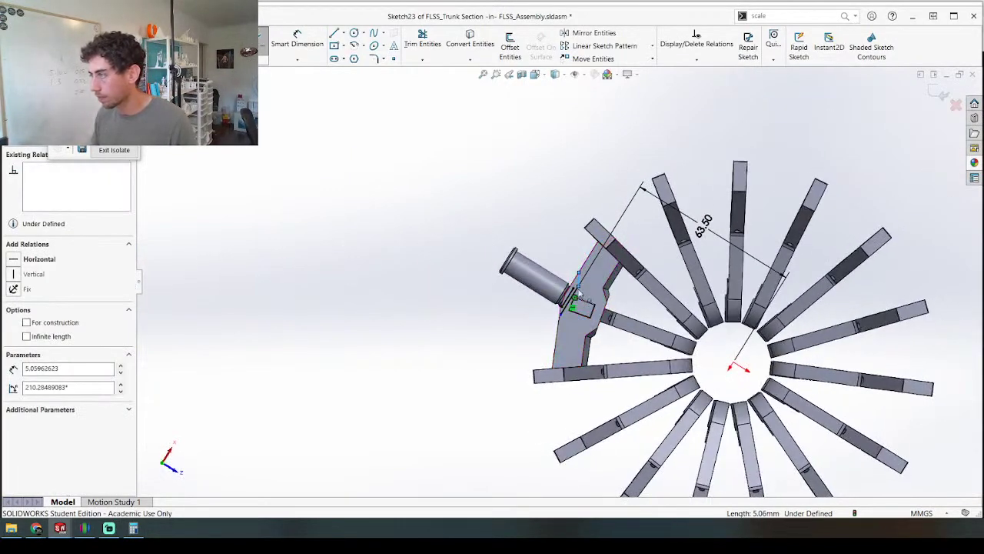
scroll(573, 284, "down", 6)
scroll(558, 273, "up", 3)
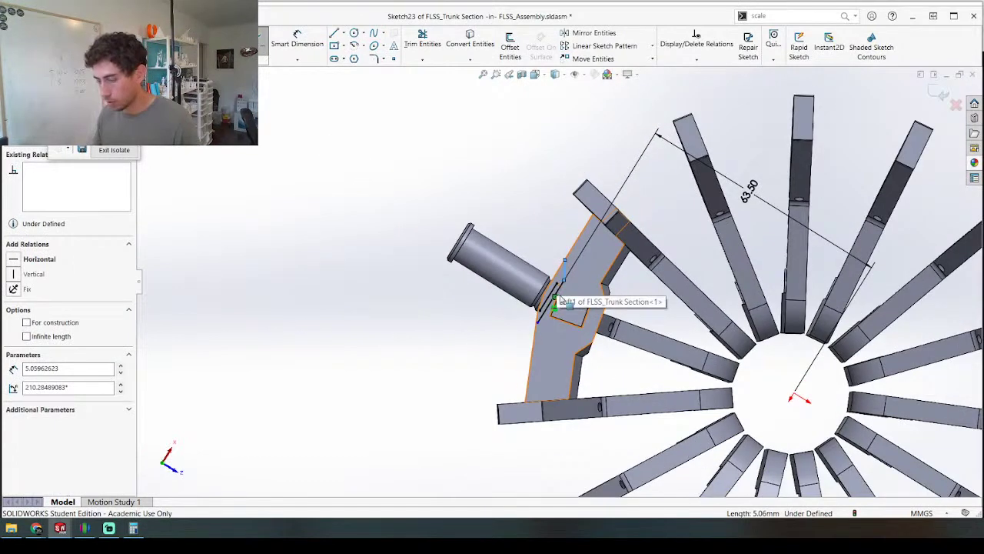
key("l")
left_click(564, 281)
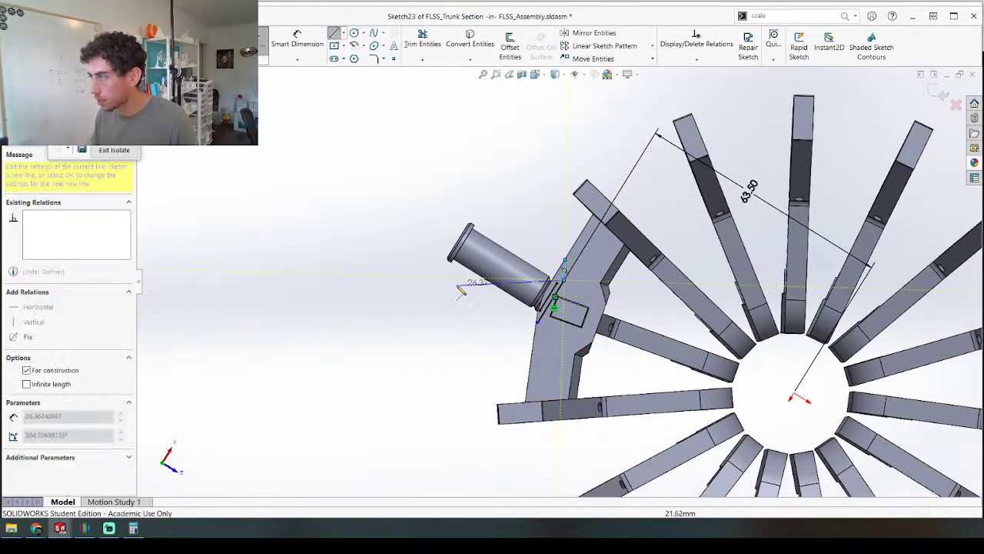
left_click(454, 283)
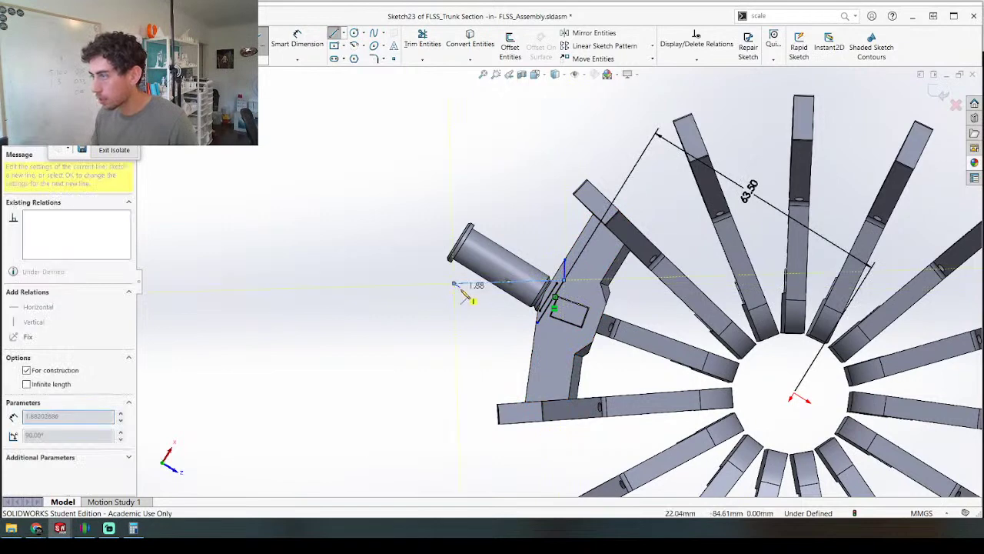
key("Escape")
Step: Make the construction line parallel to the web's lower edge and the short line perpendicular to the construction line
middle_click_drag(498, 323, 498, 328)
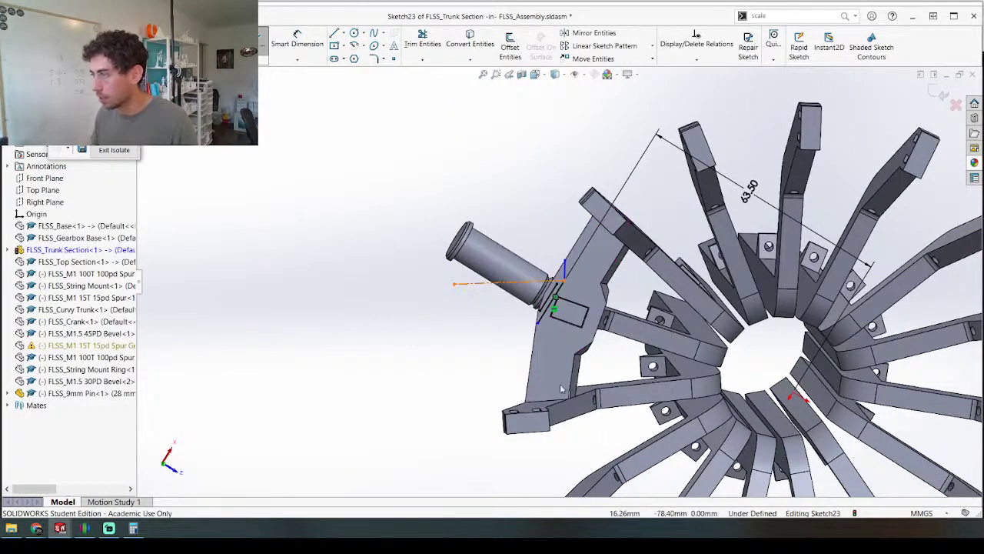
left_click(544, 403)
left_click(545, 402, "ctrl")
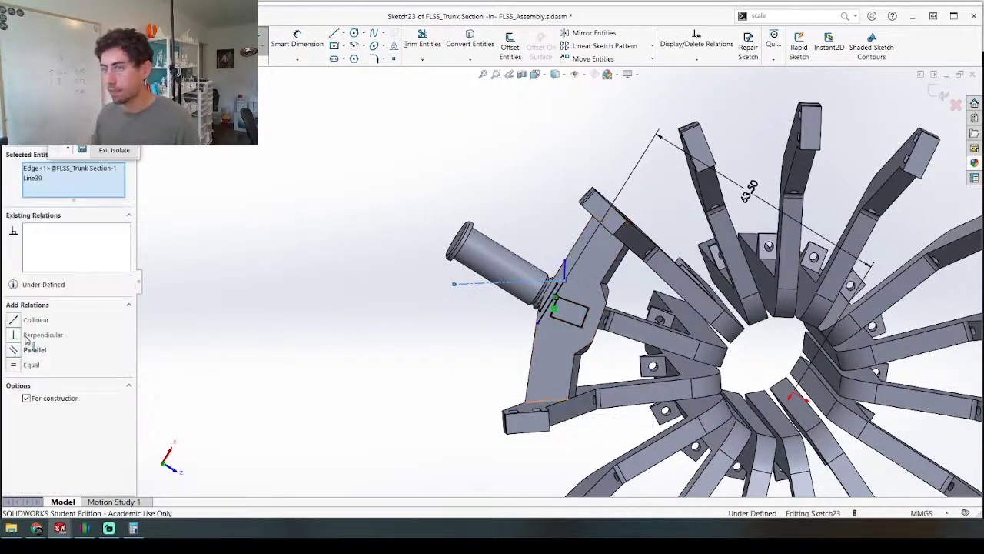
scroll(492, 231, "down", 5)
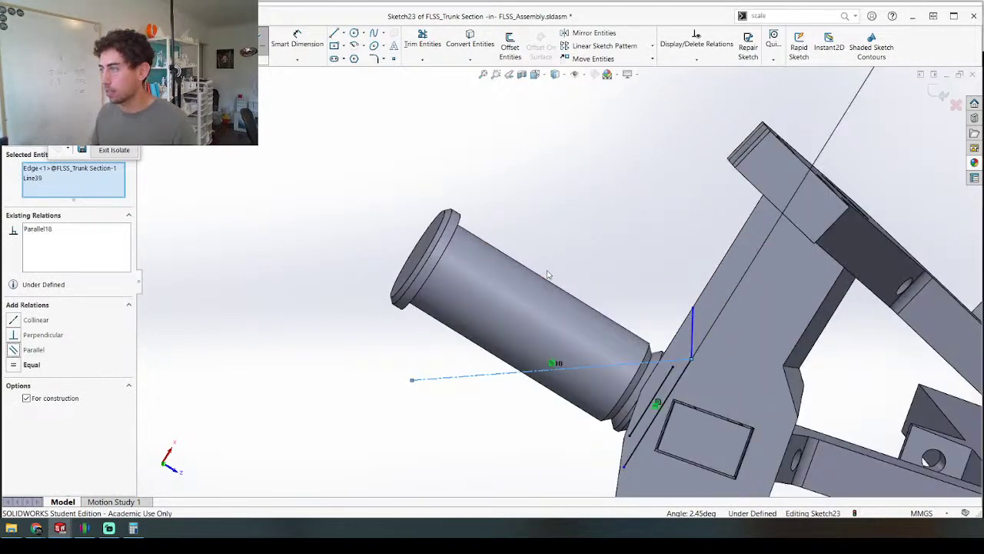
left_click(701, 343)
left_click(681, 366, "ctrl")
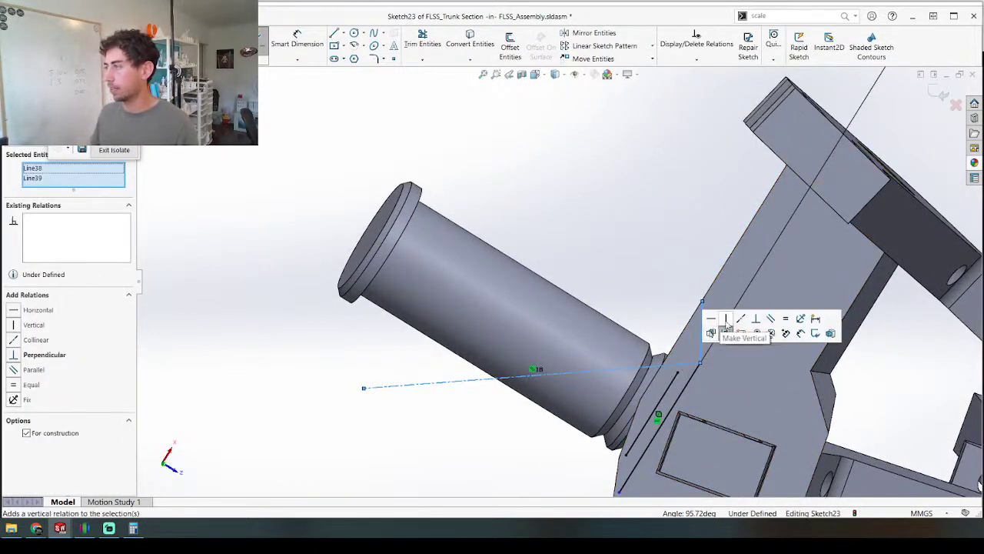
left_click(729, 320)
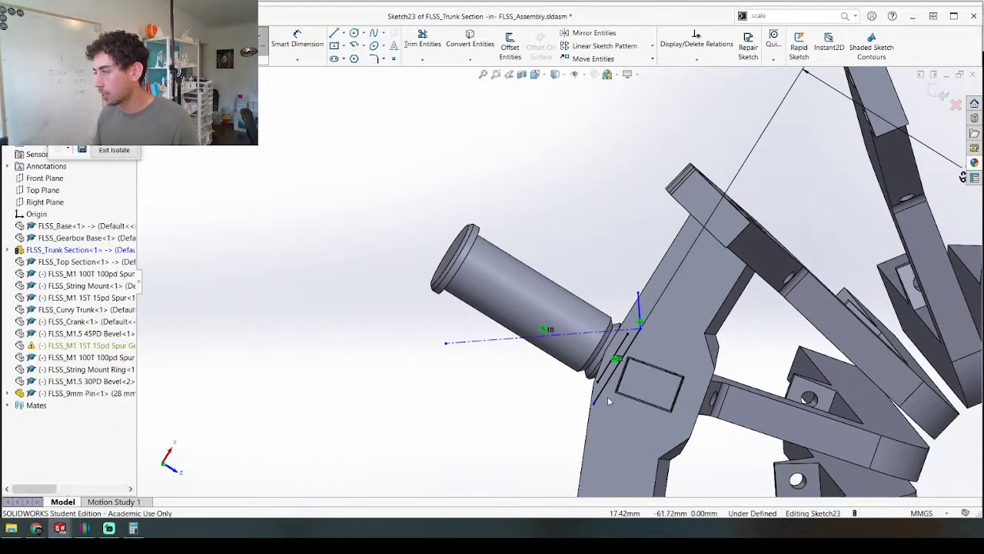
Step: Extend the long horizontal line's free end past the web's outer edge and delete the 8 mm line beside it
left_click_drag(582, 393, 562, 427)
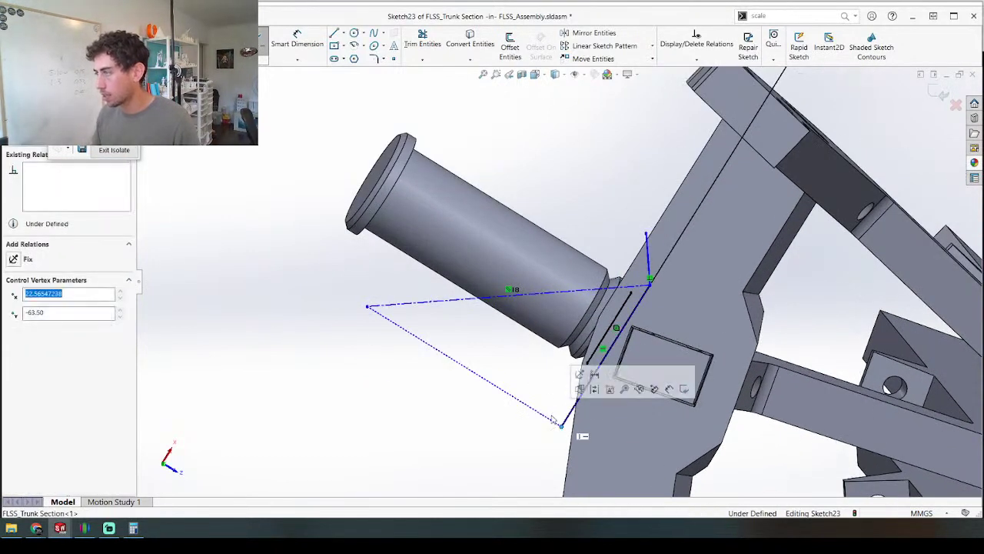
left_click(522, 395)
left_click(600, 336)
key("Escape")
Step: Lengthen the short perpendicular line by pulling its free end further beyond the web's outer edge
scroll(538, 300, "up", 3)
middle_click_drag(544, 254, 544, 291)
scroll(592, 273, "down", 4)
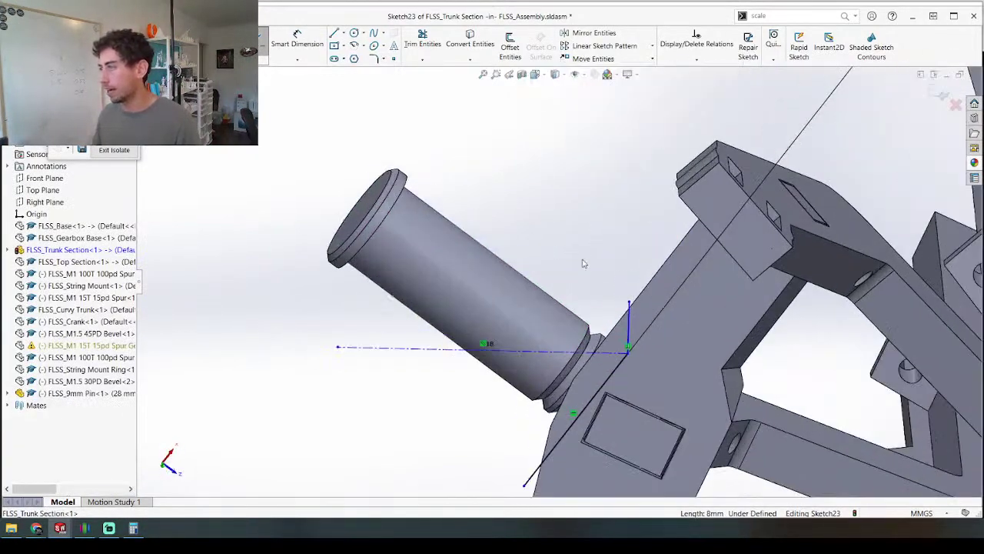
mouse_move(628, 304)
left_mouse_down()
mouse_move(616, 293)
mouse_move(632, 260)
left_mouse_up()
scroll(578, 366, "up", 4)
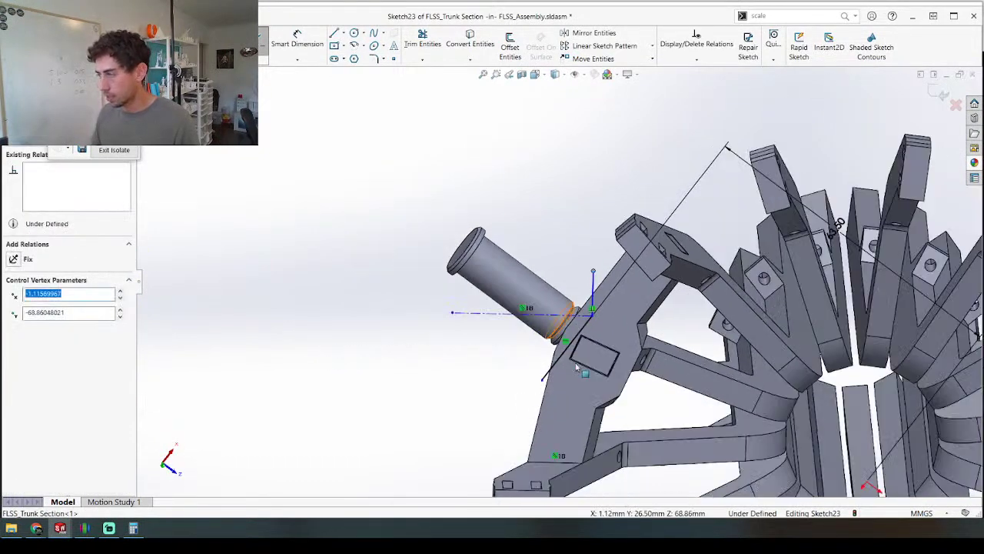
scroll(600, 336, "up", 1)
Step: Dimension the distance from the sketch lines' shared corner to the web's lower edge as 29.5 mm
right_click_drag(600, 335, 609, 283)
scroll(619, 314, "down", 4)
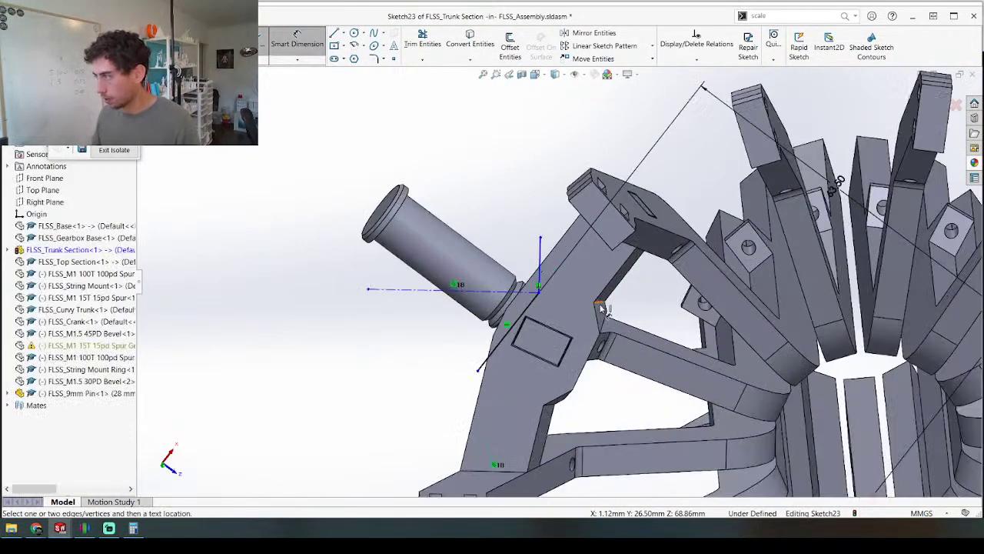
left_click(541, 293)
scroll(558, 315, "up", 2)
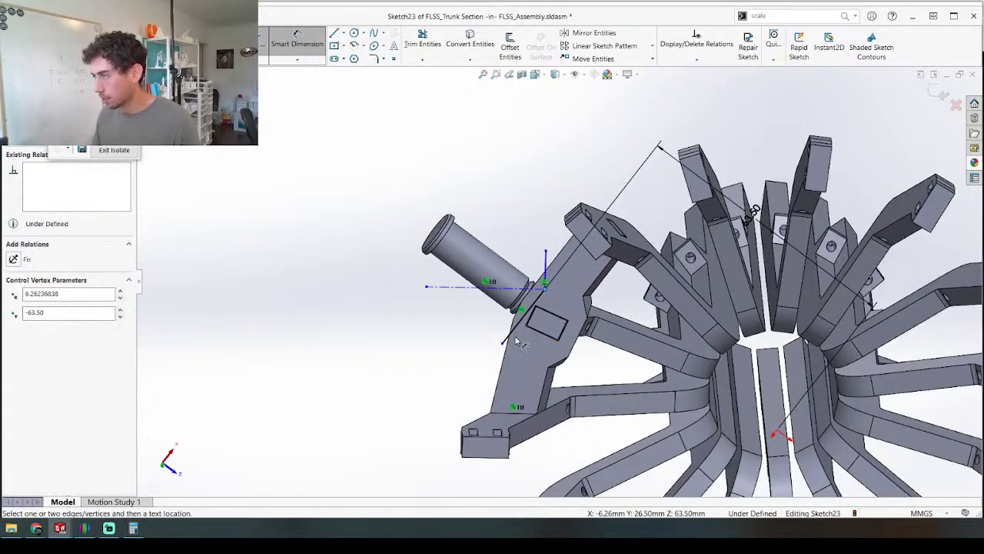
left_click(532, 416)
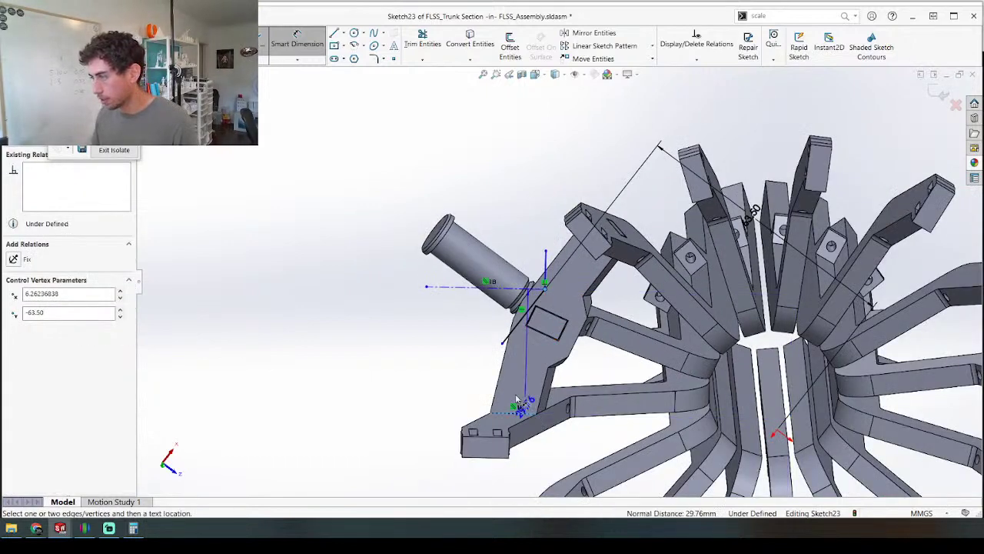
left_click(317, 346)
type("29.5")
key("Return")
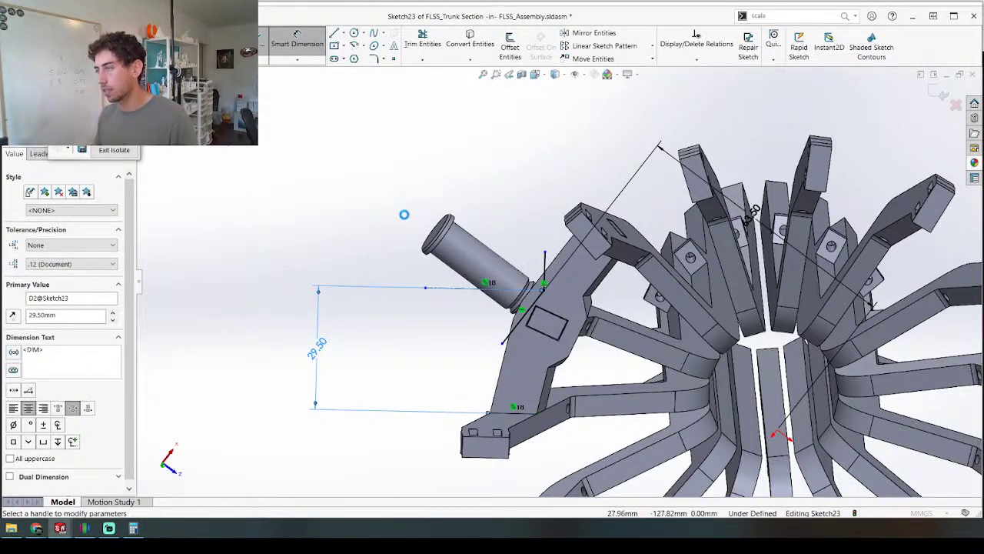
Step: Start an extruded cut from the sketch and restrict its scope to the Boss-Extrude7 and Boss-Extrude4 bodies
key("e")
middle_click_drag(402, 191, 415, 384)
scroll(568, 210, "down", 8)
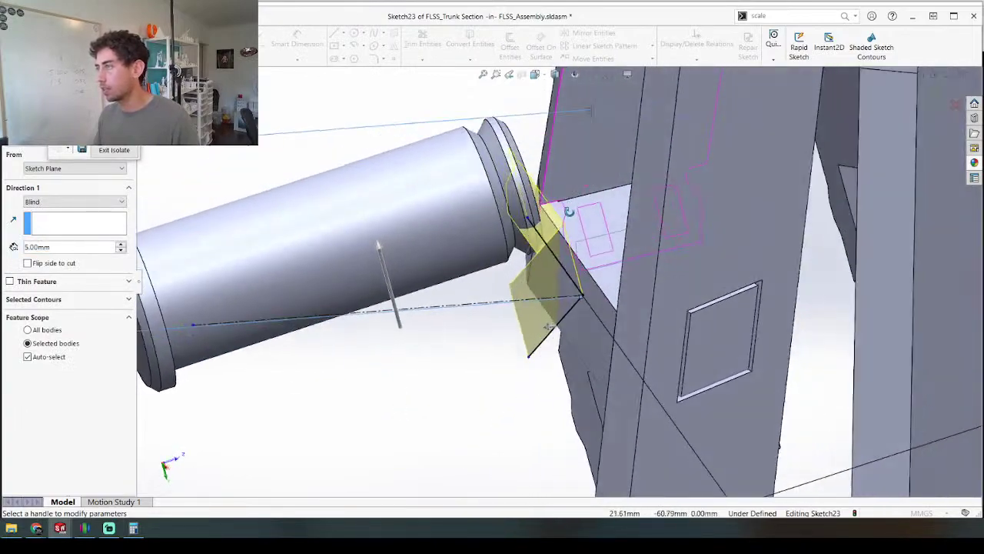
middle_click_drag(567, 211, 561, 184)
left_click(44, 356)
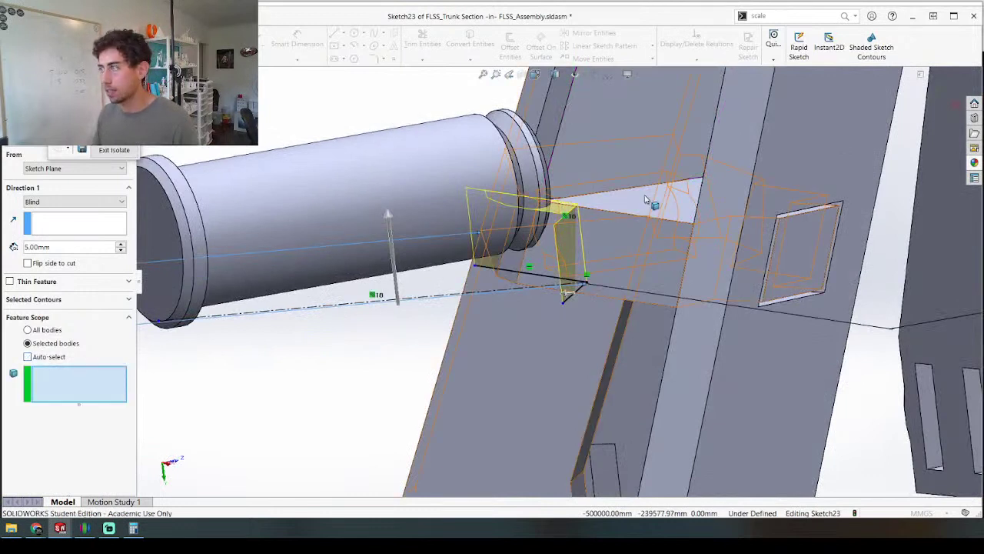
left_click(609, 236)
left_click(583, 123)
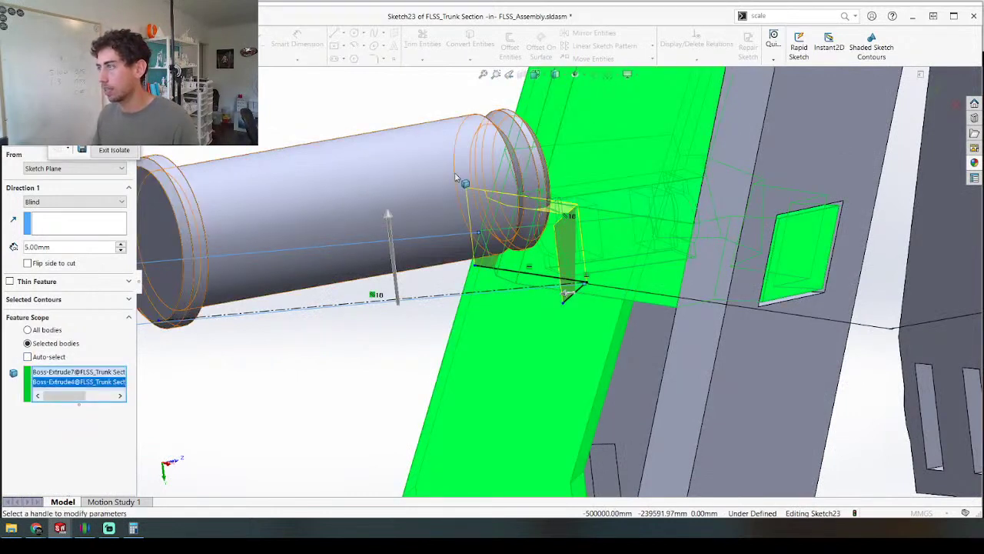
Step: Make the cut go through all in both directions and create it
left_click(66, 203)
left_click(63, 228)
scroll(429, 161, "up", 6)
scroll(467, 181, "up", 1)
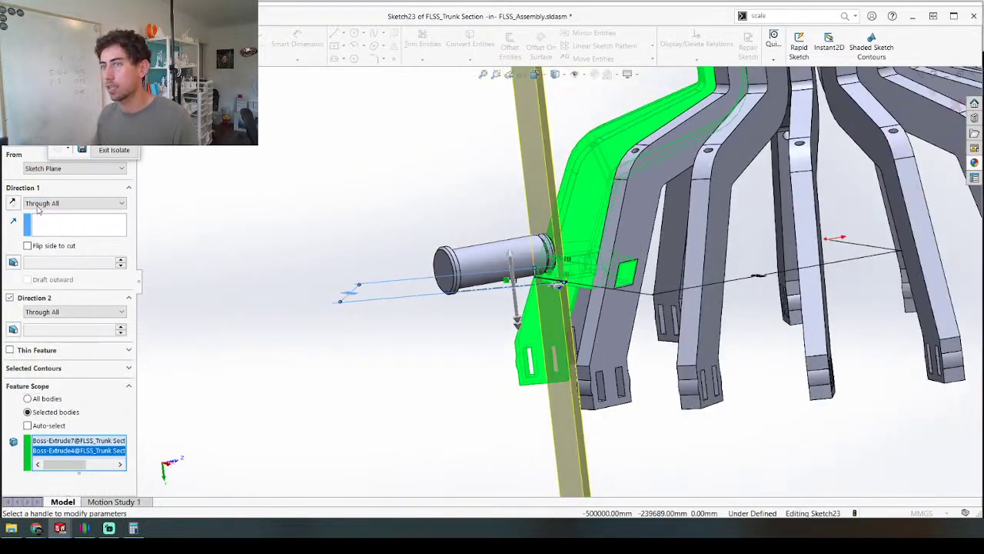
middle_click_drag(304, 267, 329, 264)
key("Return")
Step: Examine the cut on the trunk section's web around the pin's end from several angles
middle_click_drag(533, 172, 491, 260)
scroll(484, 373, "down", 6)
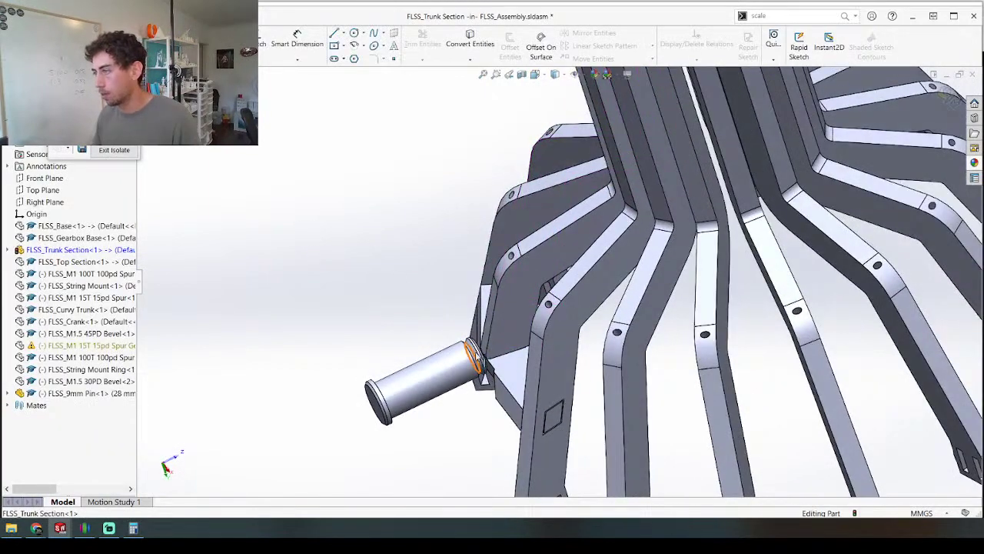
middle_click_drag(487, 377, 670, 283)
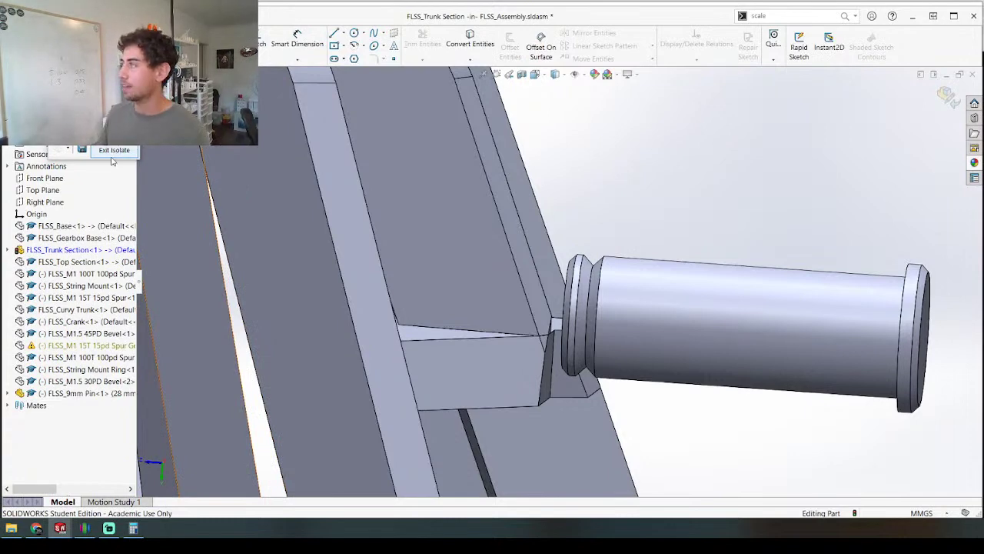
middle_click_drag(557, 279, 584, 372)
scroll(580, 295, "down", 4)
middle_click_drag(586, 294, 591, 261)
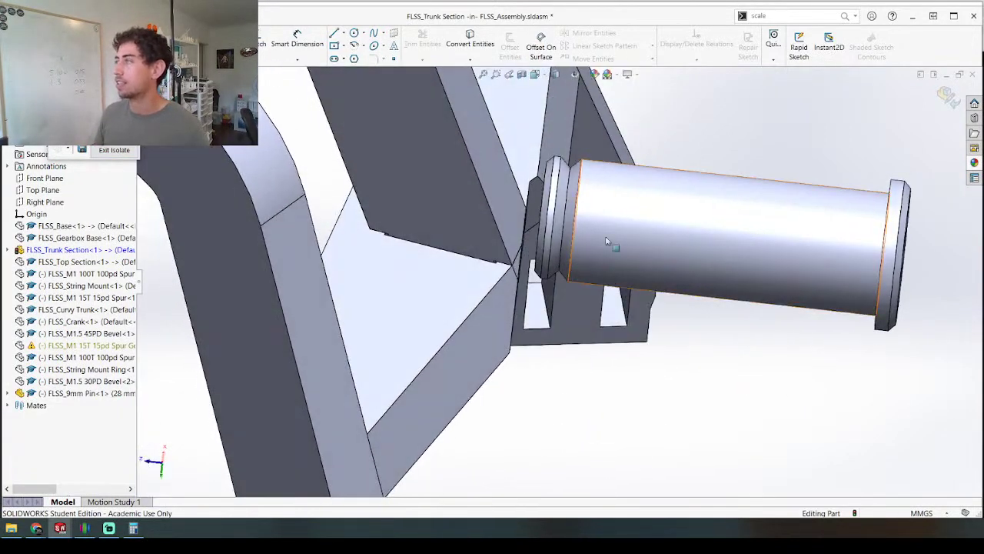
Step: Show all components again and examine the cut web and its rectangular hole behind the bevel gears
left_click(106, 150)
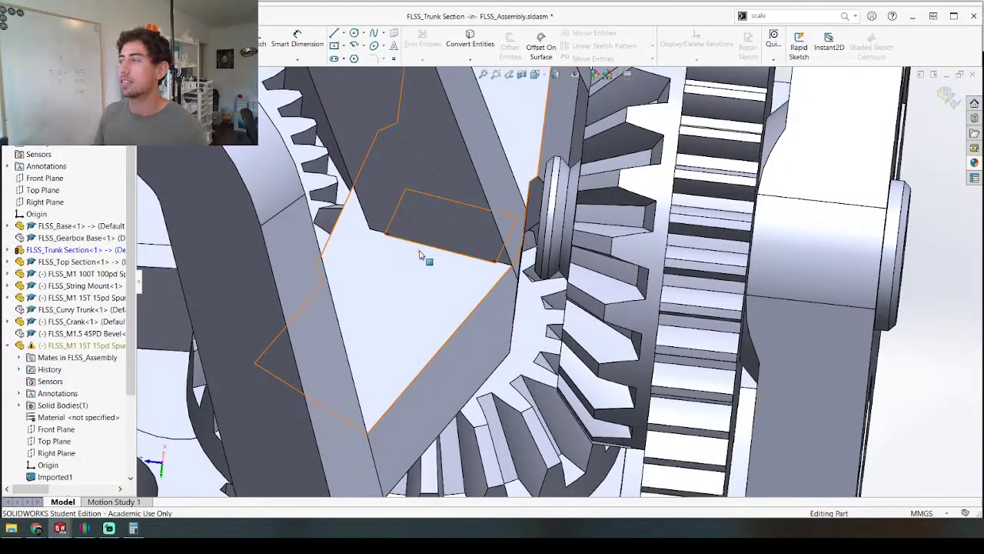
scroll(428, 250, "up", 3)
middle_click_drag(429, 248, 538, 219)
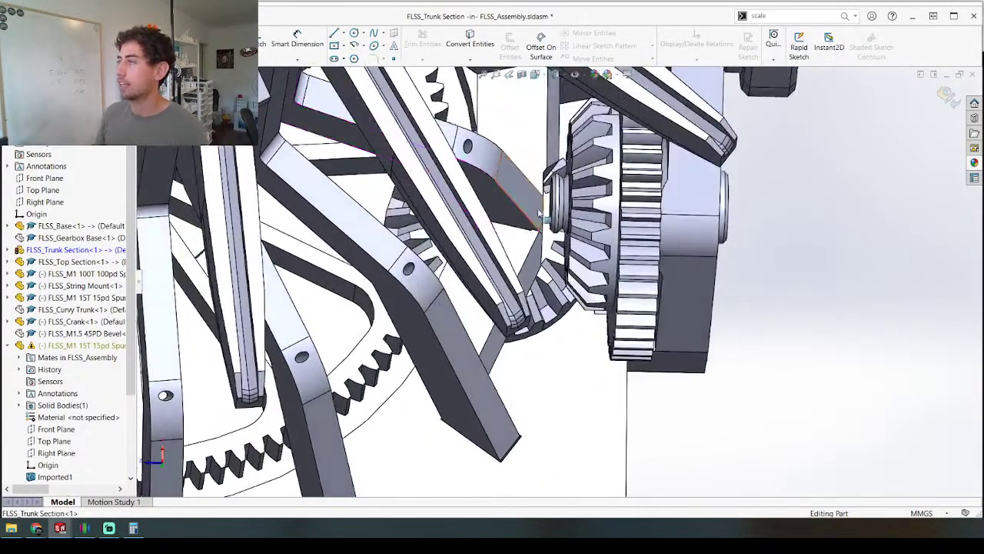
scroll(538, 220, "down", 5)
middle_click_drag(576, 301, 541, 75)
scroll(576, 298, "down", 6)
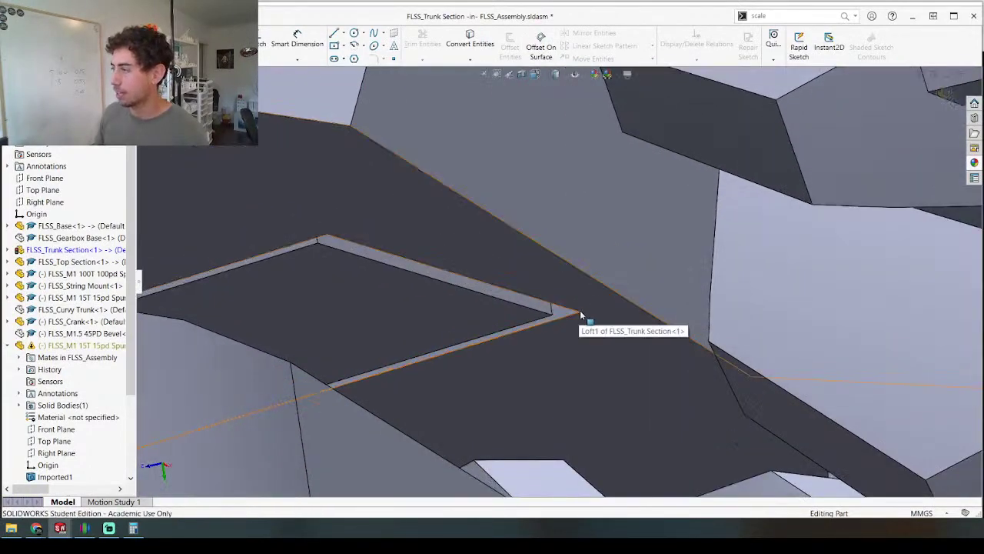
scroll(579, 312, "down", 1)
middle_click_drag(578, 312, 544, 315)
scroll(588, 306, "down", 2)
Step: Isolate the trunk section and measure the distance from the rectangular hole's corner to the web's outer edge
right_click(627, 249)
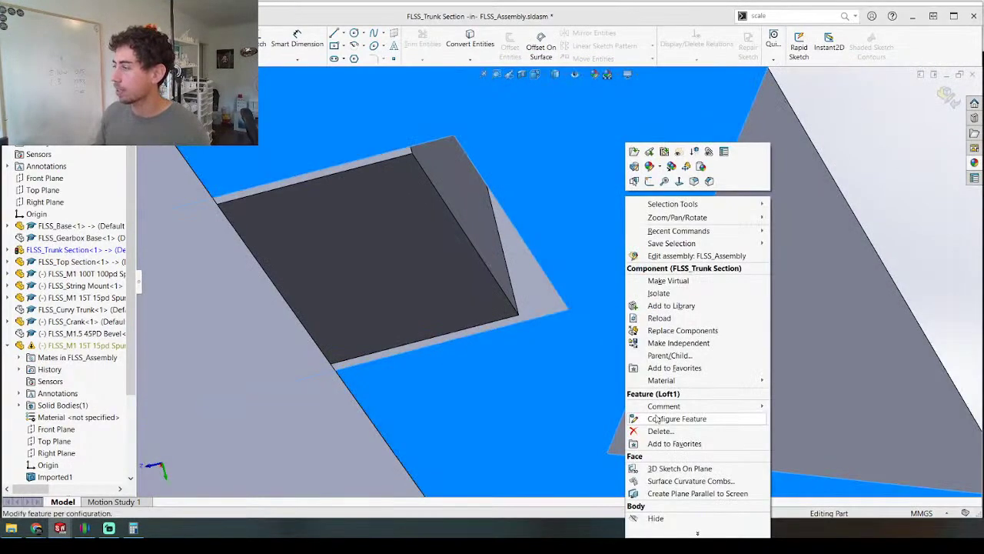
left_click(659, 293)
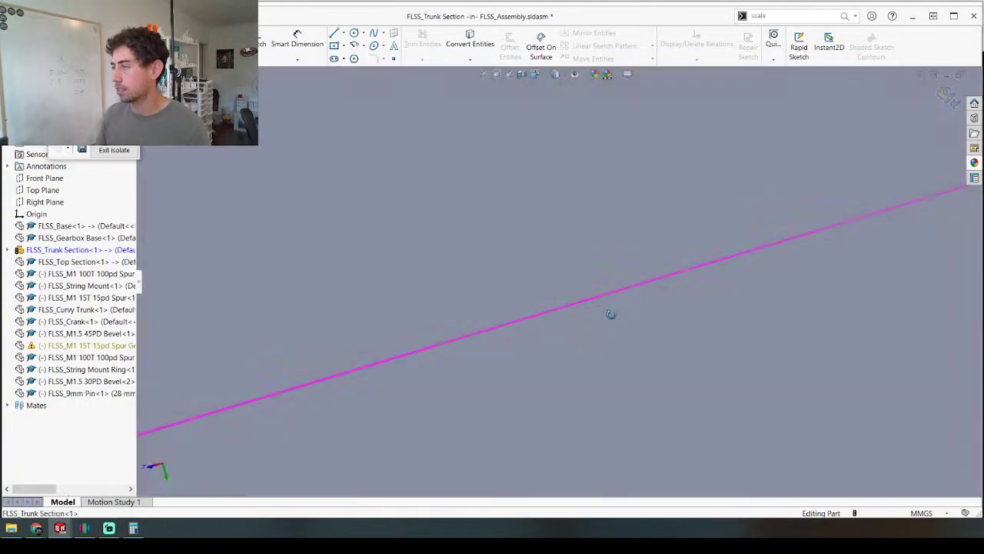
mouse_move(610, 314)
middle_mouse_down()
mouse_move(589, 300)
mouse_move(581, 319)
mouse_move(441, 342)
mouse_move(451, 347)
mouse_move(461, 308)
mouse_move(460, 322)
middle_mouse_up()
scroll(419, 395, "down", 8)
middle_click_drag(487, 283, 503, 147)
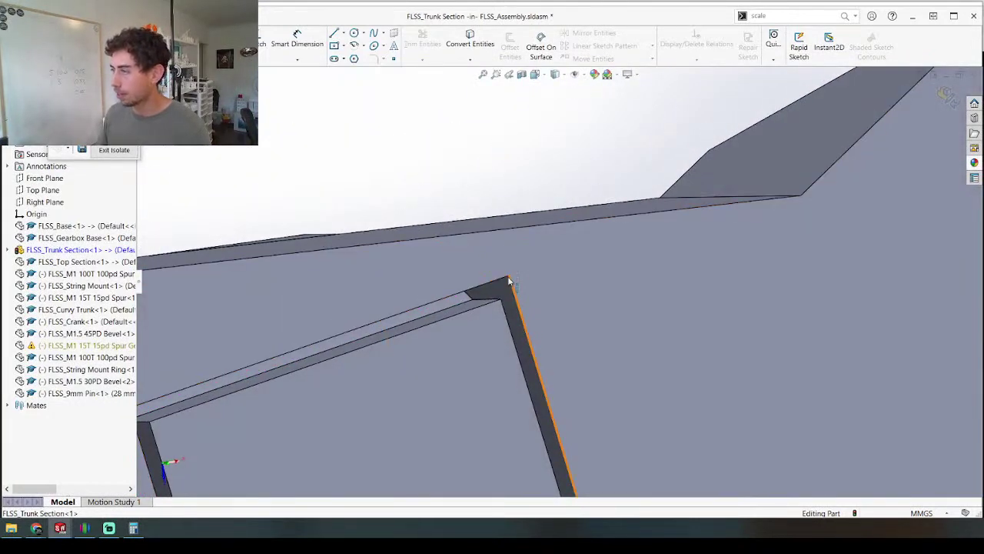
left_click(518, 228)
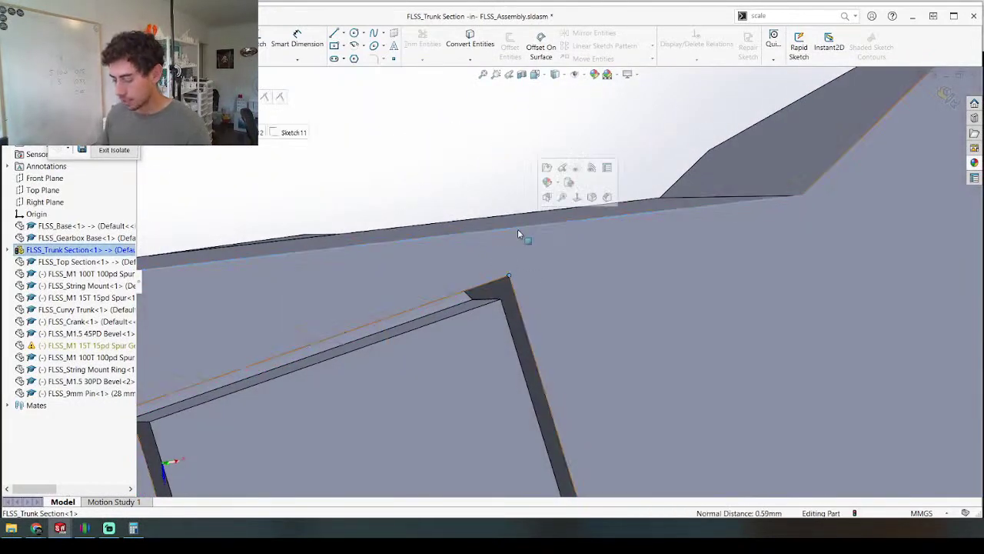
key("m")
scroll(465, 309, "up", 5)
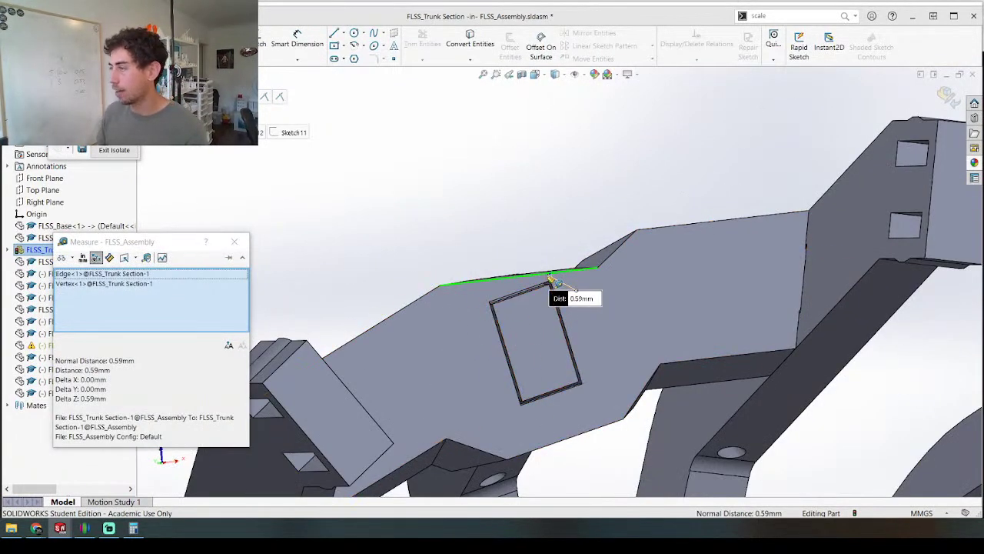
key("Escape")
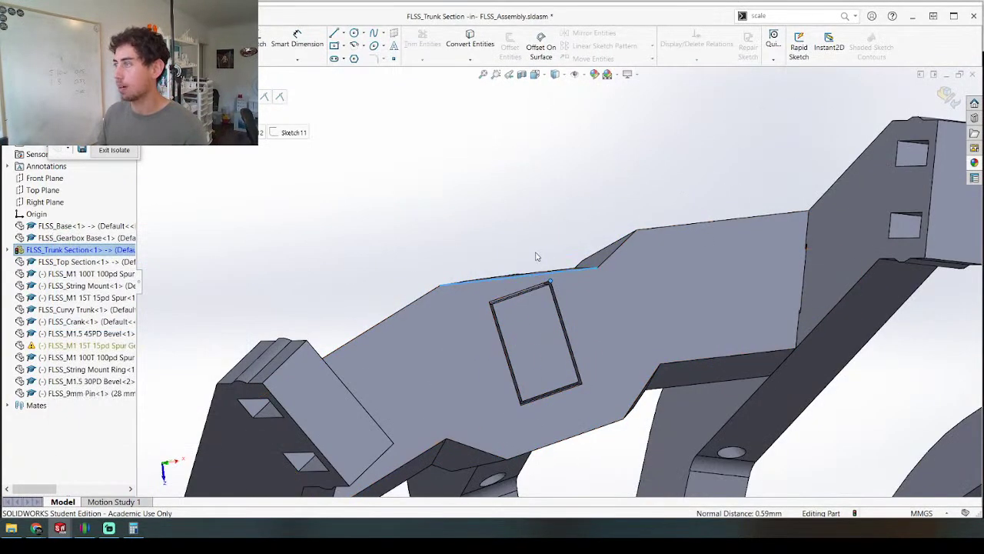
Step: Finish editing the trunk section within the assembly and restore all isolated components to view
left_click(946, 94)
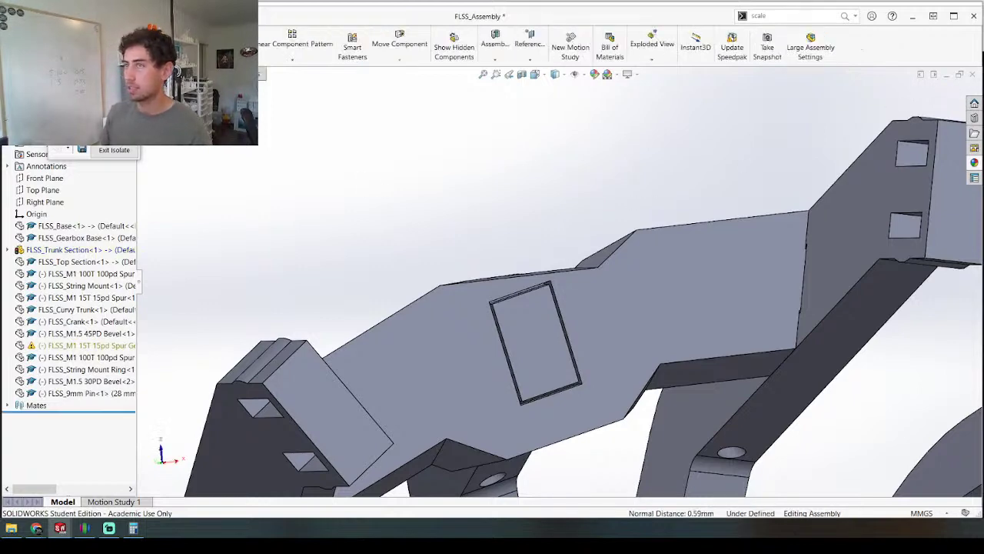
left_click(115, 151)
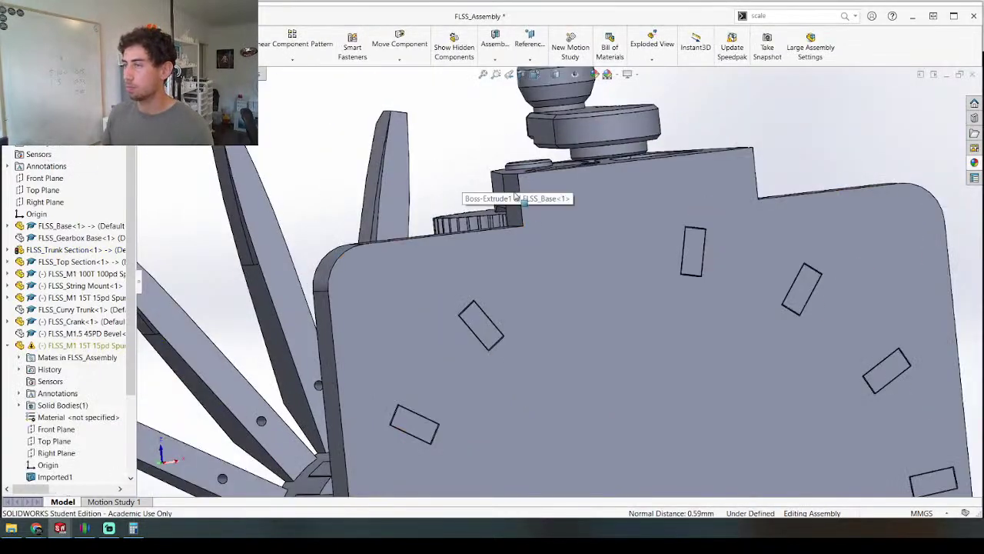
Step: Isolate the trunk section, inspect the rectangular hole in its cross web, and restore all components to view
middle_click_drag(541, 267, 634, 345)
scroll(592, 272, "up", 3)
scroll(474, 167, "down", 5)
middle_click_drag(487, 226, 517, 343)
right_click(515, 337)
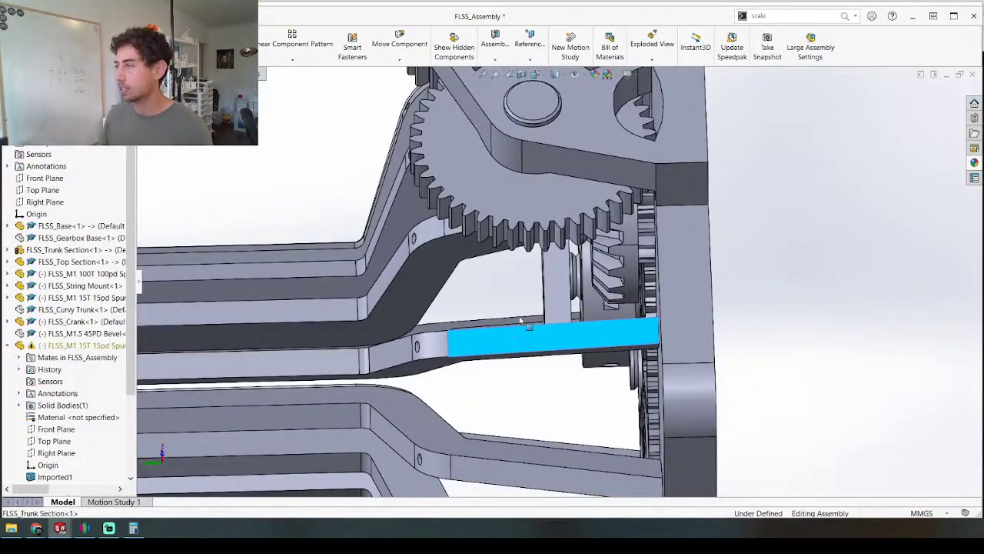
left_click(560, 283)
mouse_move(560, 283)
middle_mouse_down()
mouse_move(442, 292)
mouse_move(556, 275)
middle_mouse_up()
middle_click(587, 199)
mouse_move(587, 198)
middle_mouse_down()
mouse_move(546, 201)
mouse_move(489, 153)
mouse_move(543, 164)
mouse_move(637, 246)
middle_mouse_up()
scroll(582, 196, "down", 4)
left_click(628, 246)
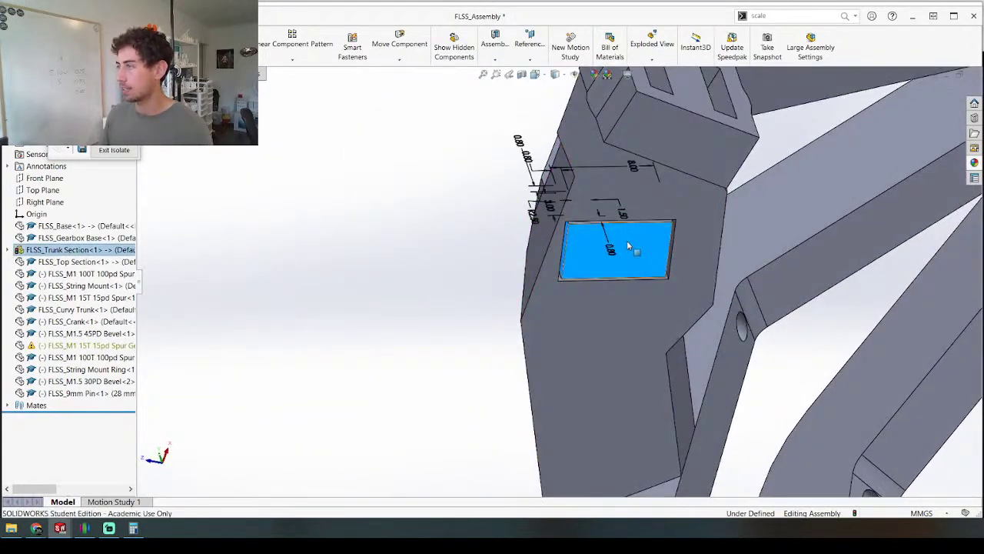
mouse_move(501, 124)
middle_mouse_down()
mouse_move(534, 169)
mouse_move(637, 242)
middle_mouse_up()
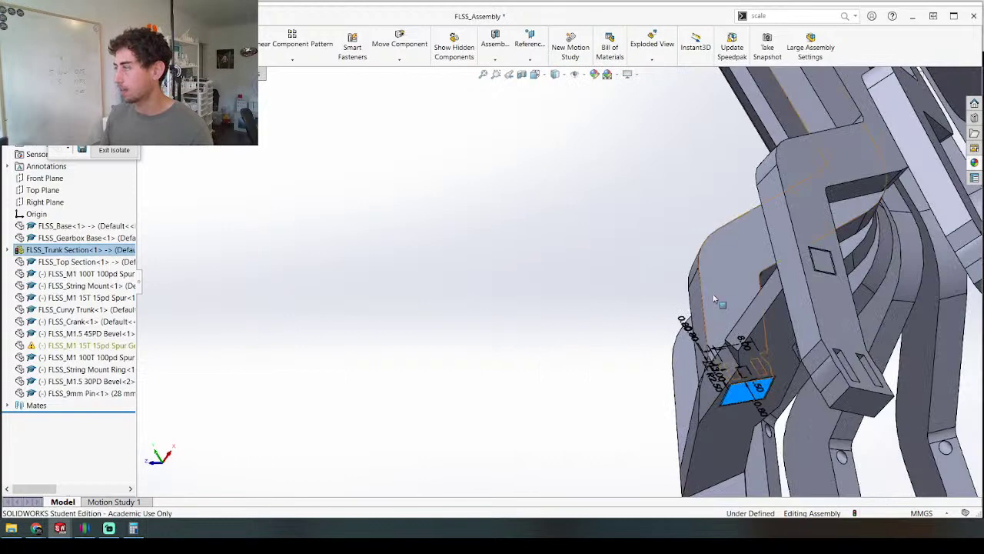
right_click(713, 300)
left_click(650, 244)
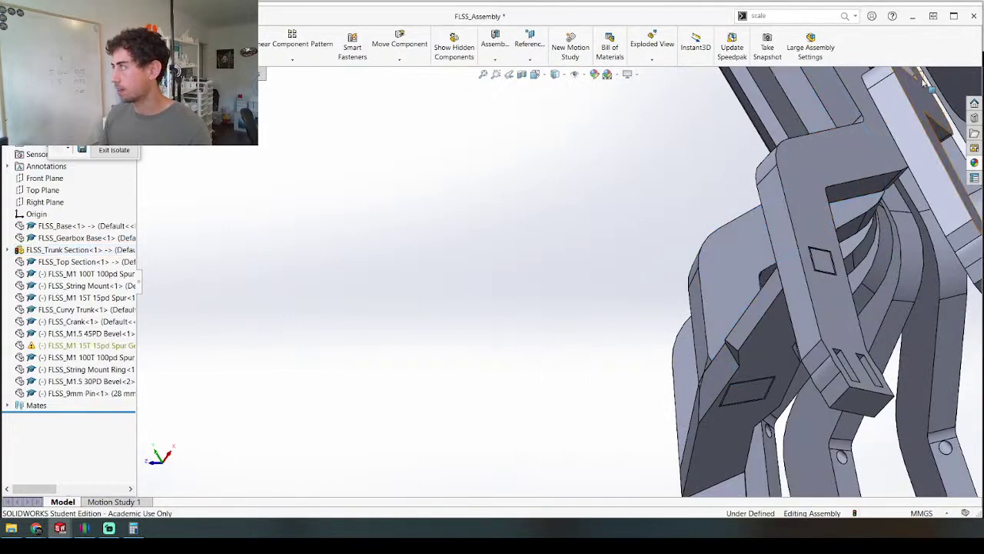
left_click(114, 150)
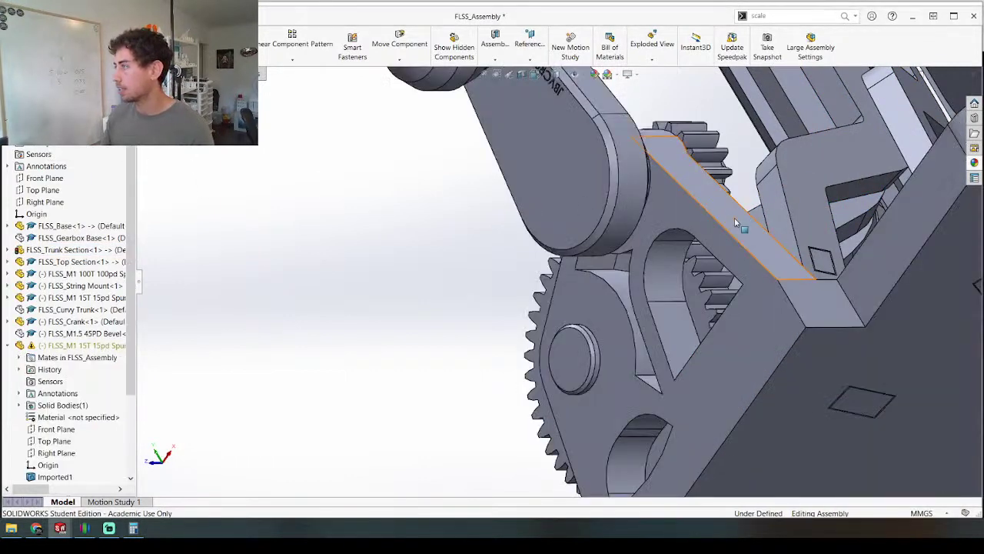
Step: Open the trunk section from the assembly as a separate part
scroll(788, 245, "down", 4)
middle_click_drag(790, 246, 799, 256)
right_click(719, 169)
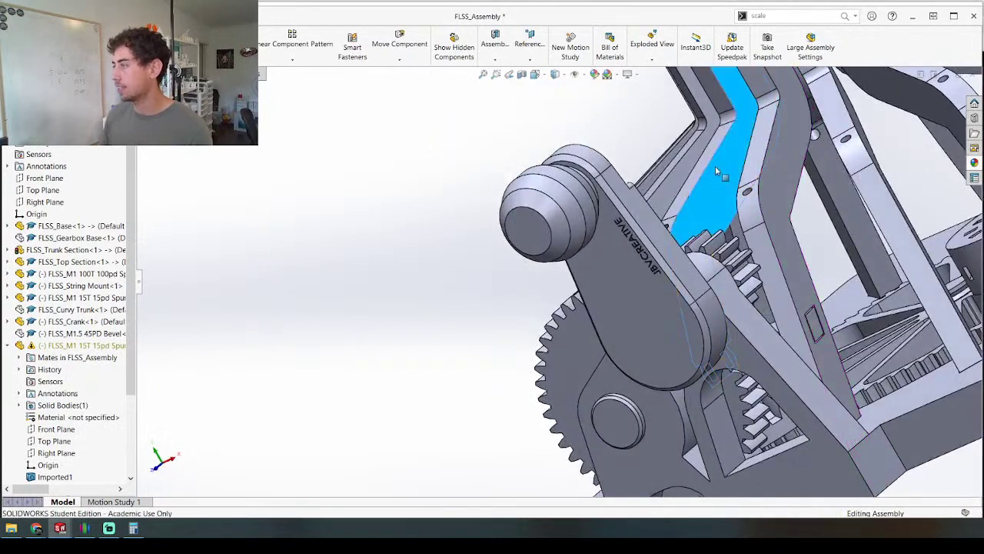
left_click(719, 132)
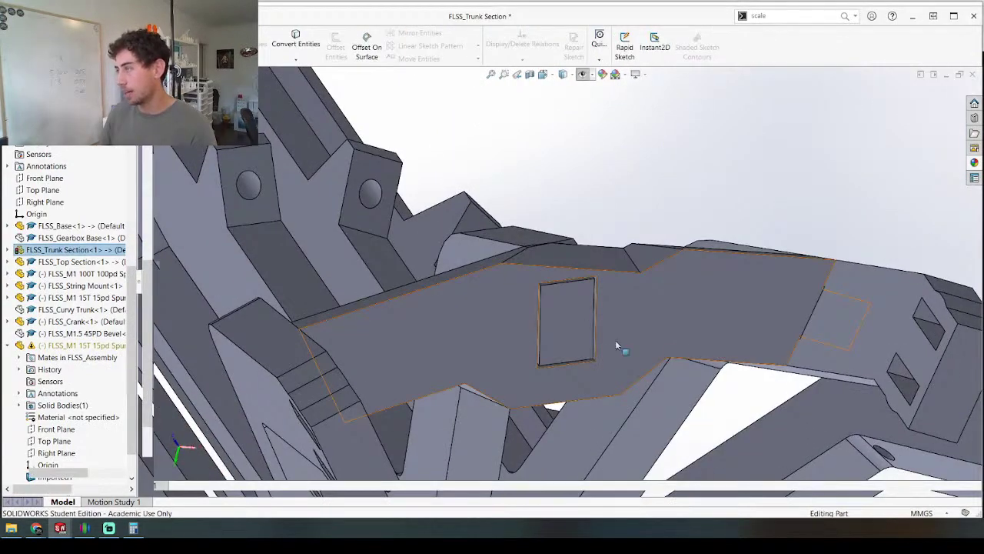
scroll(608, 310, "up", 3)
middle_click_drag(608, 310, 596, 283)
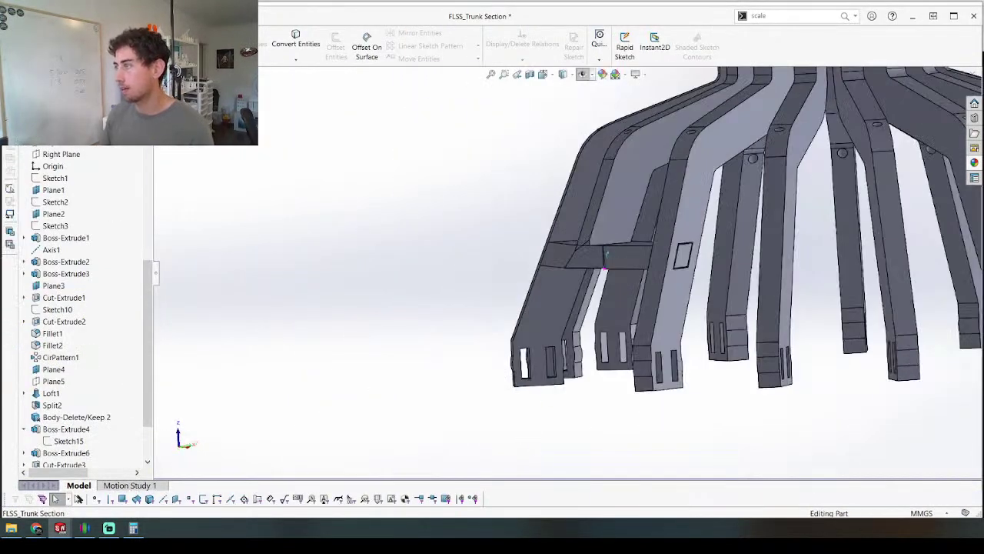
Step: Set the 8 mm overall length of the two-slot connector profile in Boss-Extrude4's sketch to 7 mm and rebuild the part
scroll(614, 236, "down", 3)
middle_click_drag(614, 236, 589, 292)
left_click(592, 227)
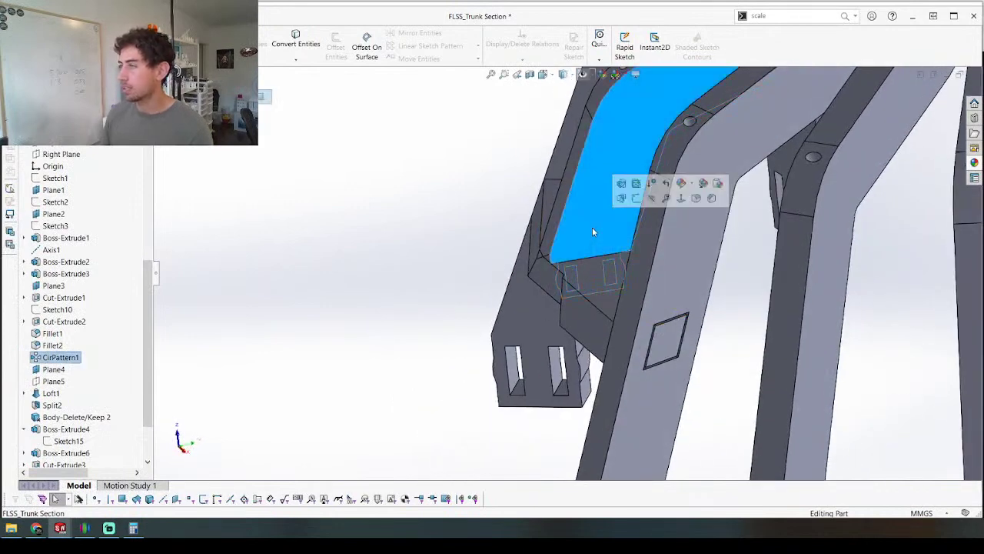
left_click(68, 441)
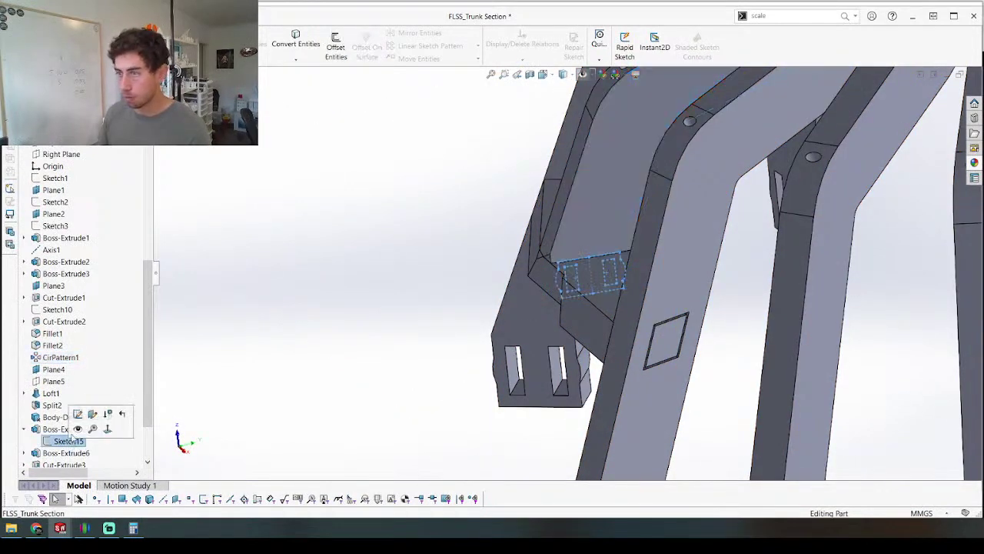
left_click(78, 414)
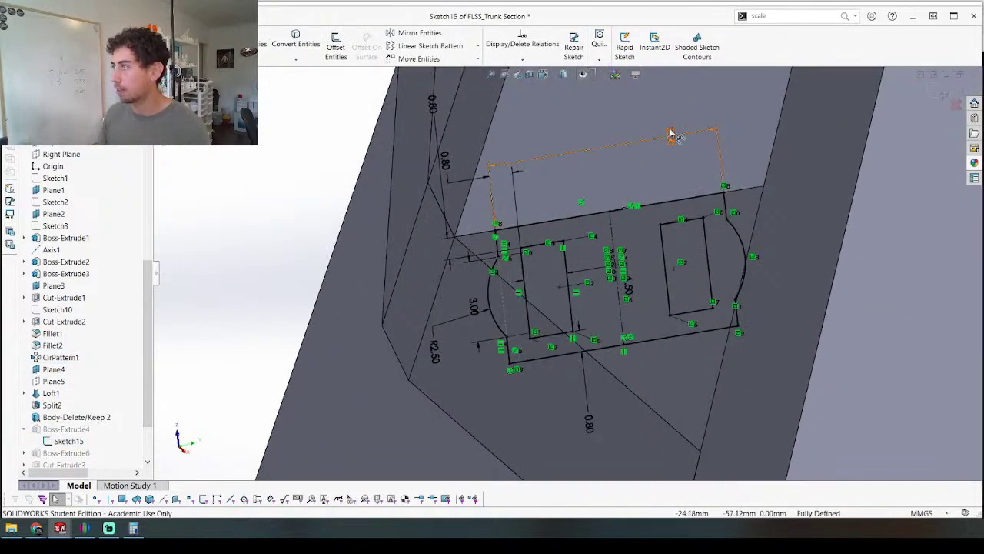
double_click(669, 135)
type("7")
key("Return")
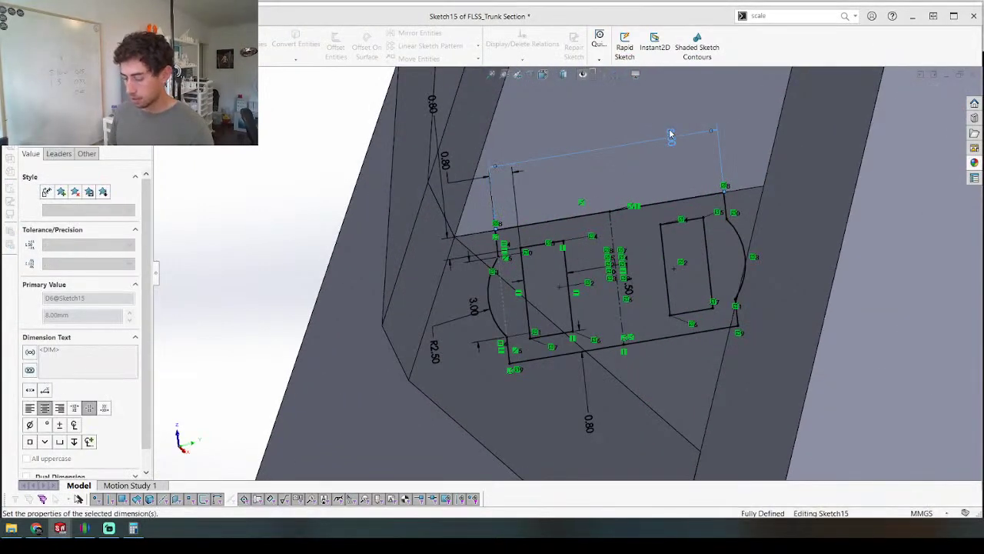
scroll(628, 276, "up", 3)
mouse_move(612, 306)
middle_mouse_down()
mouse_move(678, 161)
mouse_move(670, 79)
mouse_move(676, 289)
mouse_move(641, 366)
middle_mouse_up()
left_click(202, 396)
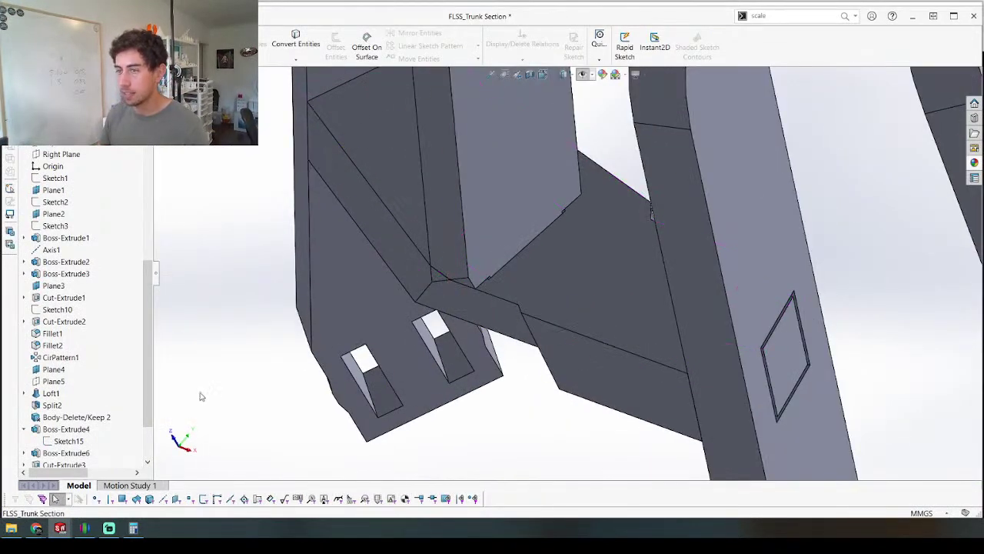
Step: Set the overall length of the two-slot connector profile in Boss-Extrude4's sketch to 6 mm and exit the sketch
left_click(66, 429)
left_click(91, 397)
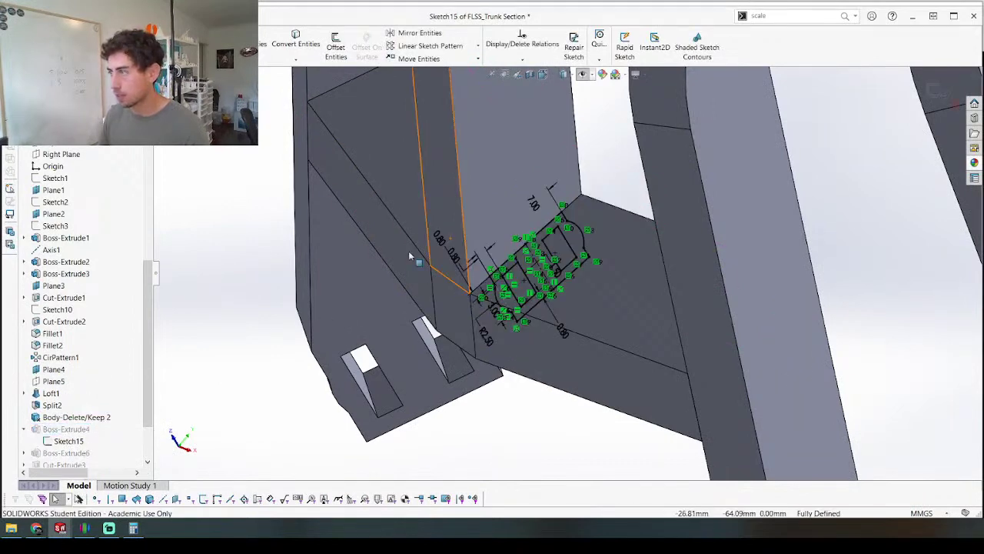
scroll(584, 280, "down", 10)
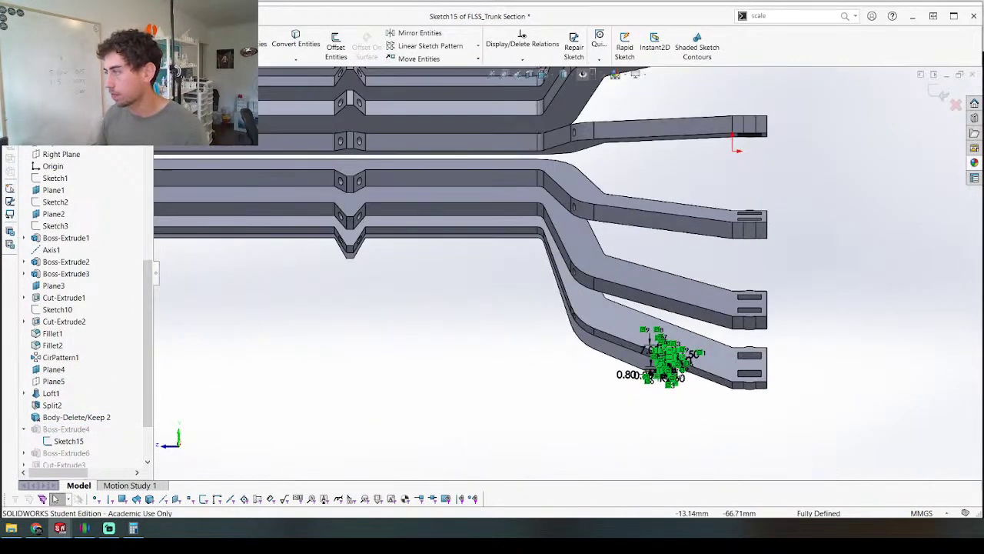
scroll(585, 279, "up", 3)
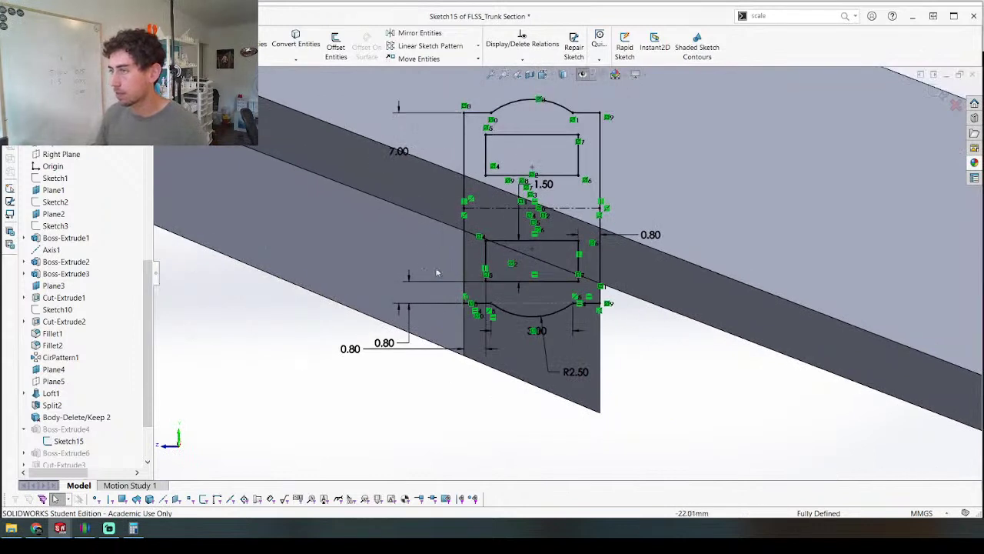
double_click(397, 152)
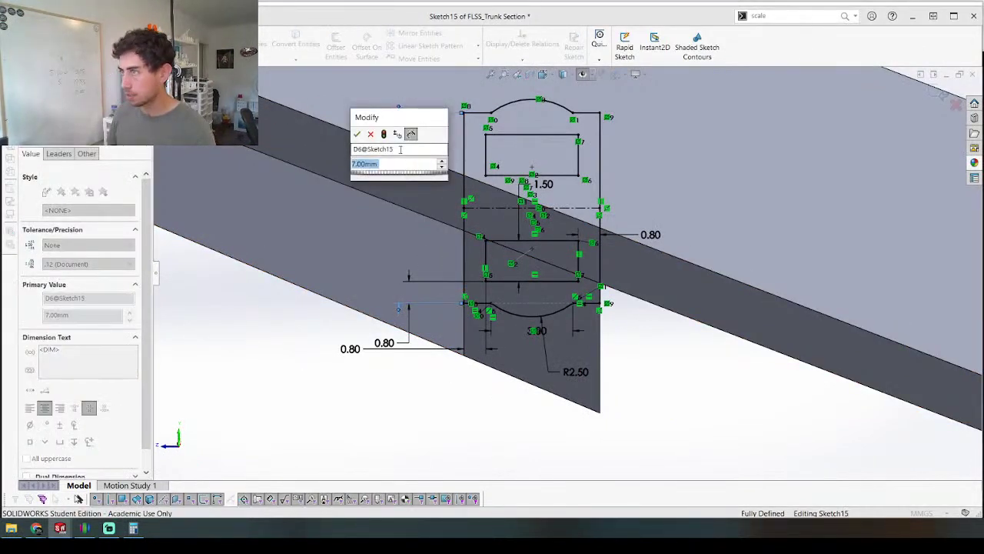
type("6")
key("Return")
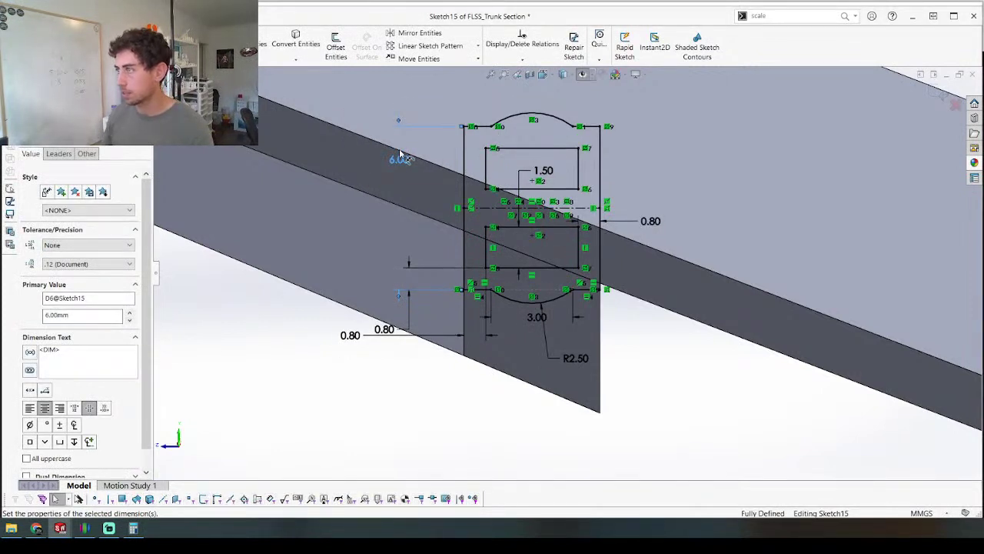
scroll(590, 273, "up", 3)
left_click(946, 94)
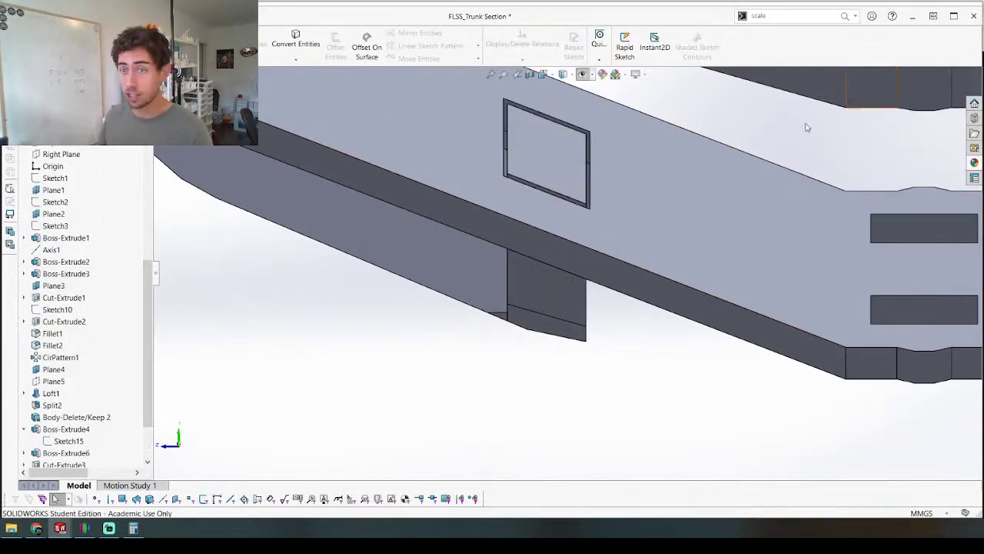
Step: Examine the trunk section's cross web around its rectangular hole and angled cut from several sides
scroll(411, 327, "up", 3)
middle_click_drag(418, 312, 477, 169)
middle_click_drag(409, 408, 389, 297)
scroll(427, 420, "down", 5)
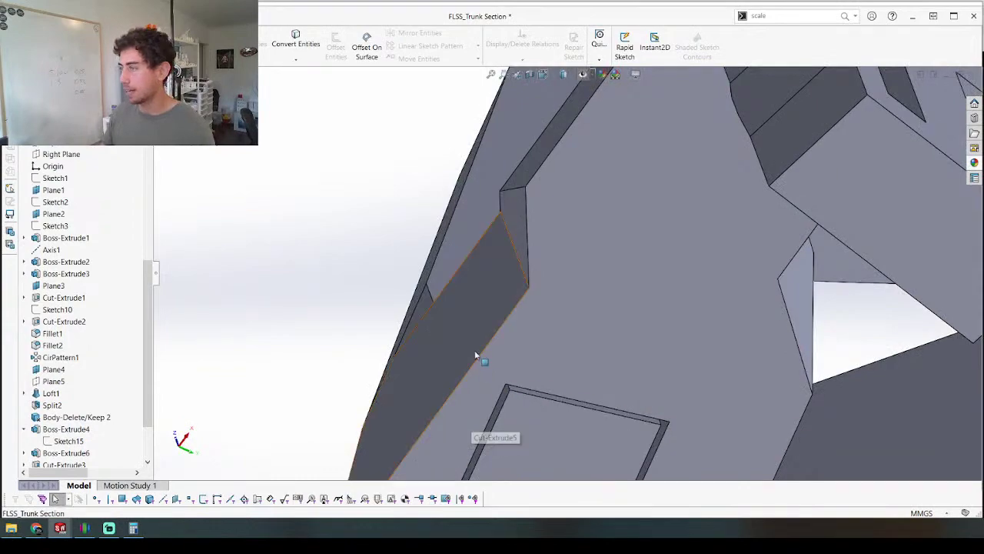
scroll(488, 341, "up", 3)
middle_click_drag(487, 340, 519, 292)
scroll(519, 292, "up", 3)
scroll(382, 230, "up", 3)
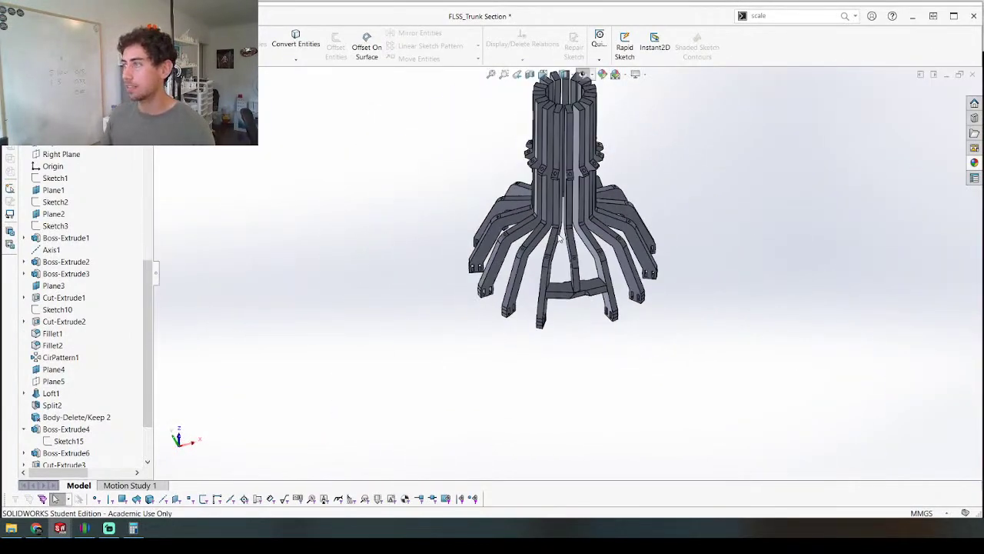
Step: Save the trunk section part and return to FLSS_Assembly
scroll(562, 236, "down", 3)
middle_click_drag(577, 363, 518, 139)
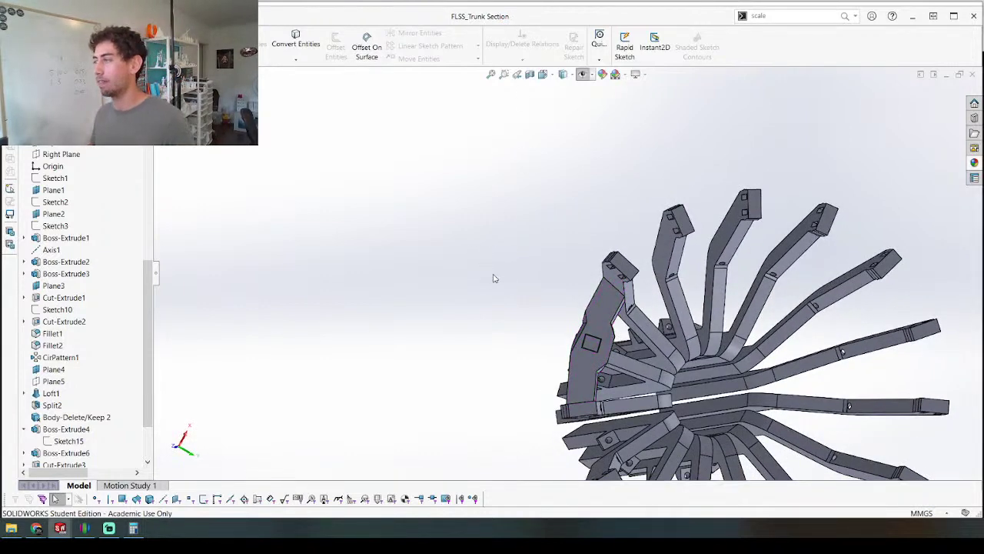
middle_click_drag(559, 218, 535, 156)
scroll(535, 156, "down", 4)
middle_click_drag(434, 213, 484, 187)
scroll(484, 187, "up", 4)
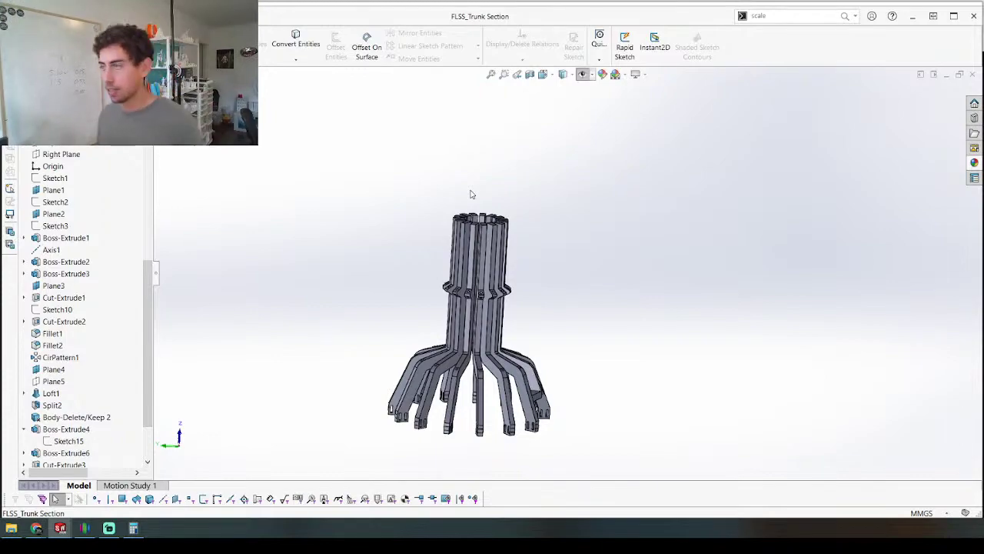
key("ctrl+Tab")
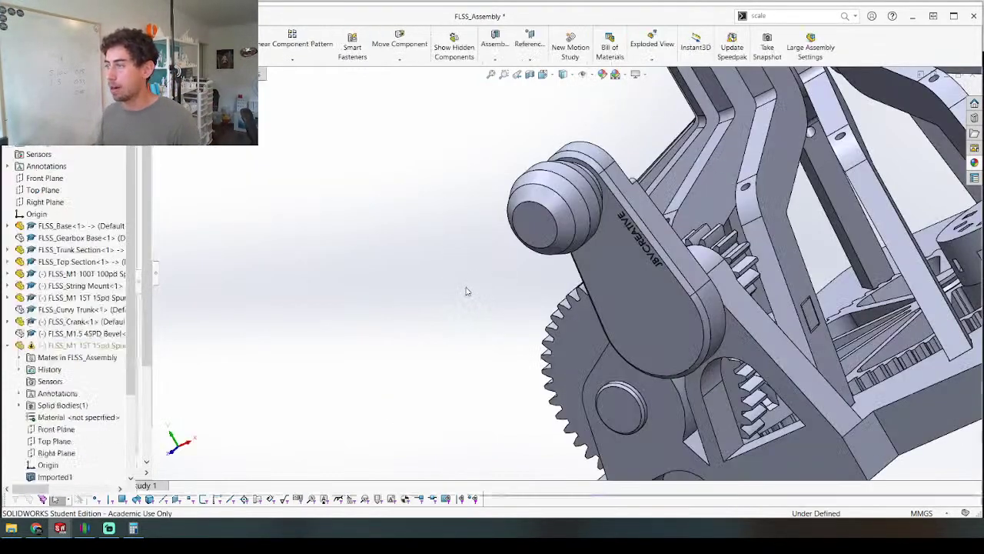
Step: Examine the crank, gears and bevel gear pin for clearance against the trunk's cross web and legs from several angles
scroll(538, 306, "up", 3)
middle_click_drag(798, 278, 569, 222)
scroll(541, 336, "down", 4)
middle_click_drag(558, 372, 661, 361)
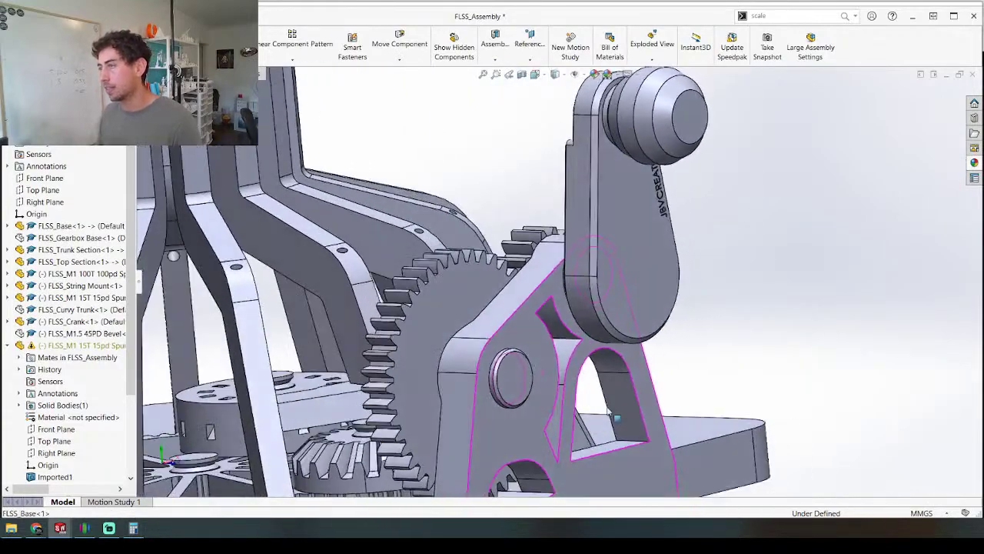
scroll(470, 269, "up", 5)
middle_click_drag(472, 270, 586, 416)
scroll(516, 332, "down", 6)
scroll(516, 332, "down", 3)
scroll(587, 416, "up", 10)
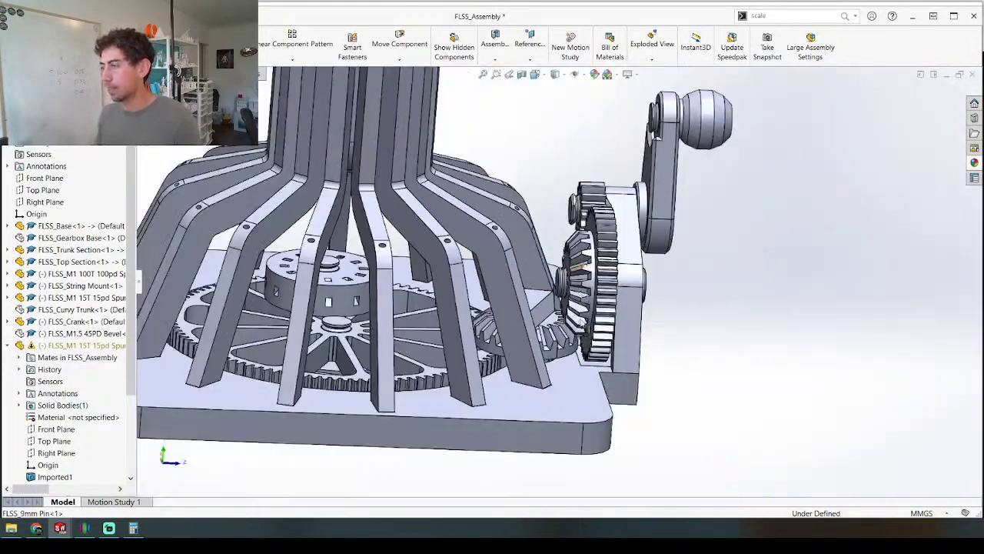
scroll(582, 322, "up", 2)
middle_click_drag(576, 346, 599, 343)
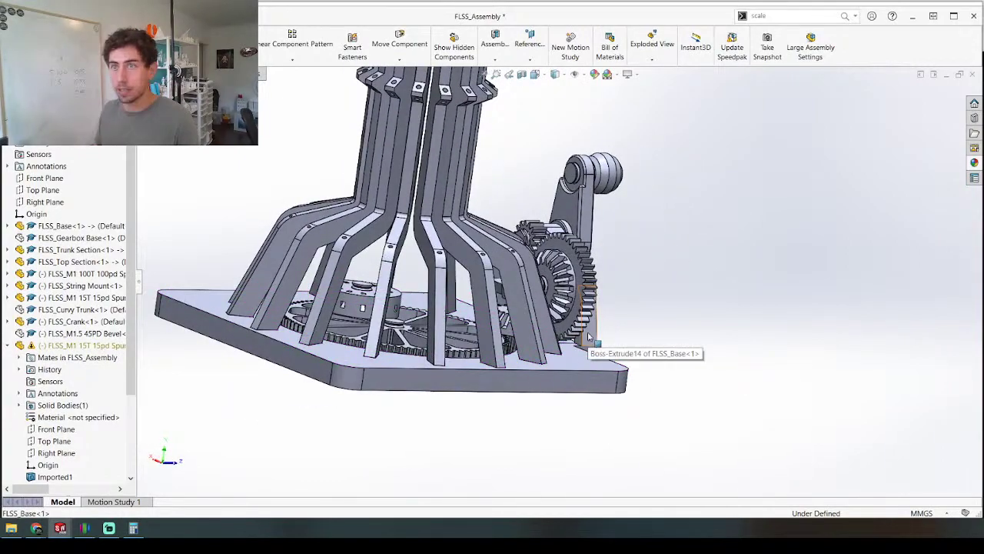
scroll(588, 336, "down", 3)
middle_click_drag(494, 285, 436, 296)
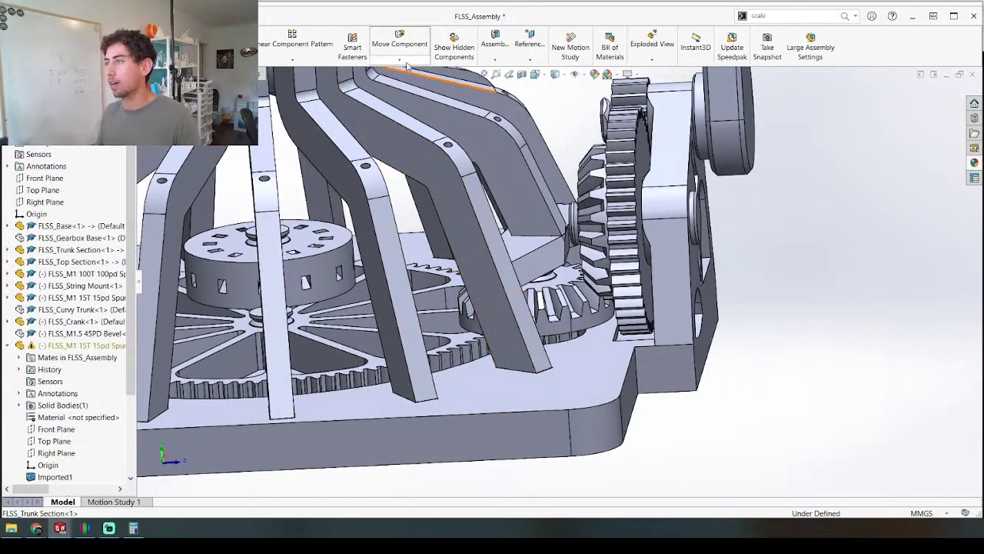
middle_click_drag(415, 170, 557, 223)
scroll(555, 221, "down", 3)
scroll(585, 261, "up", 8)
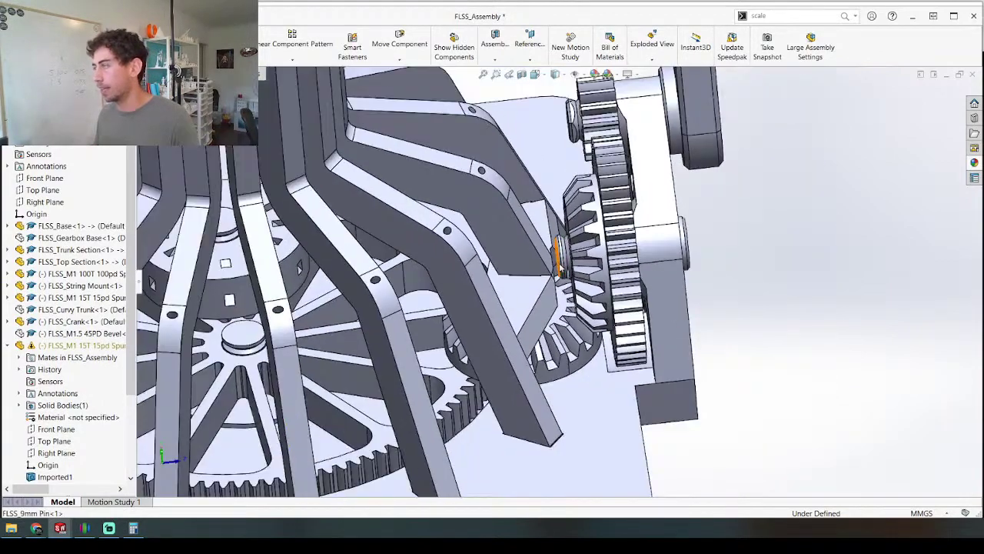
middle_click_drag(564, 272, 466, 203)
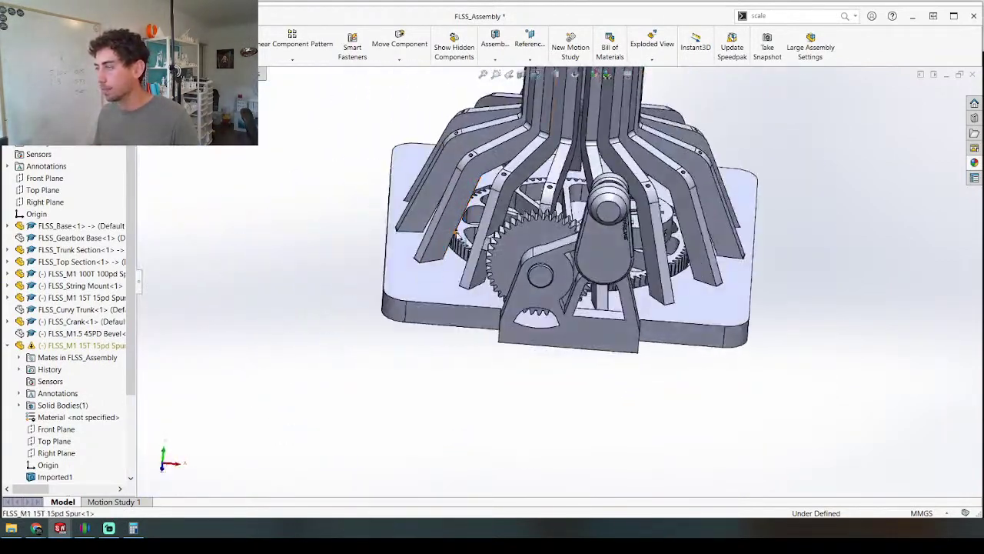
Step: Save FLSS_Assembly
scroll(561, 203, "up", 5)
scroll(562, 202, "down", 1)
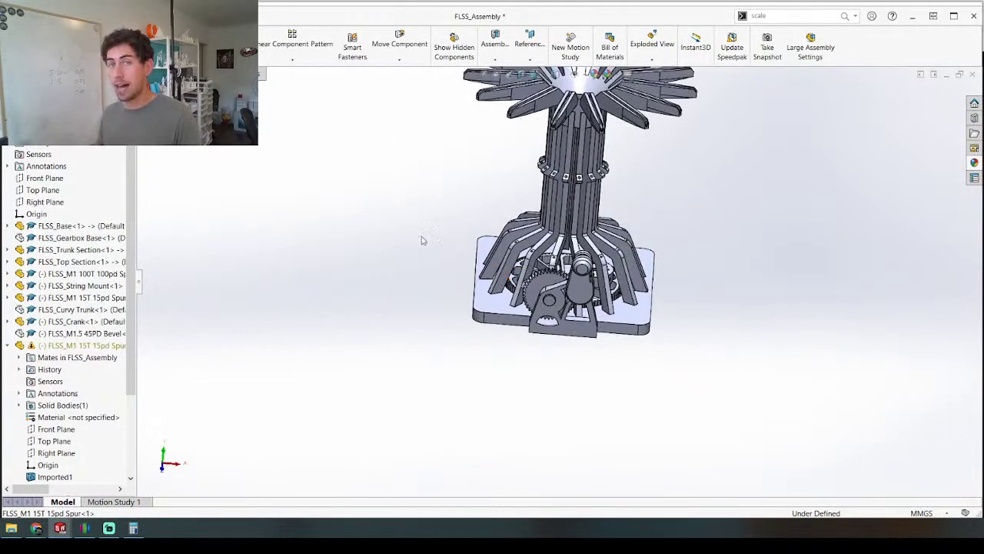
middle_click_drag(415, 305, 356, 269)
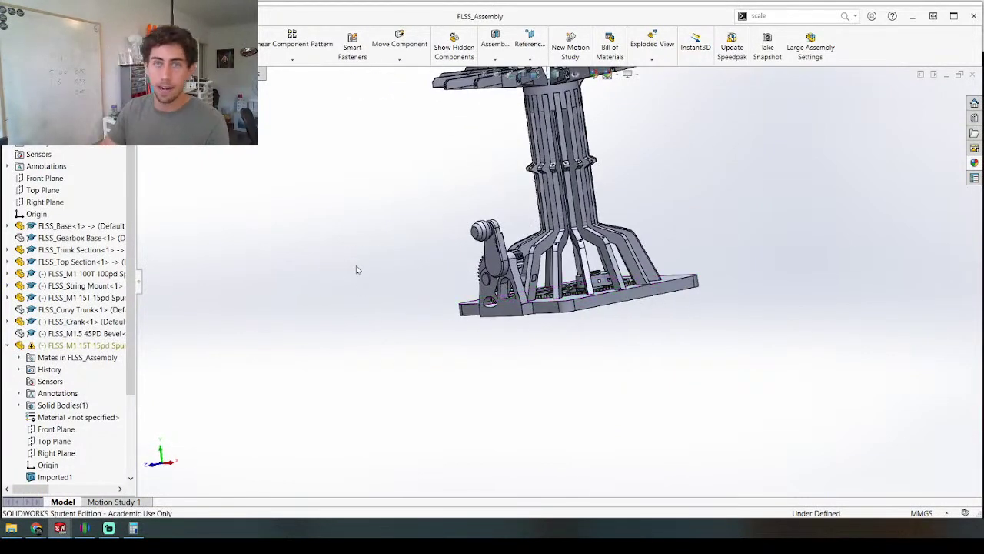
scroll(356, 270, "up", 5)
scroll(589, 190, "down", 6)
middle_click_drag(394, 276, 407, 256)
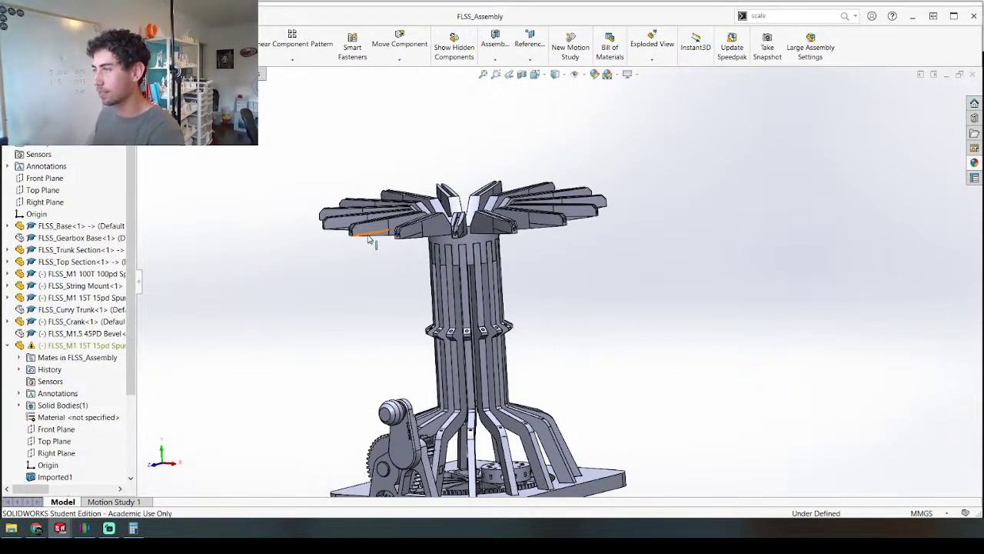
scroll(484, 141, "up", 2)
key("alt+f")
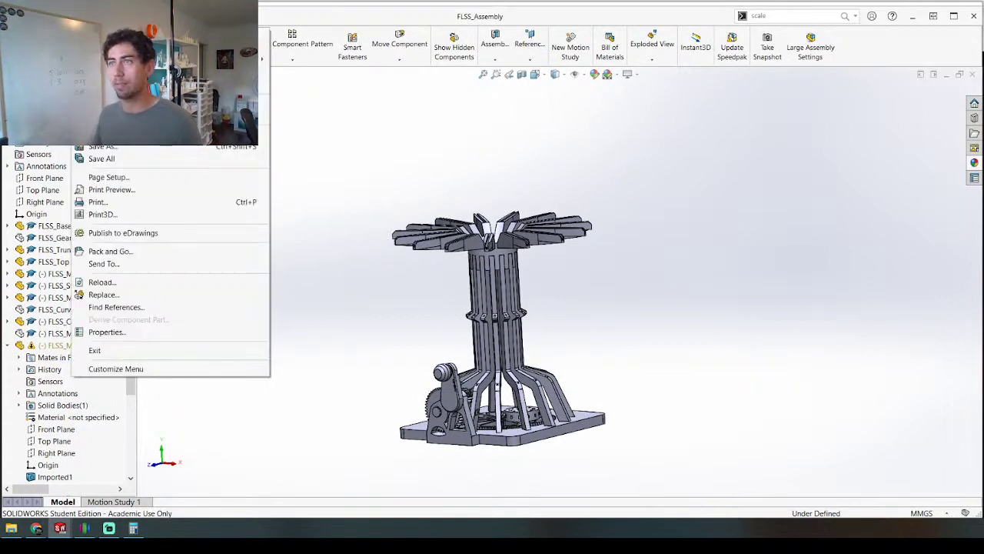
left_click(326, 126)
middle_click_drag(352, 158, 413, 205)
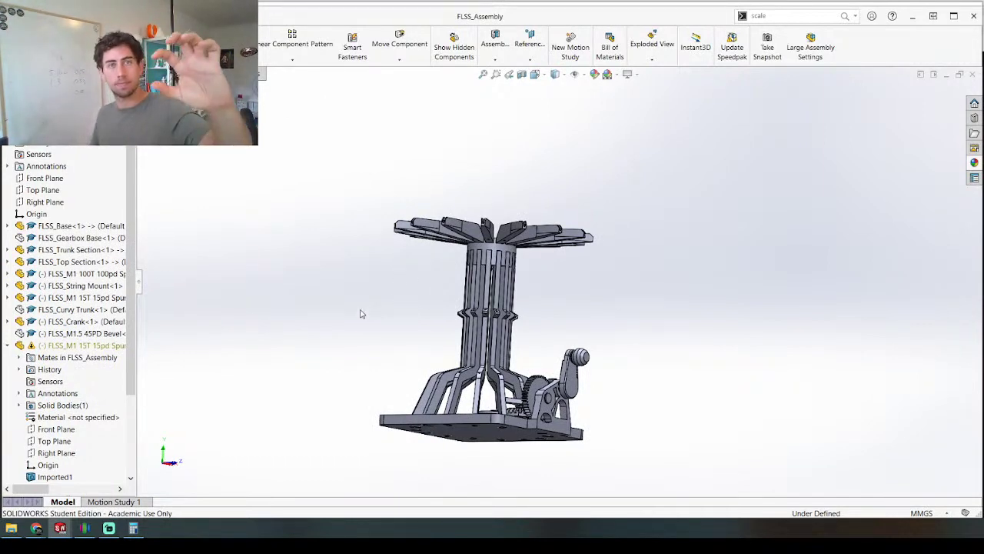
Step: Measure the distance between the top face of a Top Section arm and the underside of the base
middle_click_drag(503, 293, 470, 267)
scroll(469, 266, "down", 3)
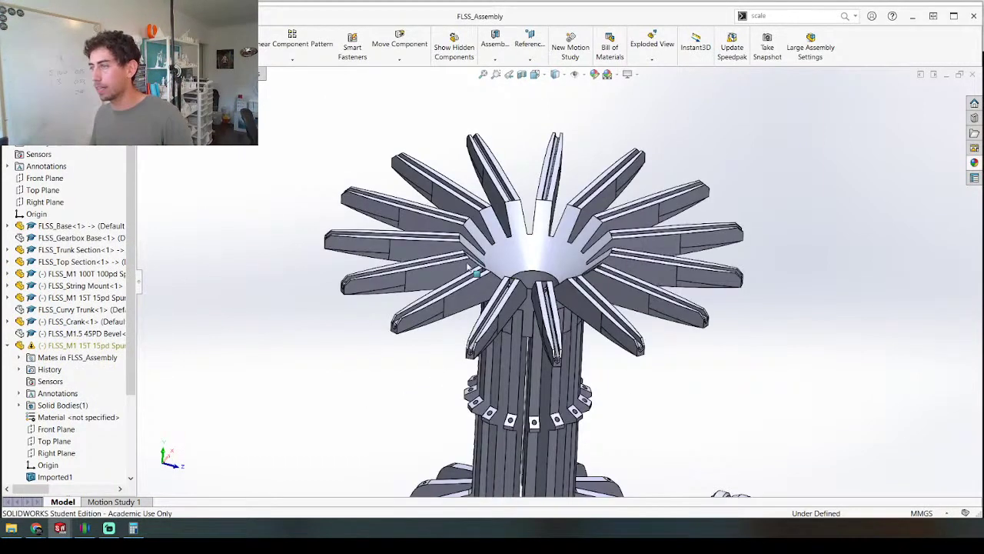
scroll(444, 264, "down", 2)
left_click(449, 269)
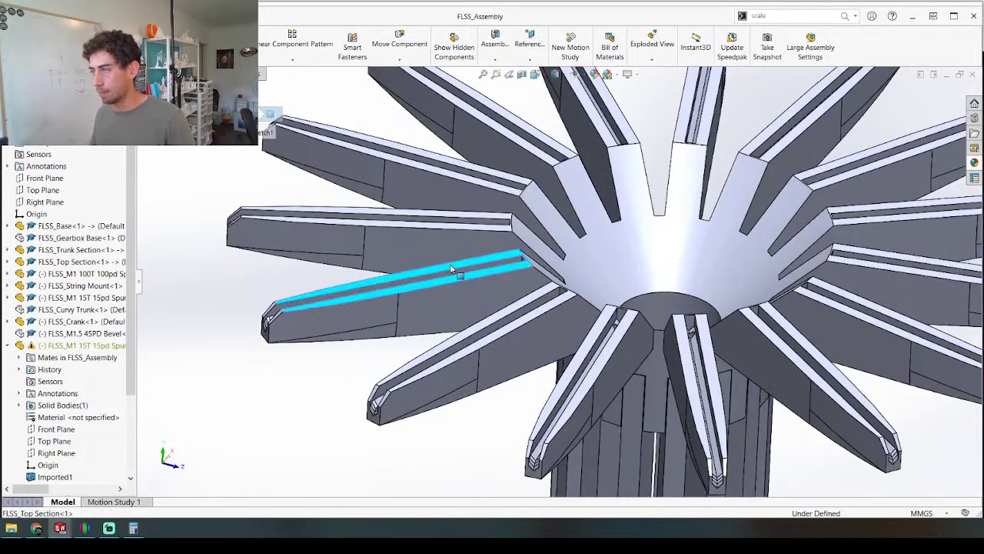
scroll(445, 269, "up", 5)
scroll(446, 269, "up", 3)
middle_click_drag(462, 336, 524, 269)
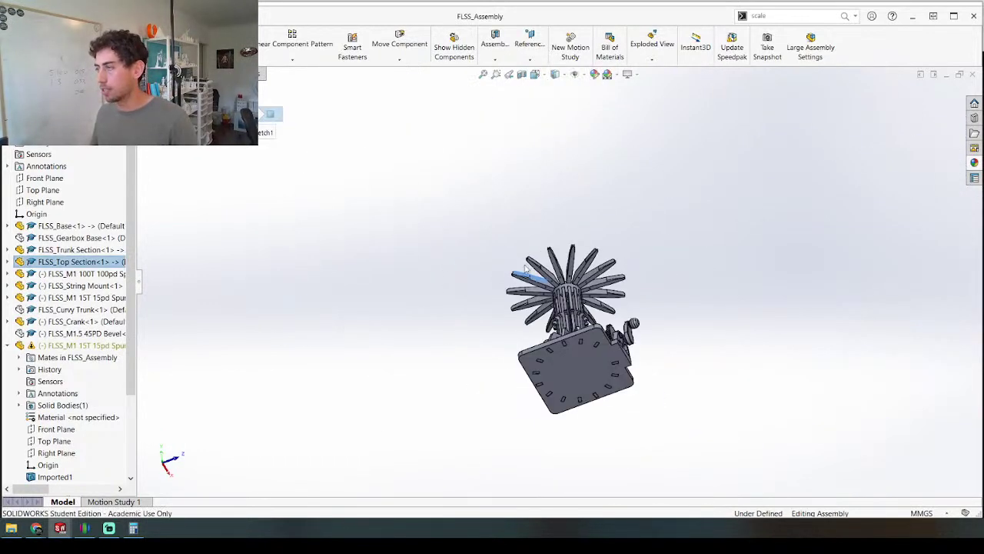
left_click(578, 370, "ctrl")
key("m")
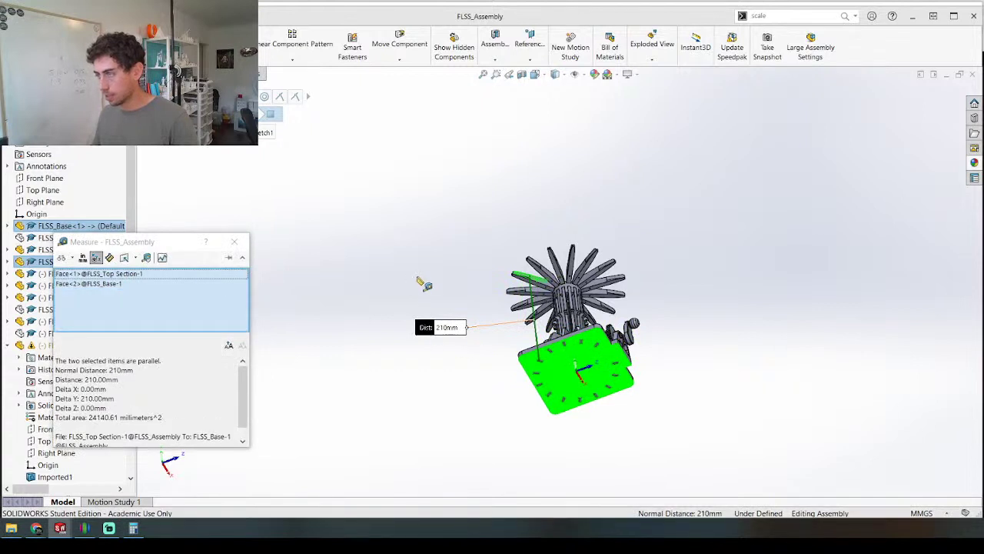
key("Escape")
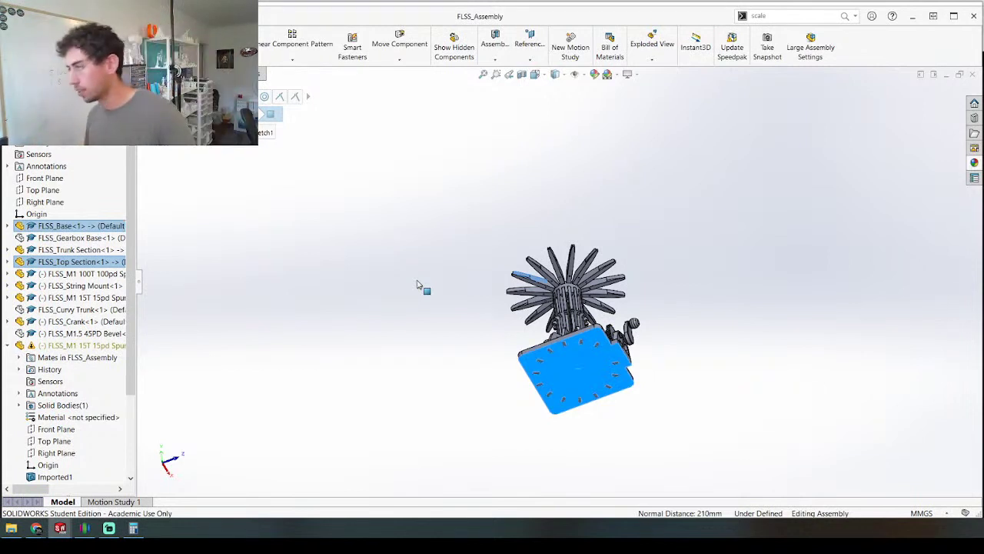
left_click(427, 231)
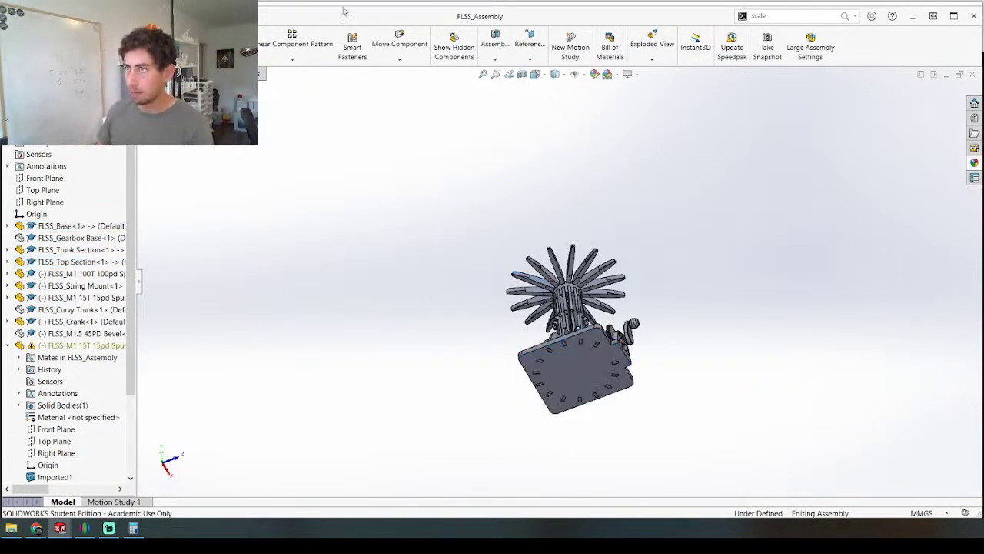
Step: Create a new part document and start a sketch on its Top Plane
left_click(77, 15)
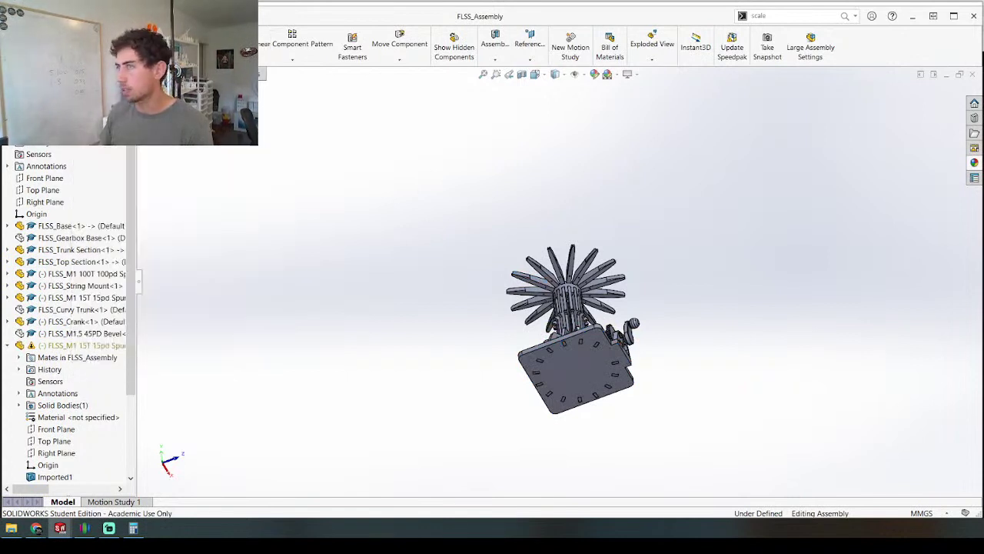
key("Left")
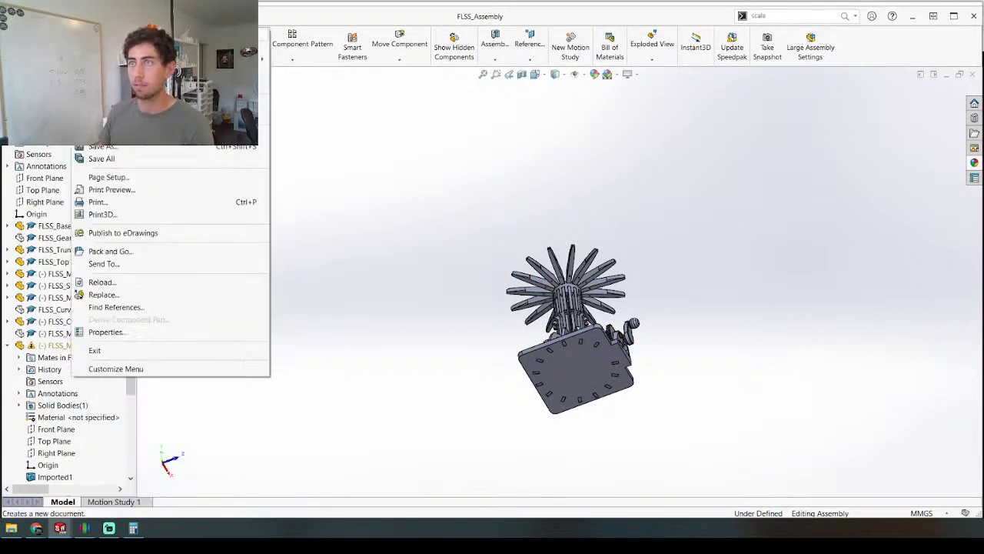
key("Escape")
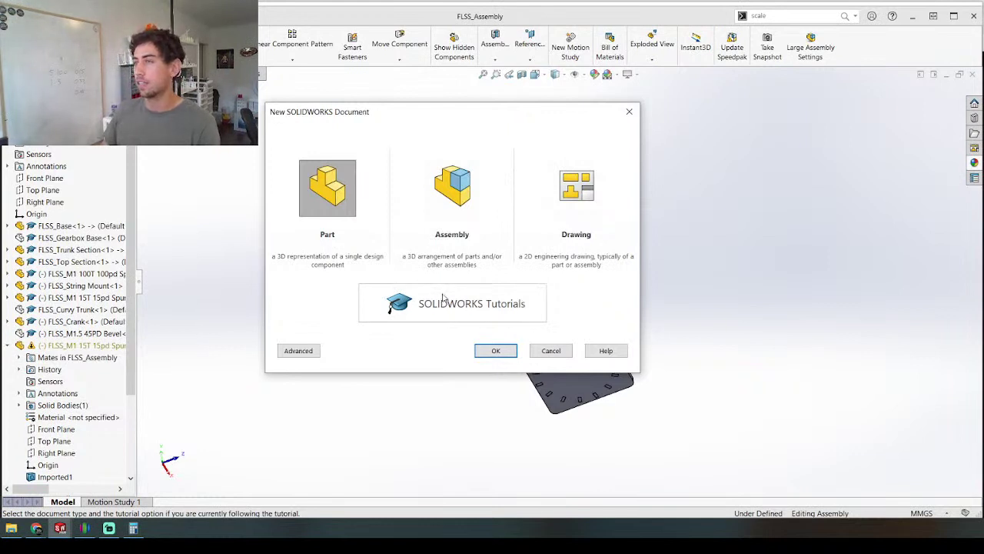
left_click(495, 349)
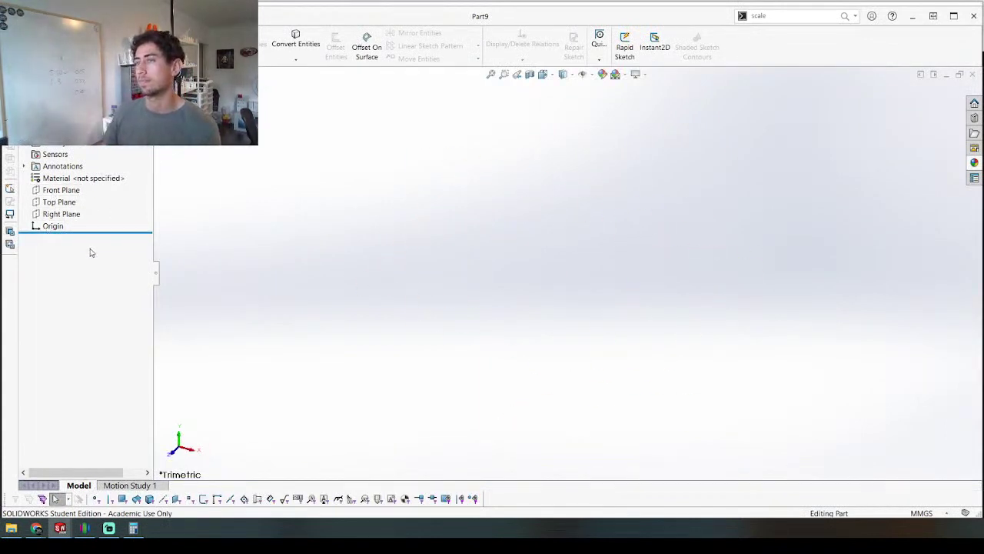
left_click(58, 202)
key("s")
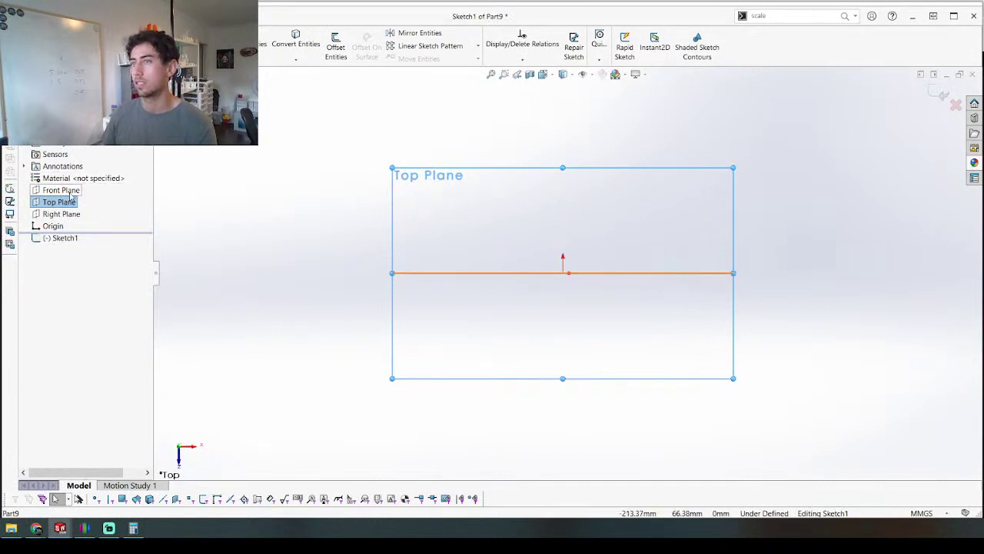
Step: Sketch a horizontal line about 6.5 mm long from the origin and a vertical centerline running down from the origin
scroll(547, 268, "down", 3)
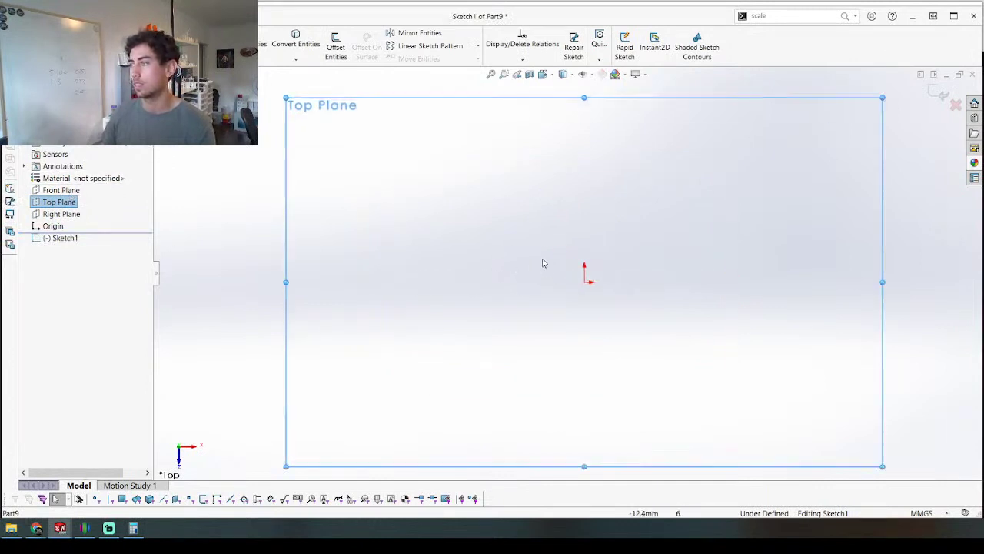
key("l")
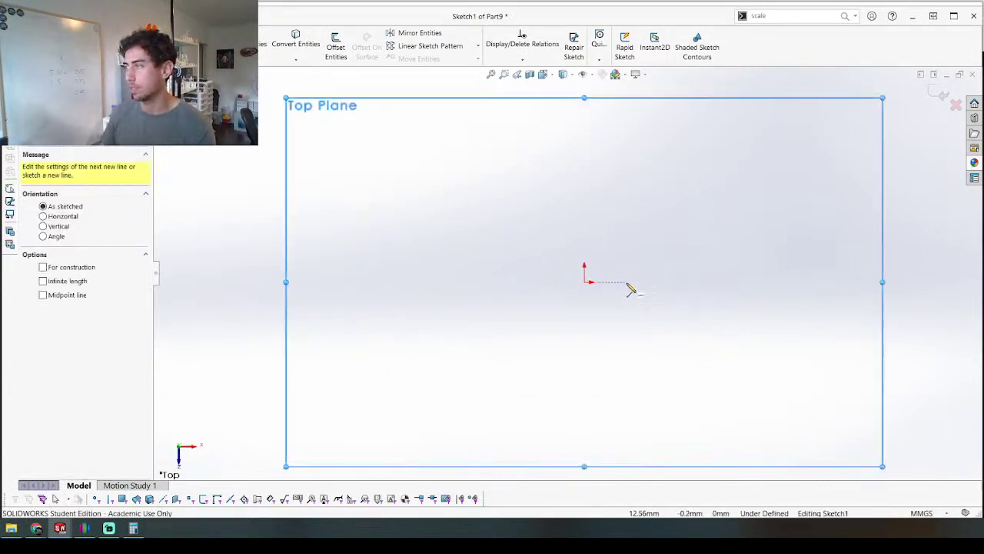
left_click(588, 281)
left_click(656, 283)
key("Escape")
key("c")
left_click(585, 282)
scroll(615, 339, "up", 1)
left_click(582, 415)
Step: Dimension the vertical centerline's length at 15 mm and change it to 50 mm
right_click_drag(586, 379, 591, 323)
left_click(582, 326)
left_click(483, 343)
left_click(485, 345)
type("15")
key("Return")
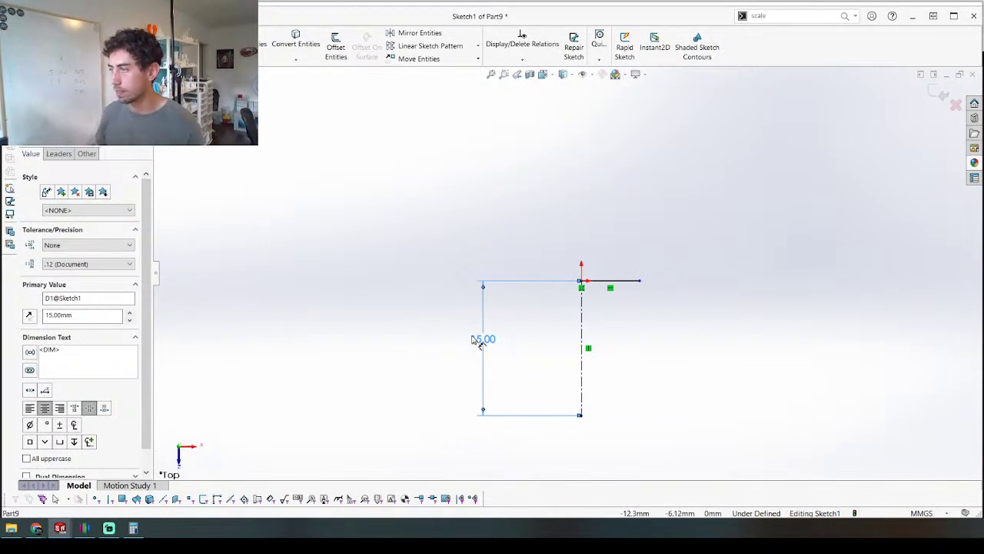
double_click(480, 338)
type("50")
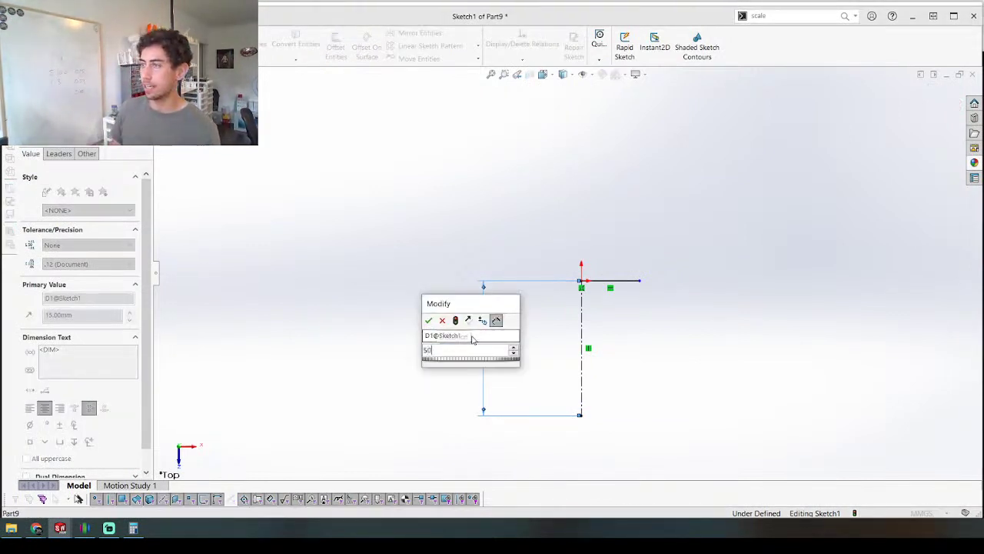
key("Return")
scroll(528, 286, "up", 3)
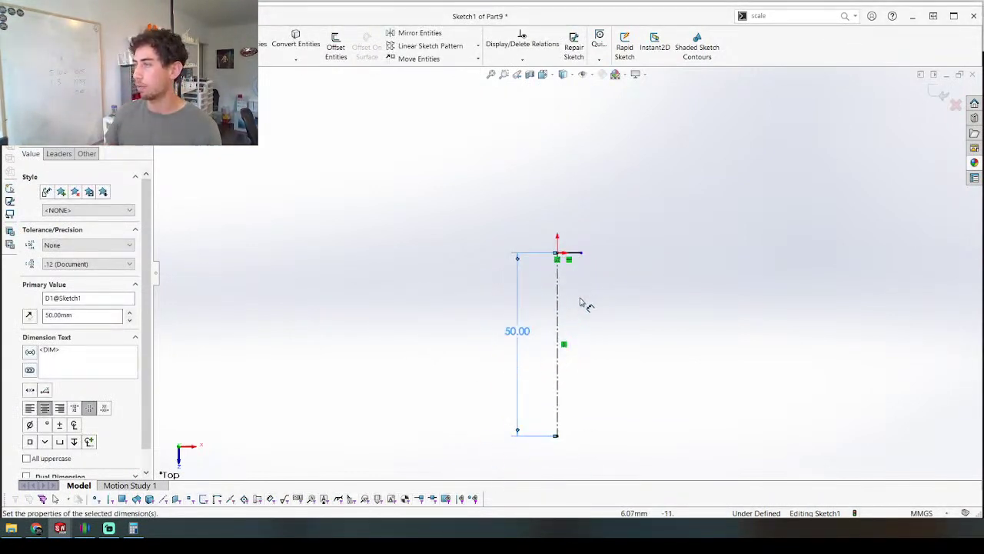
scroll(593, 370, "down", 2)
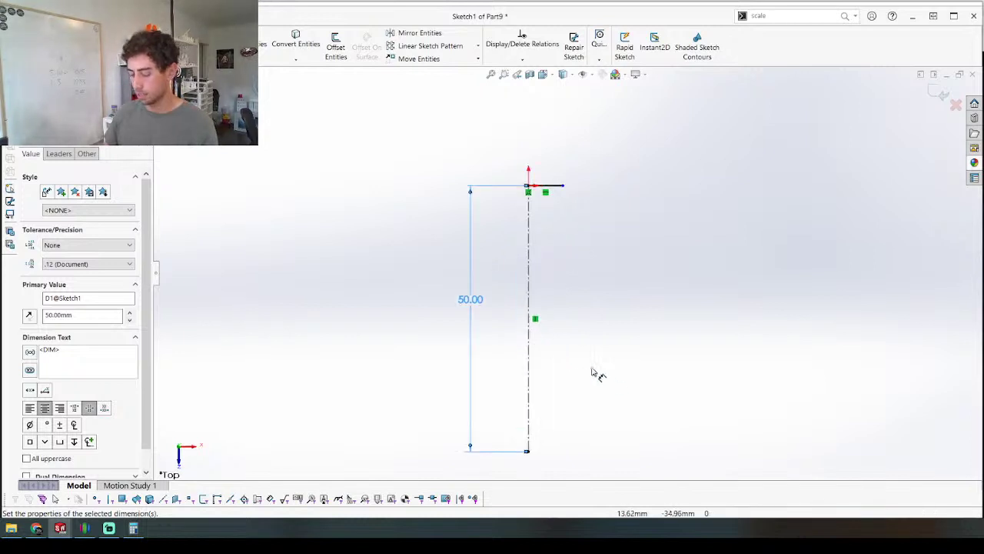
Step: Dimension the short horizontal line's length, keeping its drawn size, and exit the sketch without saving the part
left_click(554, 190)
left_click(490, 131)
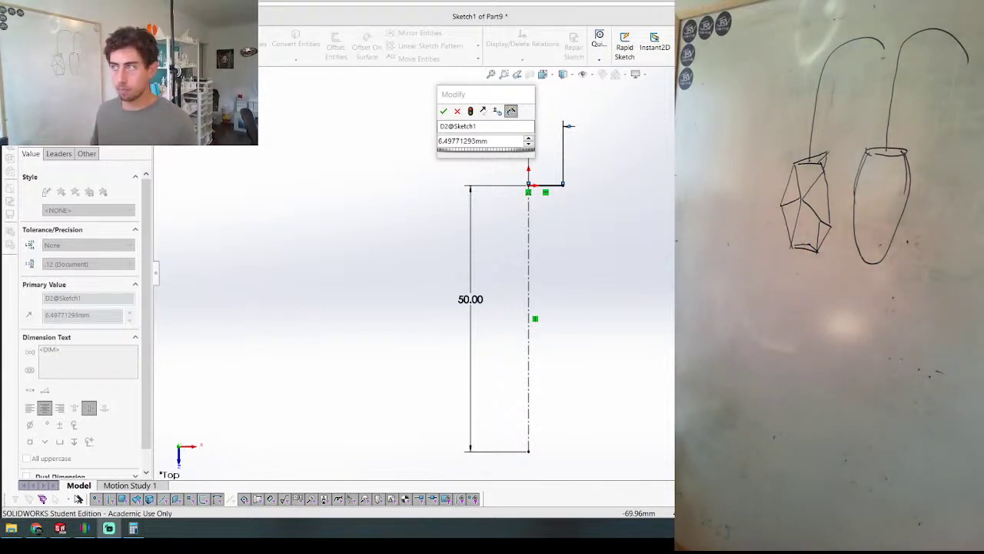
left_click(380, 262)
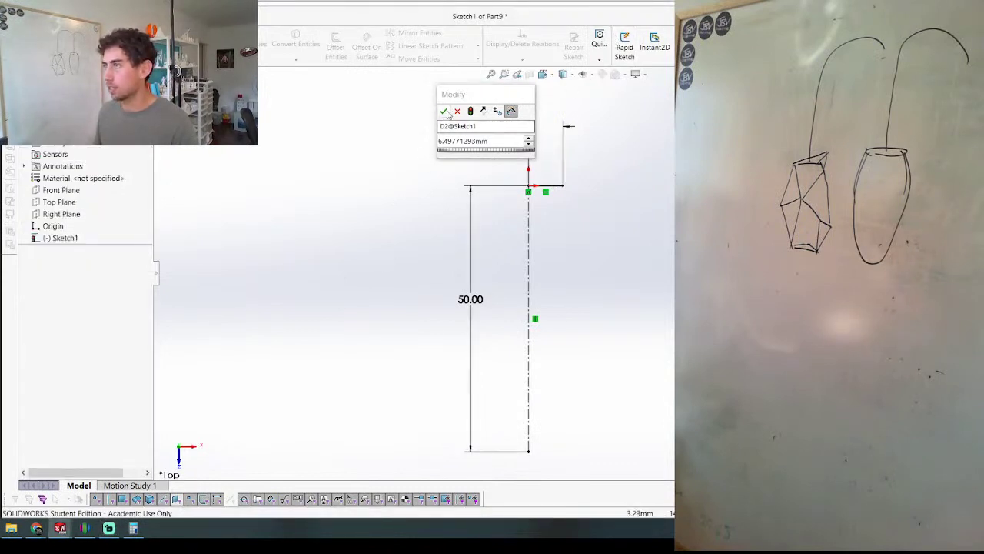
key("Return")
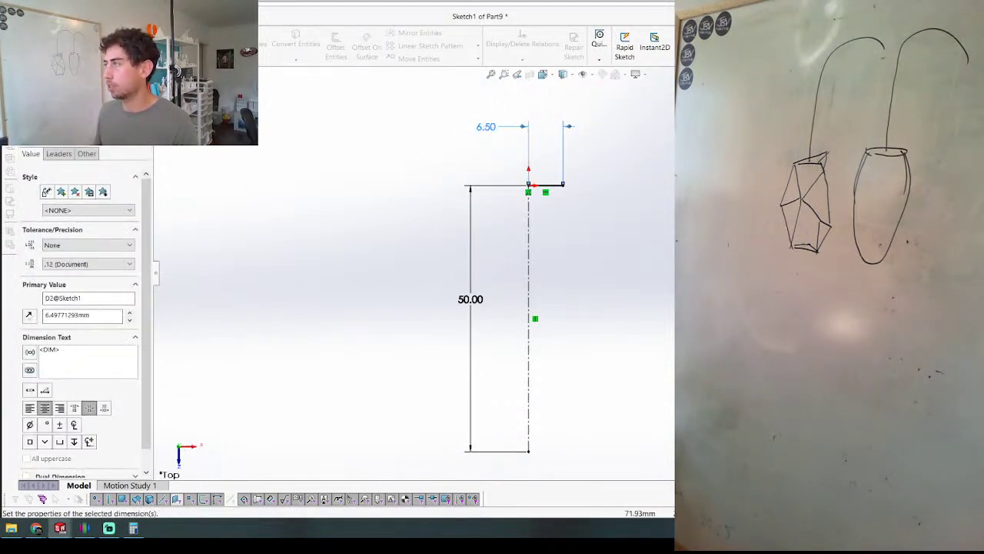
key("Escape")
key("ctrl+b")
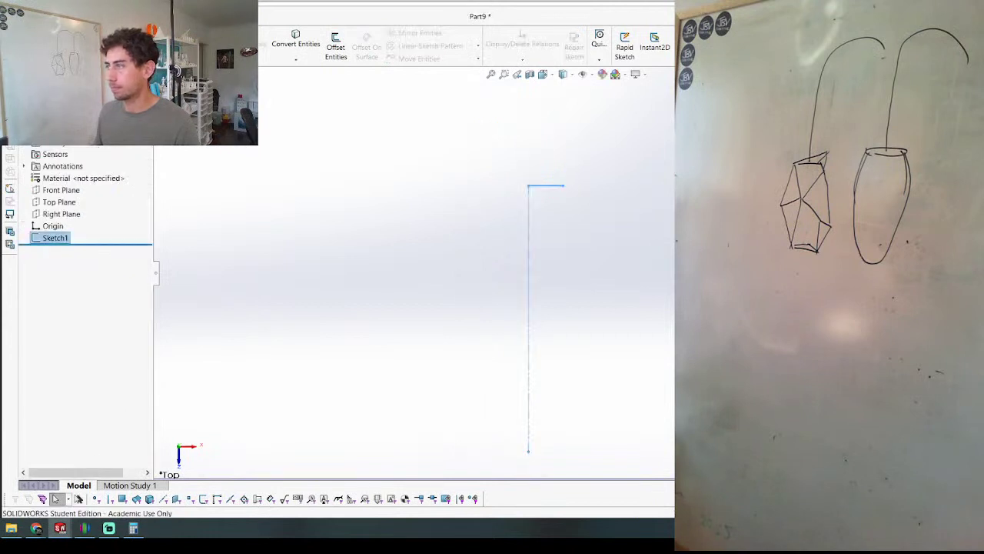
key("ctrl+s")
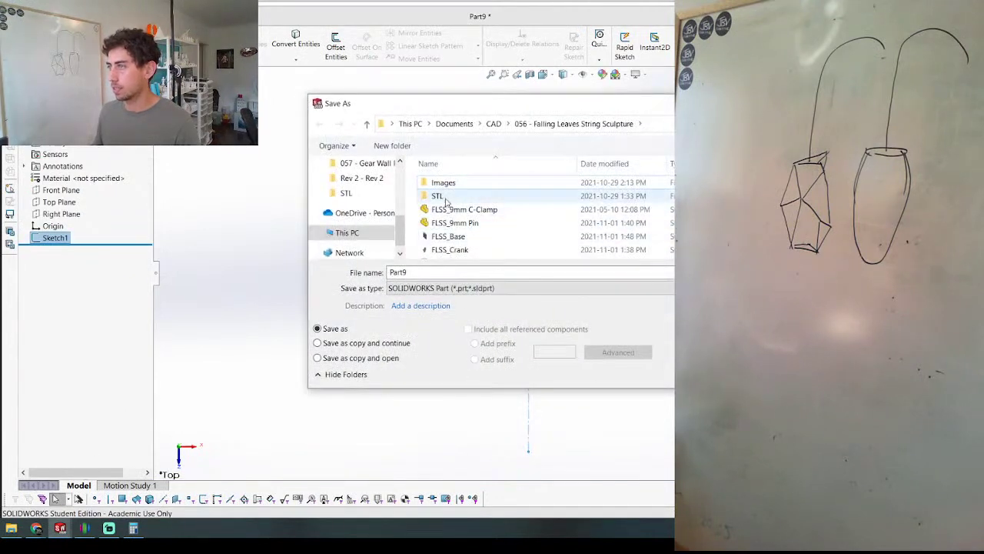
key("Escape")
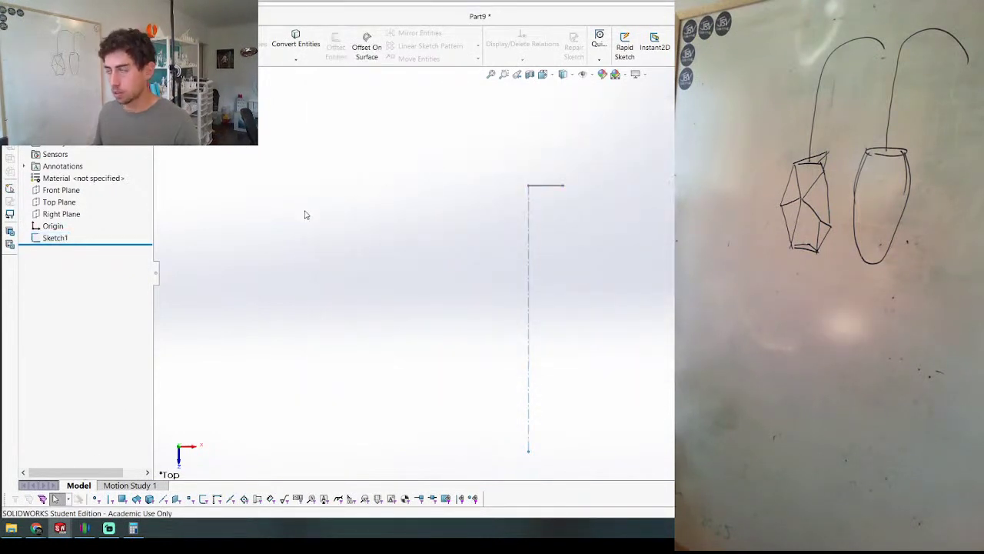
Step: Switch back to FLSS_Assembly and start a sketch on its Right Plane, viewed from the side
key("ctrl+Tab")
scroll(573, 384, "down", 3)
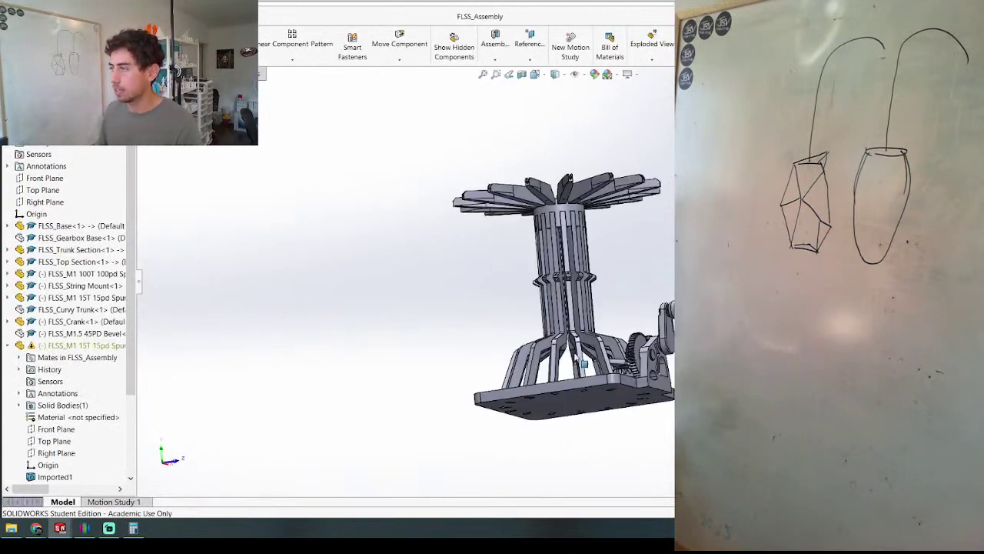
left_click(538, 392)
key("ctrl+8")
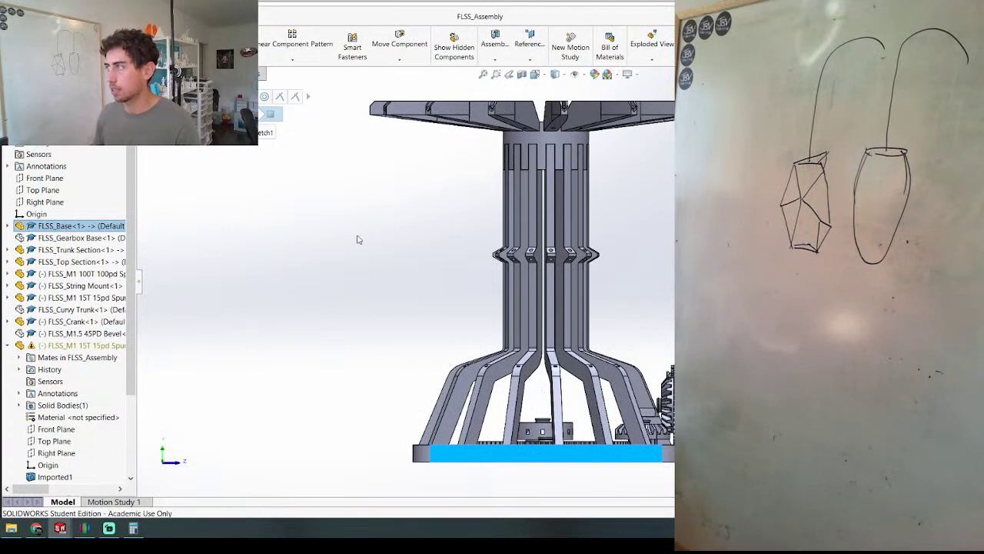
left_click(354, 243)
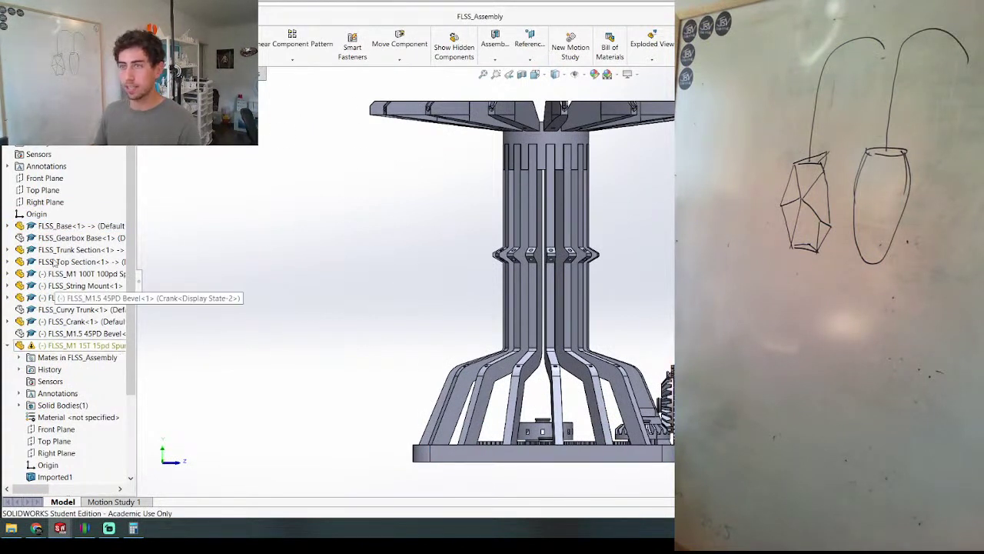
left_click(45, 202)
left_click(53, 185)
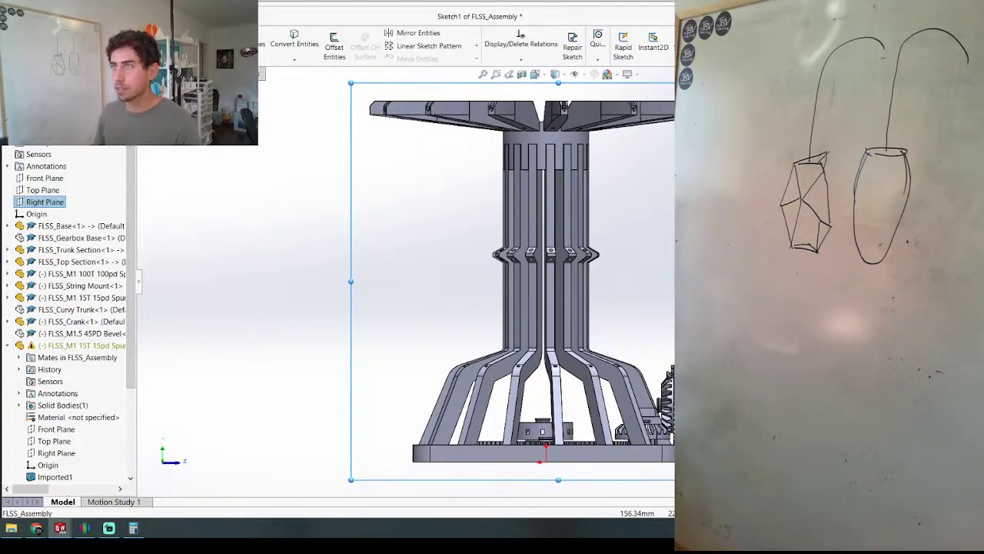
Step: Sketch a closed, irregular seven-sided leaf outline below the outer arm tip, with its upper-right edge about 9.75 mm long
key("l")
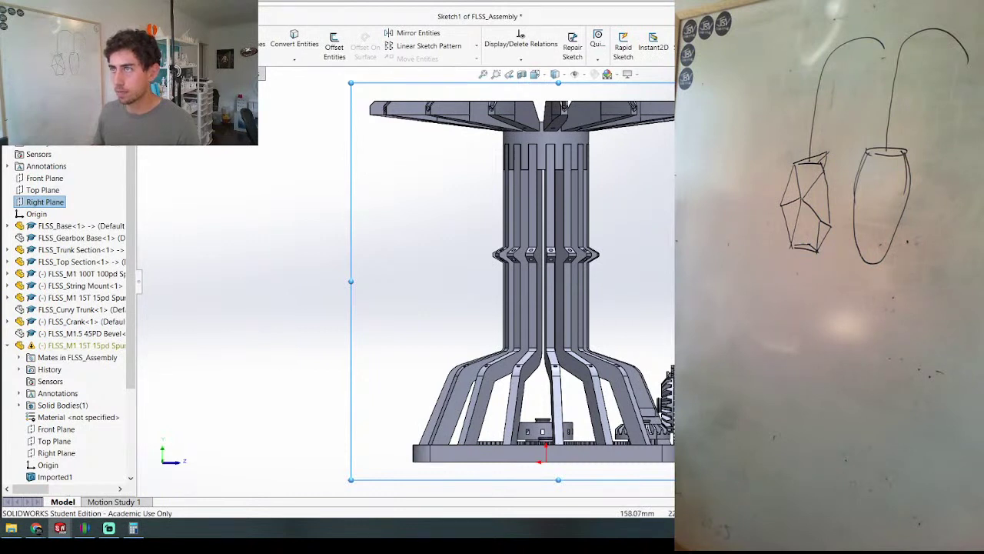
key("l")
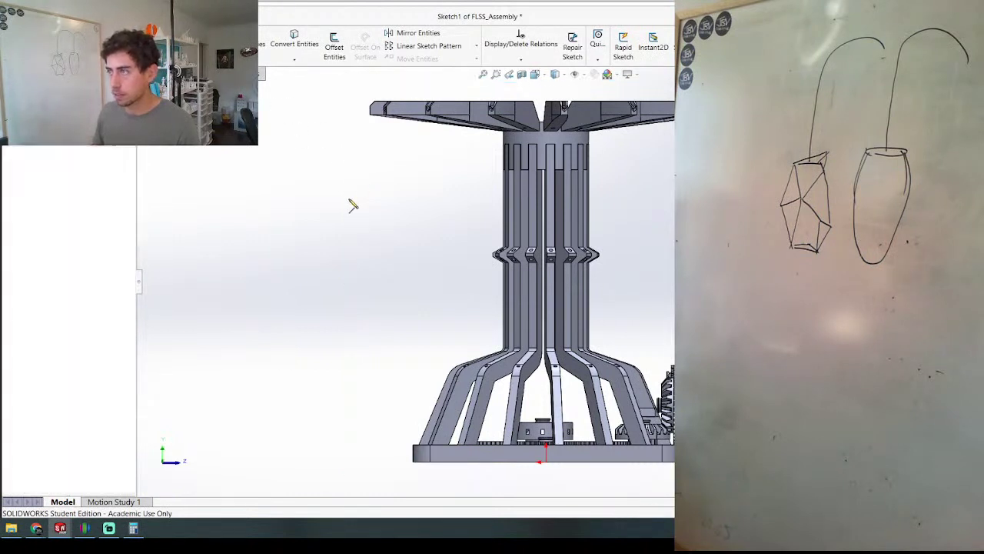
left_click(371, 185)
left_click(343, 199)
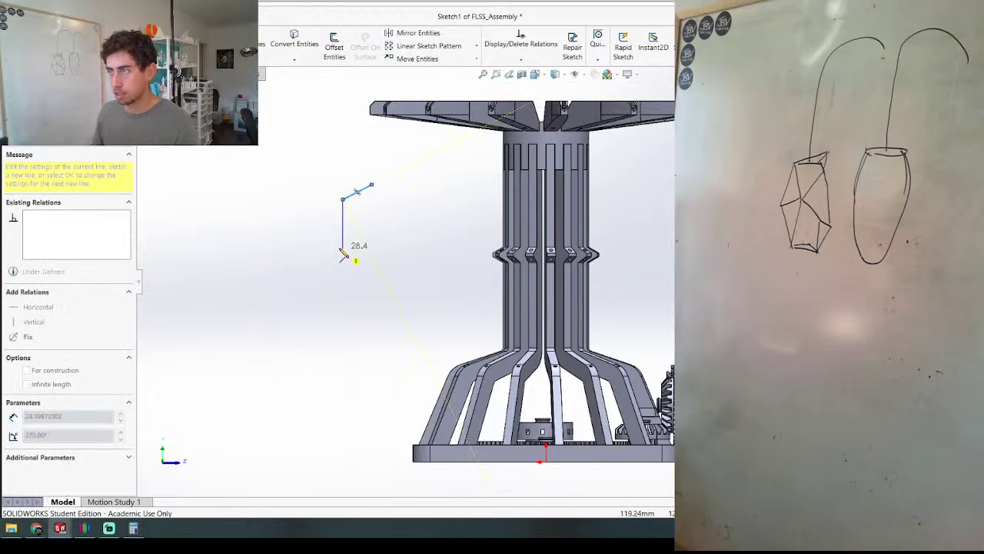
left_click(337, 252)
left_click(367, 296)
left_click(391, 293)
left_click(409, 237)
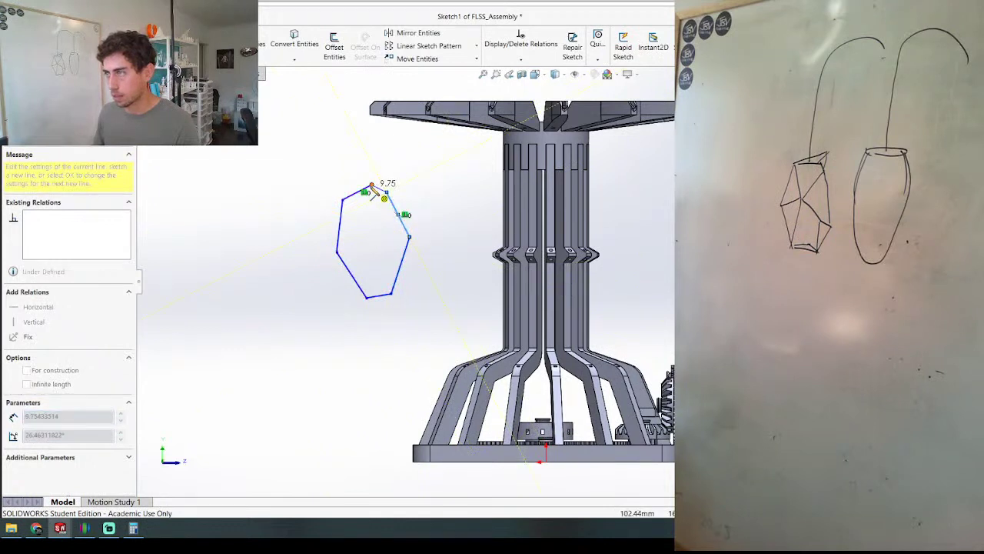
left_click(372, 186)
left_click(372, 191)
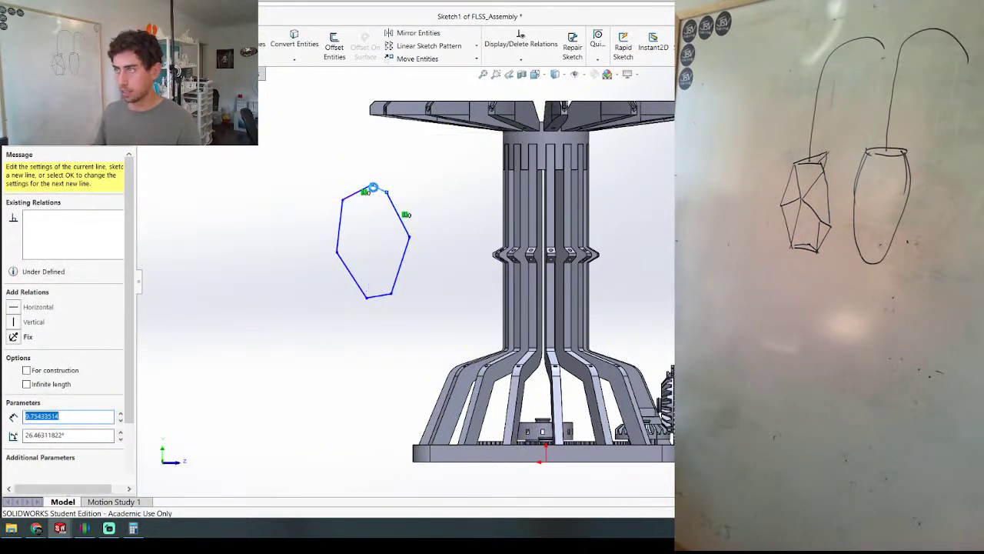
Step: Add a string line from the outline's top vertex up to the underside of the arm tip
left_click(372, 185)
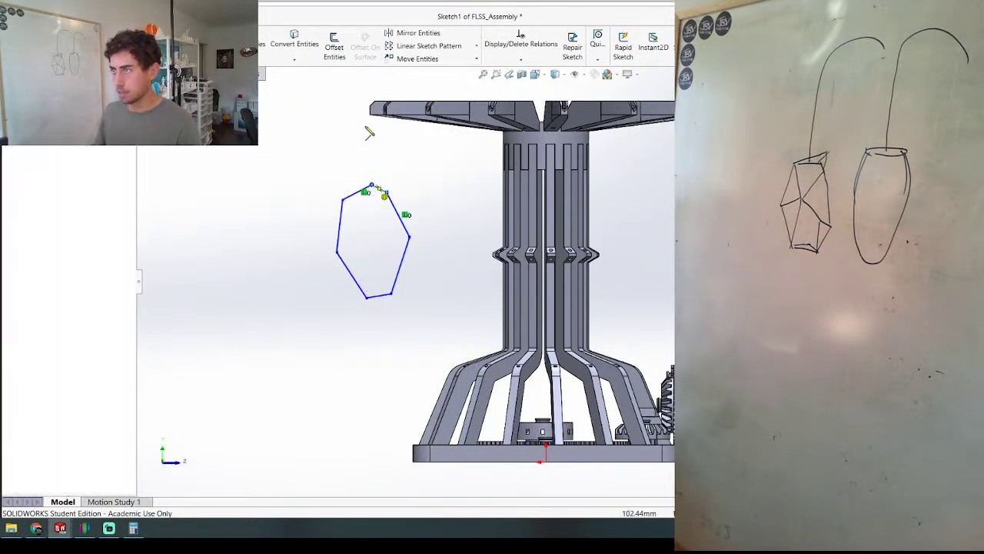
left_click(370, 114)
key("Escape")
key("Escape")
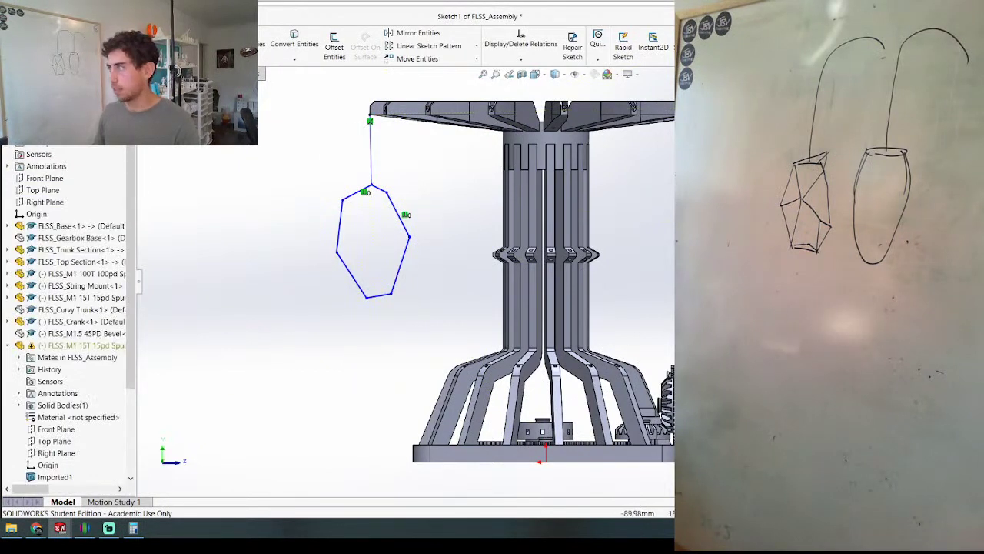
Step: Sketch a horizontal line about 13.8 mm long below the opposite arm tip as the flat top edge of a second leaf
key("l")
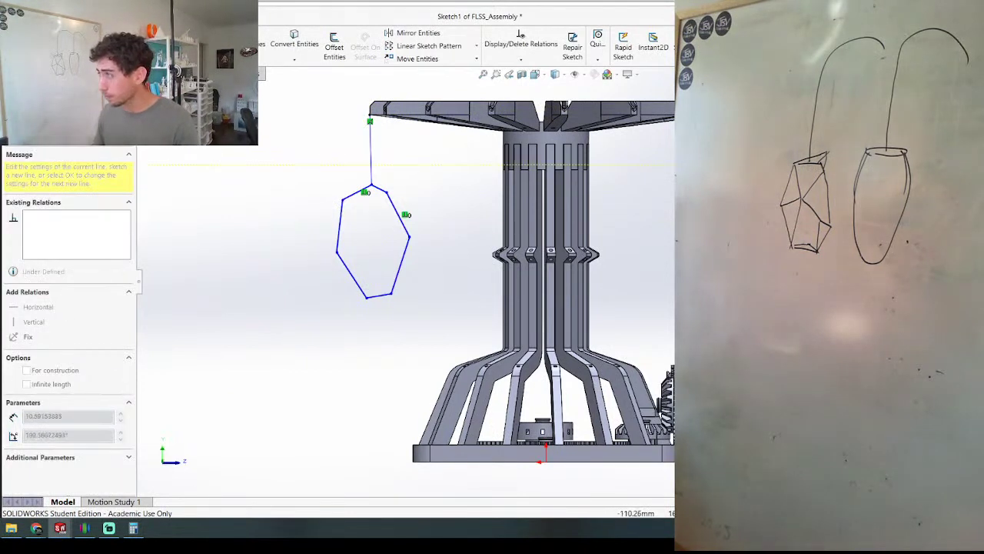
key("Escape")
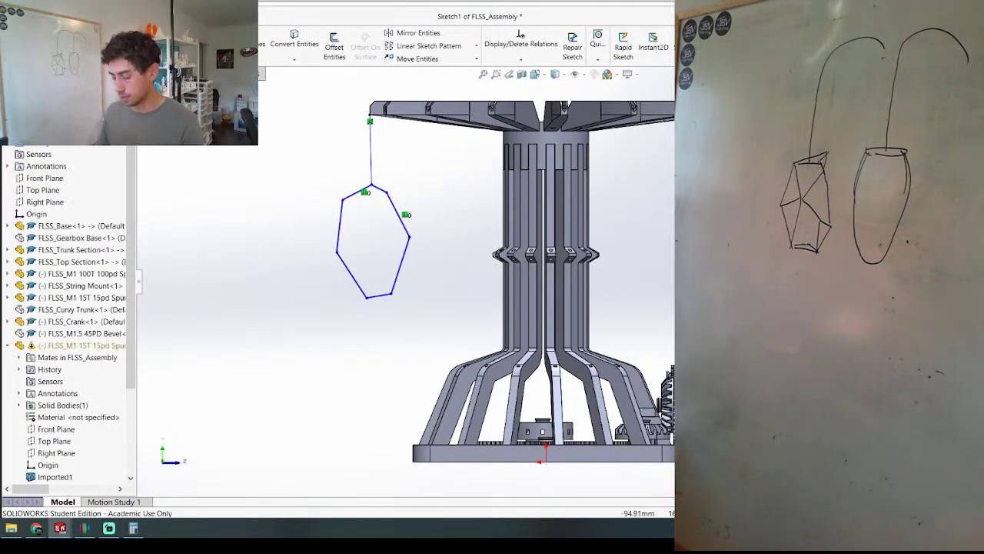
key("c")
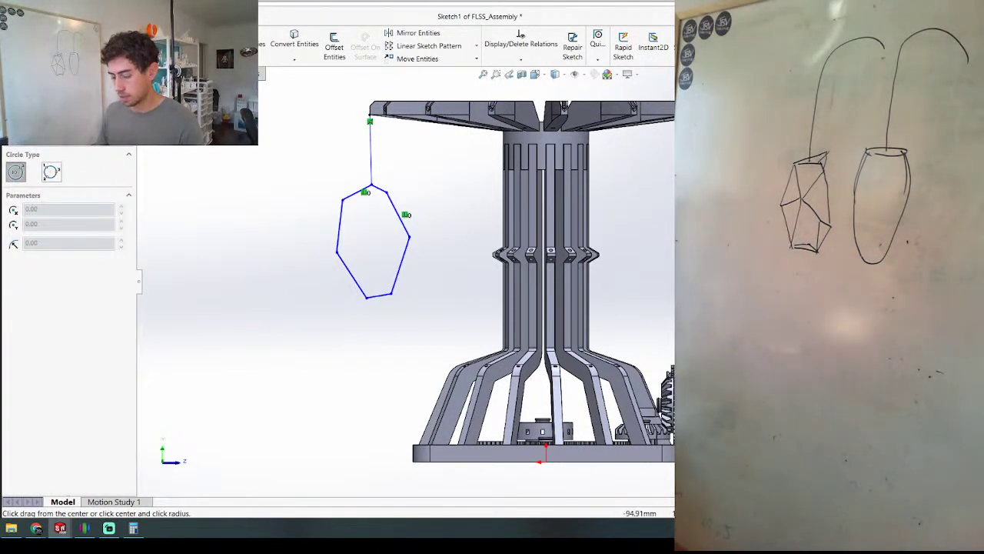
key("Escape")
key("l")
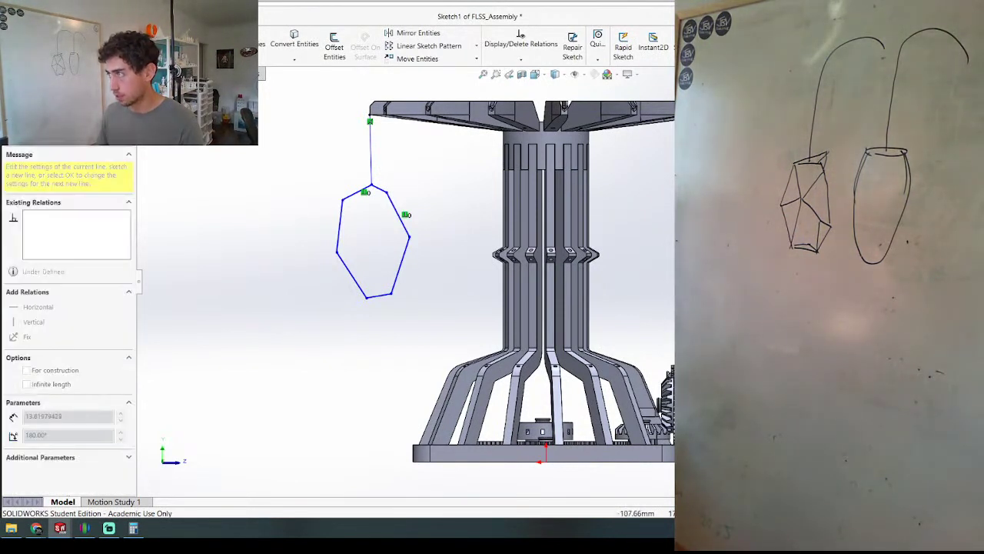
key("Escape")
Step: Add a three-point arc of about 44.3 mm radius, bulging outward and running down from the outer end of the second leaf's top edge
key("a")
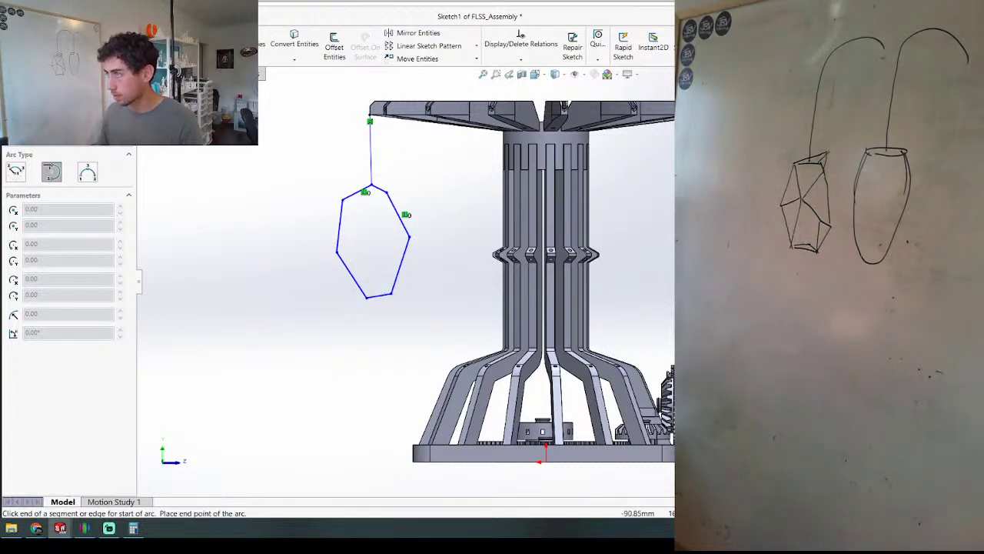
key("a")
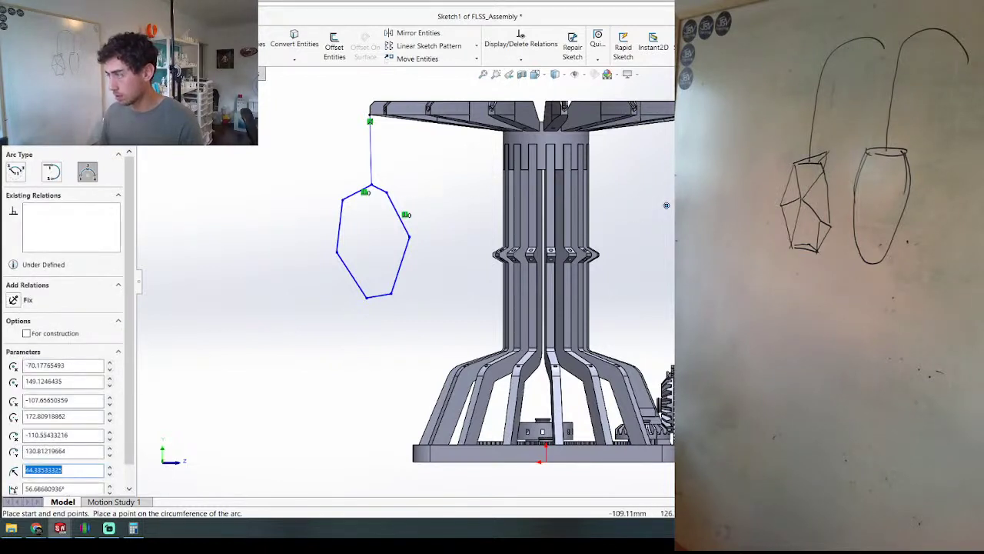
key("a")
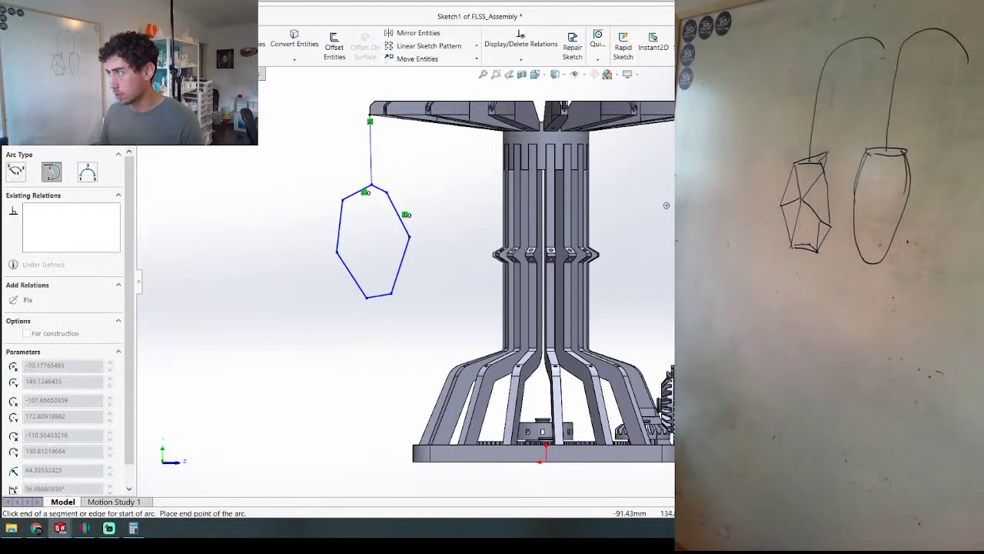
key("Escape")
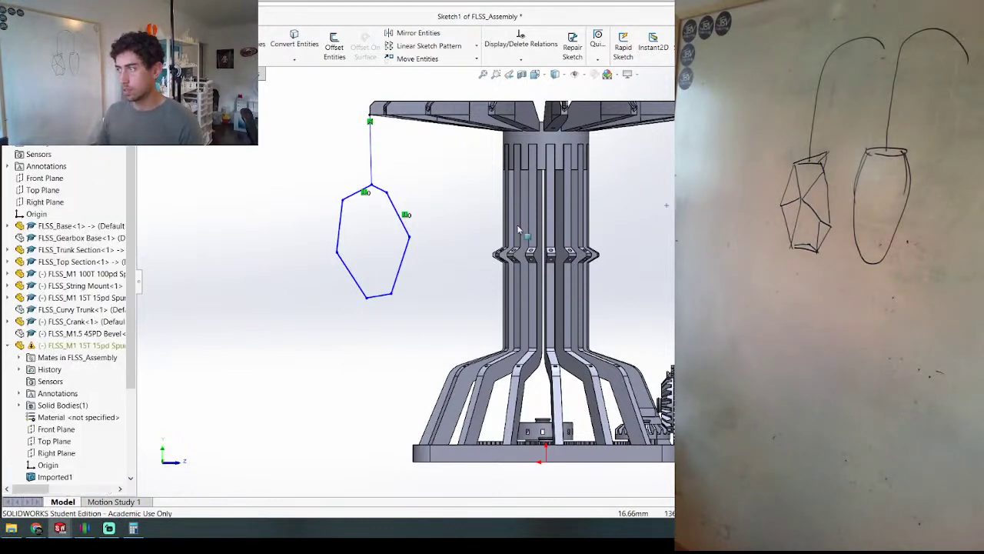